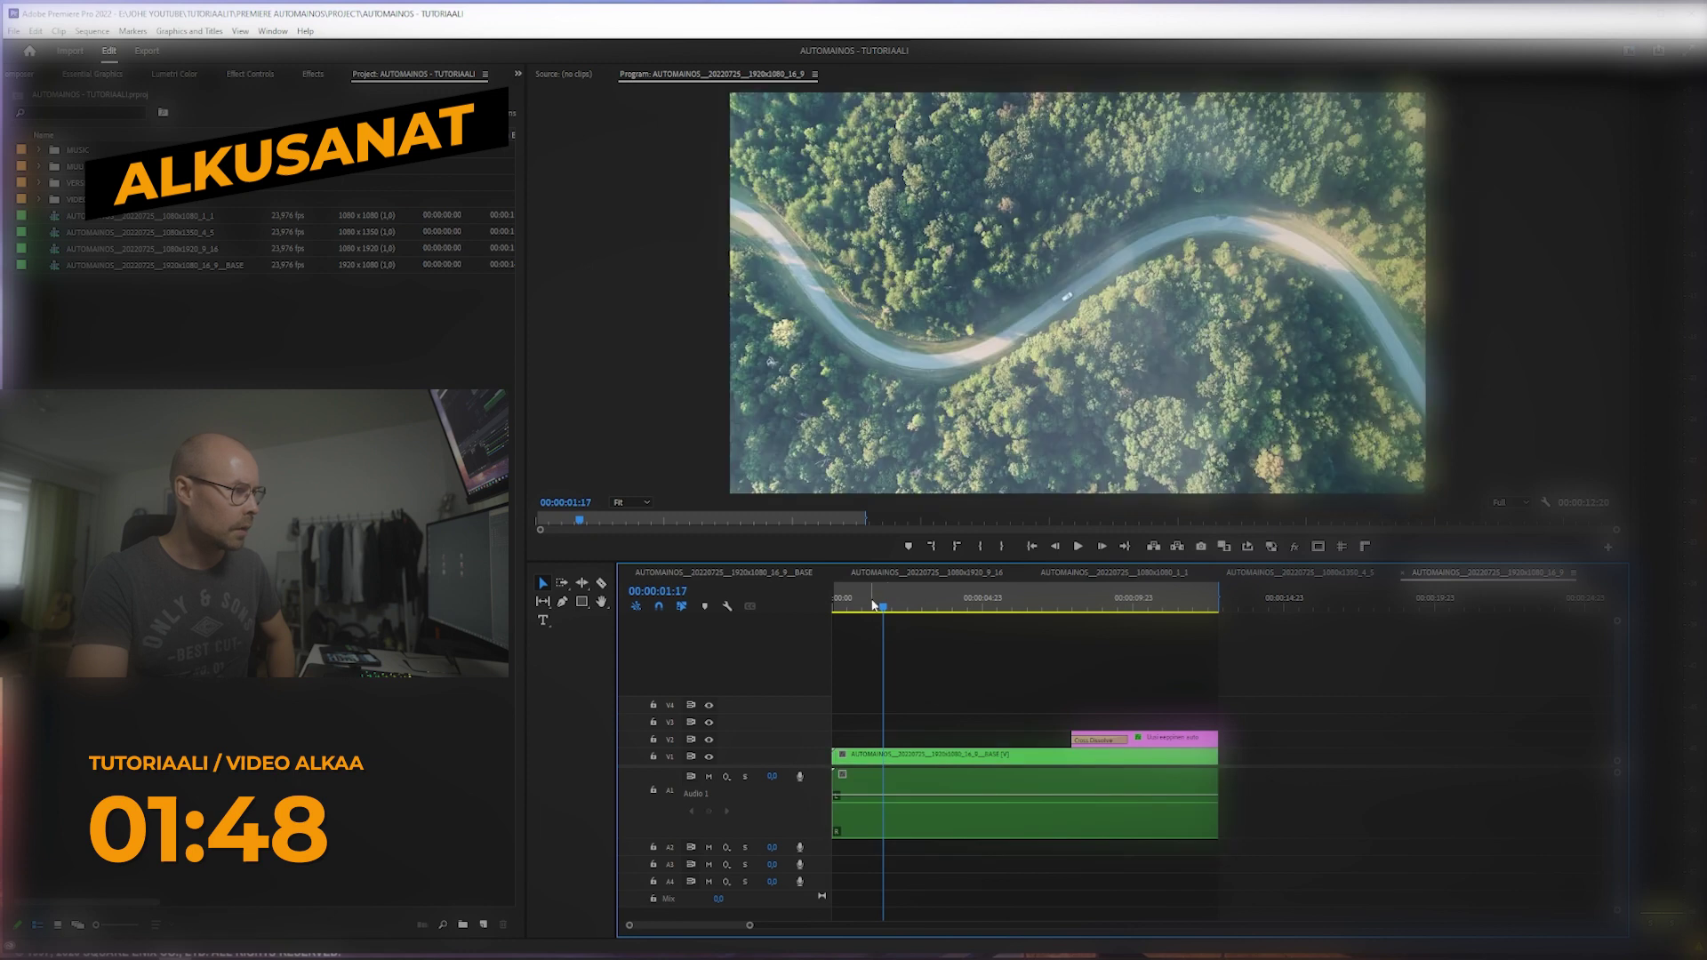
Step: Scrub through the car ad, then play the base sequence from the start and from the car shot
left_click(973, 608)
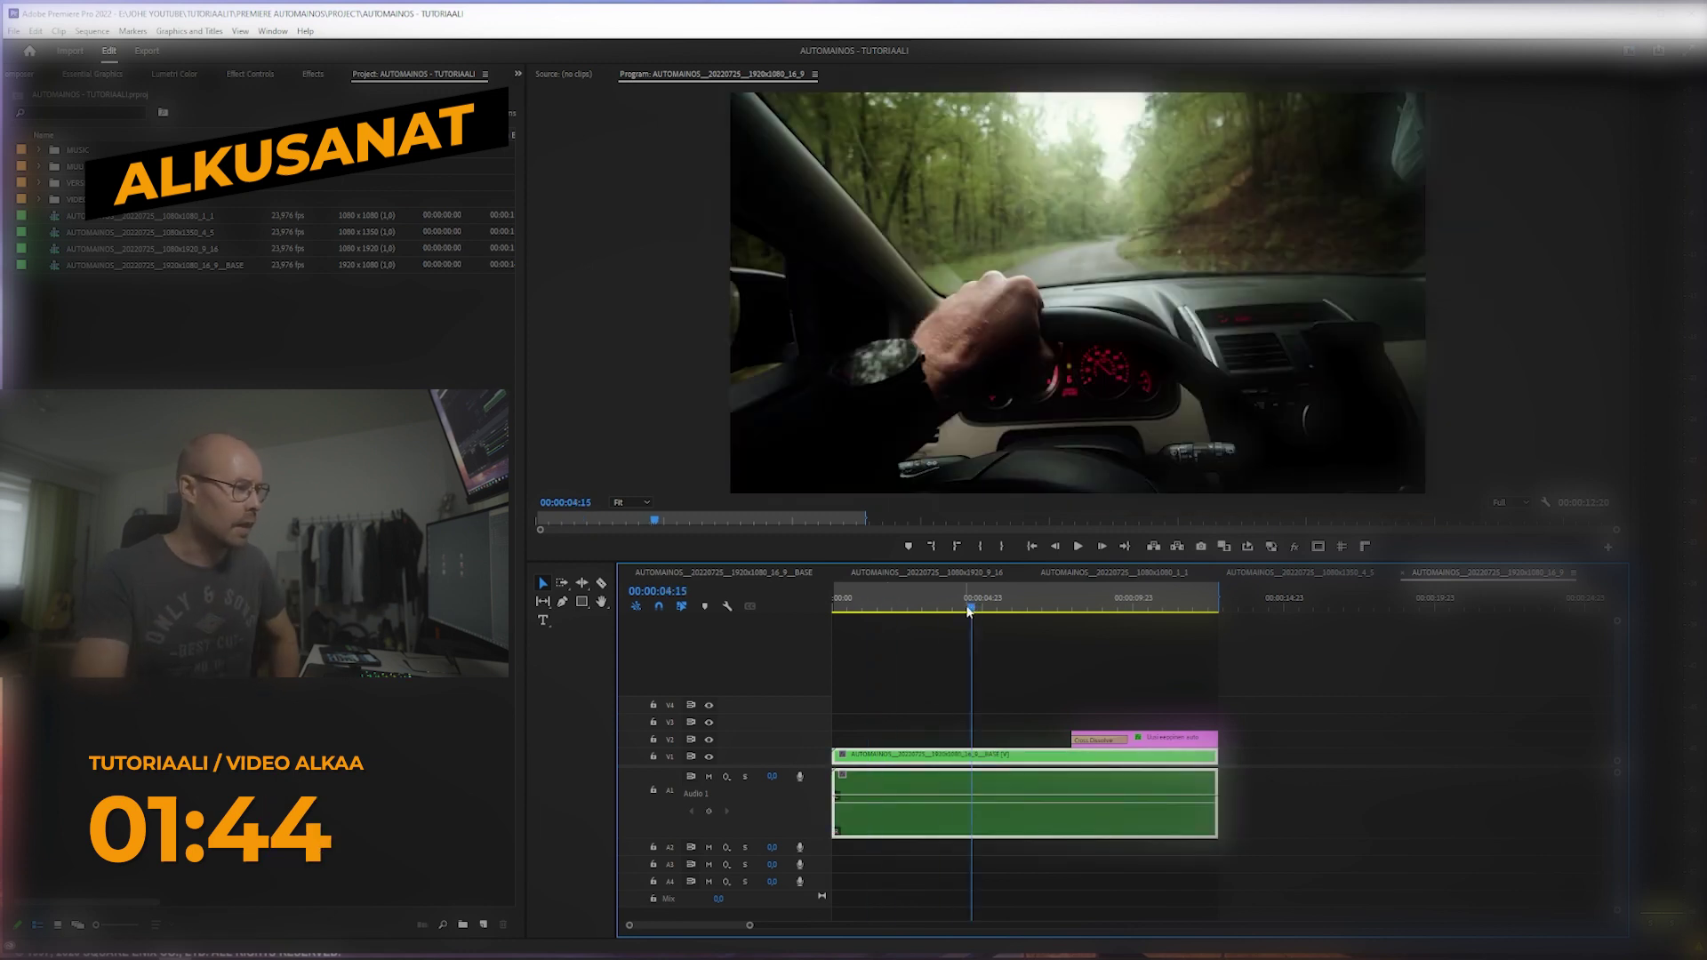
mouse_move(1262, 598)
left_mouse_down()
mouse_move(898, 625)
mouse_move(1159, 630)
left_mouse_up()
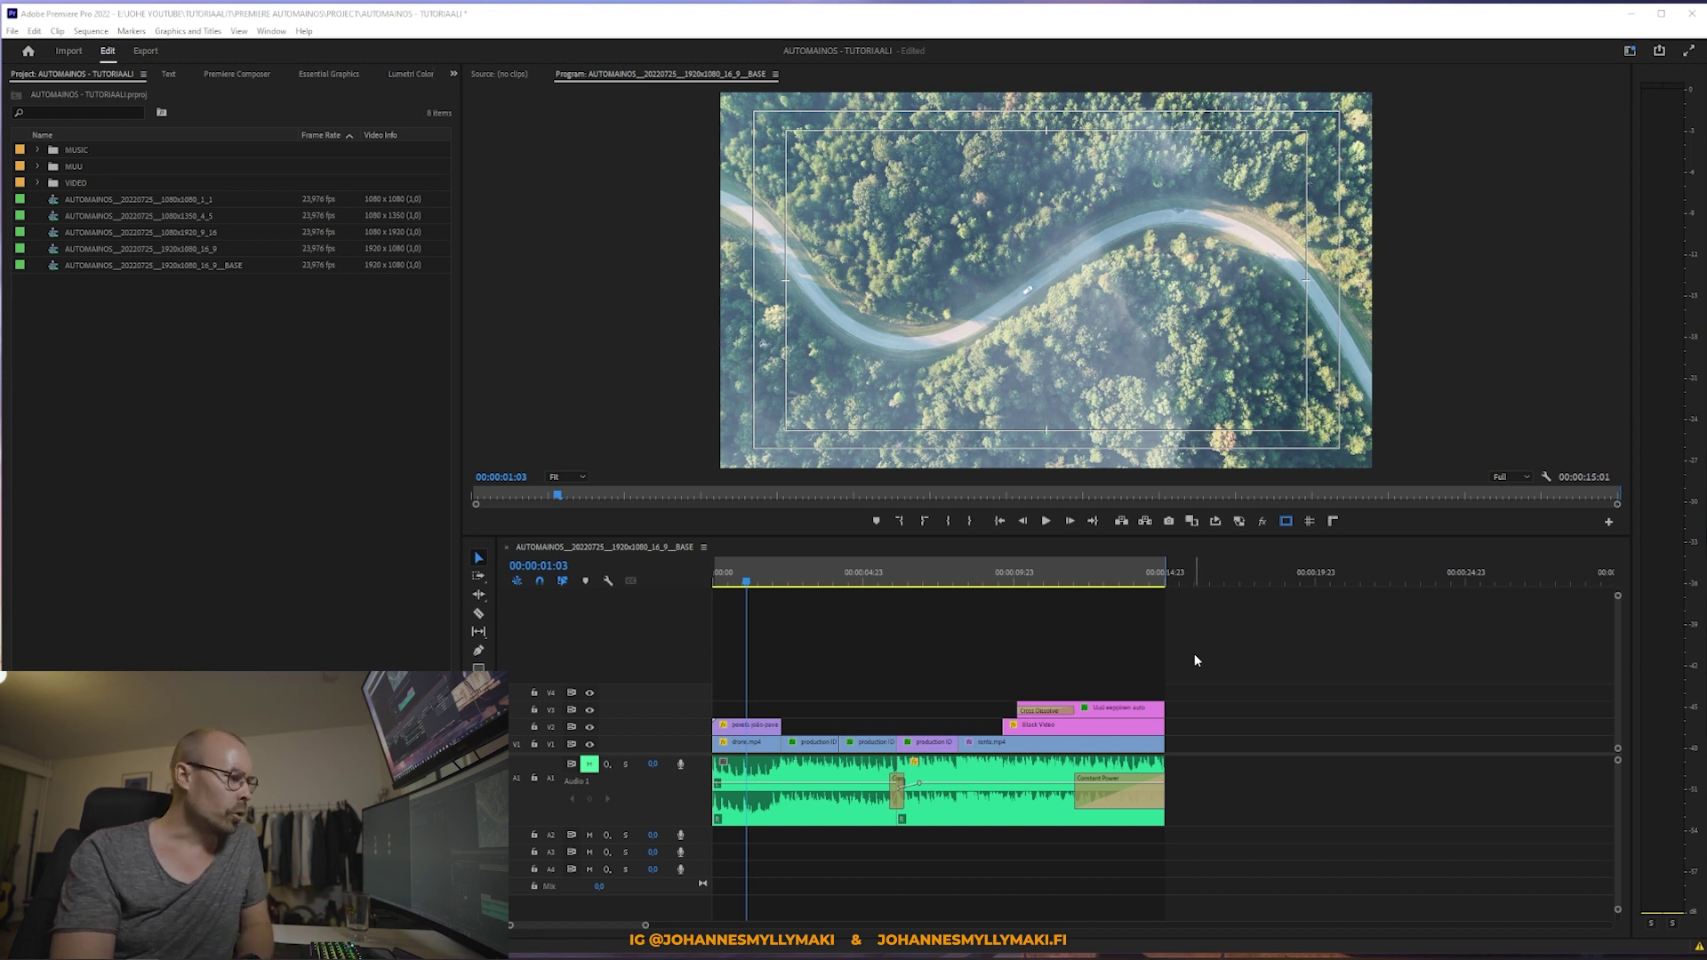
left_click(745, 742)
key("Home")
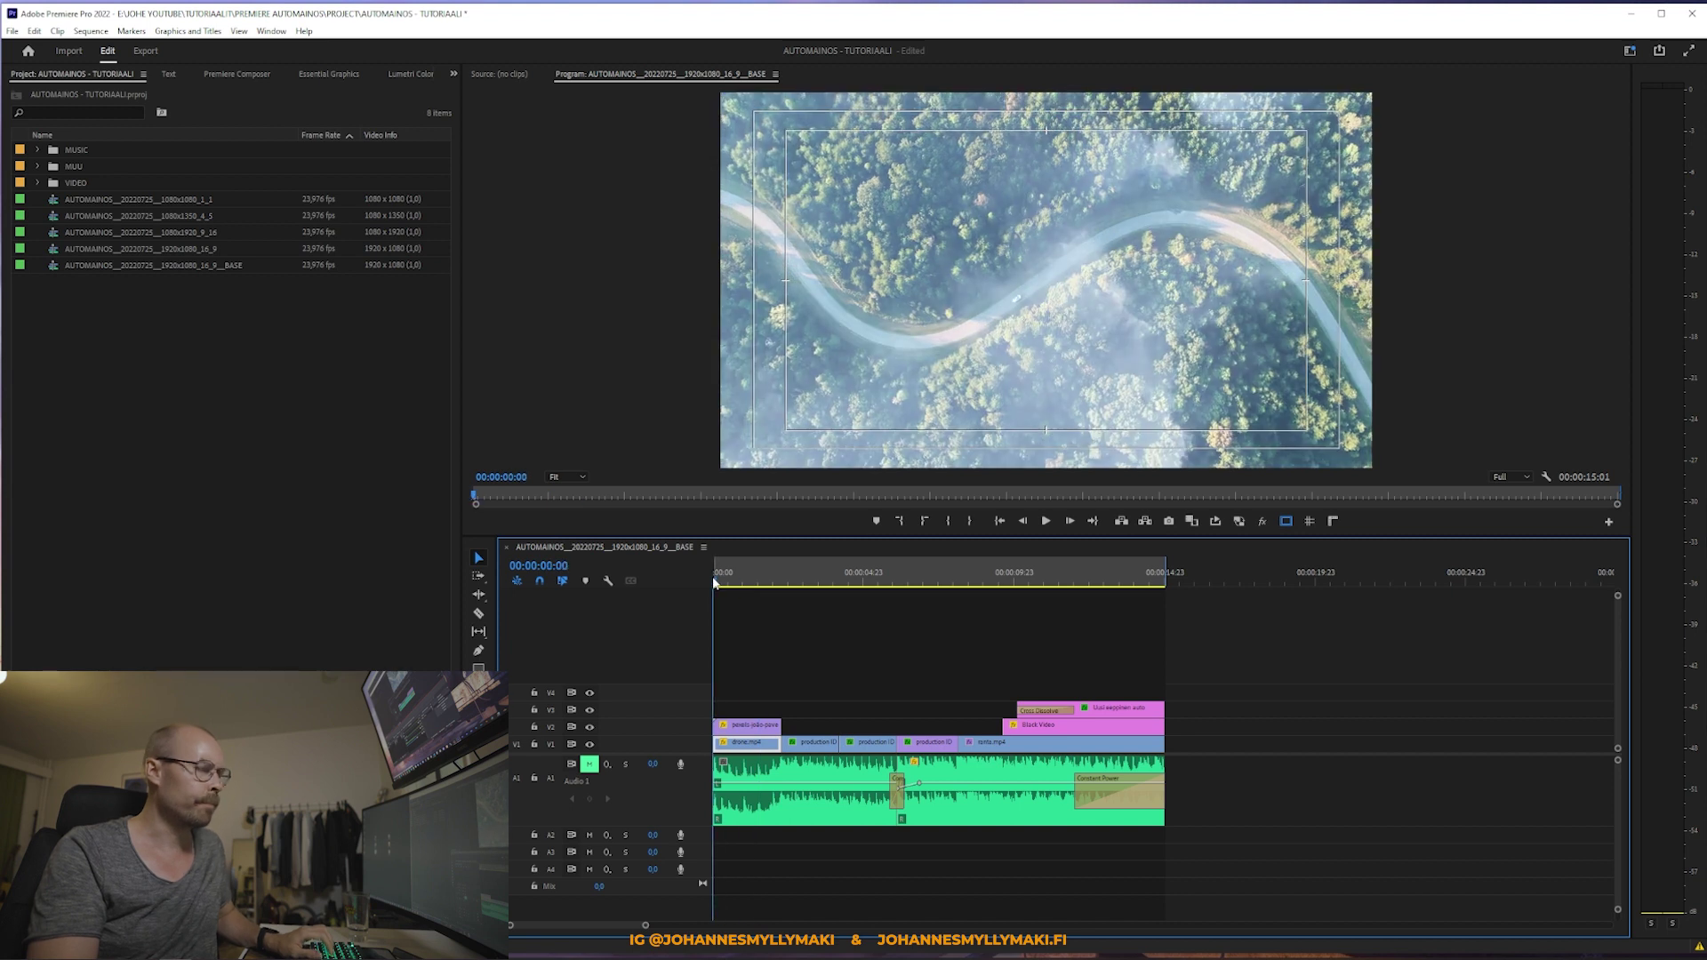
left_click(792, 651)
key("space")
key("space")
left_click(958, 238)
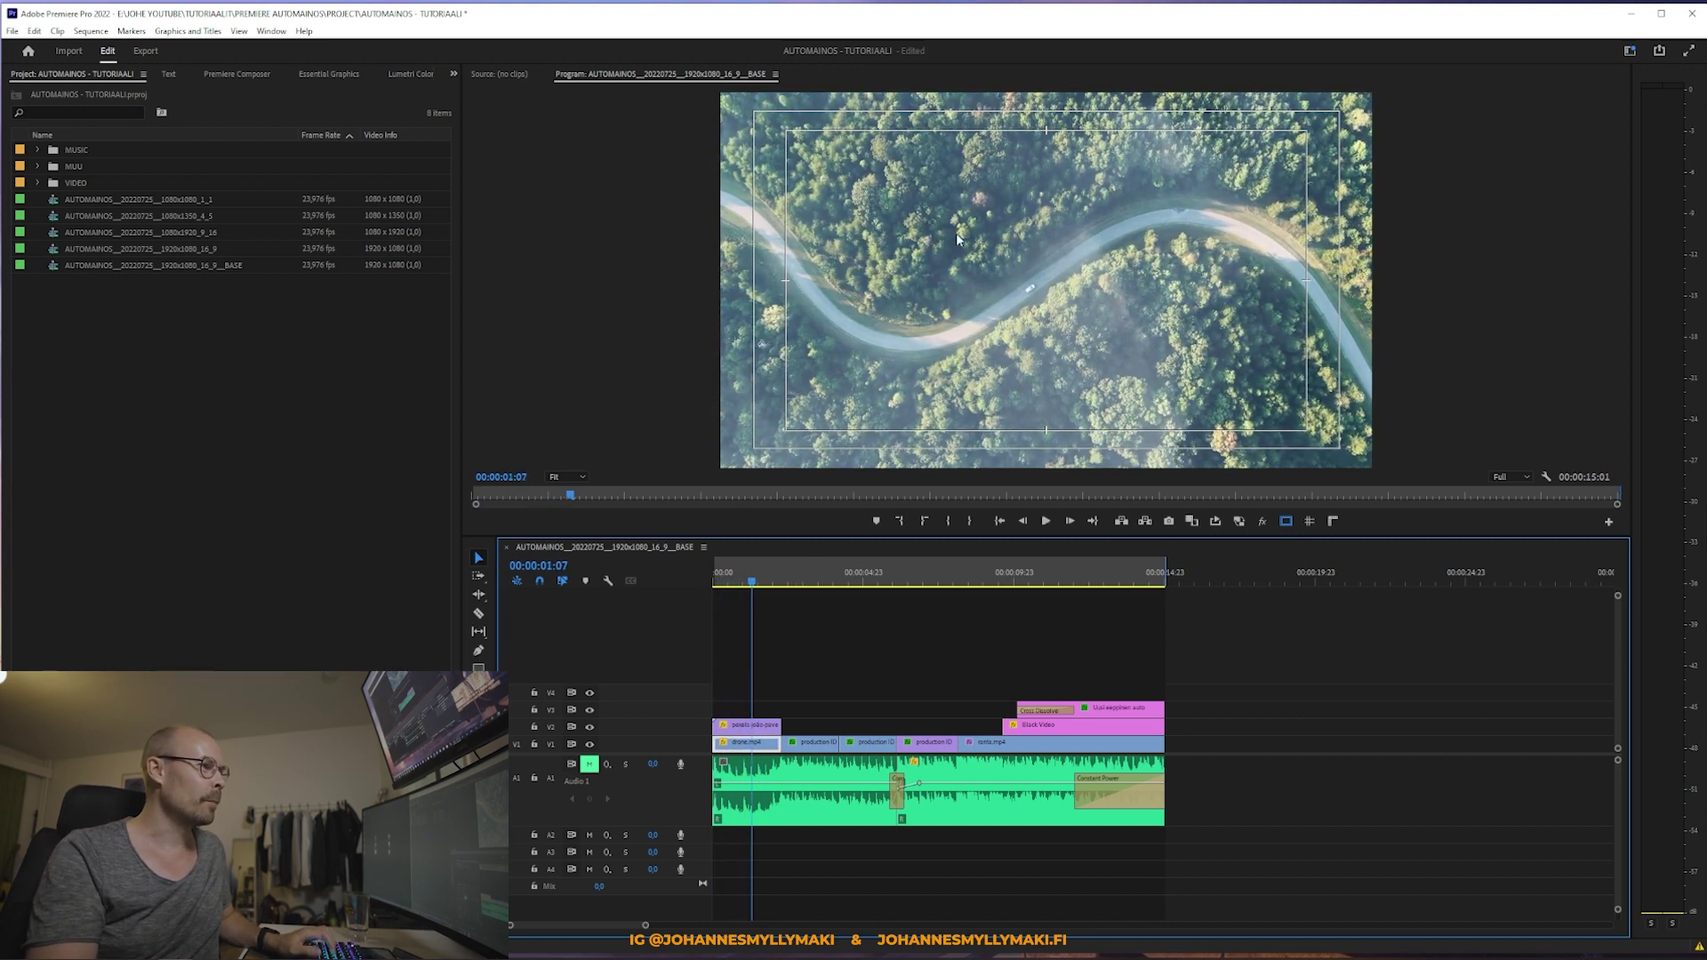
mouse_move(754, 587)
left_mouse_down()
mouse_move(812, 587)
mouse_move(788, 590)
left_mouse_up()
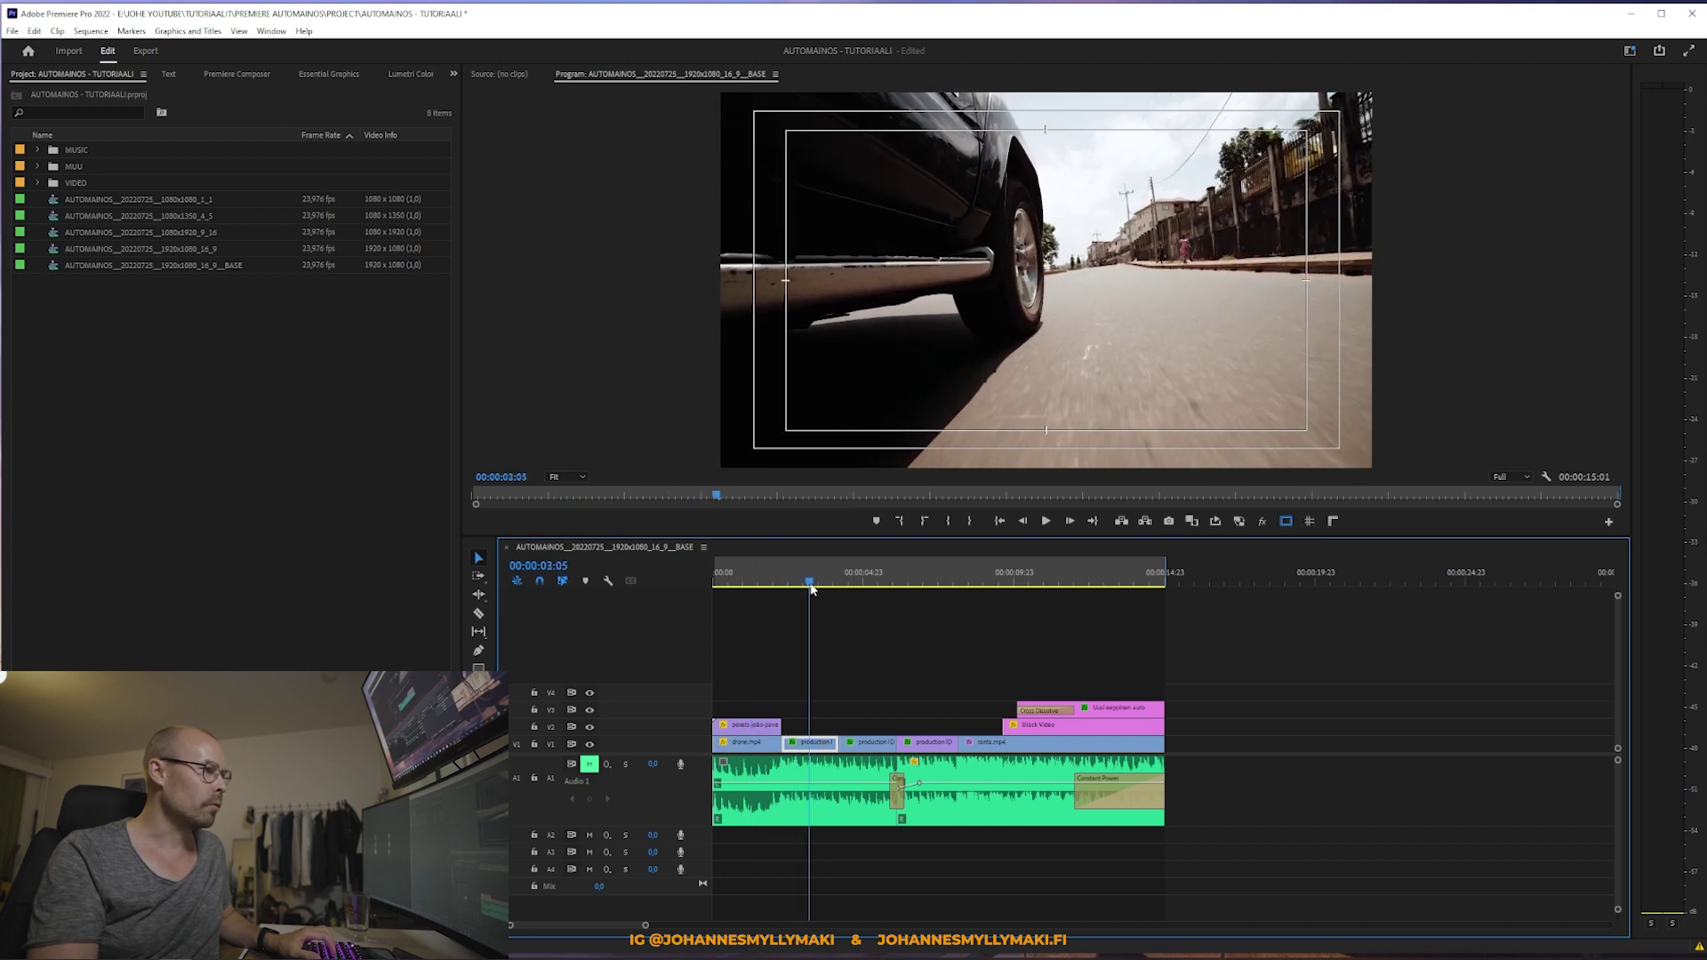
key("space")
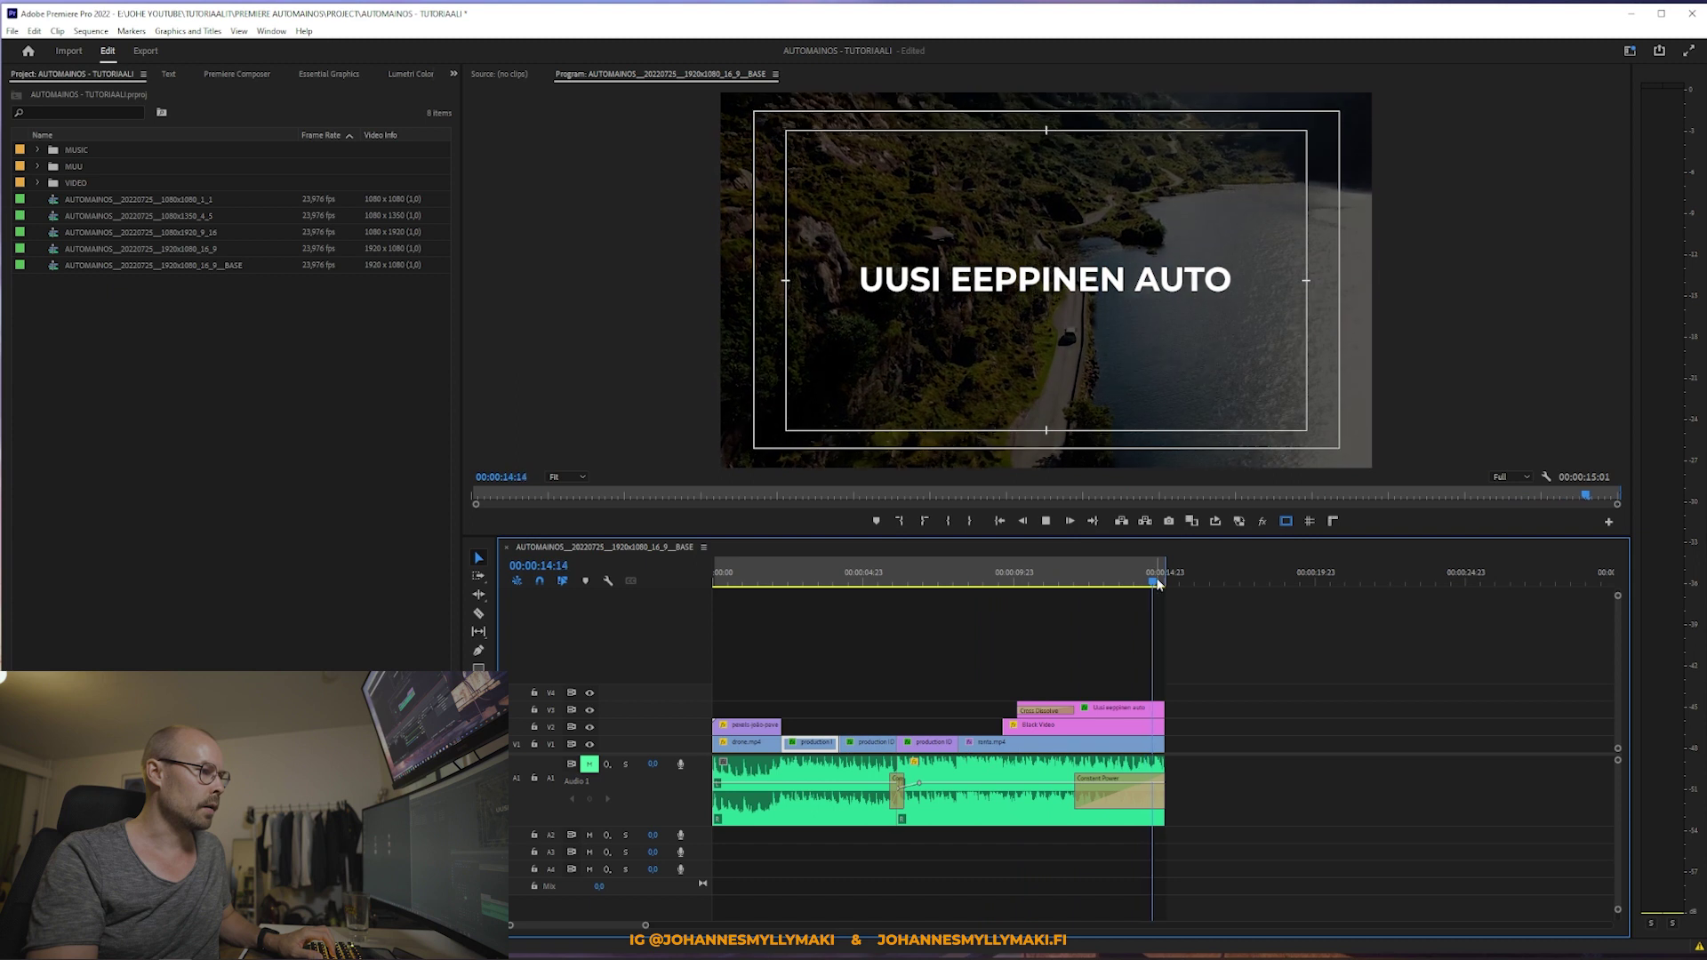
Step: Return to the start and marquee-select every clip in the base sequence
key("Home")
left_click(901, 576)
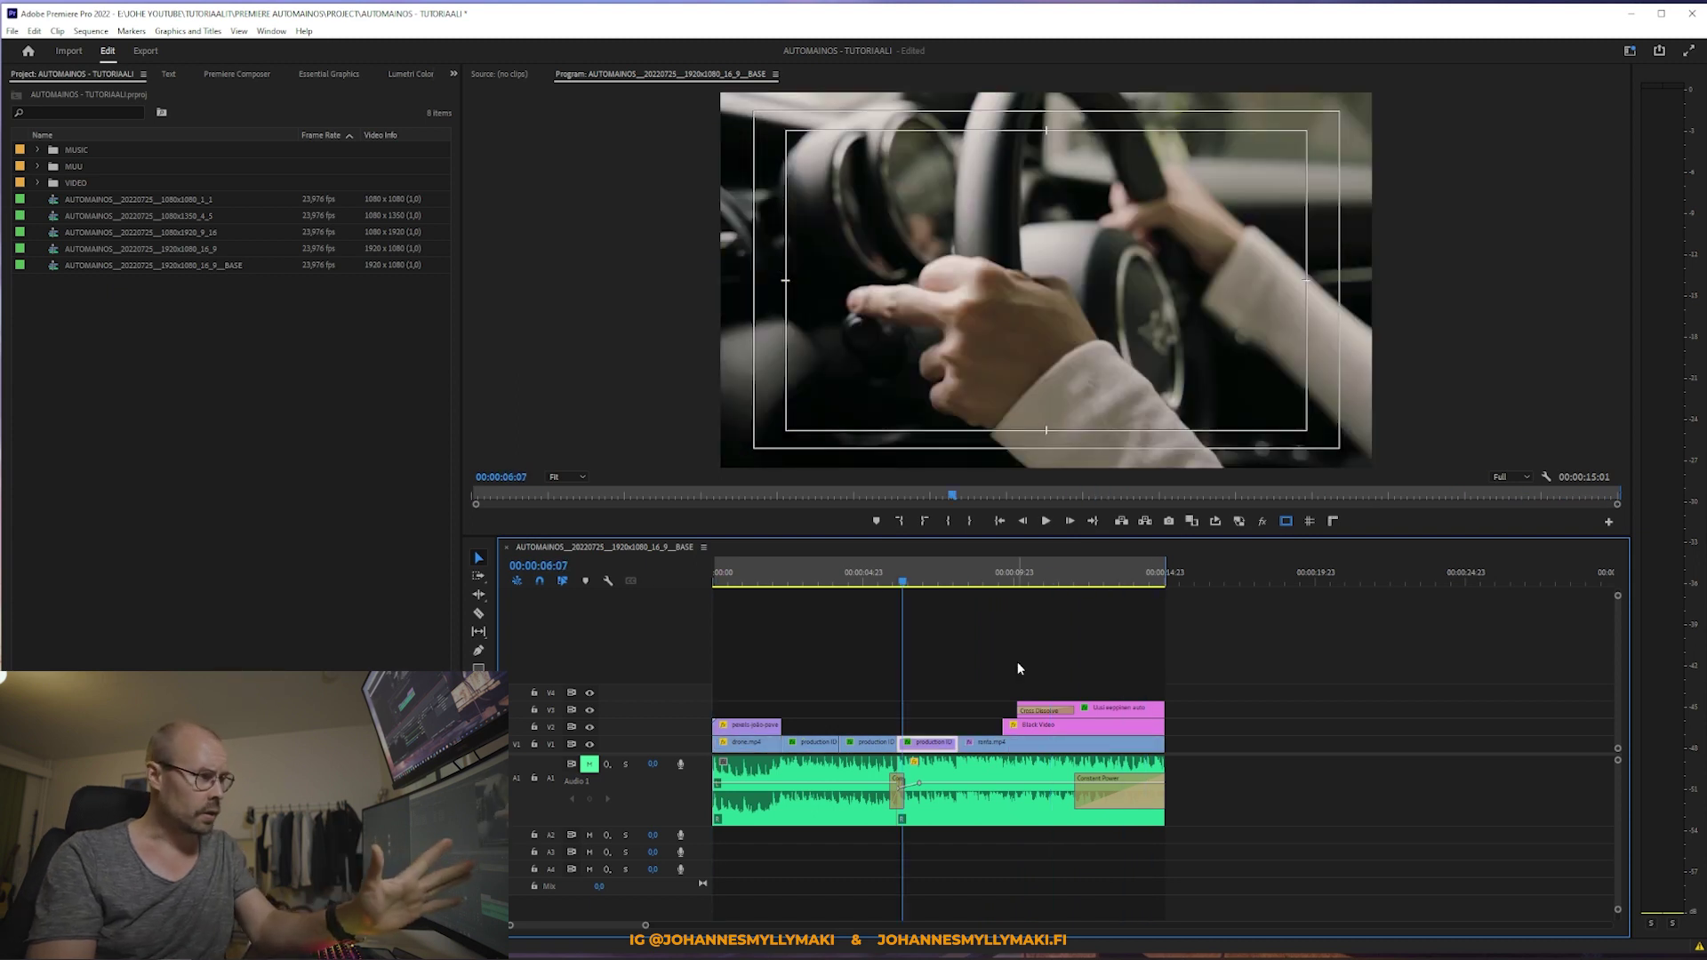
left_click_drag(1287, 617, 786, 851)
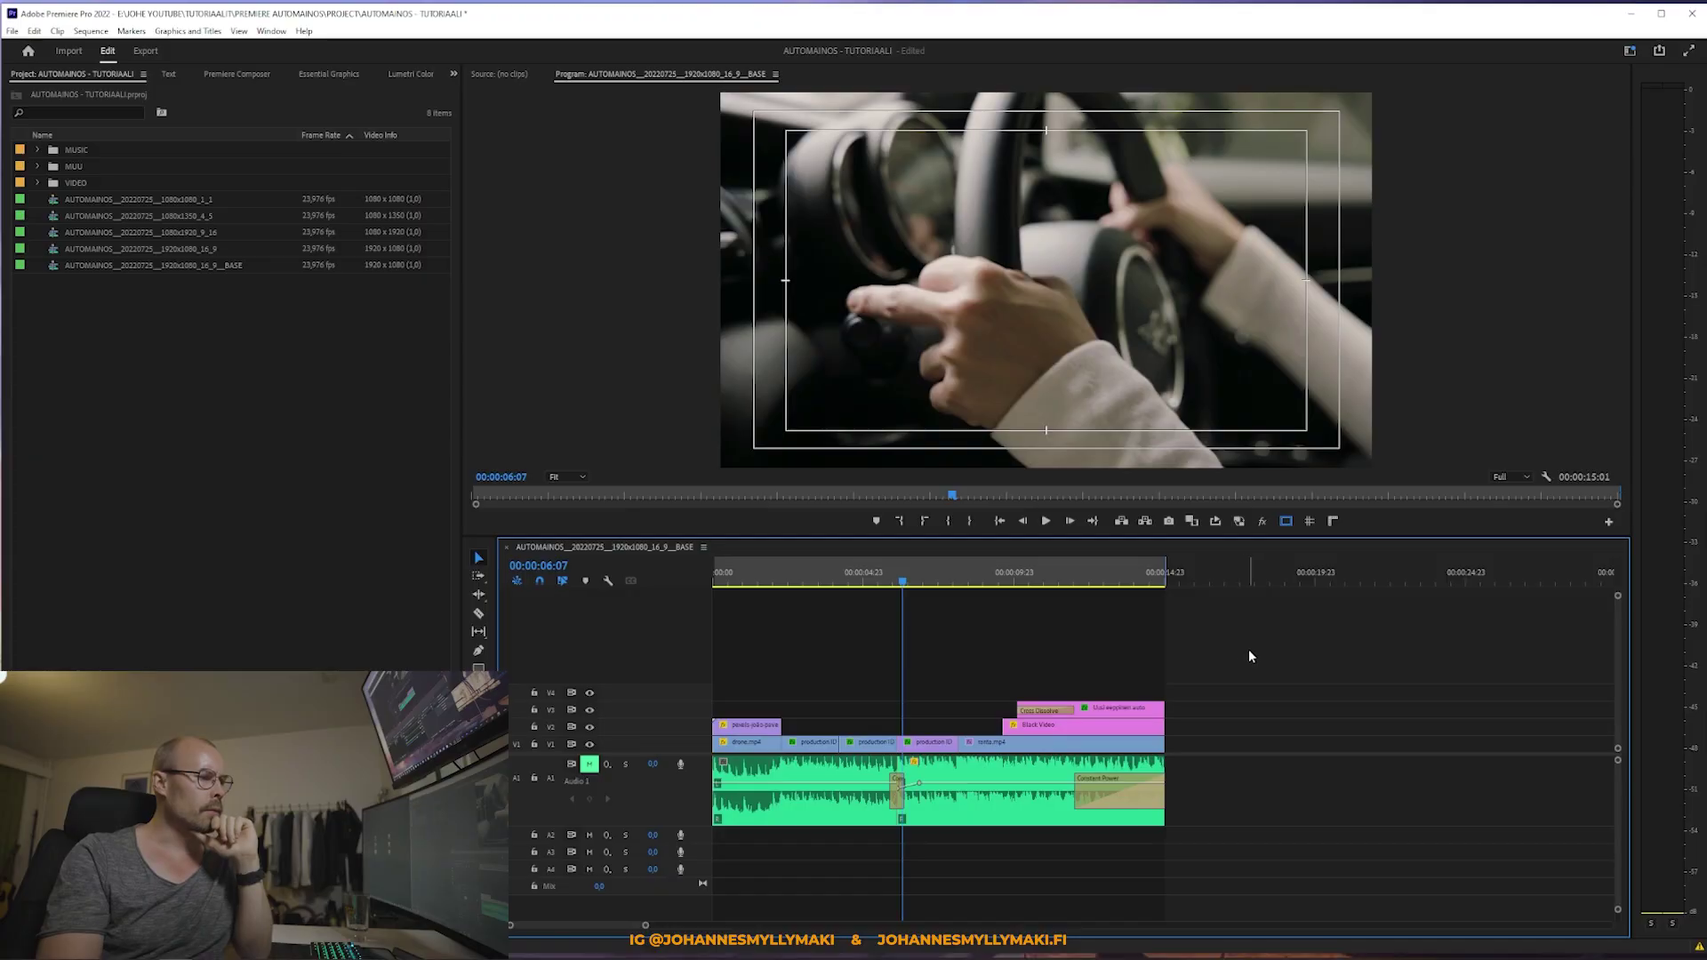
left_click_drag(1248, 649, 685, 808)
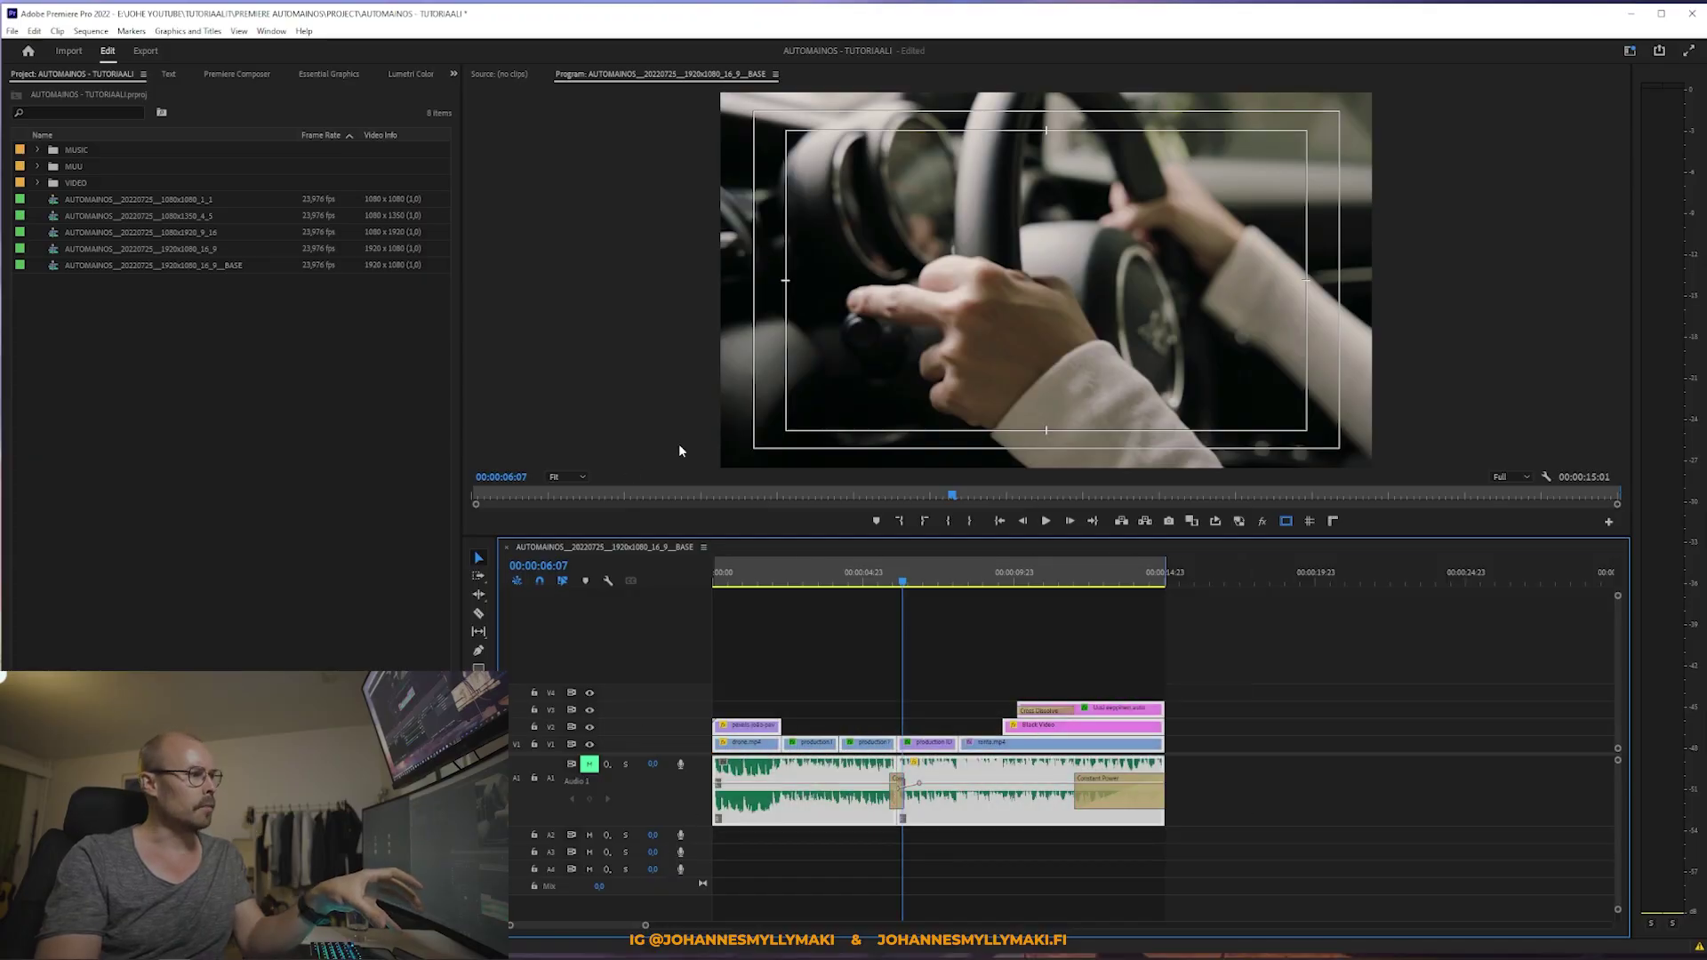
left_click_drag(1272, 647, 712, 868)
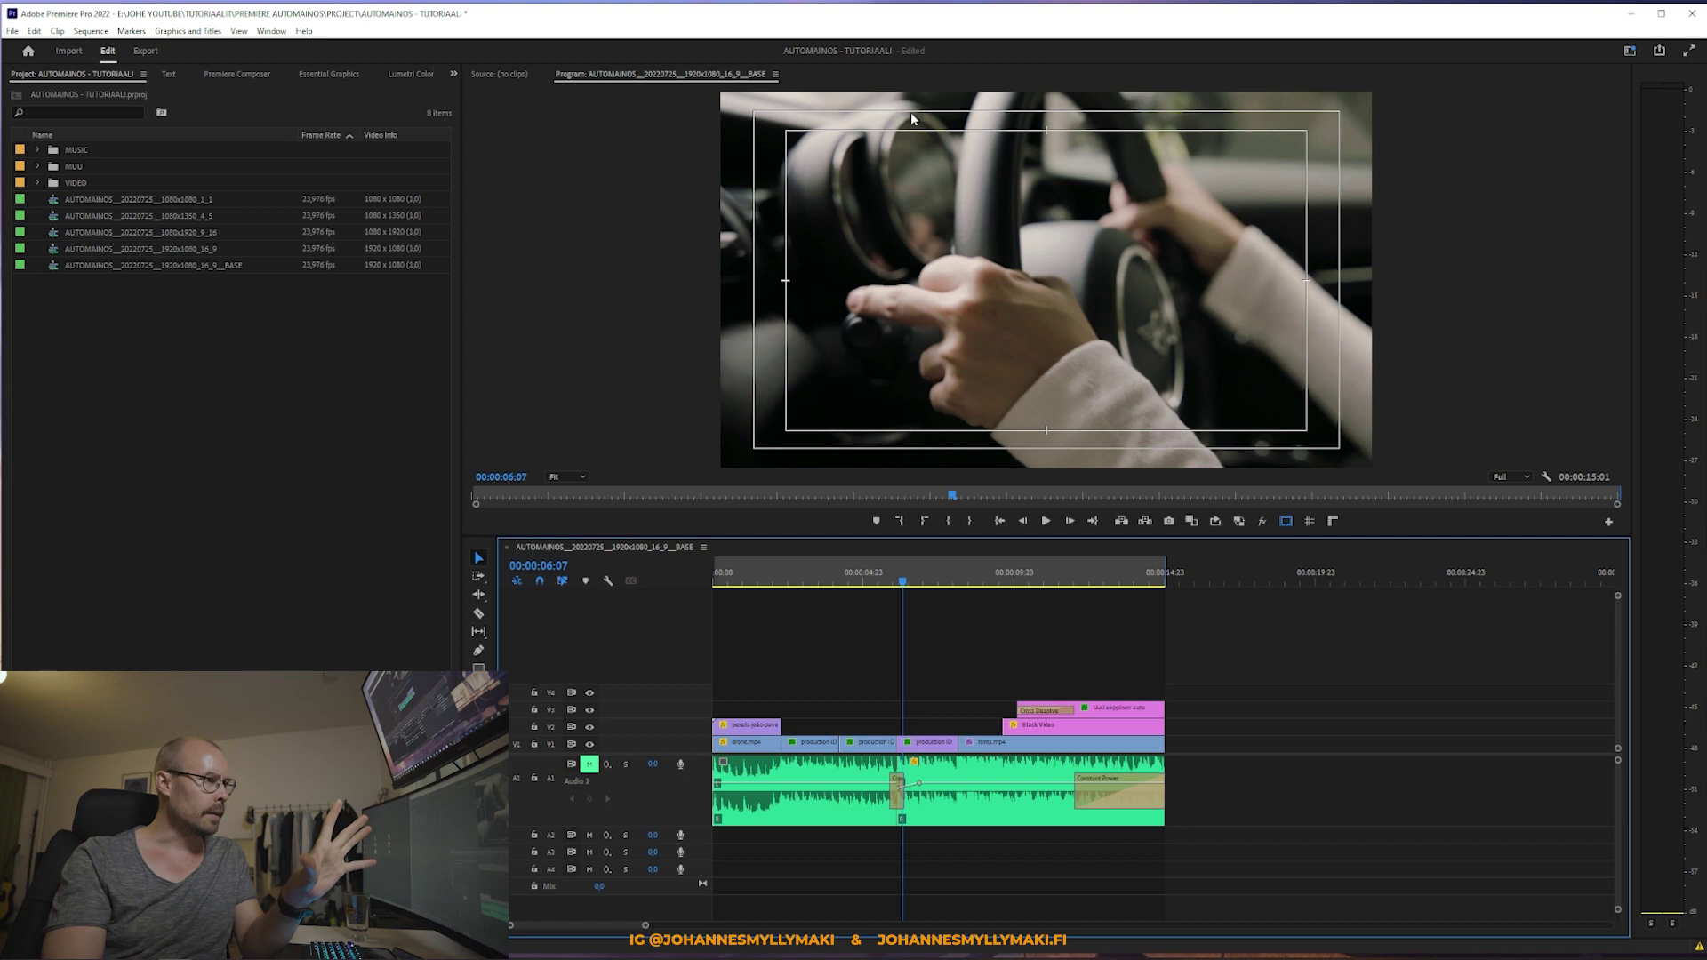
Step: Open the 1080x1920 vertical sequence and fit it in the timeline, keeping its name
left_click(228, 389)
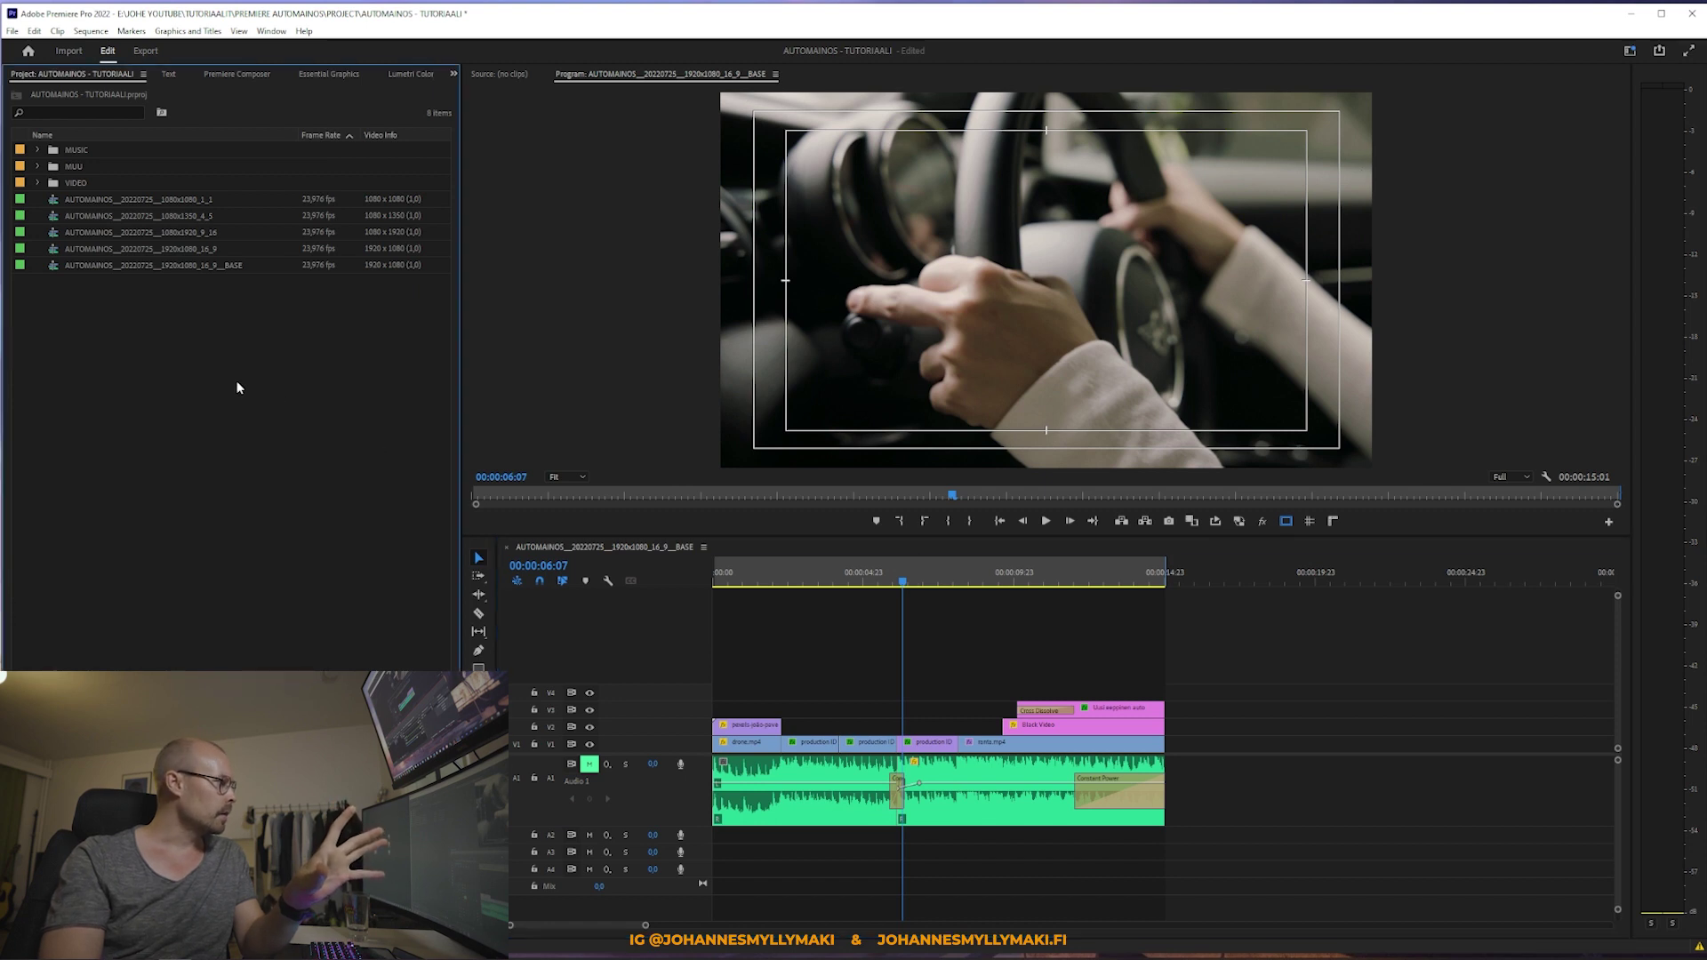
left_click(123, 232)
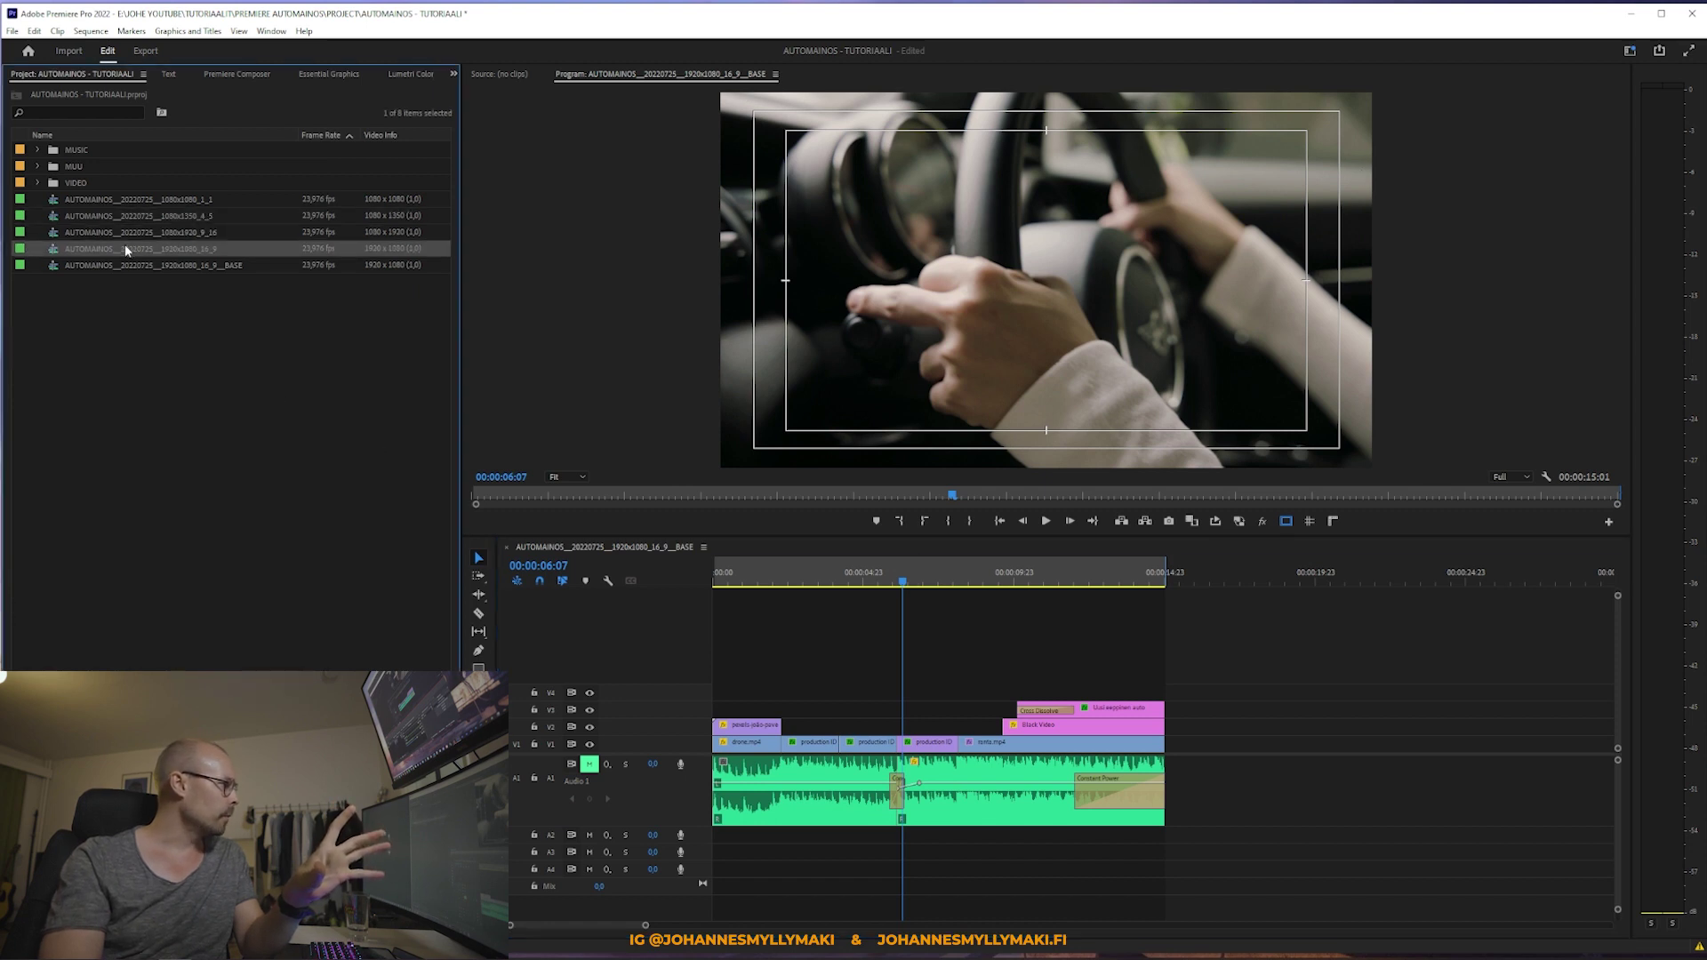
double_click(55, 235)
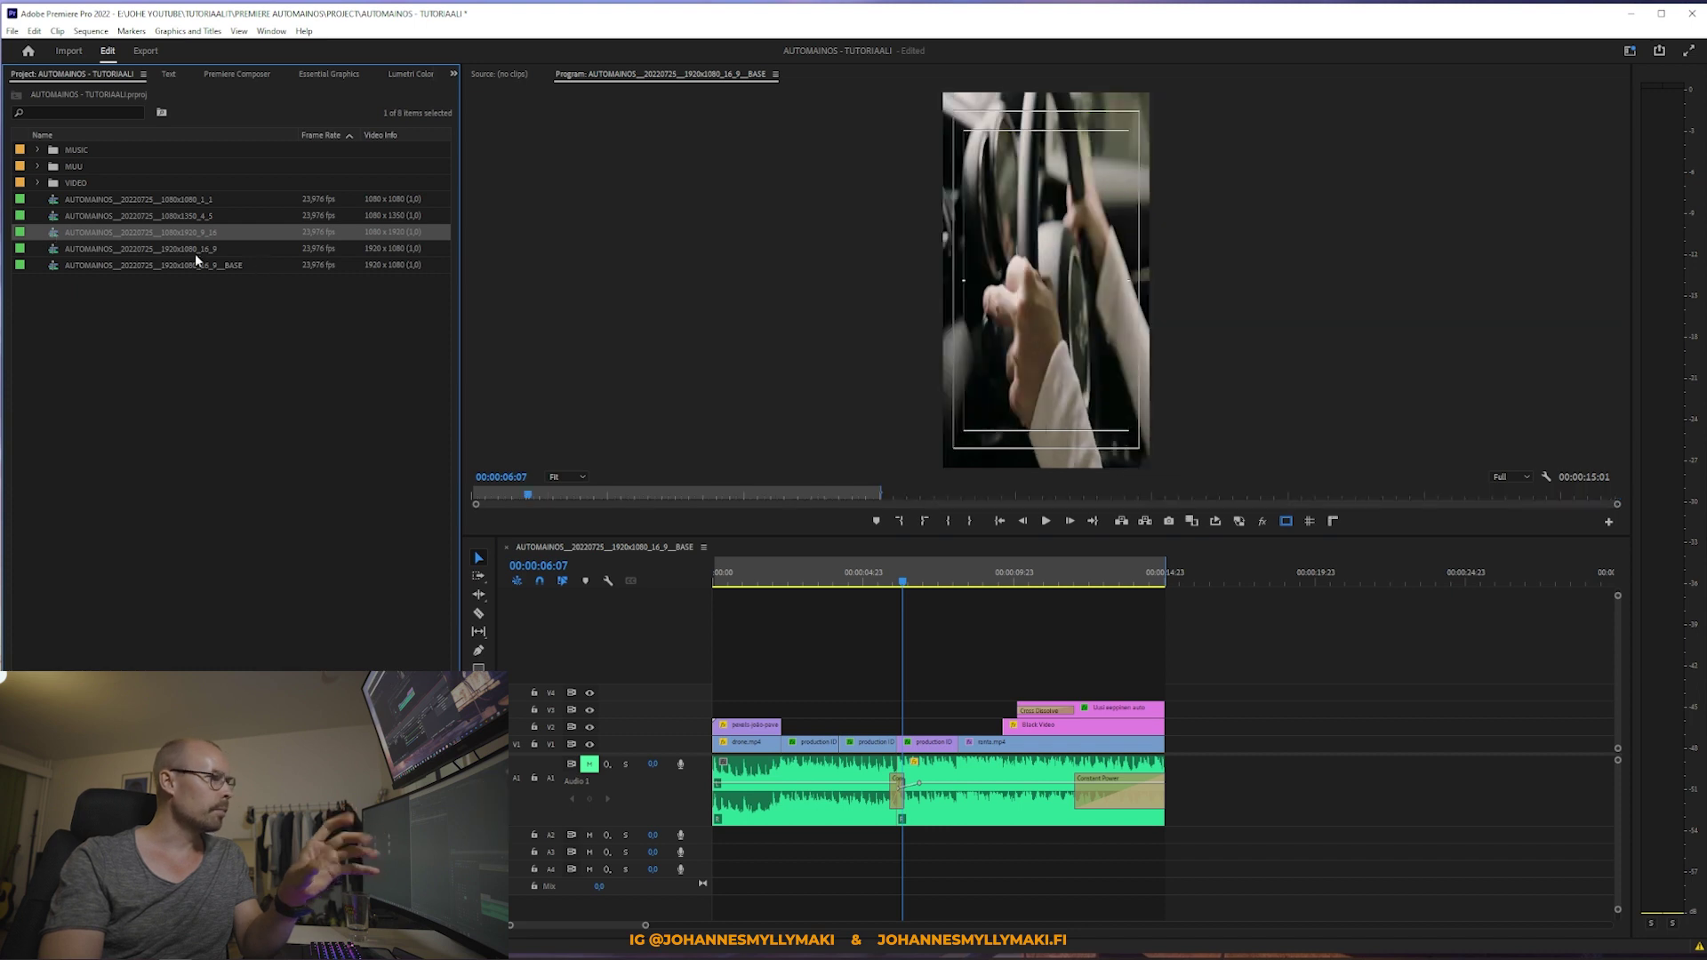
key("minus")
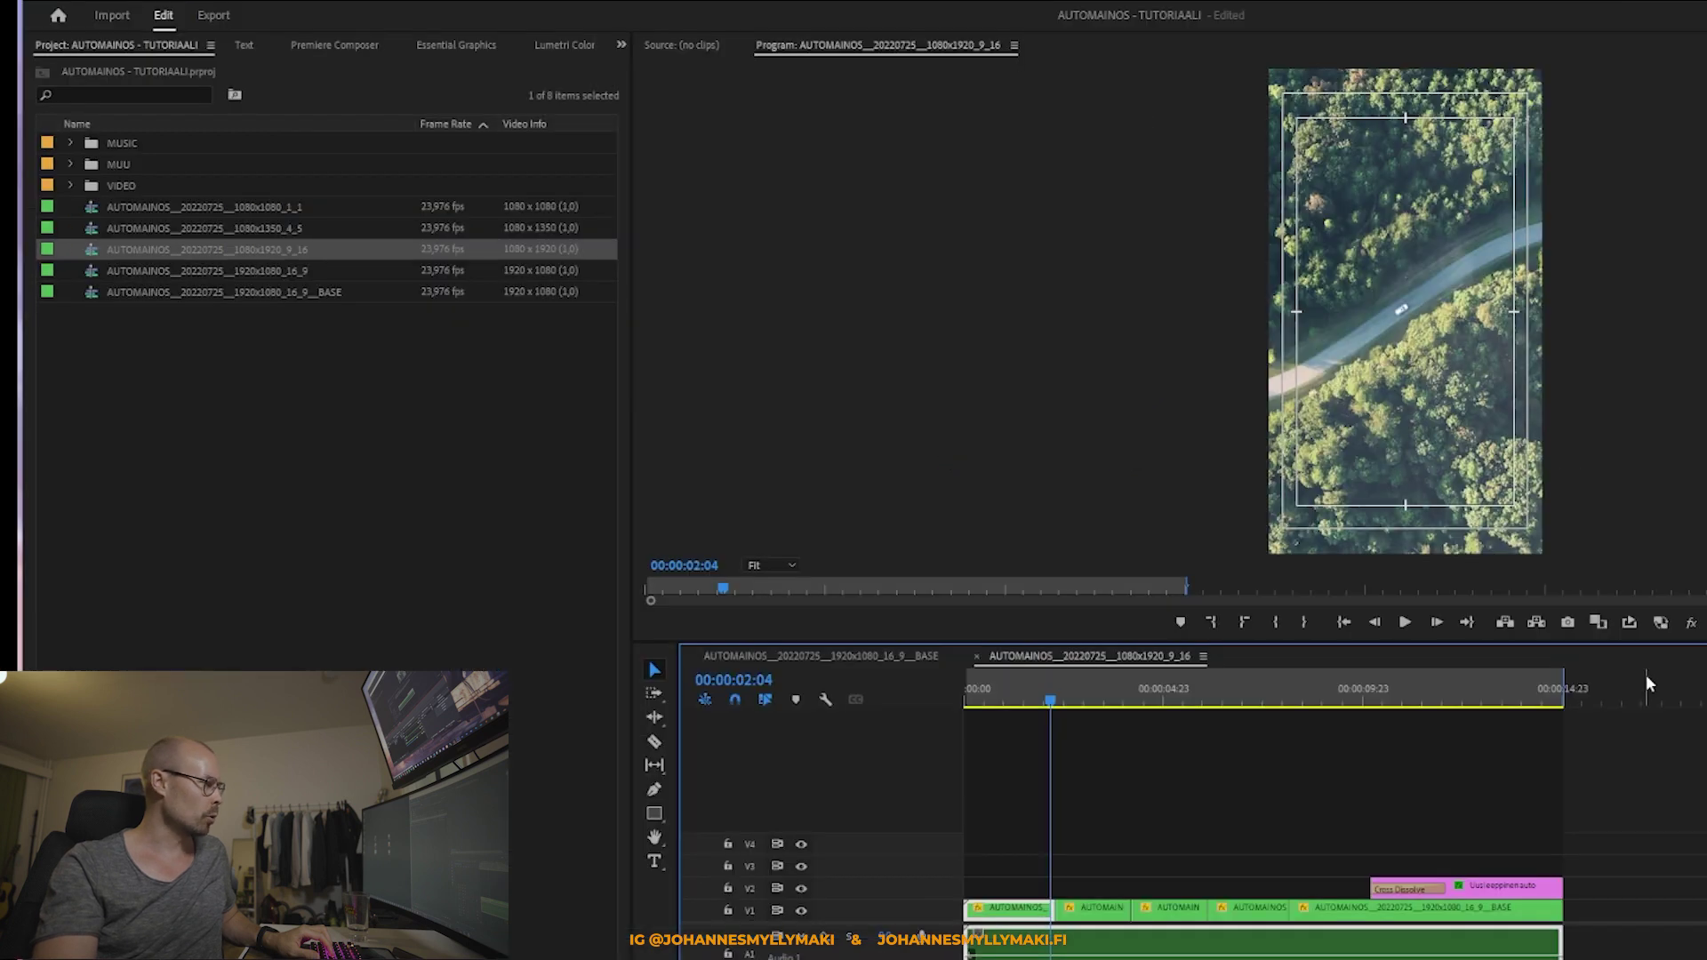
left_click(238, 251)
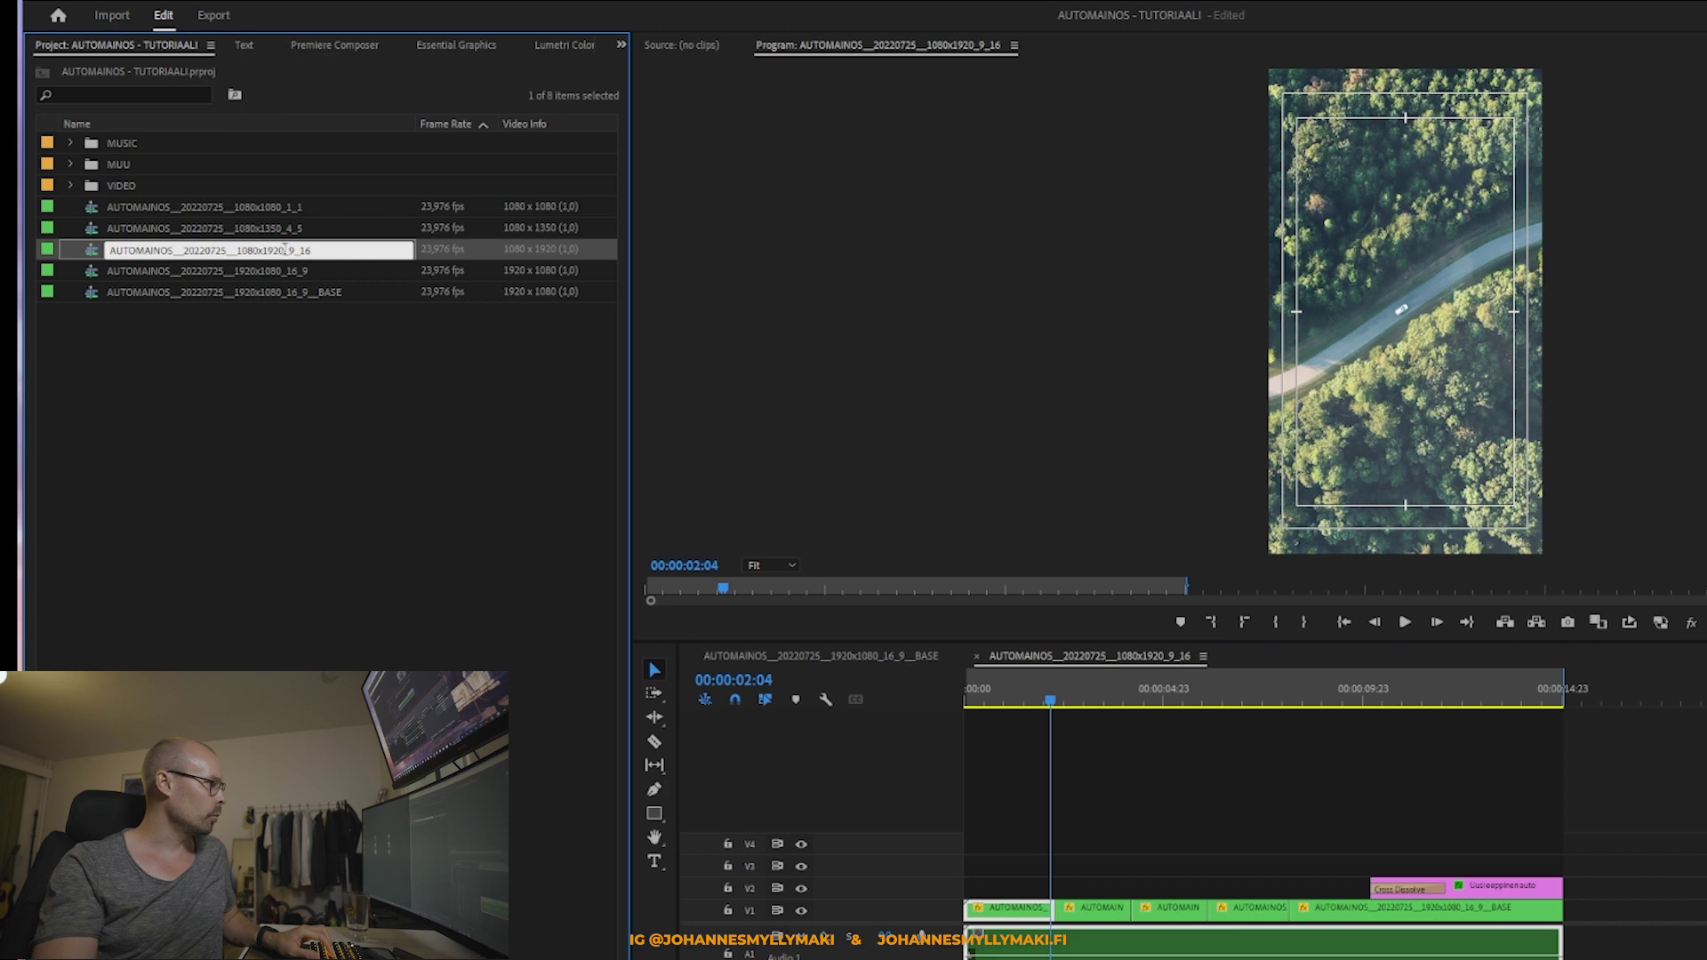
left_click(294, 450)
Step: Open the 1080x1080 square sequence and jump to the car shot, keeping its name
left_click(255, 228)
left_click(147, 208)
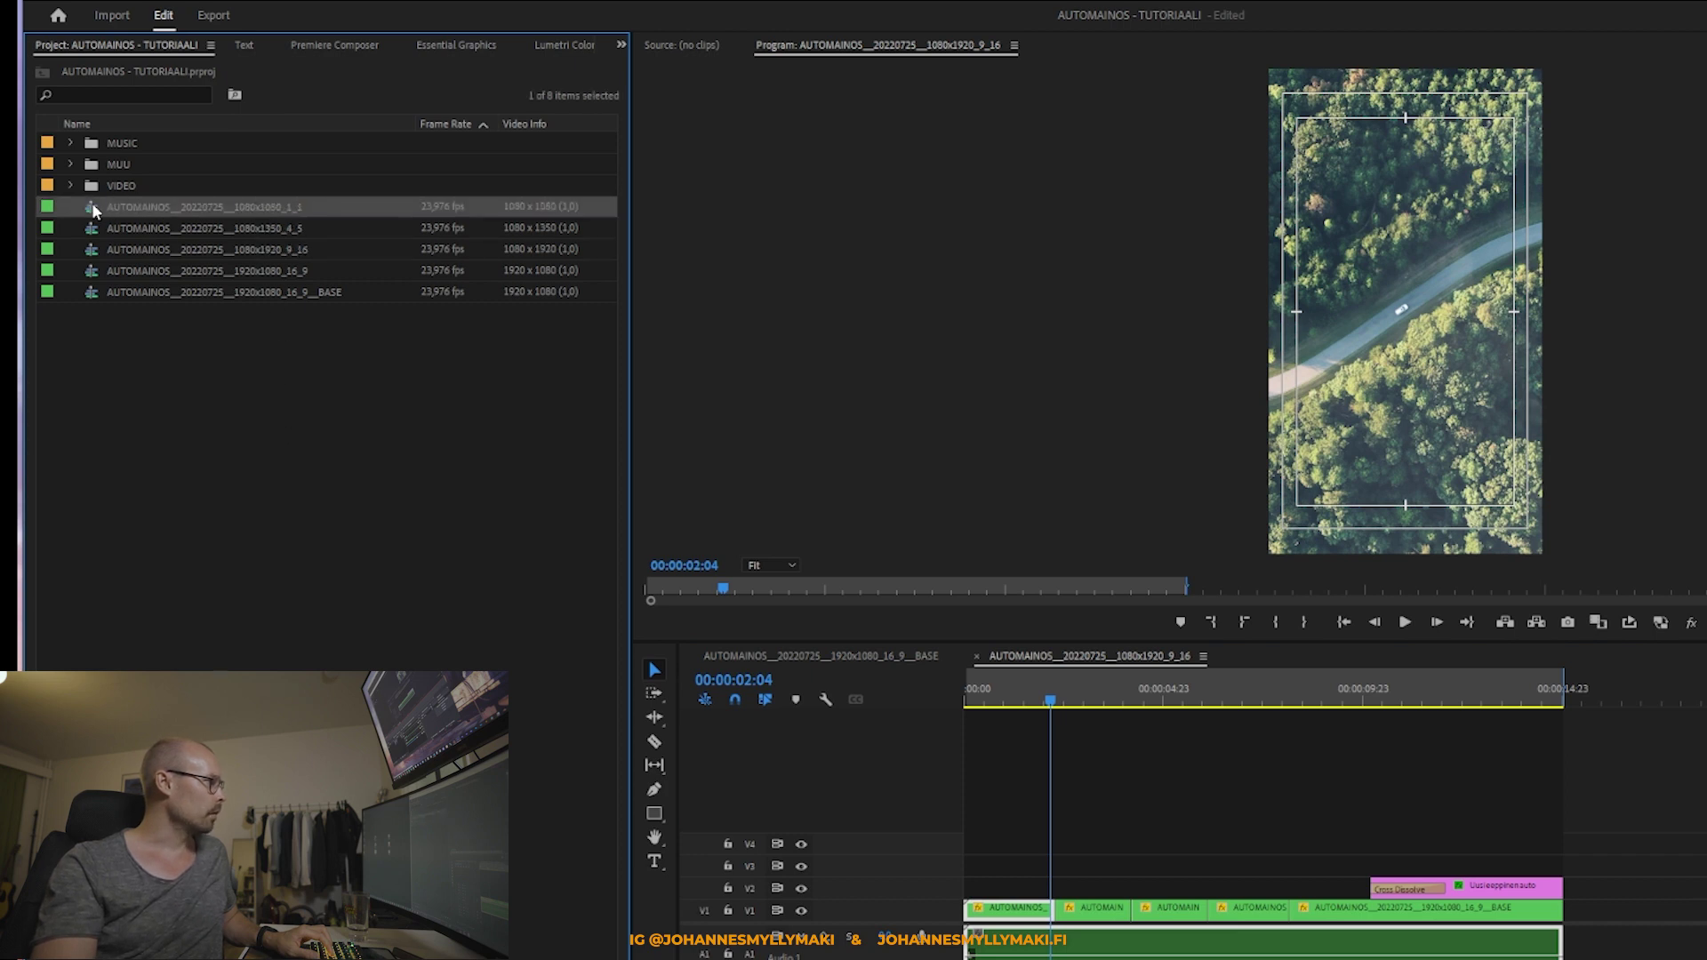
double_click(95, 209)
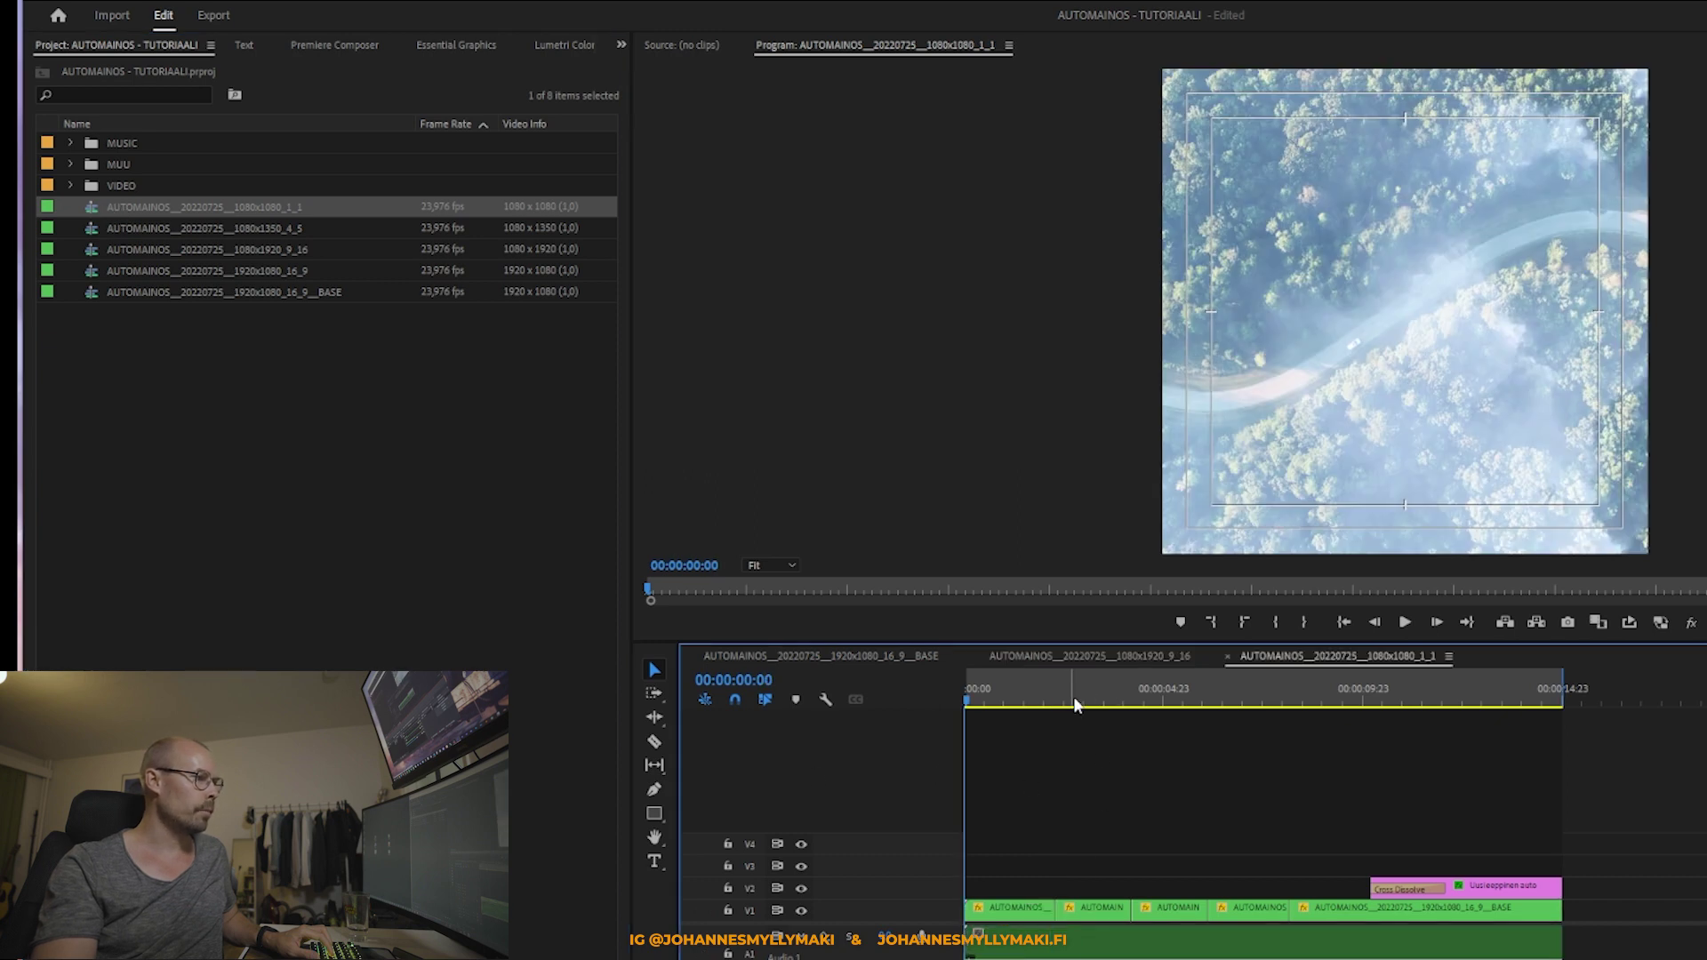
left_click(1073, 698)
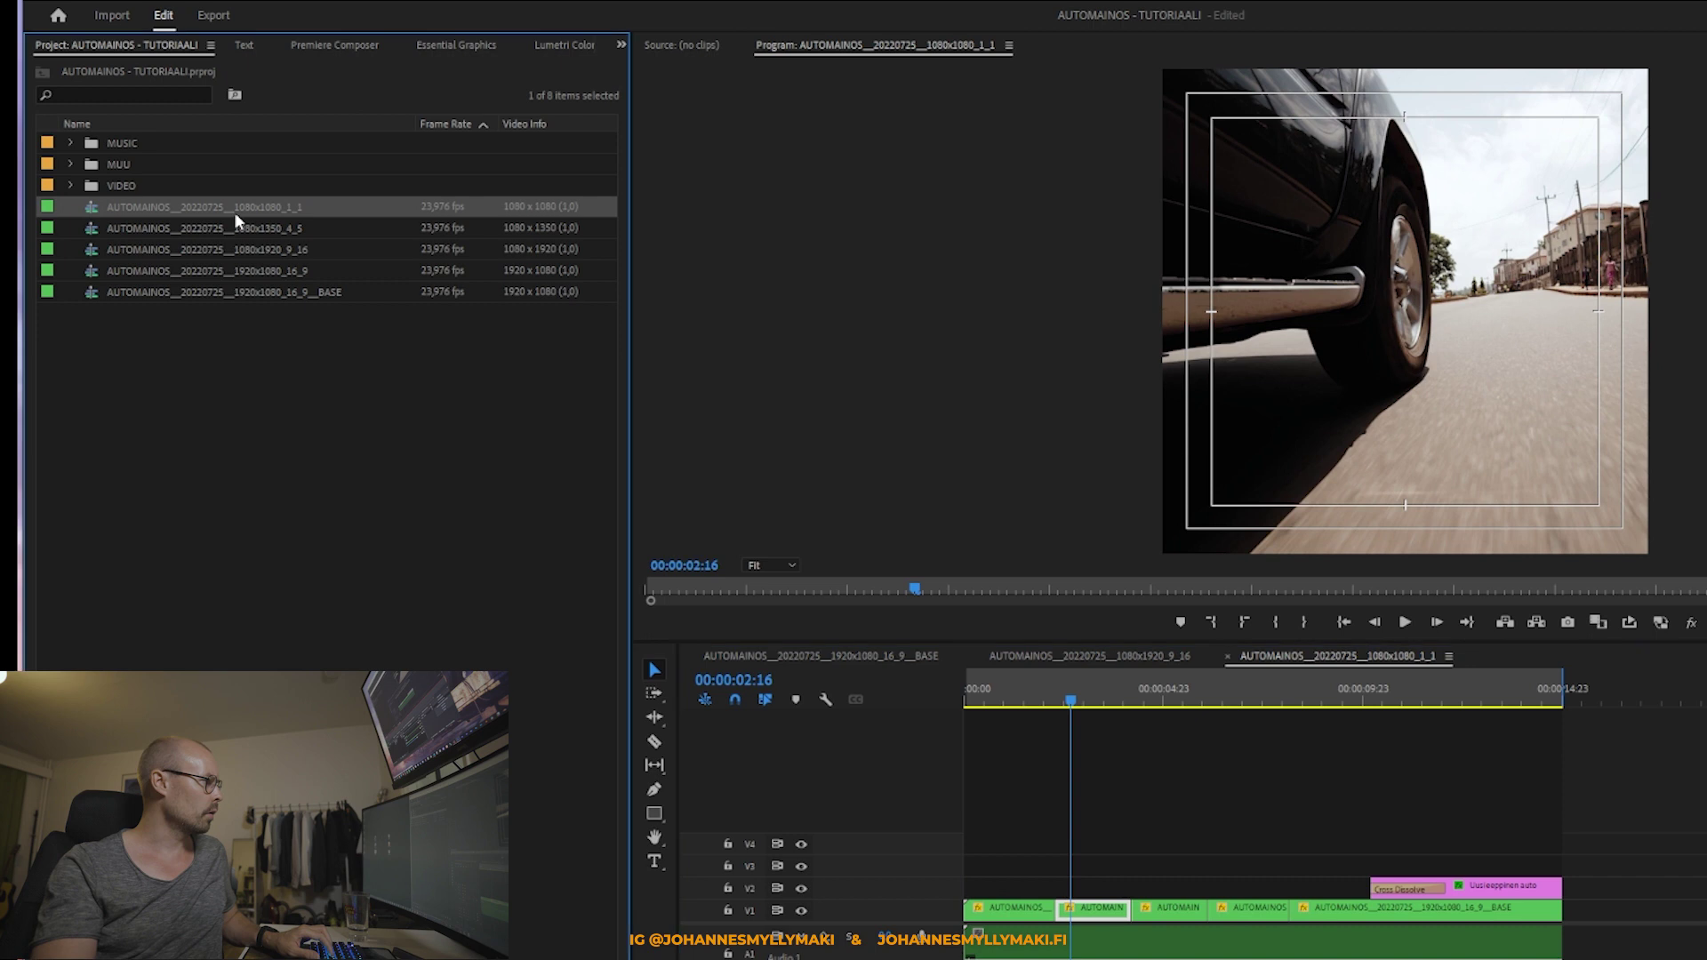
left_click(237, 214)
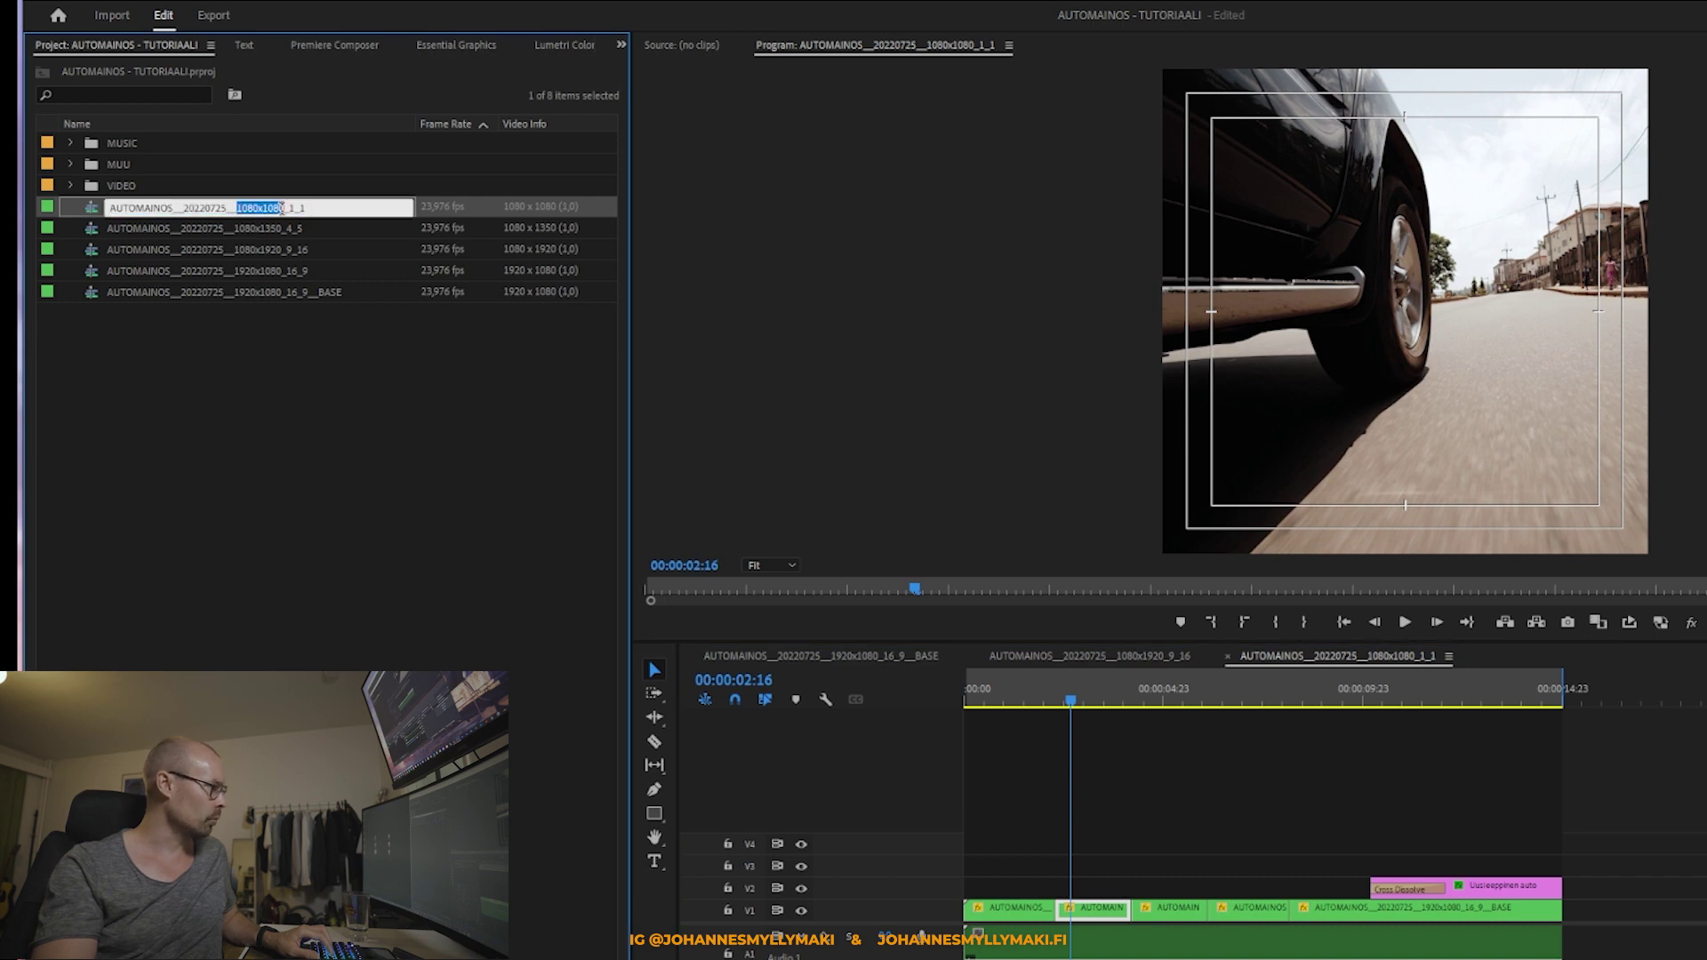
left_click(270, 490)
Step: Open the 1080x1350 4:5 sequence, leaving its name unchanged
left_click(239, 231)
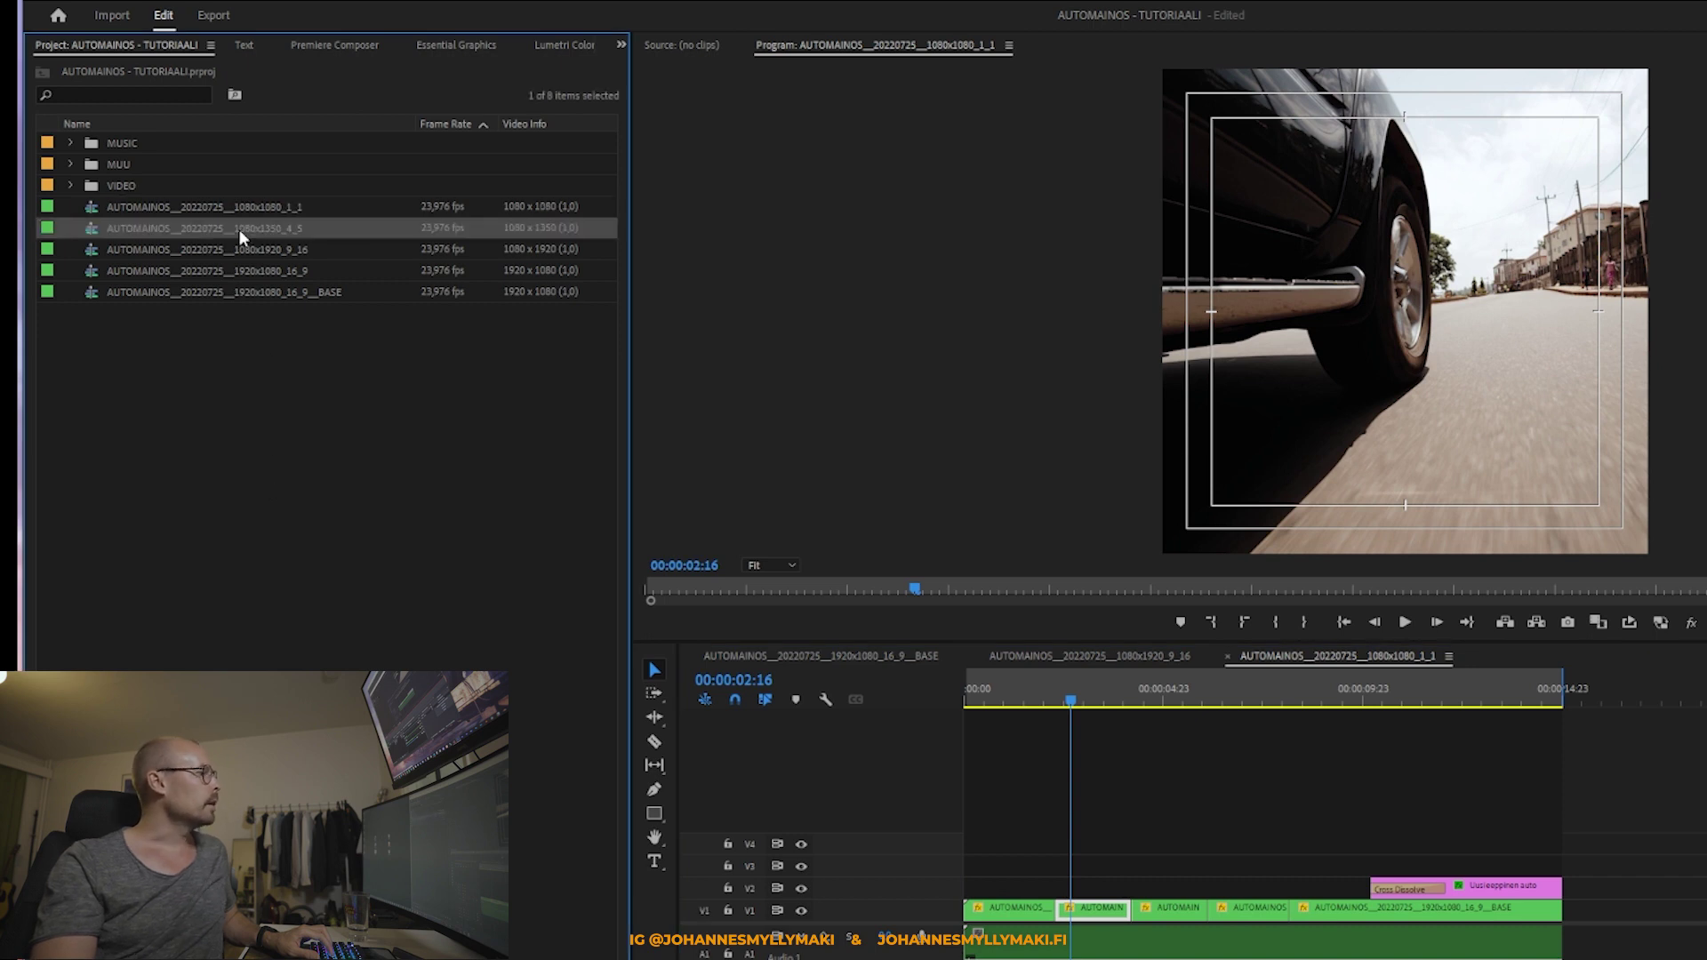
double_click(93, 229)
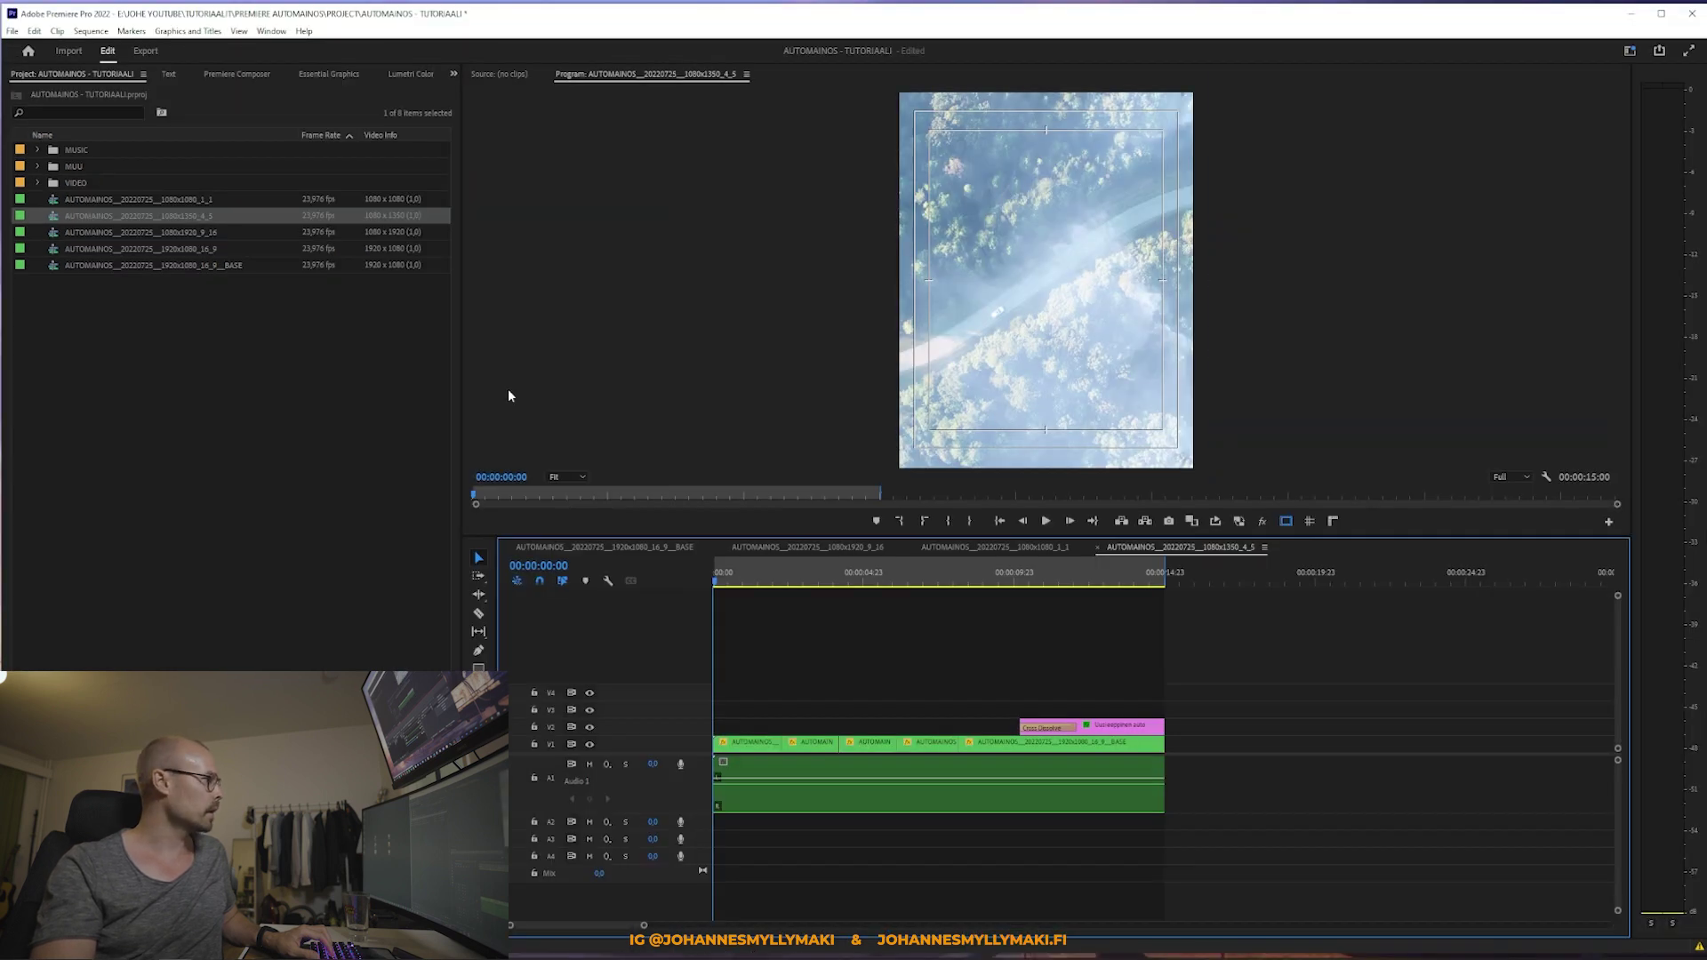
left_click(168, 225)
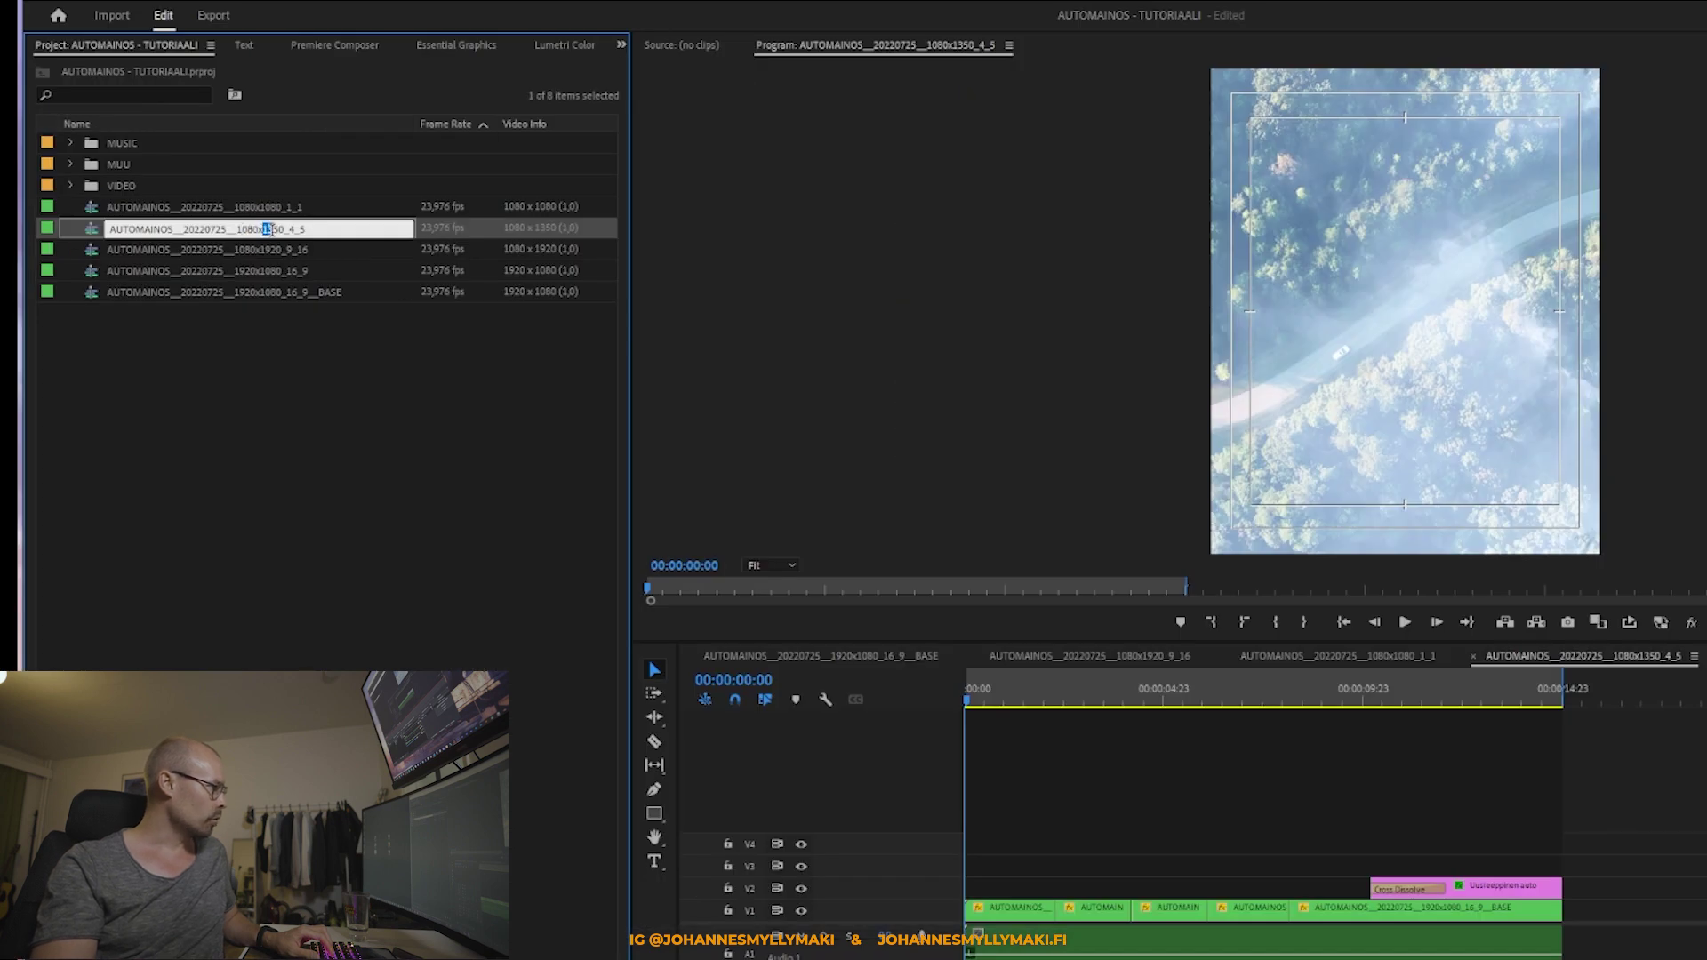
left_click(358, 570)
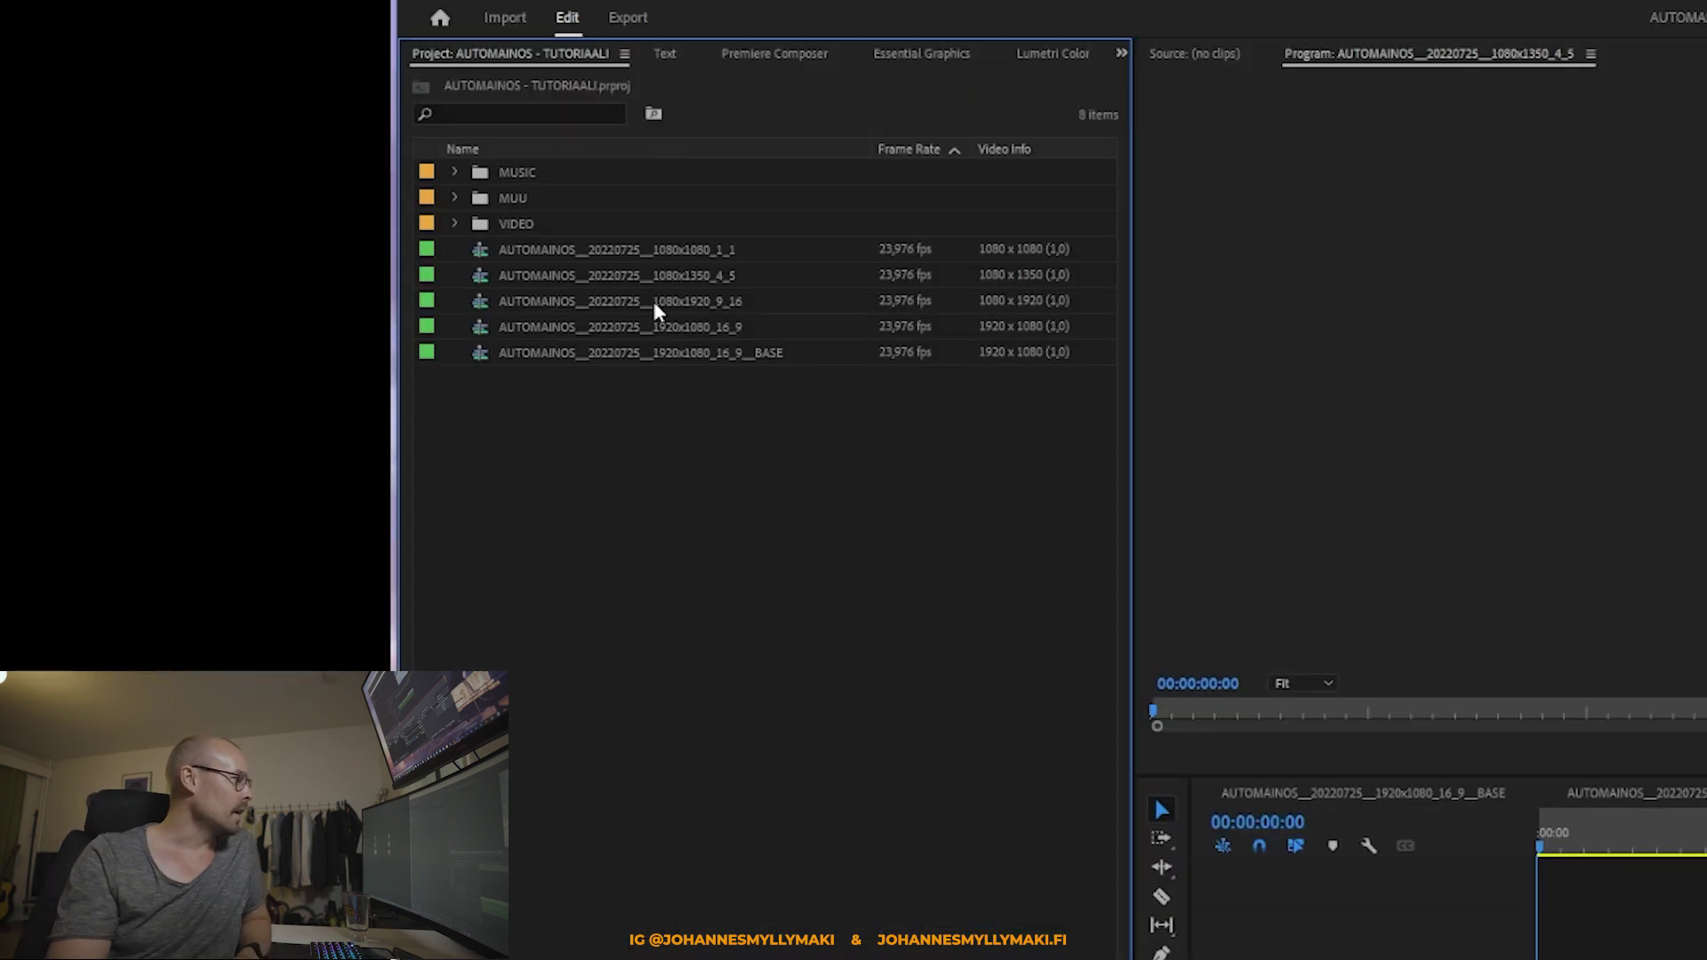
mouse_move(659, 279)
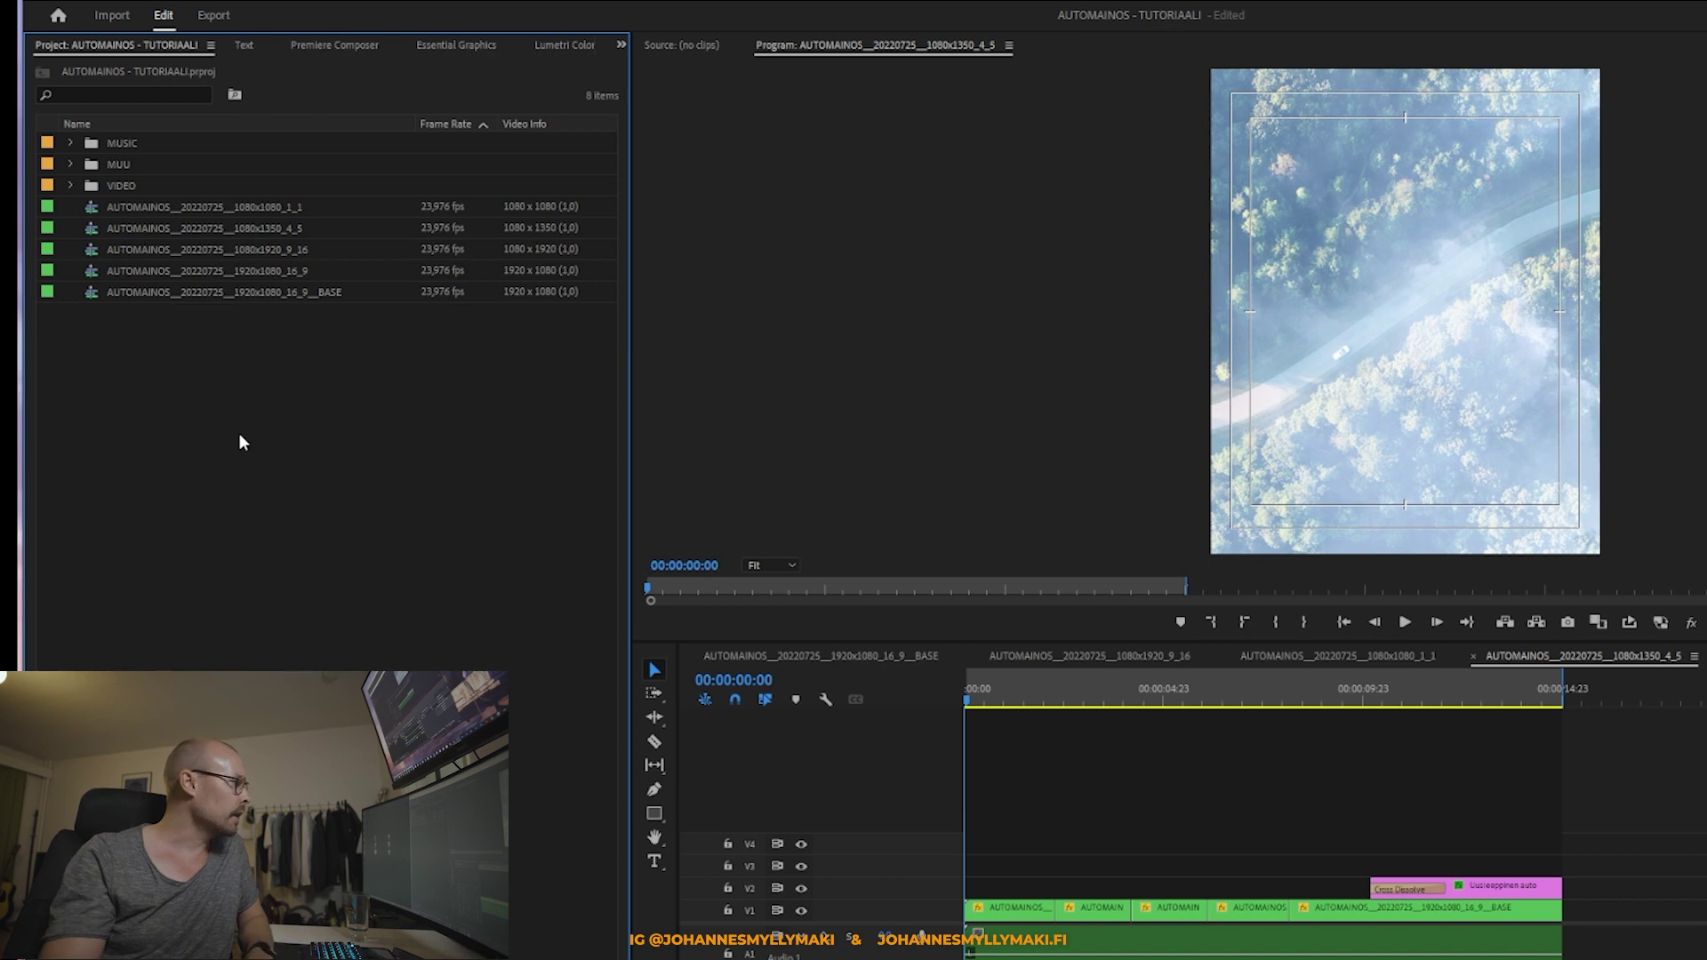
Step: Select a range of sequences, clear it, then select from 1920x1080_16_9 up to 1080x1080_1_1
left_click(95, 209)
left_click(107, 296, "shift")
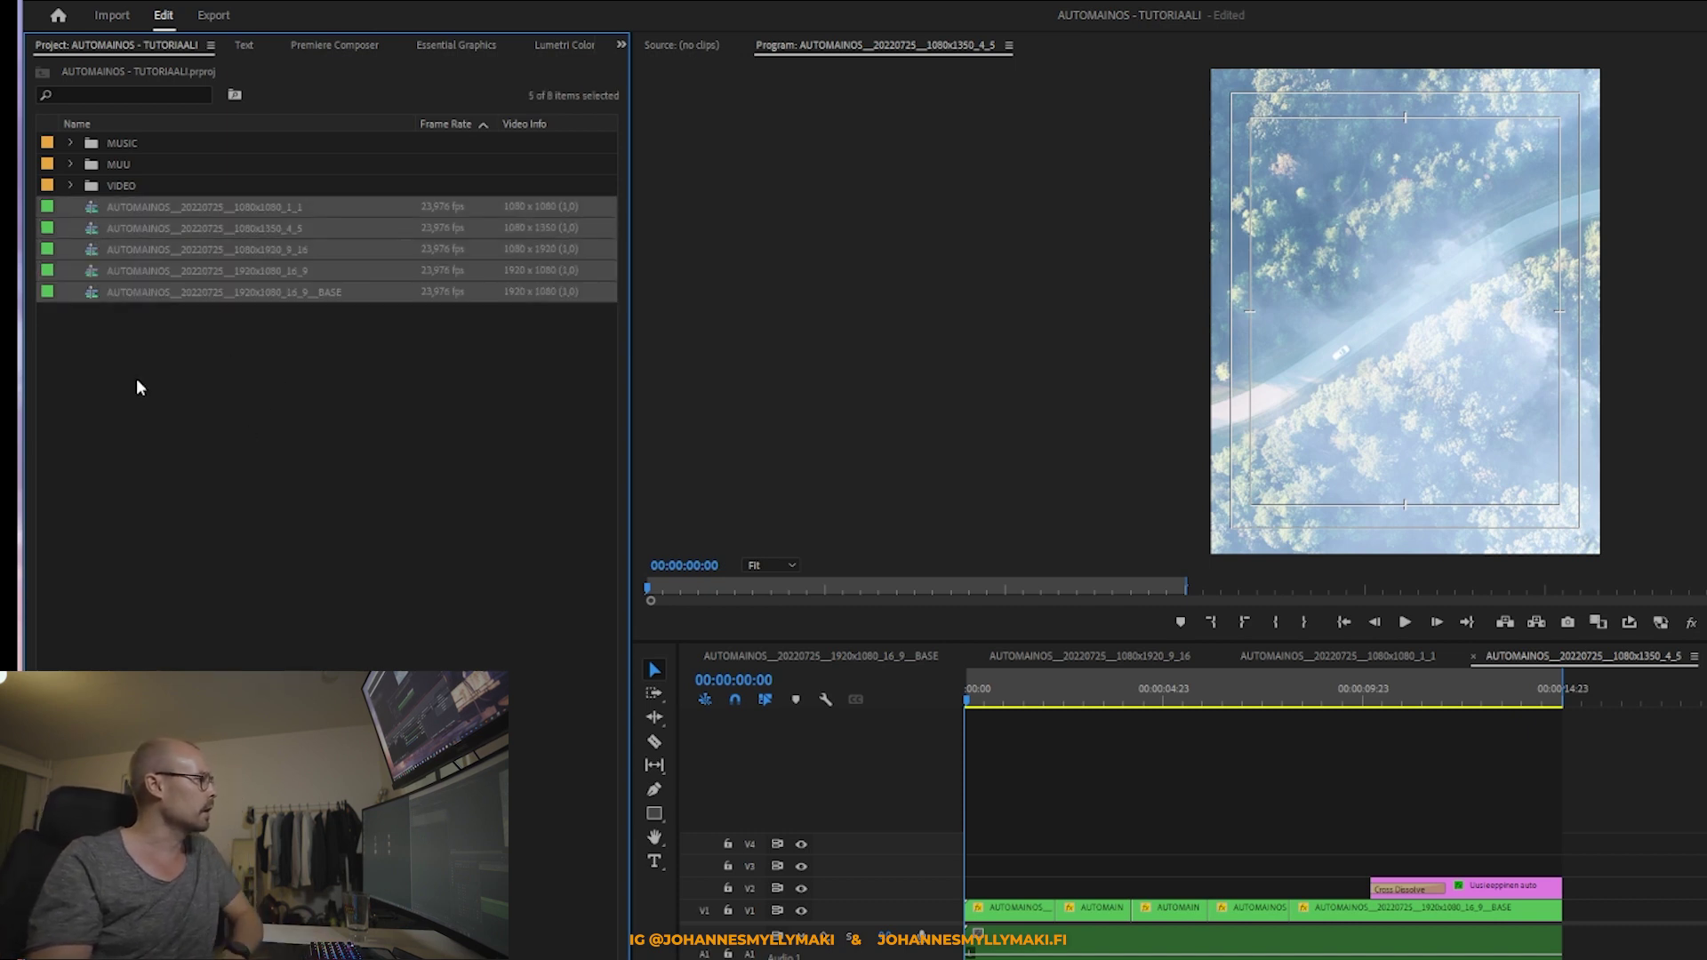
left_click(124, 336)
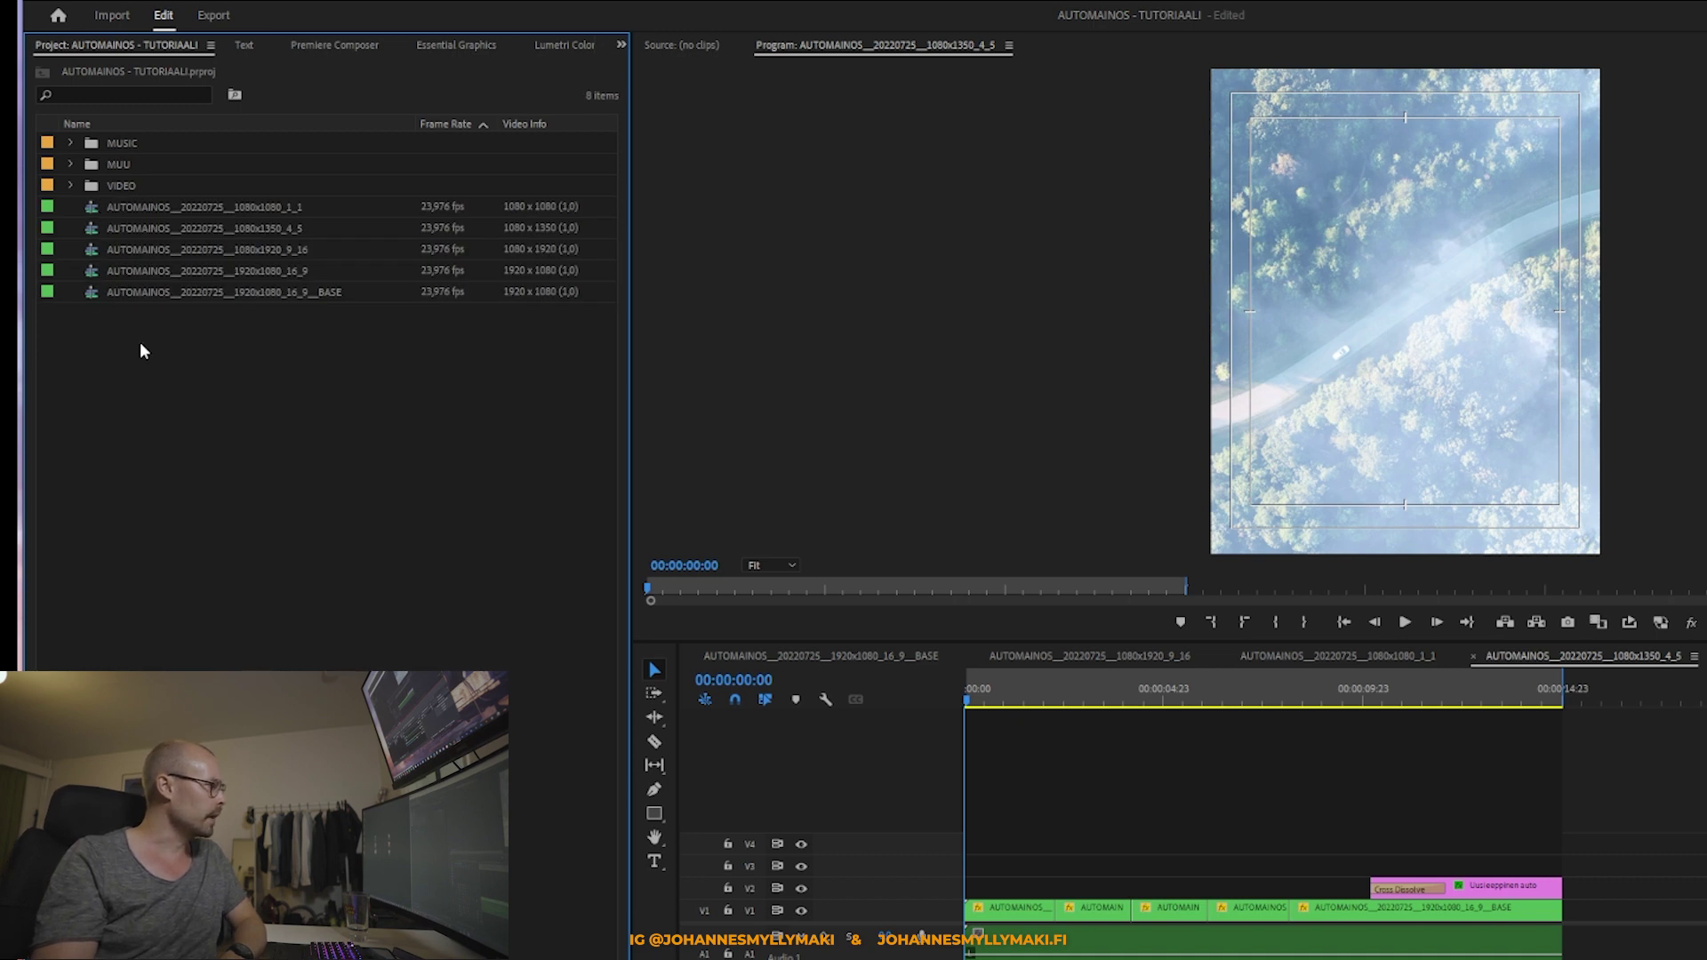
left_click(263, 277)
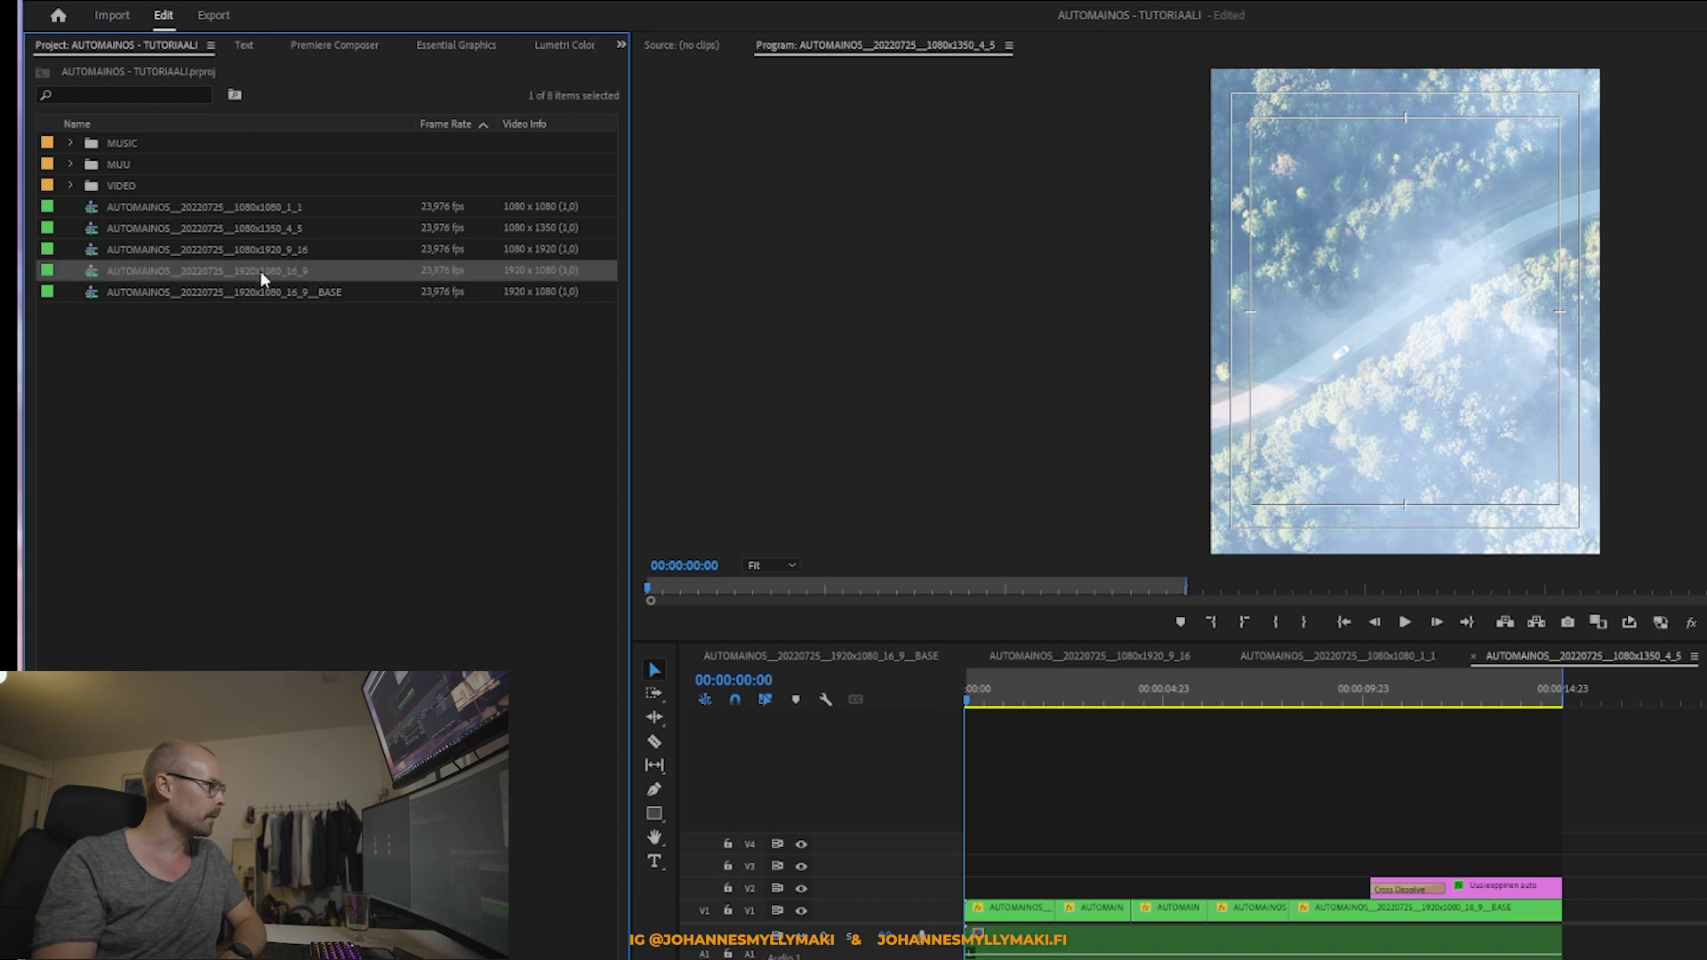
left_click(266, 211)
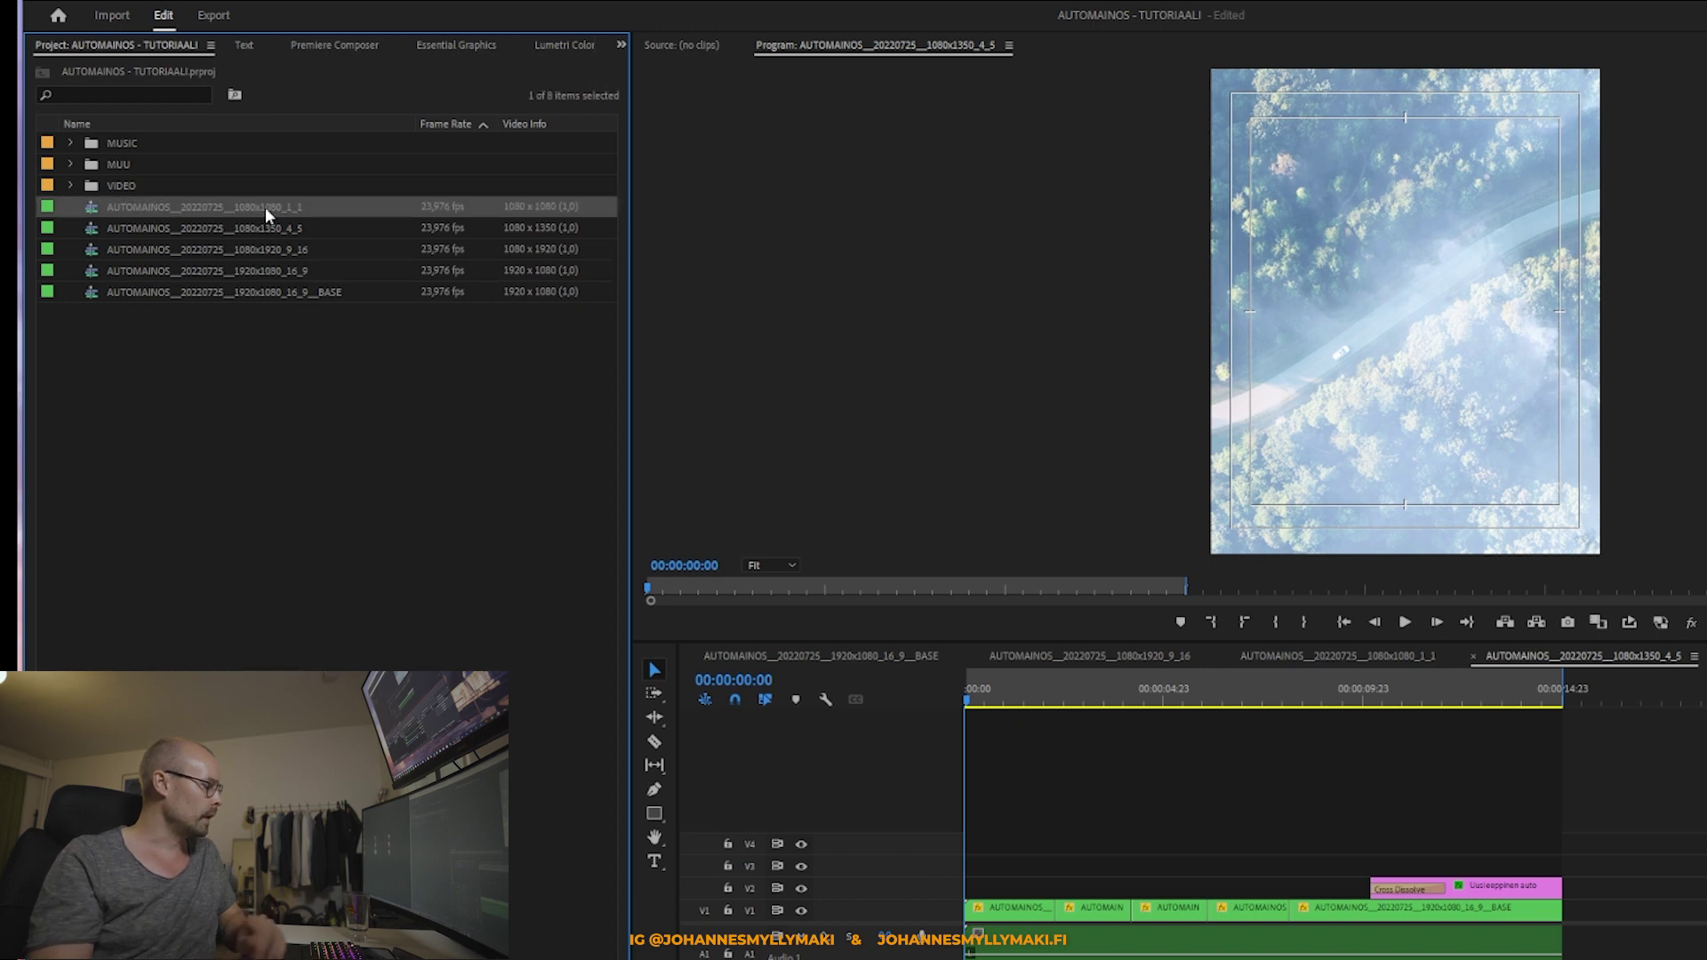
left_click(269, 276, "shift")
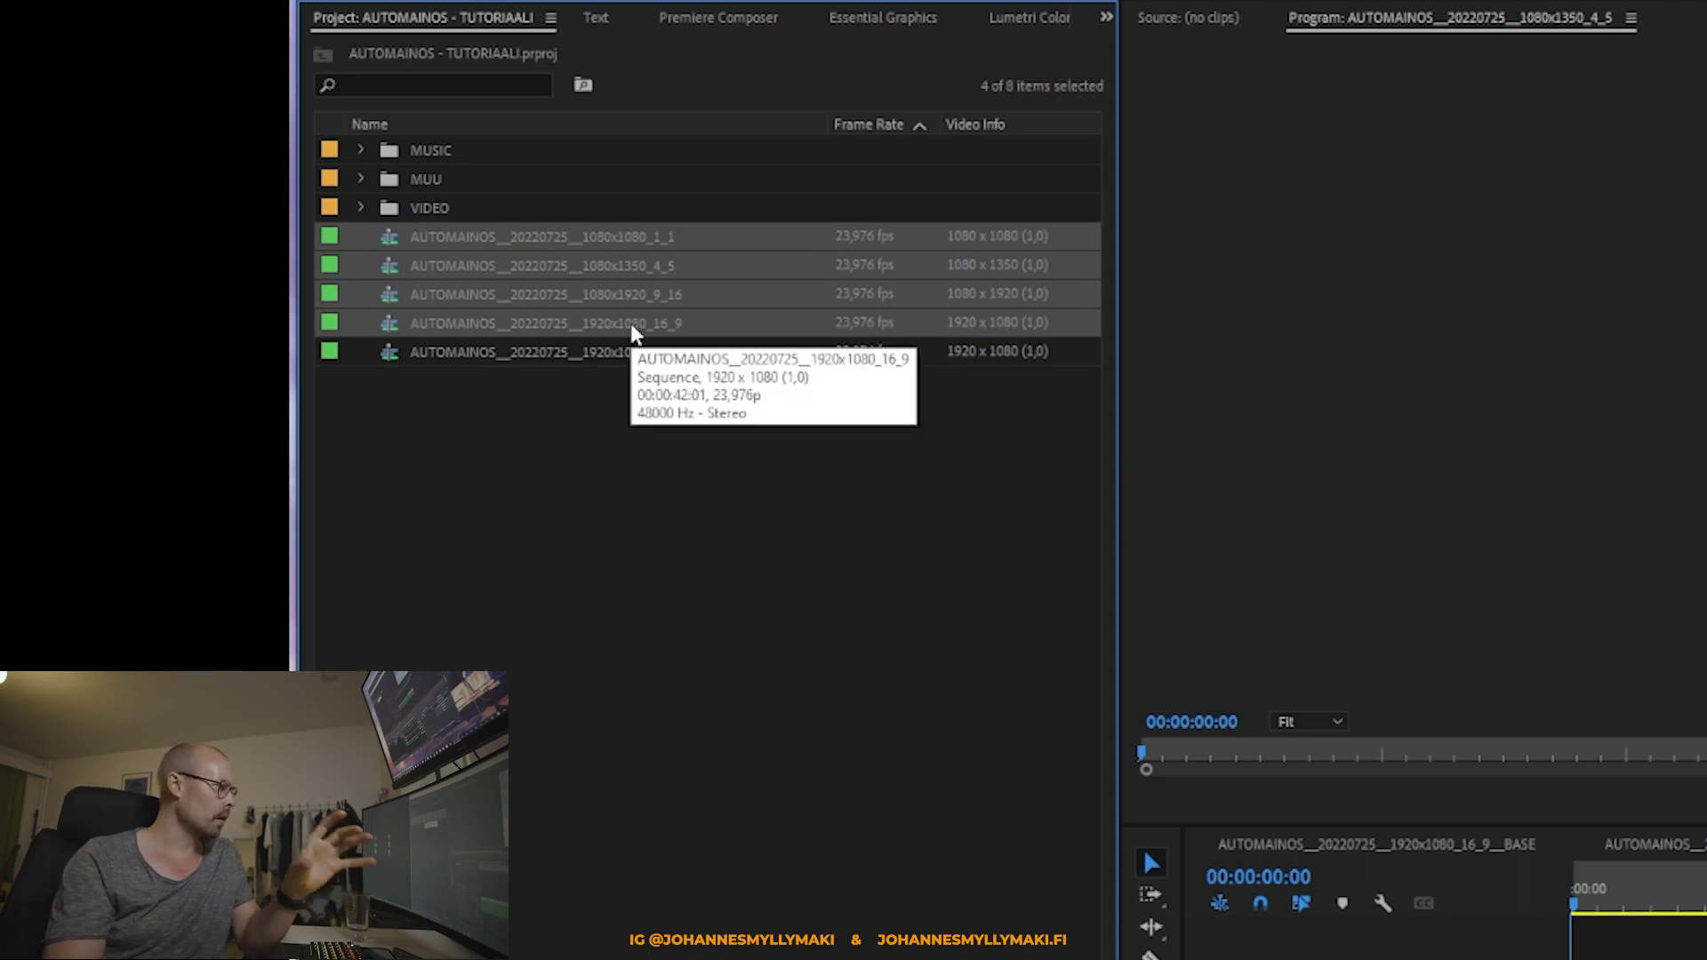
Step: Pick the 9:16, 4:5 and 16:9 sequences individually, then select all four format sequences except BASE
left_click(589, 291)
left_click(602, 233)
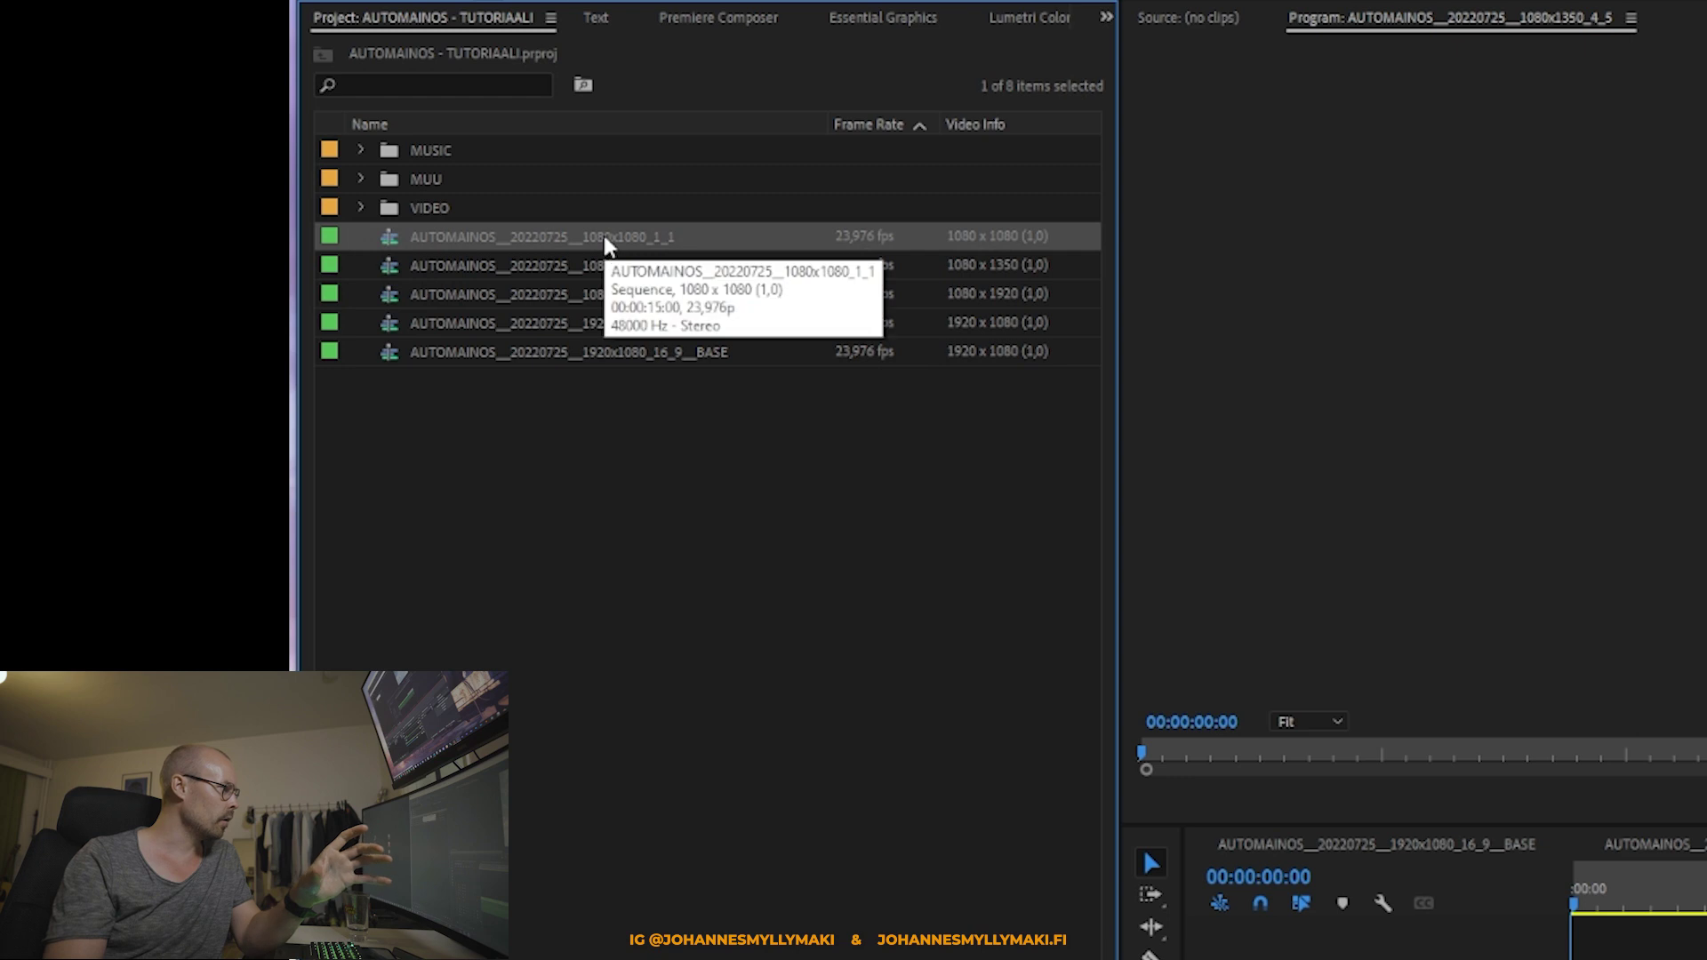
left_click(617, 265)
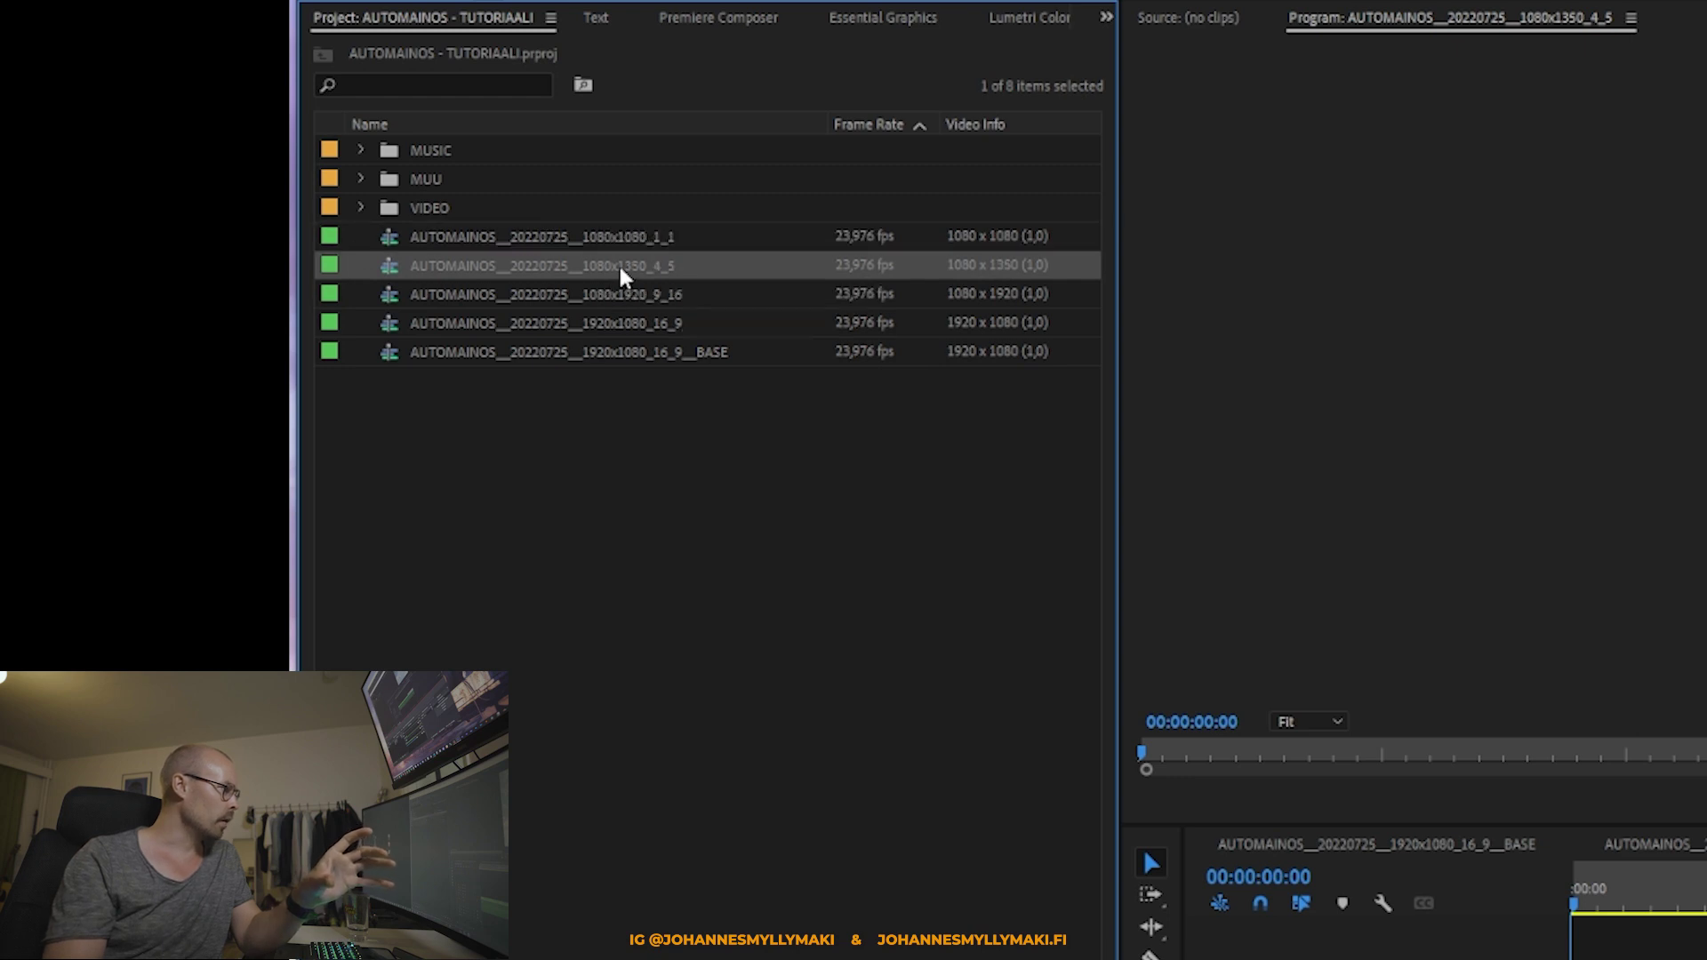
left_click(659, 323)
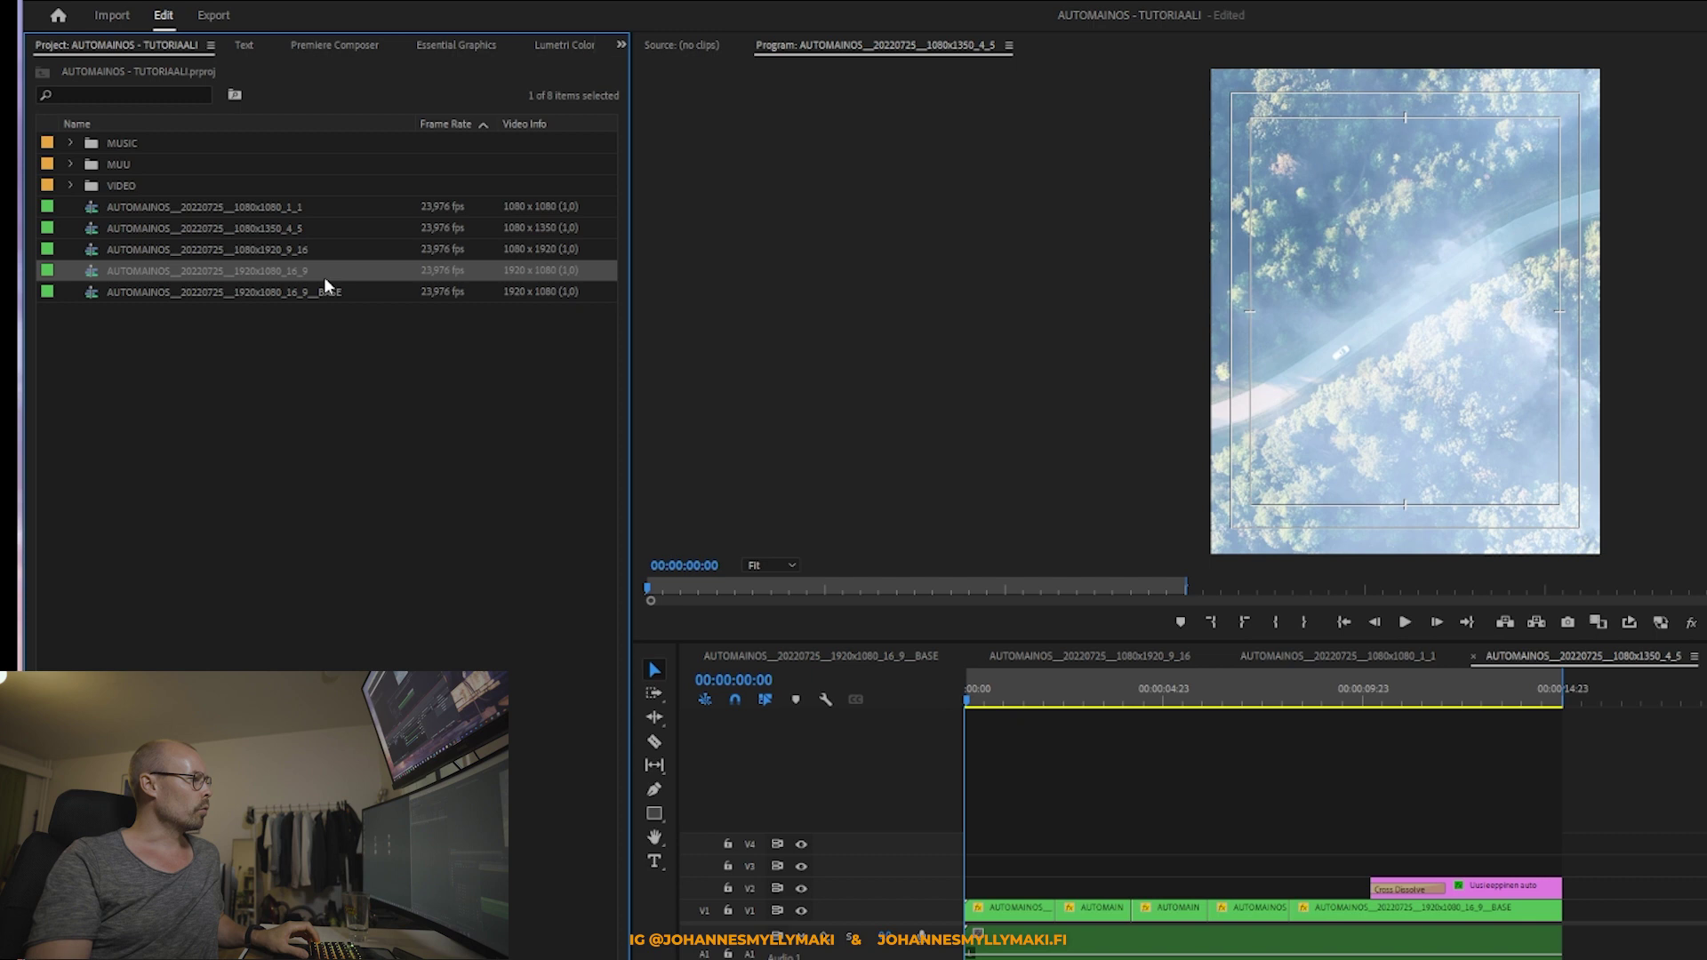
left_click(95, 213, "shift")
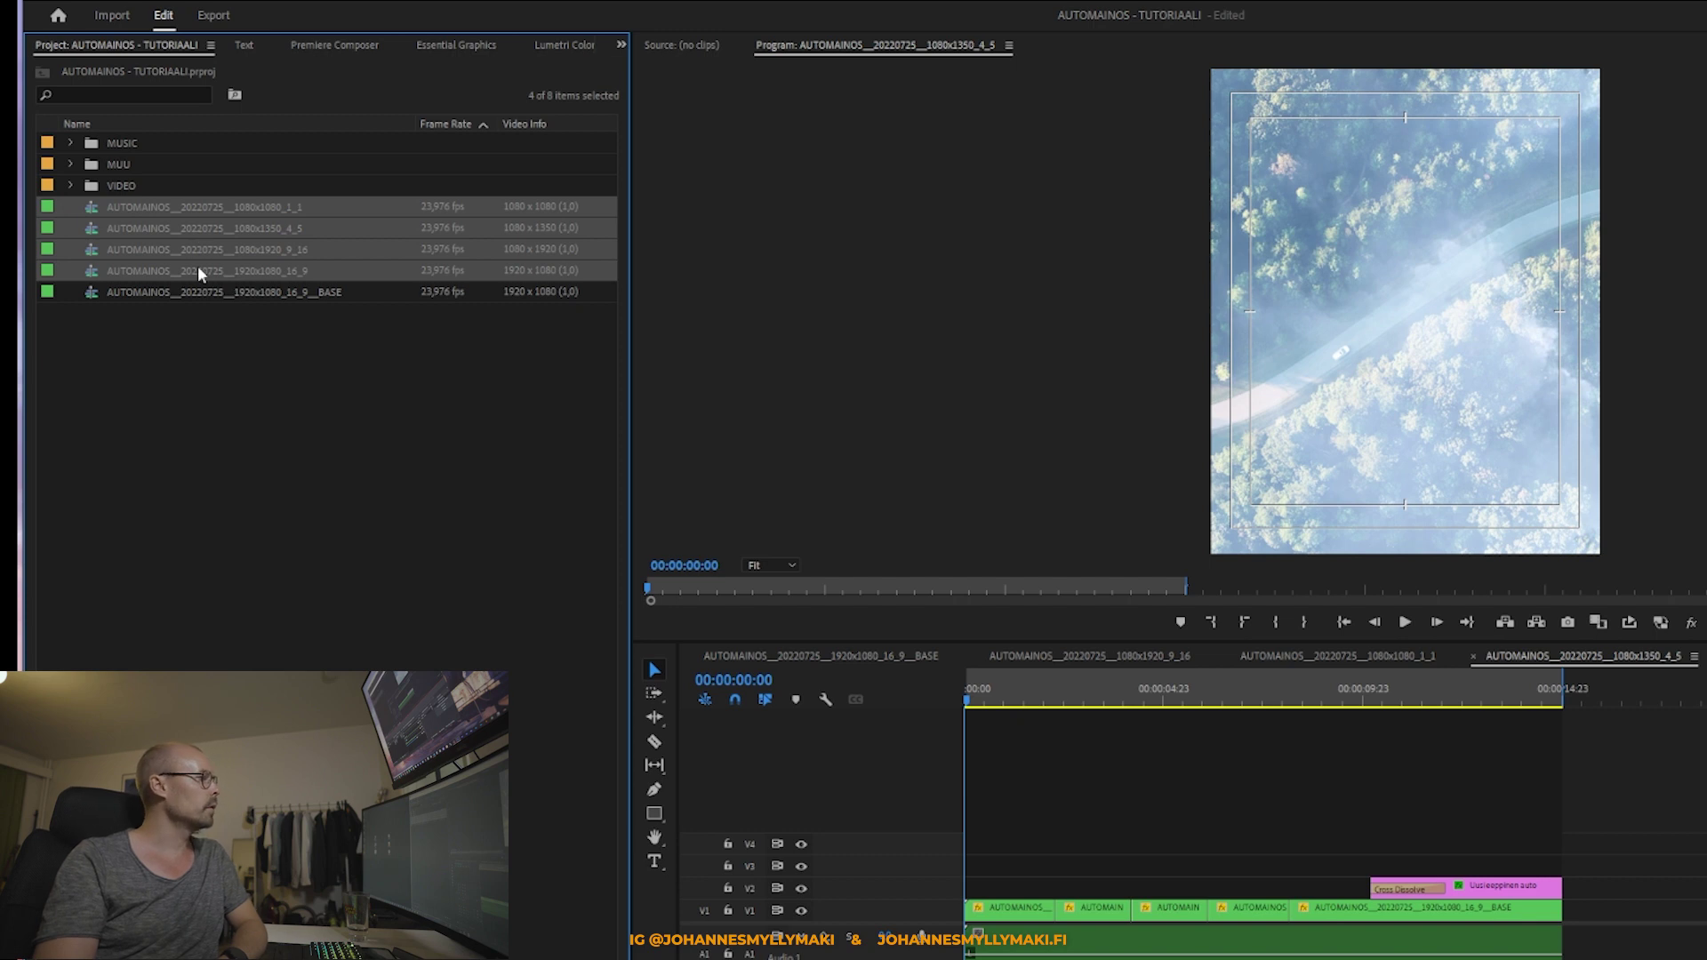
left_click(249, 428)
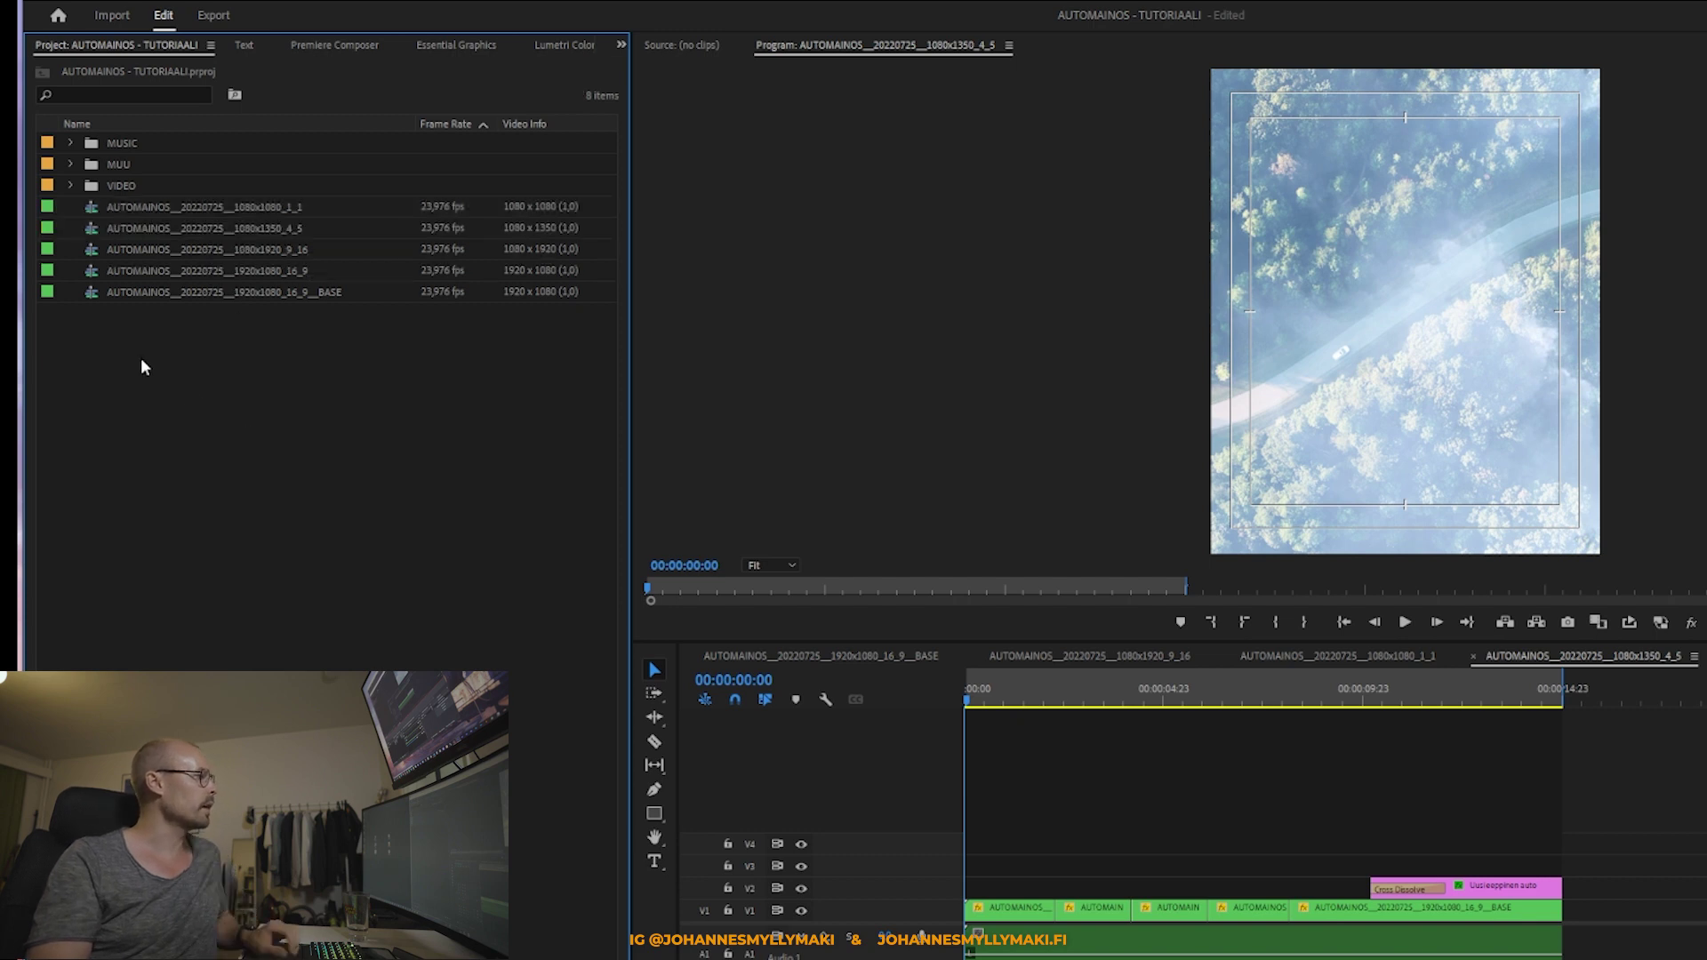
left_click(94, 275)
left_click(97, 213, "shift")
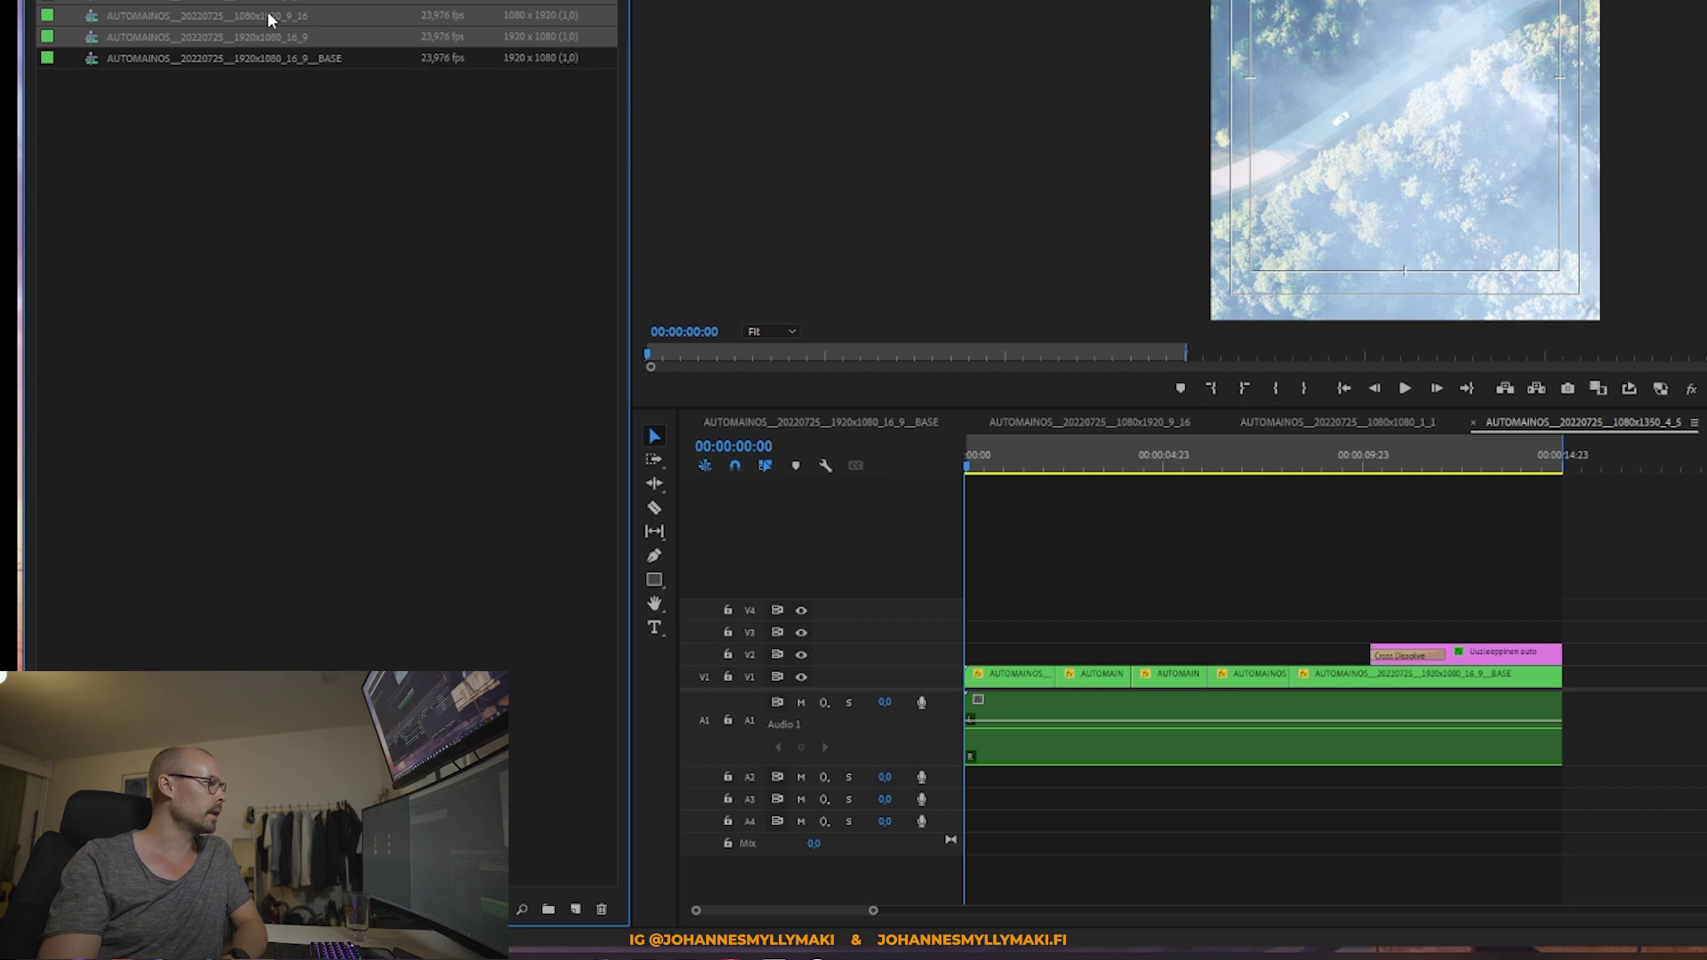
right_click(269, 17)
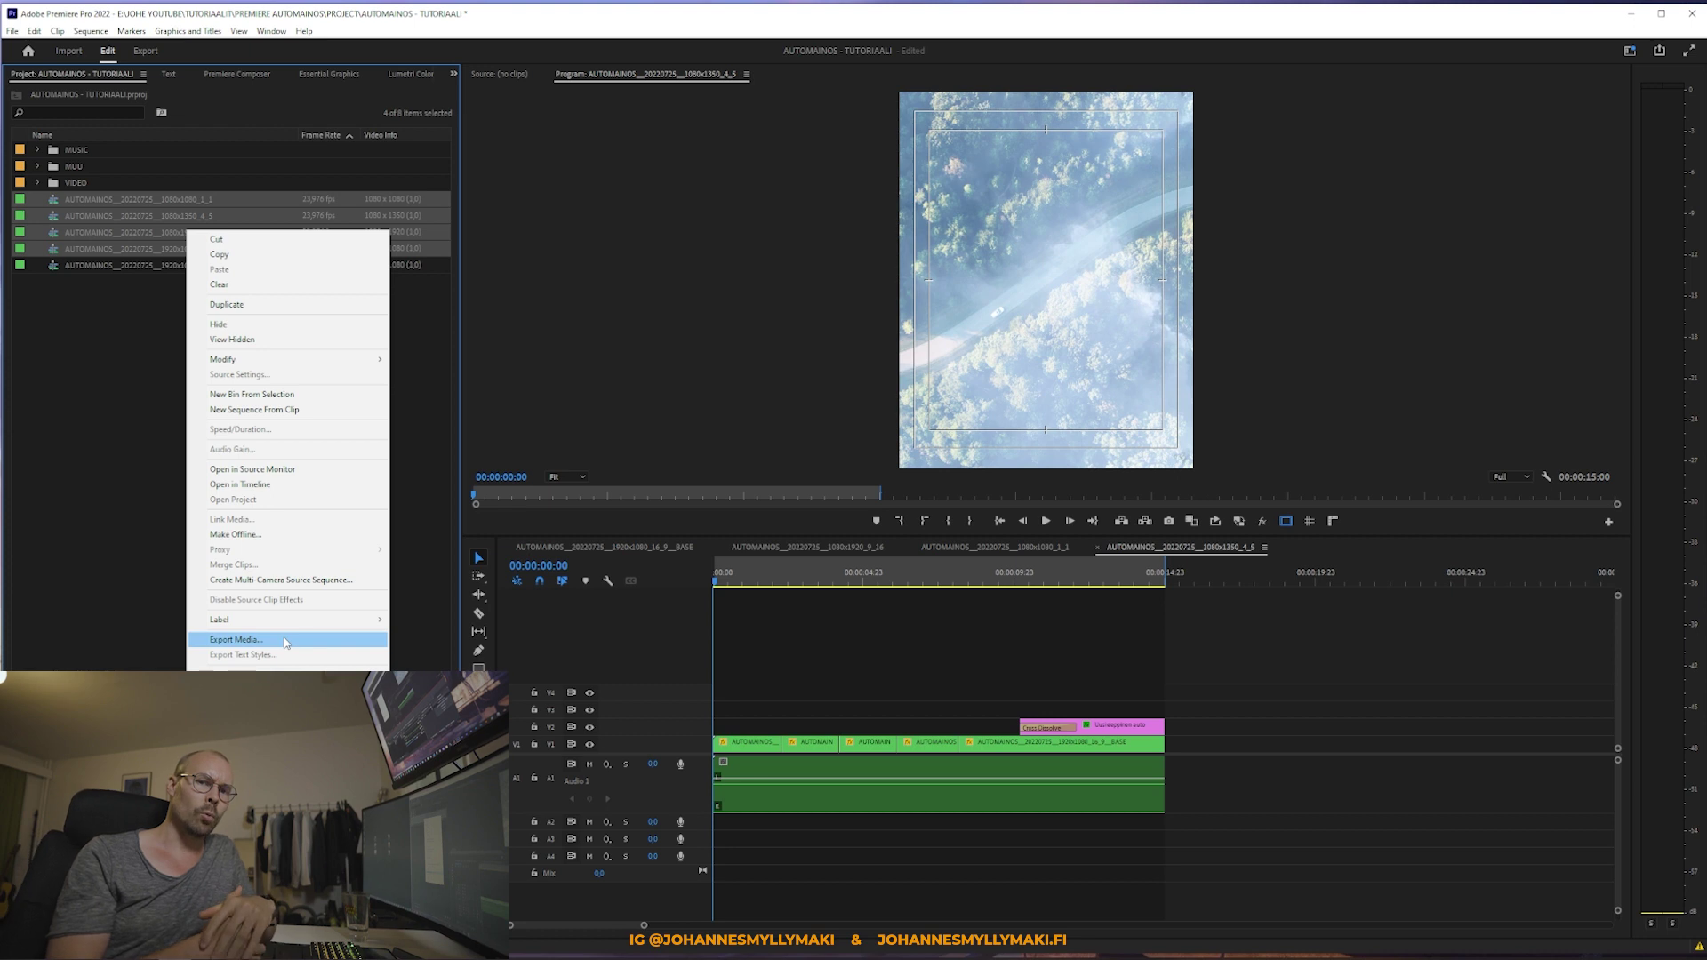
left_click(180, 316)
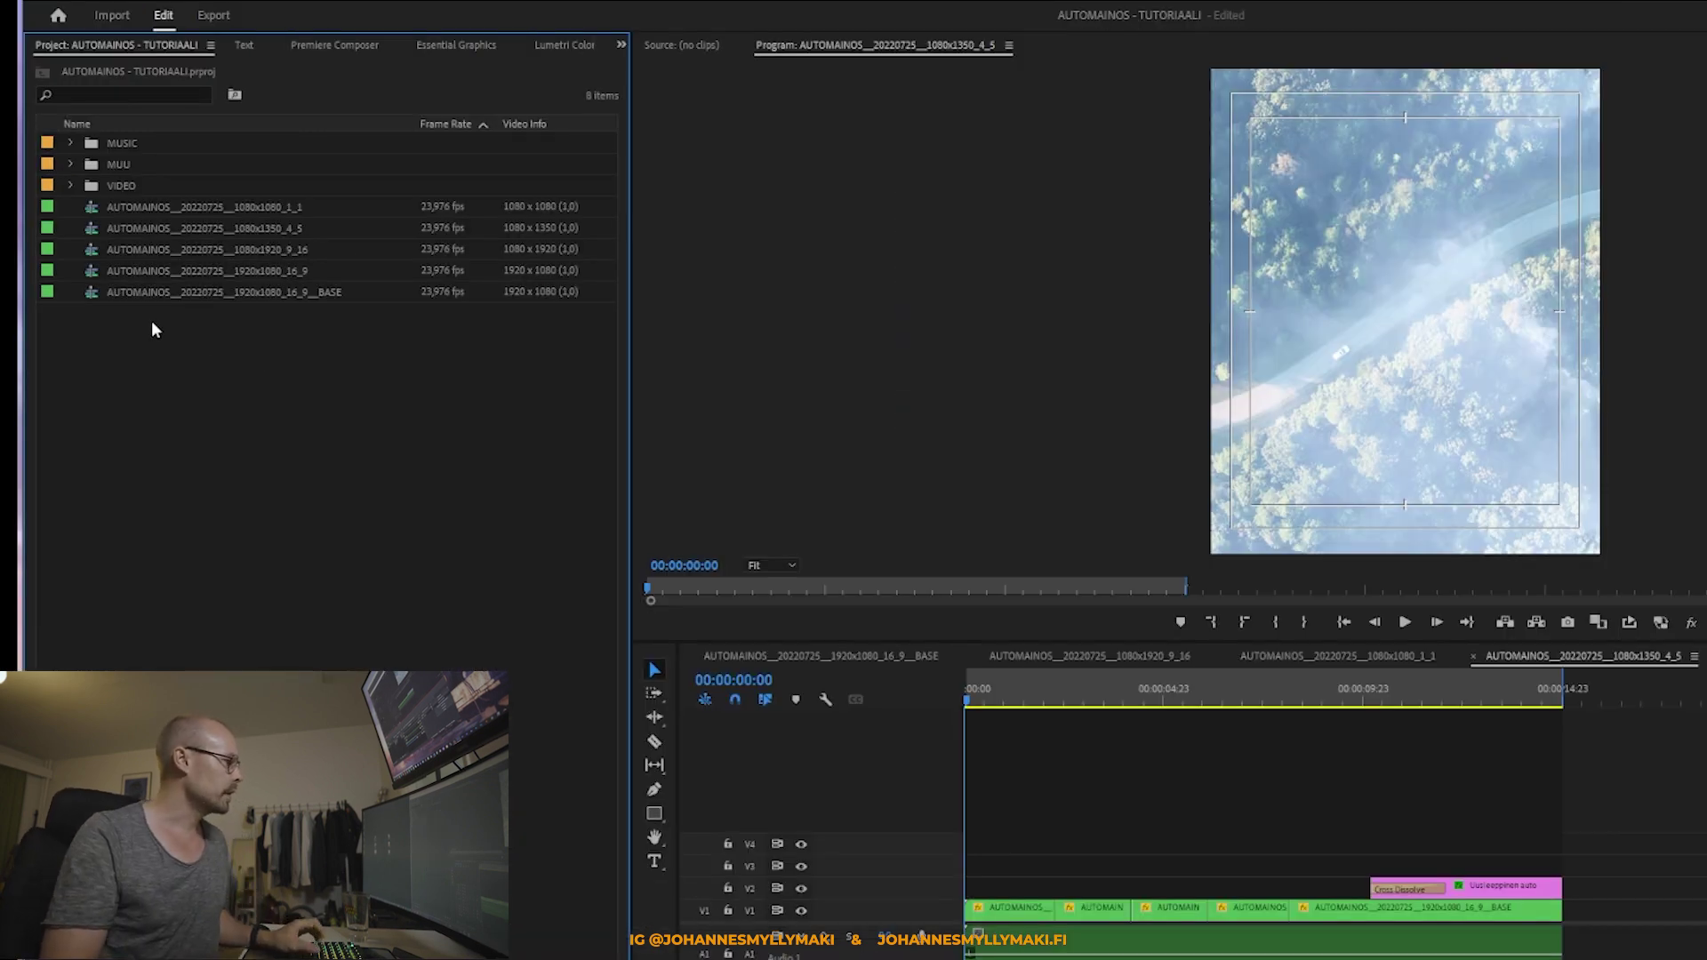
left_click(160, 272)
left_click(174, 208, "shift")
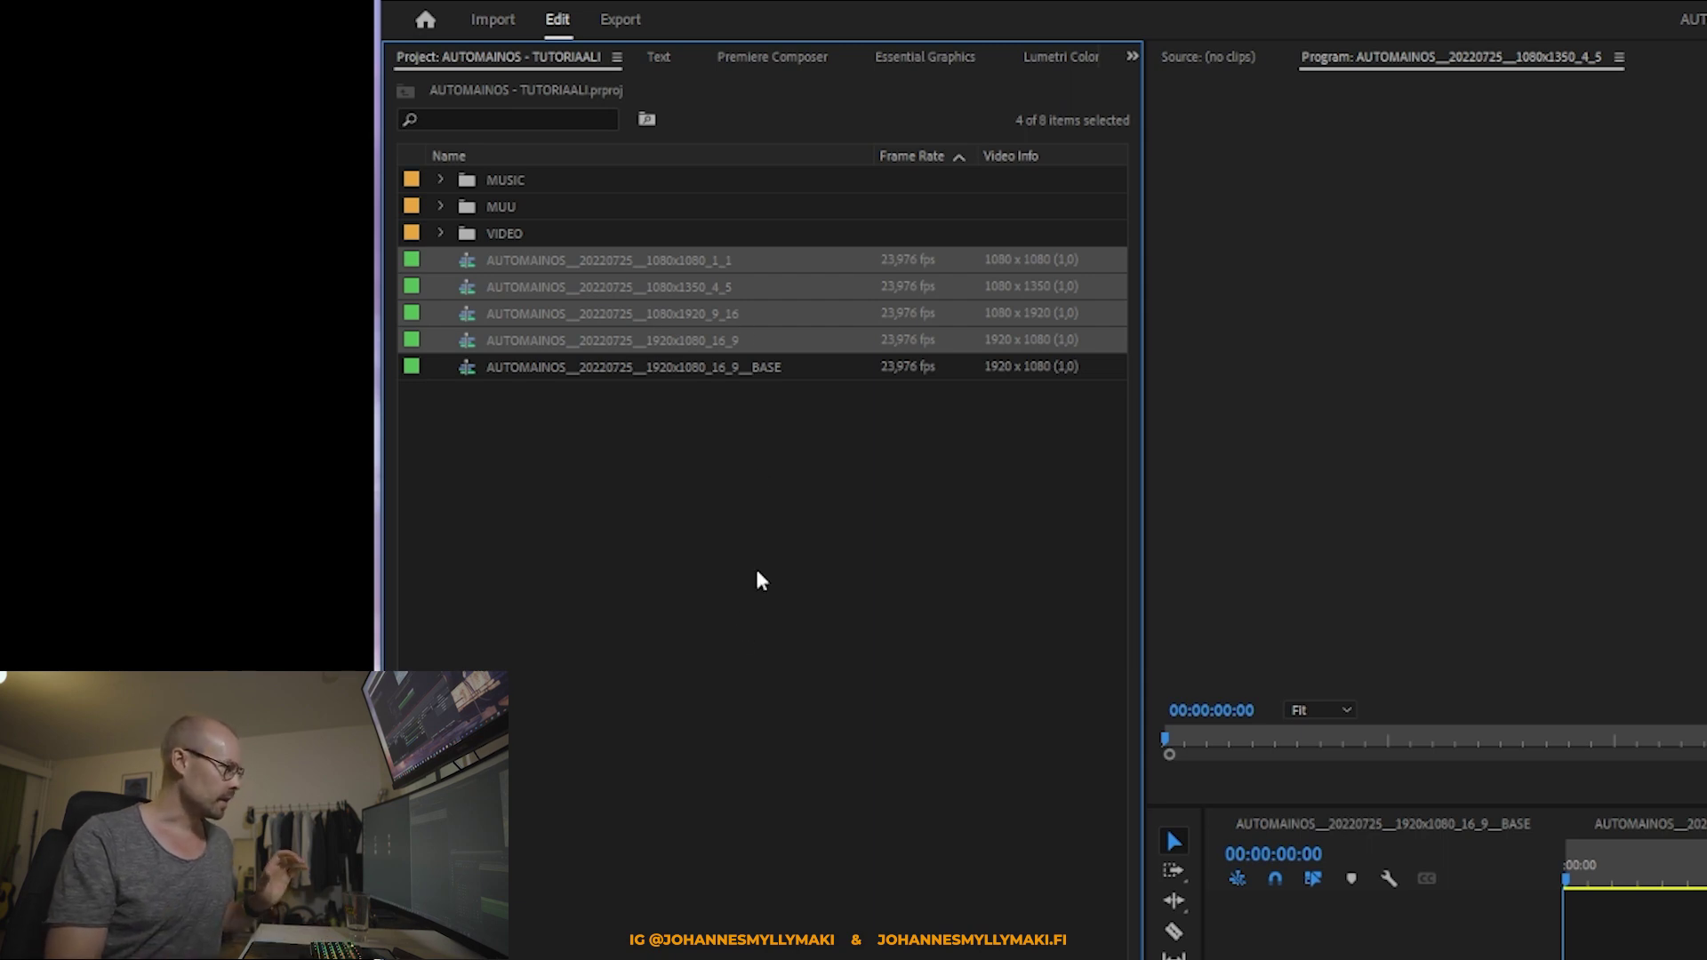
left_click(559, 506)
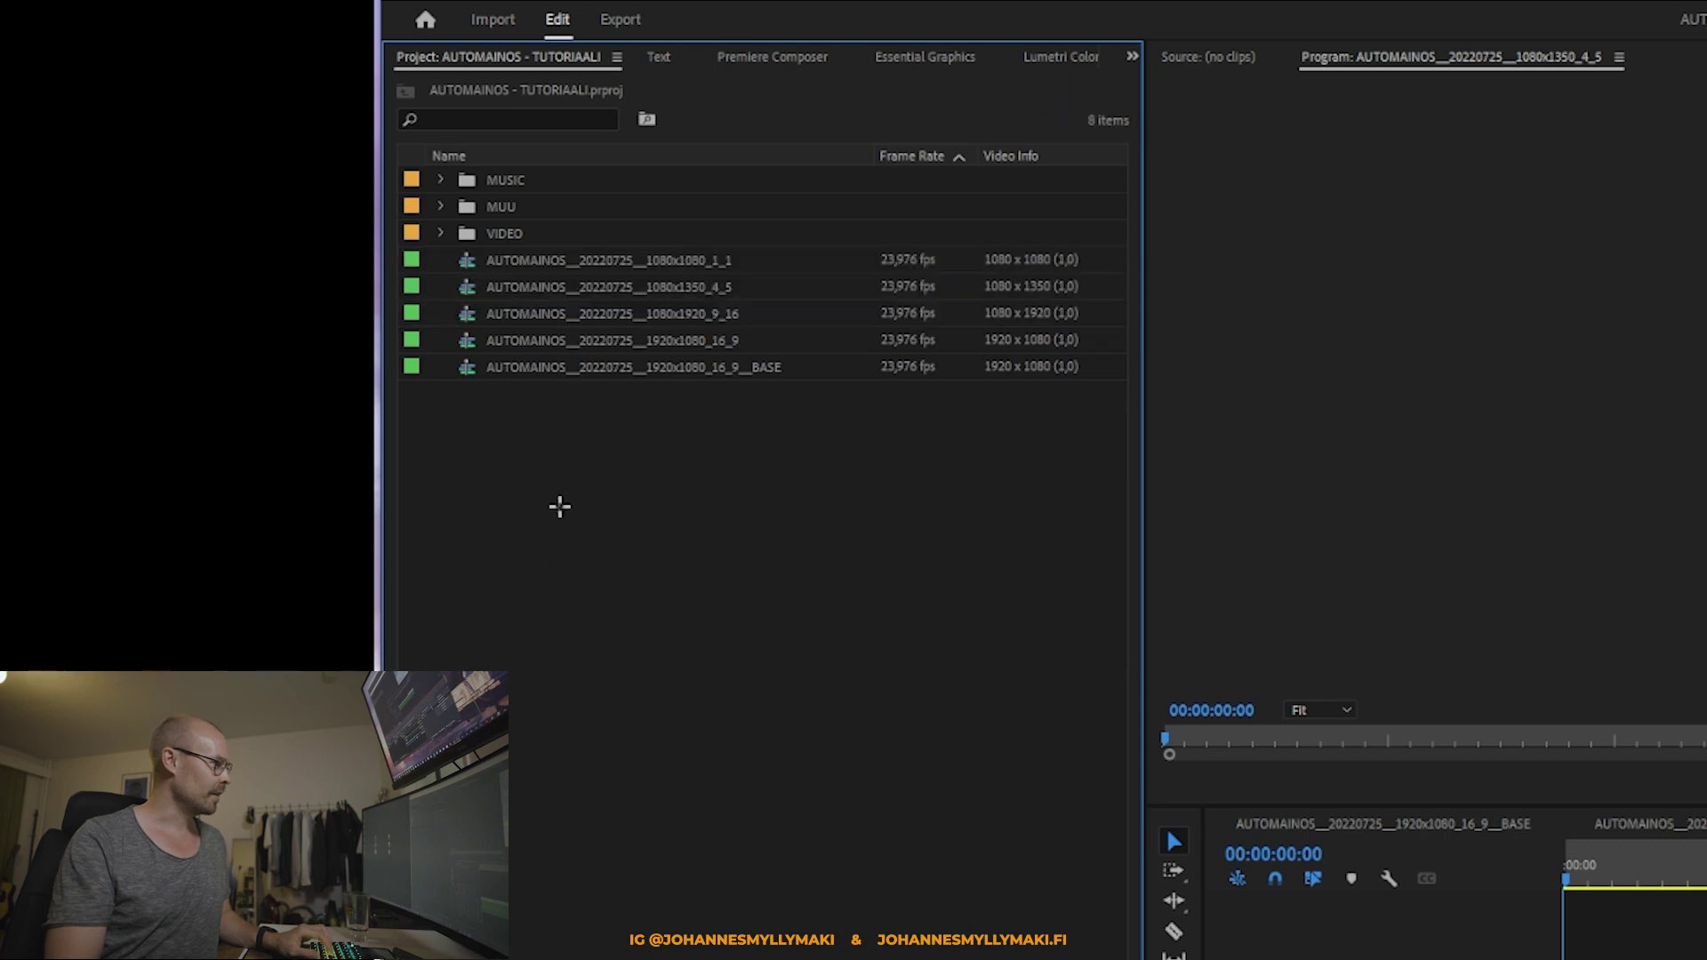
left_click(548, 344)
left_click(547, 263, "shift")
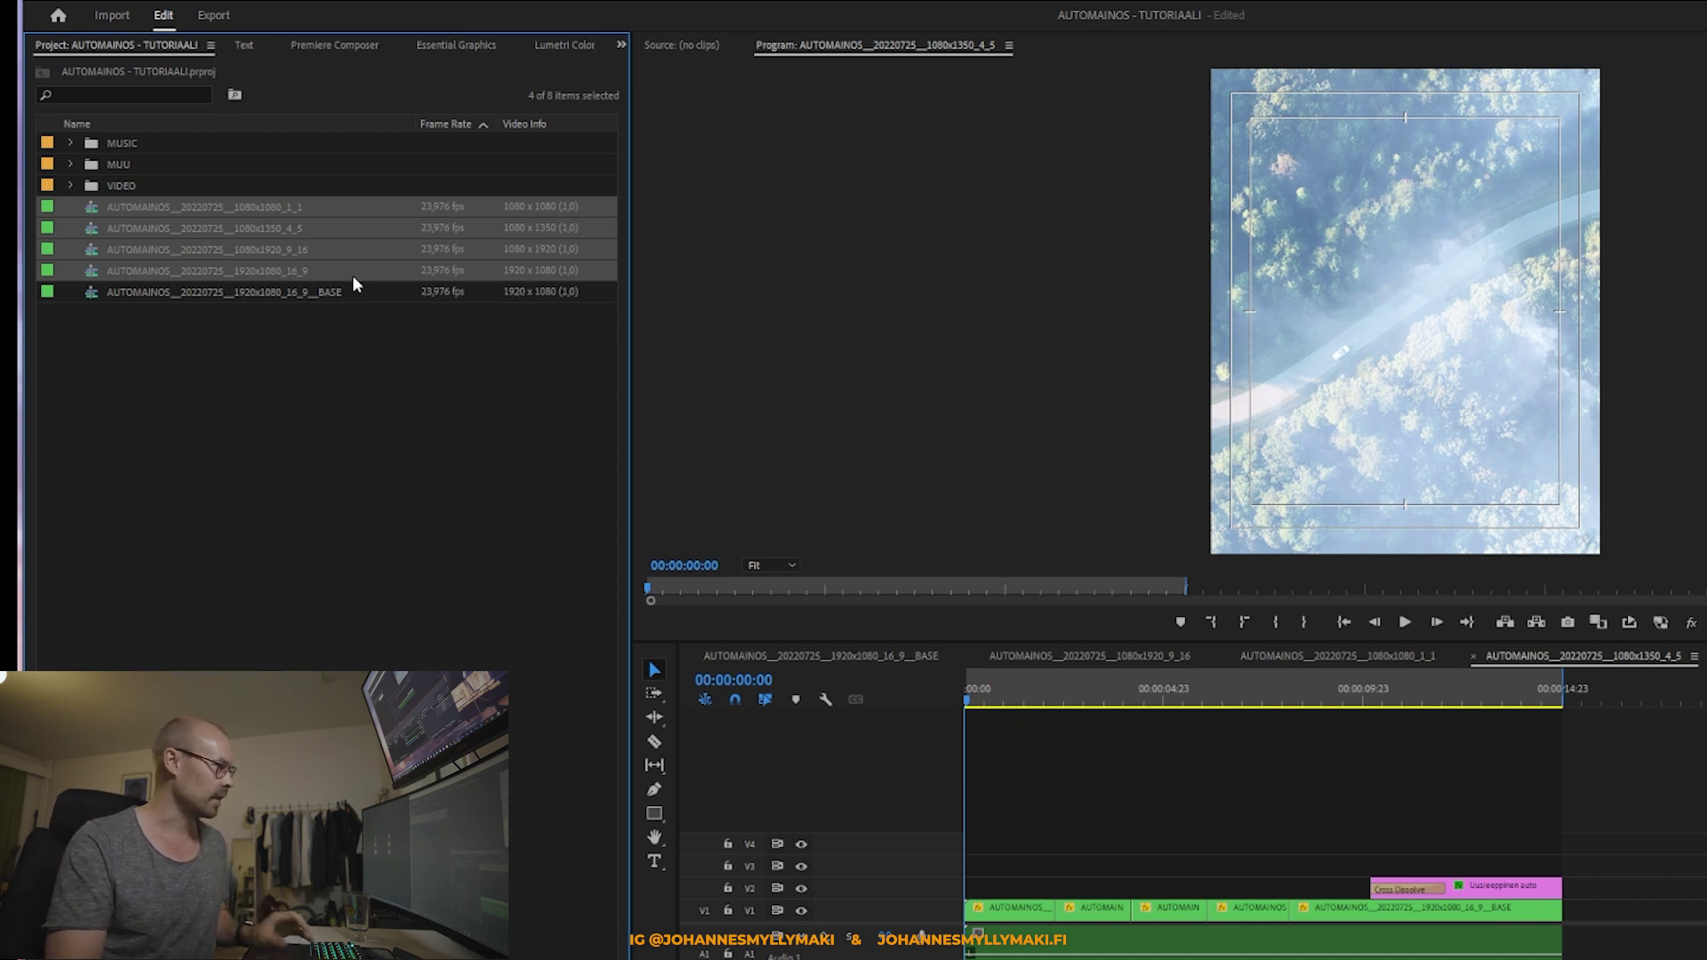
left_click(246, 290)
left_click(268, 268)
left_click(273, 210, "shift")
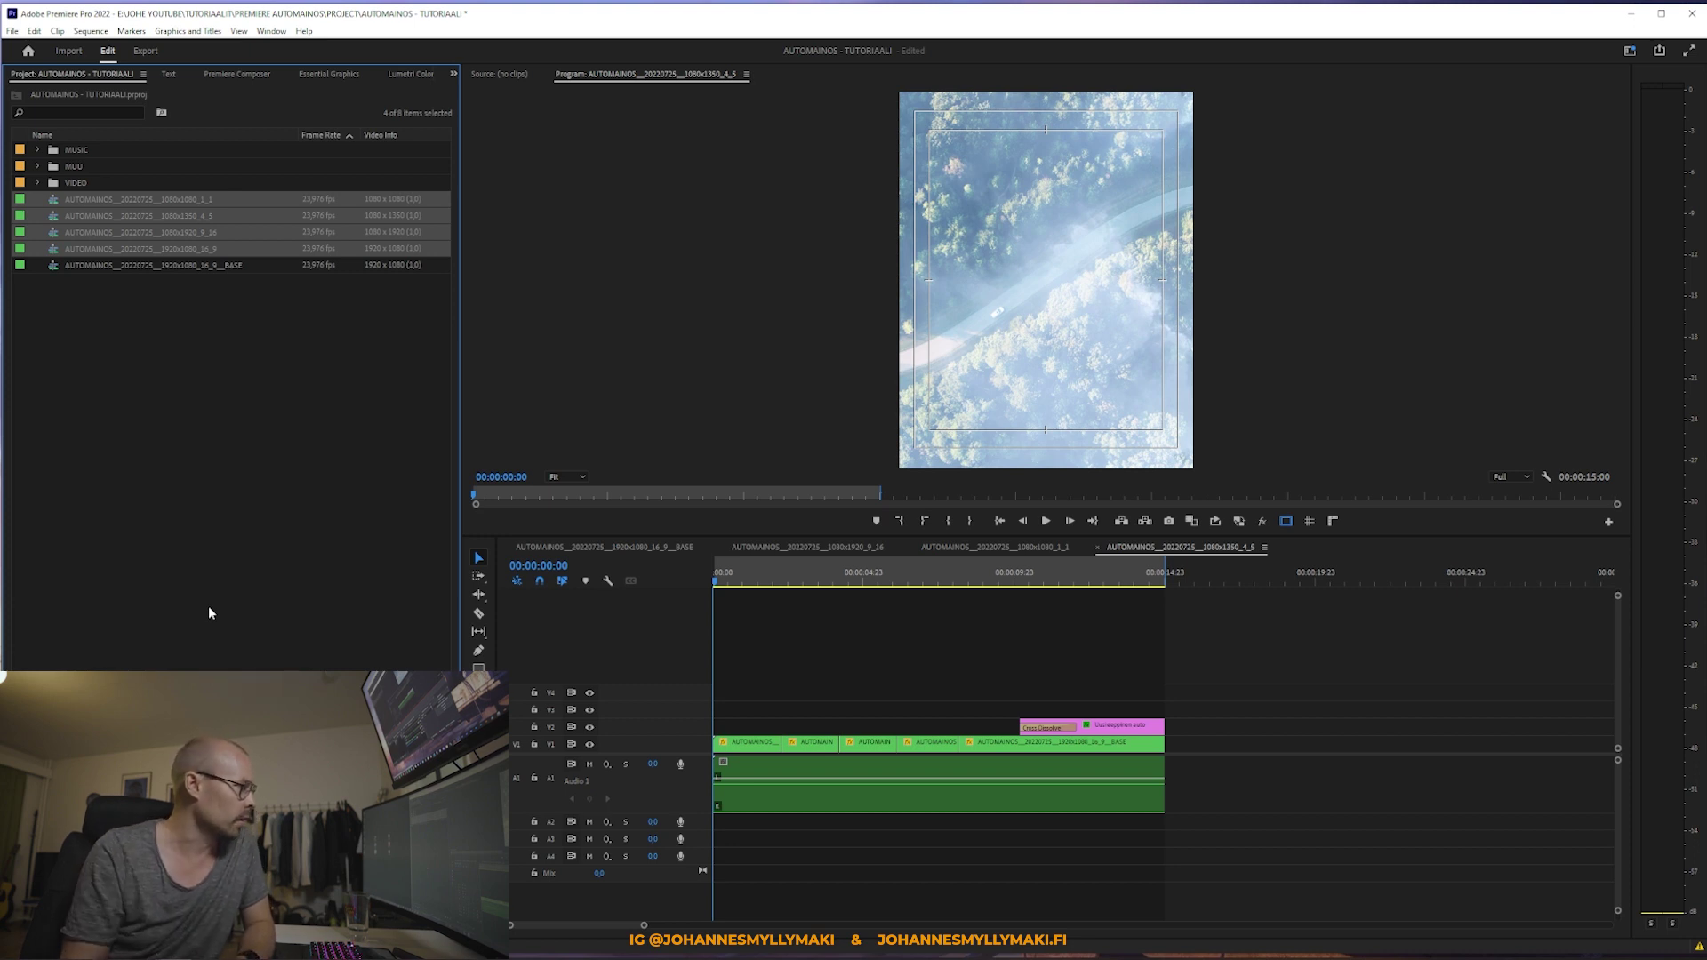
left_click(112, 264)
Step: Clear the selection, select 1920x1080_16_9 and step upward through the sequences
left_click(120, 249)
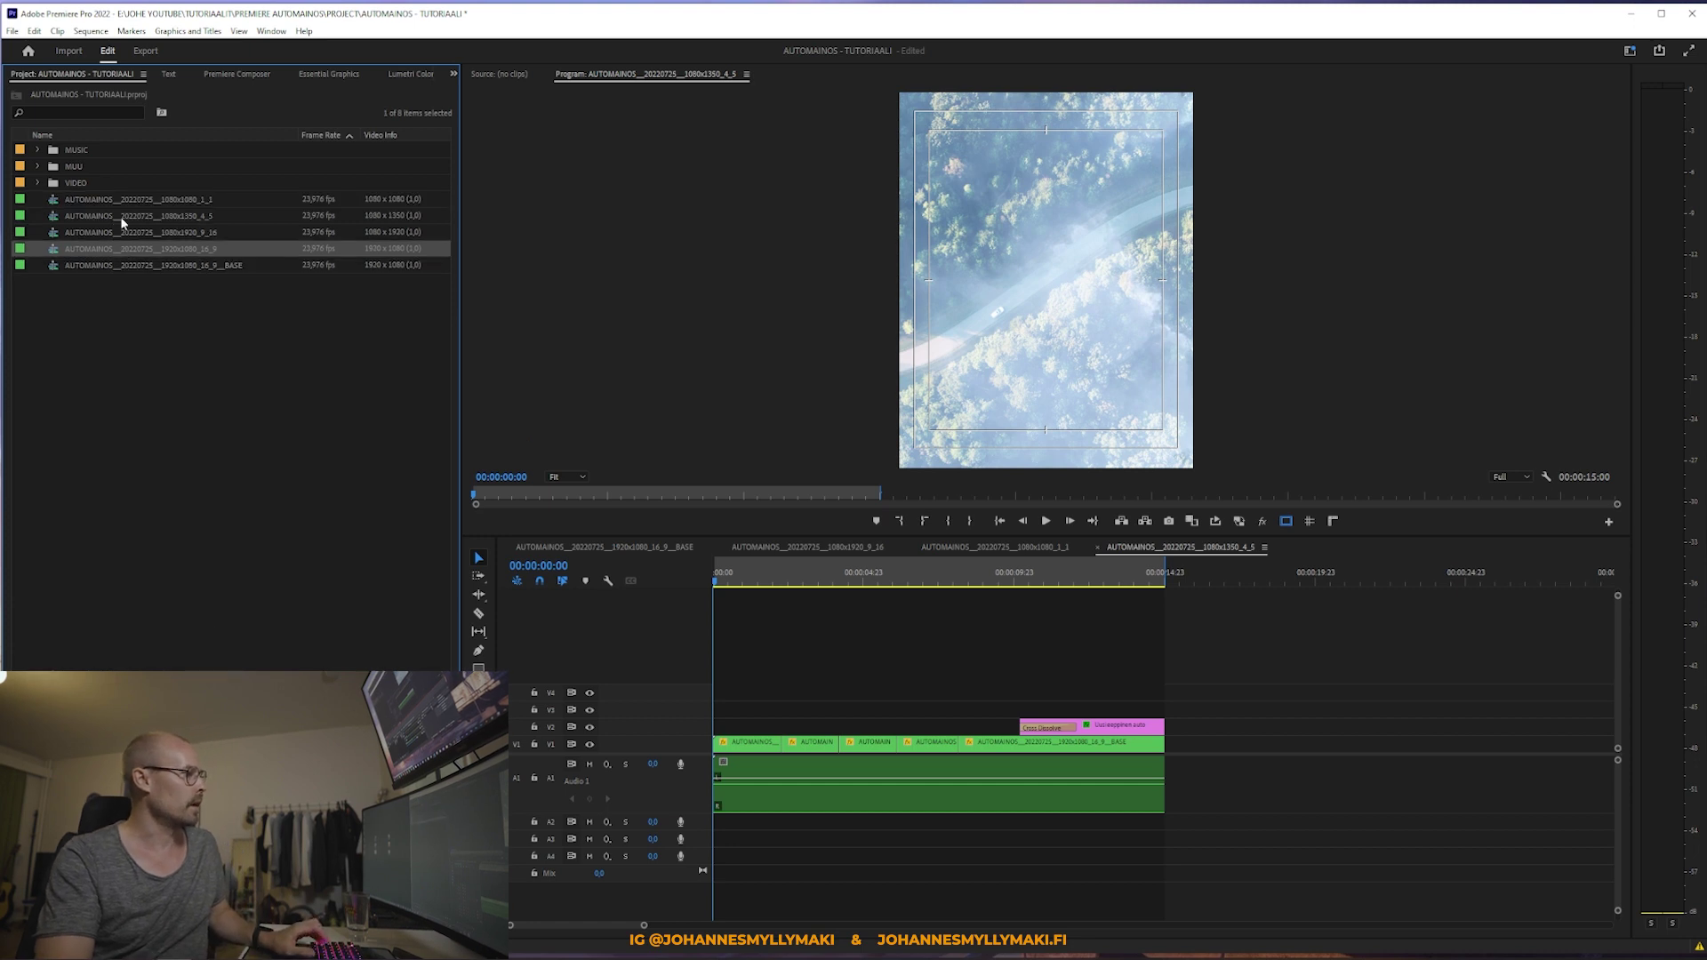
left_click(125, 199, "shift")
left_click(208, 526)
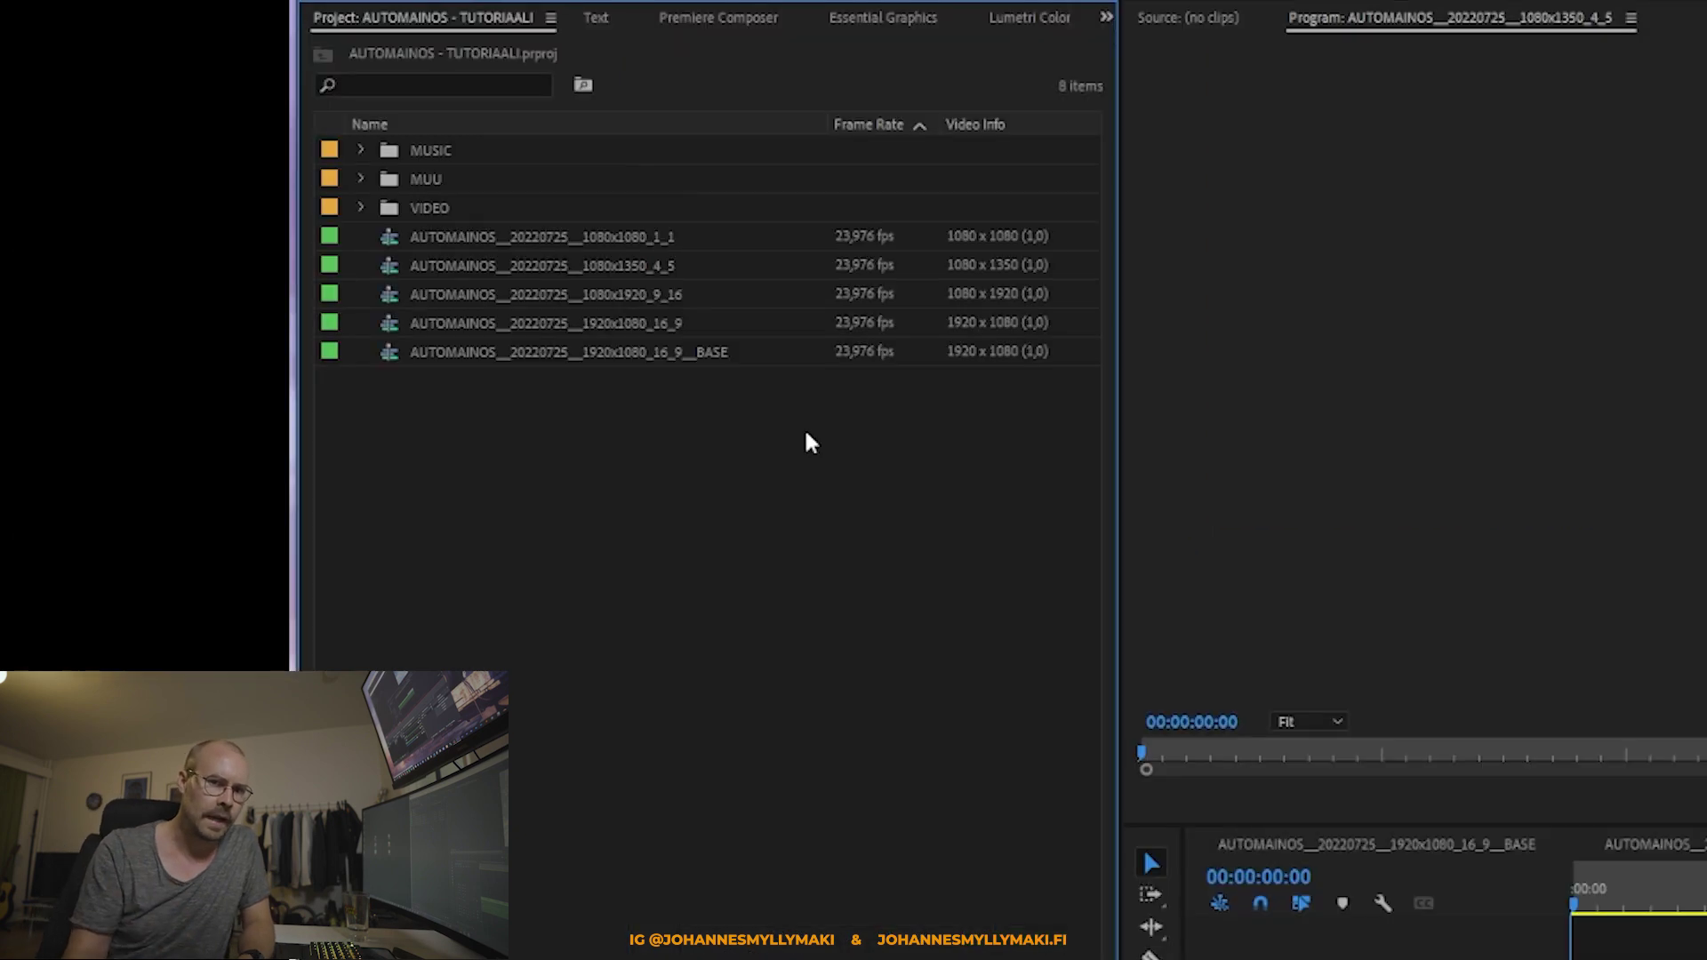
left_click(619, 246)
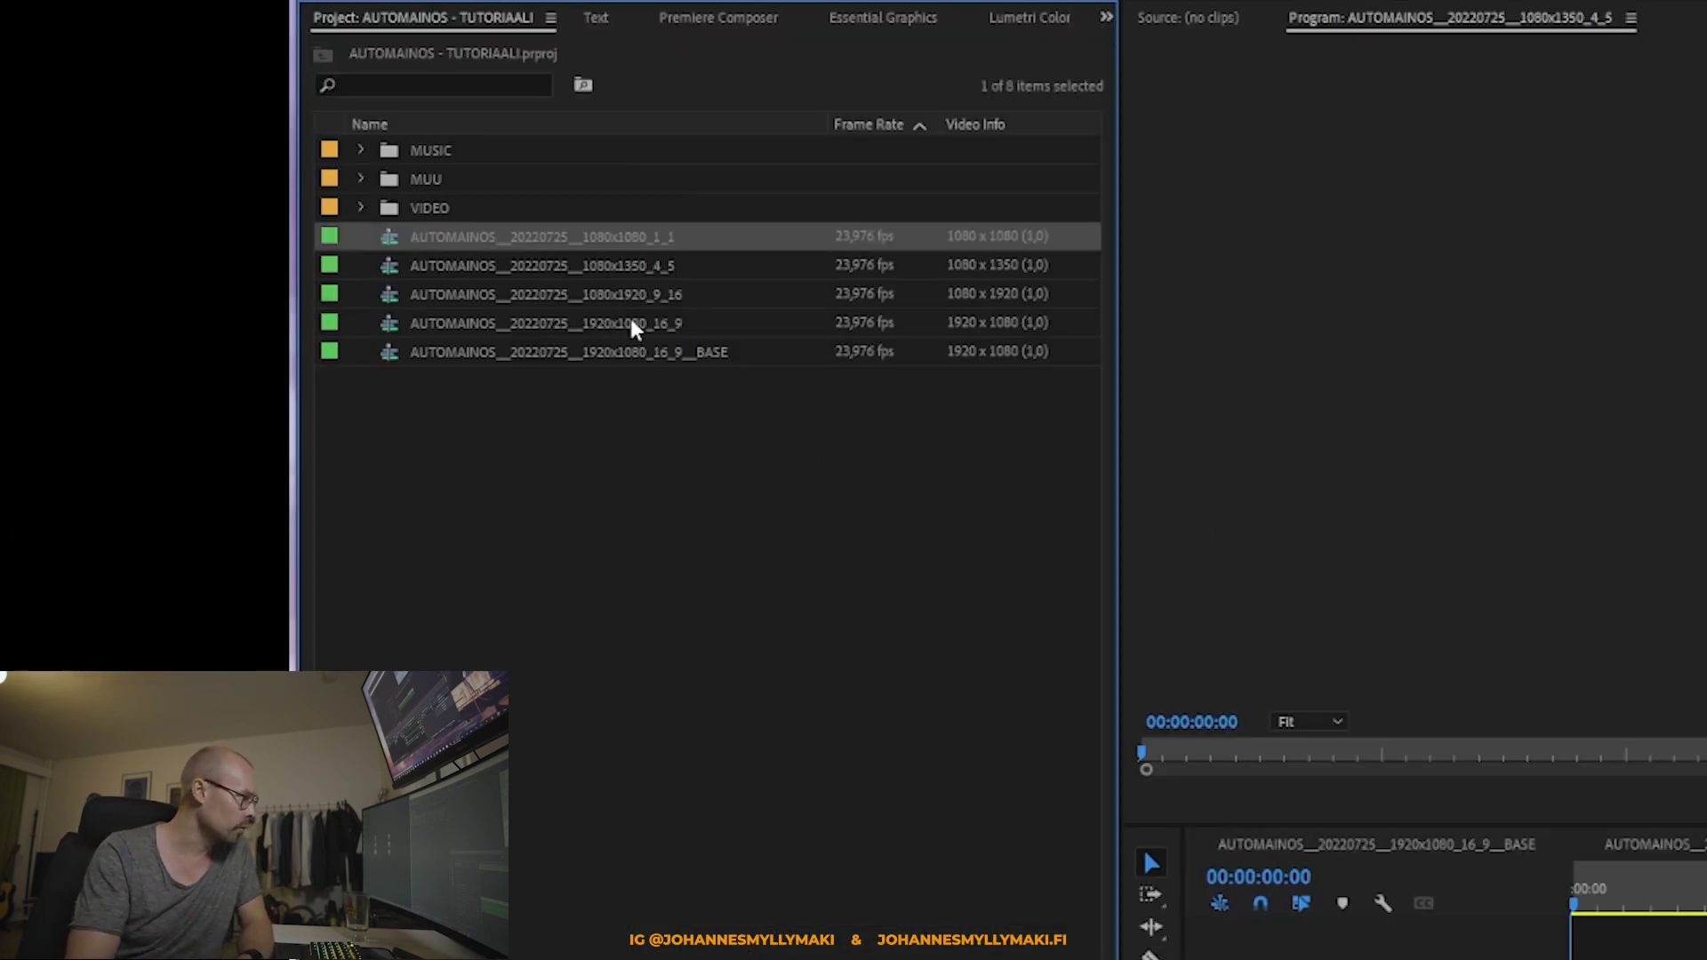
left_click(634, 319)
key("Up")
key("Up")
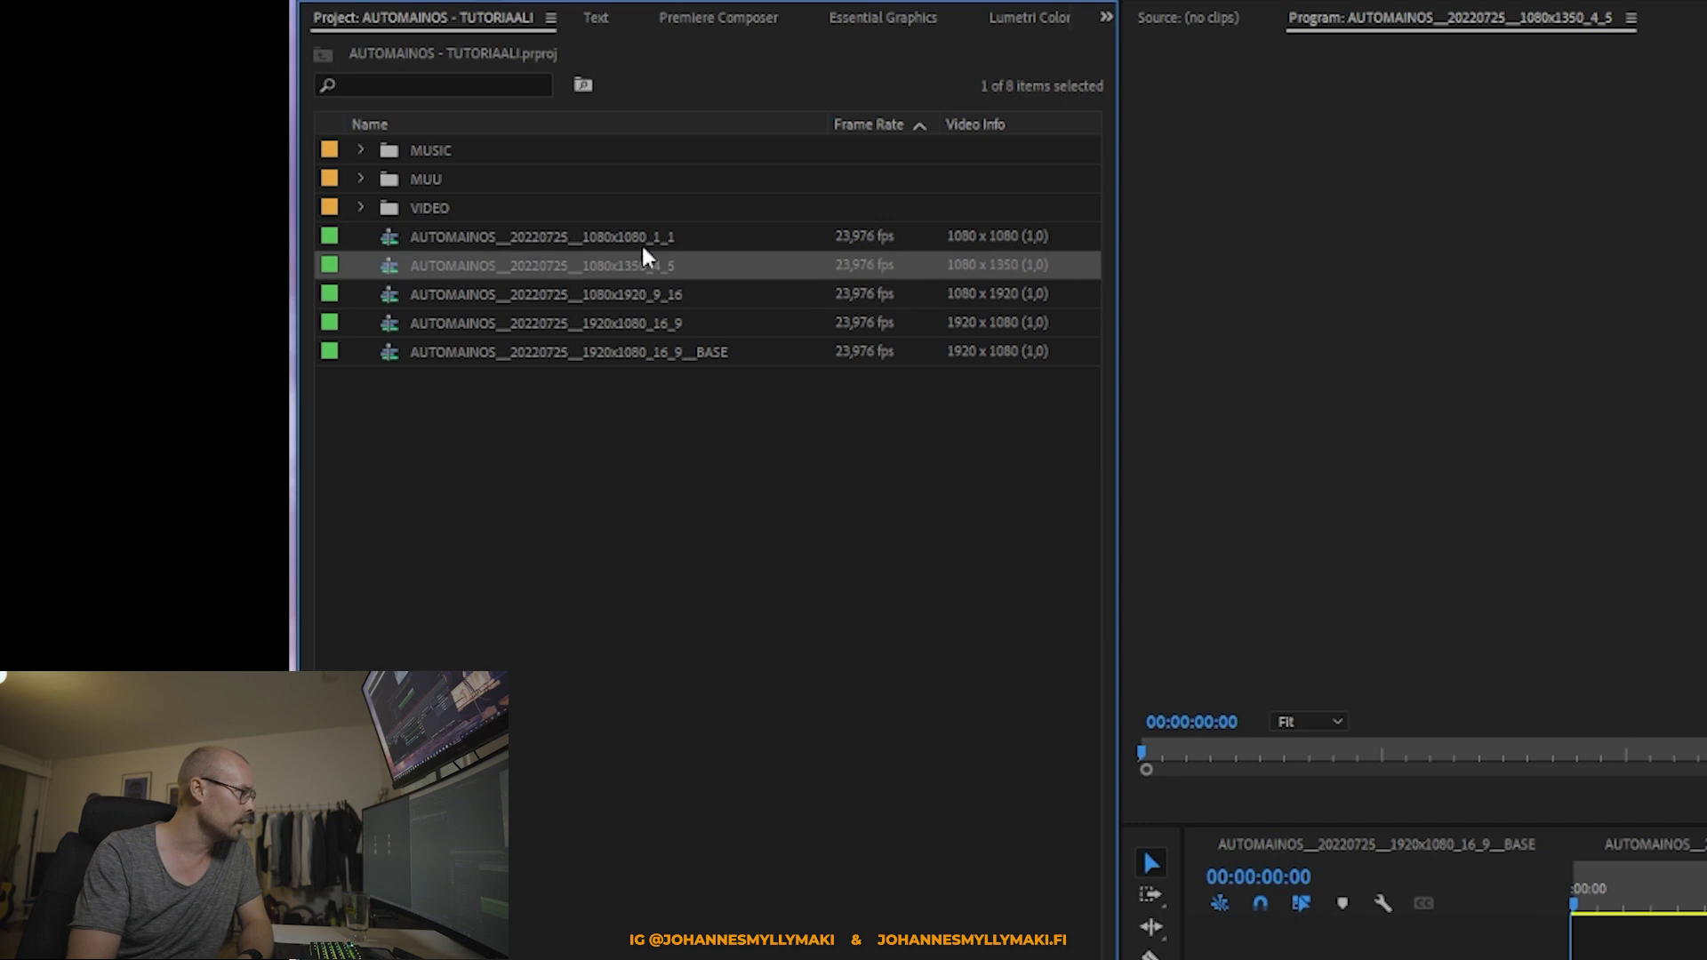
key("Up")
Step: Click through the 9_16, 4_5 and 1_1 sequences, then clear the selection
left_click(658, 328)
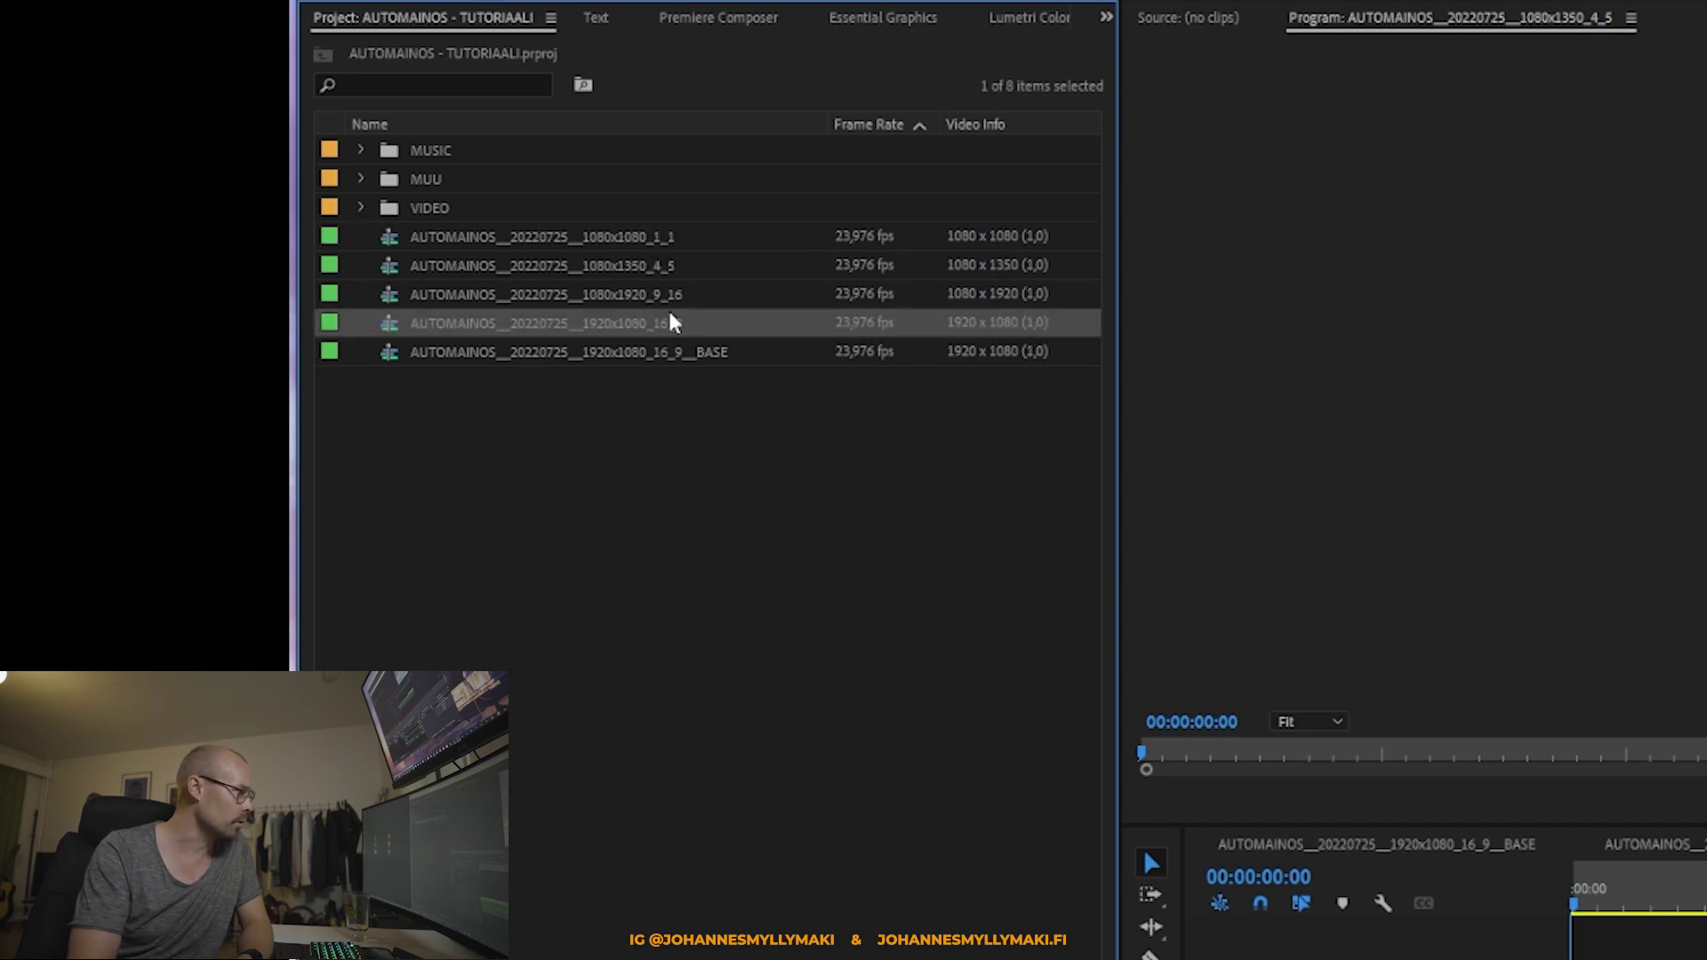
left_click(670, 296)
left_click(665, 270)
left_click(663, 243)
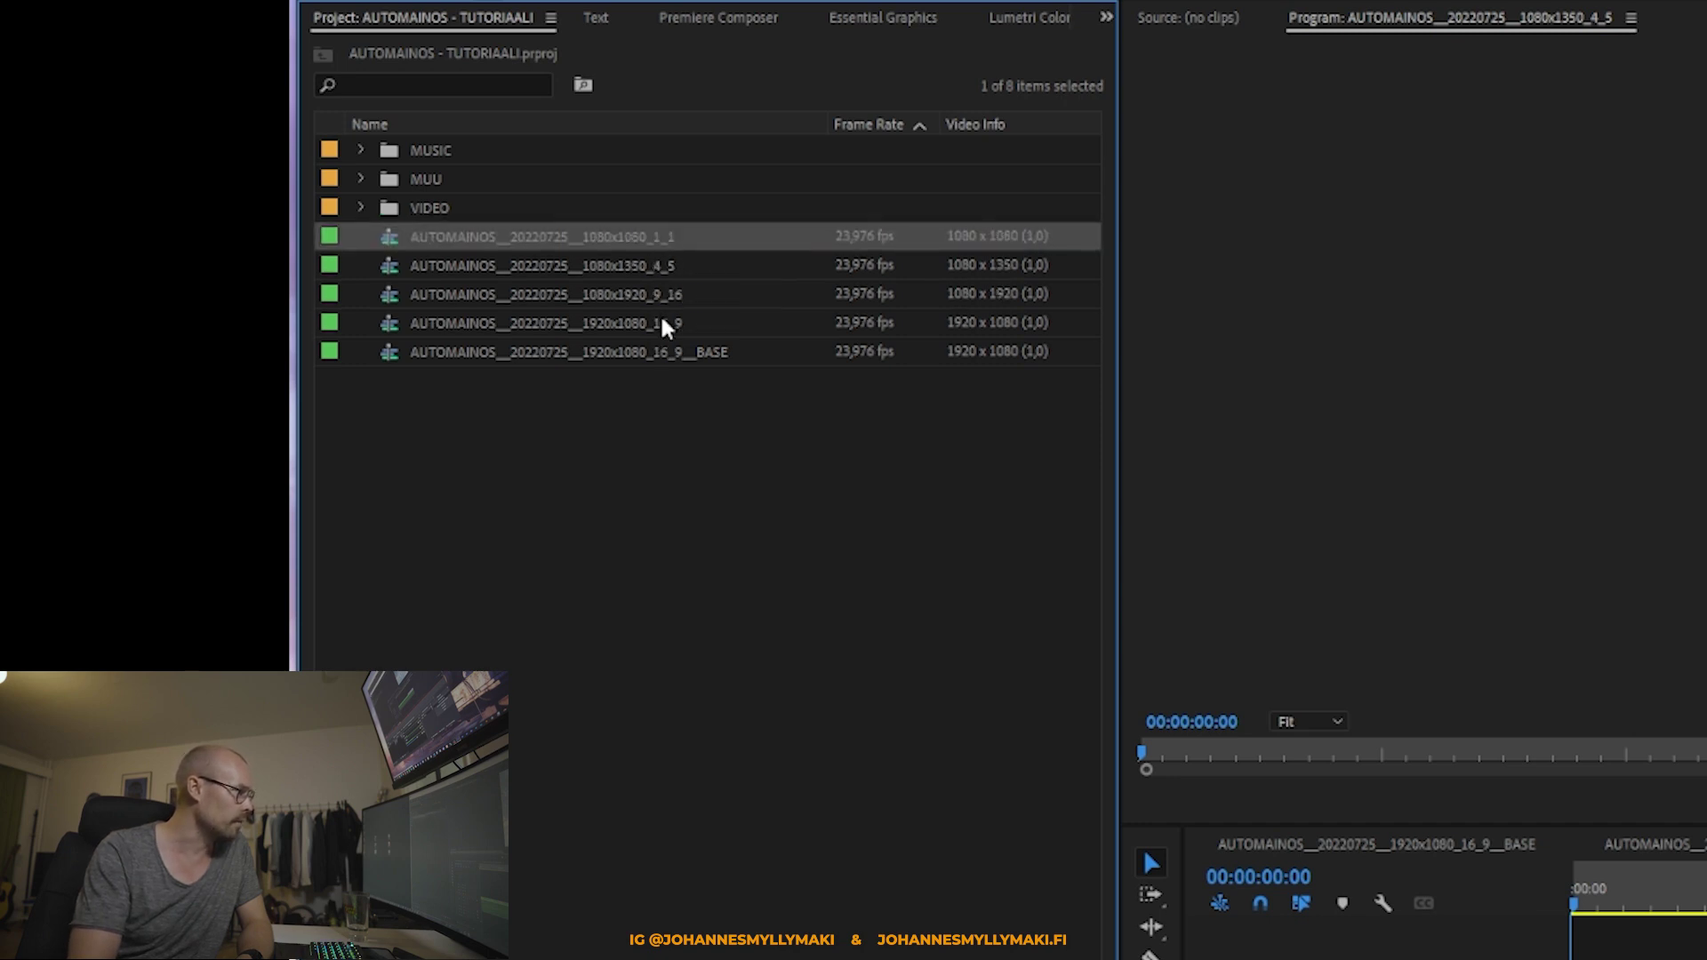
left_click(660, 320)
left_click(665, 293)
left_click(673, 264)
left_click(671, 242)
left_click(681, 265)
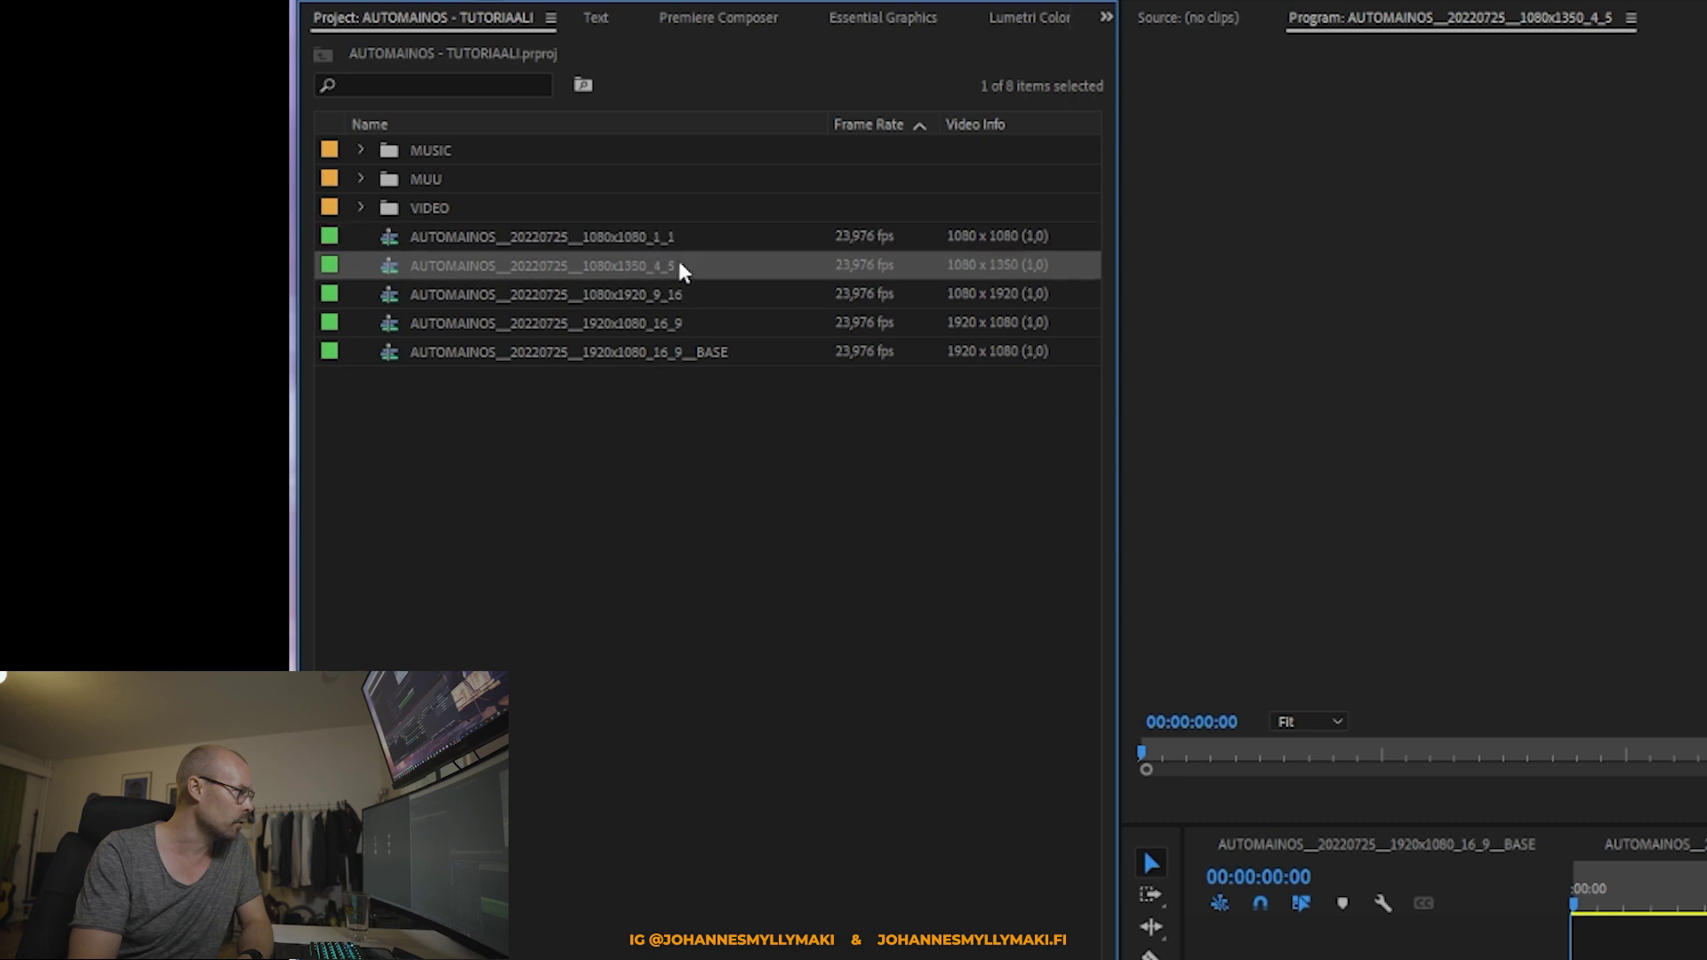
left_click(680, 300)
left_click(680, 325)
left_click(679, 293)
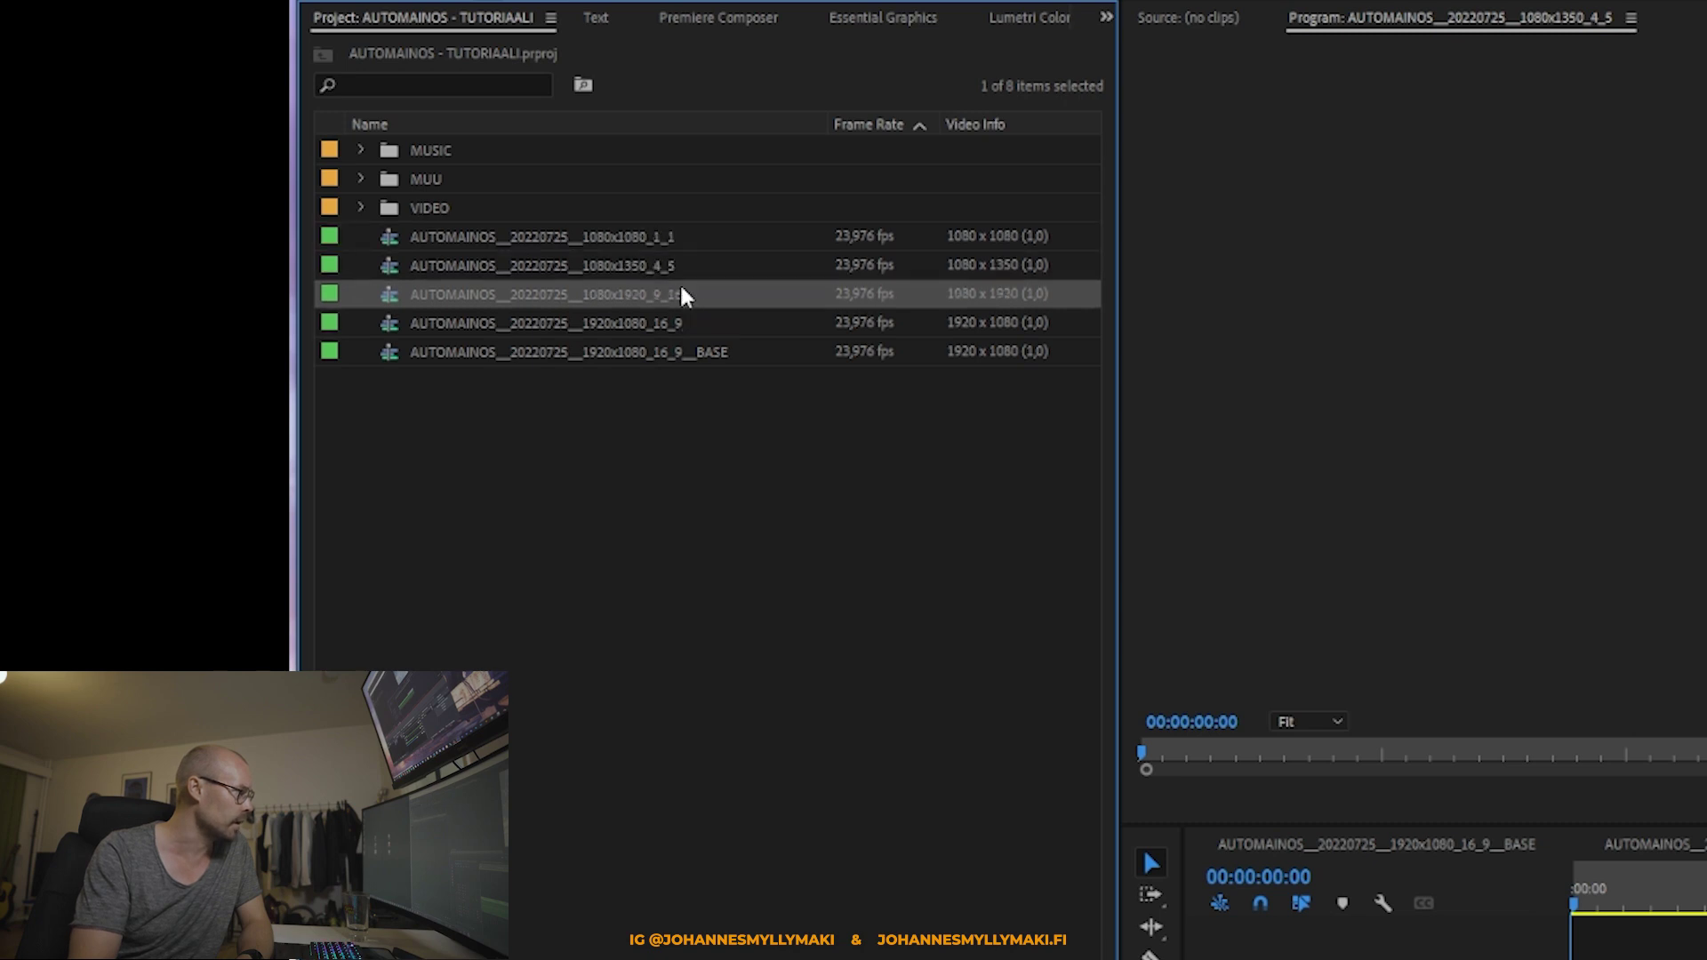
left_click(681, 265)
left_click(685, 242)
left_click(552, 579)
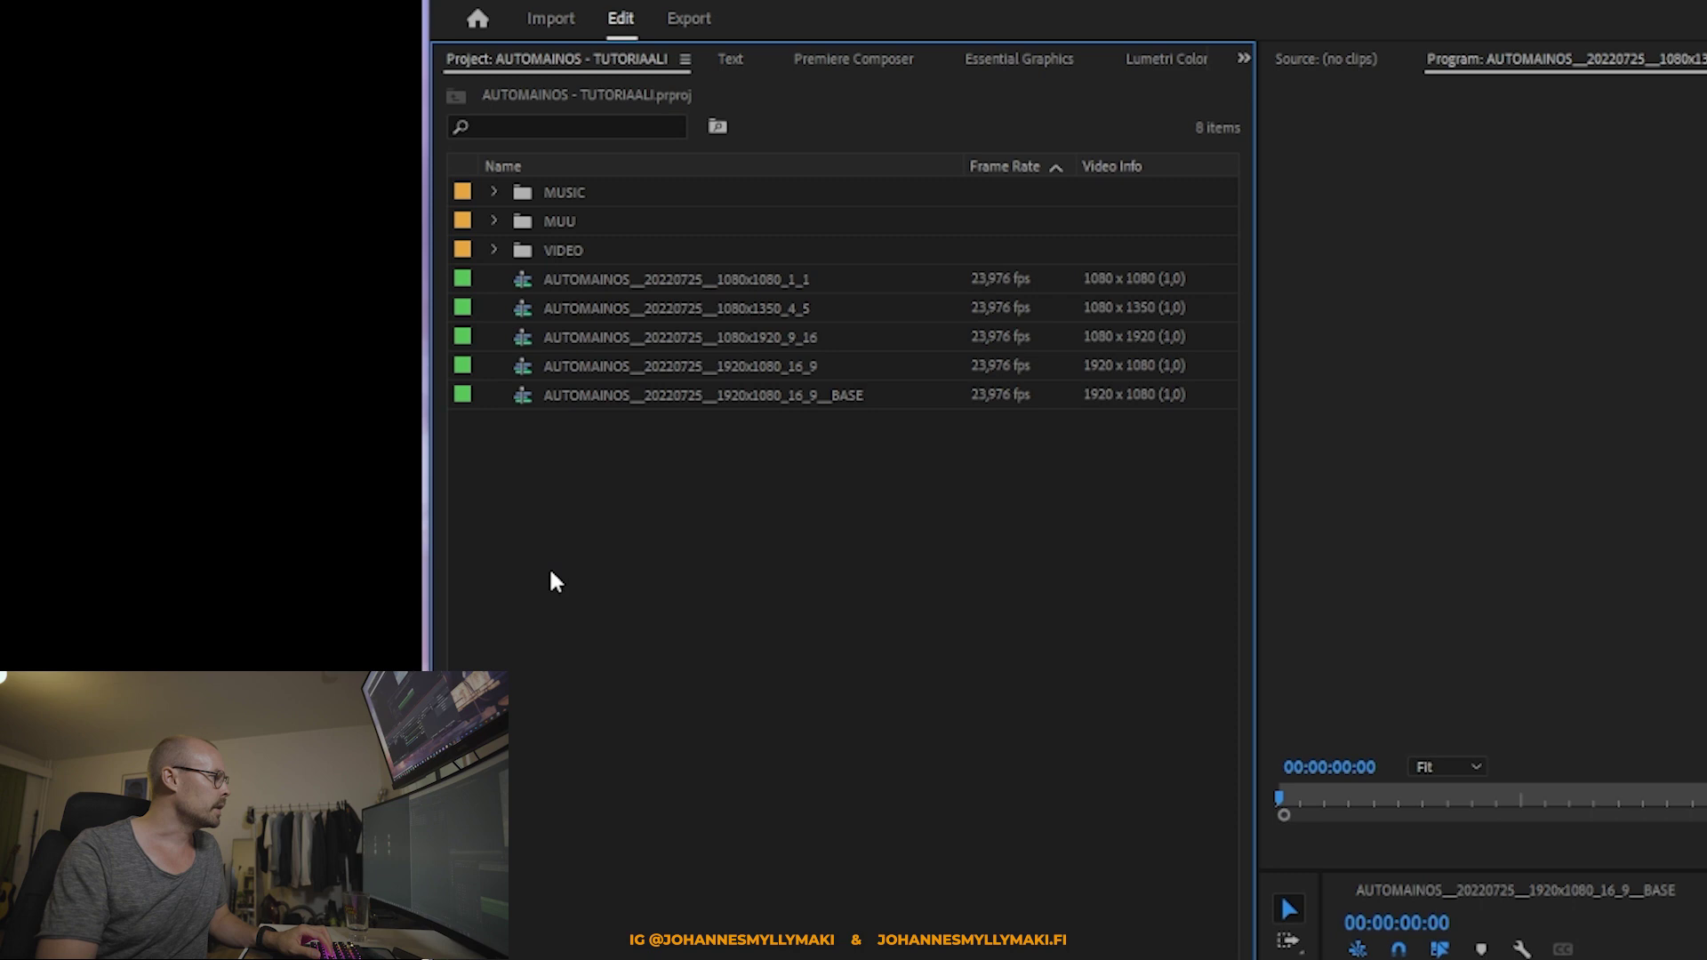
Step: Put the 1080x1080_1_1 sequence name into edit mode with the cursor inside it
left_click(608, 286)
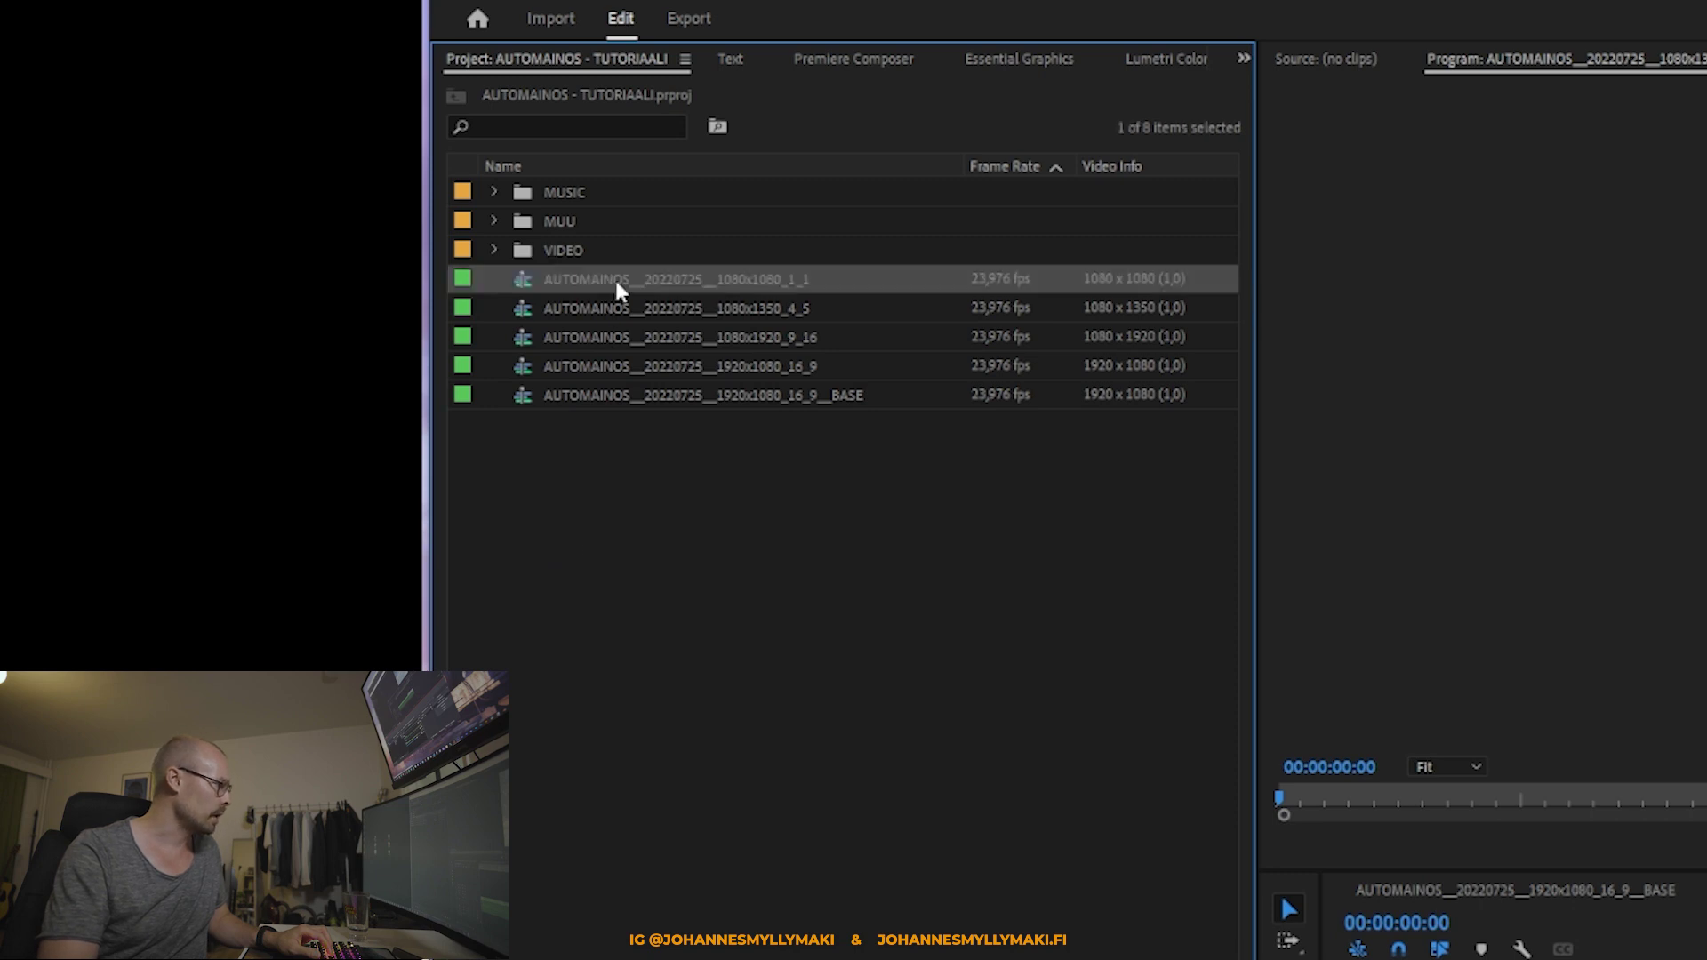
left_click(615, 278)
left_click(619, 279)
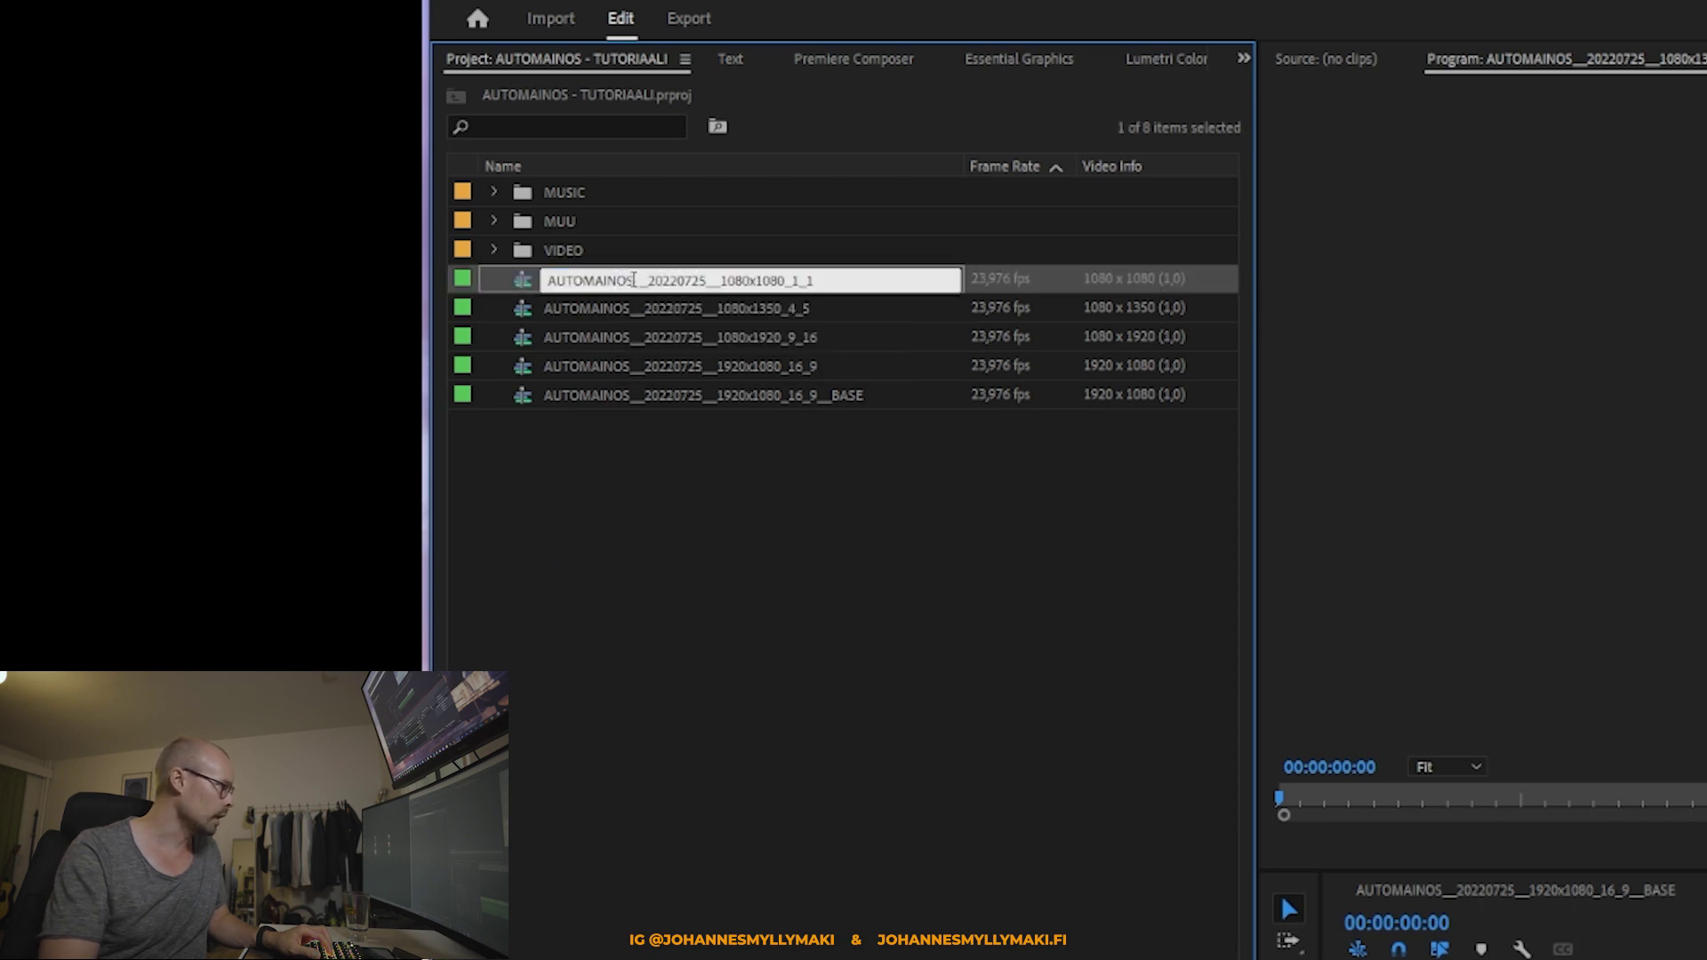
Step: Highlight parts of the name: AUTOMAINOS, the date 20220725 and the 1080x1080 resolution
left_click_drag(634, 280, 512, 280)
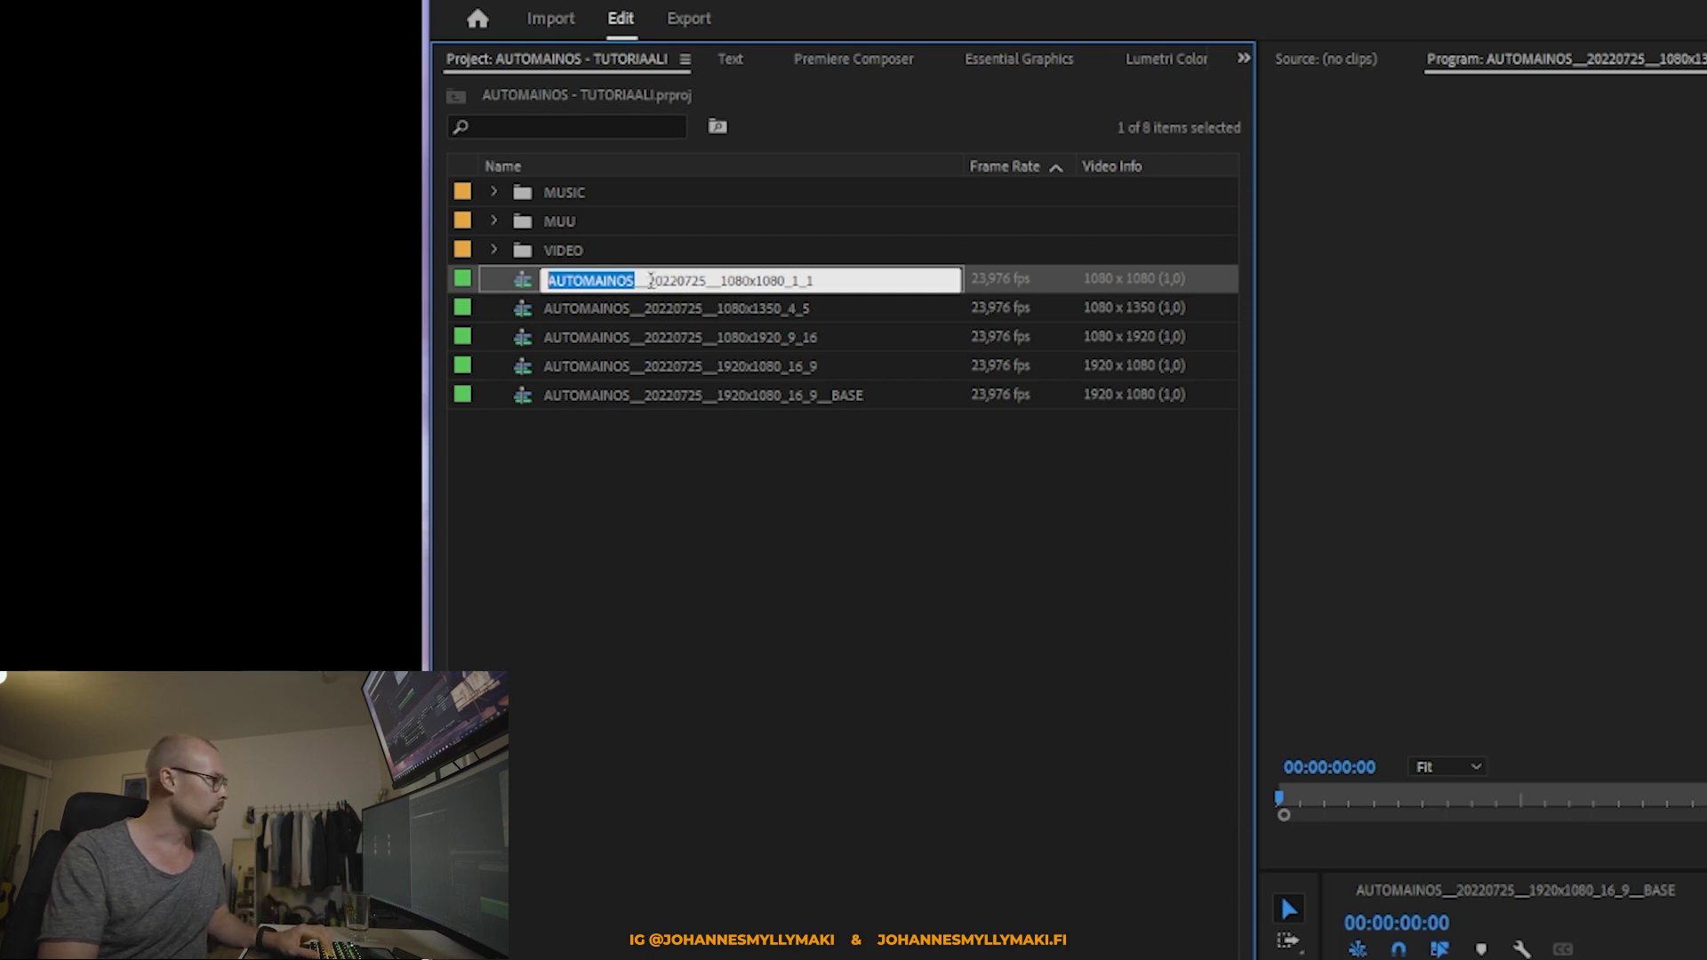
left_click_drag(648, 281, 703, 281)
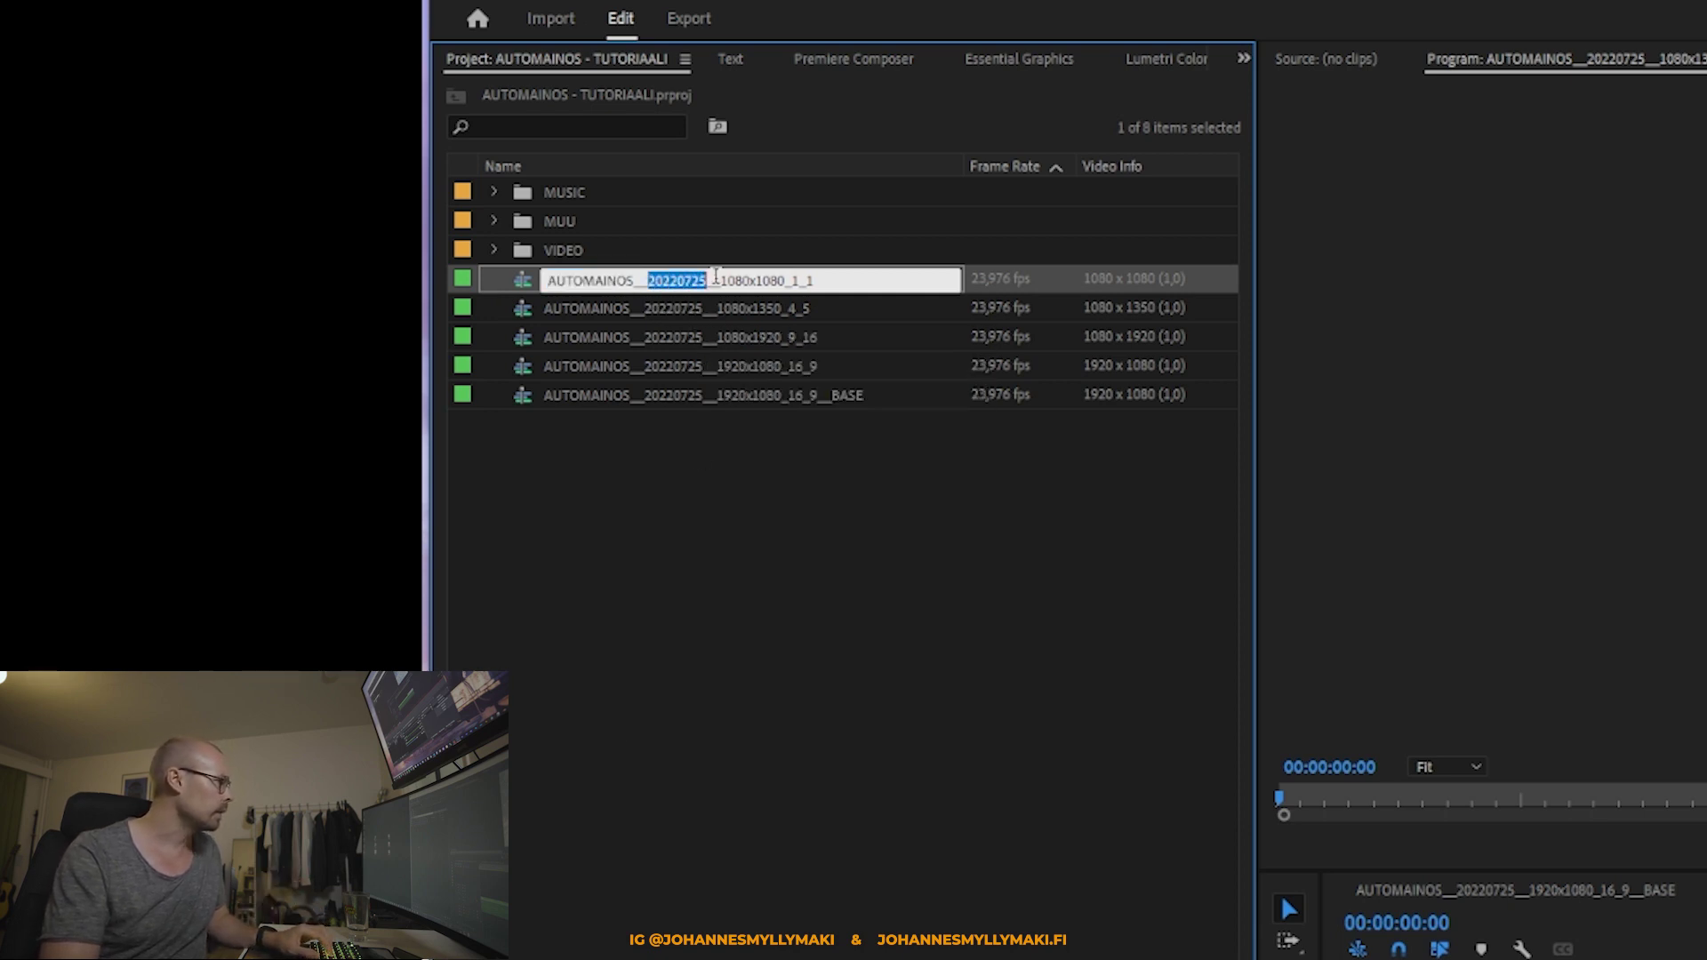
key("ctrl+a")
left_click(724, 279)
left_click_drag(753, 279, 835, 338)
left_click_drag(721, 279, 788, 278)
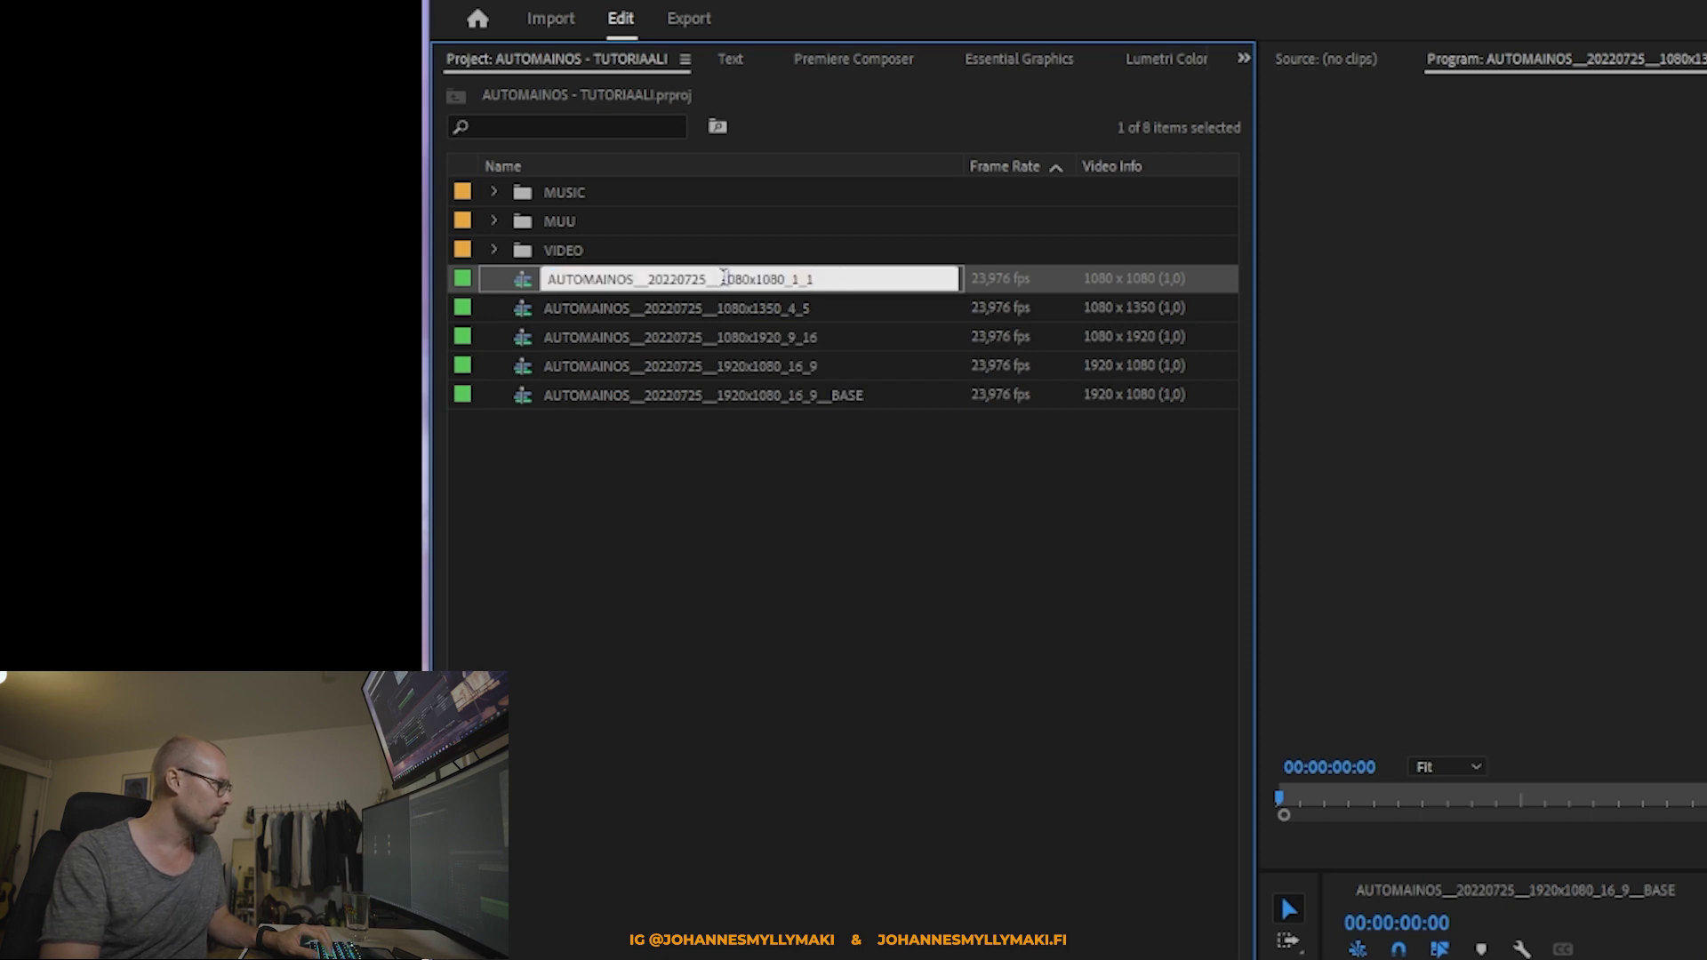
left_click(821, 279)
Step: Try a __VER1, 2 and 3 suffix, remove it, and commit the name
type("__VER1")
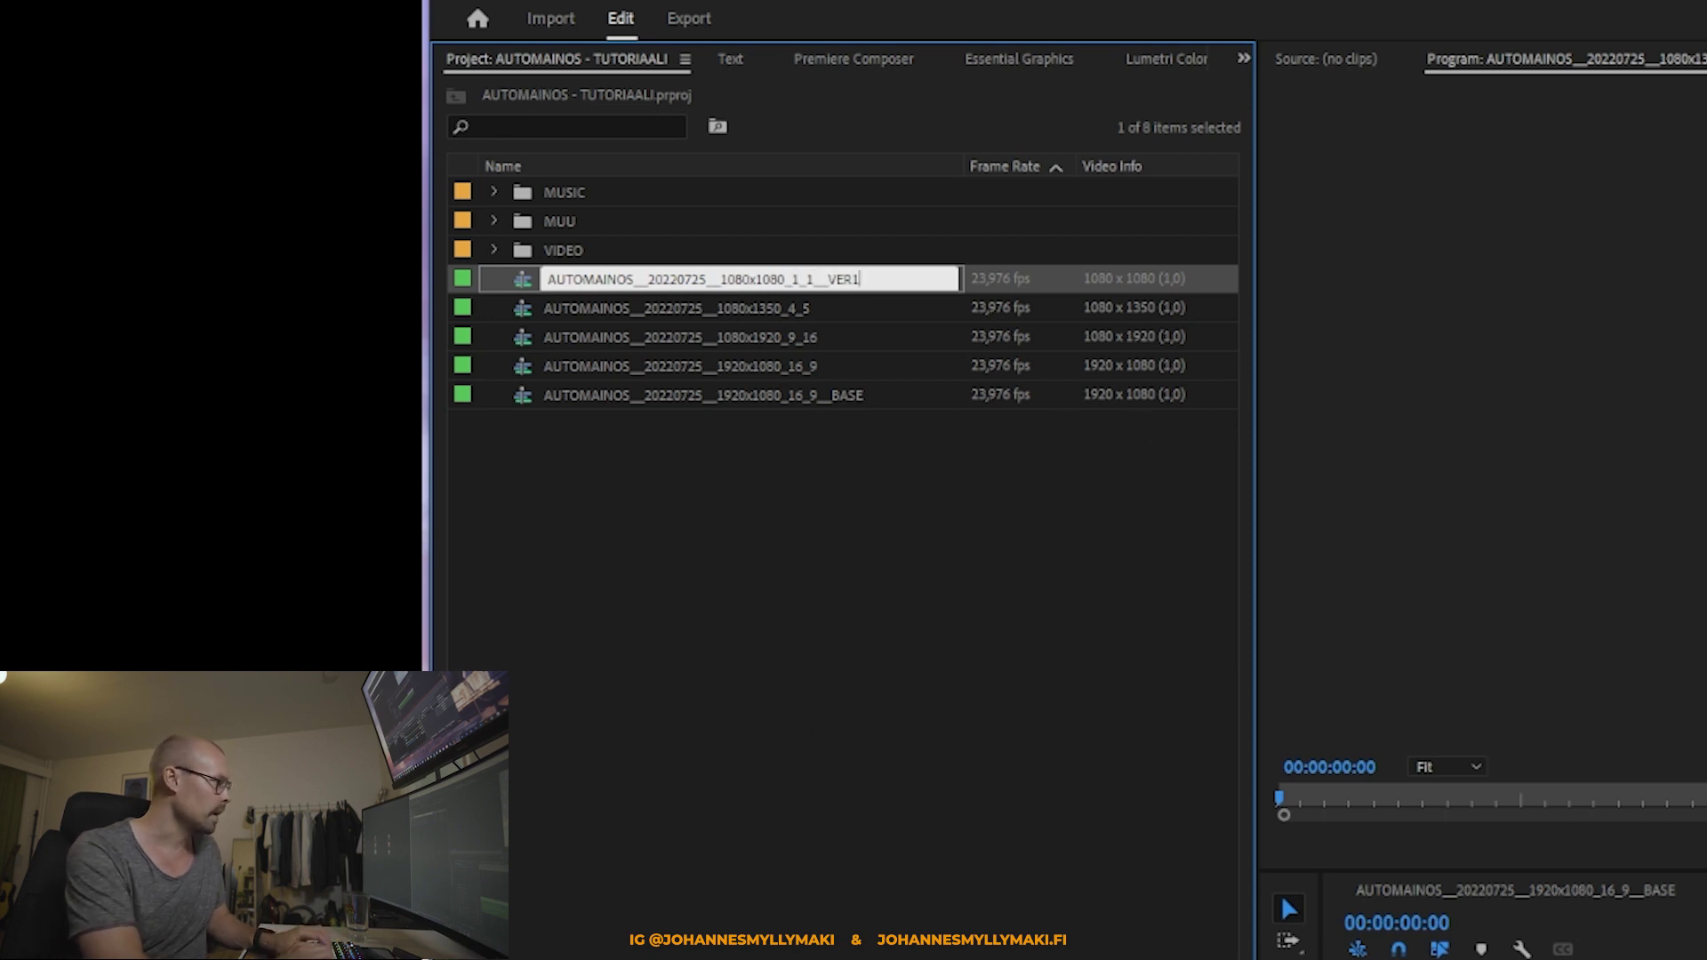
key("BackSpace")
type("2")
key("BackSpace")
type("3")
key("BackSpace")
key("BackSpace")
key("BackSpace")
key("BackSpace")
key("BackSpace")
key("BackSpace")
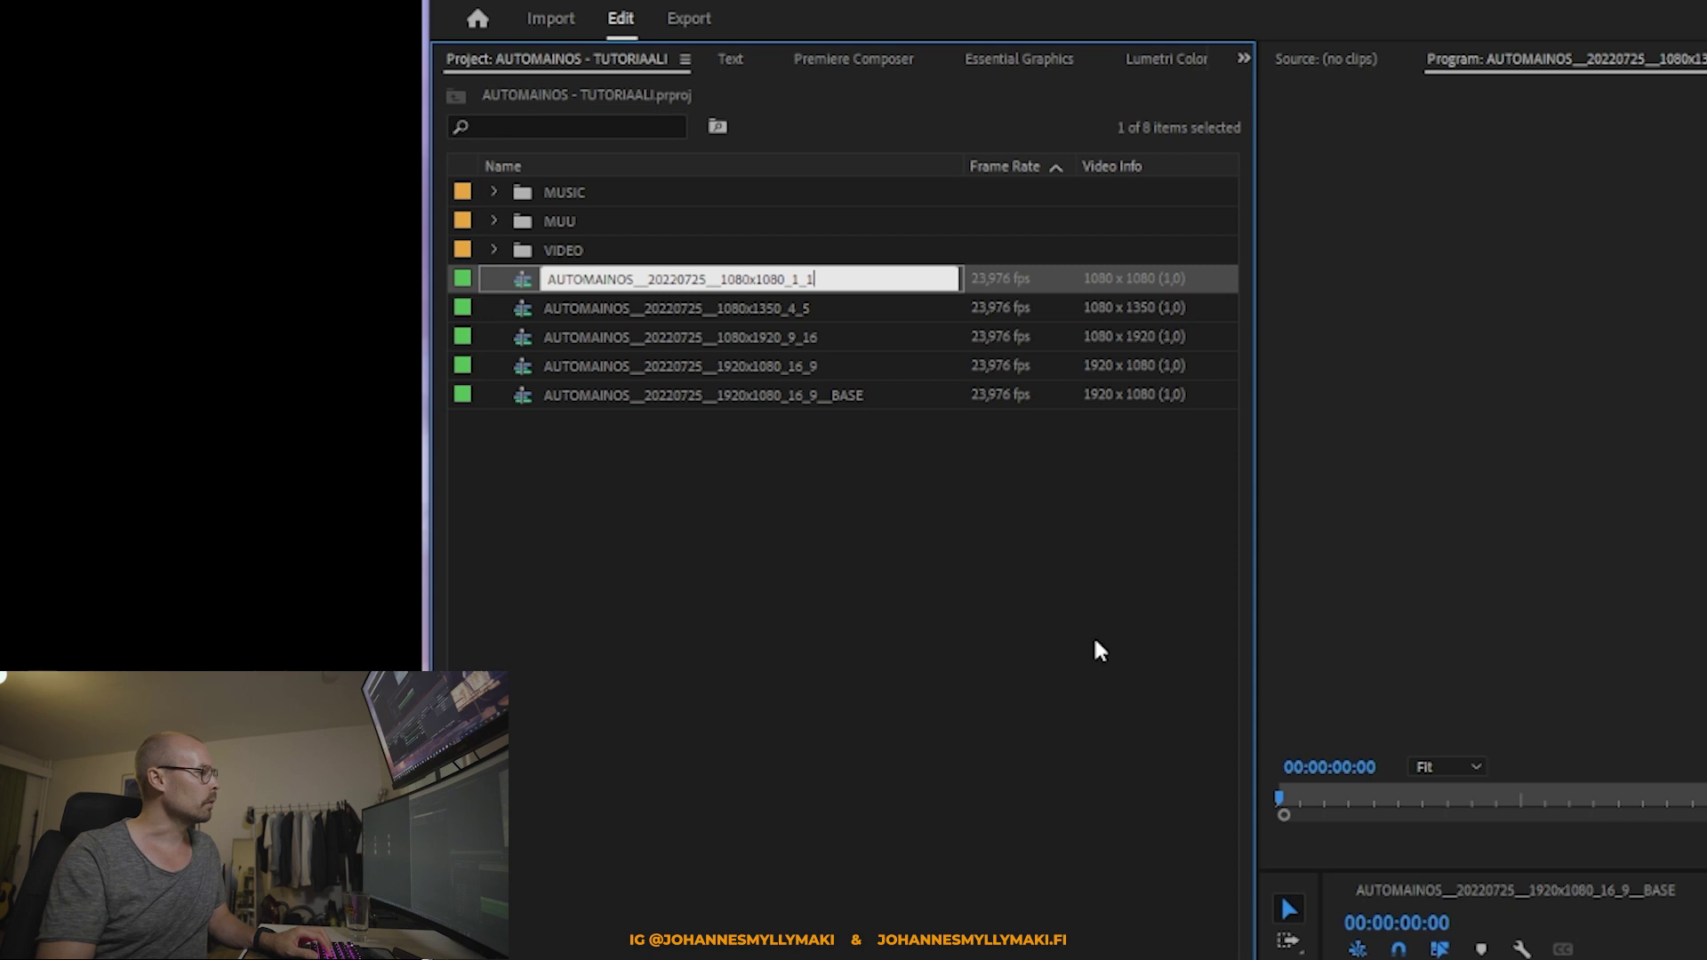
left_click(1042, 594)
left_click(745, 368)
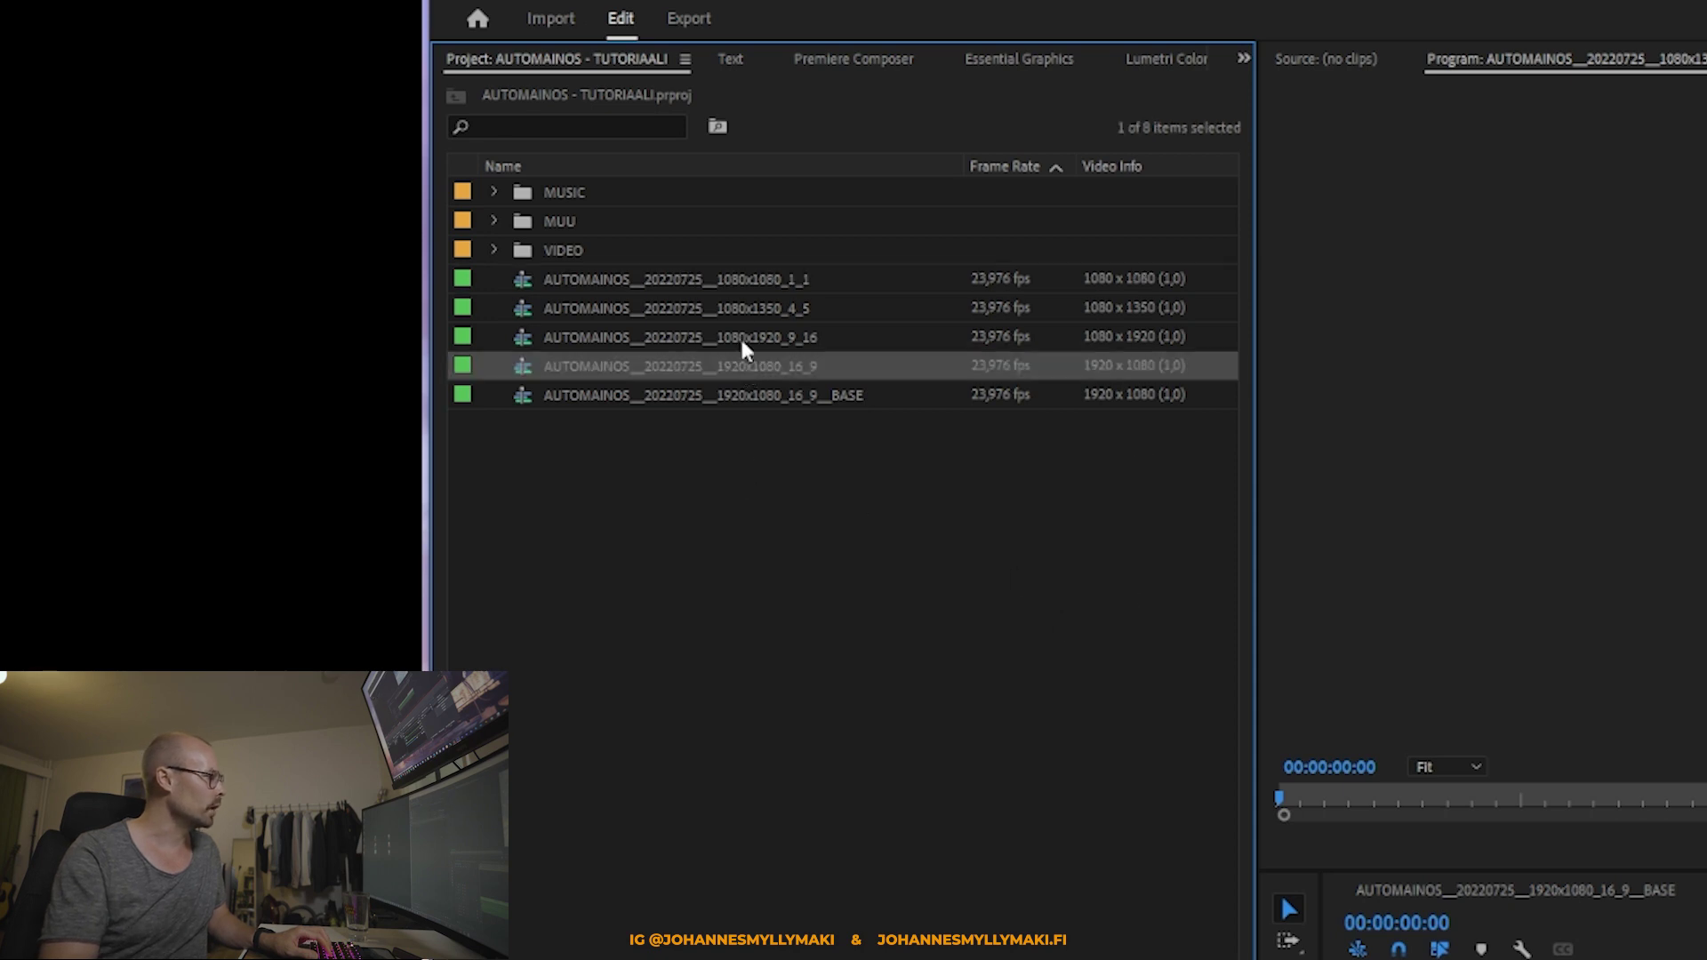
left_click(734, 277, "shift")
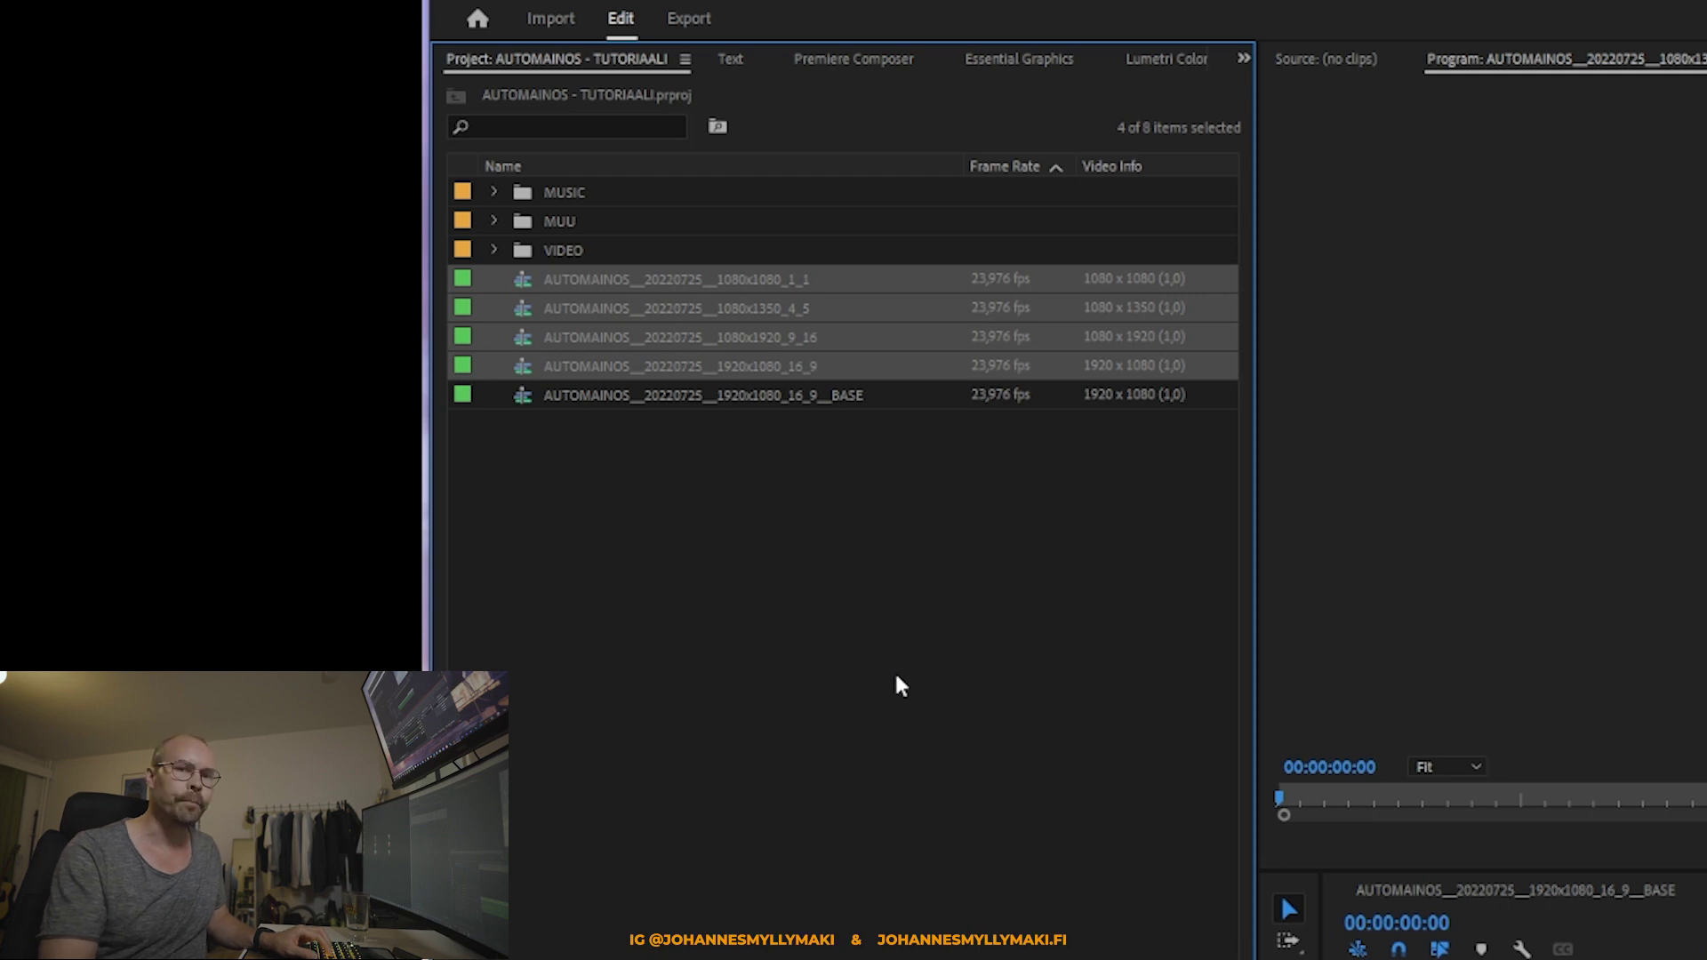
left_click(1136, 358)
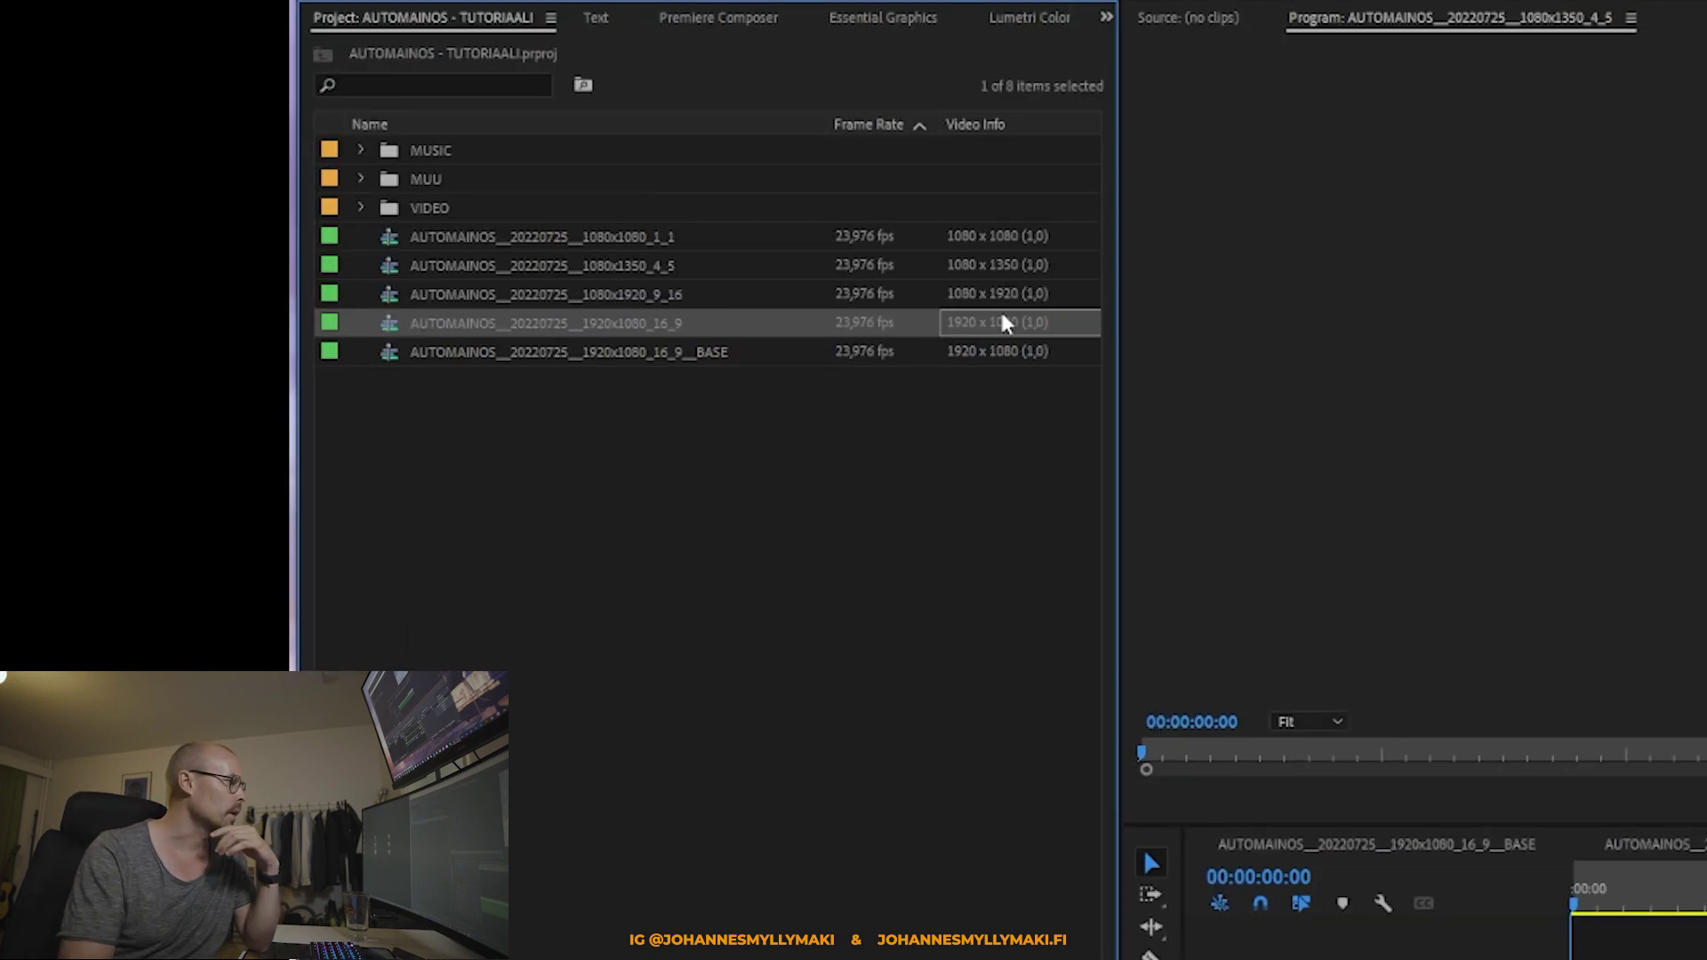
left_click(1007, 268)
left_click(1004, 238)
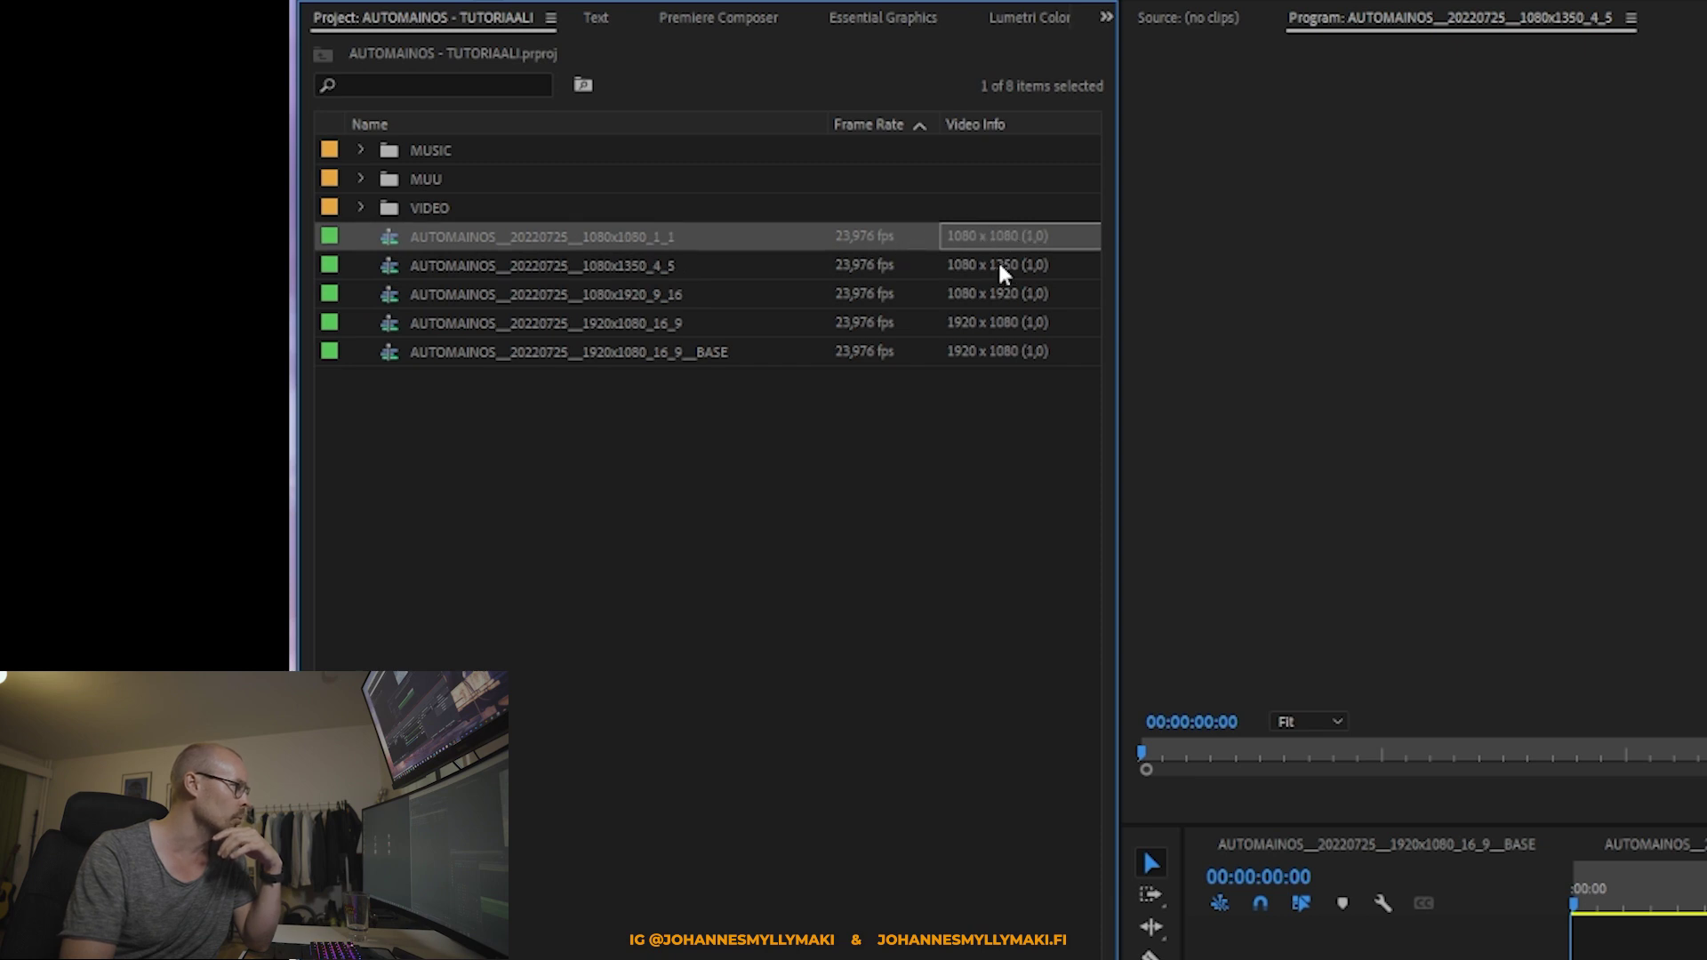
left_click(998, 262)
left_click(974, 325)
left_click(626, 297)
left_click(629, 266)
left_click(629, 243)
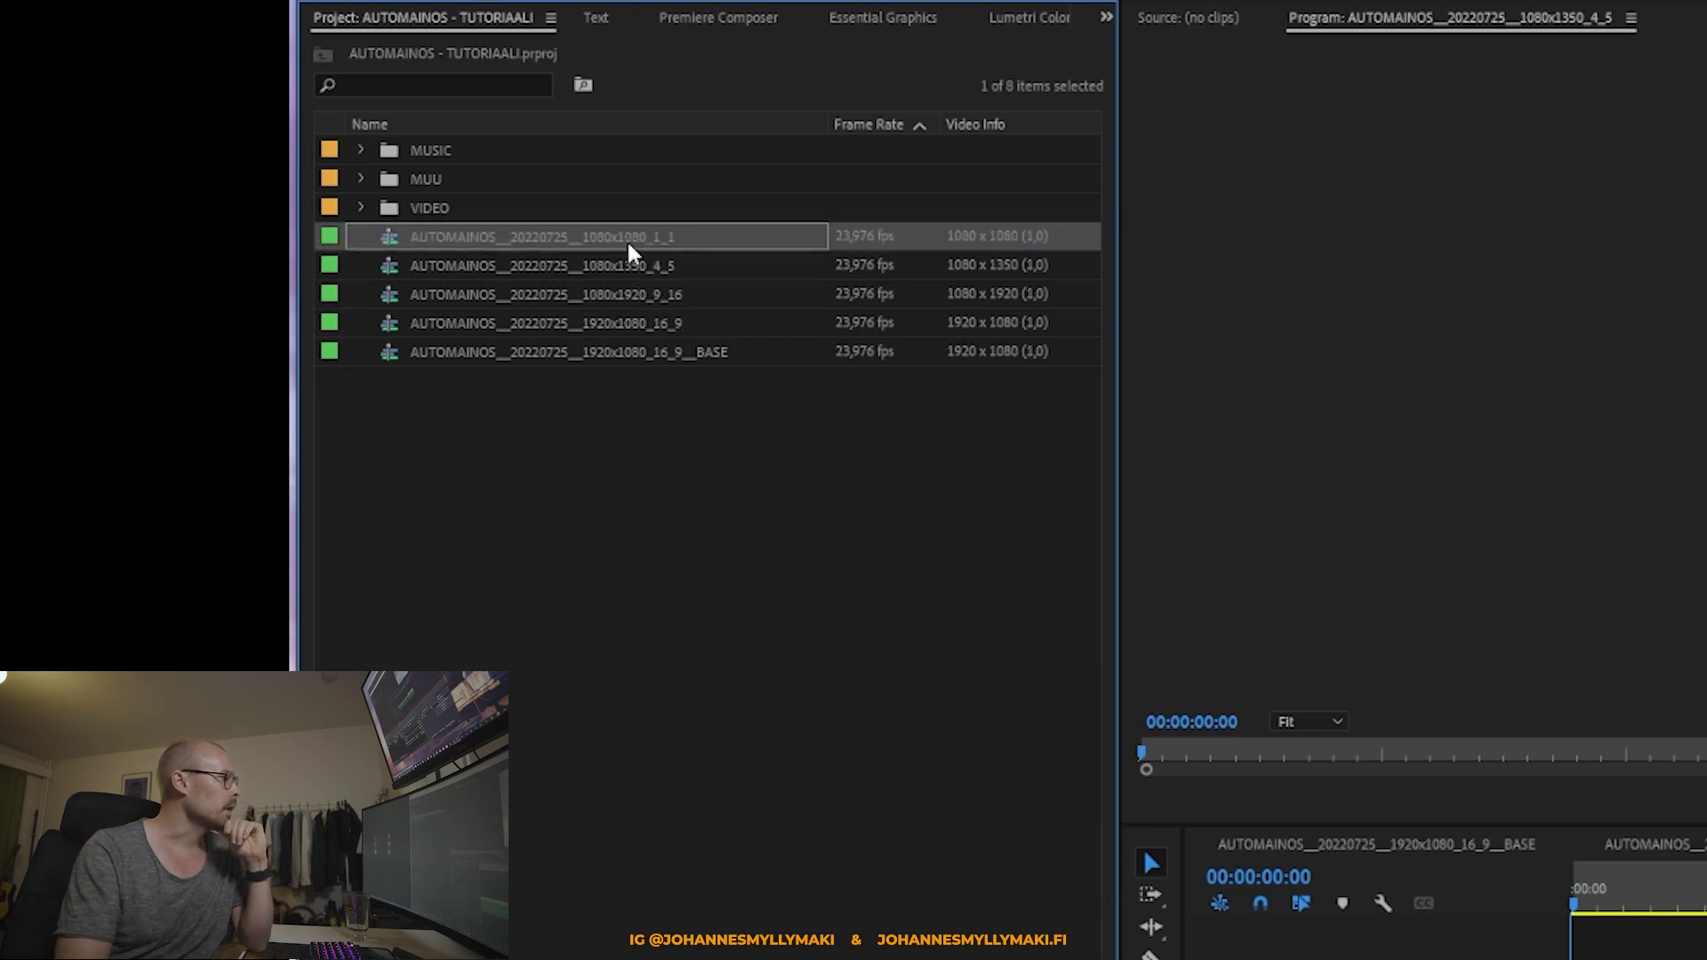
left_click(633, 325)
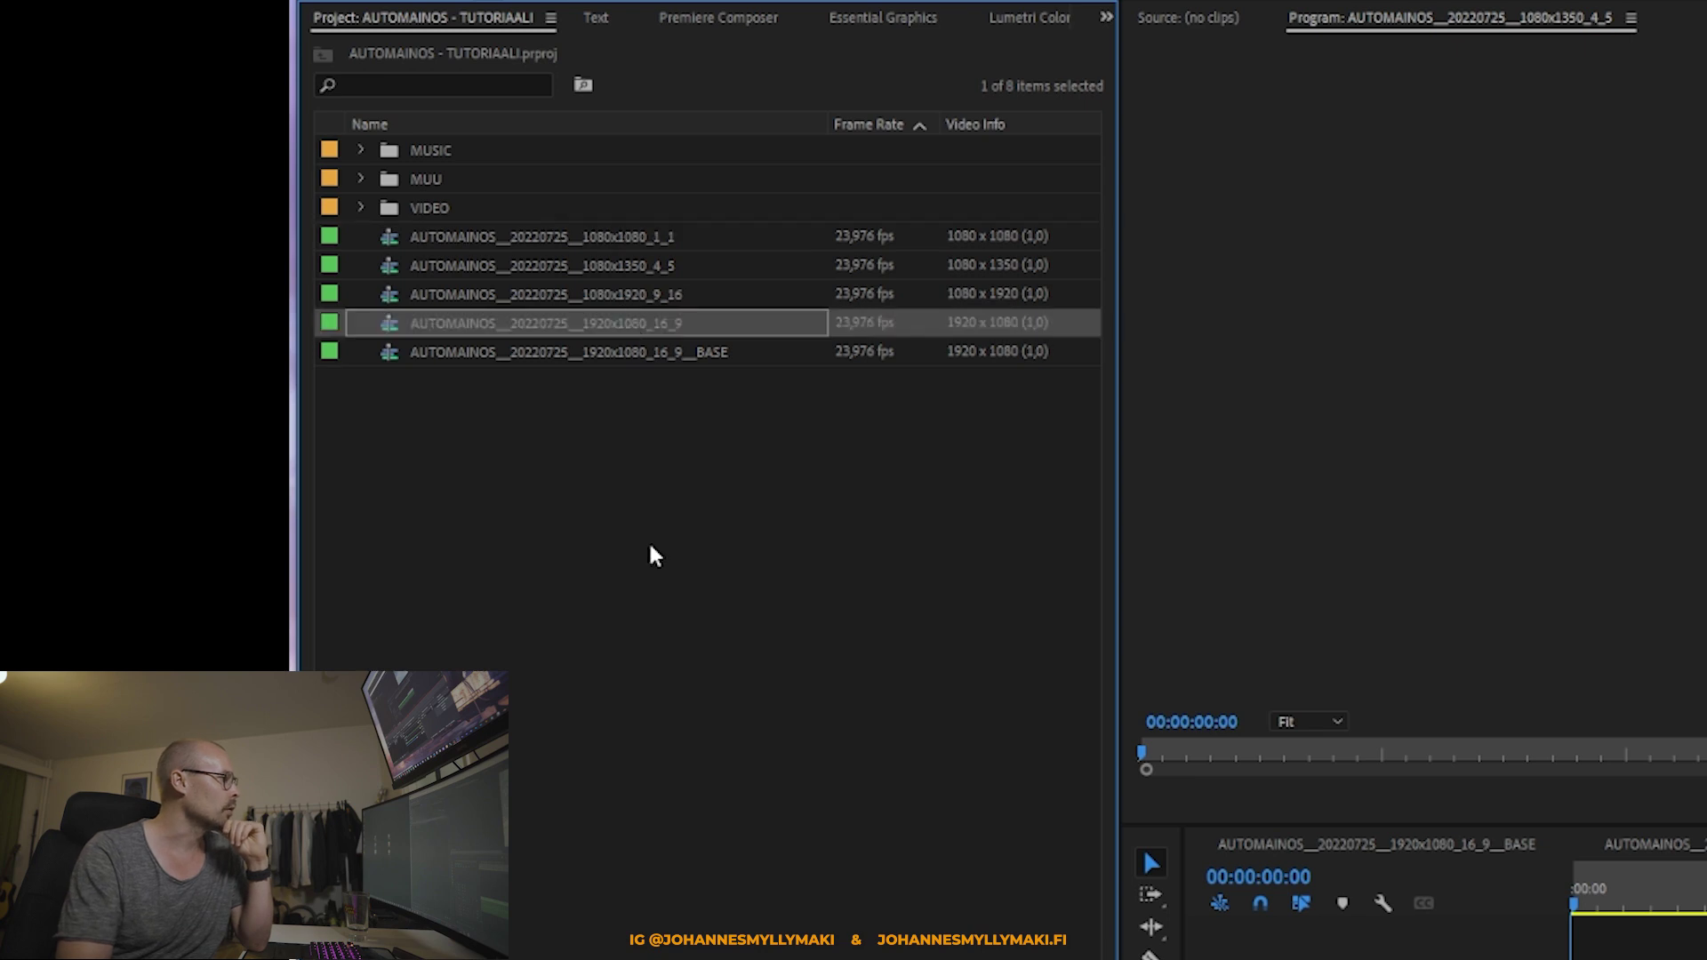
left_click(645, 541)
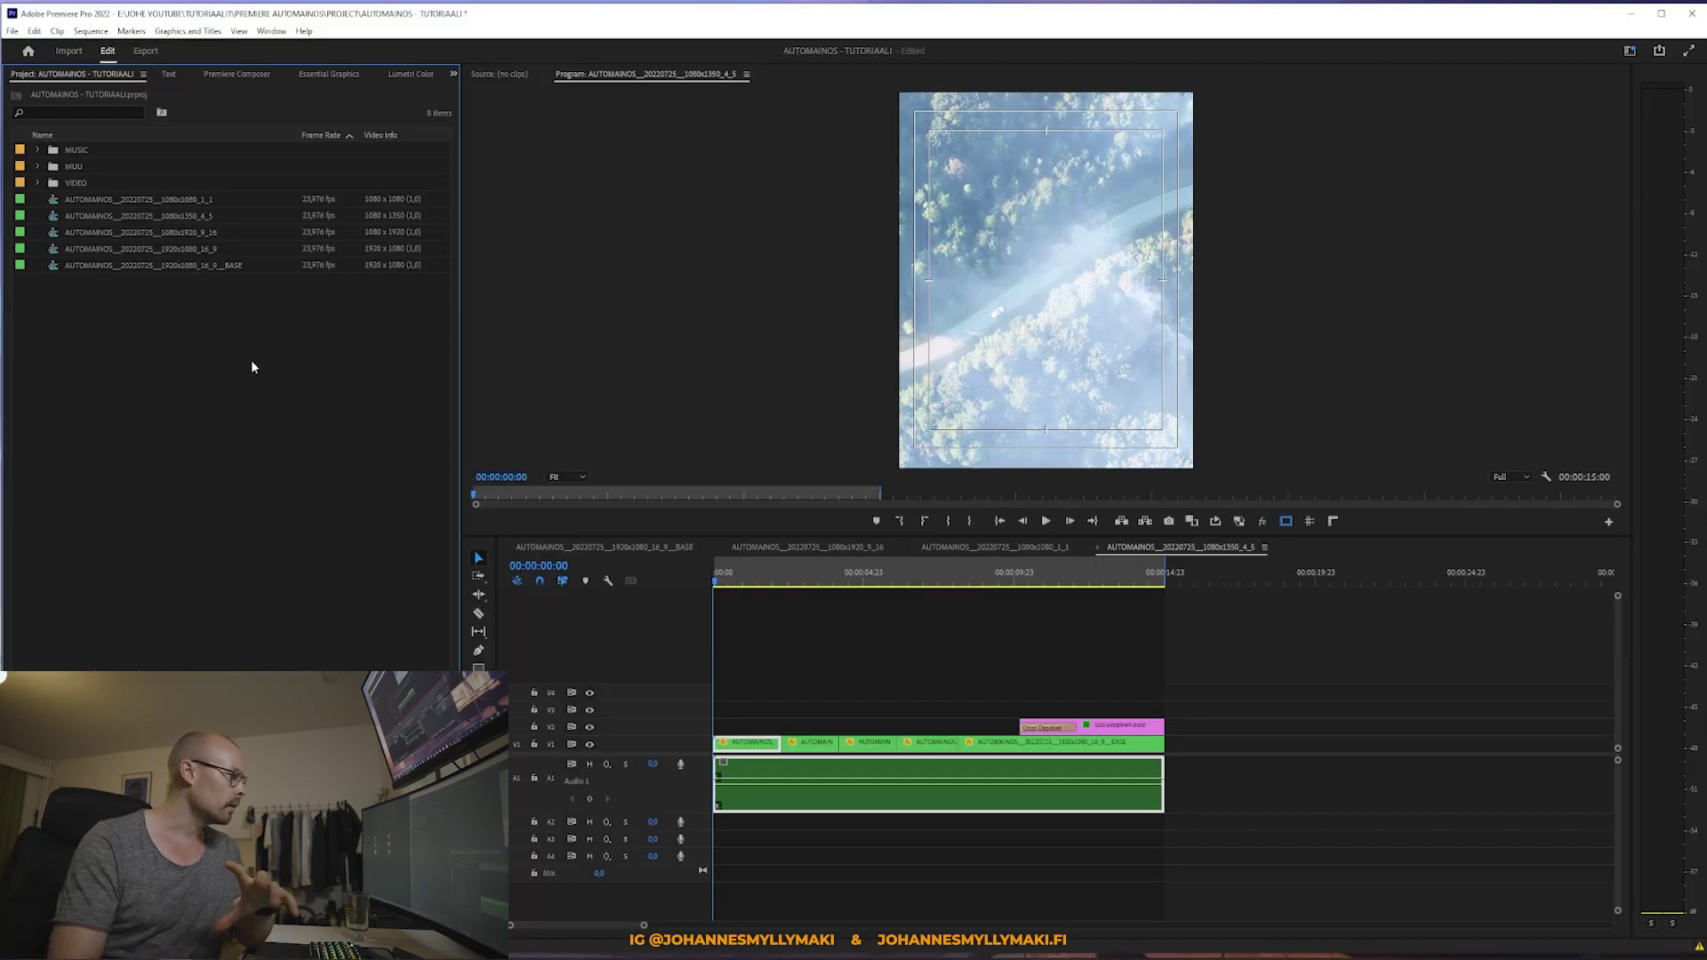
mouse_move(281, 328)
left_mouse_down()
mouse_move(152, 234)
mouse_move(142, 198)
left_mouse_up()
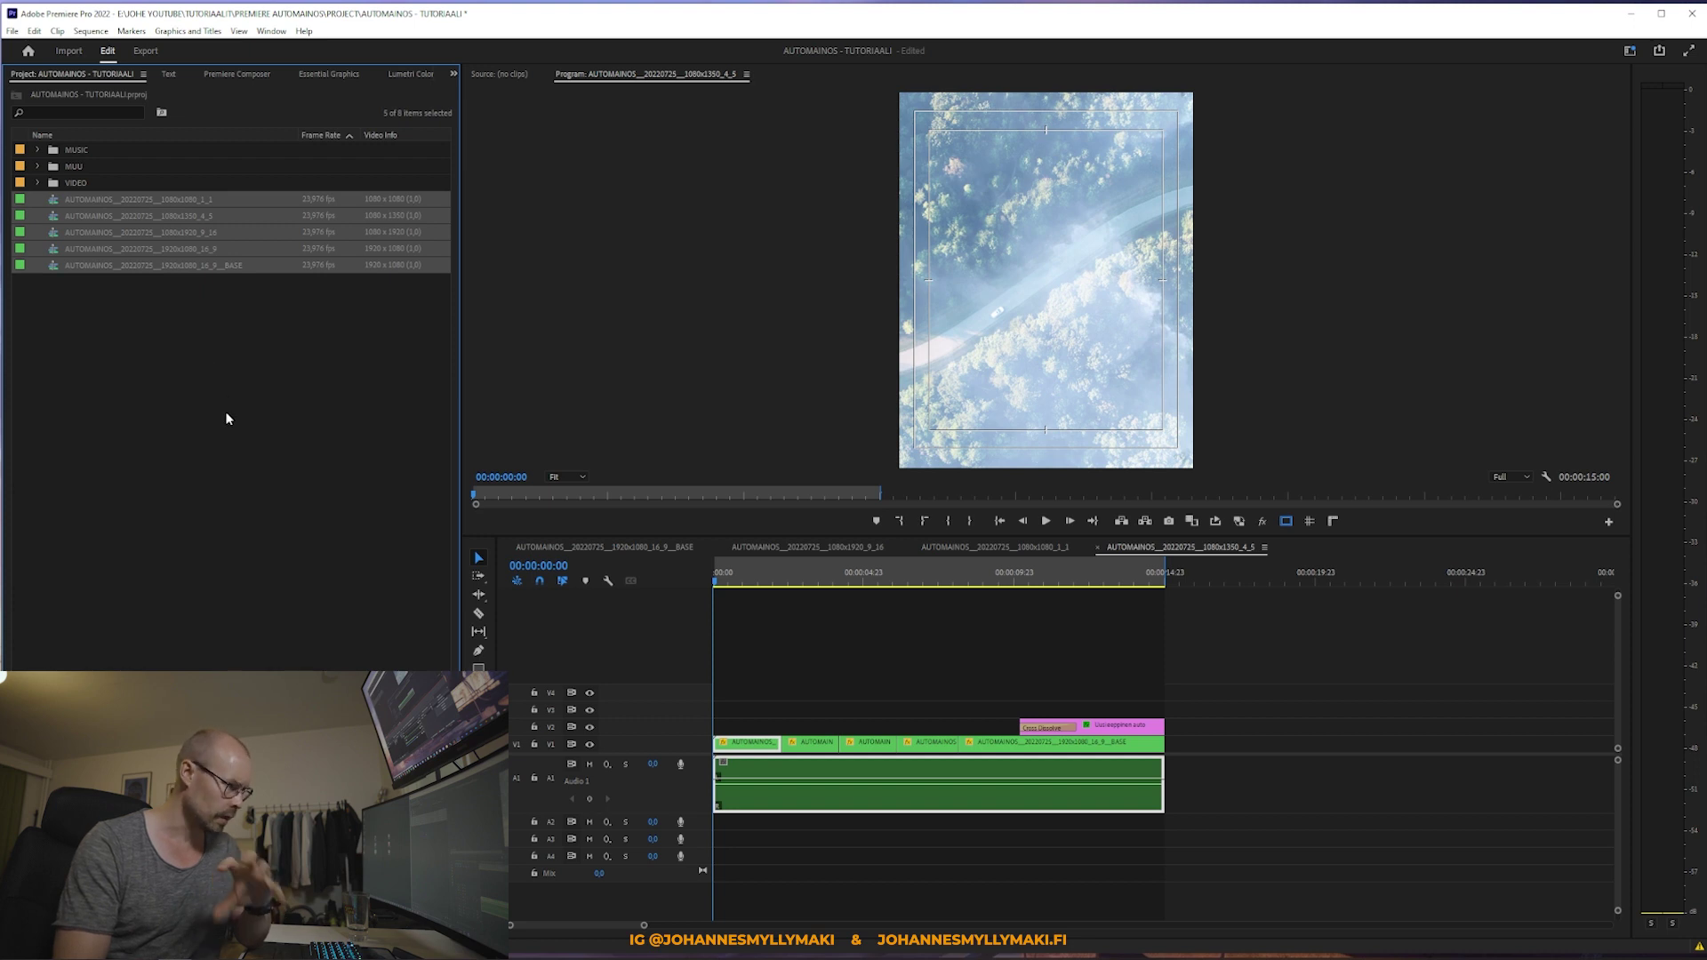
left_click(213, 365)
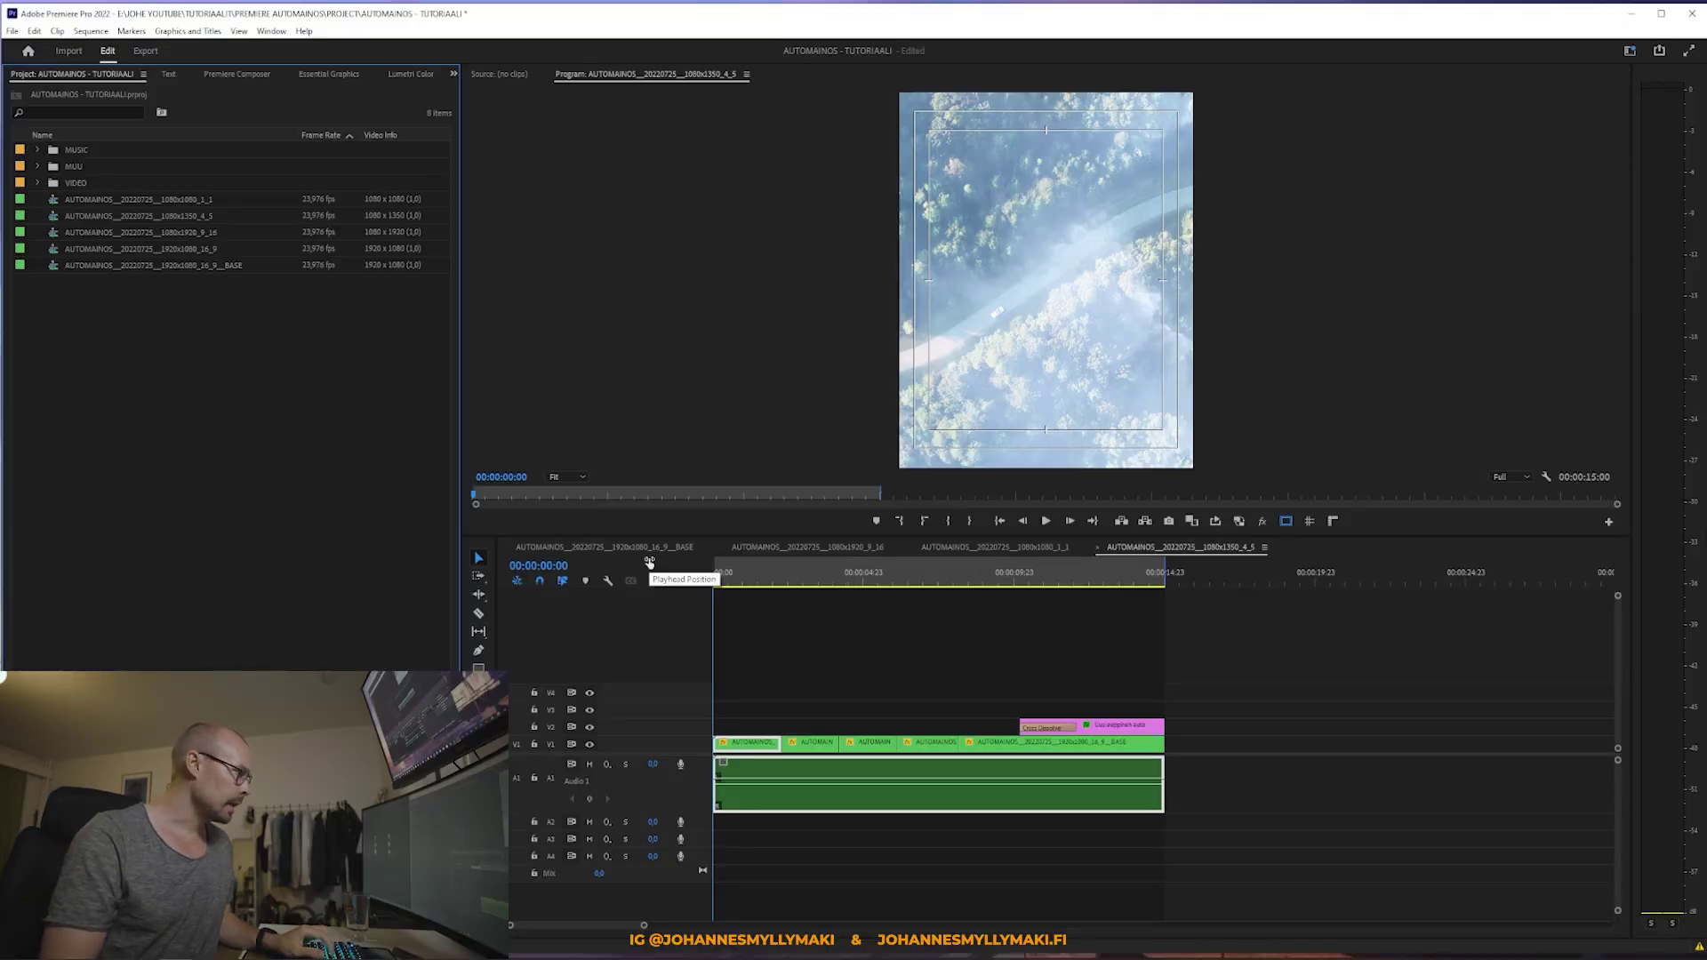
Step: In the BASE sequence, select all clips and toggle selection of the later audio section
left_click(655, 549)
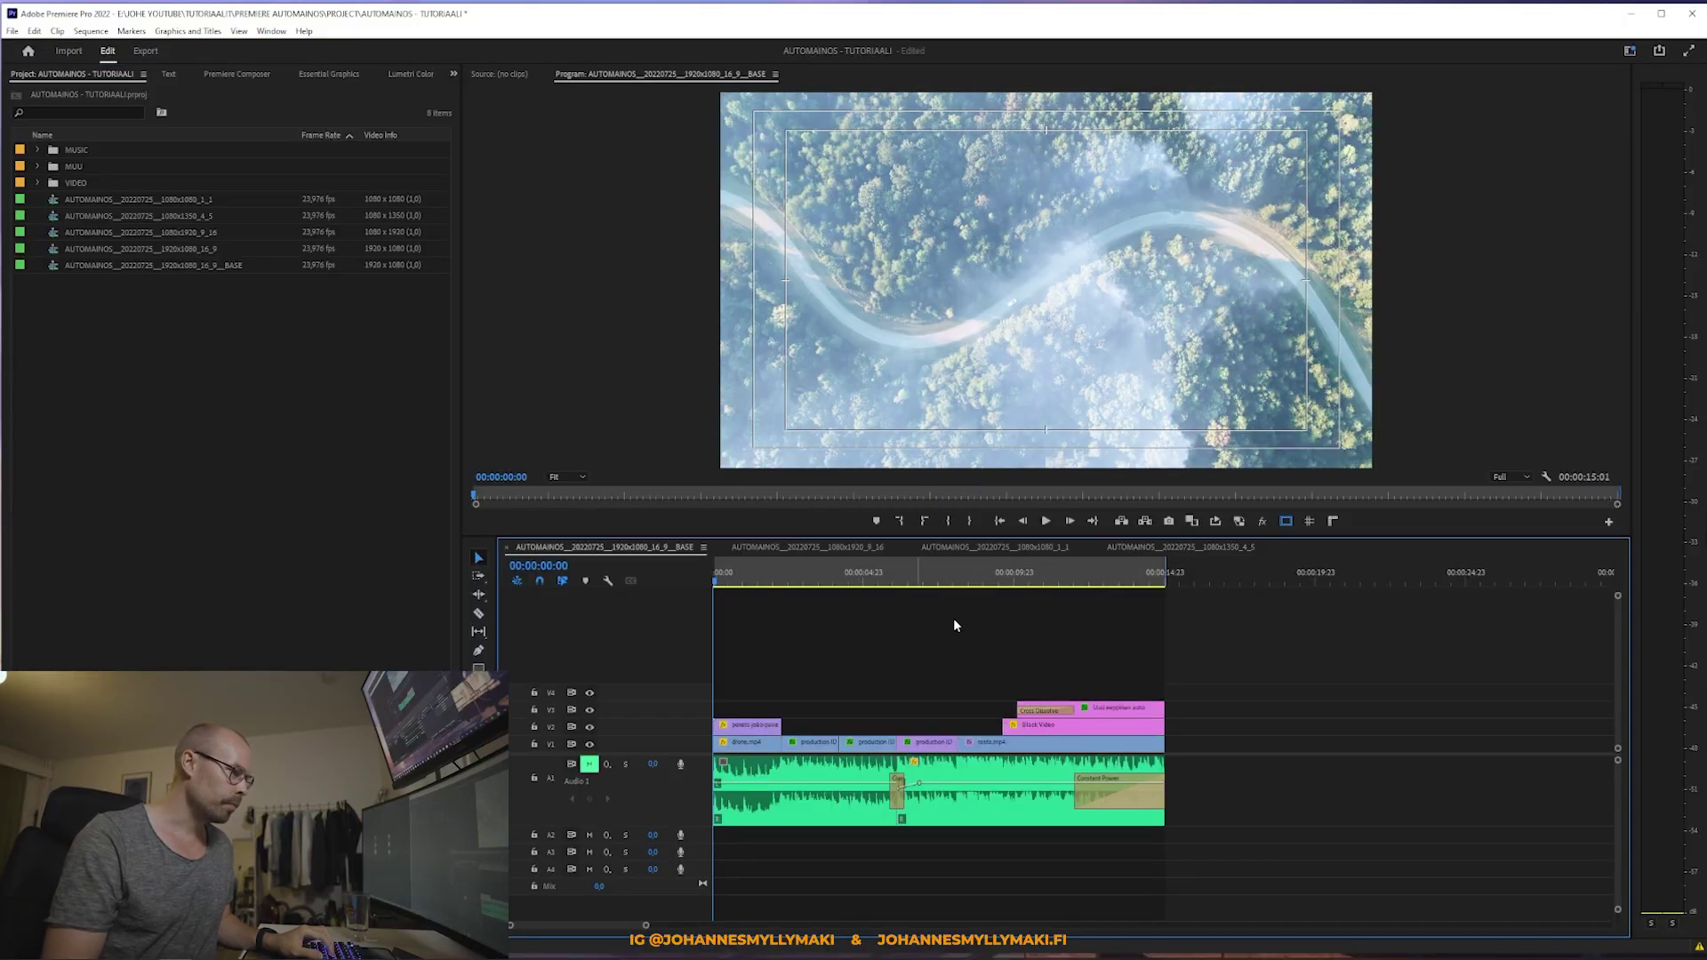
left_click_drag(1254, 661, 713, 835)
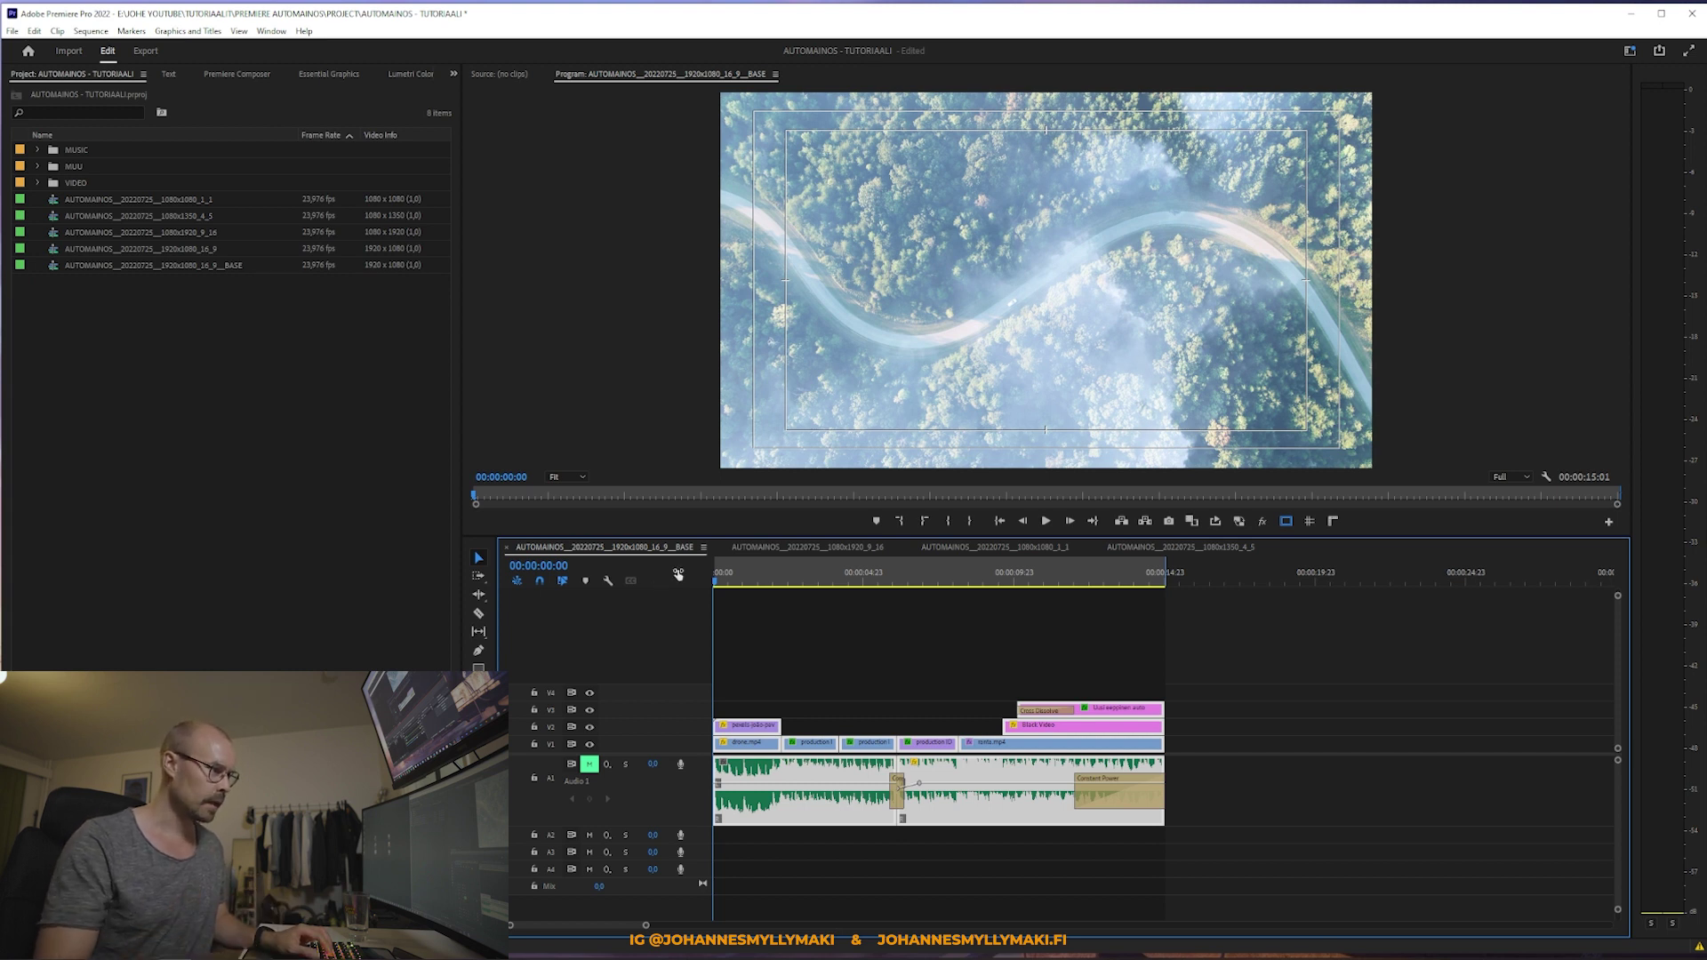
key("ctrl+a")
left_click_drag(1336, 656, 936, 870)
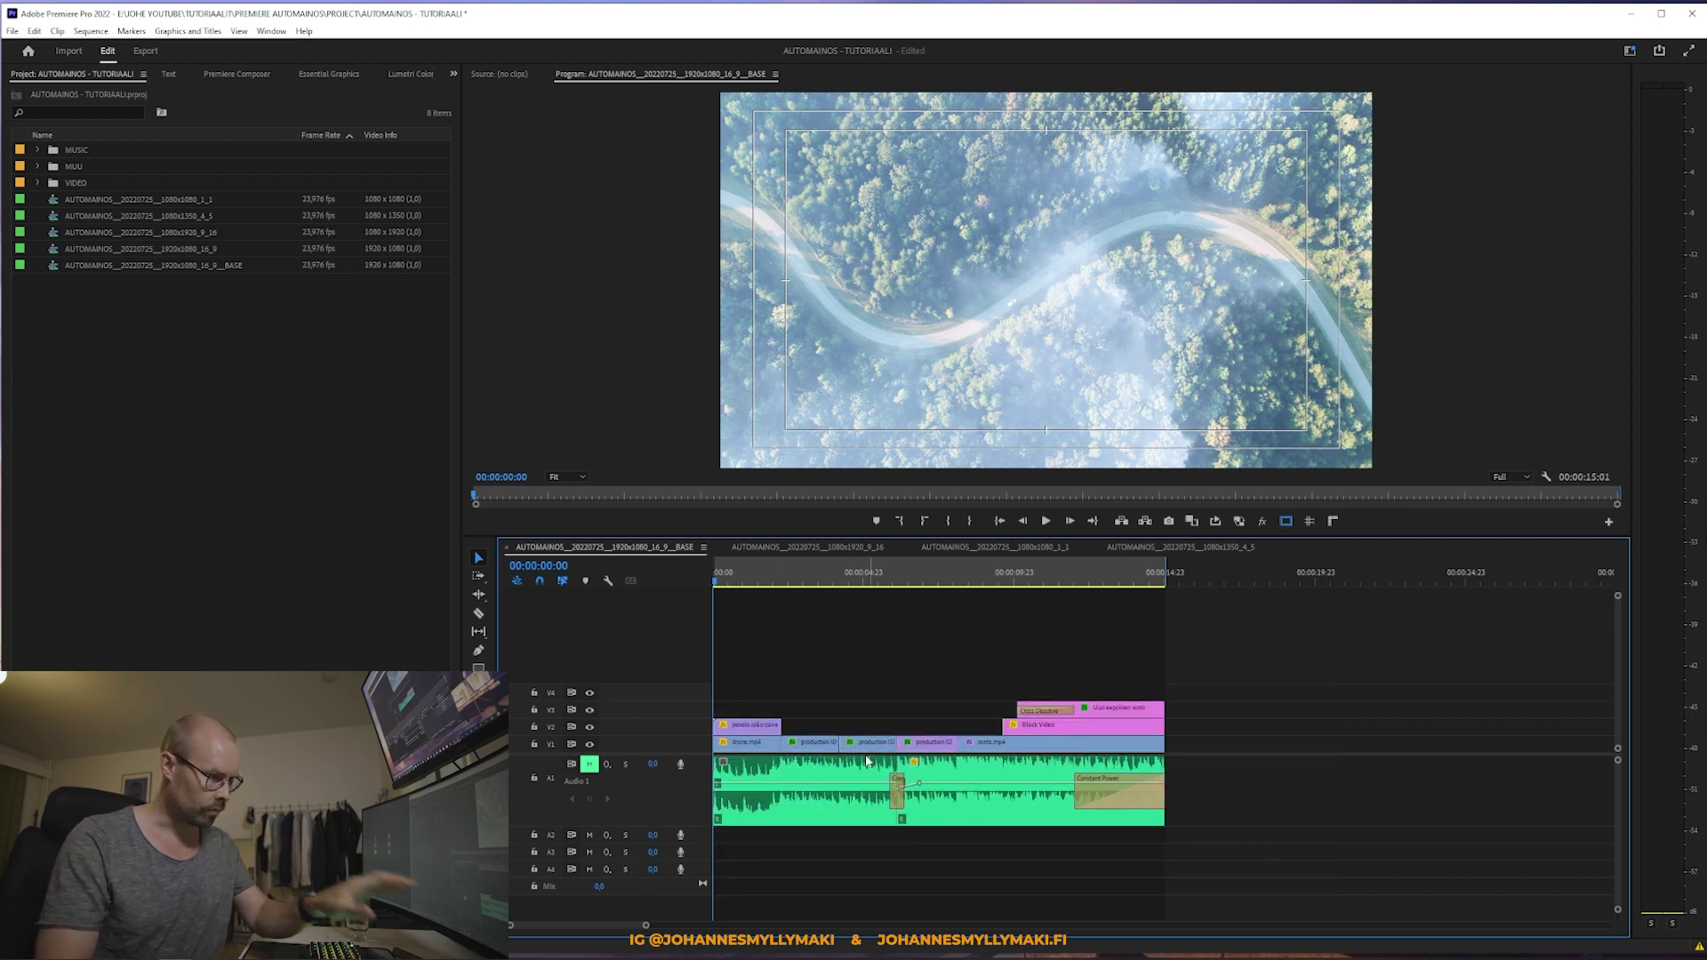
left_click(975, 805, "shift")
left_click(975, 804, "shift")
left_click(973, 809, "shift")
left_click(969, 814, "shift")
left_click(966, 820, "shift")
Step: Select and deselect the video and V1–V3 clips, then pick the 1920x1080_16_9 sequence
left_click_drag(728, 656, 1064, 745)
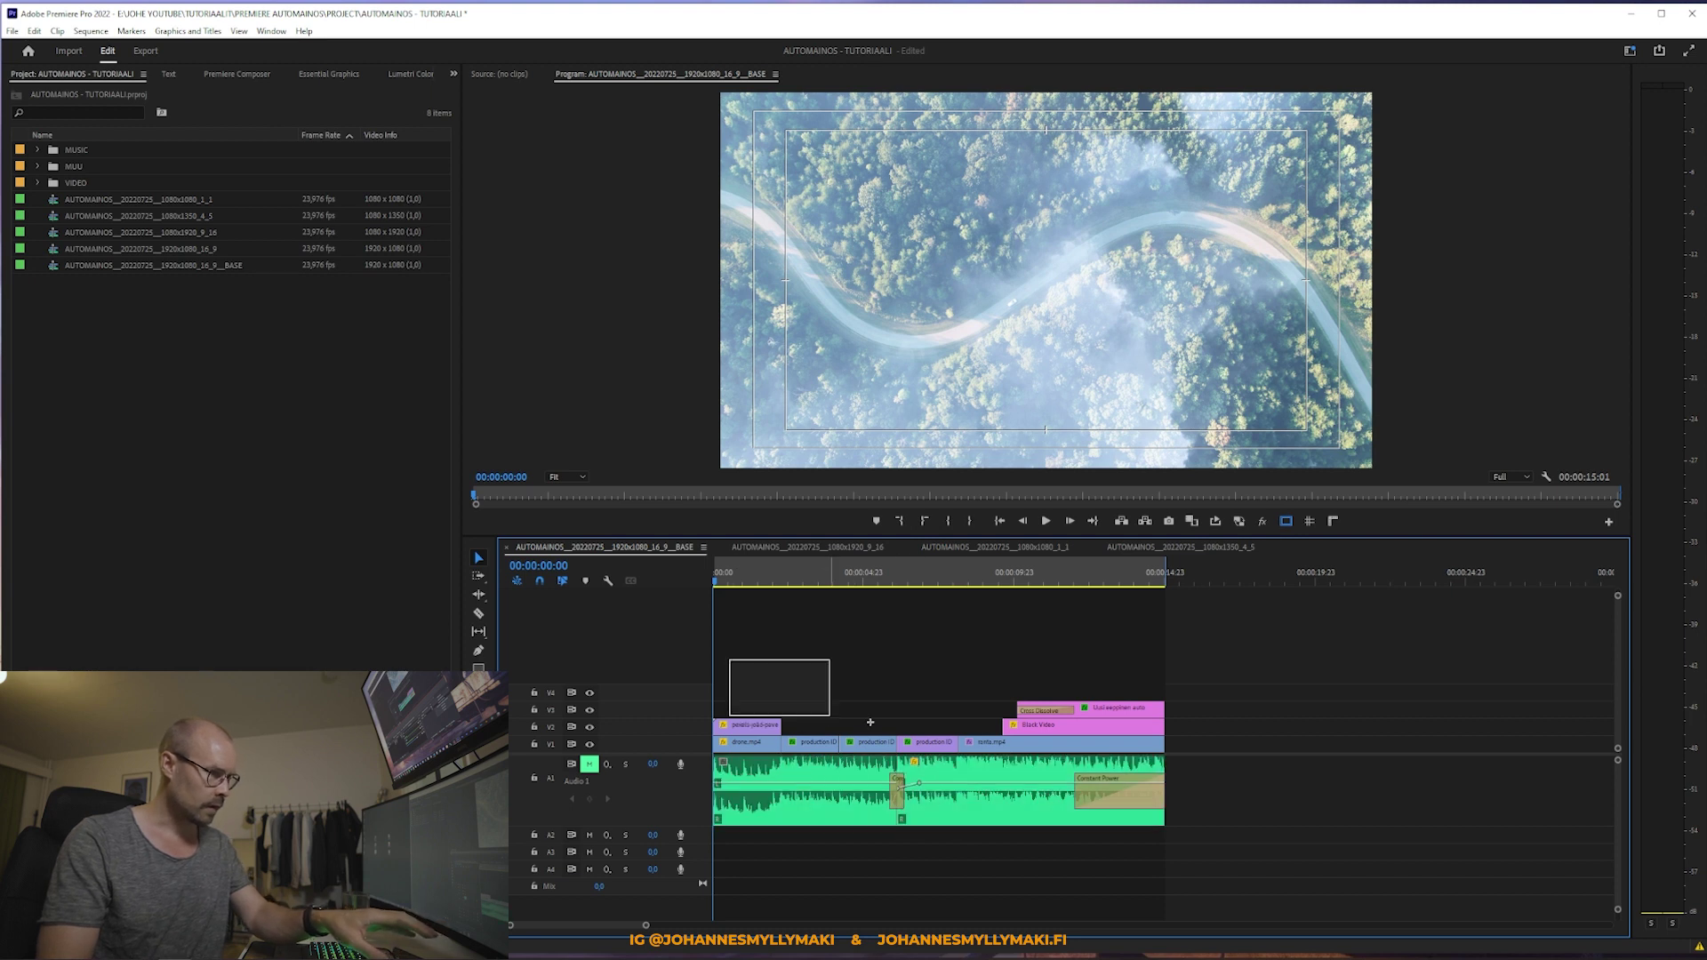
left_click(909, 661)
left_click_drag(748, 683, 960, 687)
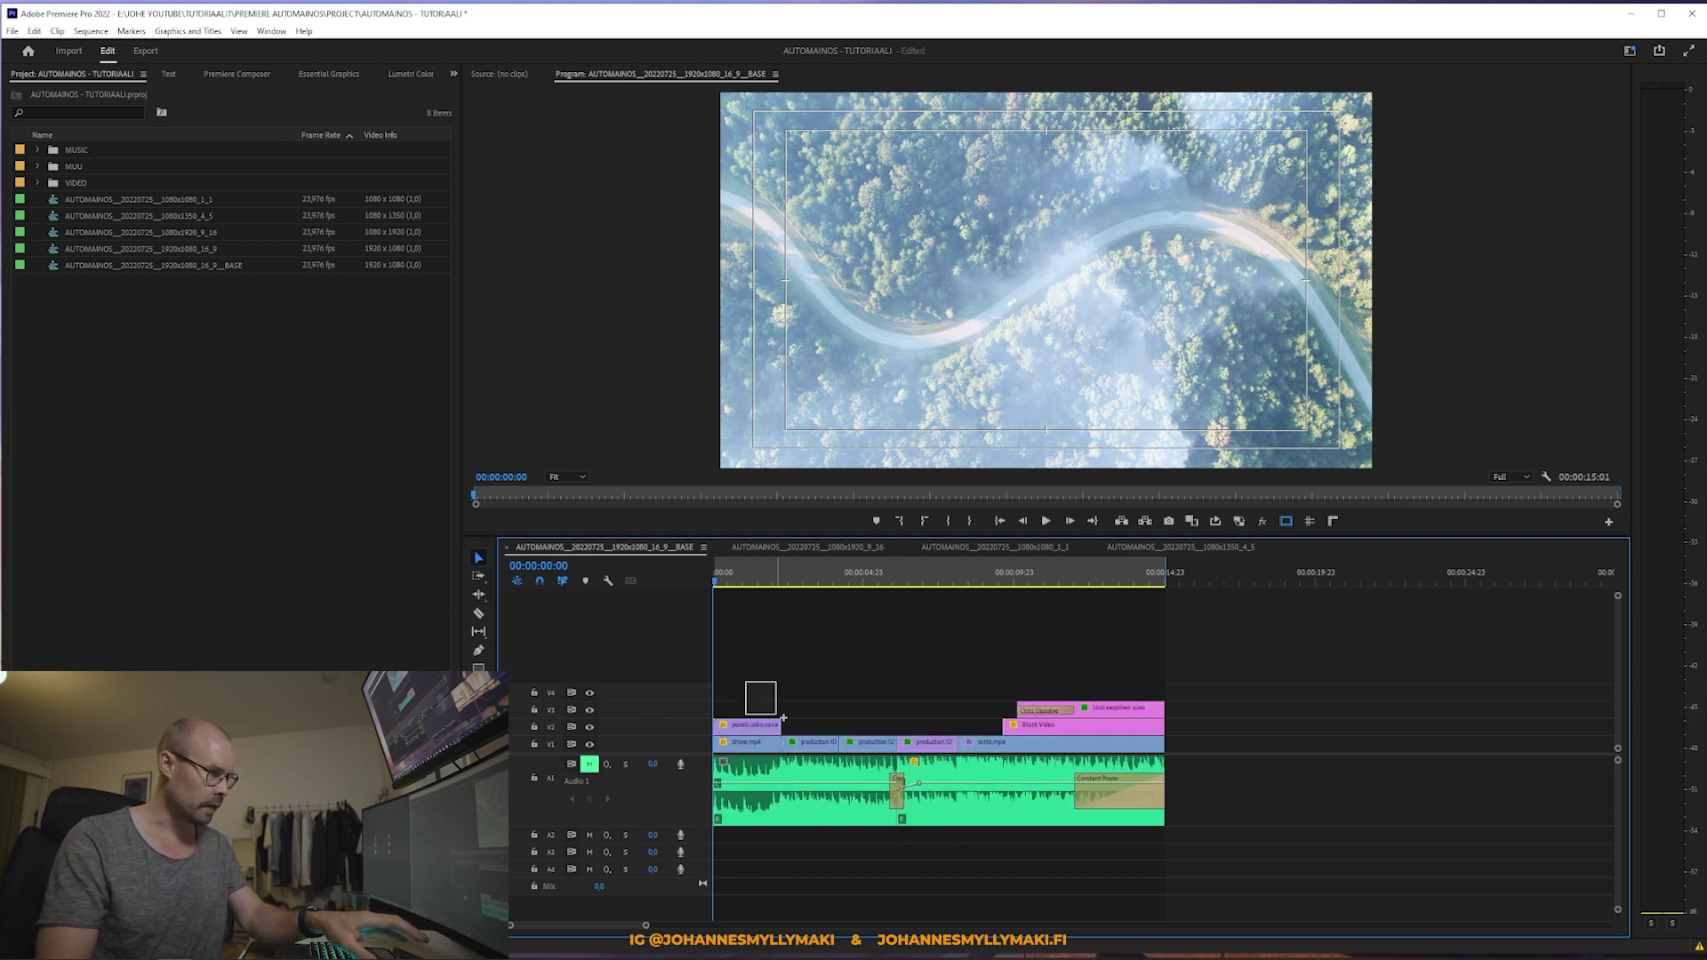
left_click(958, 688)
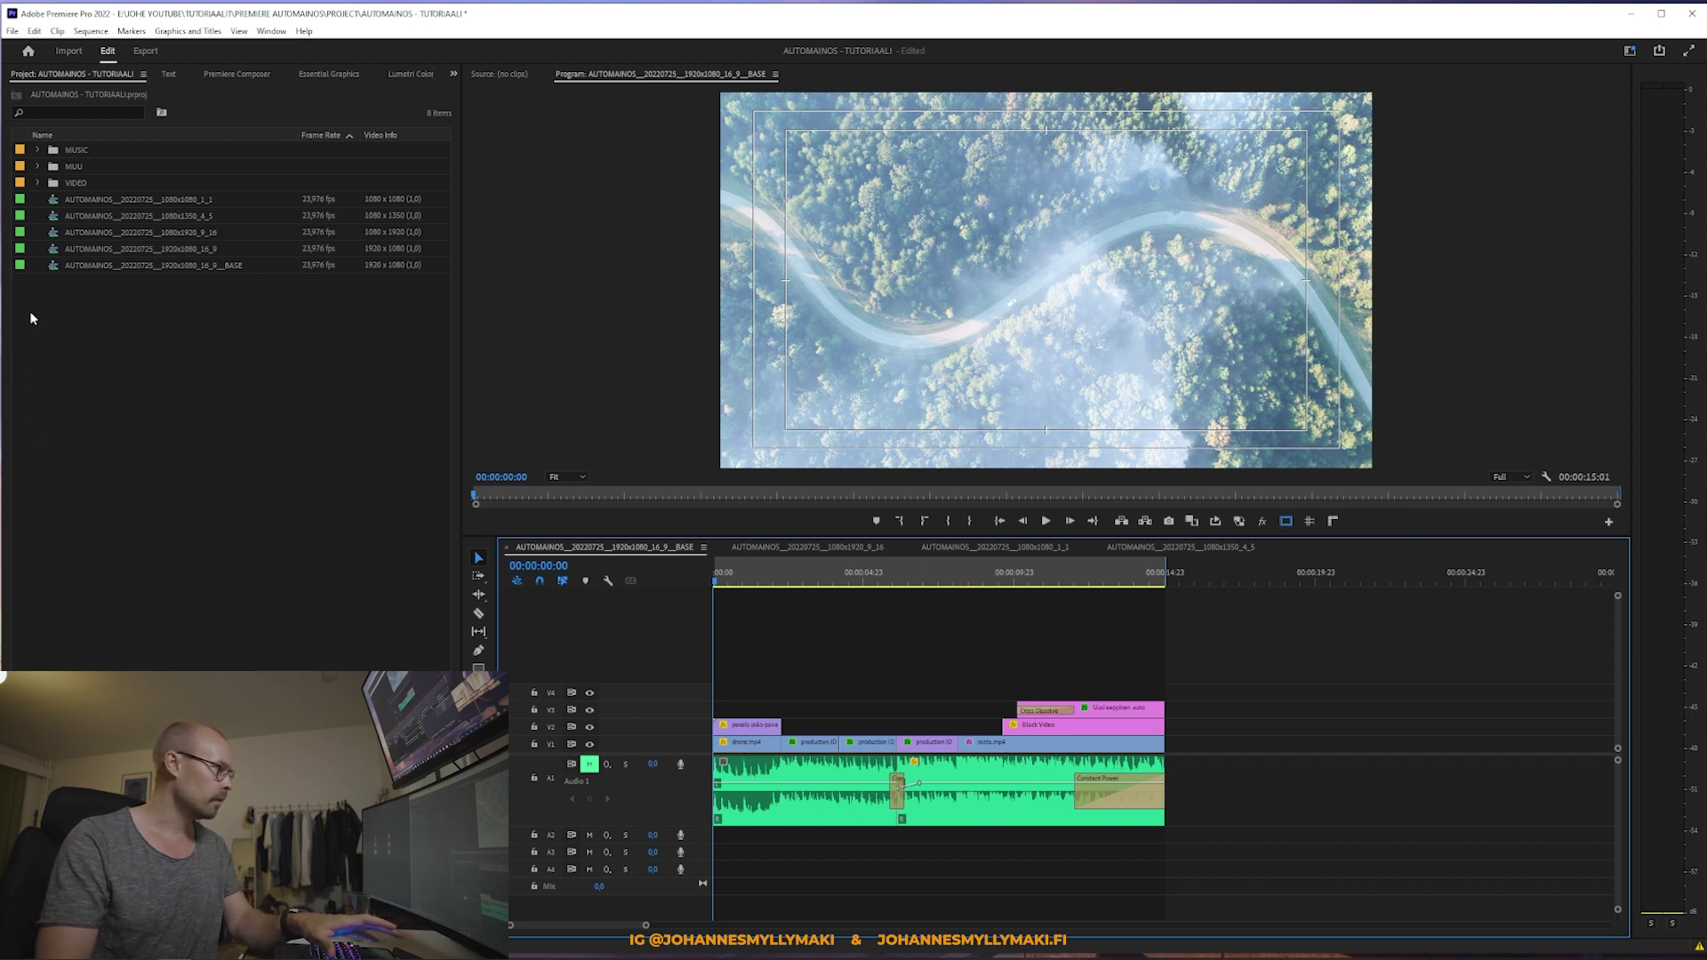
left_click(134, 248)
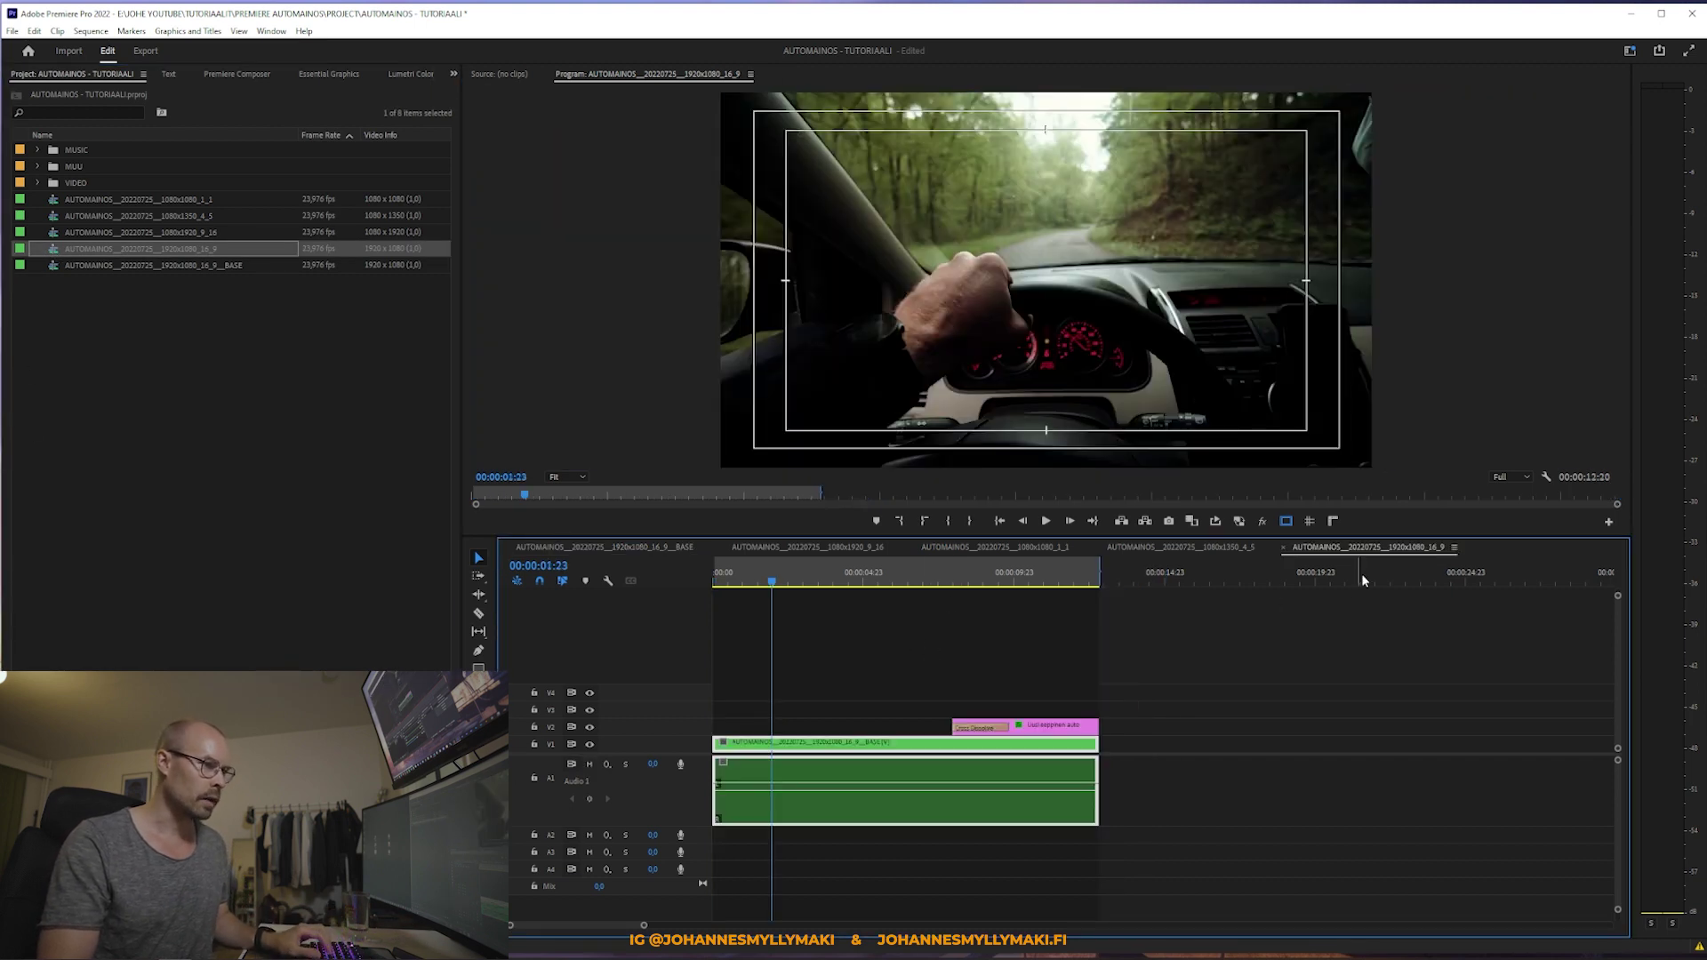
Step: Move the 16_9 tab second and inspect the 9_16 sequence's clips at the 00:00:13:15 title
left_click_drag(1369, 547, 854, 547)
left_click(996, 546)
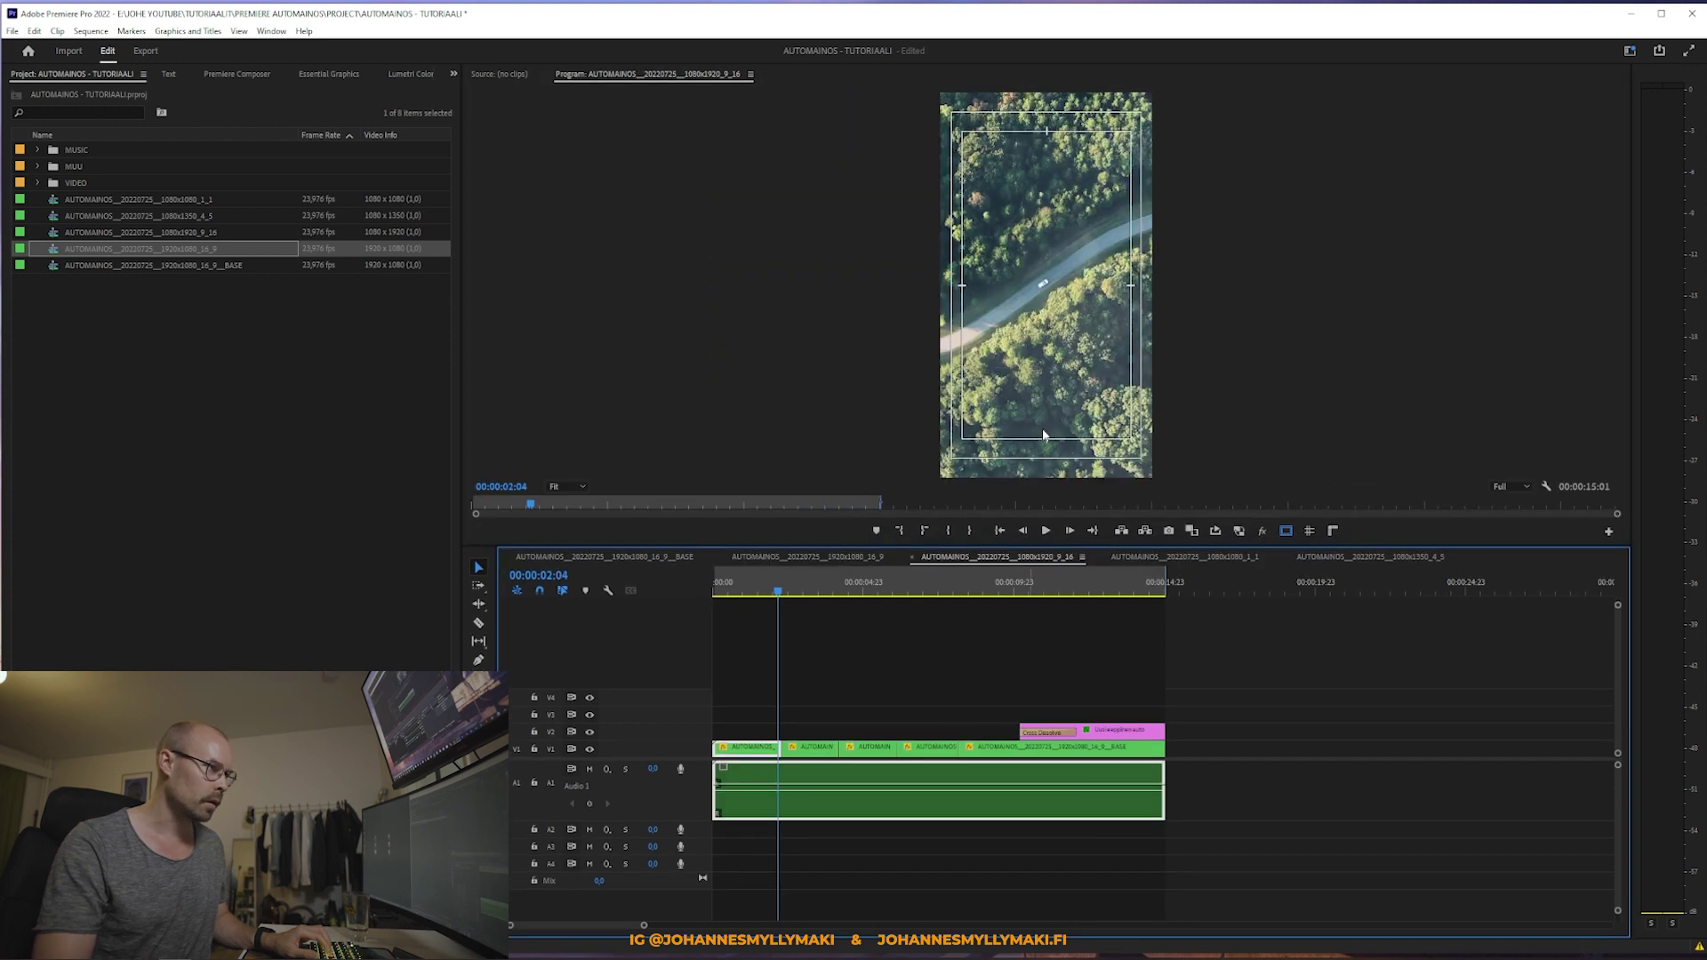
left_click(919, 680)
left_click_drag(1262, 858, 712, 740)
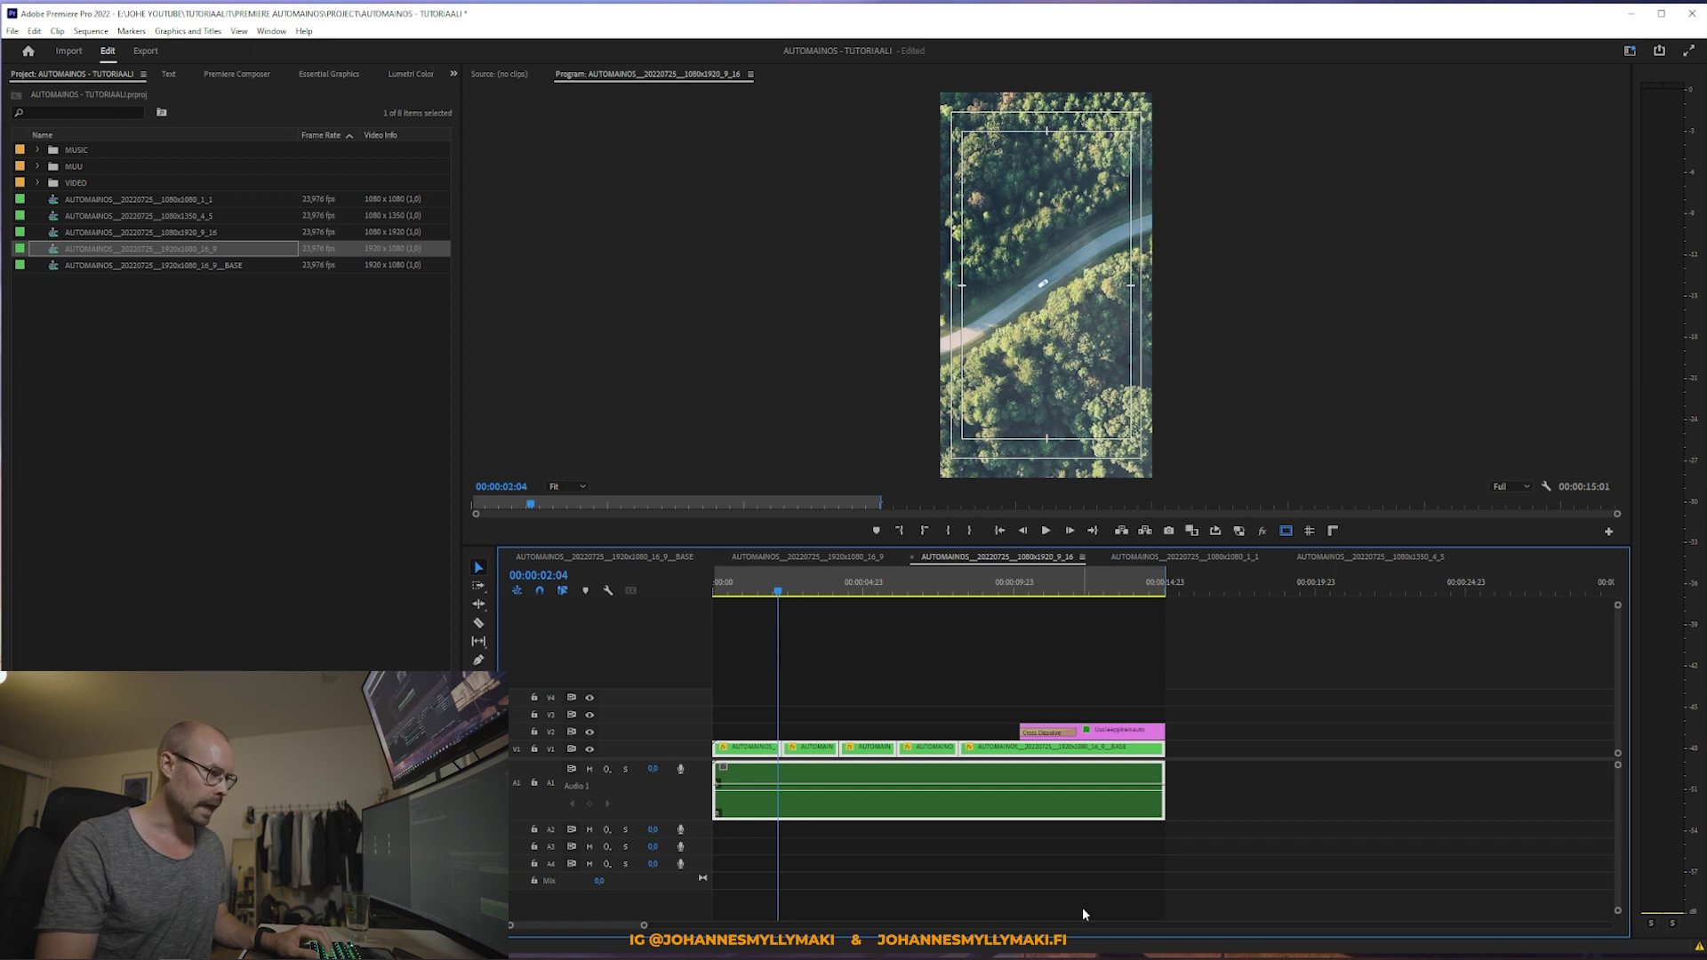
left_click(855, 684)
left_click_drag(1190, 841, 765, 799)
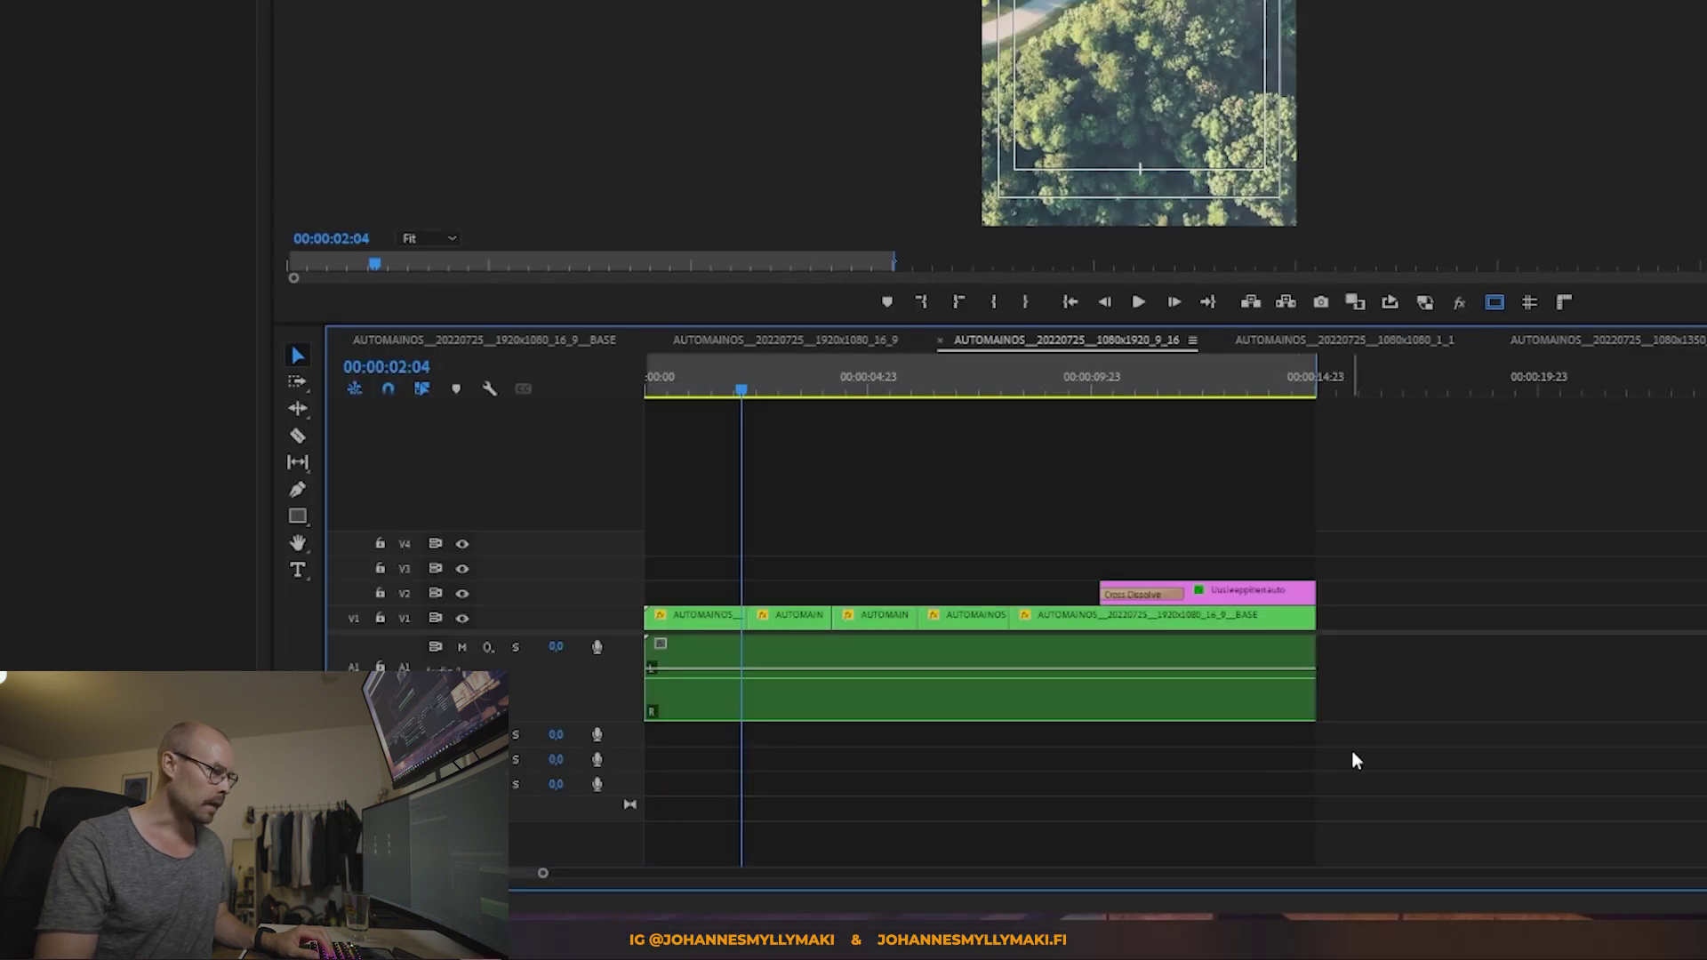
left_click_drag(723, 691, 716, 685)
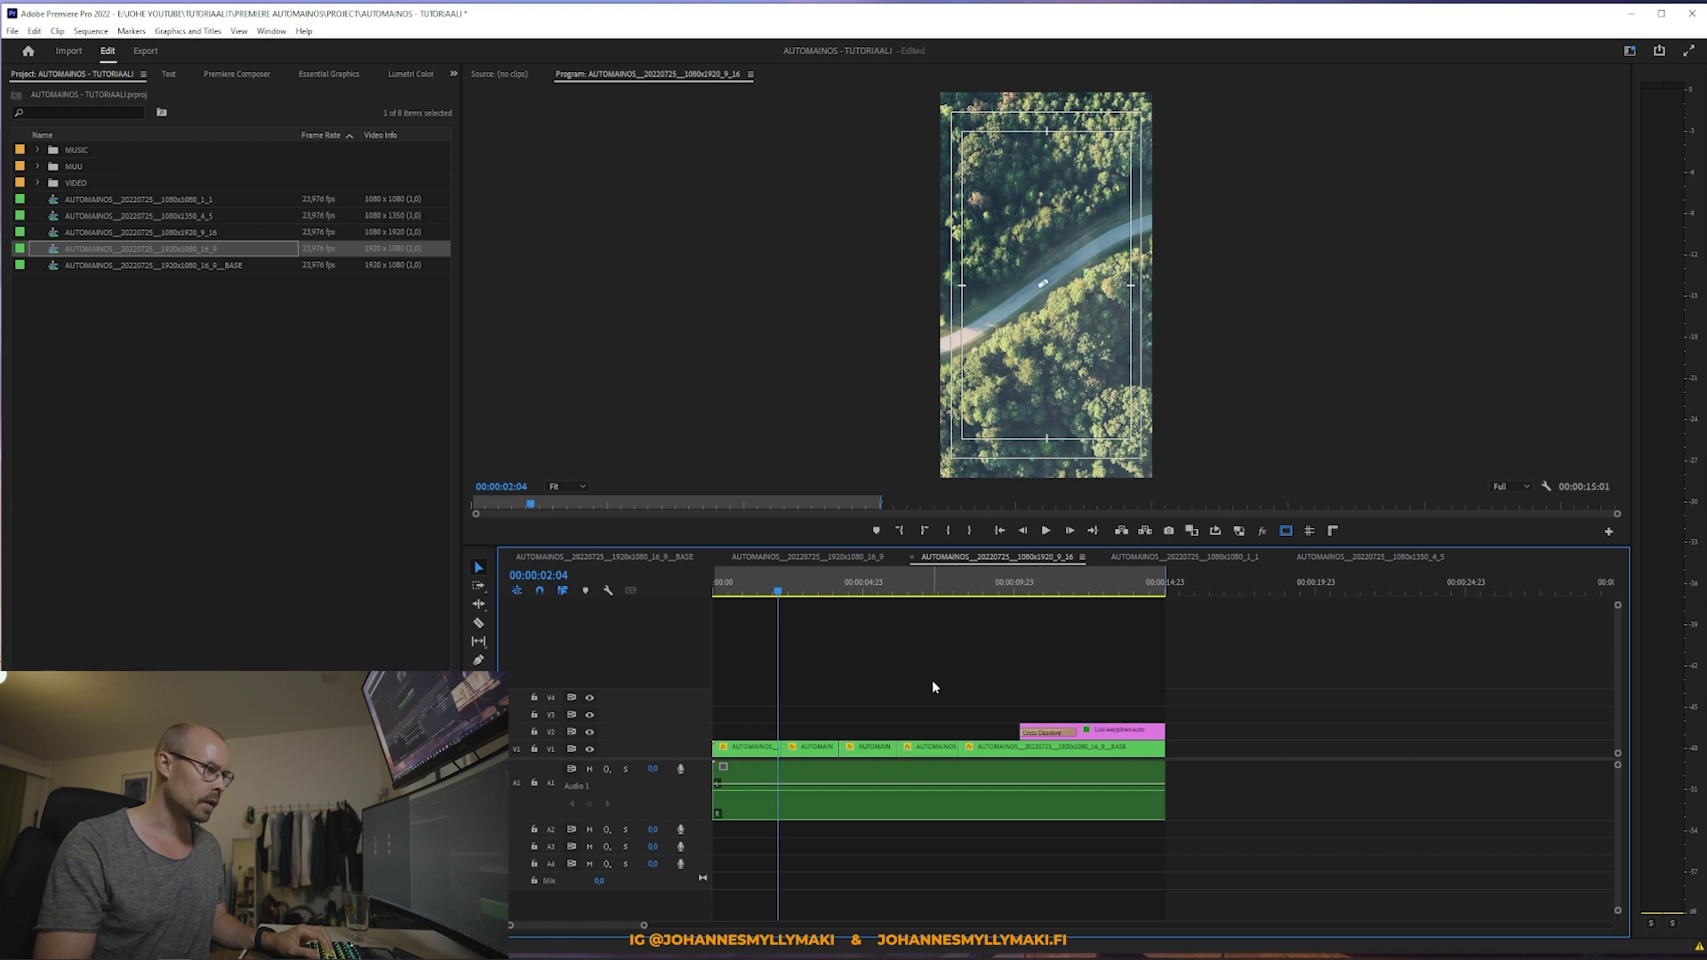
left_click(1123, 587)
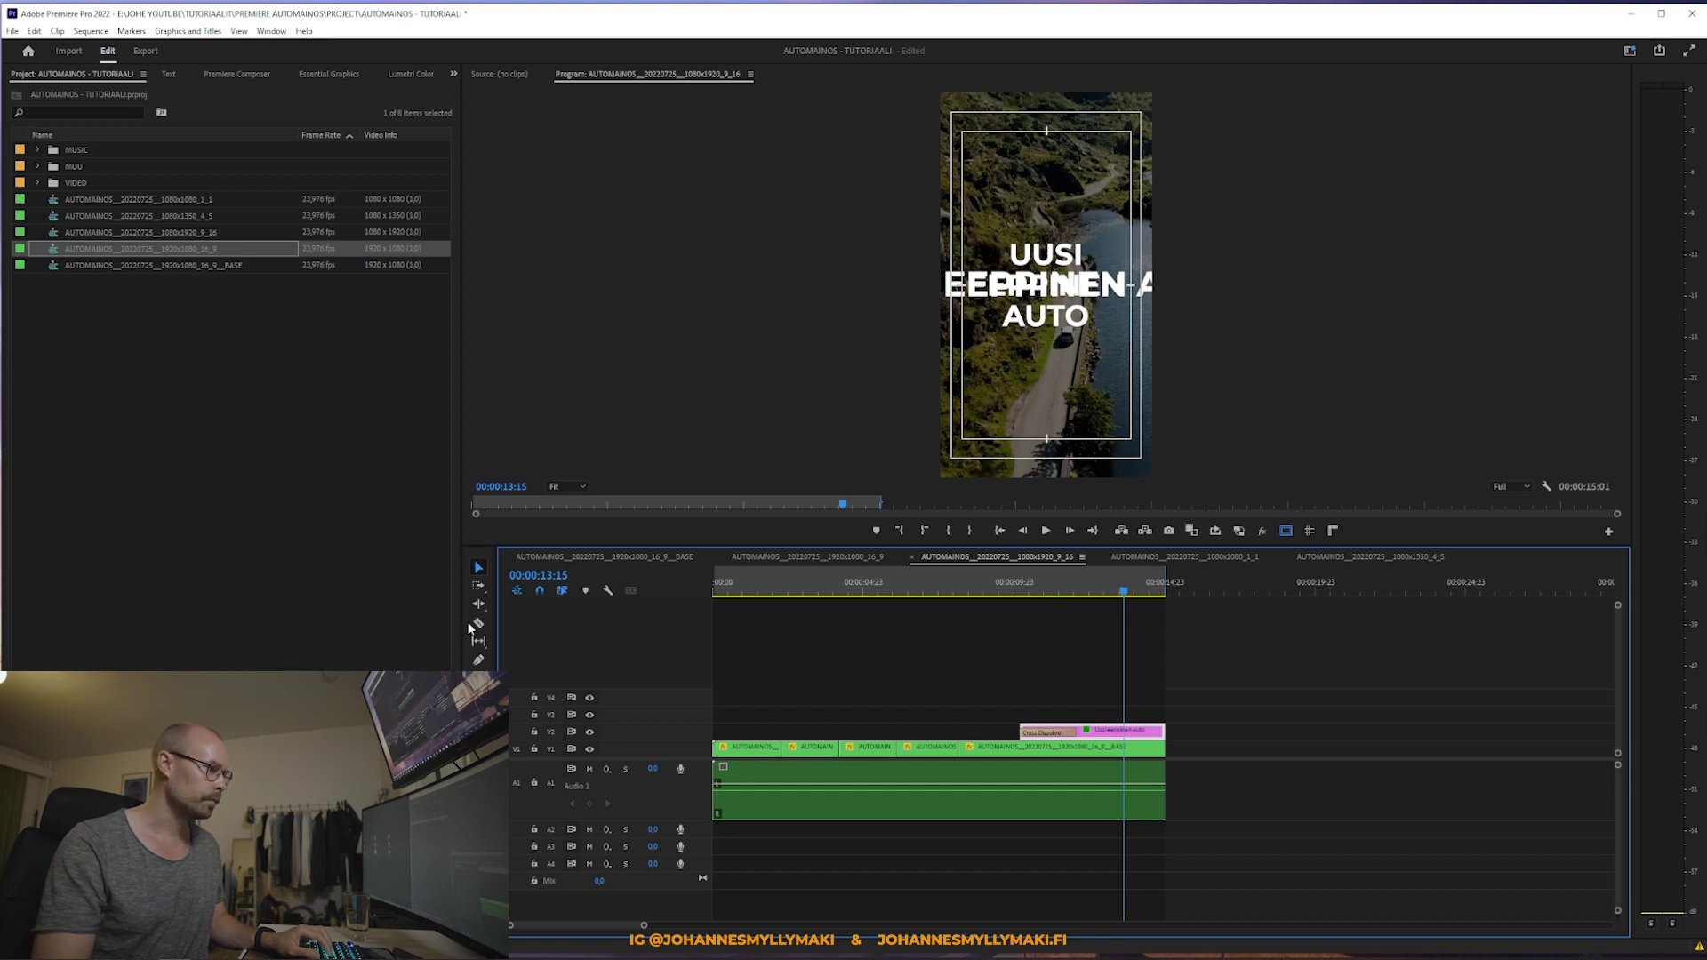
Step: Hide BASE's V3 title track at 00:00:12:20, then check the 9_16 title at 00:00:12:19
left_click(618, 560)
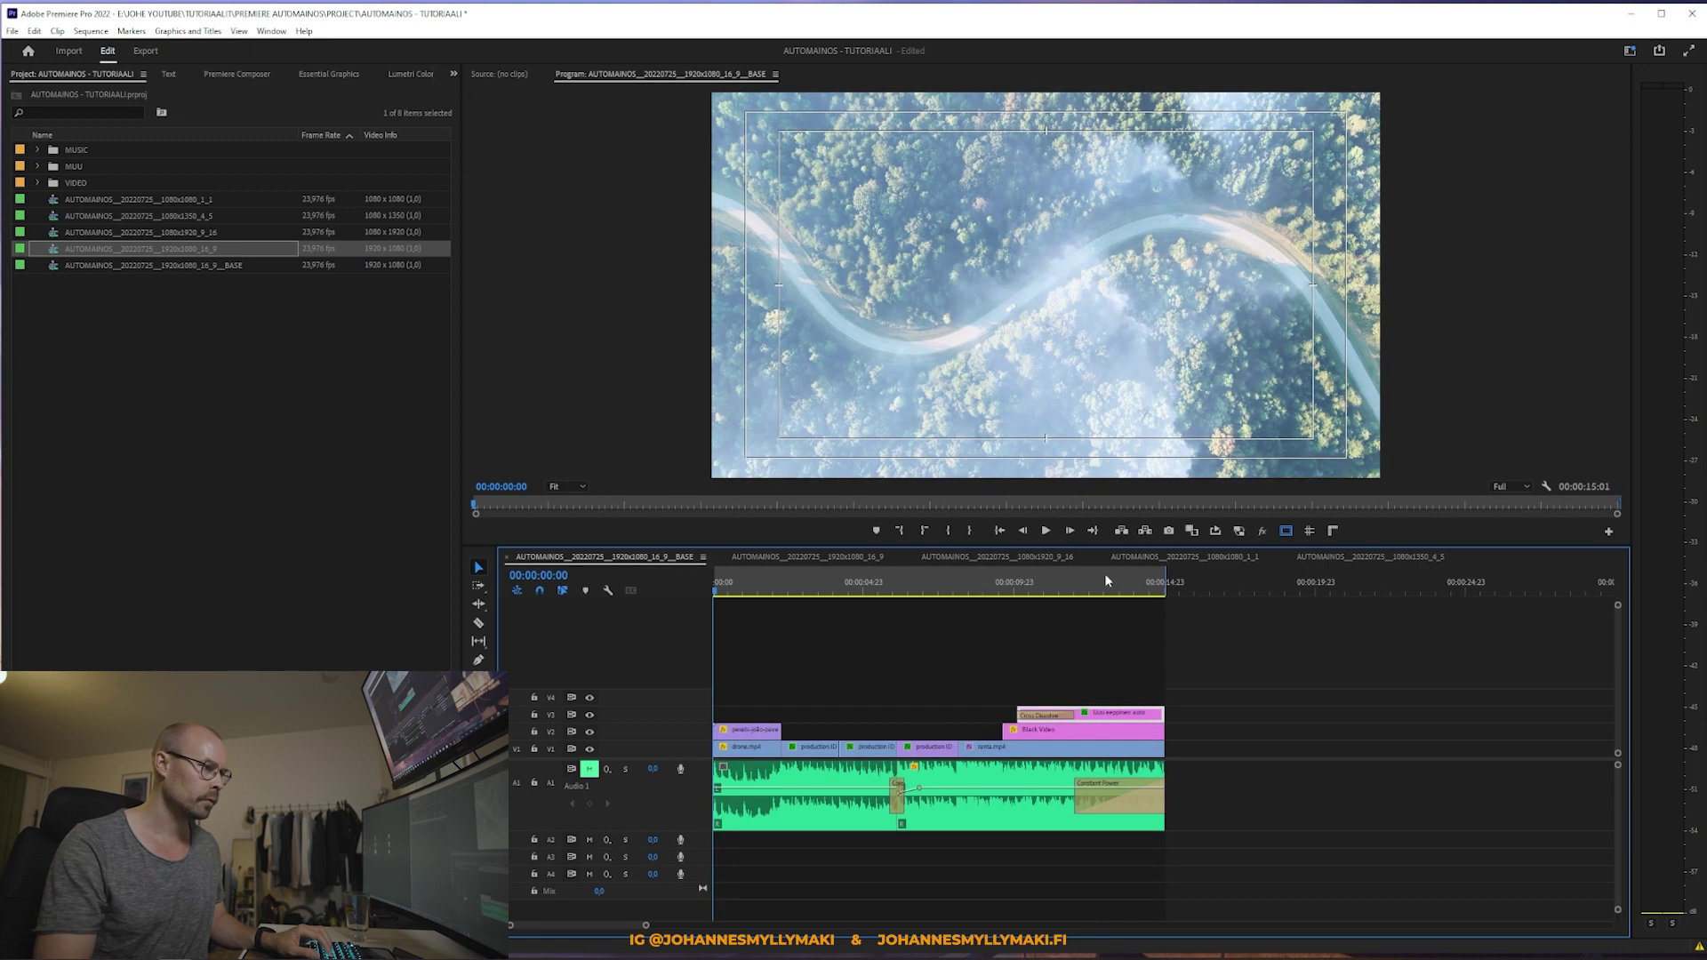
left_click(1099, 585)
left_click(589, 715)
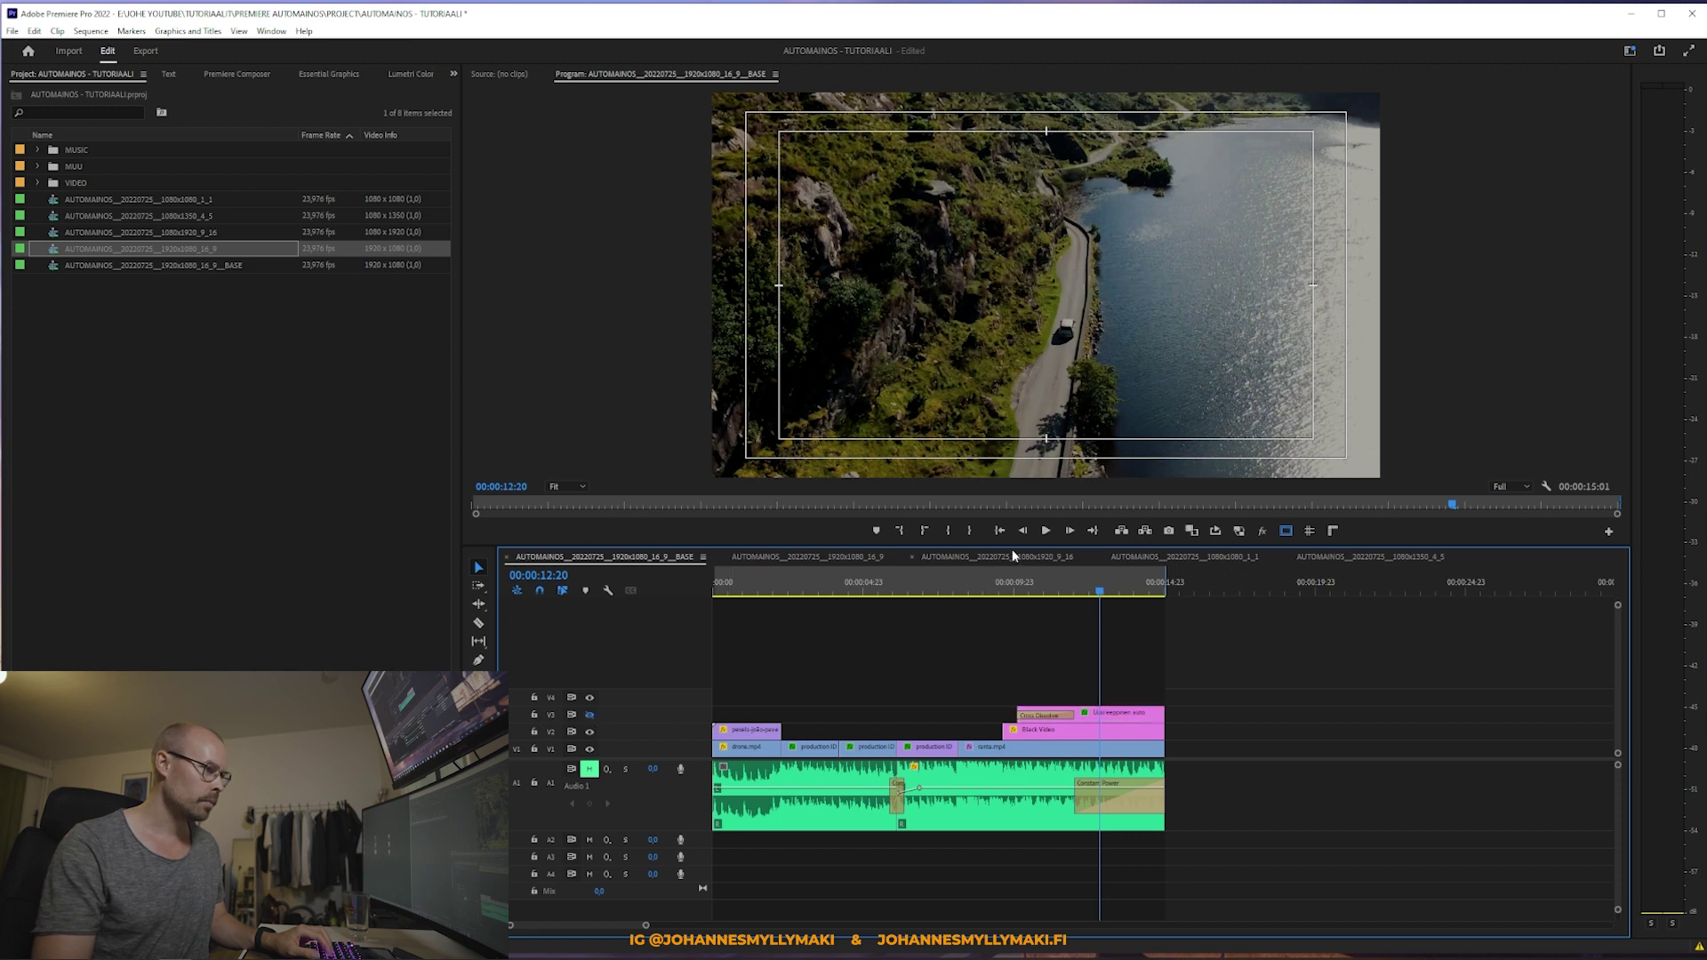
left_click(1013, 556)
left_click(1100, 590)
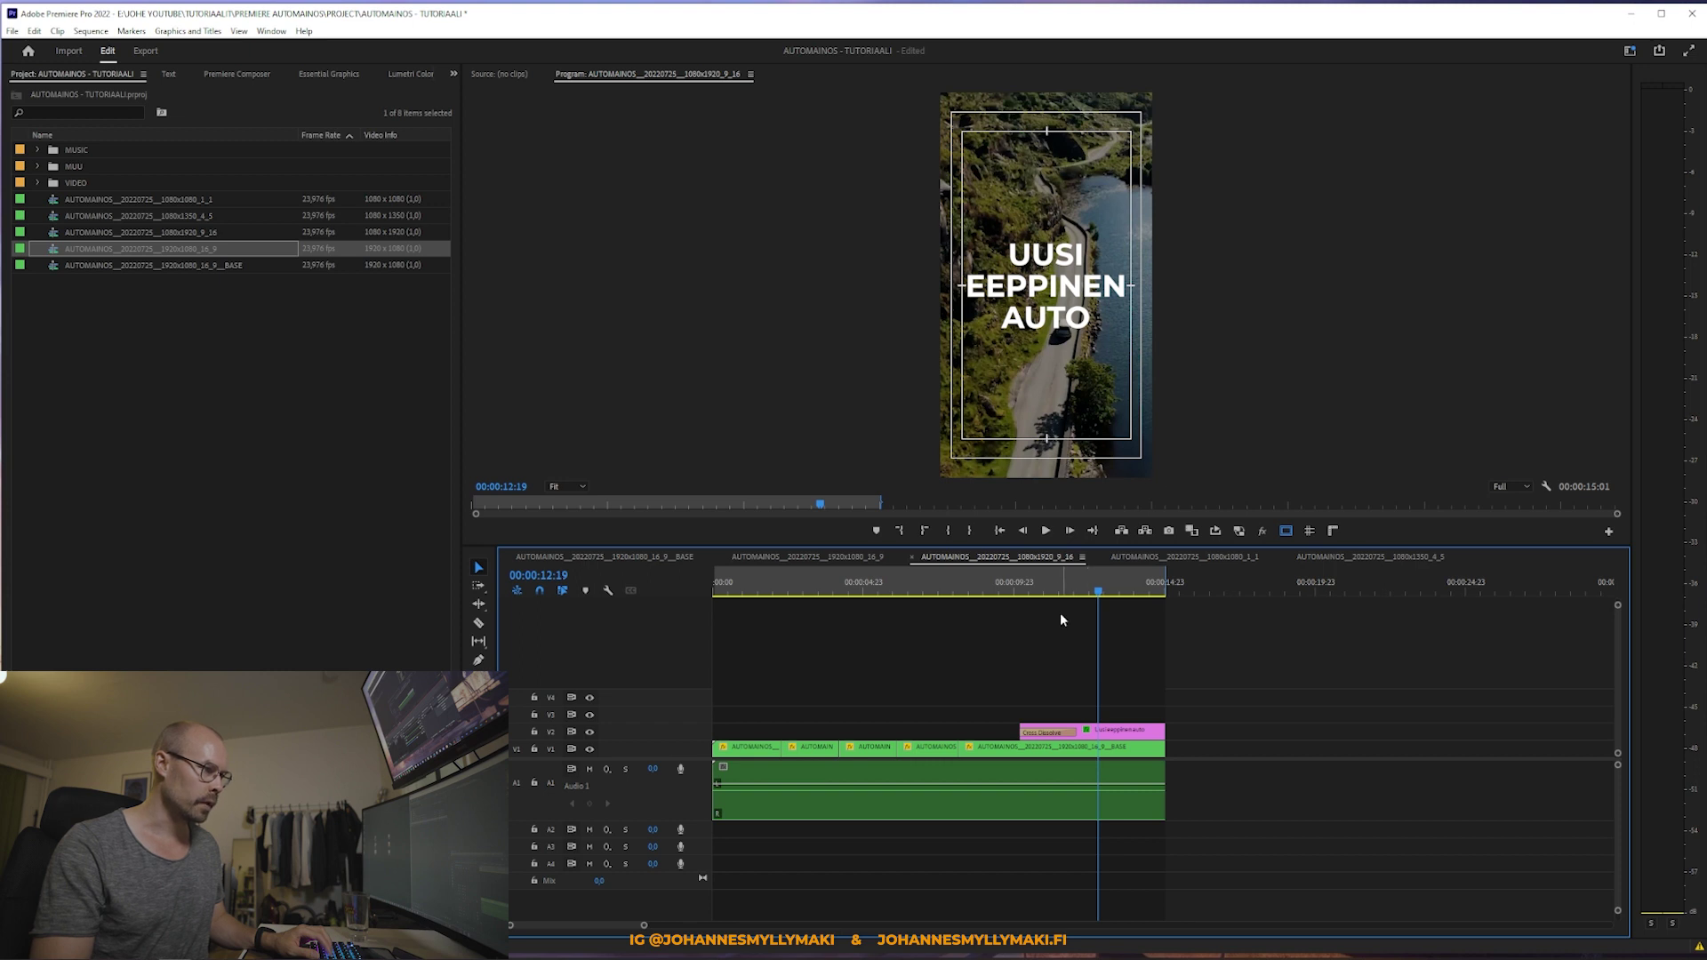
left_click_drag(933, 587, 867, 587)
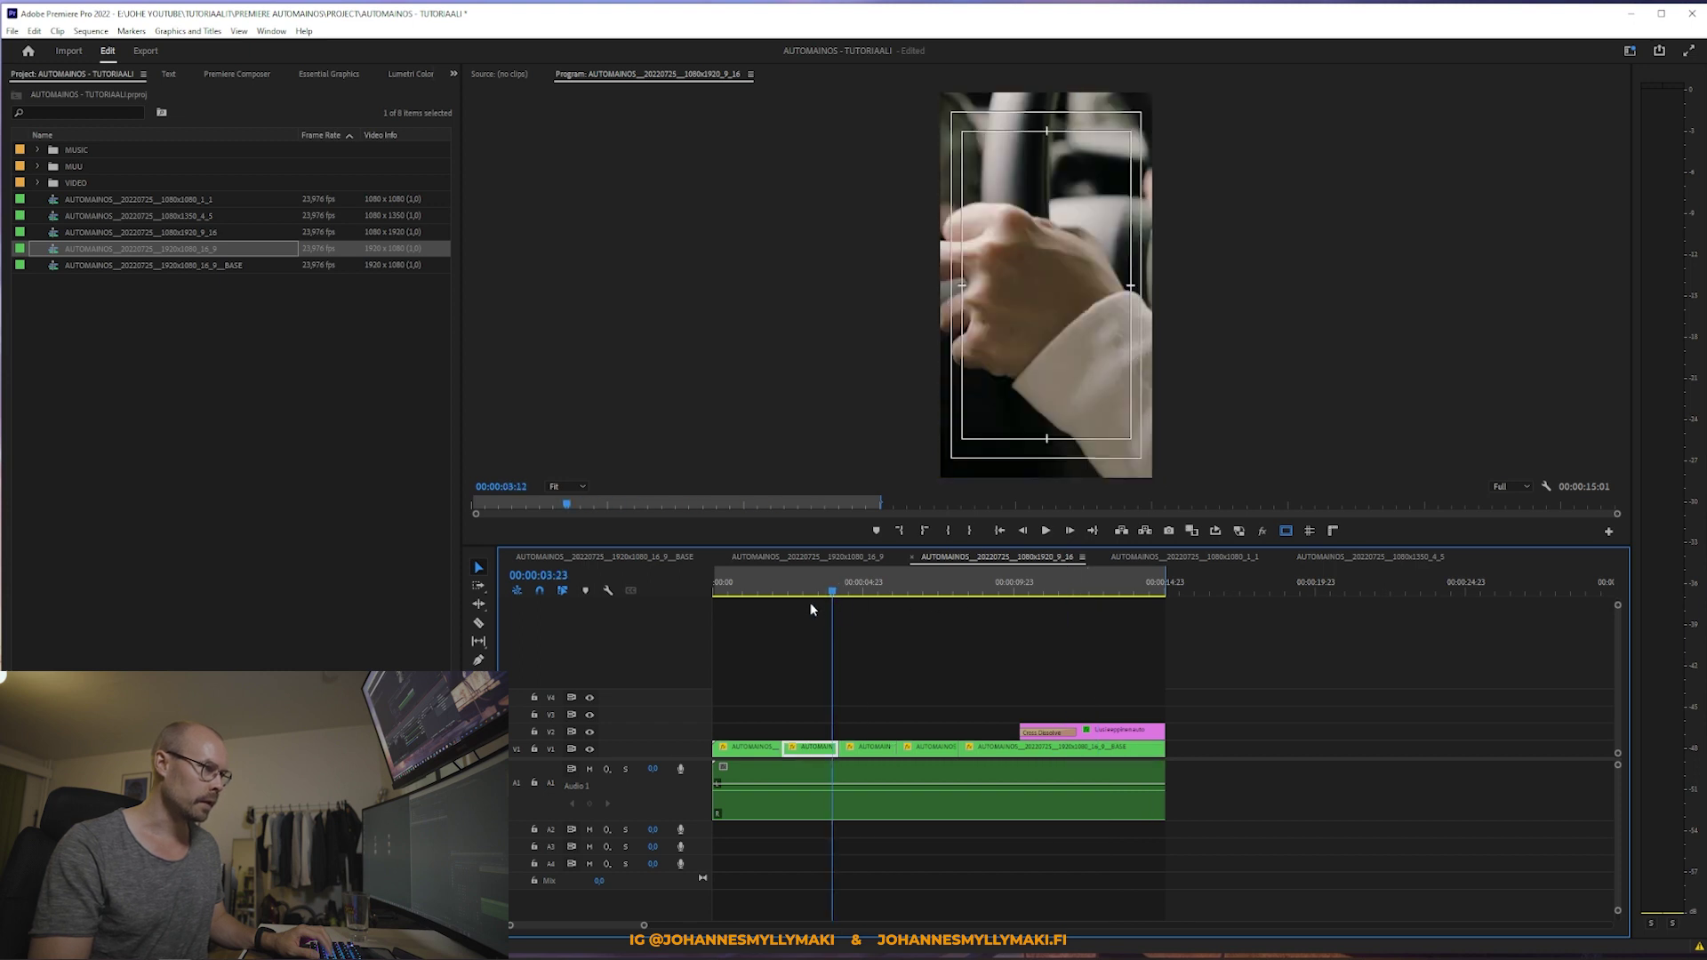
left_click(1015, 651)
Step: Check the 1080x1080_1_1 sequence, selecting the Uusi eeppinen auto title at 00:00:13:10
left_click(1221, 558)
left_click(989, 661)
left_click(985, 590)
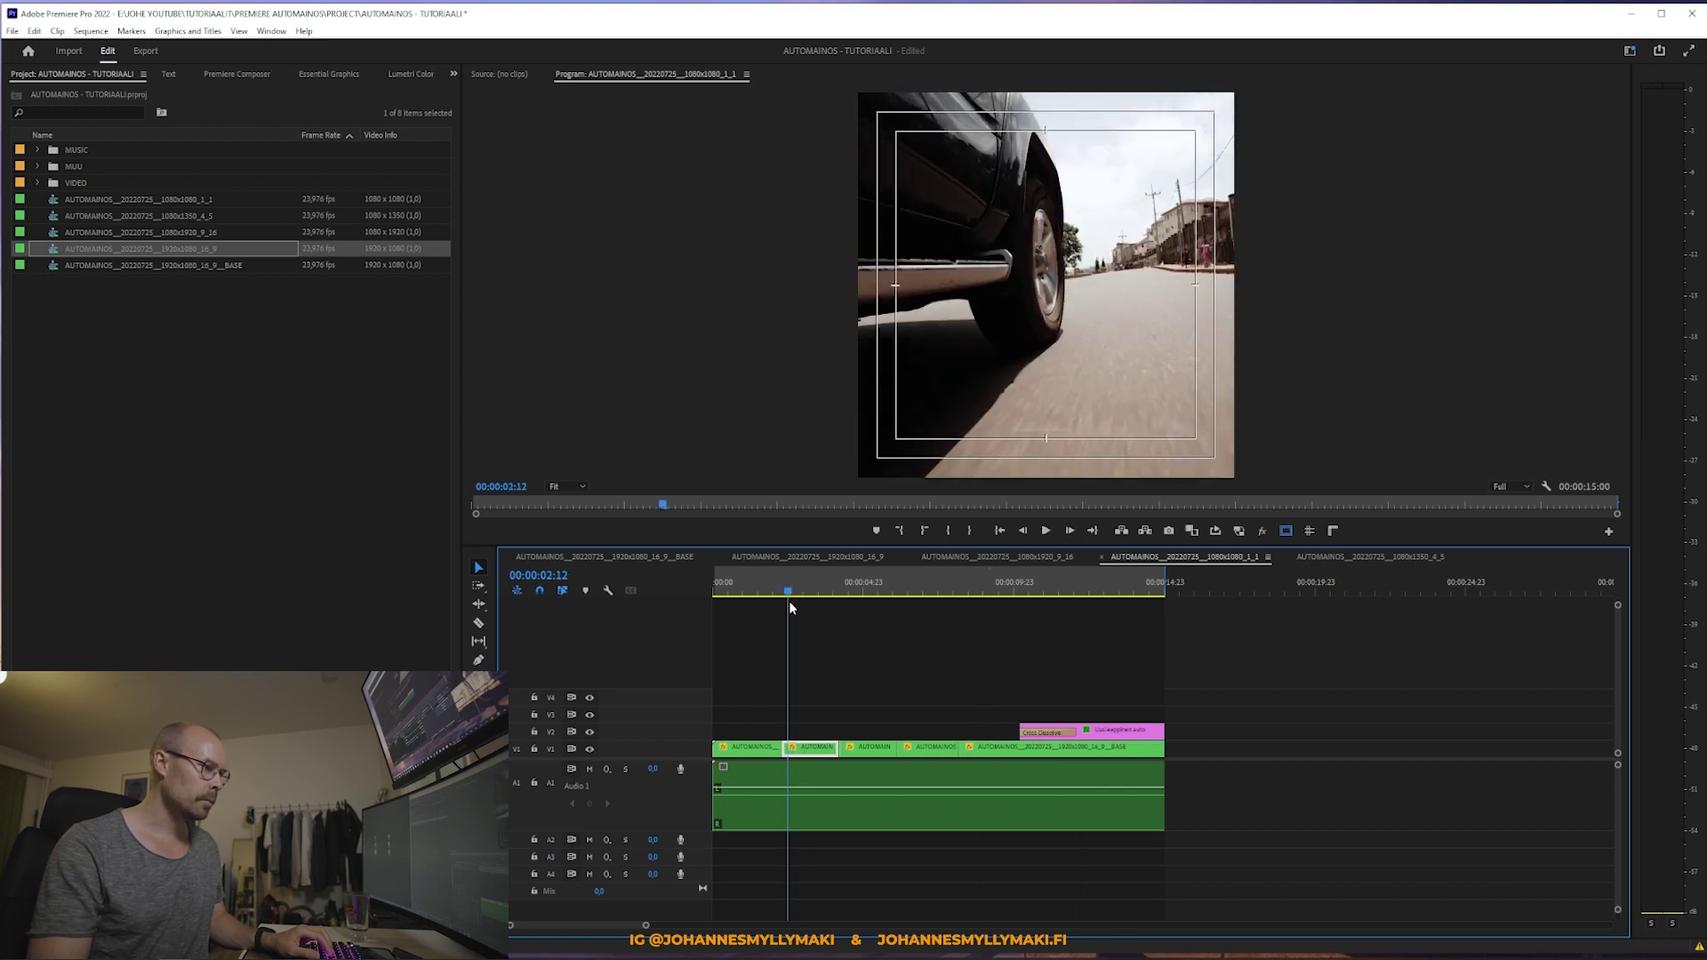
left_click_drag(915, 593, 794, 613)
left_click_drag(1221, 870, 721, 762)
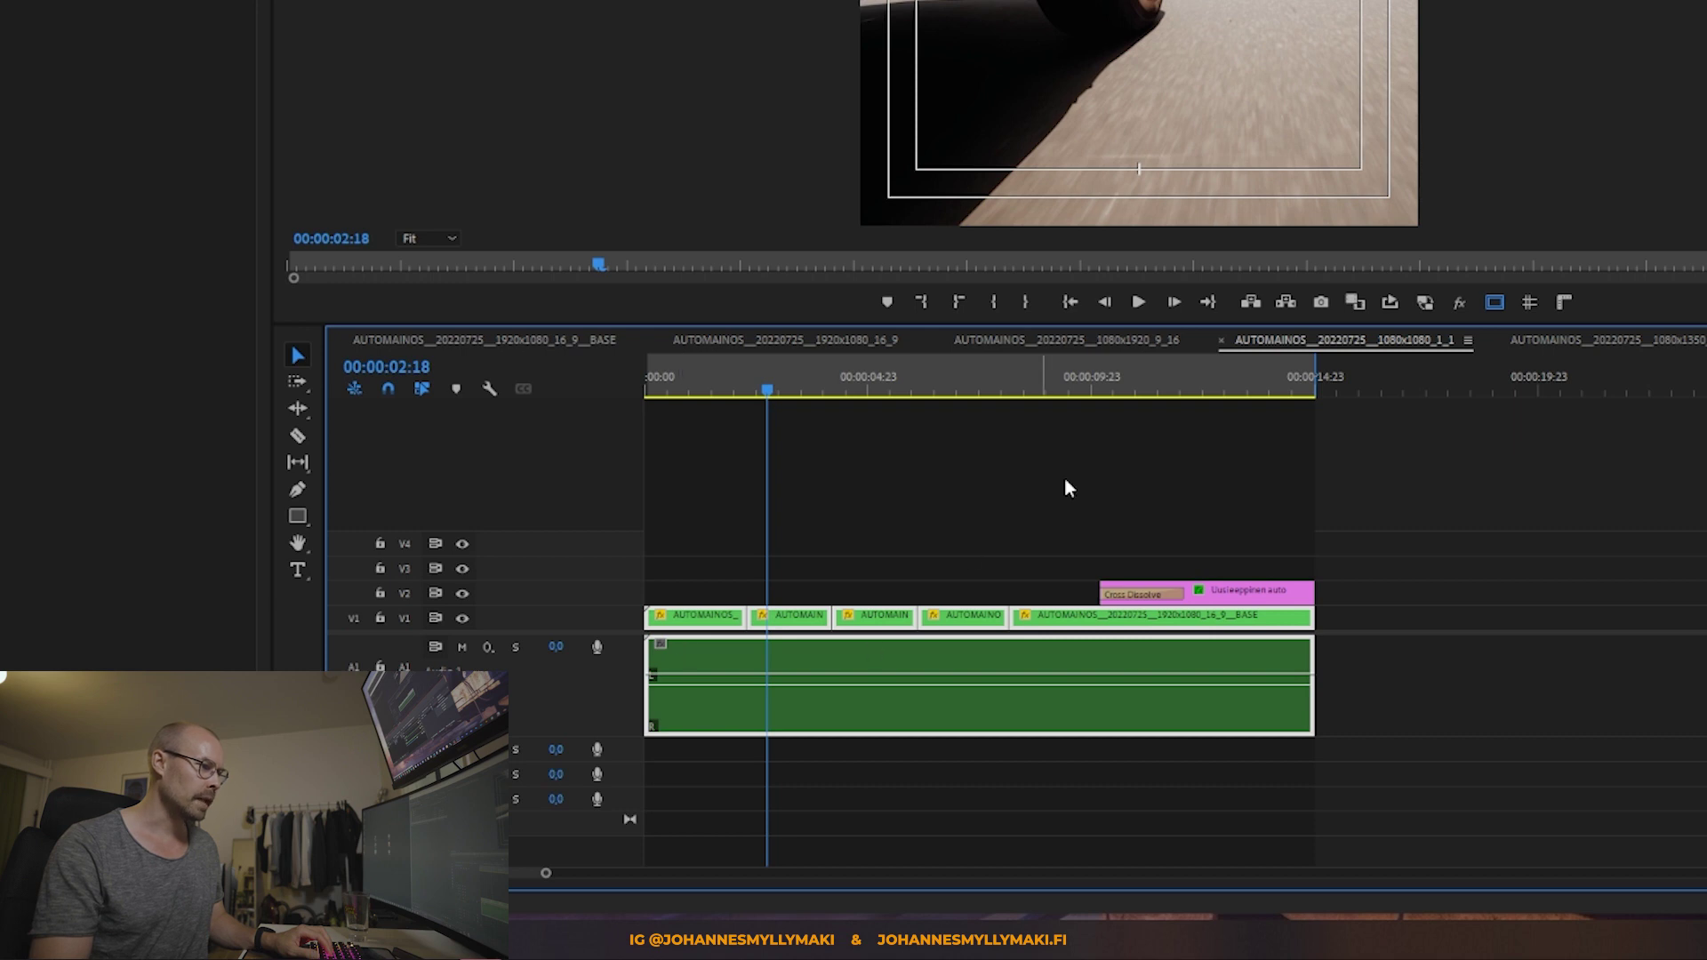
left_click(1064, 476)
left_click(1244, 382)
left_click(1256, 594)
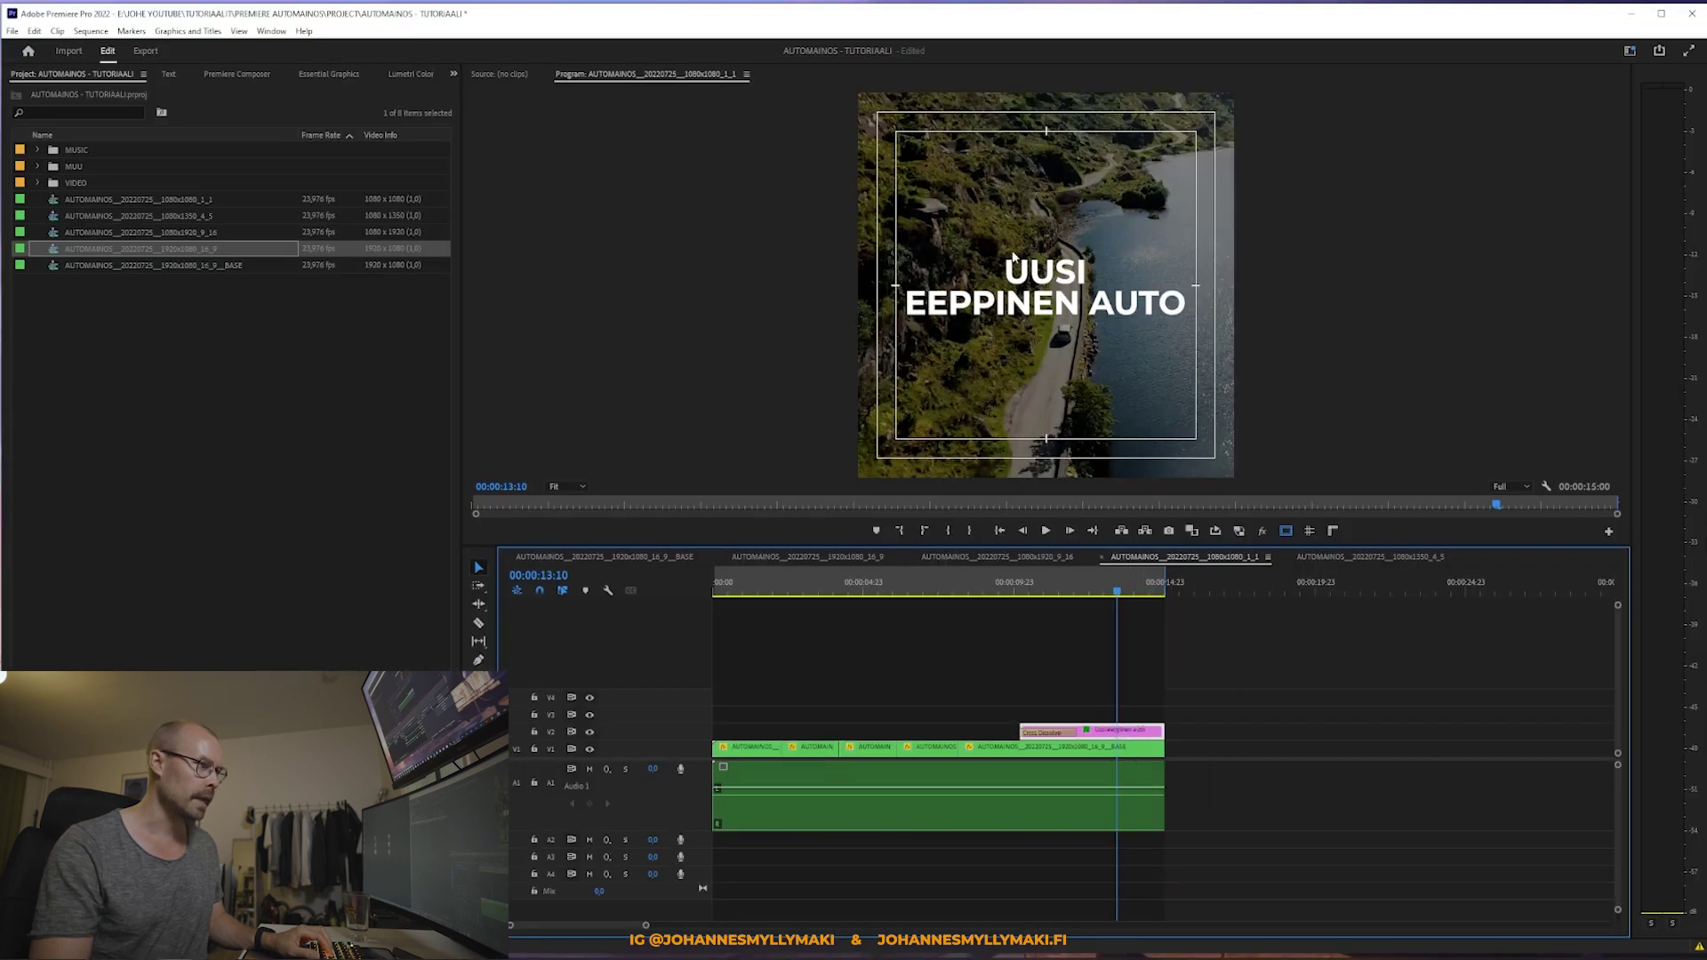
Step: Check the 1080x1350_4_5 sequence's clips and its V2 title at 00:00:13:05
left_click(1384, 559)
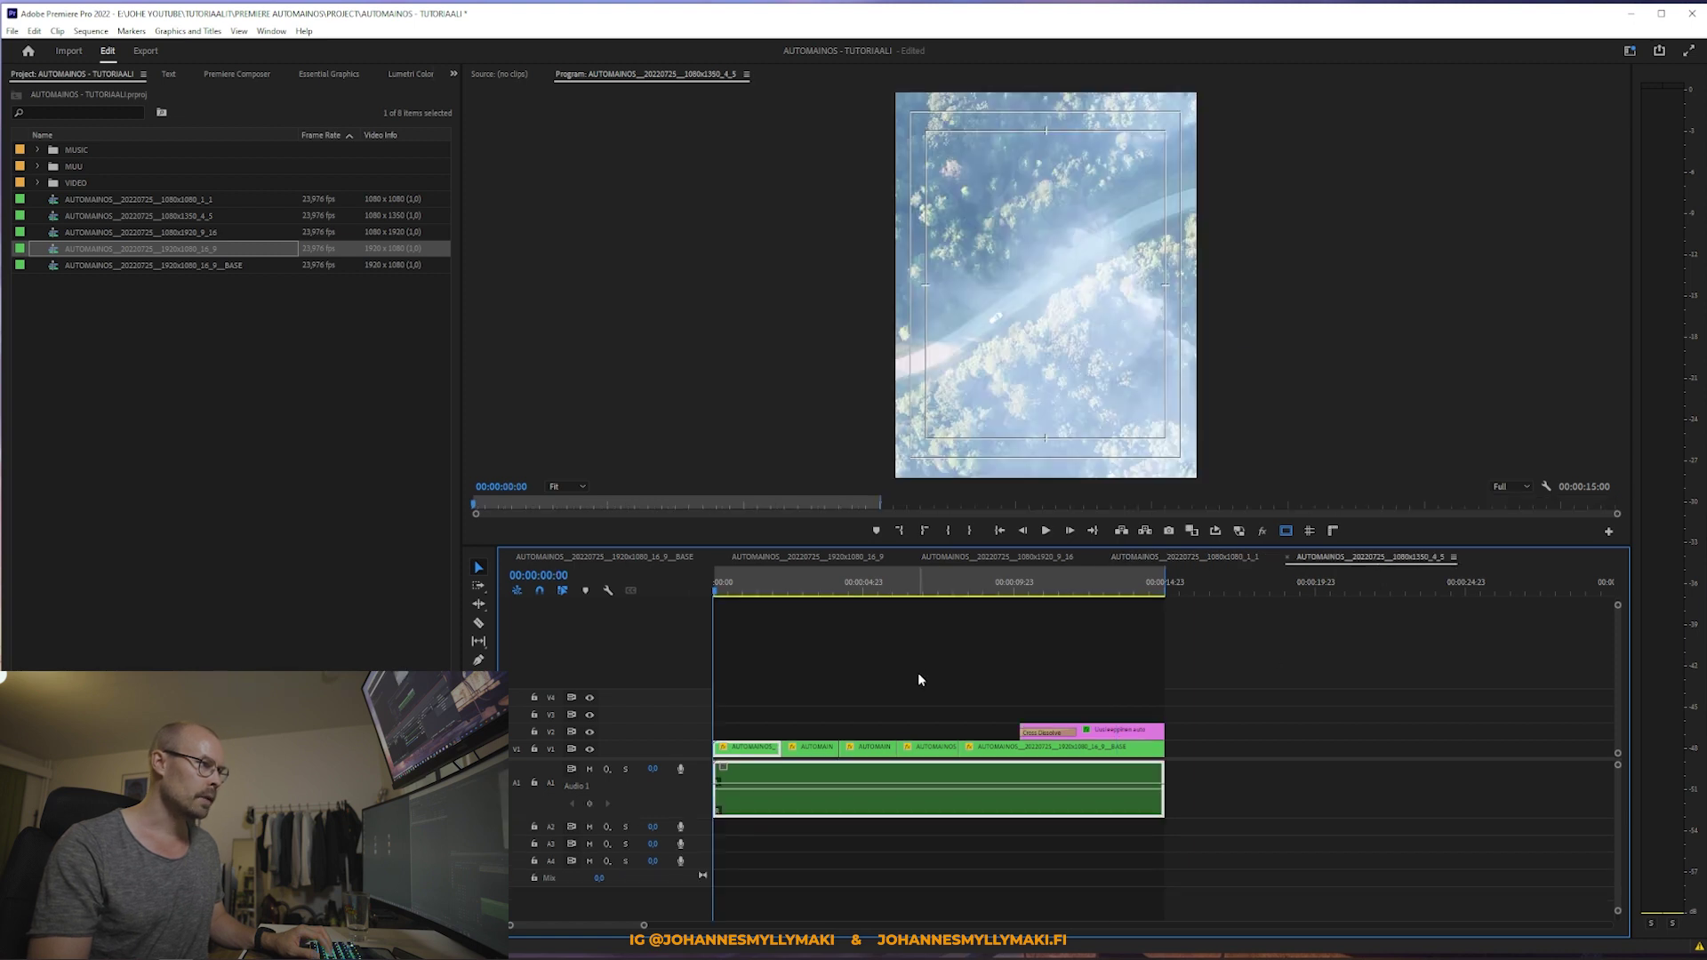
left_click_drag(893, 591, 801, 591)
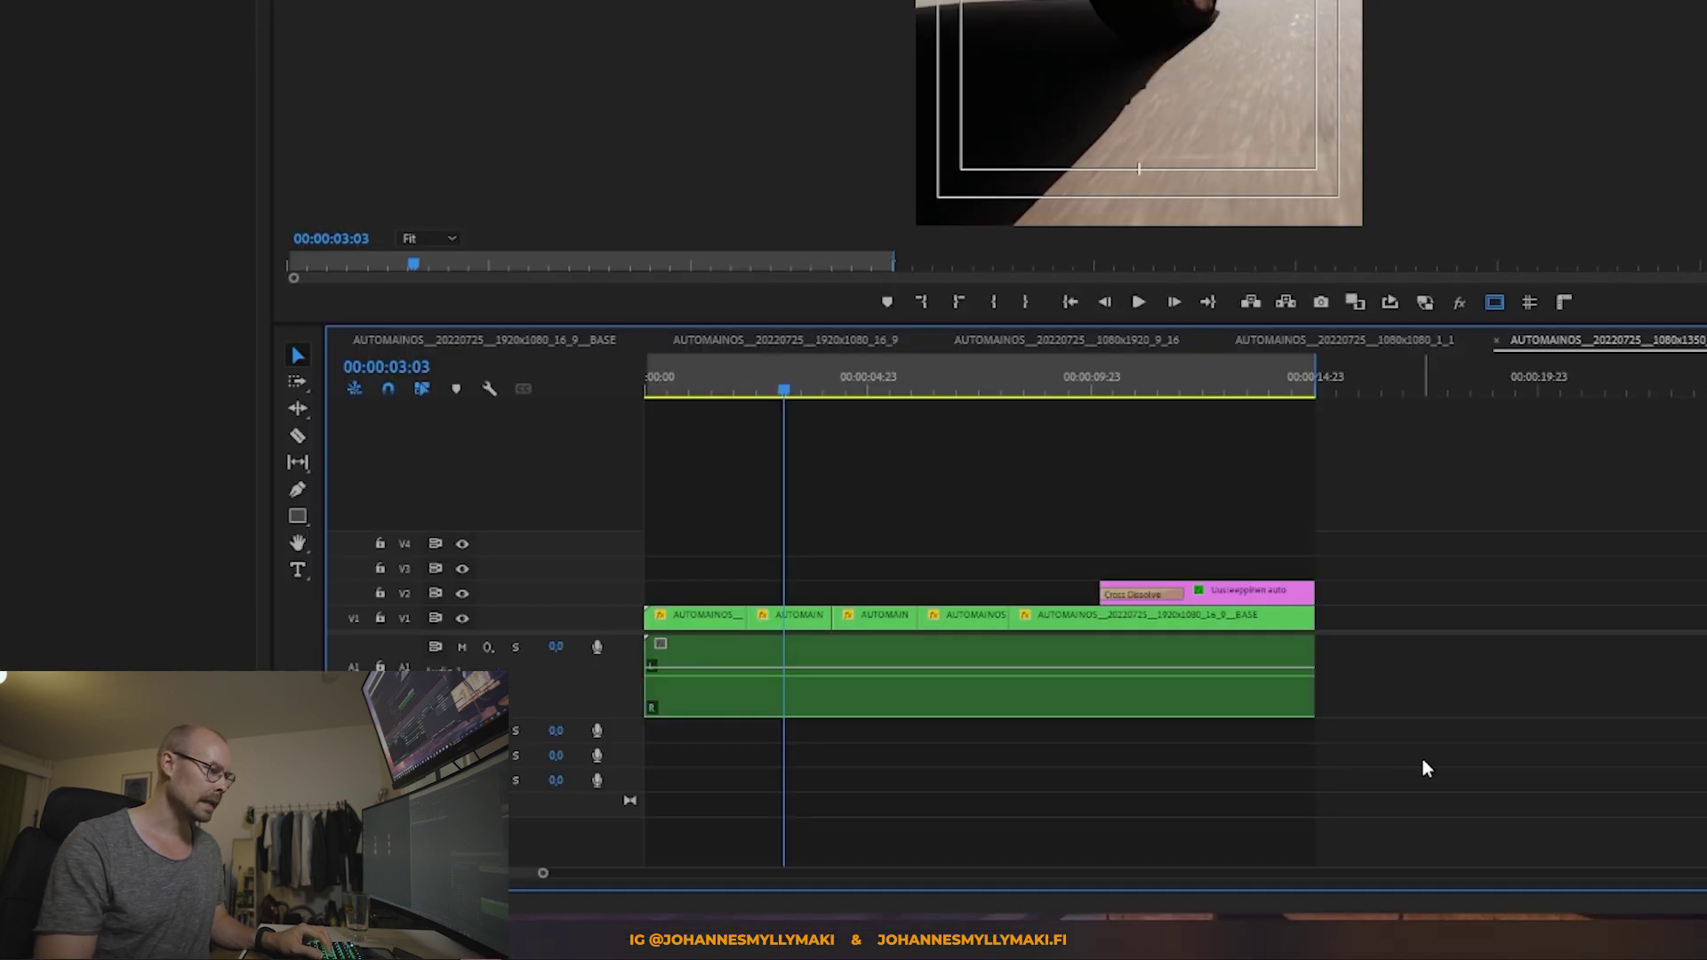
left_click_drag(1427, 768, 647, 602)
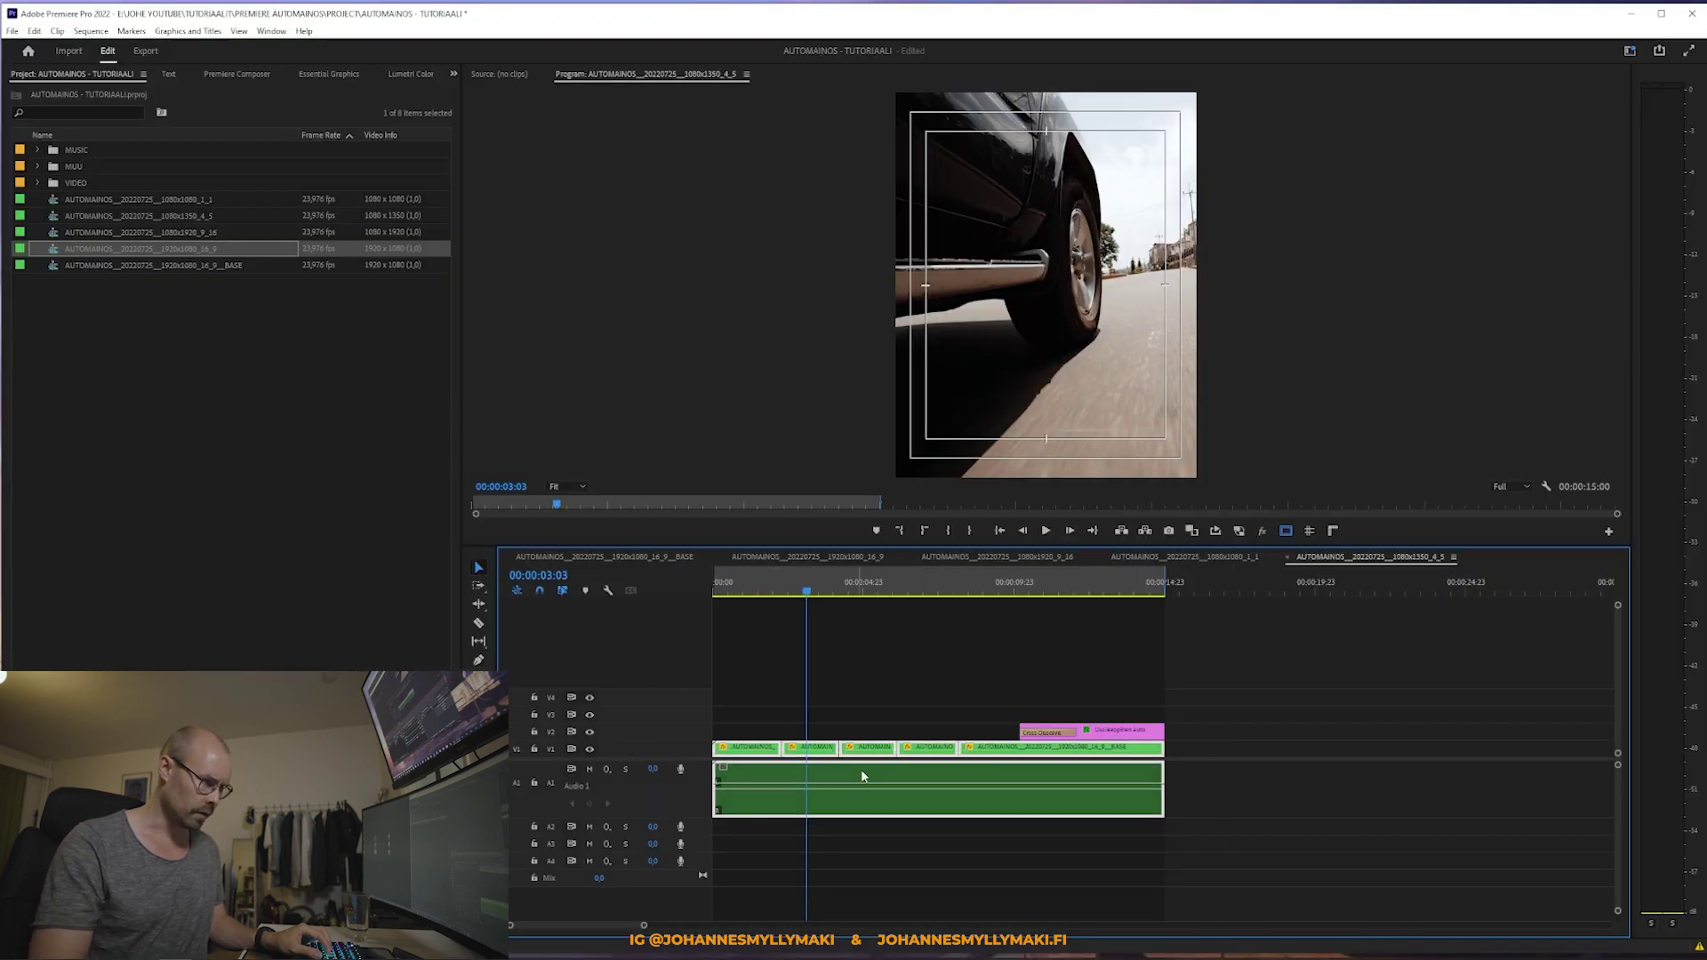
left_click(1280, 676)
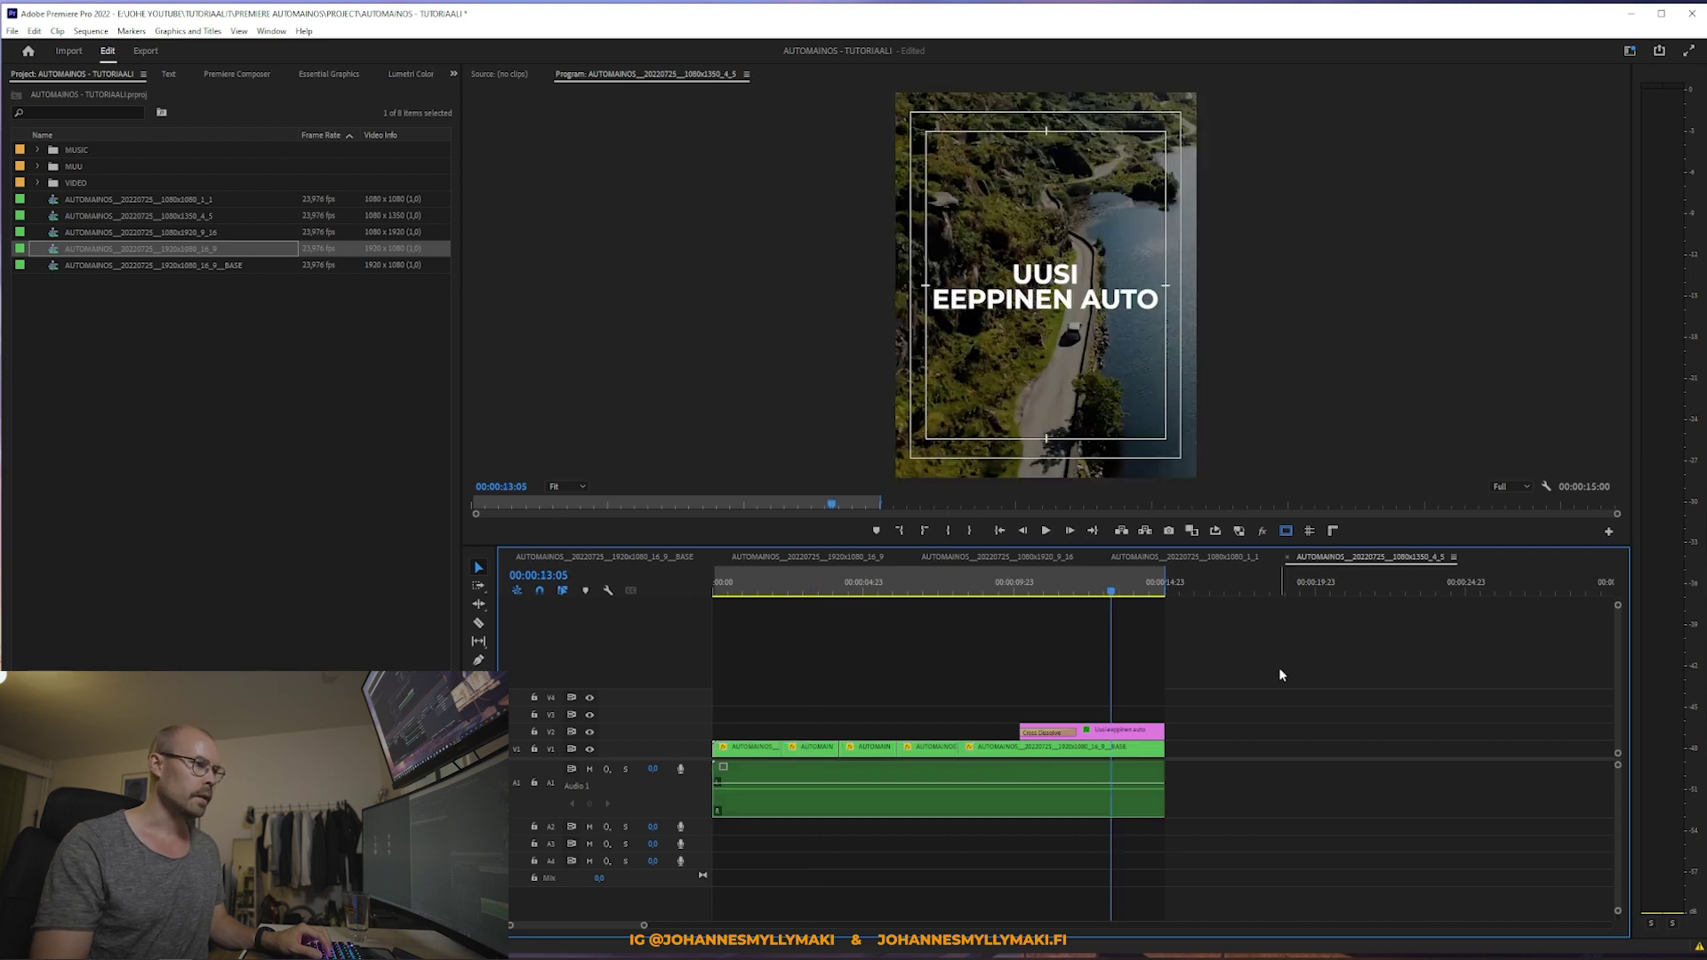
left_click(1126, 738)
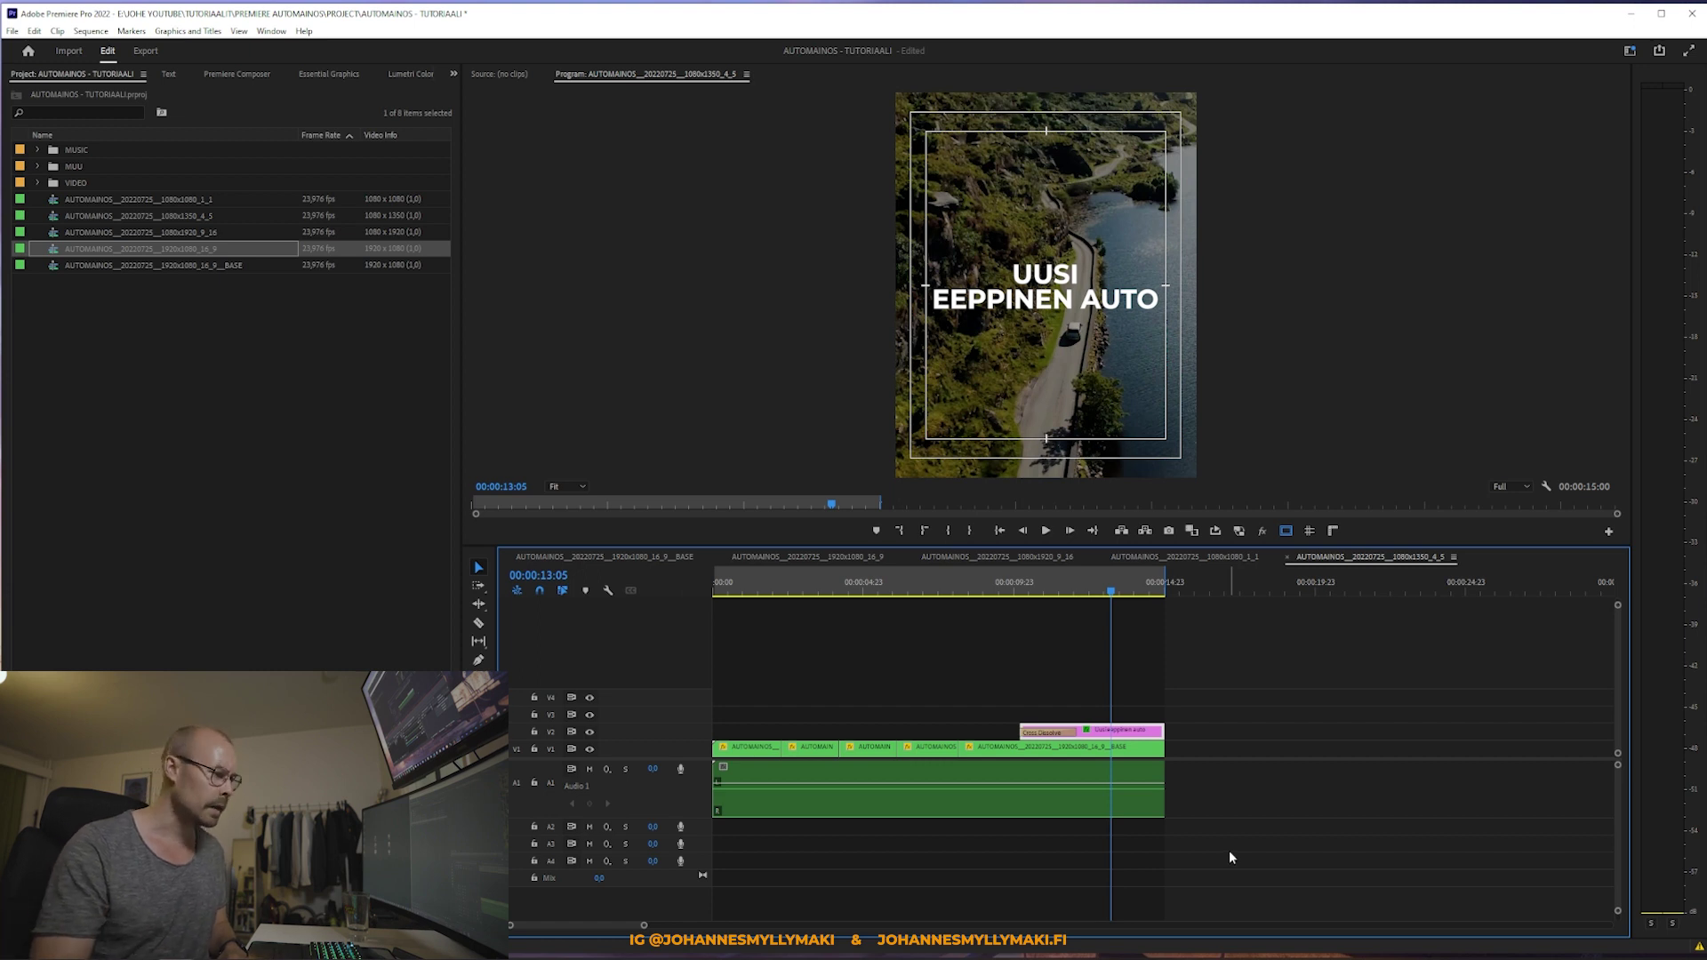
left_click_drag(1316, 845, 685, 752)
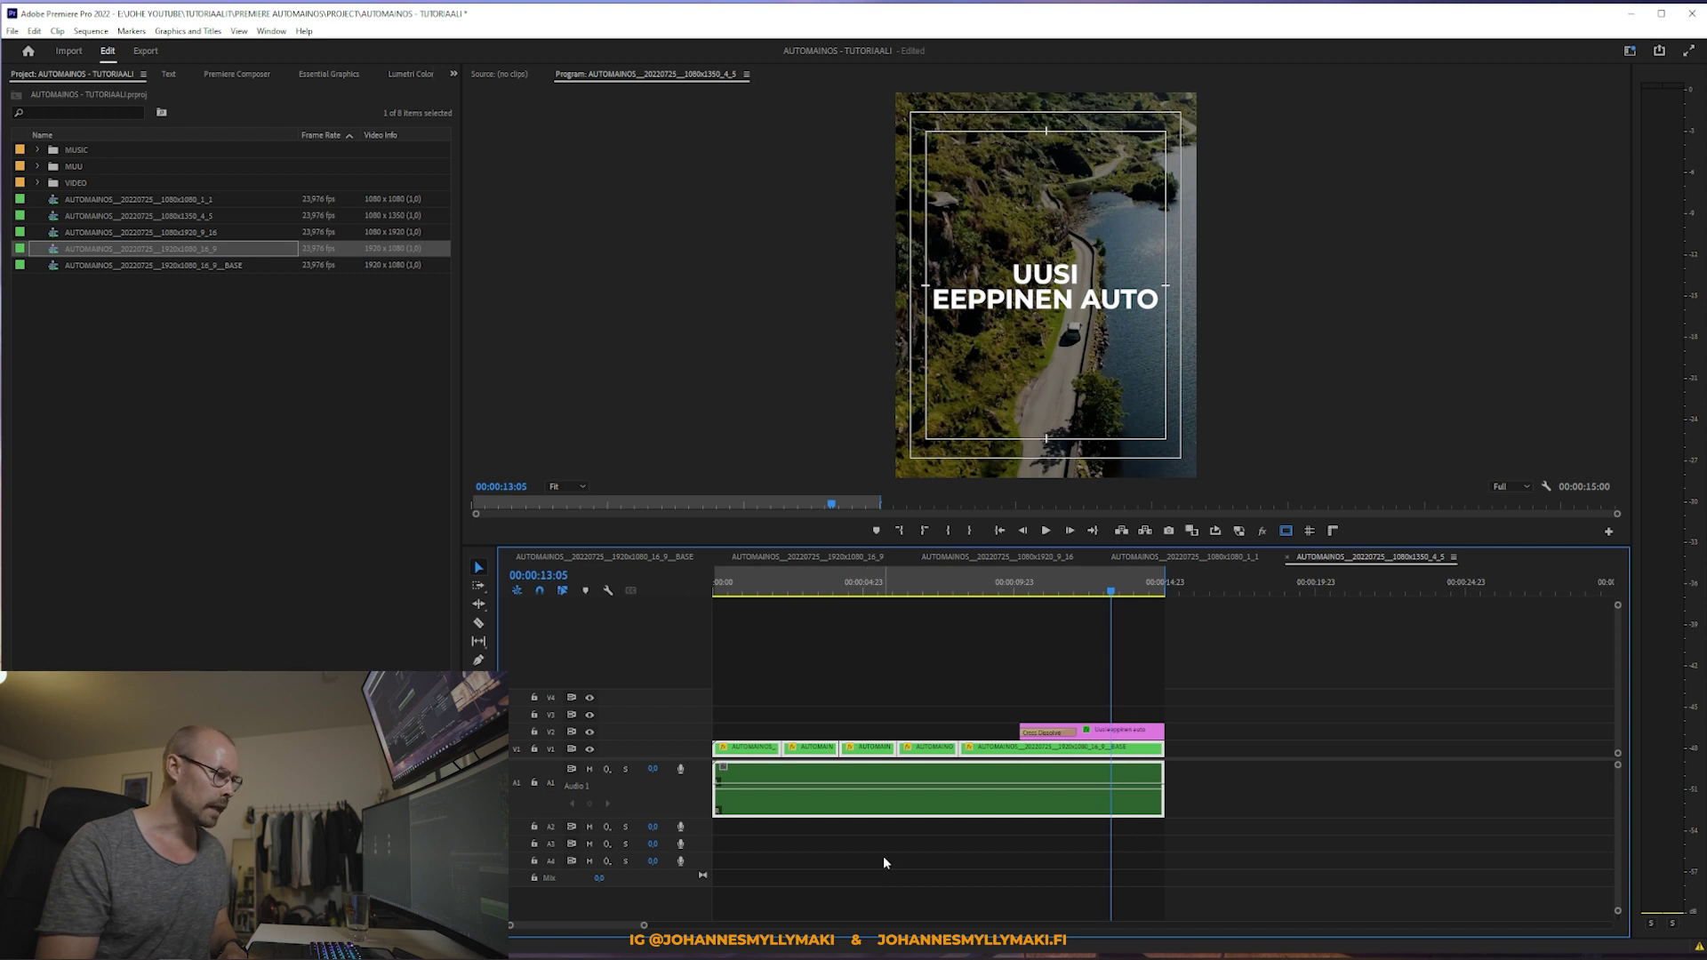
left_click(936, 848)
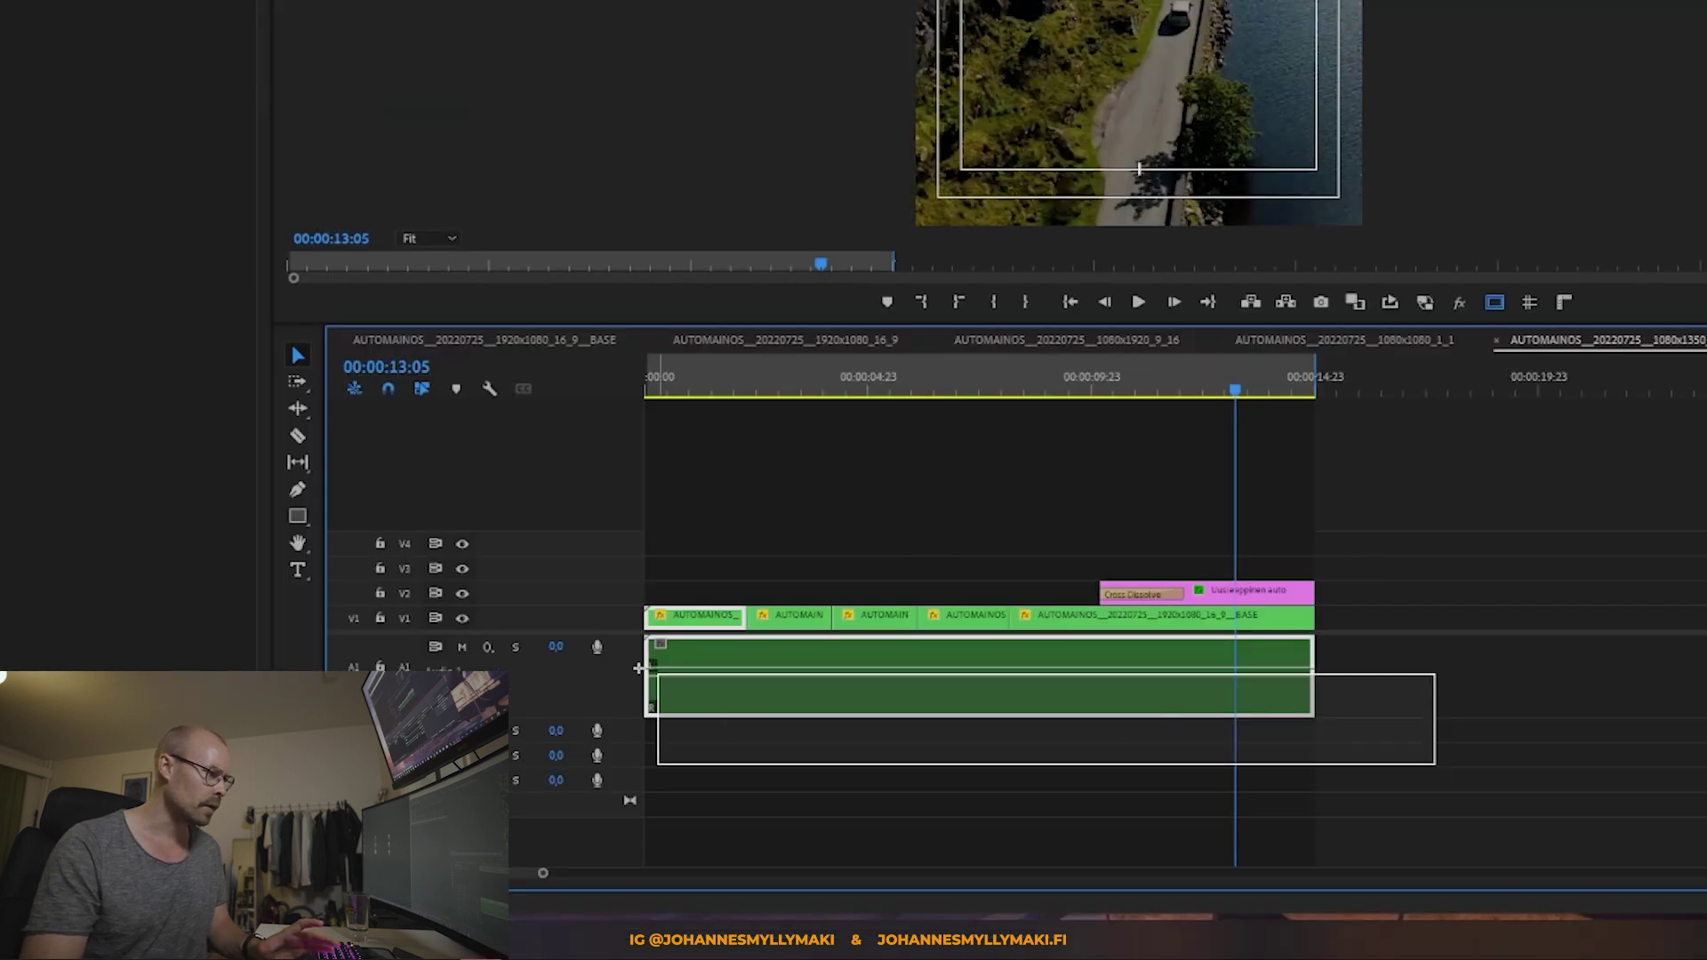
Step: Select and deselect the V1 and audio clips, then inspect the nested BASE clip at the end
left_click_drag(1437, 772, 649, 623)
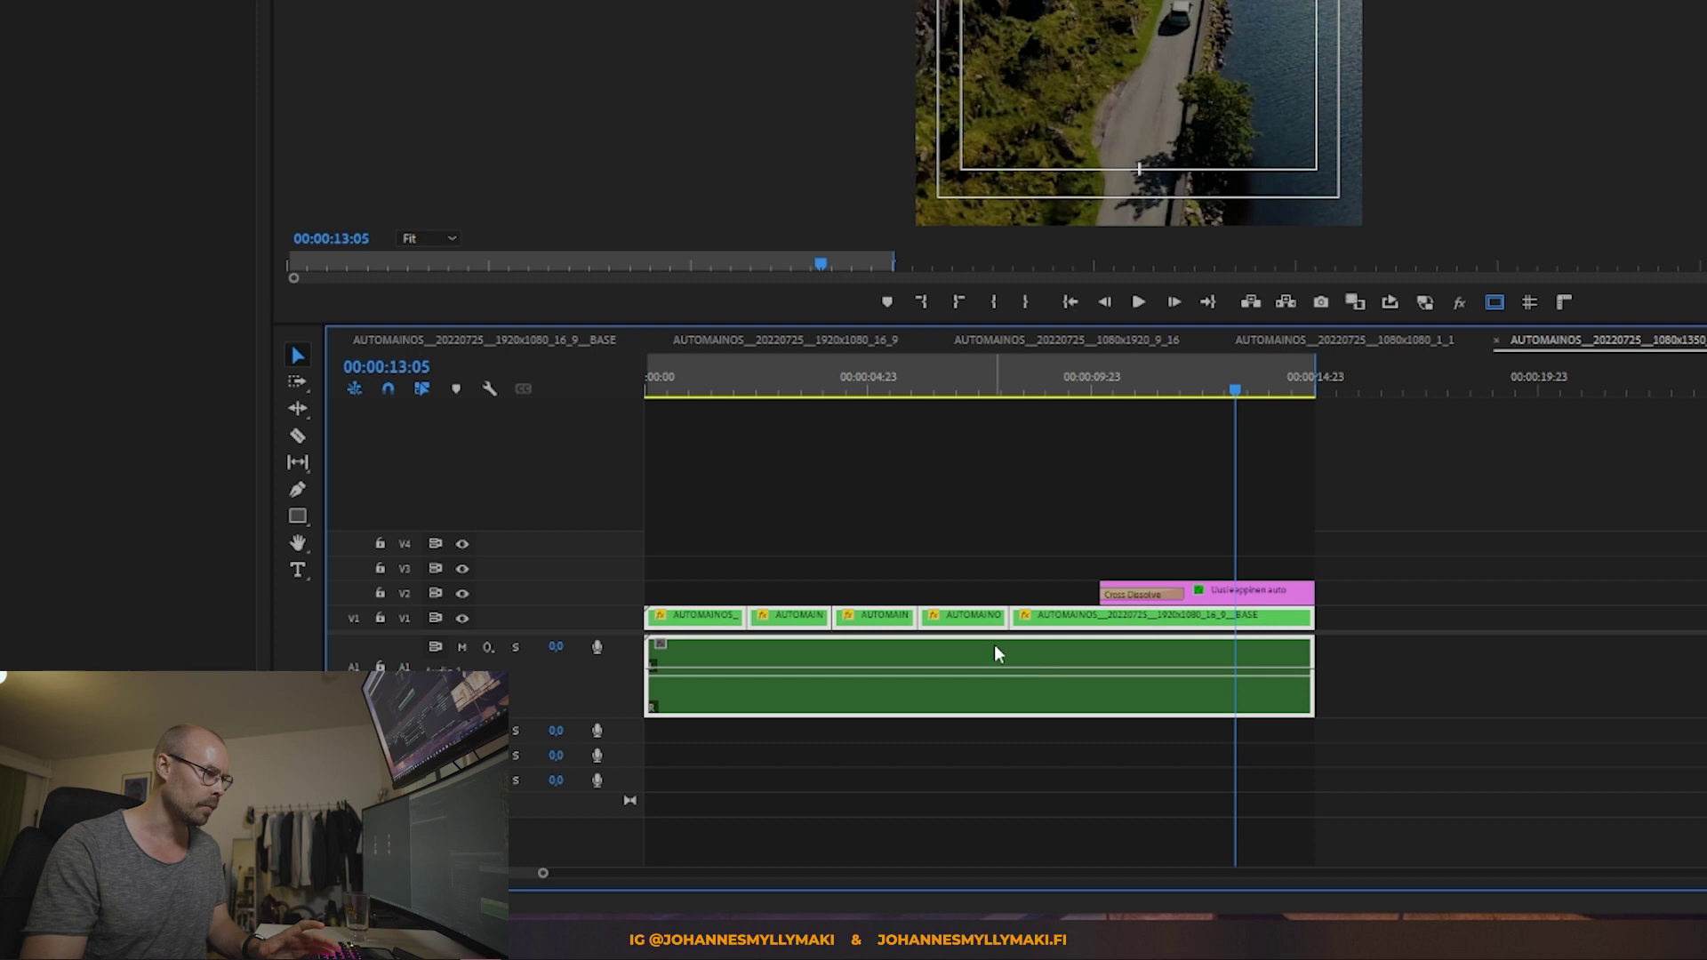
left_click(1102, 517)
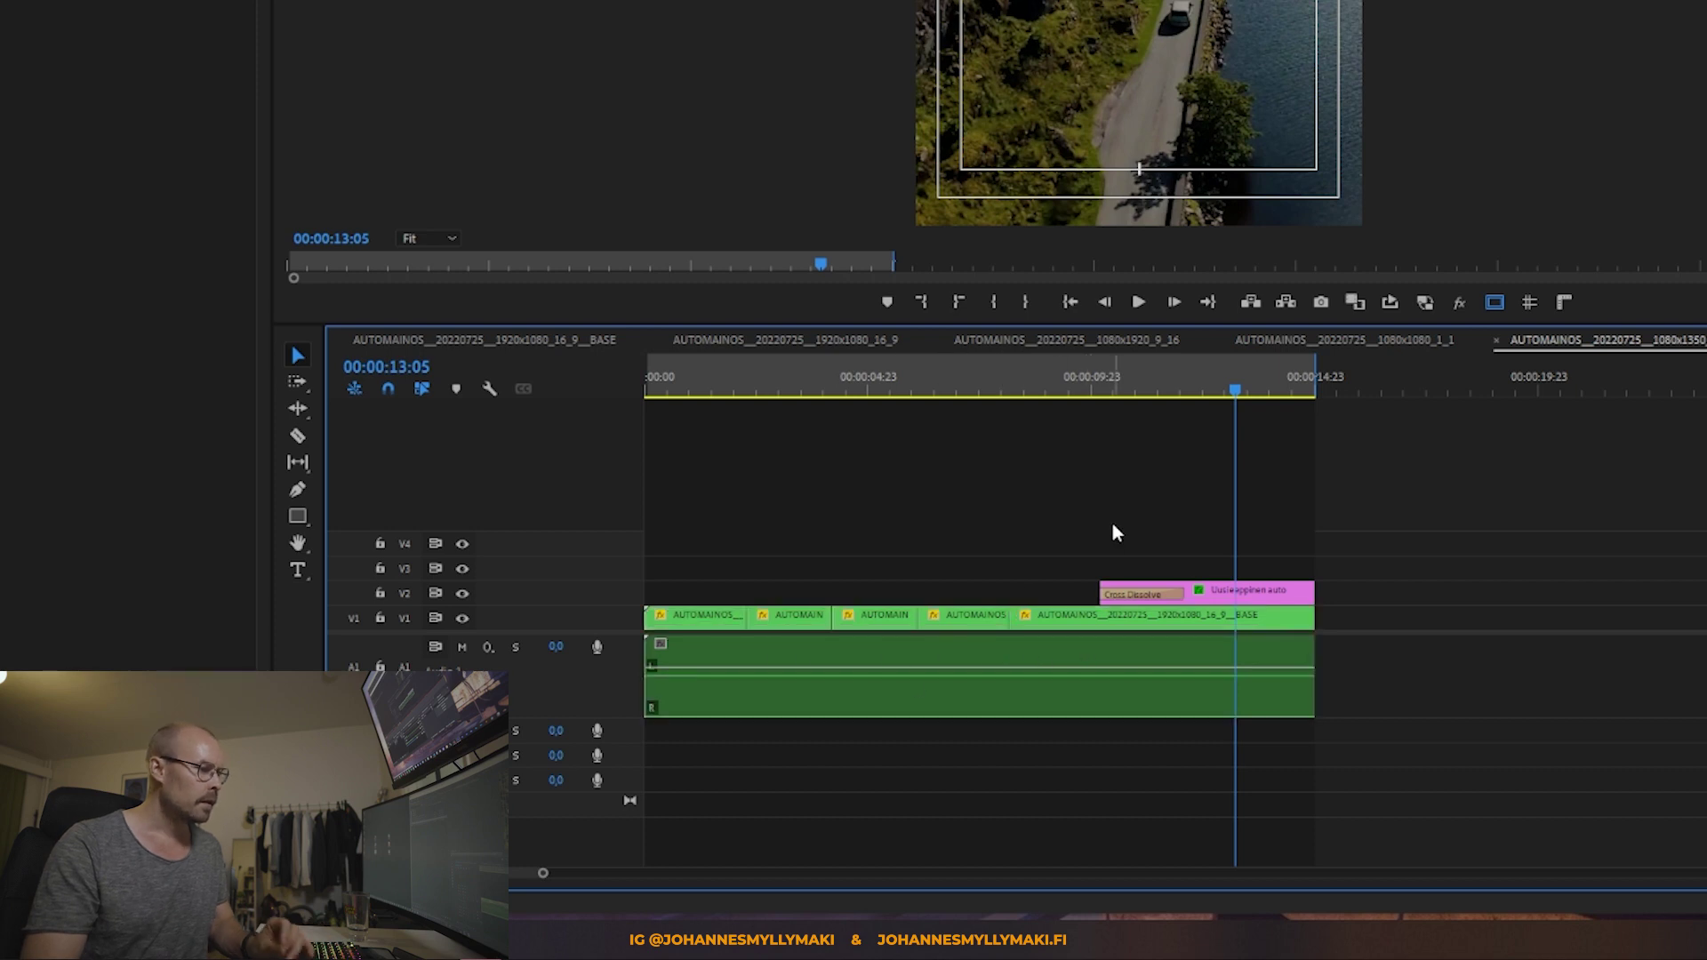
left_click(1204, 619)
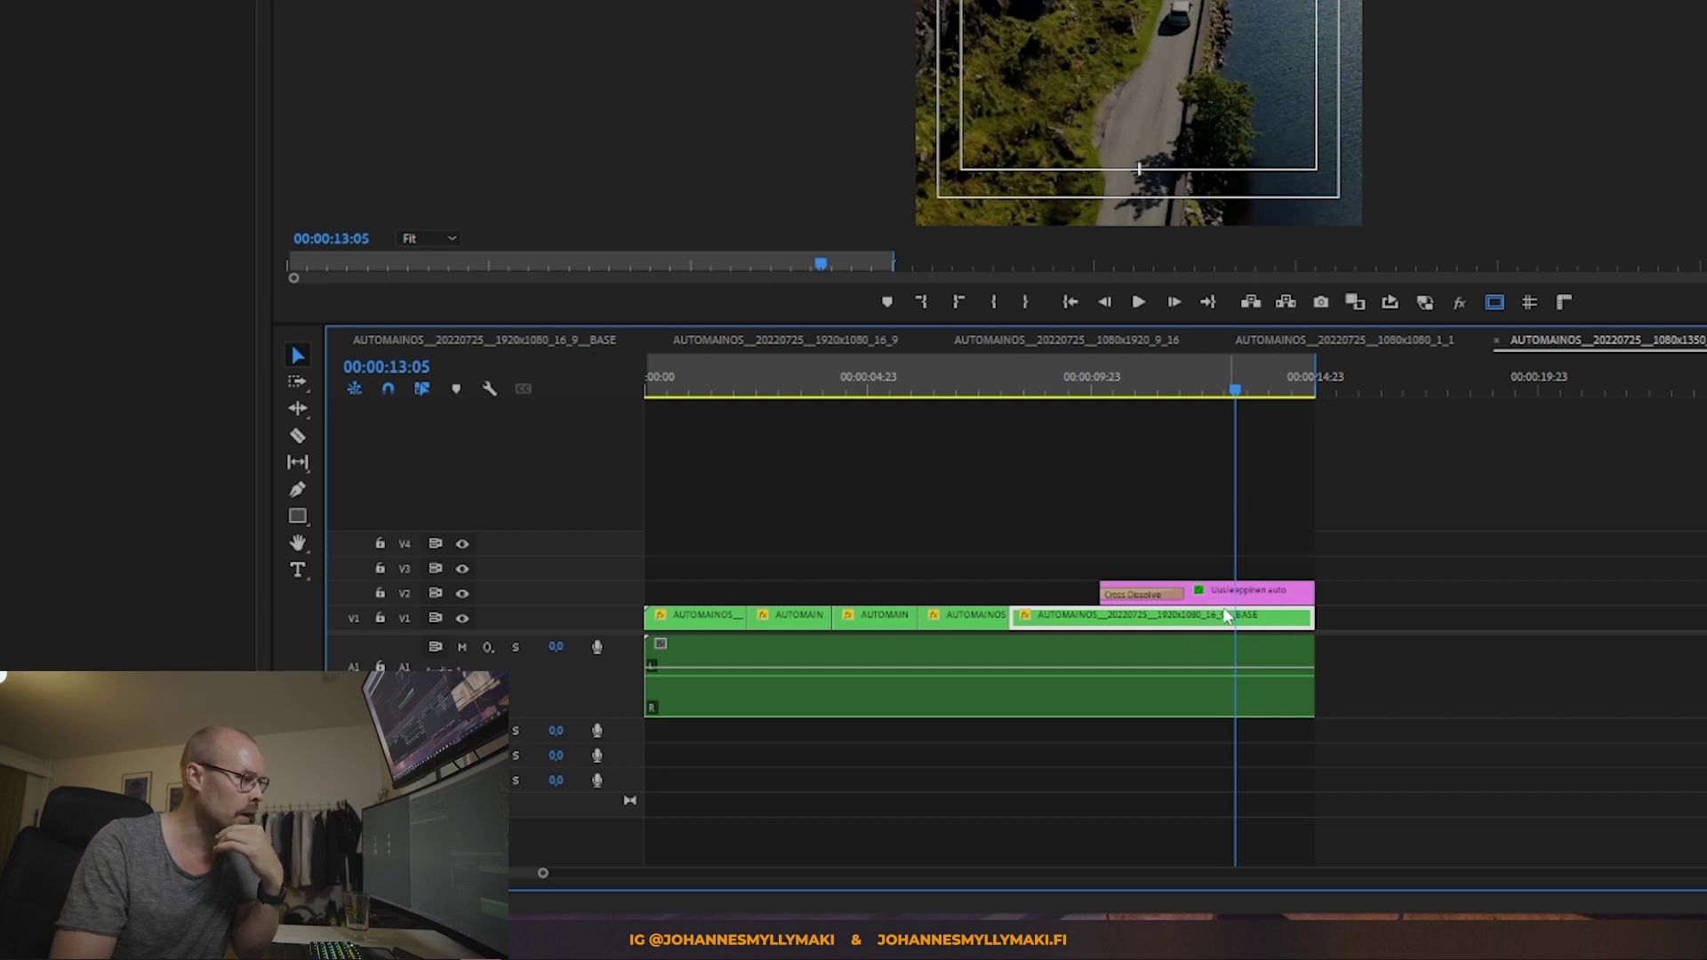
left_click(1219, 630)
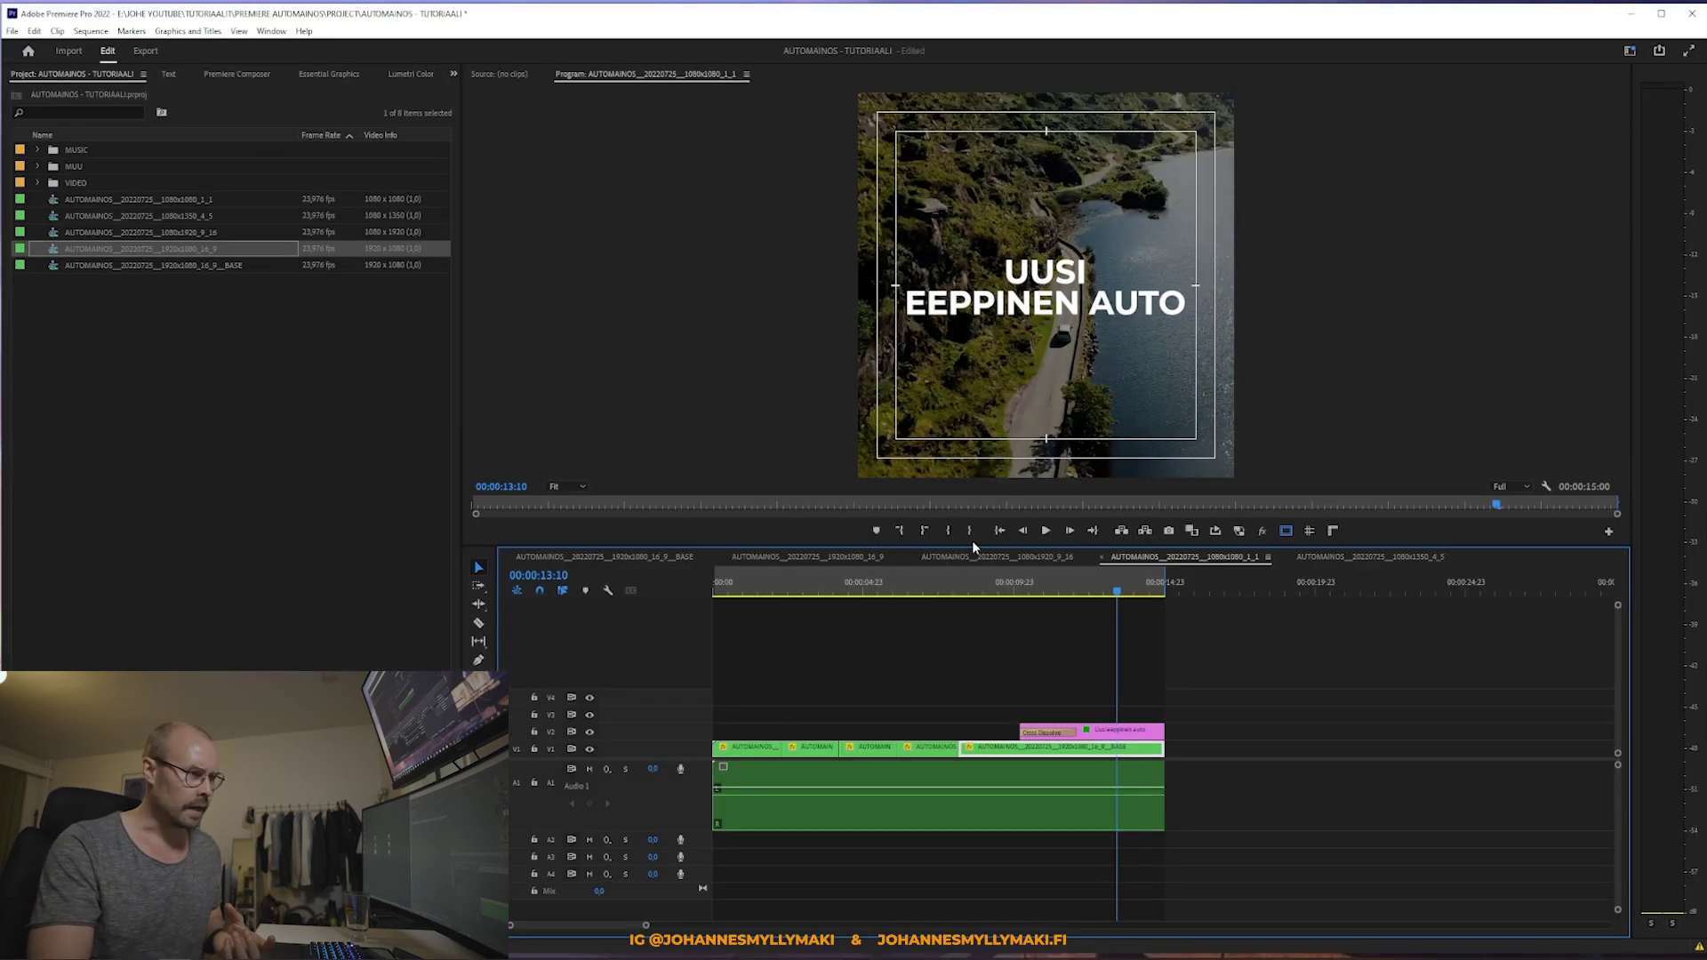
Step: From the 1080x1350 4:5 sequence, open the nested BASE sequence via its V1 clip
left_click(986, 557)
left_click(835, 555)
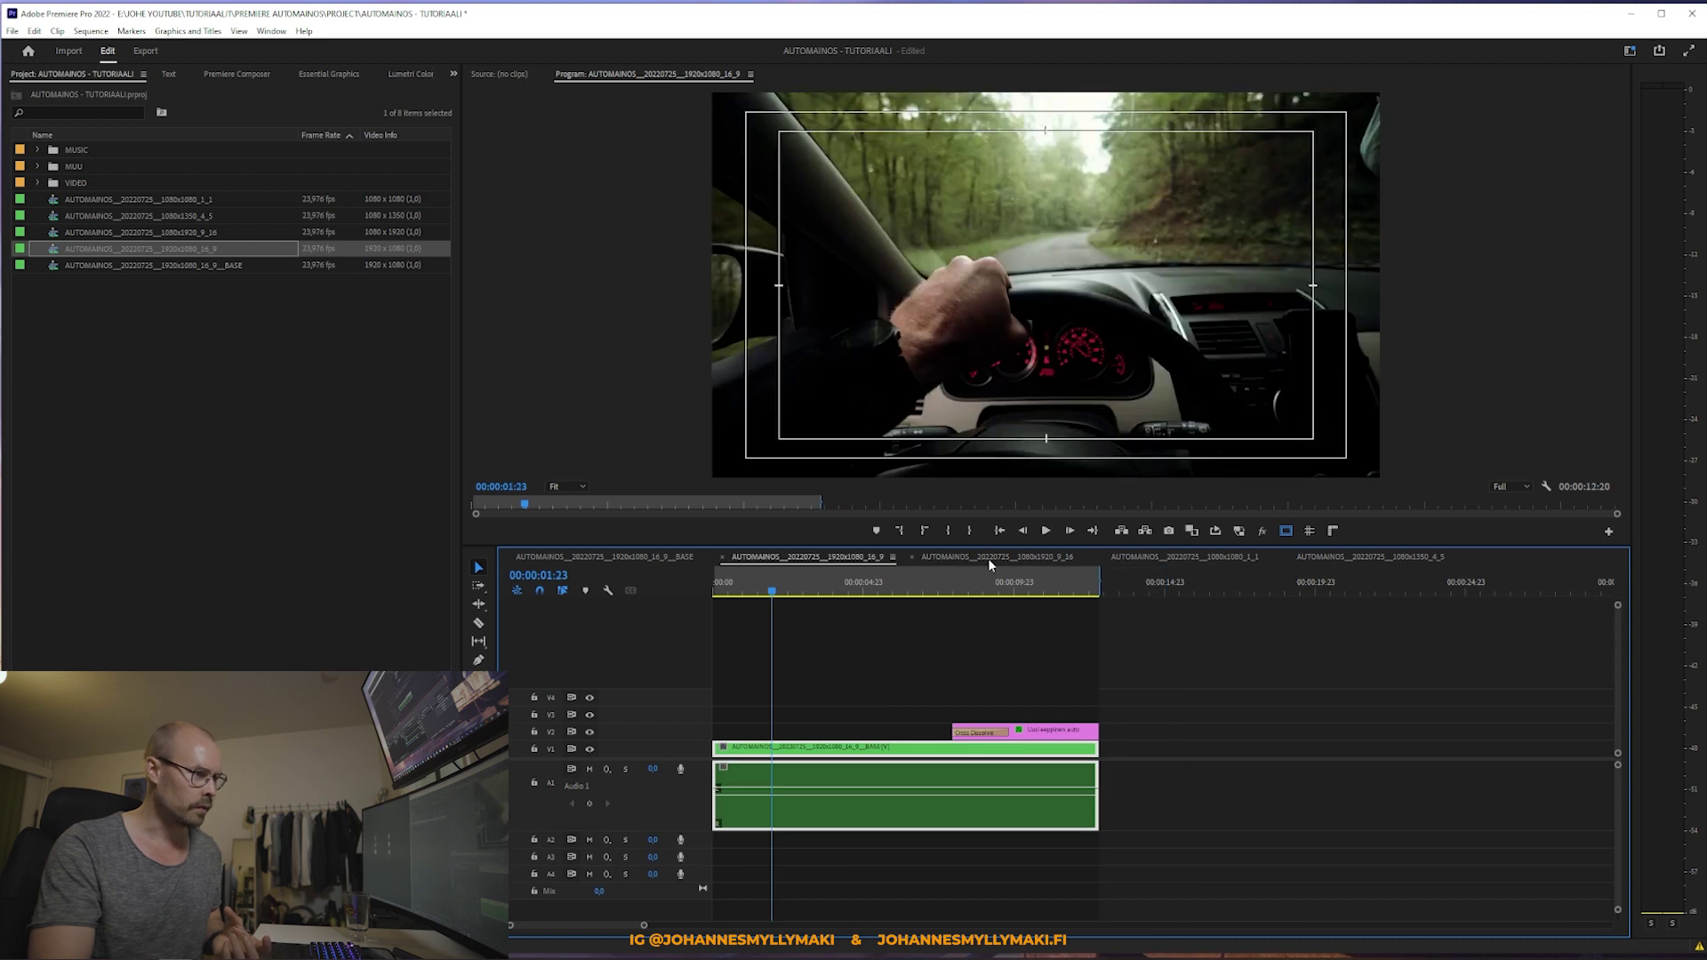
left_click(988, 558)
left_click(1369, 557)
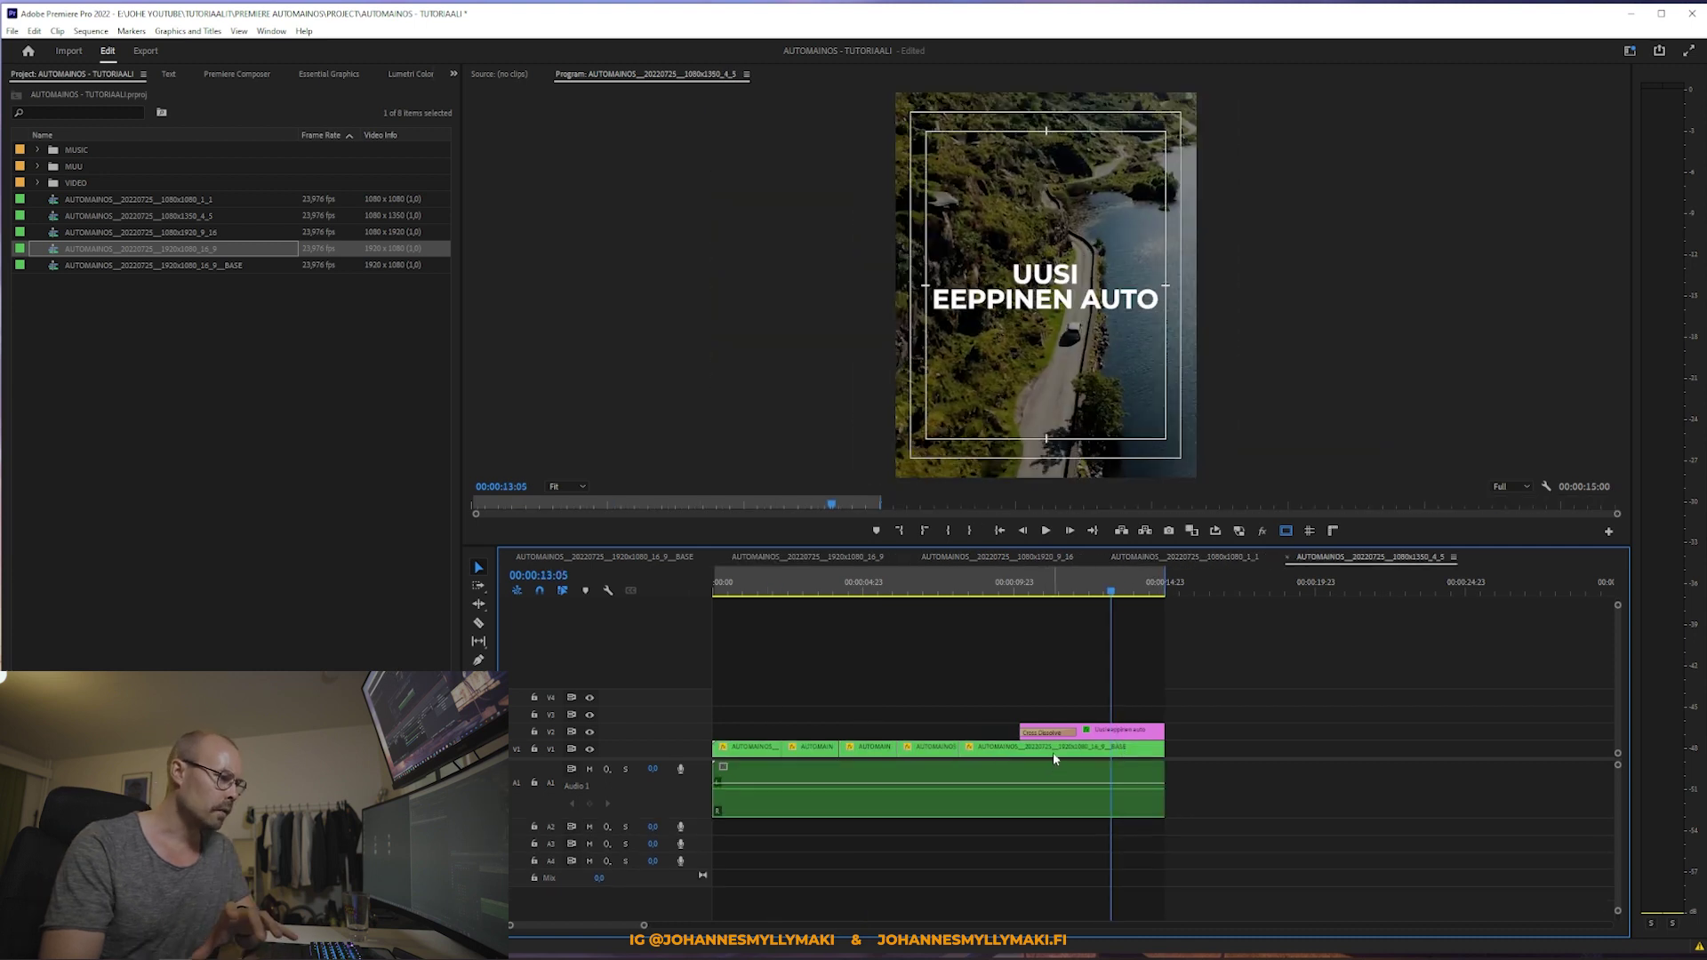
left_click(1059, 754)
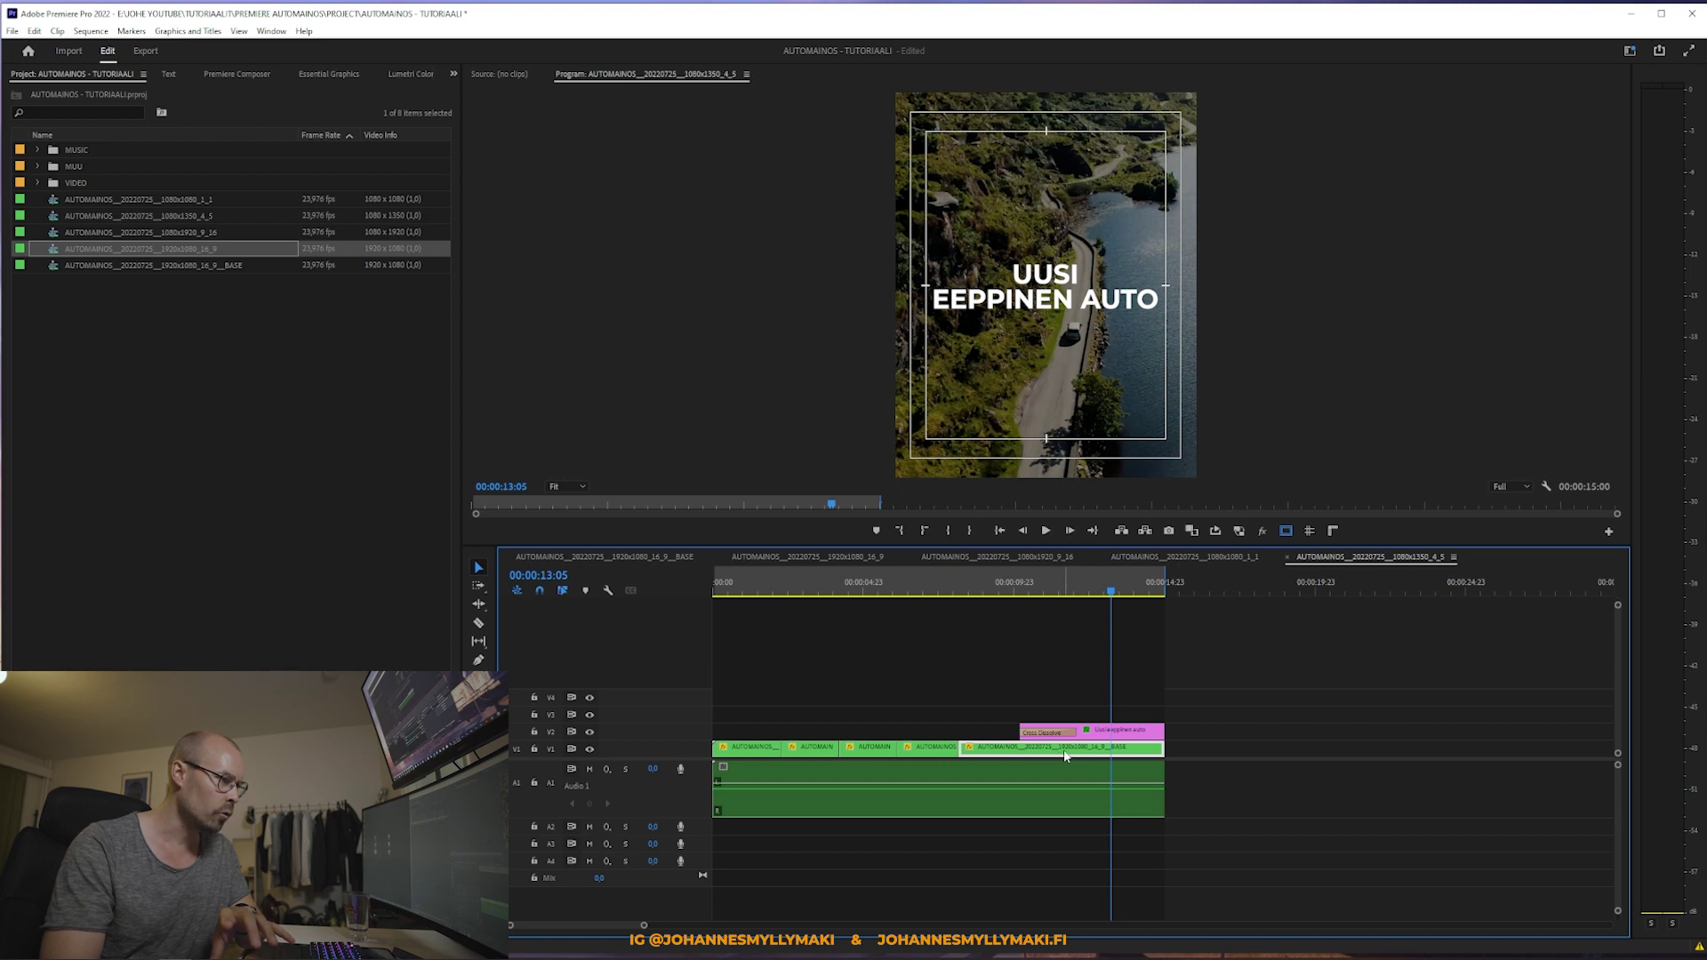
double_click(1065, 754)
Step: Review the BASE clips, from the steering-wheel shot at 06:21 back to the car-wheel road shot
left_click_drag(1224, 660, 670, 916)
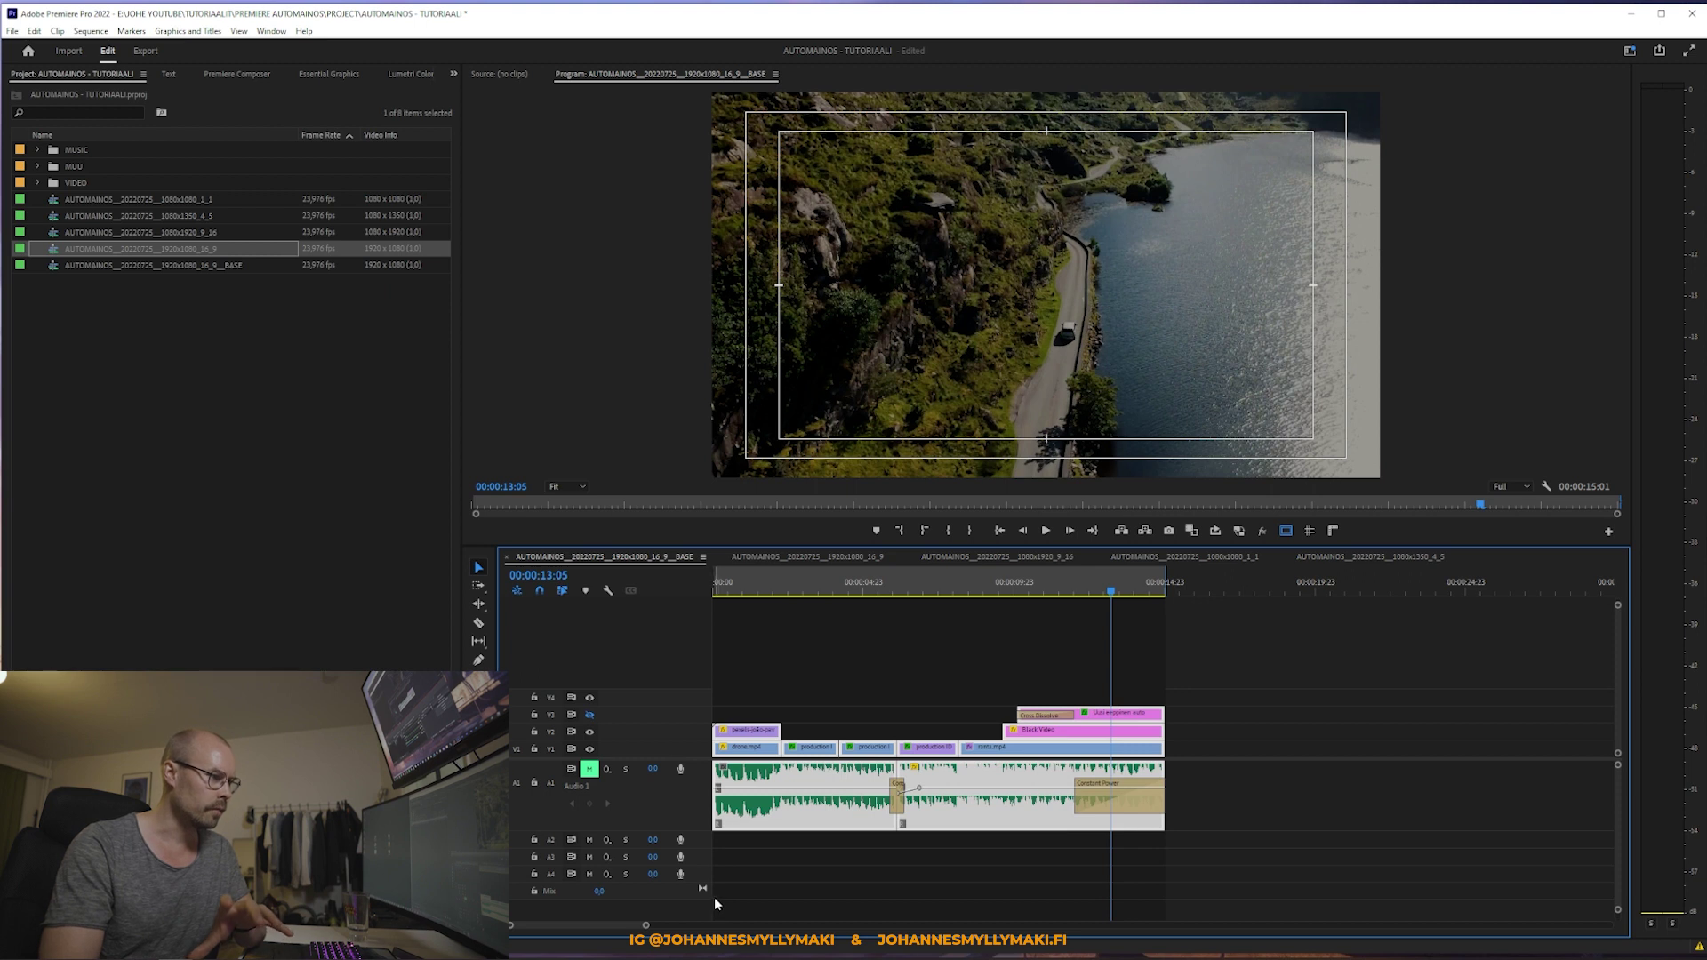
left_click(824, 887)
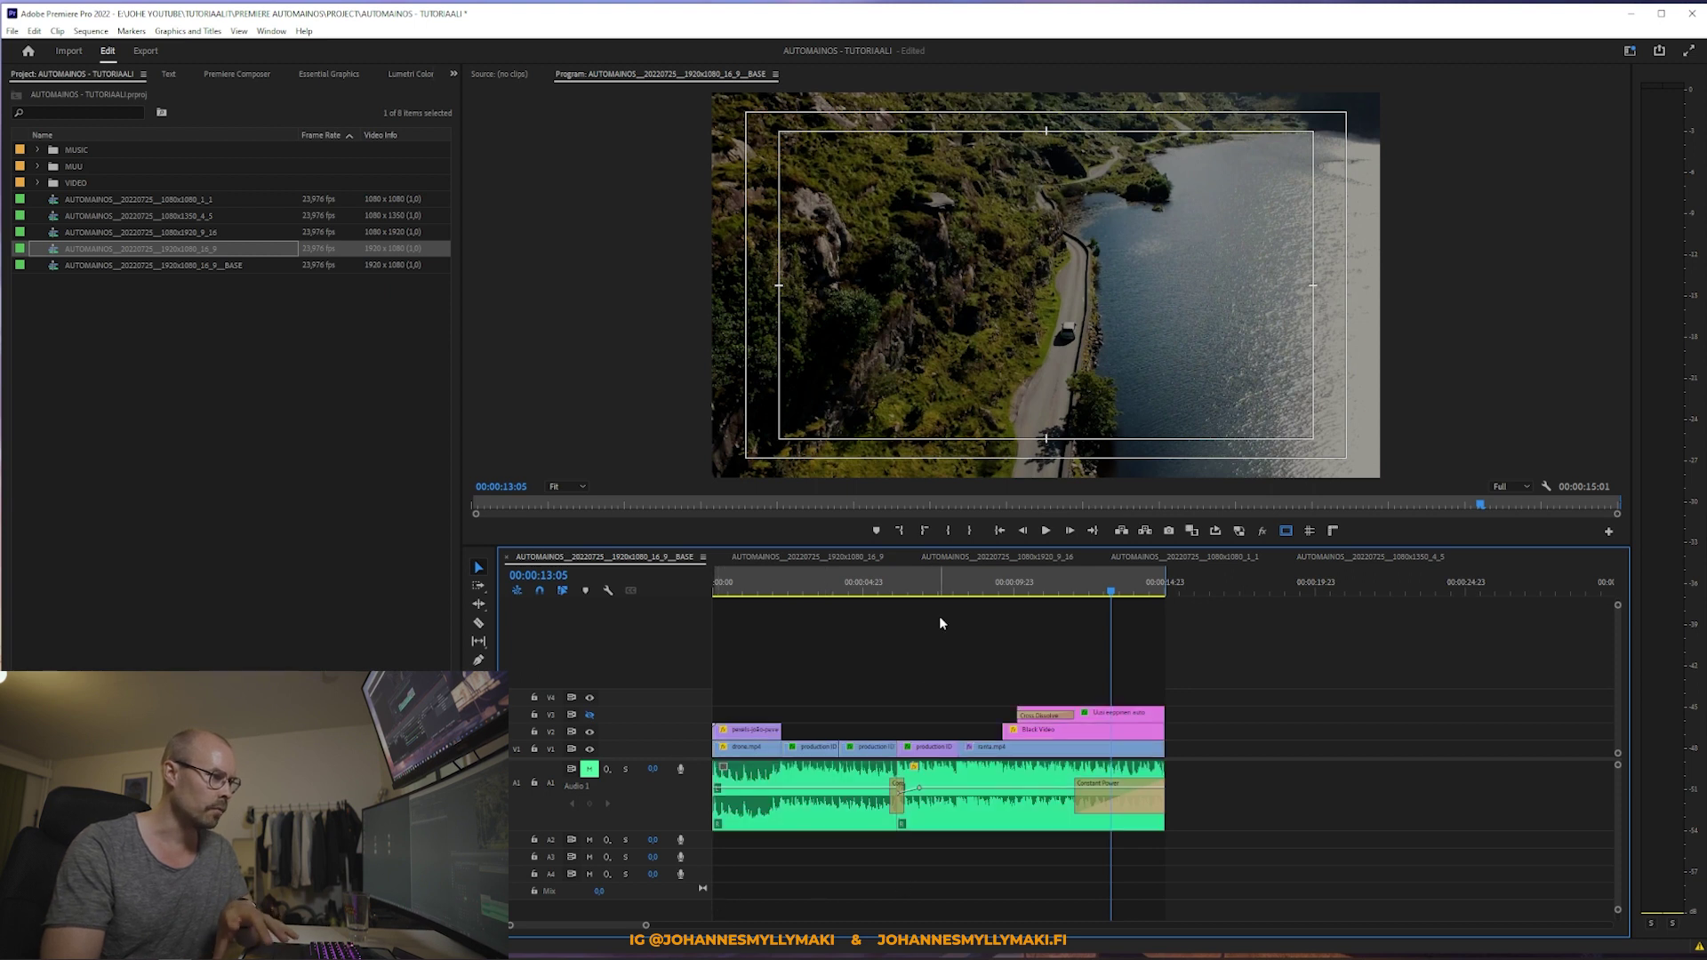
left_click(920, 591)
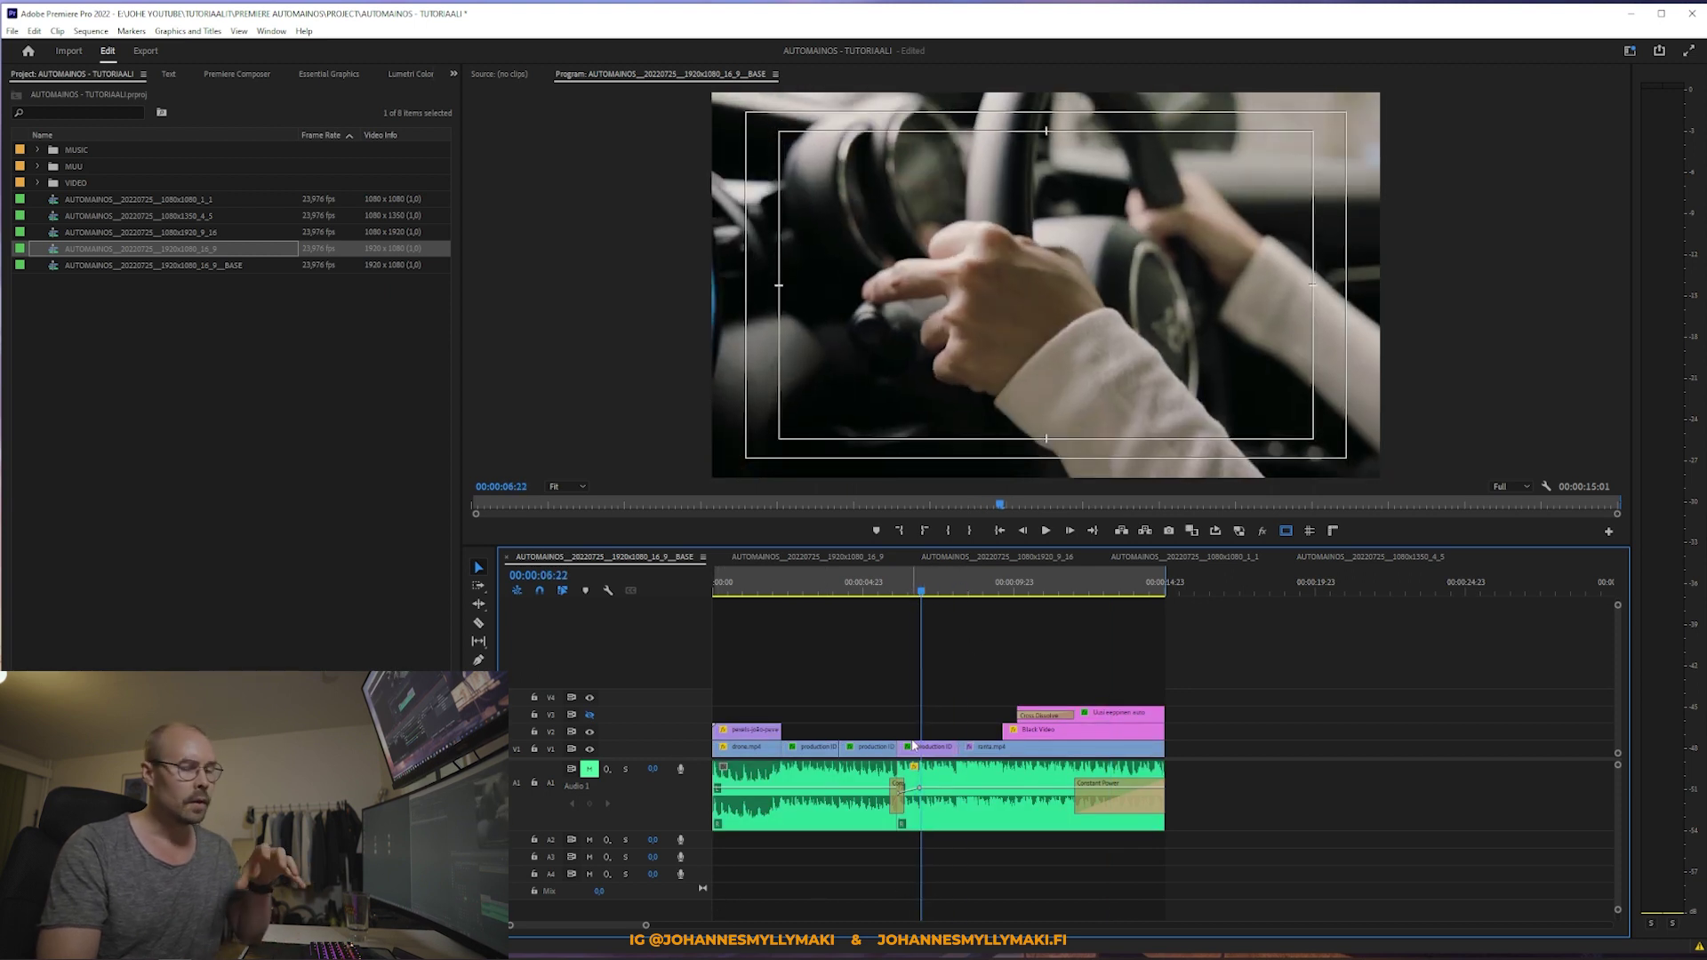
left_click(925, 747)
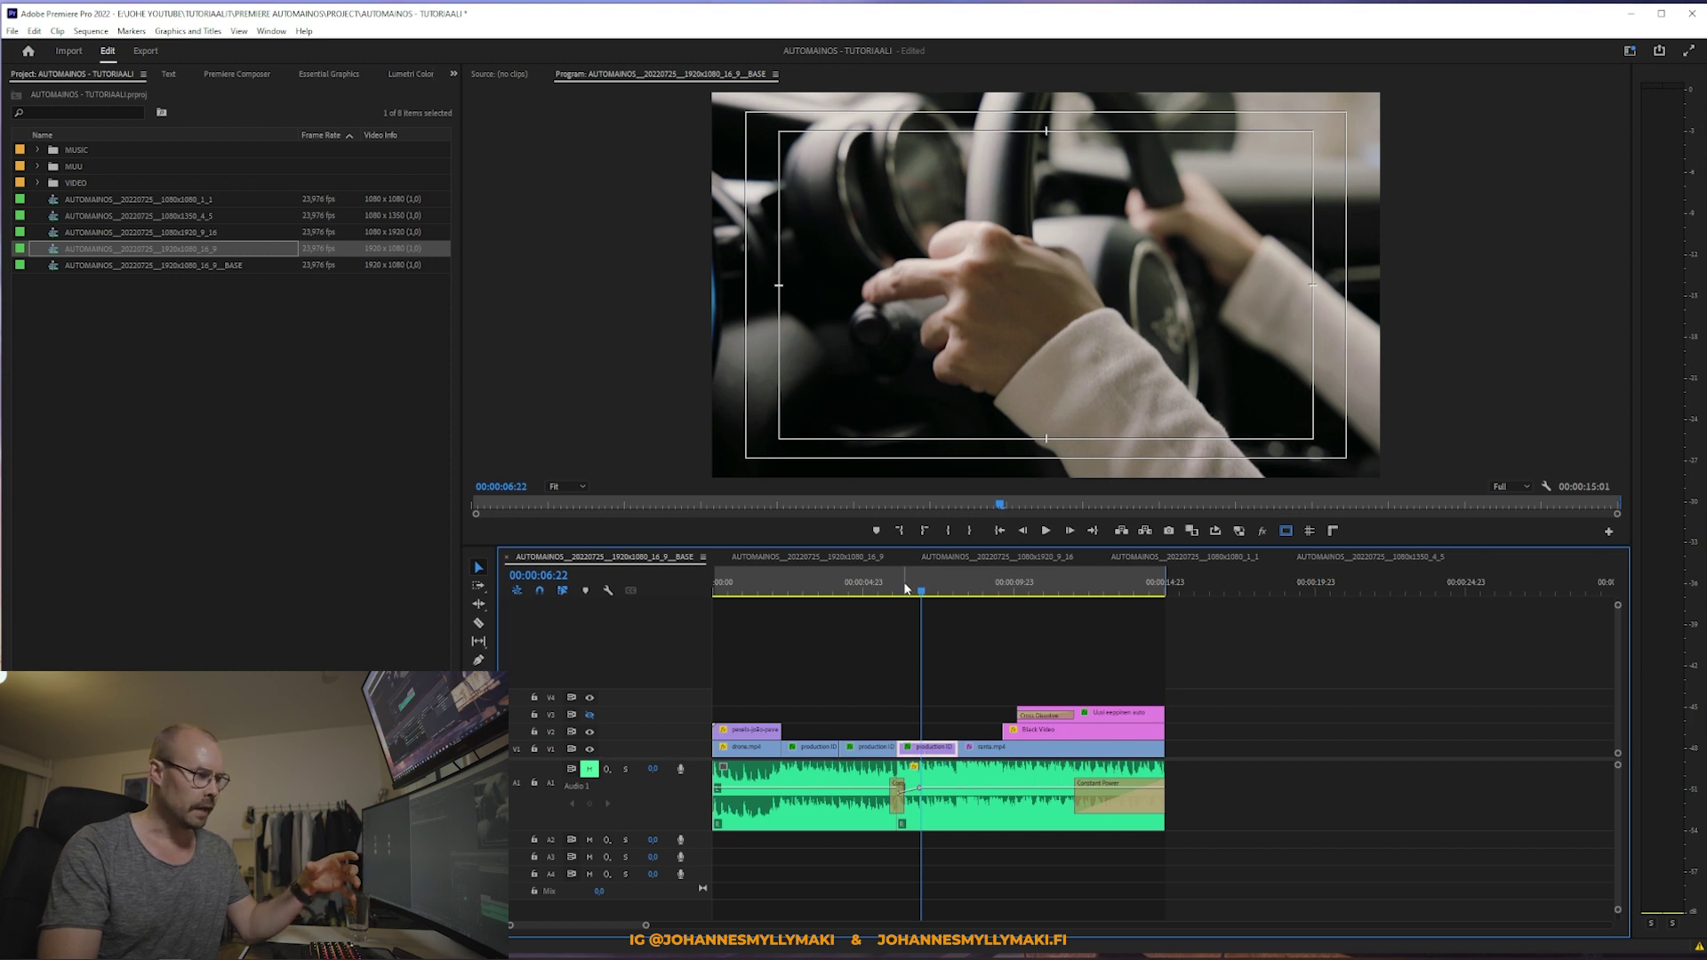
left_click_drag(906, 589, 819, 627)
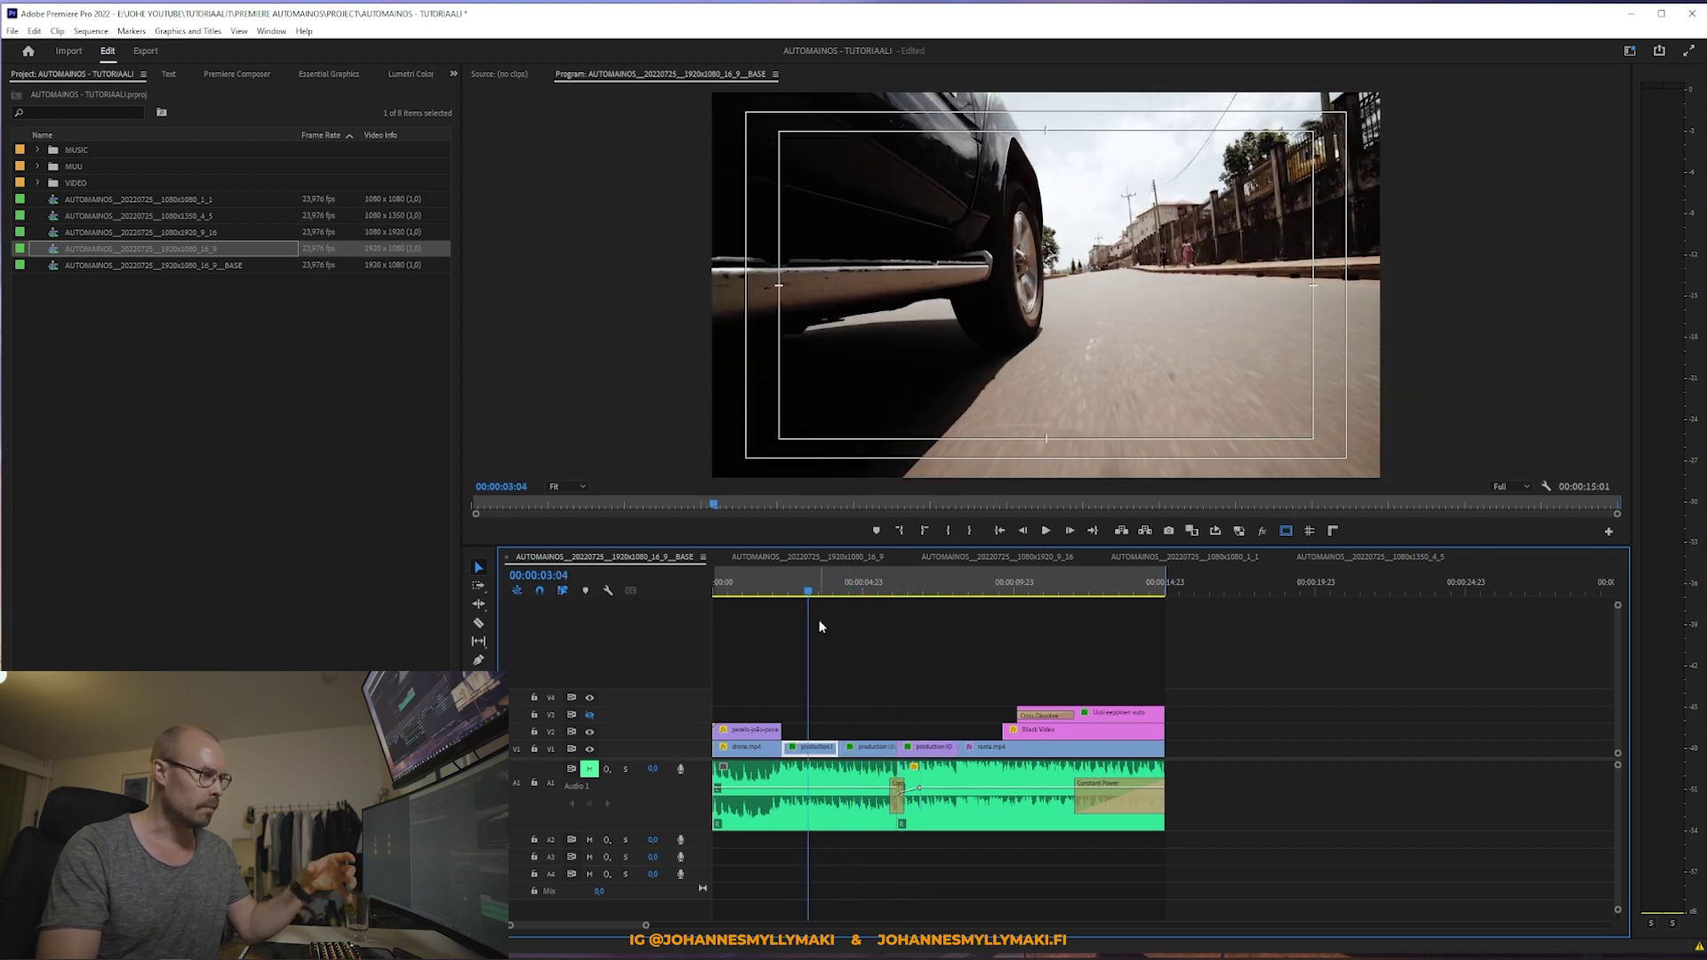
Step: Compare the square 1:1, vertical 9:16 and 16:9 versions, ending on the vertical one
left_click(846, 678)
left_click(1212, 554)
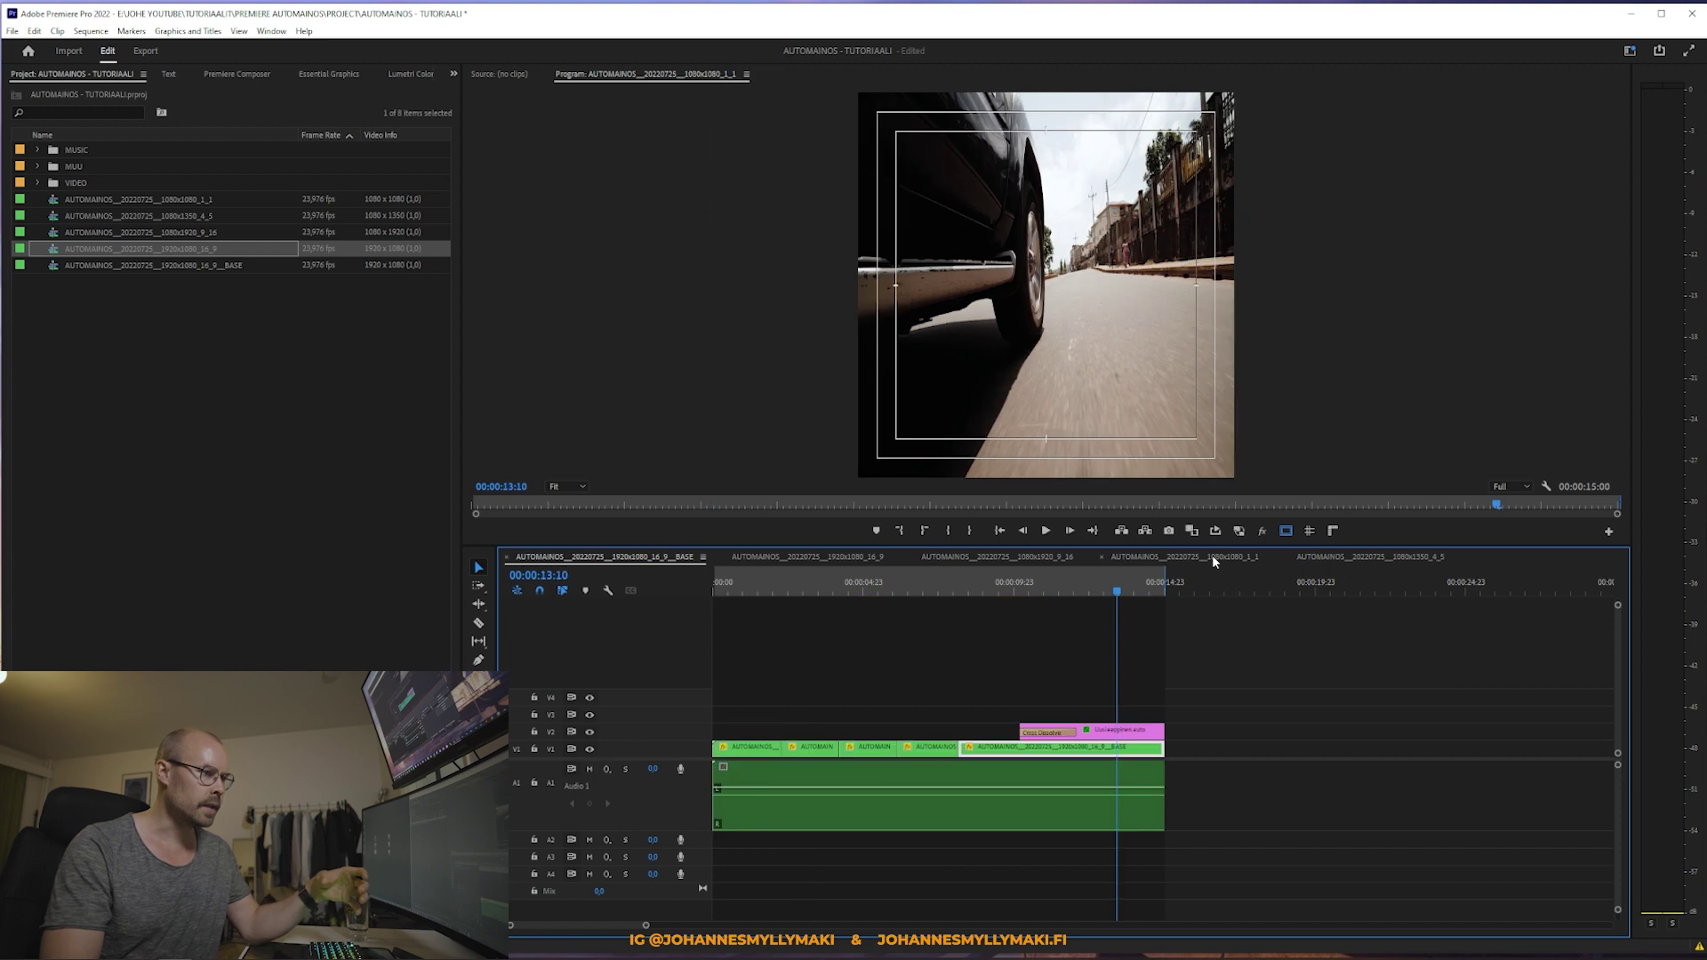
left_click(1024, 558)
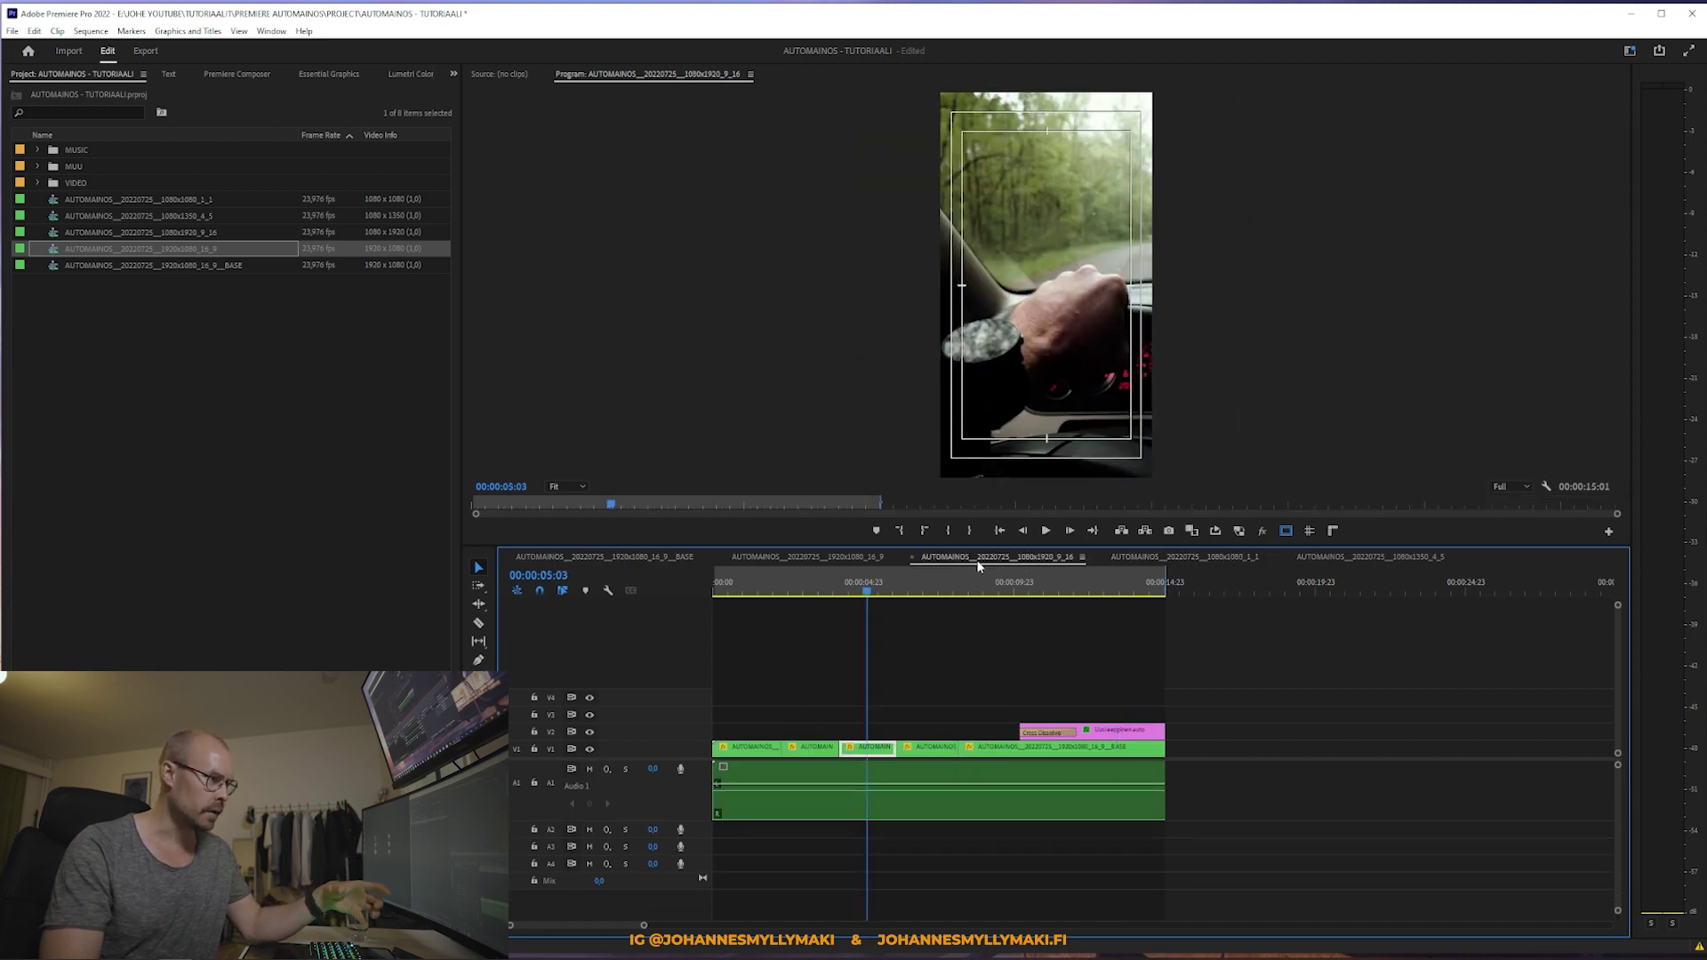
left_click(861, 556)
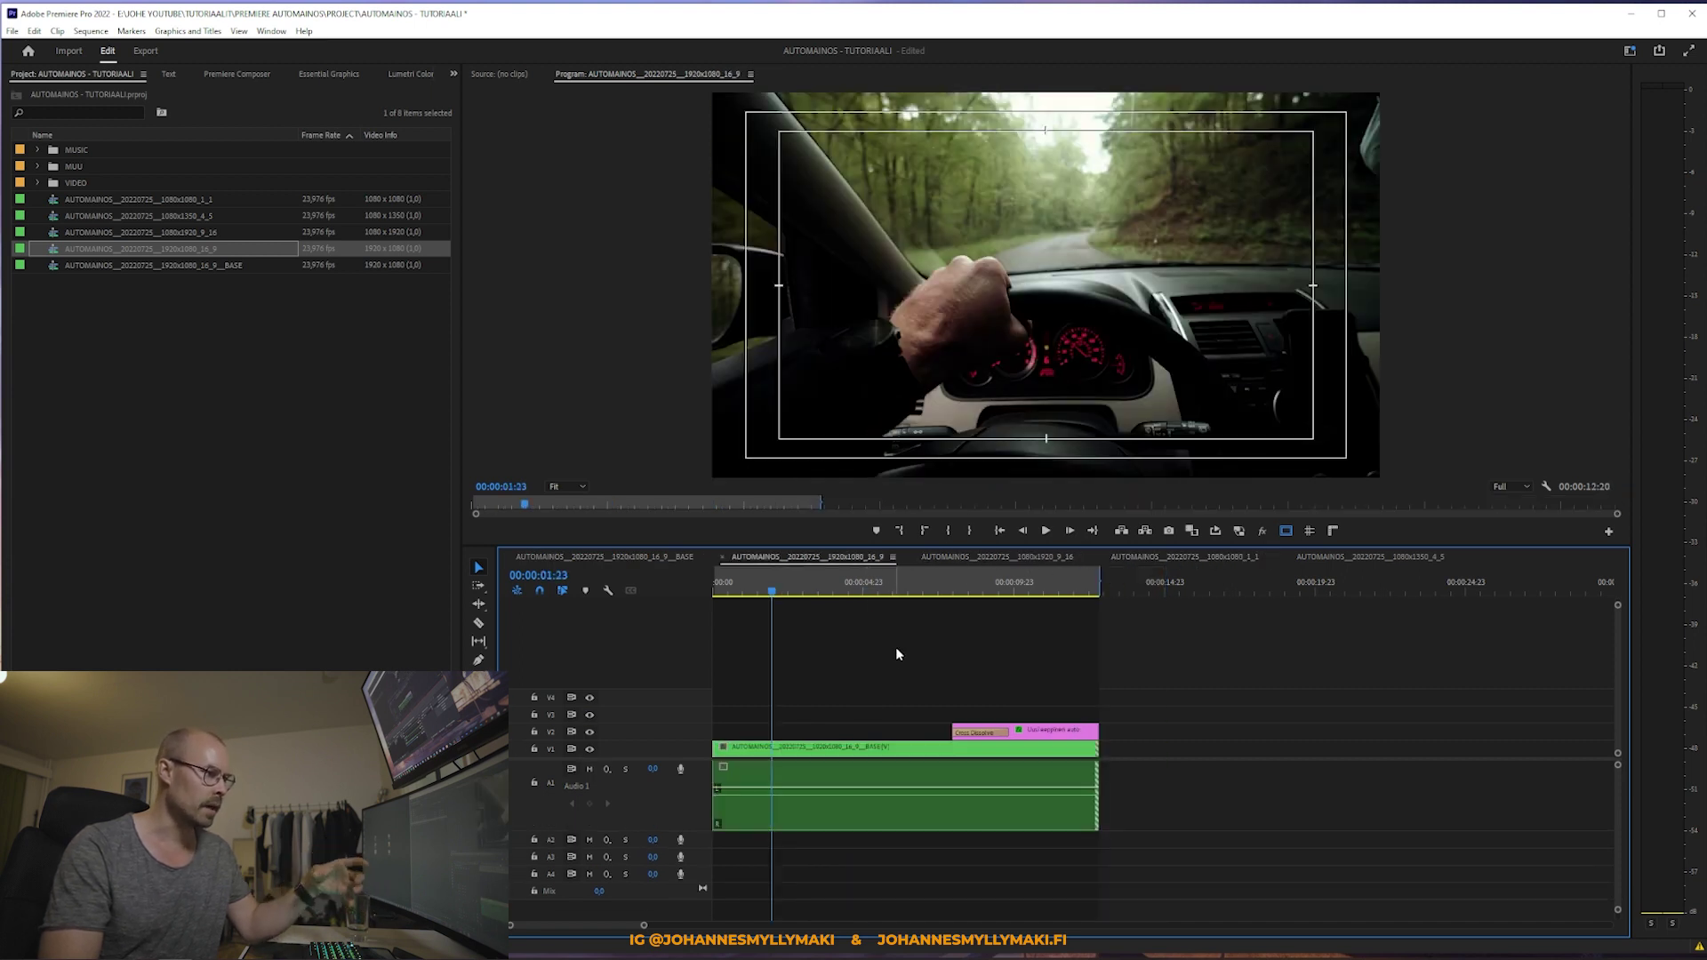
left_click(985, 557)
Step: Reopen BASE from the vertical version at 07:20 and move to the in-car shot at 05:01
left_click(950, 590)
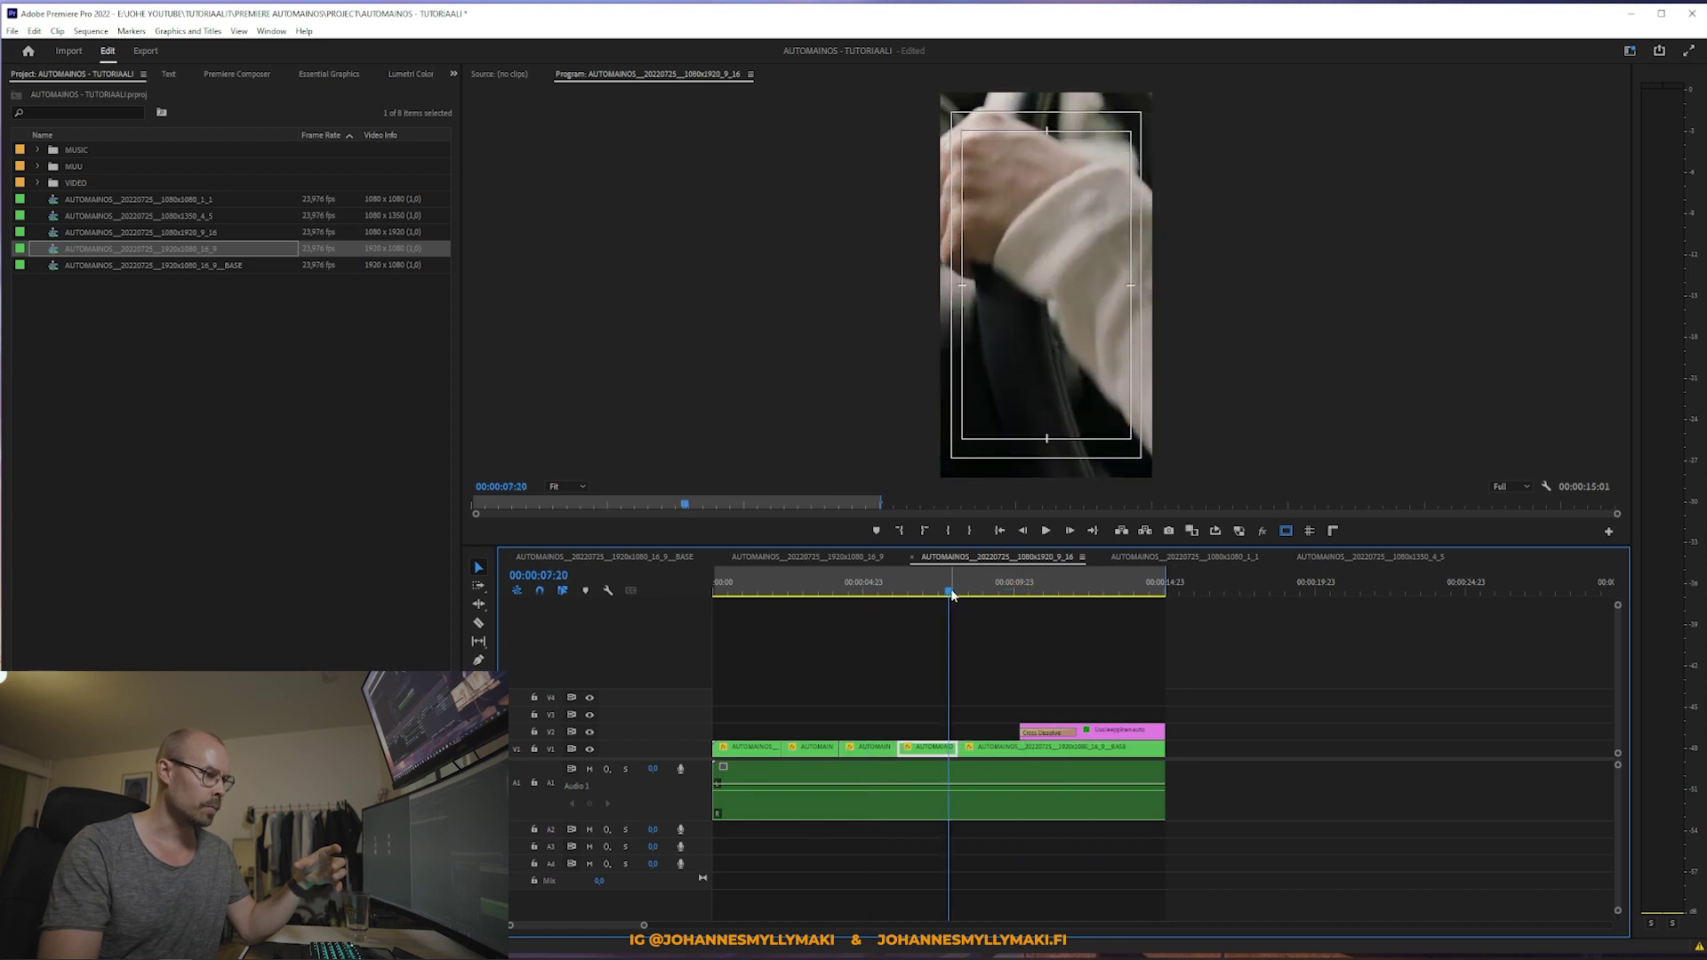
double_click(930, 750)
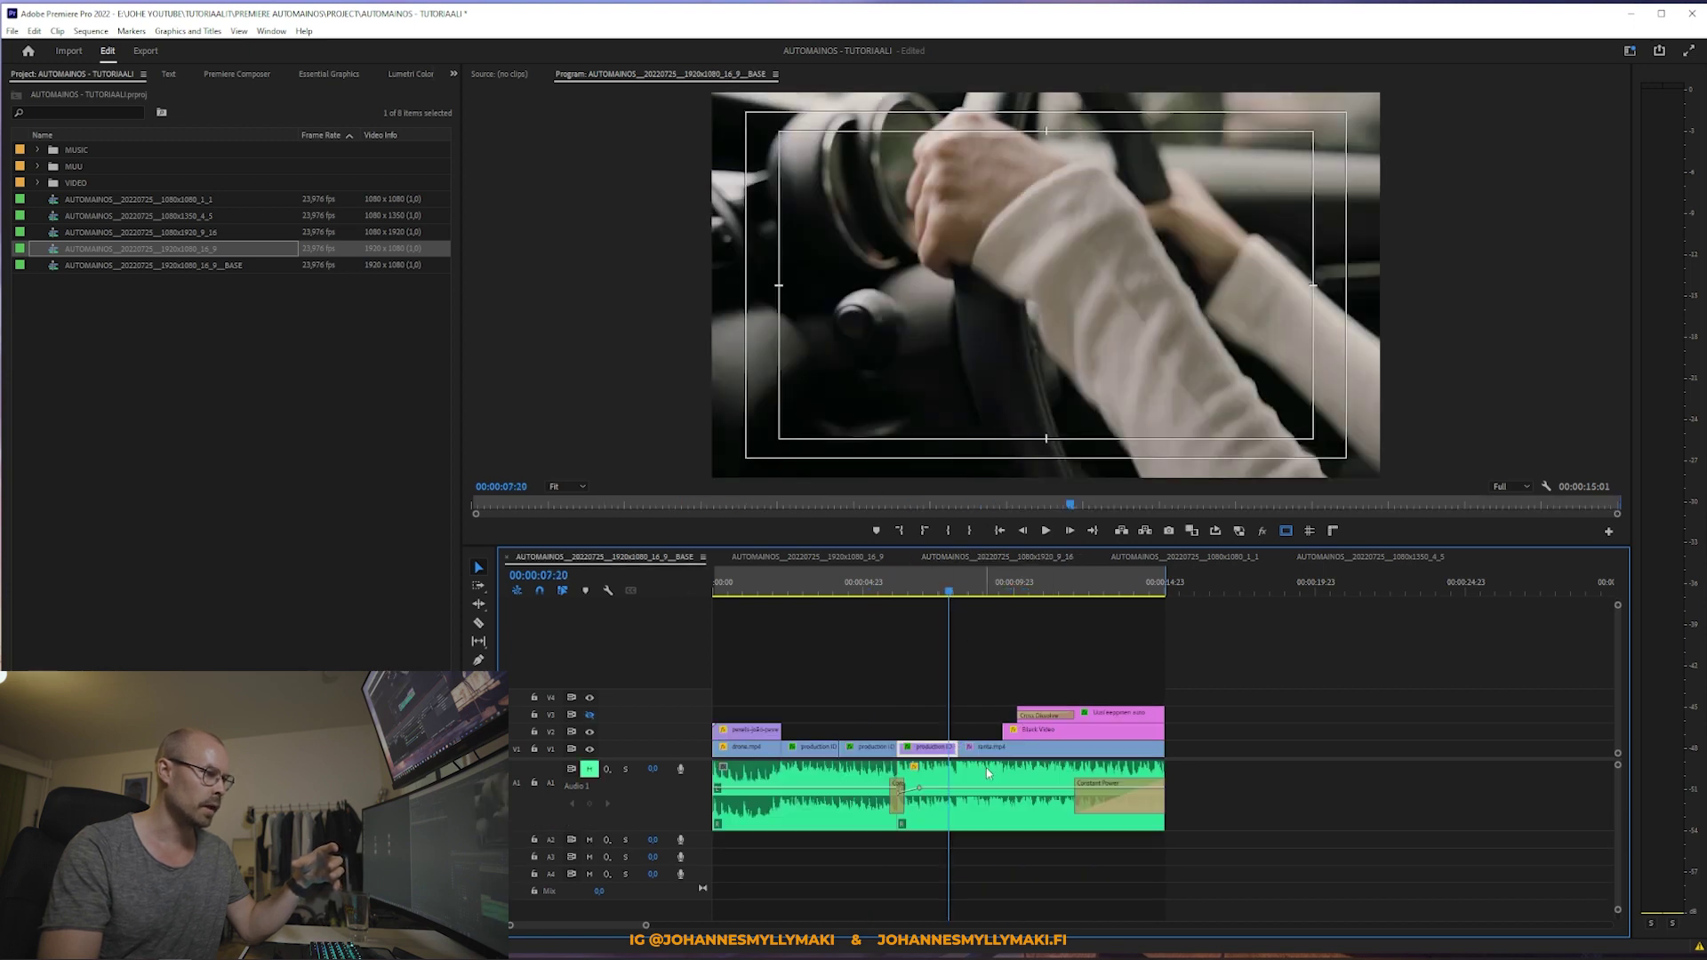
left_click(919, 588)
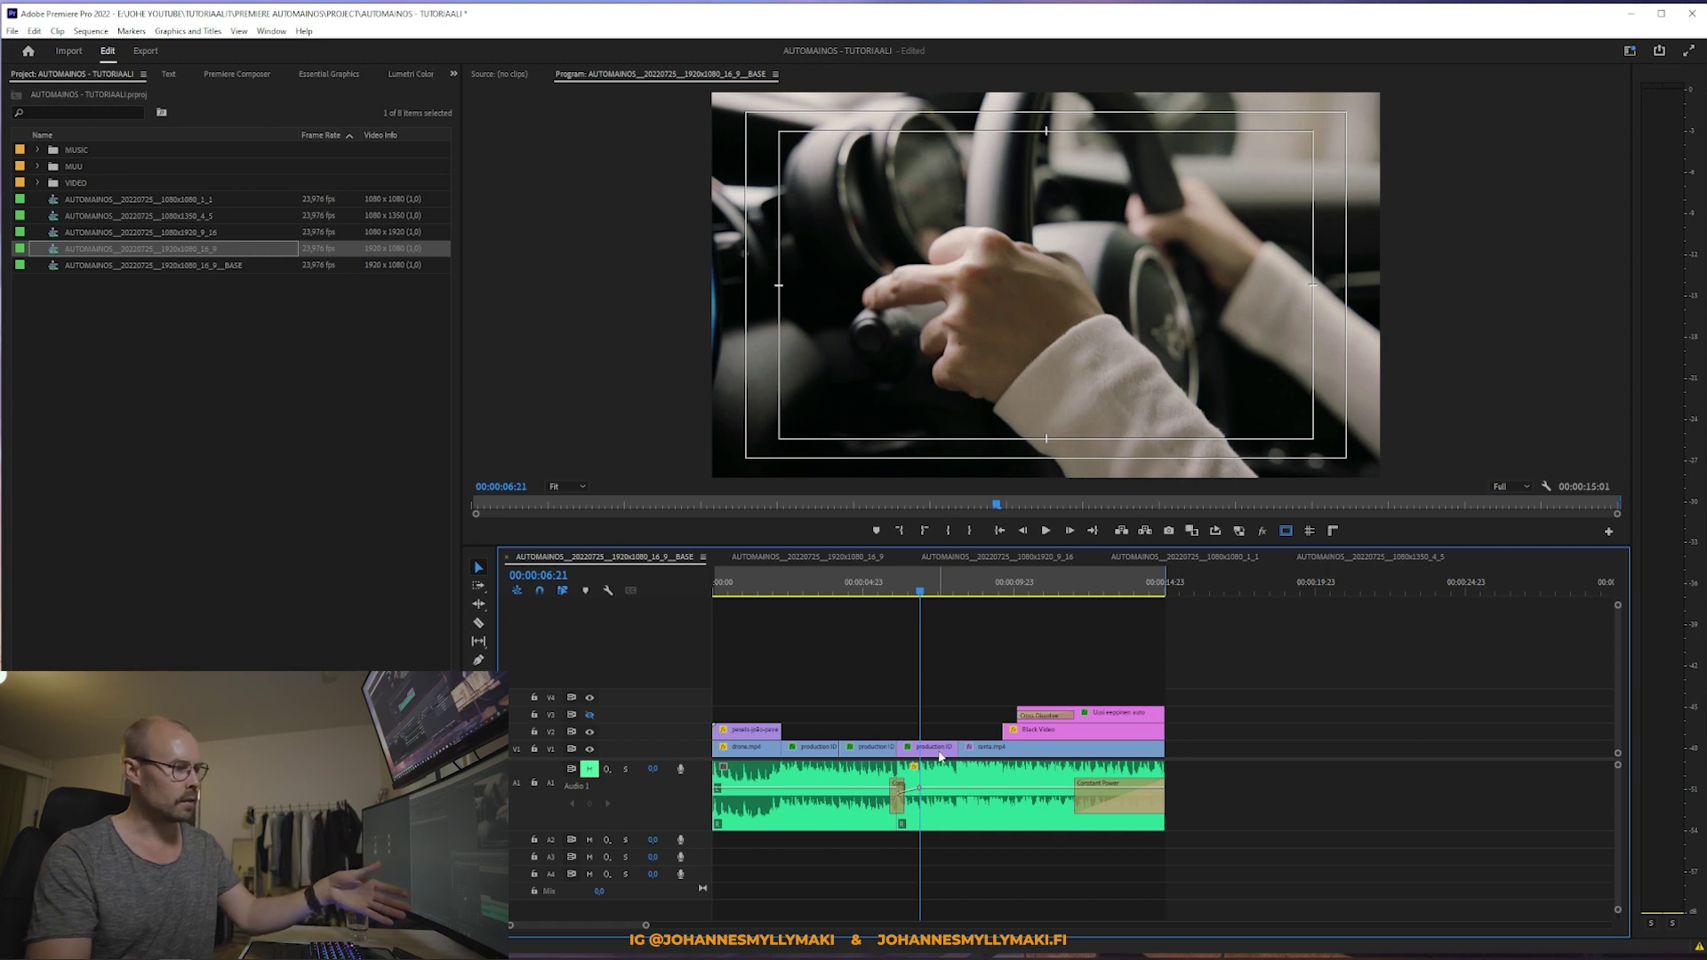
left_click(869, 750)
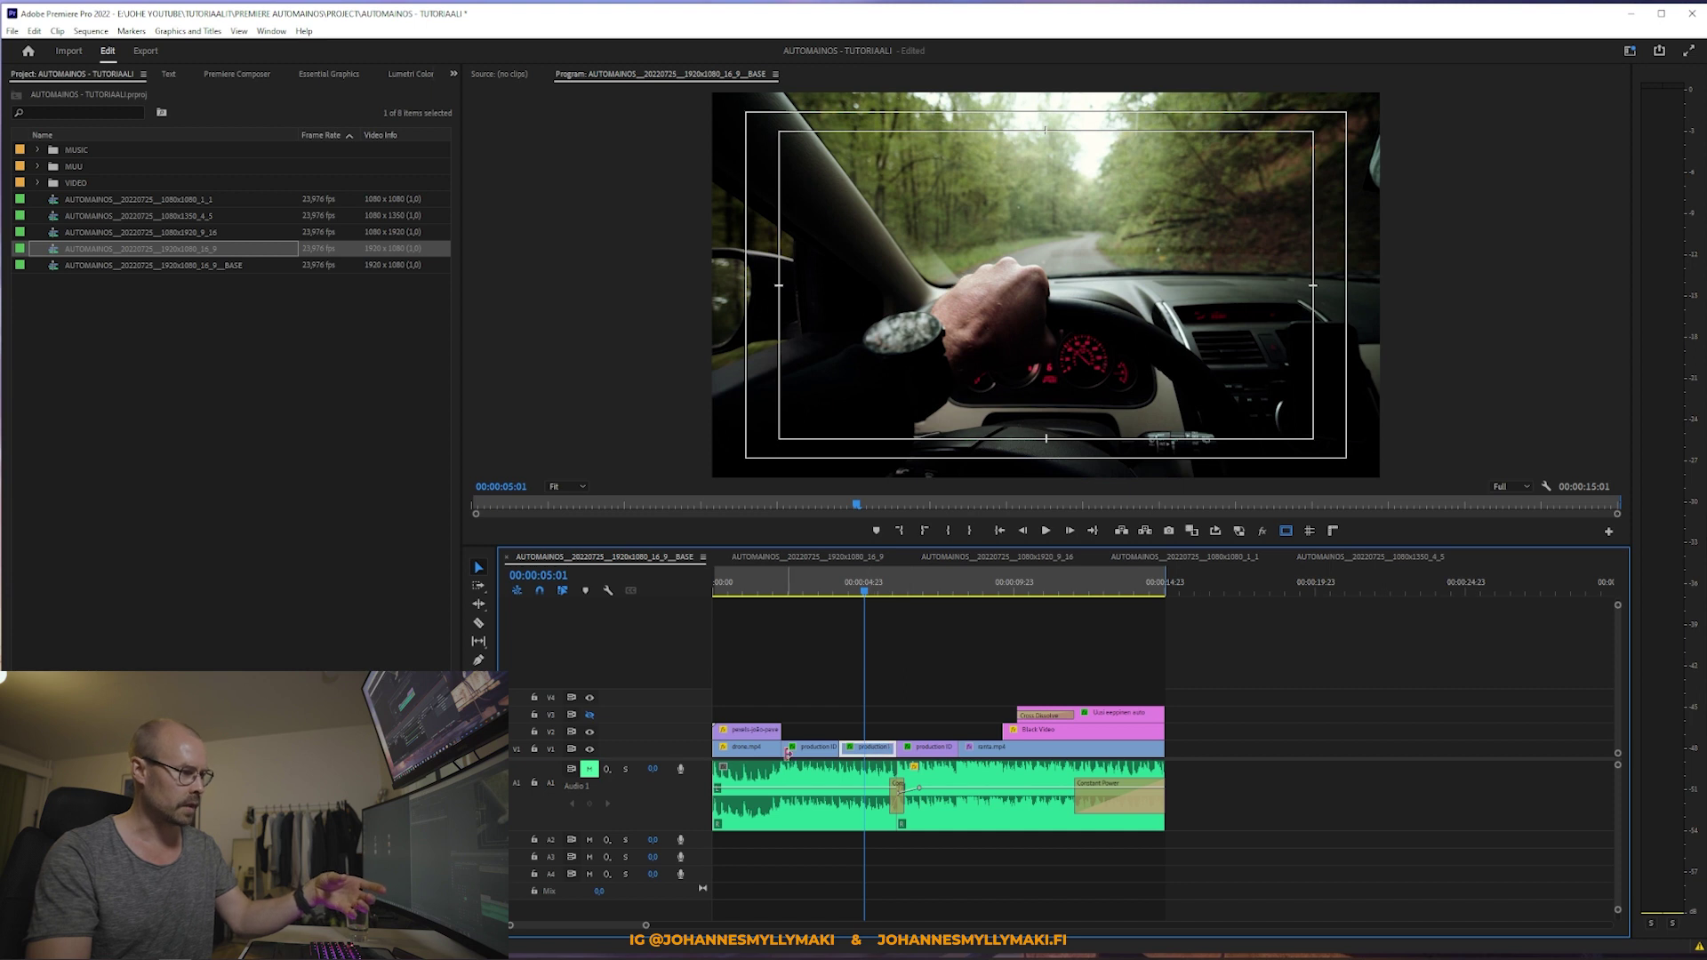
left_click(1035, 650)
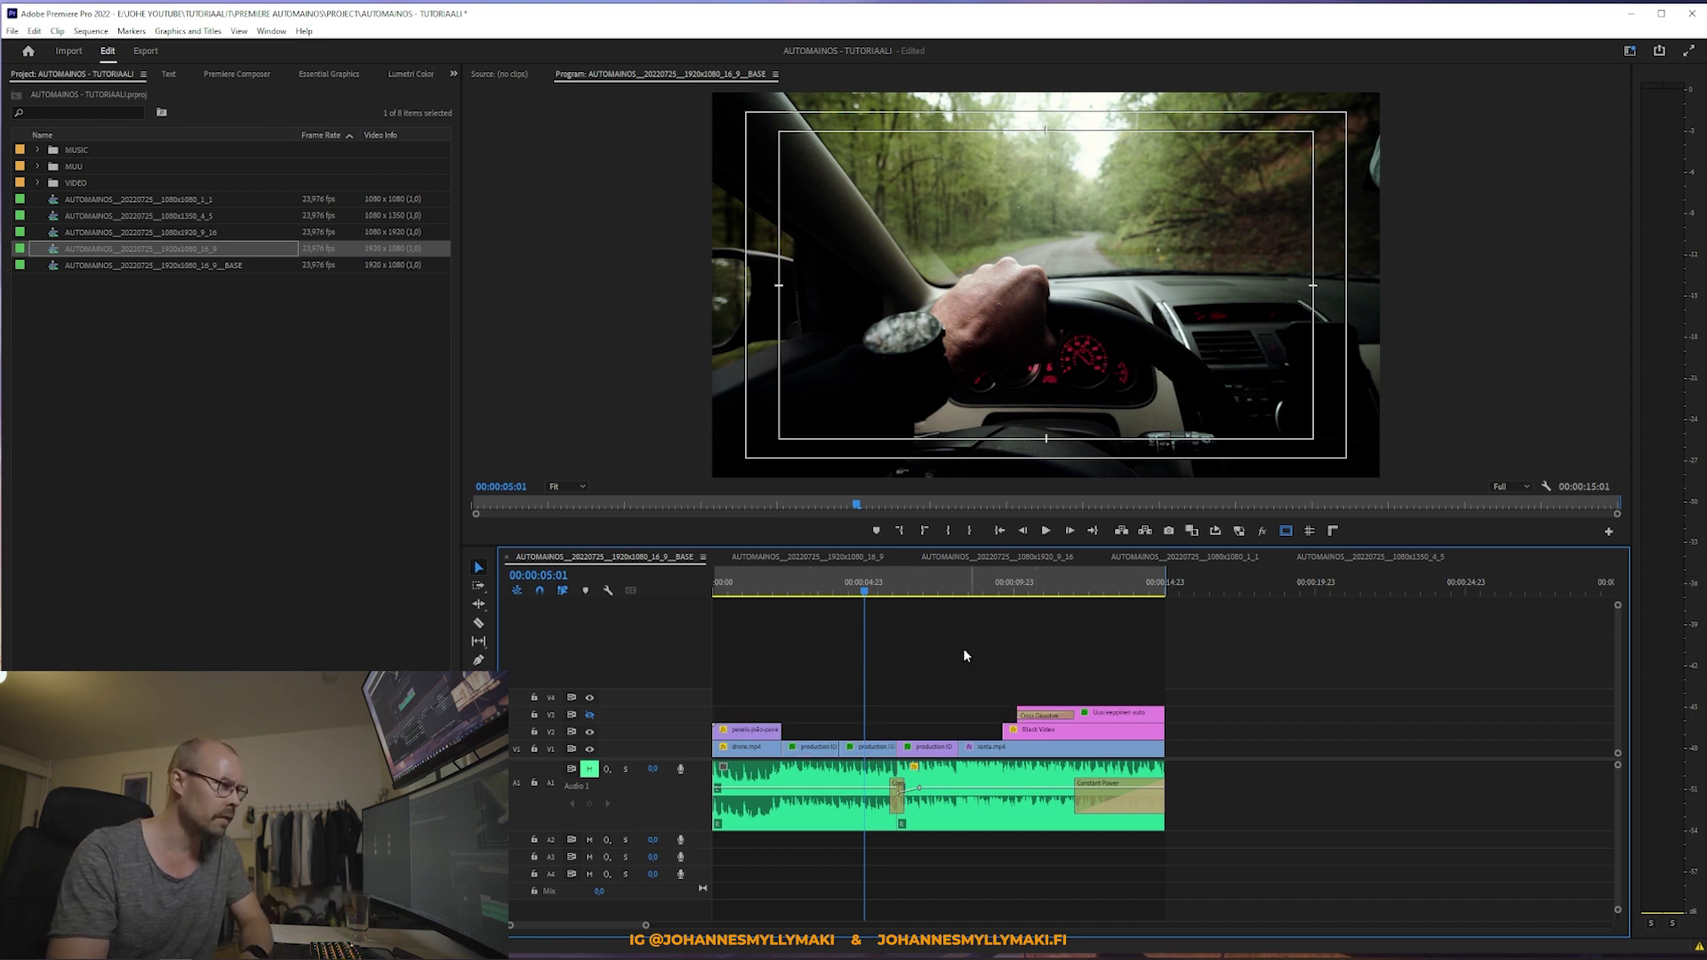
Step: Cycle through the format versions, then return to BASE and scrub back to the car clip
left_click(124, 202)
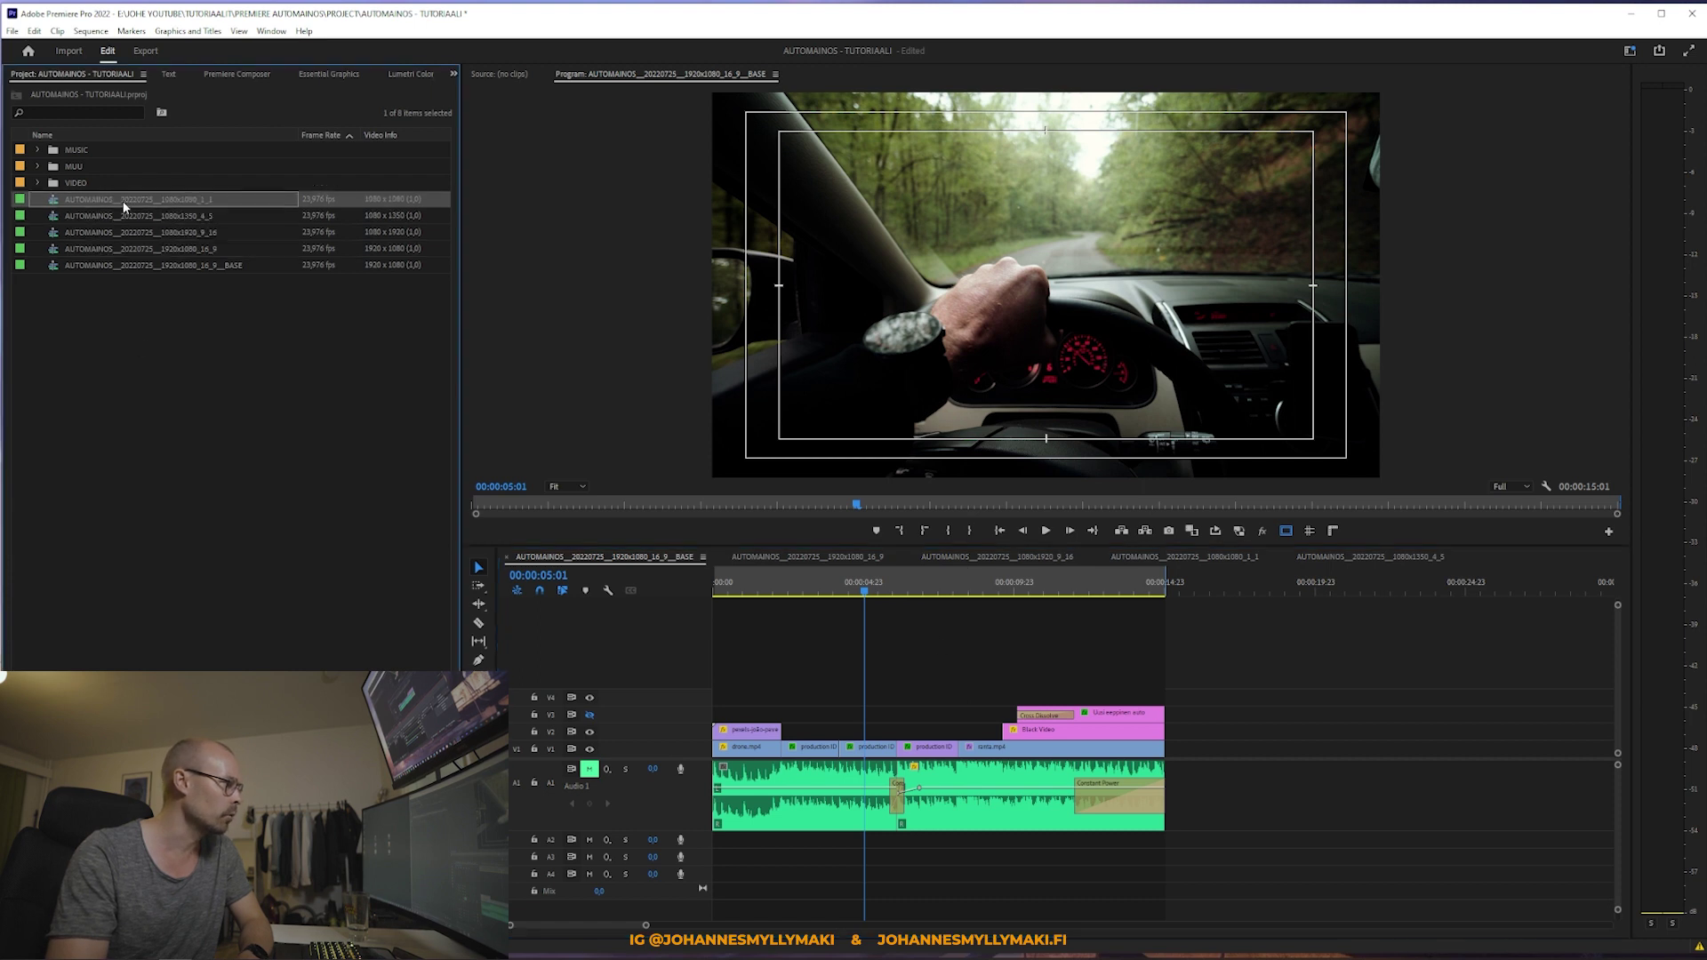
key("shift+3")
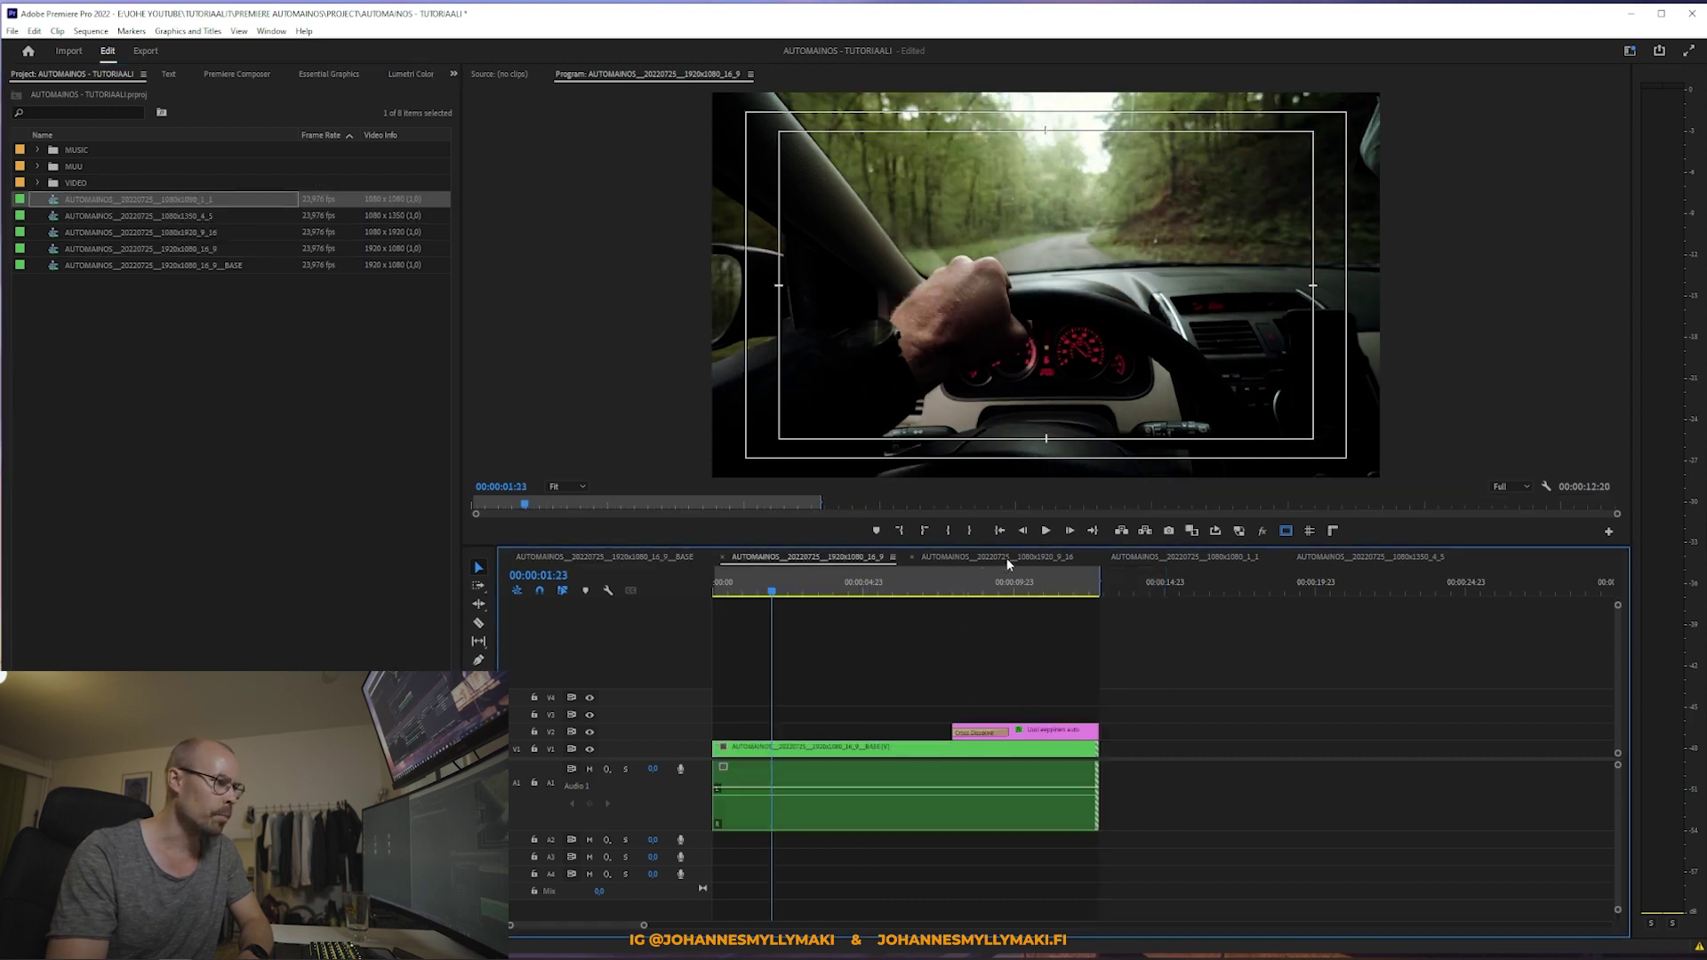
key("shift+3")
key("shift+3")
key("shift+3")
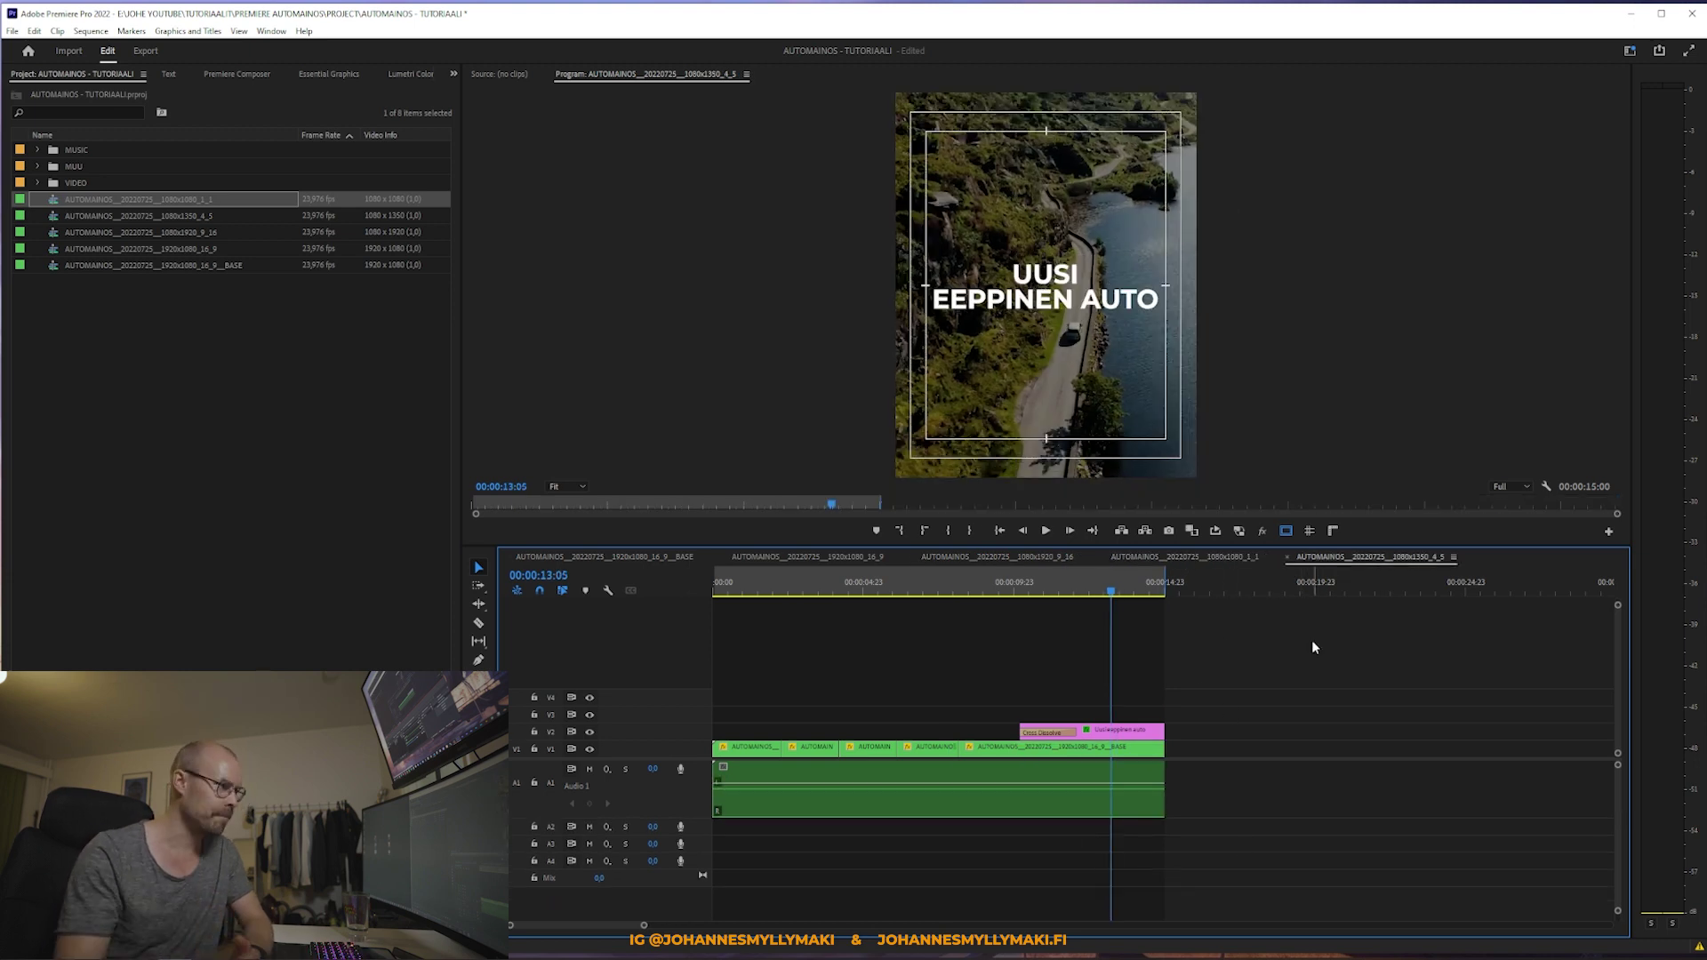
left_click(667, 559)
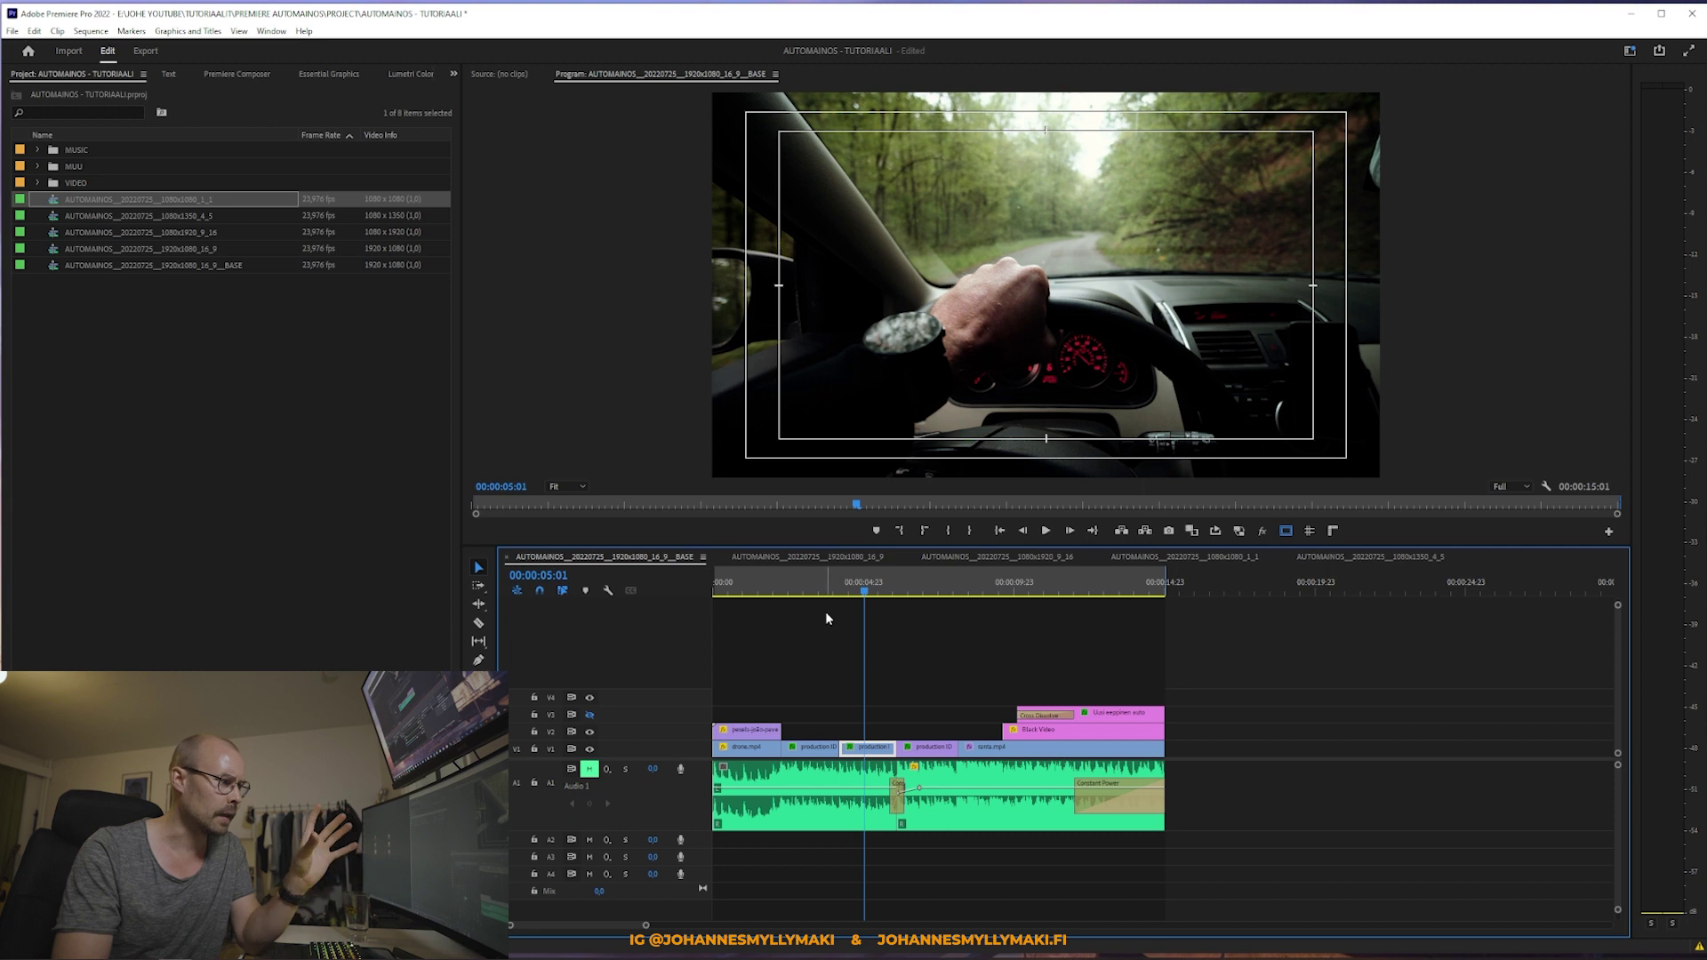
left_click_drag(763, 587, 963, 598)
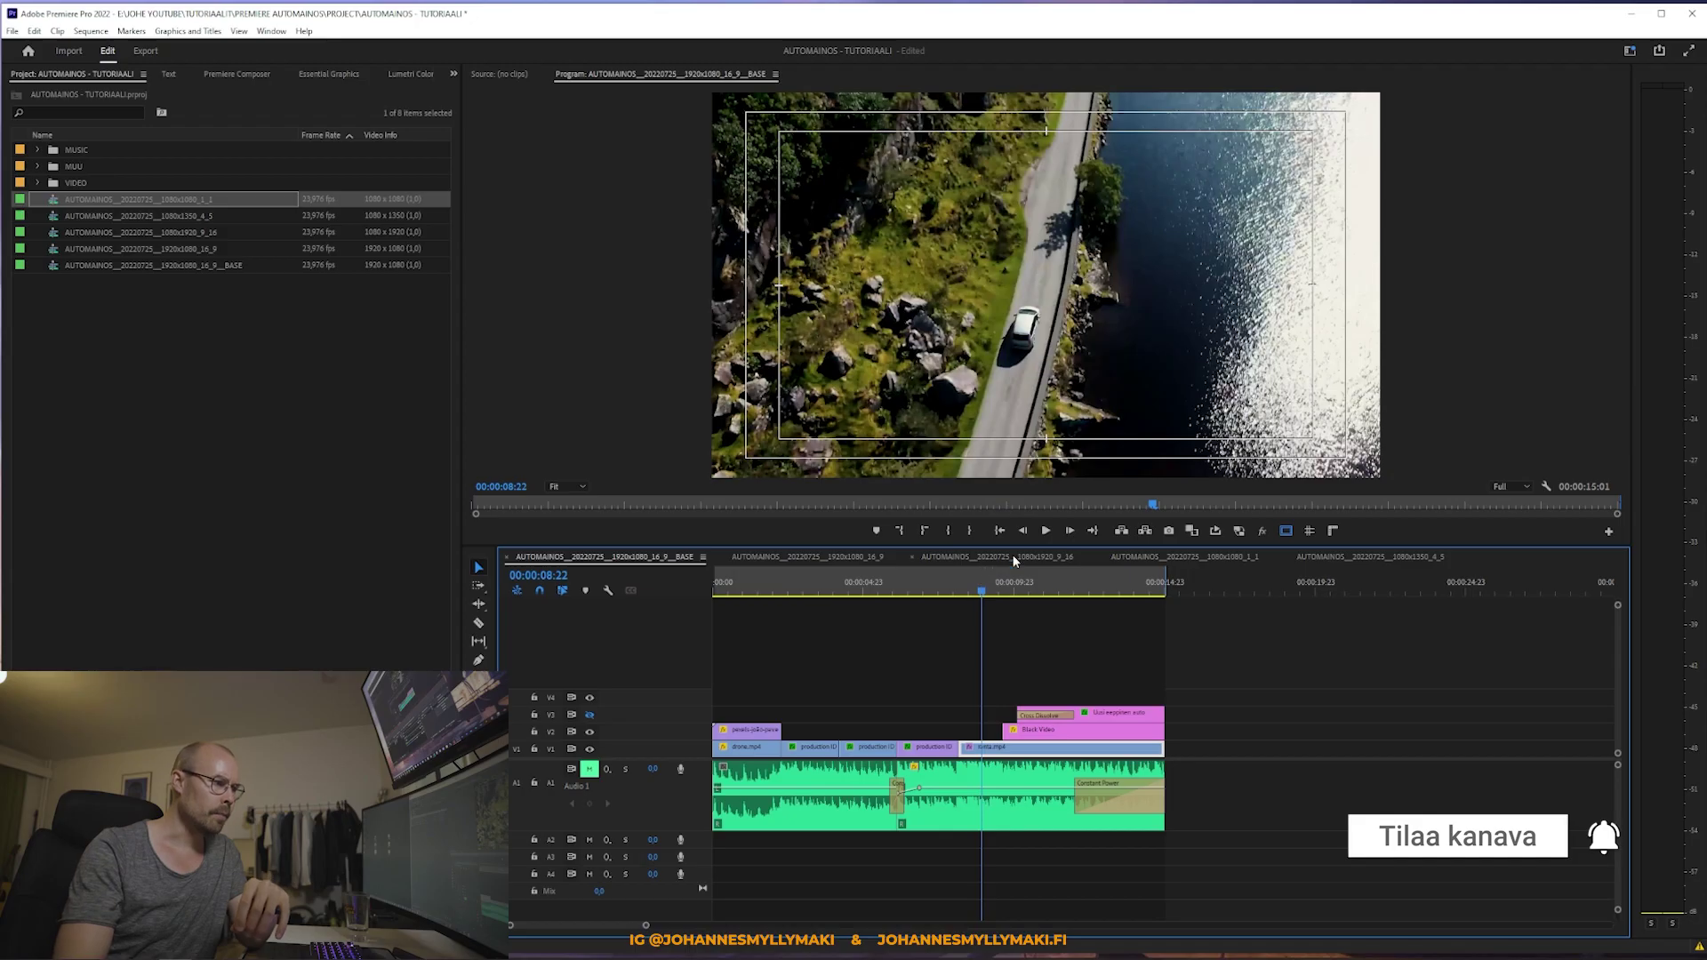
Step: Step past the 9:16 and 1:1 versions to land on the 1080x1350 4:5 sequence
left_click(1012, 555)
left_click(1227, 552)
left_click(1343, 555)
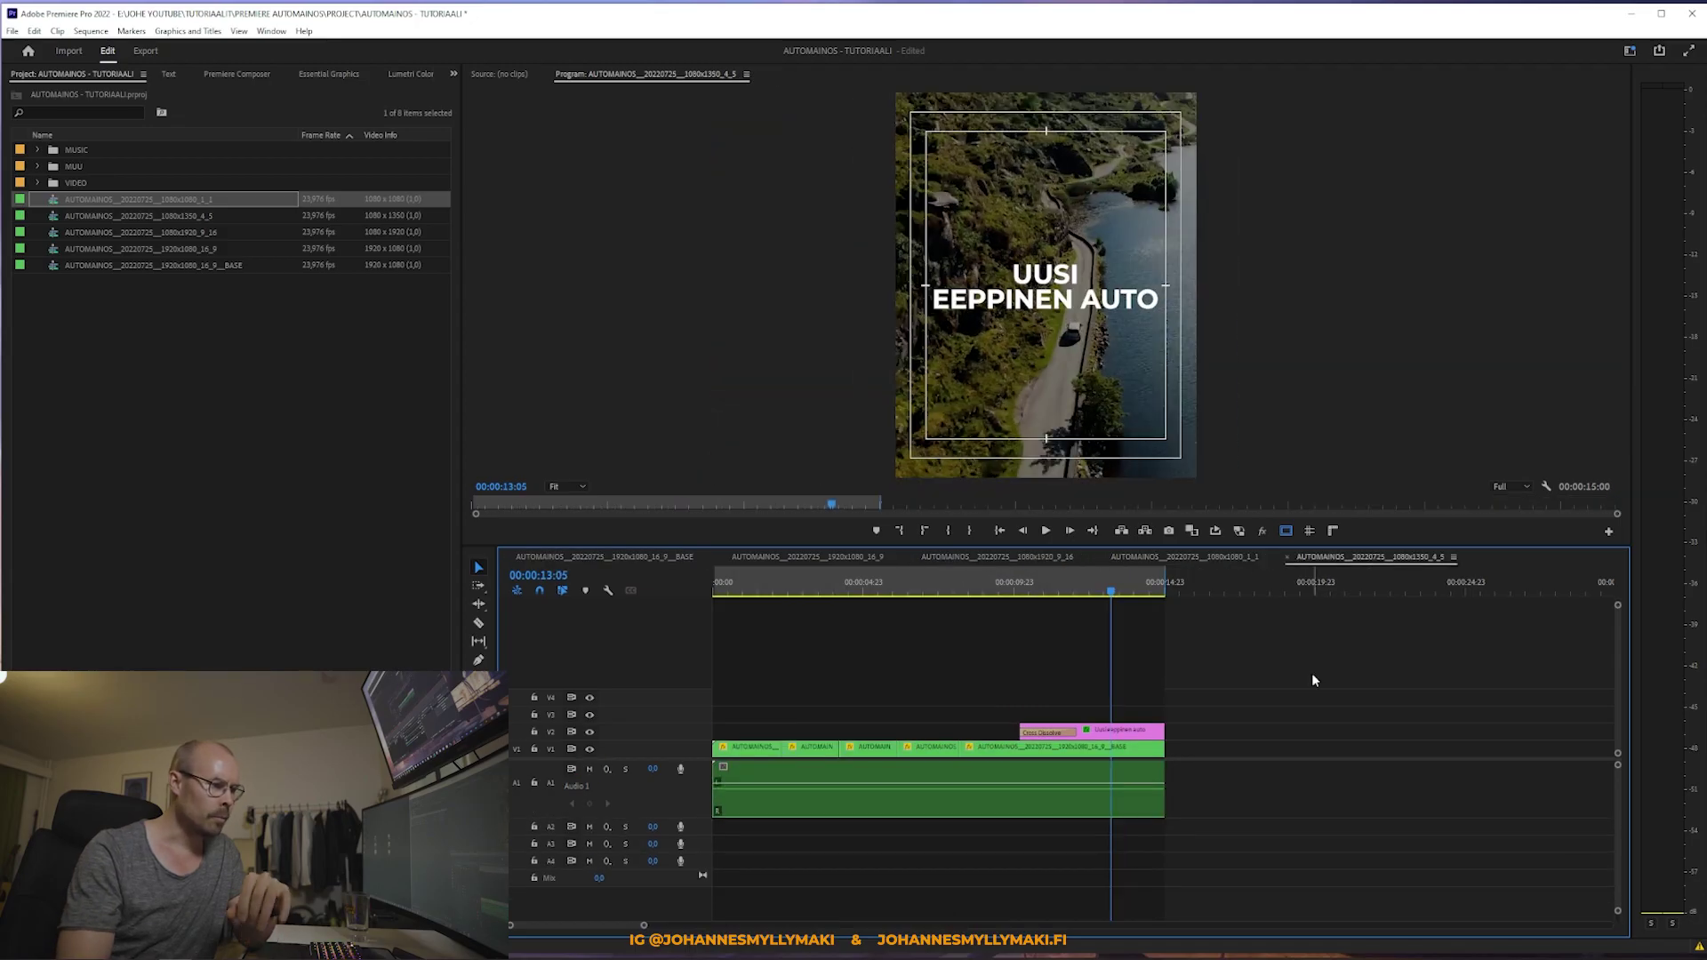
Step: Select the 4:5 clips, then go back to BASE at the car clip near 03:03
left_click_drag(1280, 840, 921, 670)
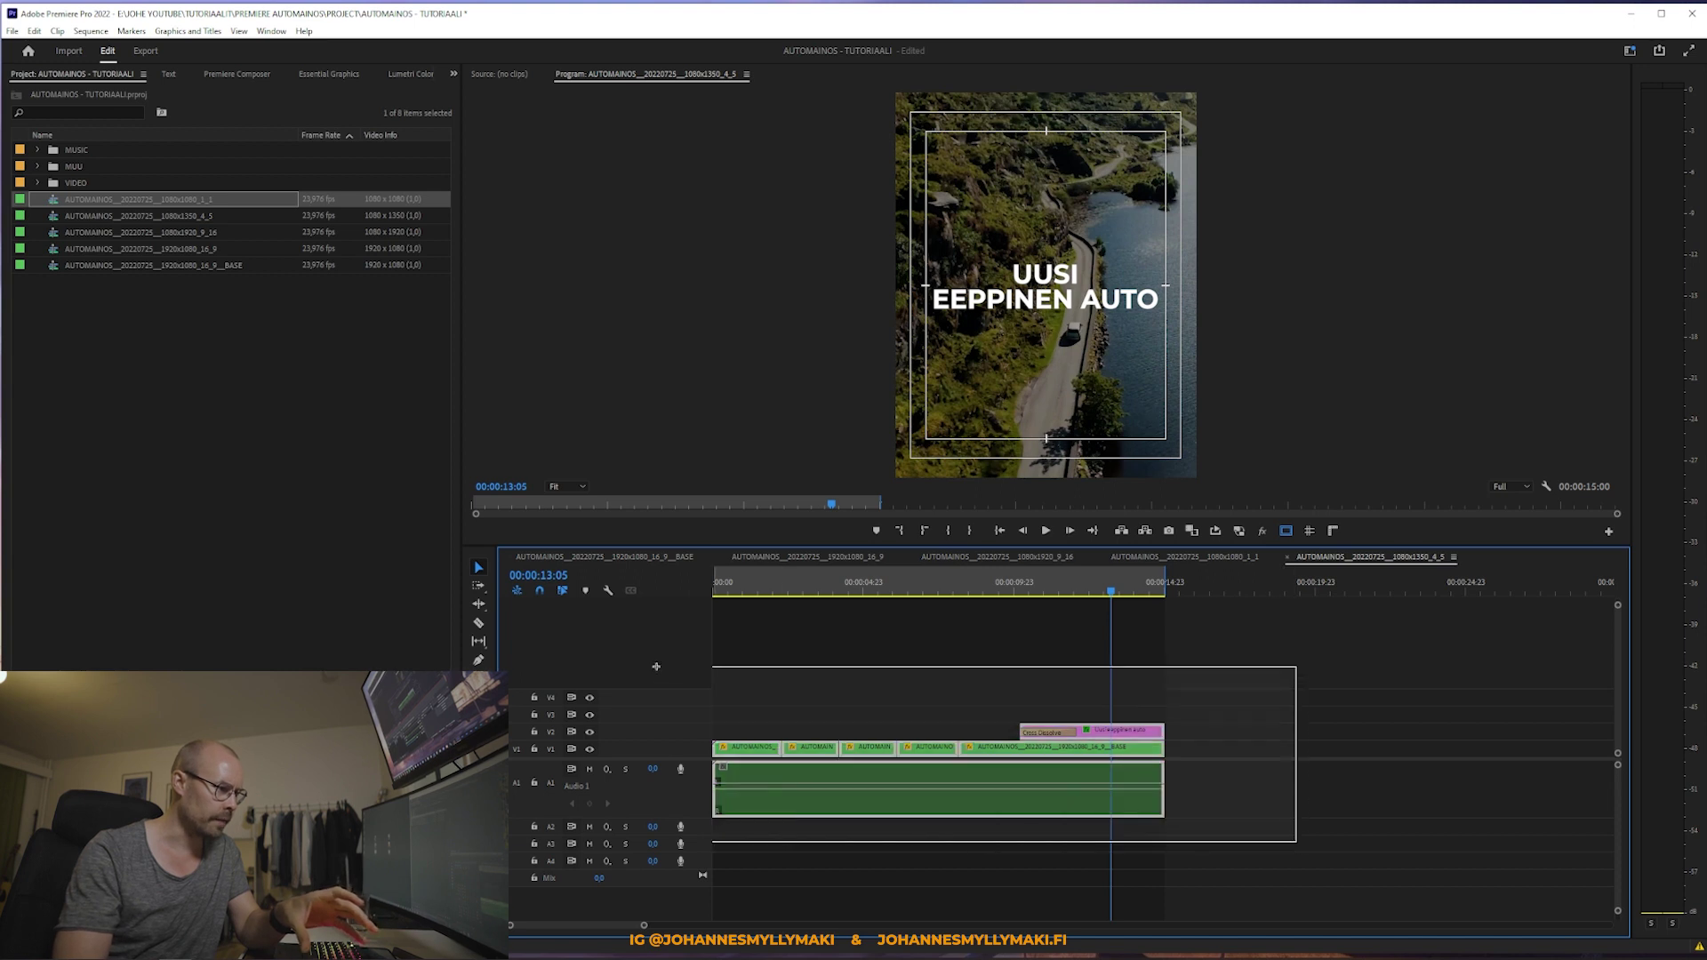
left_click(665, 556)
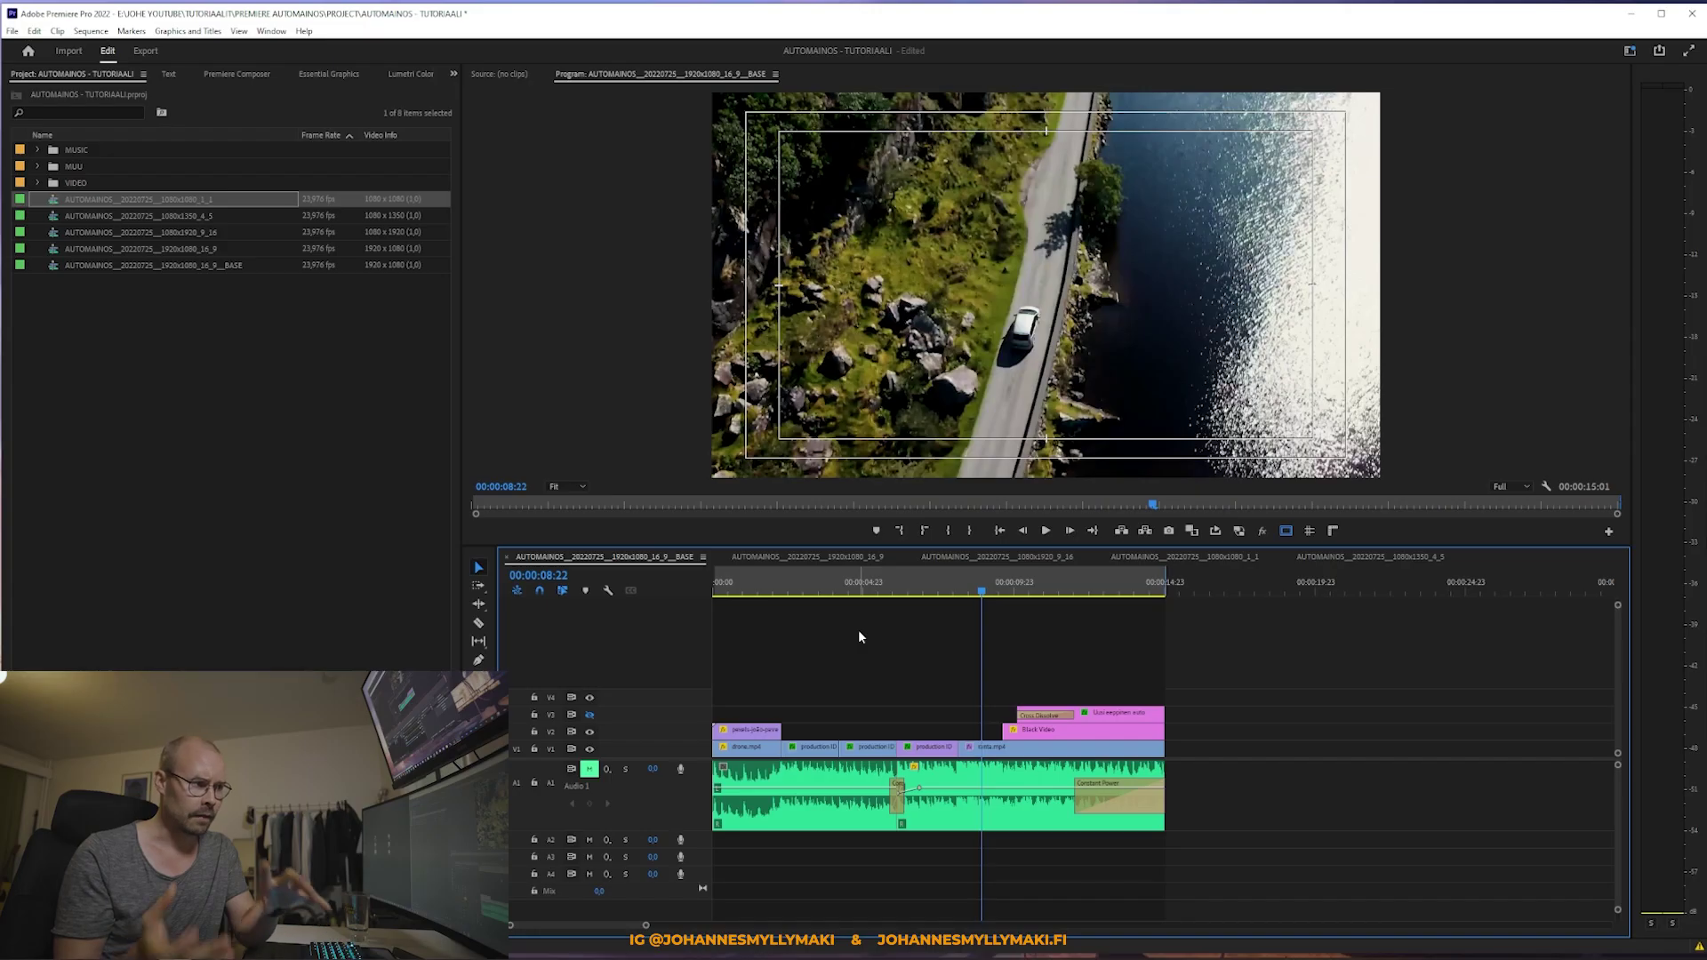
left_click(809, 593)
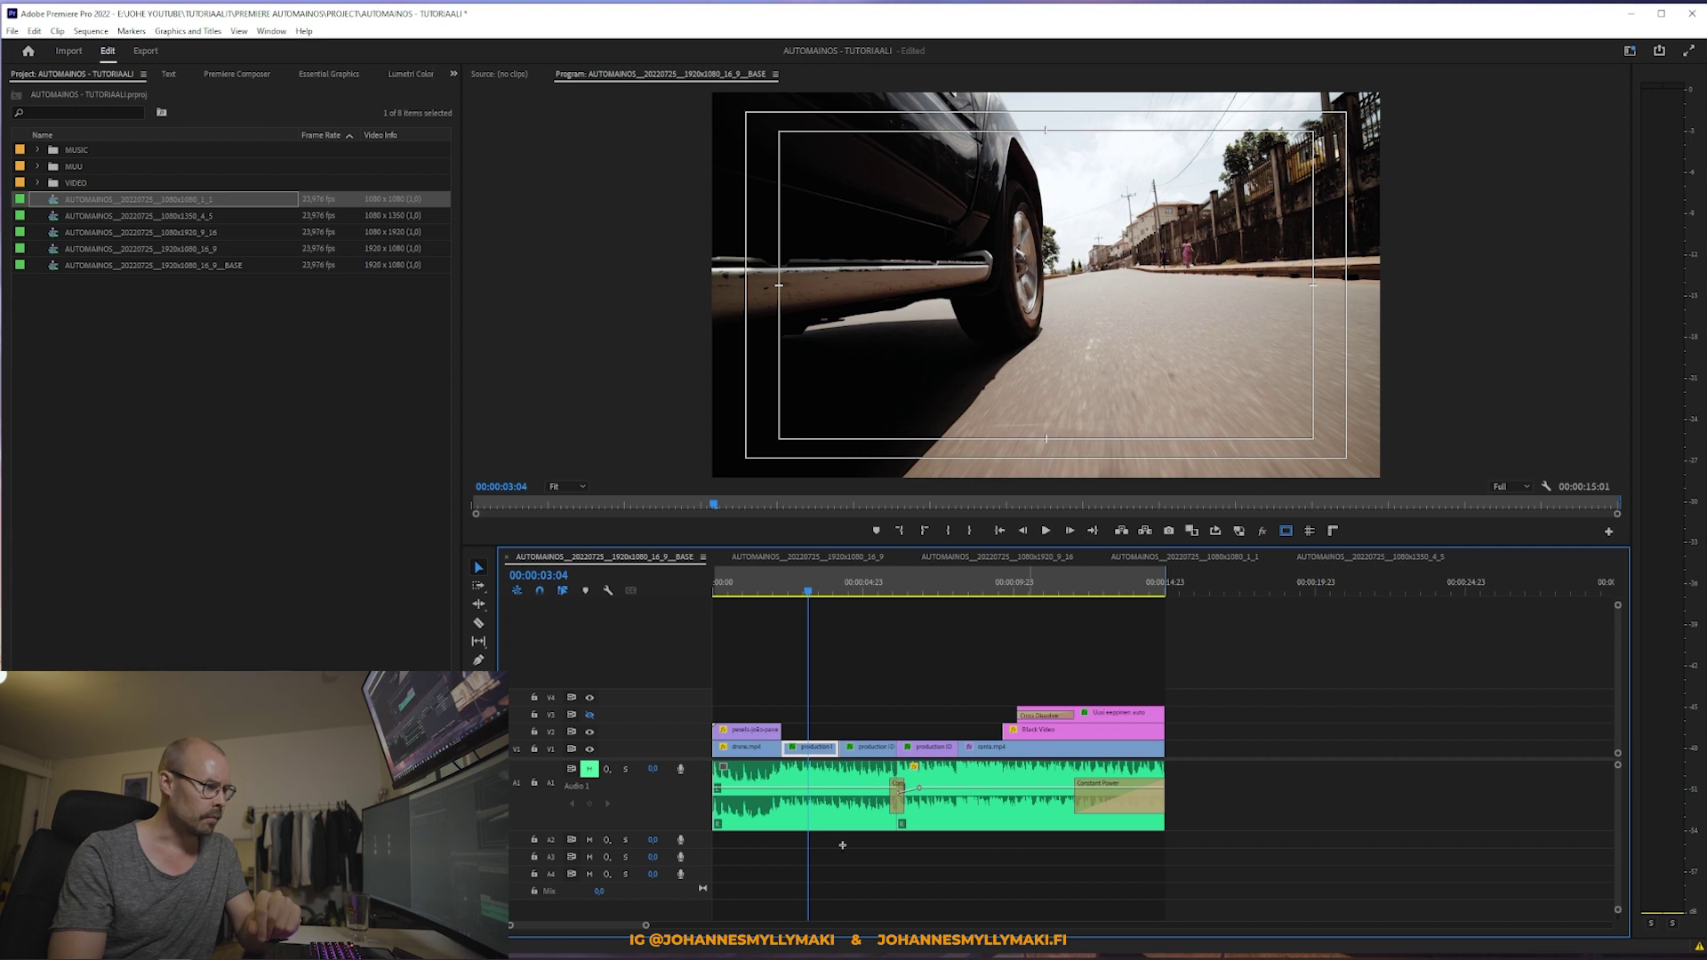
left_click(842, 844)
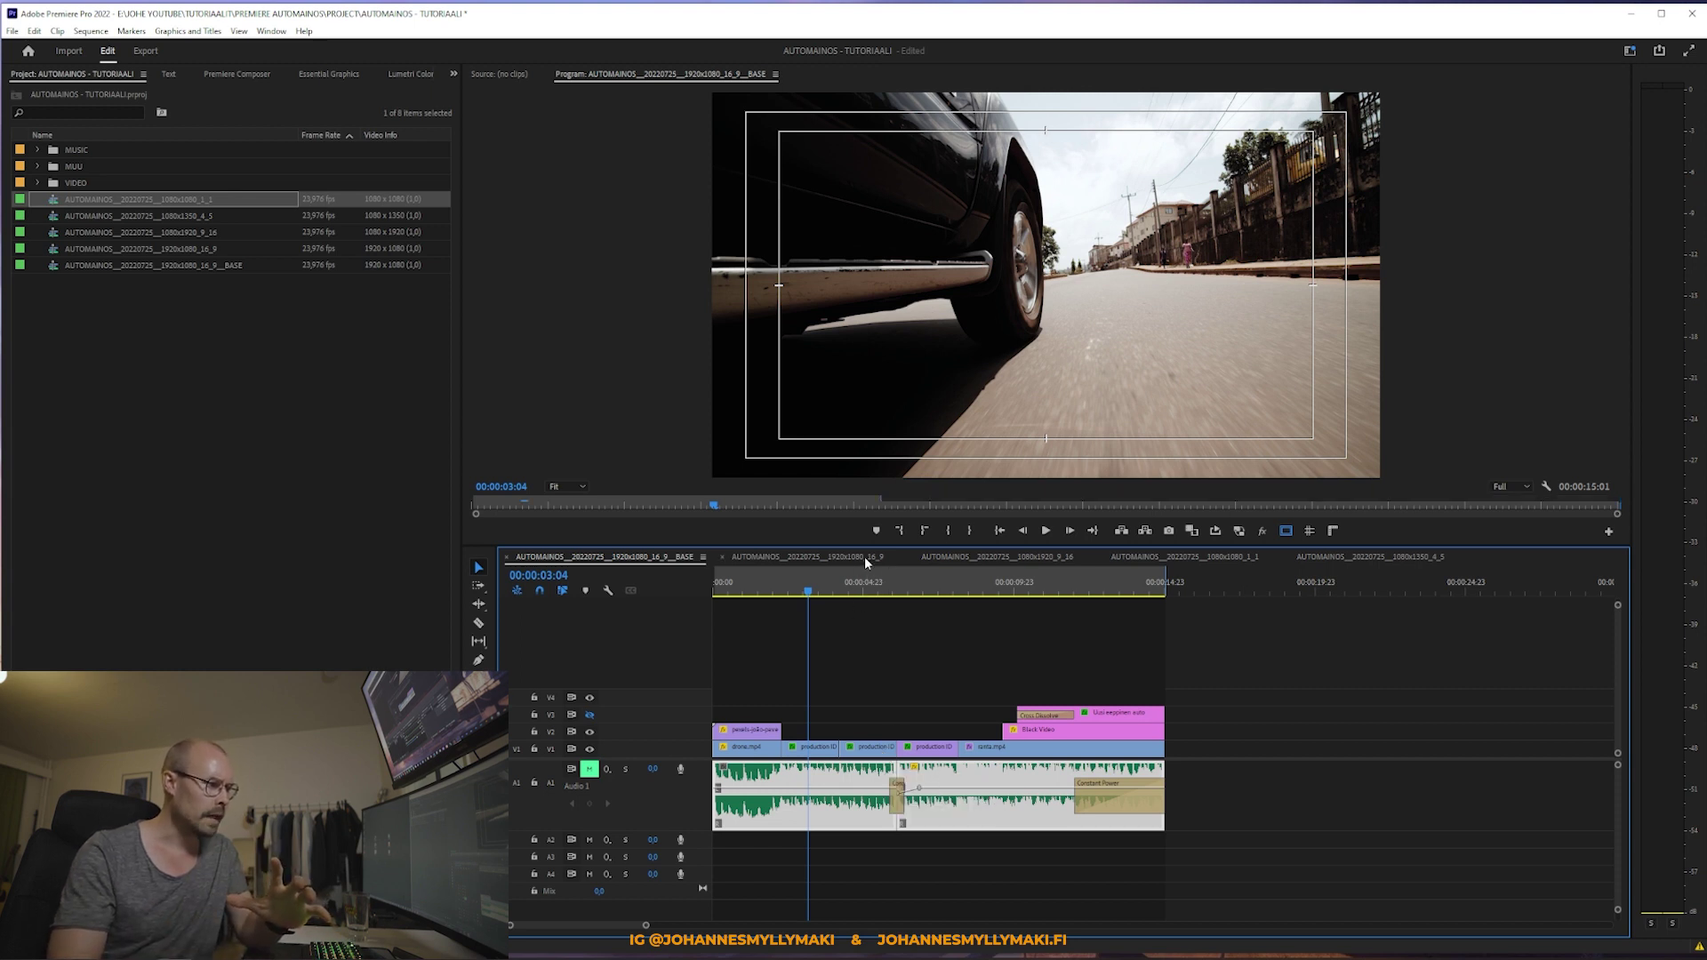
Step: Flip through the 16:9, 9:16, 1:1 and 4:5 versions and back to BASE
left_click(866, 556)
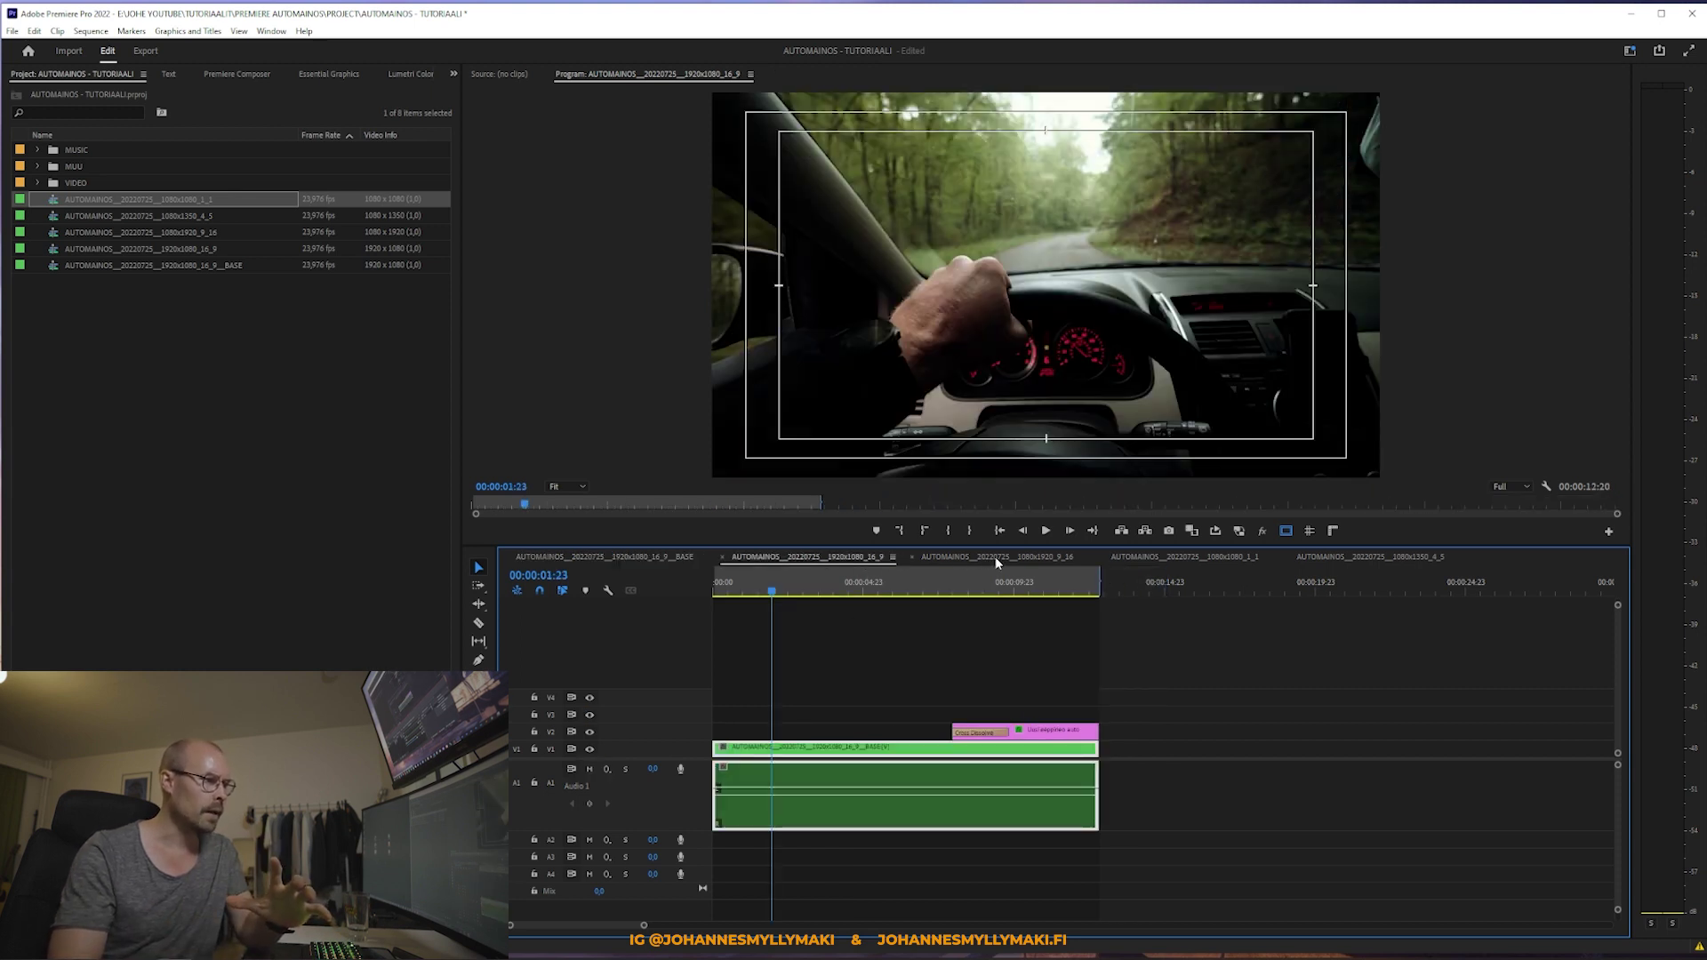
left_click(994, 557)
left_click(1183, 556)
left_click(1369, 556)
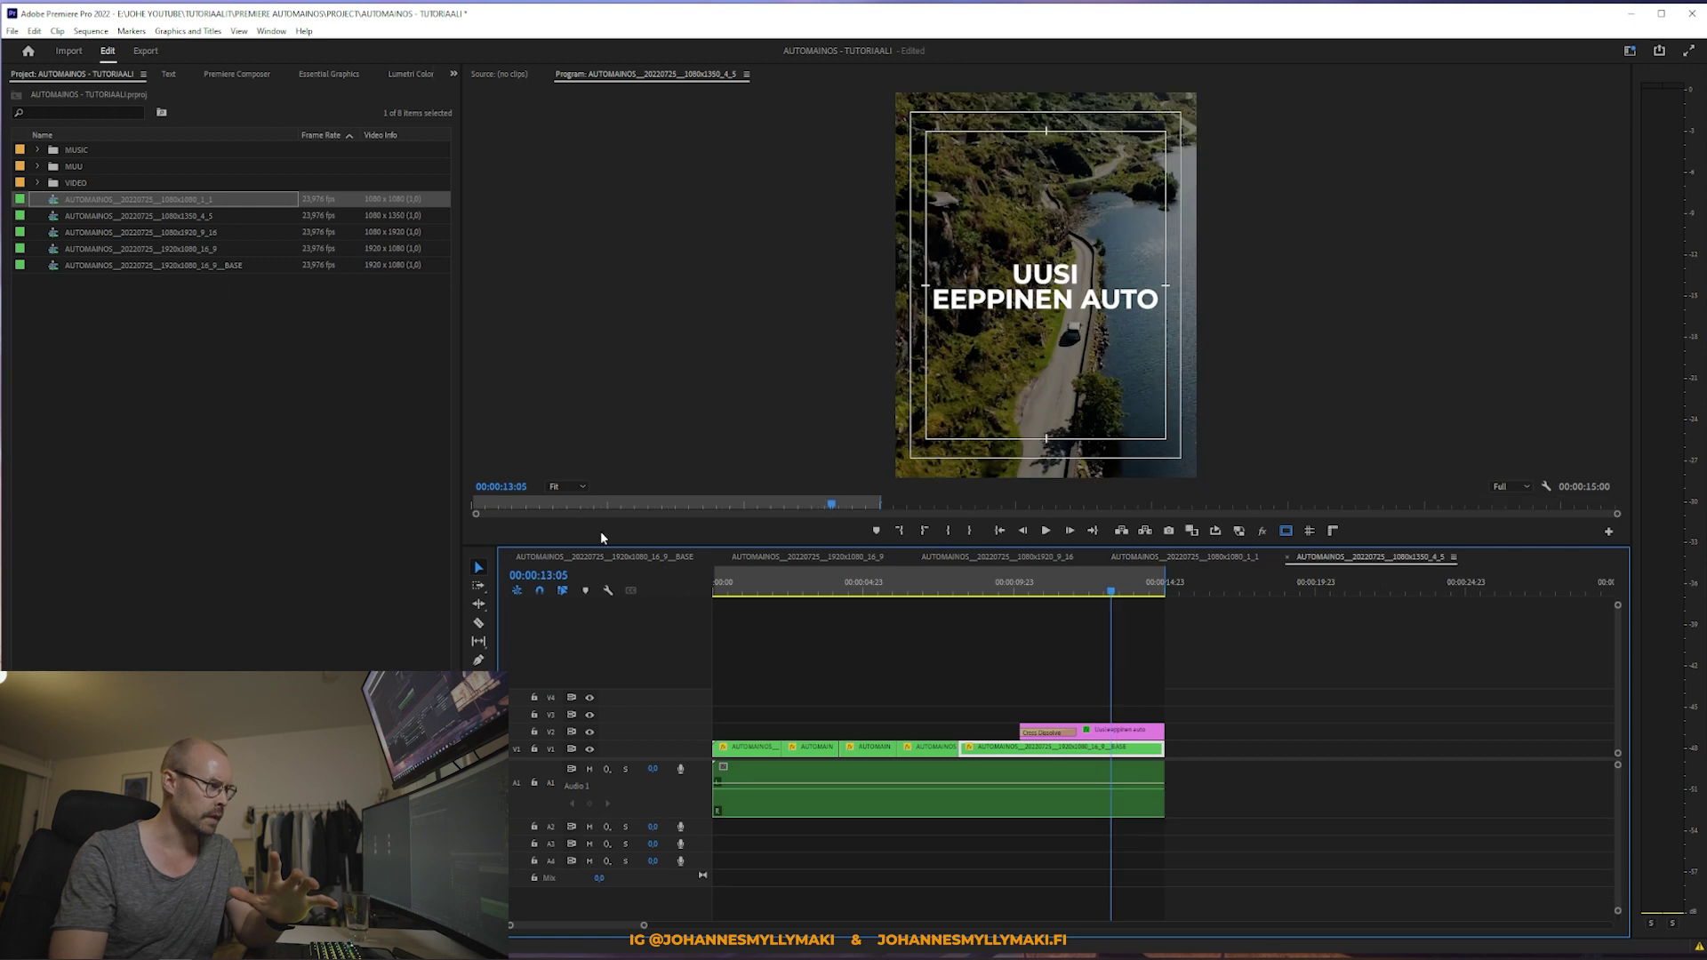
left_click(807, 556)
left_click(605, 556)
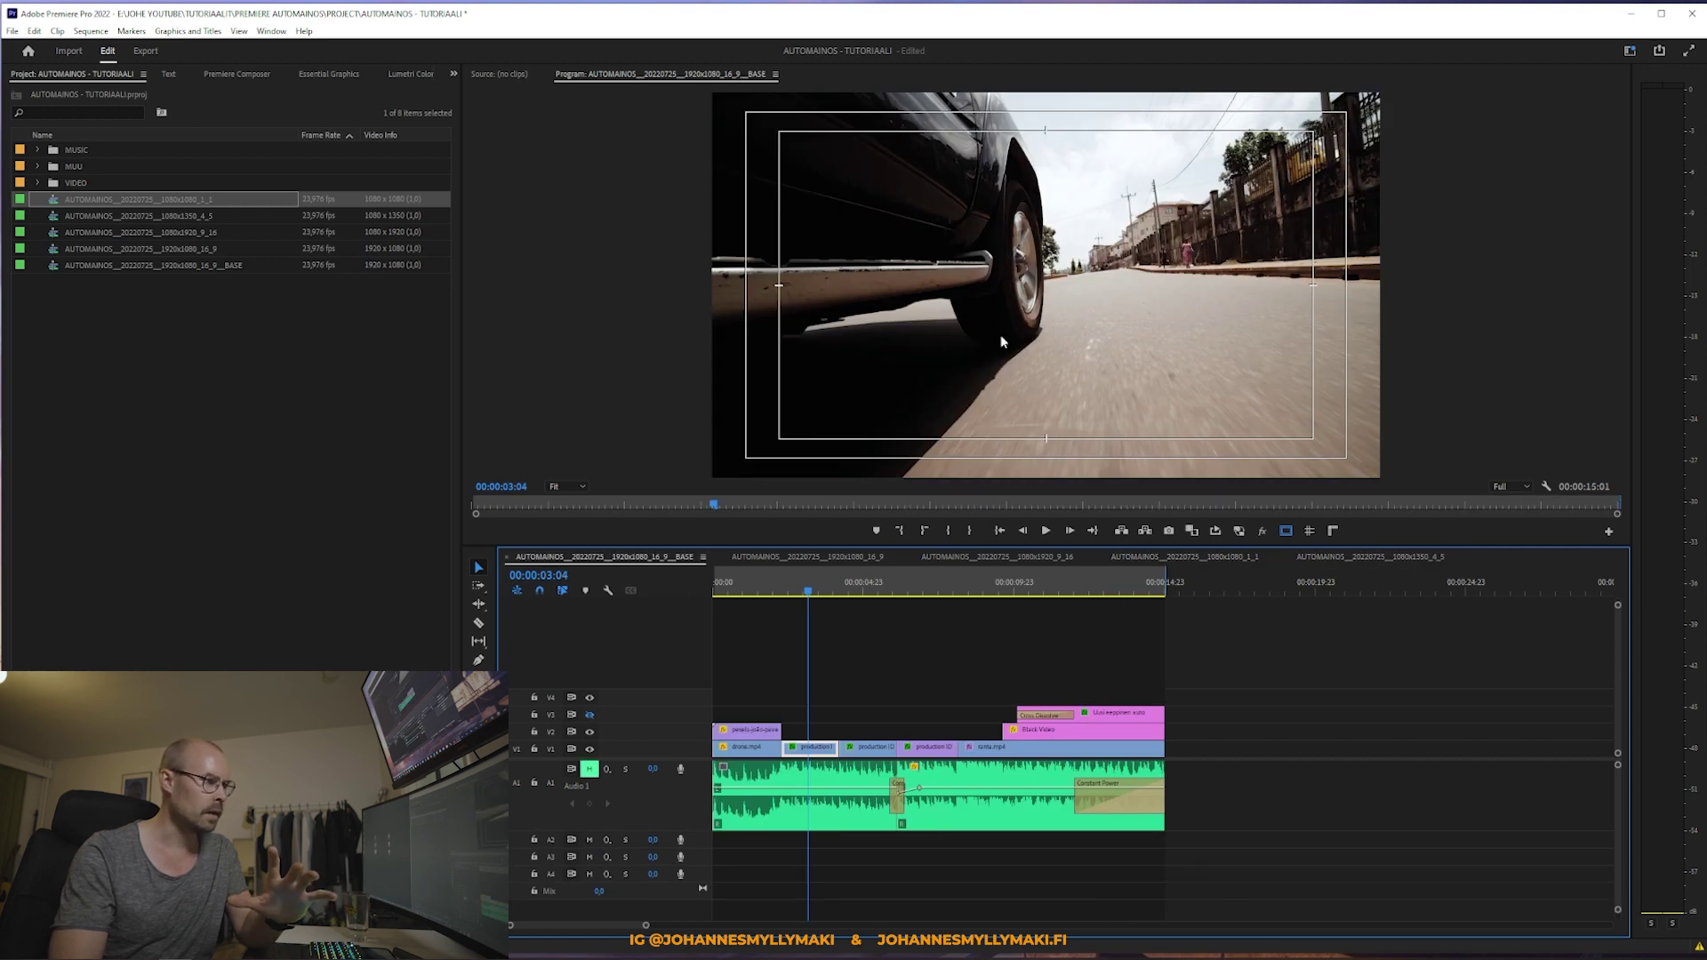
Step: Flip through the 4:5, 1:1, 9:16 and 16:9 versions once more
left_click(853, 557)
left_click(1036, 558)
left_click(1166, 557)
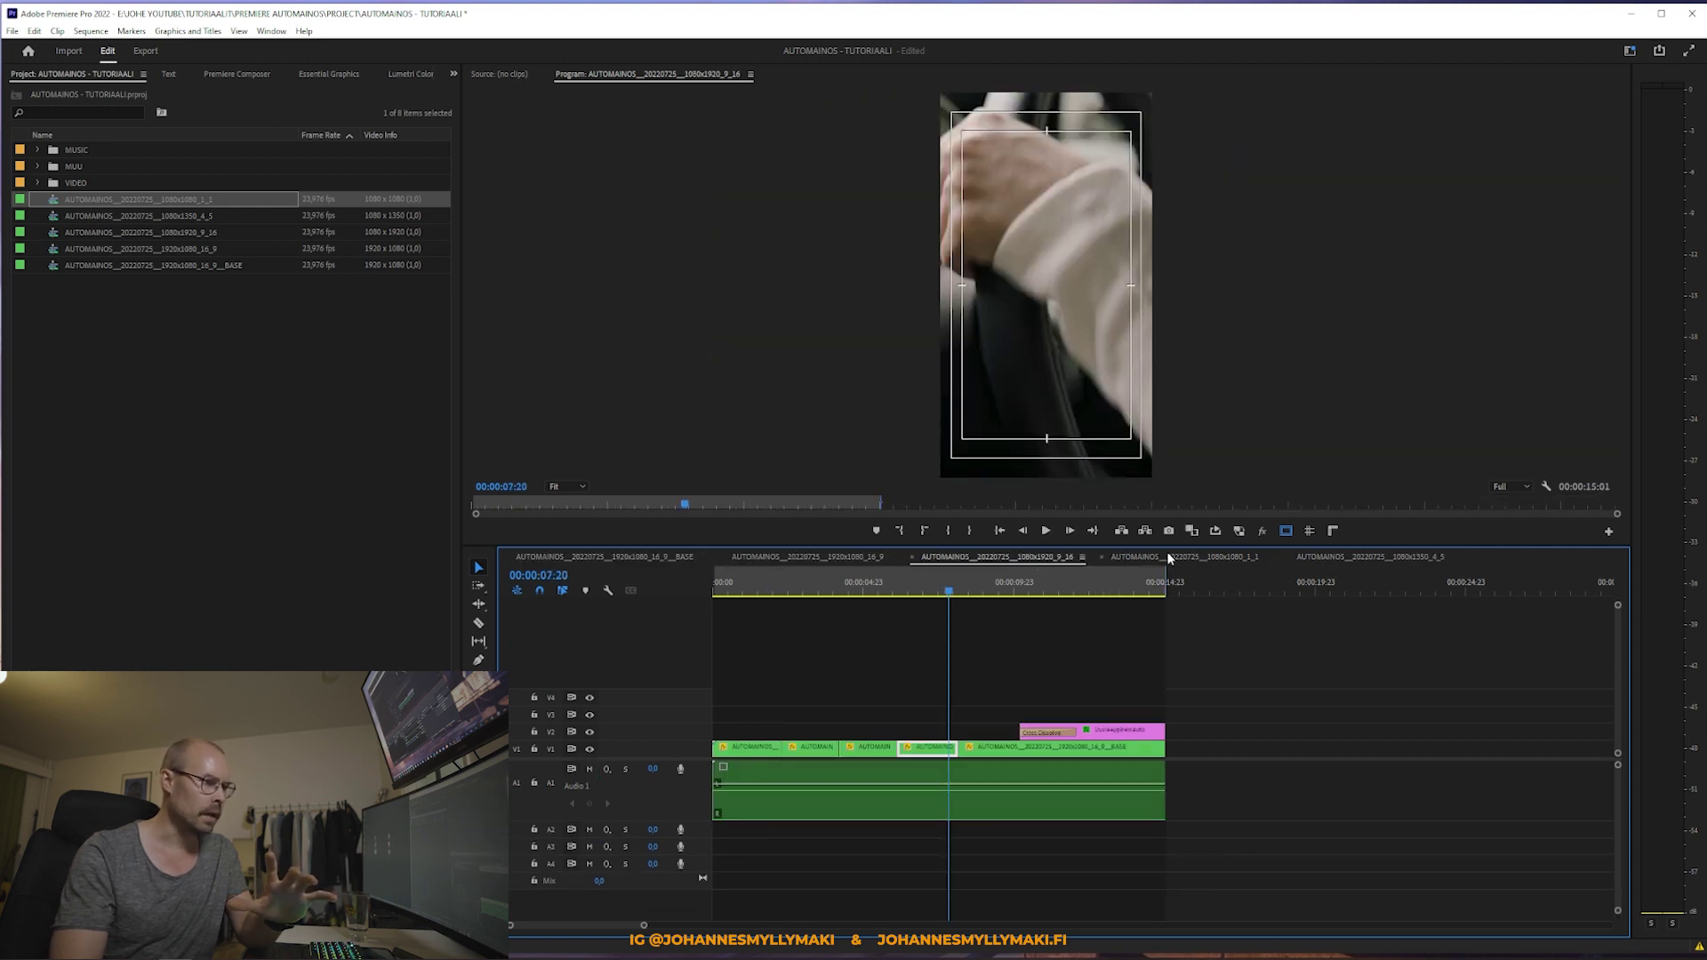
left_click(1369, 556)
left_click(1203, 556)
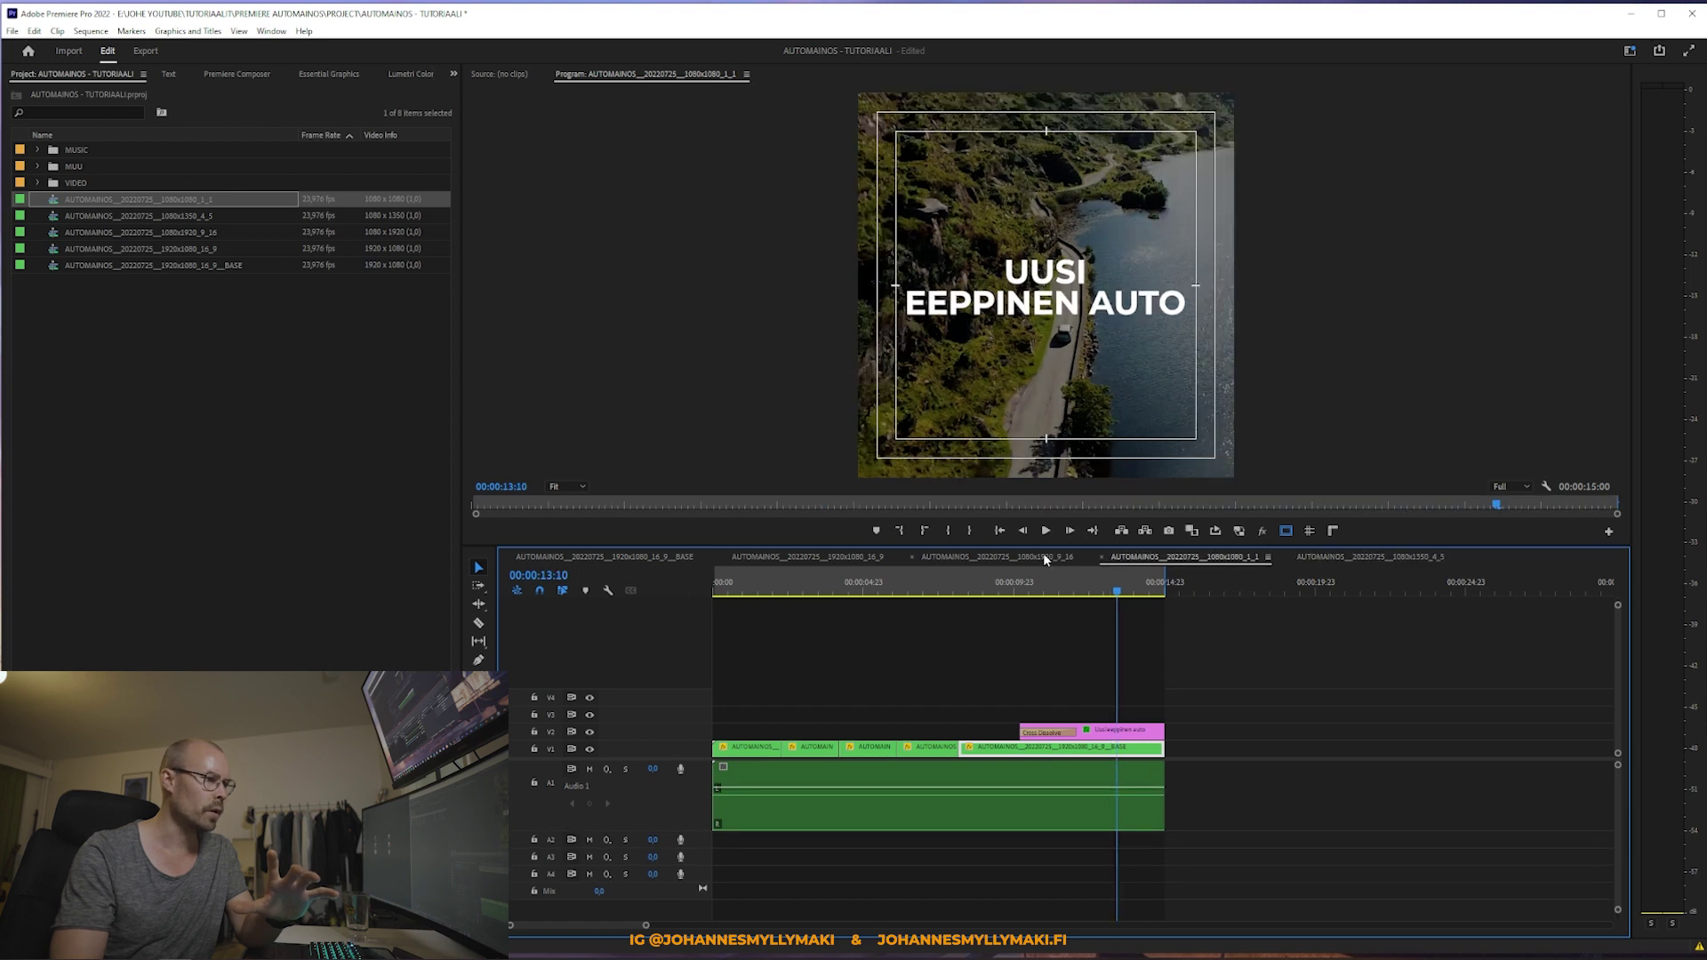
left_click(1031, 556)
left_click(871, 560)
Step: Return to BASE and select the production ID car-wheel clip at 03:09
left_click_drag(1195, 865, 716, 771)
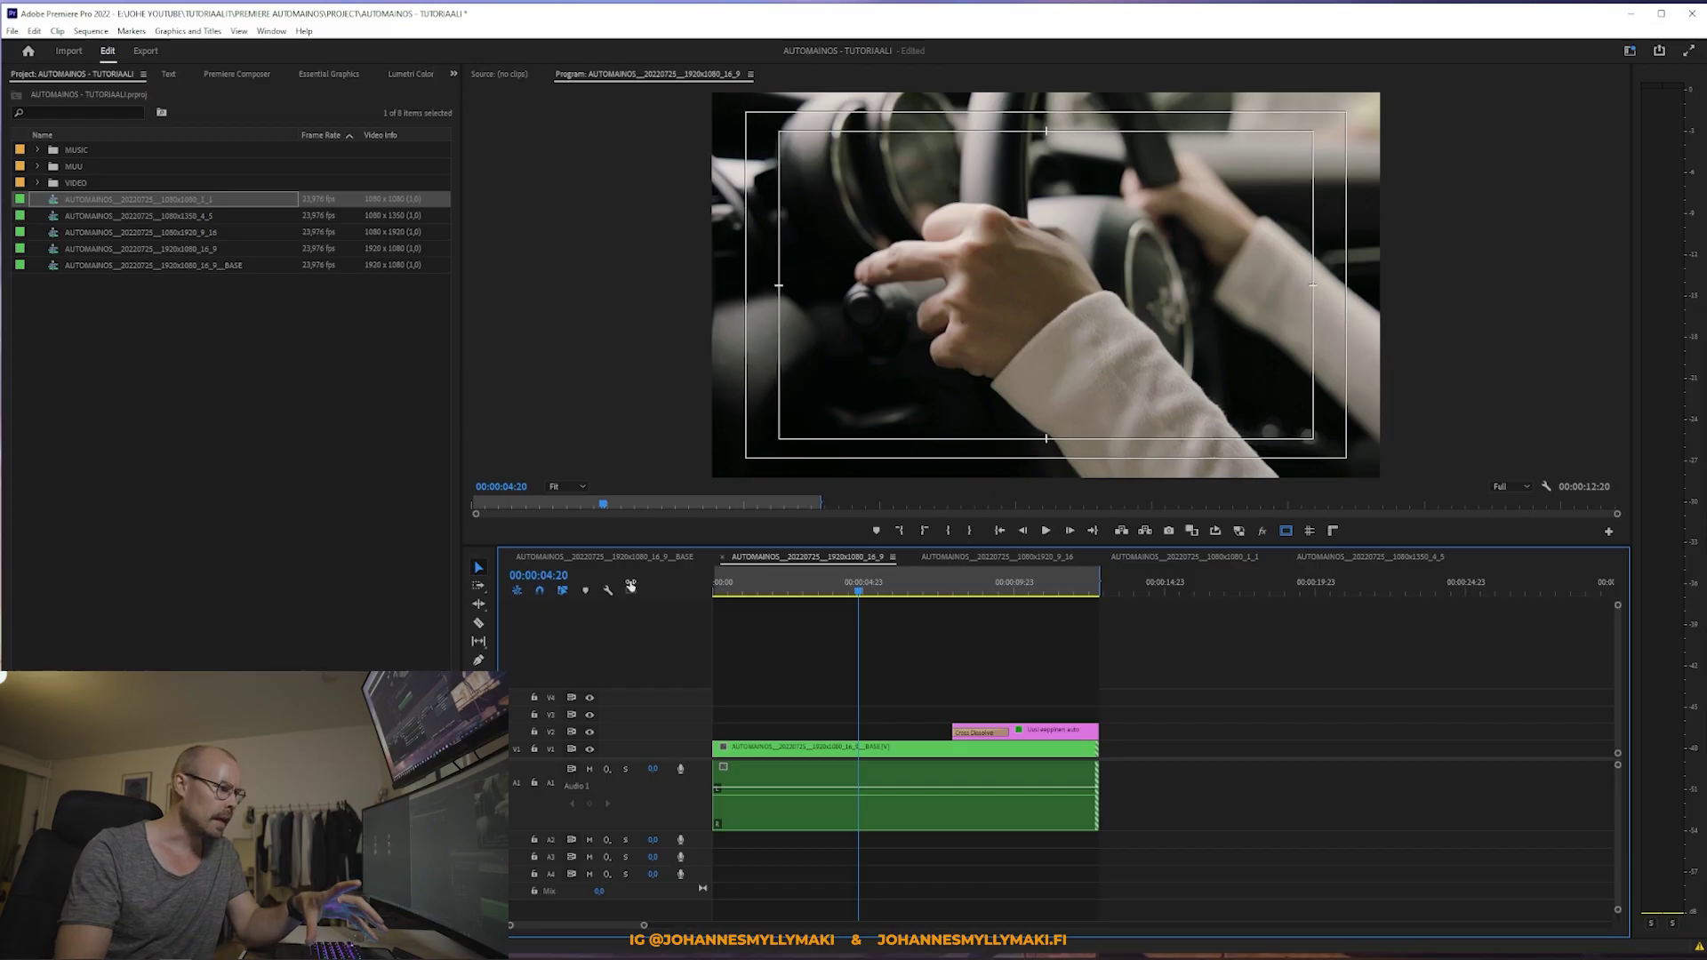
left_click(644, 557)
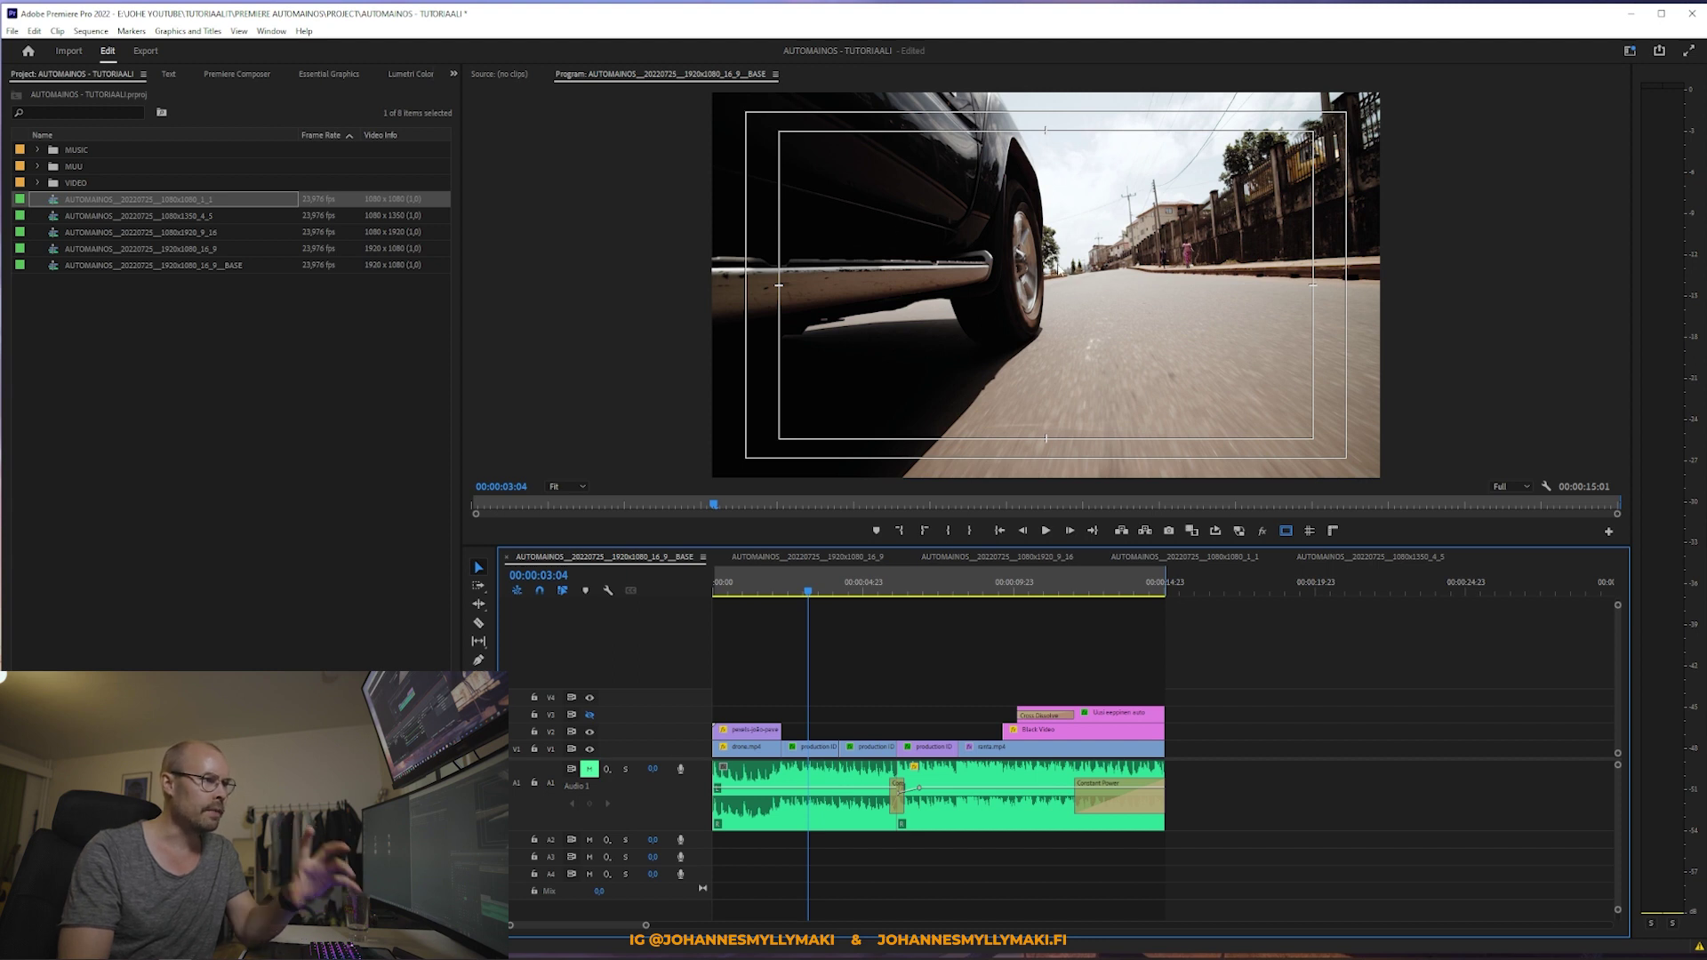
left_click(814, 587)
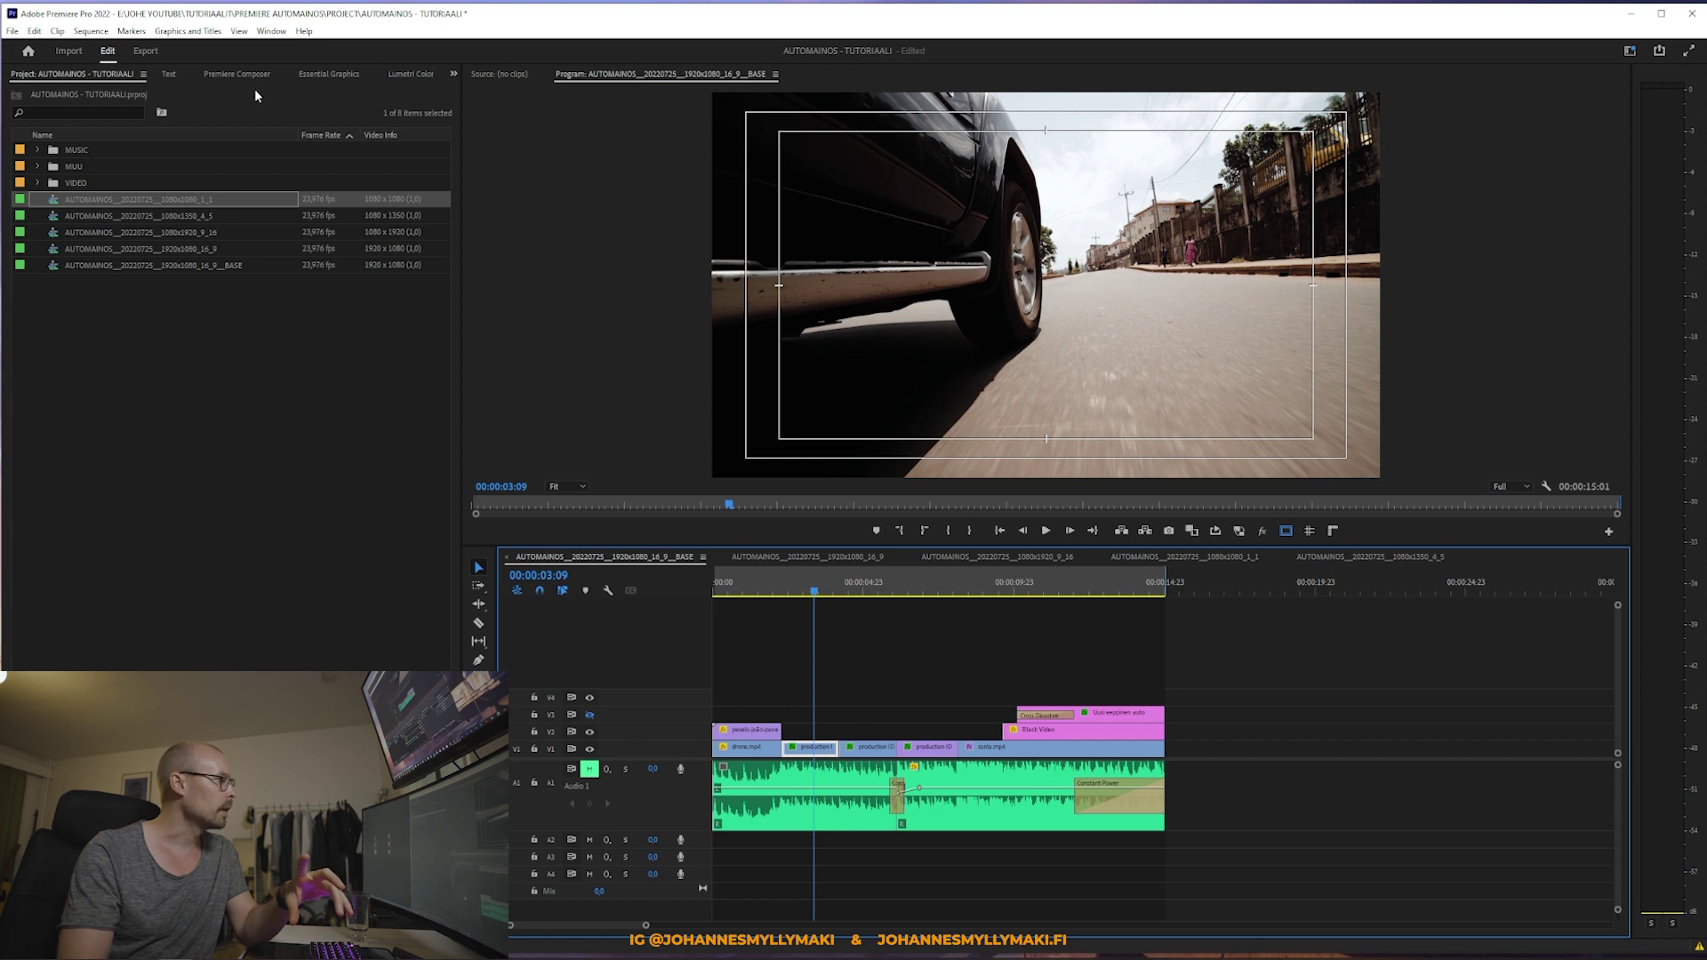
Step: Raise the Lumetri Color Tint to about 77 on the production ID car-wheel clip
left_click(414, 74)
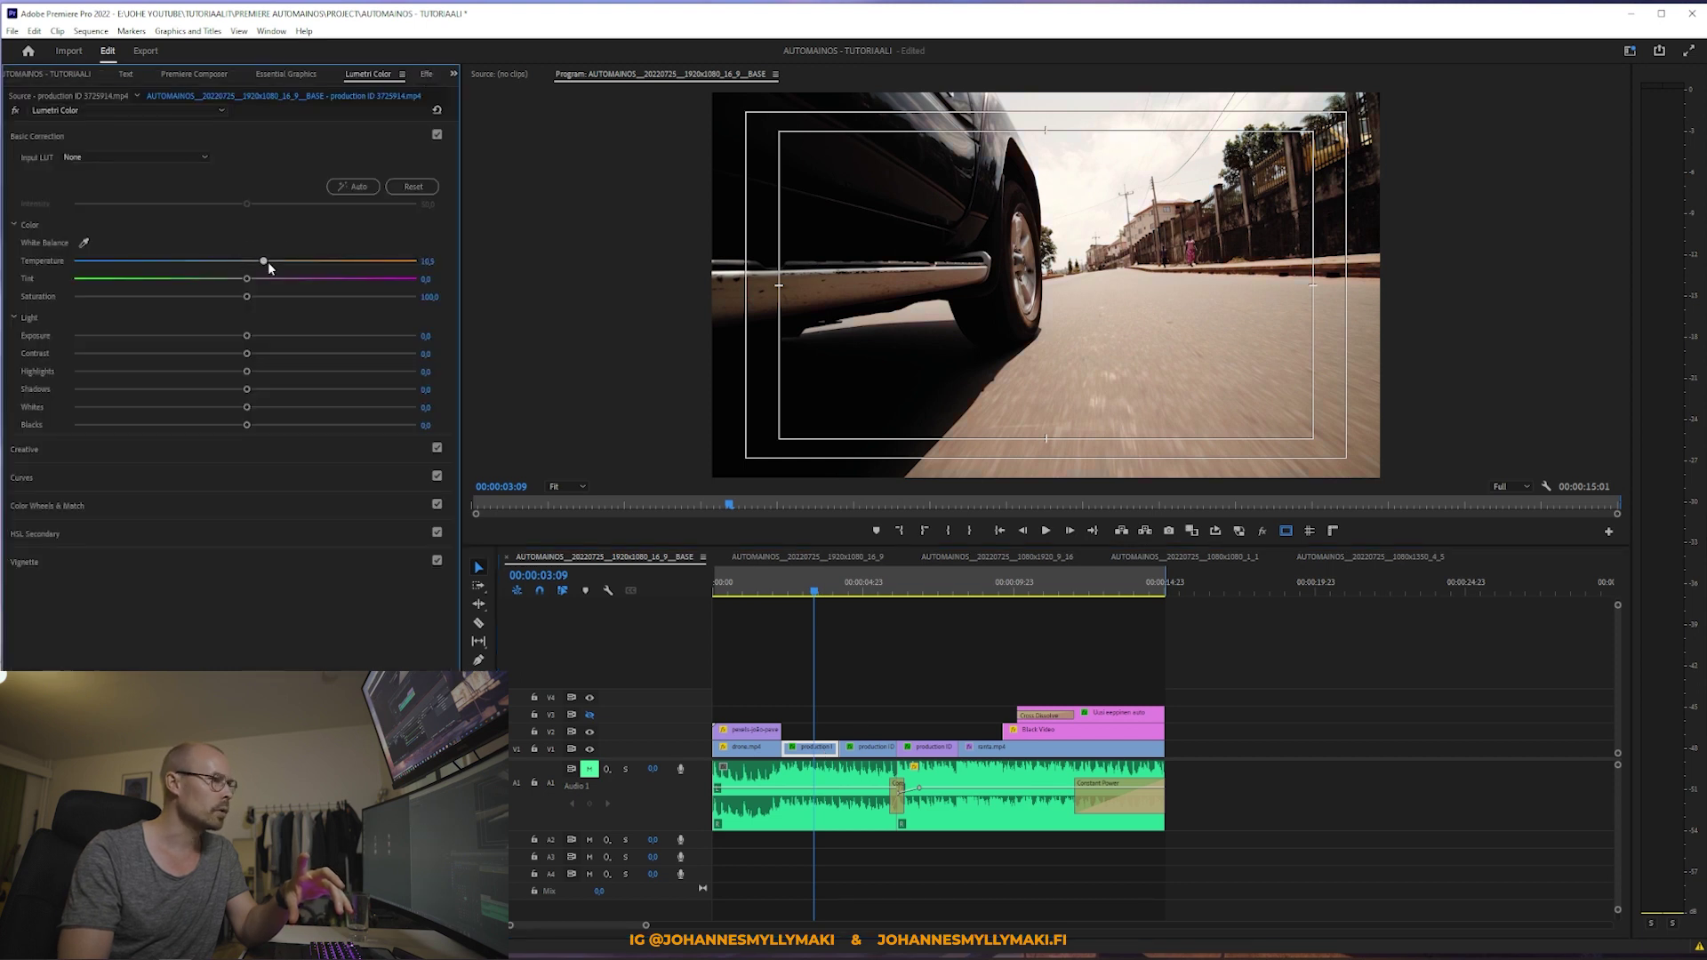
left_click_drag(358, 277, 377, 279)
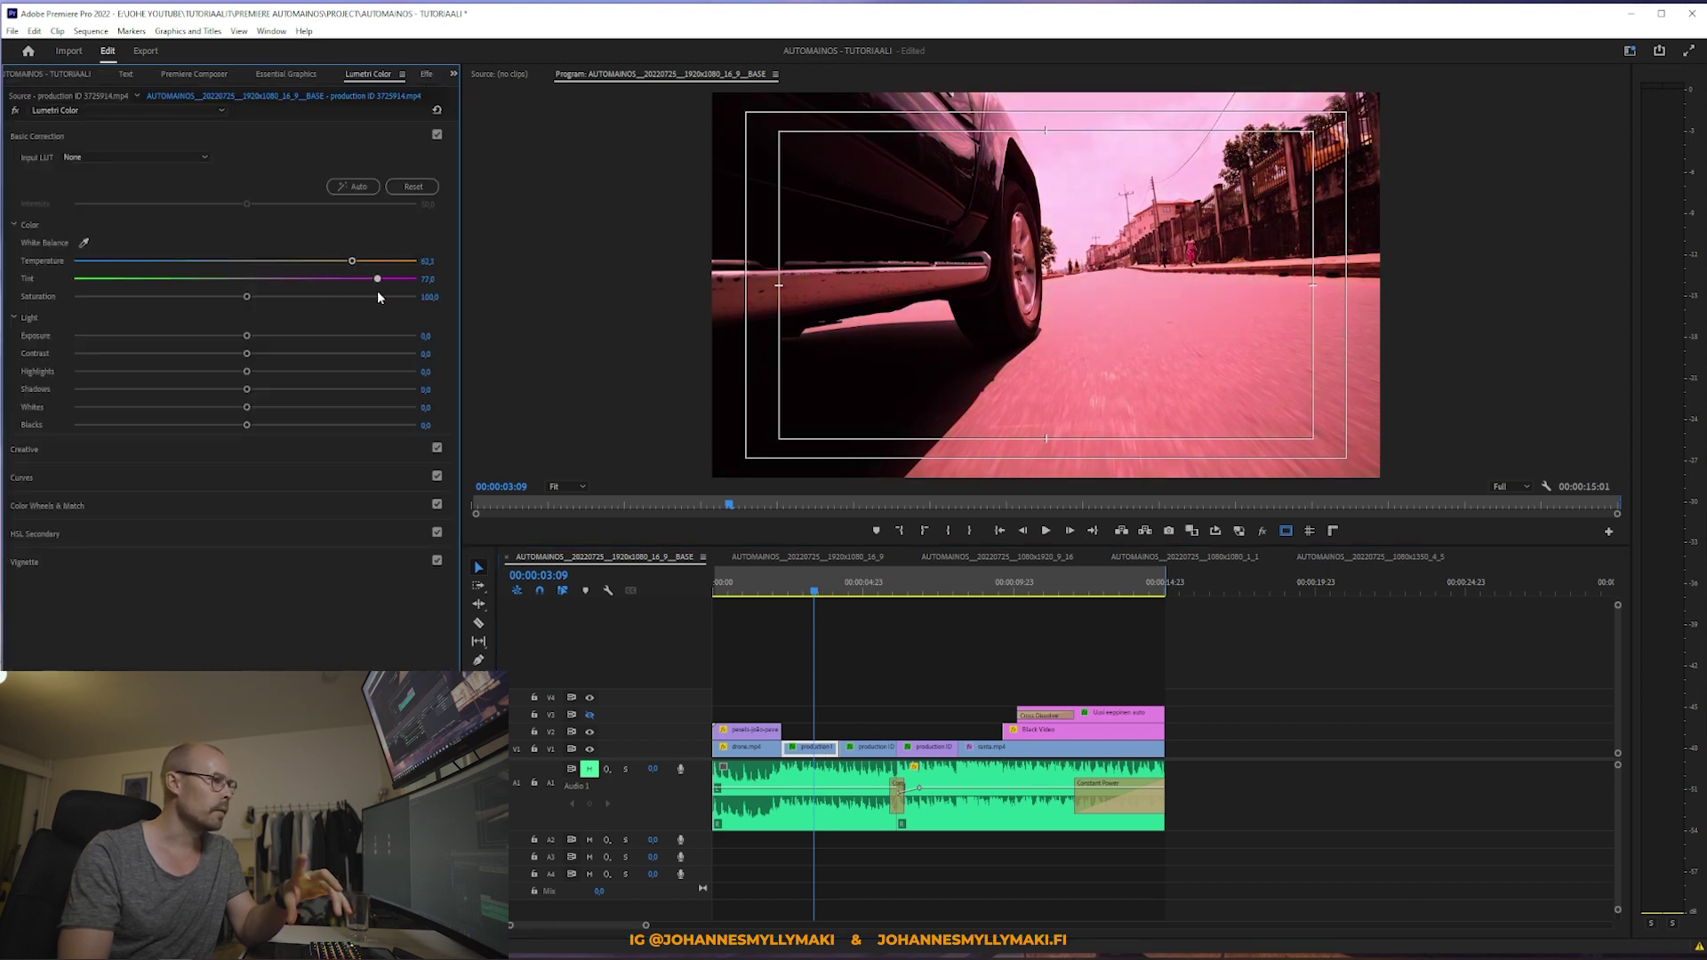
left_click(921, 674)
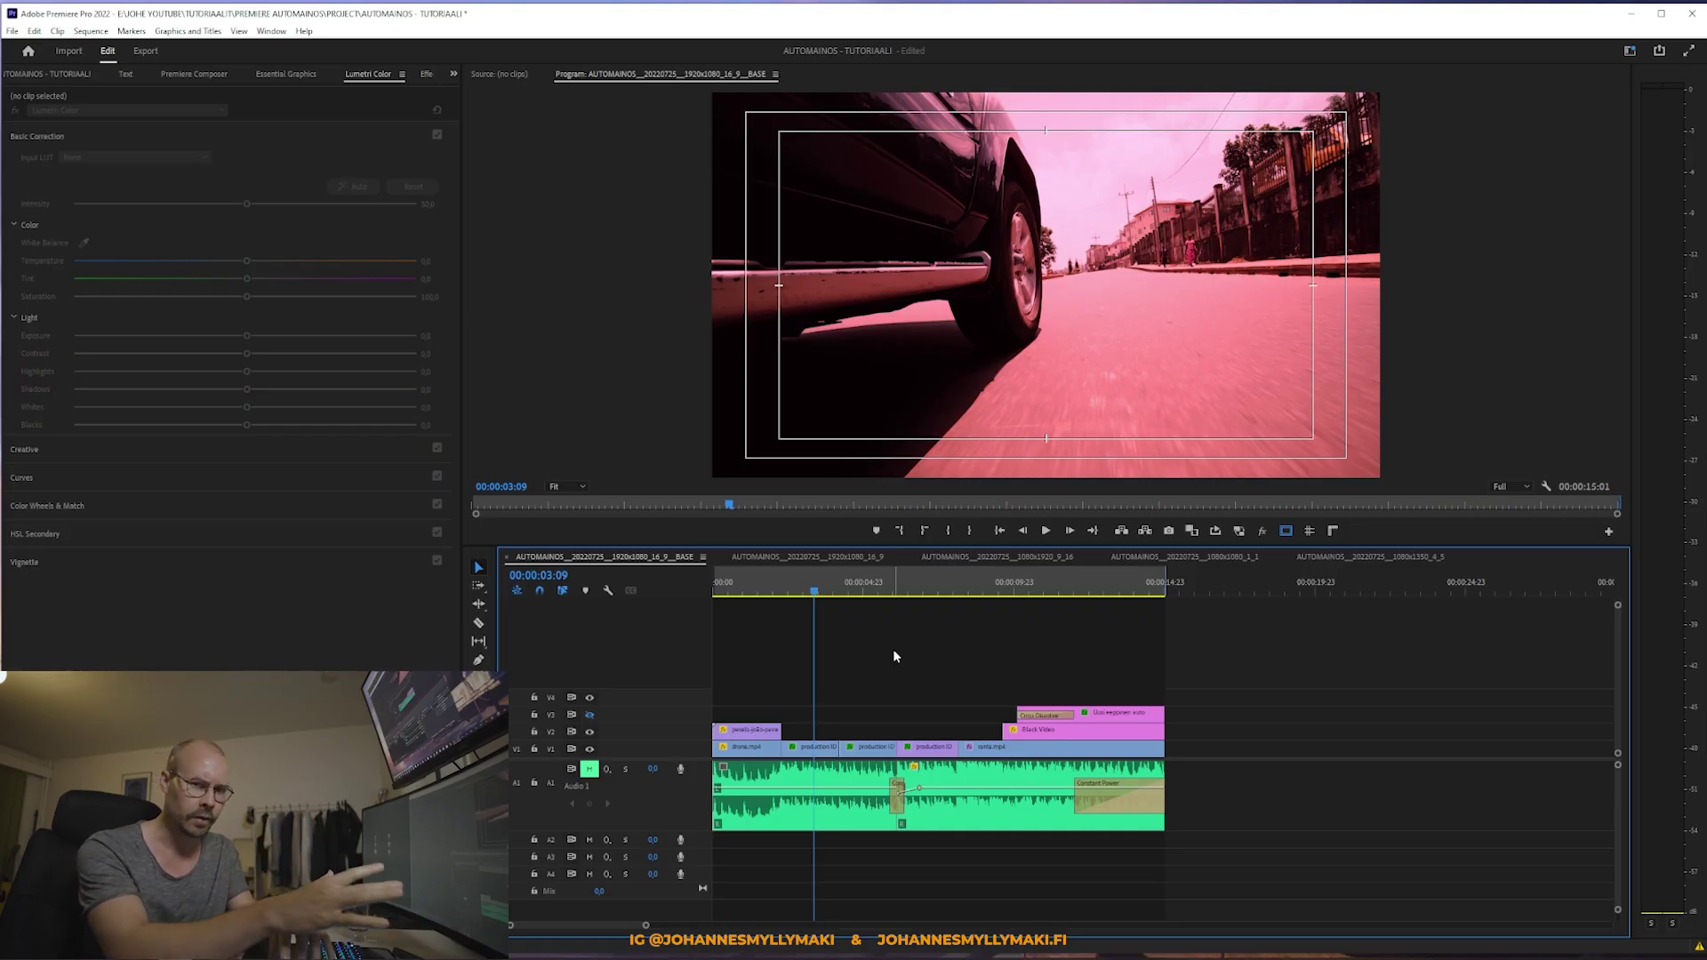
left_click(808, 584)
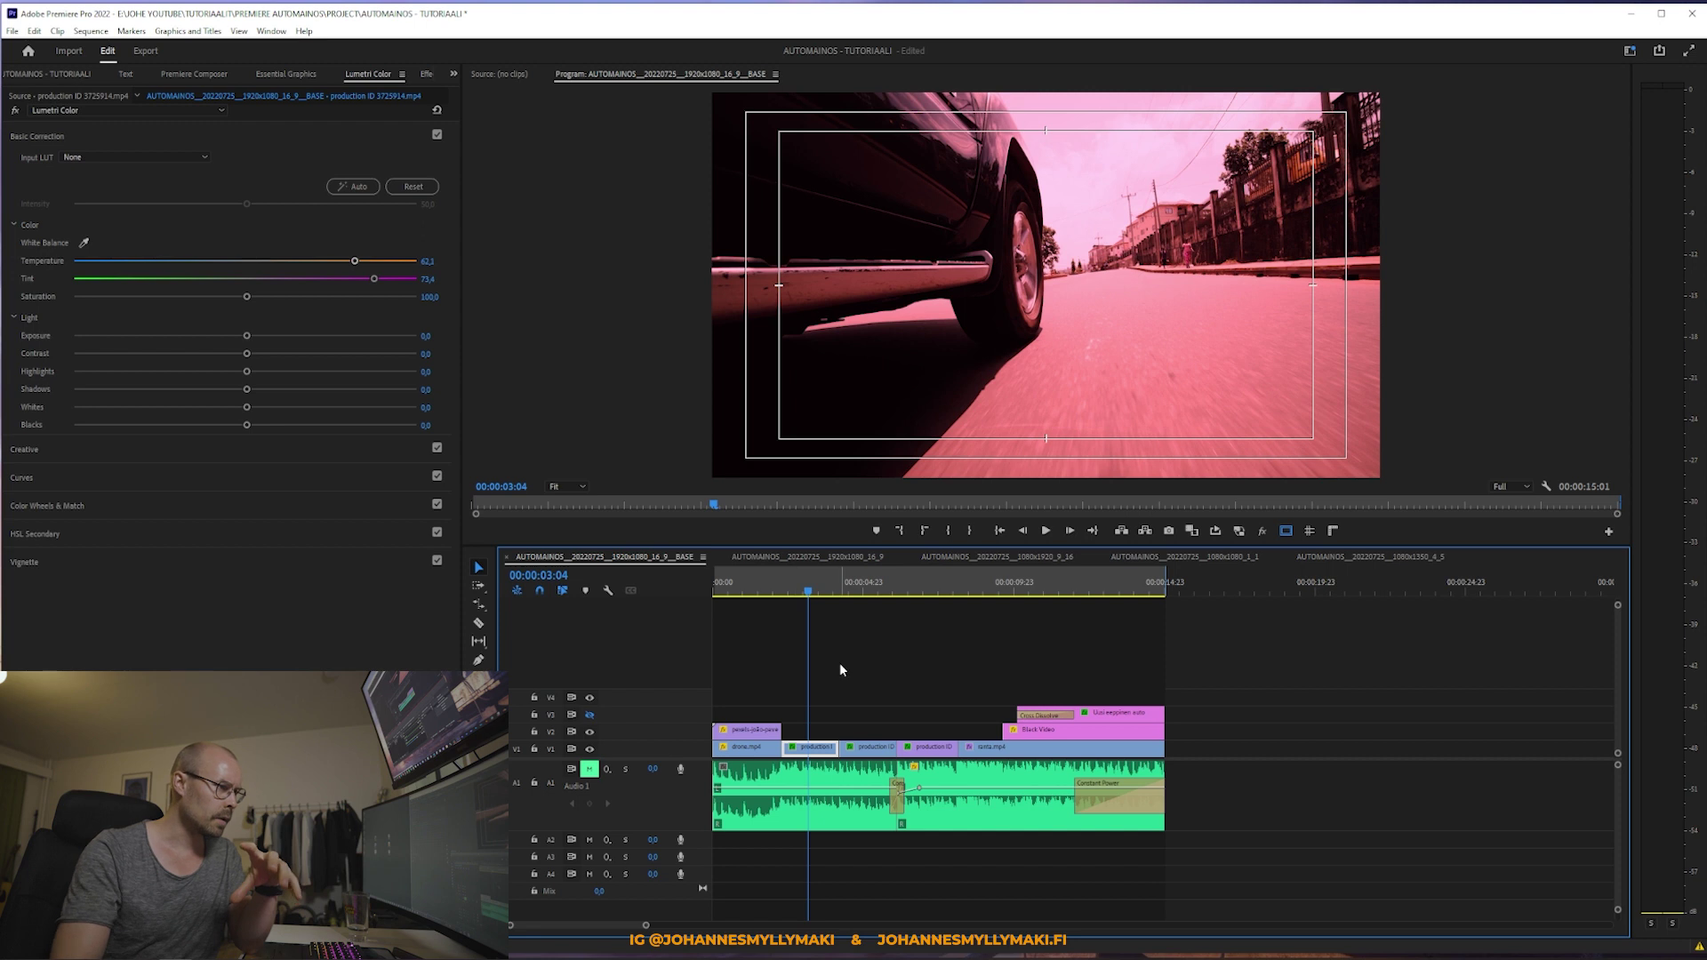
left_click(1019, 558)
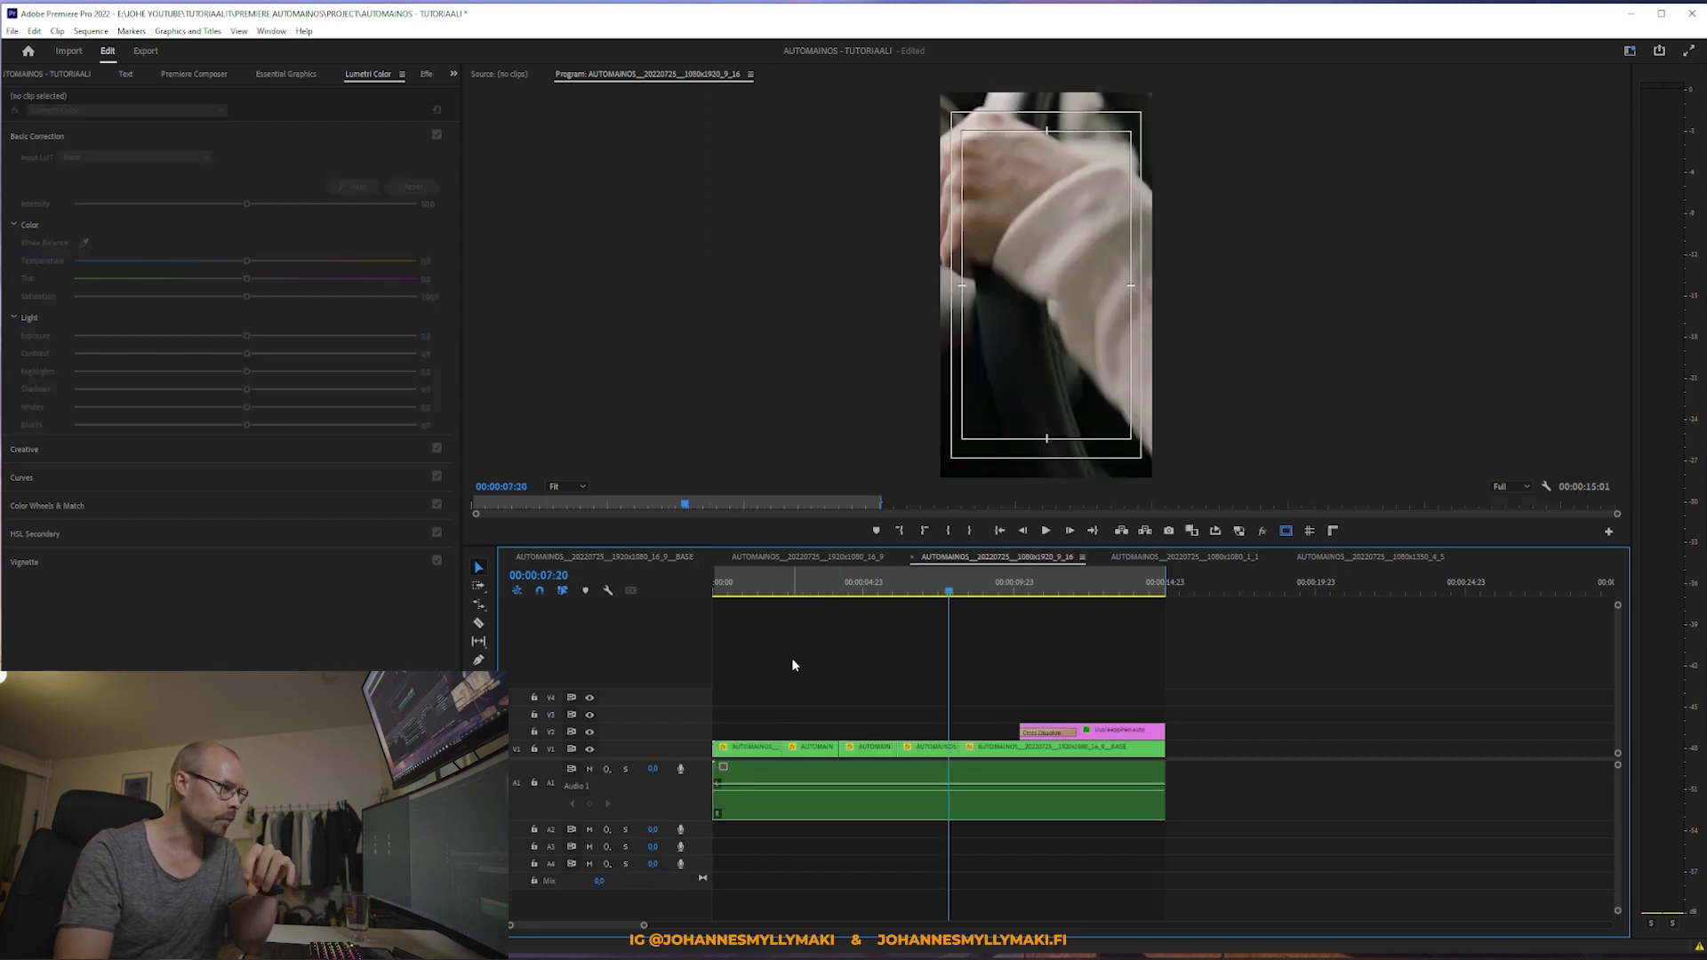
Step: Check the pink car shot in the 9:16, 1:1 and 4:5 versions, then scrub BASE to 03:06
left_click(718, 590)
left_click_drag(781, 585, 792, 582)
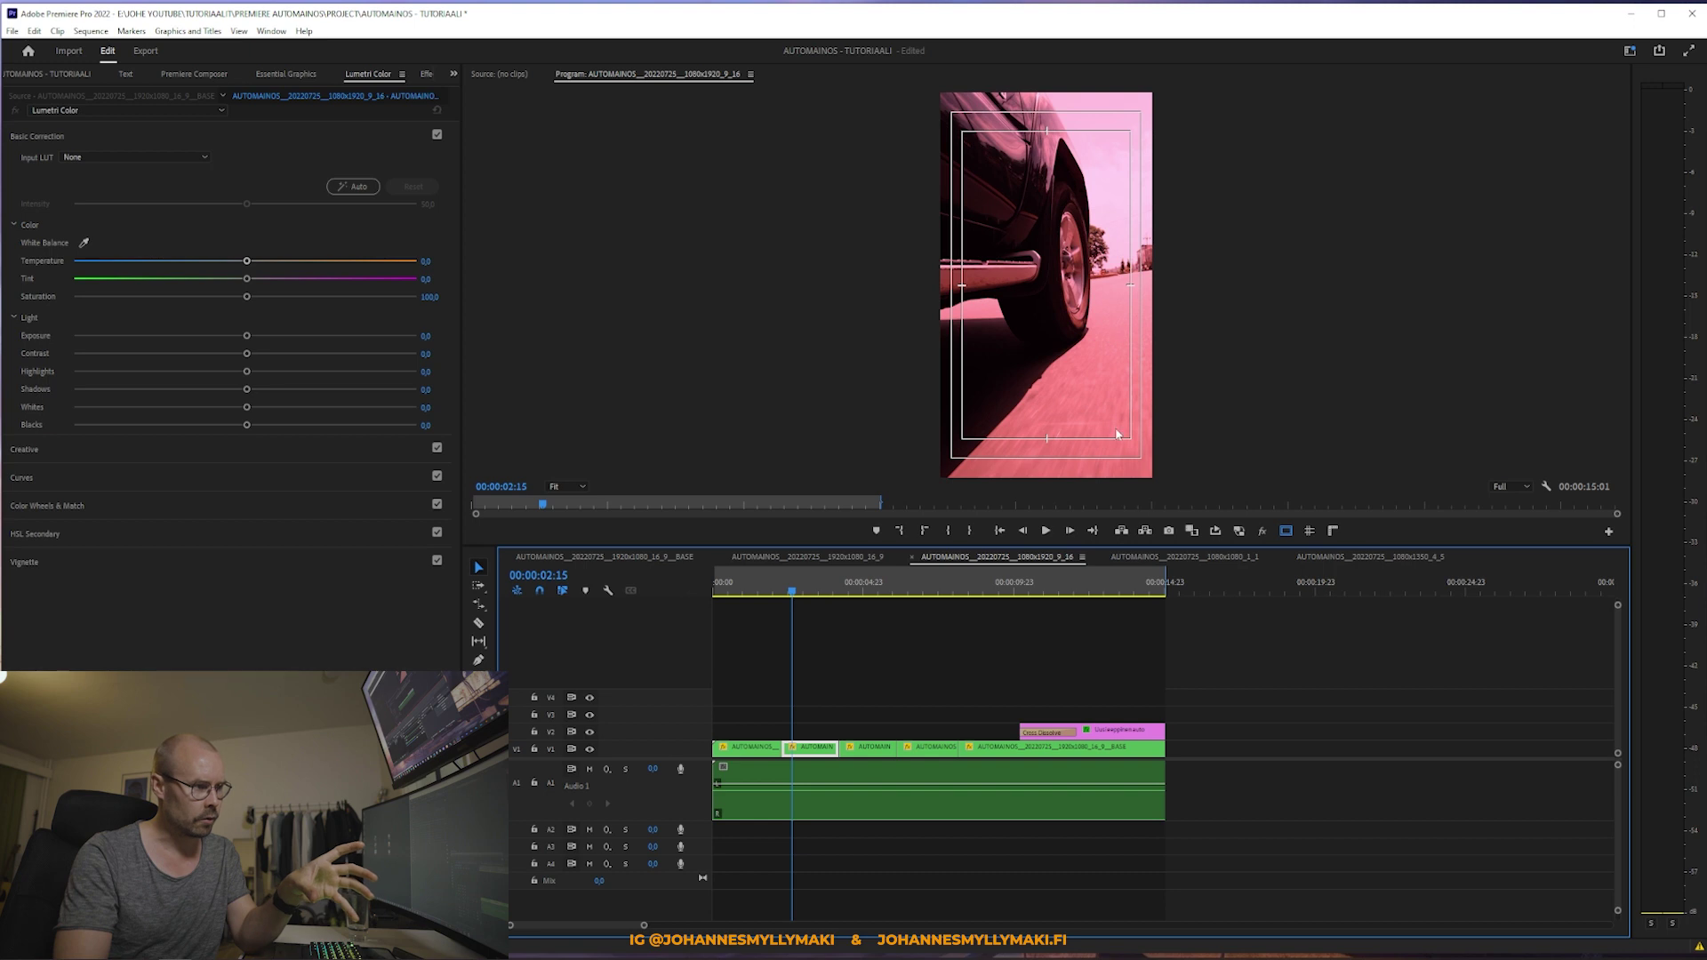
left_click(1175, 558)
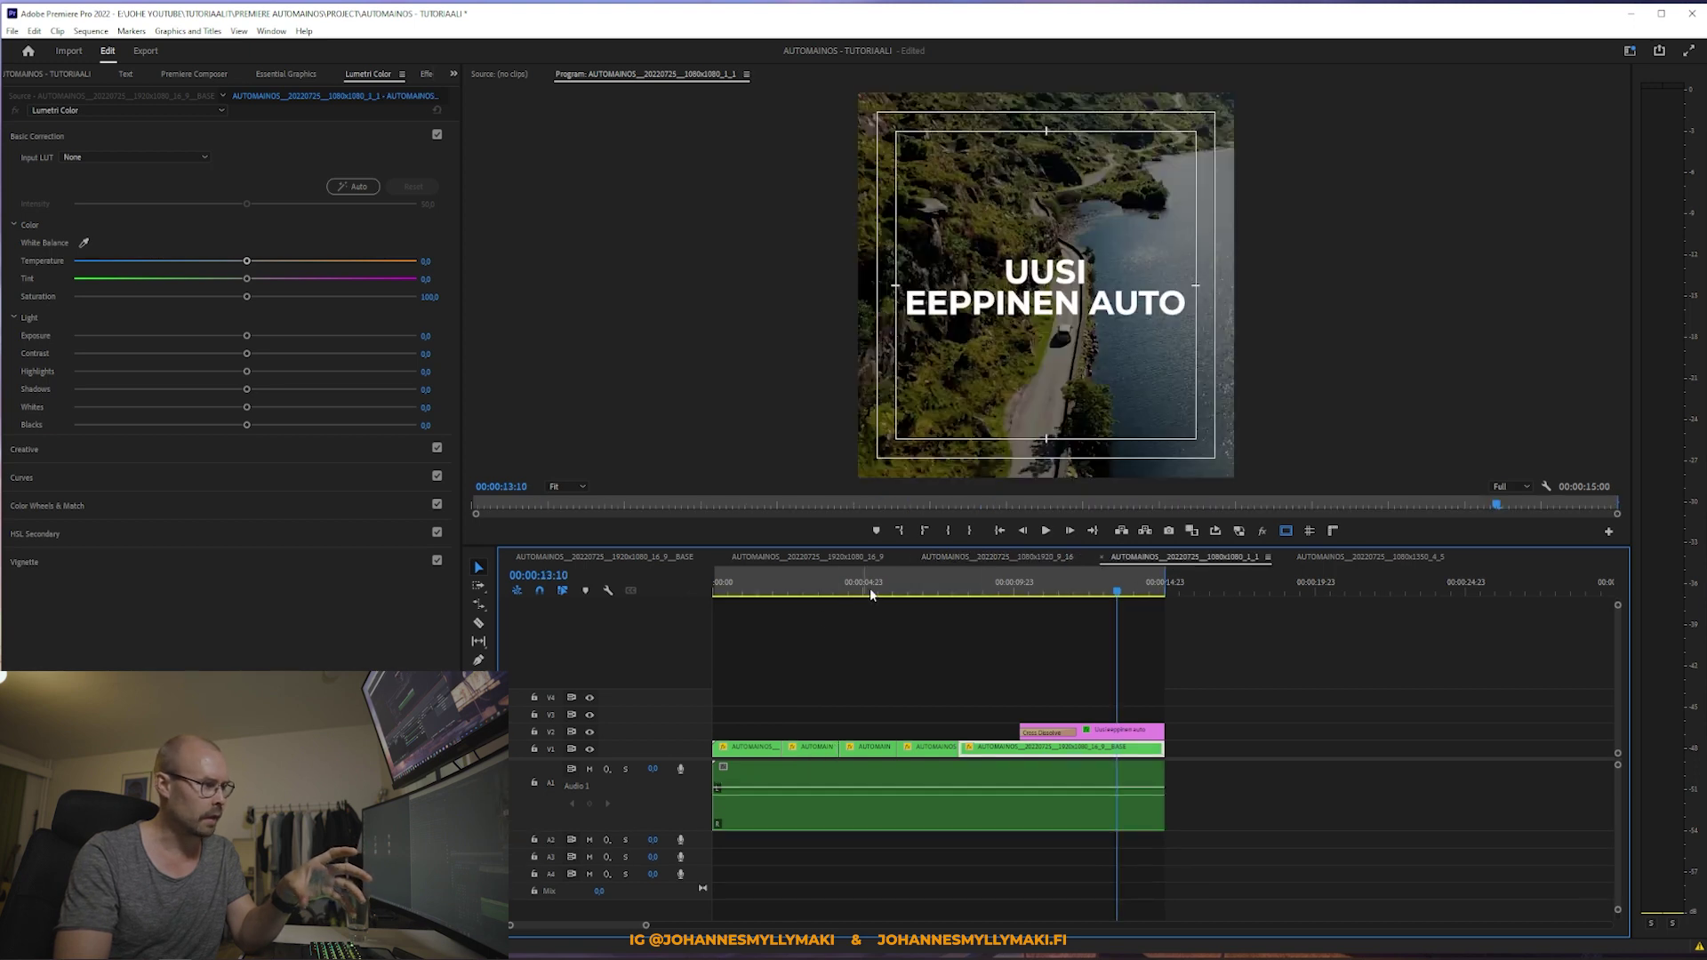
left_click_drag(870, 593, 818, 588)
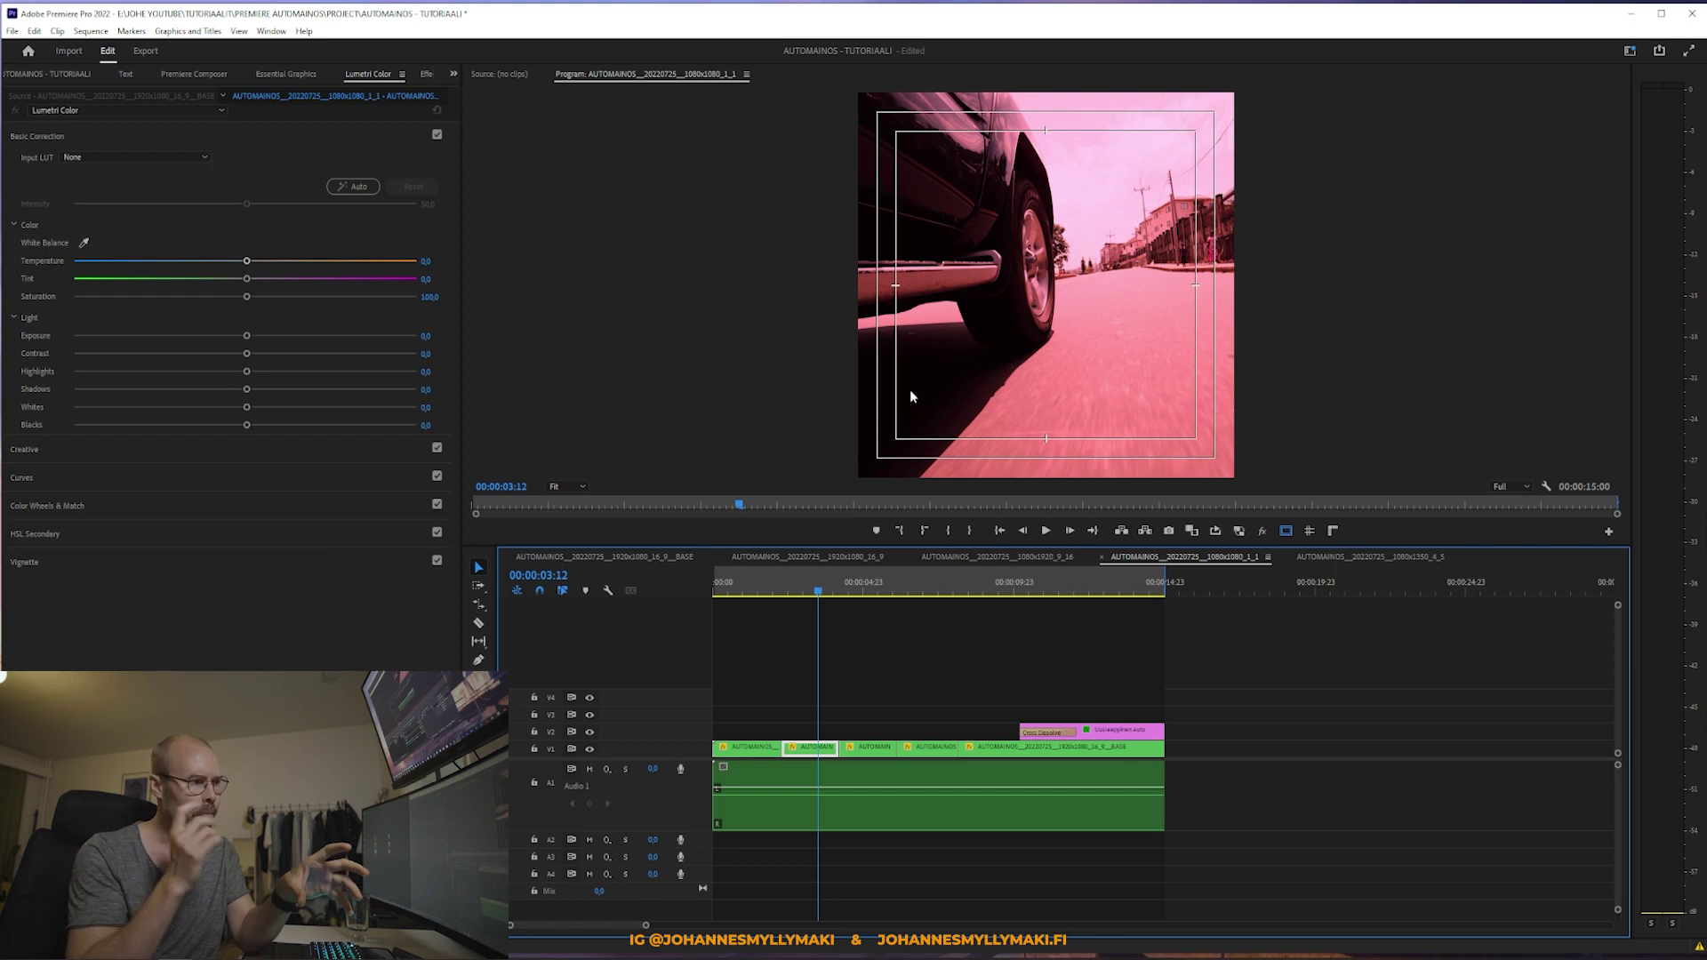
left_click(1394, 549)
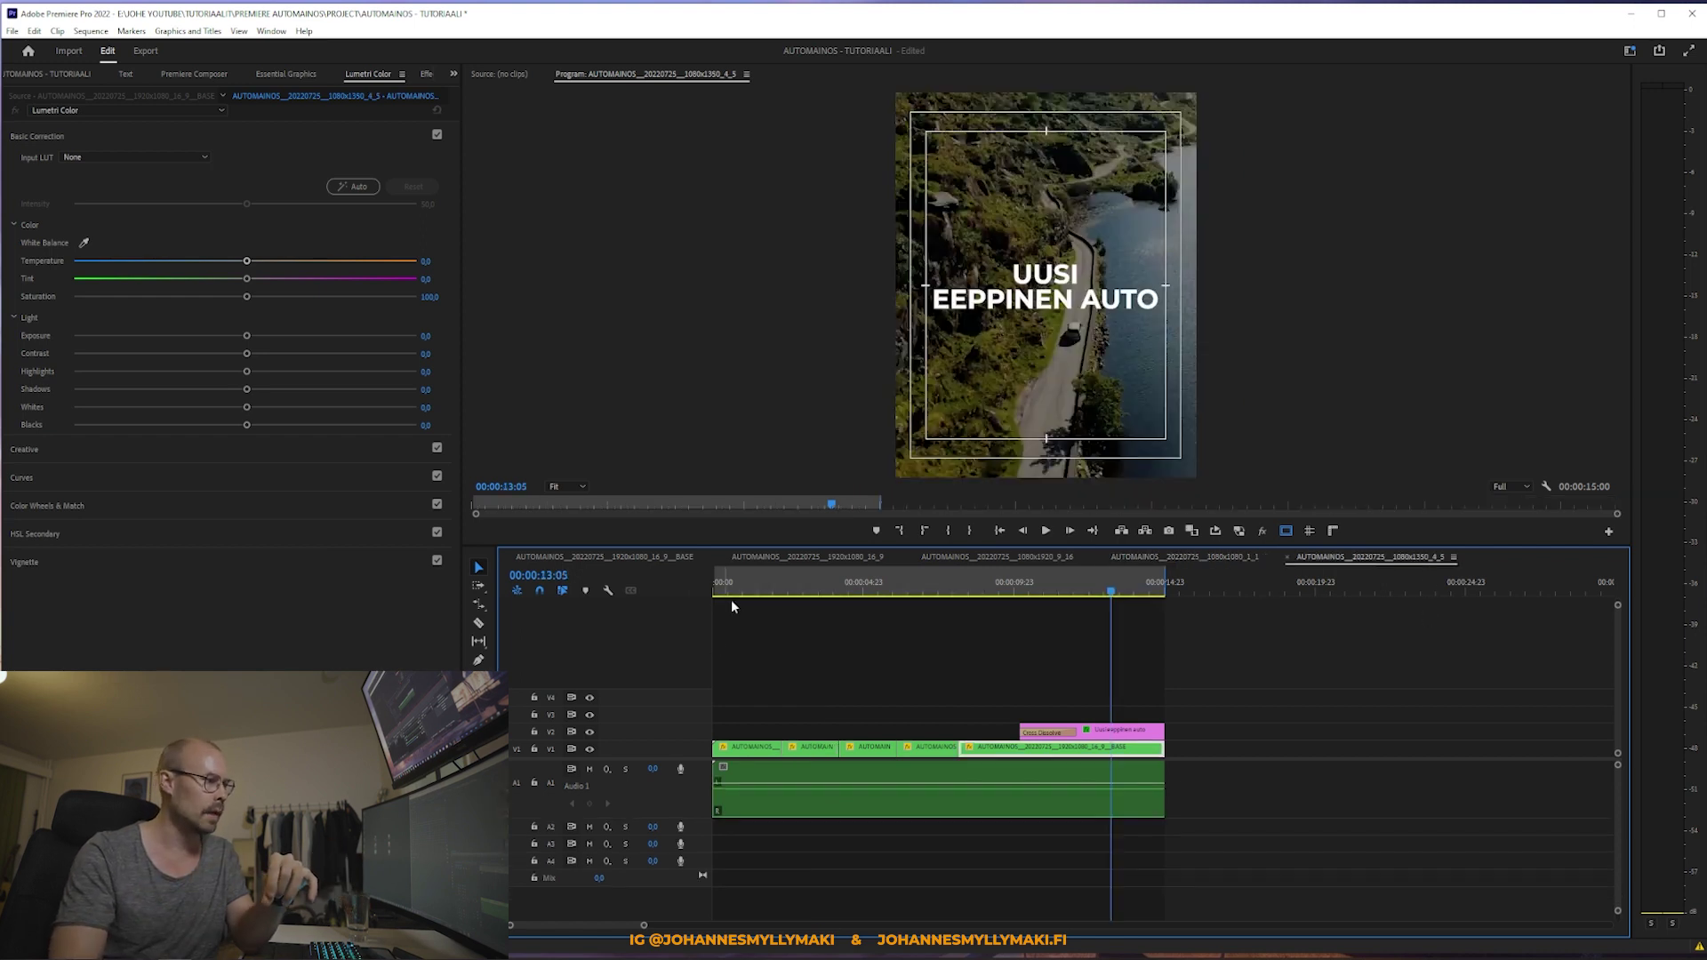
left_click(808, 586)
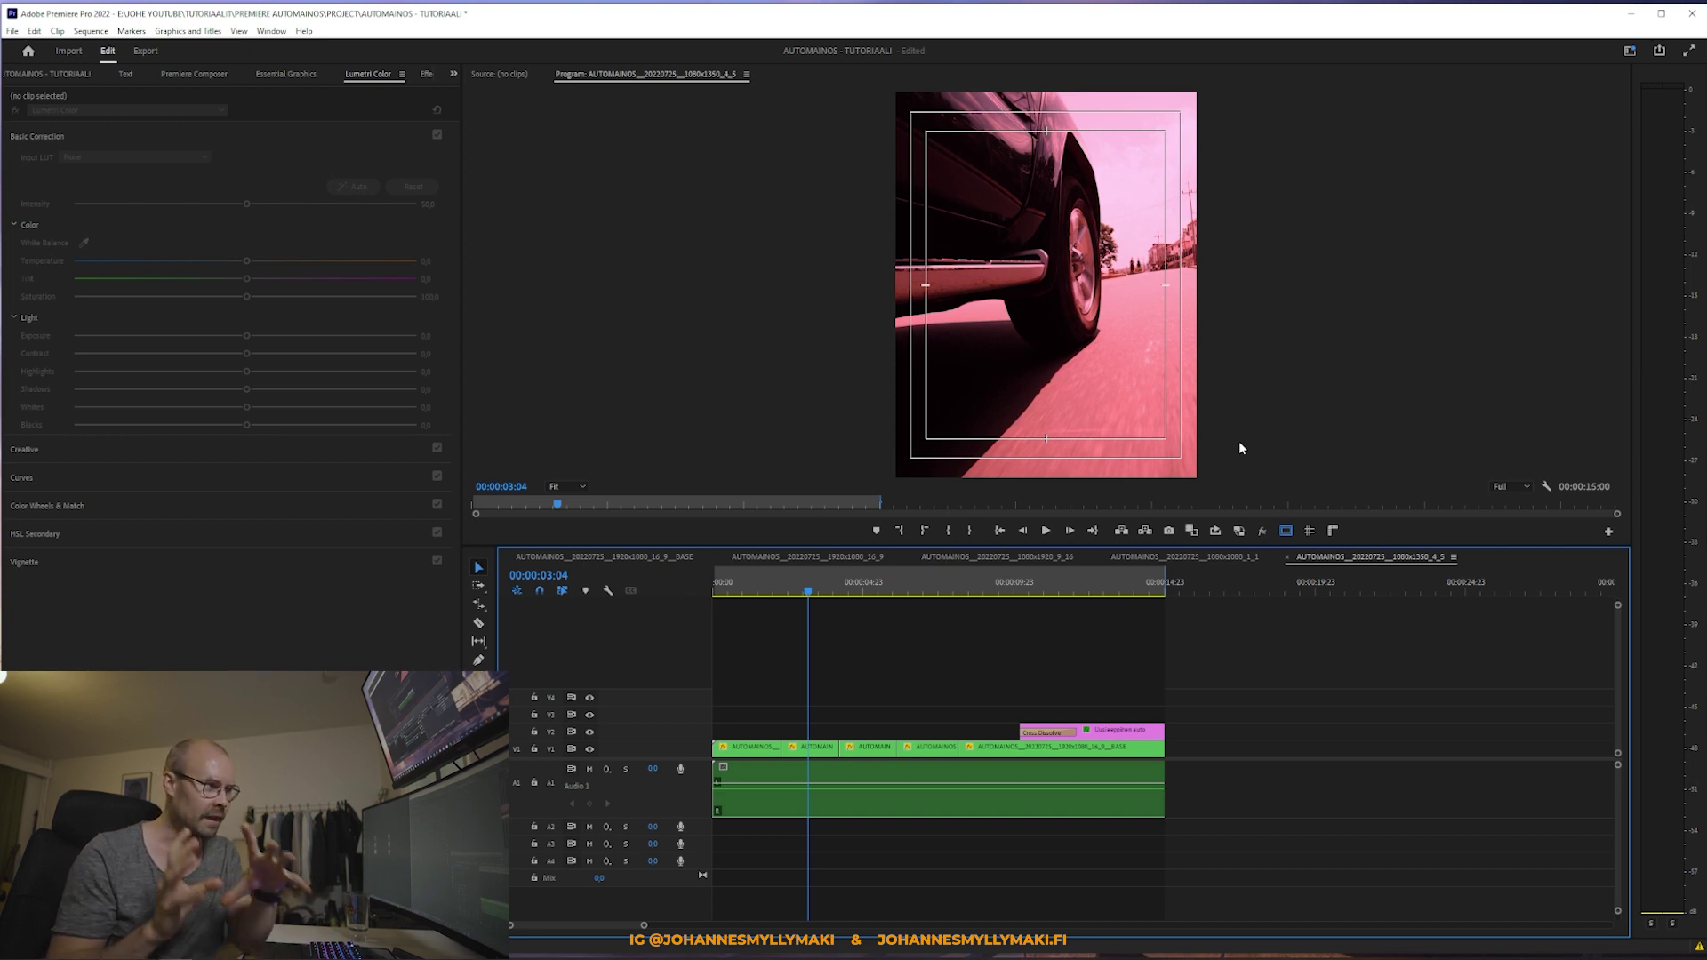
left_click(668, 570)
left_click_drag(805, 594, 816, 594)
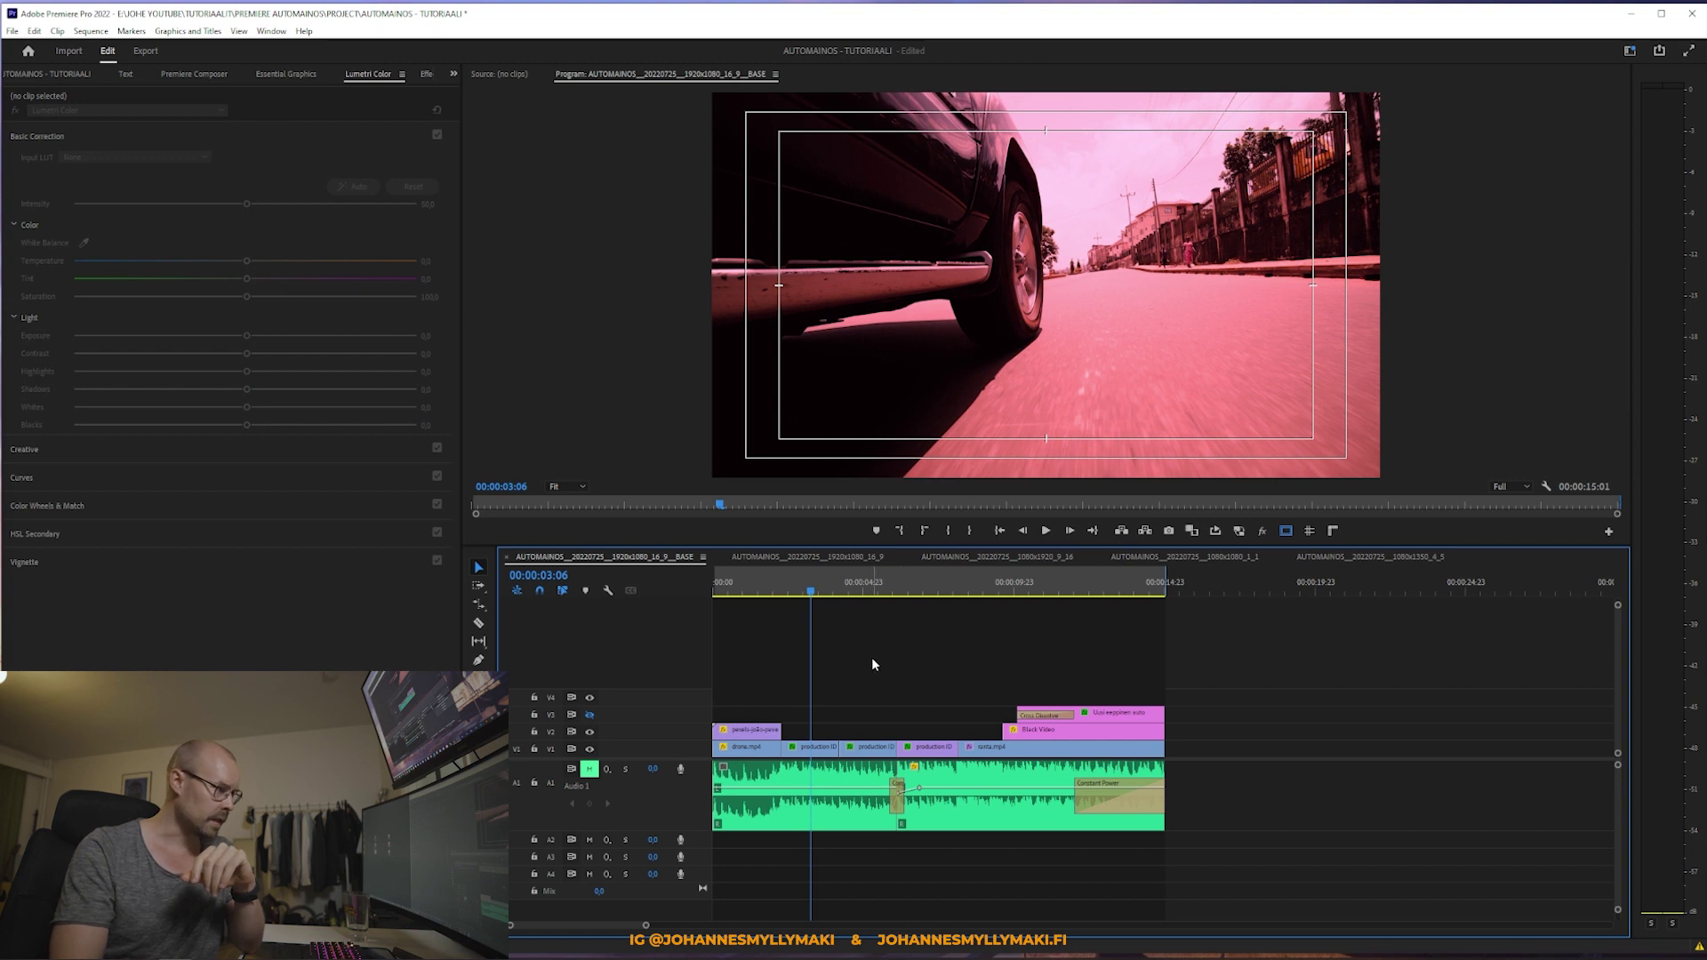
Step: Select the A1 audio, then flip through 16:9, 1:1 and 4:5, ending on 9:16 at 02:15
left_click_drag(838, 782, 1065, 858)
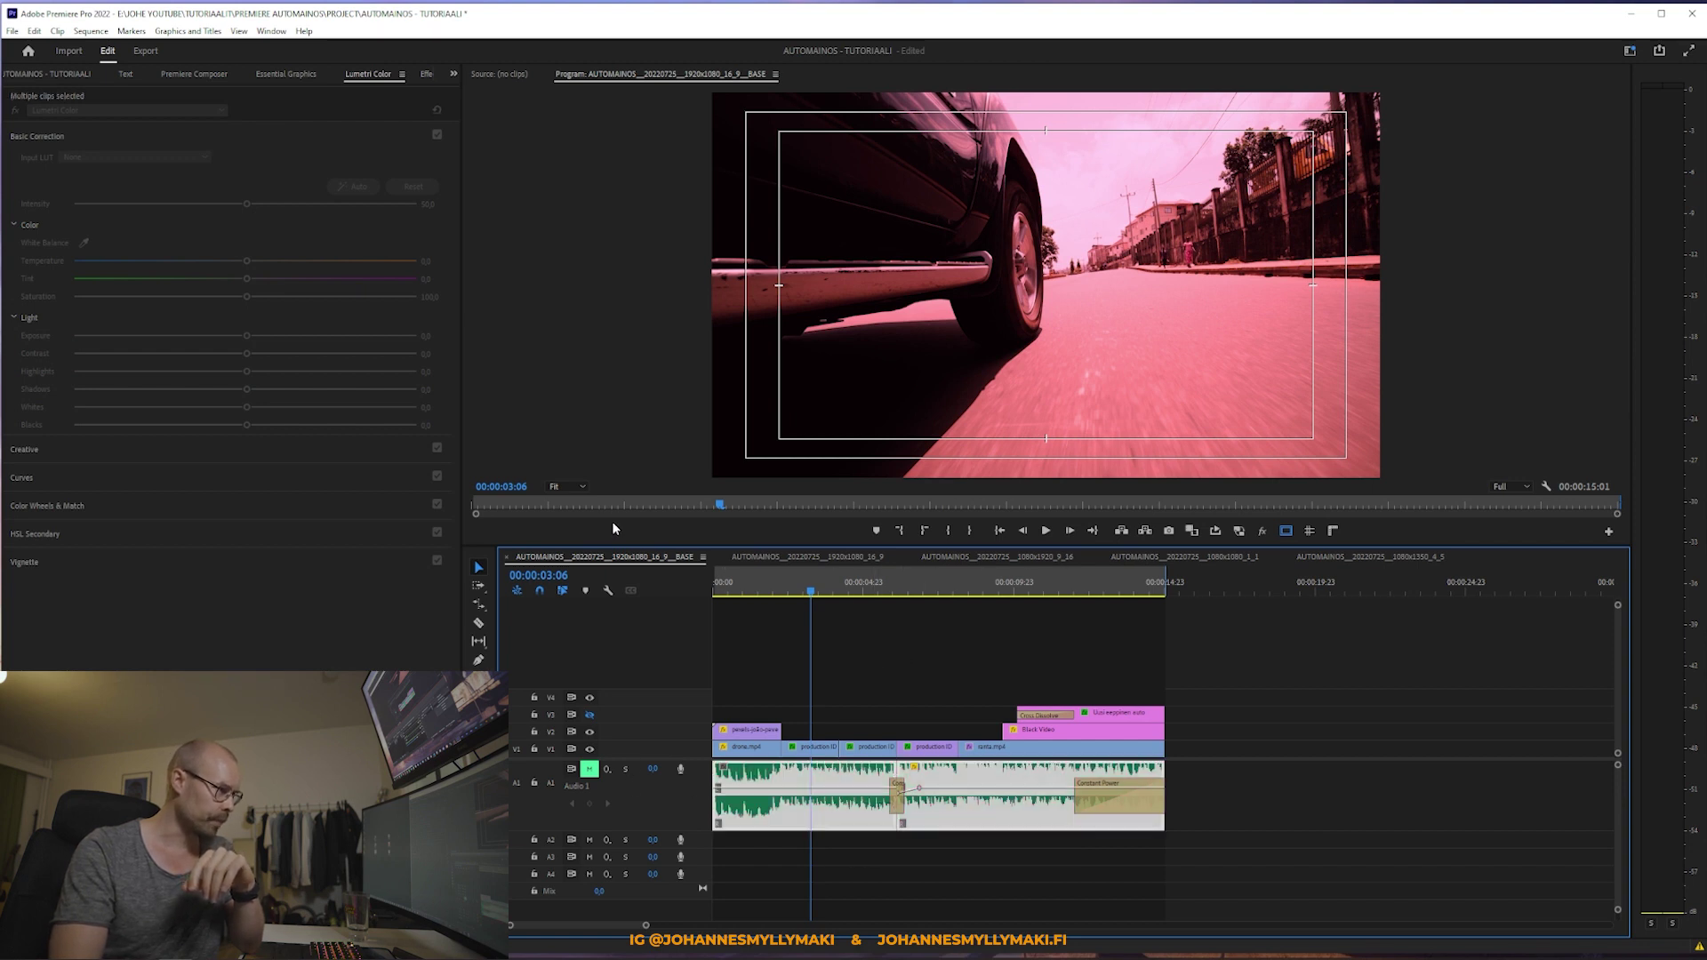
left_click(1015, 888)
left_click(786, 811)
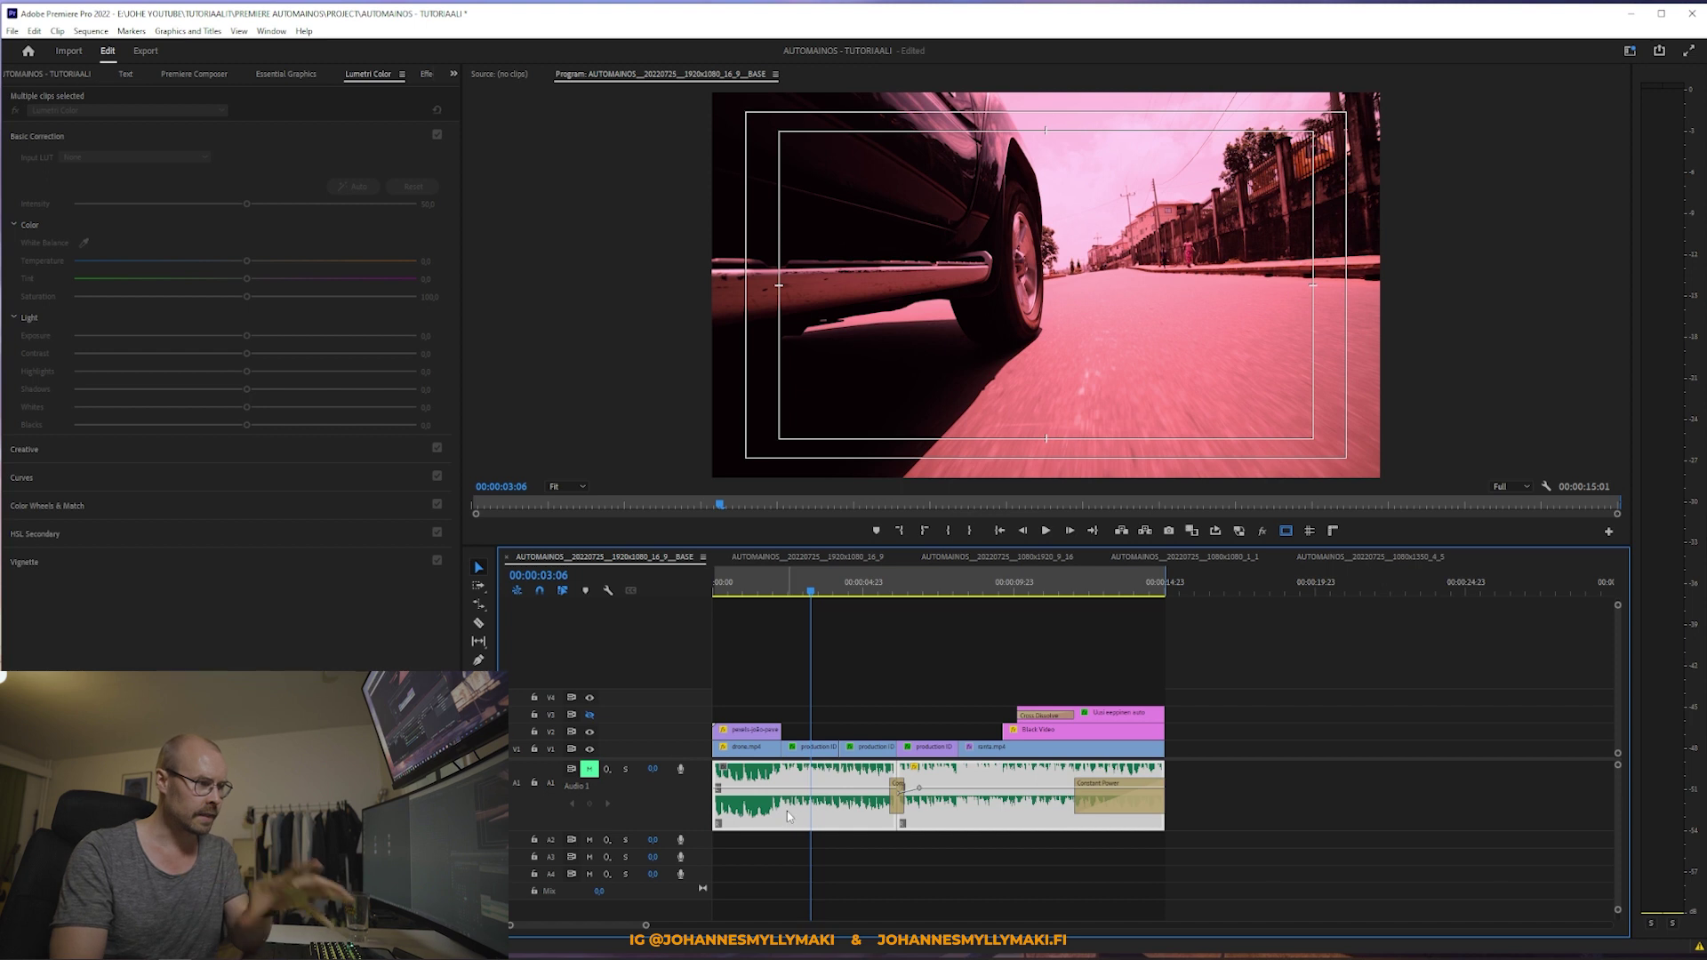
left_click(834, 560)
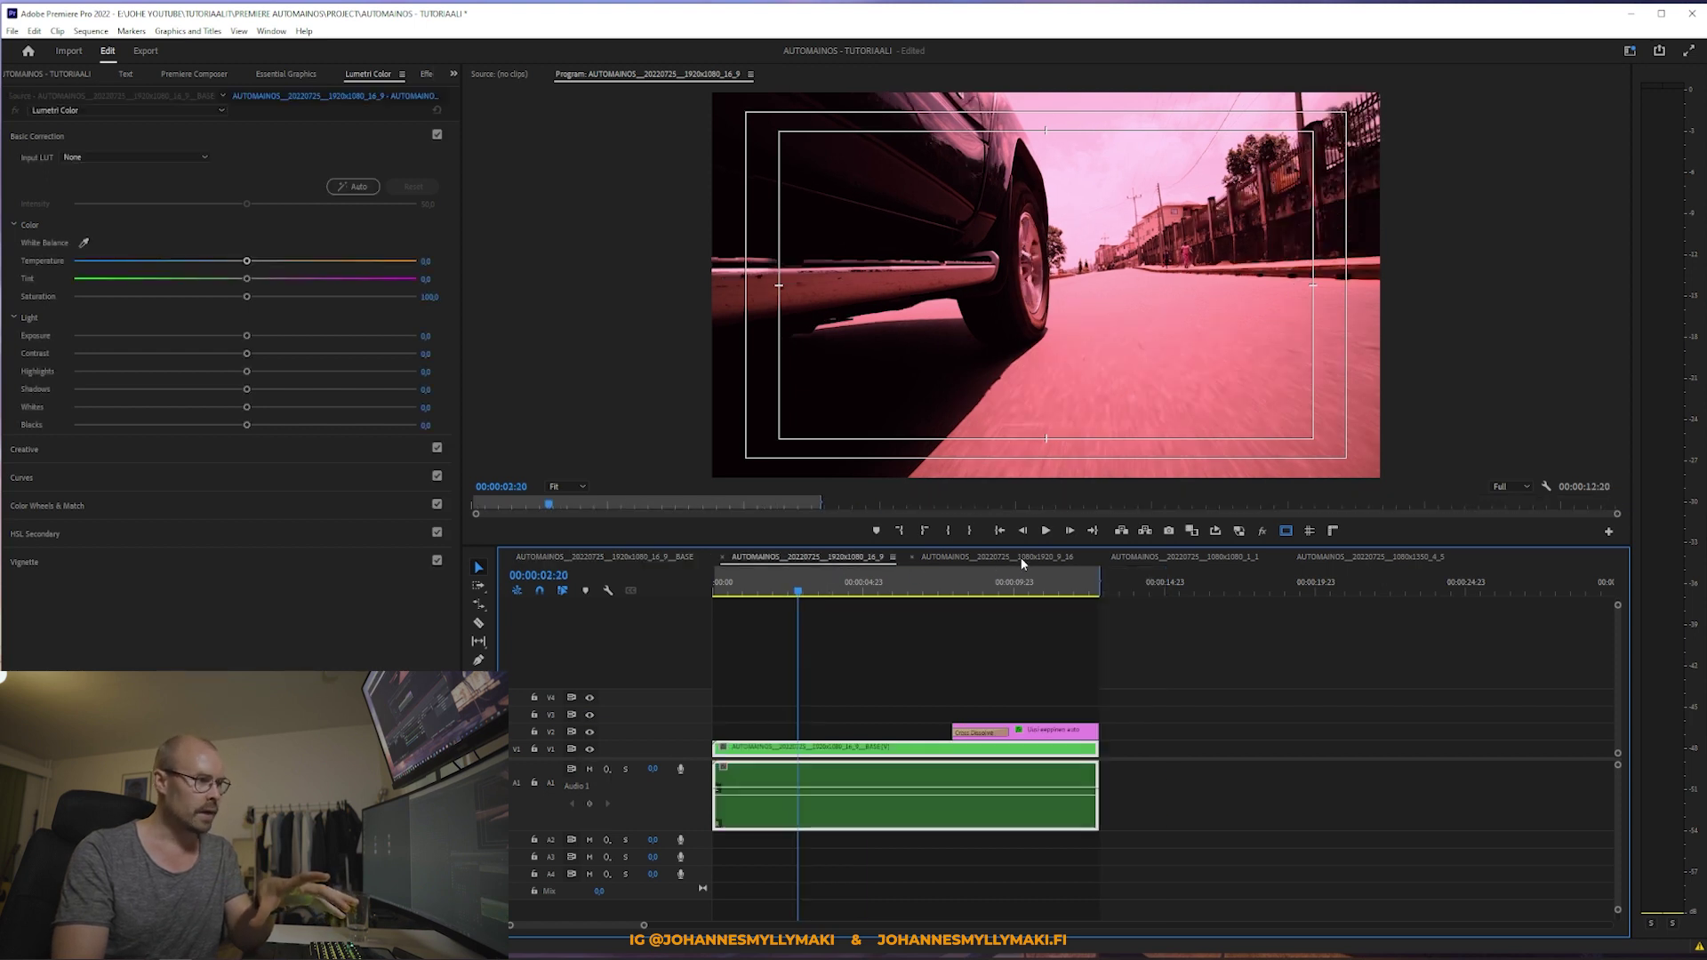
left_click(1021, 557)
left_click(1236, 559)
left_click(1369, 556)
left_click(1166, 557)
left_click(1010, 557)
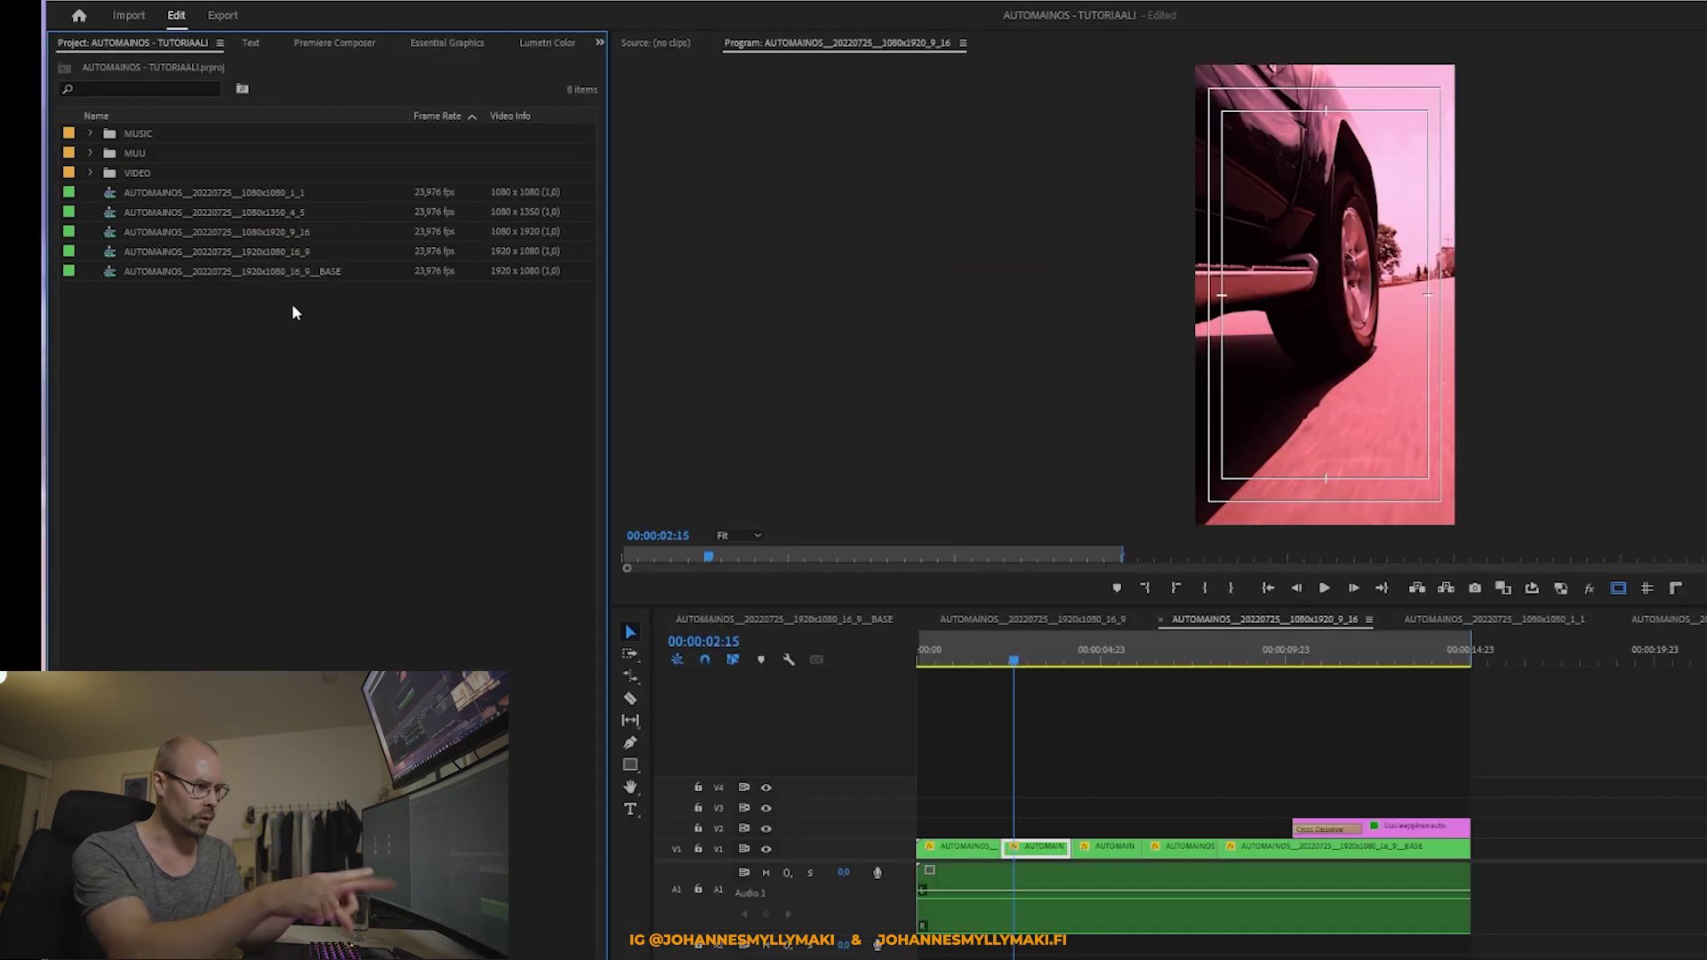
Step: Select the four derived sequences in the bin, then select and clear the 9:16 timeline clips
left_click(256, 251)
key("shift+Up")
key("shift+Up")
key("shift+Up")
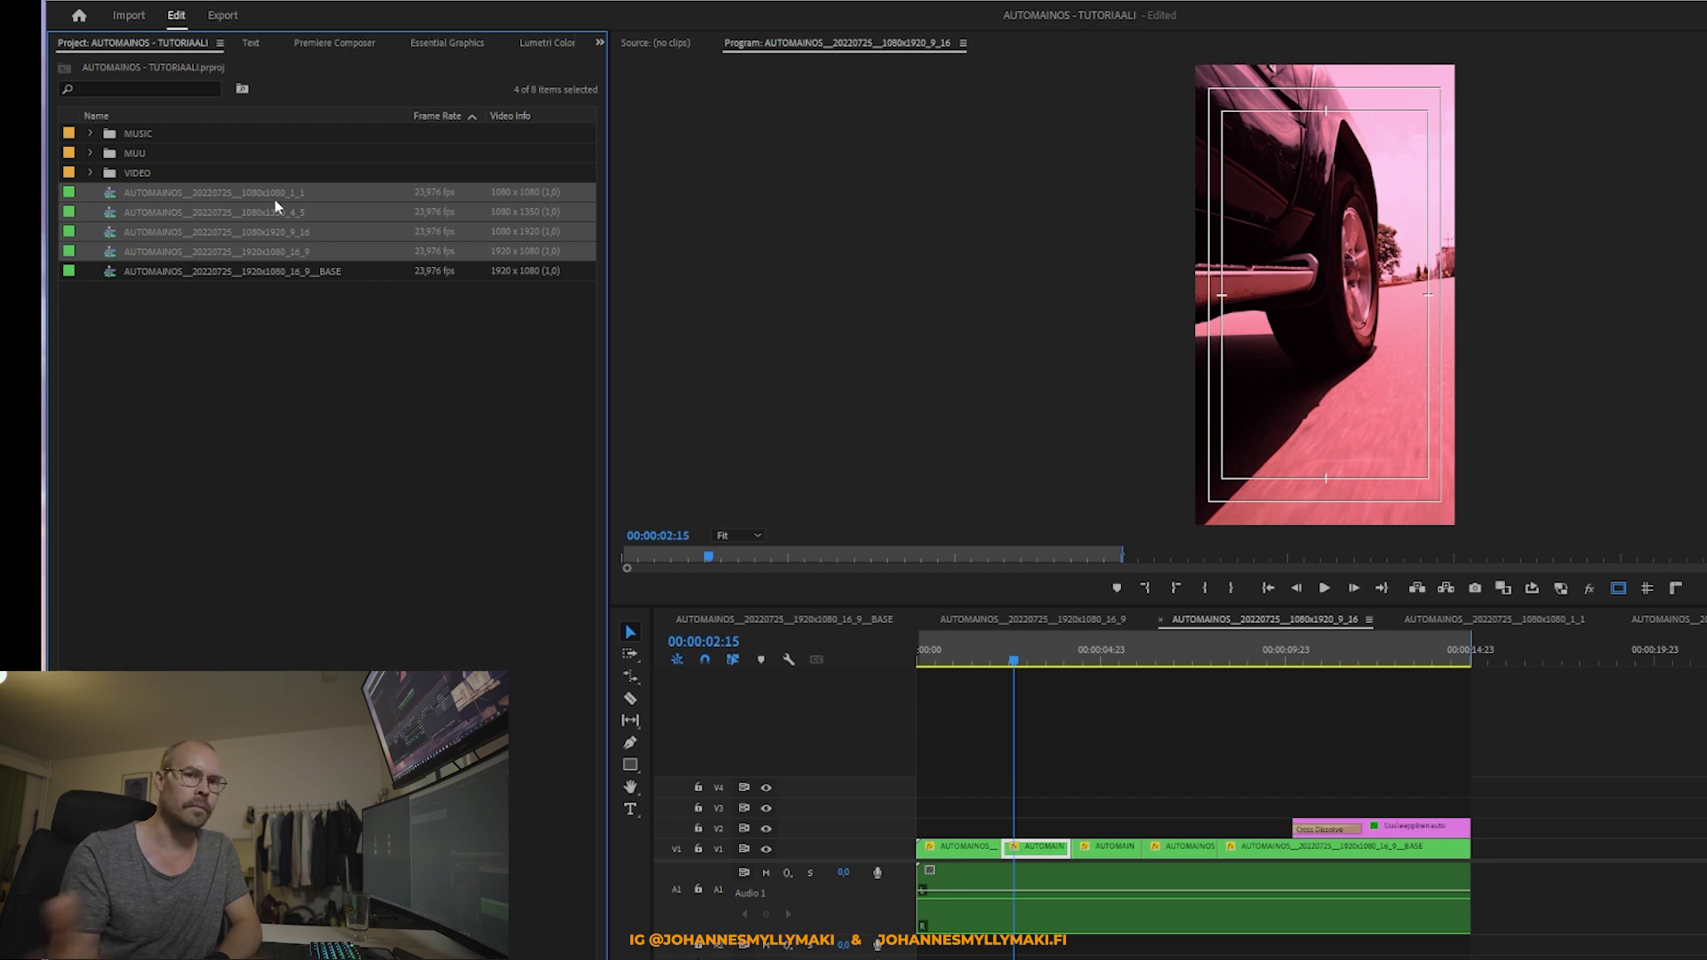
left_click(1087, 803)
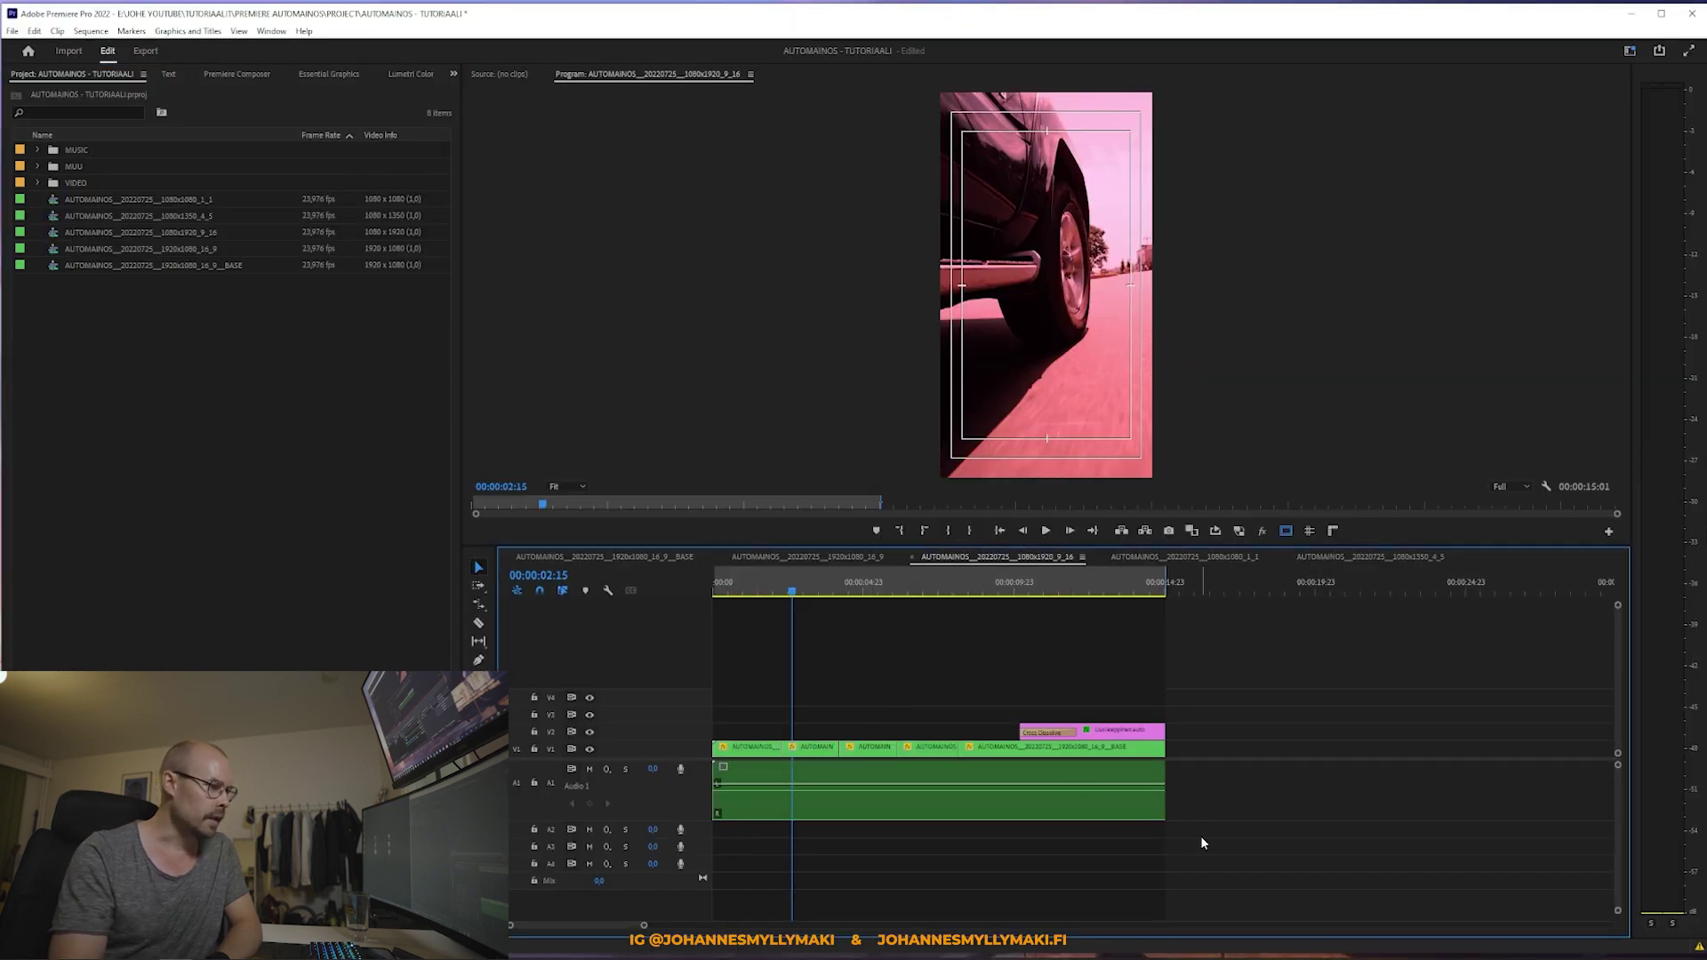
left_click_drag(1200, 840, 716, 743)
left_click(881, 675)
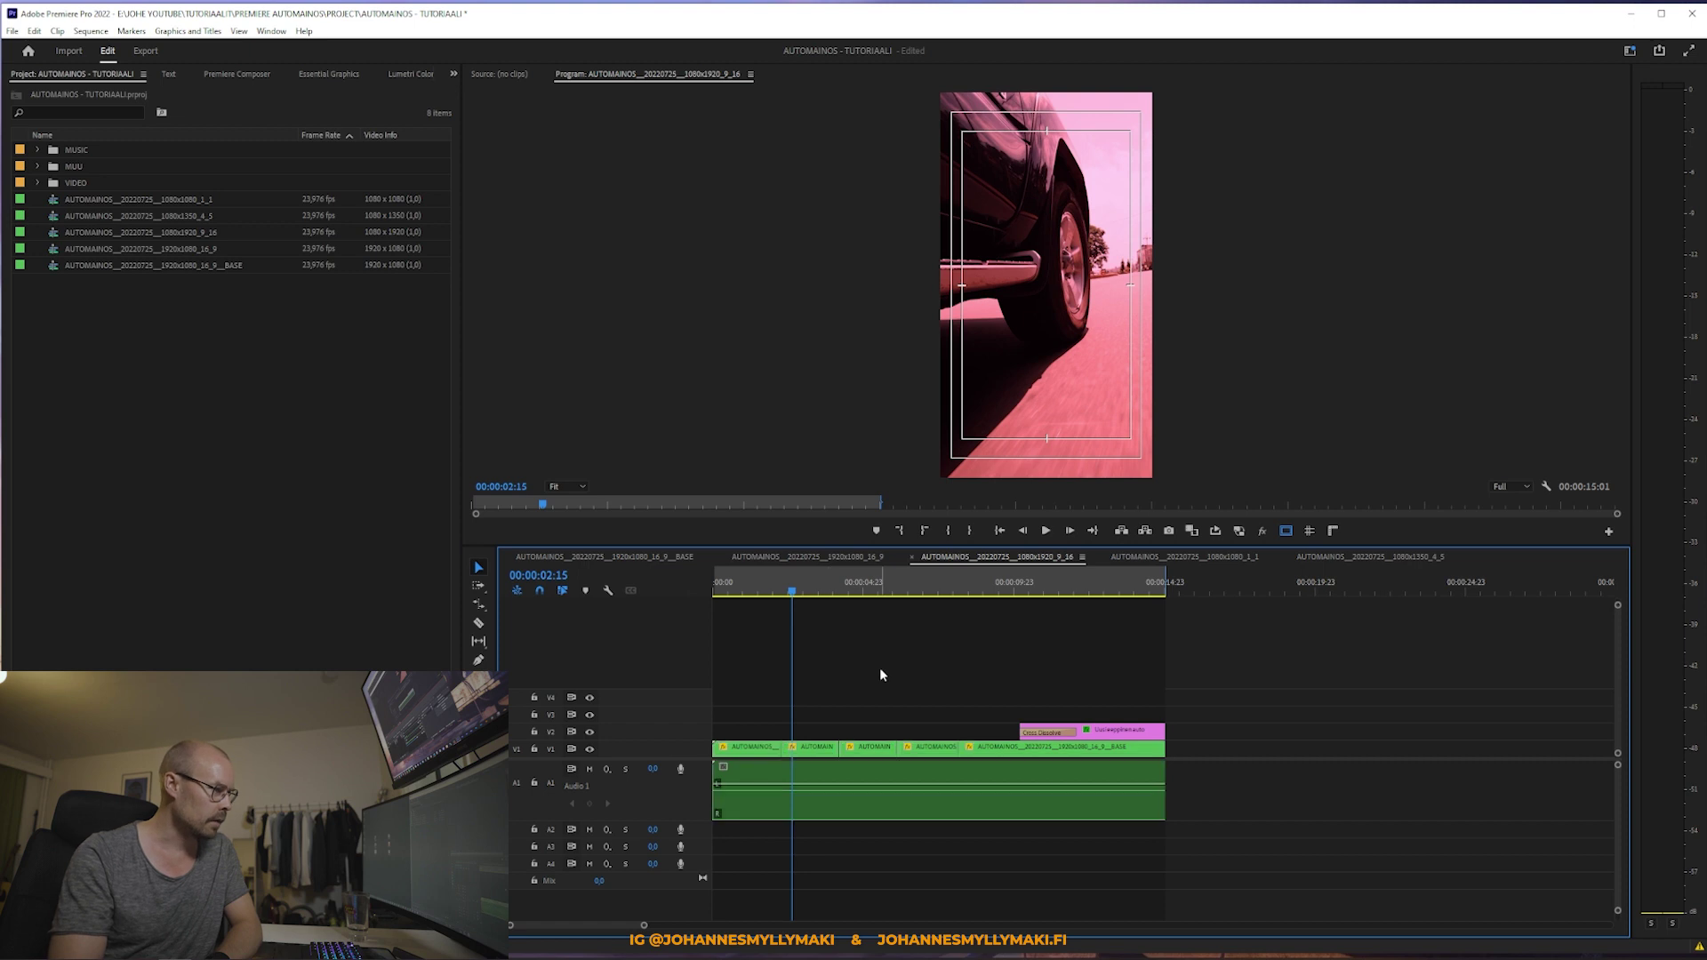
Step: Cycle through the 16:9, 9:16, 1:1 and 4:5 versions to check the pink grade
left_click(840, 558)
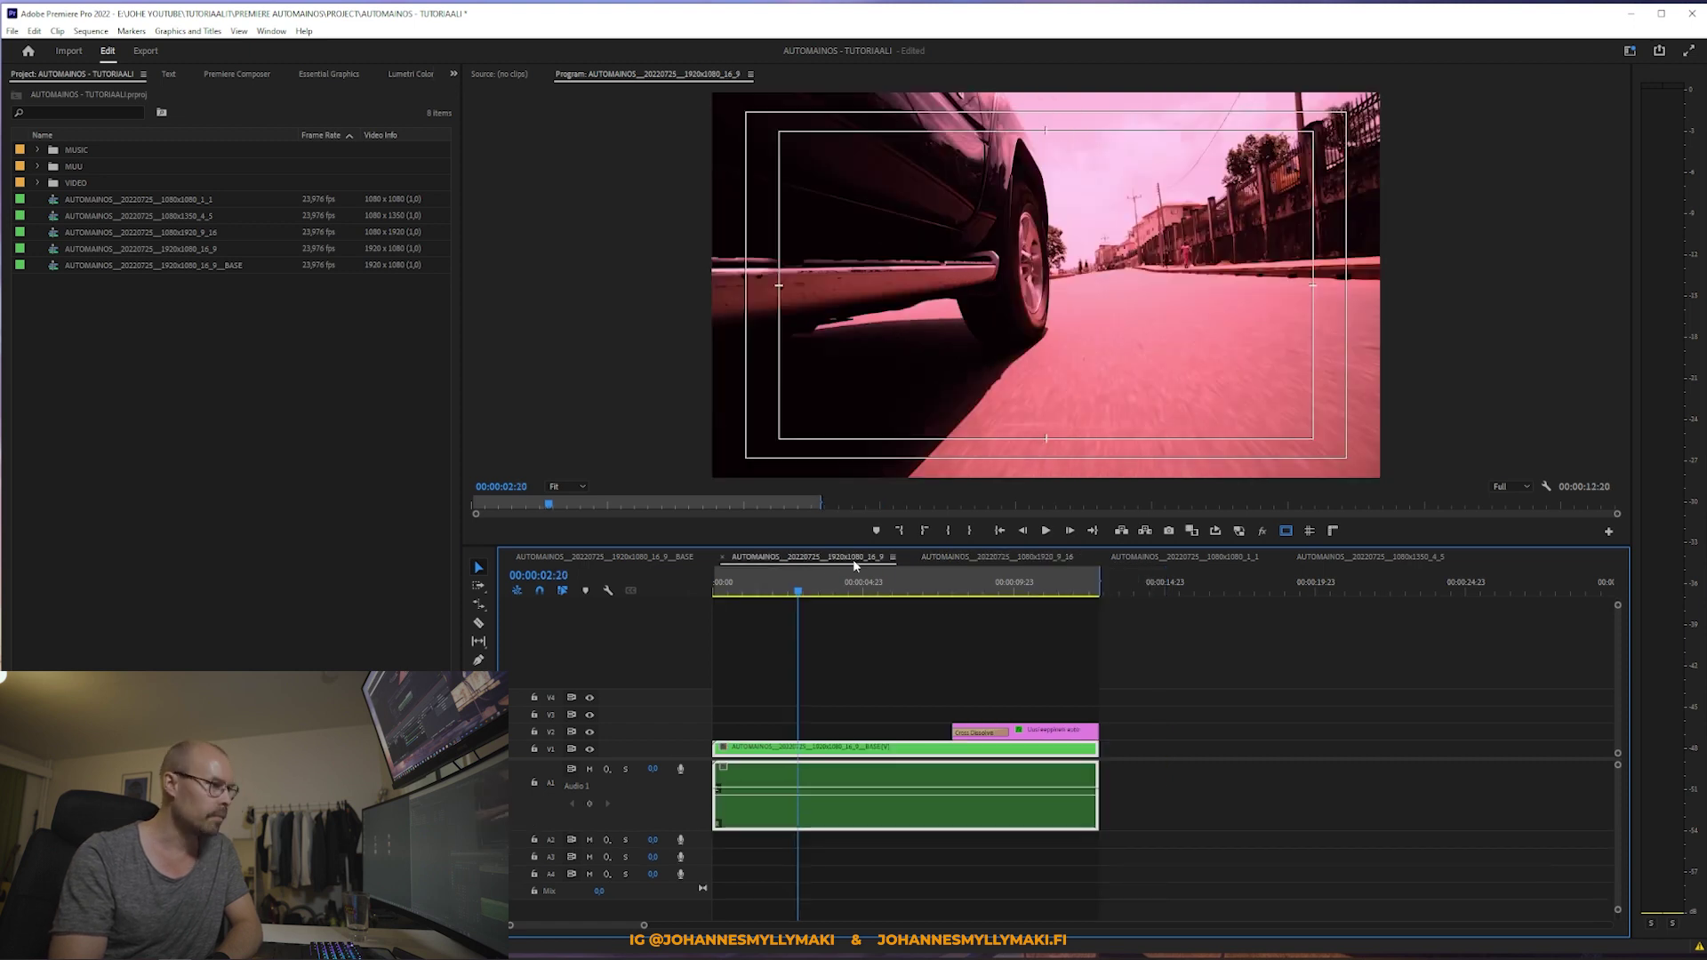
left_click(1019, 558)
left_click(1182, 558)
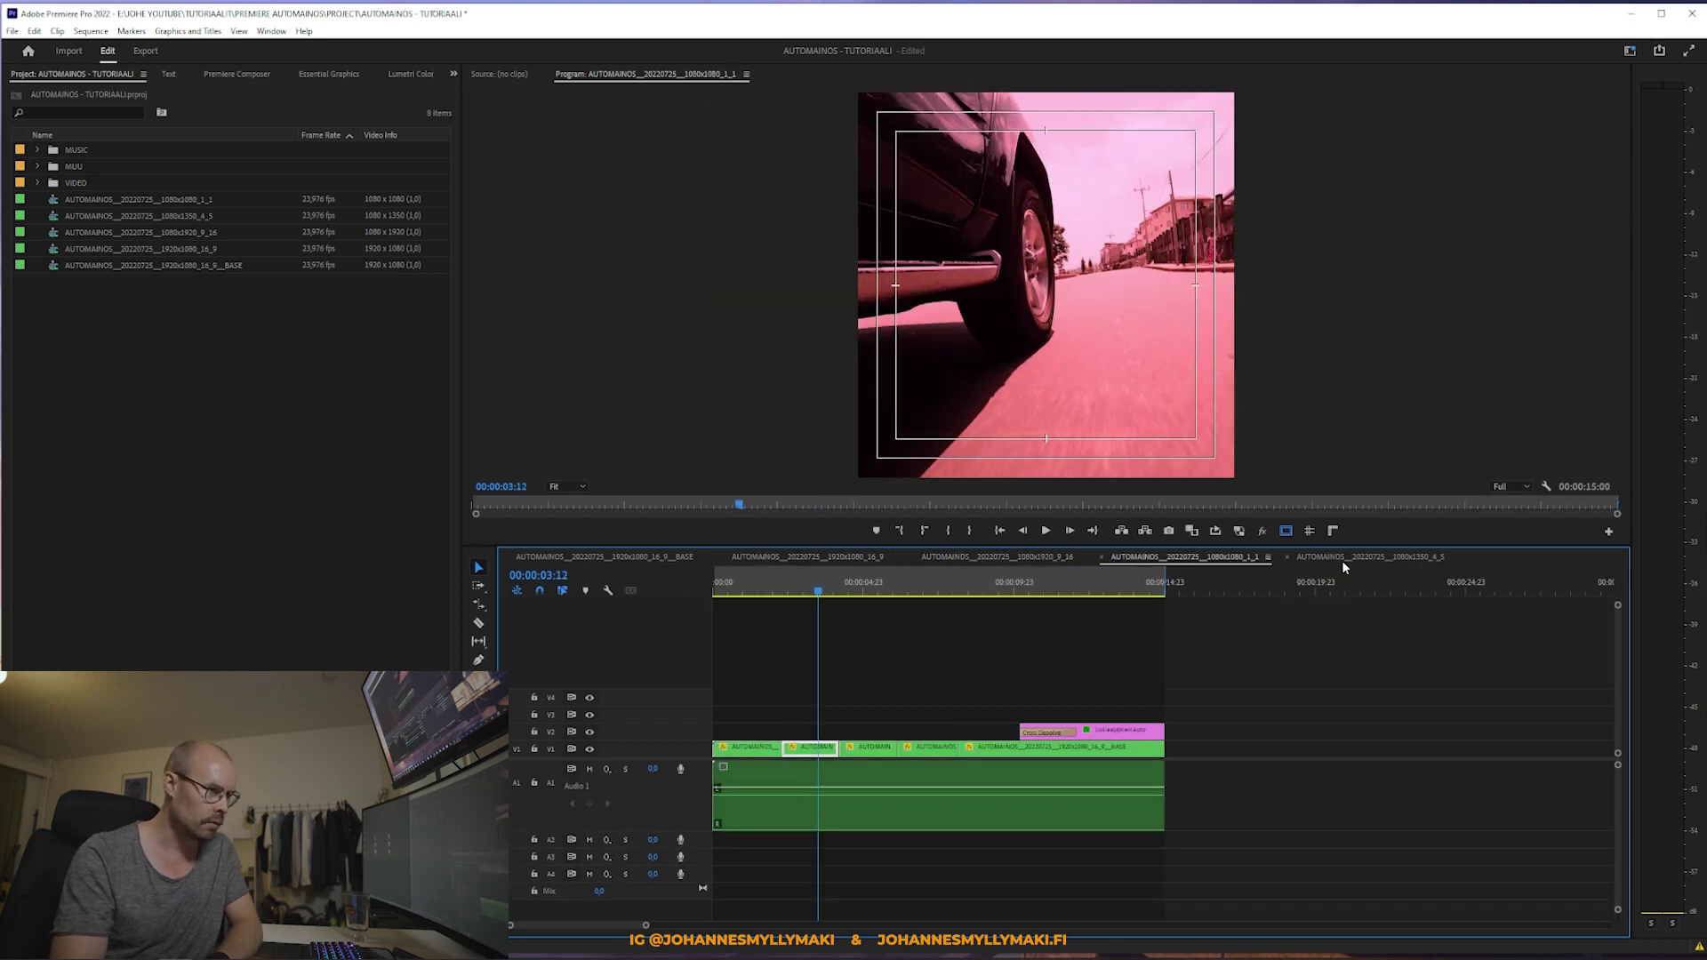
left_click(1360, 556)
left_click(1231, 557)
left_click(991, 561)
left_click(853, 558)
left_click(1026, 558)
left_click(1209, 560)
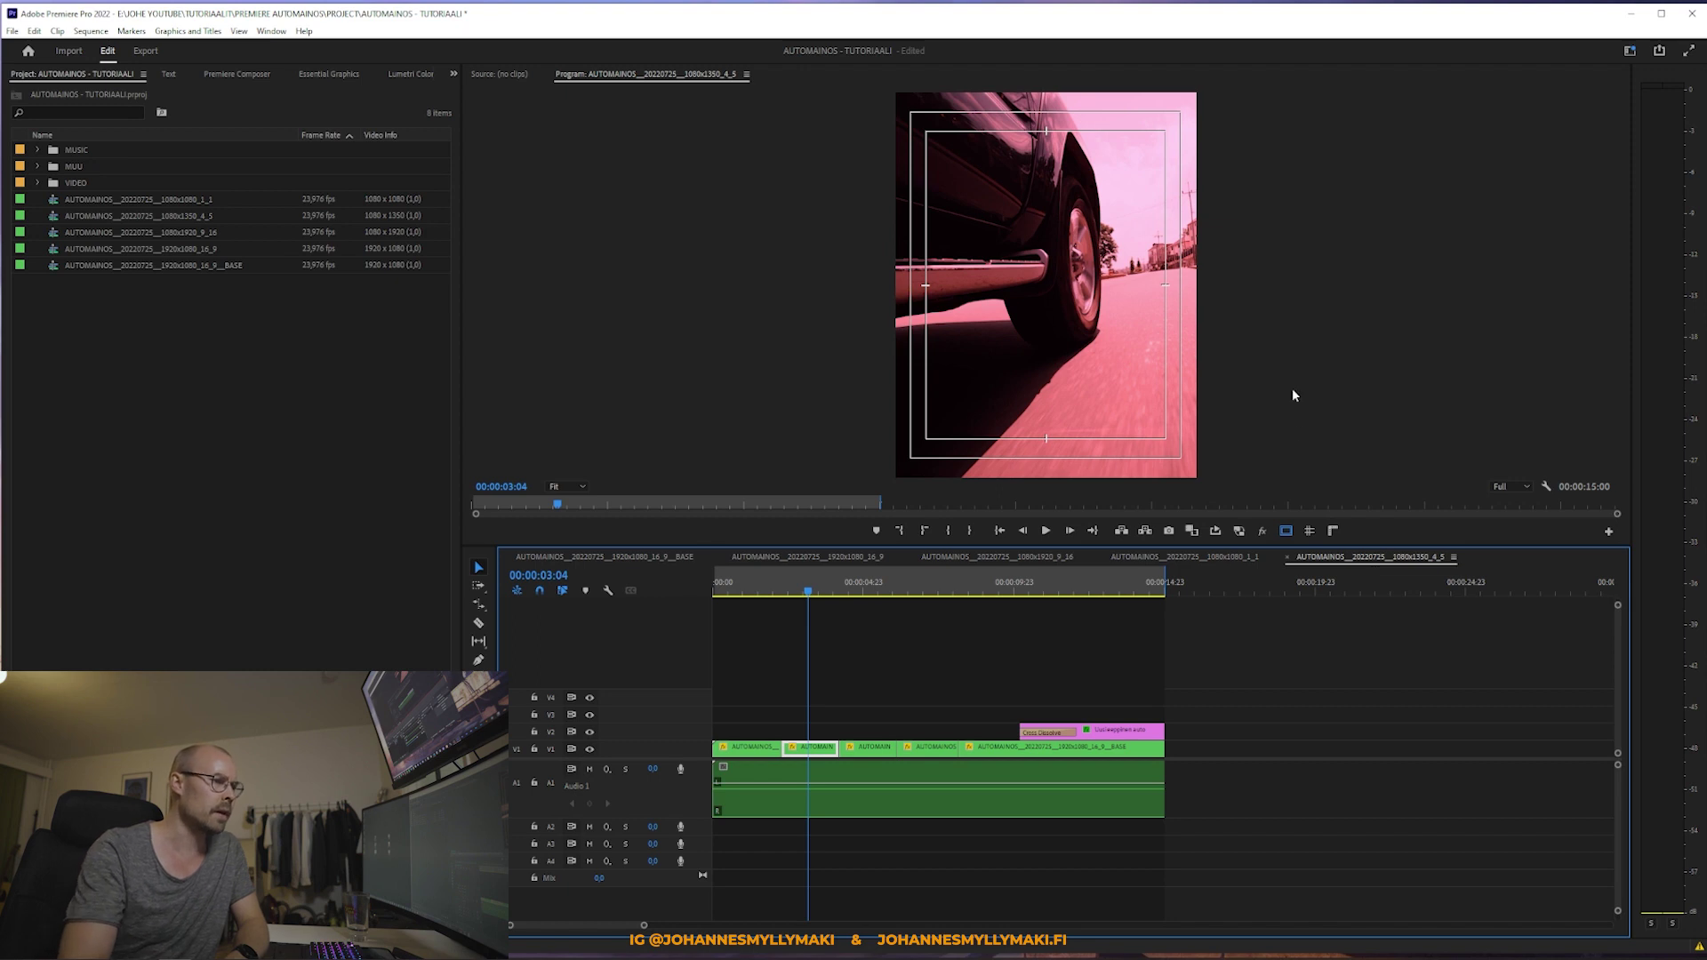
Step: Compare the square, vertical and 4:5 versions again, then return to BASE at 03:06
left_click(1234, 557)
left_click(1010, 557)
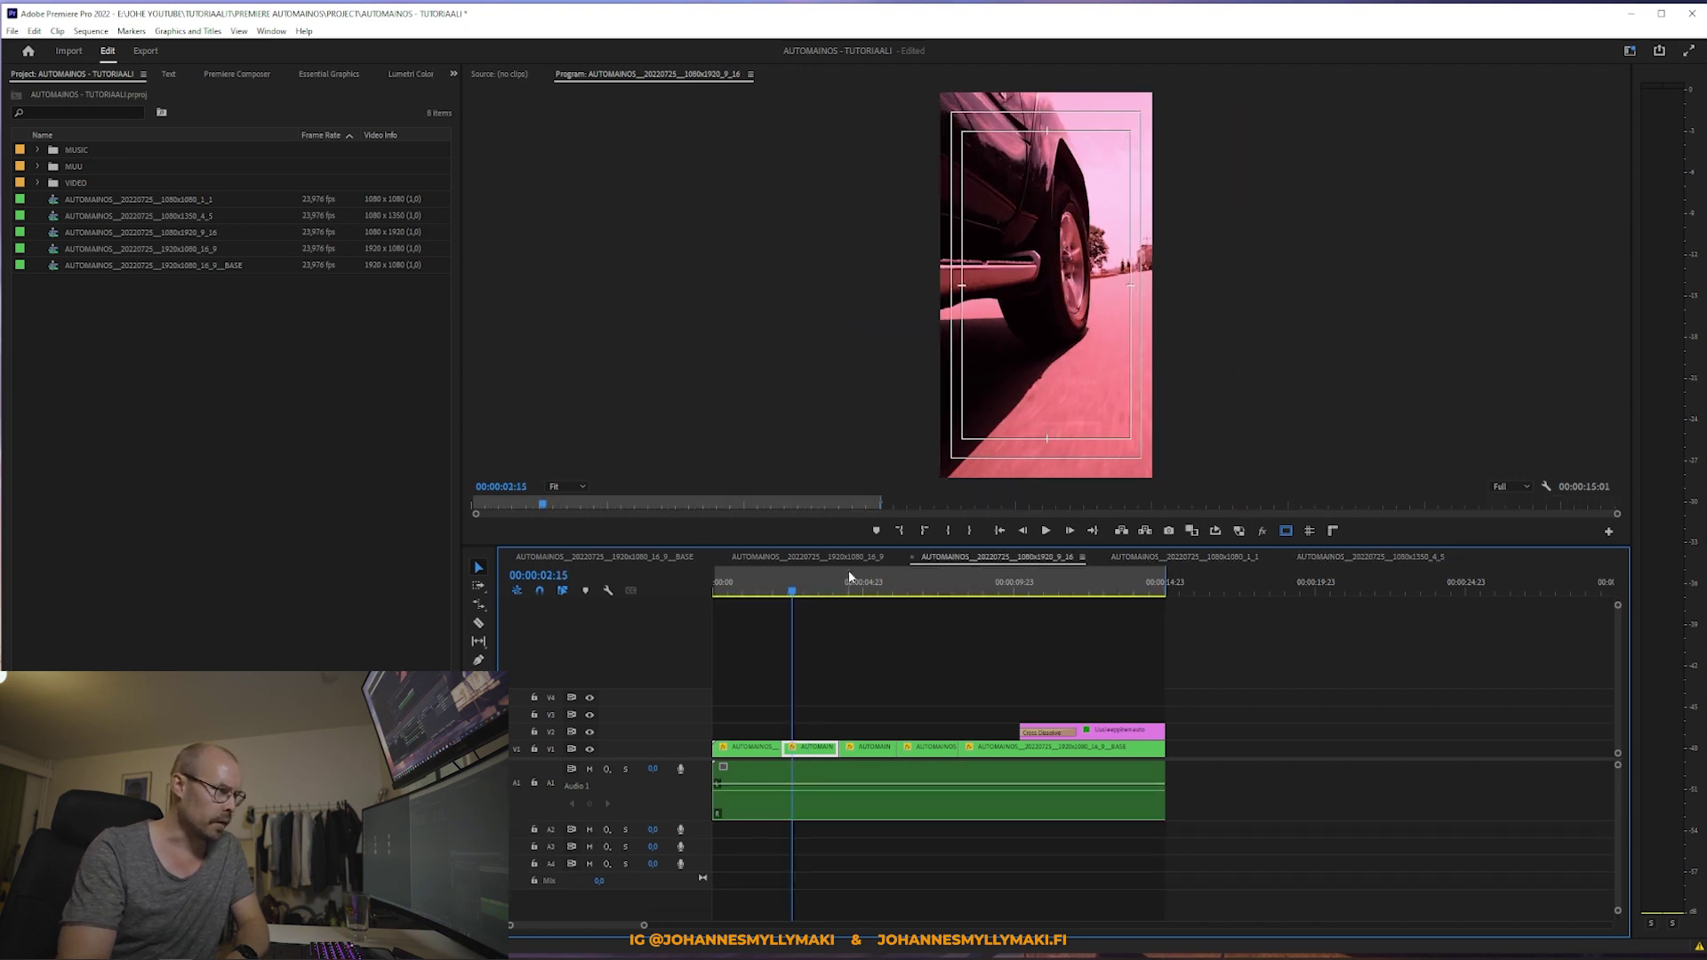
left_click(845, 558)
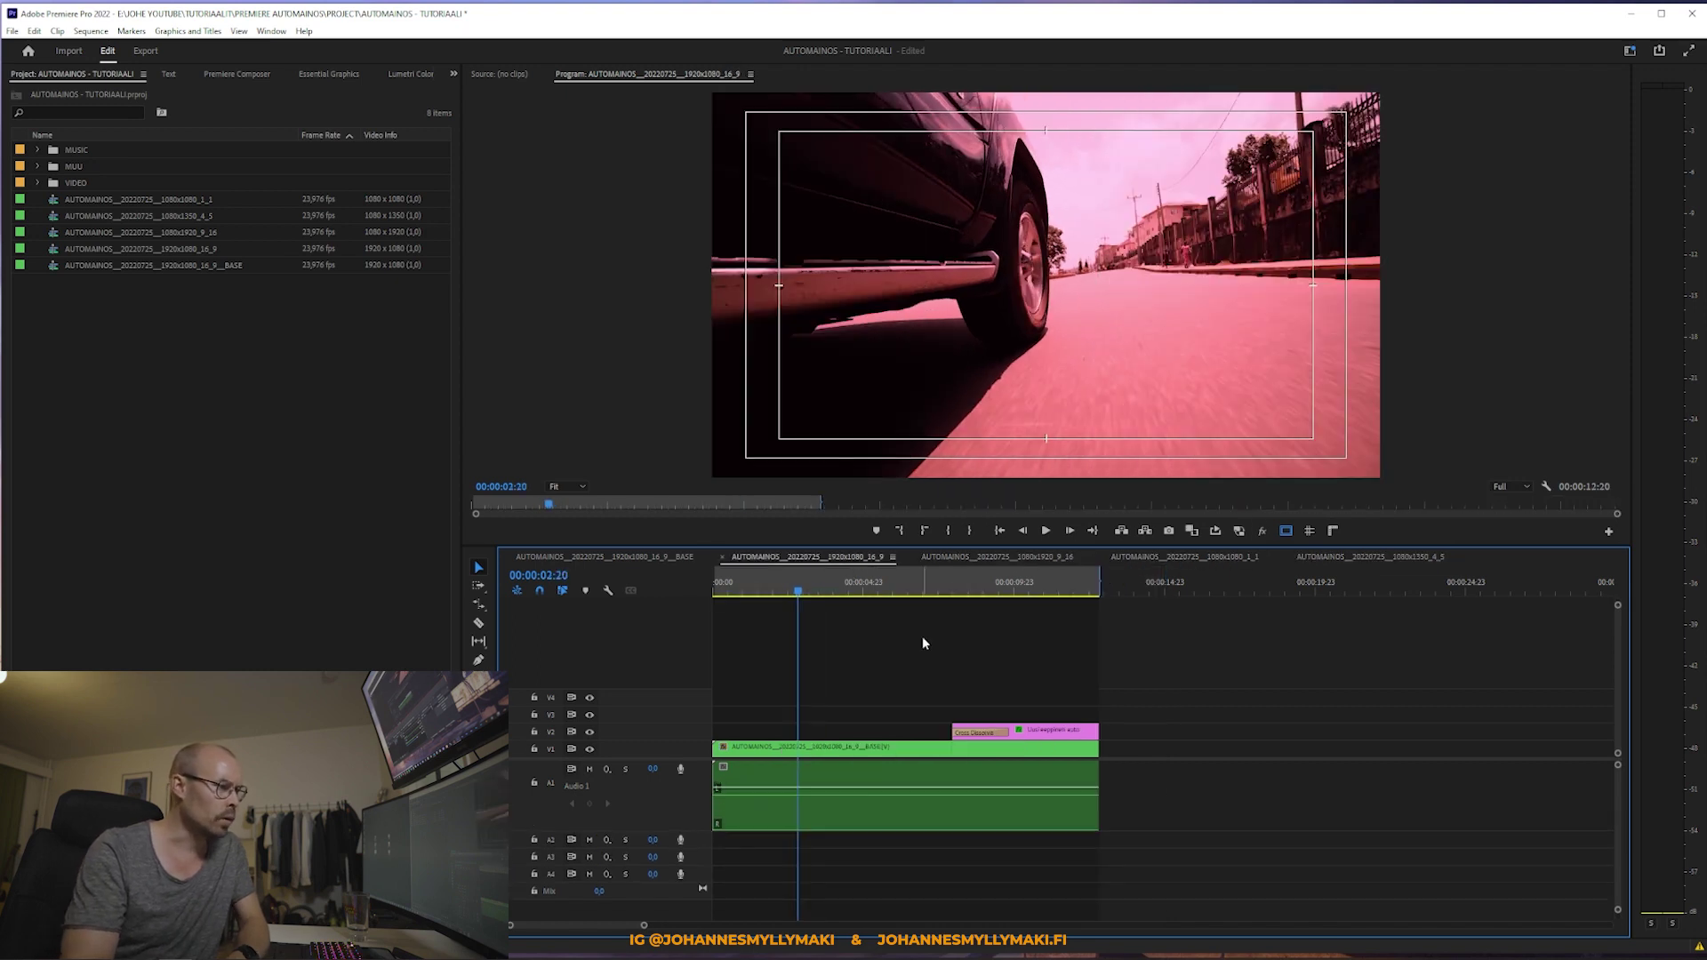
left_click(997, 556)
left_click(1183, 556)
left_click(997, 556)
left_click(1346, 556)
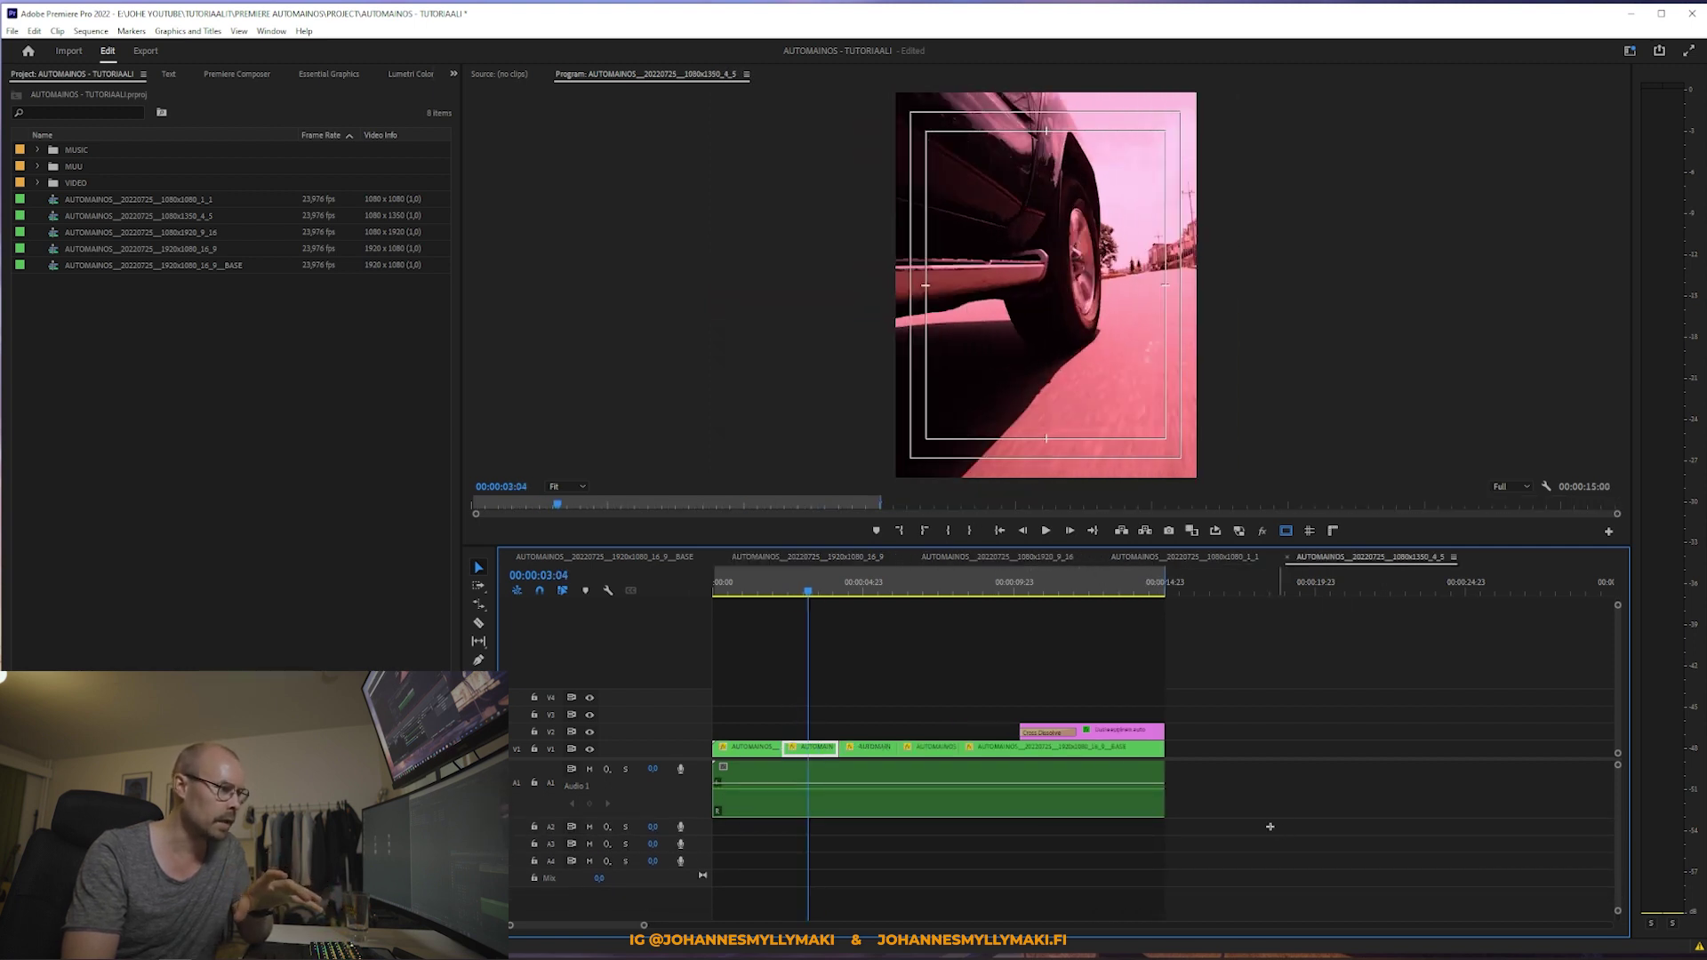
left_click(614, 557)
left_click(880, 672)
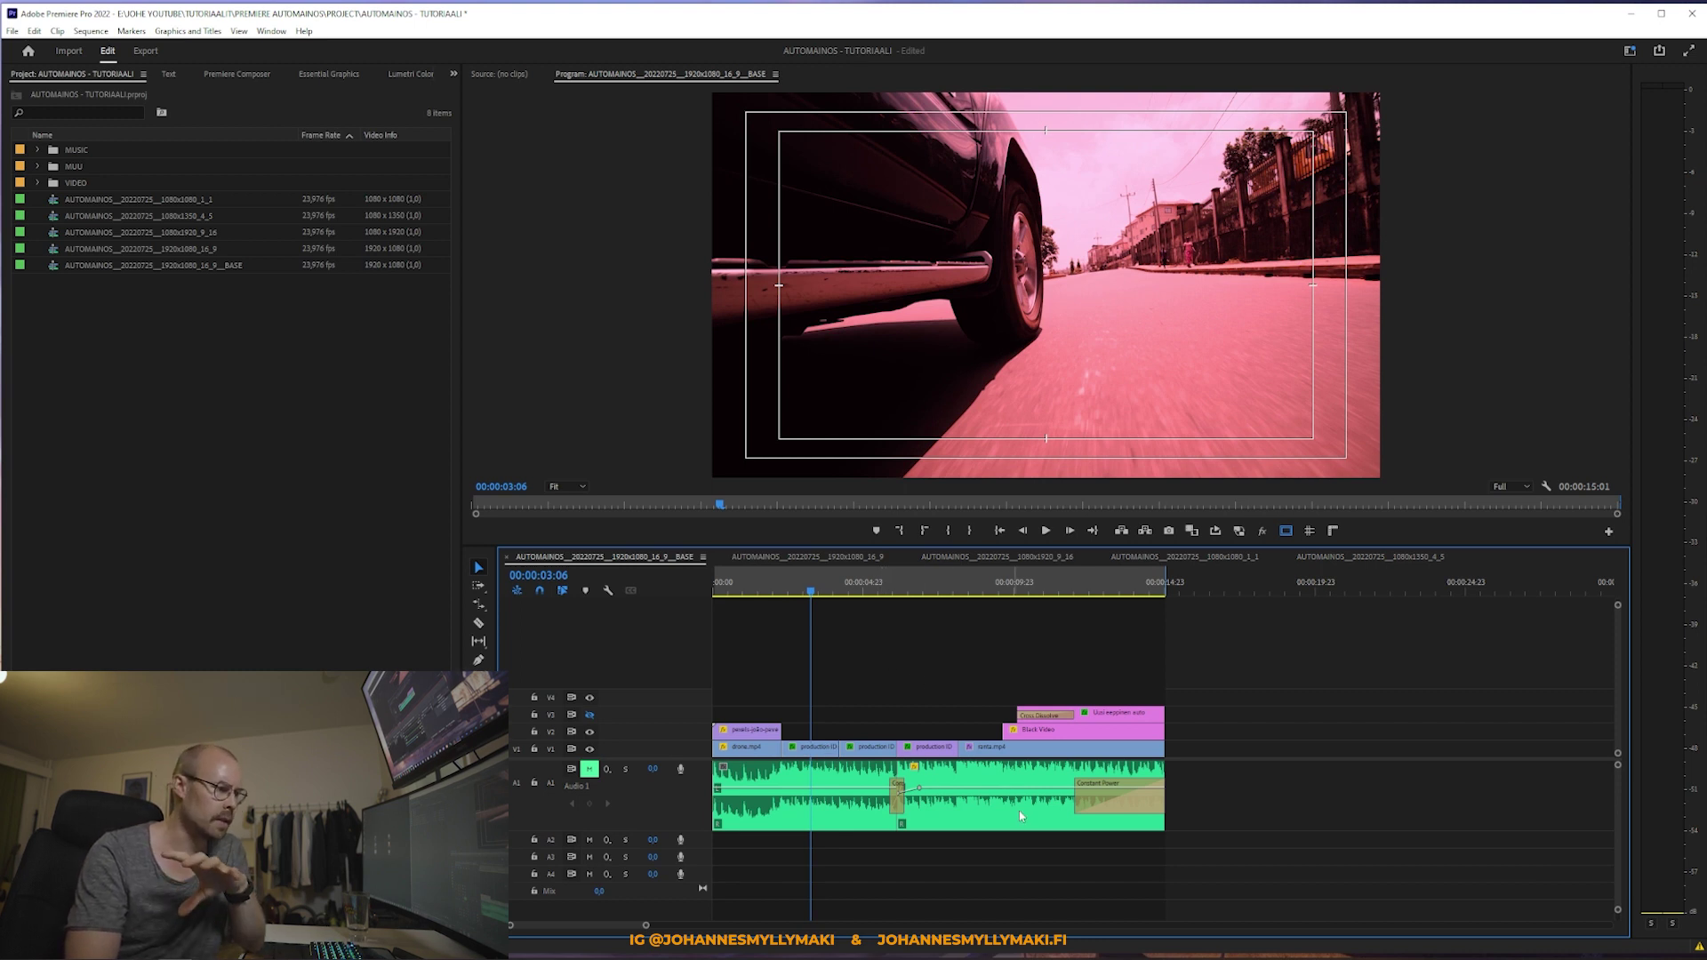
Step: In BASE, move the playhead to the aerial road shot at 13:11
left_click_drag(1236, 854, 711, 725)
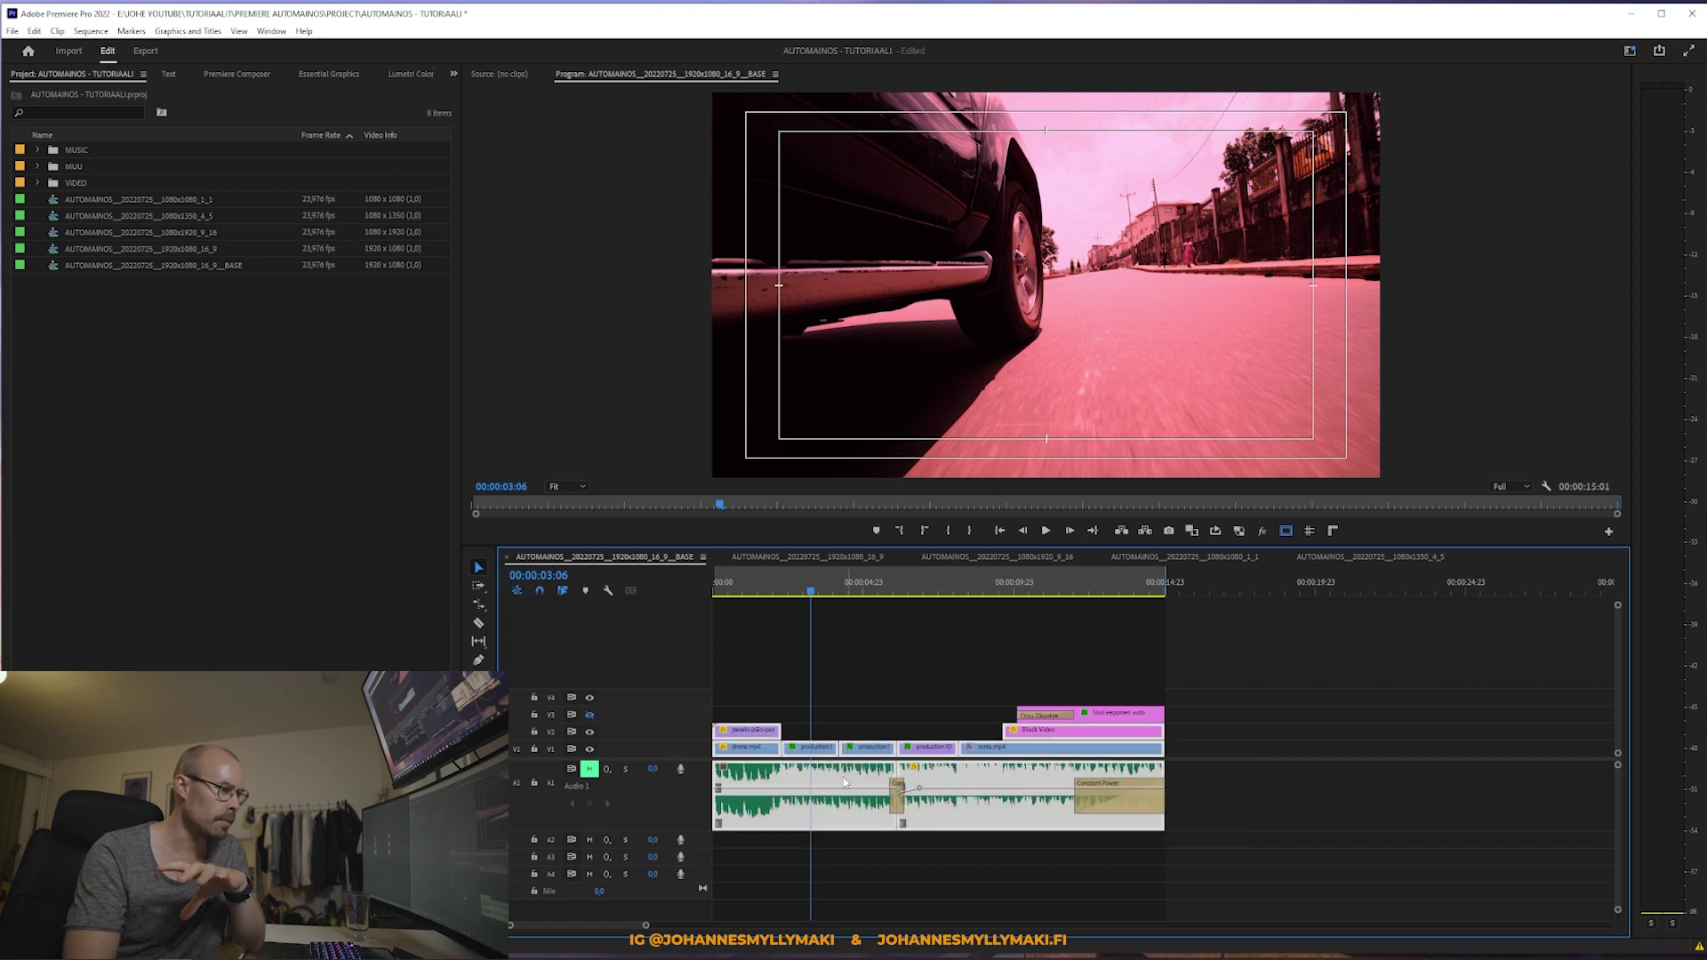
left_click(850, 661)
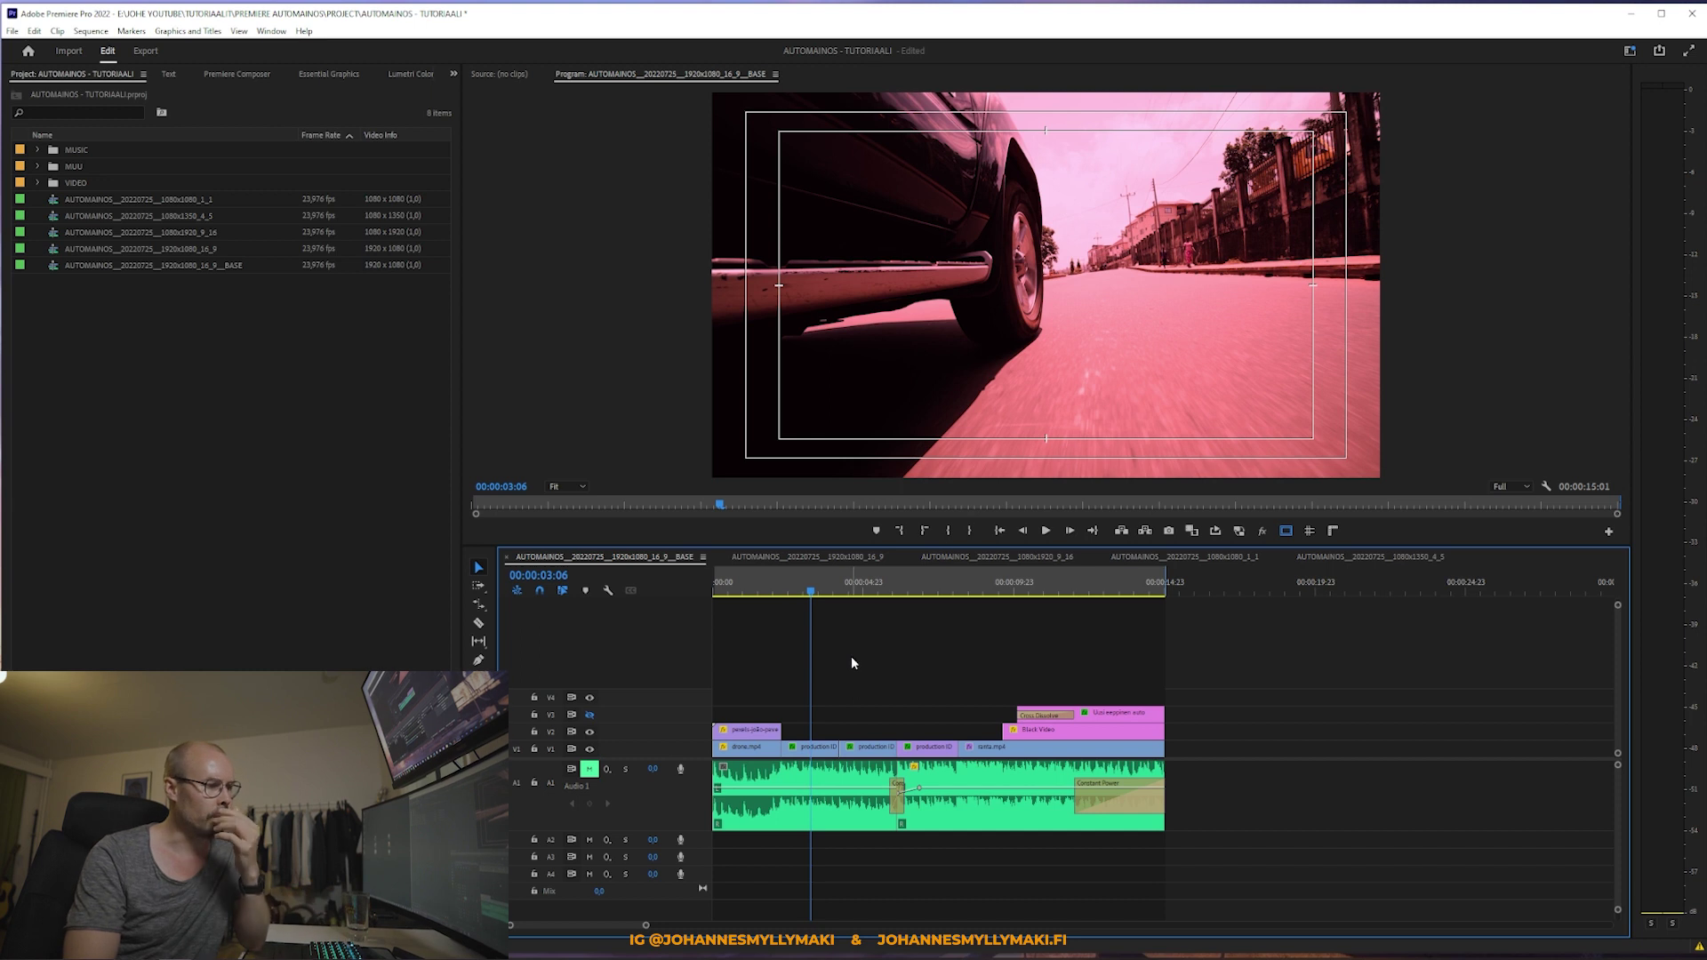
left_click_drag(1241, 885, 890, 748)
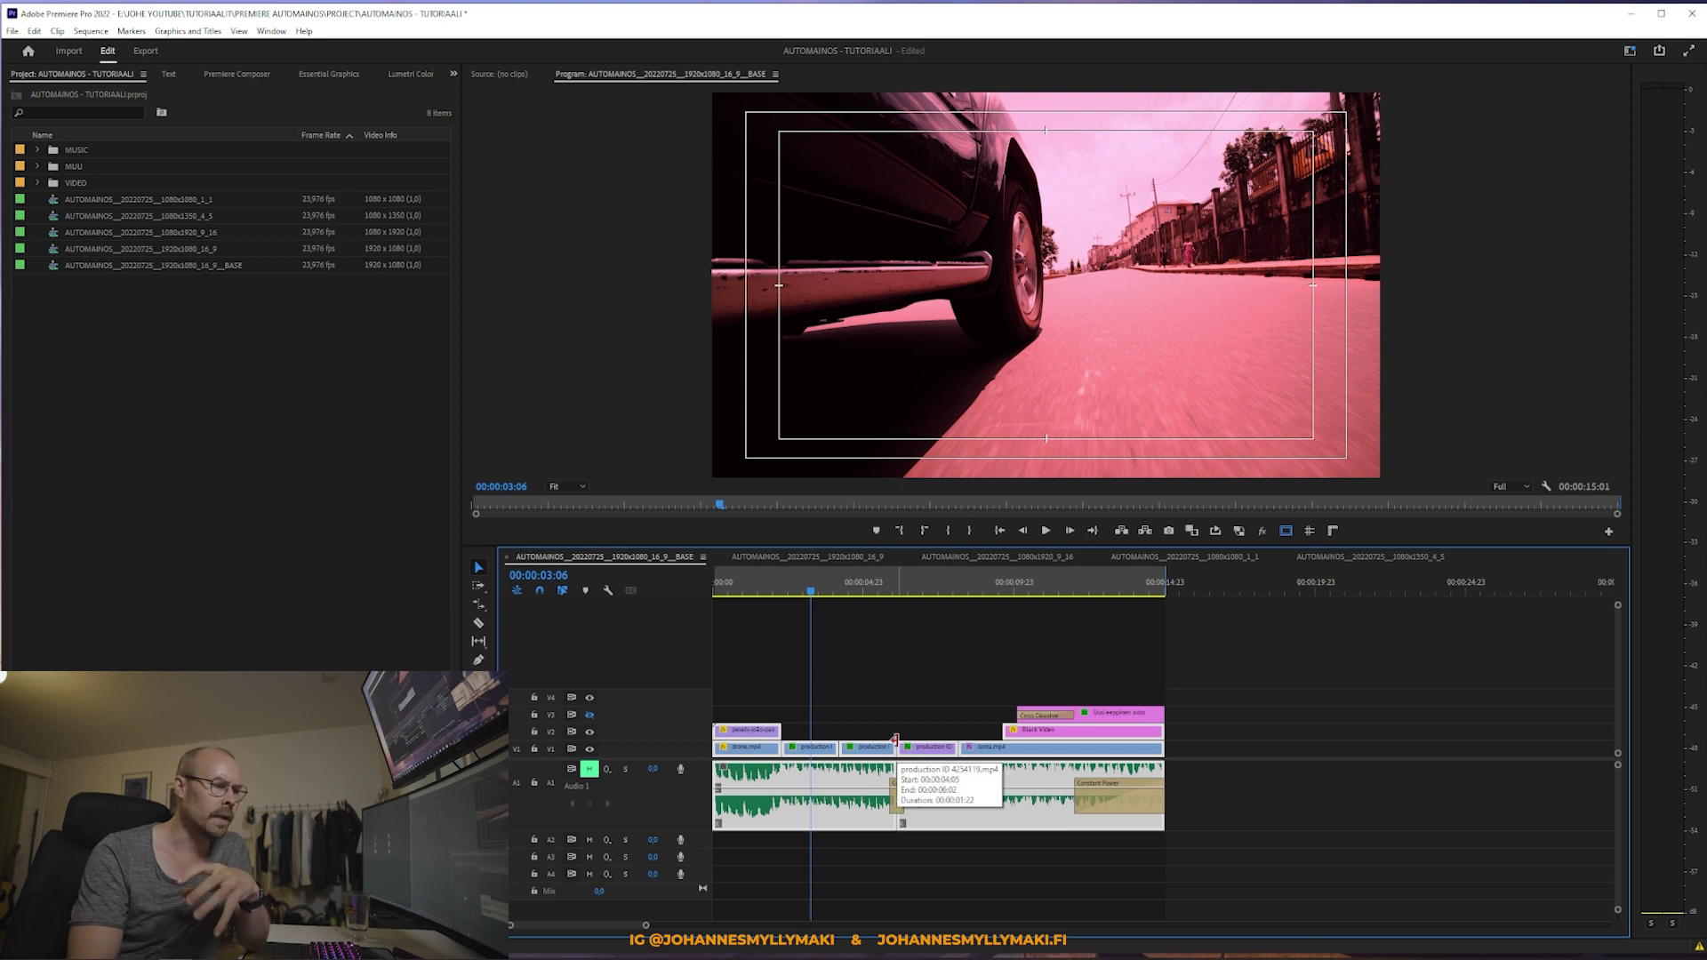
left_click(909, 669)
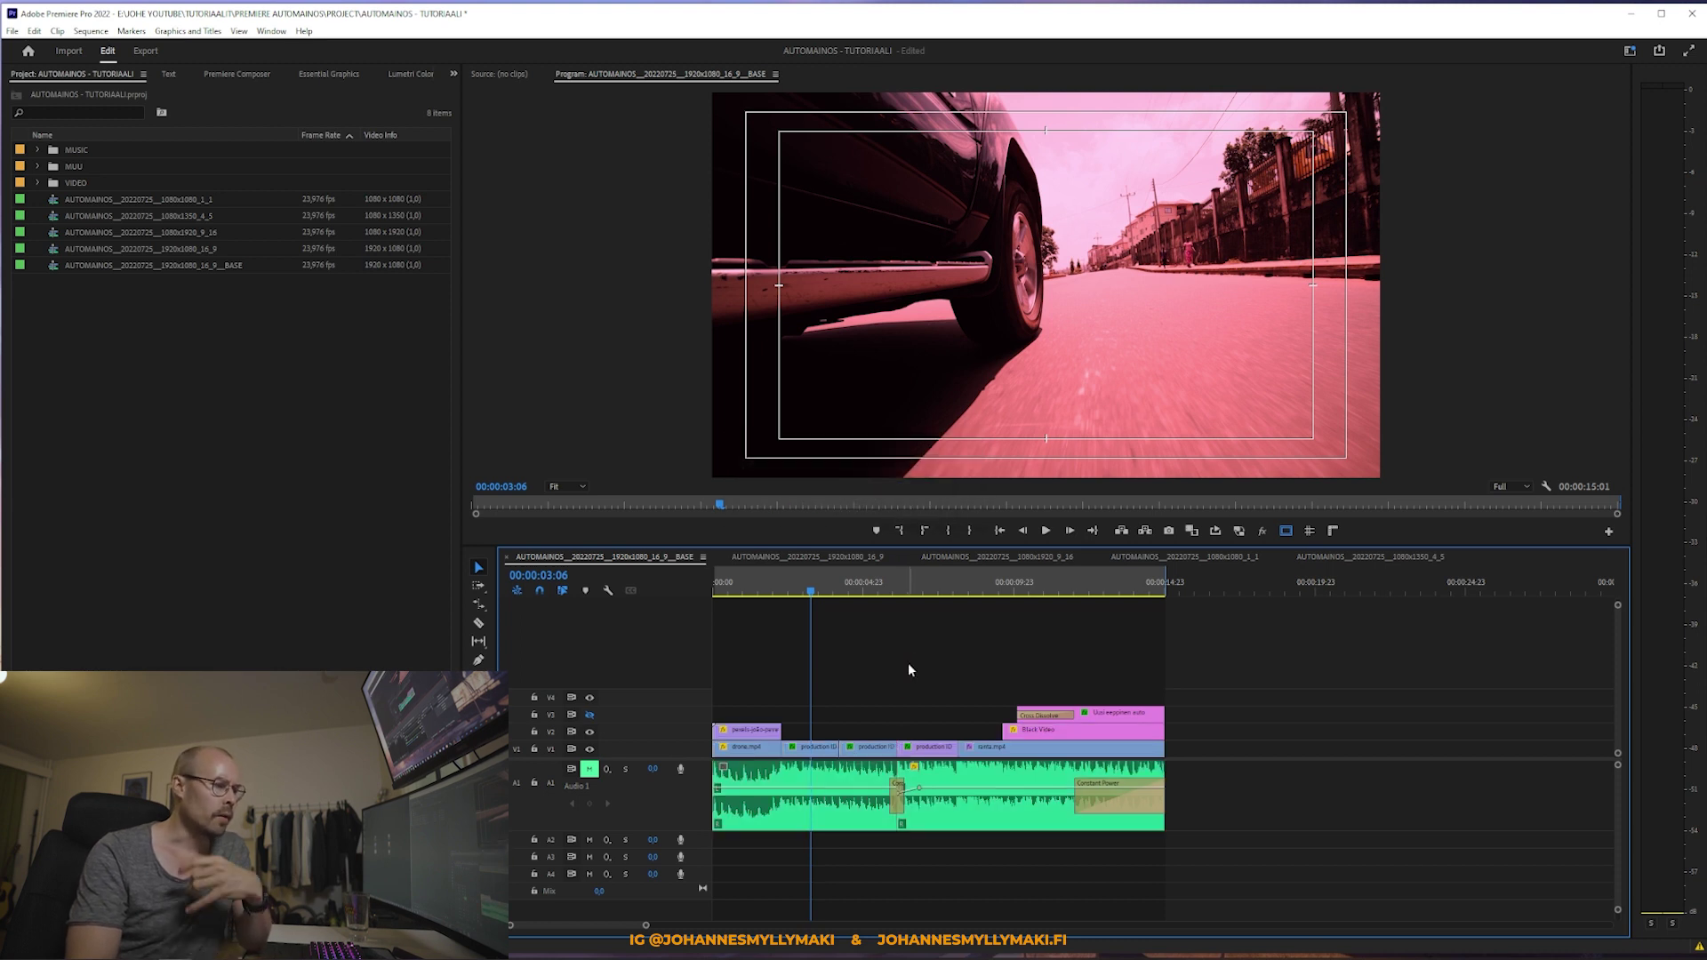
left_click(1122, 591)
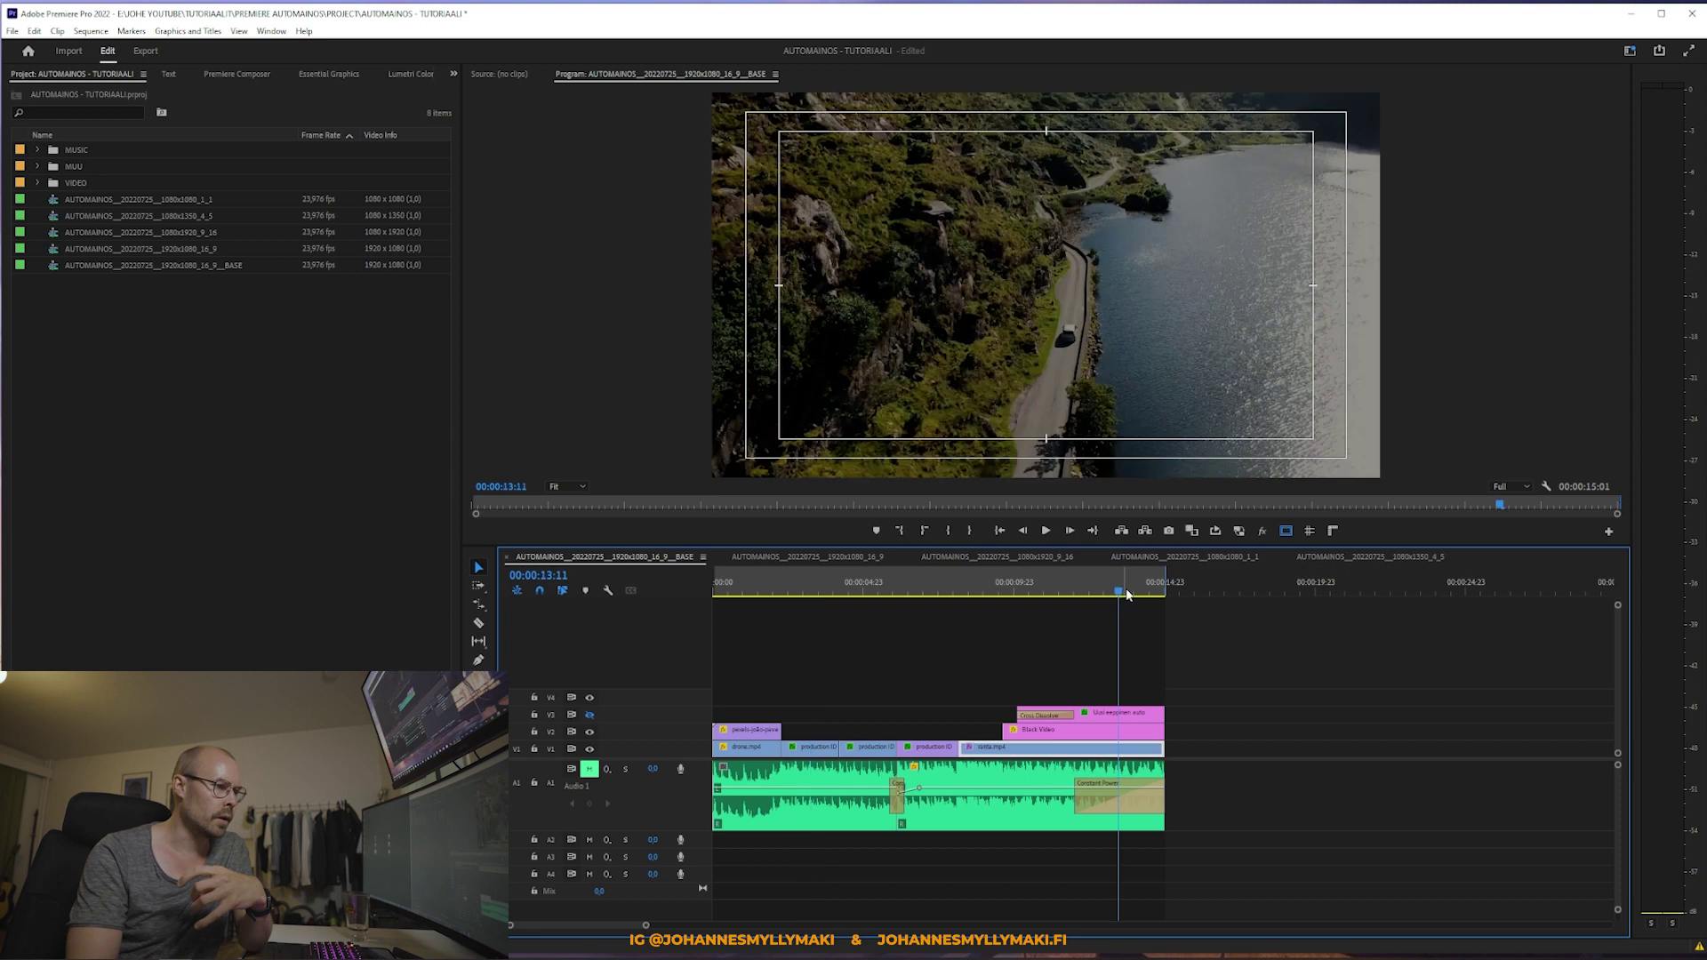
Step: Check the title moment in the 9:16, 1:1 and 4:5 versions, selecting all 4:5 clips
left_click(1002, 555)
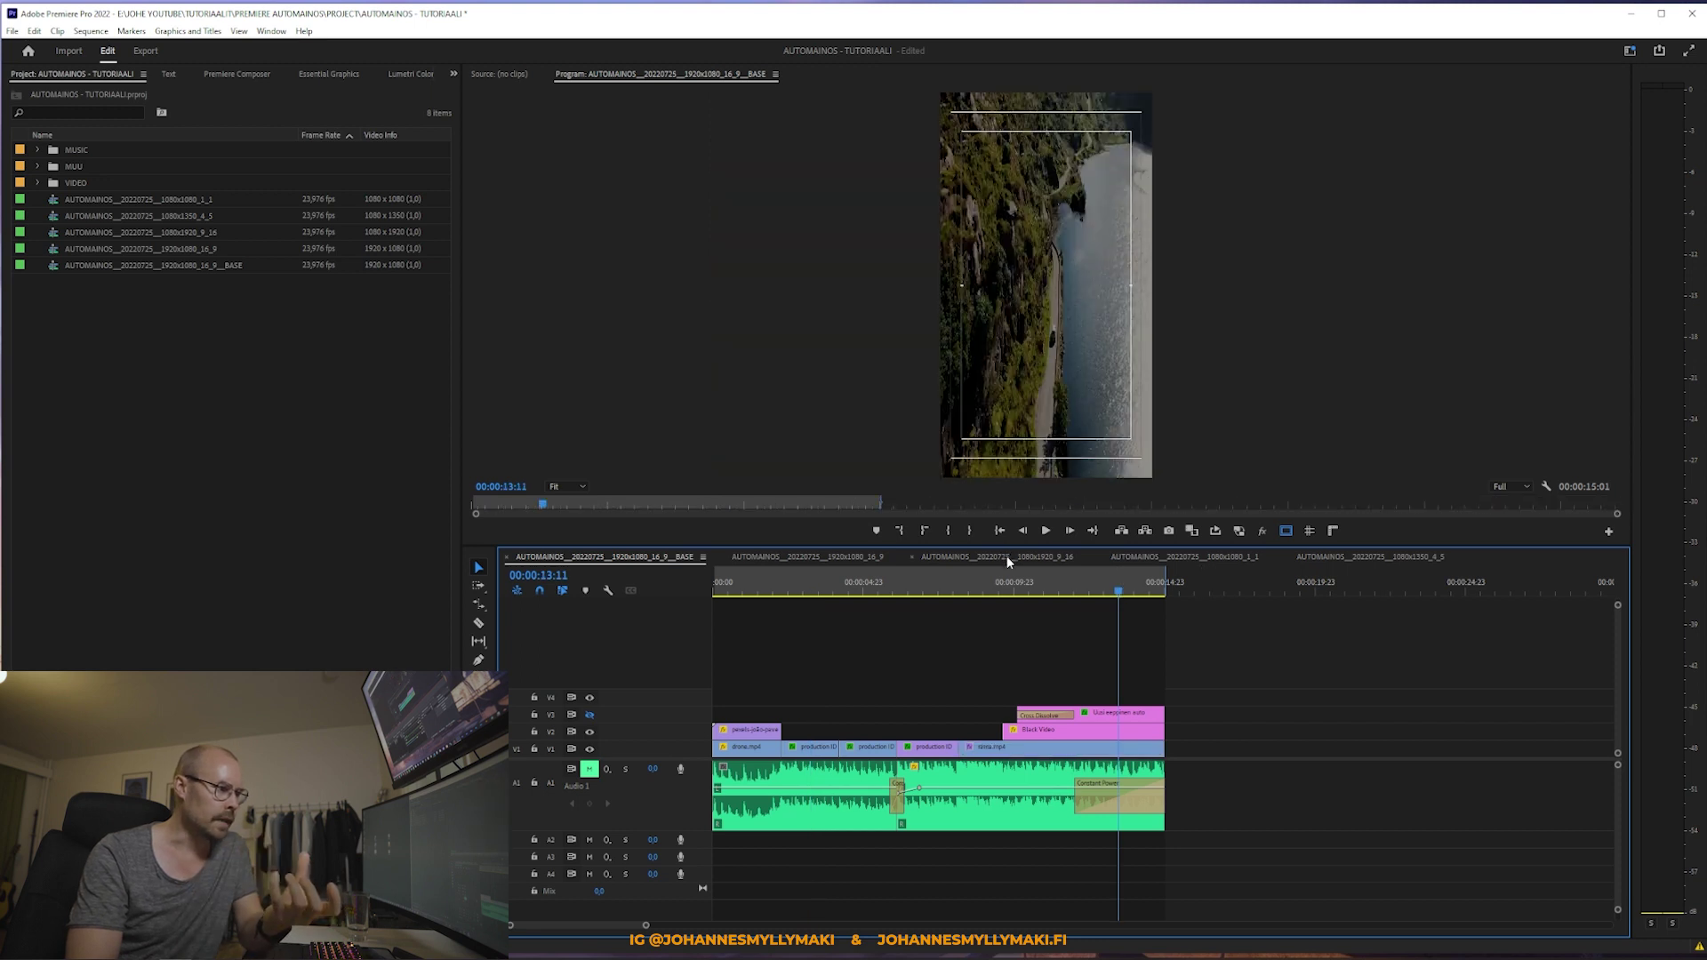
left_click(1098, 592)
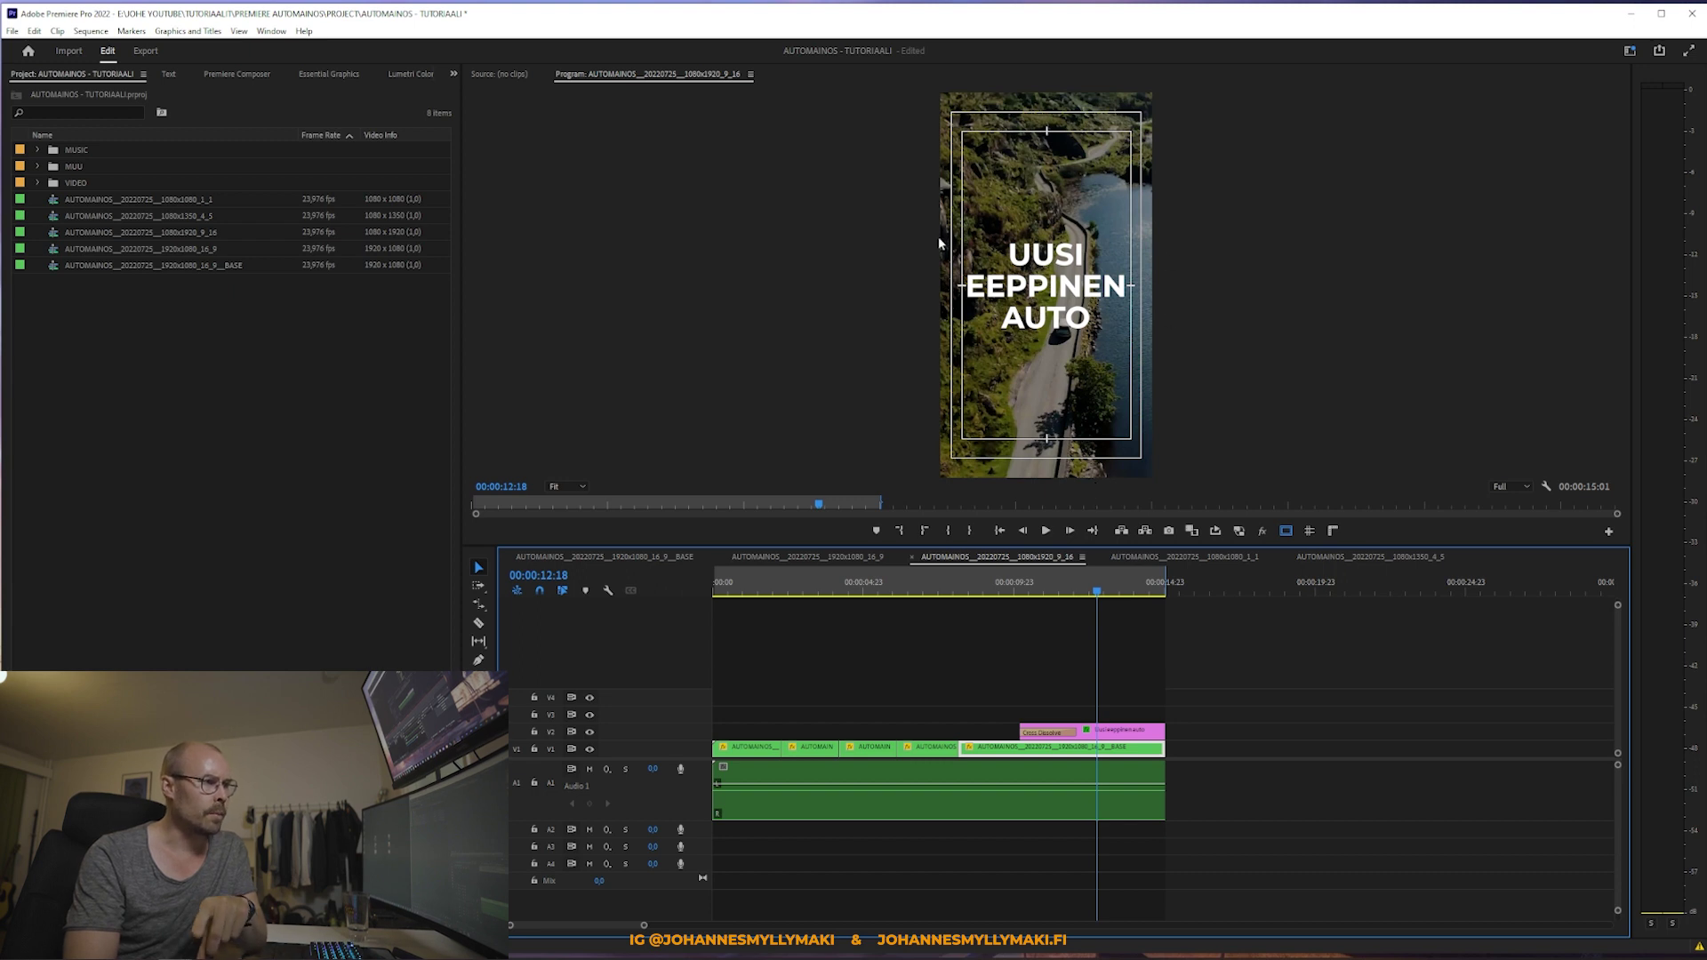
left_click(1215, 556)
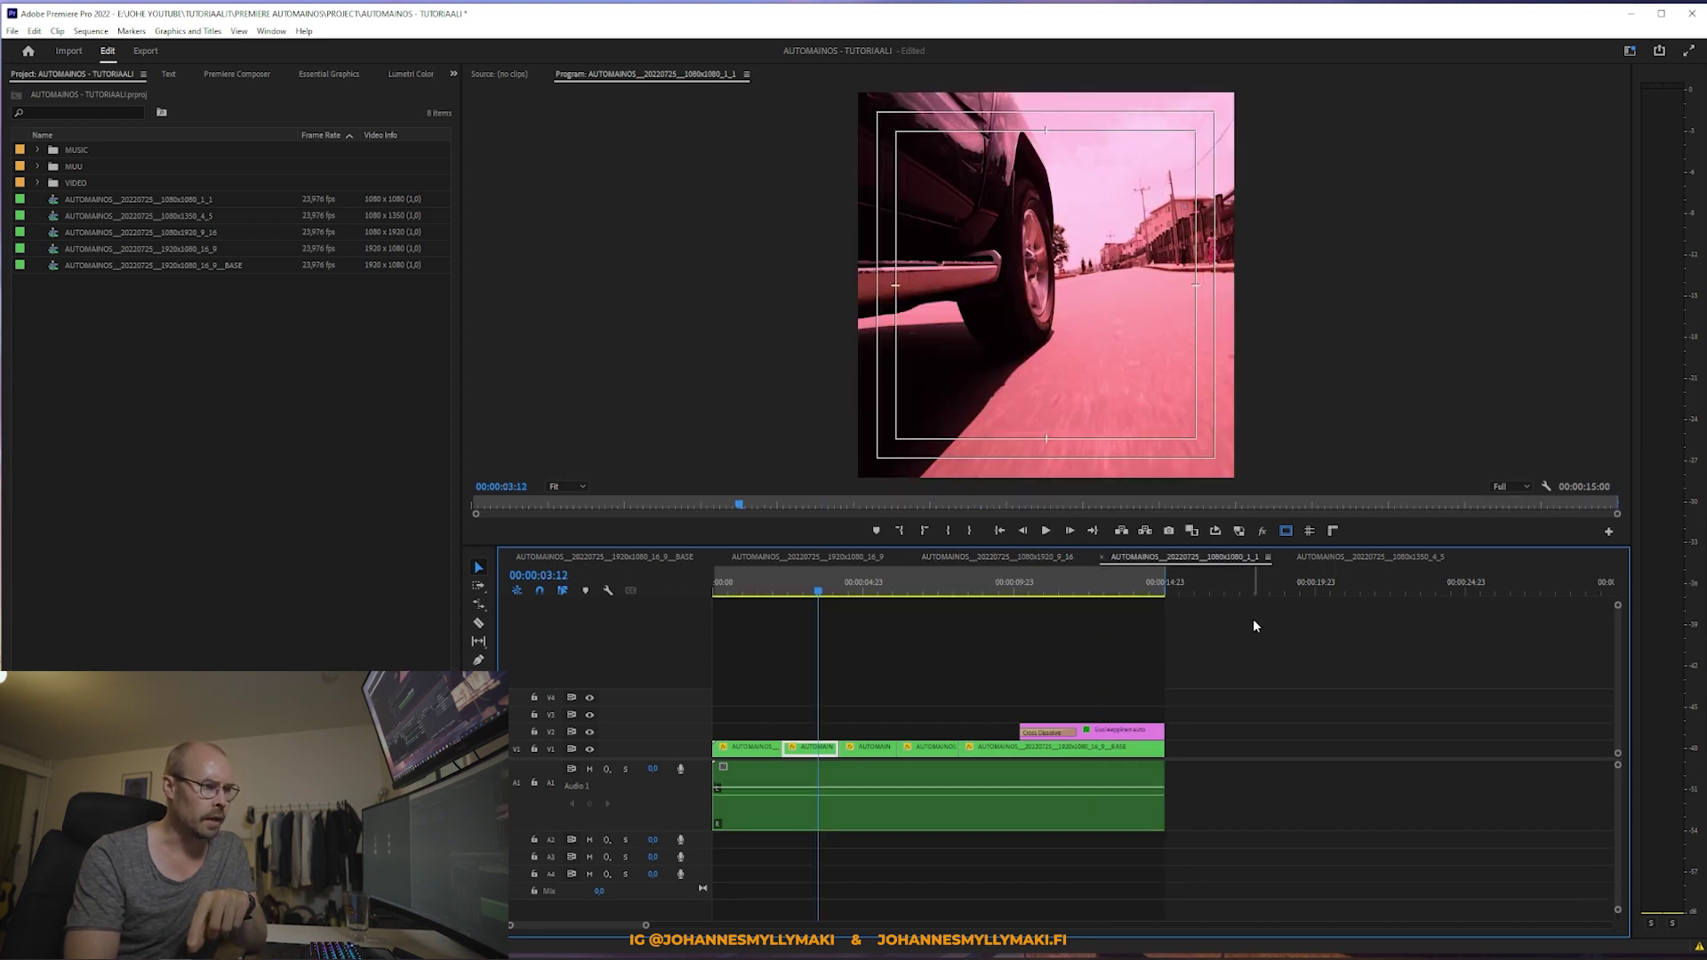
left_click(1238, 634)
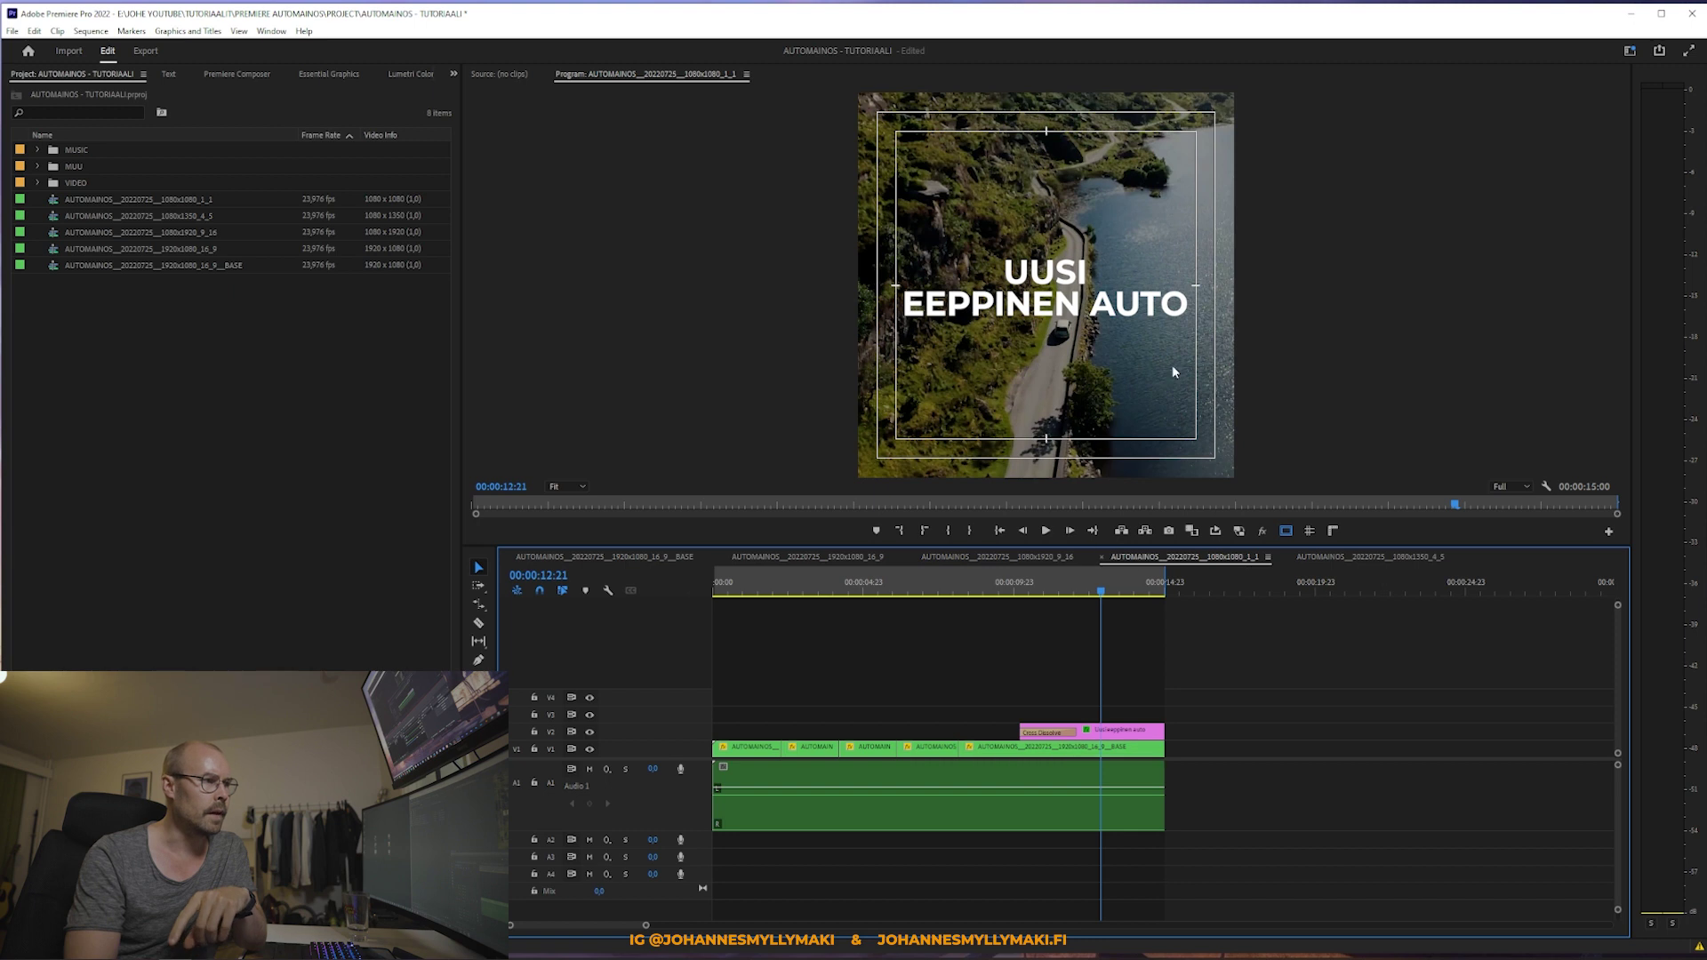
left_click(1379, 558)
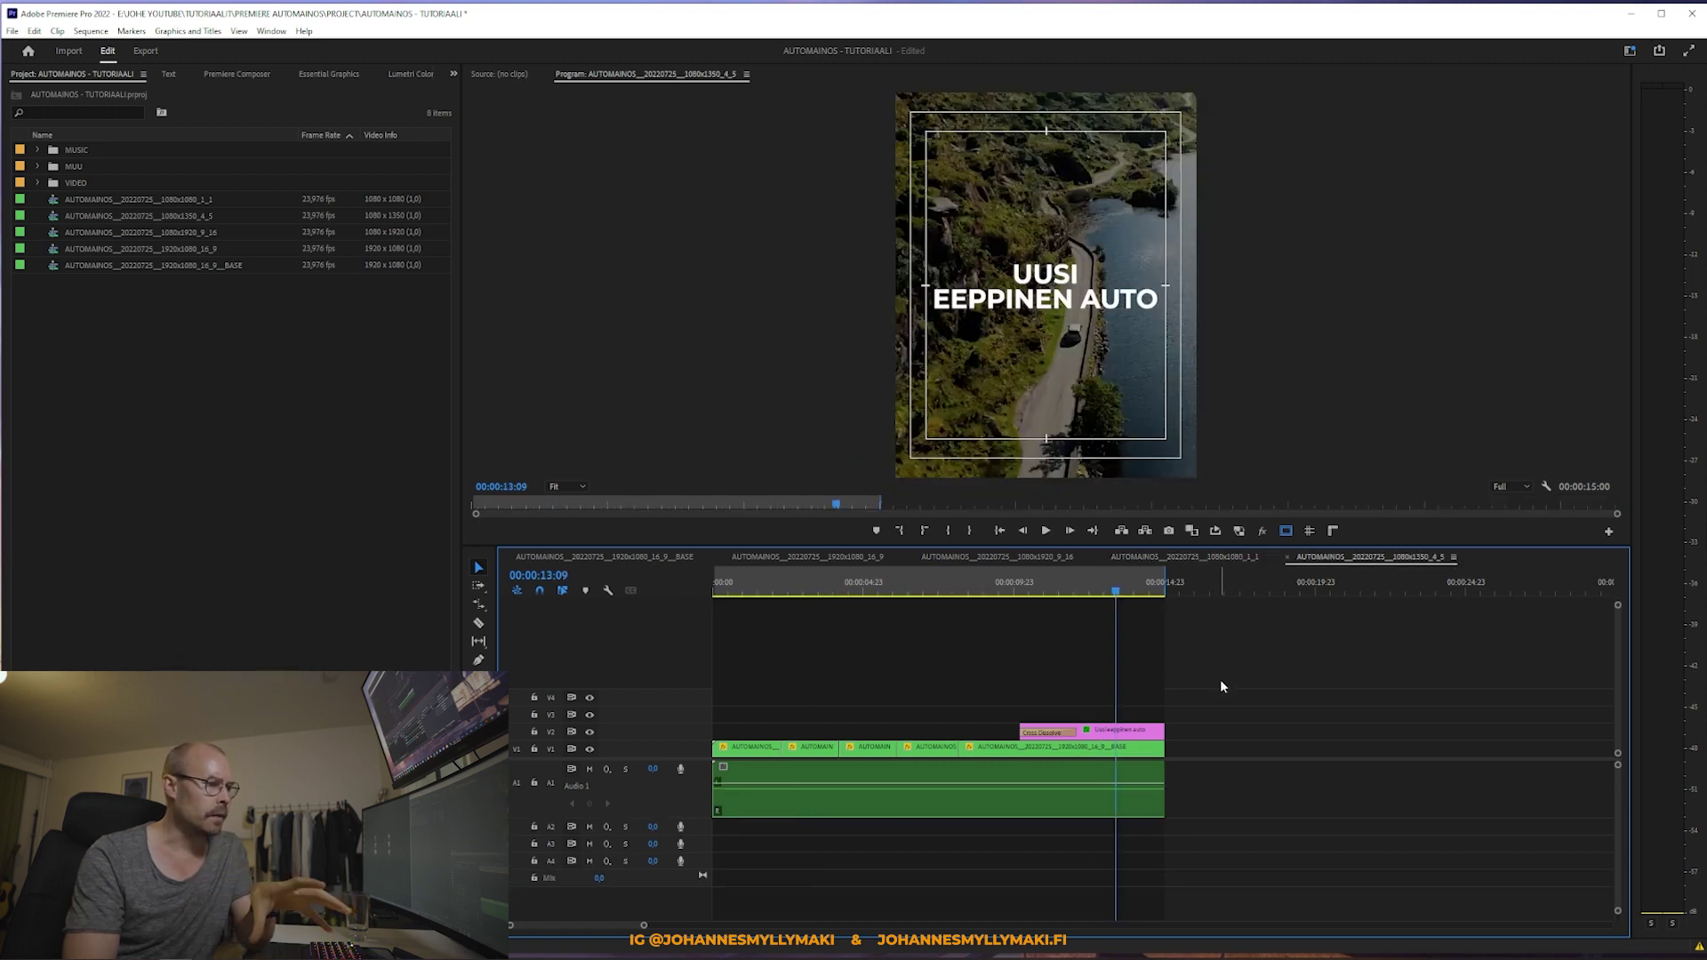
key("ctrl+a")
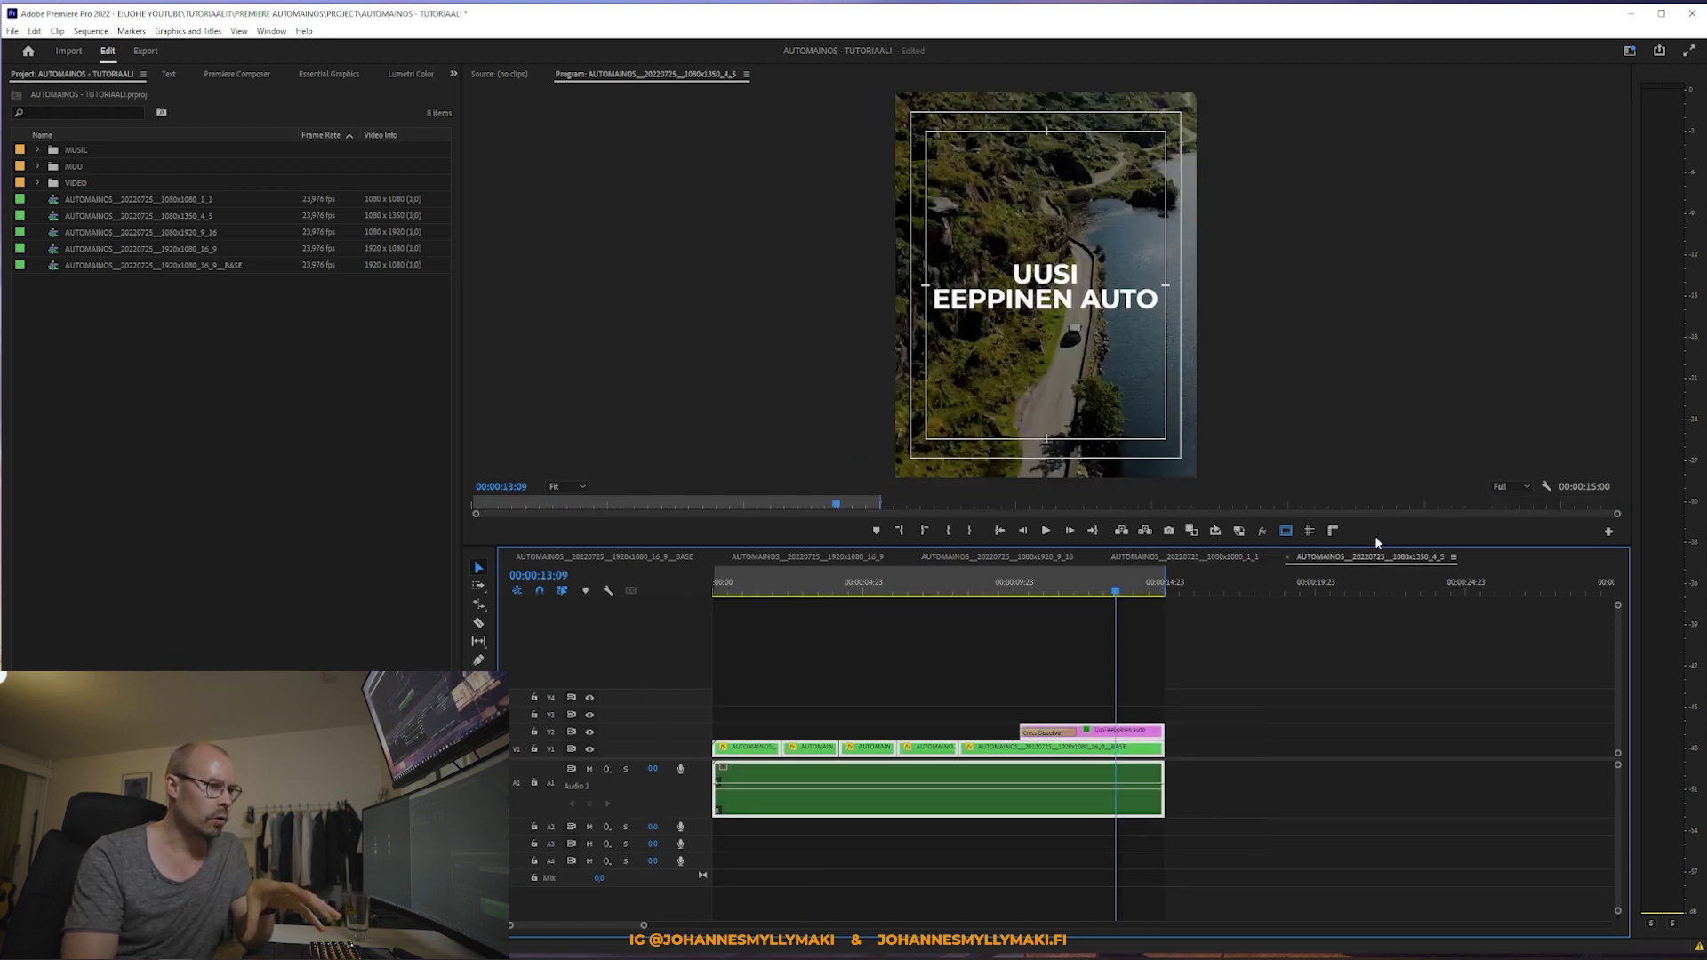
Step: Select the pink title clip in the 4:5 timeline, then switch to the 1080x1080 sequence
left_click_drag(1219, 846, 734, 751)
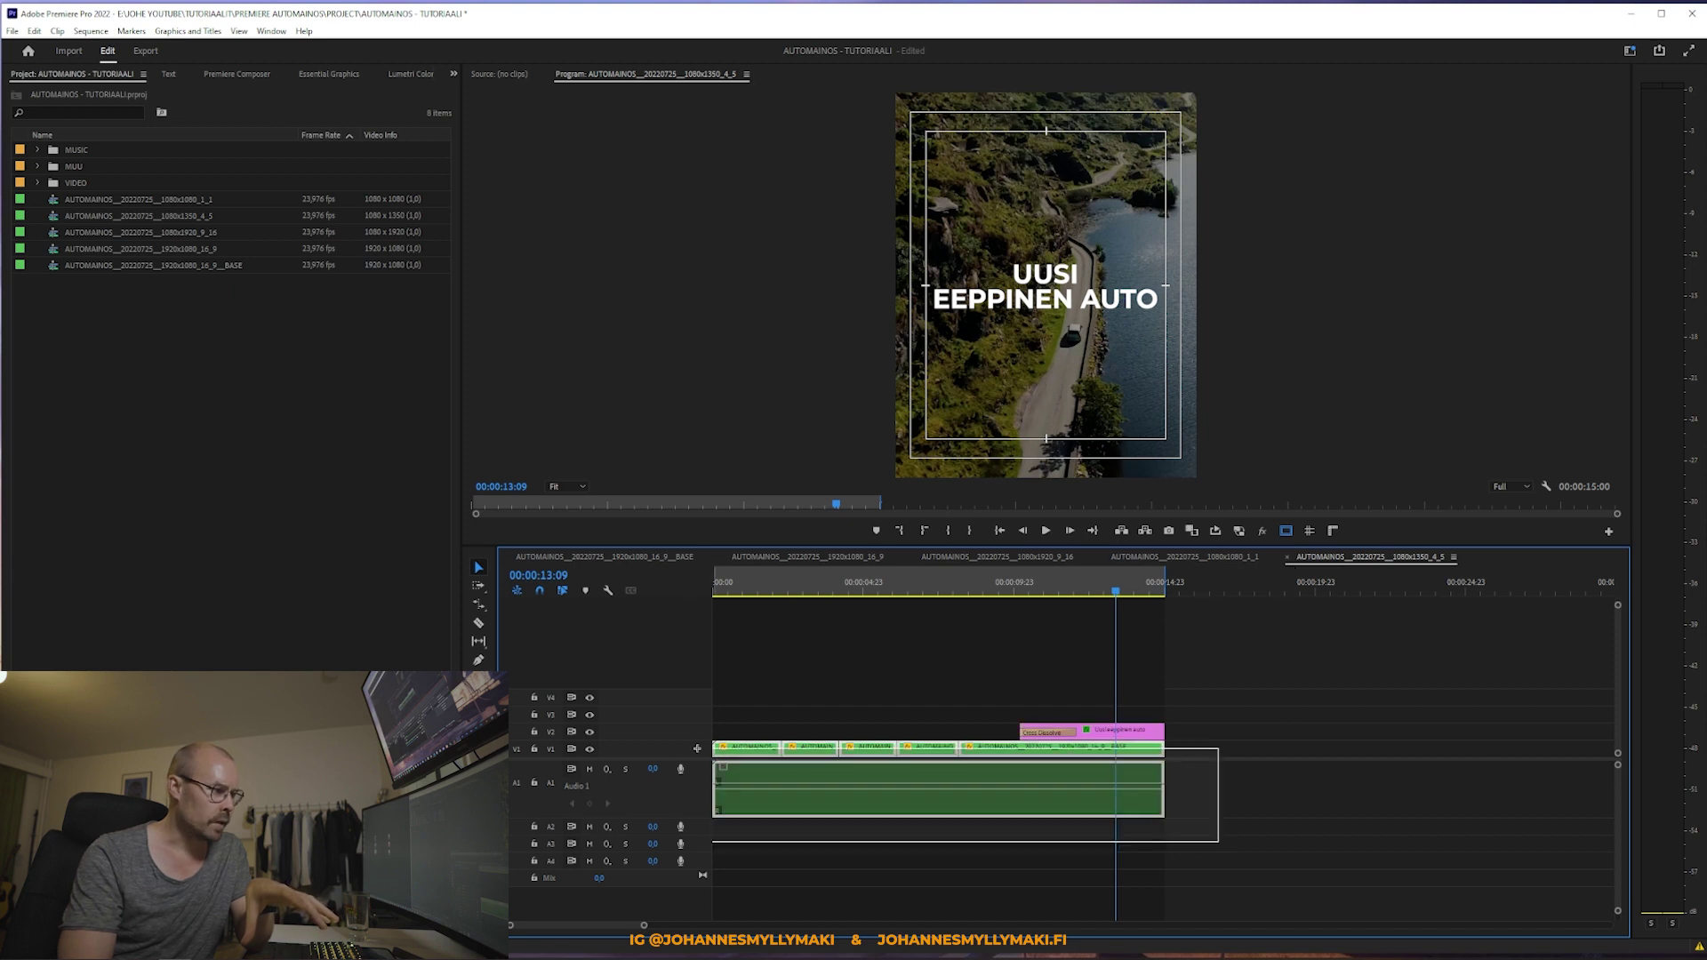
left_click(1133, 733)
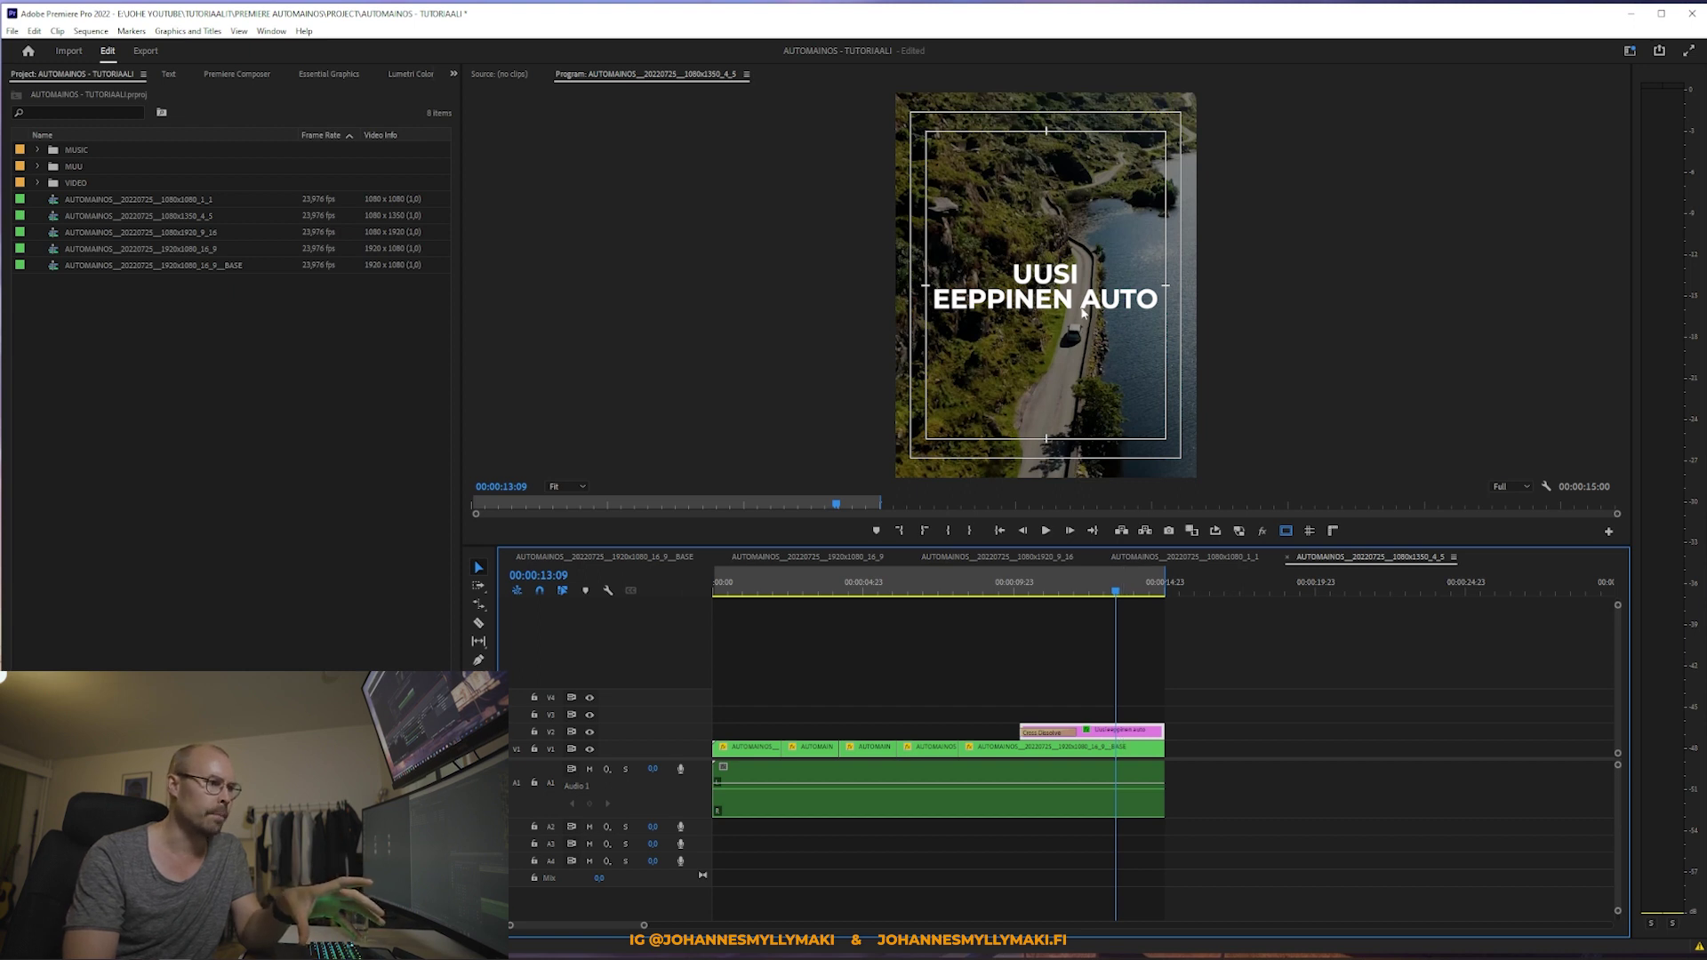
left_click(1173, 556)
left_click(1396, 556)
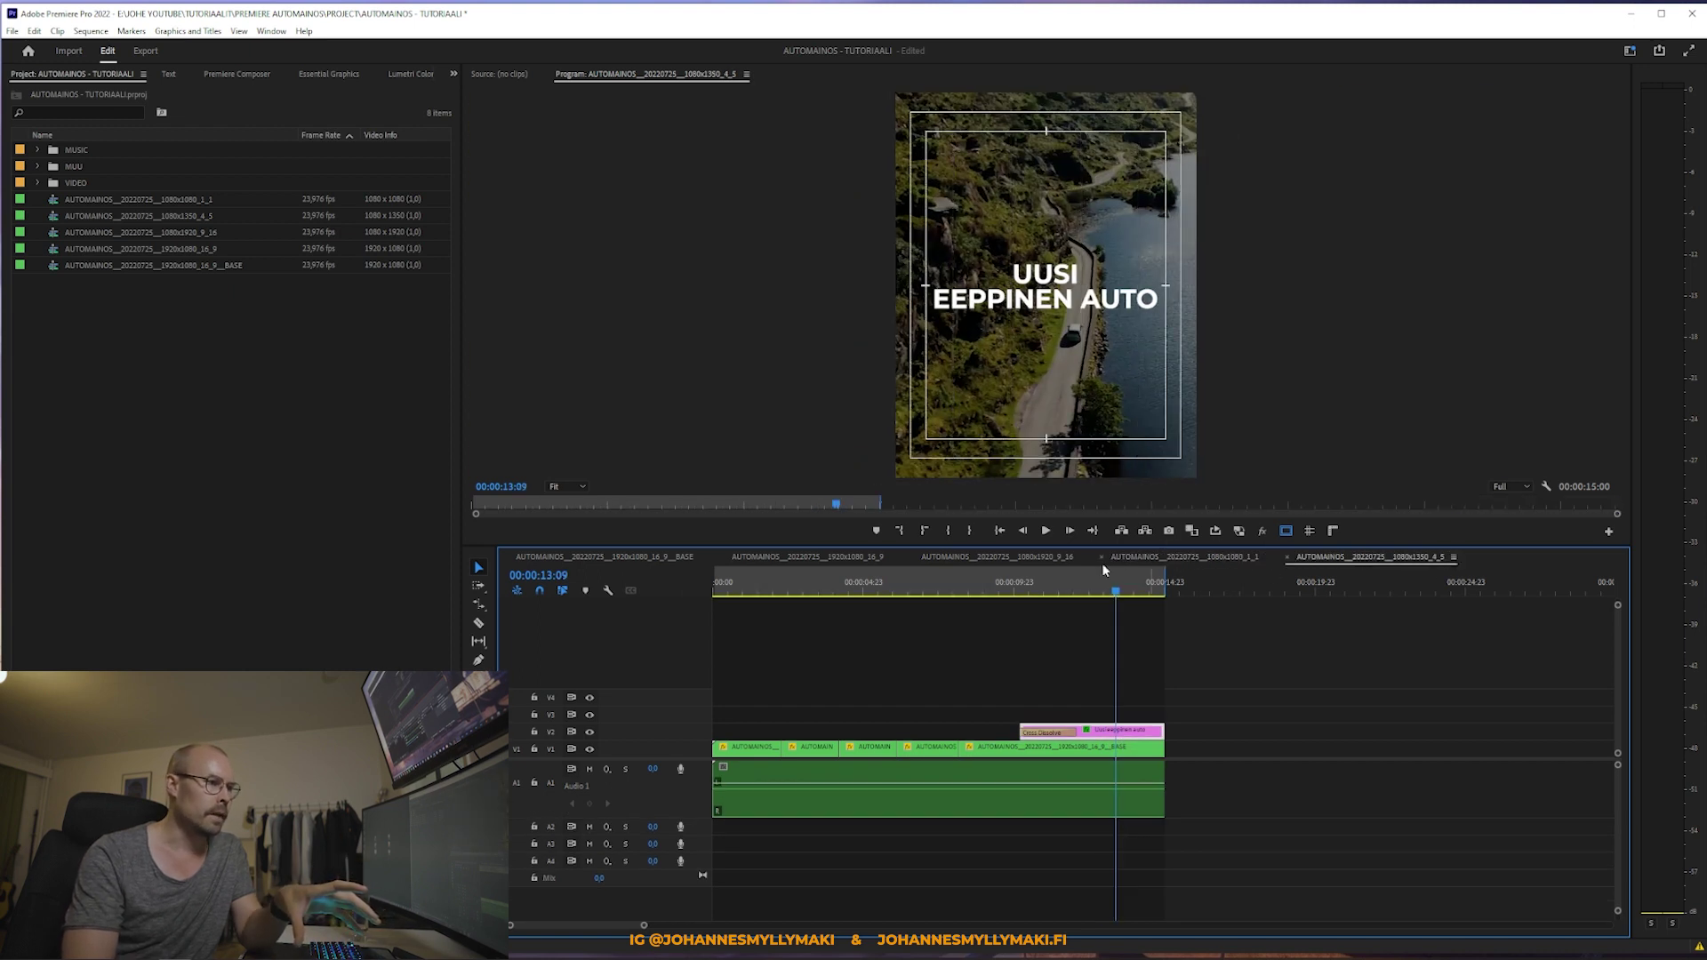
left_click(1163, 558)
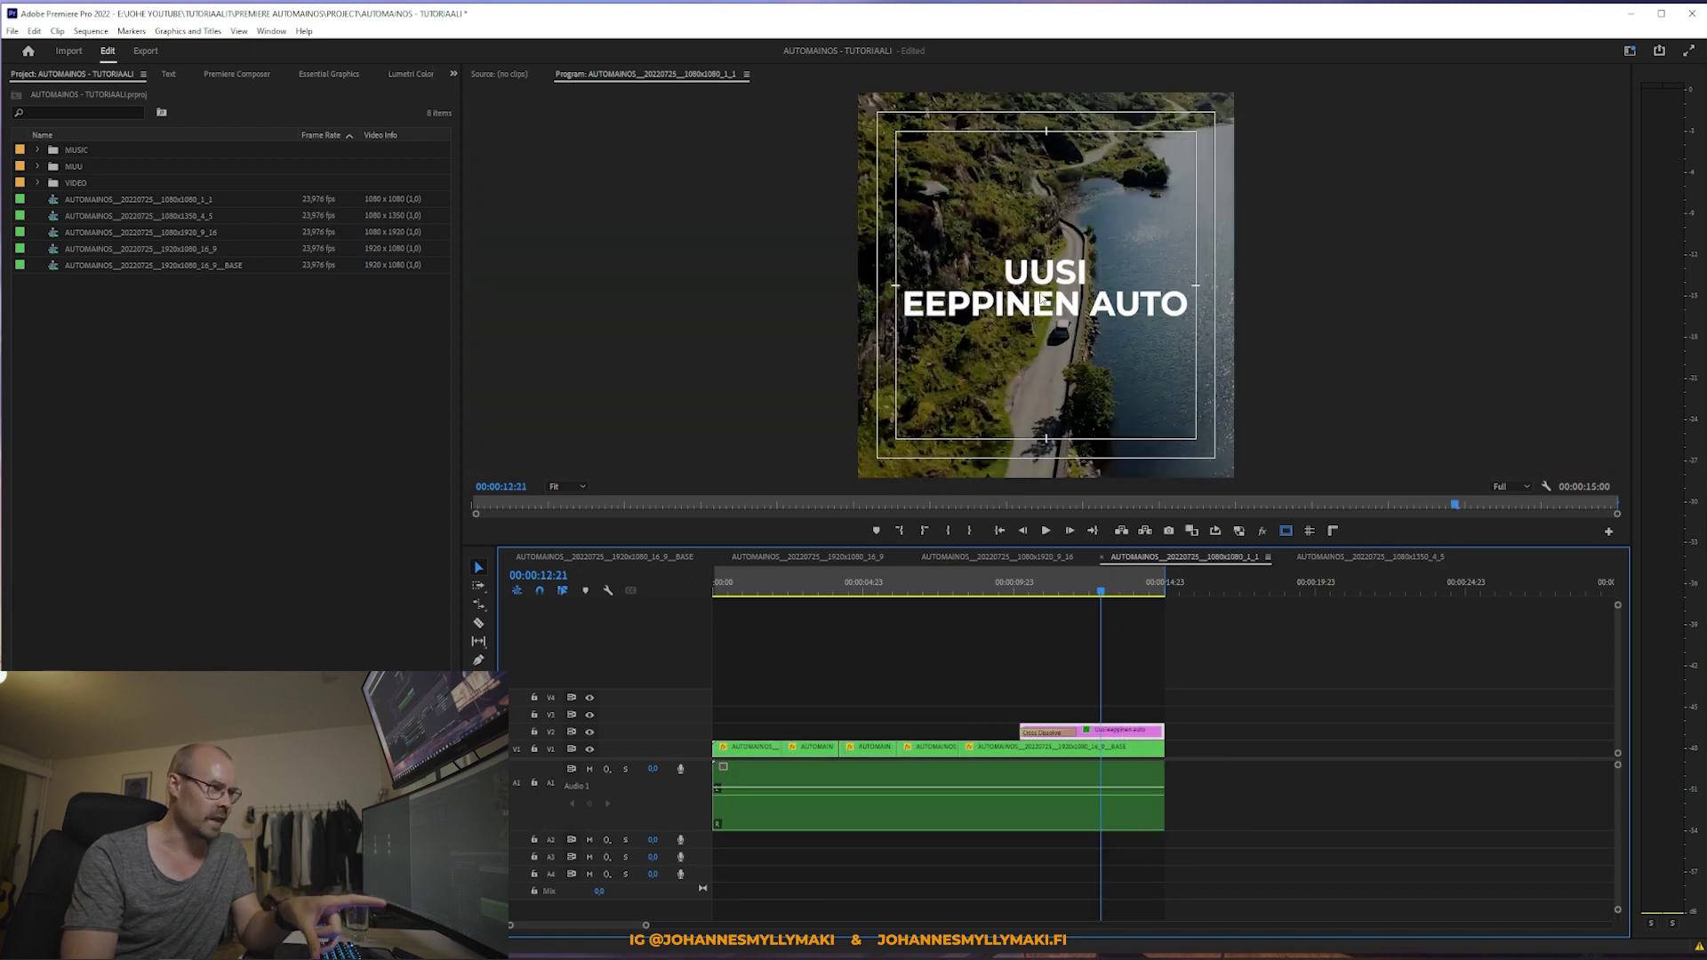
Step: Switch to the vertical 9:16 sequence and select only the pink title clip
left_click(1044, 557)
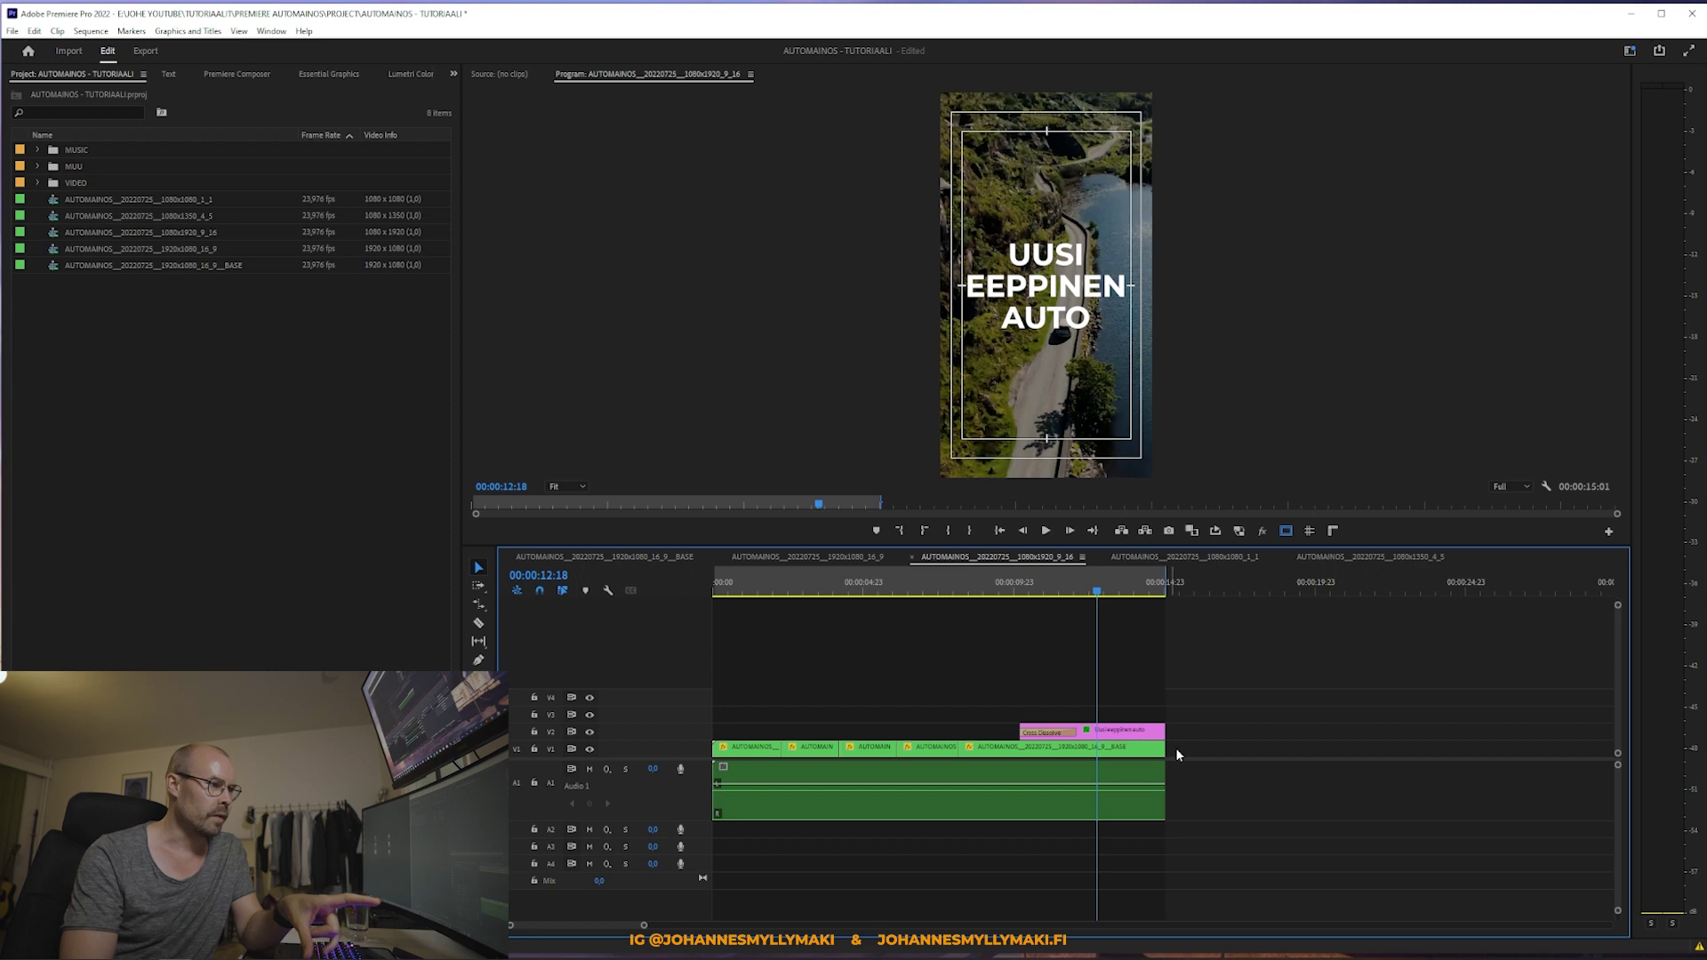
left_click_drag(1251, 856, 717, 745)
left_click_drag(1165, 686, 1118, 734)
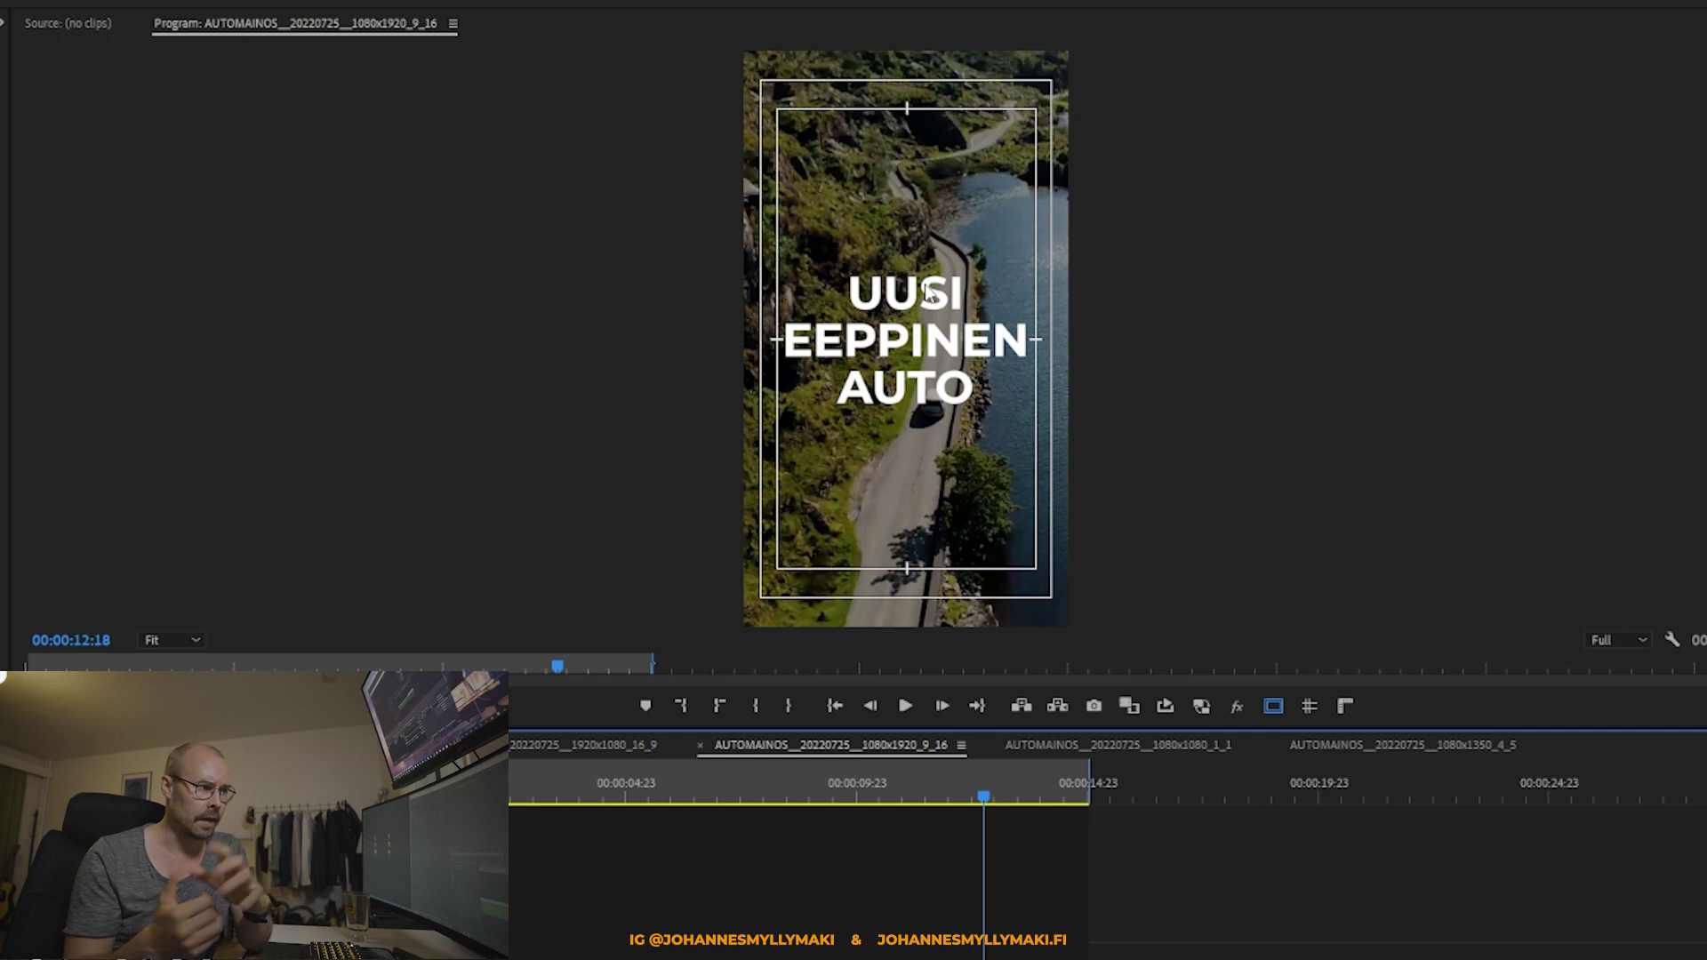
Step: Cycle through the 16:9 base, 9:16, 1:1 and 4:5 sequences, ending on 9:16
left_click(668, 557)
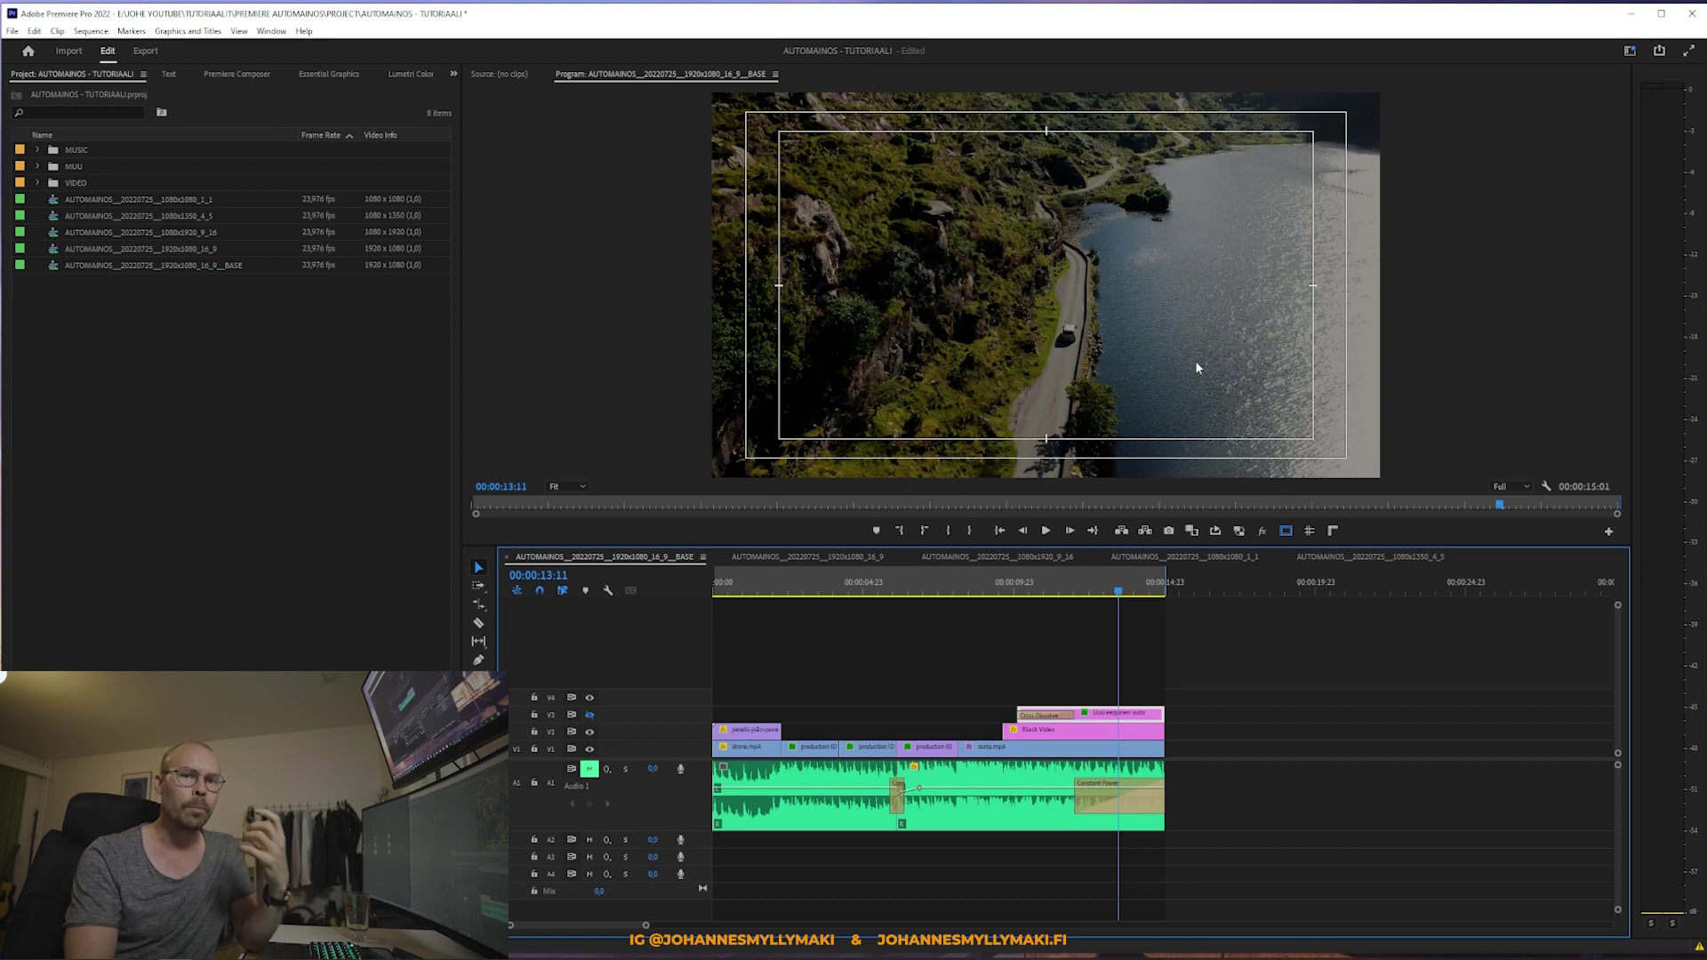
left_click(1007, 560)
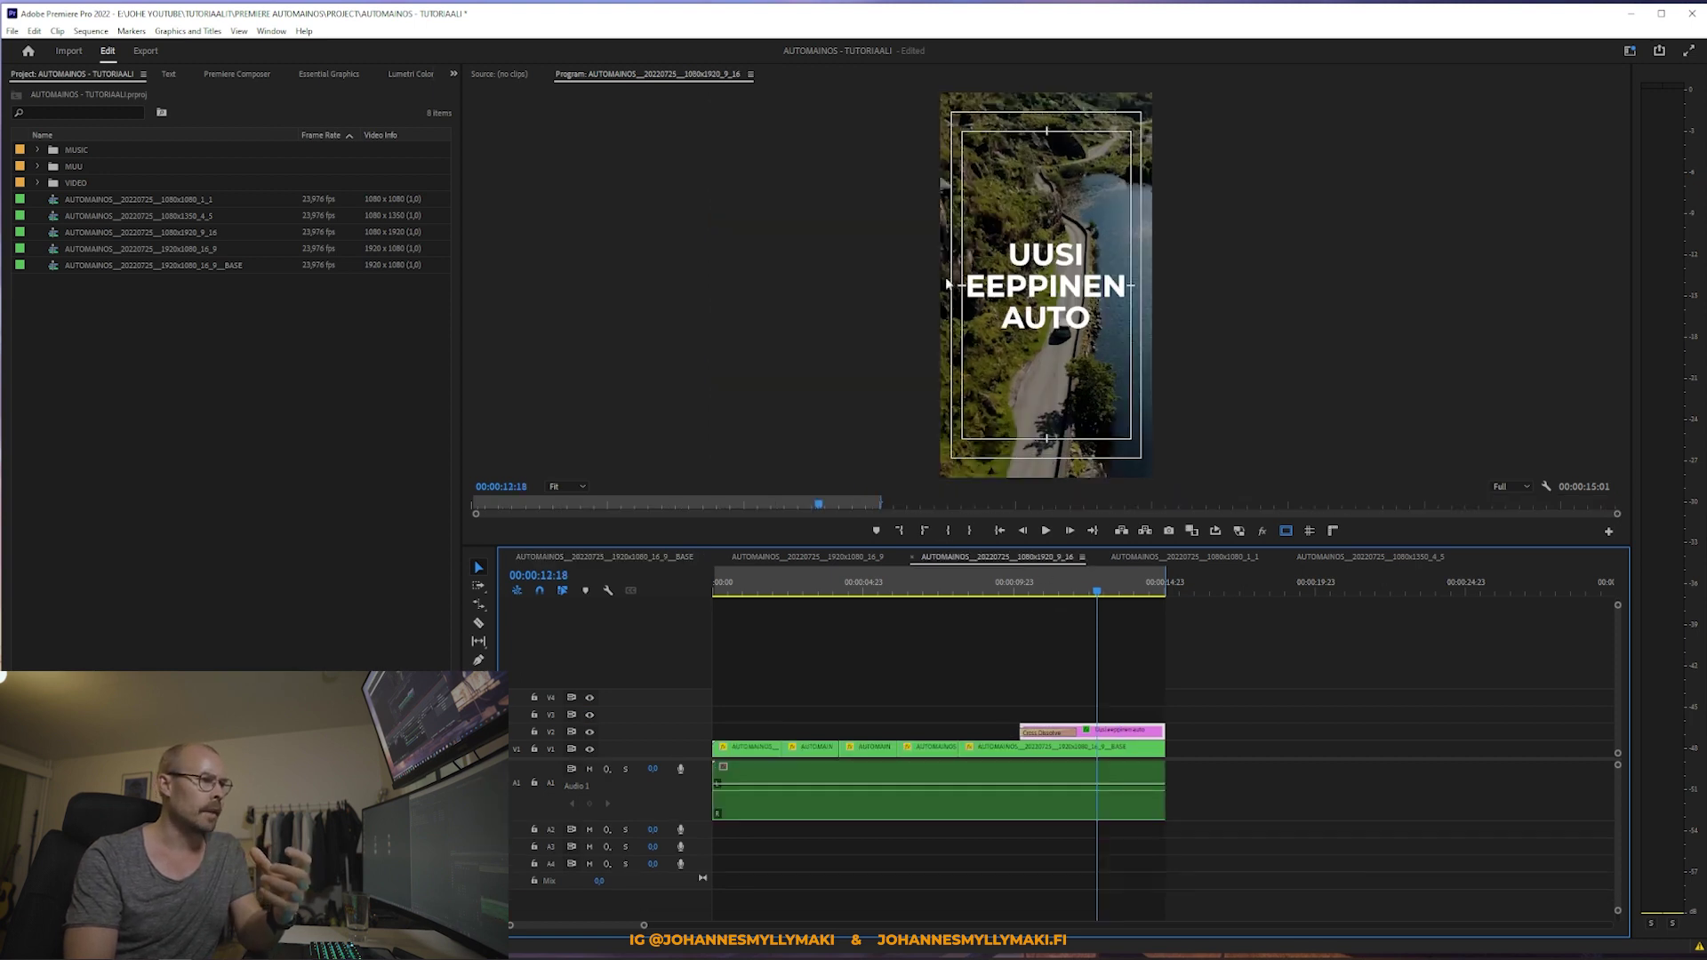
left_click(1219, 560)
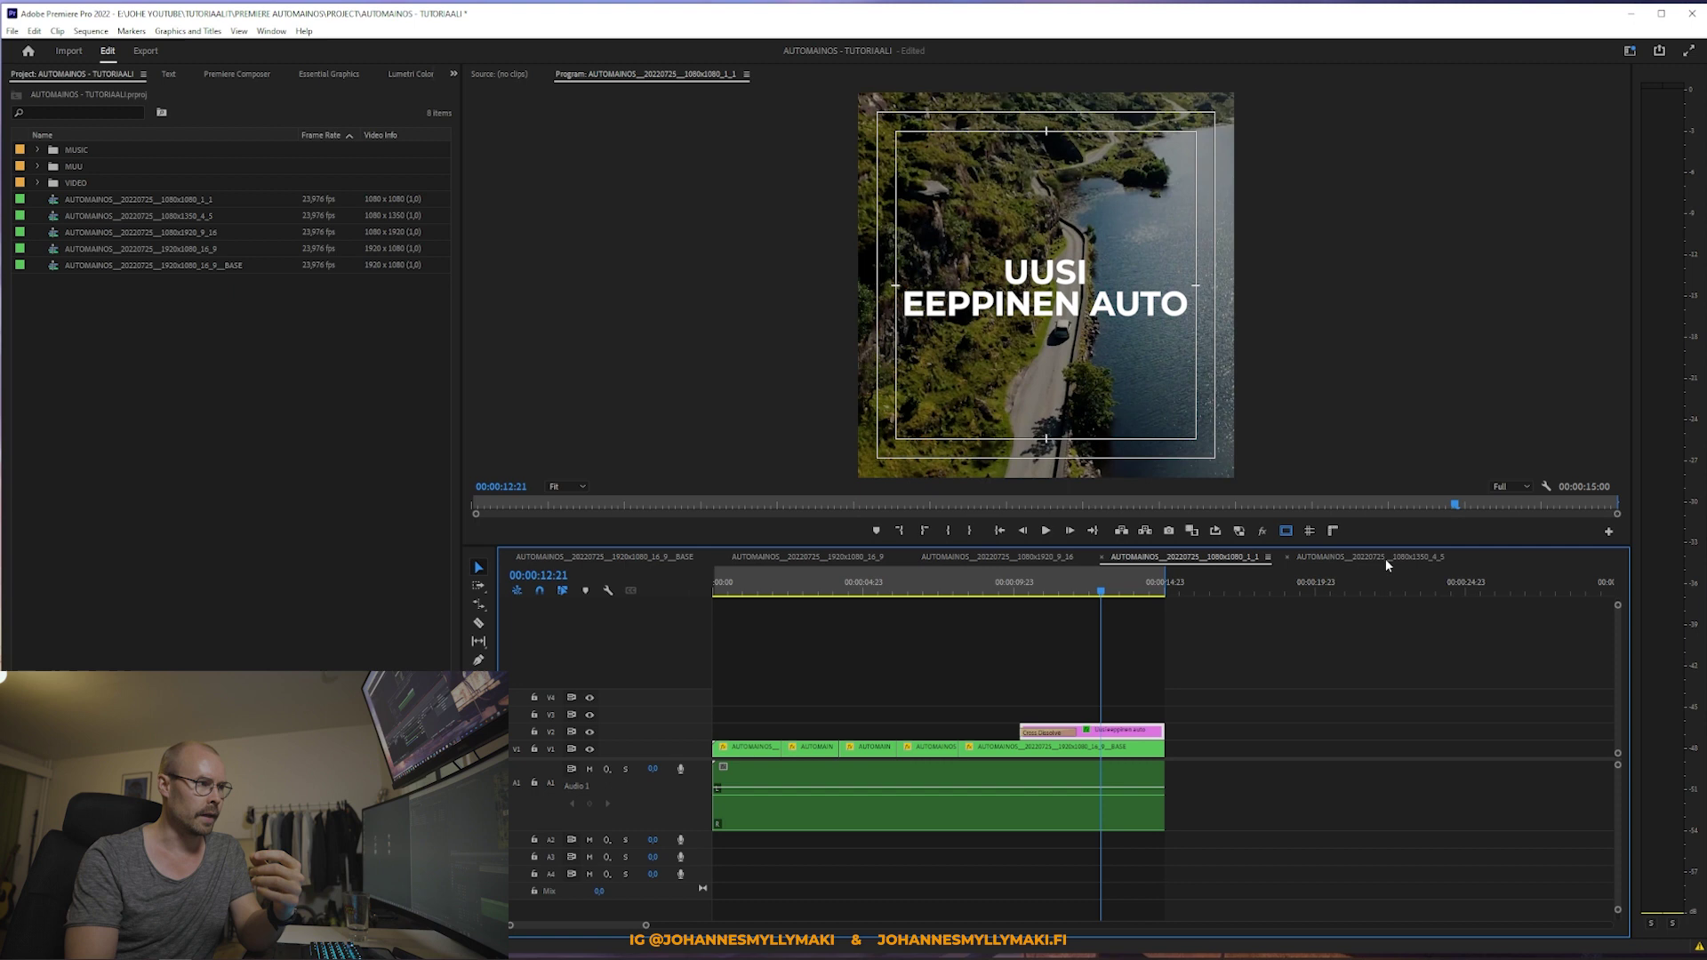
left_click(1385, 560)
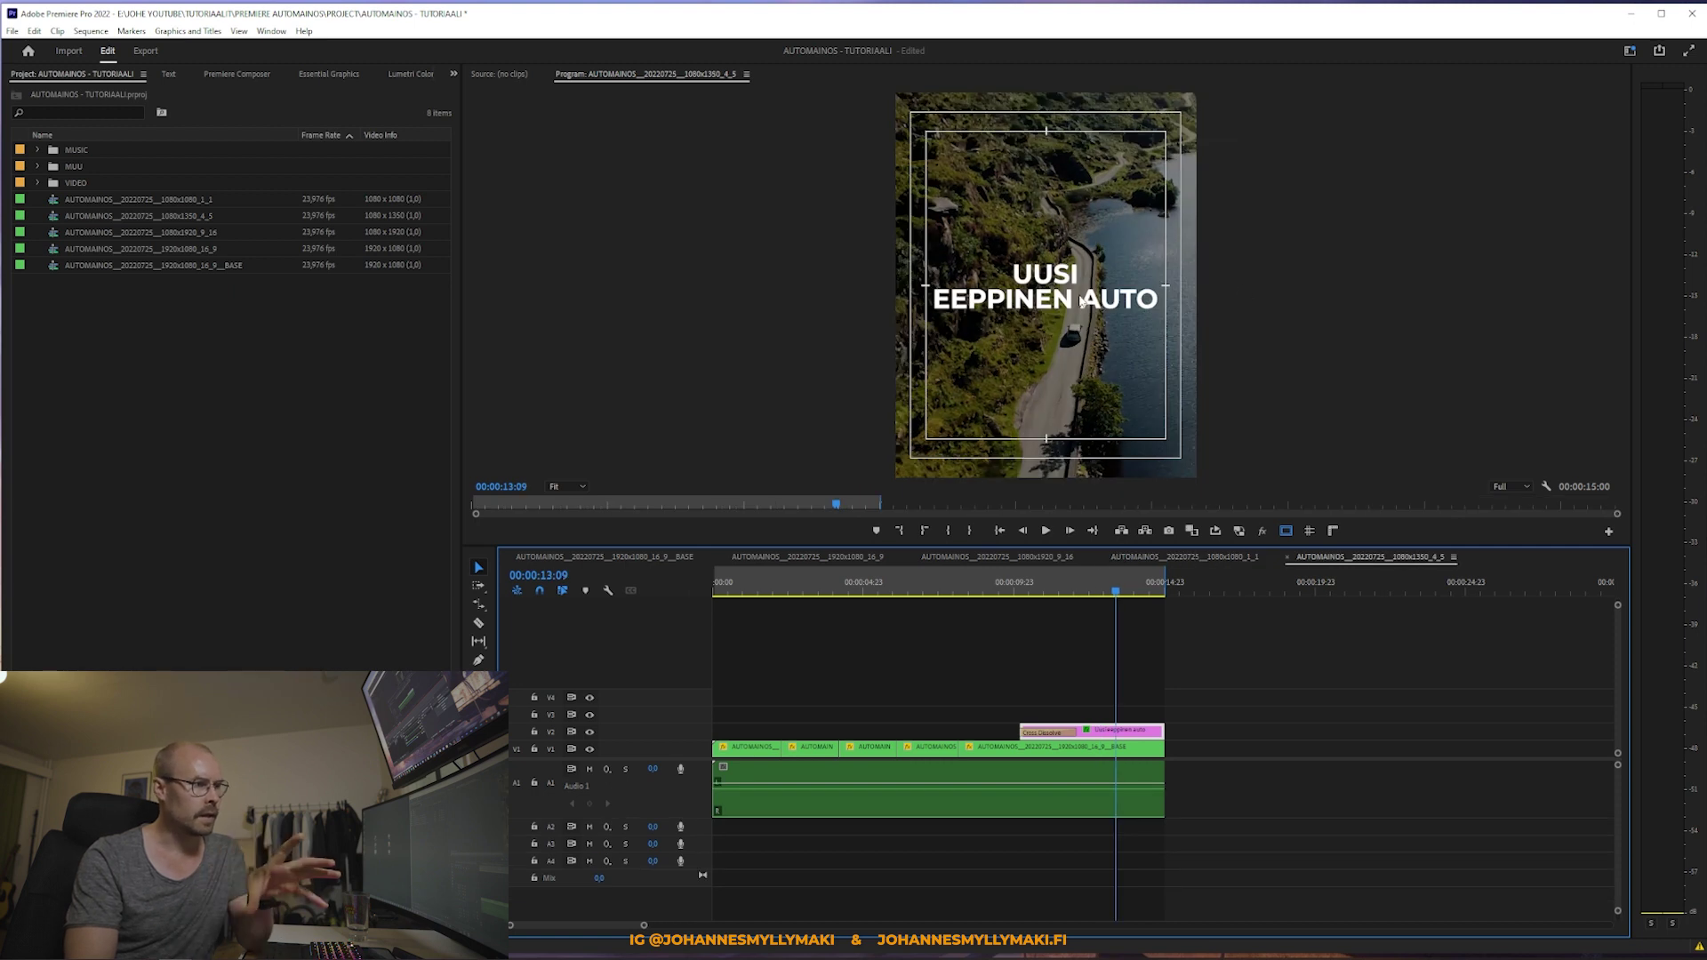
left_click(1038, 557)
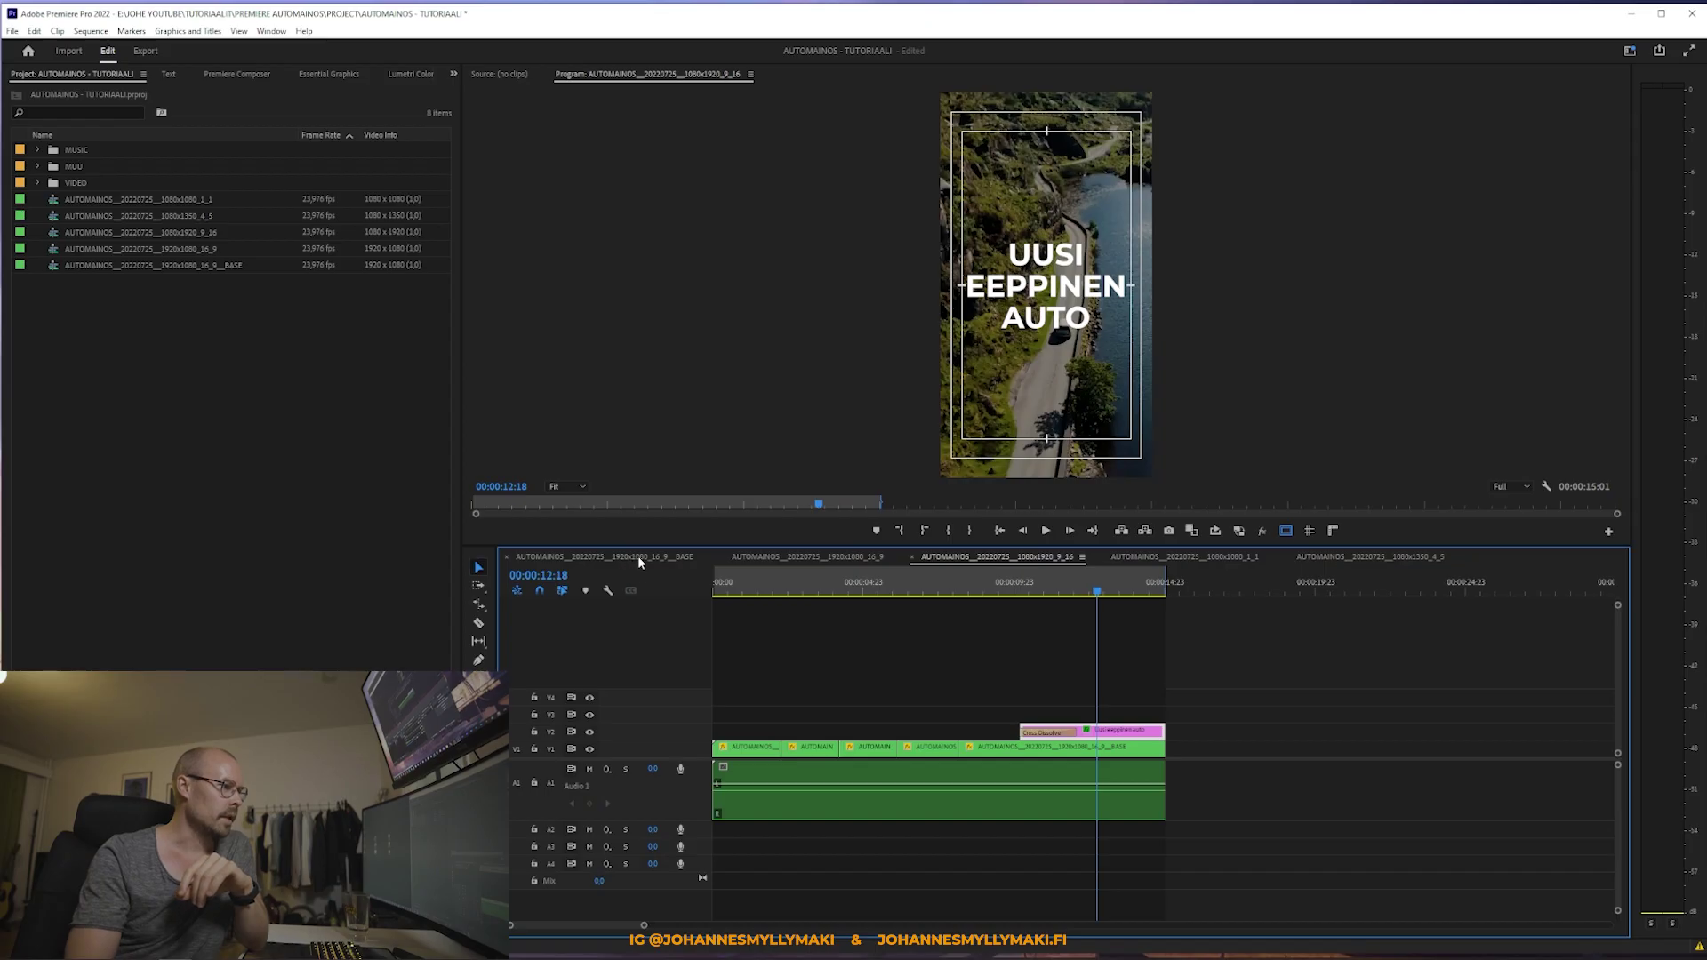
Step: Switch to the 16:9 base sequence, then back to the vertical 9:16 version
left_click(637, 557)
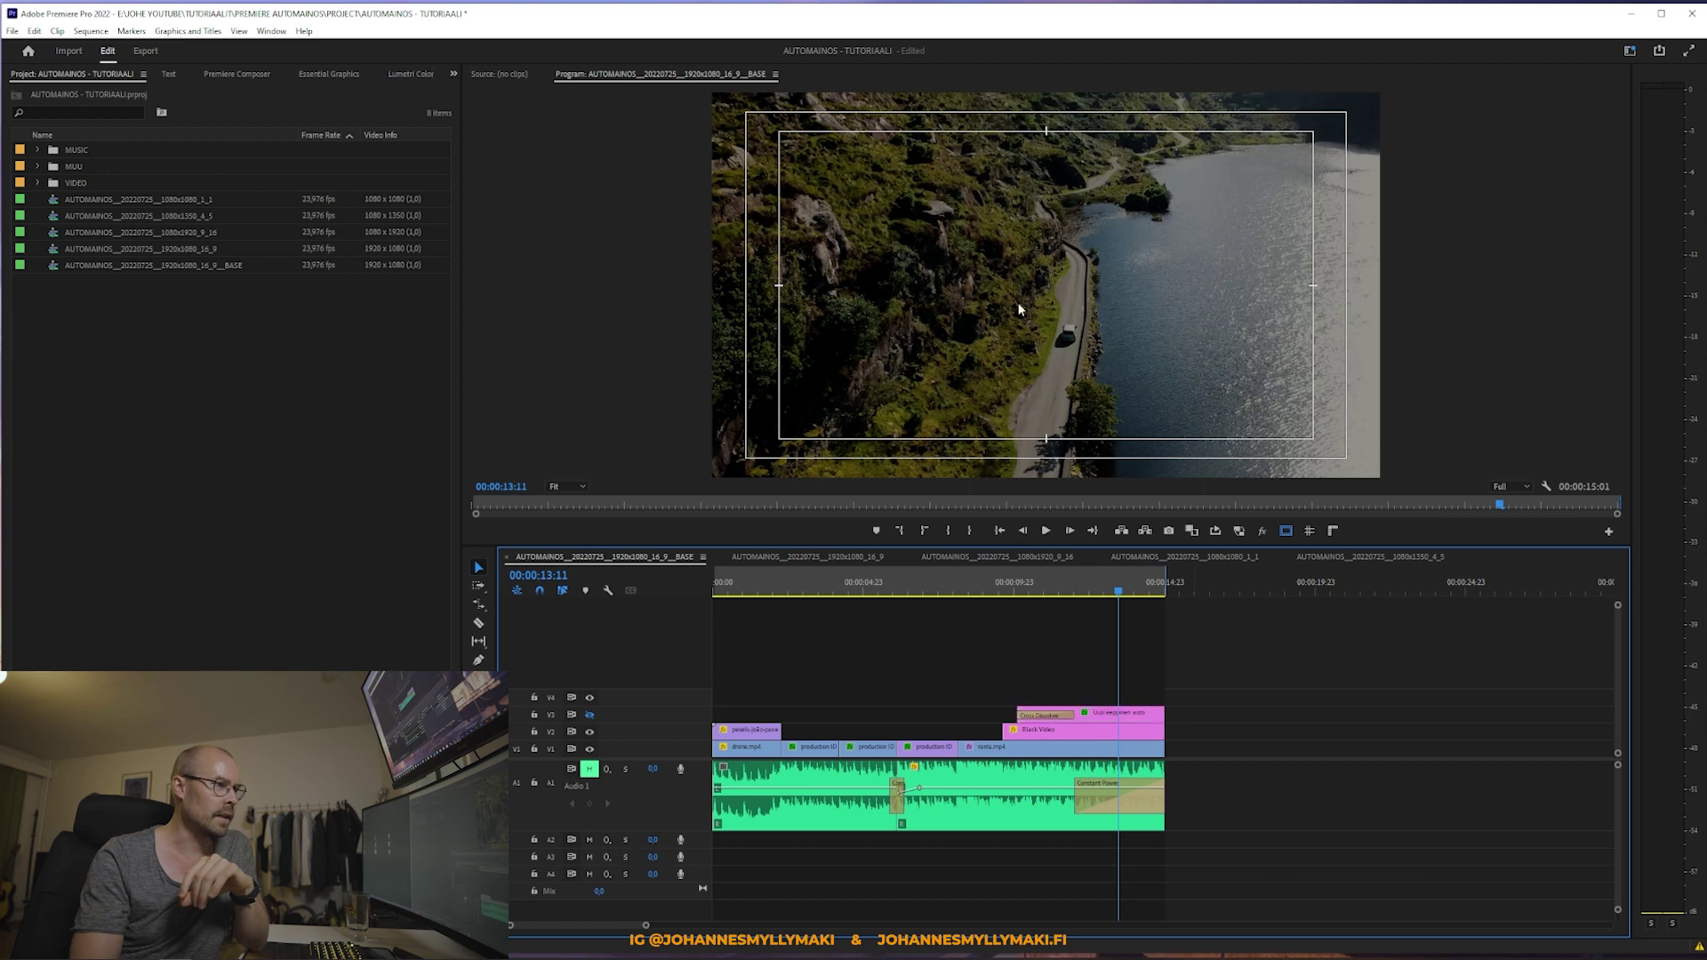
left_click(1032, 557)
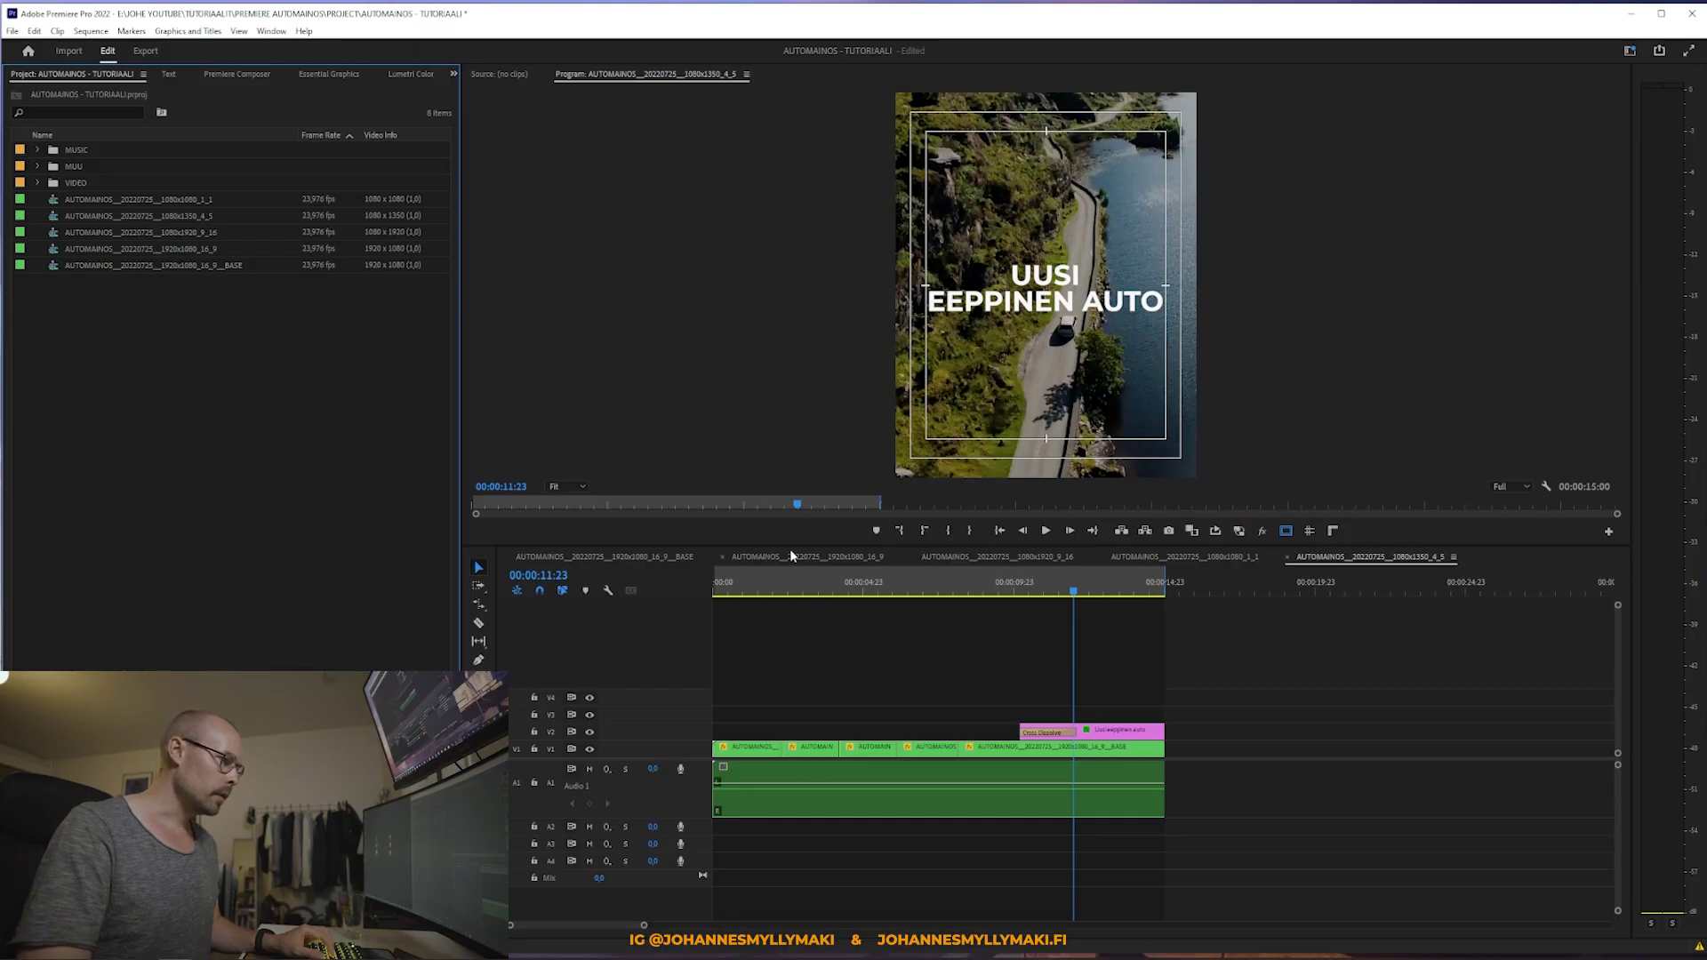
Step: Close the 16:9, 9:16, 4:5 and 1:1 sequence timelines, leaving only BASE open
left_click(791, 555)
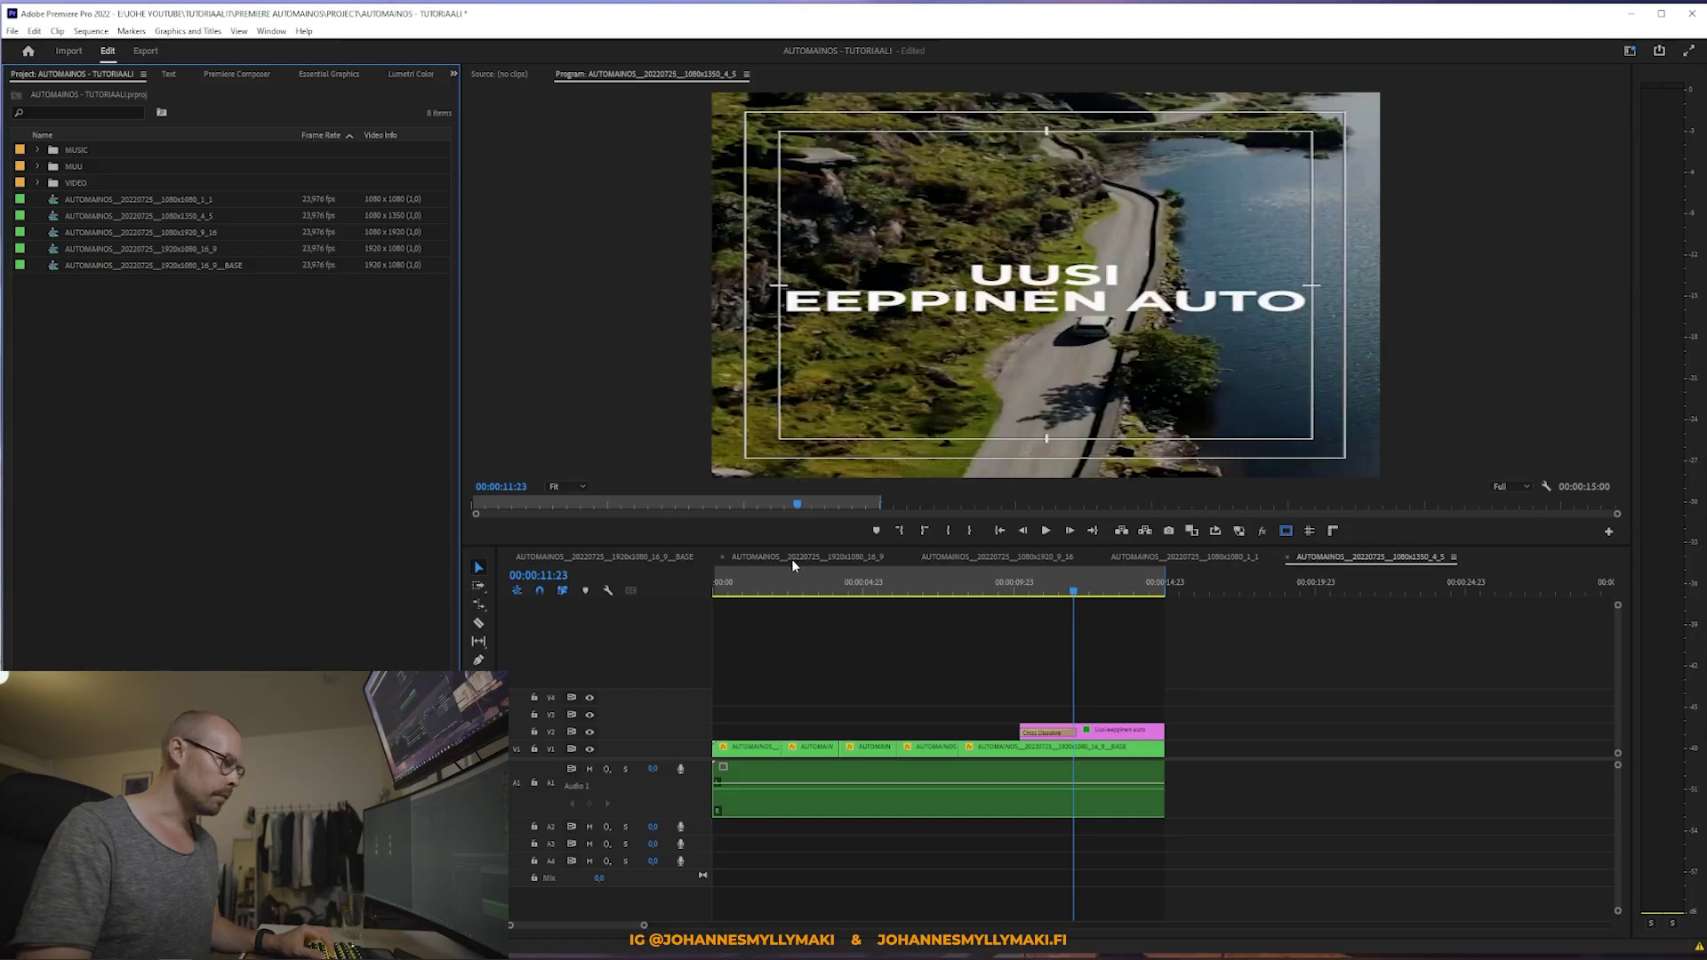
key("ctrl+w")
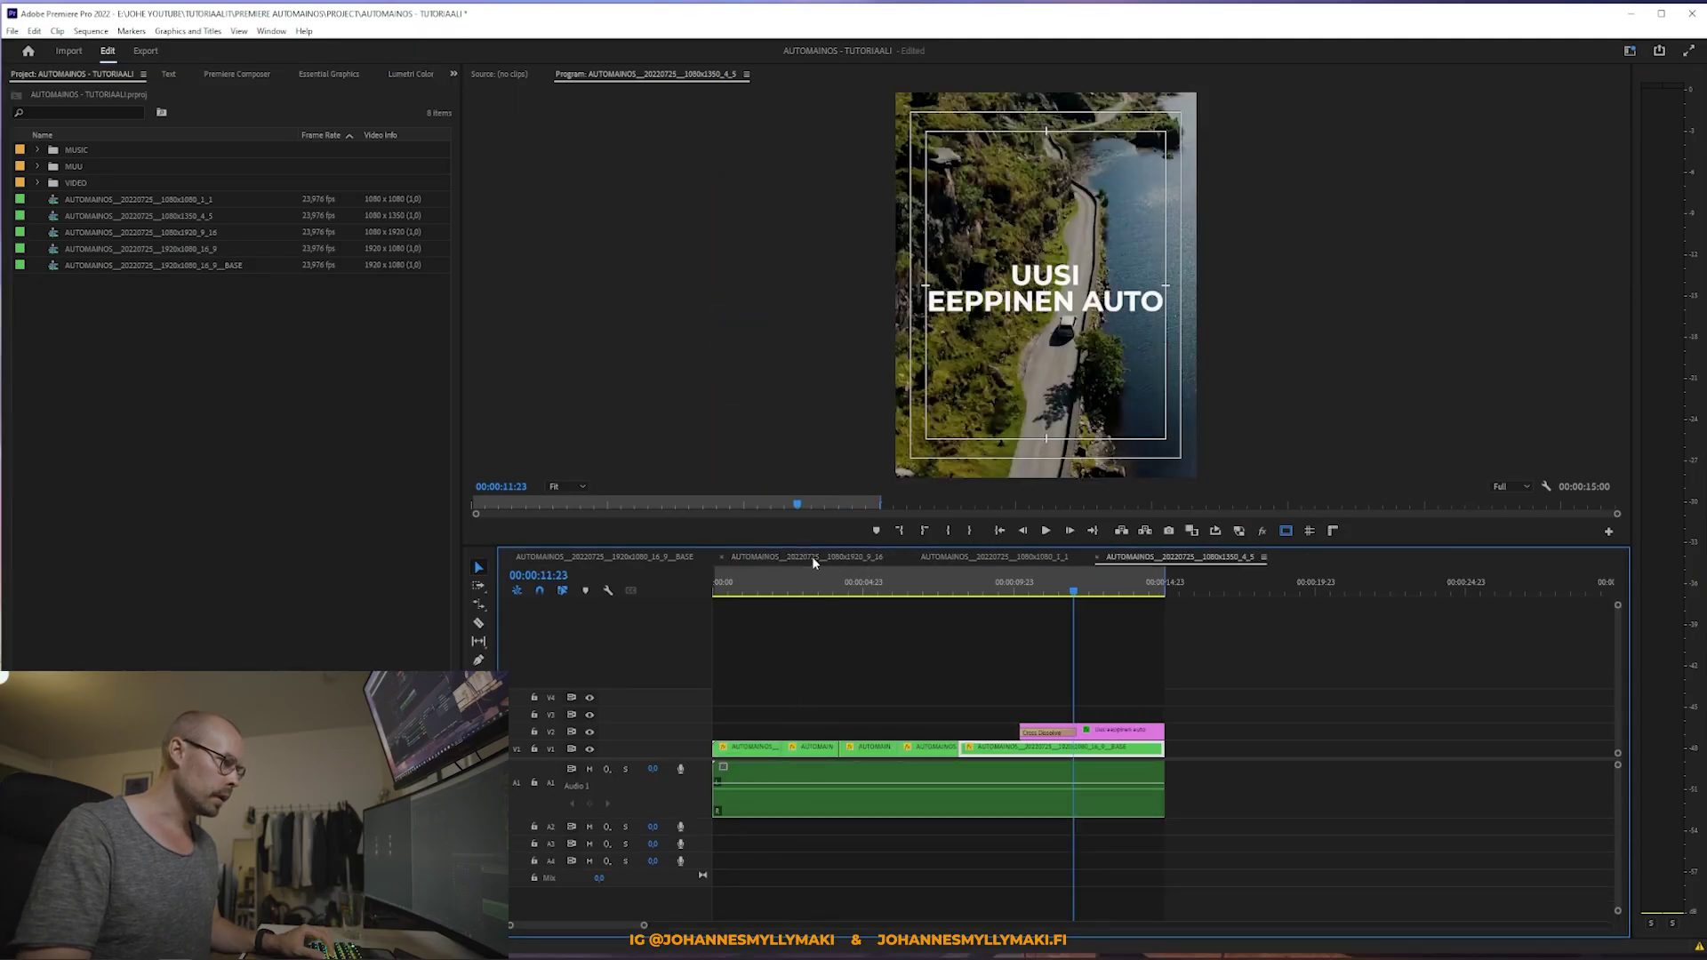
left_click(813, 560)
left_click(722, 557)
key("ctrl+w")
left_click(722, 557)
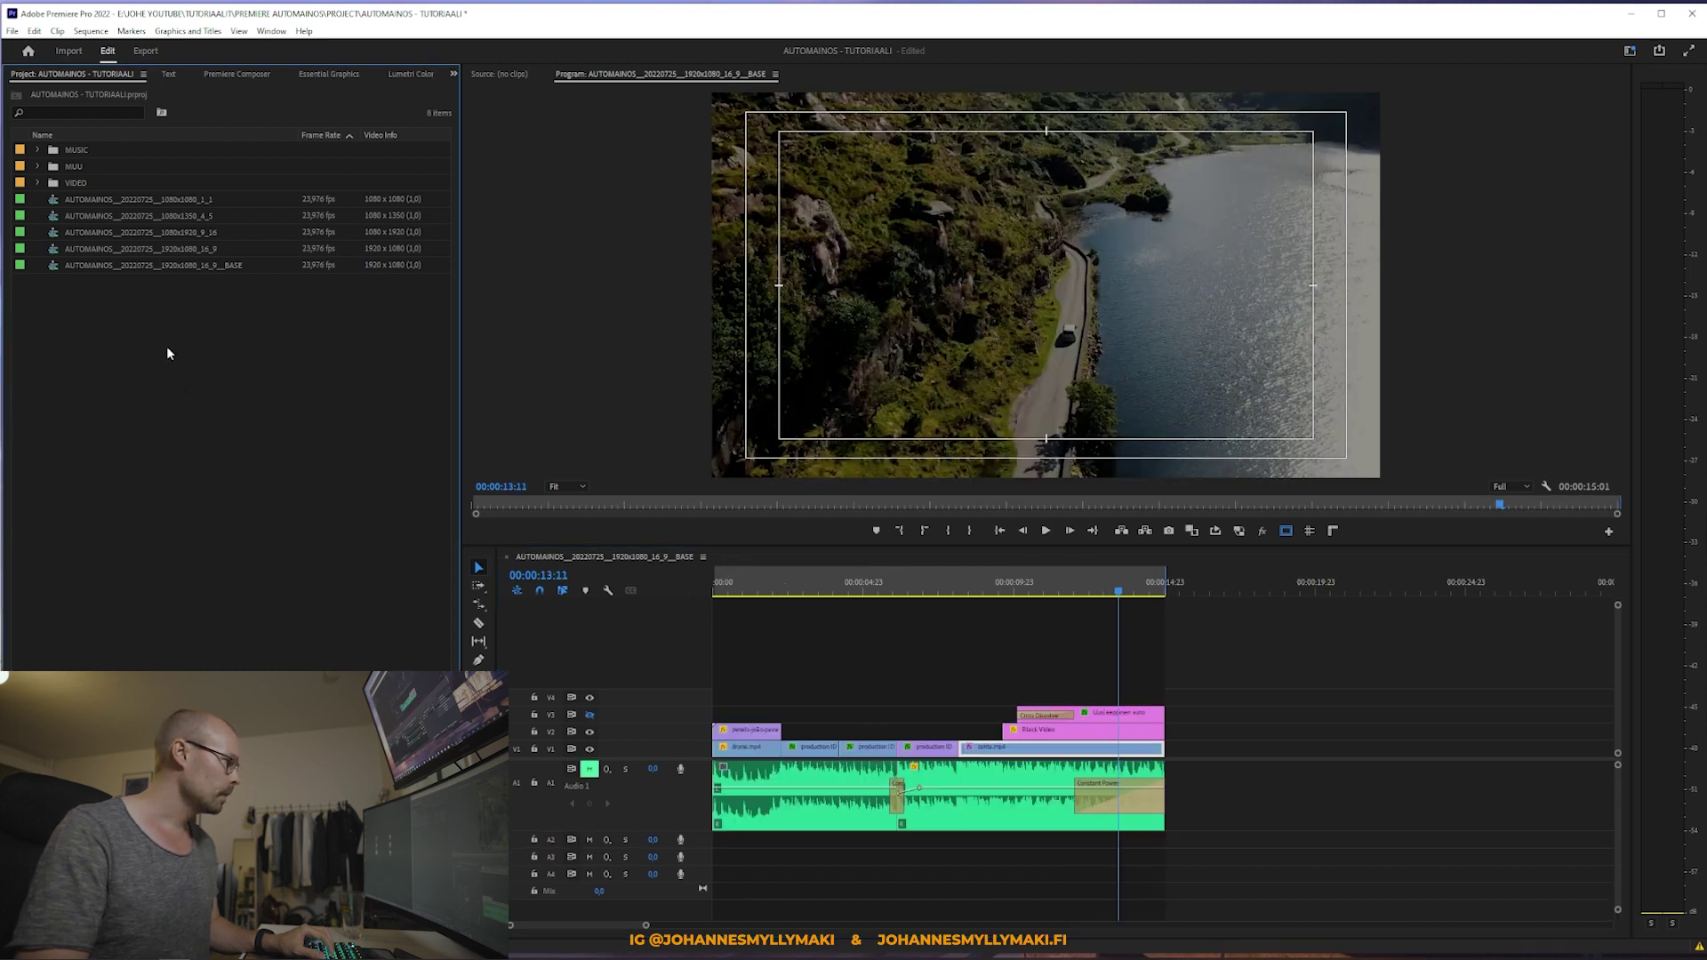
Step: Create a new bin named VERSIOT and move the four version sequences into it
right_click(116, 325)
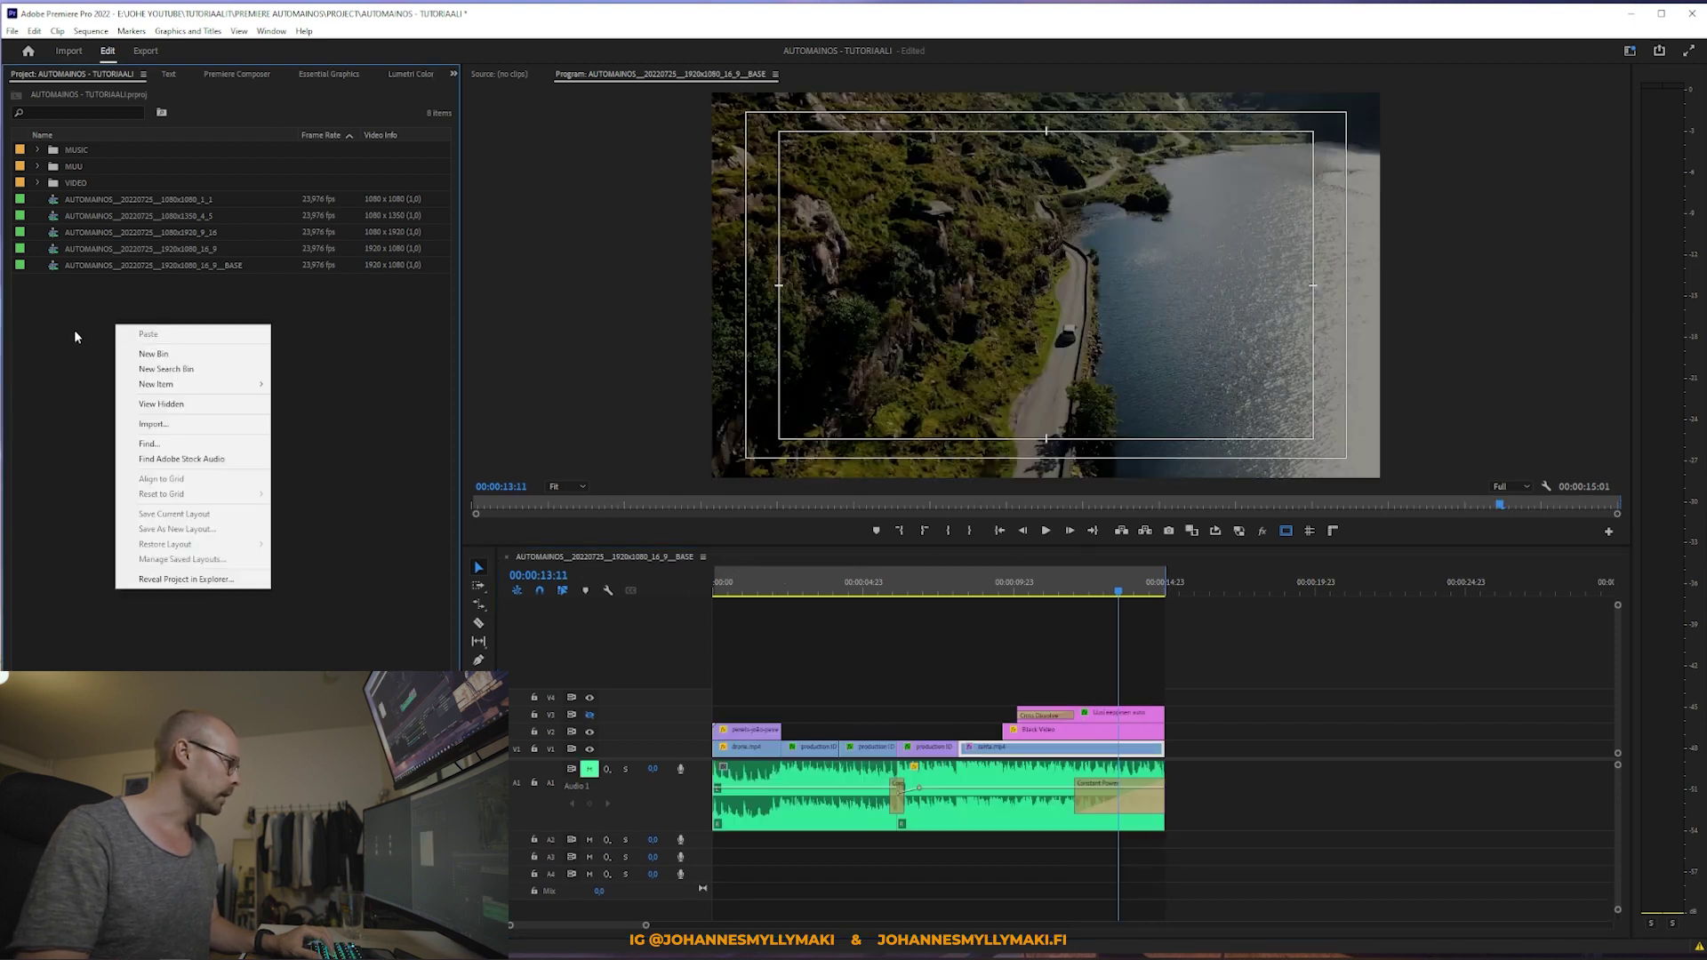
left_click(161, 356)
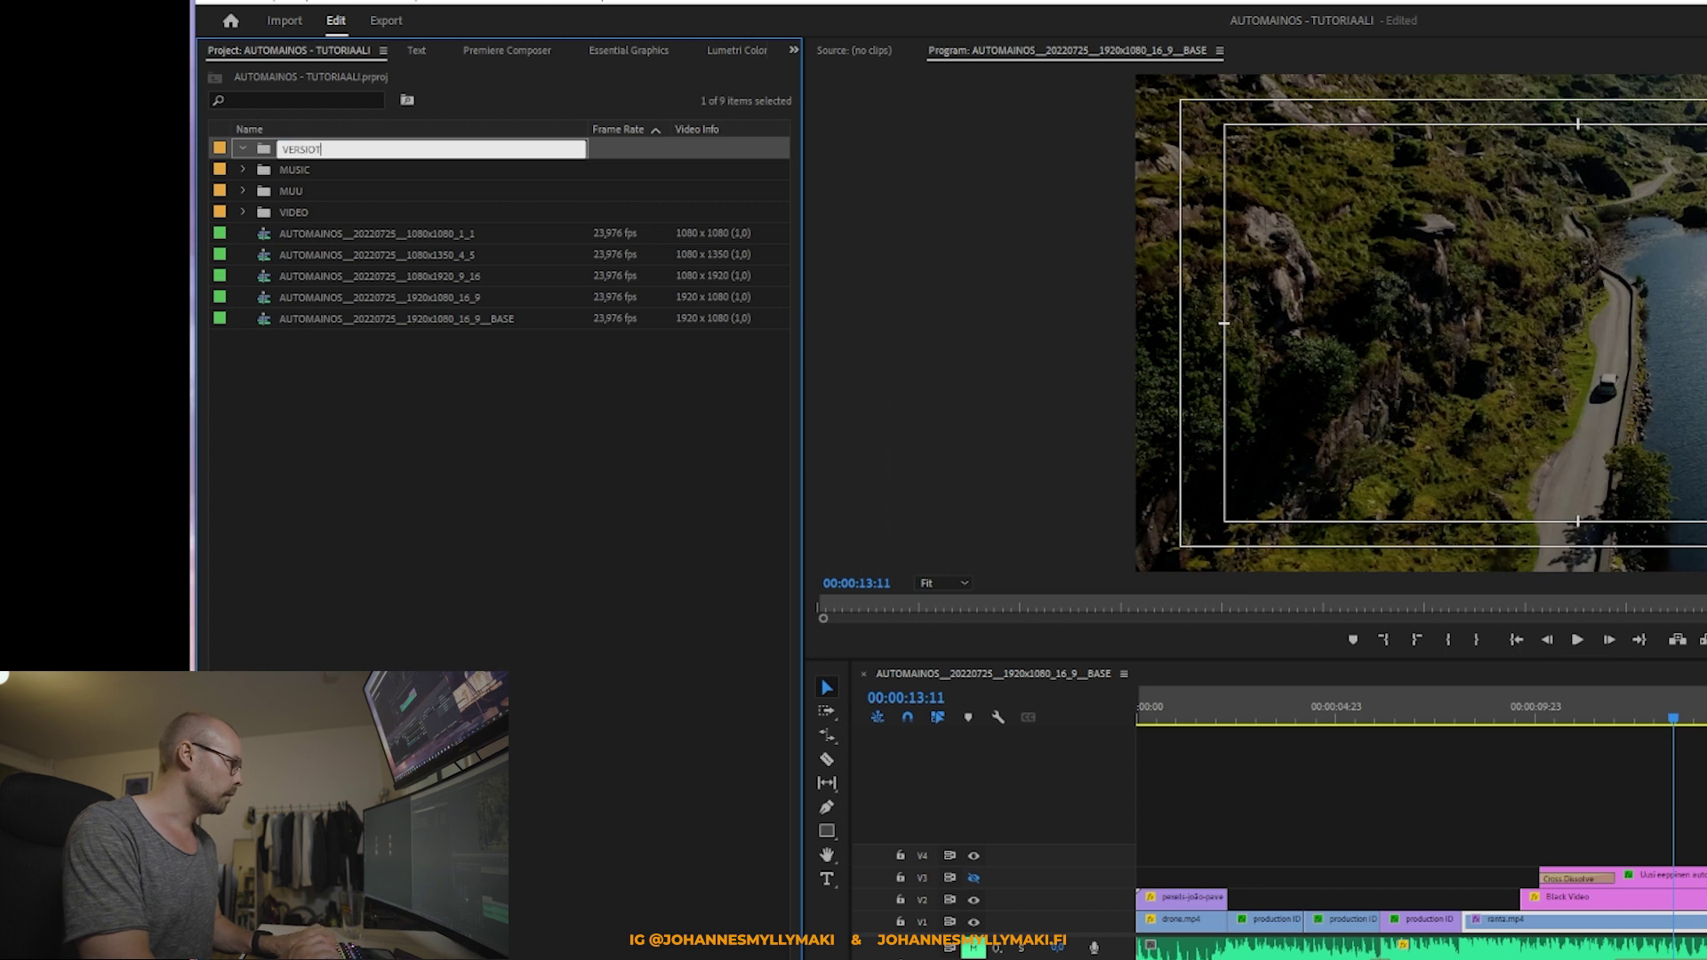
key("Tab")
left_click(267, 237)
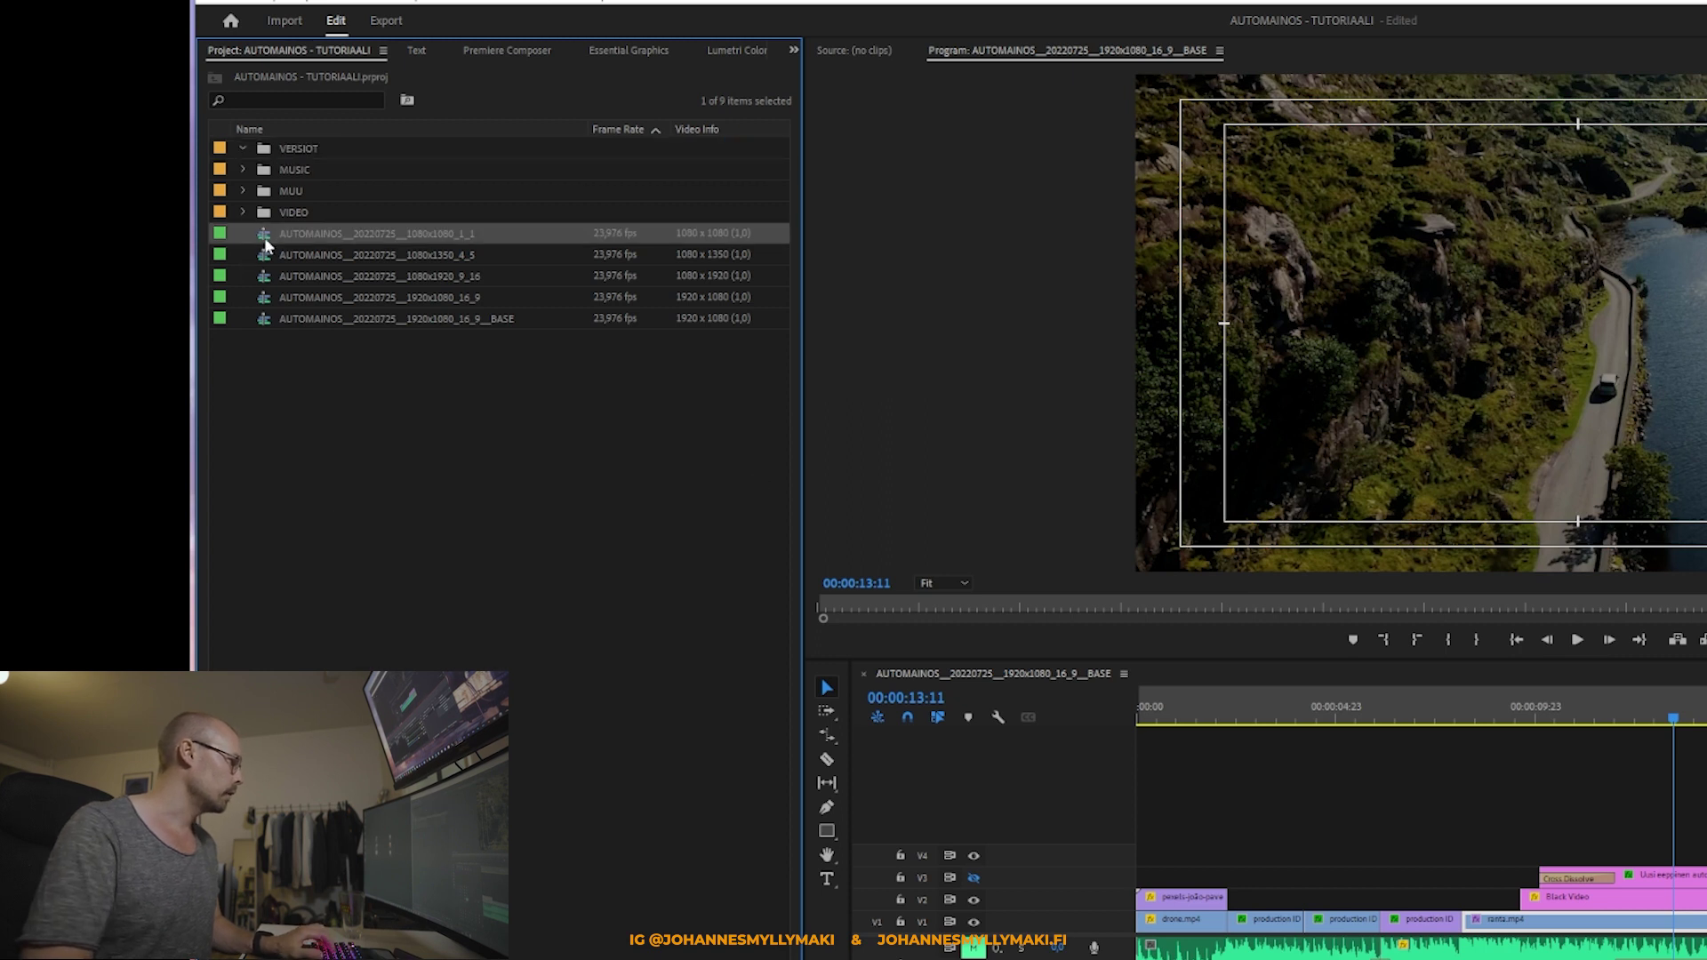
left_click(270, 302, "shift")
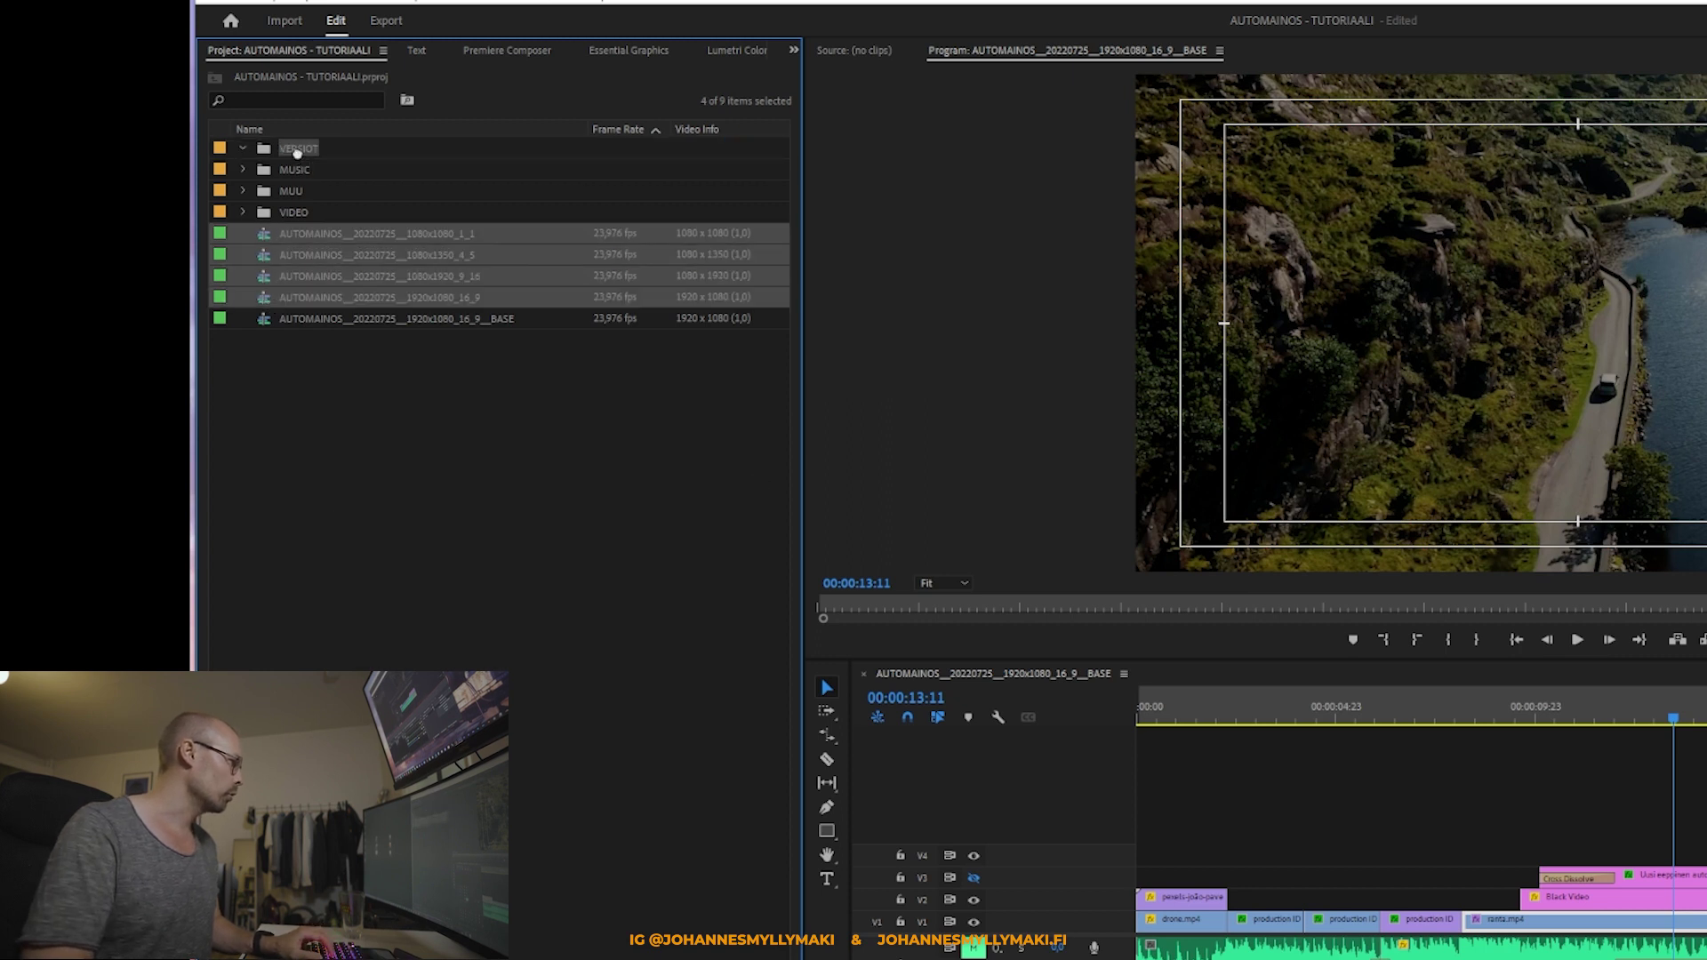
left_click_drag(297, 153, 298, 149)
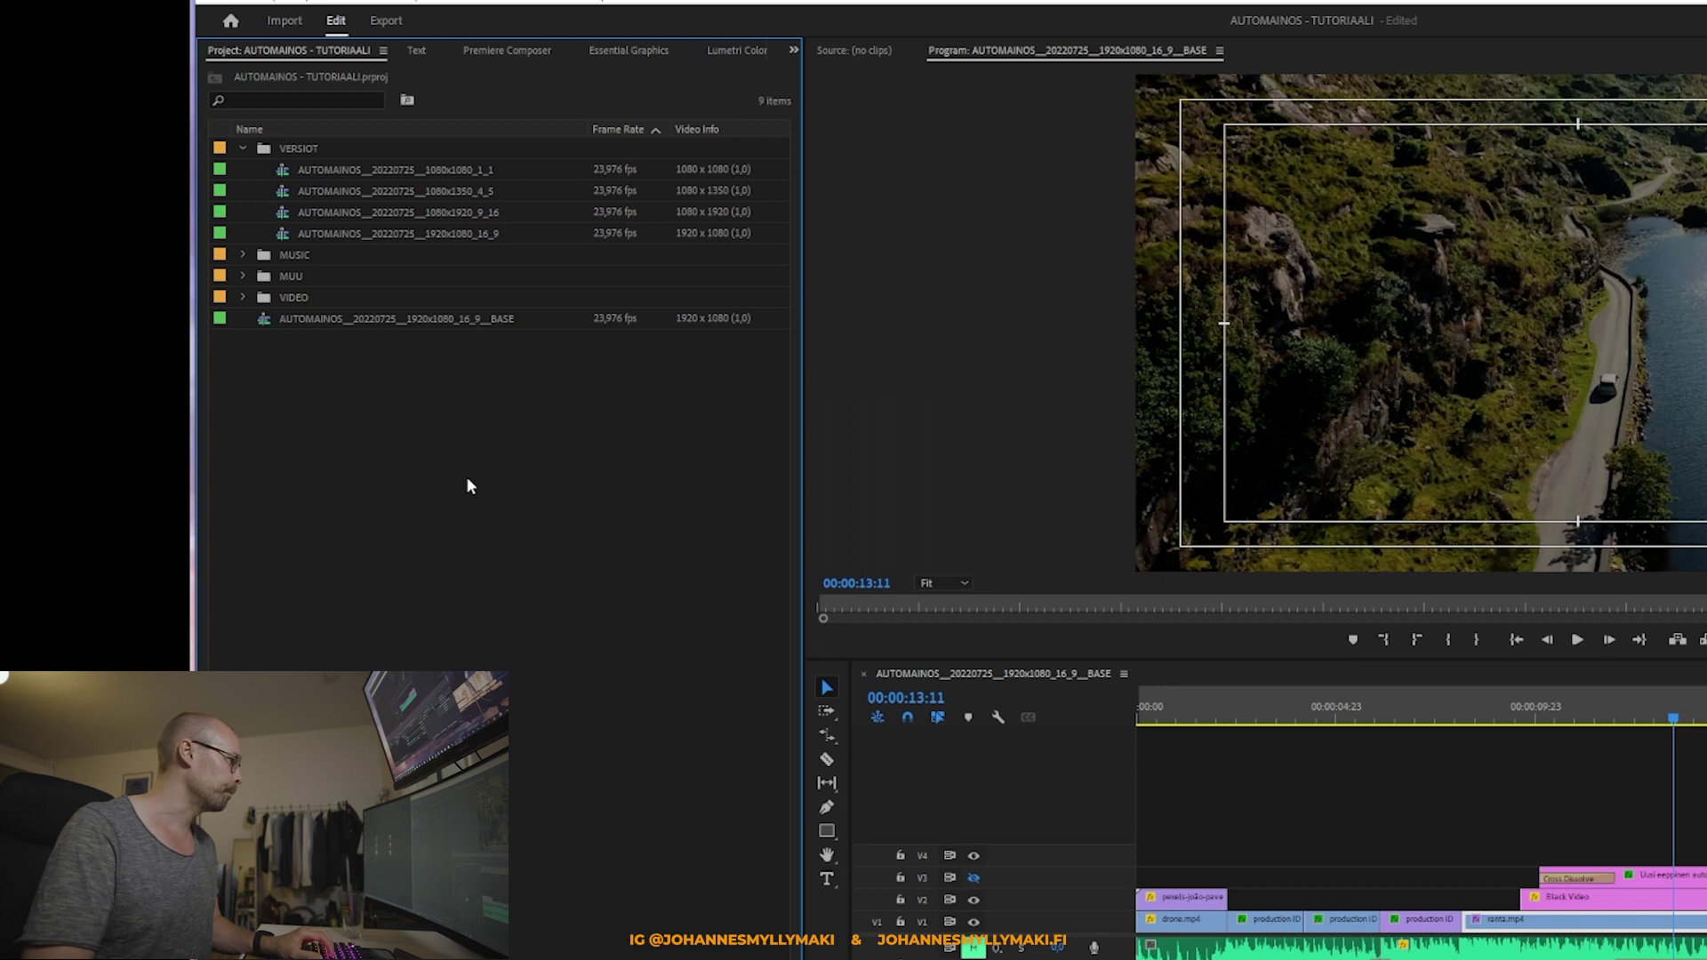
left_click(242, 147)
left_click(143, 216)
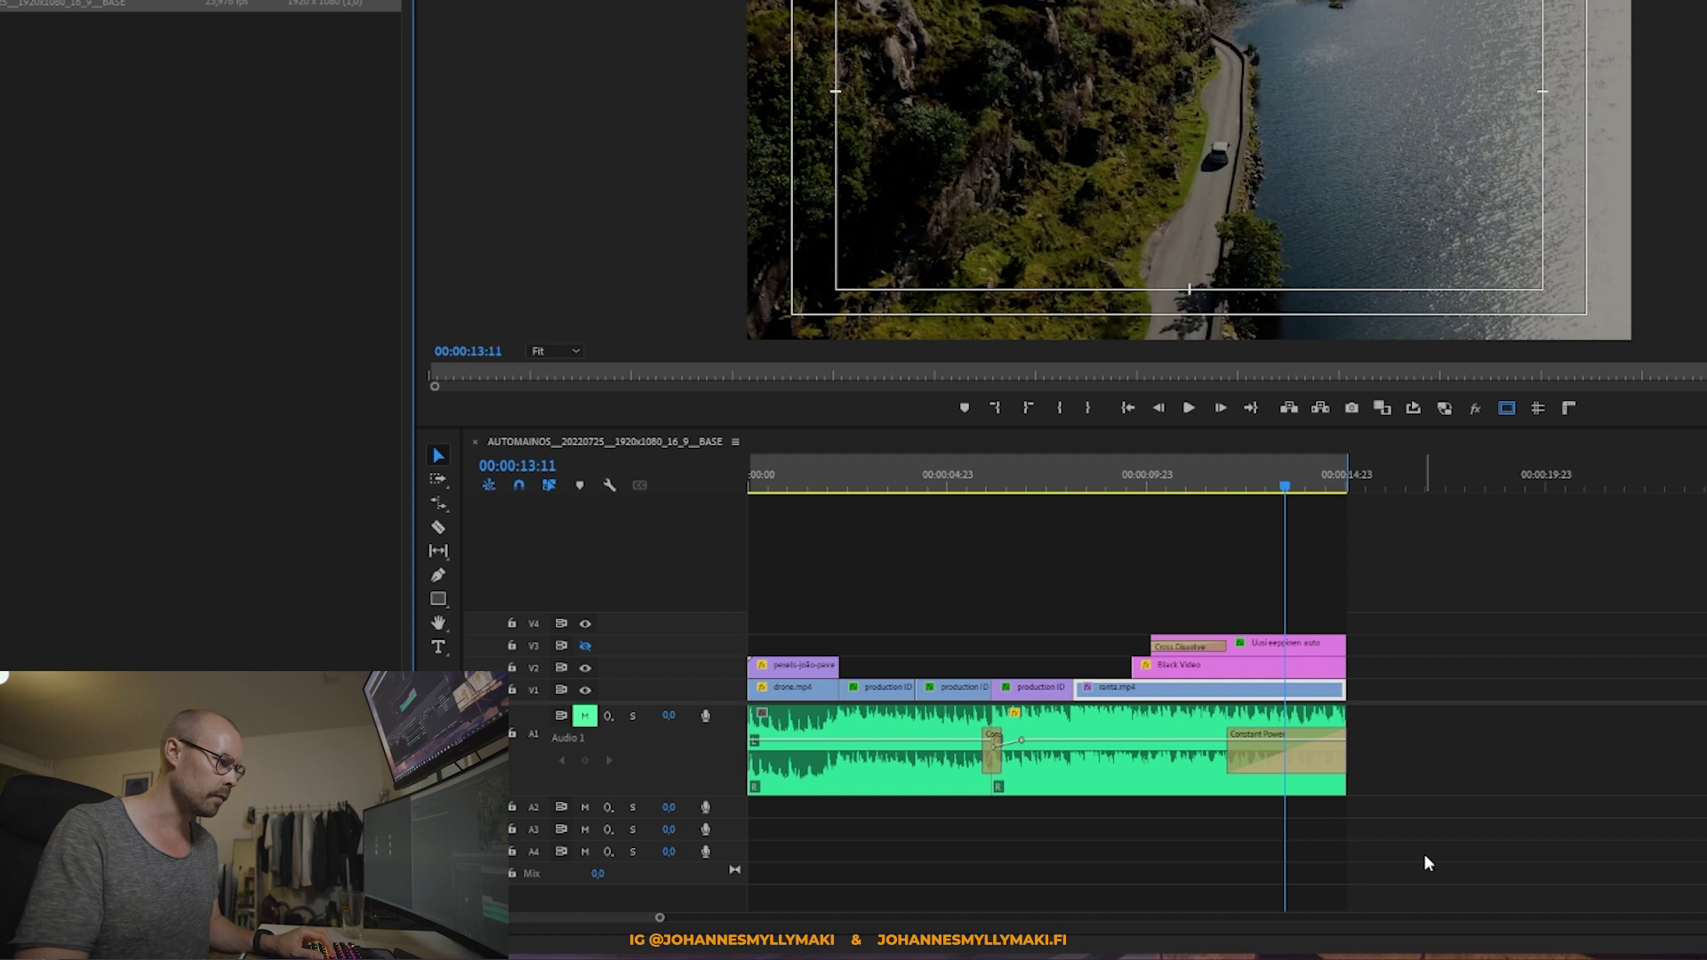
left_click_drag(1428, 862, 888, 747)
left_click_drag(1378, 697, 794, 676)
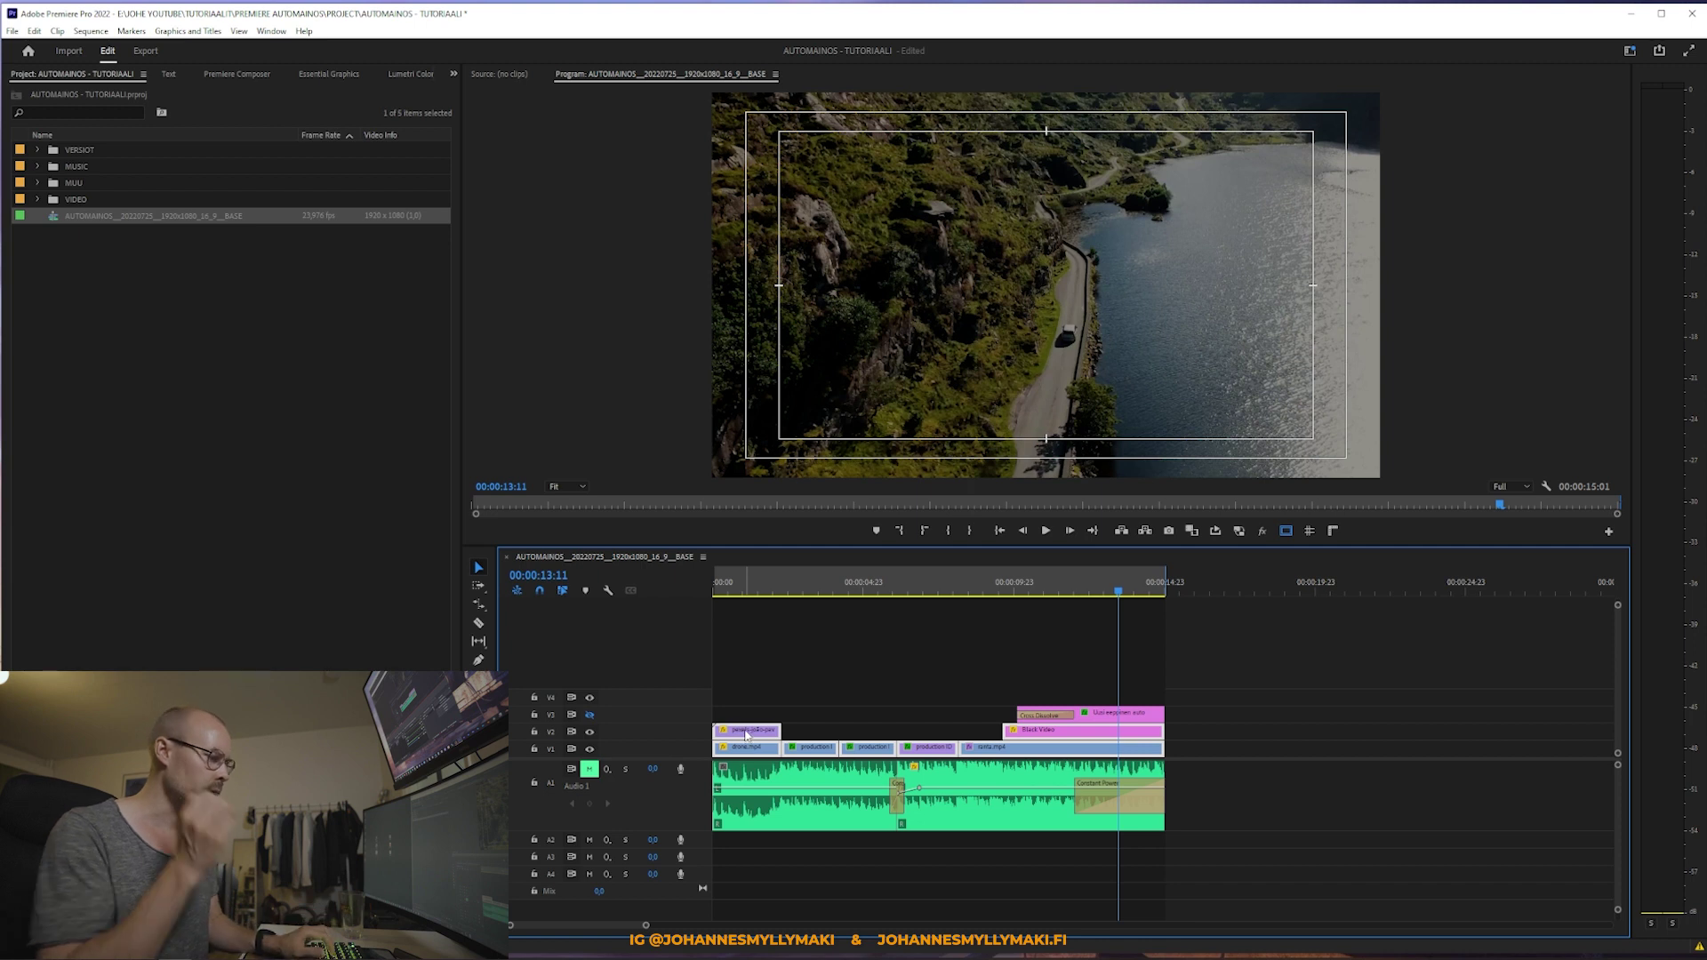
left_click(944, 665)
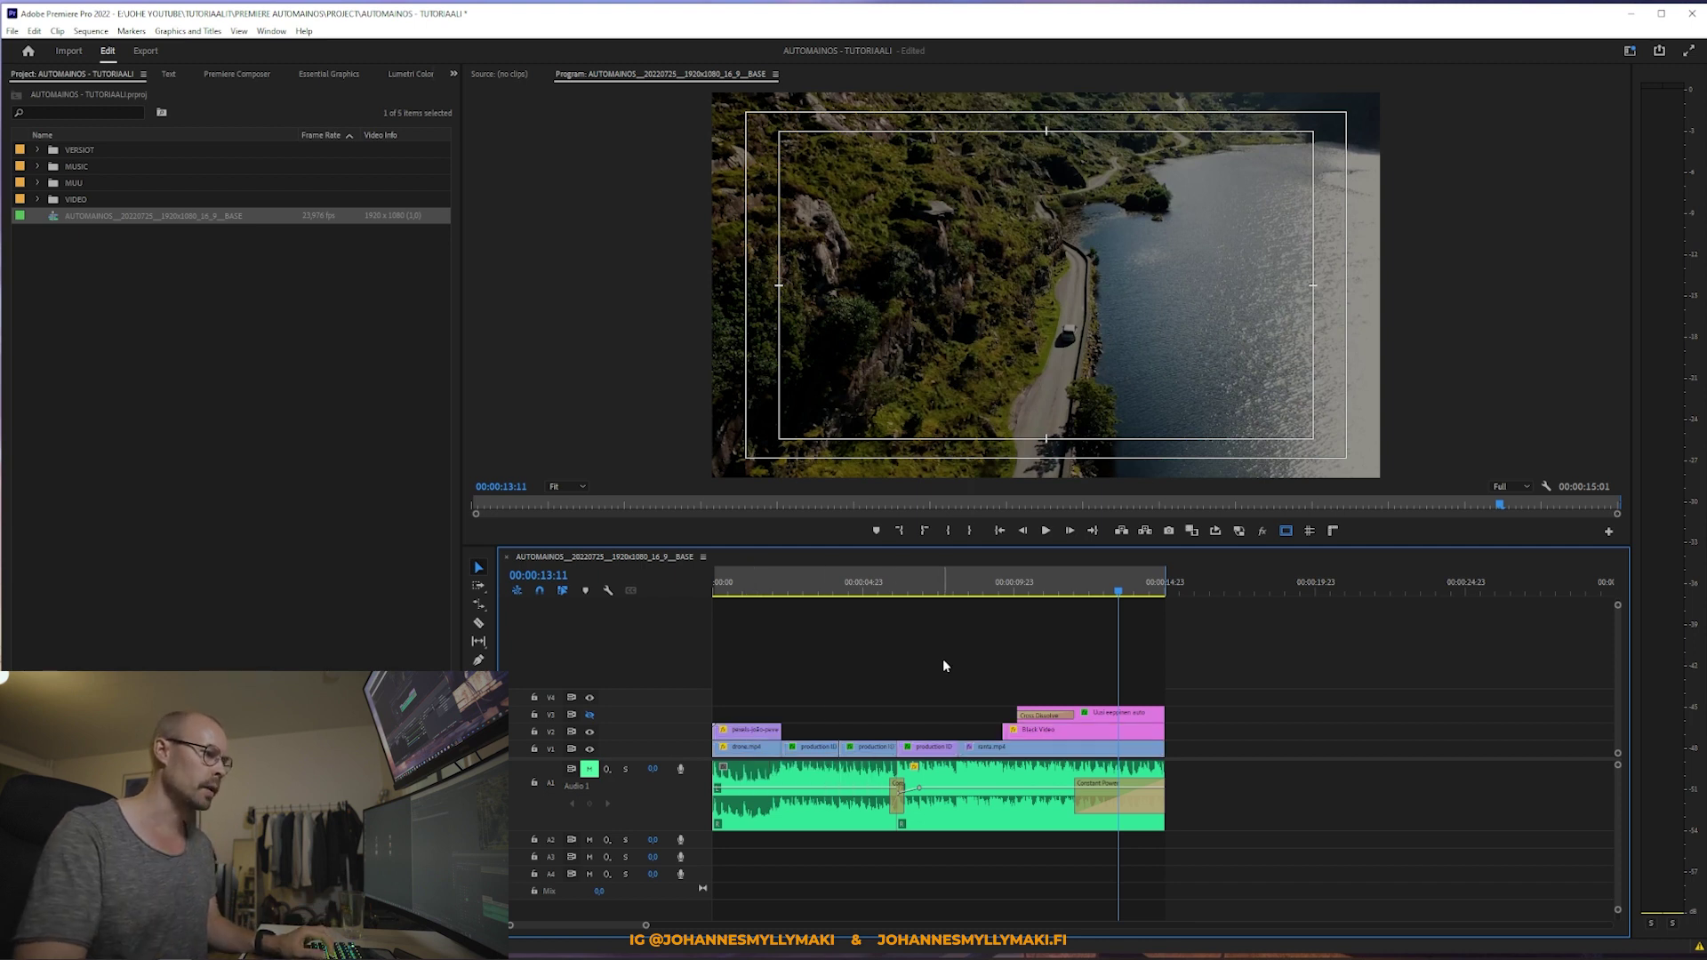
key("Left")
key("Left")
key("Left")
left_click(1142, 711)
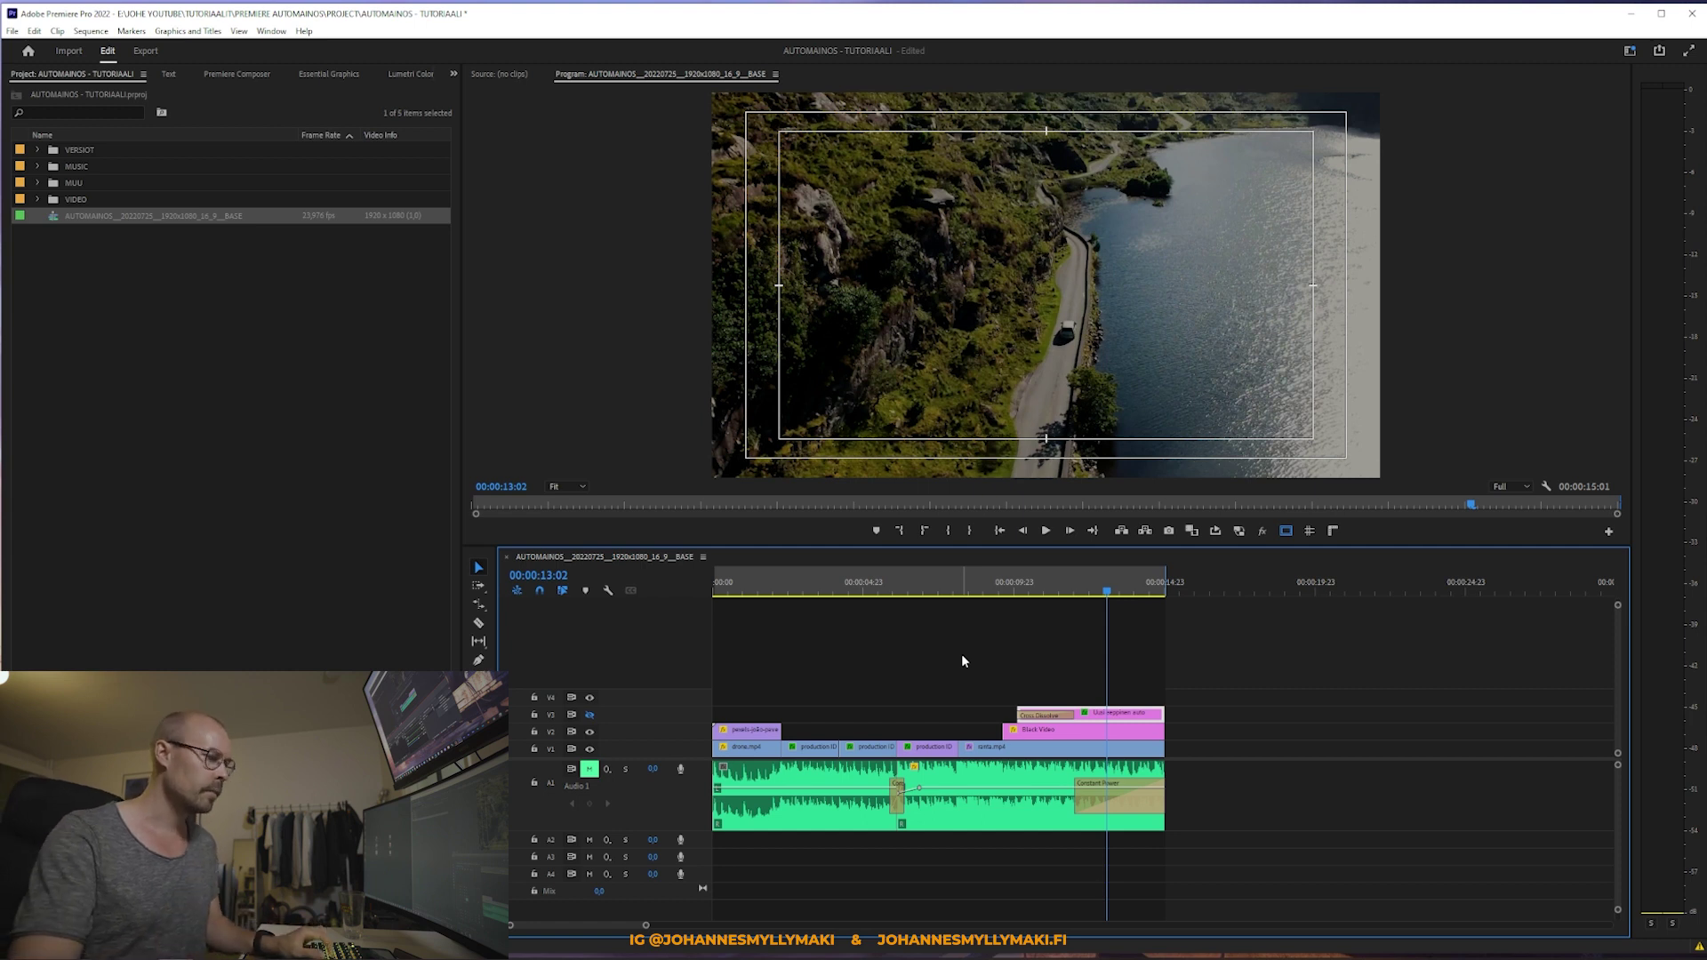
left_click(1140, 719)
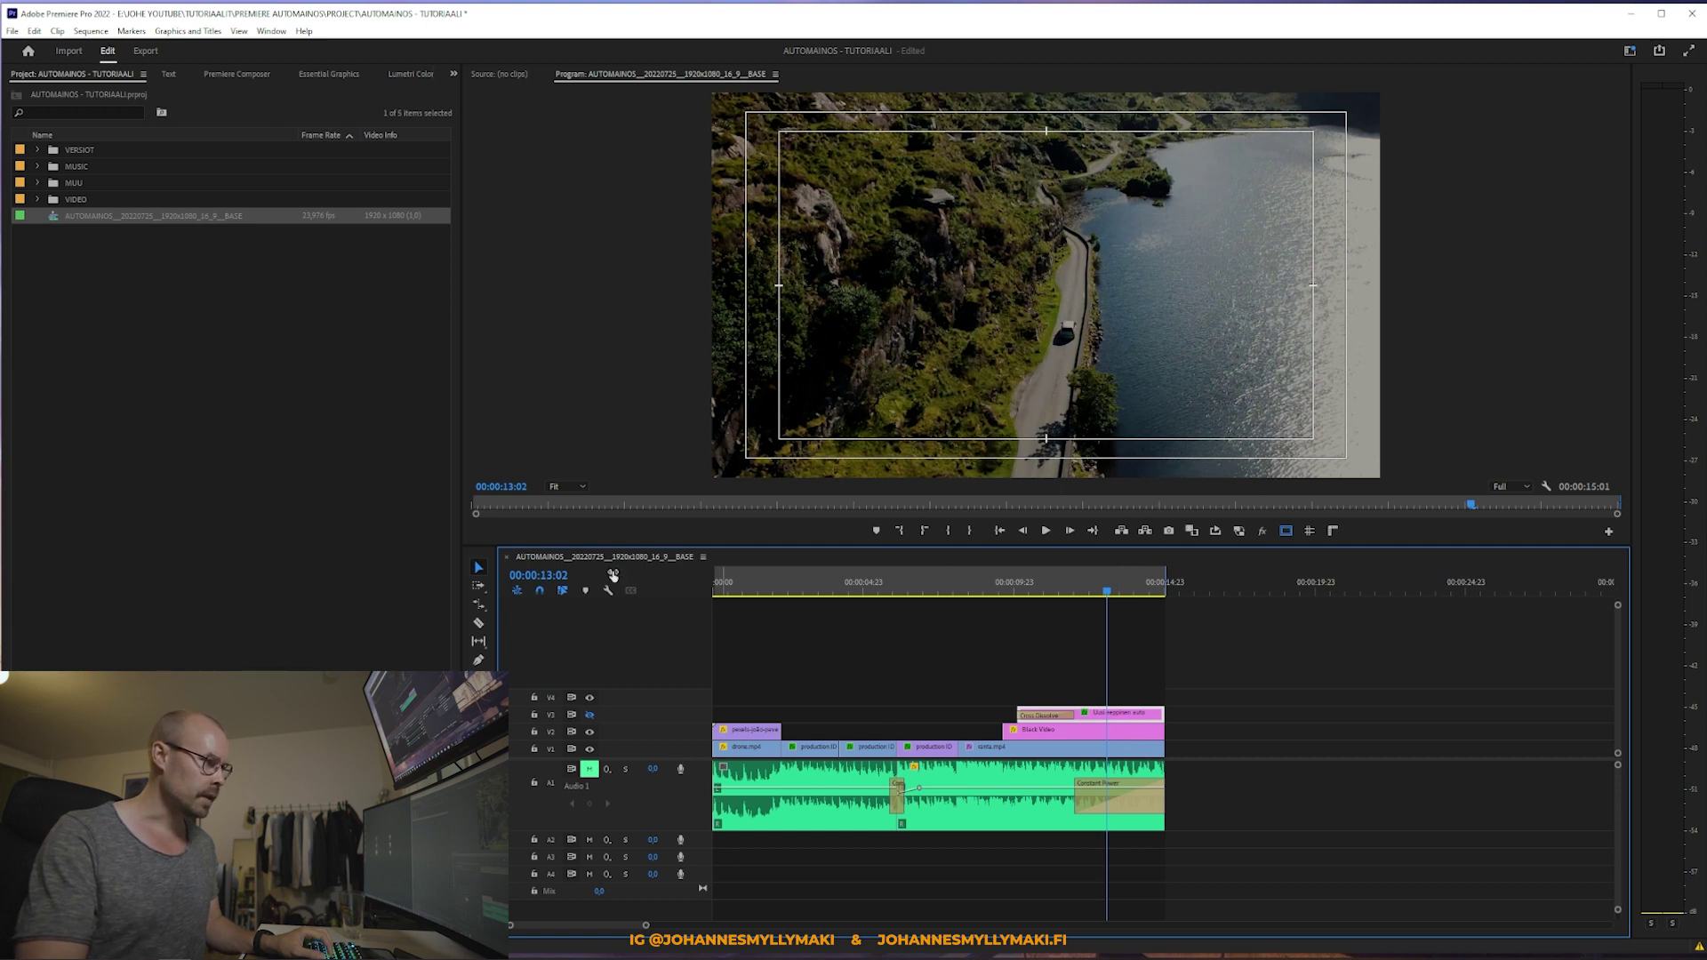
left_click(433, 482)
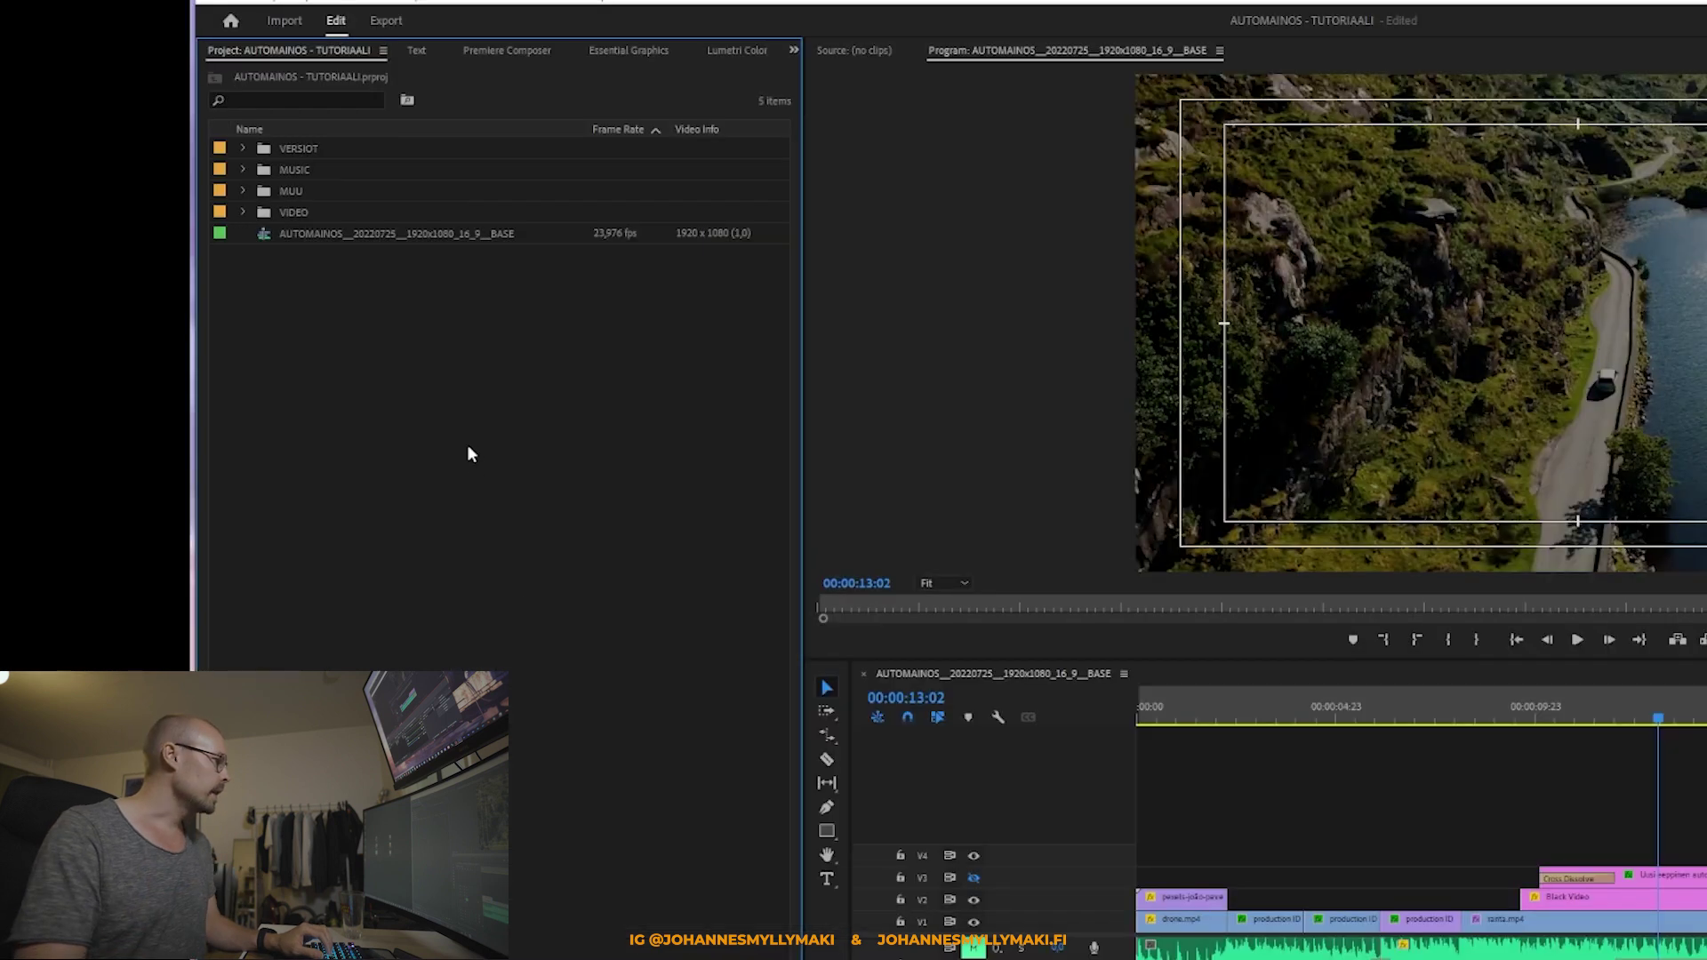
Step: Duplicate the BASE sequence in the Project panel
left_click(455, 238)
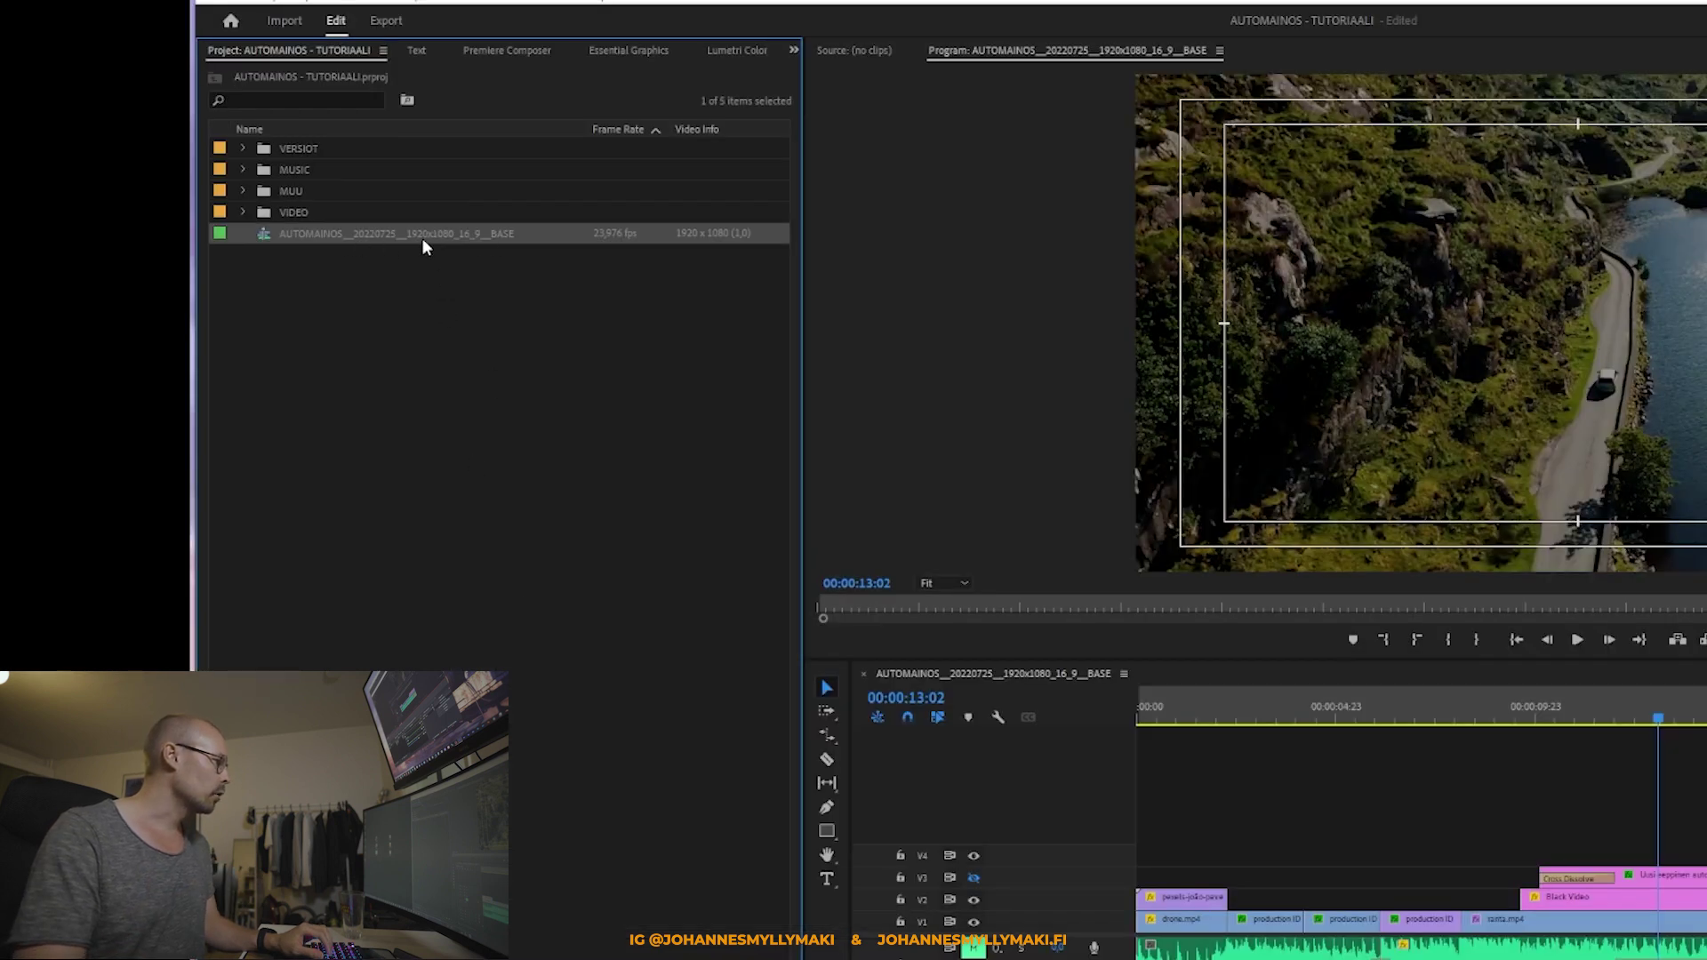
right_click(429, 240)
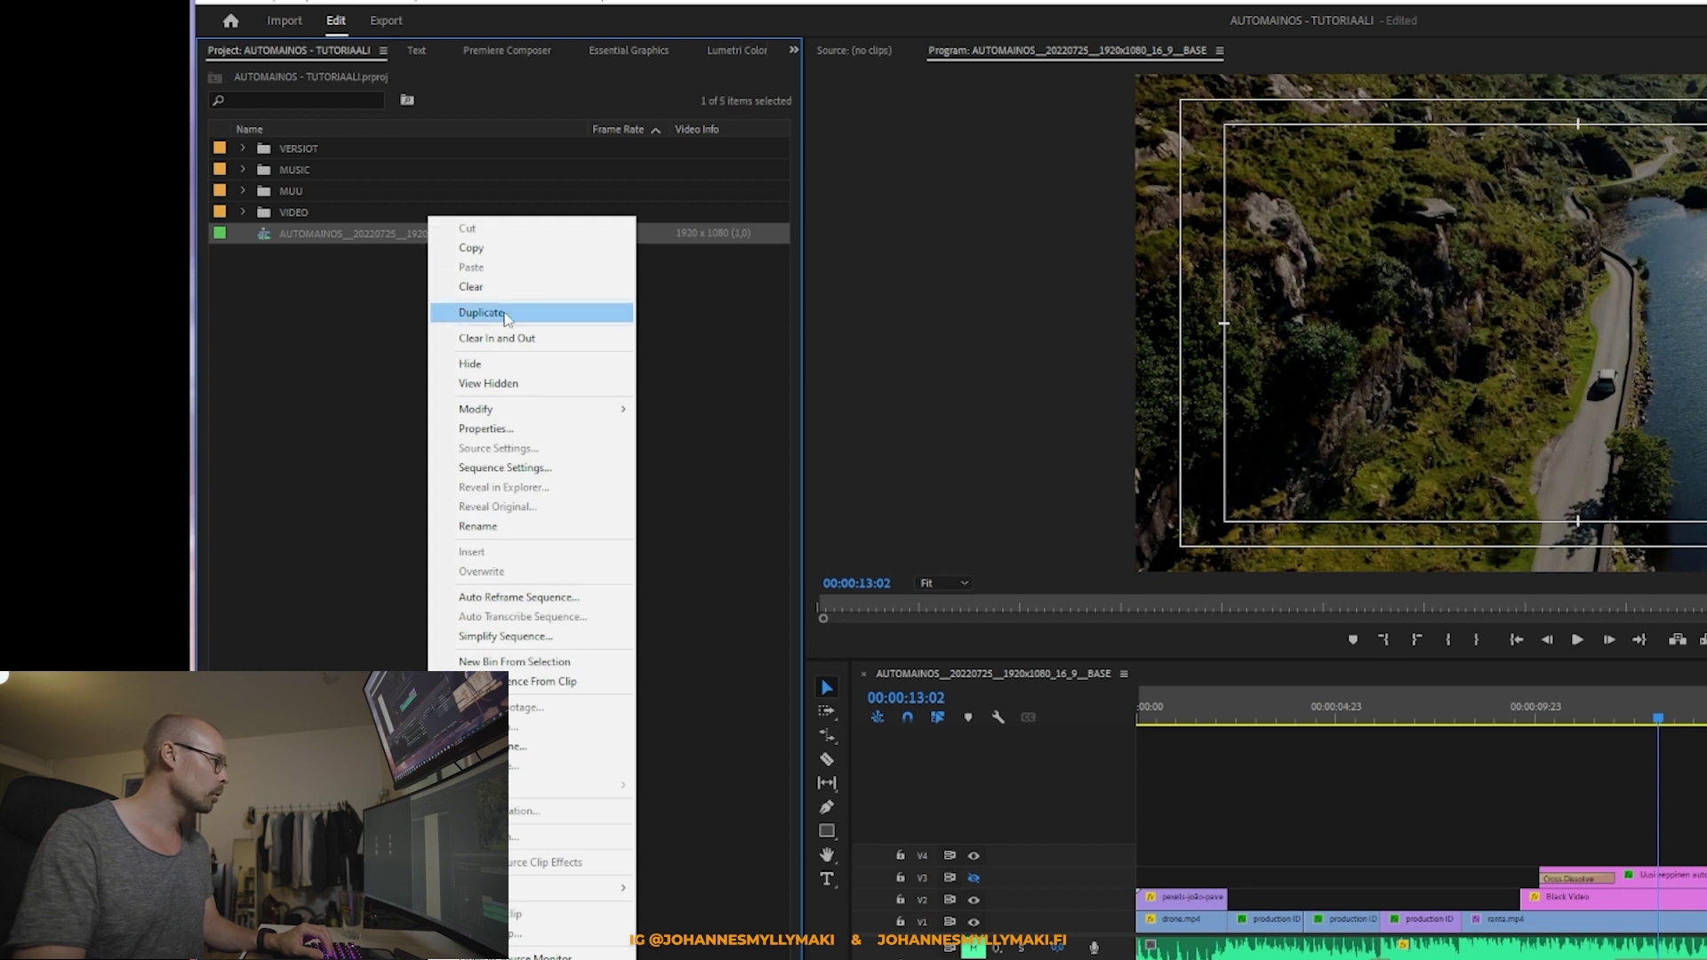
left_click(487, 316)
Step: Rename the copied sequence to AUTOMAINOS__20220725__1080x1920_9_16
key("Return")
key("End")
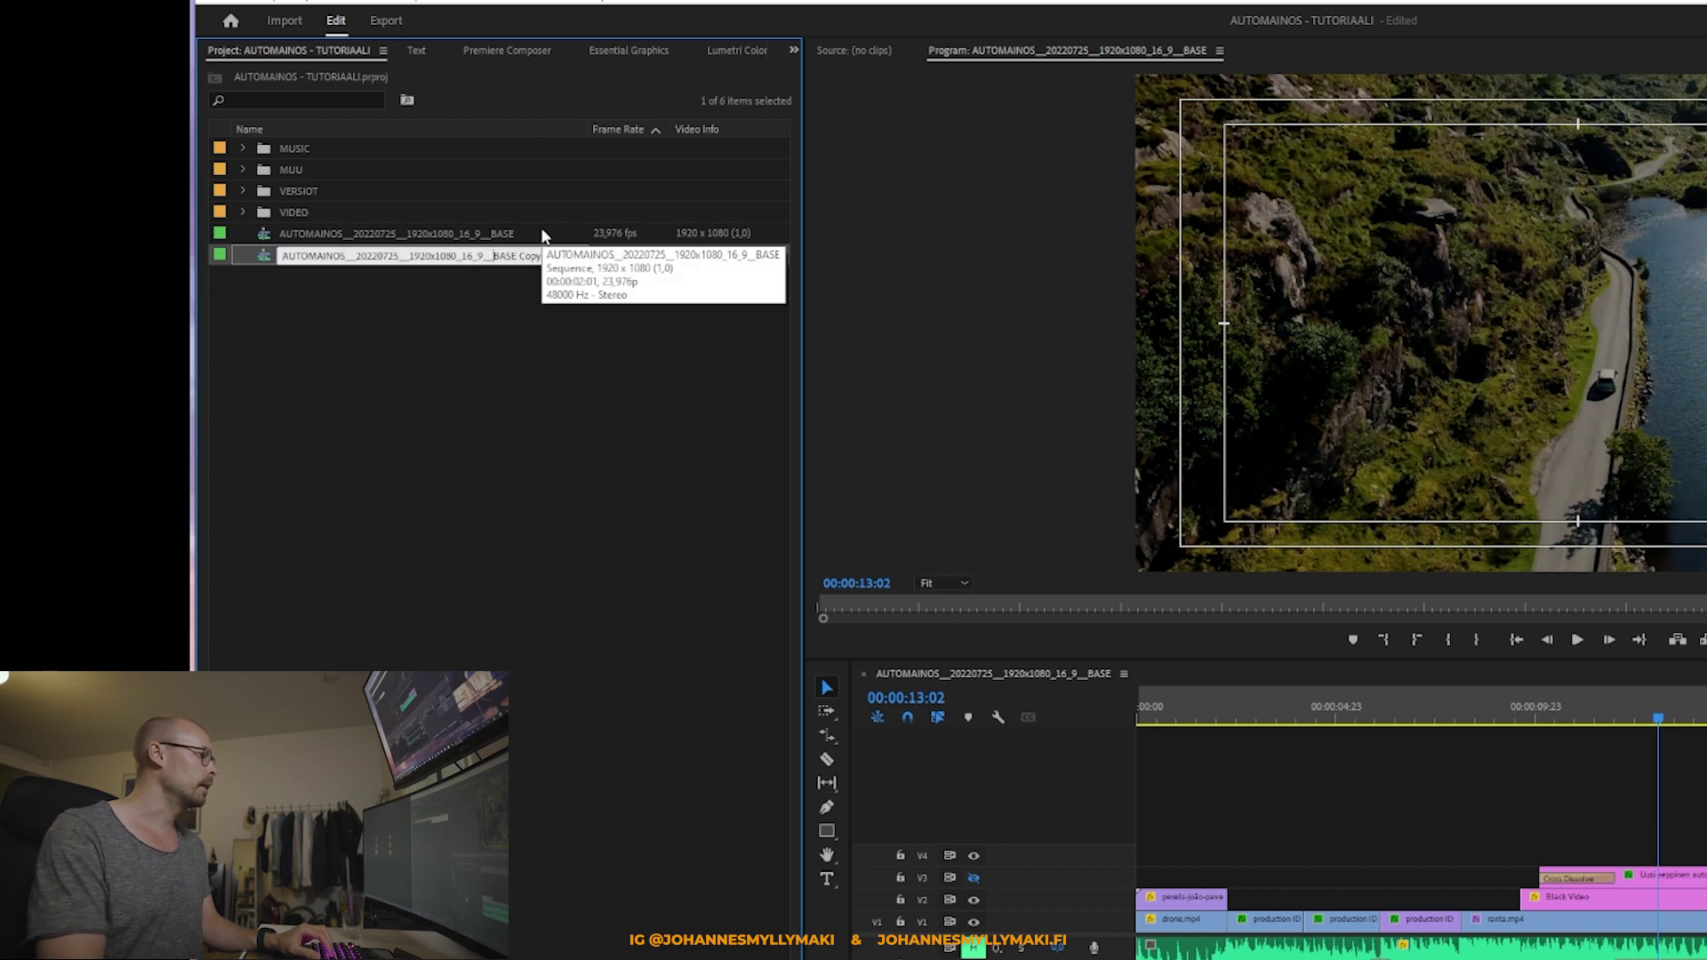
key("Delete")
key("Delete")
key("Delete")
key("Delete")
key("Delete")
key("Delete")
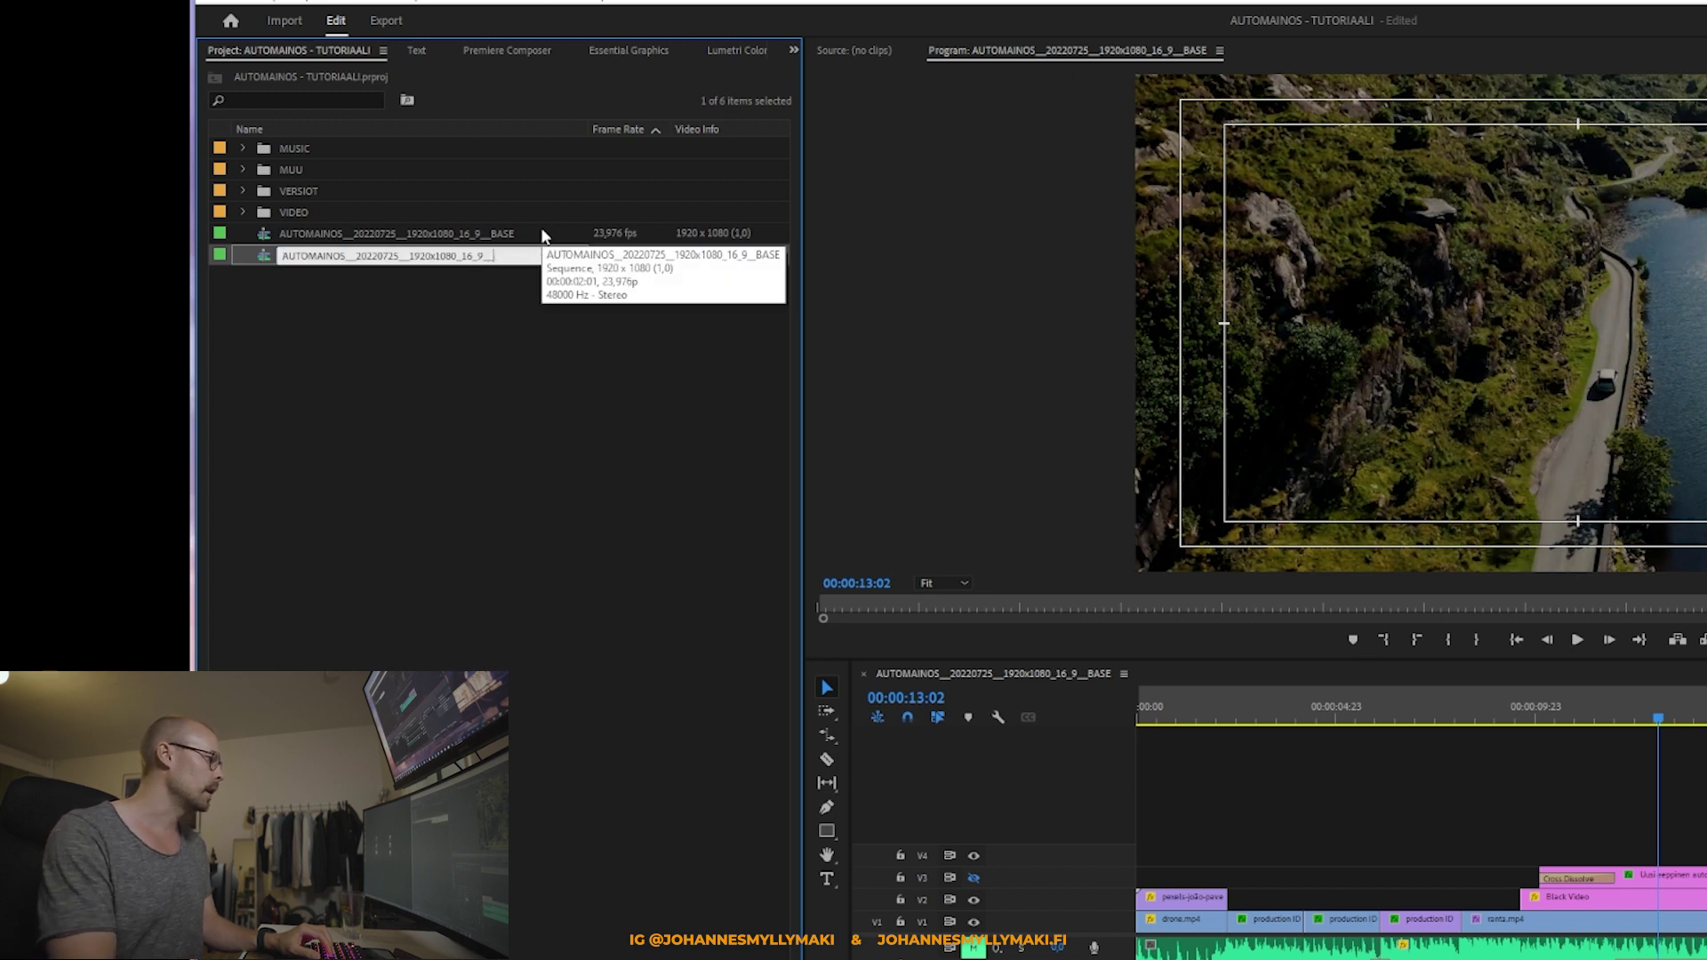
key("BackSpace")
key("BackSpace")
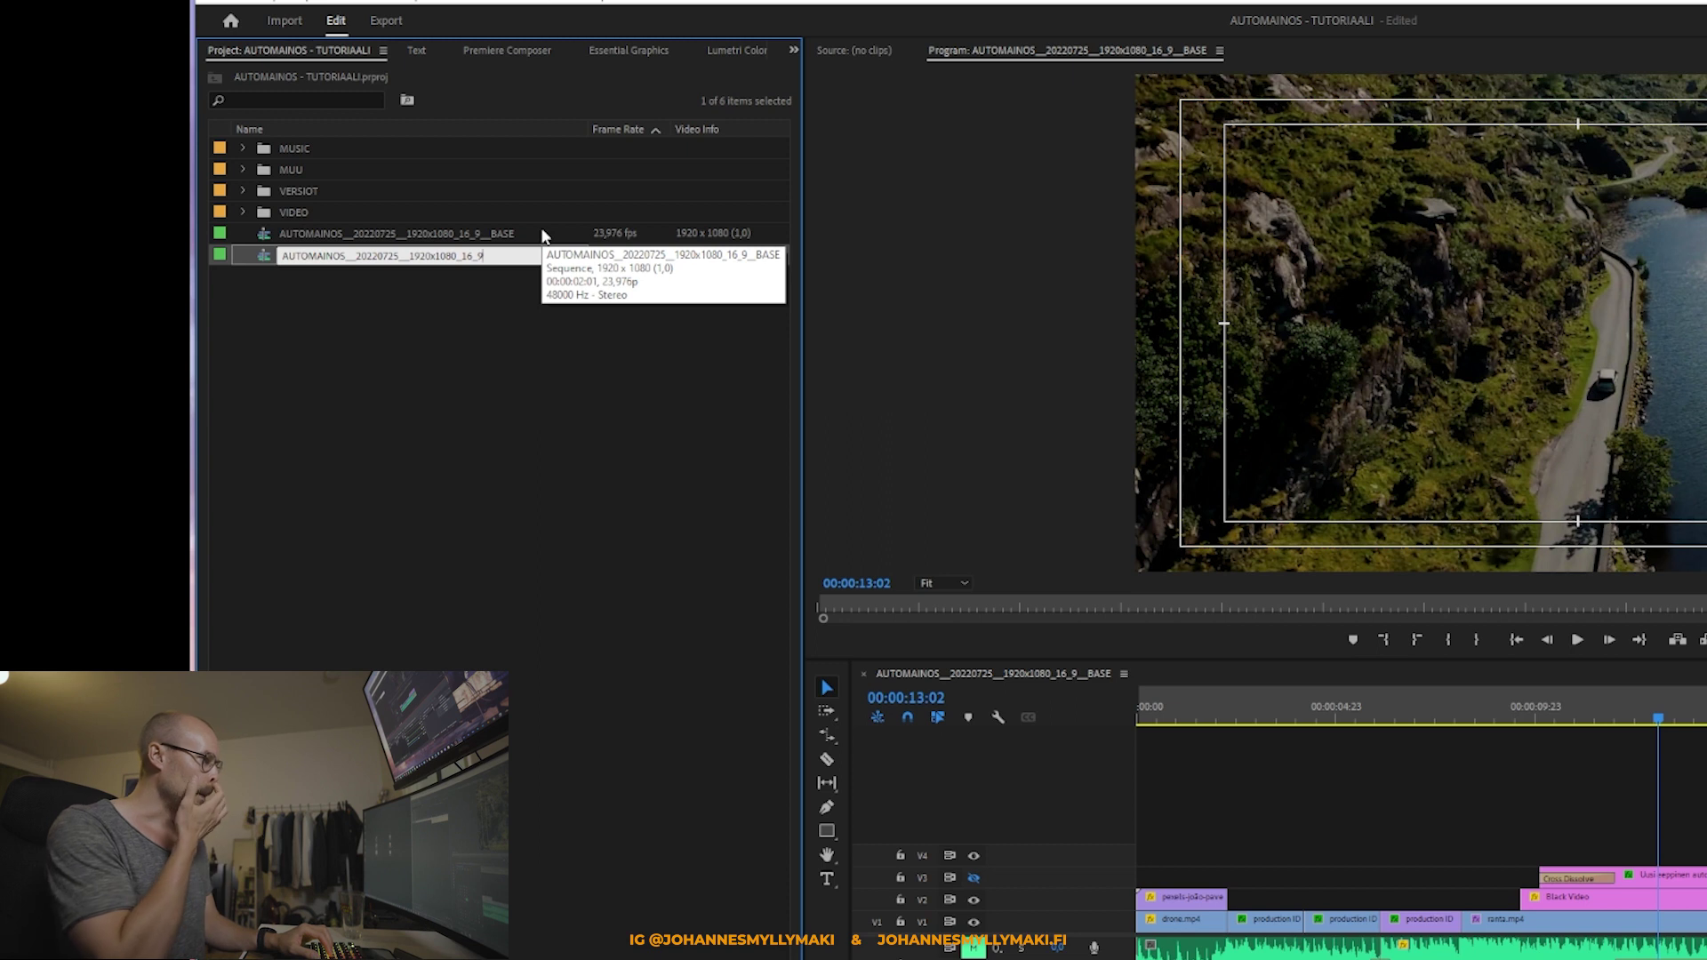
key("BackSpace")
key("BackSpace")
type("9")
key("BackSpace")
type("16")
key("Left")
key("Left")
key("Left")
key("shift+Left")
key("shift+Left")
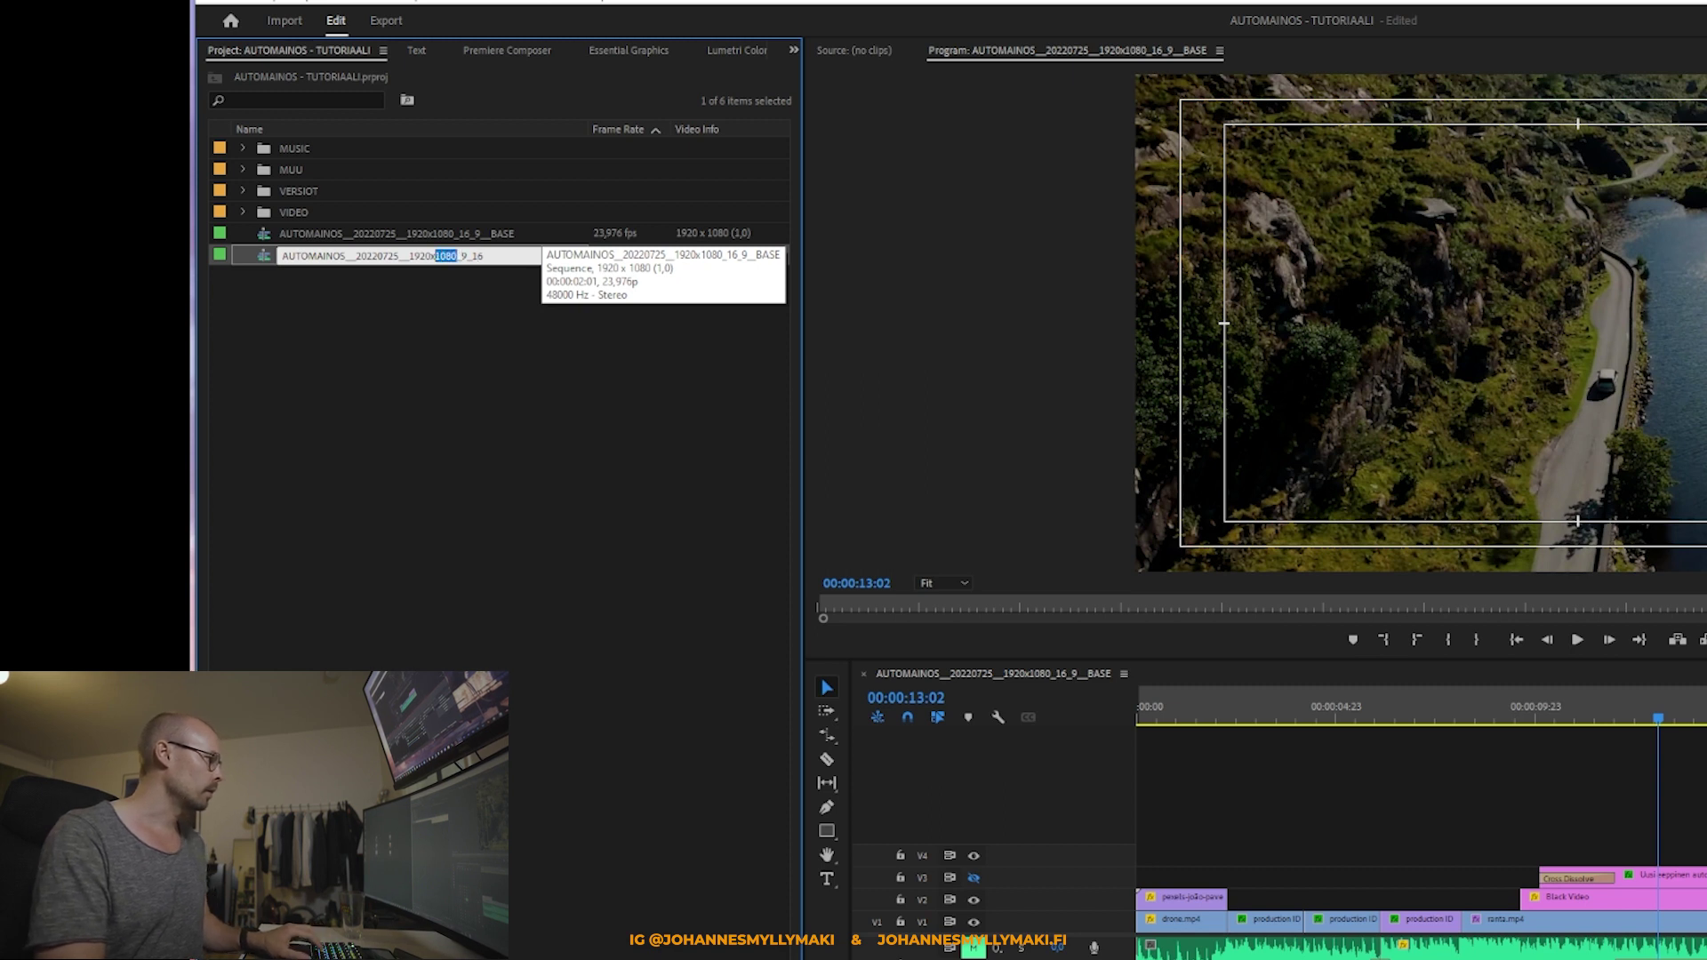
key("BackSpace")
type("1080x")
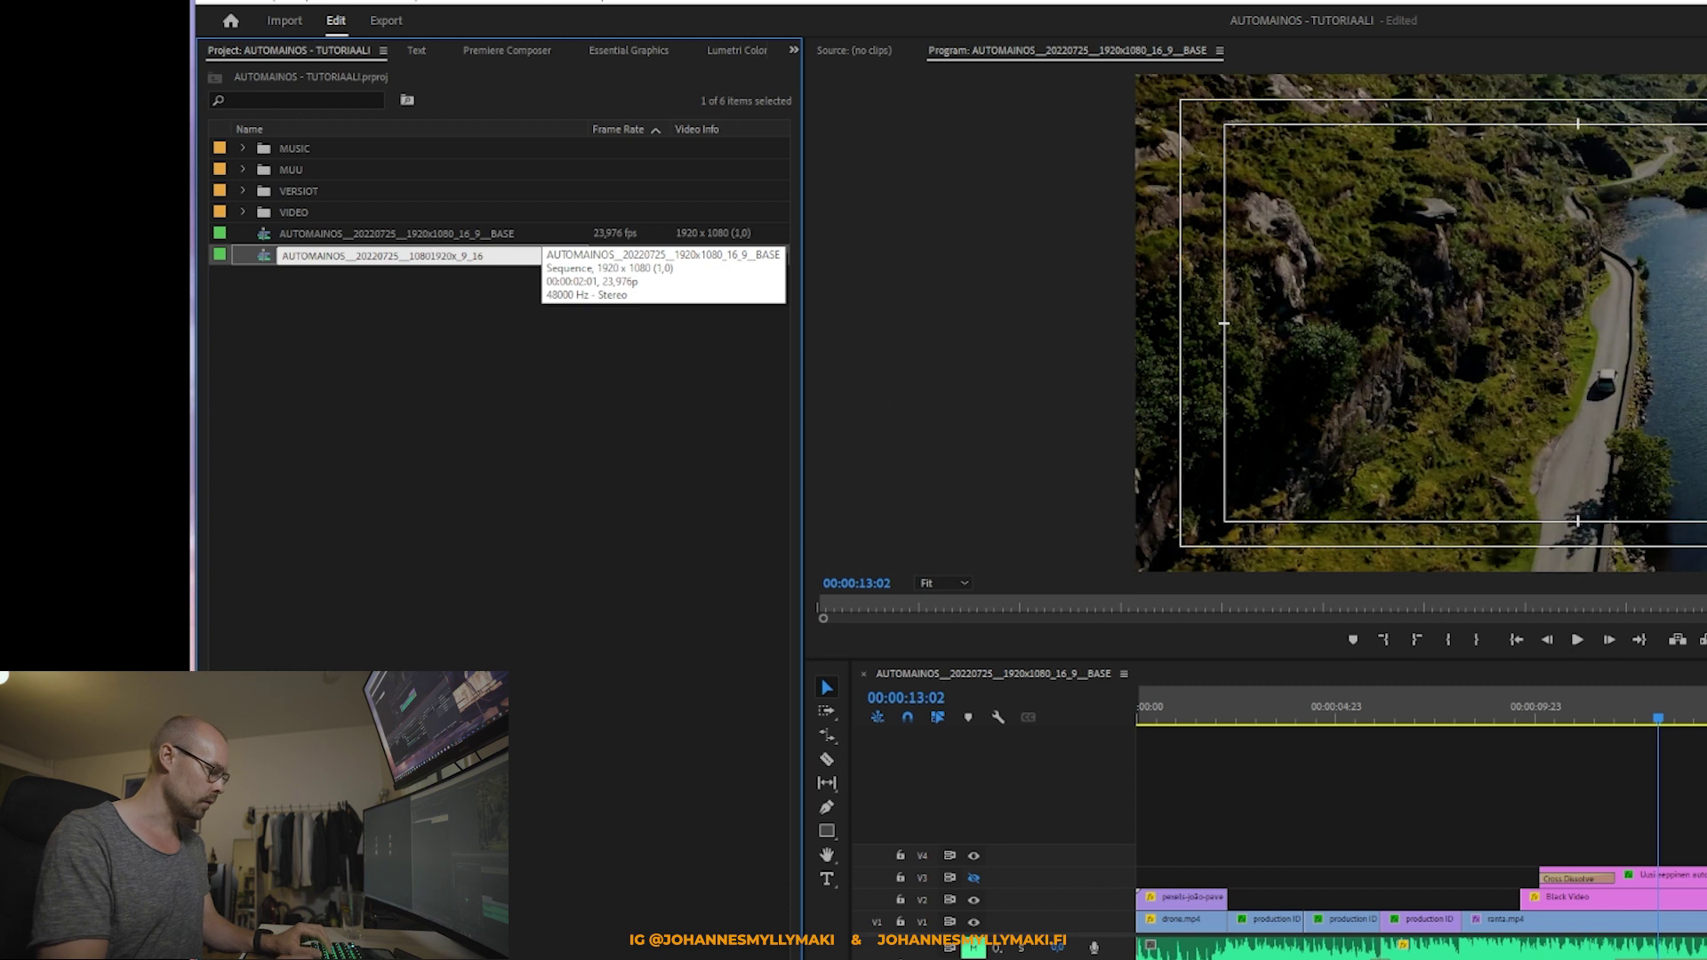
key("Right")
key("Right")
key("Delete")
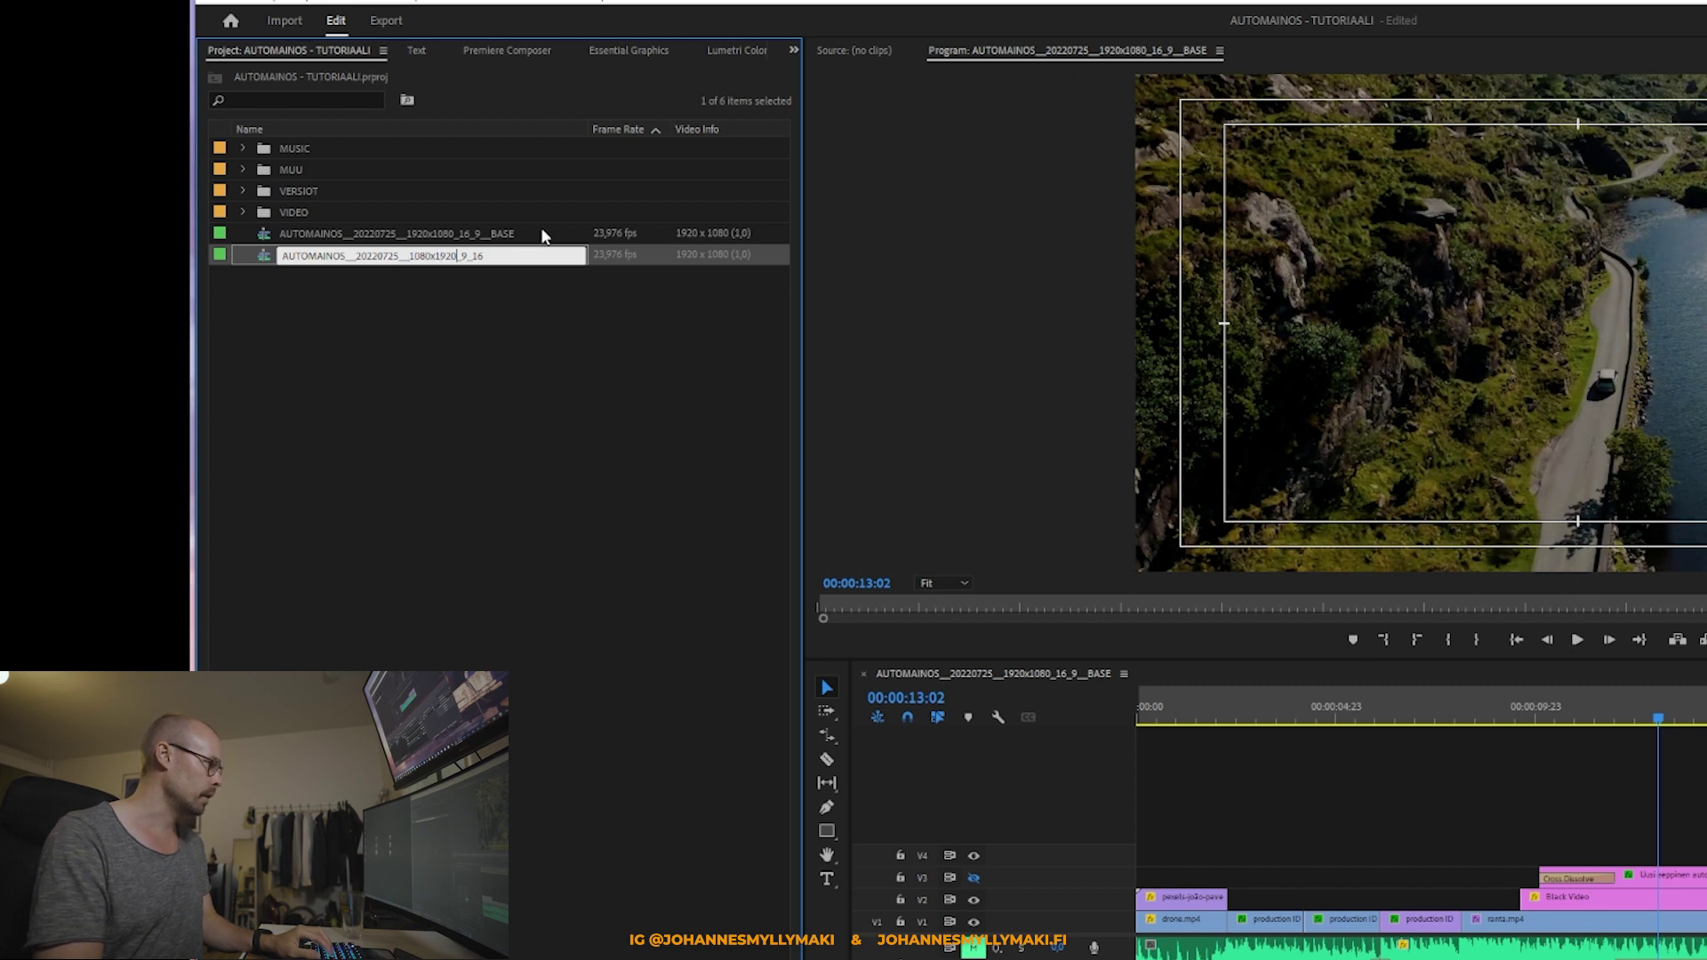
key("shift+Left")
key("shift+Left")
key("shift+Left")
key("shift+Left")
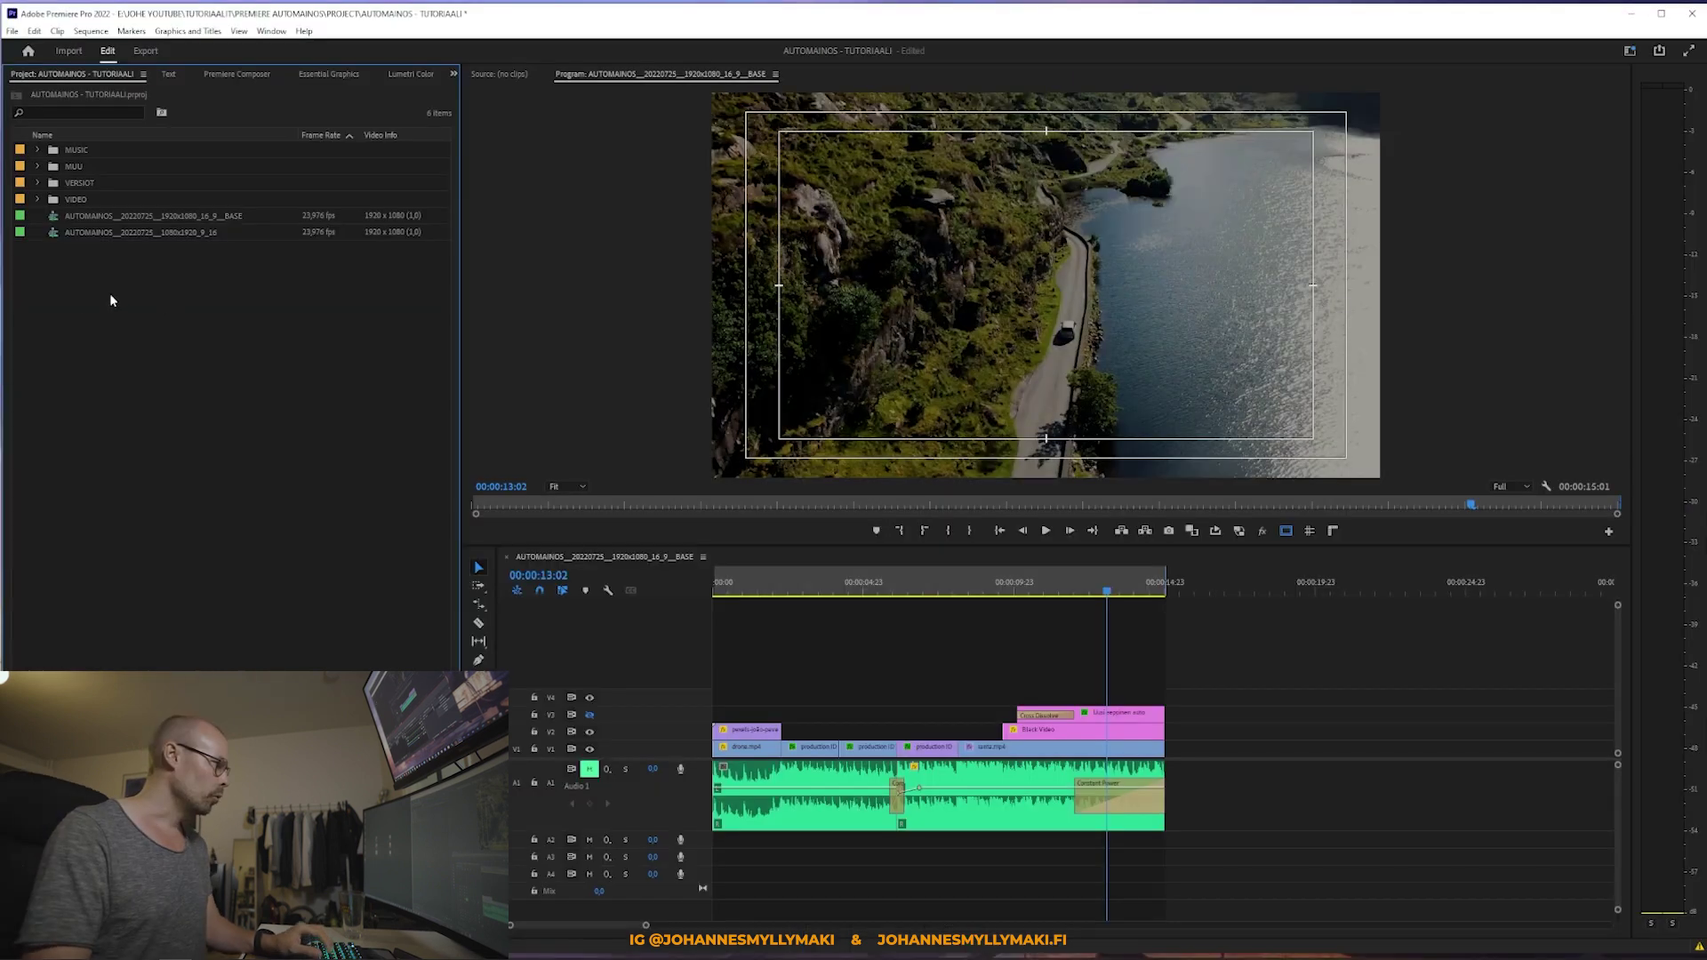
Step: Commit the new name and open the 1080x1920_9_16 sequence in the timeline
key("Return")
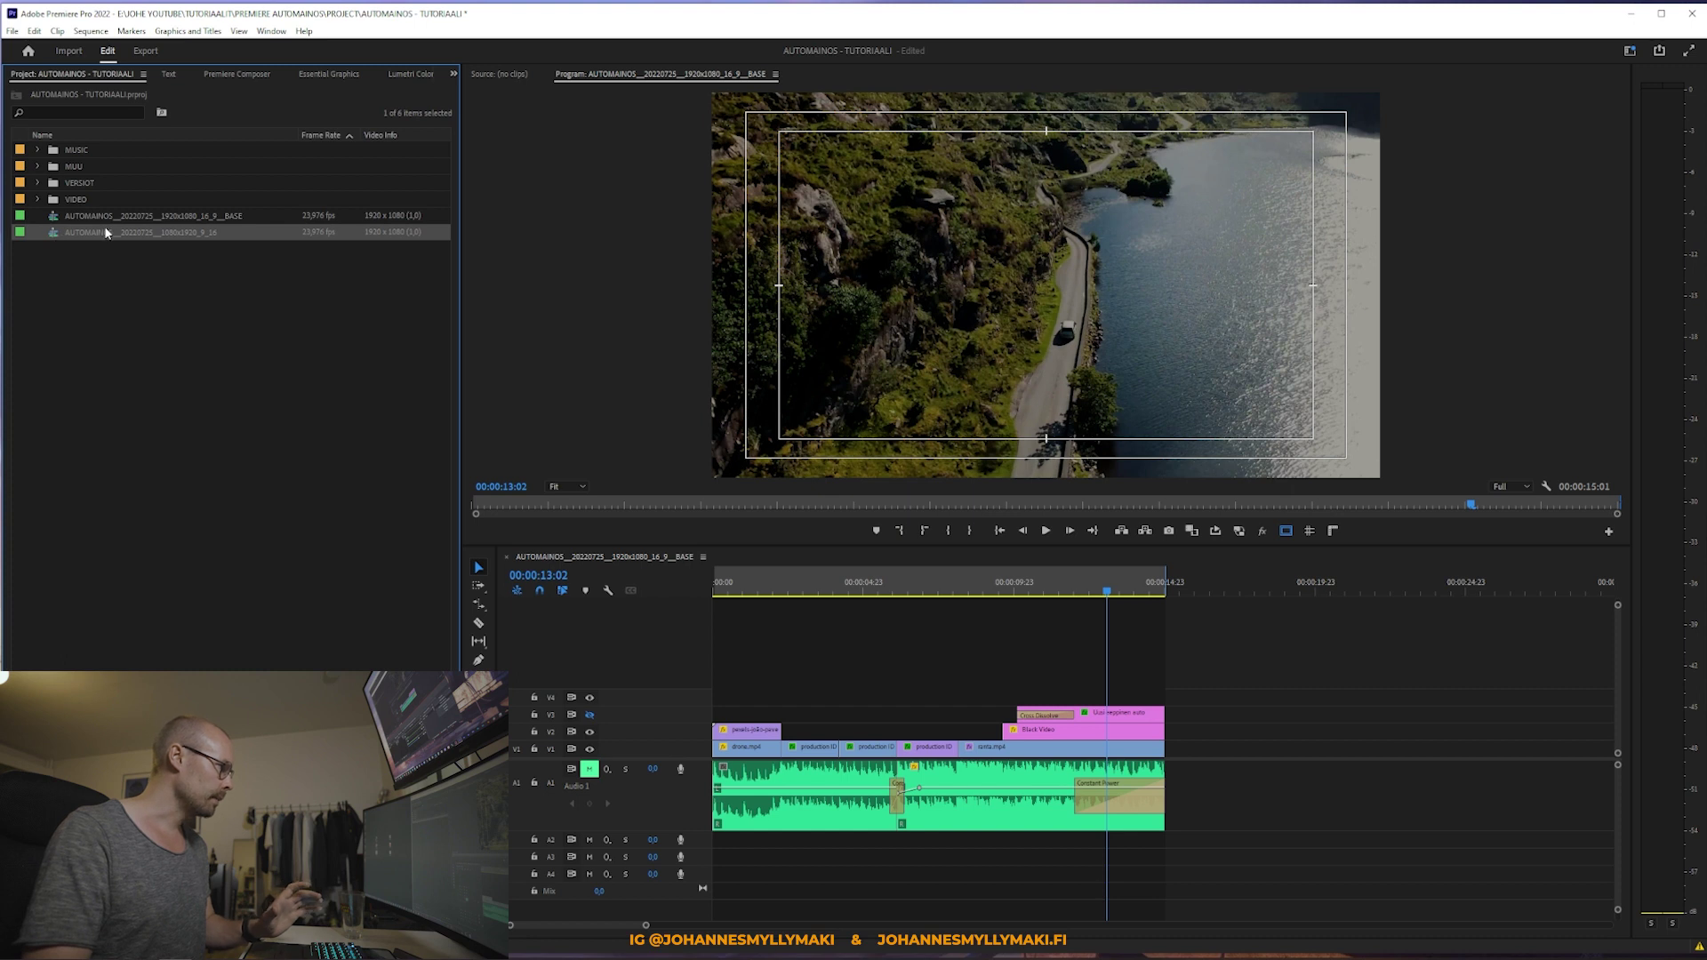
double_click(55, 231)
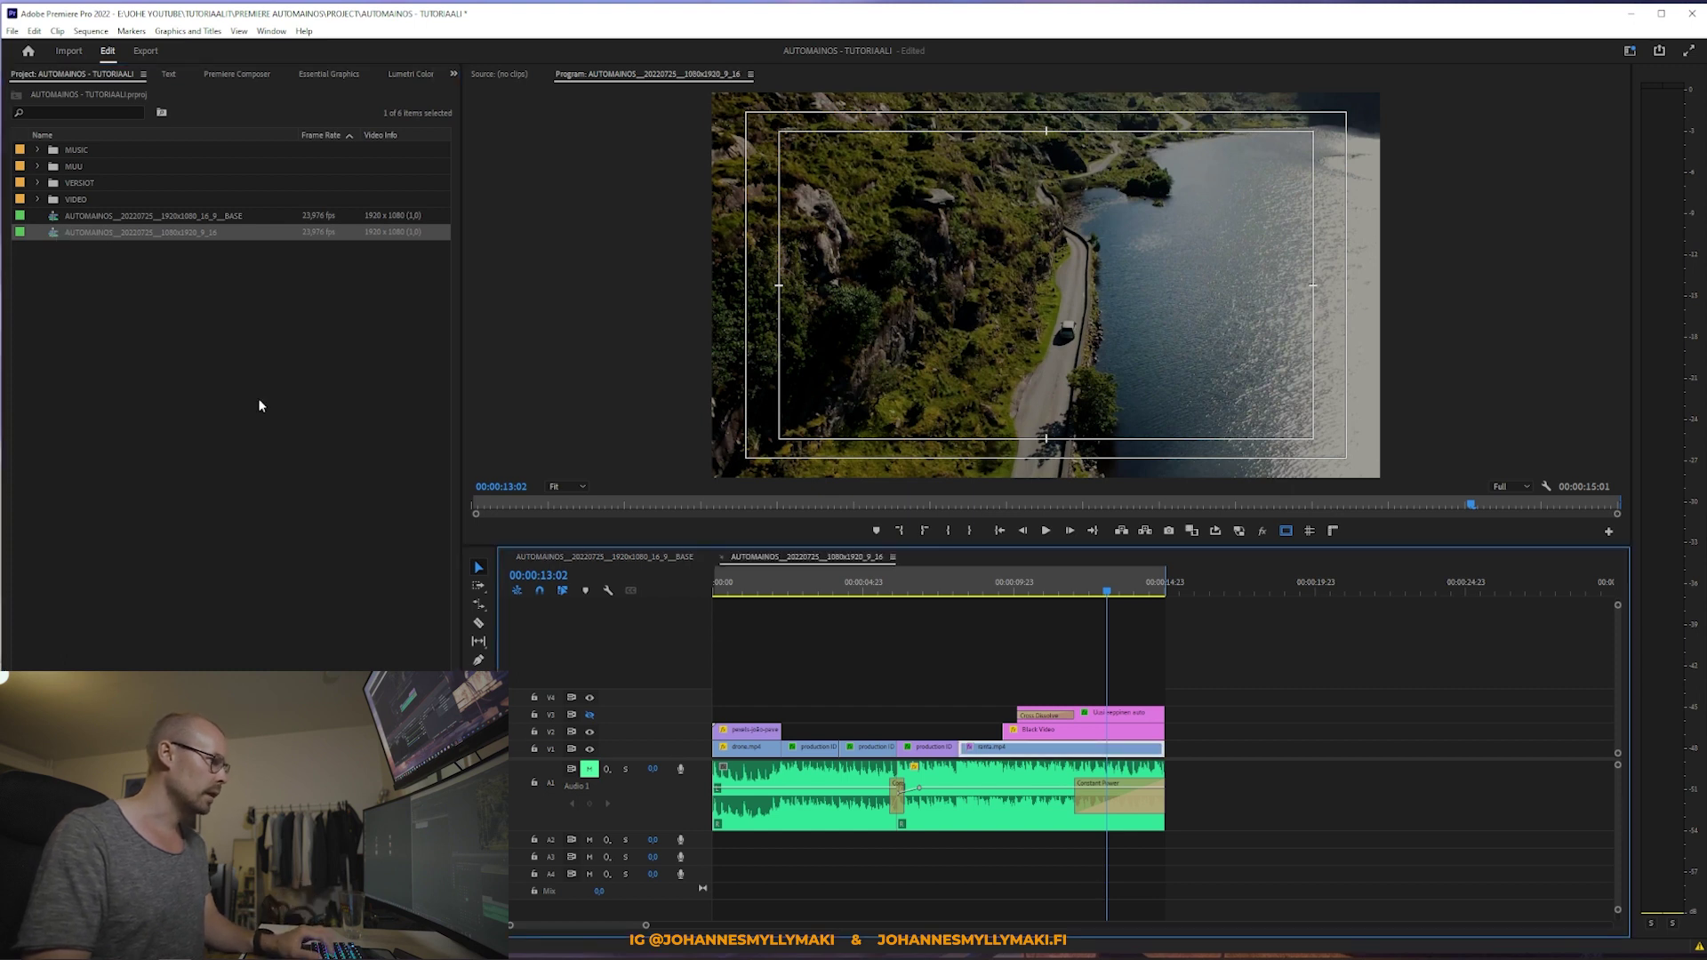
left_click_drag(1051, 594, 759, 589)
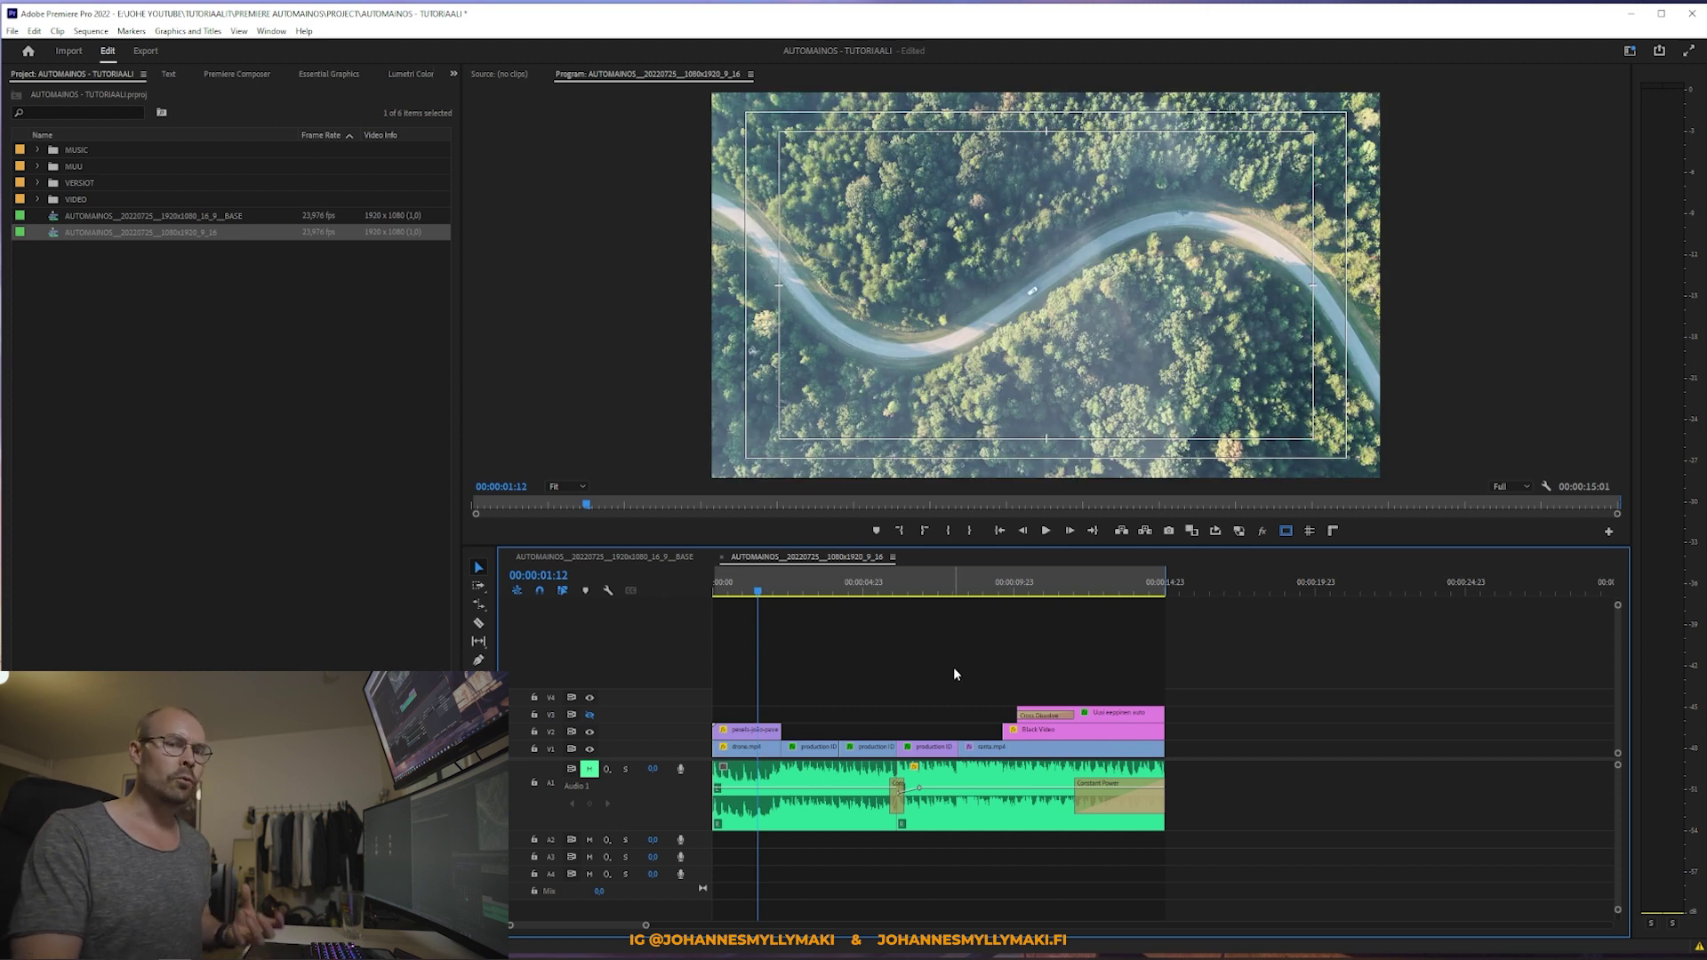
left_click(185, 215)
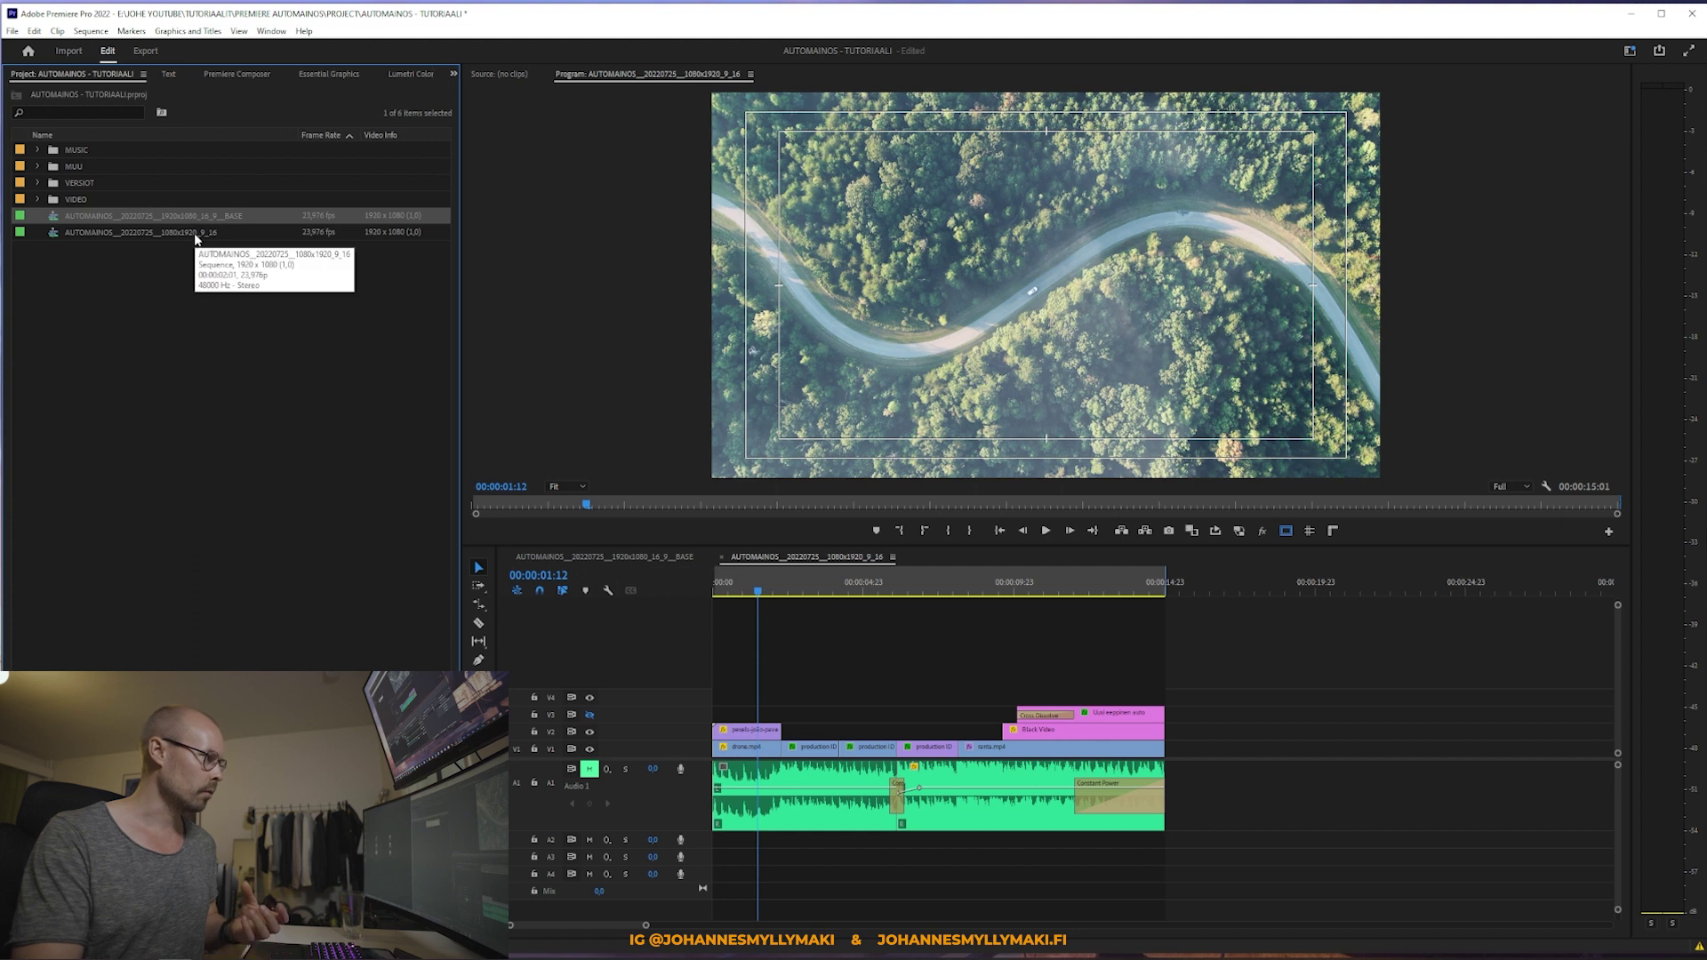
left_click(194, 233)
left_click(1191, 828)
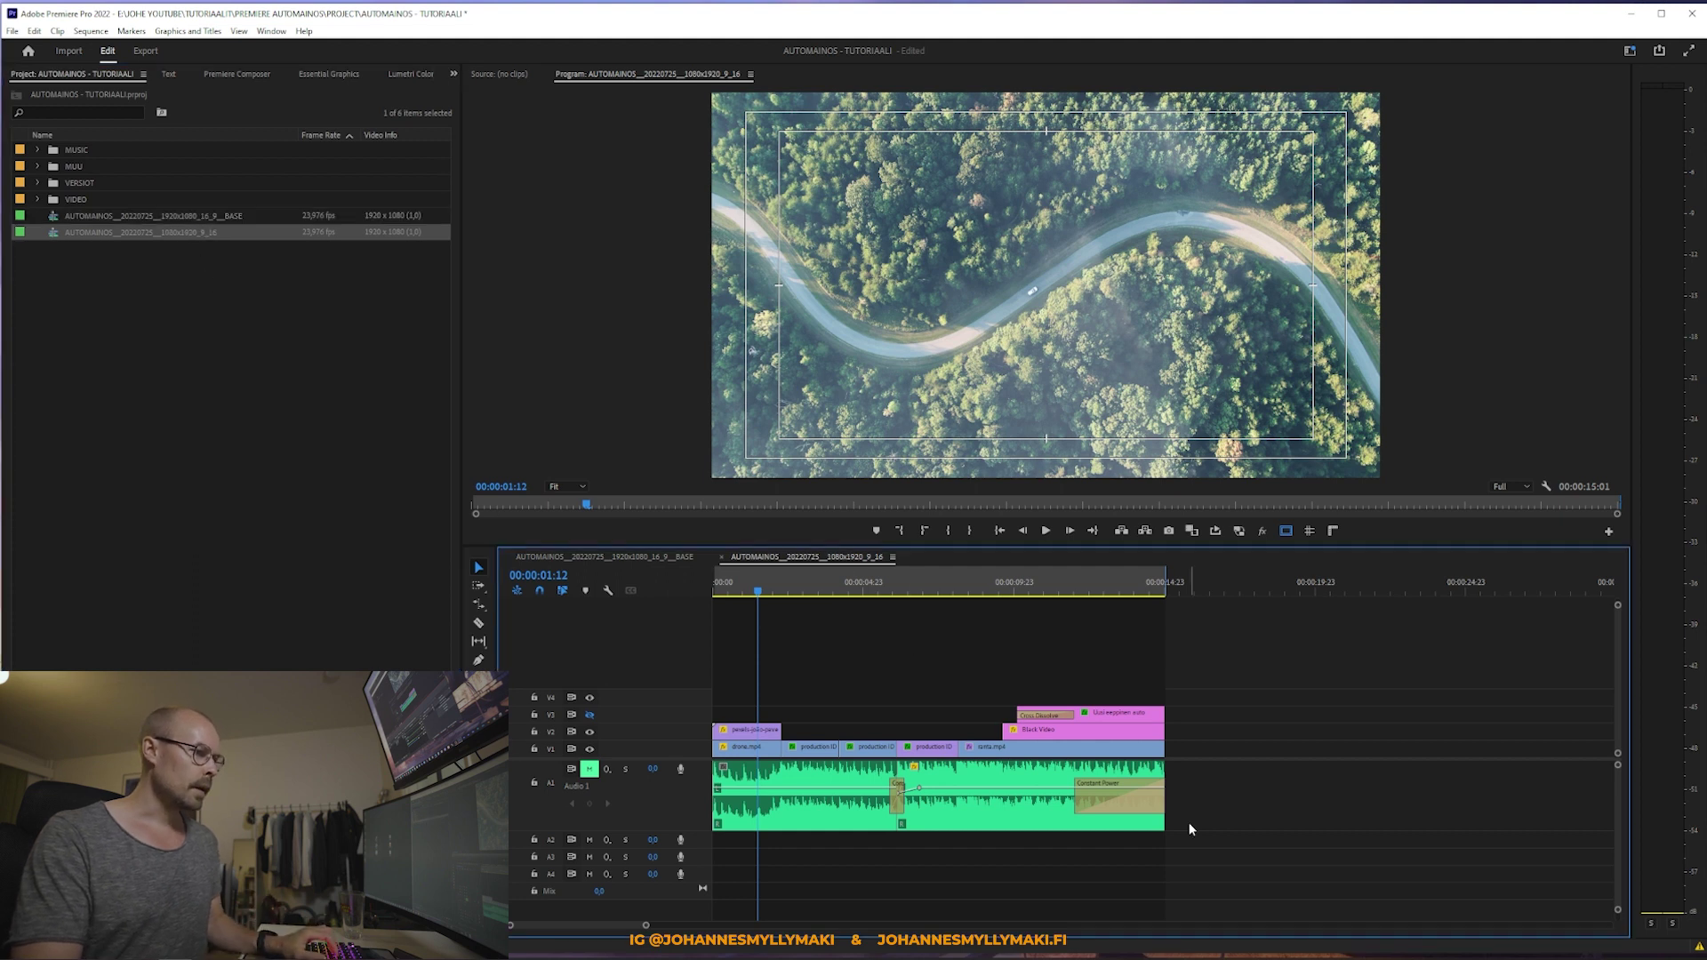
left_click_drag(1257, 855, 711, 694)
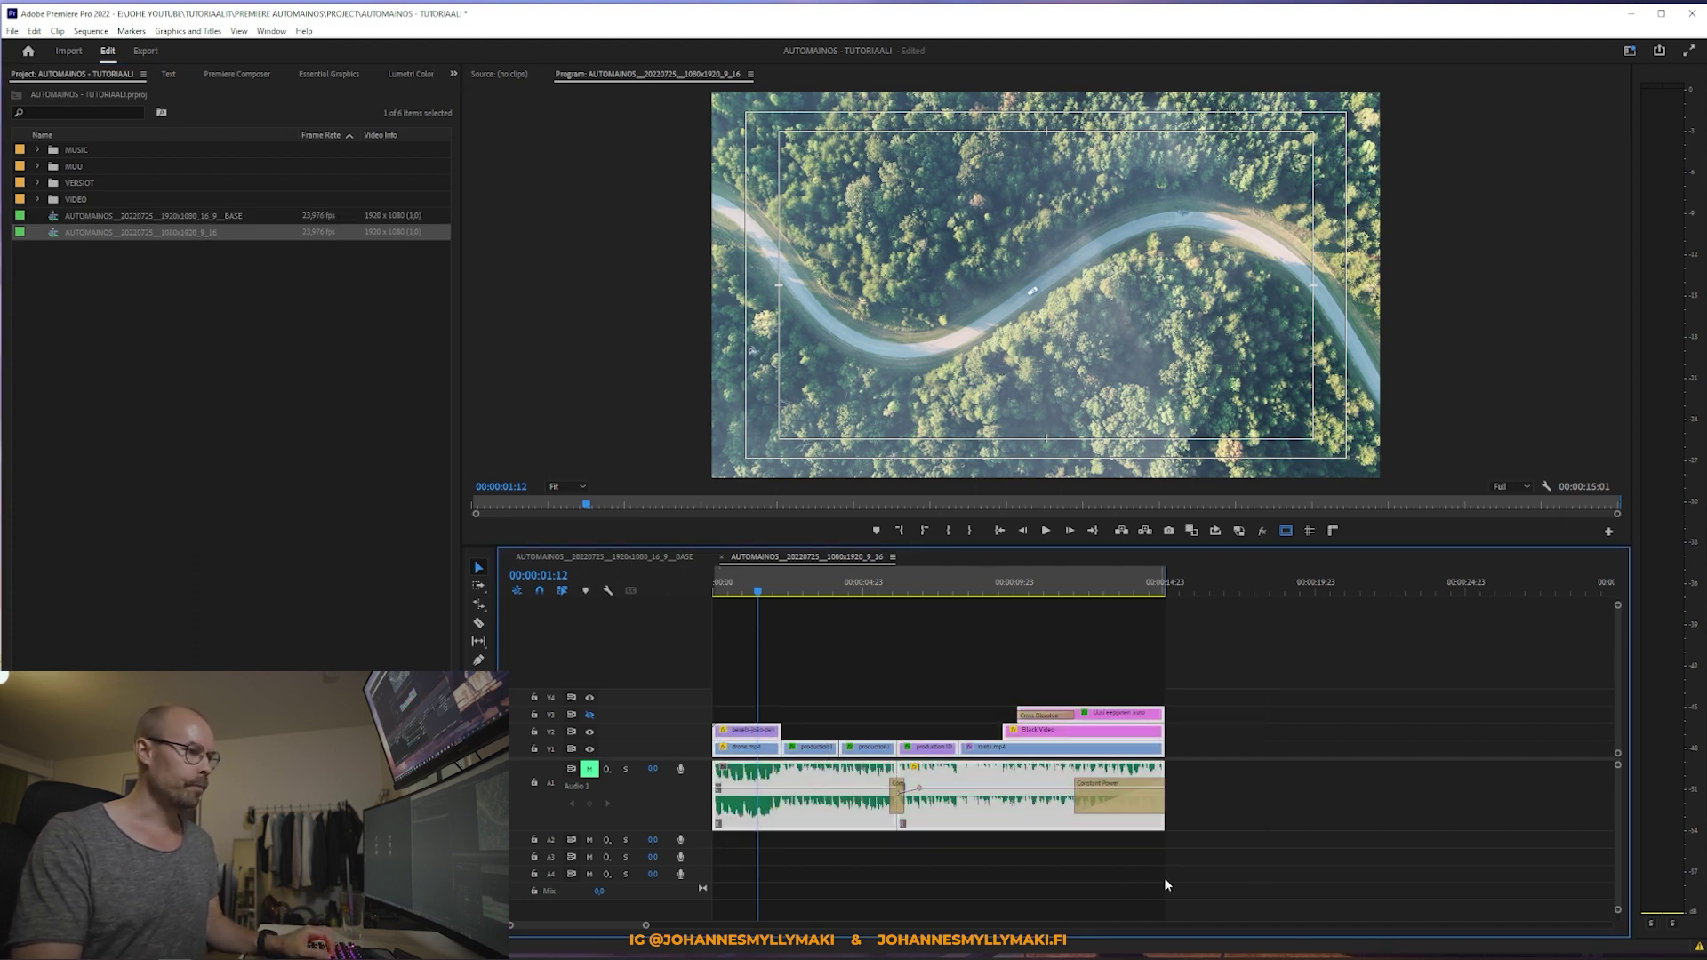
left_click_drag(1170, 851, 740, 774)
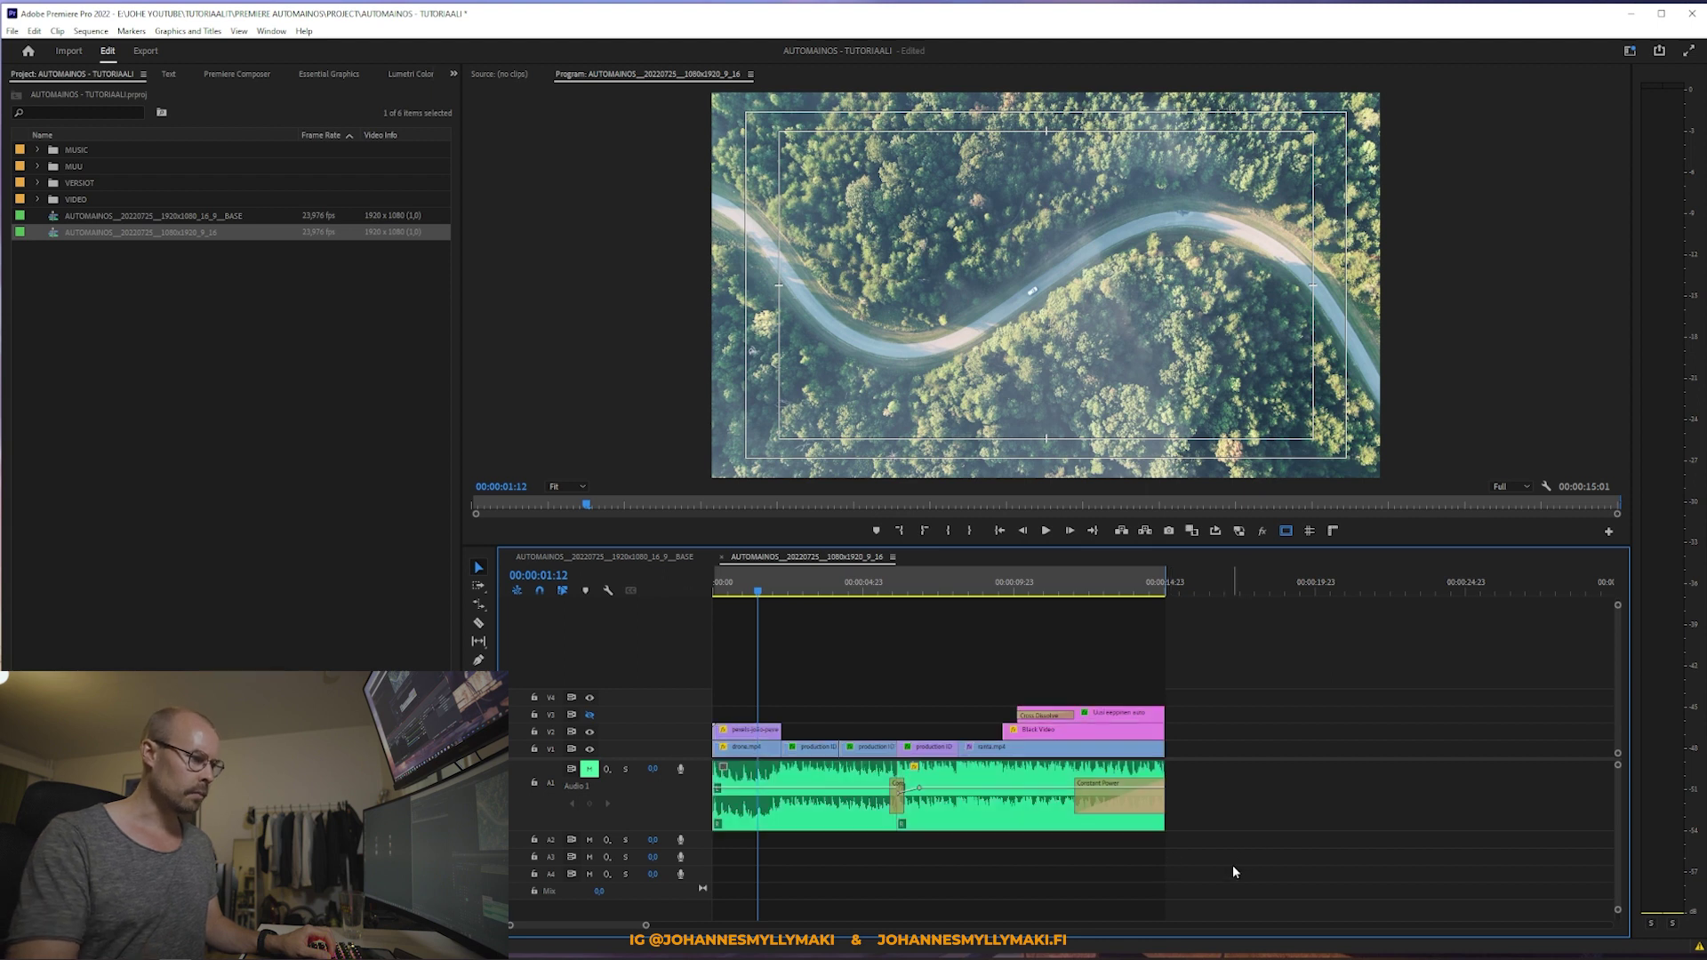
left_click(1122, 640)
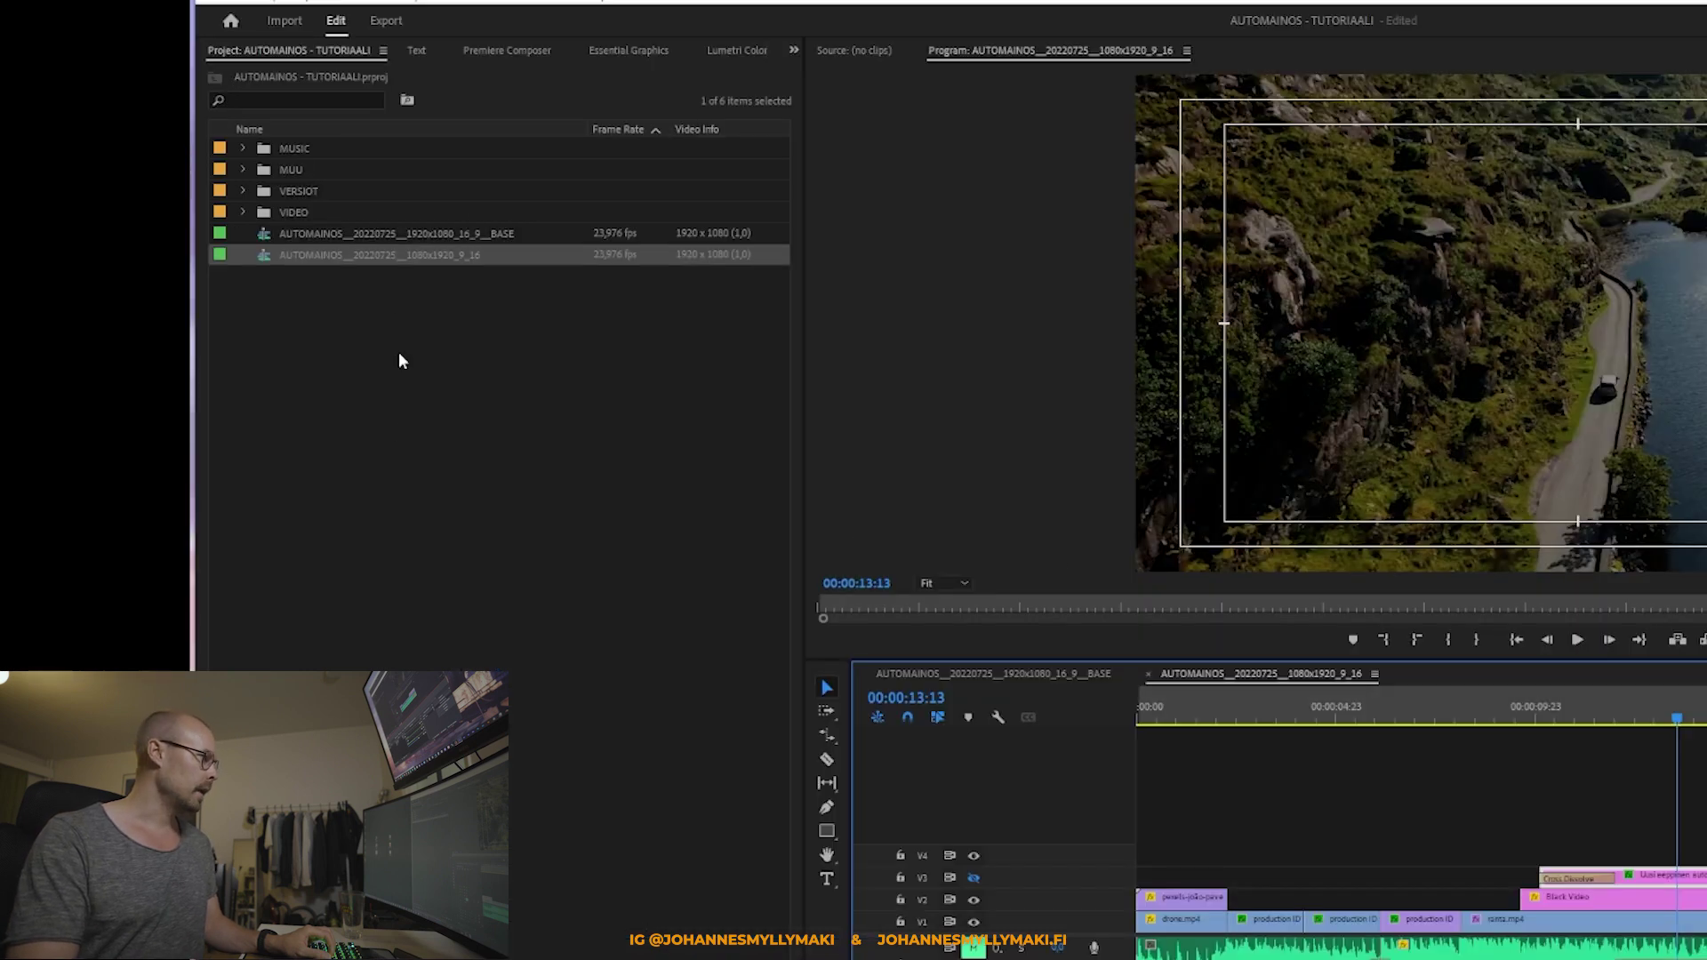
Step: Set the sequence frame size to 1080 x 1920 and confirm deleting its previews
right_click(423, 259)
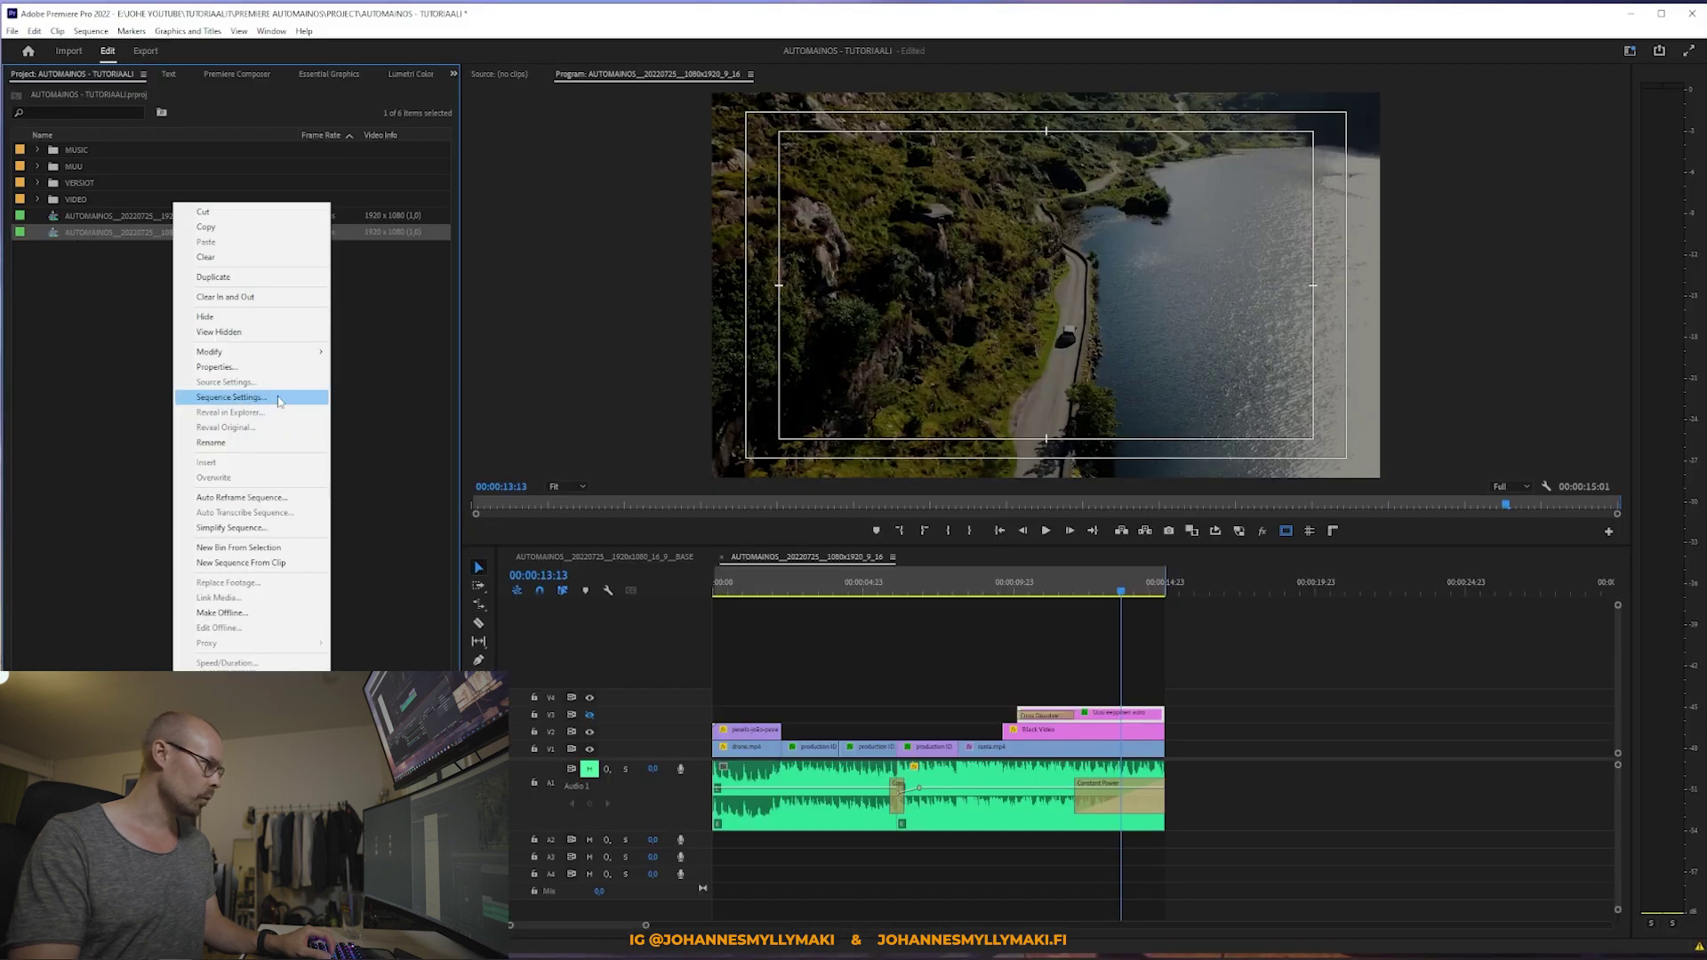
left_click(260, 402)
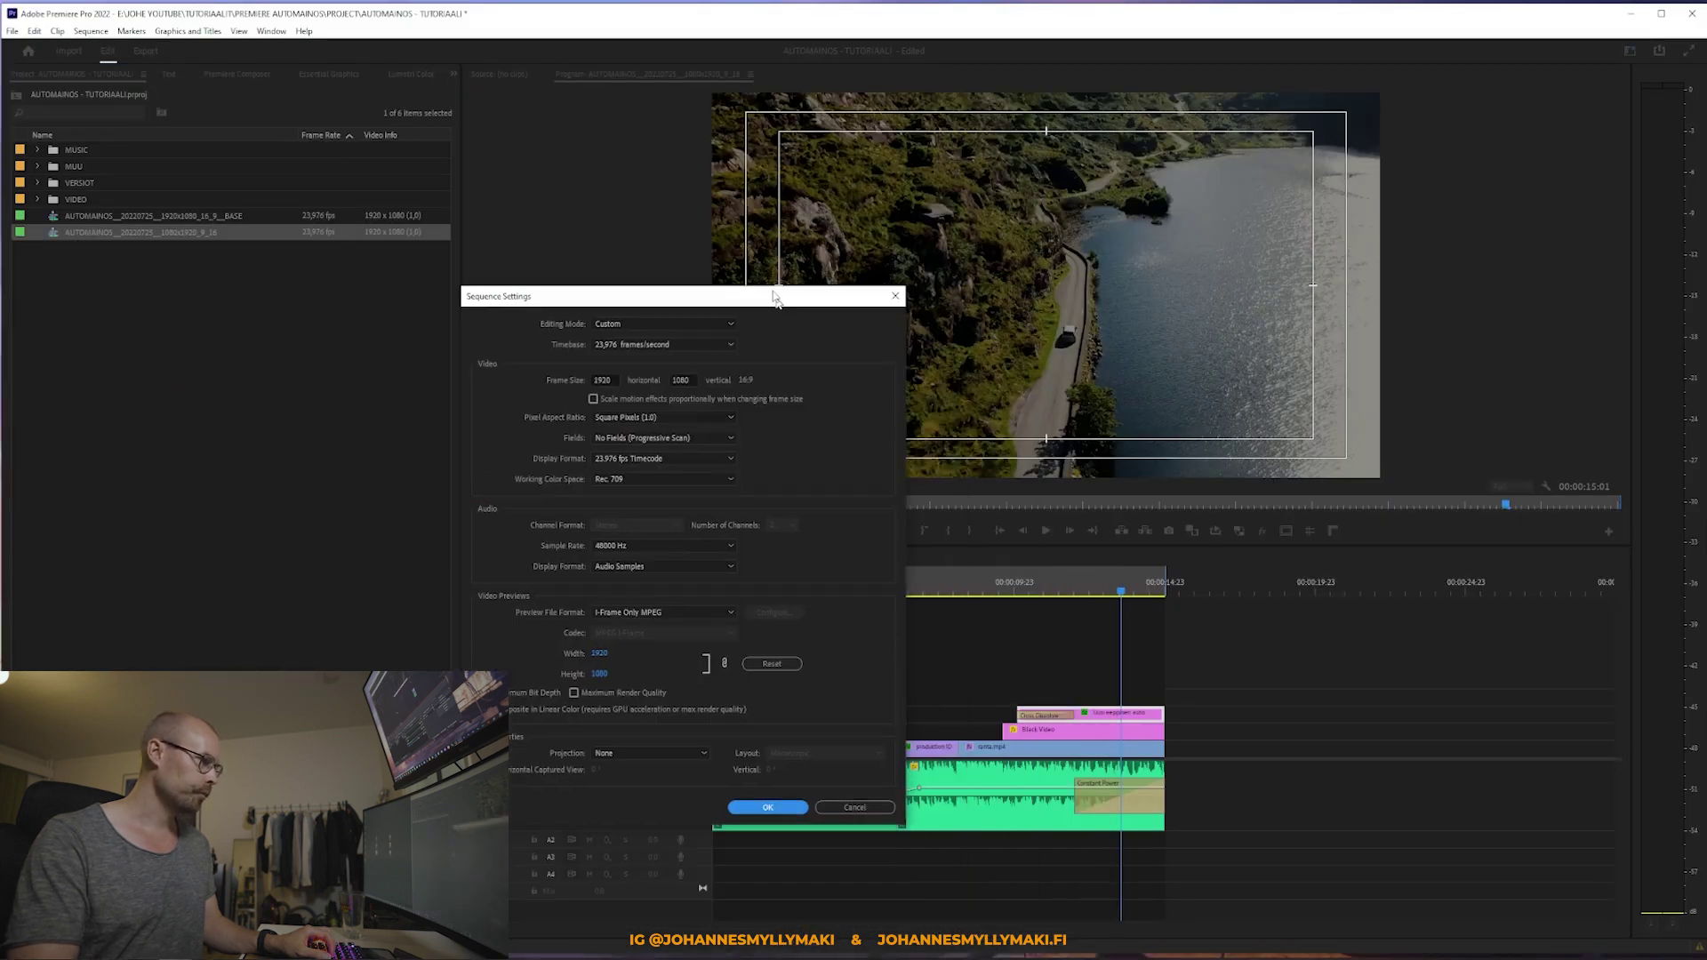
left_click_drag(776, 304, 1073, 218)
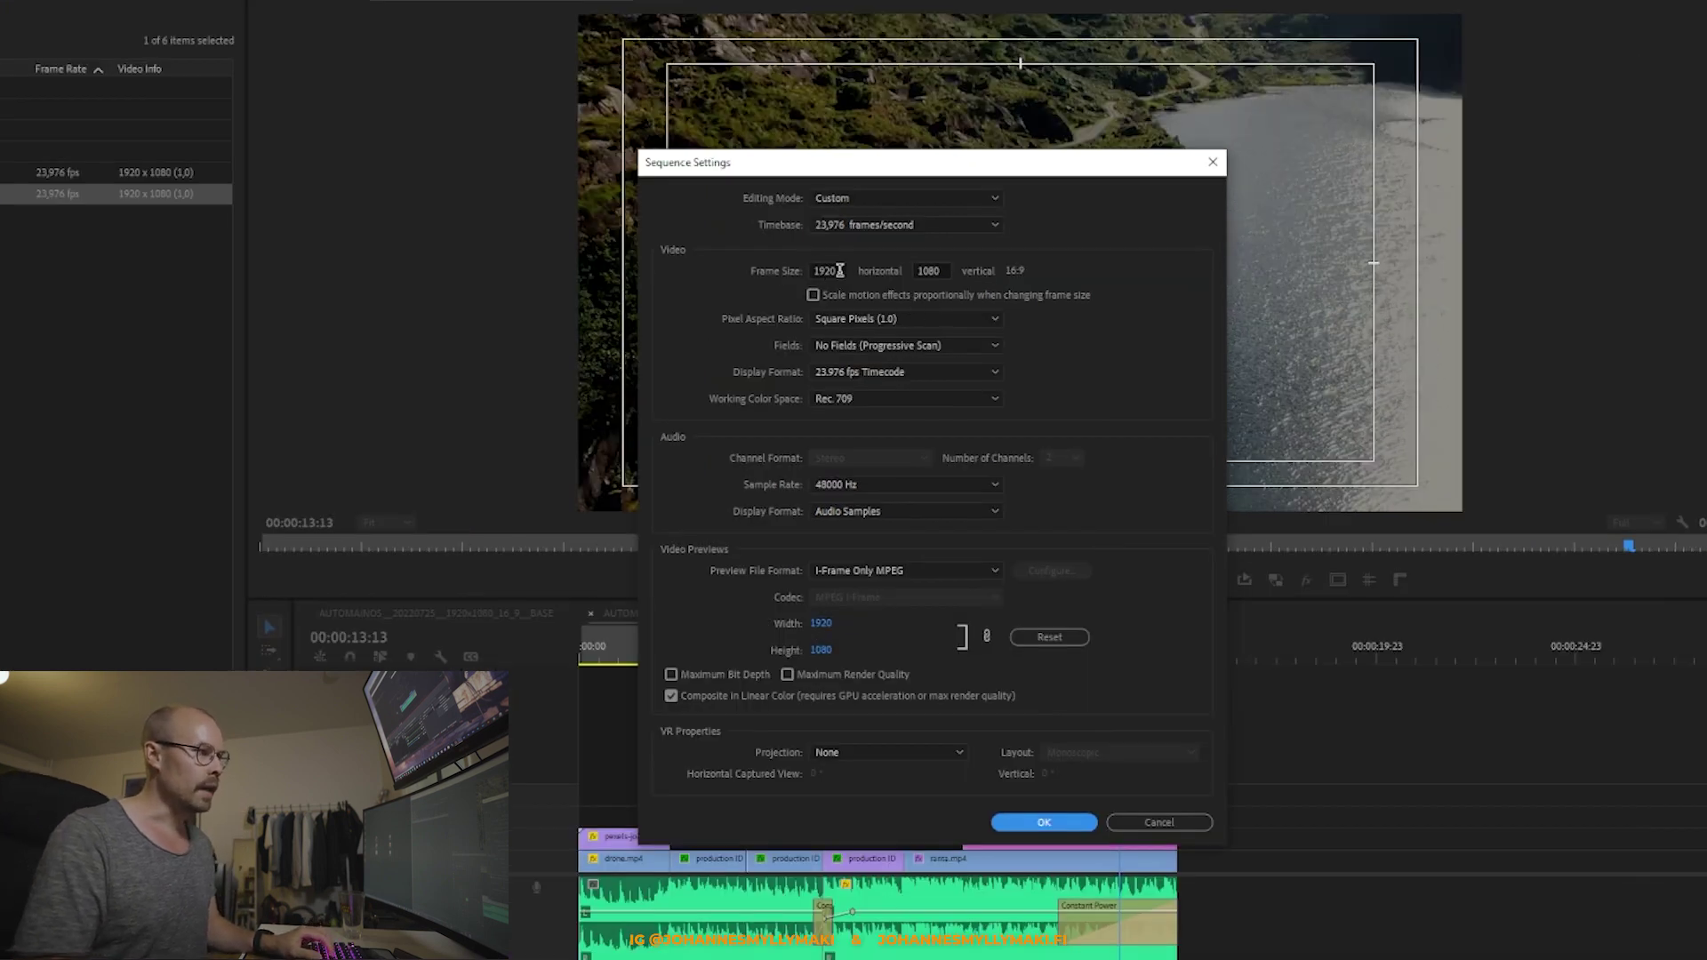
left_click(838, 270)
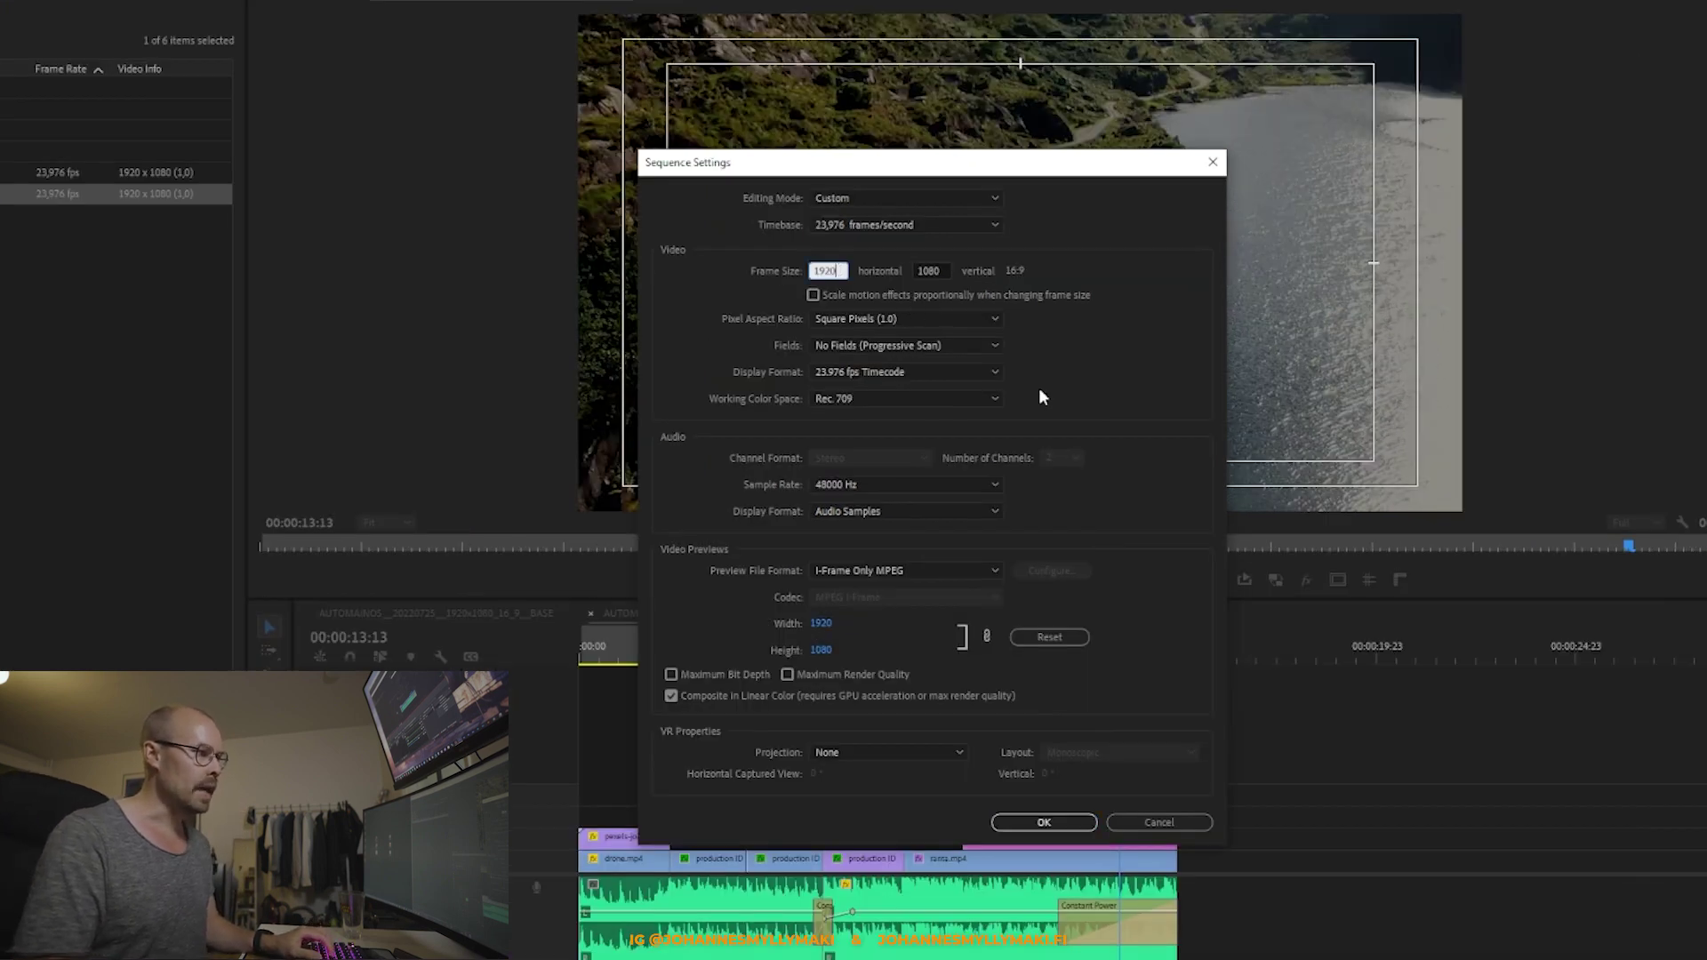
double_click(840, 270)
type("10810")
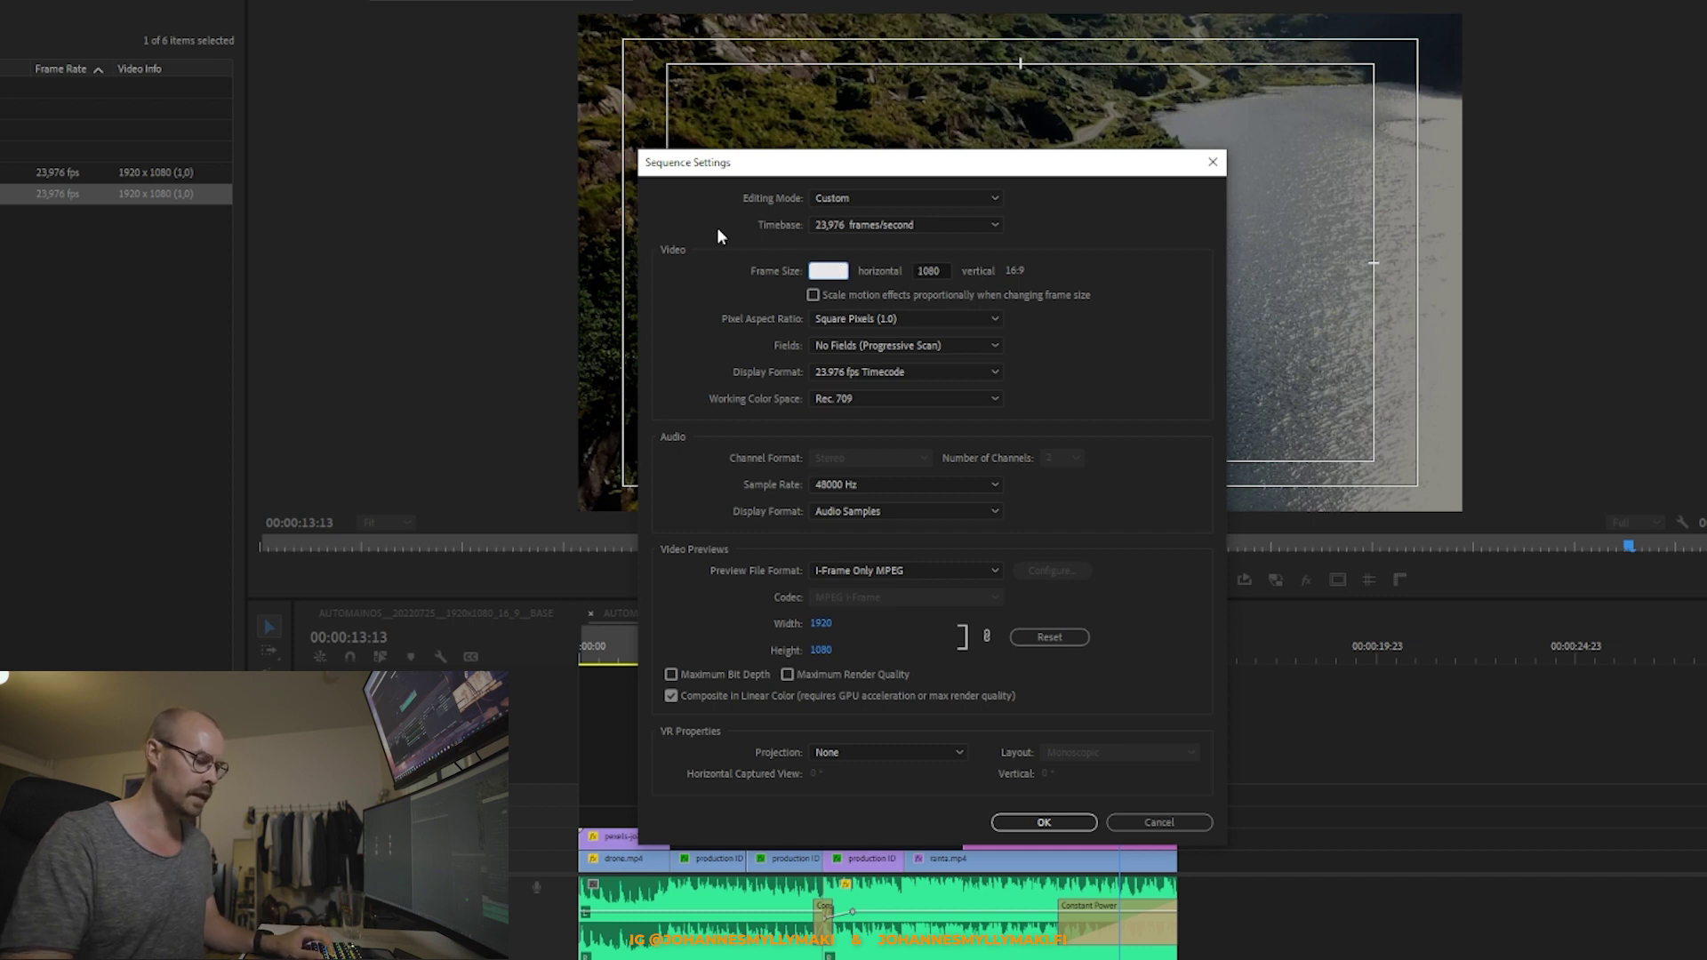
key("BackSpace")
key("BackSpace")
type("080")
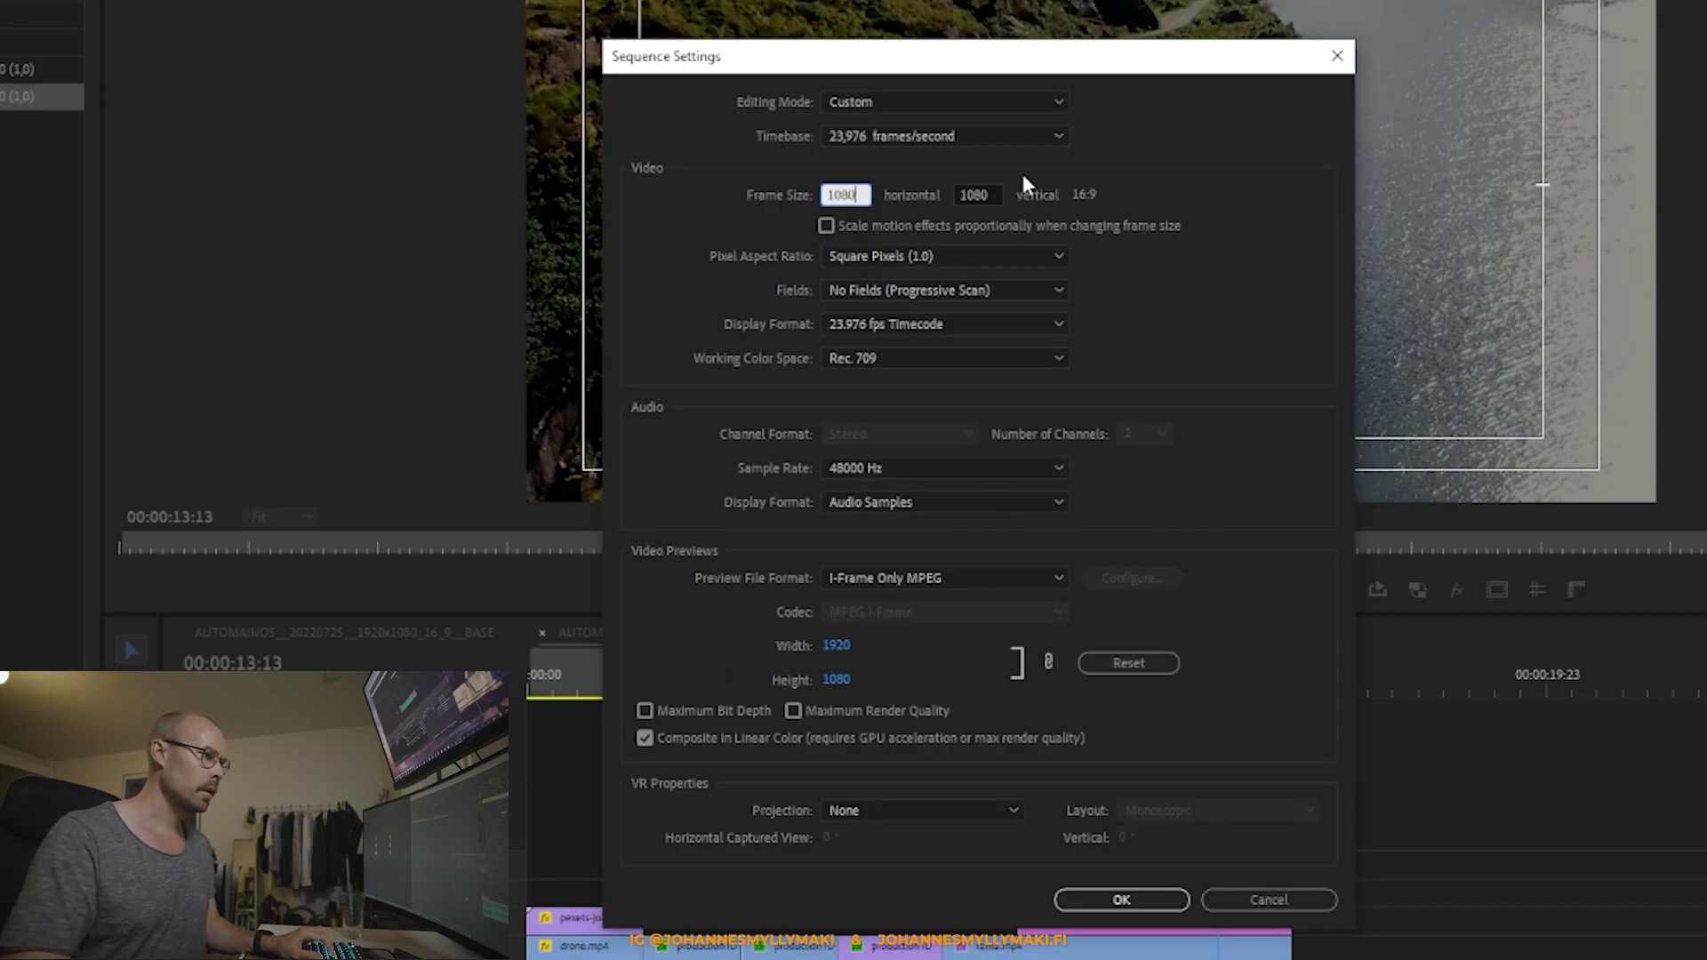
left_click(977, 195)
type("1920")
key("Tab")
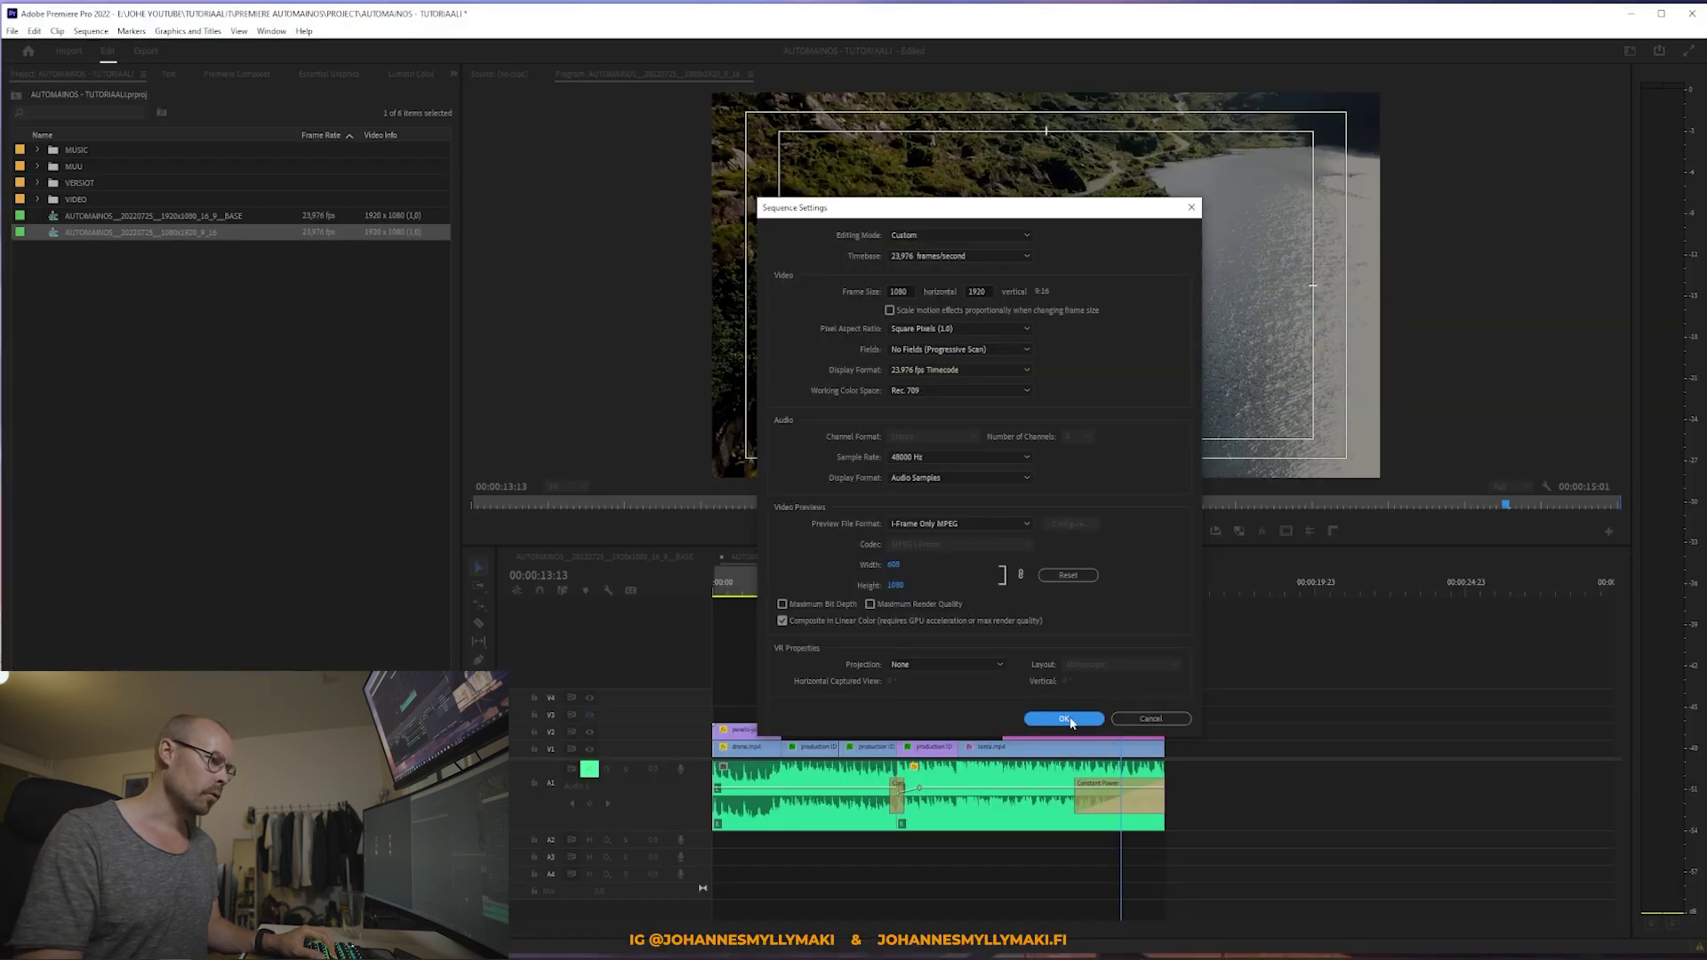
left_click(1071, 722)
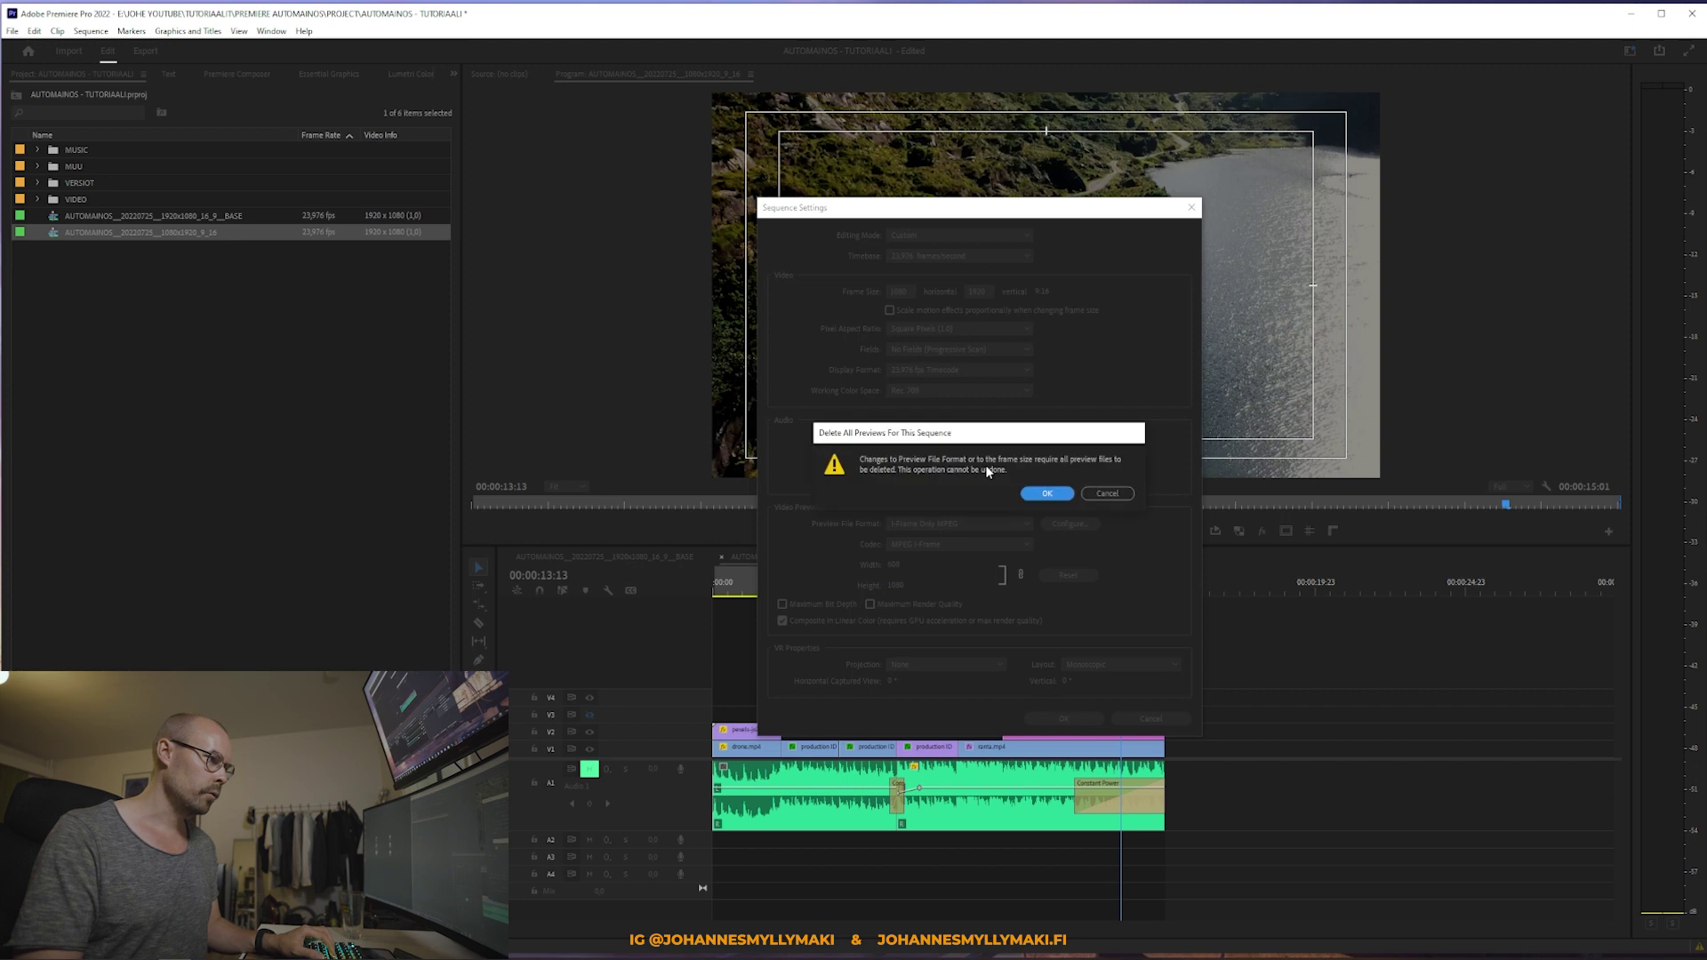
left_click(1055, 515)
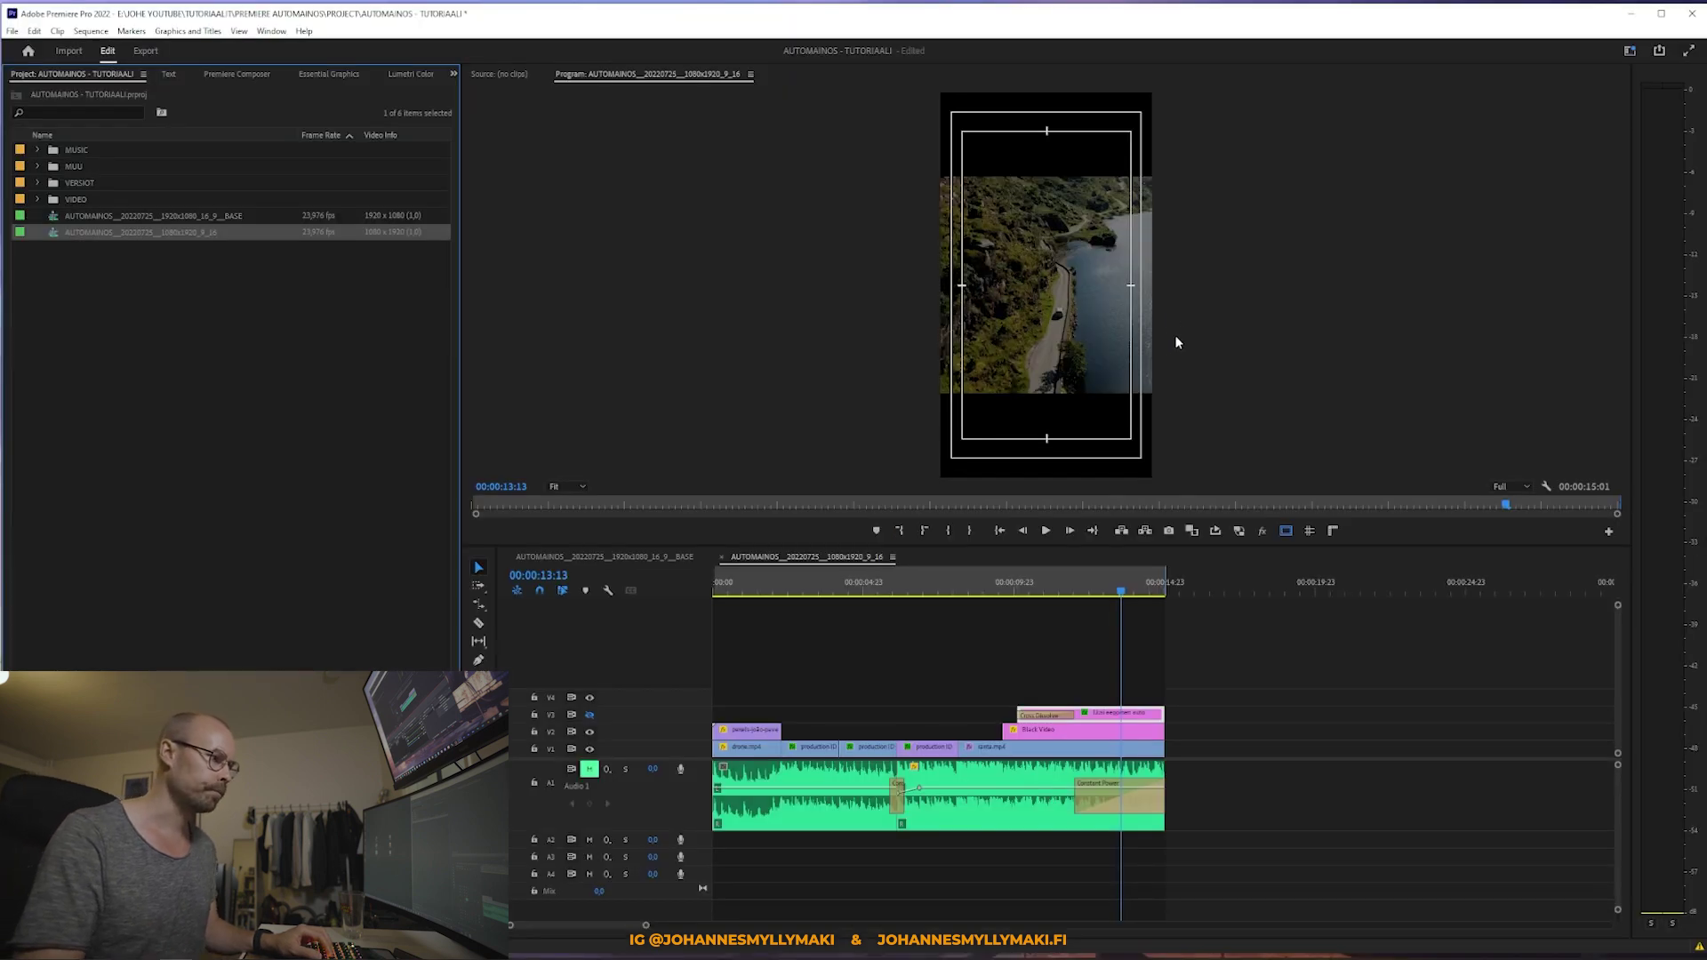
Step: Select every clip in the 1080x1920_9_16 timeline and delete them all
left_click(1061, 687)
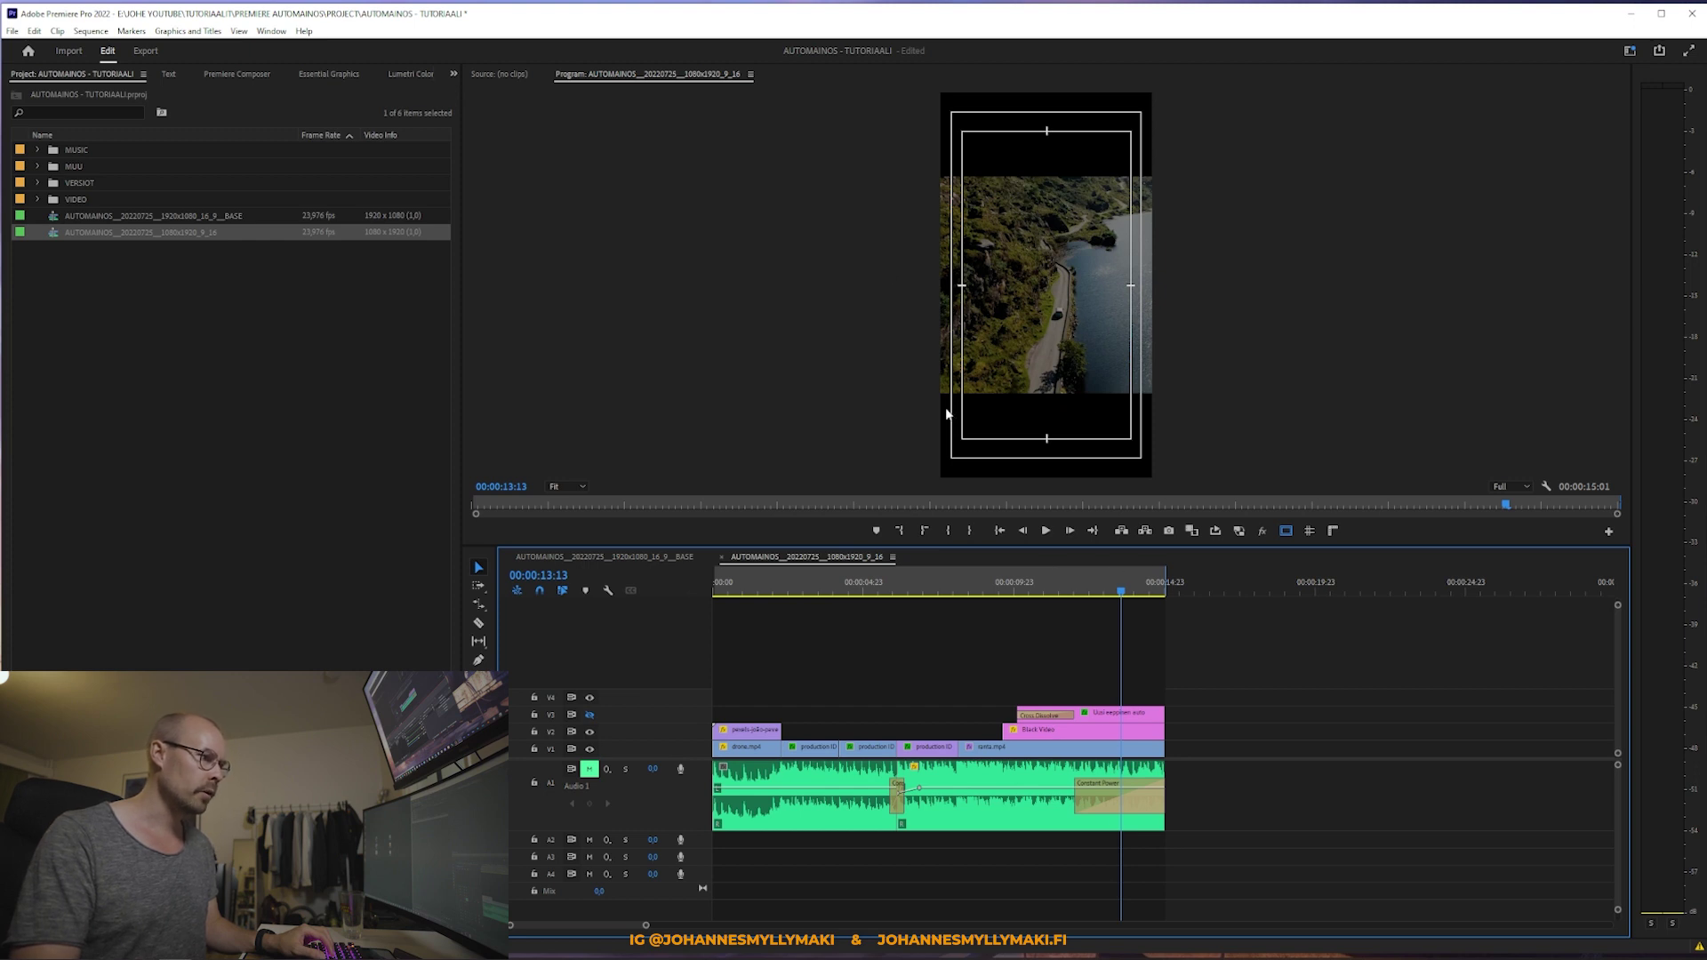
left_click_drag(1344, 879, 711, 662)
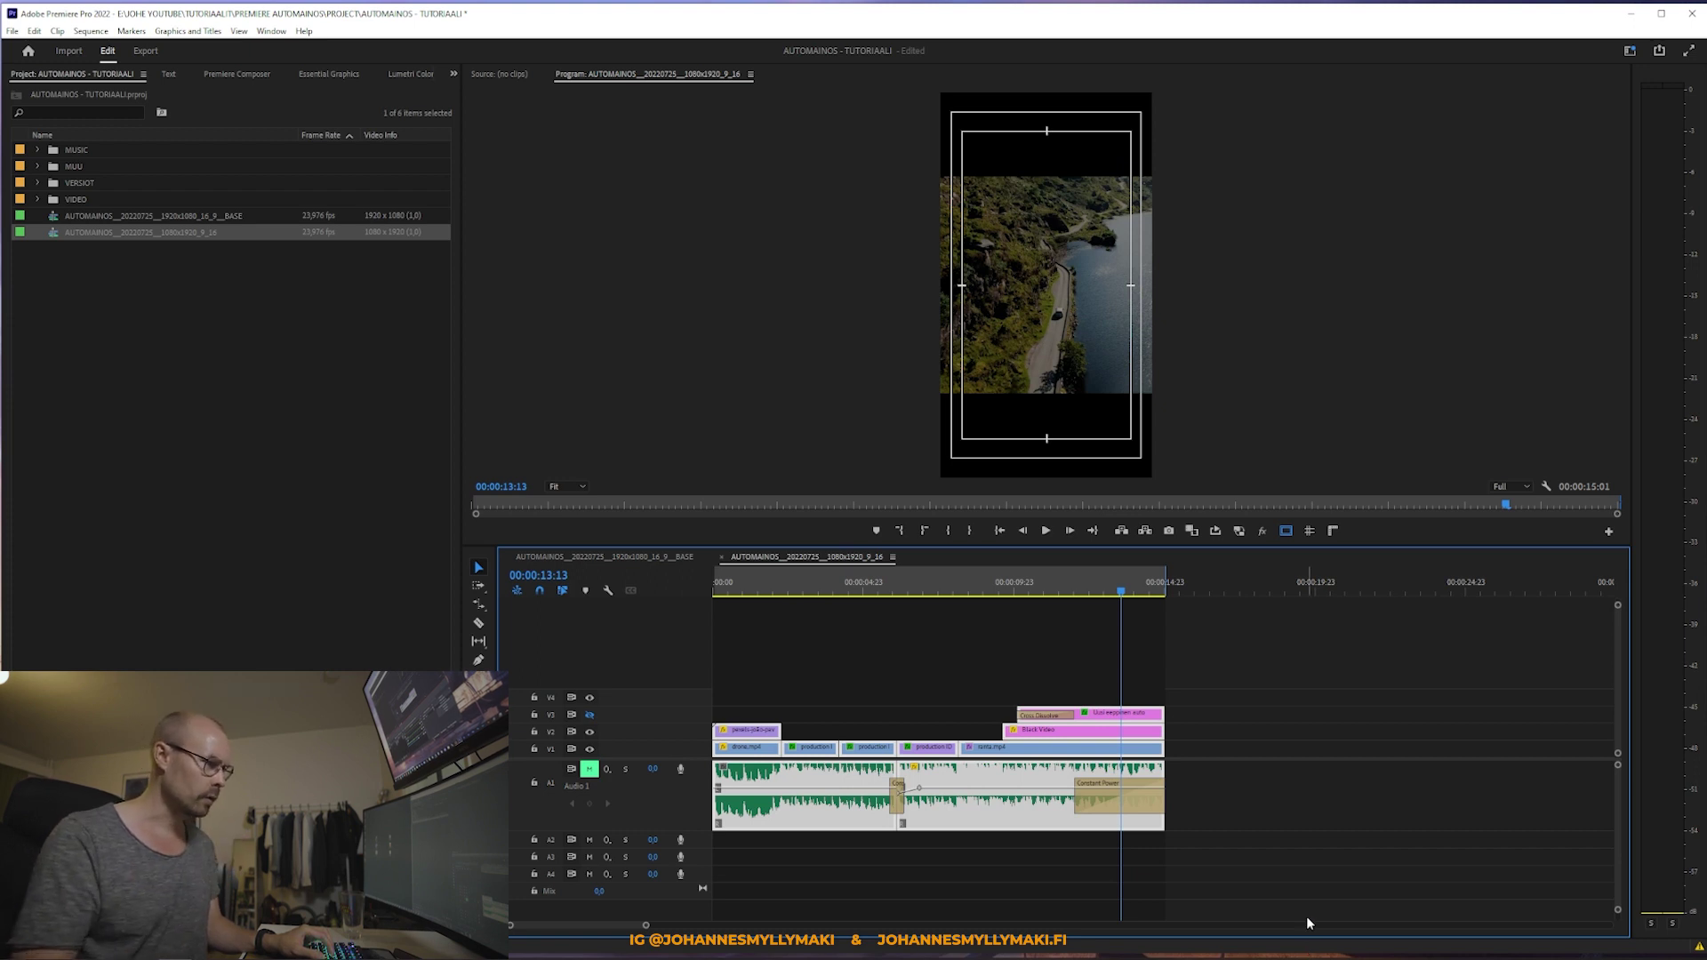
key("ctrl+a")
key("Delete")
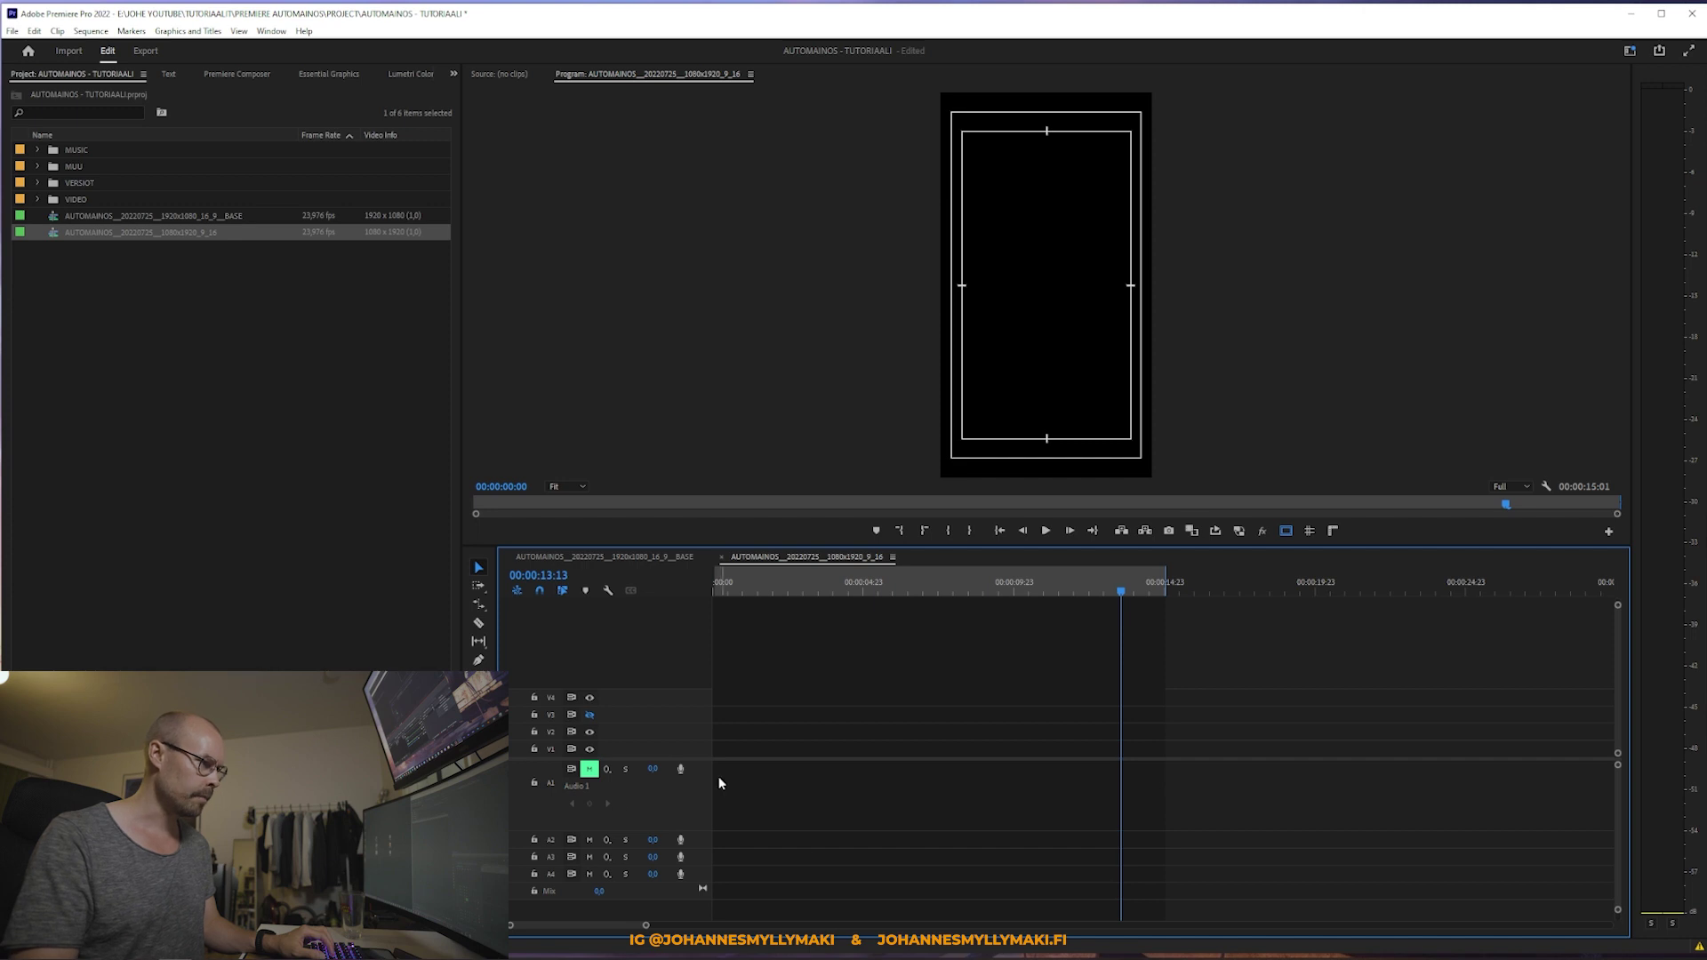
Step: Drop the BASE sequence onto V1 of the vertical sequence, keeping existing settings
left_click(1016, 848)
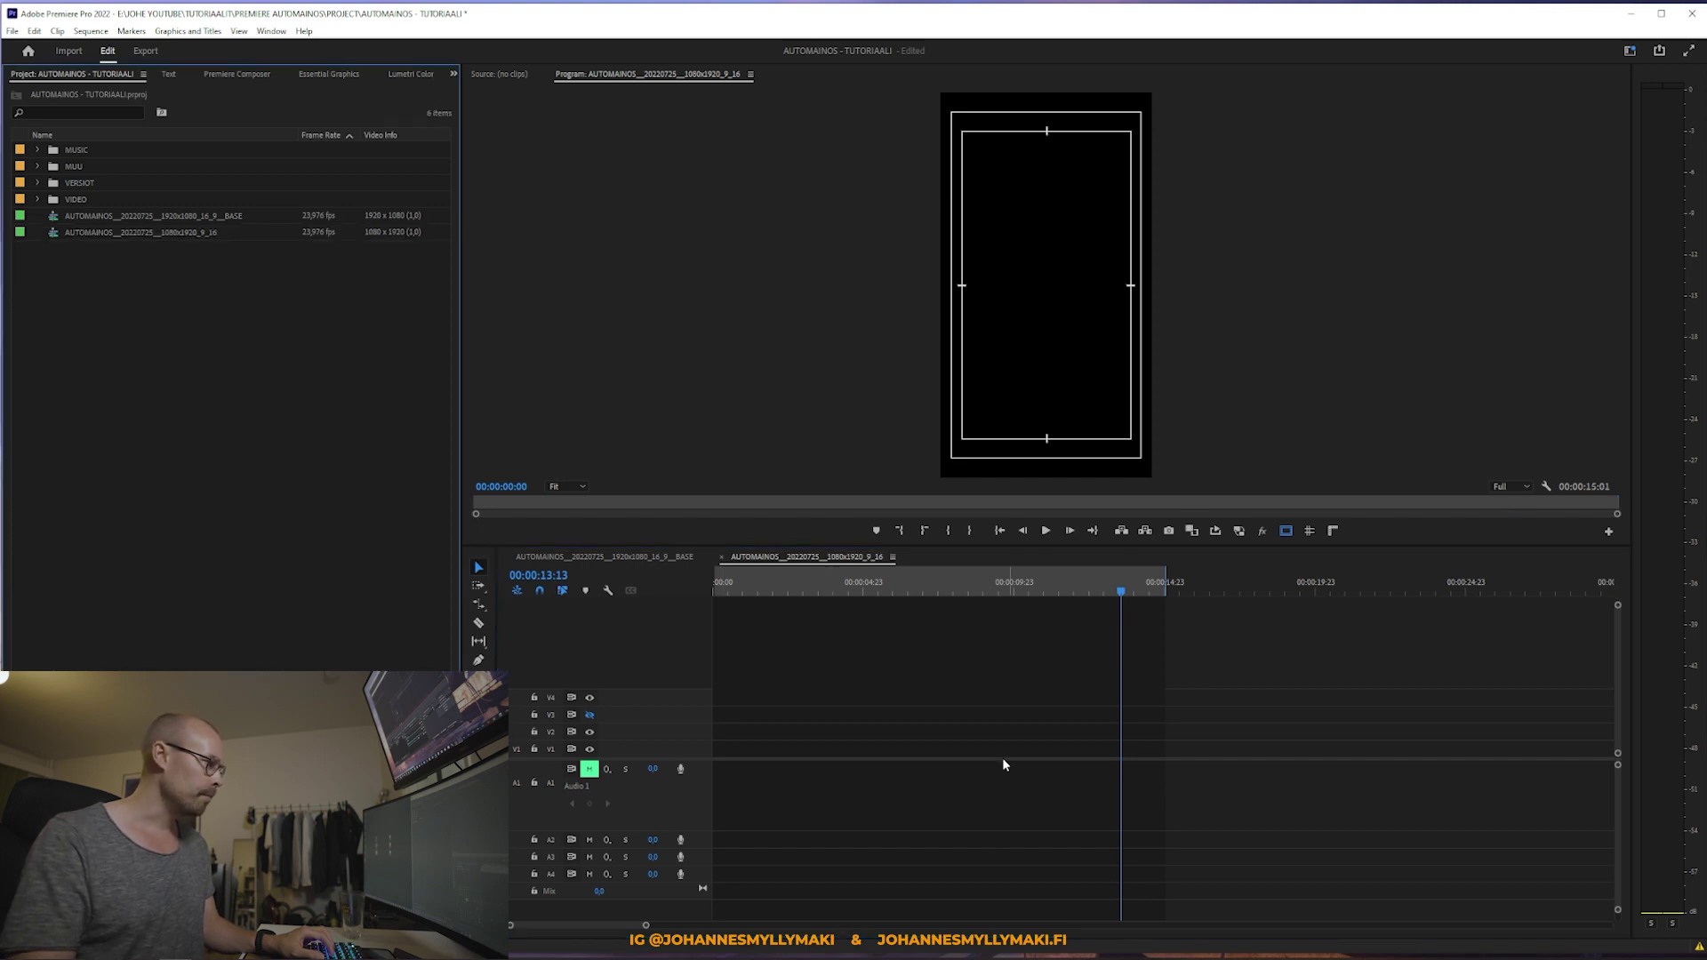
left_click(124, 236)
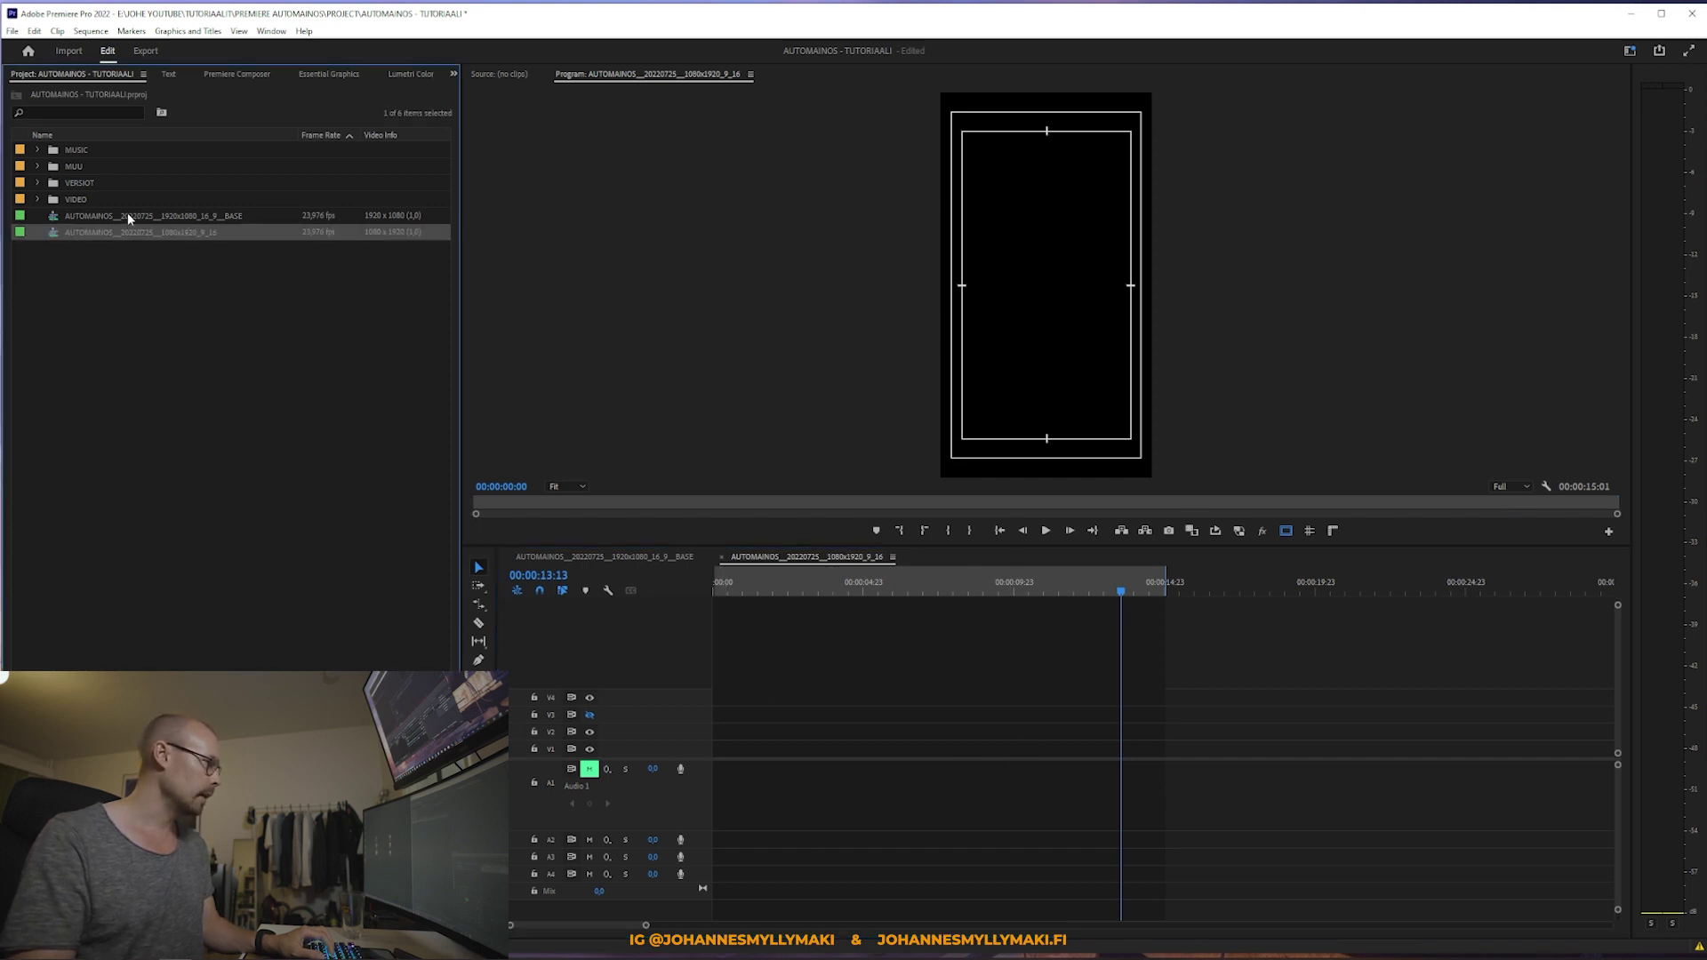
left_click(93, 218)
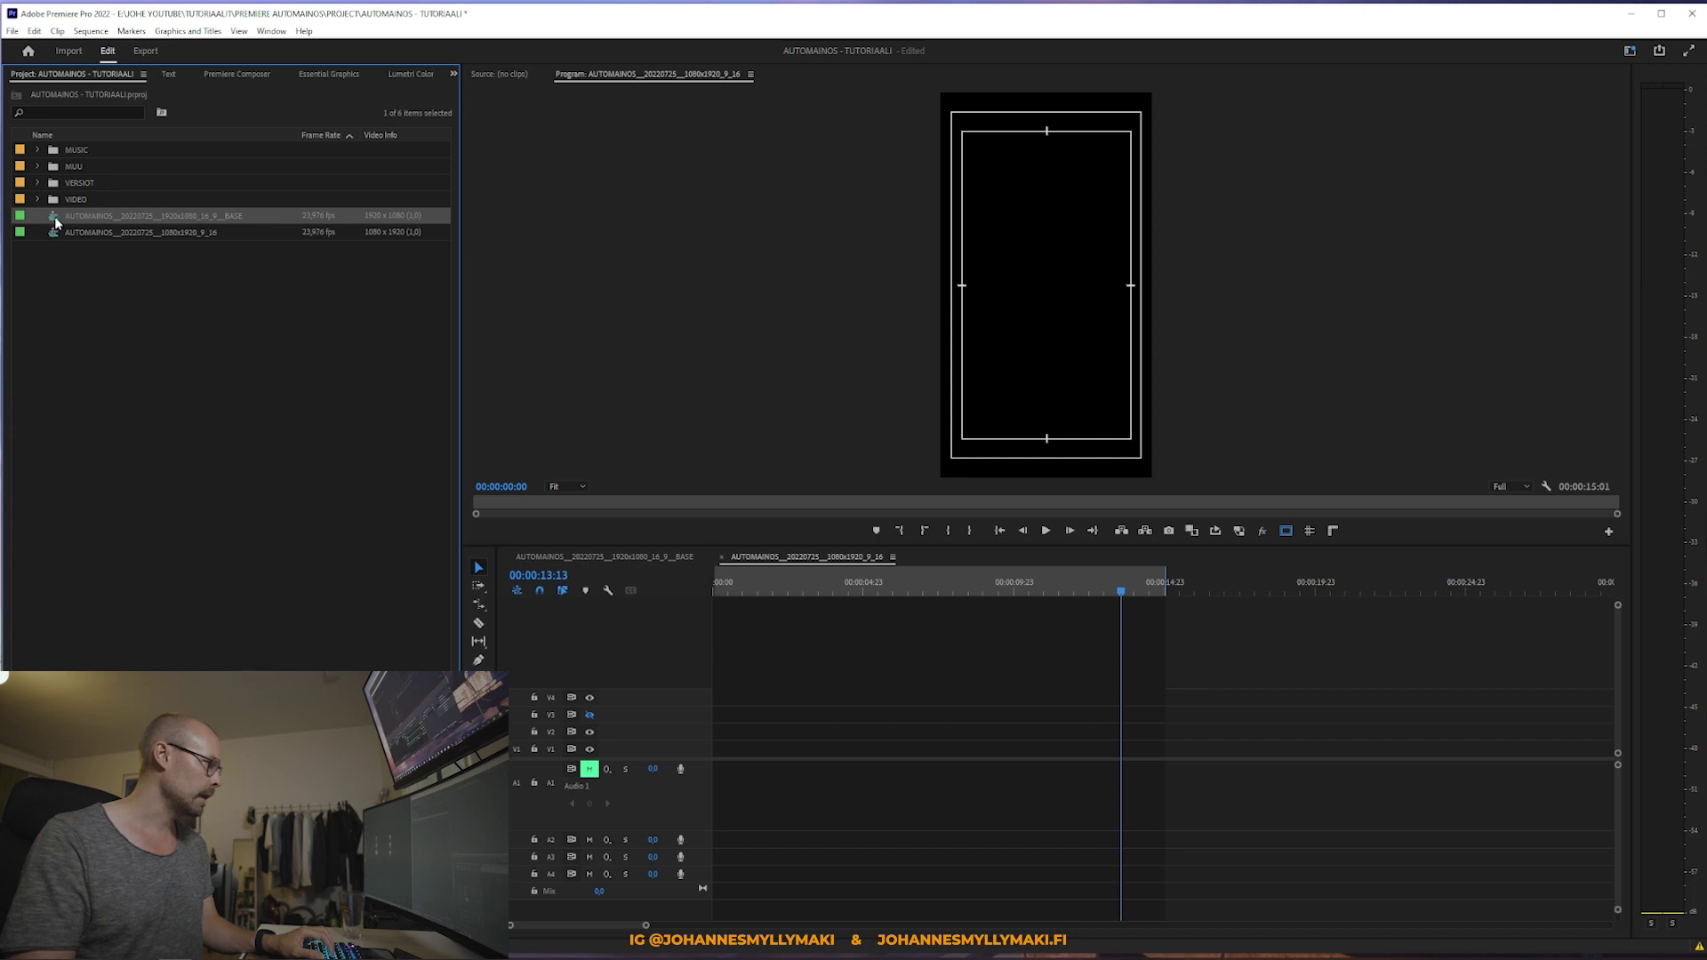
left_click_drag(55, 219, 843, 777)
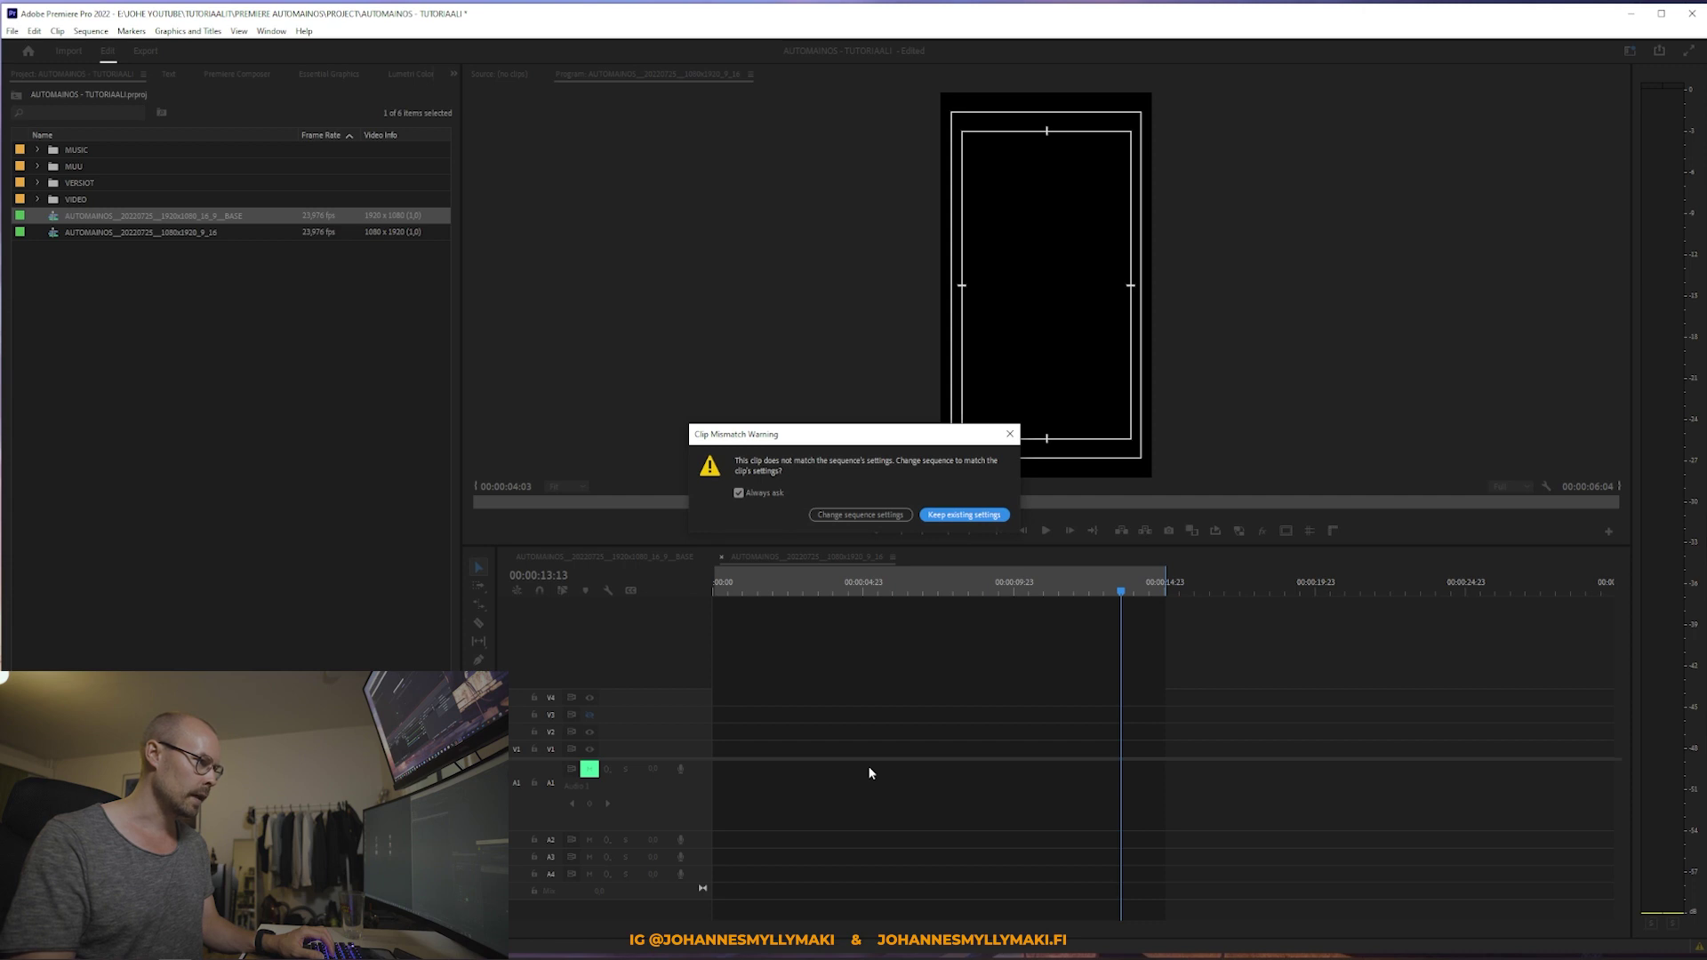
left_click(987, 516)
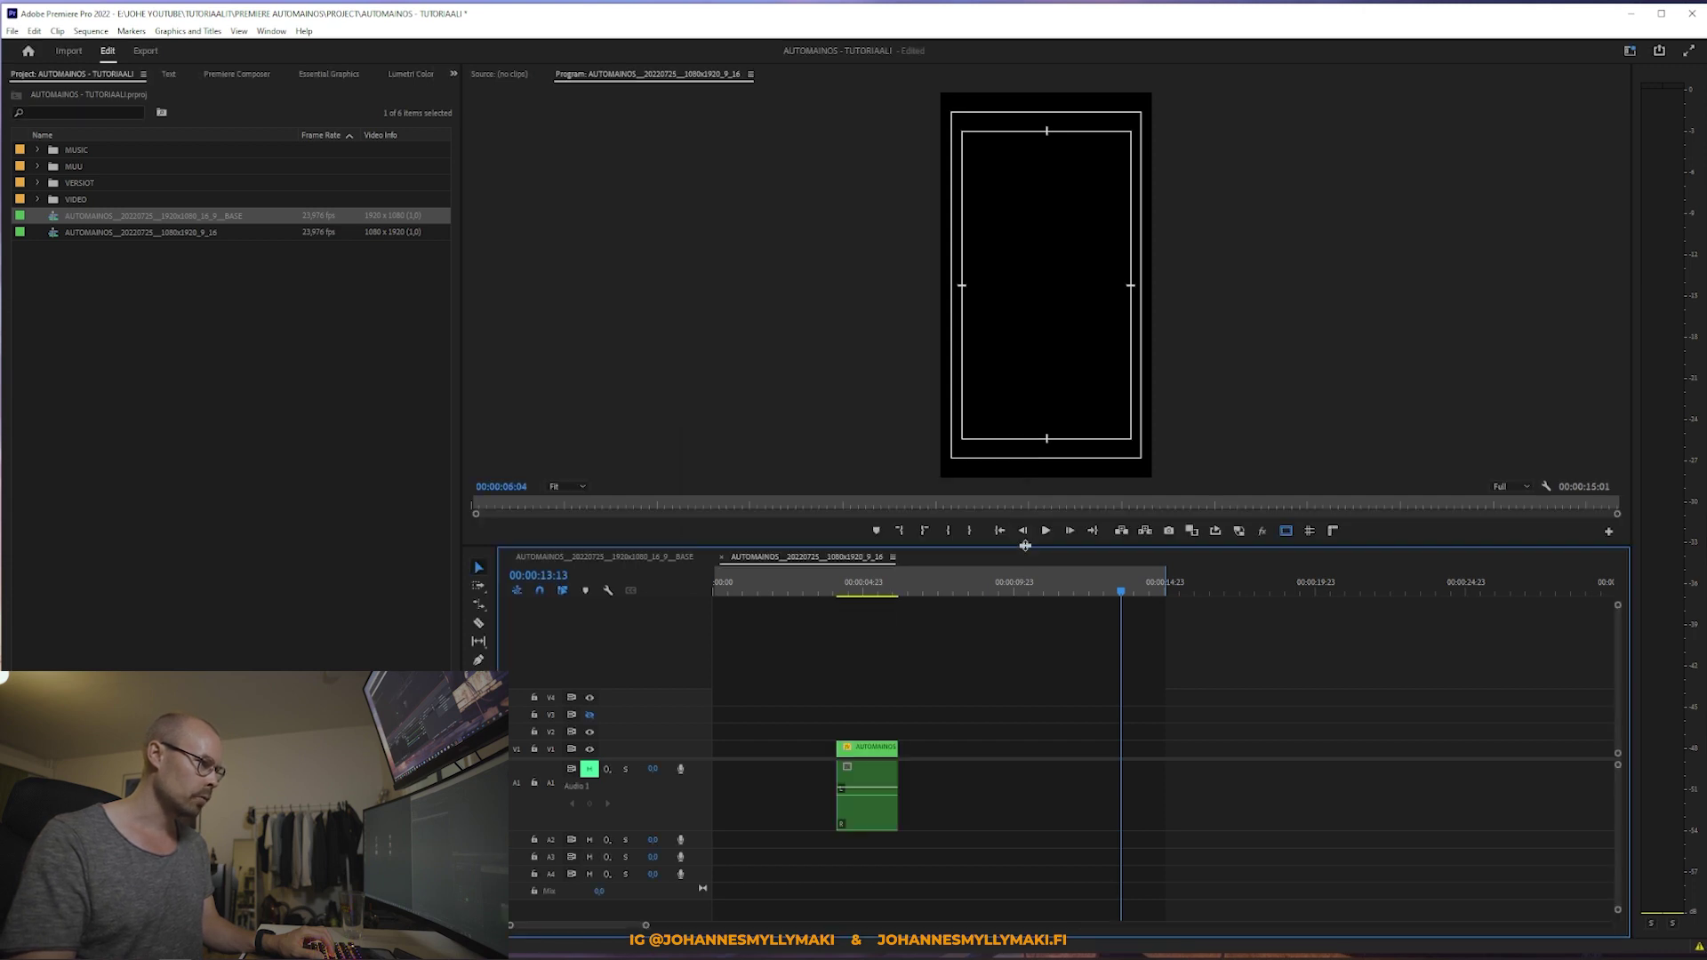
Step: Extend the nested clip so it starts at 00:00:00:00 and jump to the start
left_click_drag(897, 746, 1155, 751)
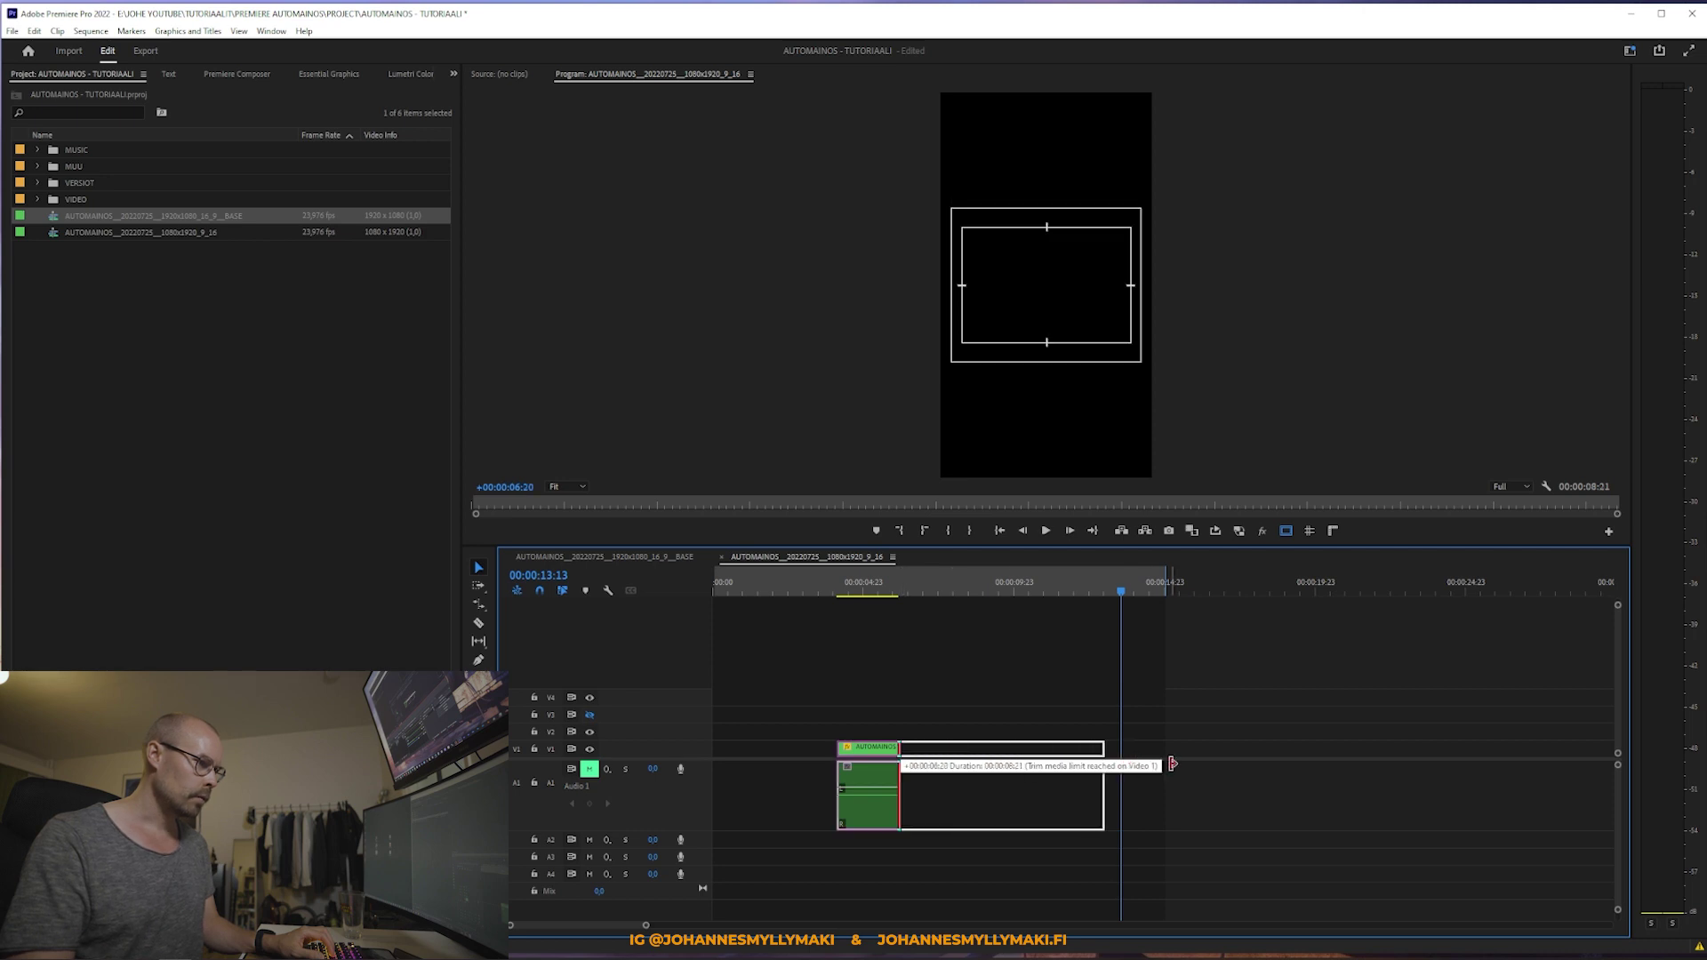
mouse_move(842, 751)
left_mouse_down()
mouse_move(880, 760)
mouse_move(773, 751)
left_mouse_up()
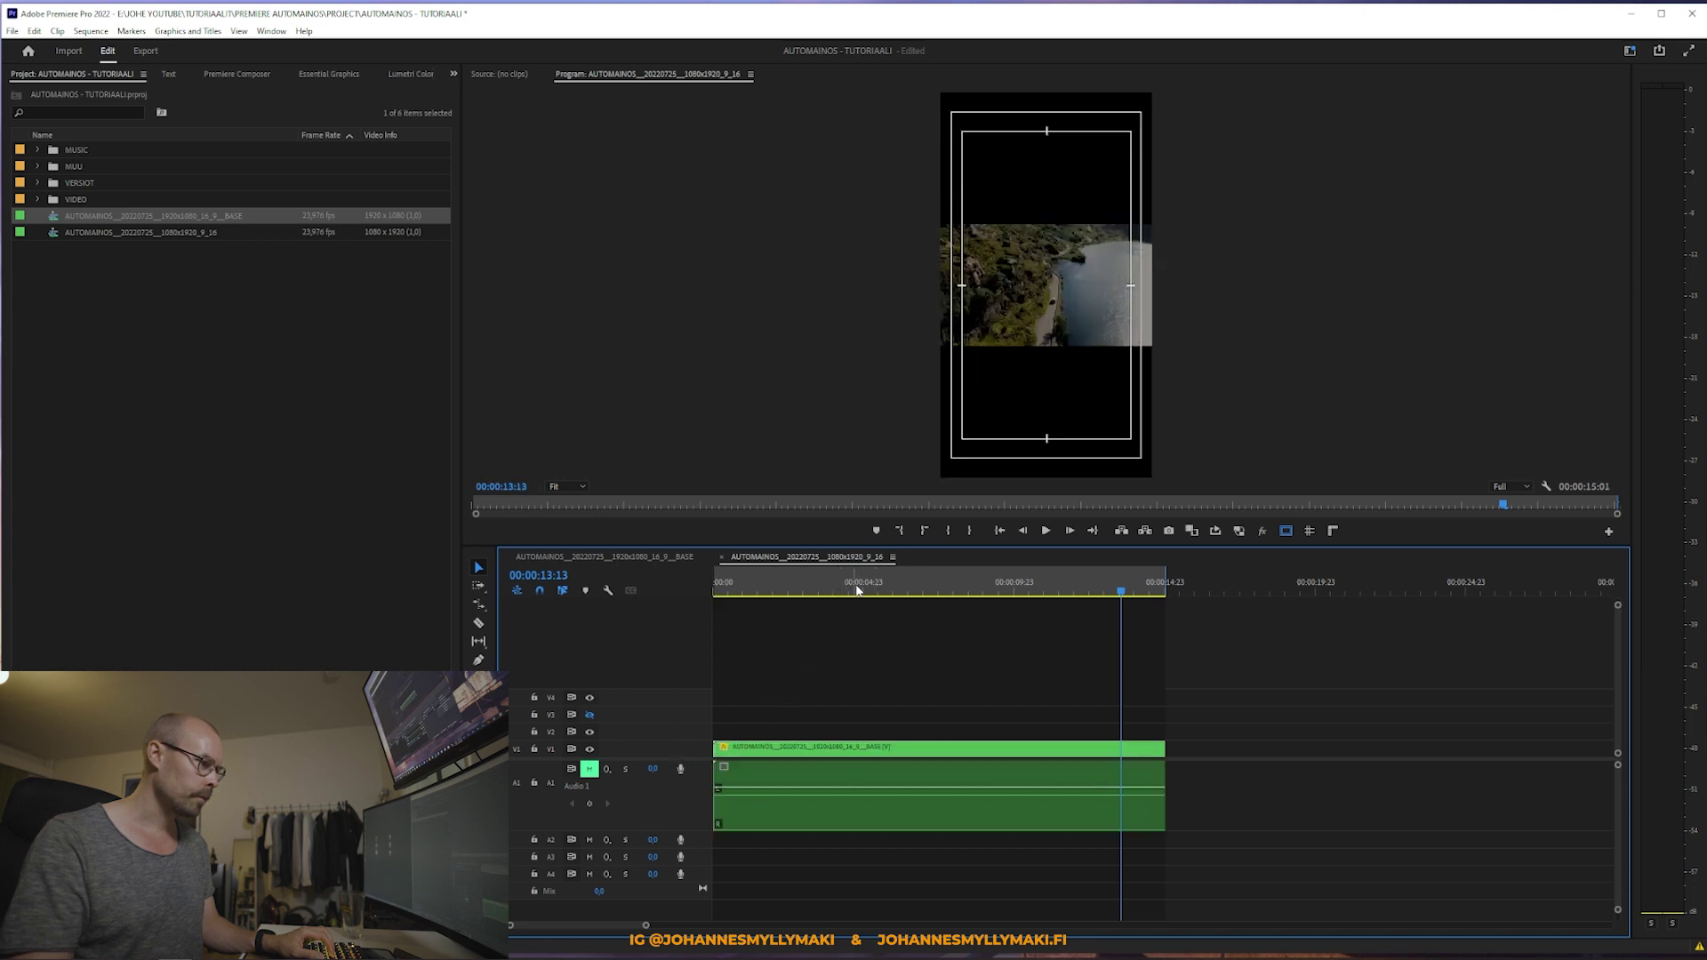
key("Home")
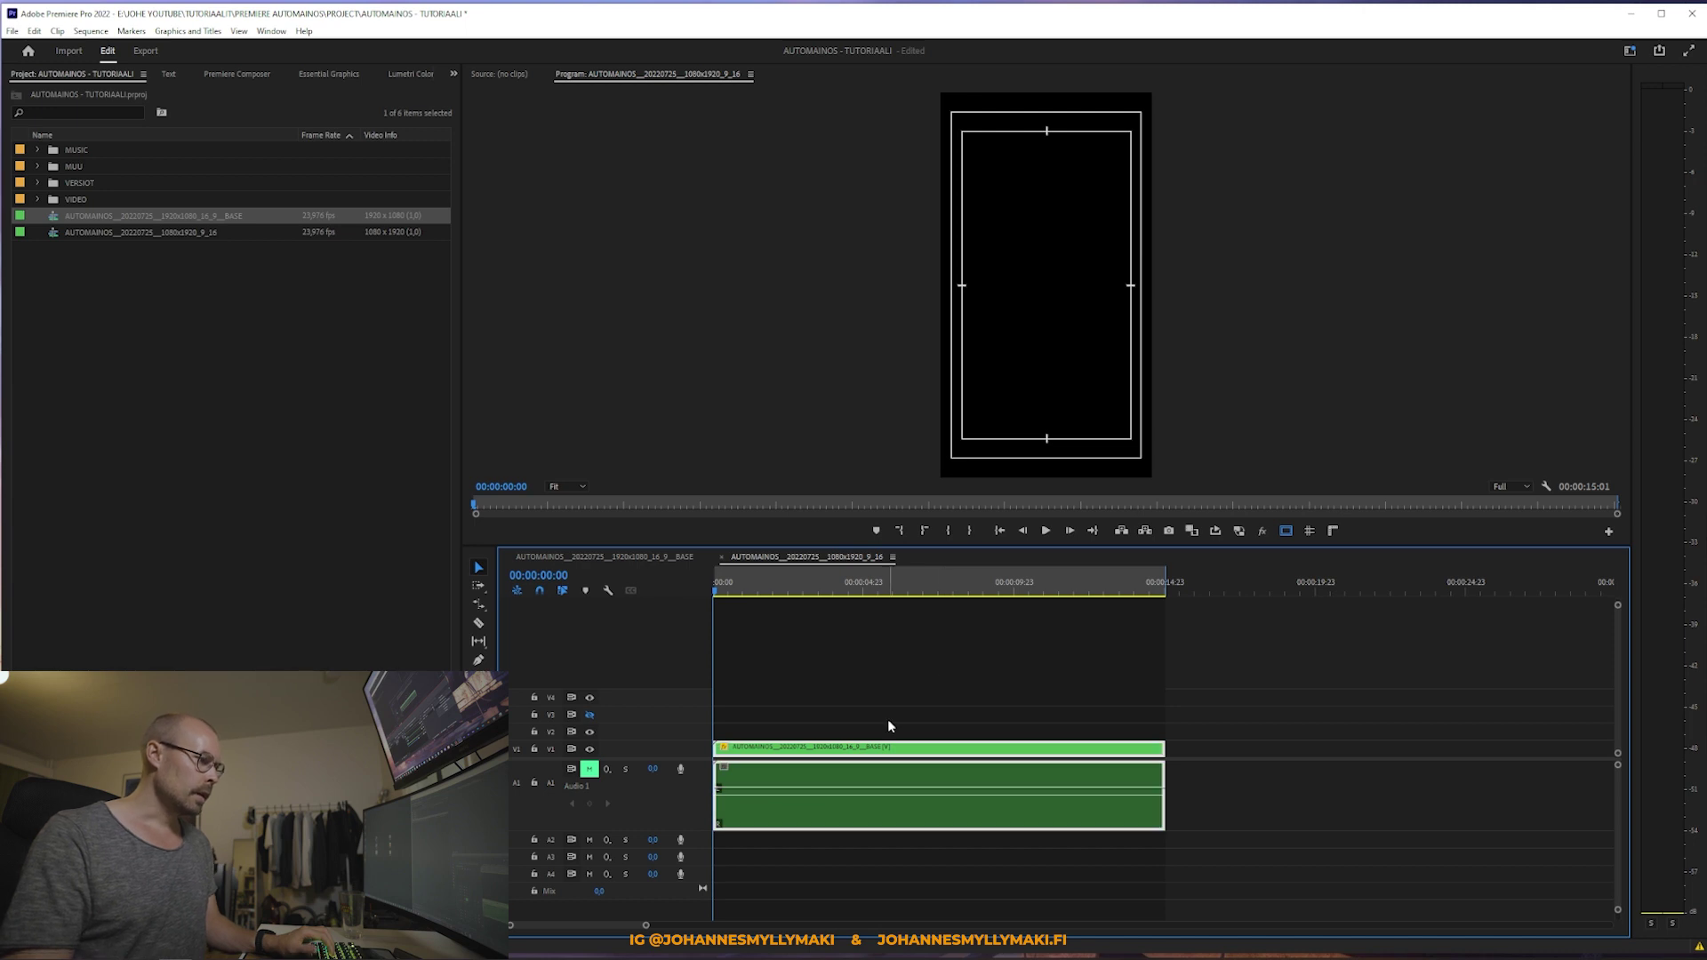
Step: Play the nested clip in a taller Program monitor, then switch to the BASE sequence
key("space")
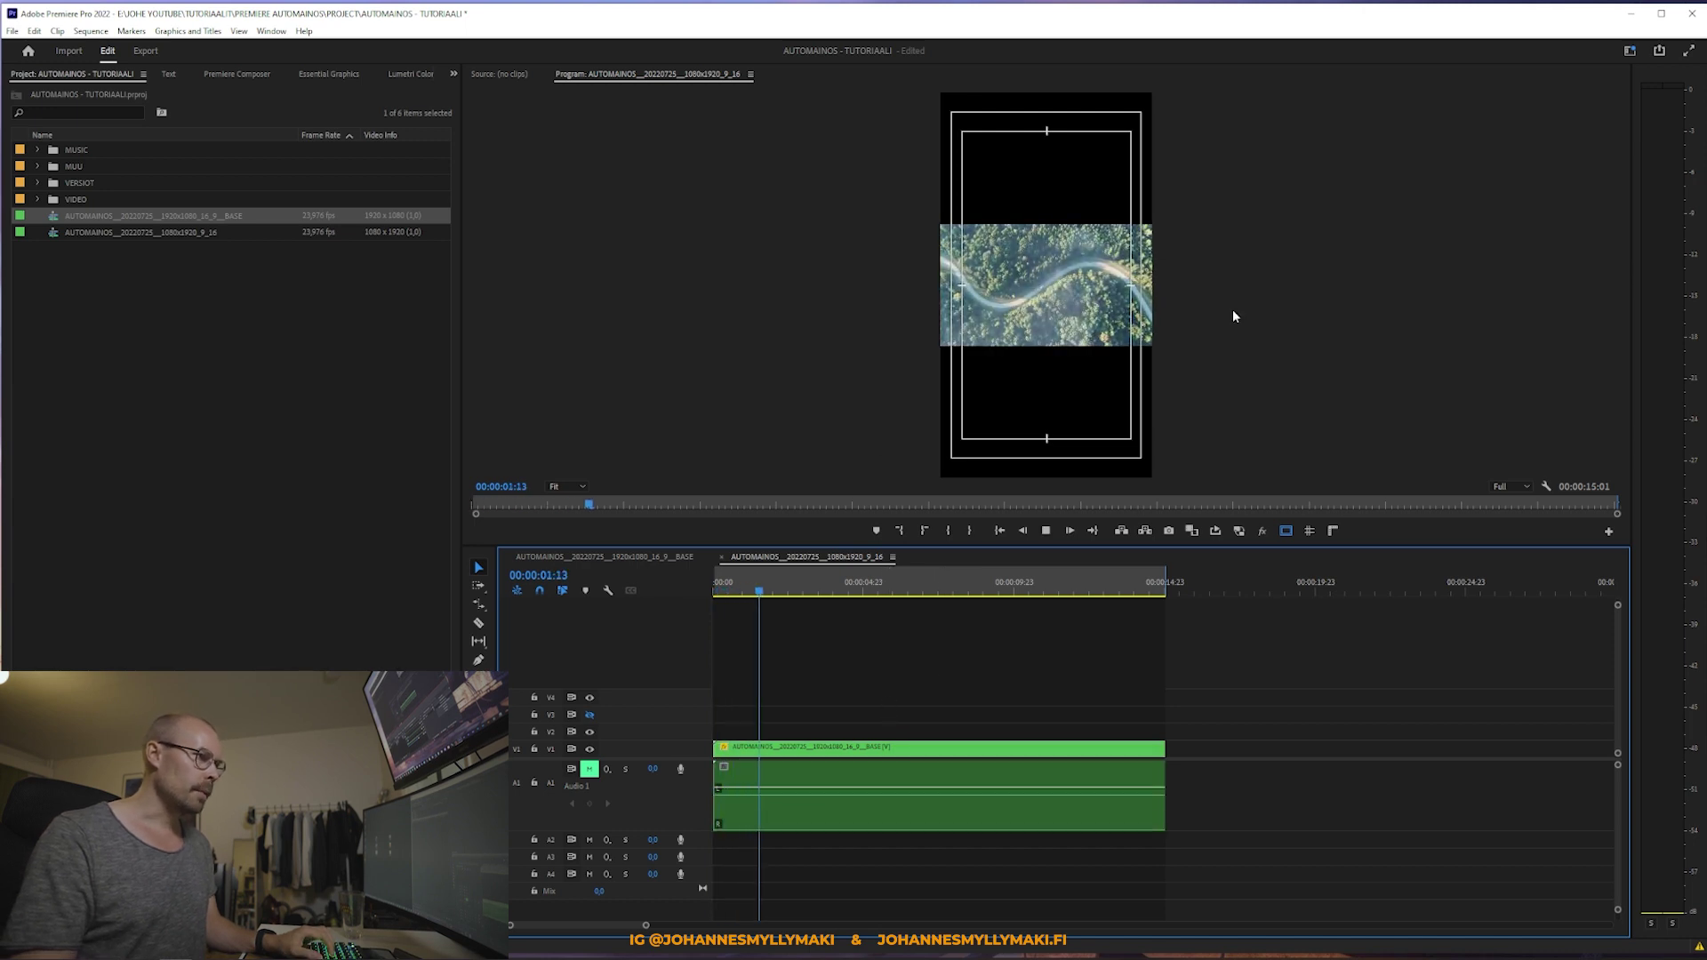
left_click_drag(1006, 545, 1051, 652)
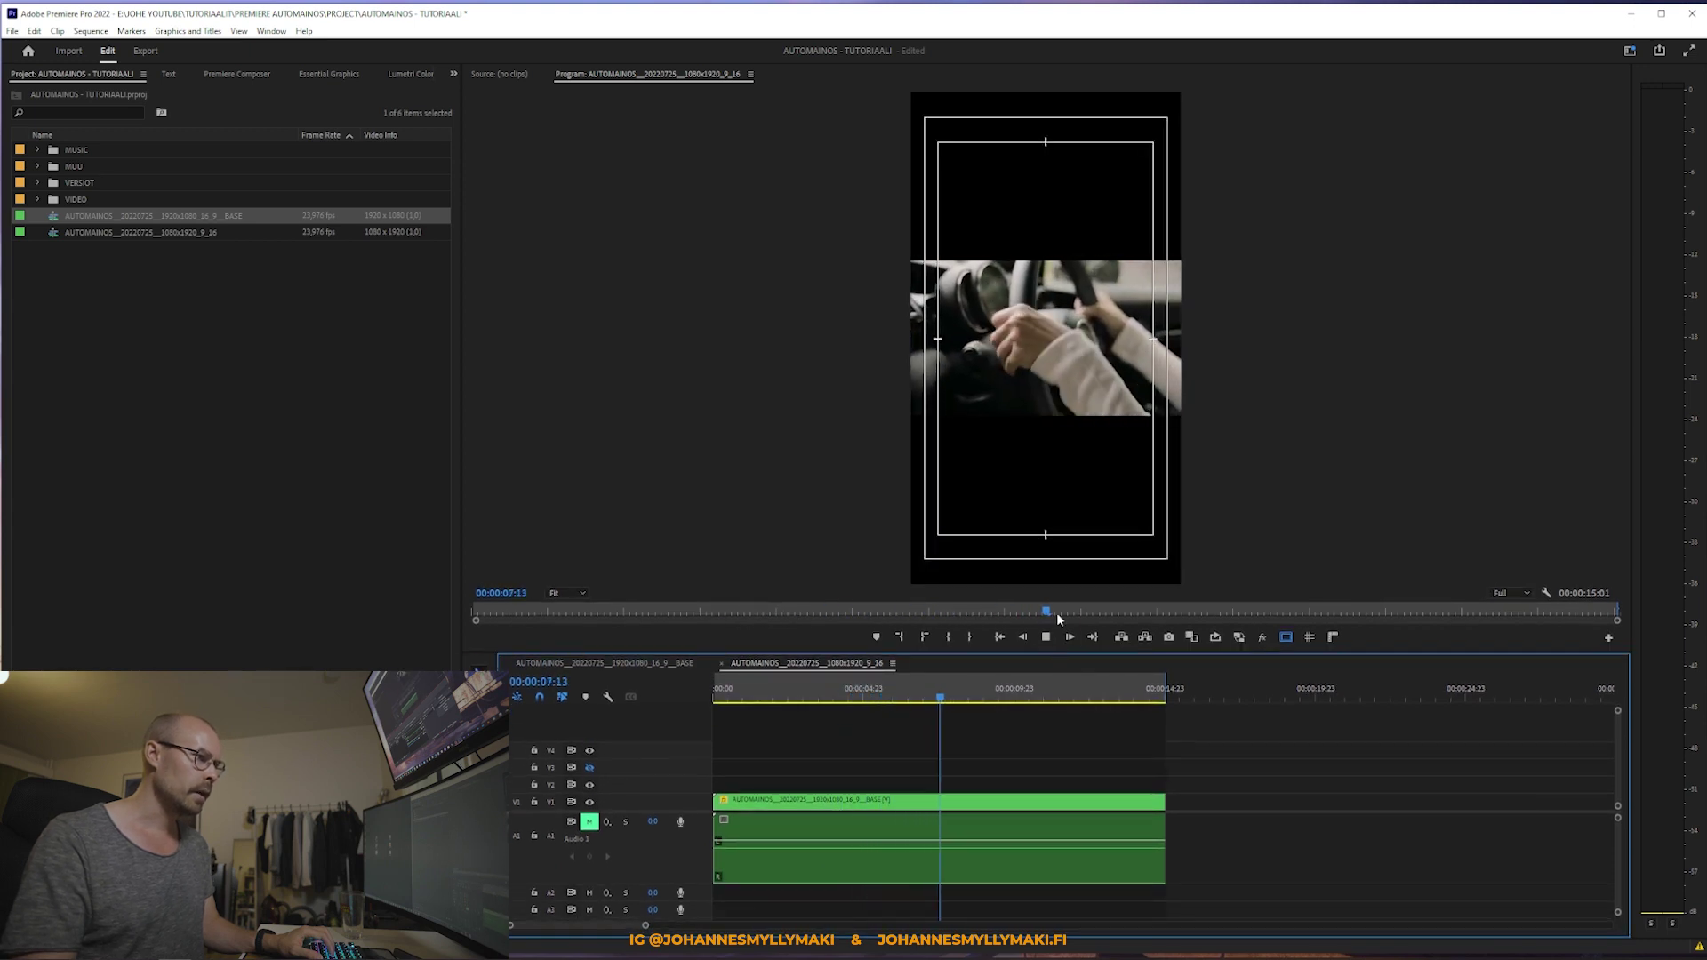
left_click(956, 816)
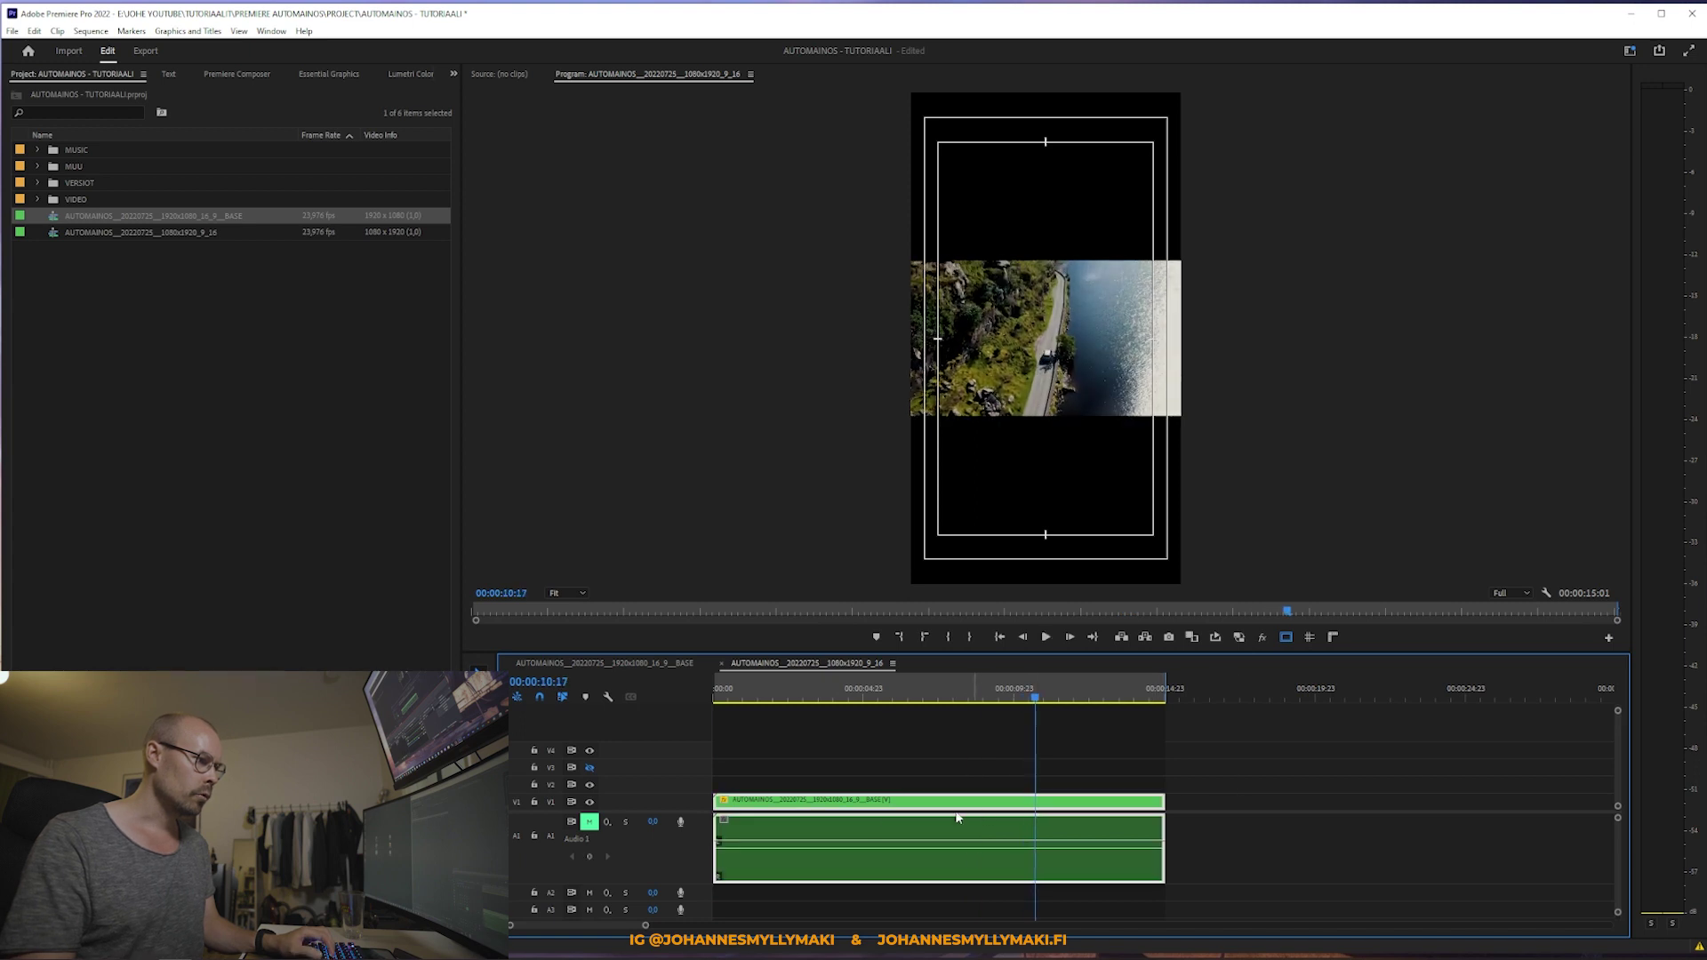
left_click(944, 784)
left_click(969, 836)
key("space")
left_click(1079, 755)
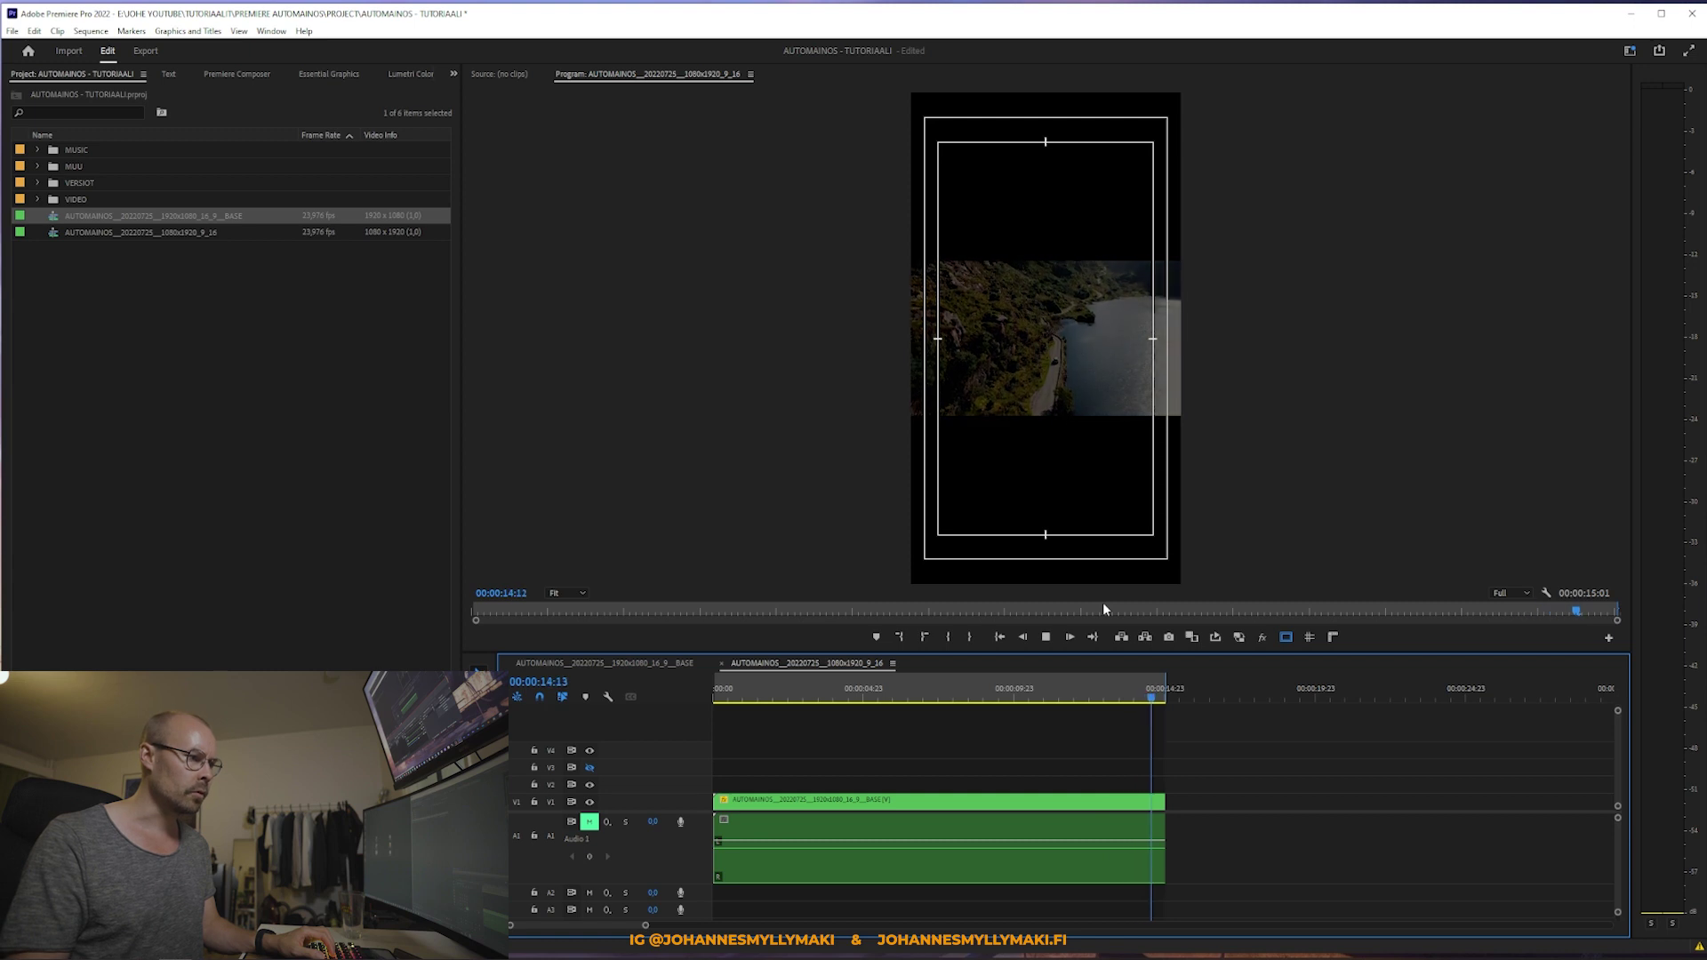
key("space")
left_click(986, 698)
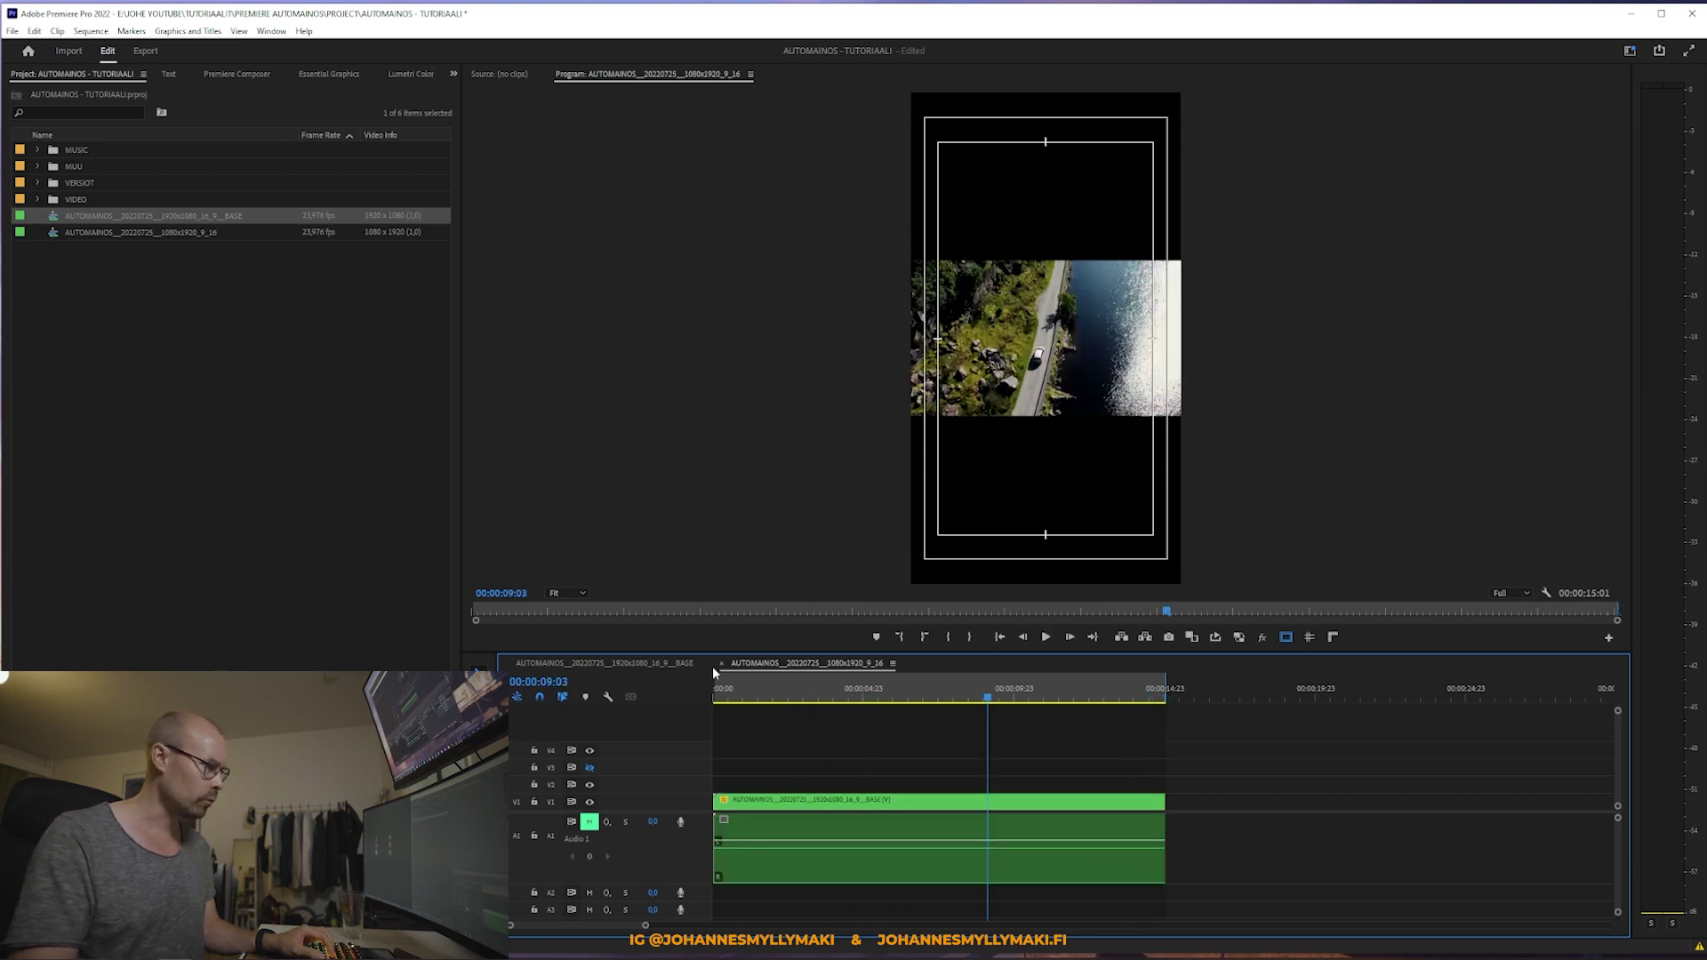
left_click(679, 662)
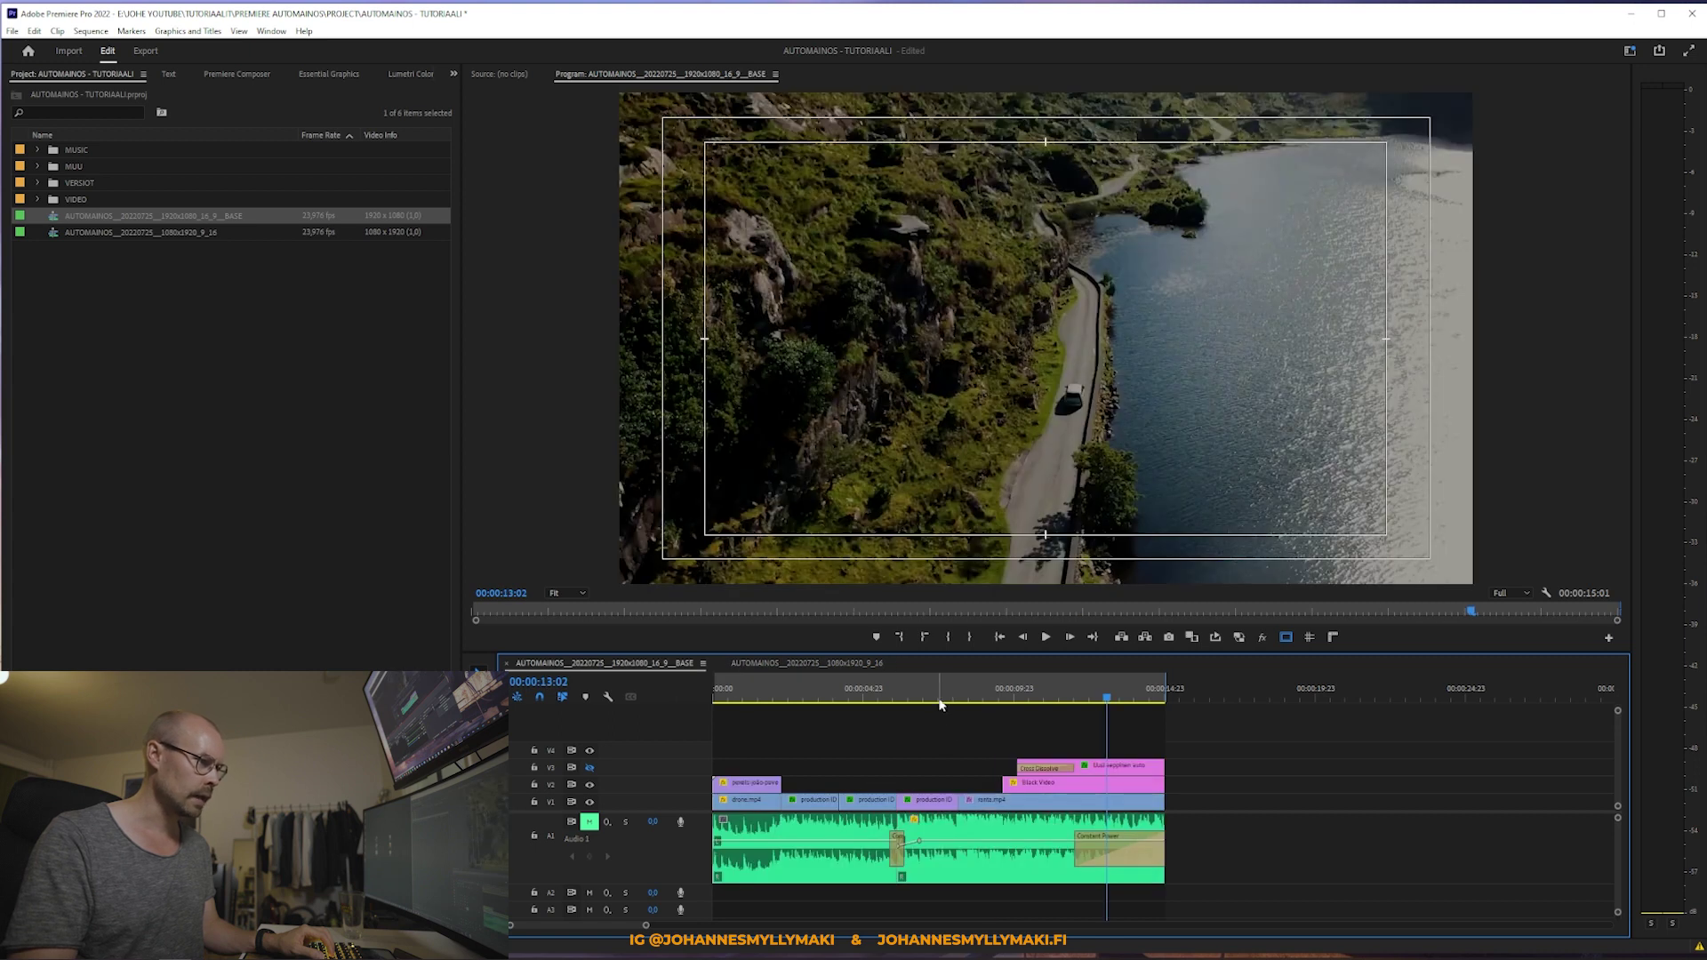
Step: Inspect the steering-wheel production ID clip's grade in BASE's Lumetri Color panel
left_click(932, 698)
left_click(976, 752)
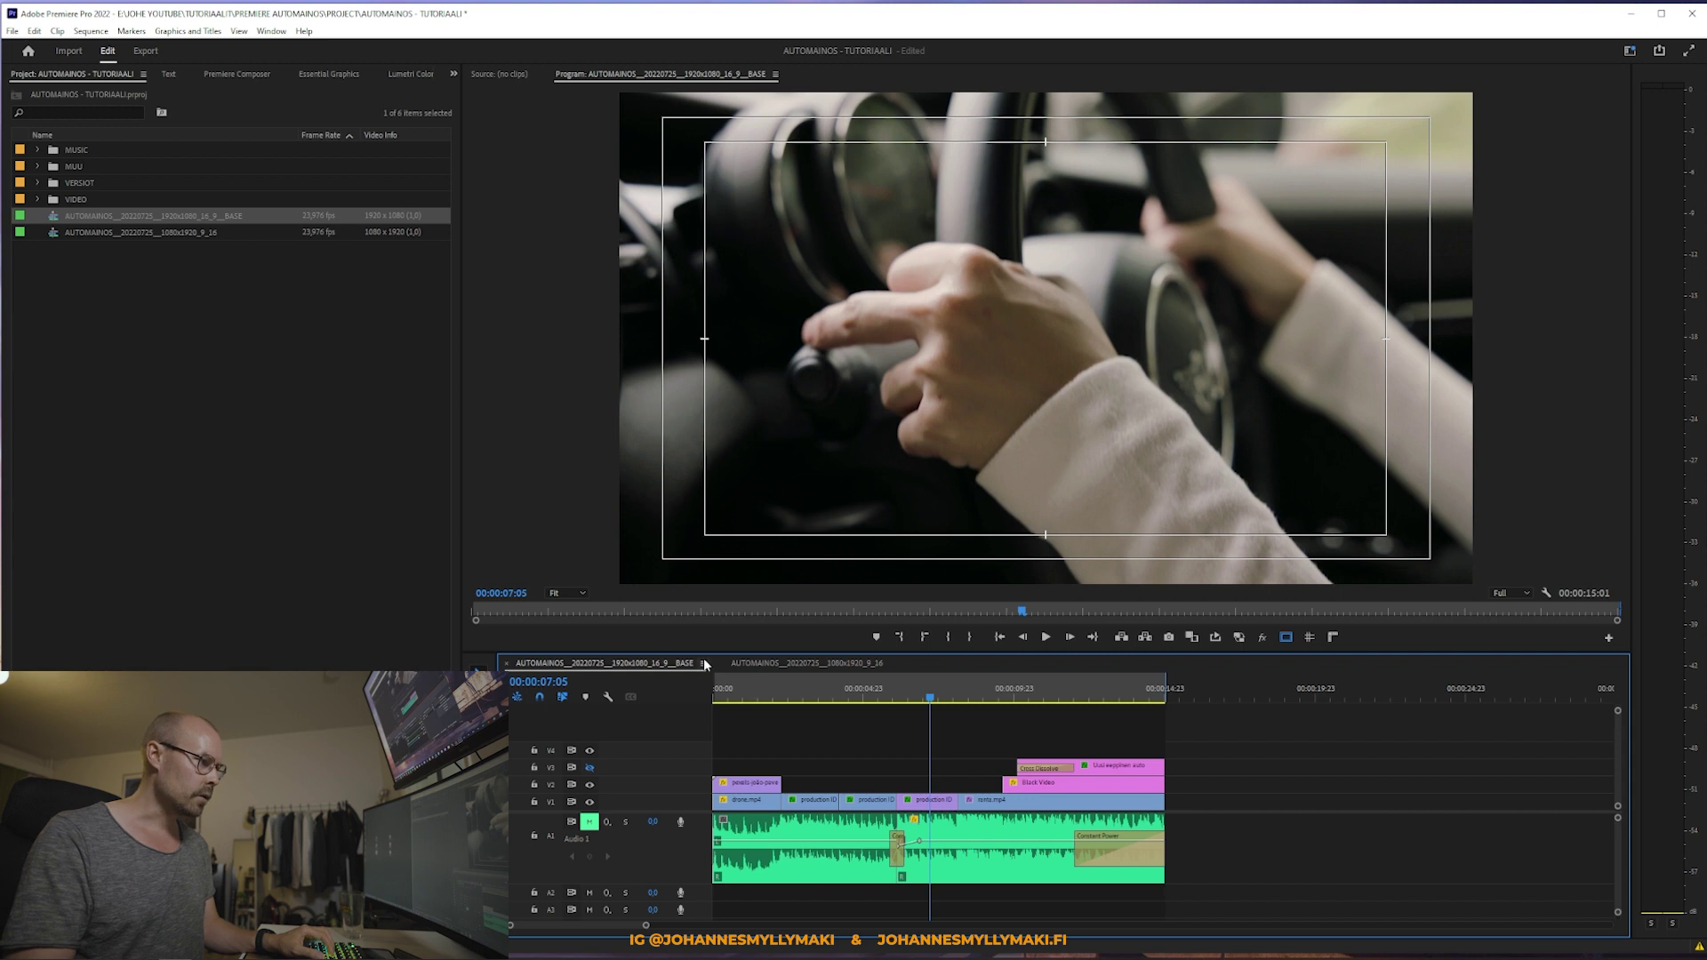
left_click(941, 802)
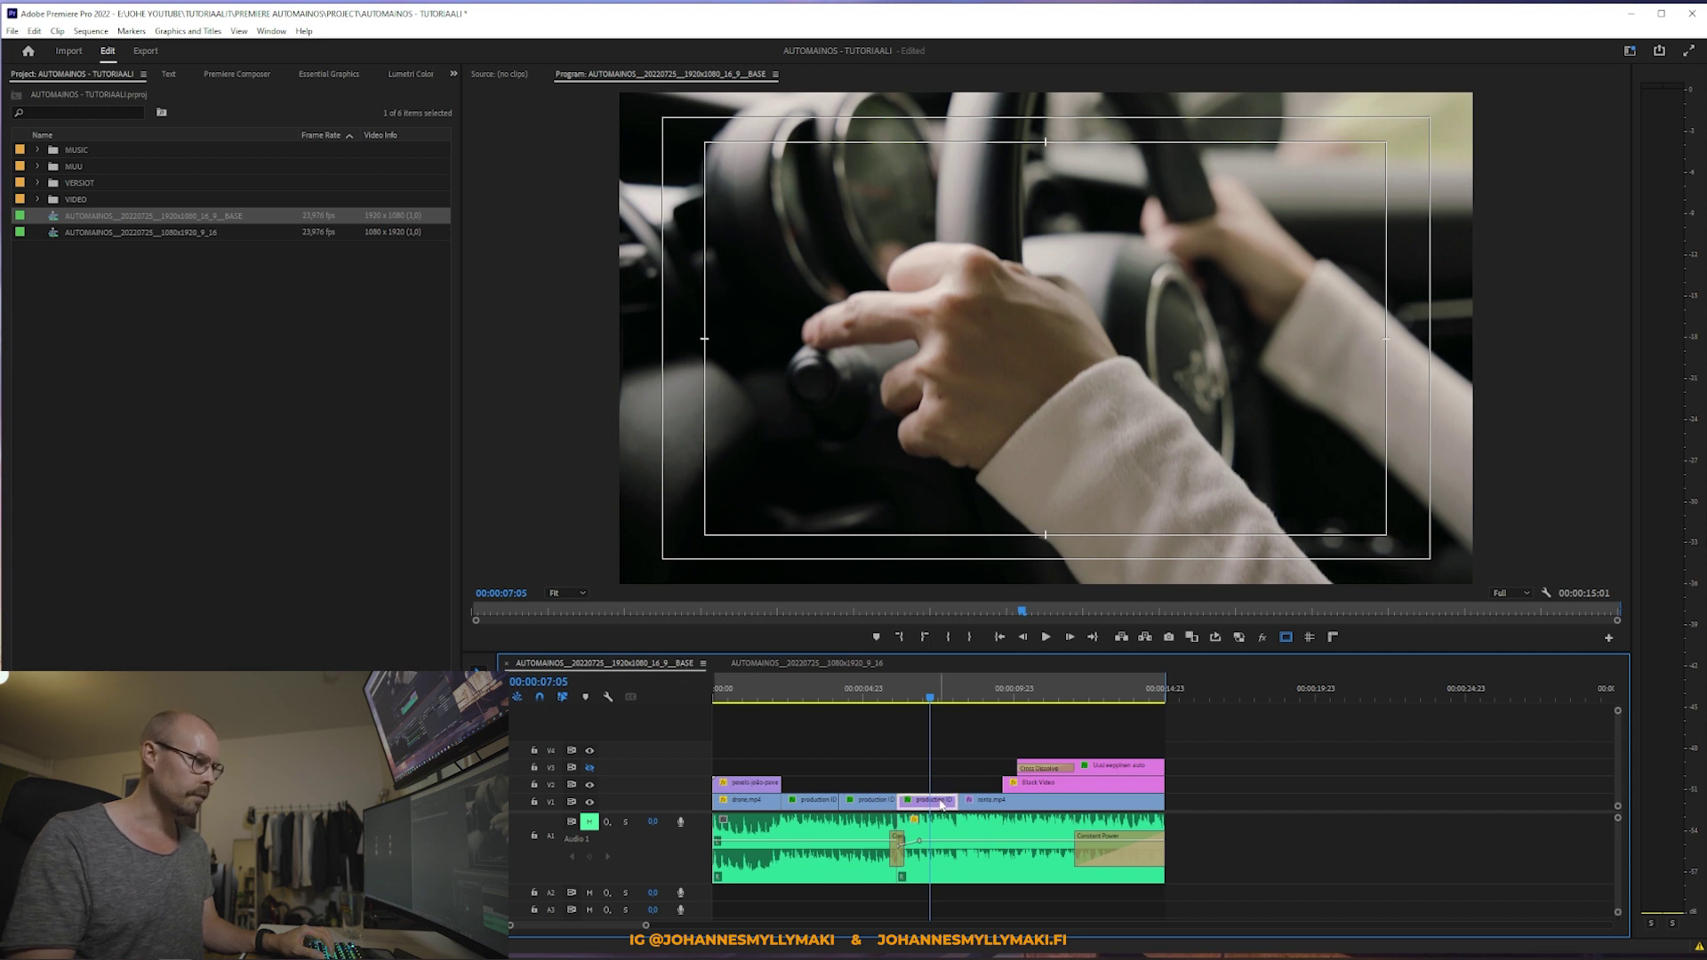
left_click(416, 77)
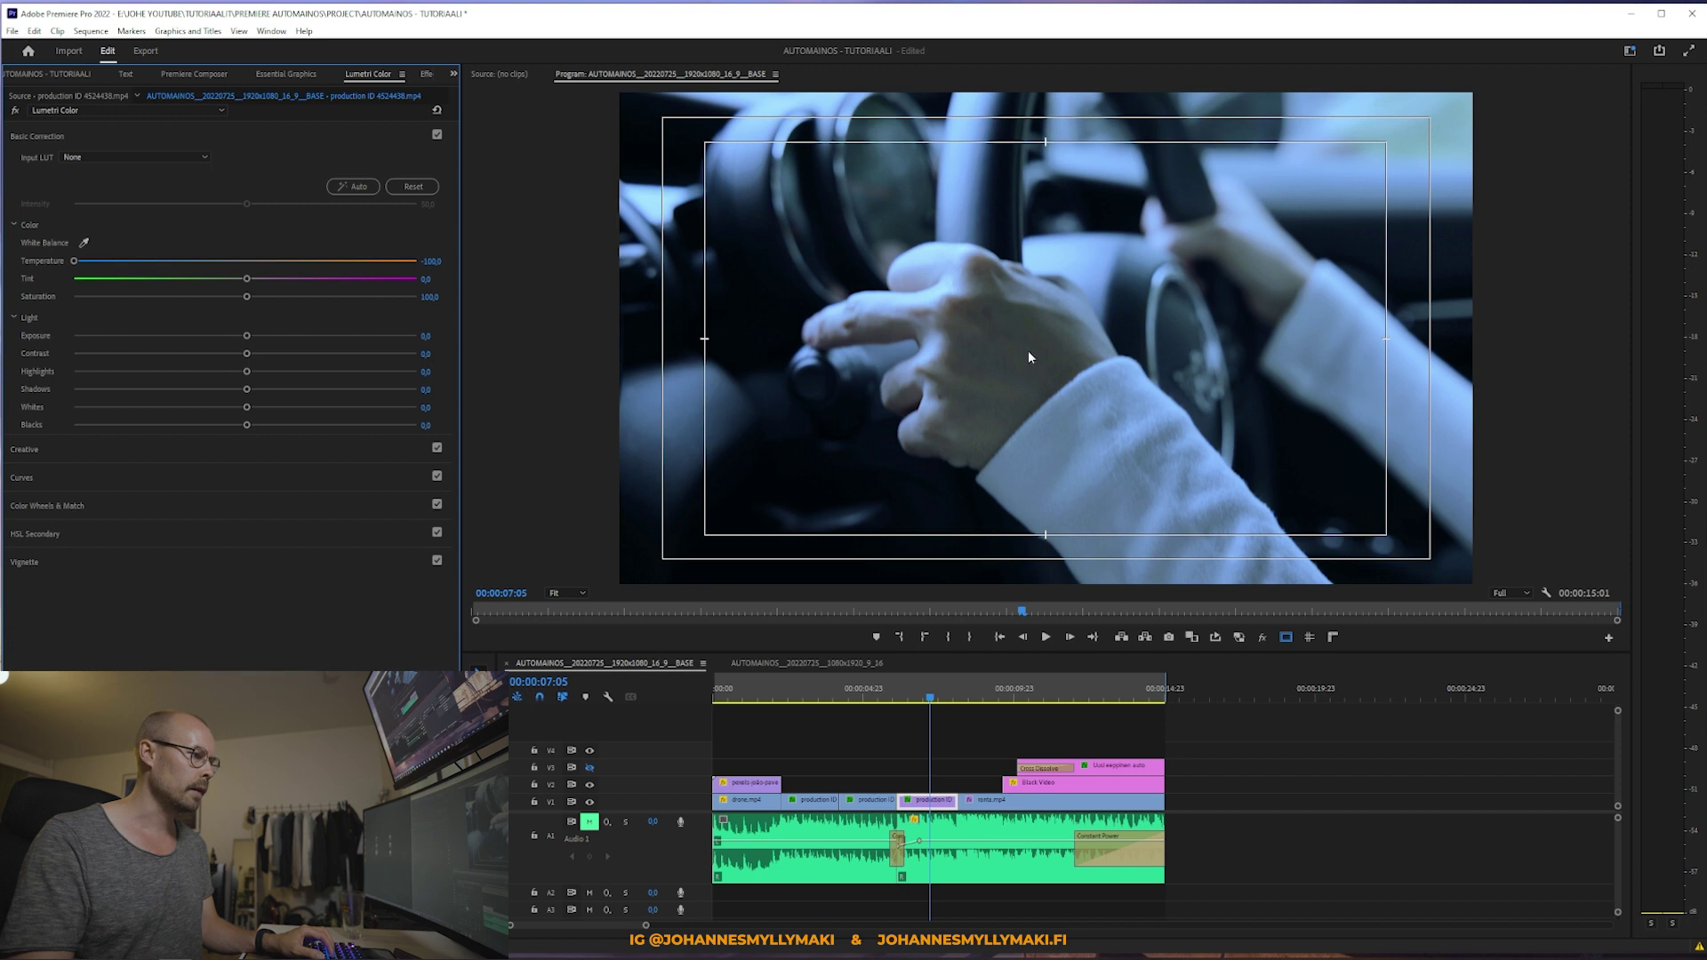
Step: Return to the vertical sequence's steering-wheel shot and select the nested clip
left_click(843, 672)
left_click(922, 750)
left_click(957, 697)
left_click_drag(957, 697, 930, 696)
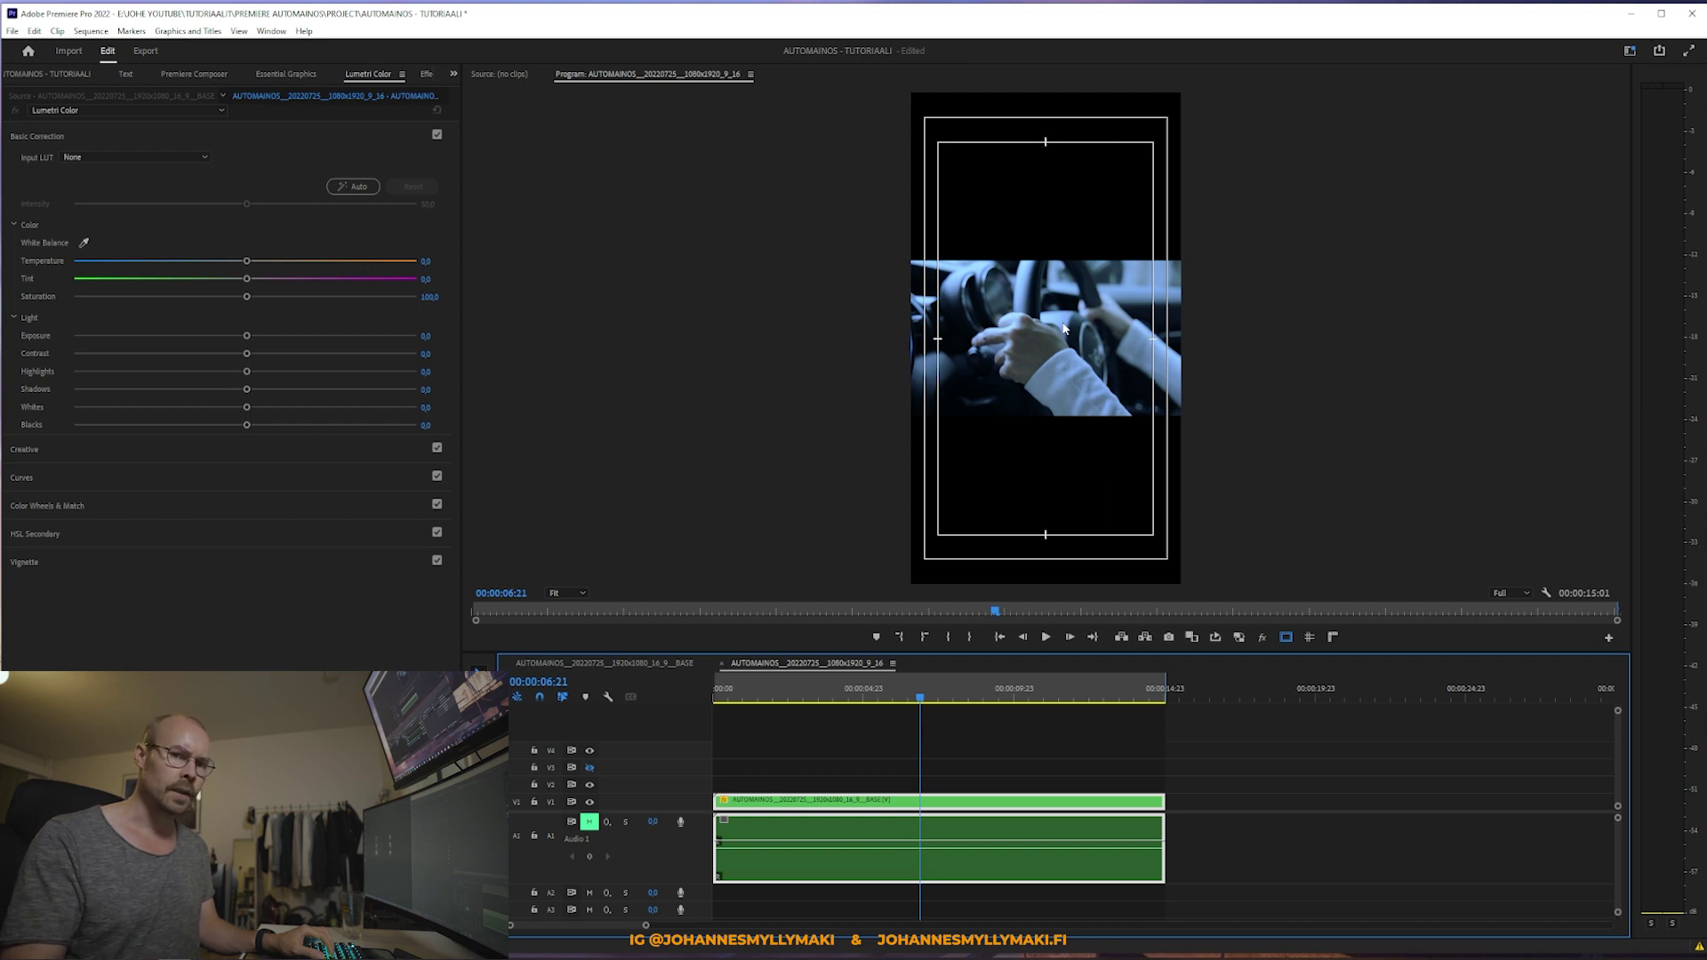
left_click(886, 476)
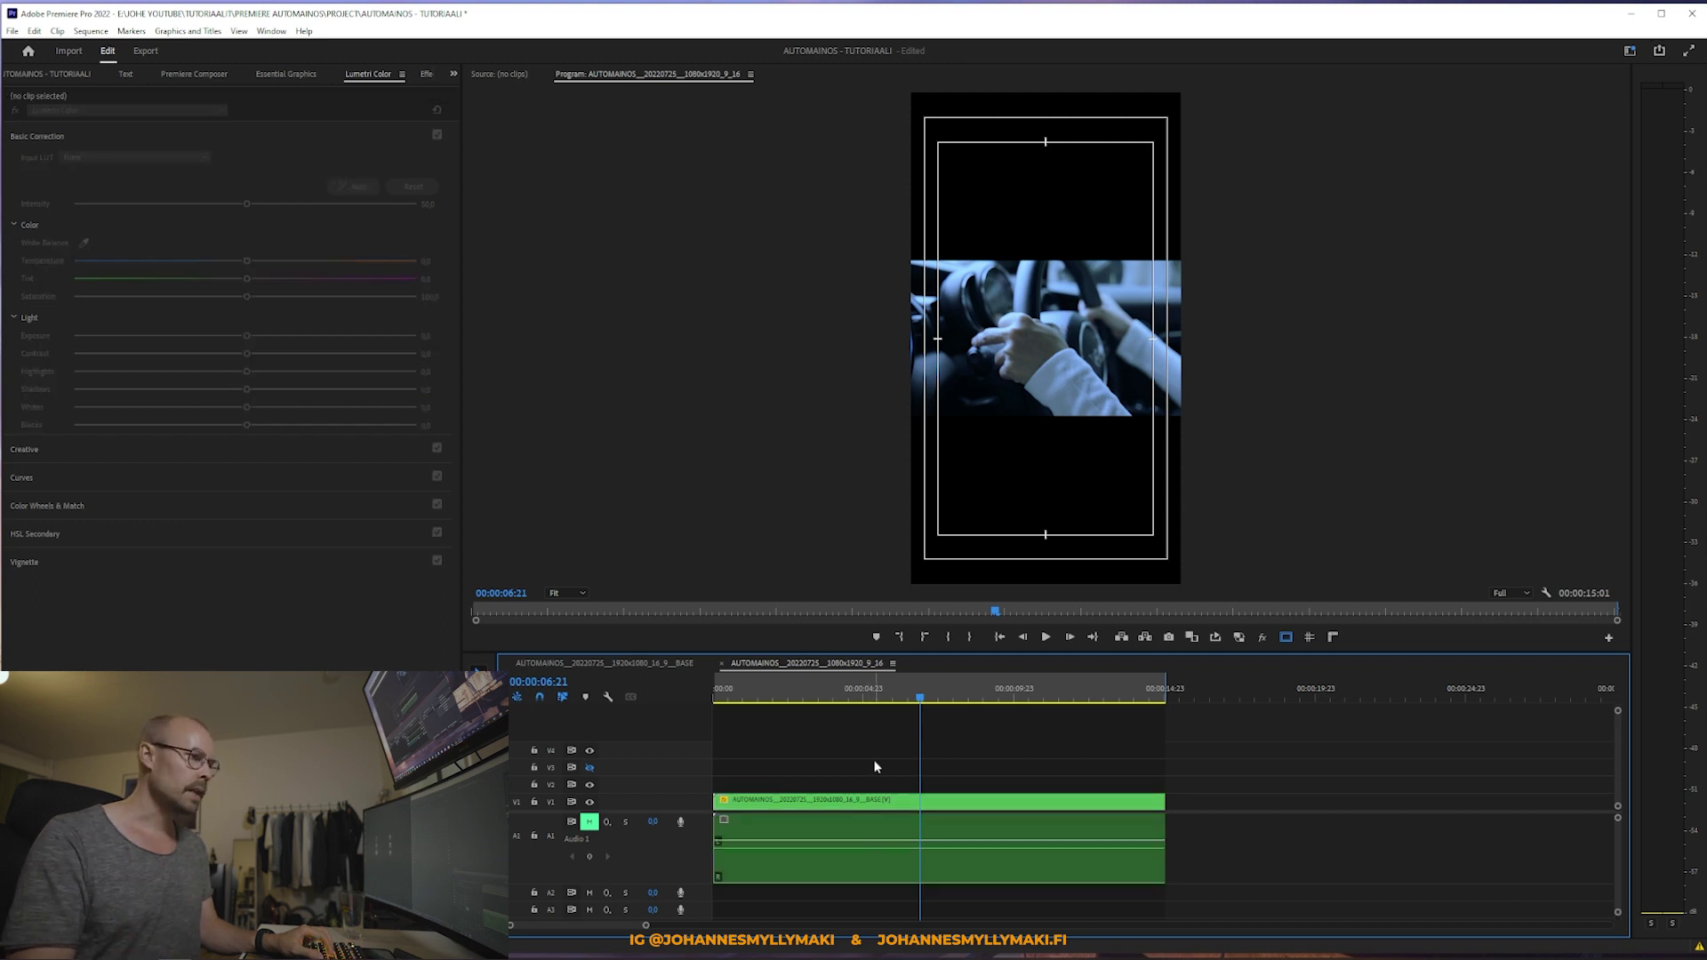
left_click(844, 863)
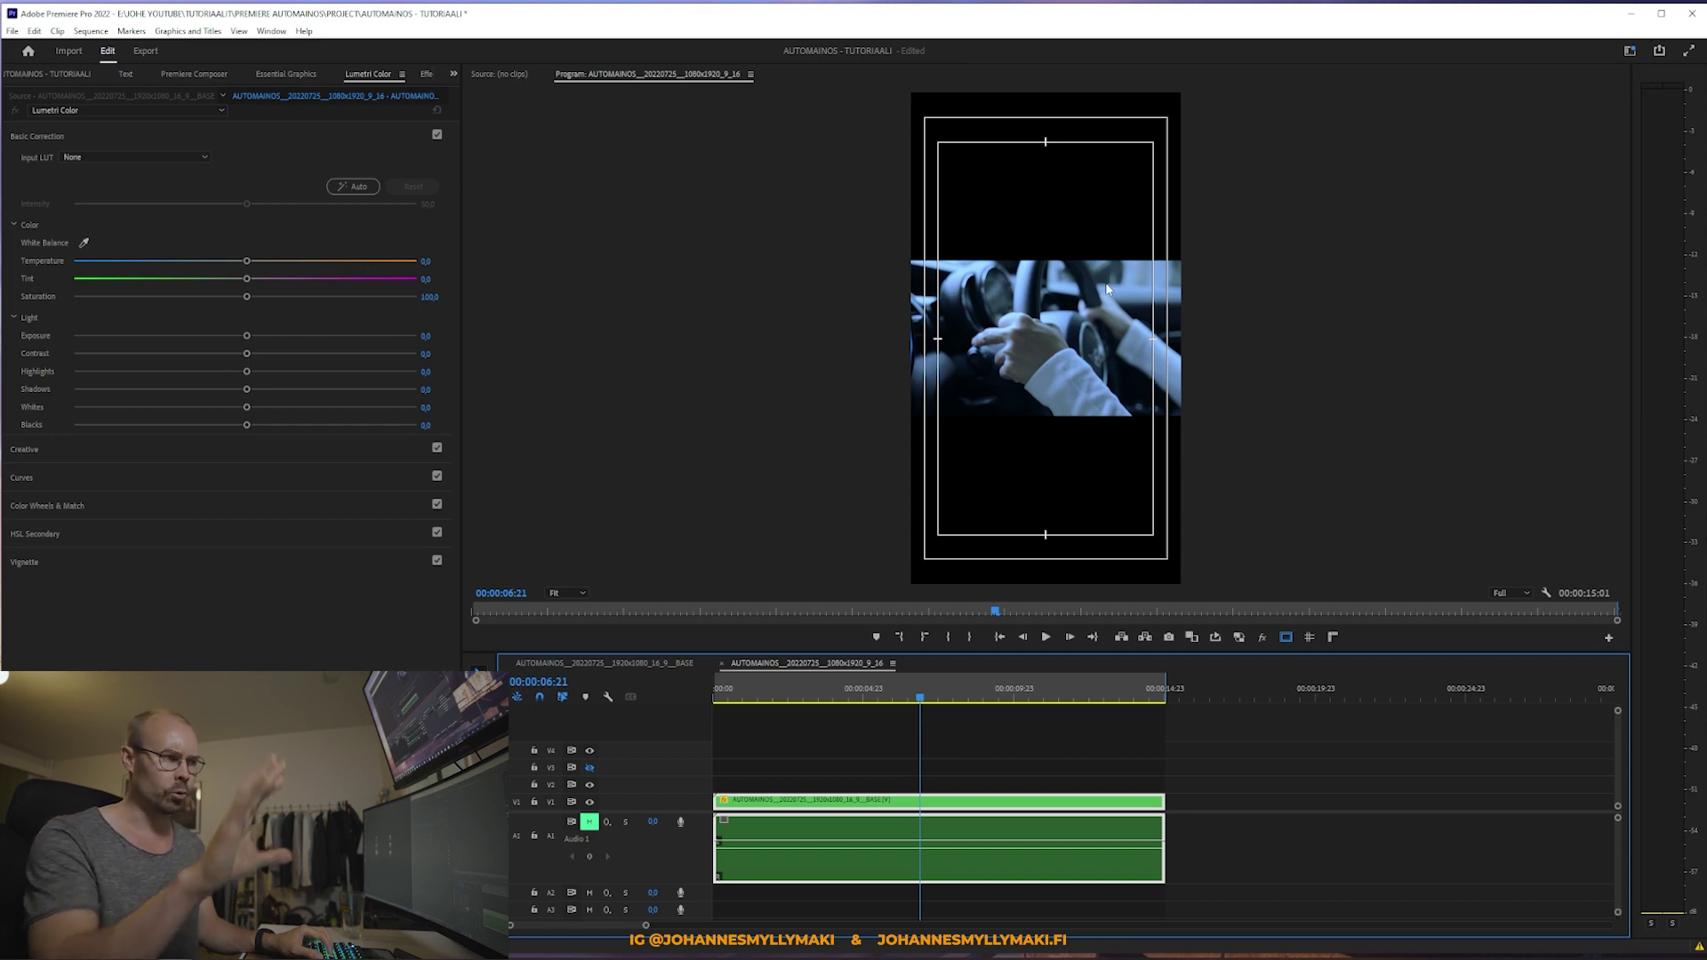
left_click(964, 754)
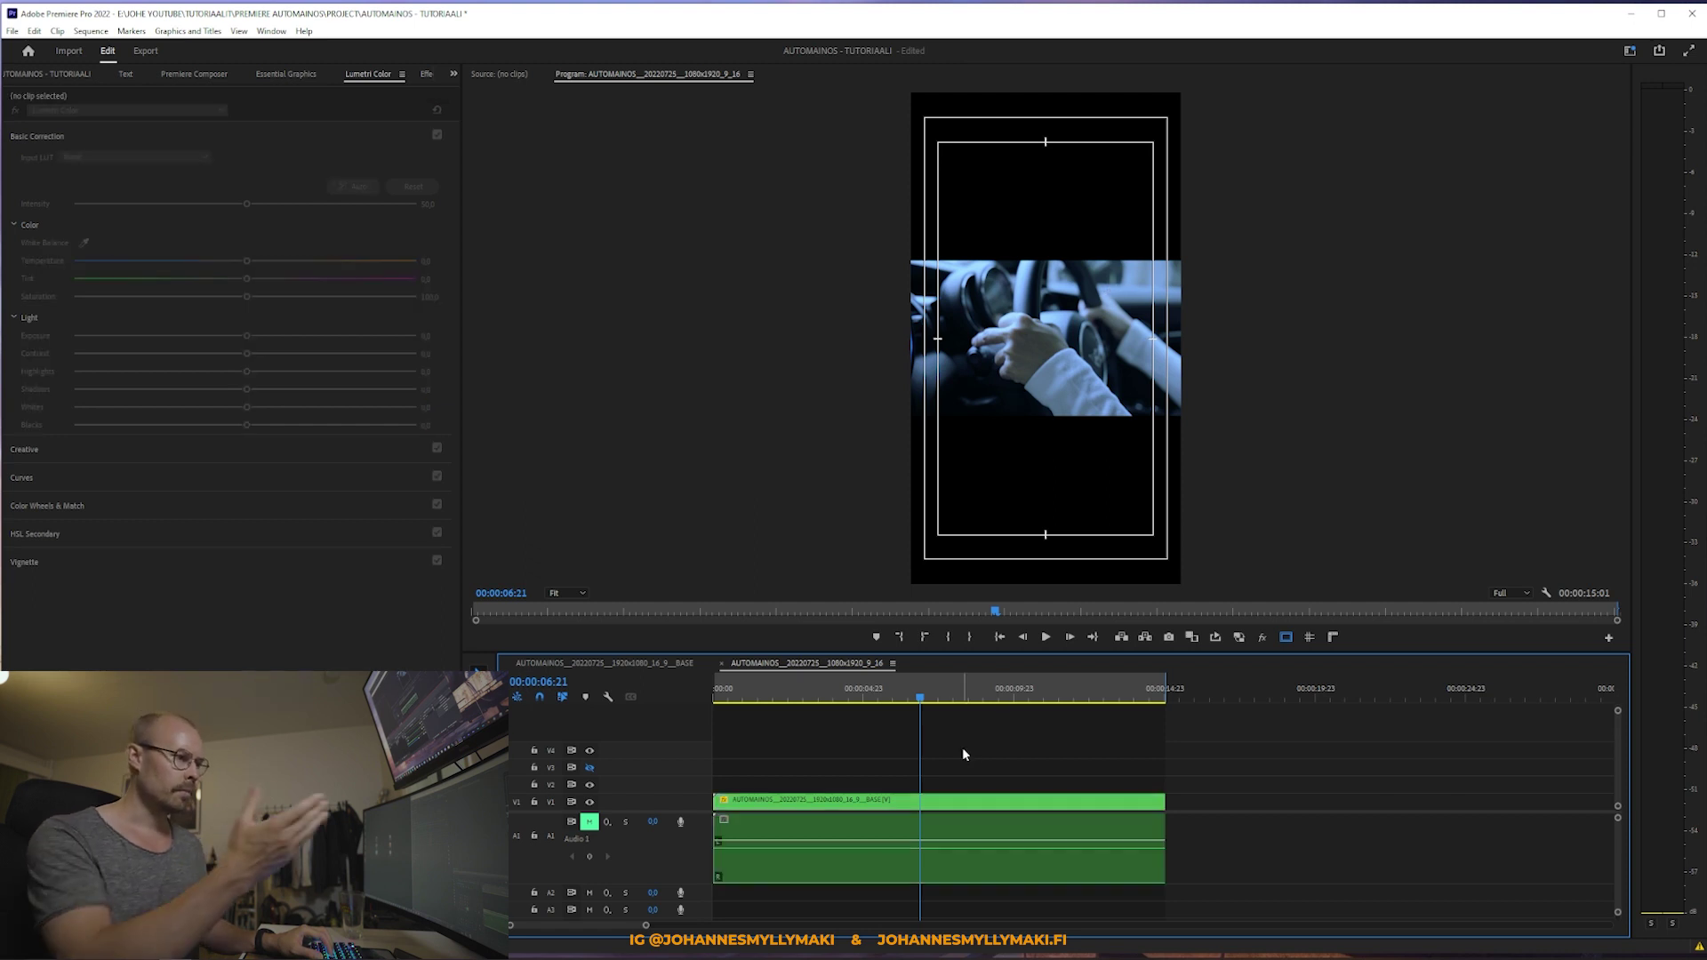
left_click(960, 803)
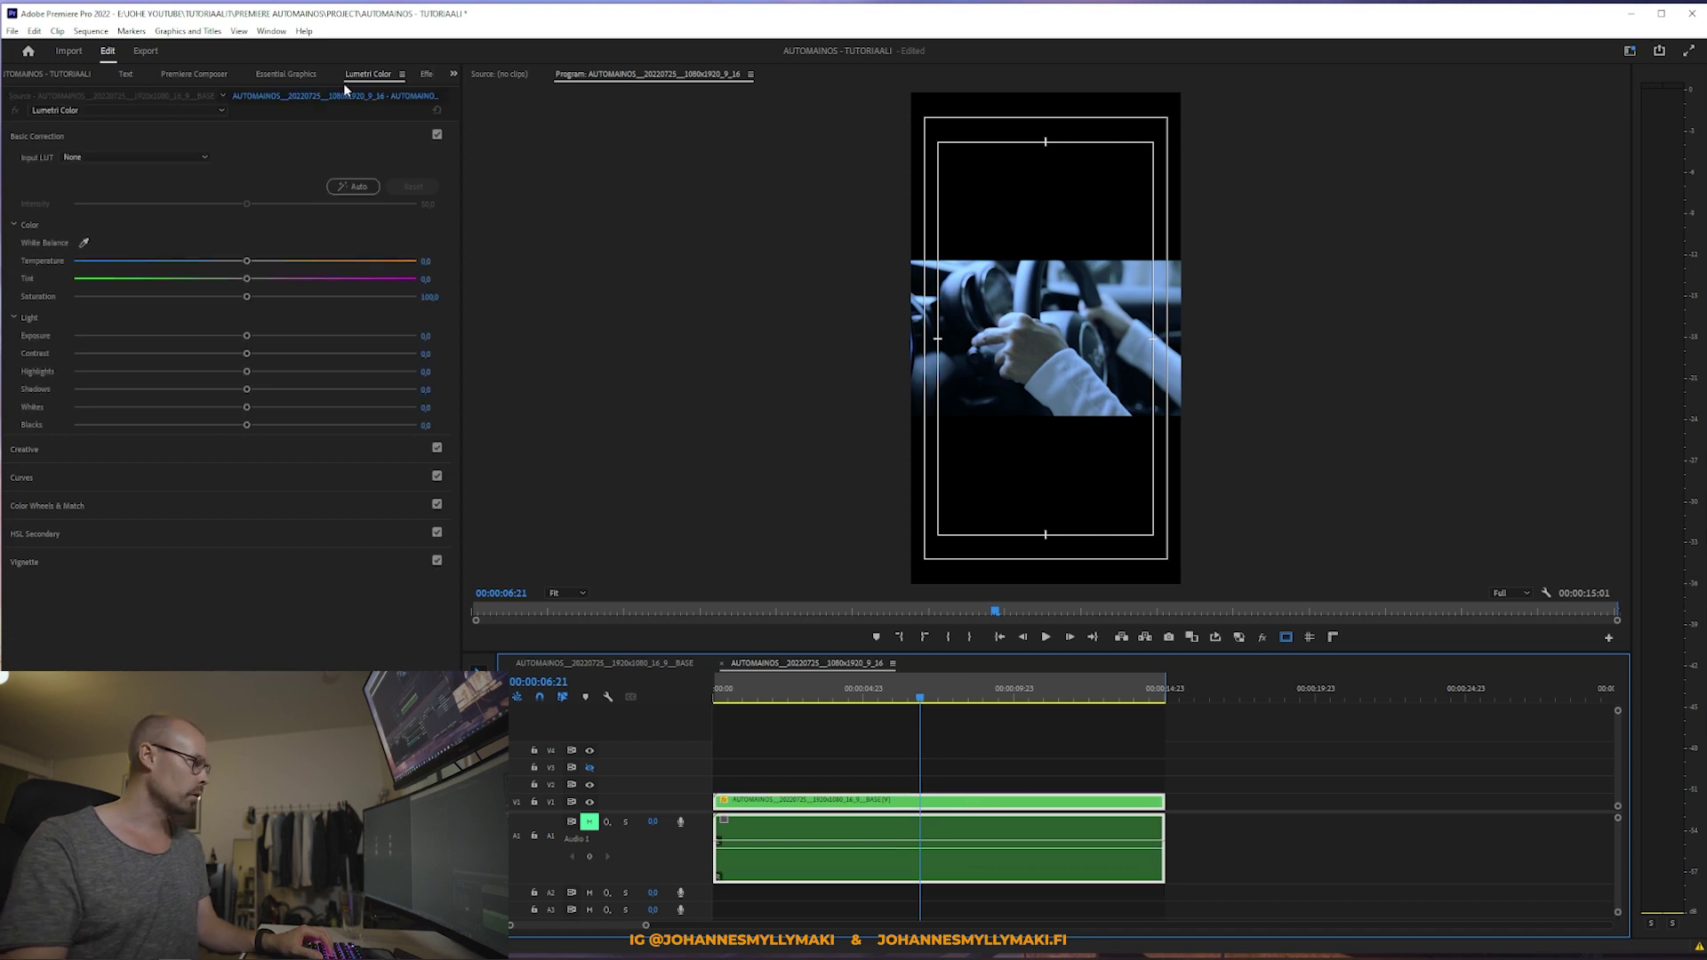
Step: Scale the nested BASE clip up in Effect Controls until it fills the vertical frame
left_click(426, 75)
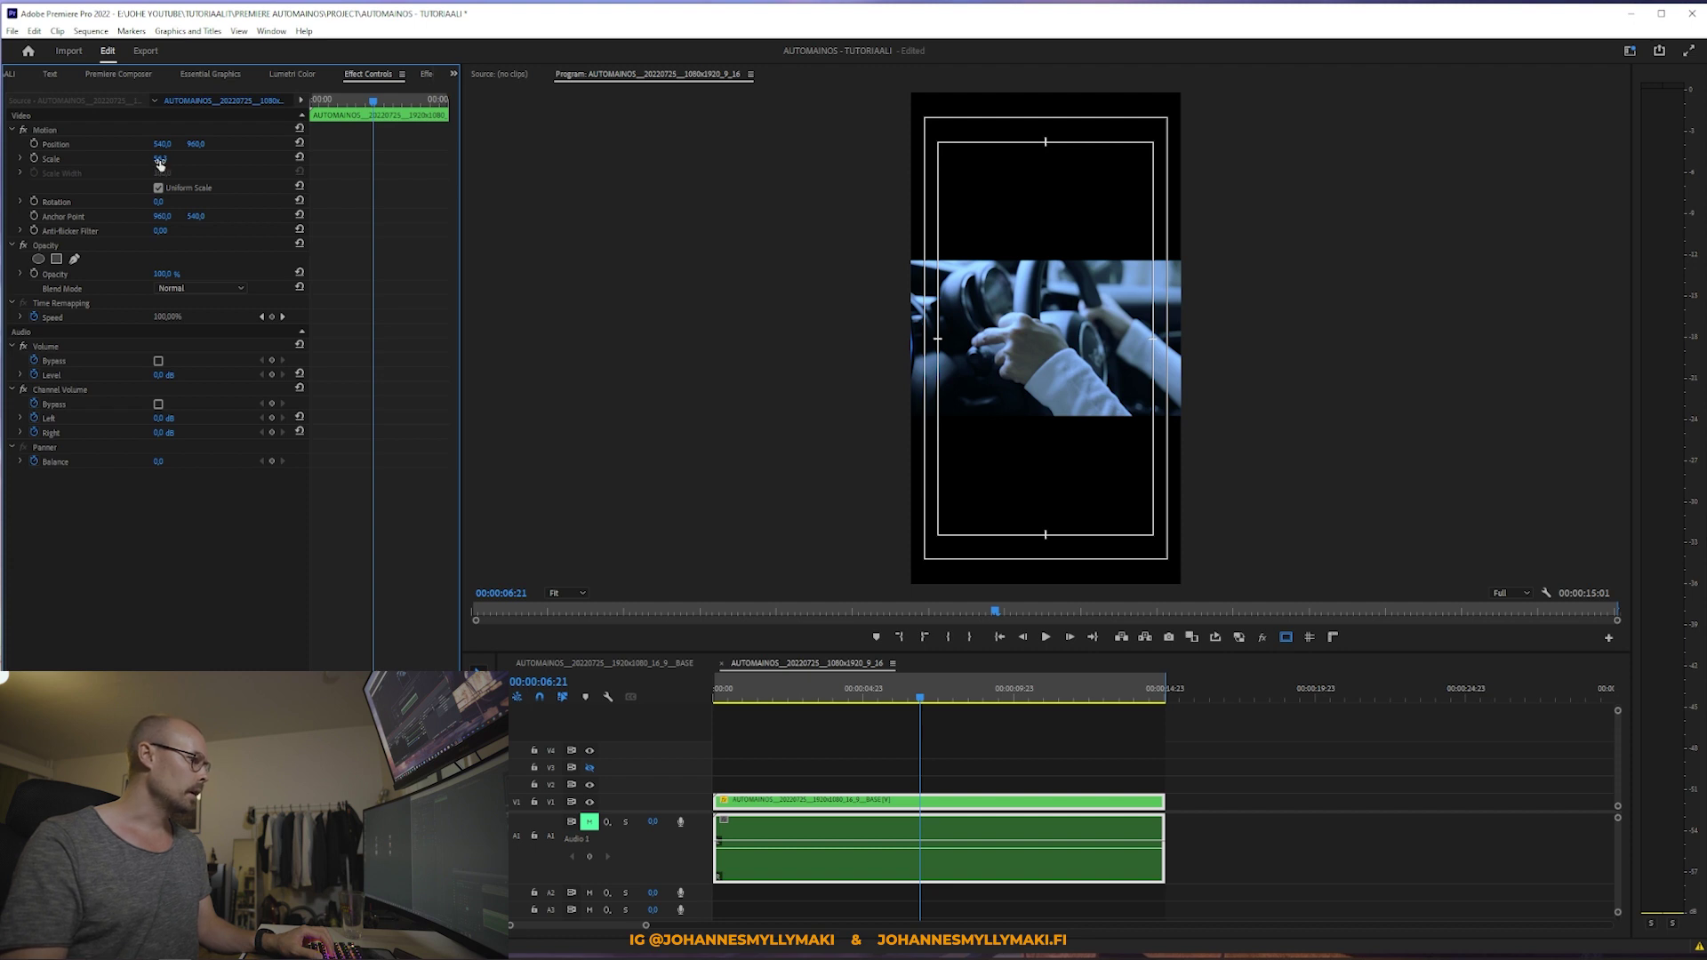
left_click(829, 756)
left_click(890, 815)
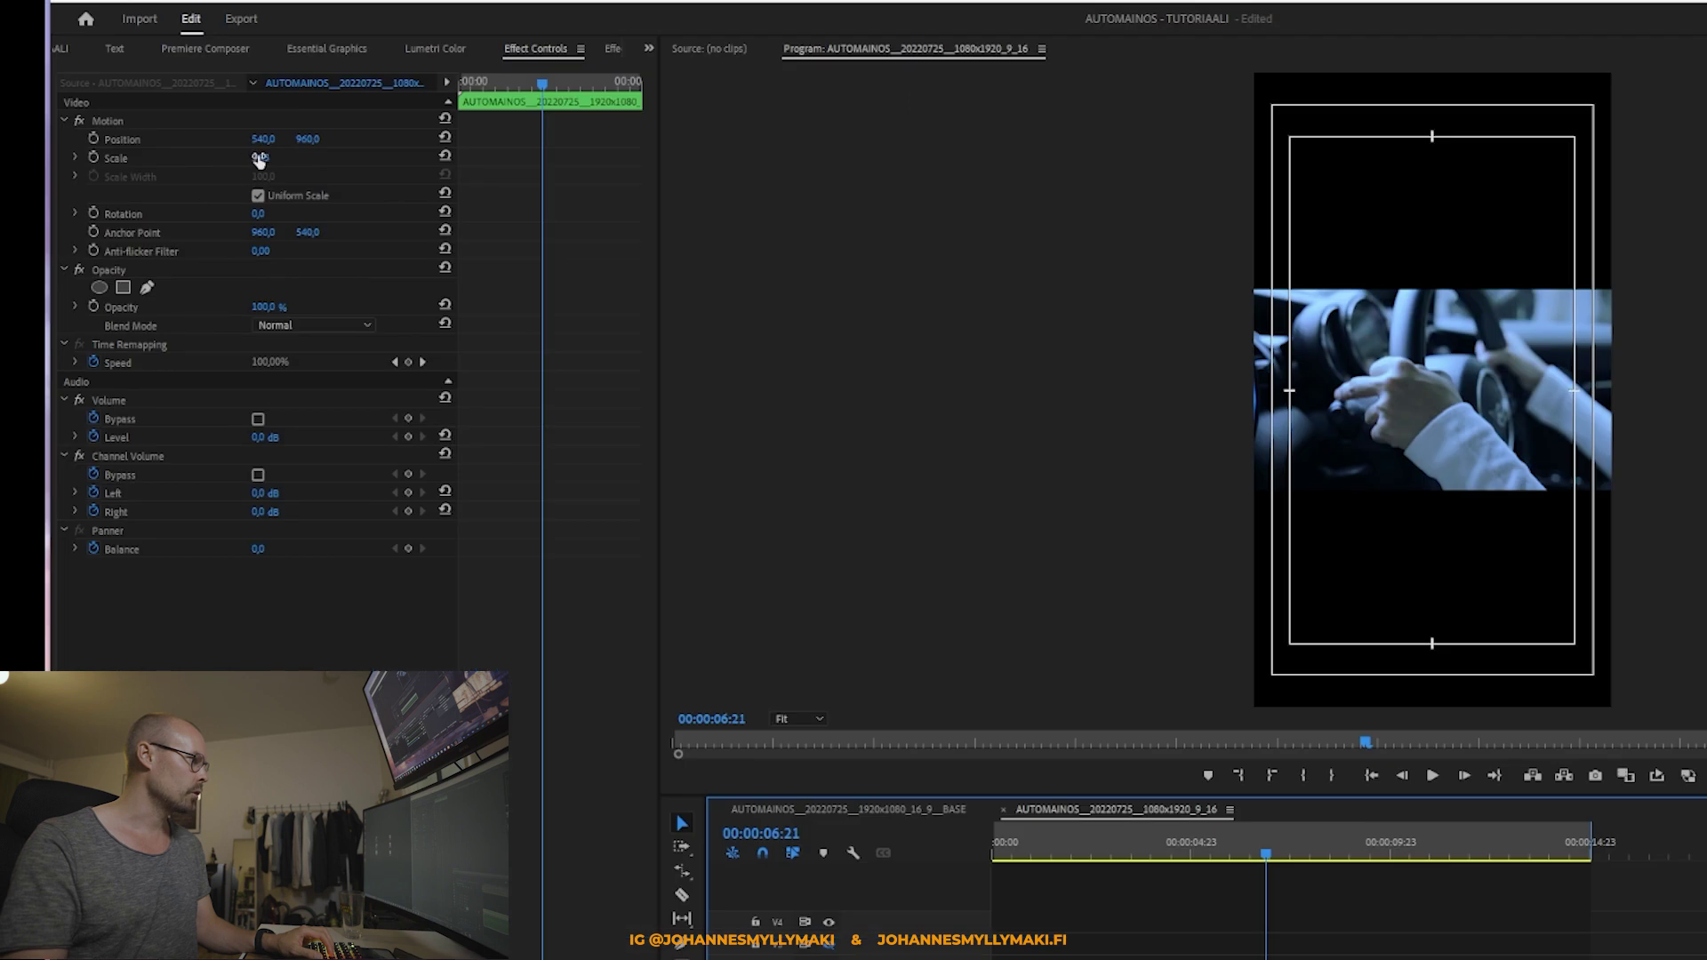
left_click(260, 157)
left_click_drag(260, 158, 369, 158)
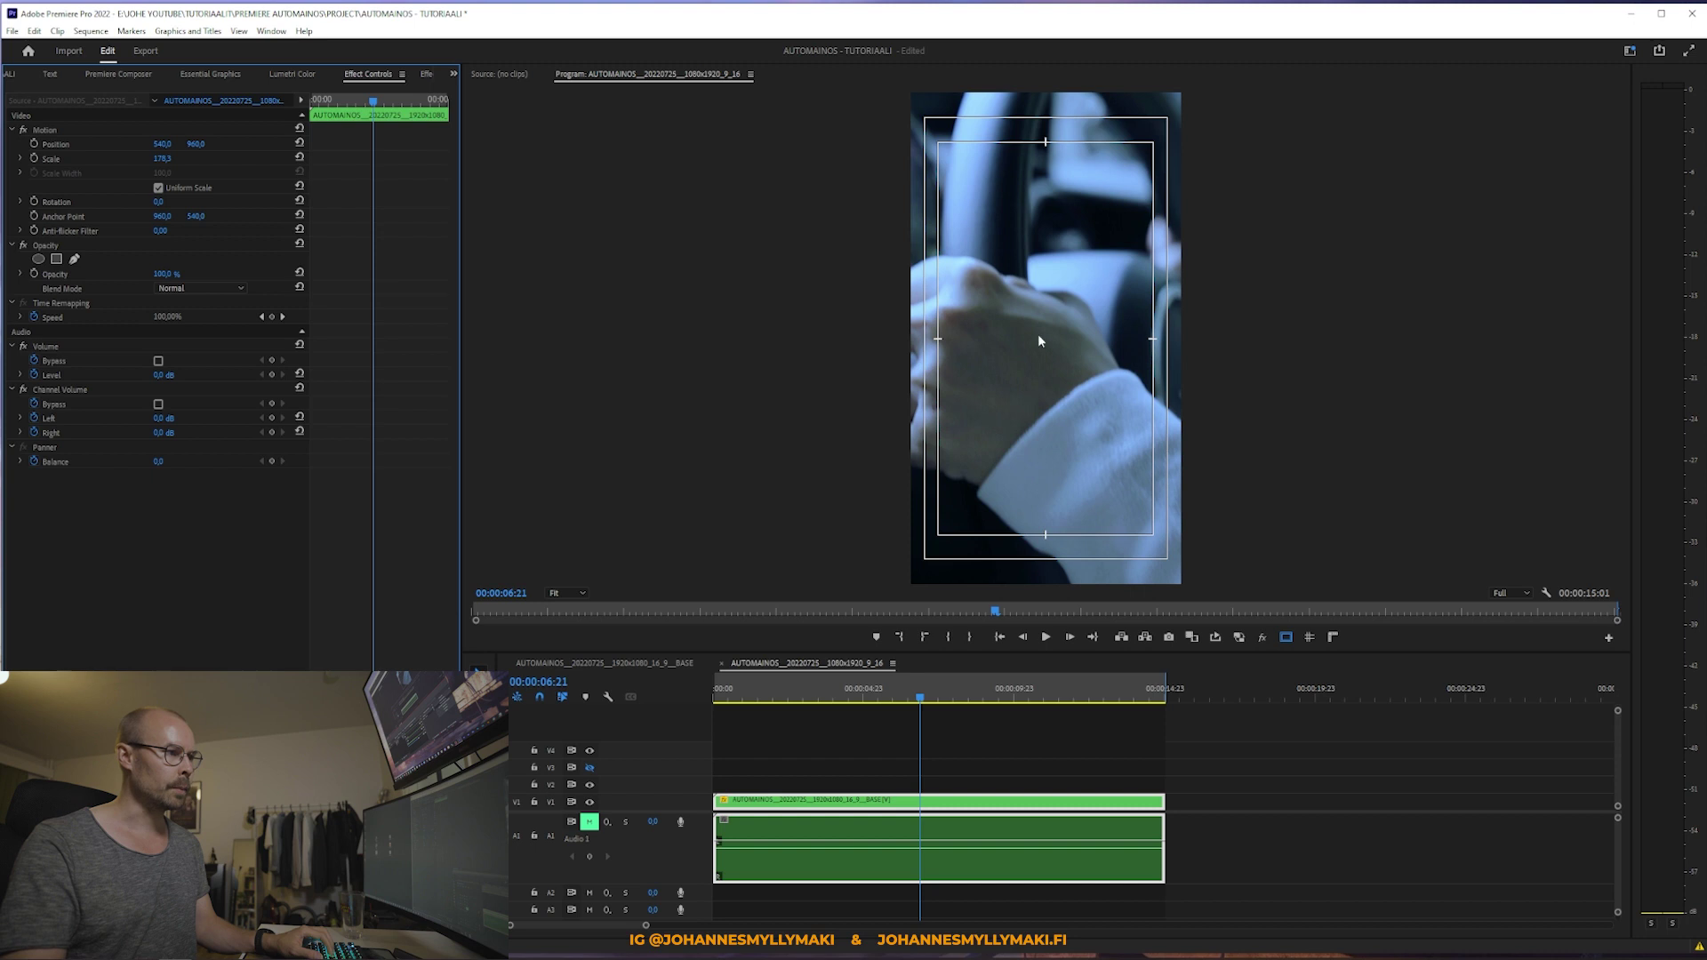
left_click_drag(907, 696, 782, 691)
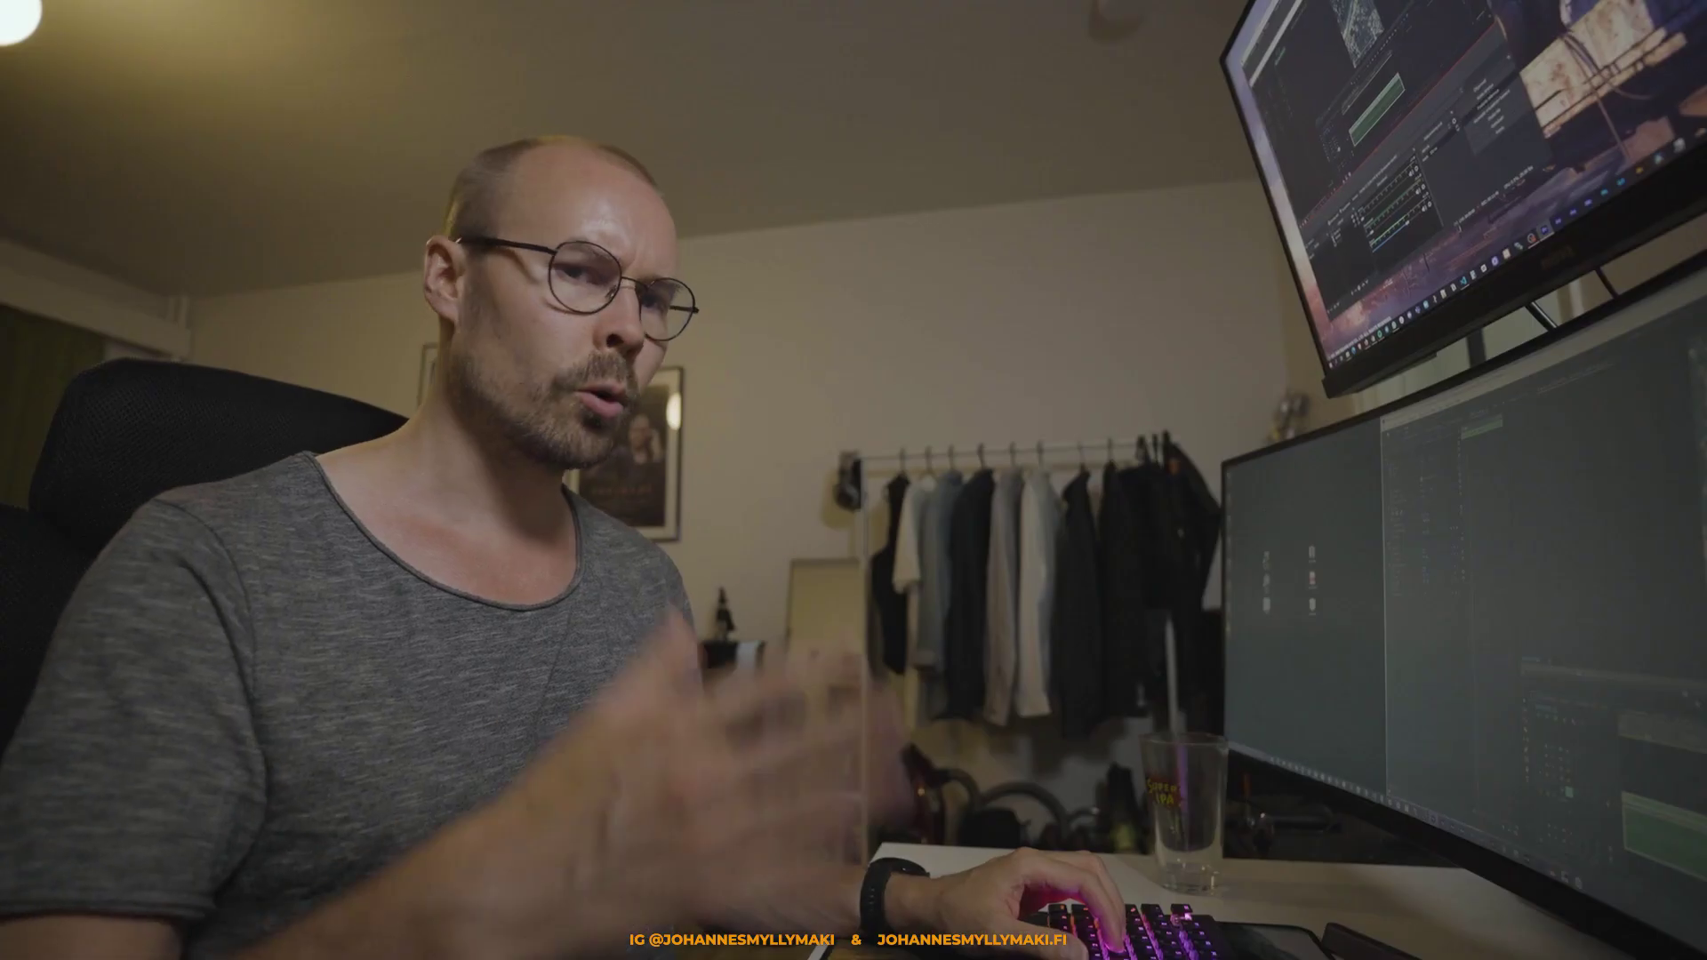
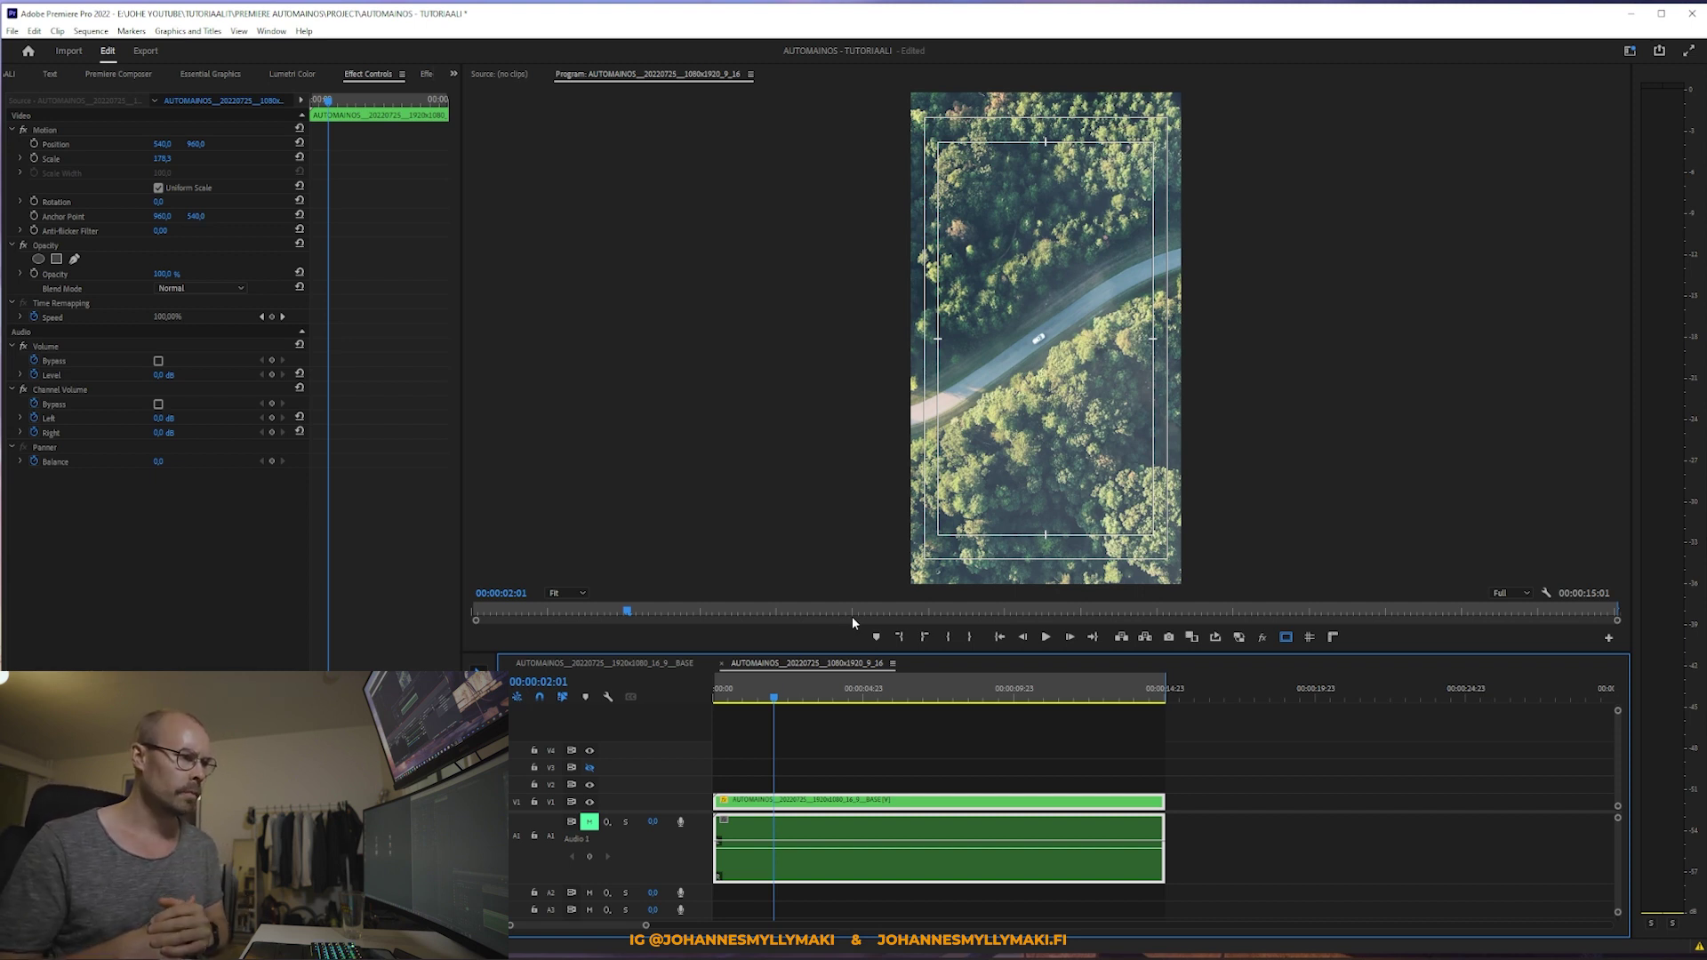
Step: Scrub and play back the vertical 9:16 sequence, then select the nested base clip on V1
key("shift+Left")
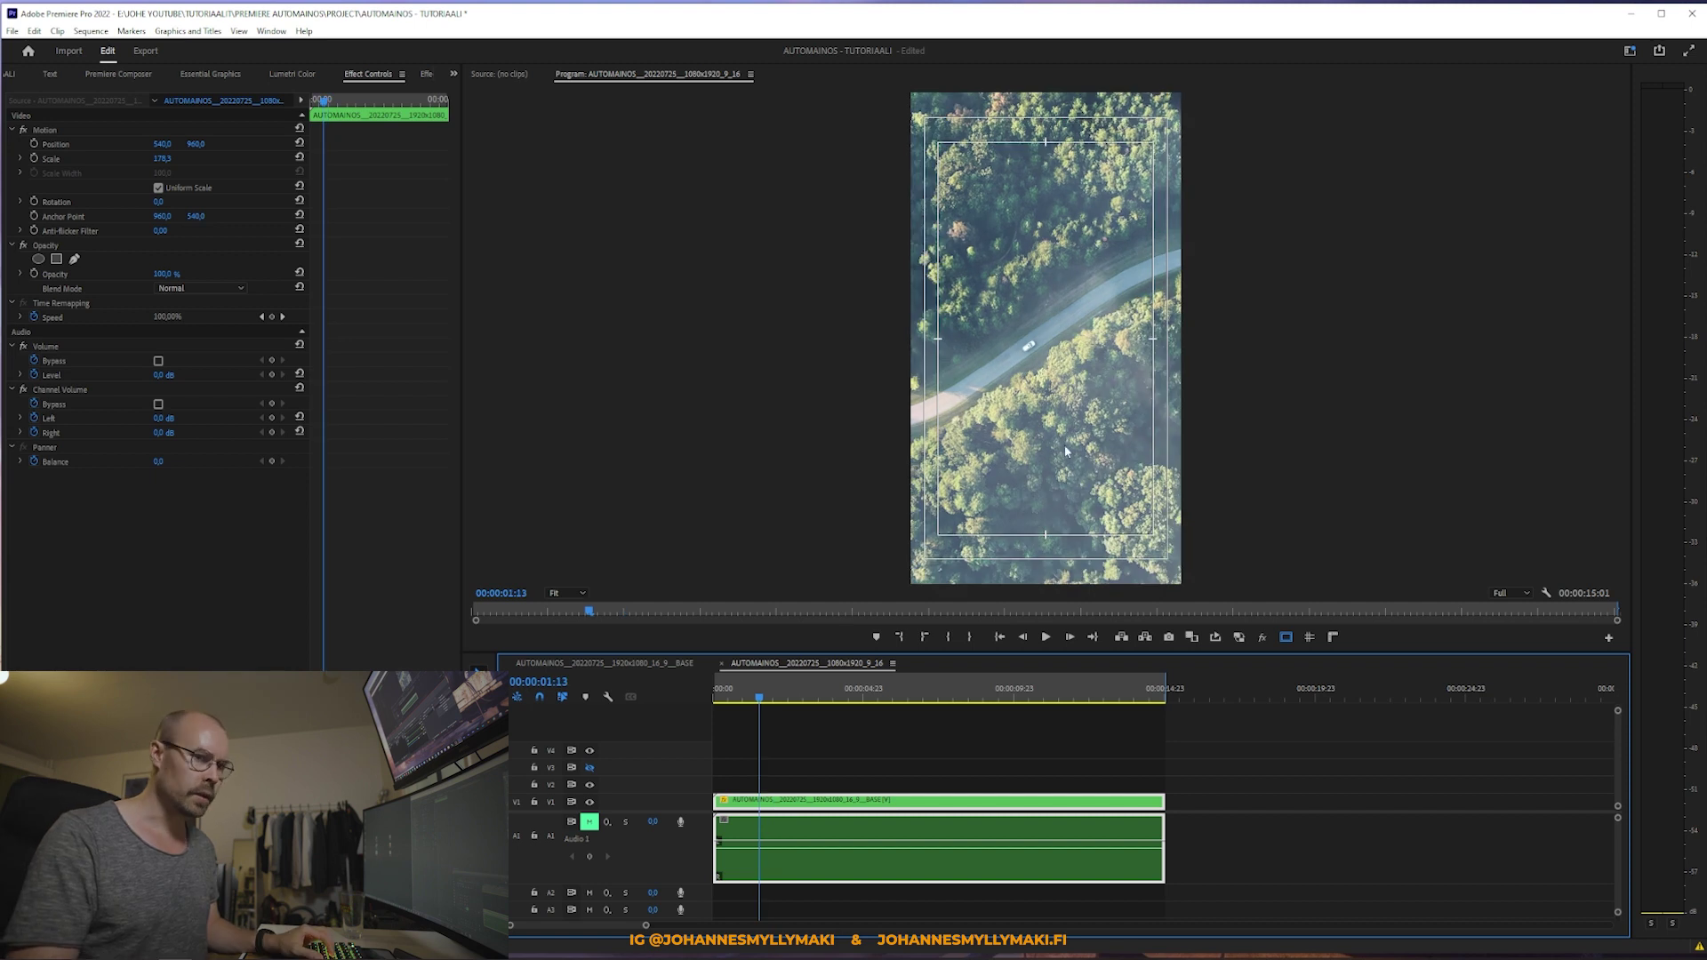
mouse_move(798, 697)
left_mouse_down()
mouse_move(973, 706)
mouse_move(944, 700)
left_mouse_up()
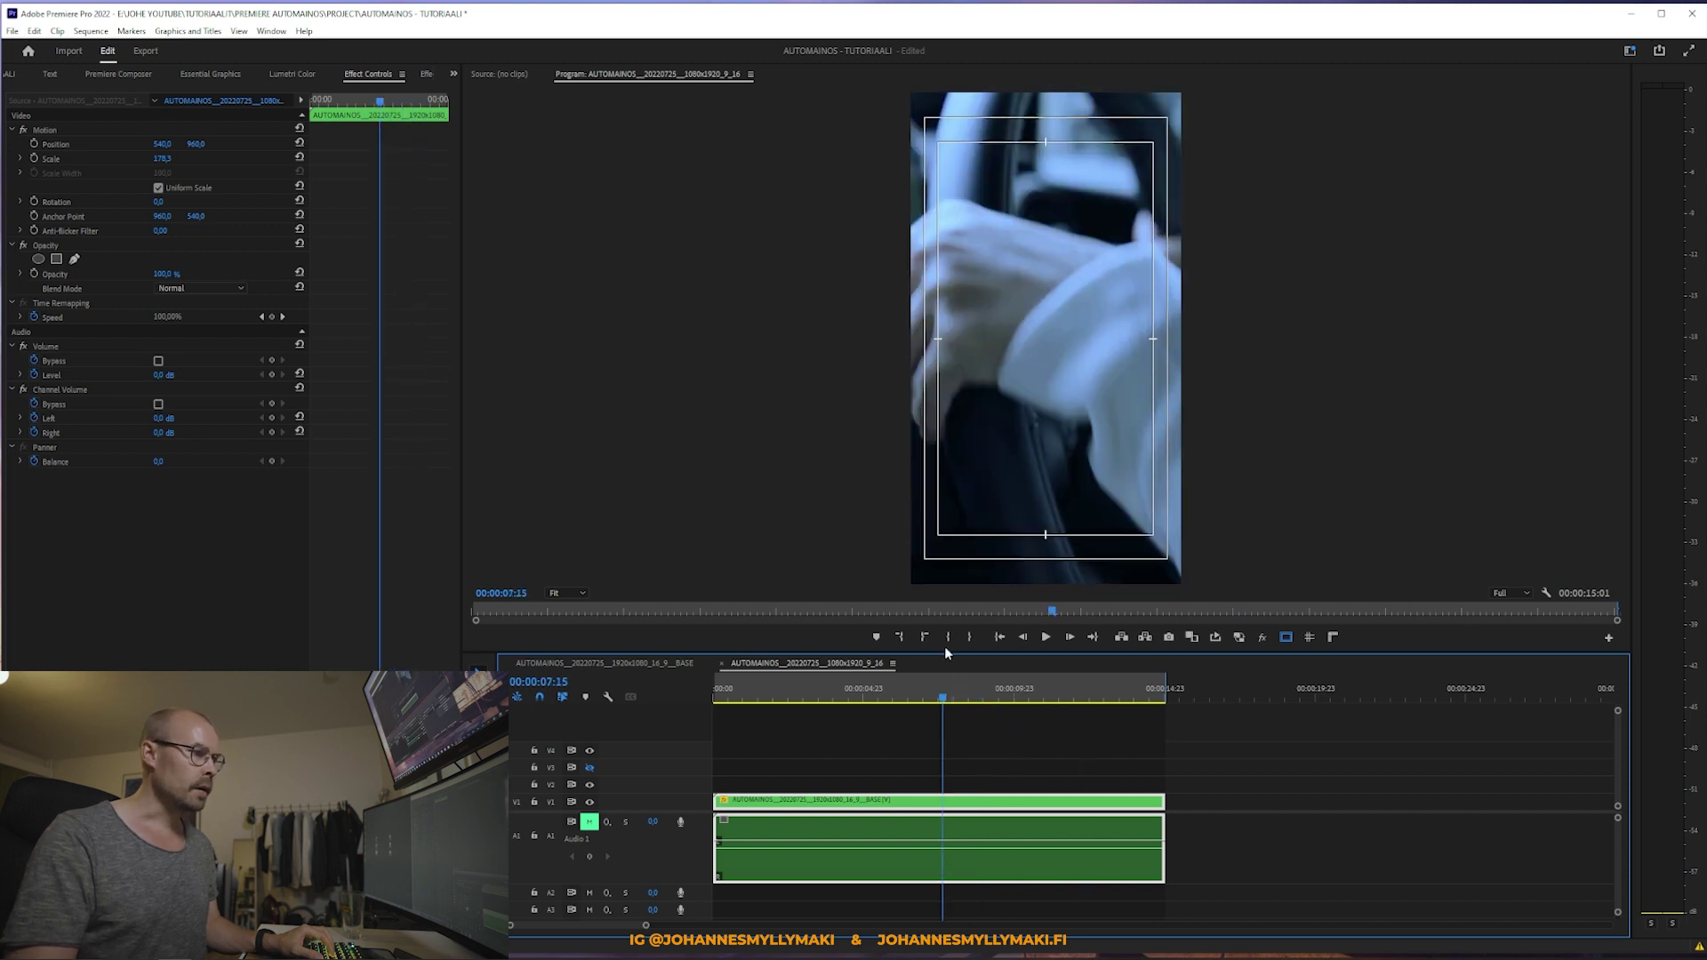
key("j")
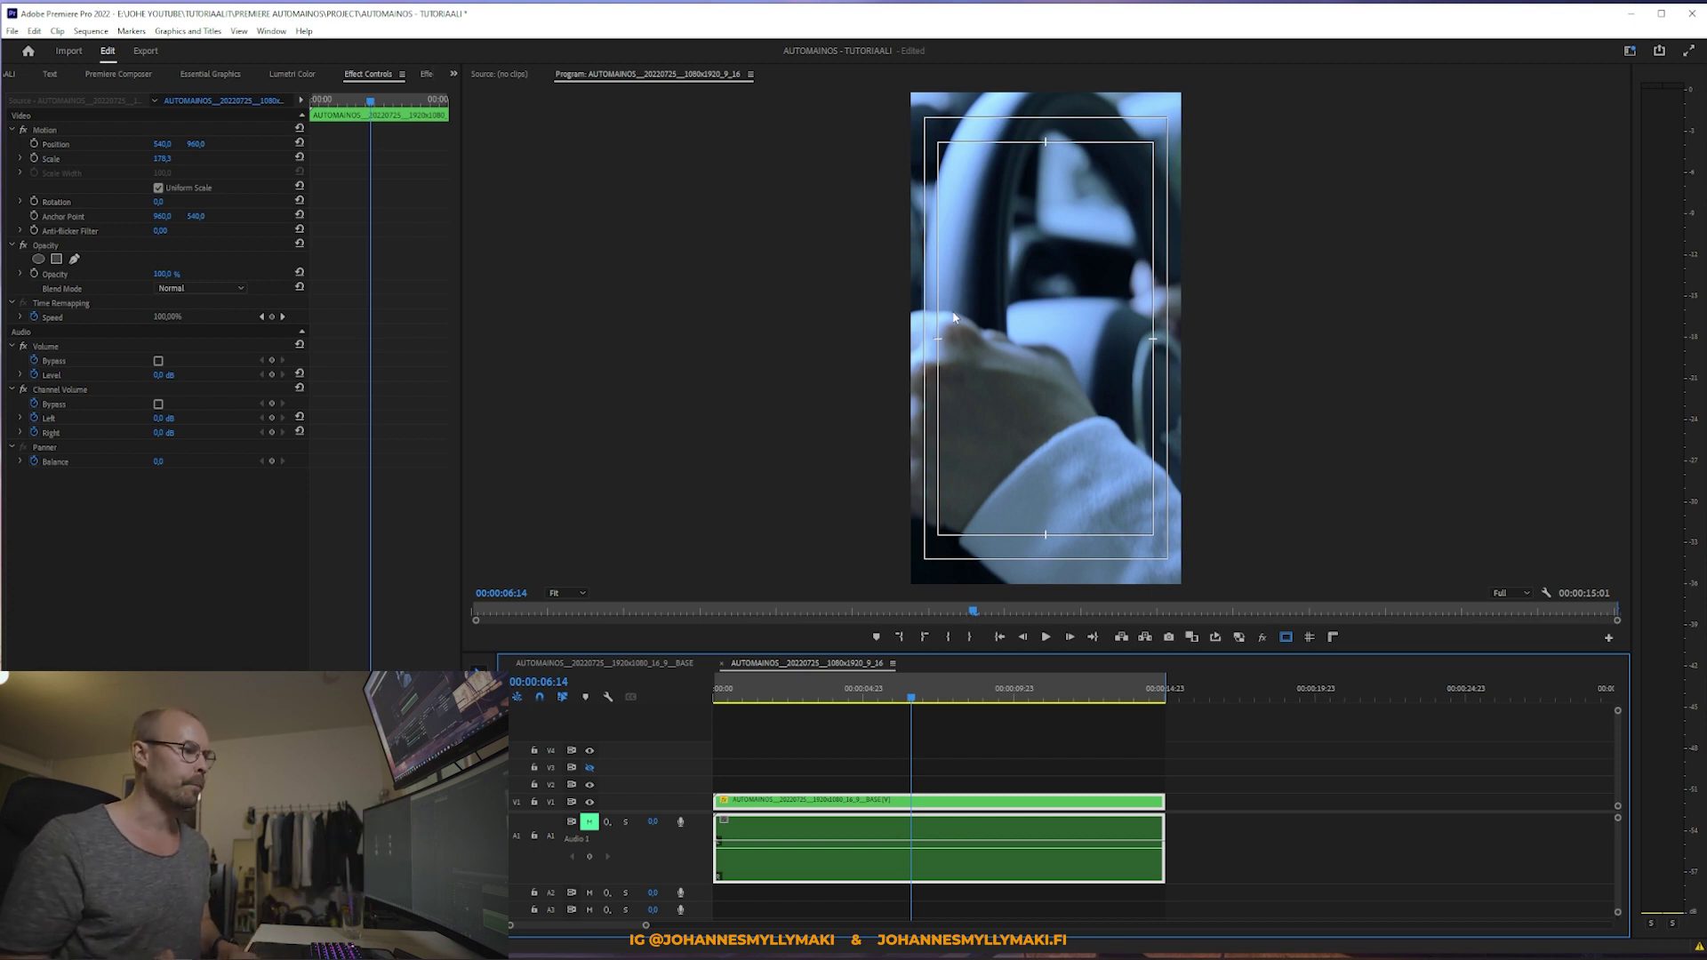
left_click(984, 768)
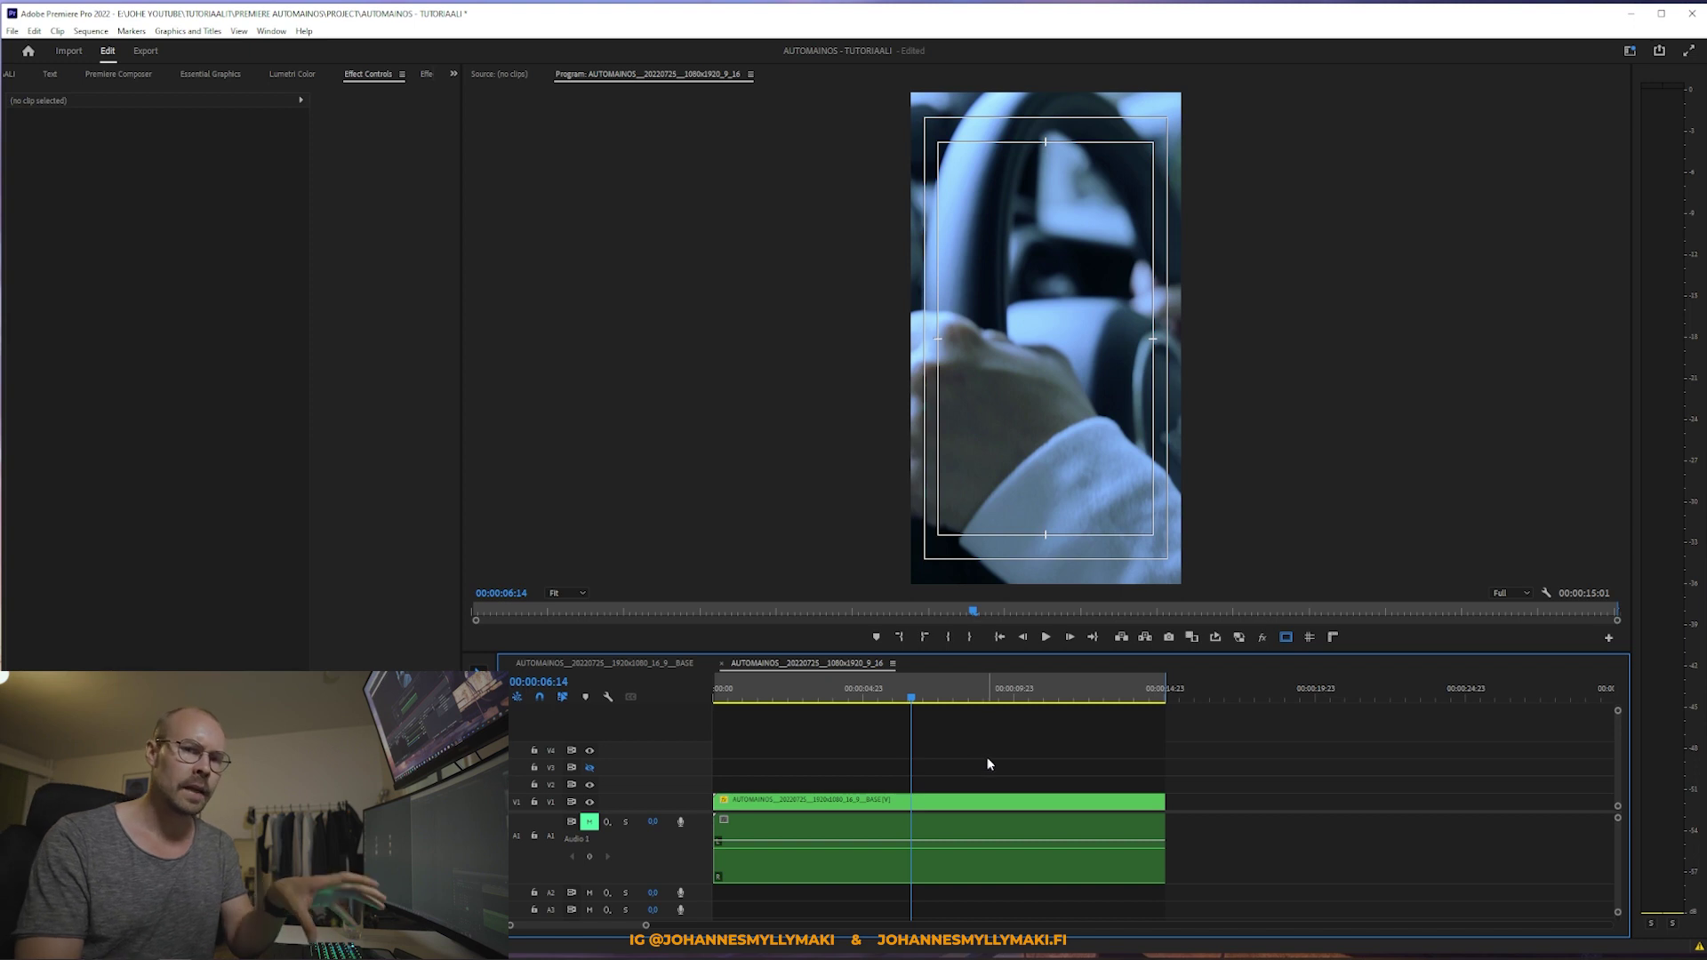
left_click(949, 804)
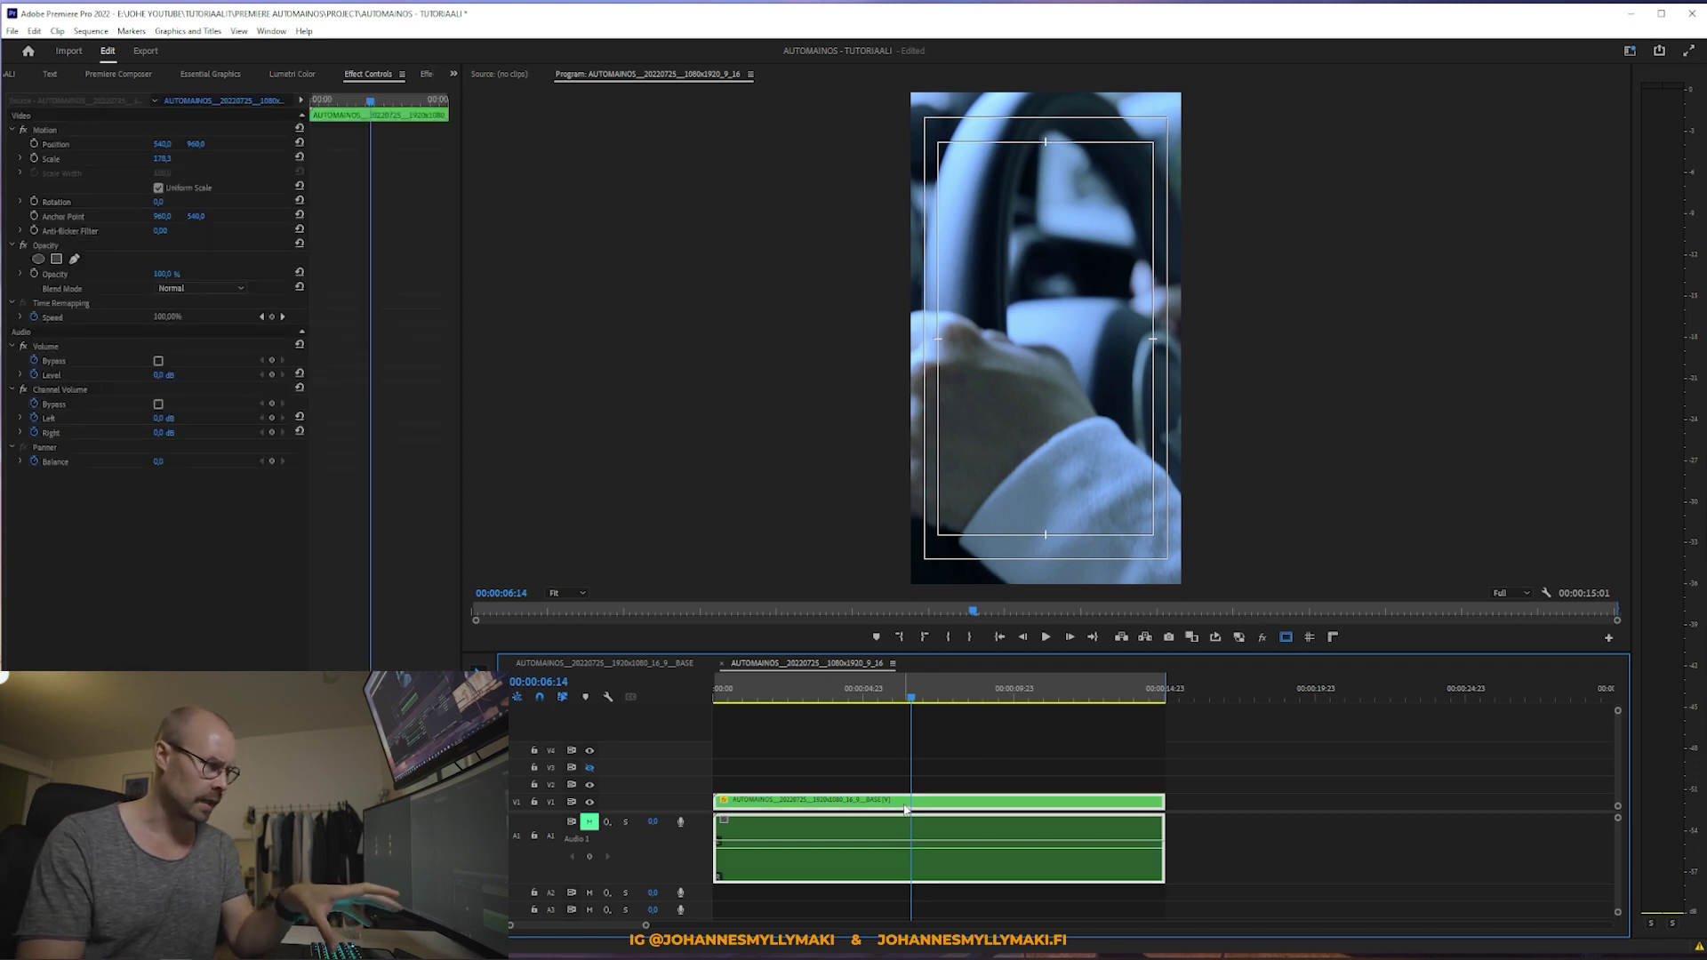
left_click_drag(1090, 758, 875, 857)
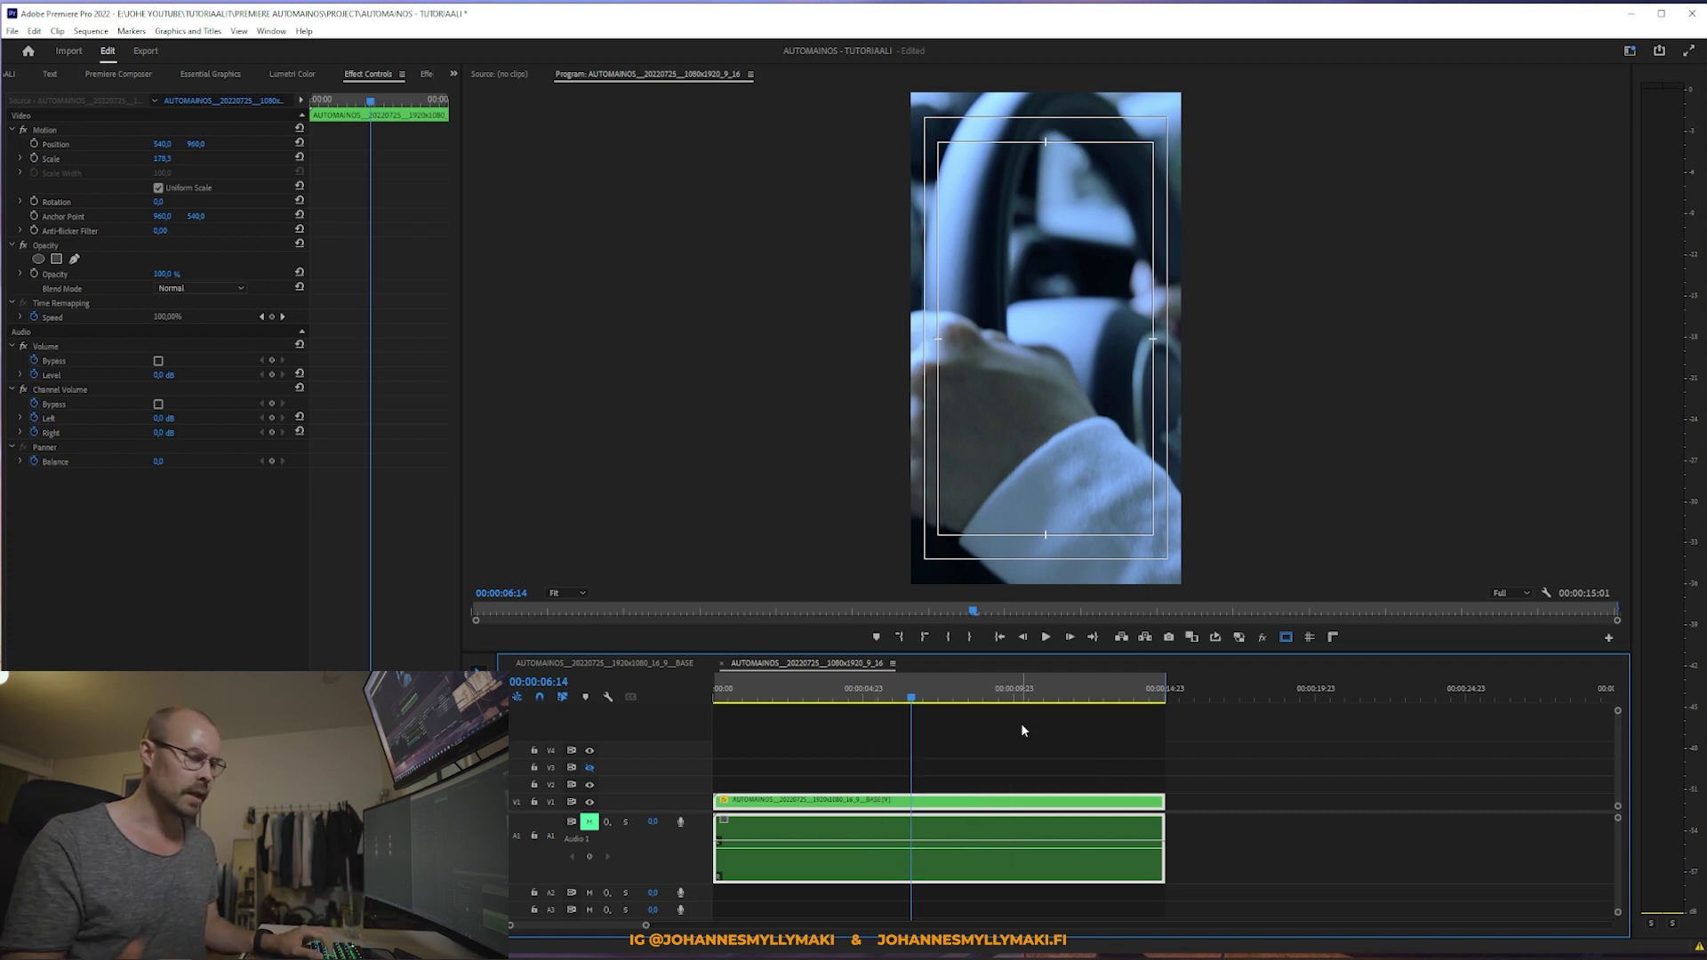
Step: In the 16:9 BASE sequence, select all the individual V1 clips
left_click(631, 663)
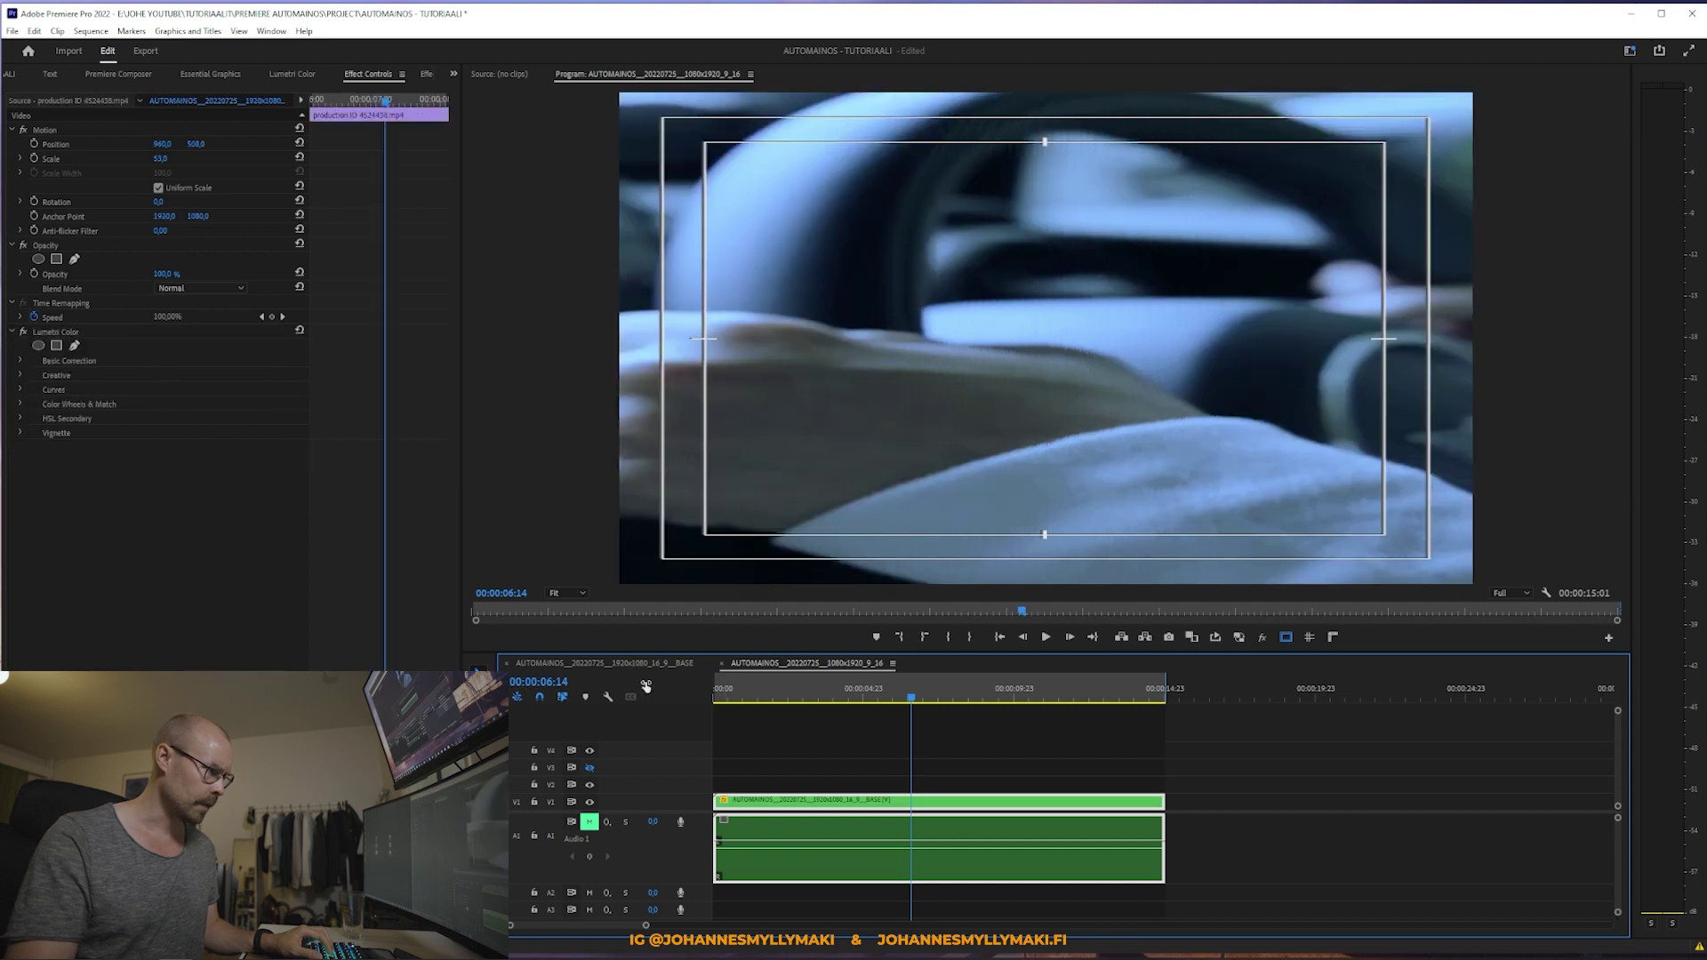
left_click(786, 737)
left_click_drag(1184, 806, 720, 807)
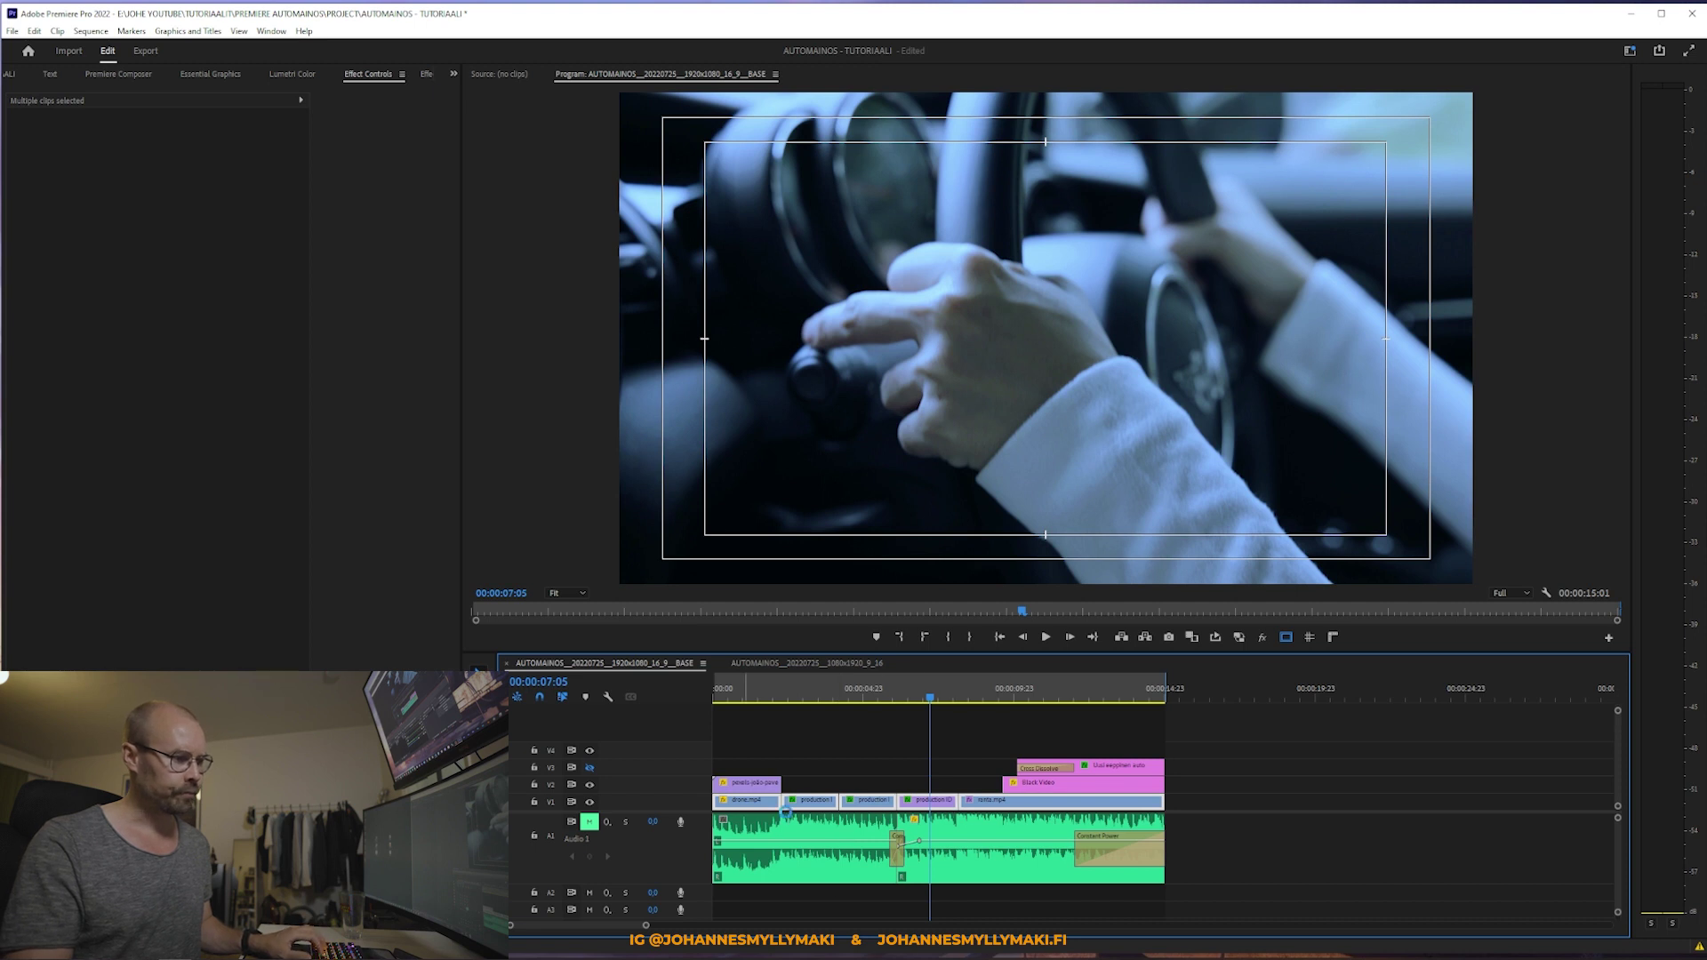
Step: Paste the BASE clips into the 9:16 sequence and drag them onto V2 at the start
left_click(845, 663)
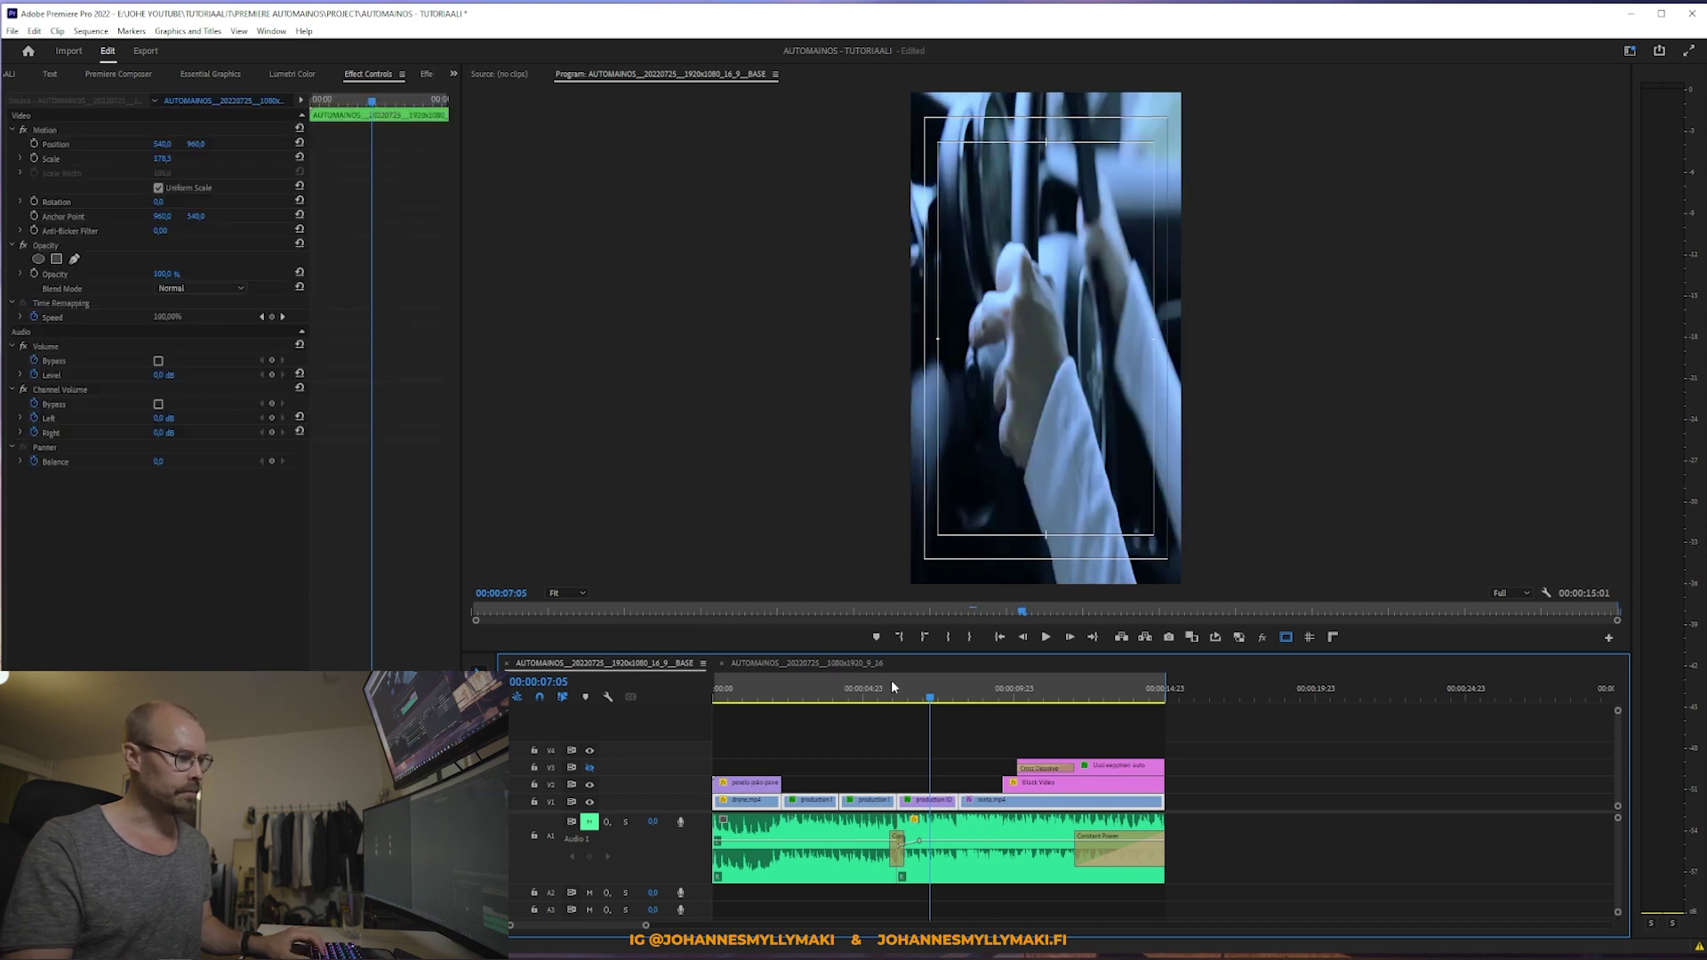
left_click(1193, 693)
key("ctrl+z")
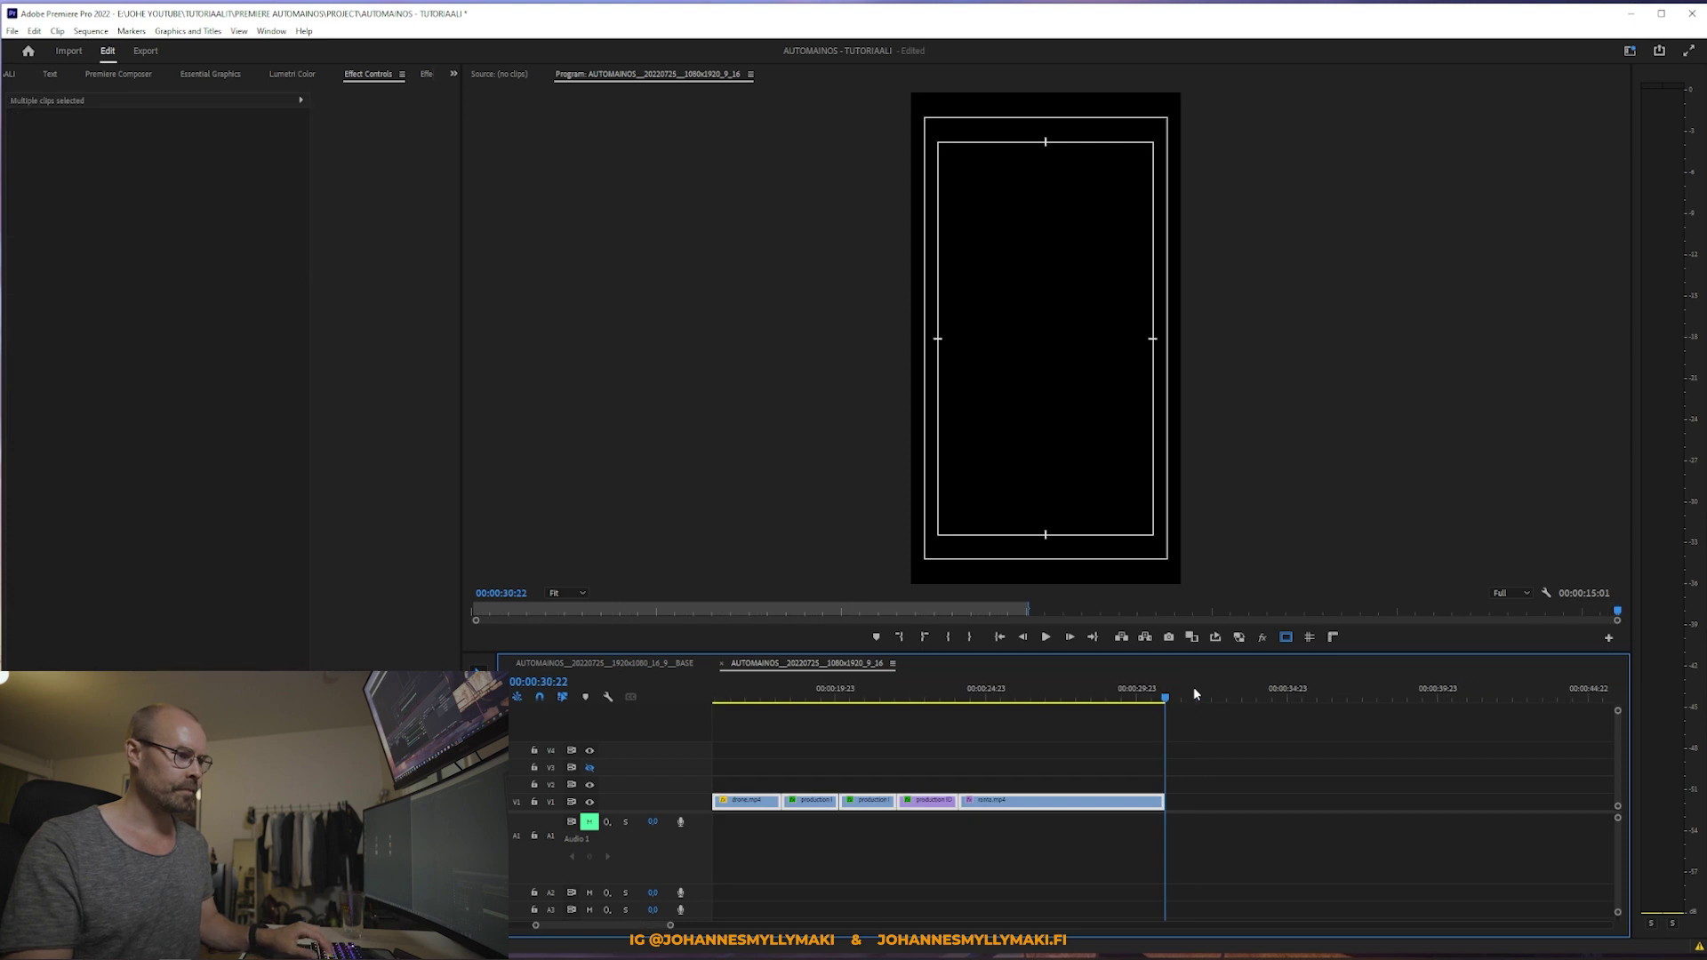
key("ctrl+z")
key("ctrl+z")
key("ctrl+z")
key("=")
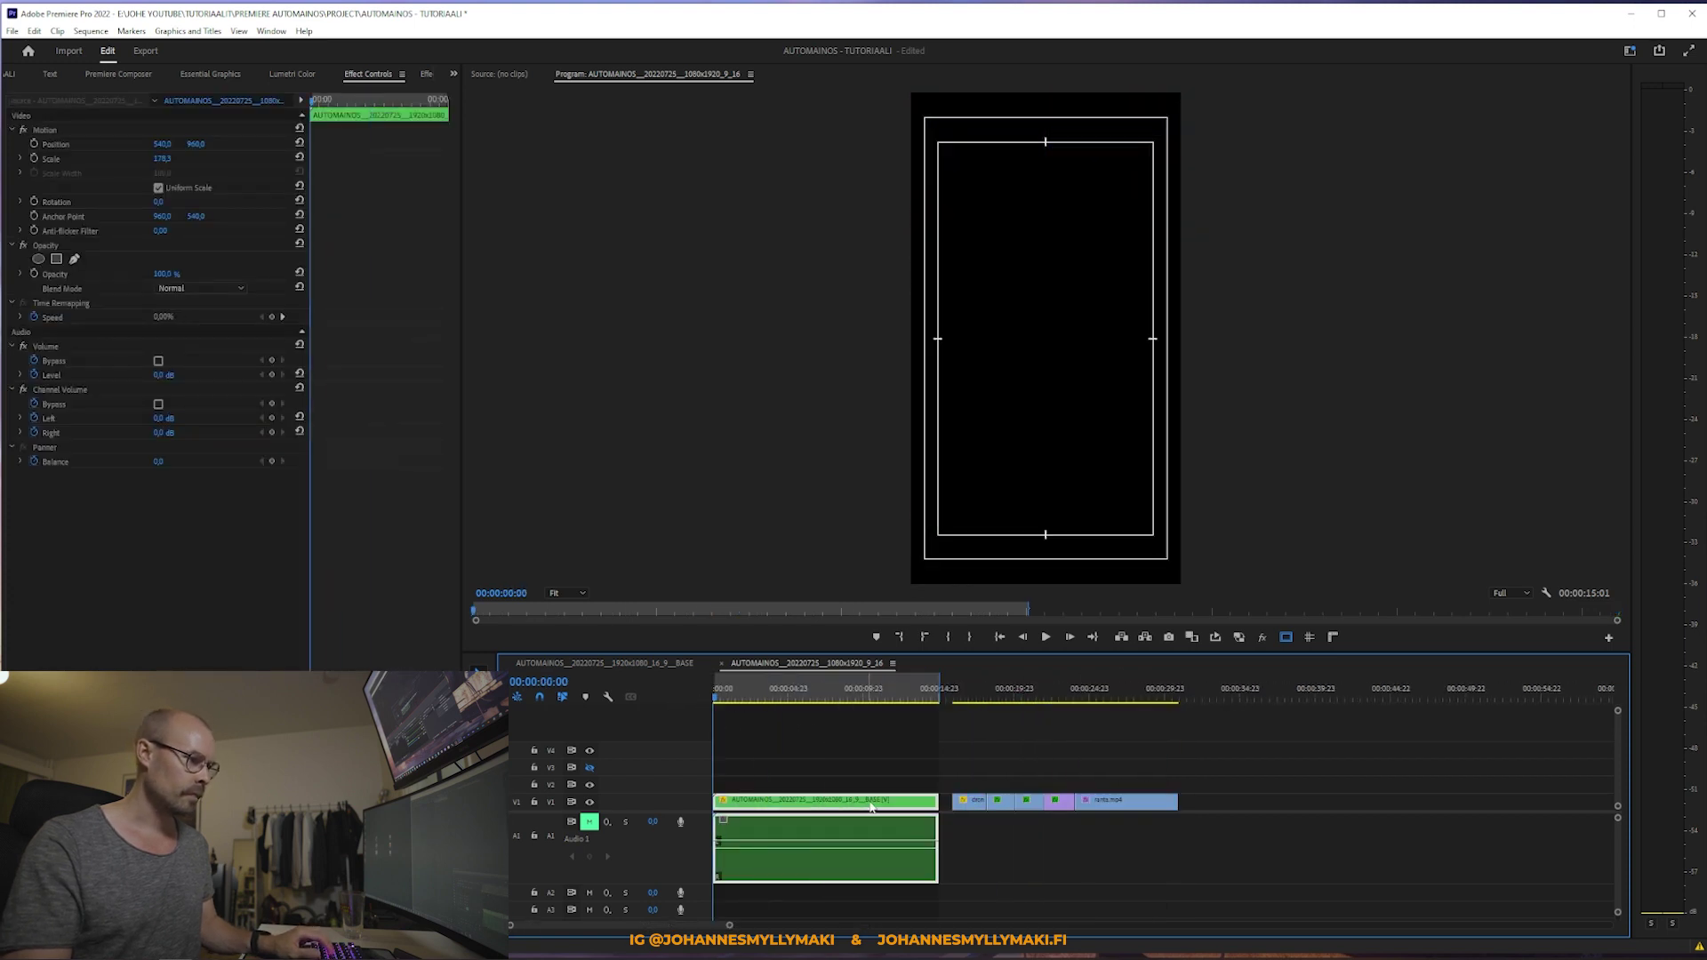
mouse_move(1190, 768)
left_mouse_down()
mouse_move(954, 811)
mouse_move(745, 784)
left_mouse_up()
Step: Place the reference clips on V2 at 00:00 and razor the nested V1 clip at its four shot changes
left_click(744, 743)
key("=")
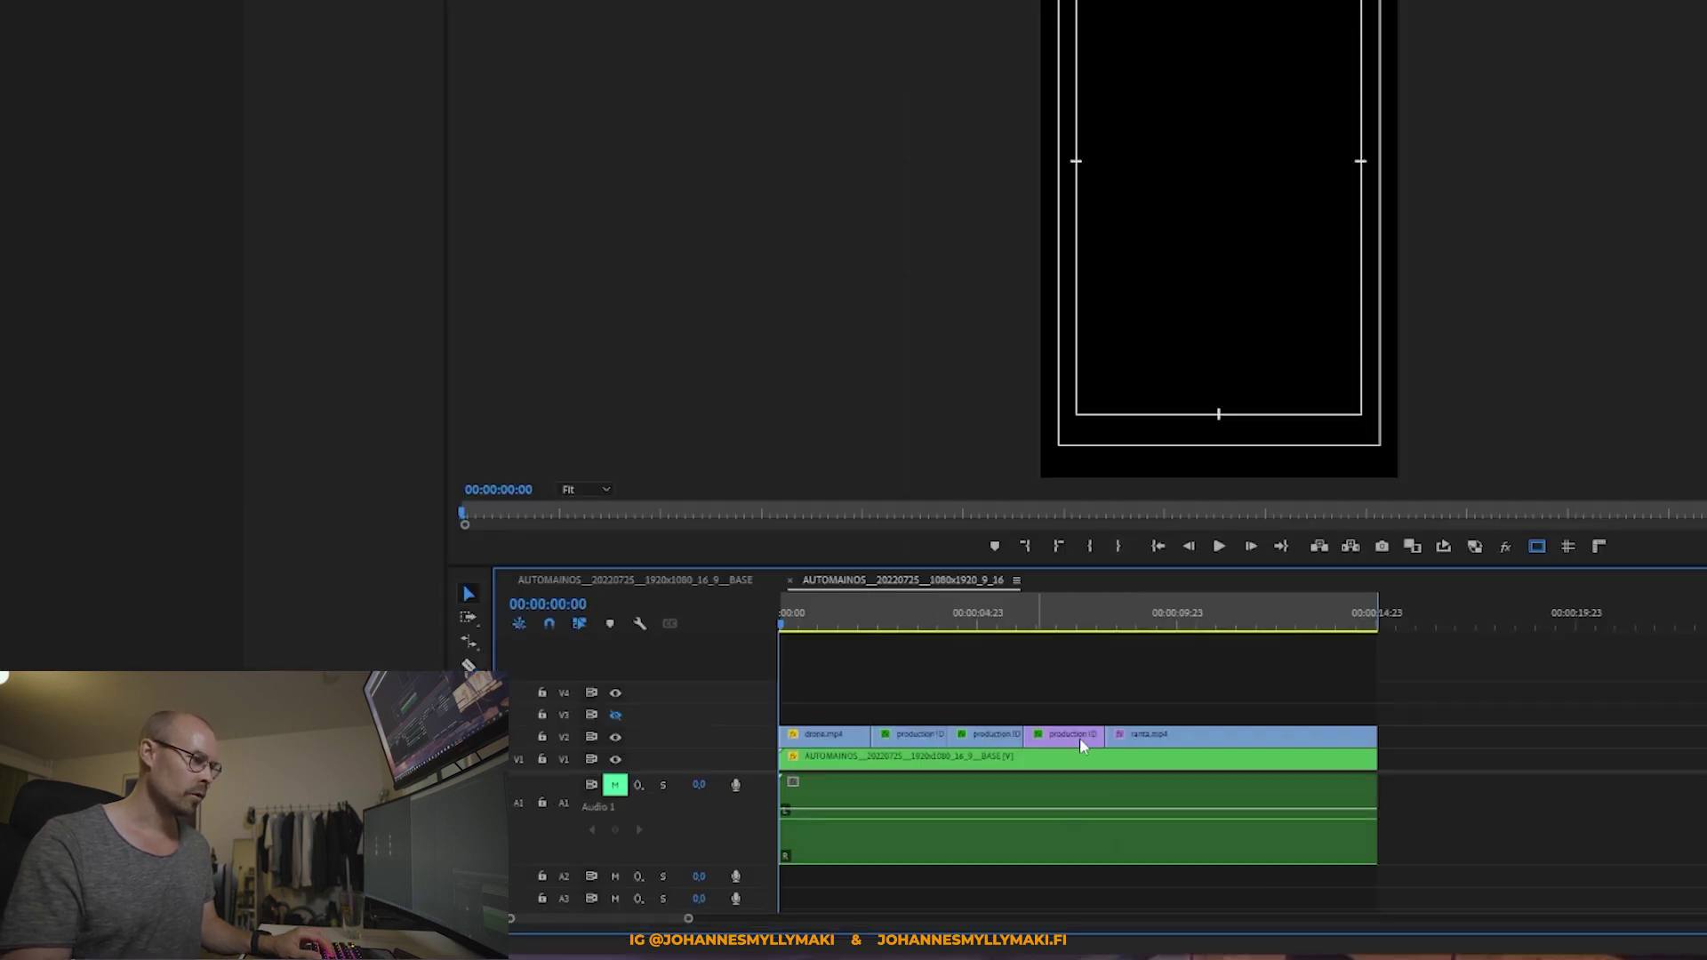
key("c")
left_click(877, 762)
left_click(949, 762)
left_click(1024, 762)
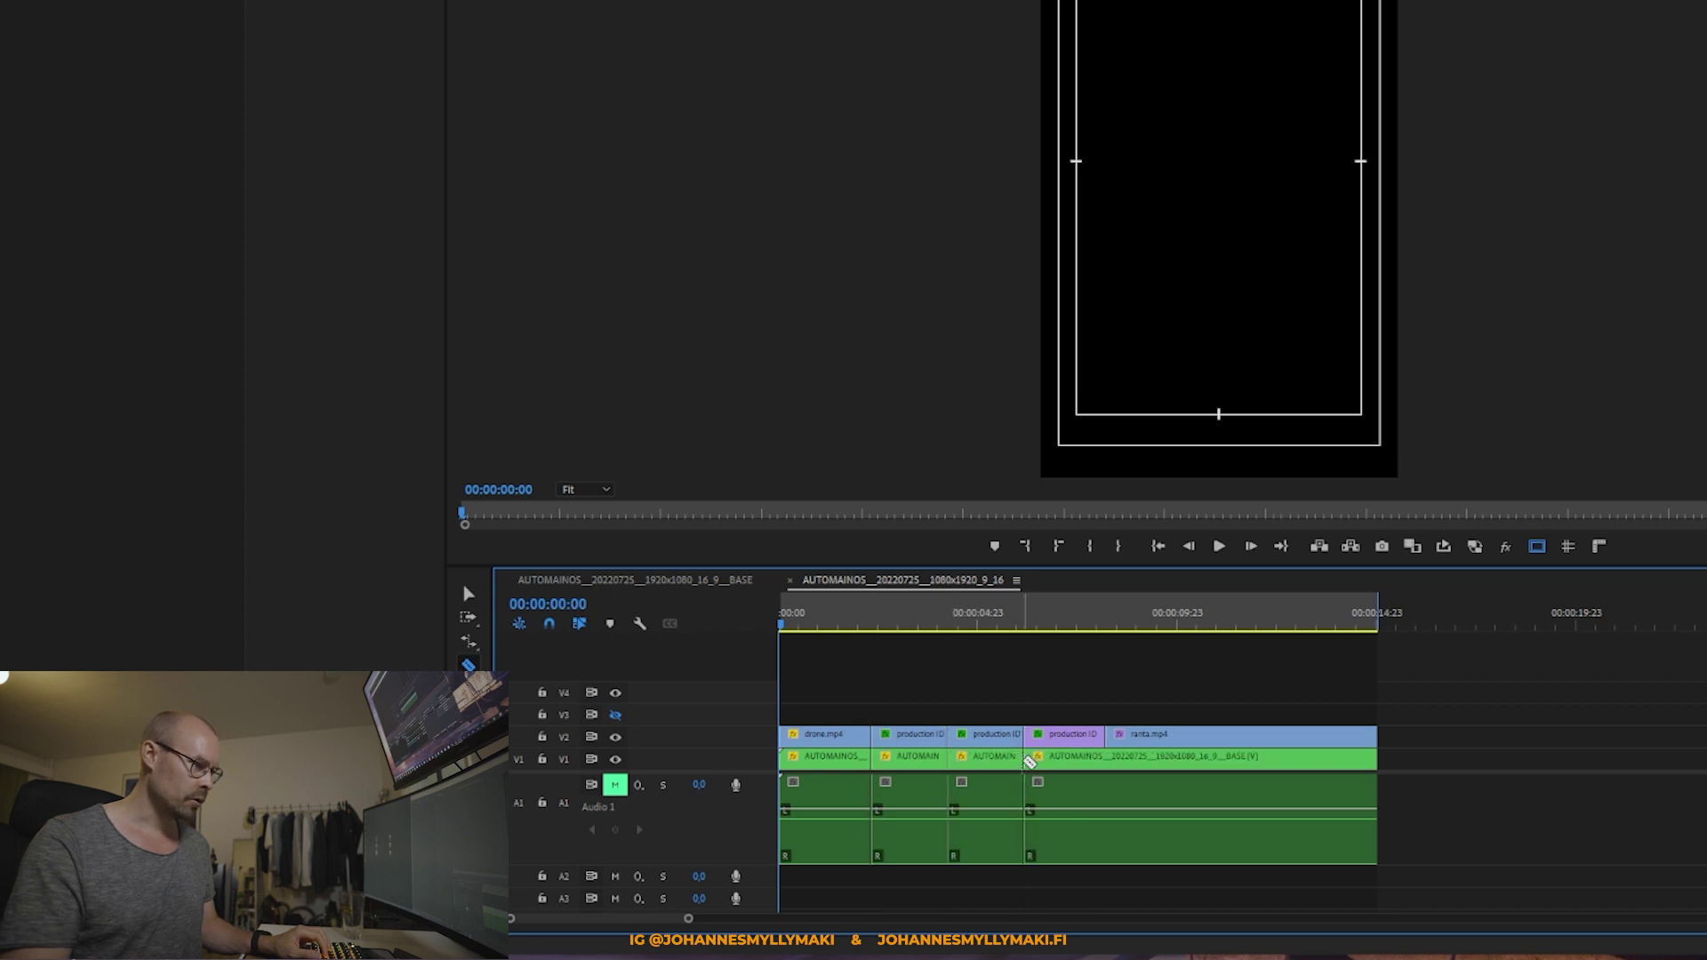
left_click(1107, 762)
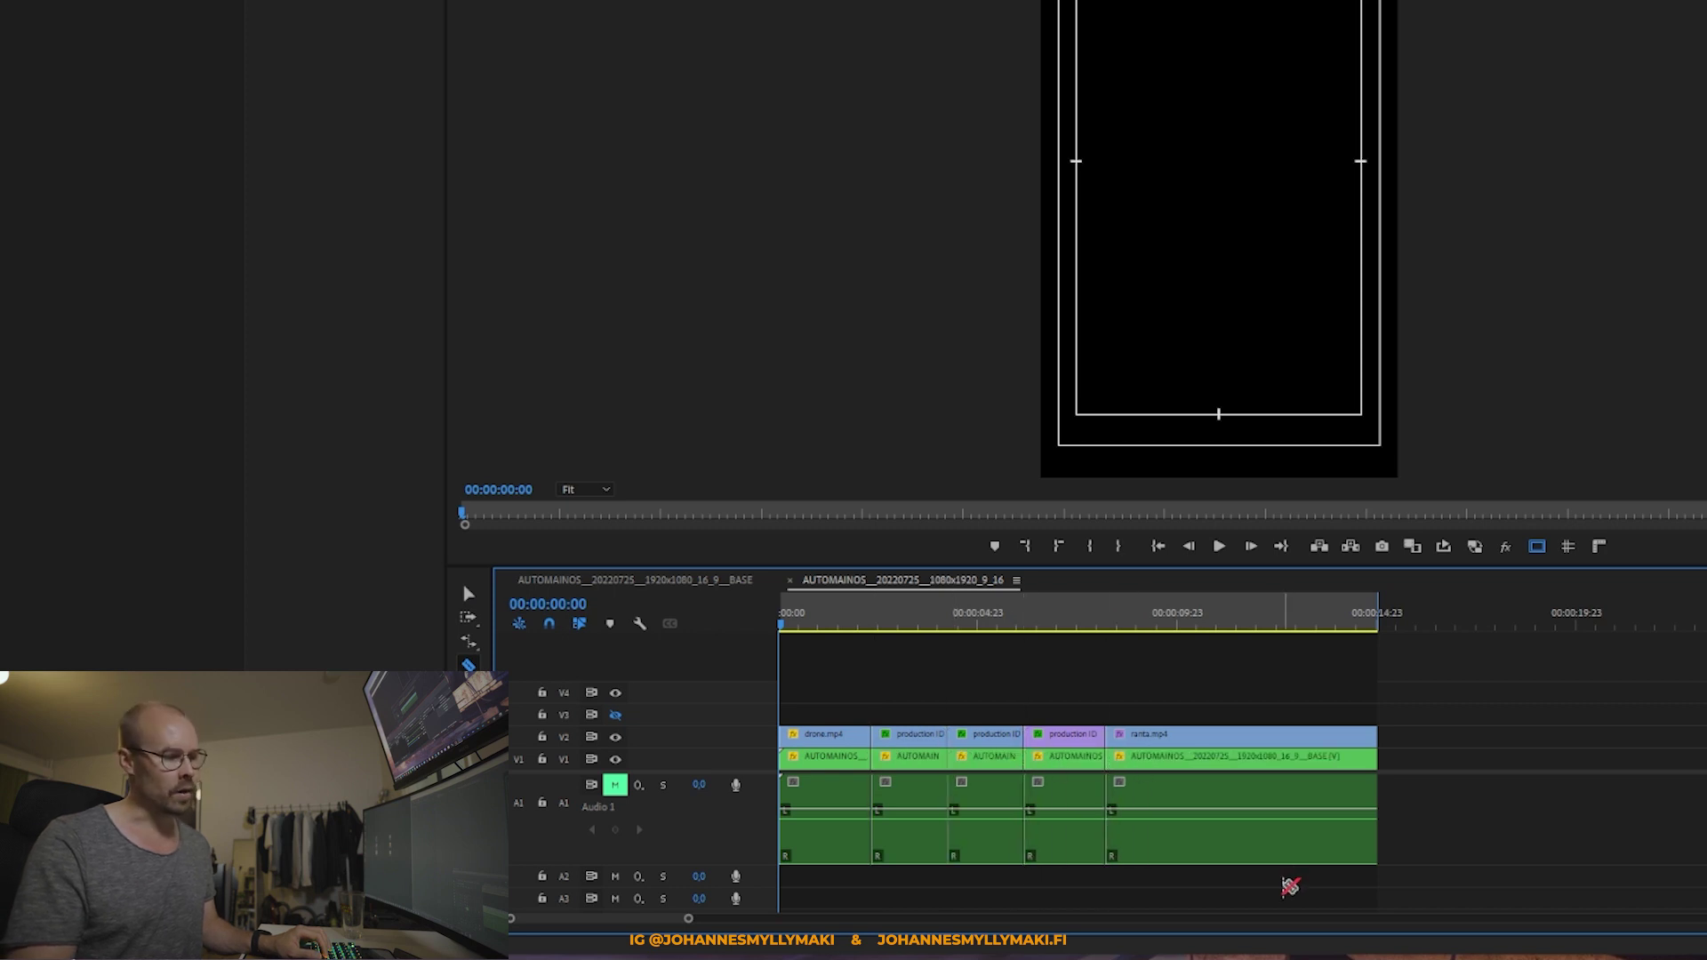
Step: Select the V2 reference clips and delete them
key("v")
left_click_drag(1169, 693, 801, 734)
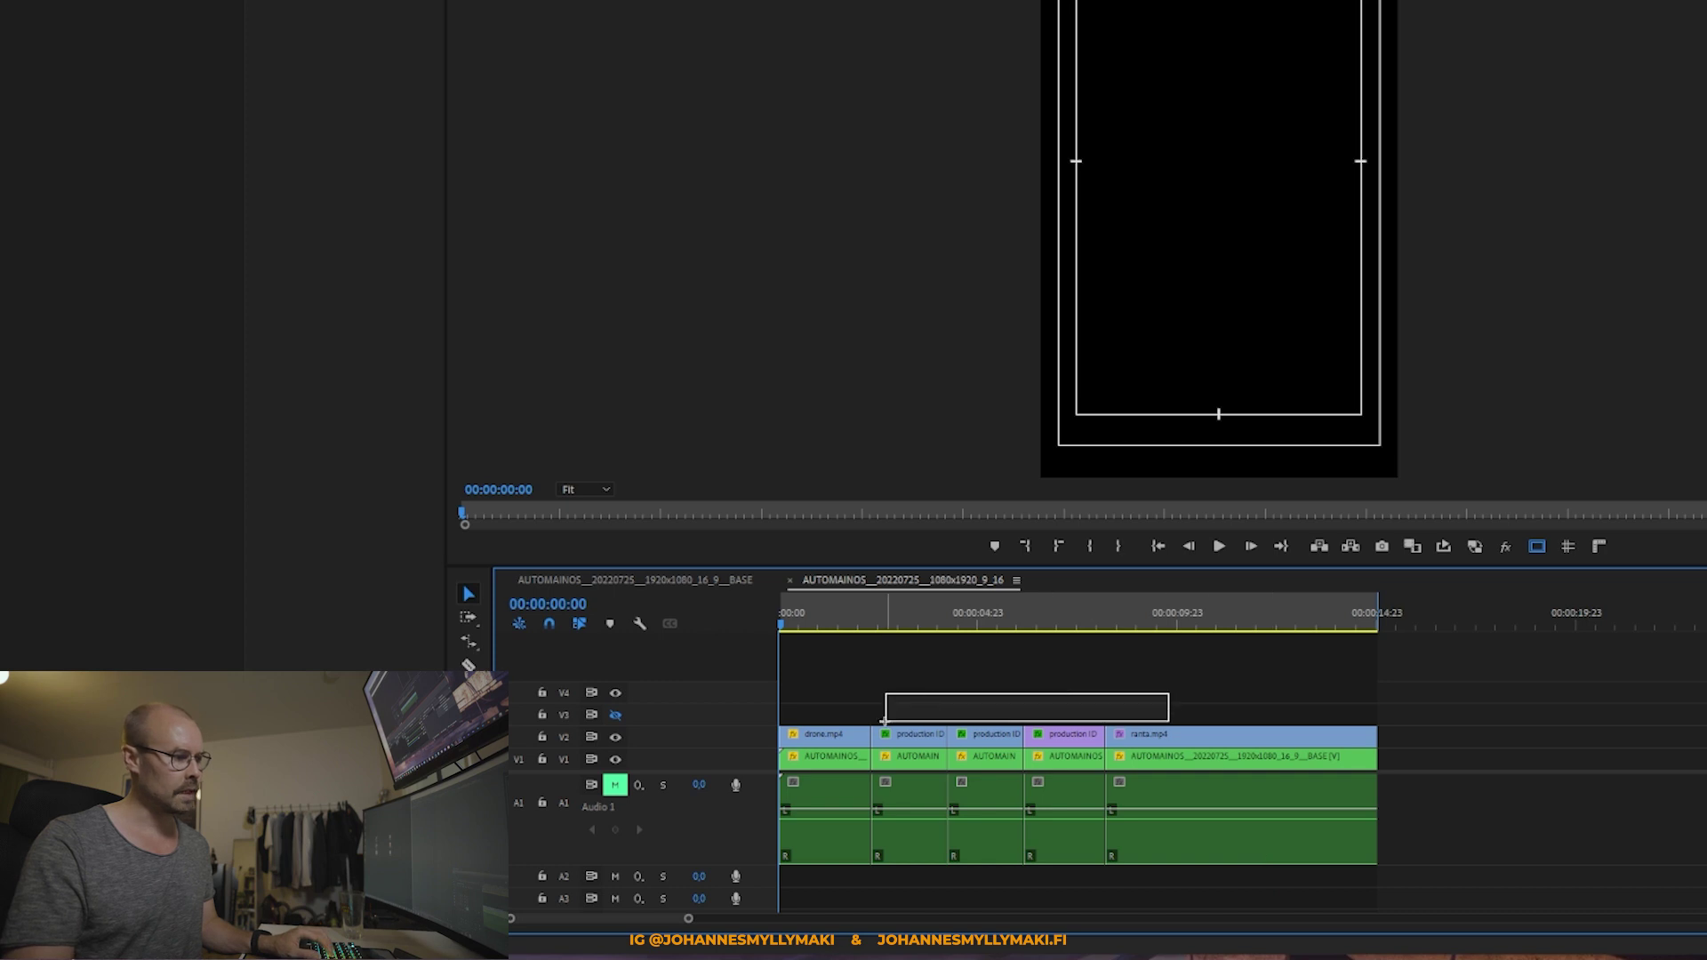
mouse_move(1249, 679)
left_mouse_down()
mouse_move(865, 711)
mouse_move(827, 743)
left_mouse_up()
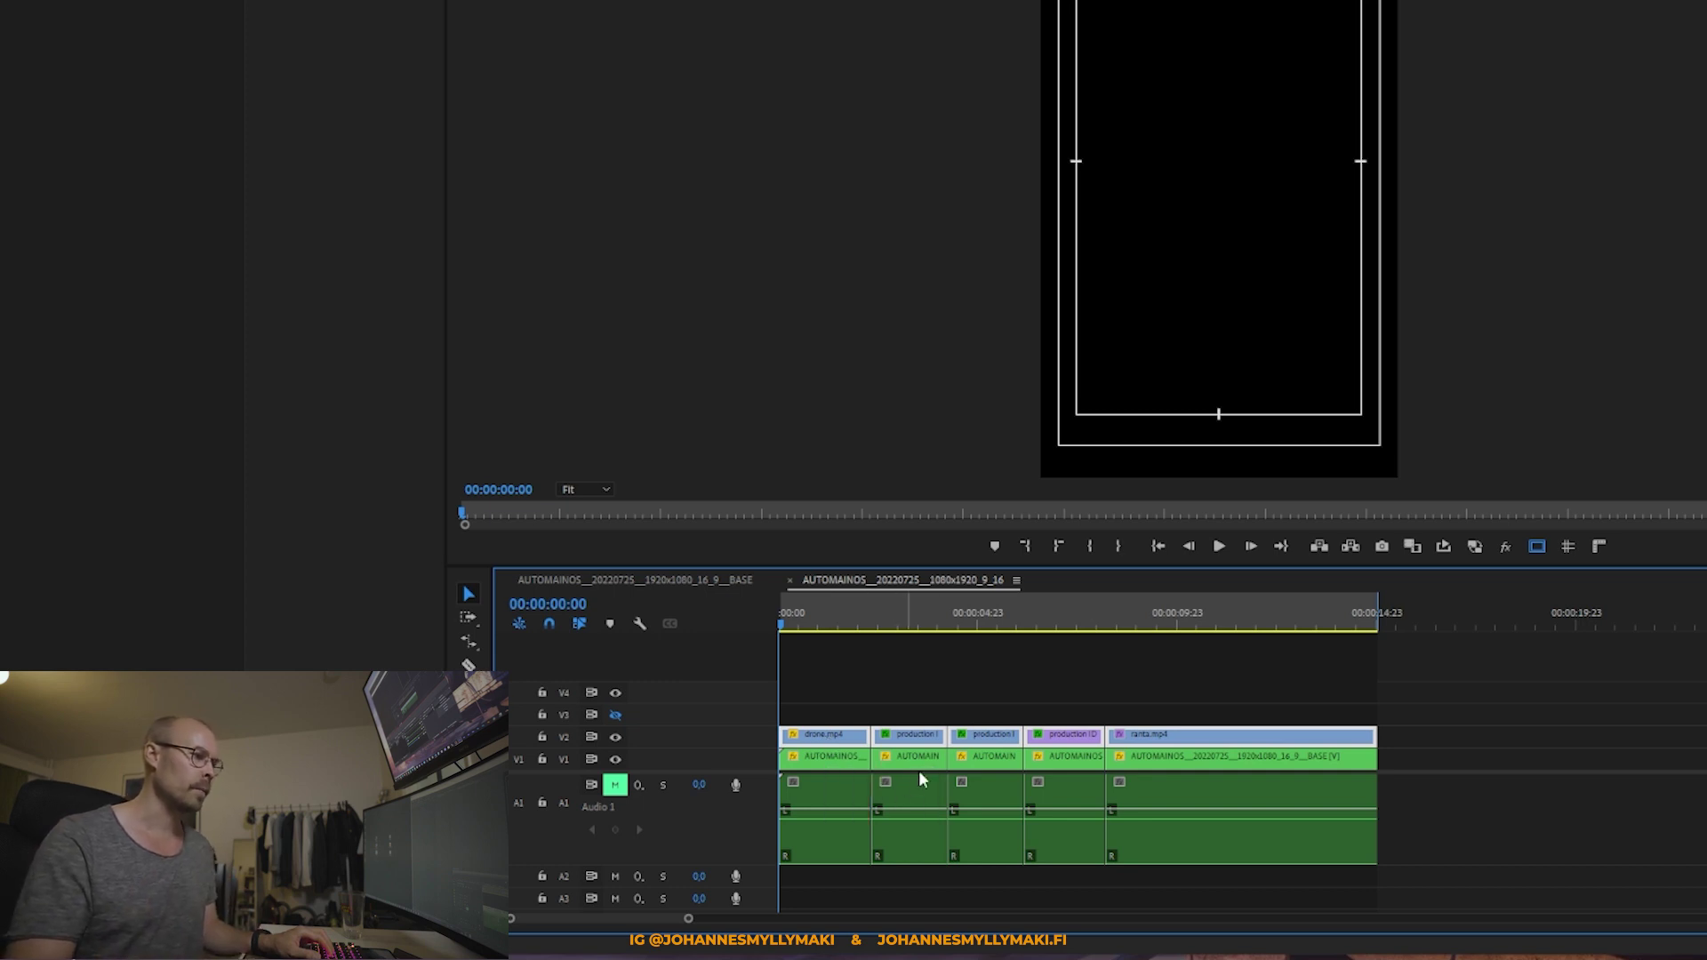
left_click(1076, 656)
left_click_drag(1454, 814, 889, 775)
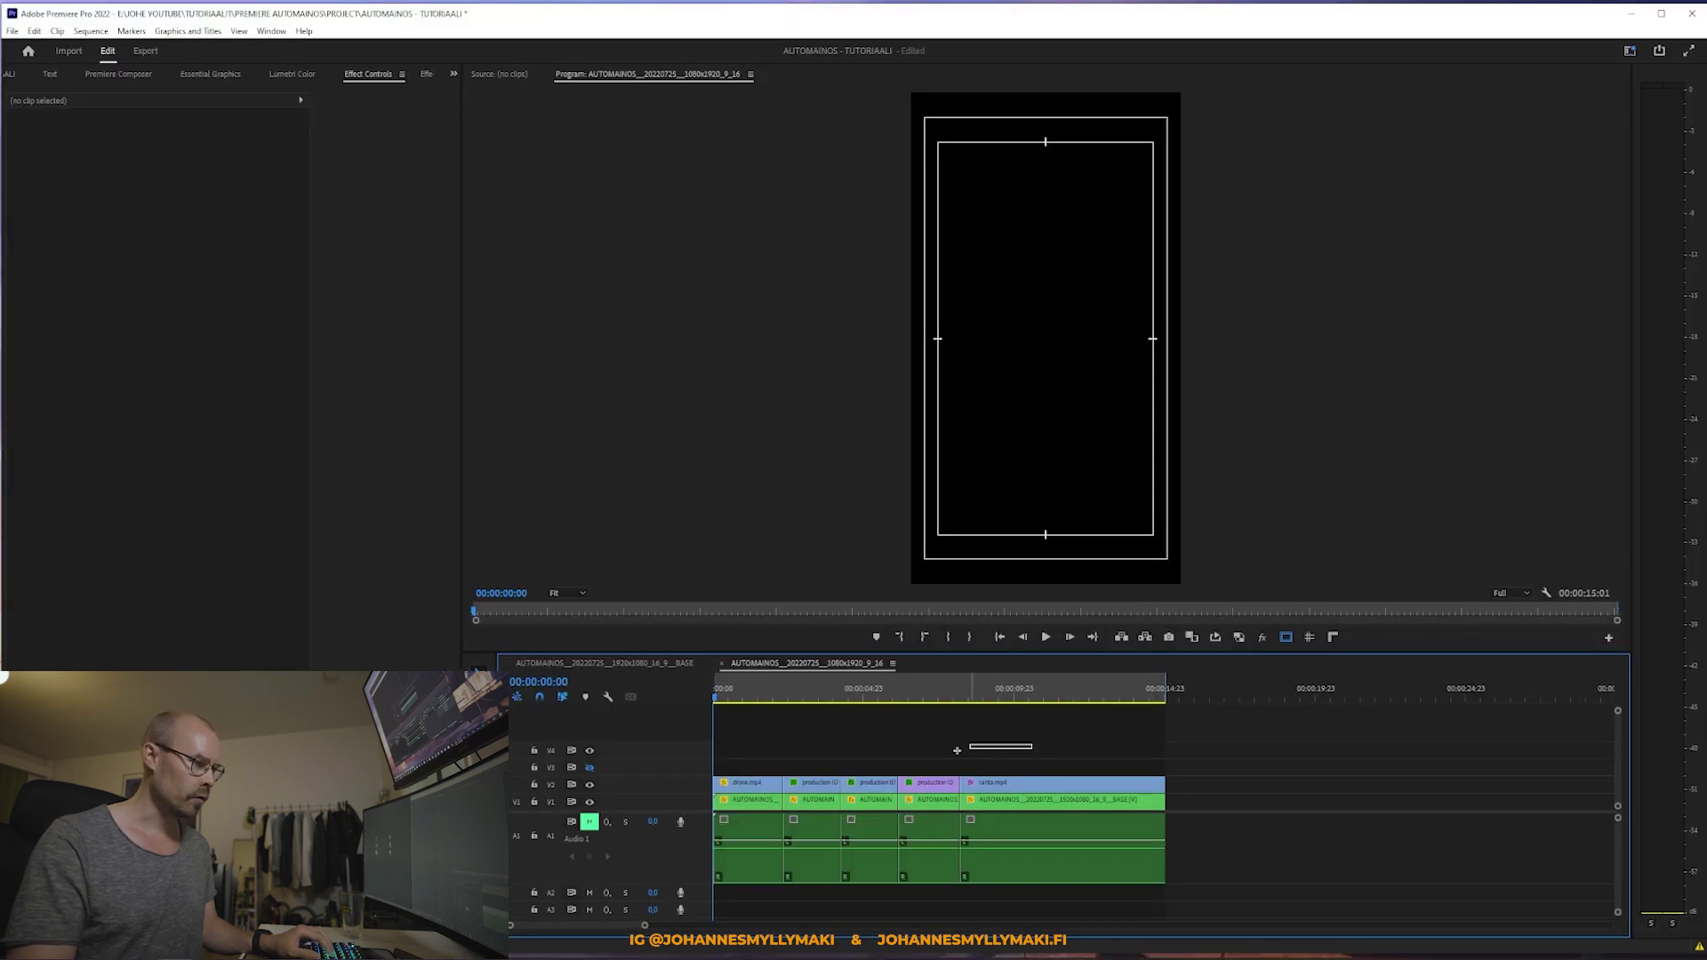
left_click_drag(956, 749, 761, 782)
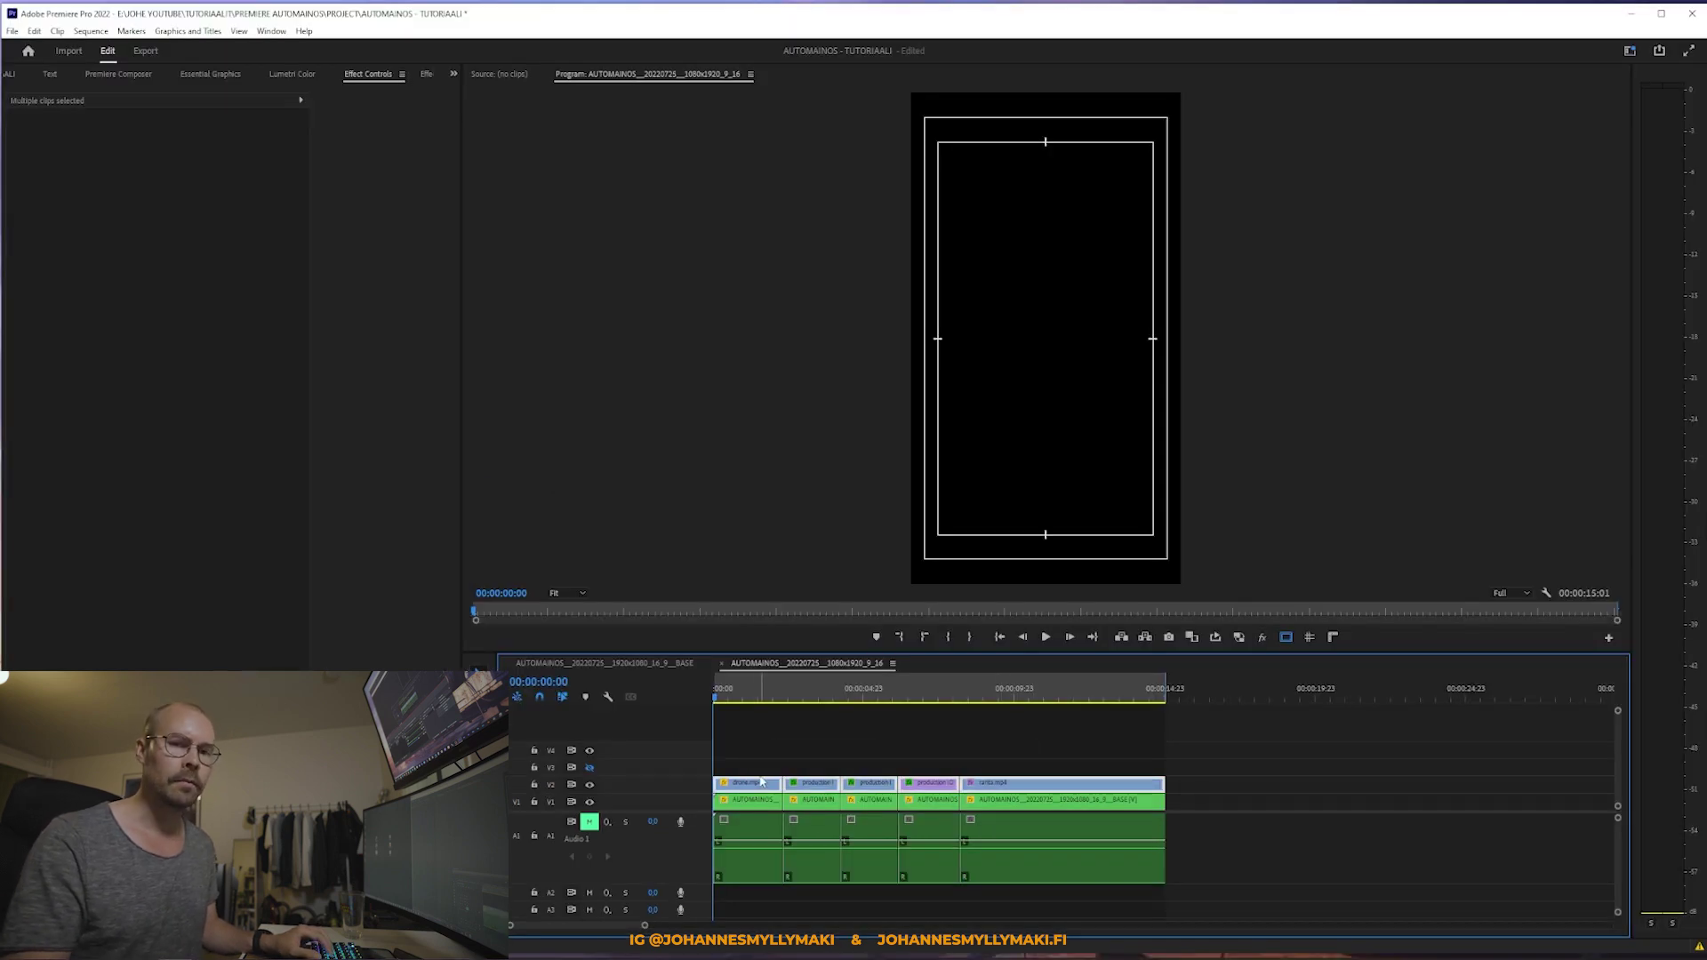
key("Delete")
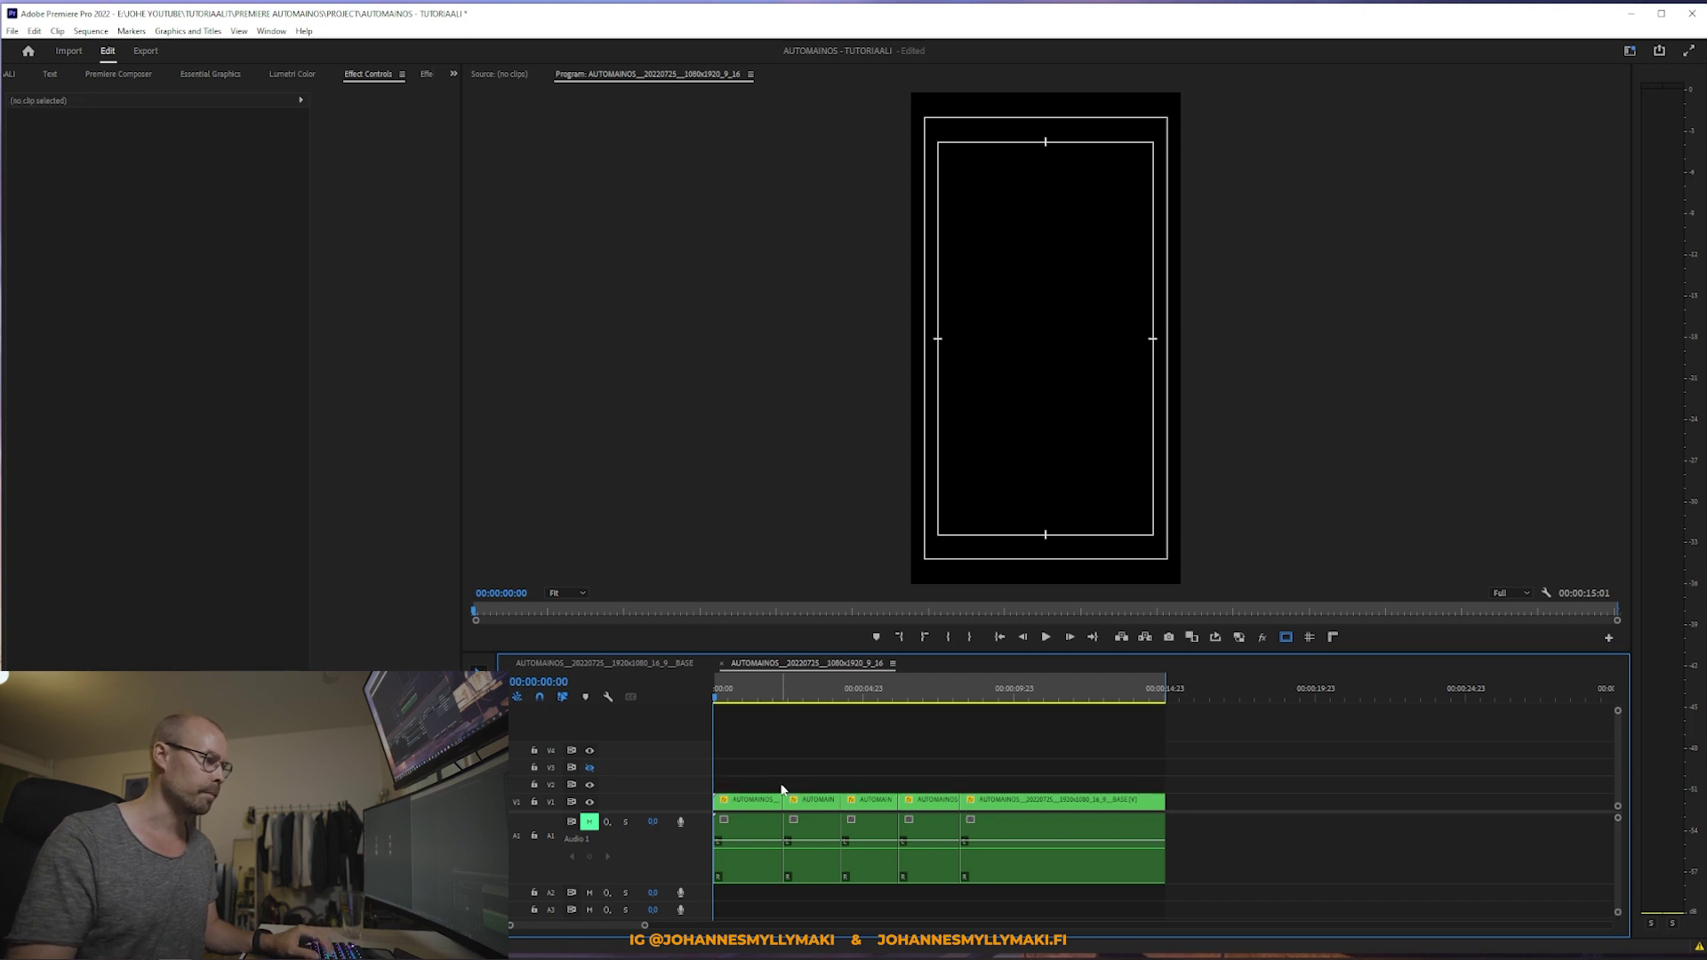
Step: Shift the second V1 clip to Position X 743 to keep the car wheel in frame
left_click(740, 693)
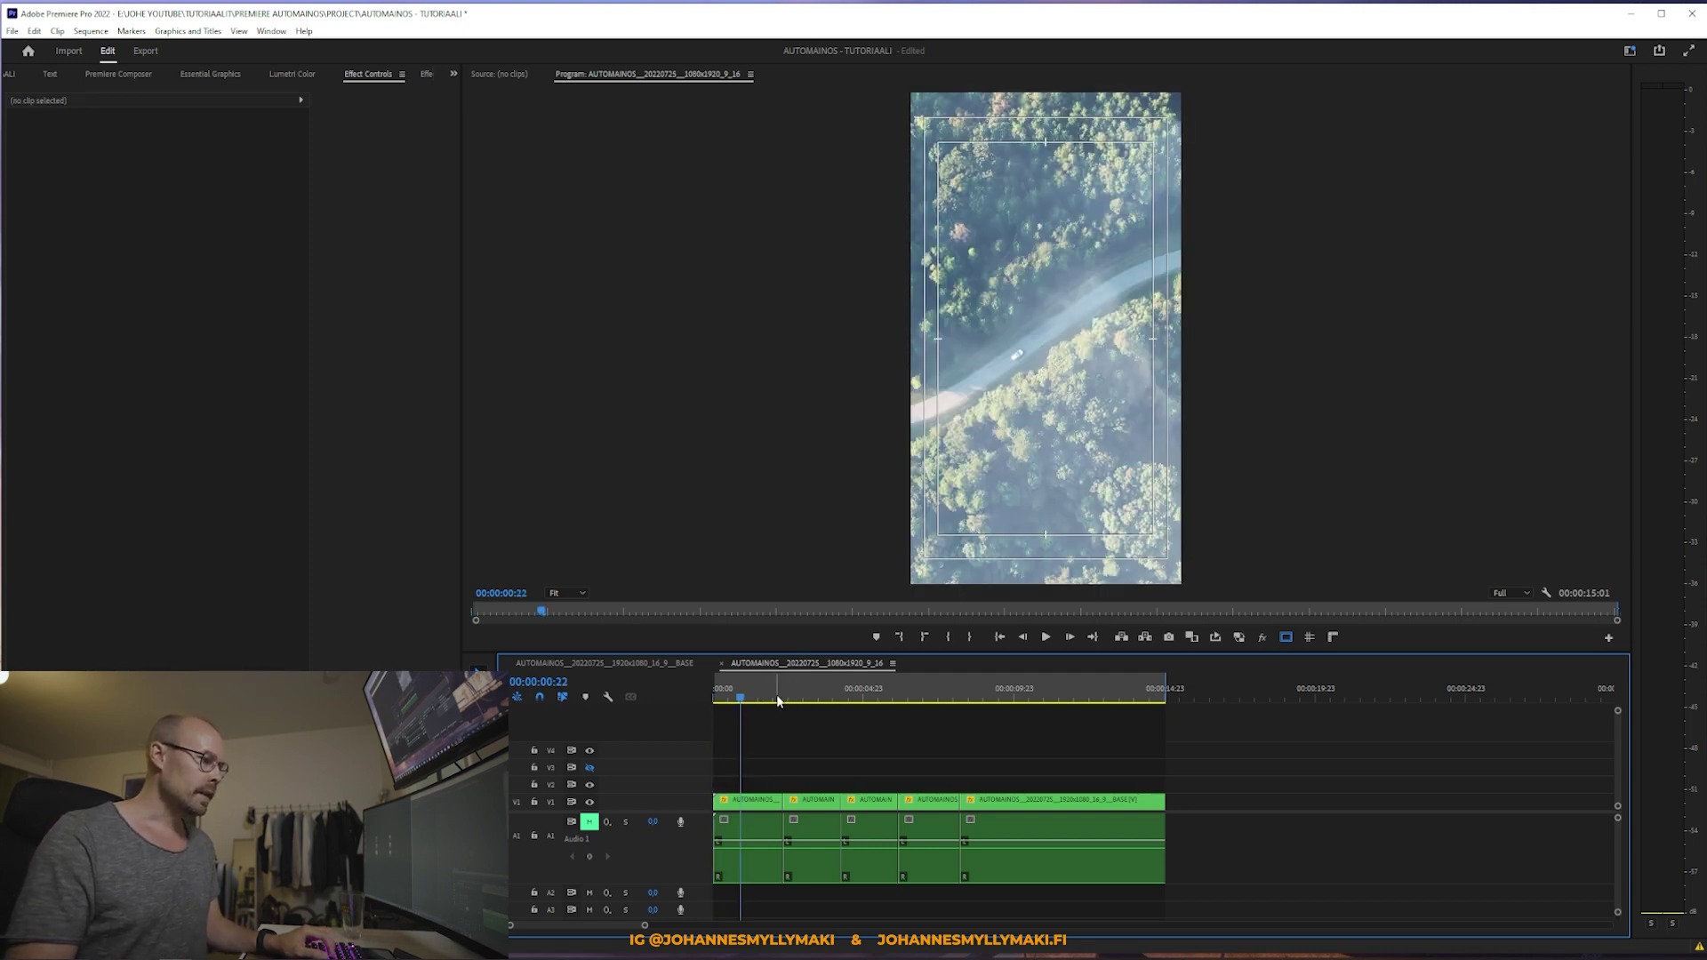
left_click_drag(776, 695, 810, 696)
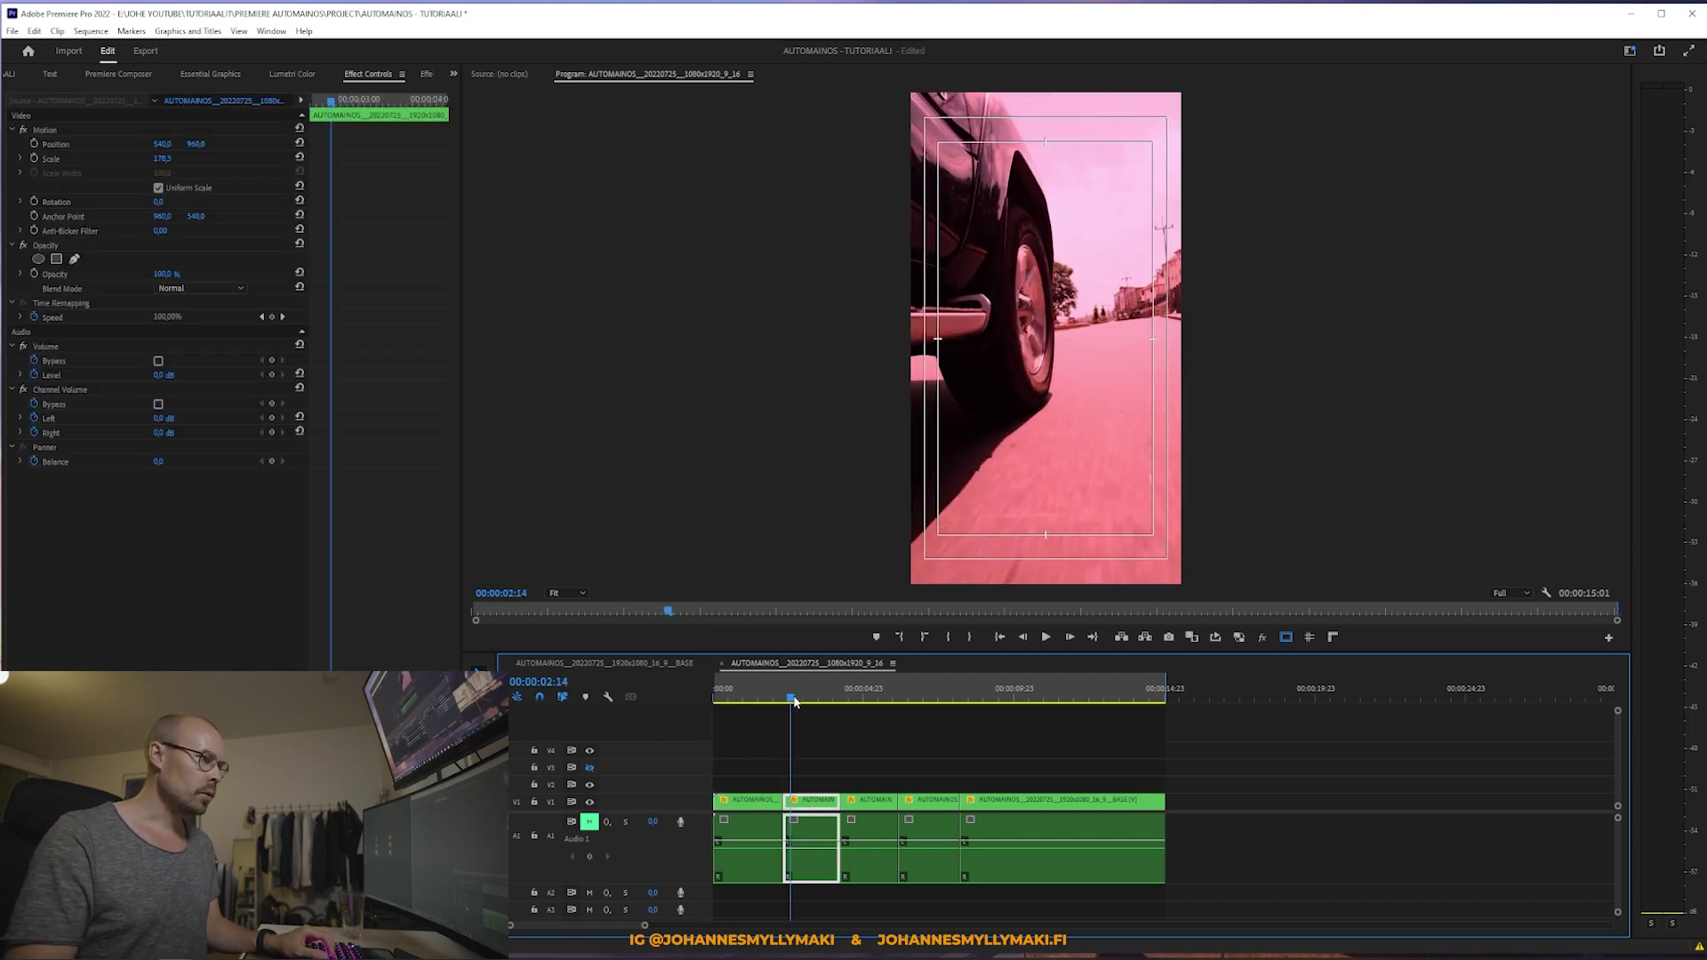
left_click(871, 753)
left_click(817, 813)
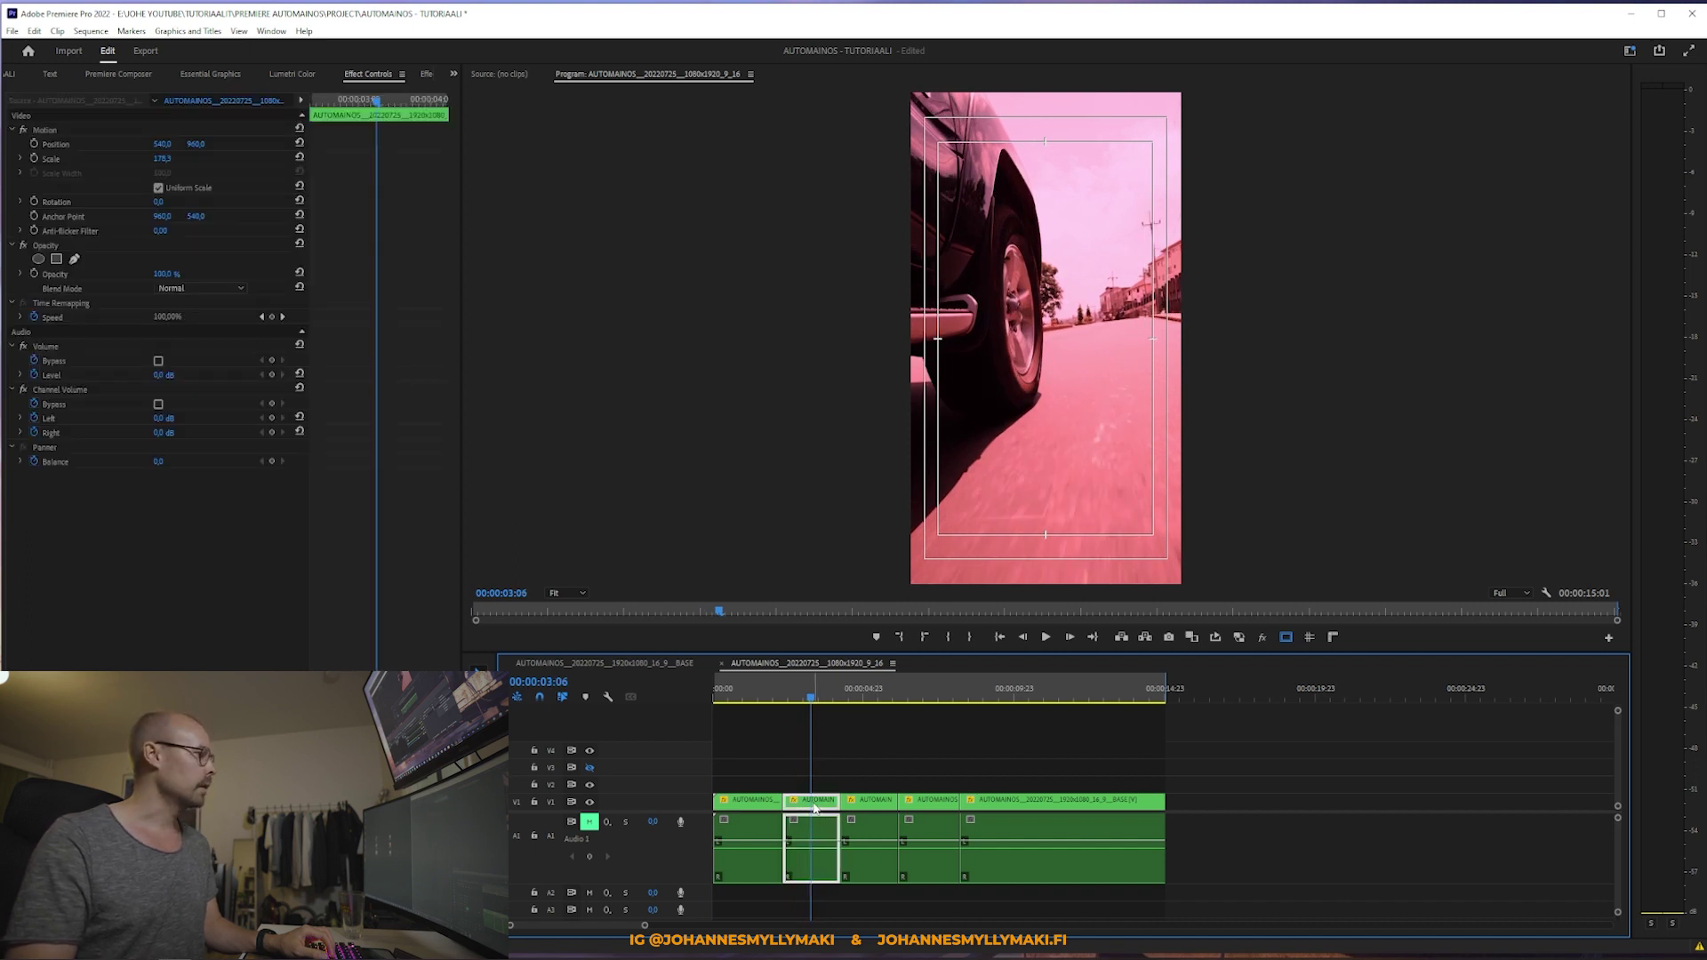
left_click_drag(162, 144, 342, 144)
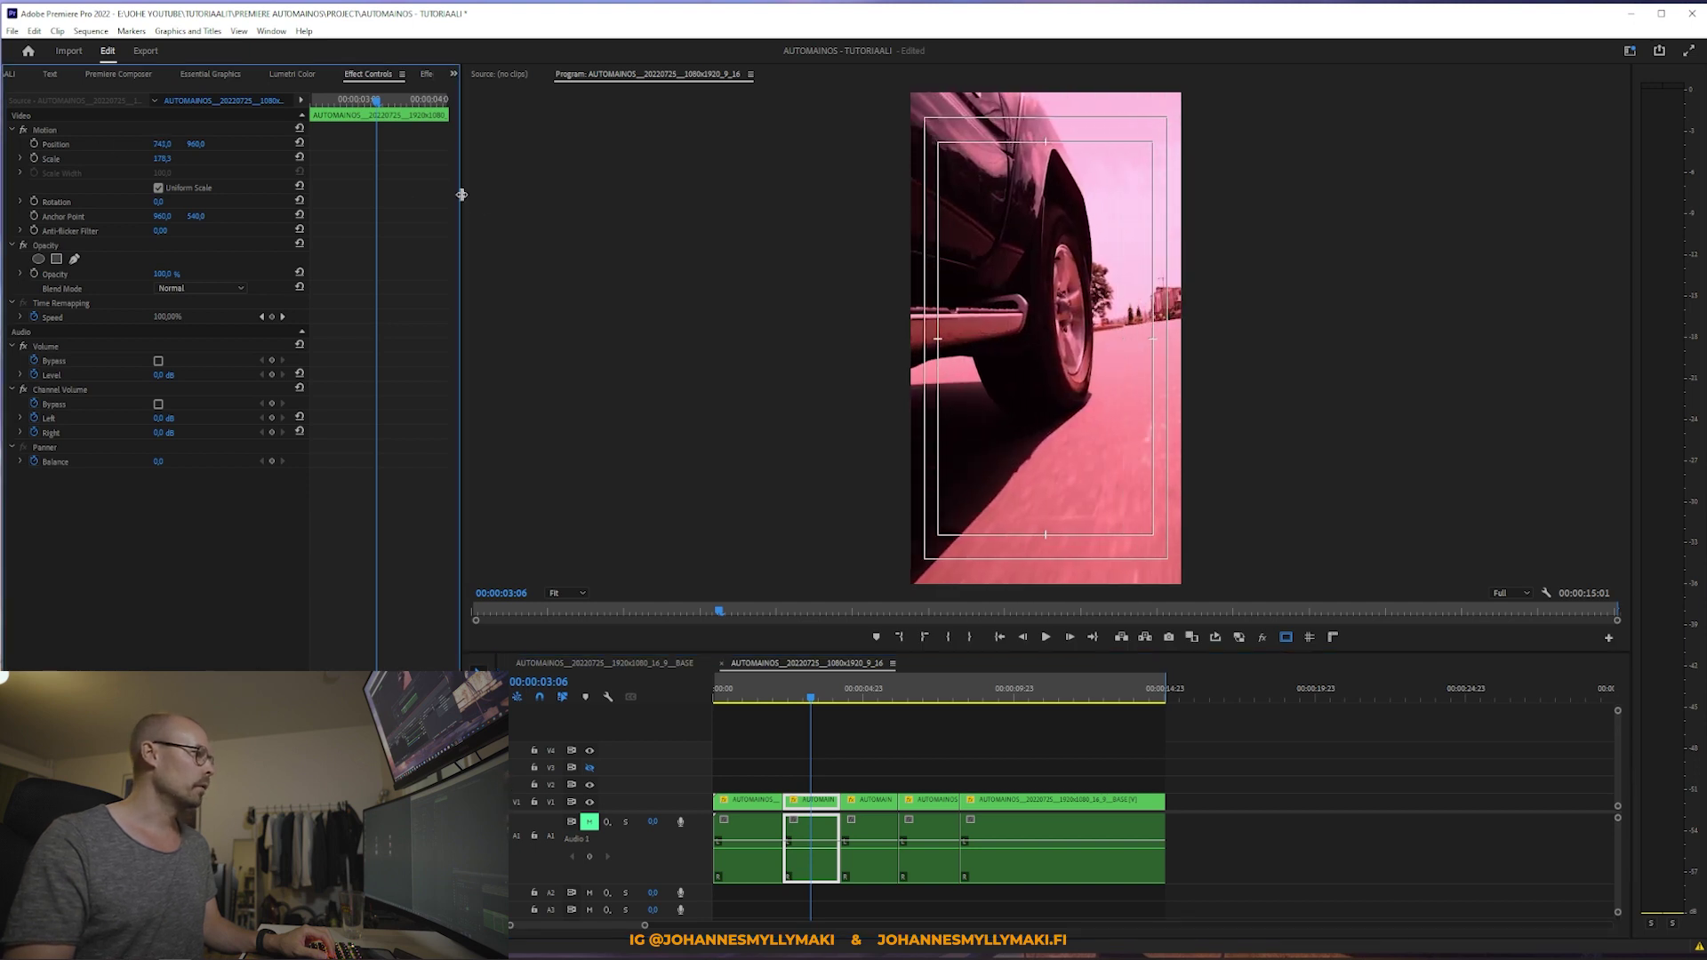
left_click_drag(462, 194, 524, 194)
left_click_drag(184, 144, 190, 144)
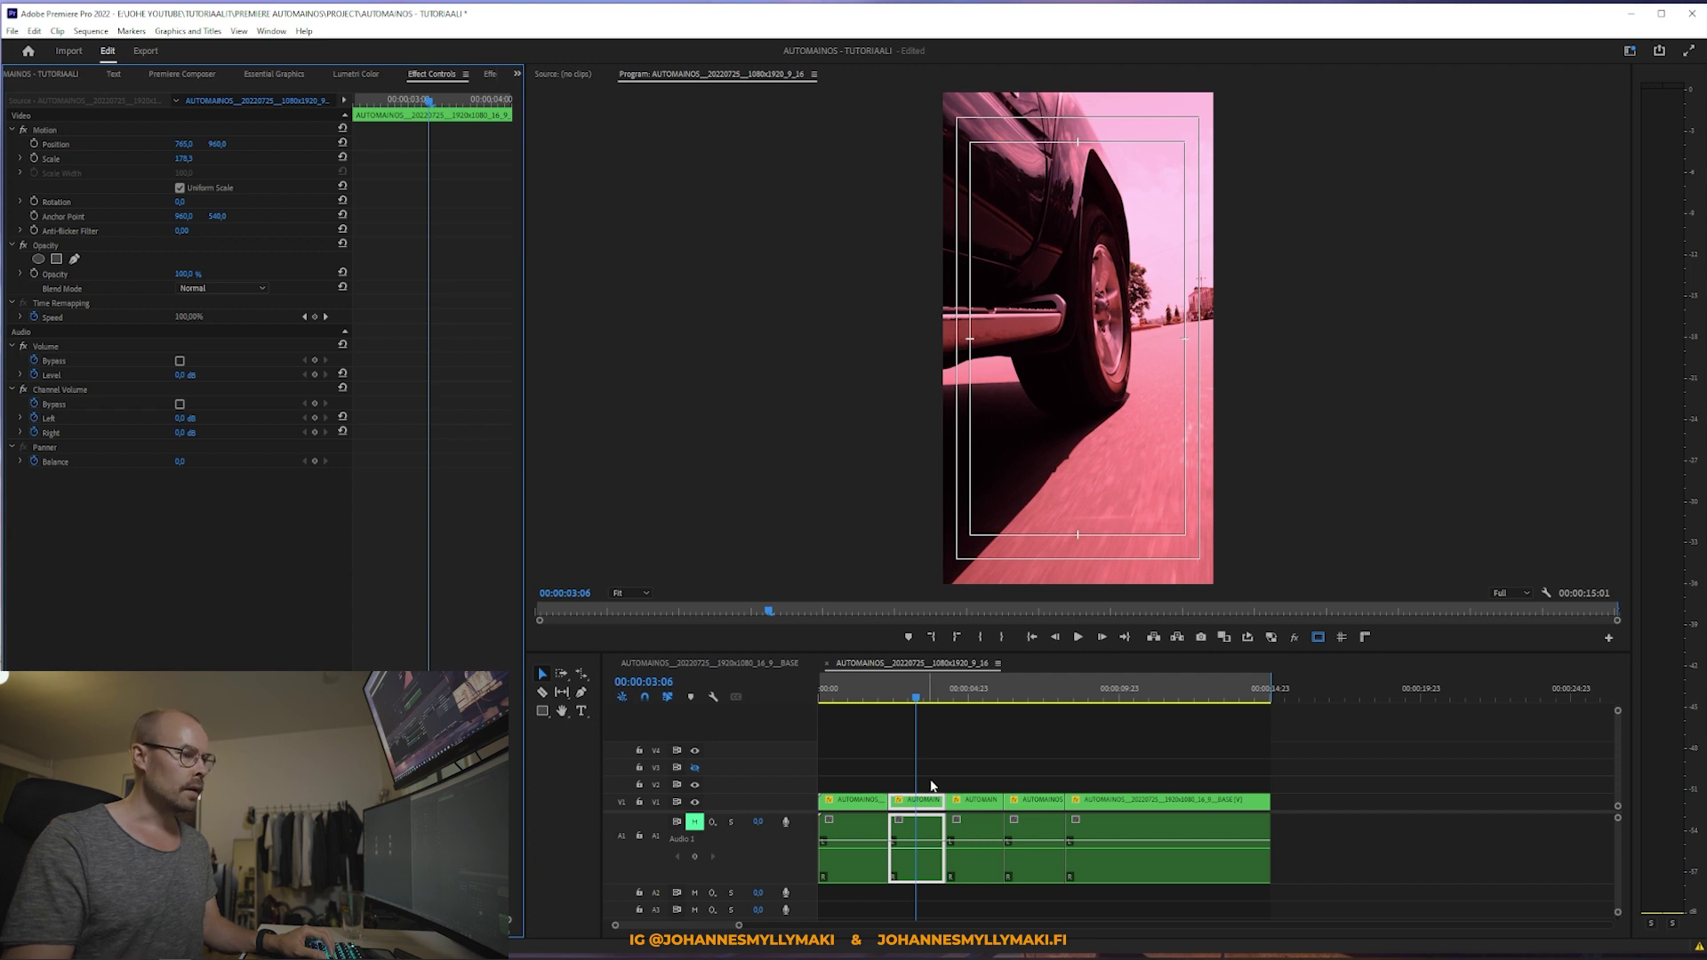
Step: Shift the third clip to Position X 953 to centre the wrist and watch
left_click(969, 698)
left_click(991, 803)
left_click_drag(183, 143, 355, 144)
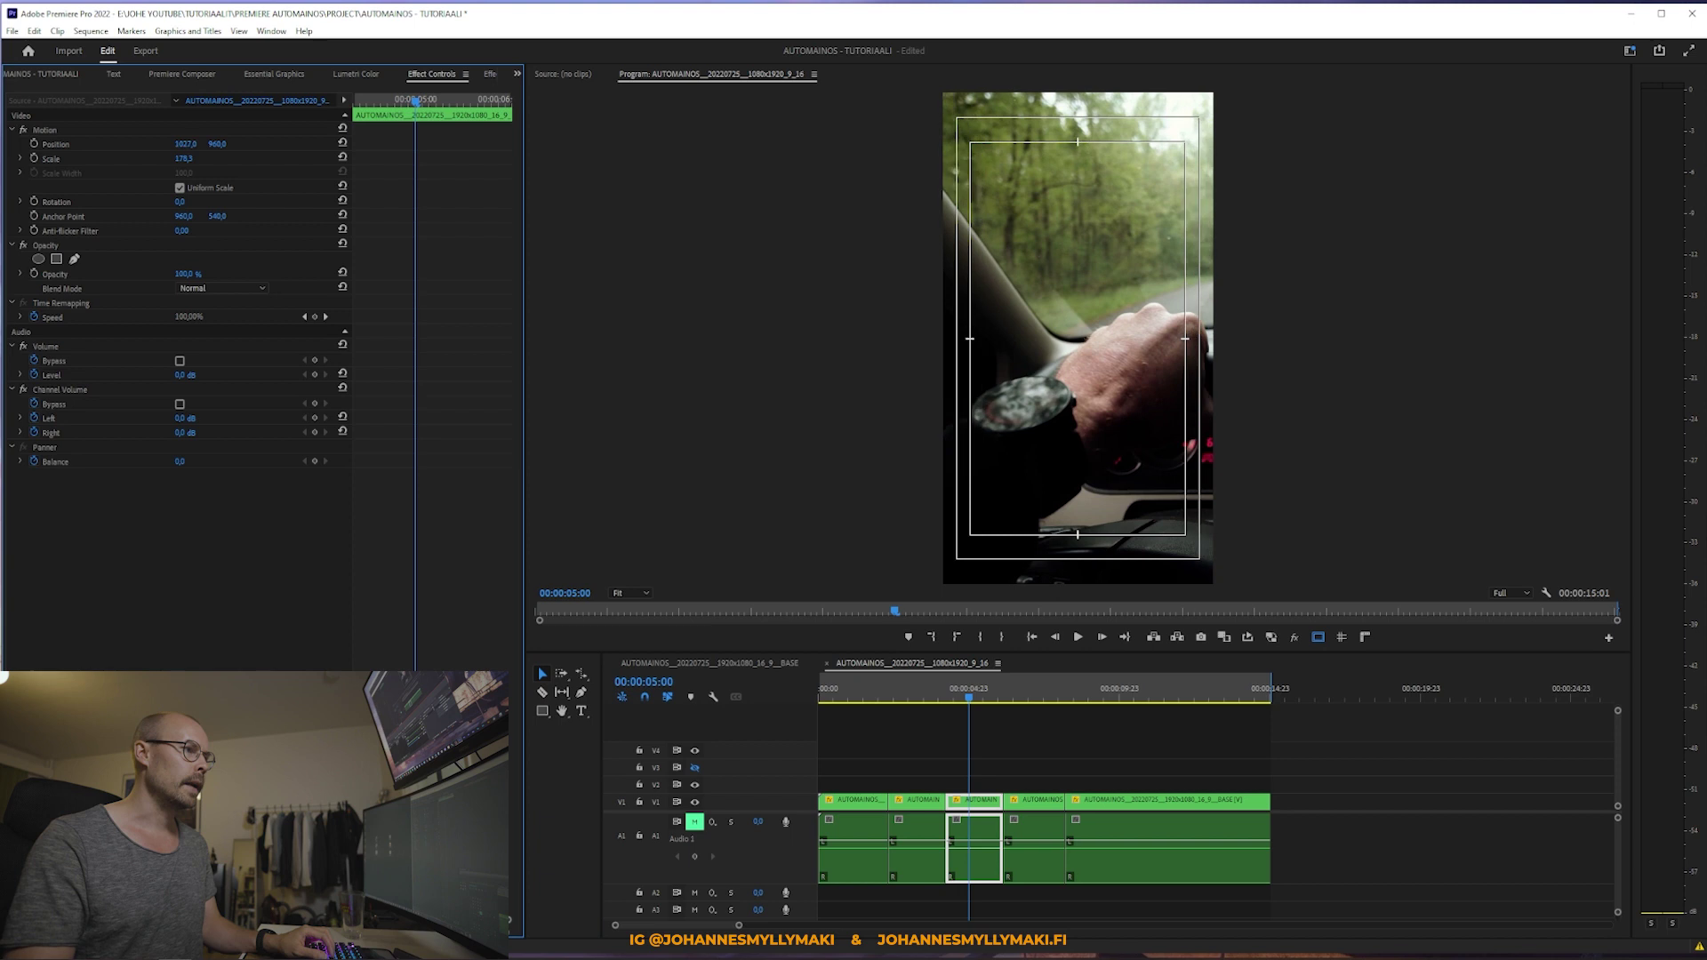
left_click_drag(183, 144, 174, 170)
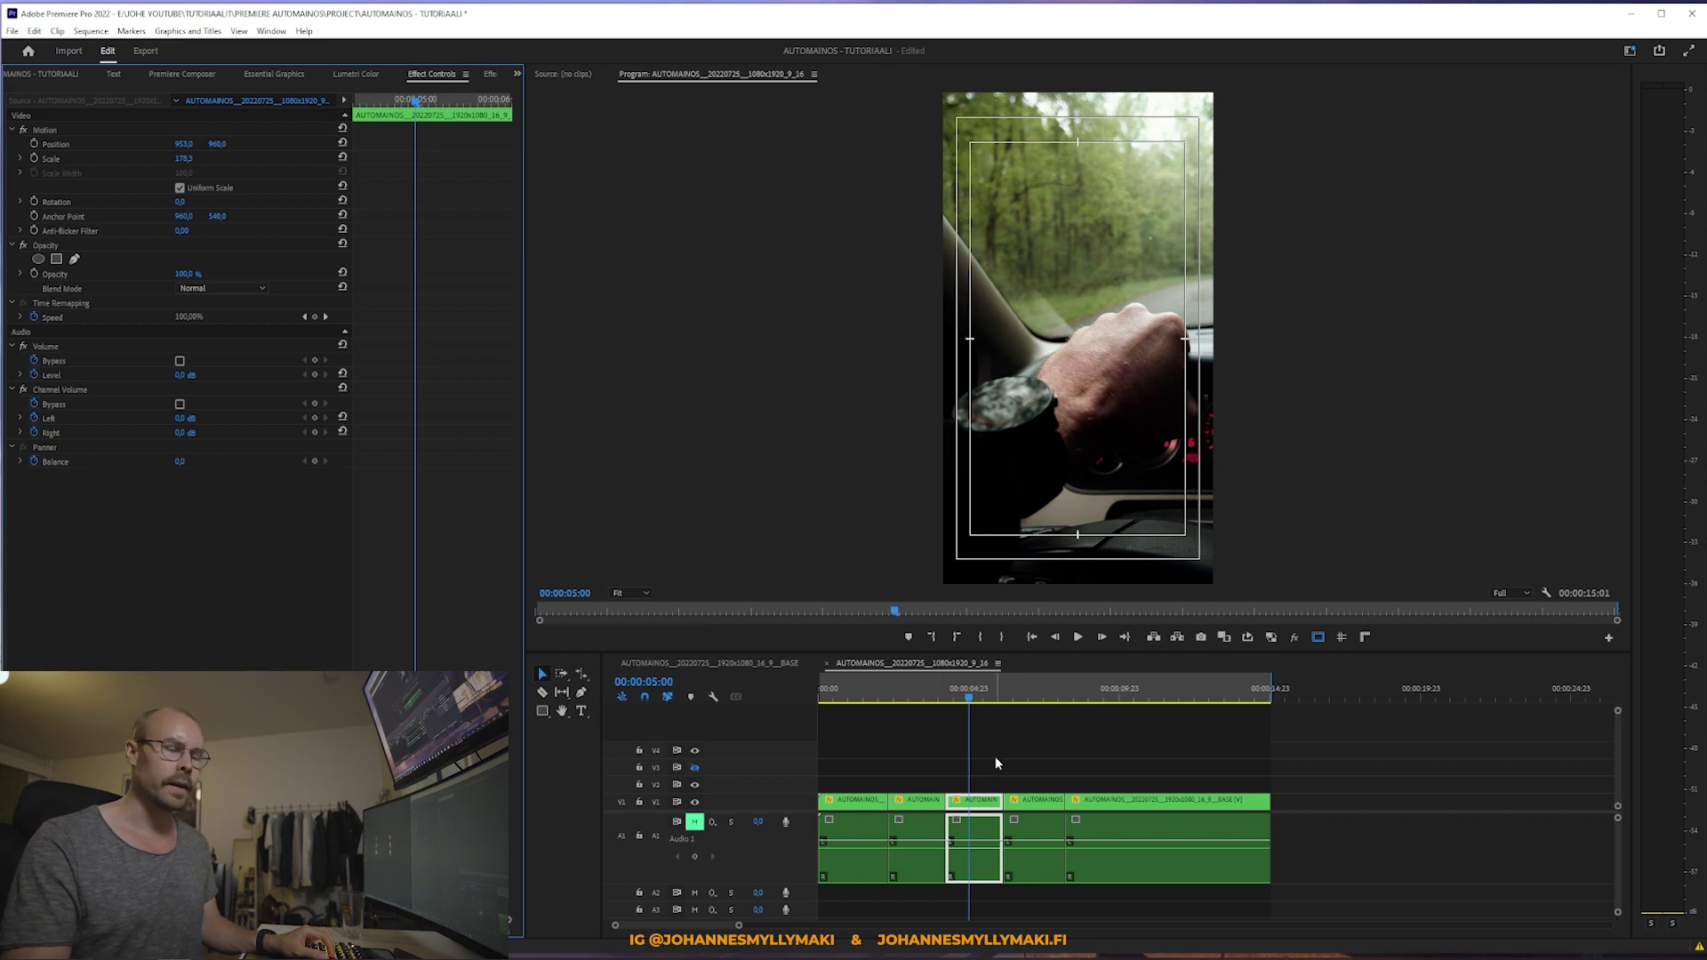
left_click(1030, 697)
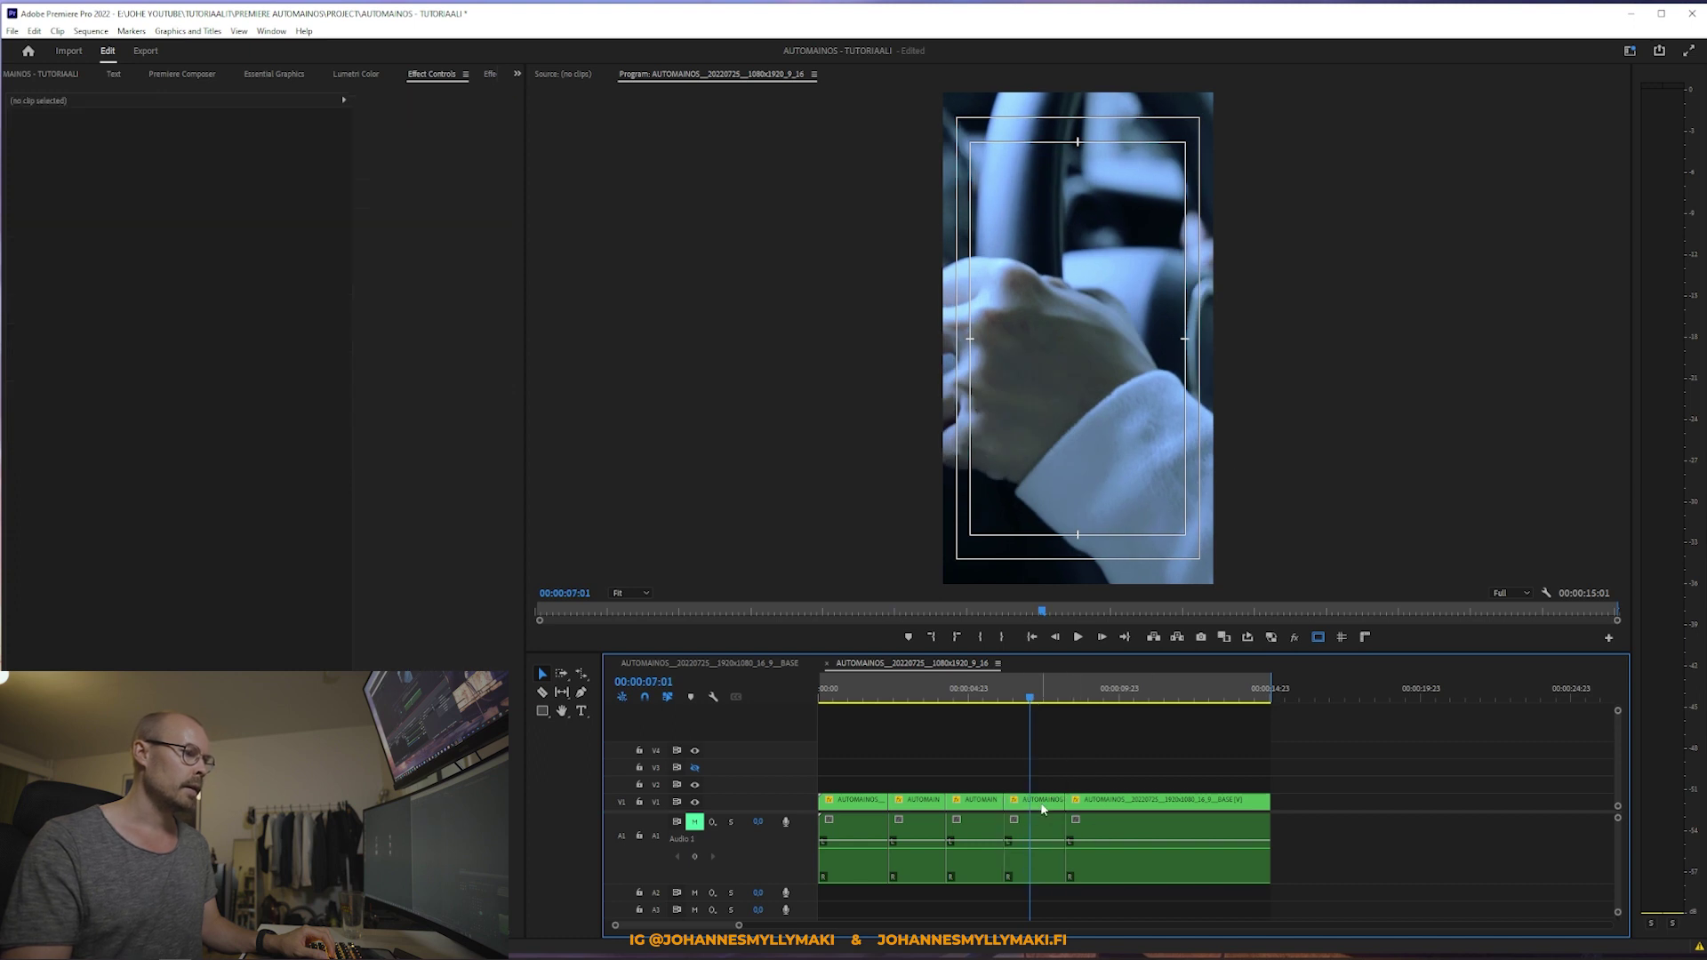
Step: Reframe the fourth (hands) clip and shift the final road clip left
mouse_move(182, 144)
left_mouse_down()
mouse_move(267, 143)
mouse_move(250, 143)
left_mouse_up()
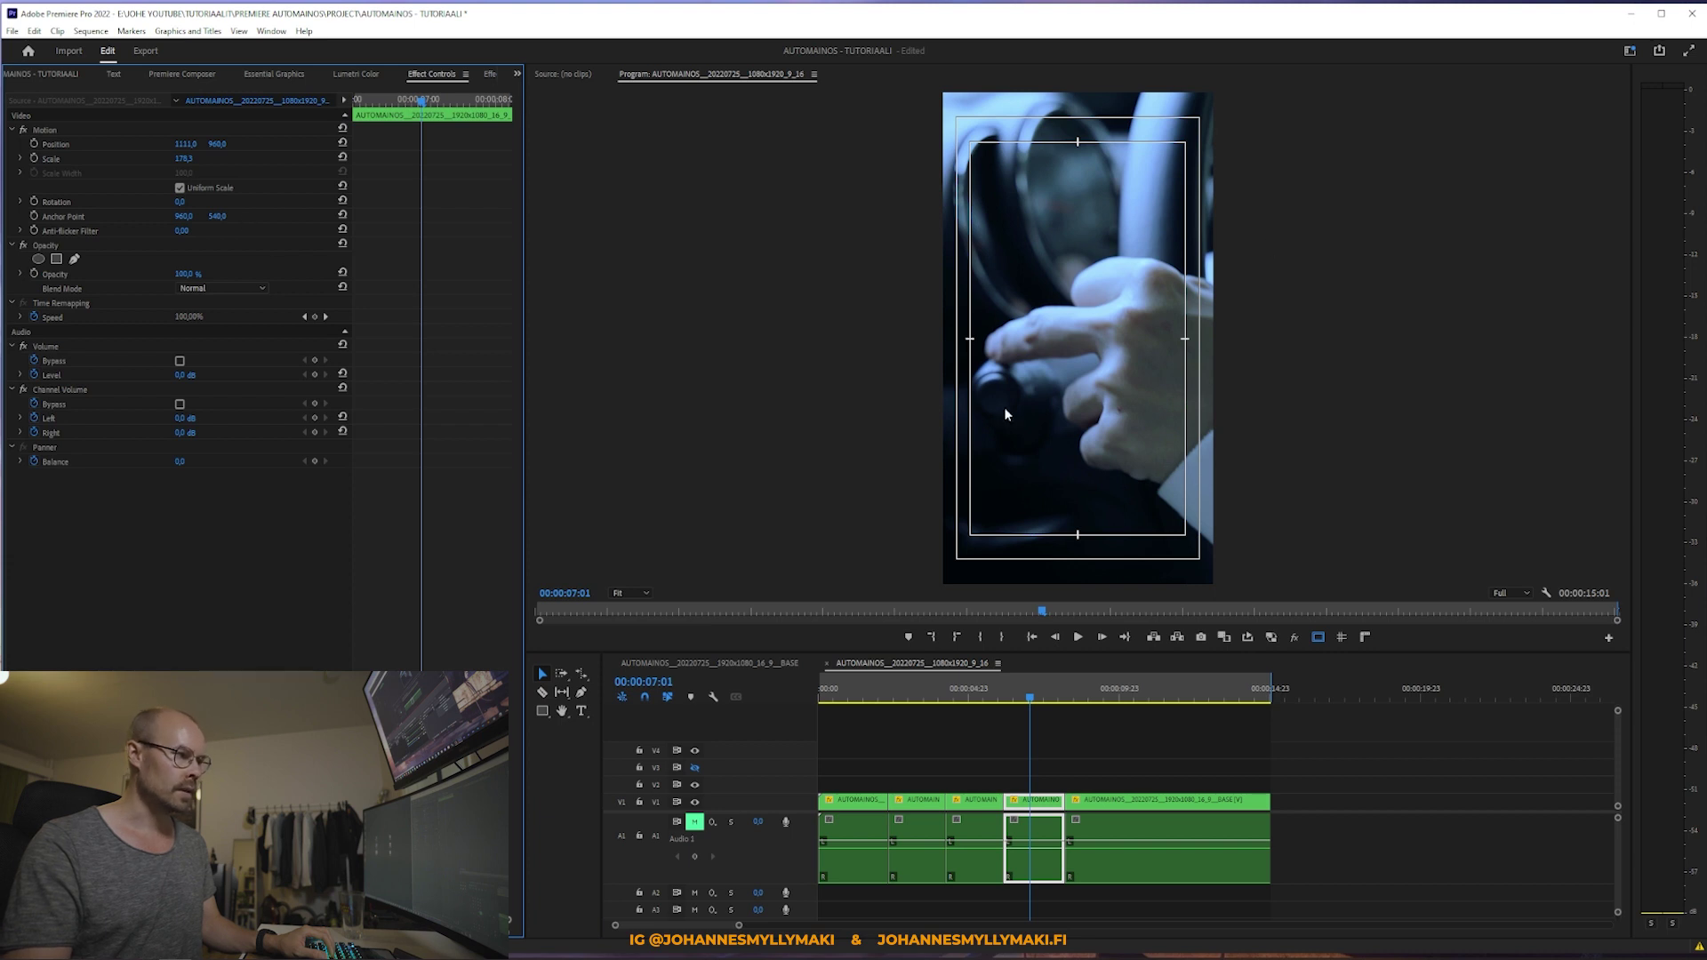
left_click_drag(1042, 696, 1202, 702)
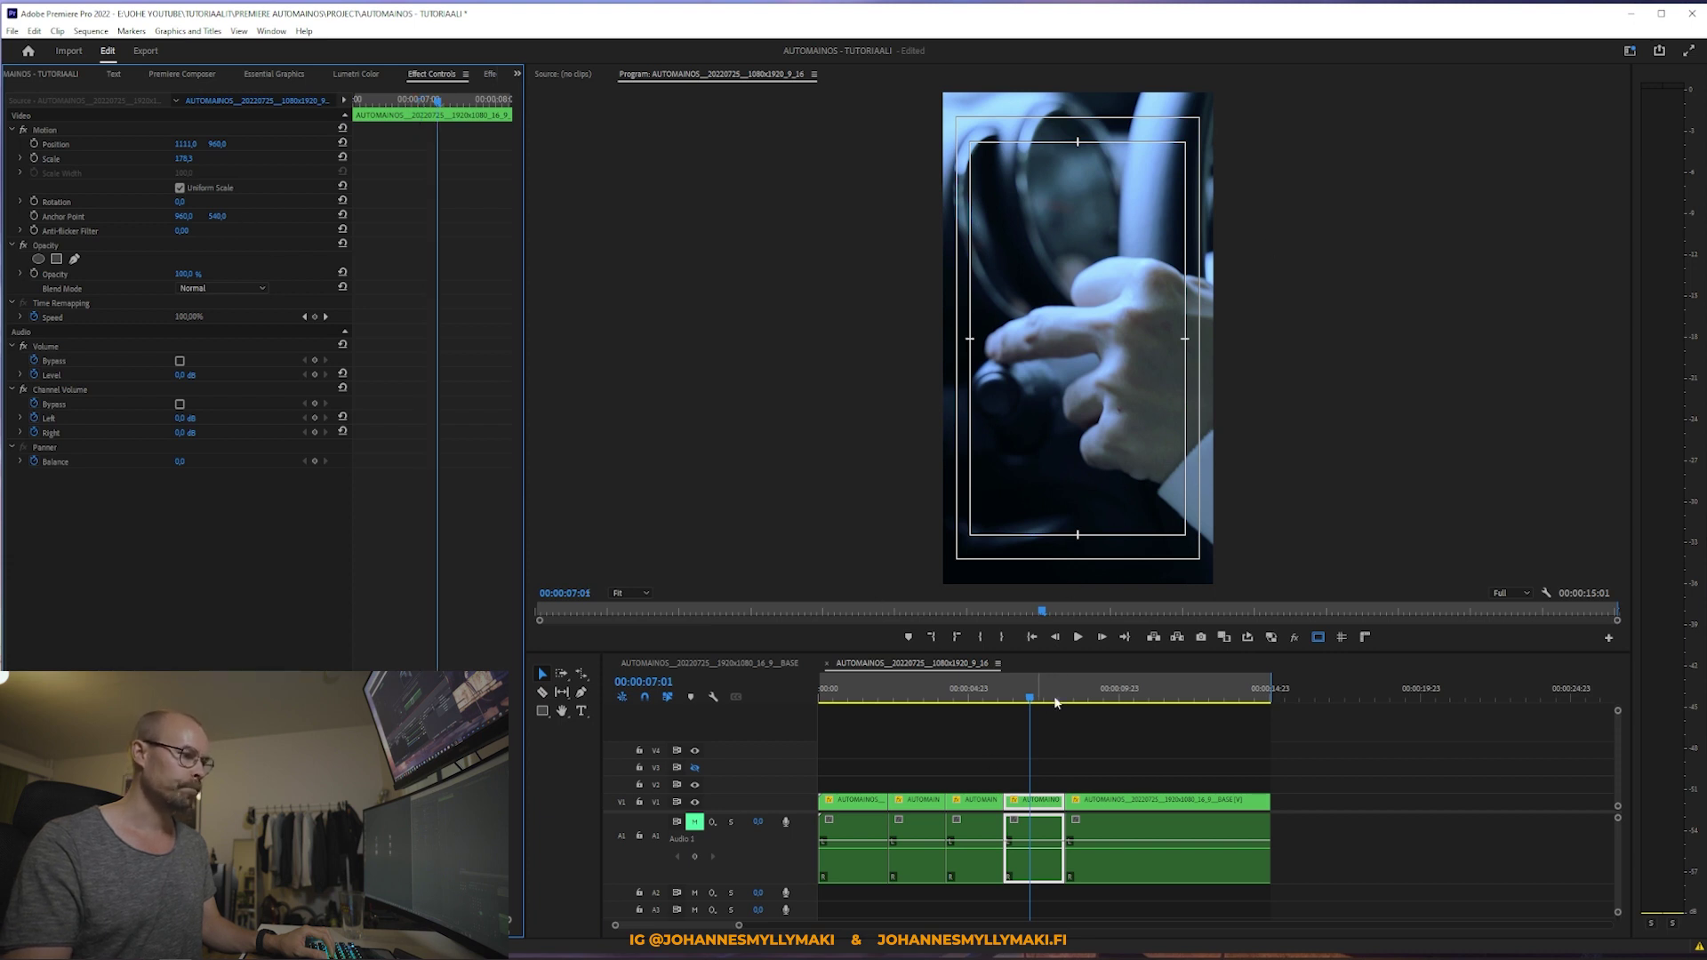
key("space")
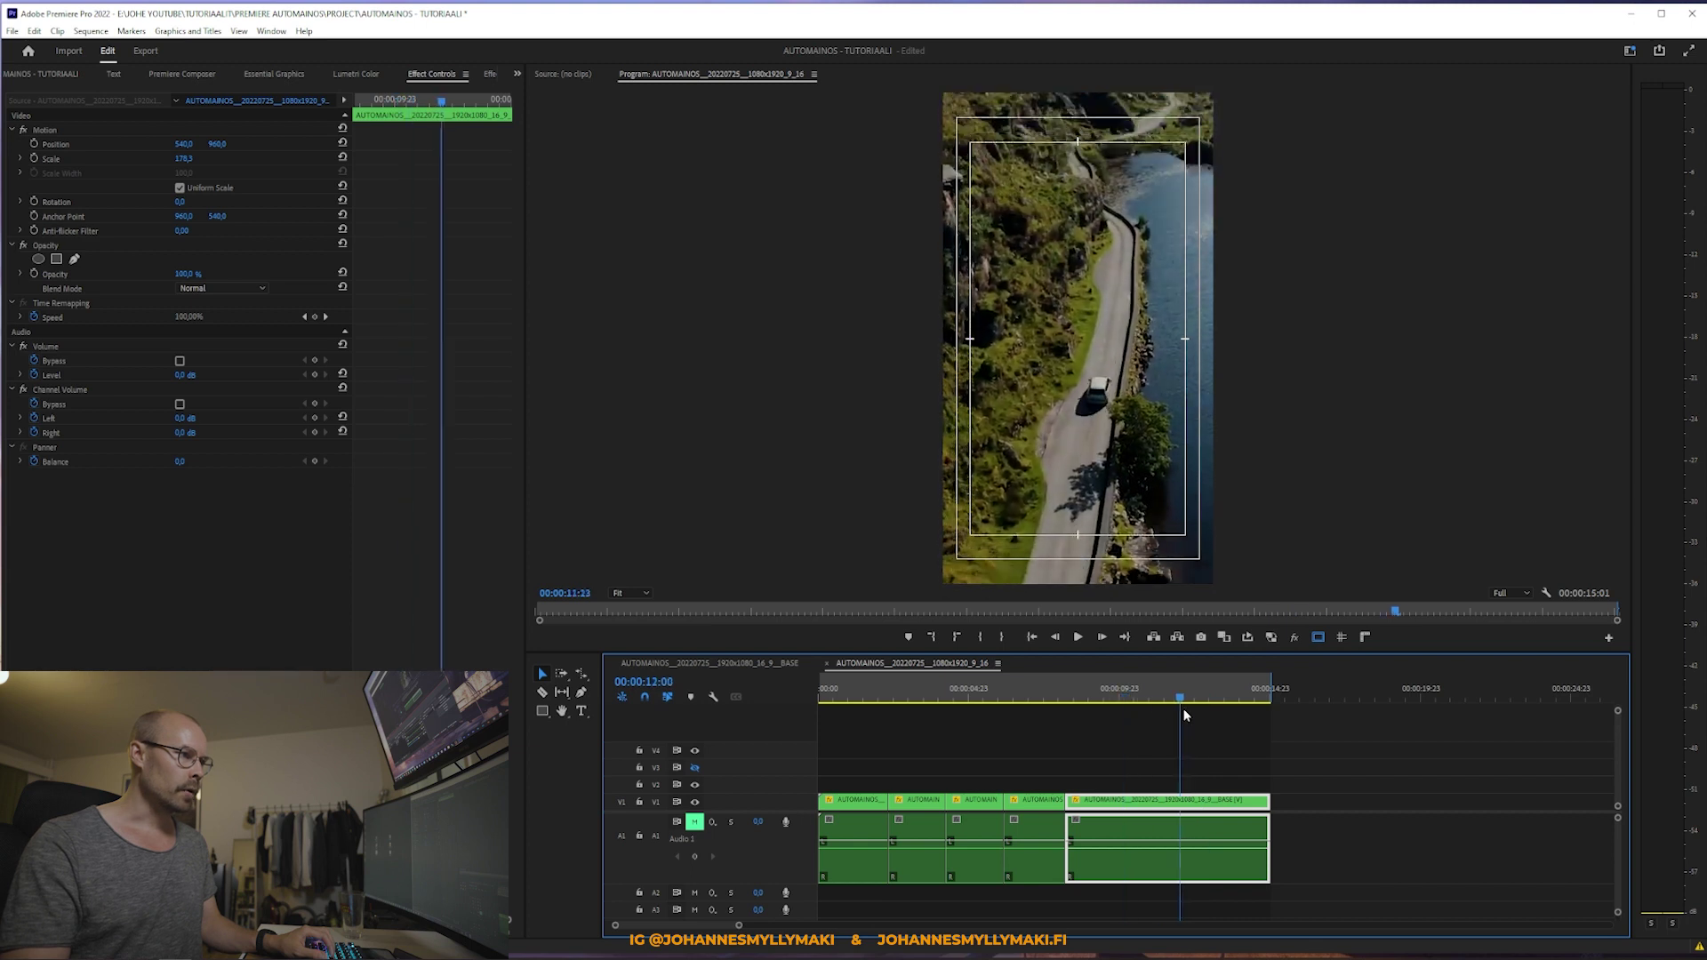
left_click(1208, 760)
left_click(1216, 804)
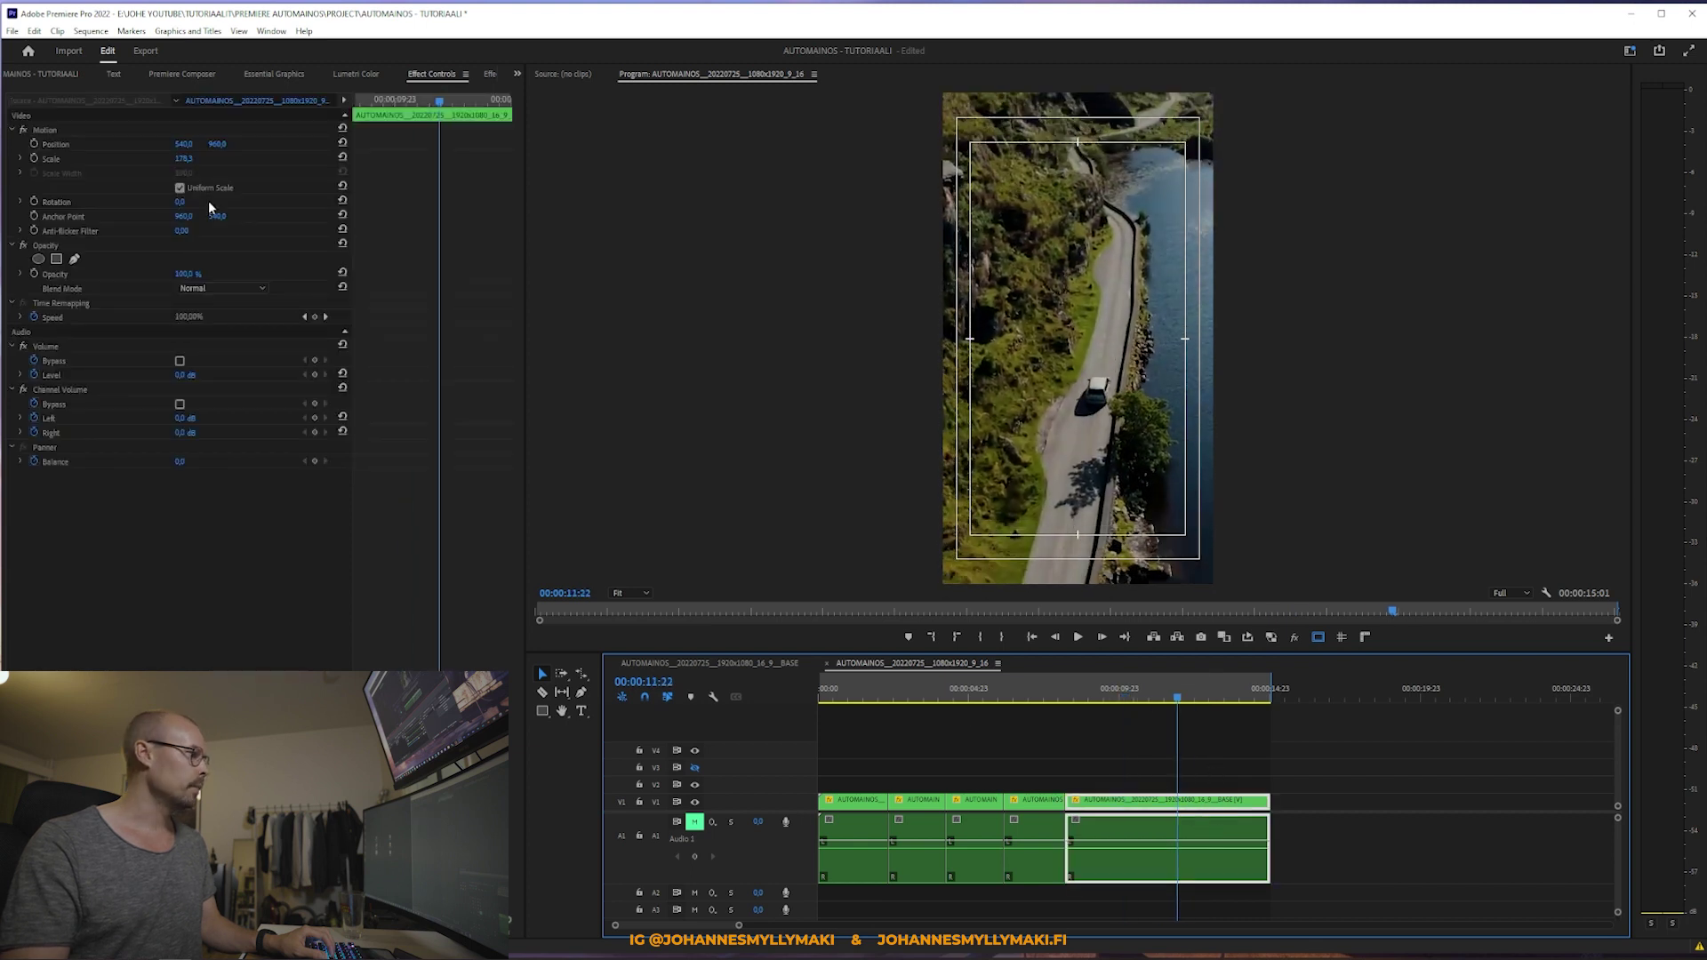
left_click_drag(187, 150, 142, 149)
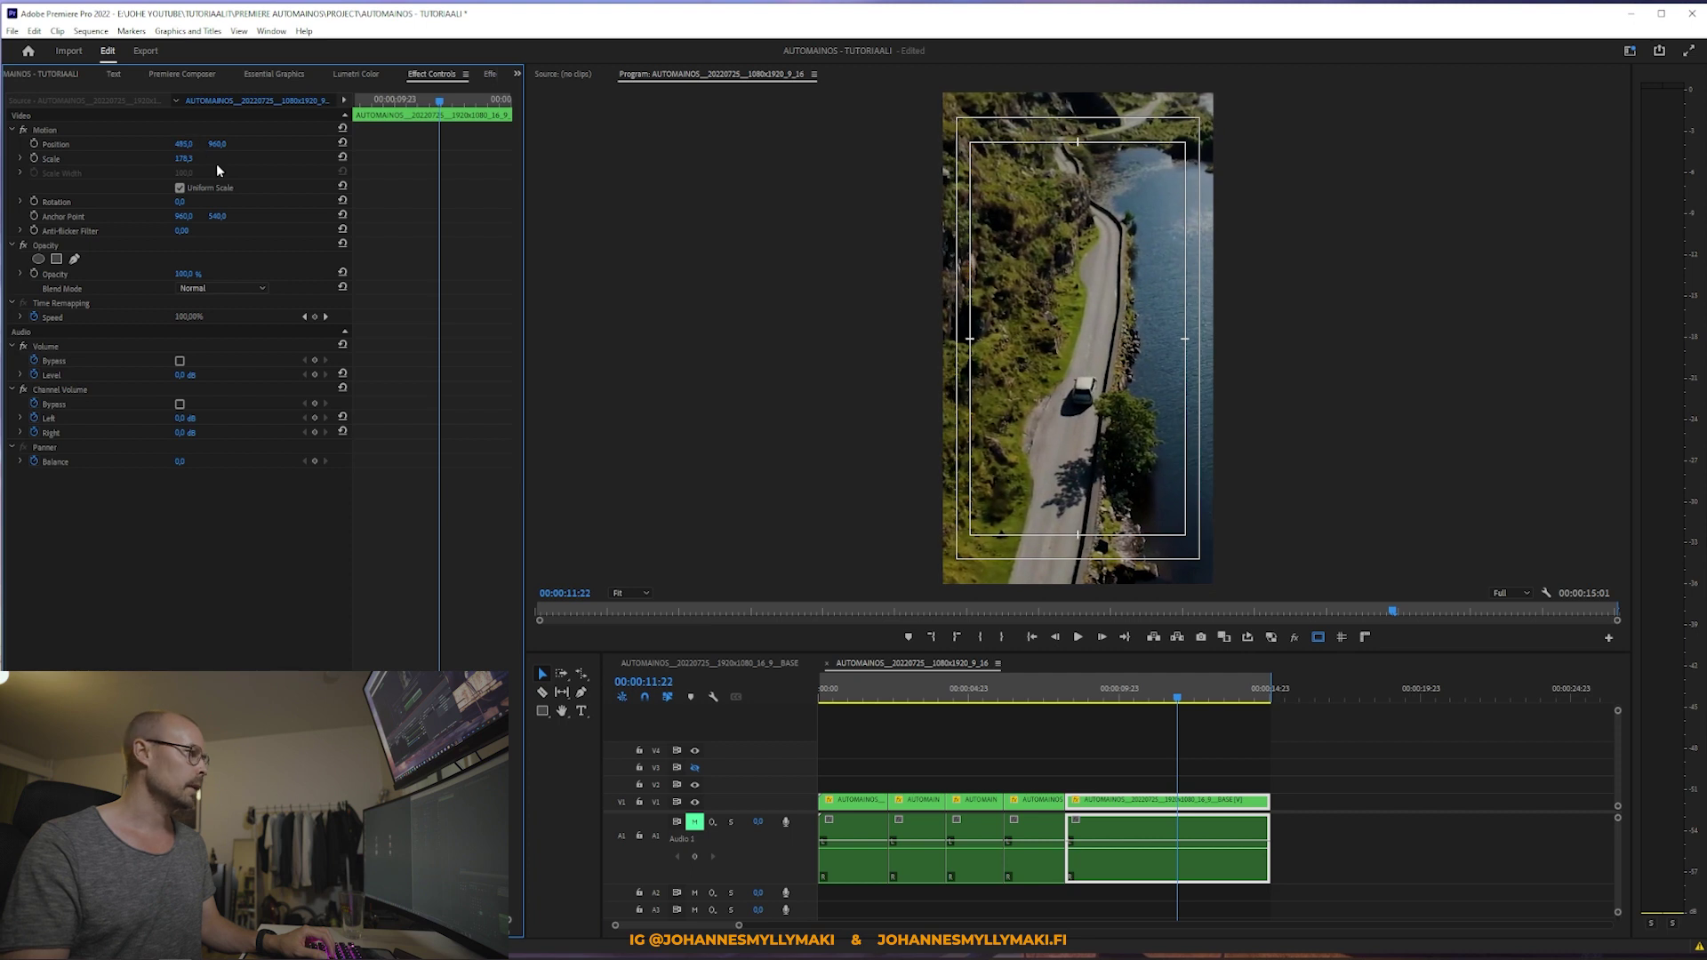
Step: Shift the opening aerial clip sideways and play the reframed opening
mouse_move(1121, 698)
left_mouse_down()
mouse_move(794, 718)
mouse_move(873, 711)
left_mouse_up()
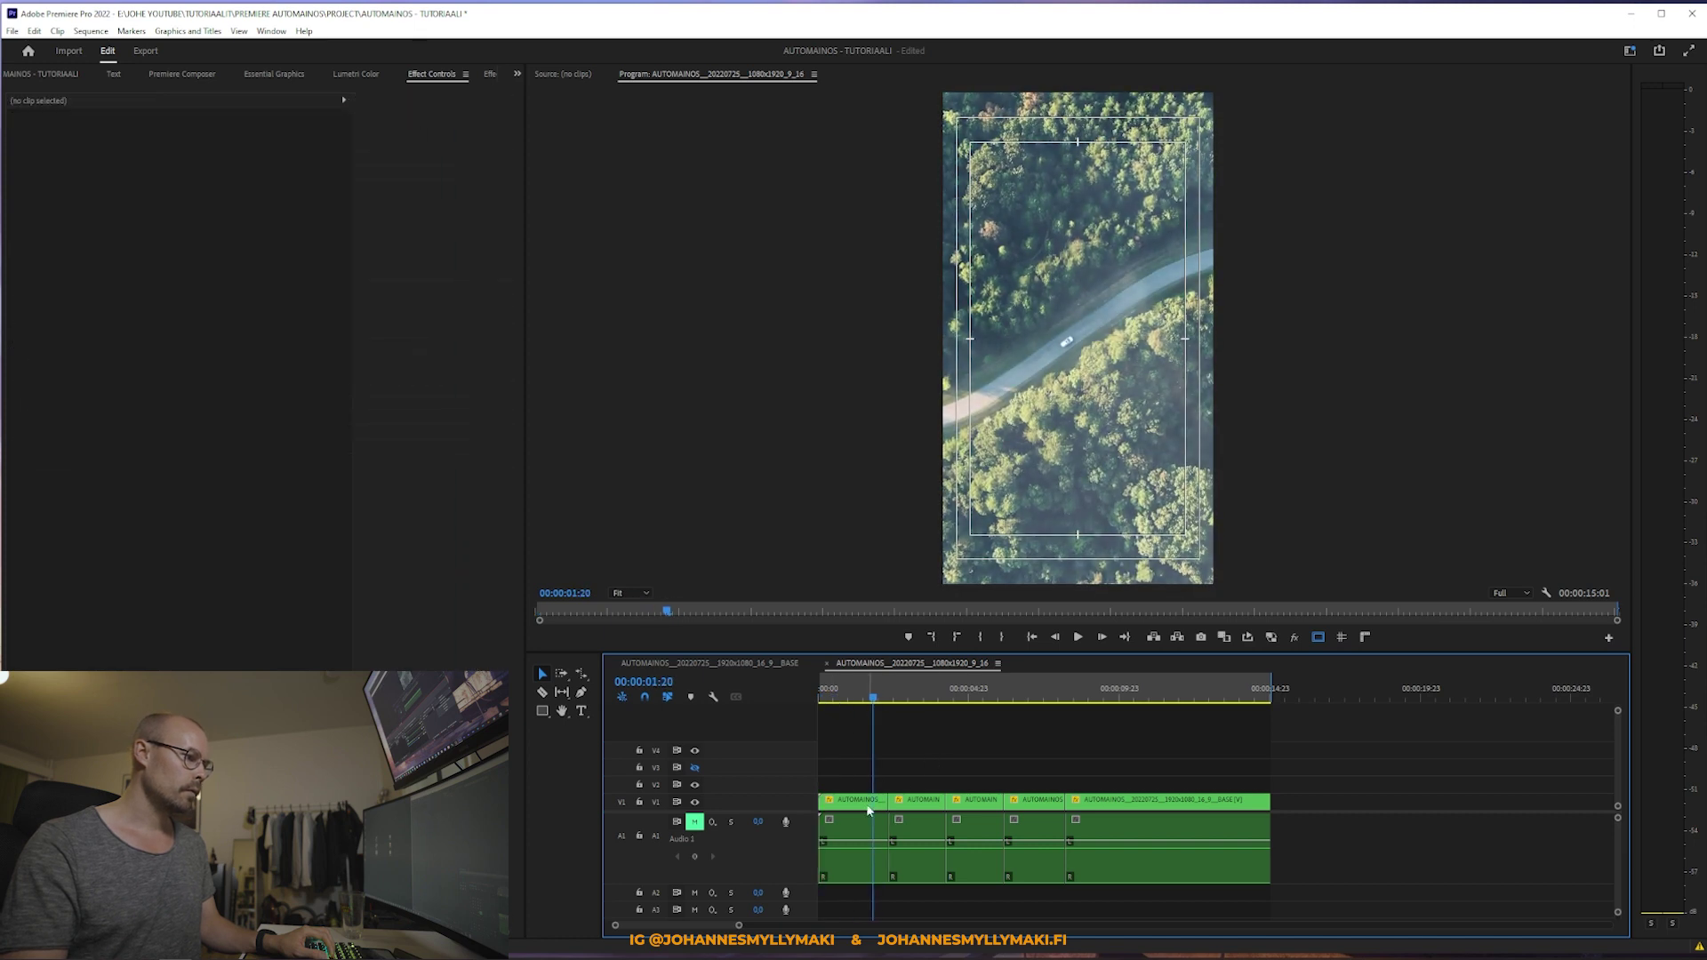
mouse_move(184, 143)
left_mouse_down()
mouse_move(283, 143)
mouse_move(207, 143)
left_mouse_up()
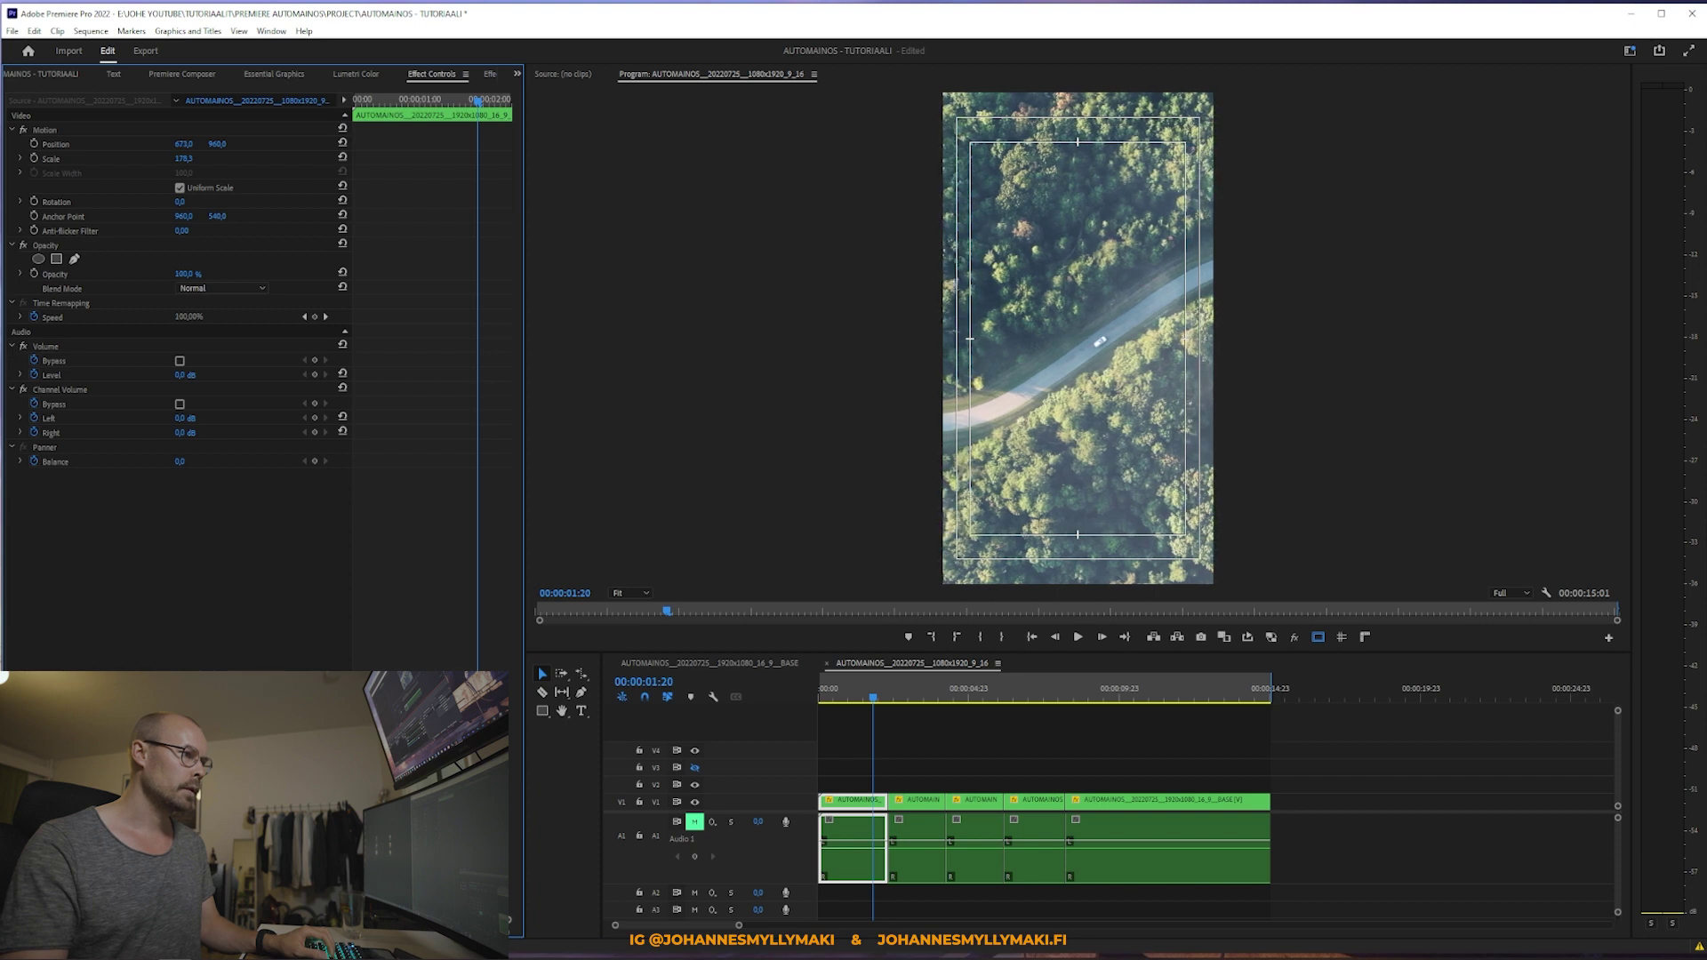
left_click(939, 752)
key("Home")
key("space")
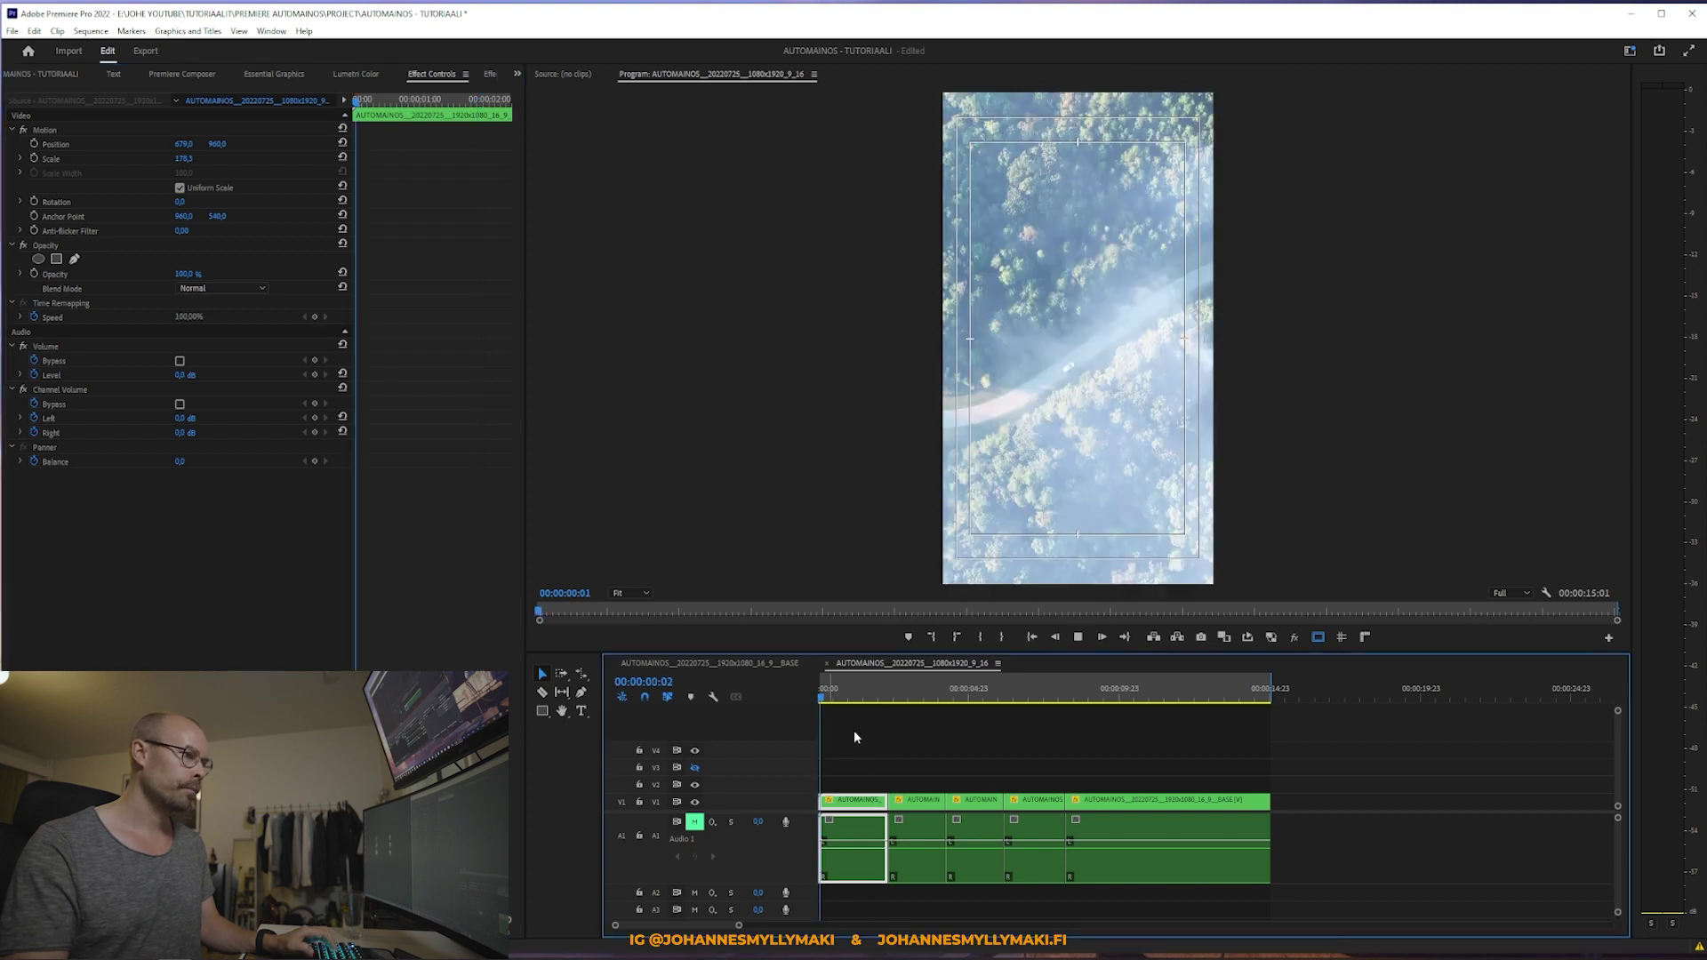
key("space")
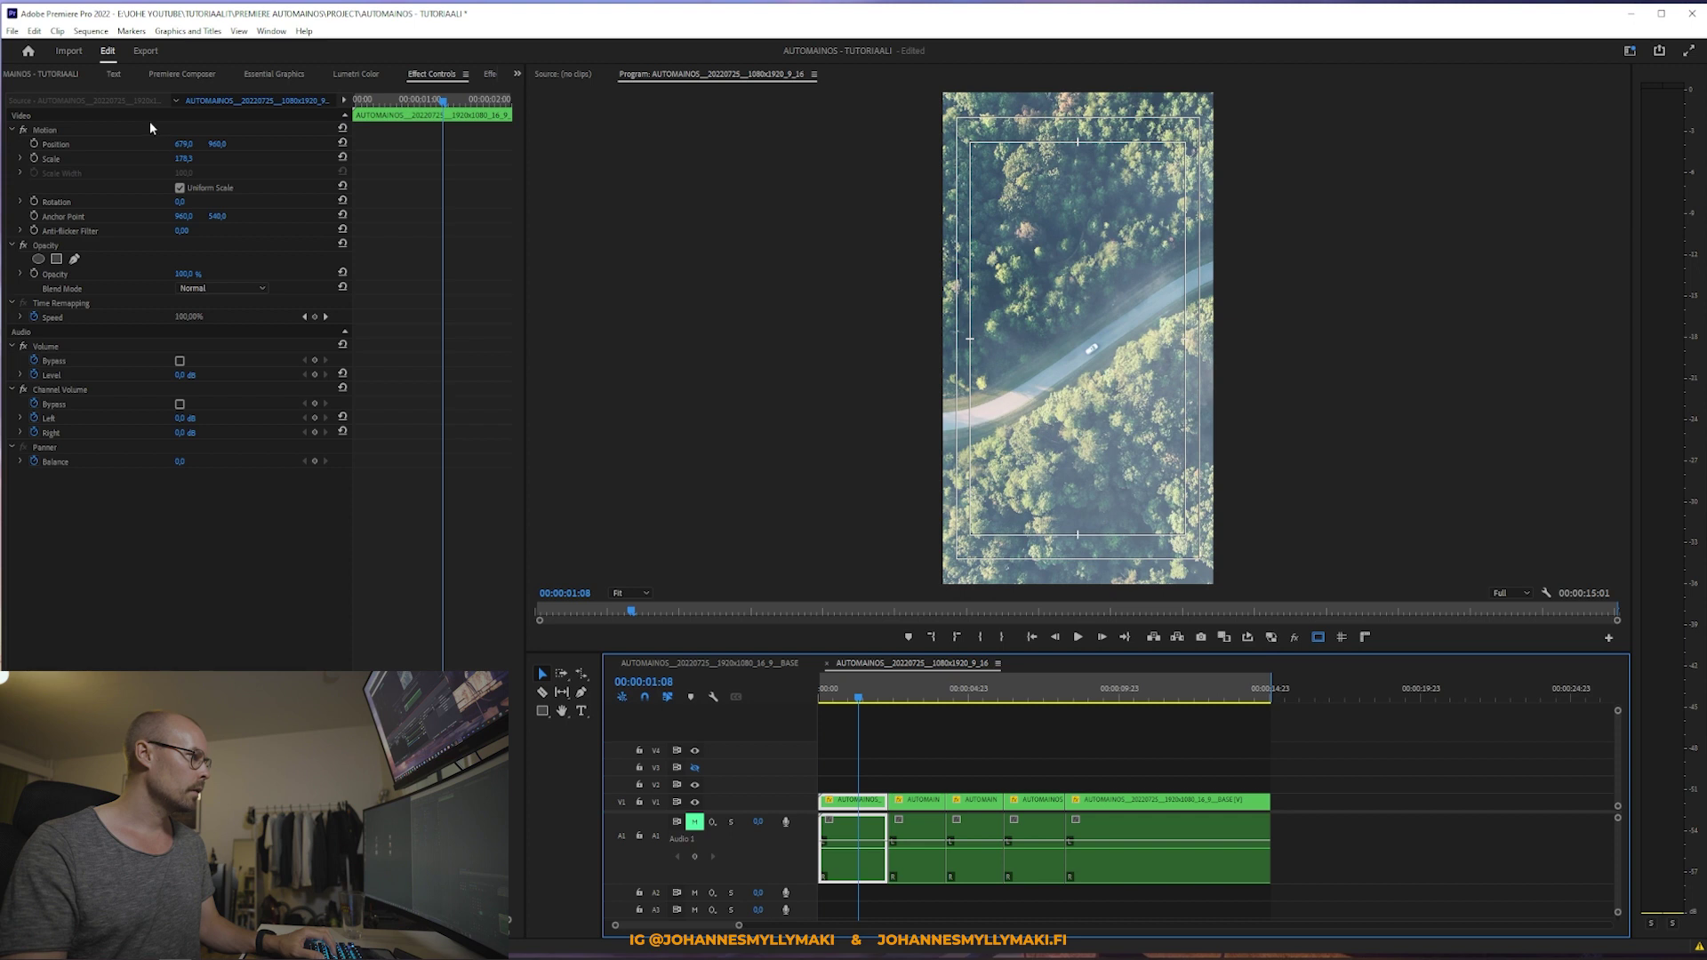
Step: Shift the steering-wheel clip right to frame the hands, then replay that section
left_click(179, 149)
key("space")
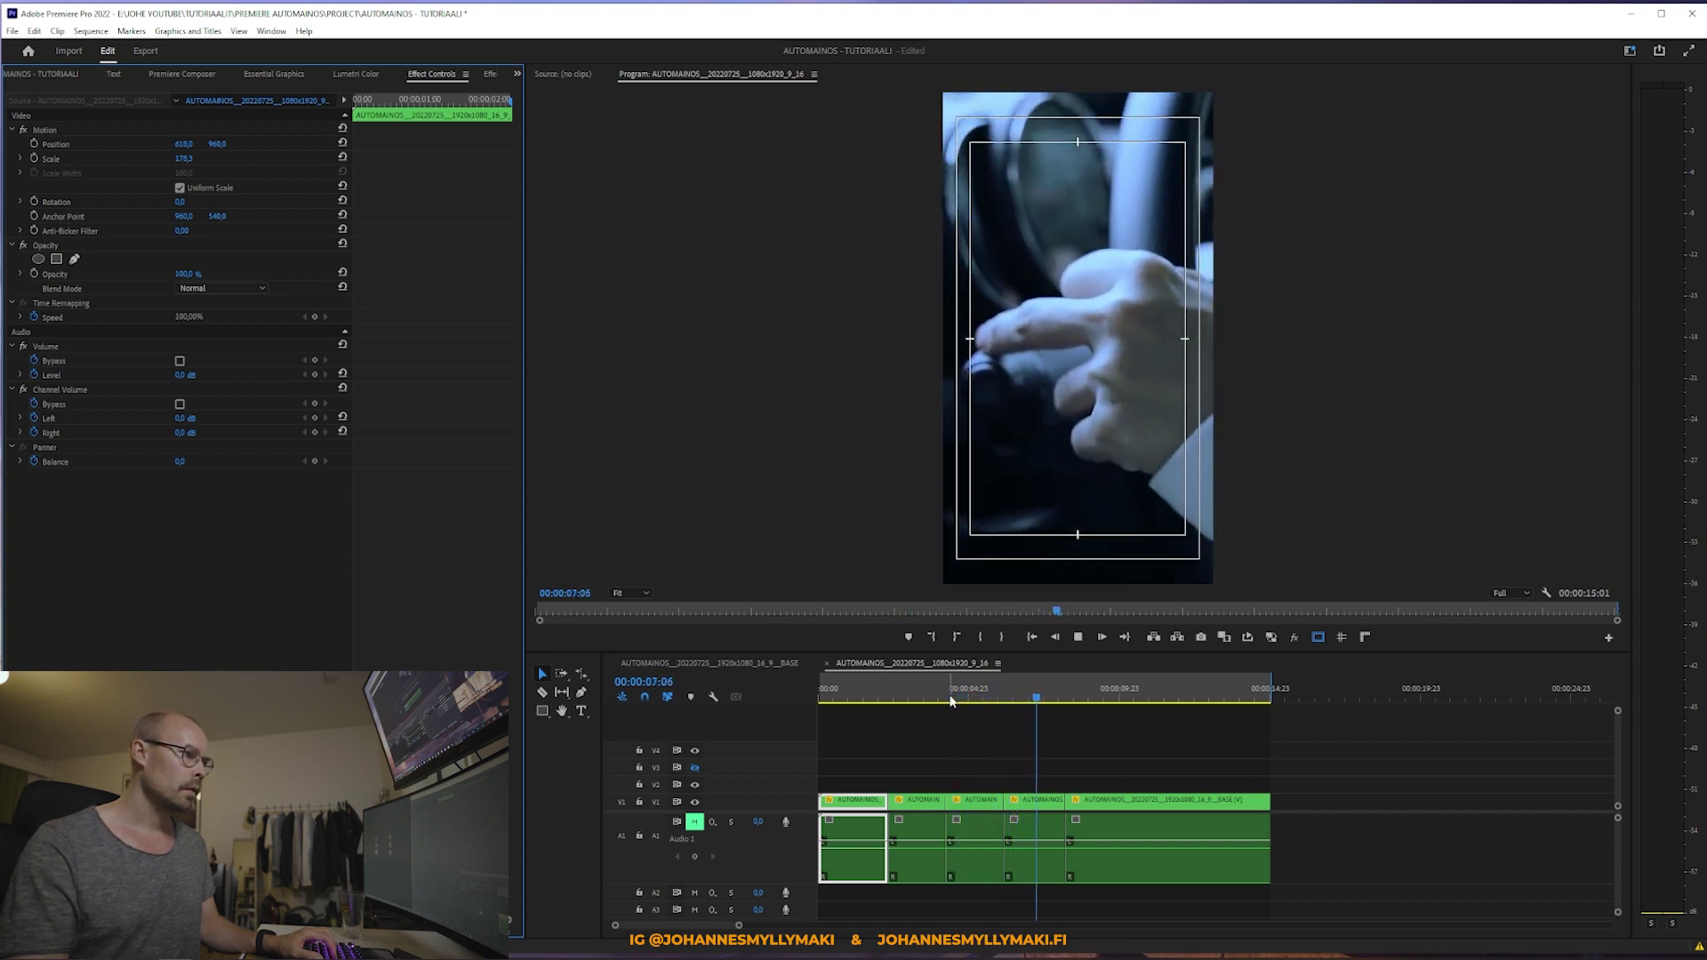
key("space")
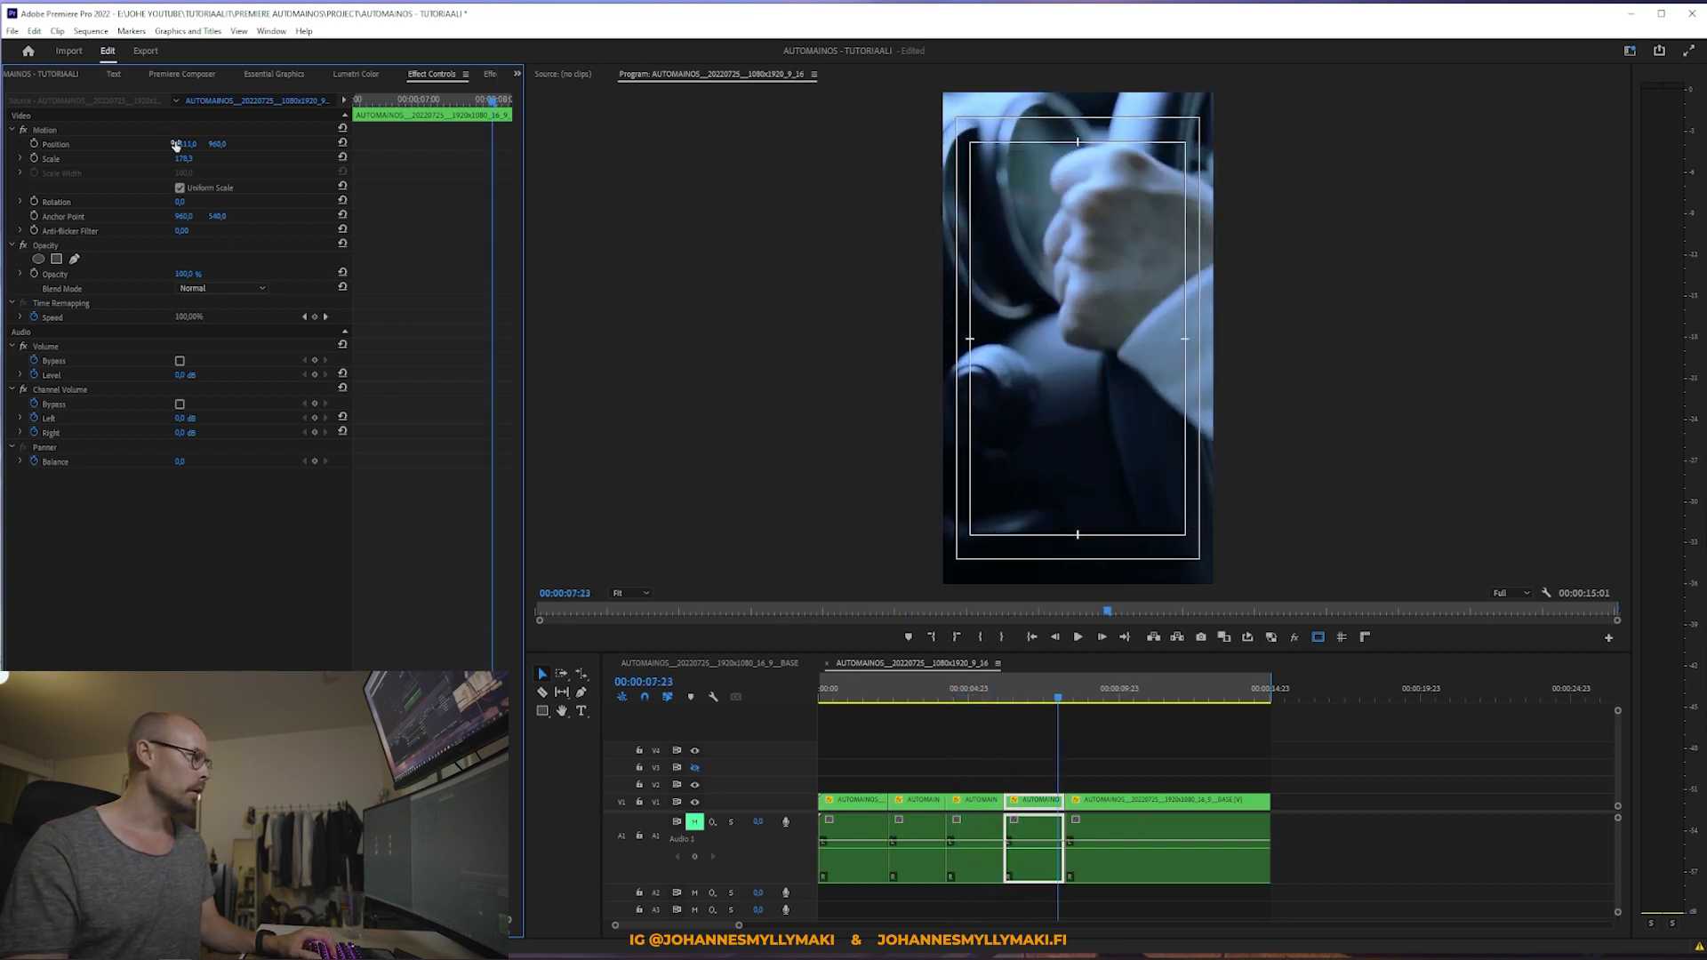
left_click_drag(185, 144, 223, 144)
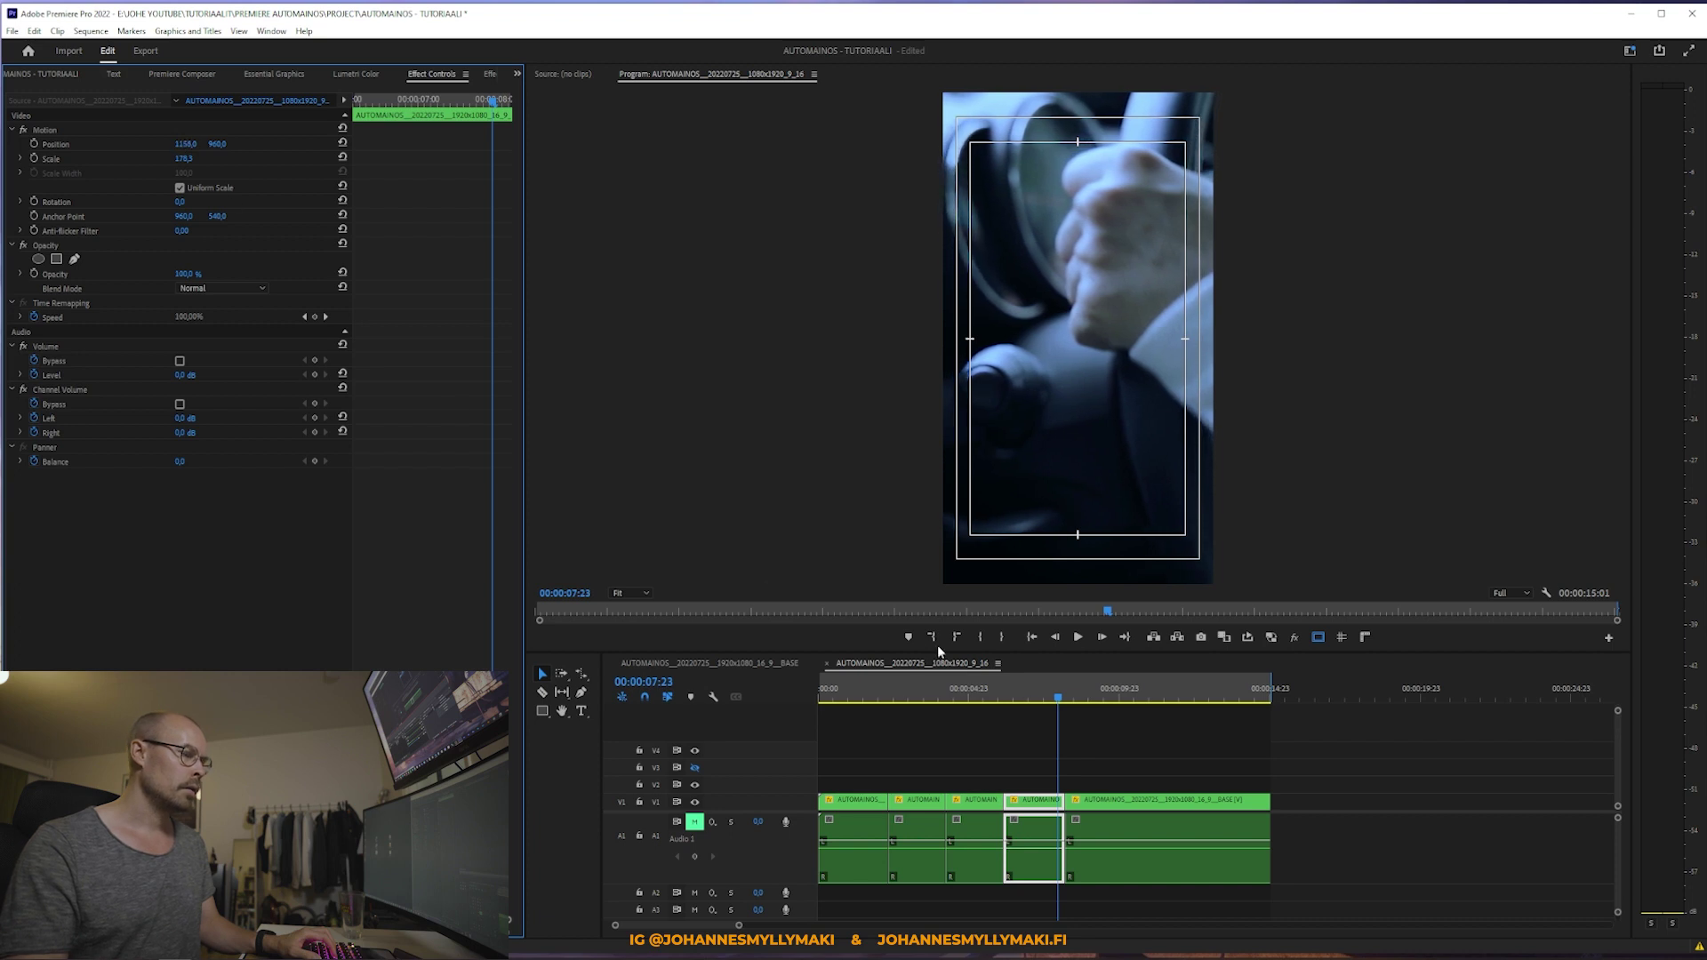
left_click(1002, 691)
key("space")
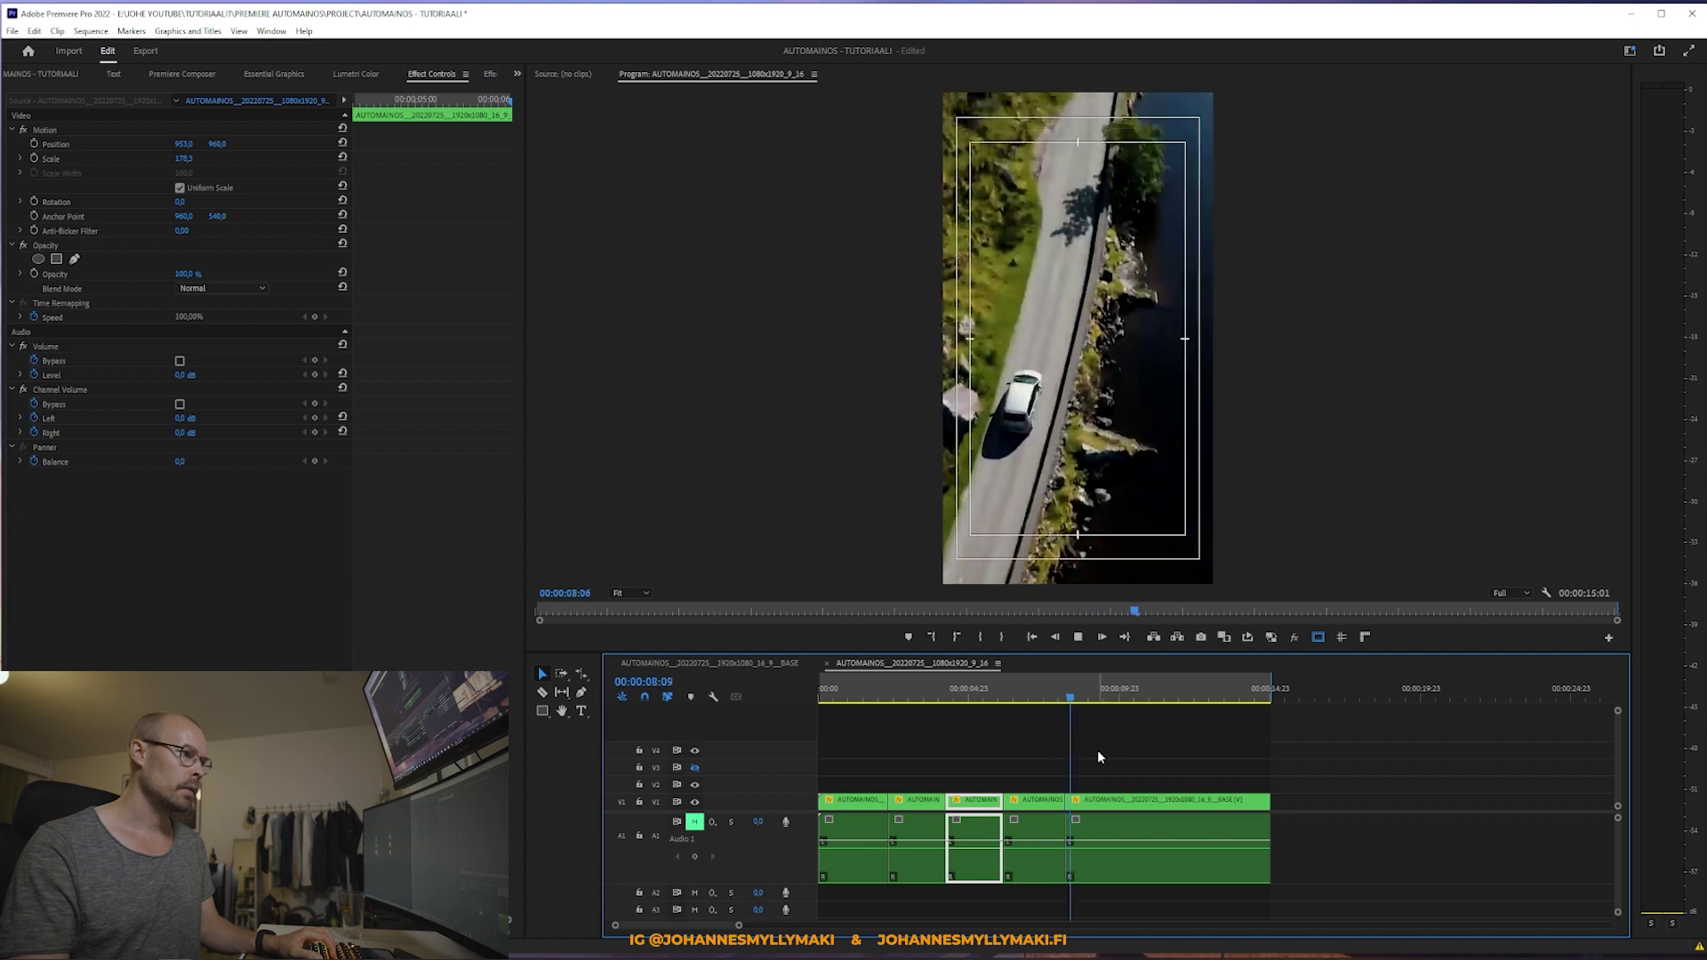
left_click(1205, 754)
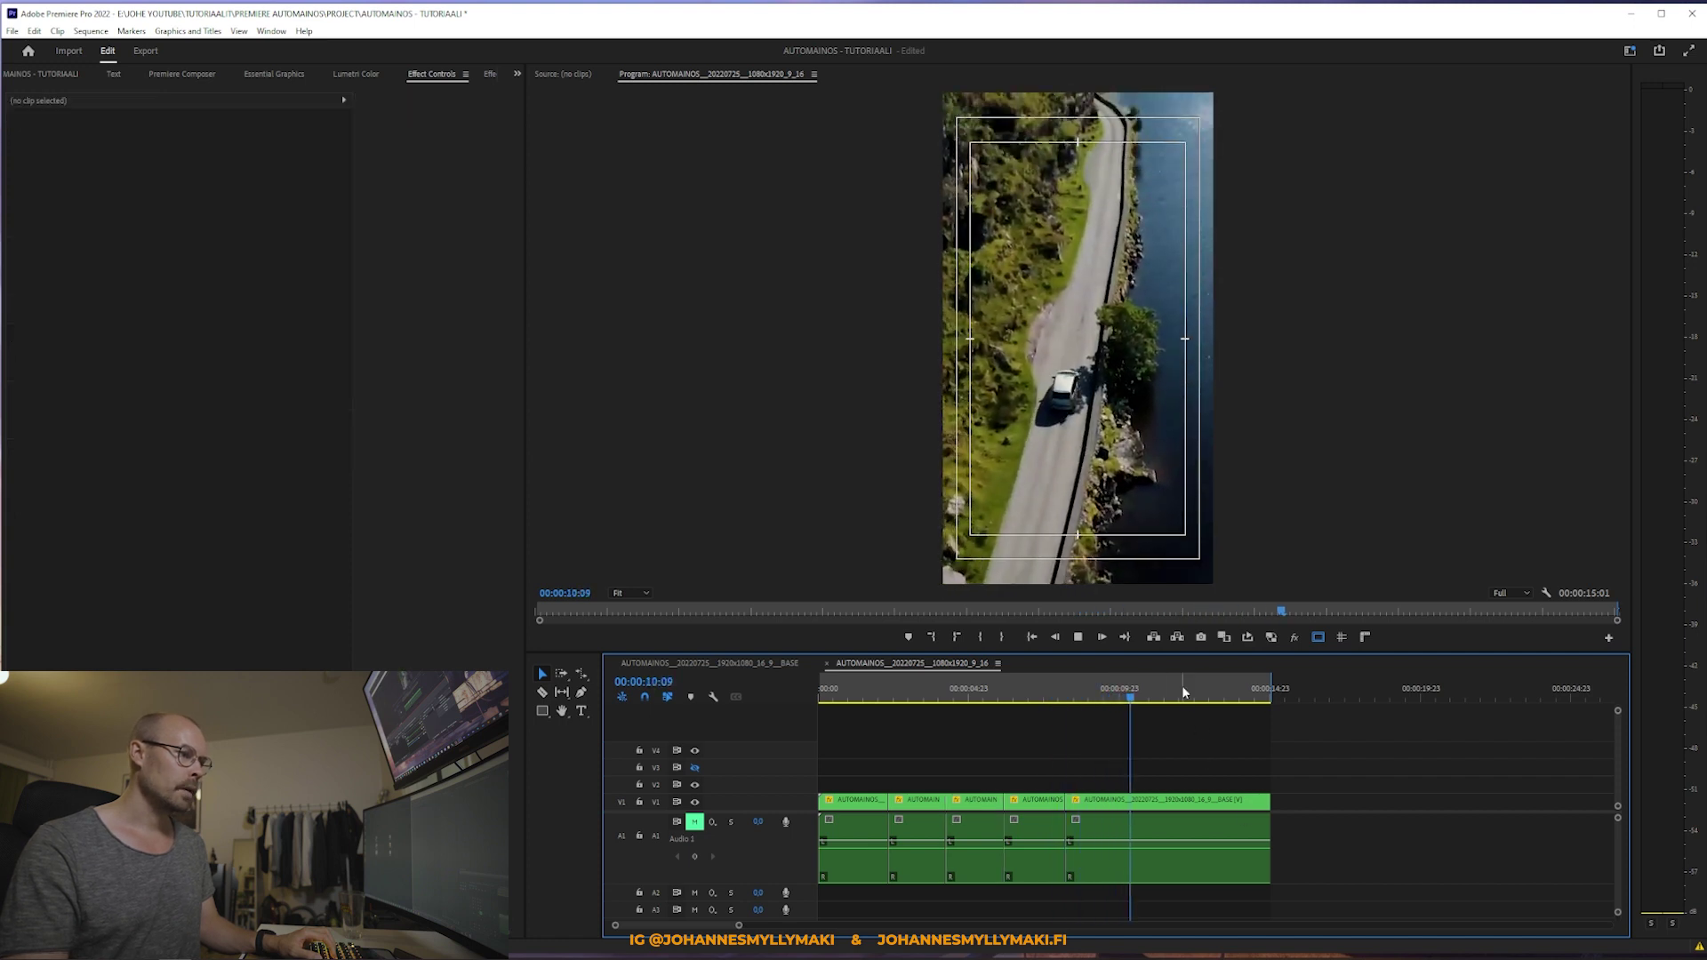
Step: Slightly shrink the final road clip, then return to the 16:9 base sequence
left_click(1047, 692)
mouse_move(1047, 690)
left_mouse_down()
mouse_move(914, 708)
mouse_move(1109, 737)
left_mouse_up()
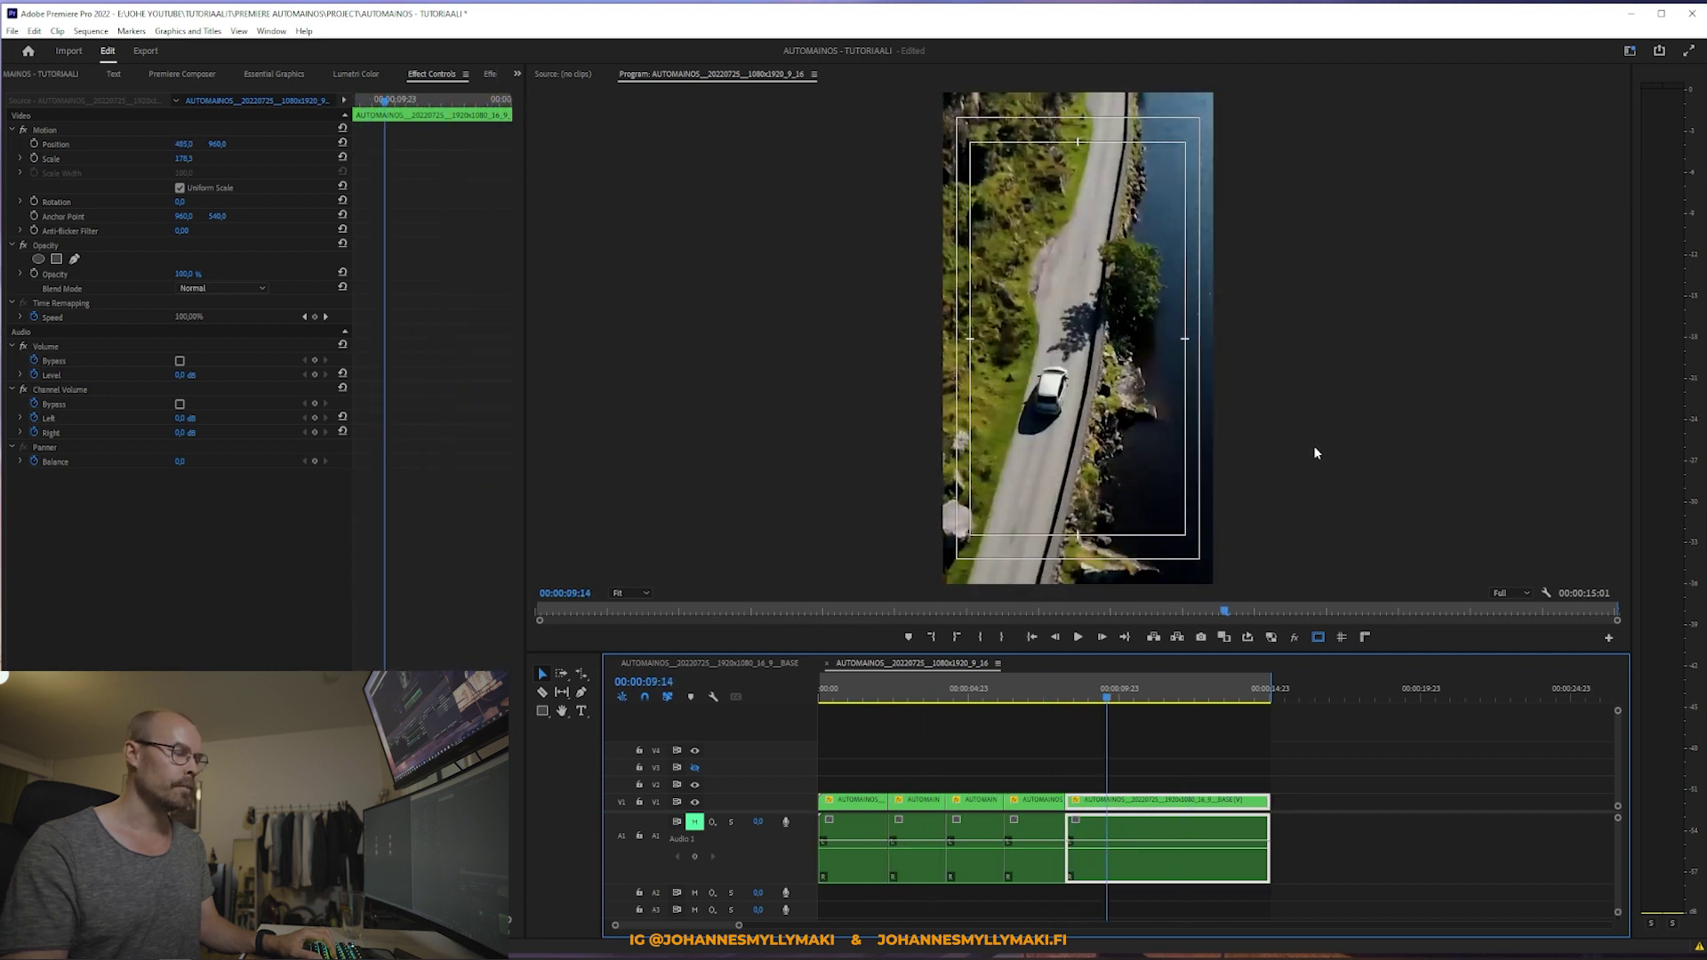
left_click_drag(183, 158, 185, 158)
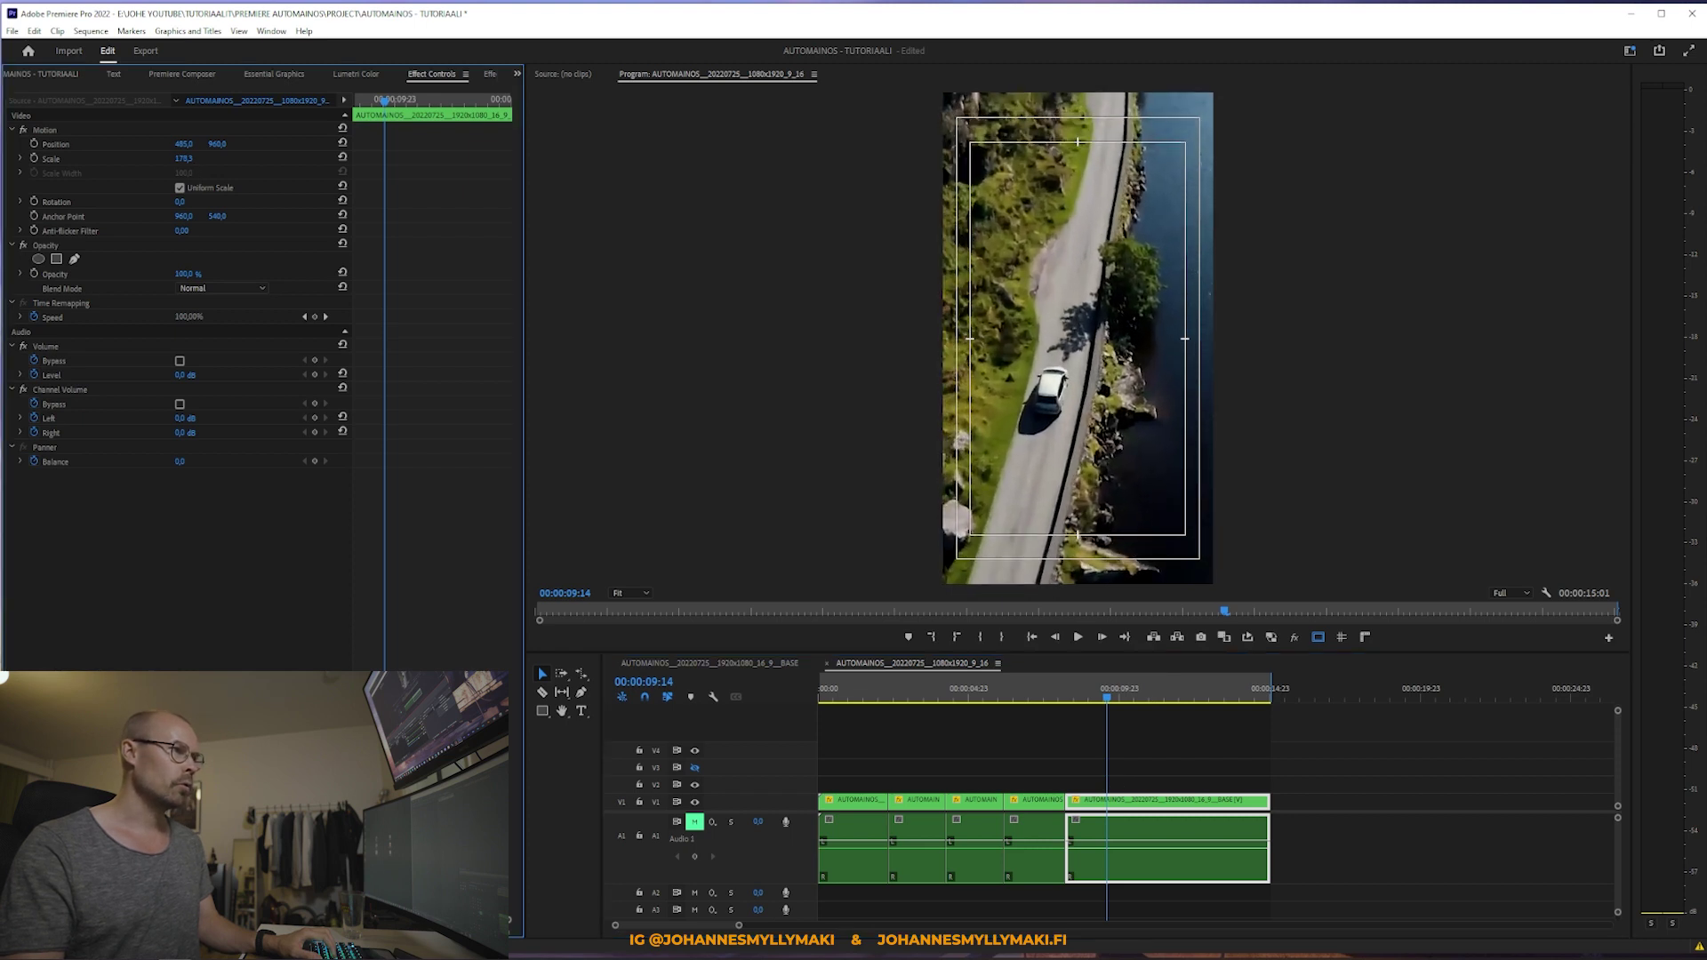
left_click(1109, 772)
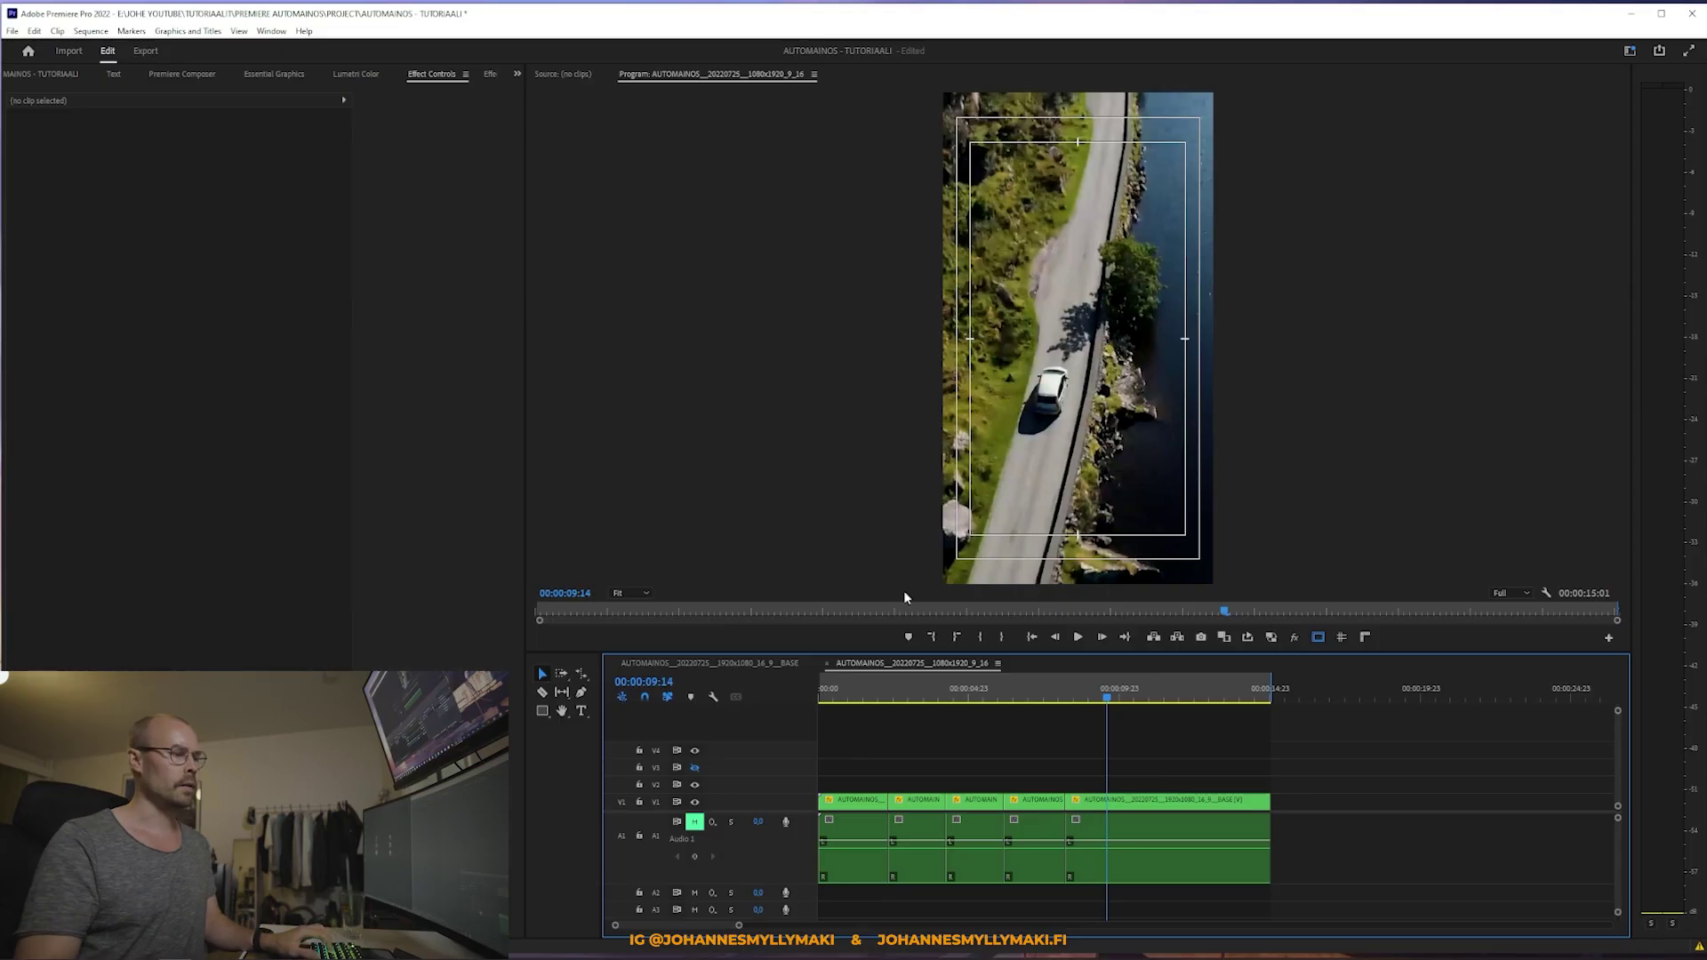
left_click(766, 665)
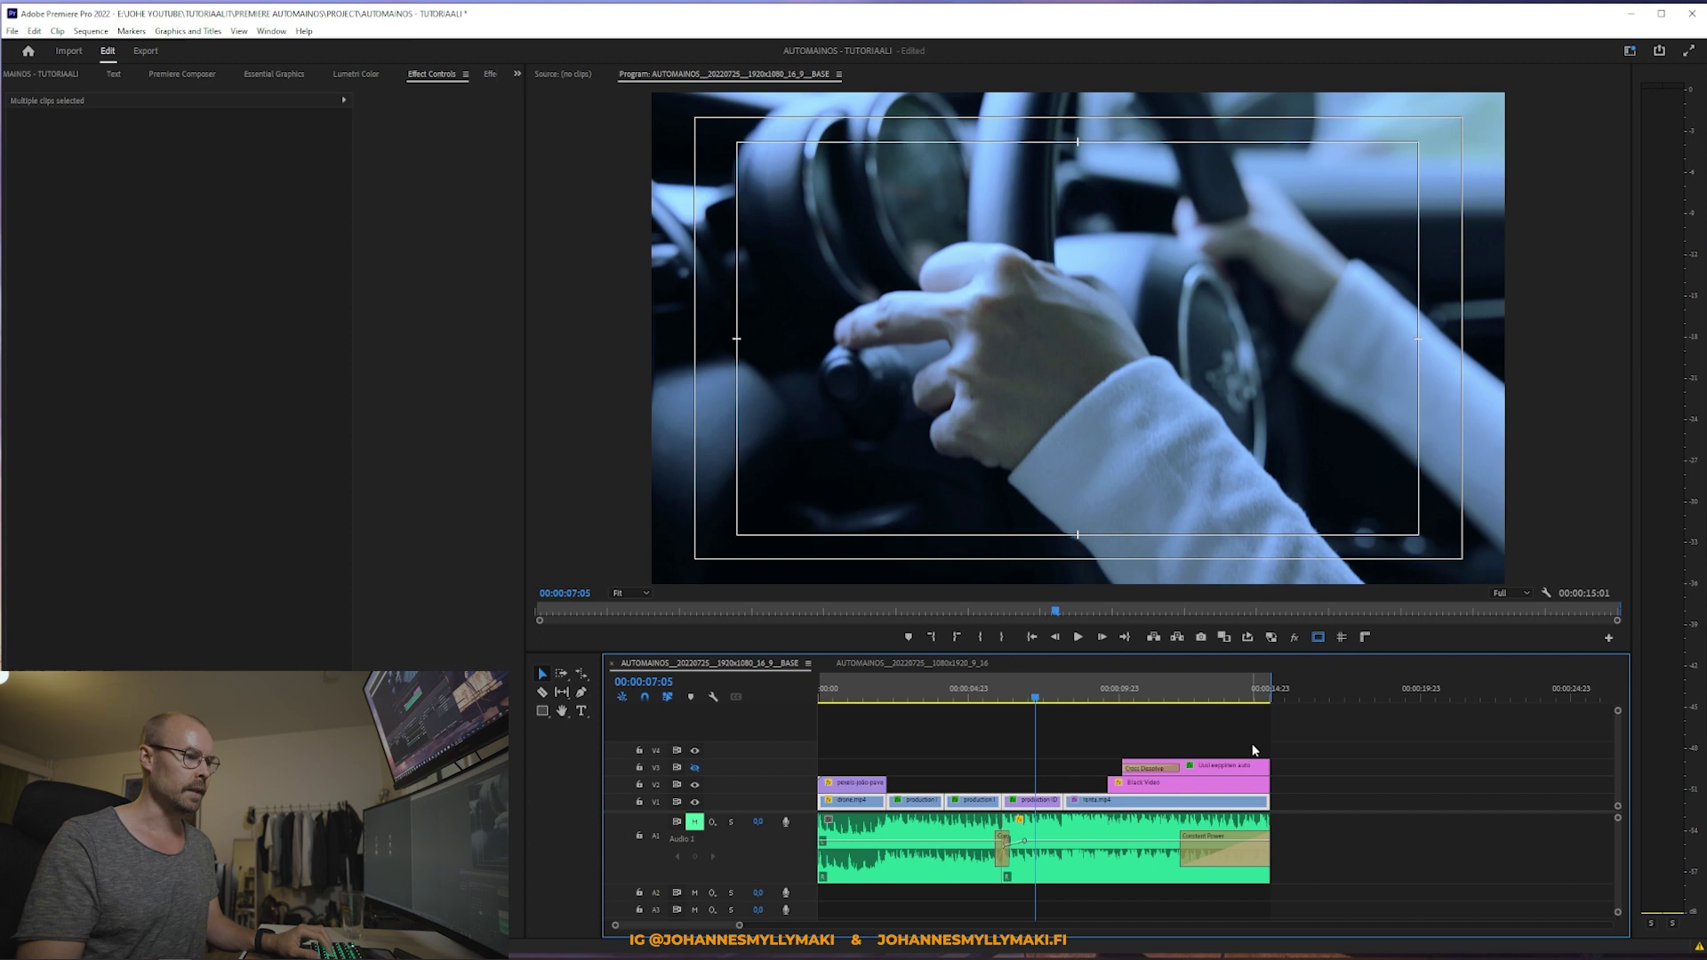
Step: Paste the UUSI EEPPINEN AUTO title into the 9:16 sequence above the final road clip
left_click(1213, 690)
left_click(1235, 773)
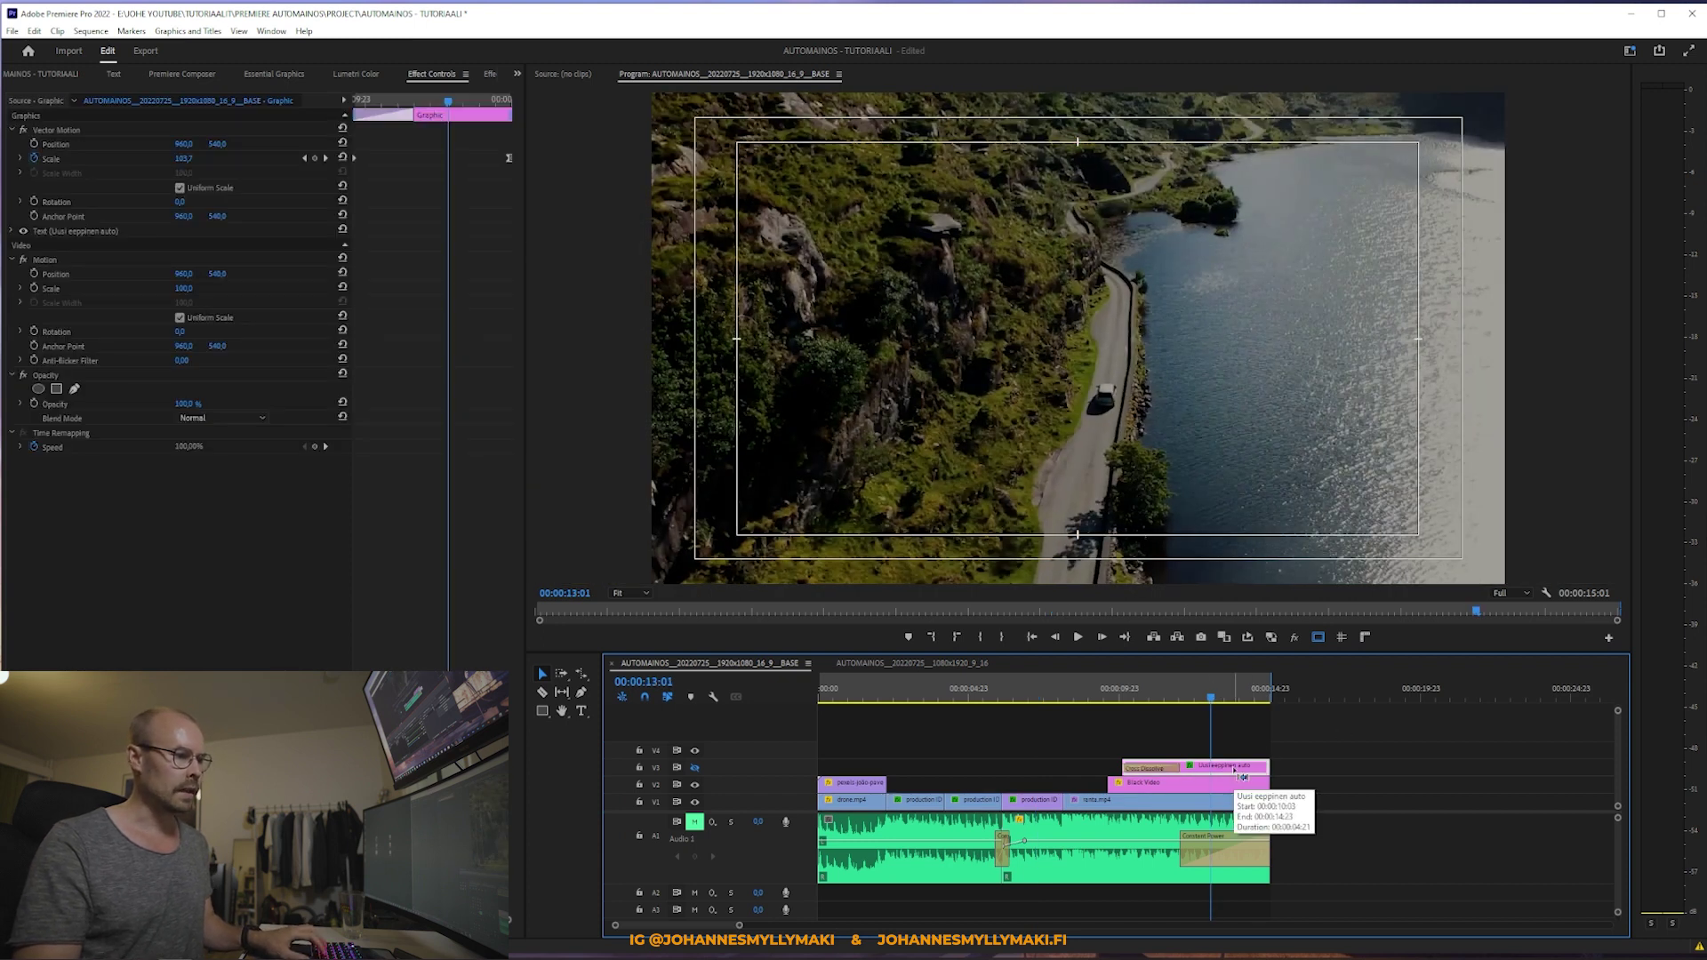
left_click(952, 665)
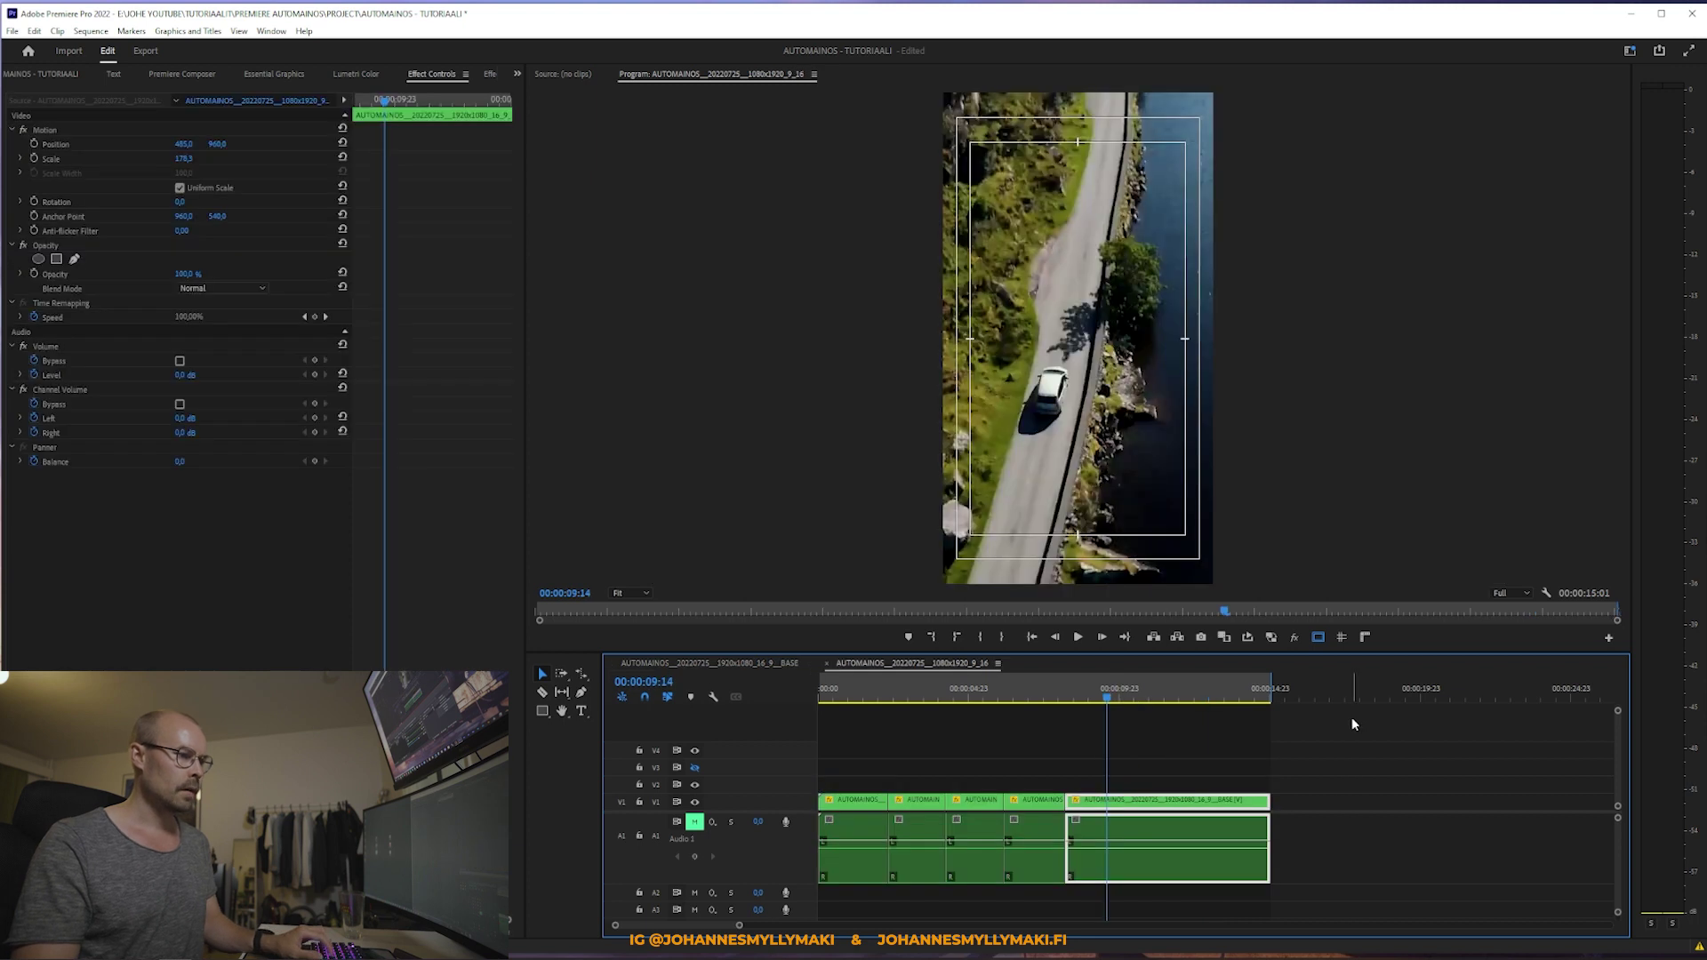
left_click(1313, 699)
key("ctrl+v")
left_click_drag(1405, 768, 1218, 786)
left_click_drag(1124, 699, 1191, 703)
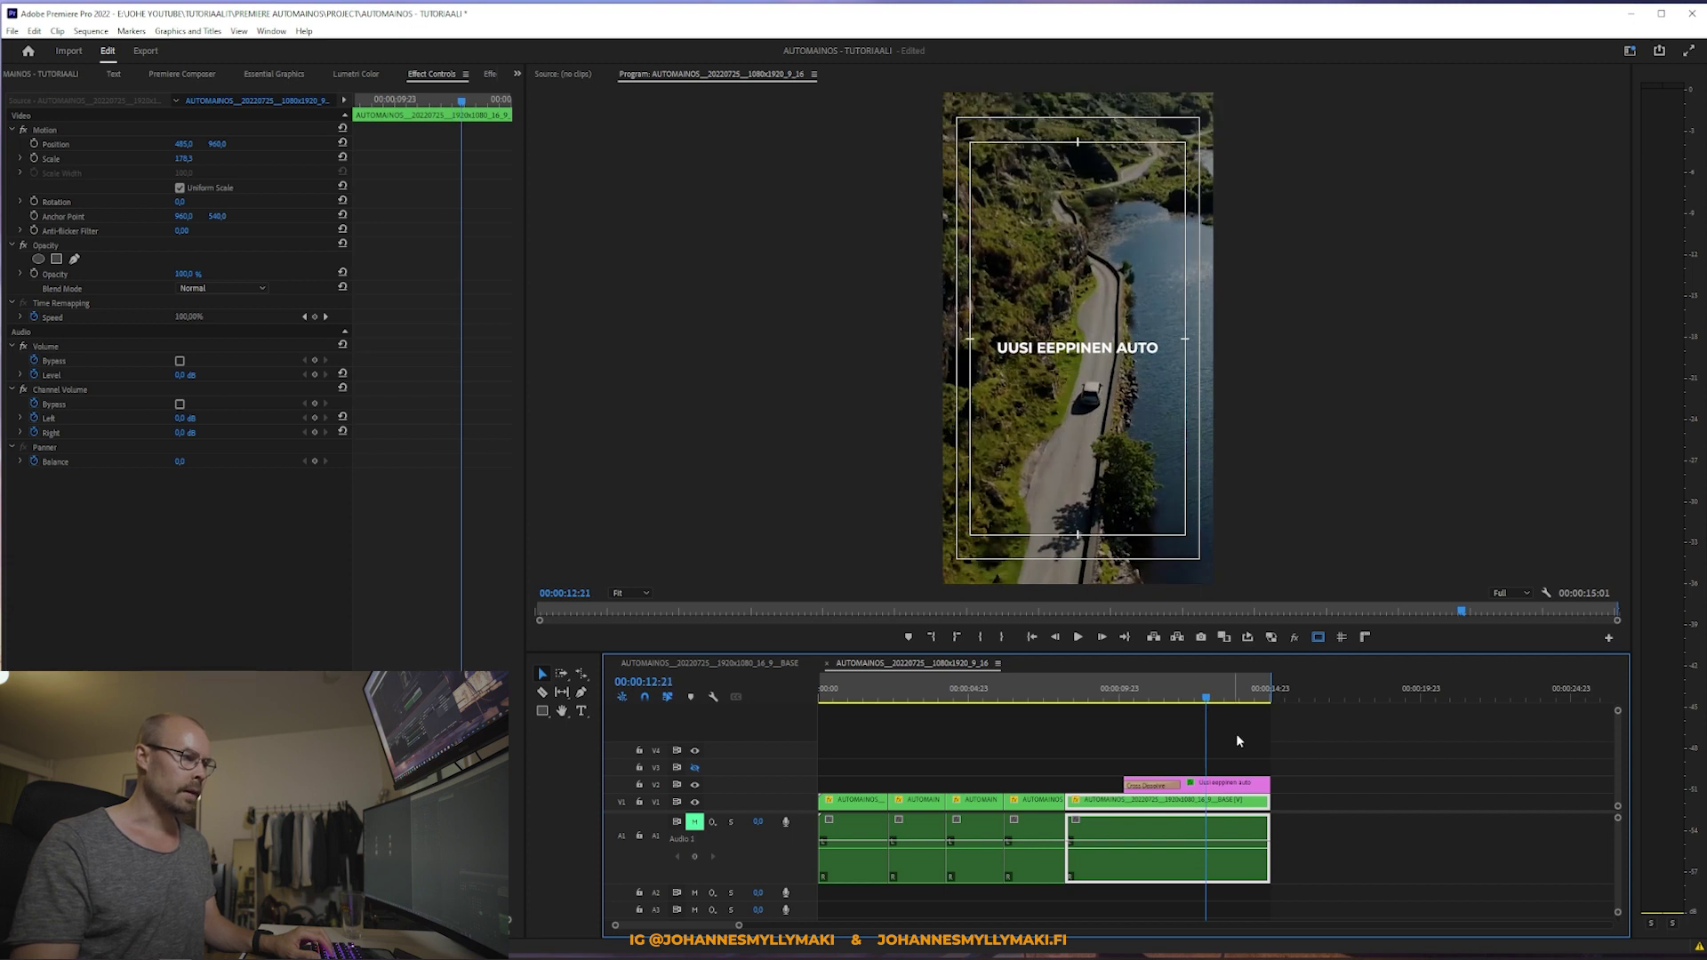
left_click(1232, 785)
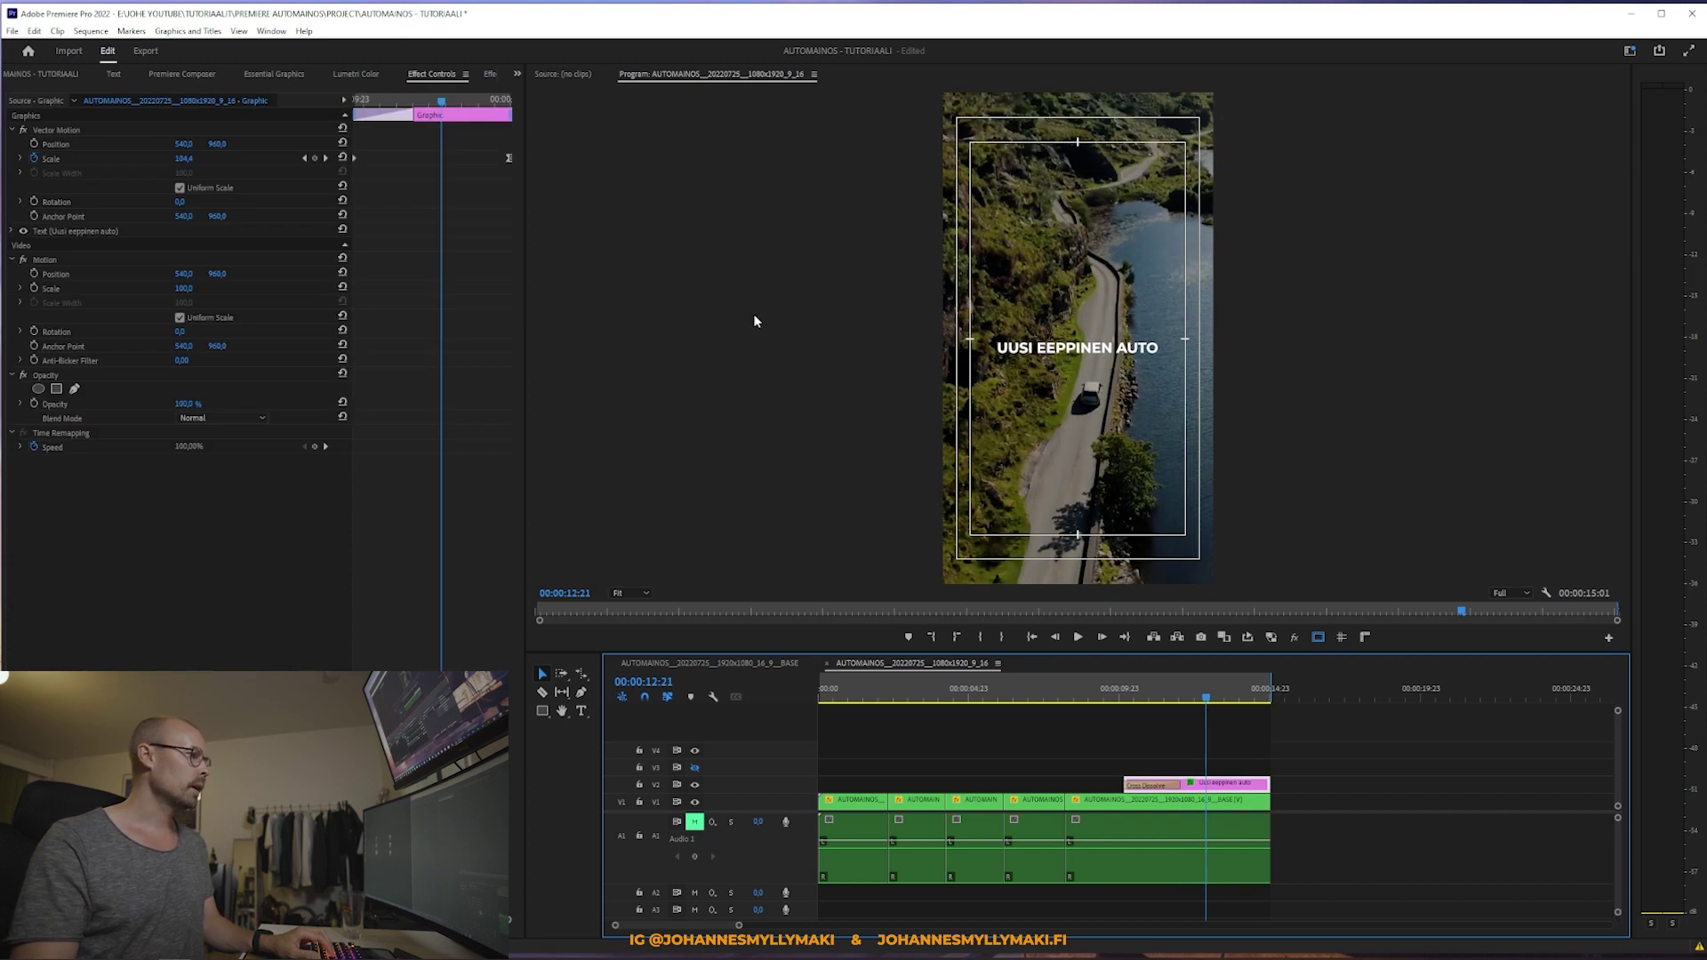
left_click(281, 74)
Step: Break the title after UUSI onto two lines, adjust its font size, move it up and tighten the line spacing
left_click(147, 120)
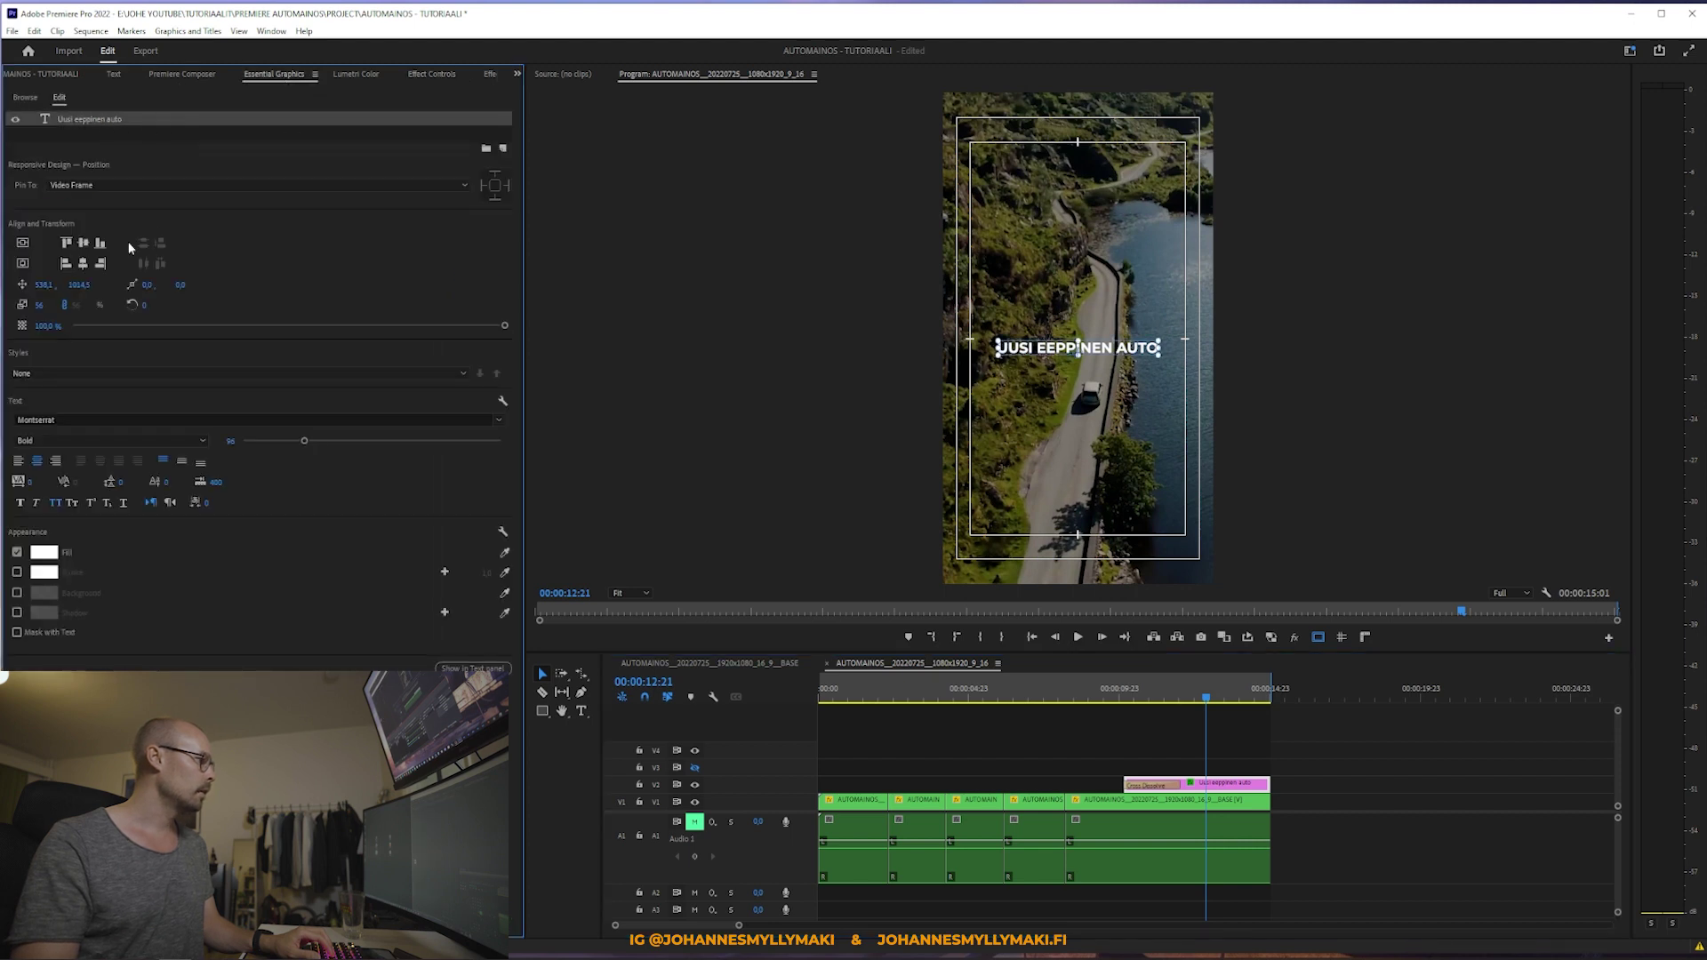
left_click_drag(307, 442, 393, 462)
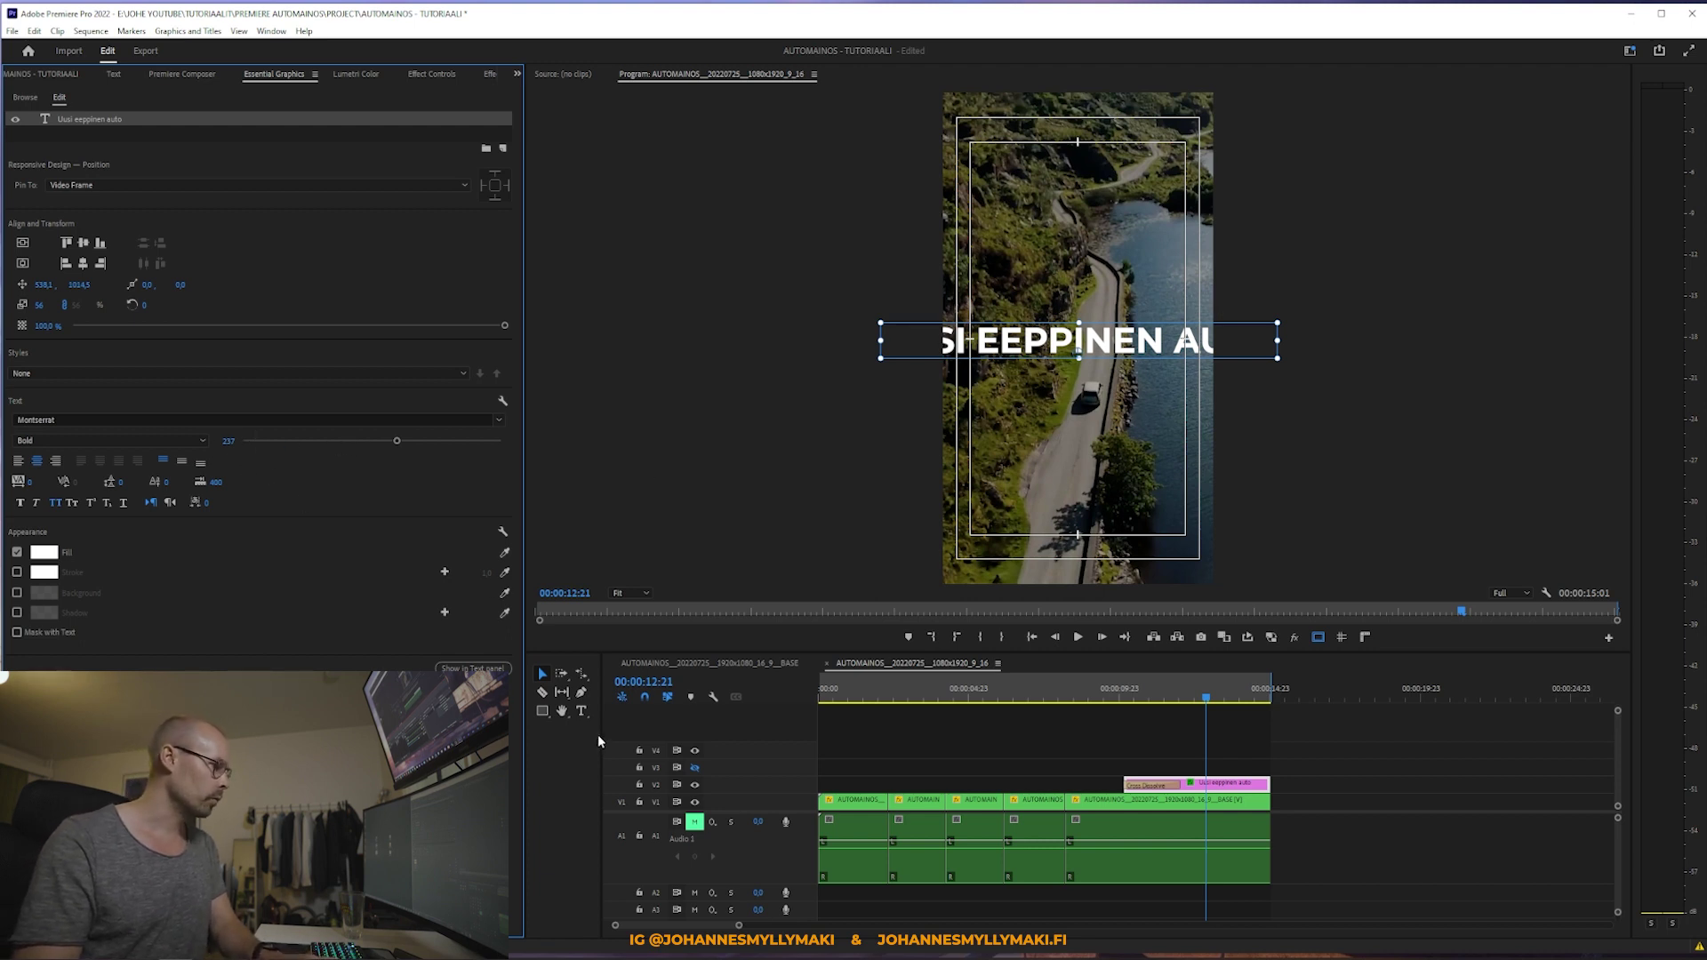
left_click(582, 712)
left_click(980, 340)
key("BackSpace")
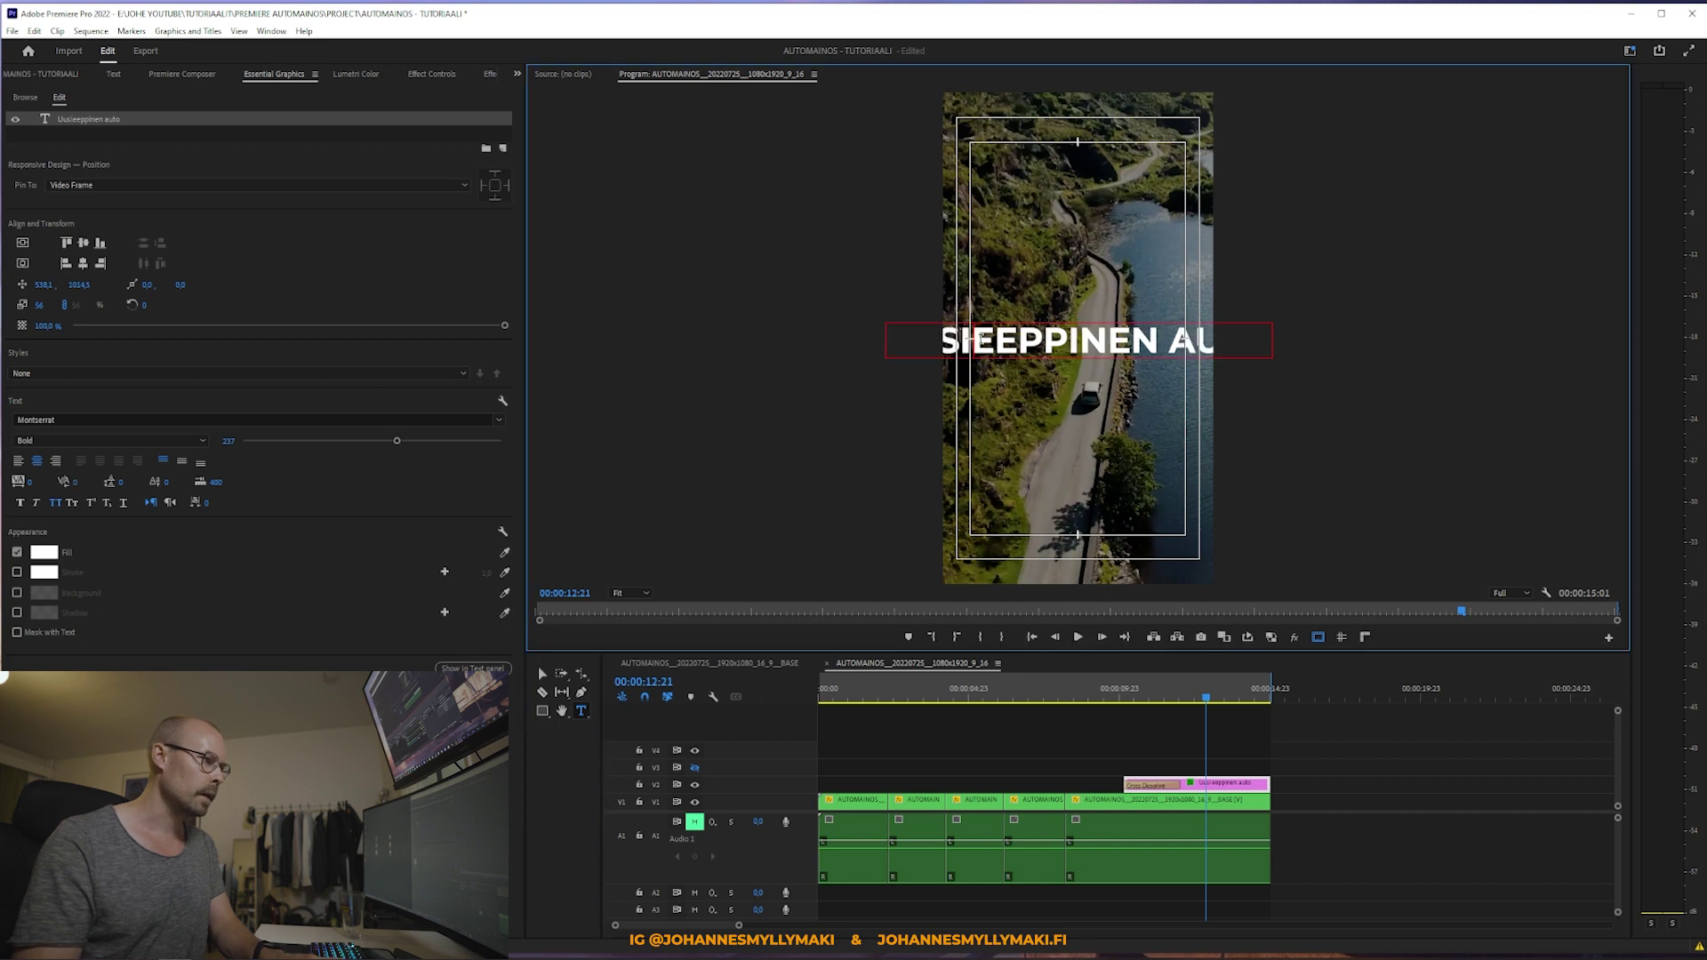
key("Return")
left_click_drag(397, 441, 355, 441)
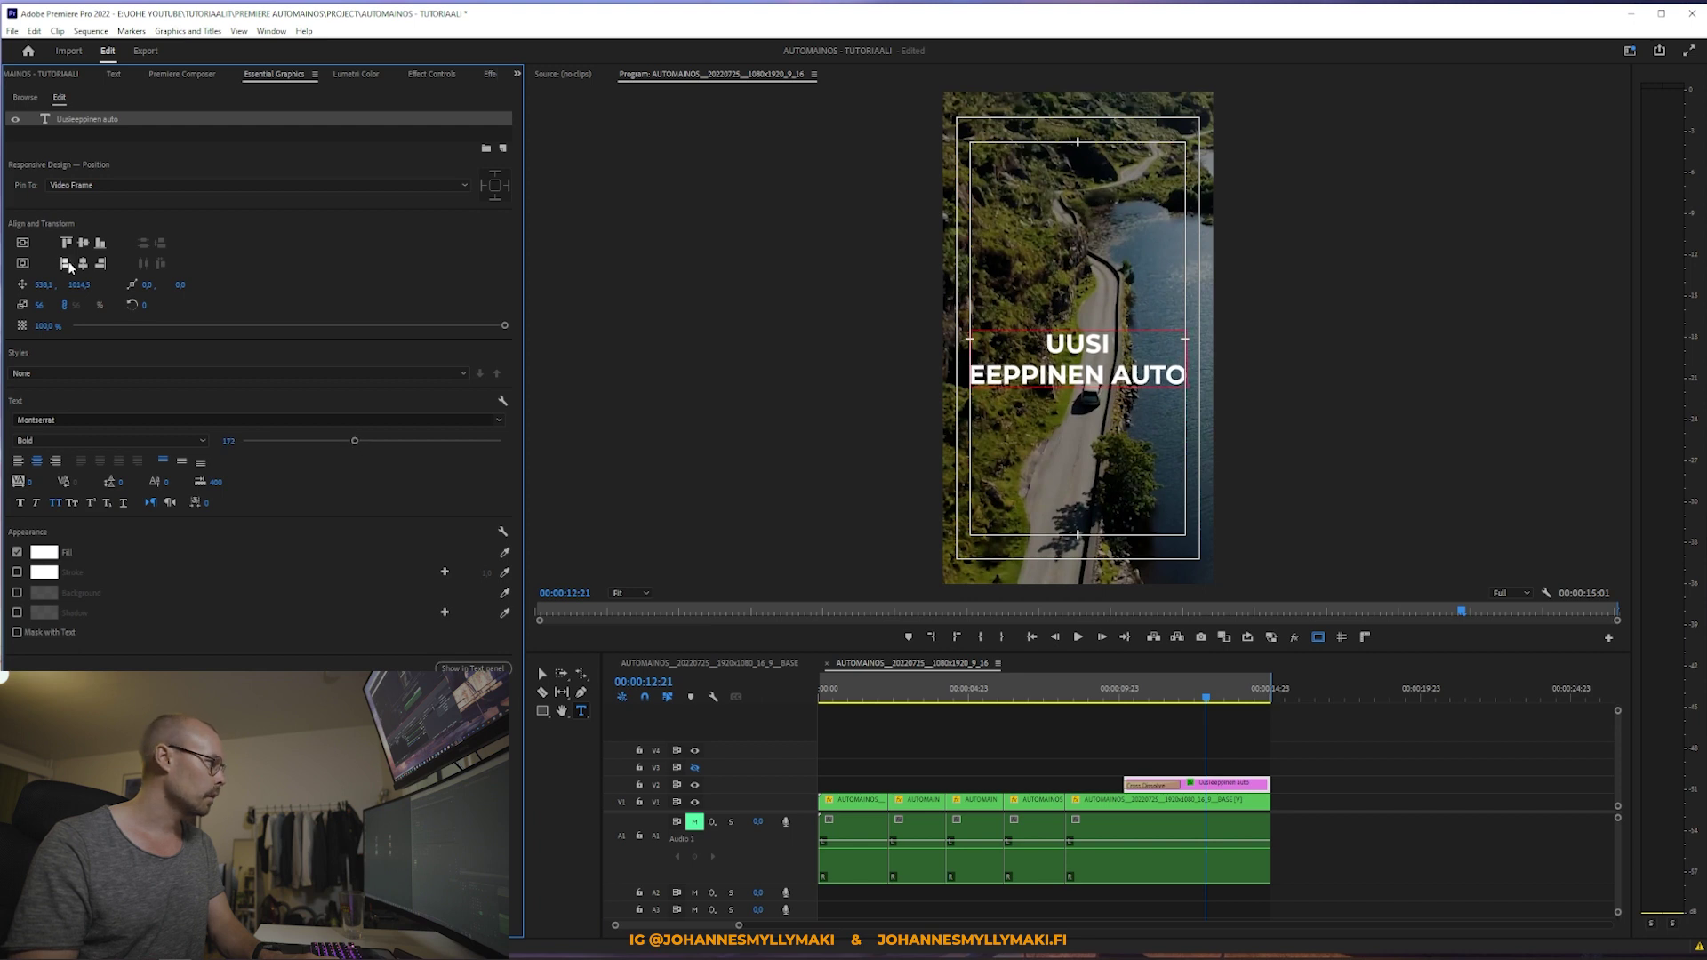
left_click_drag(77, 285, 54, 285)
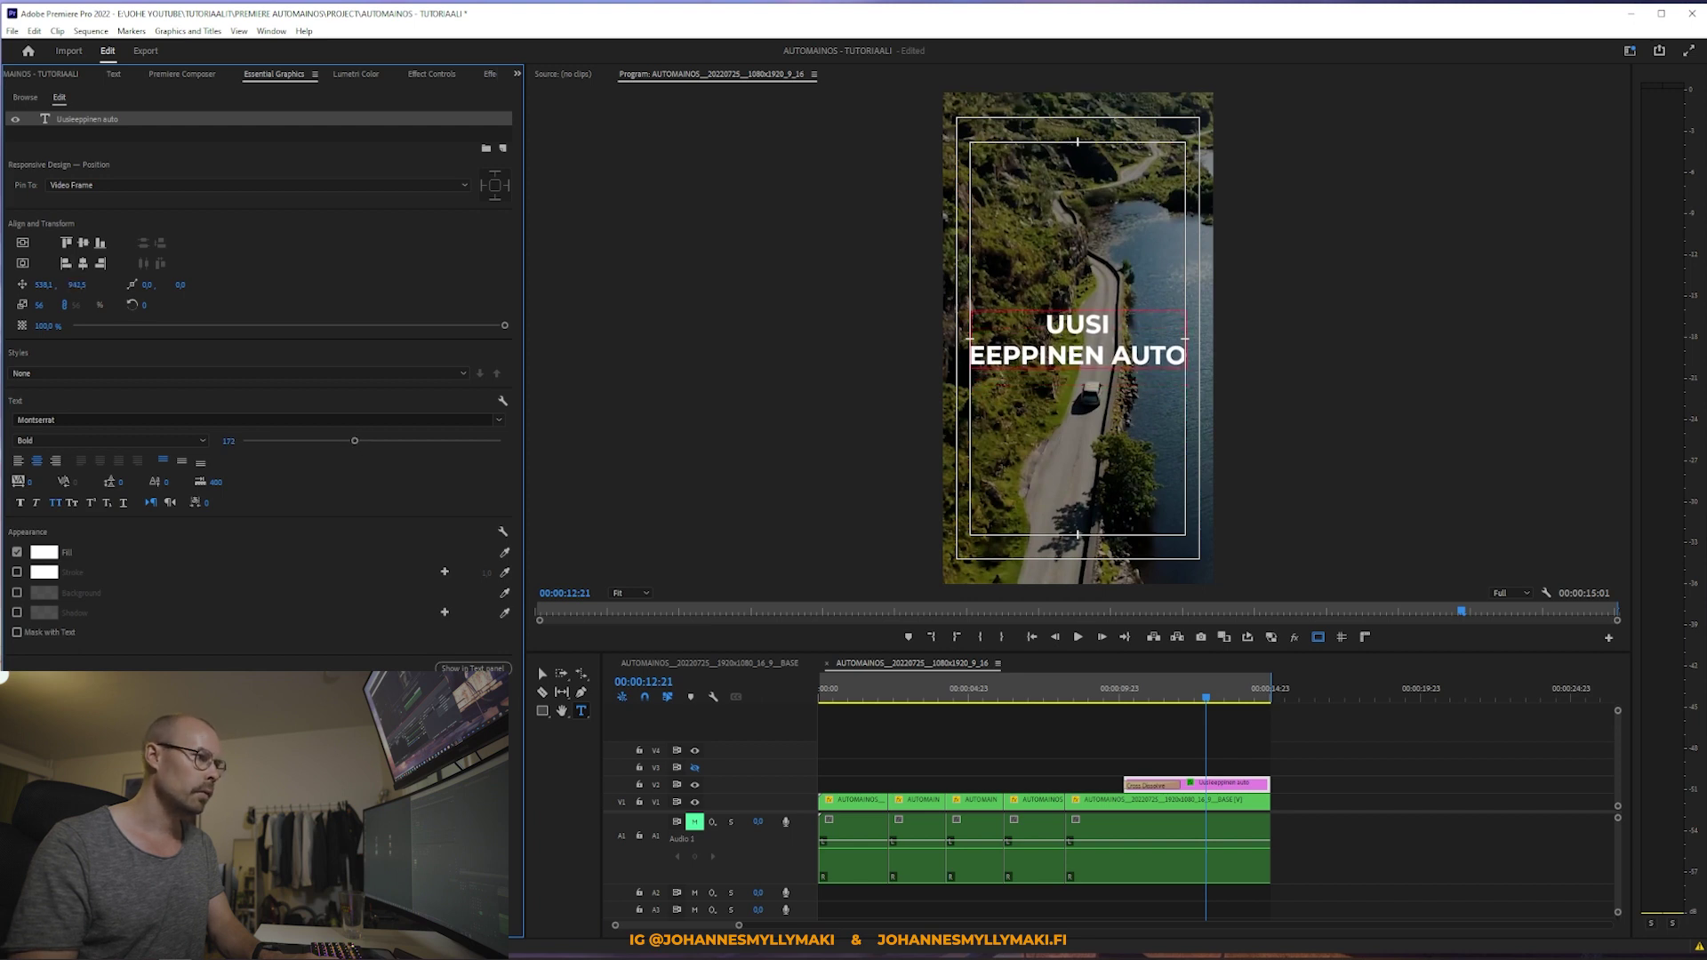
left_click_drag(121, 481, 106, 482)
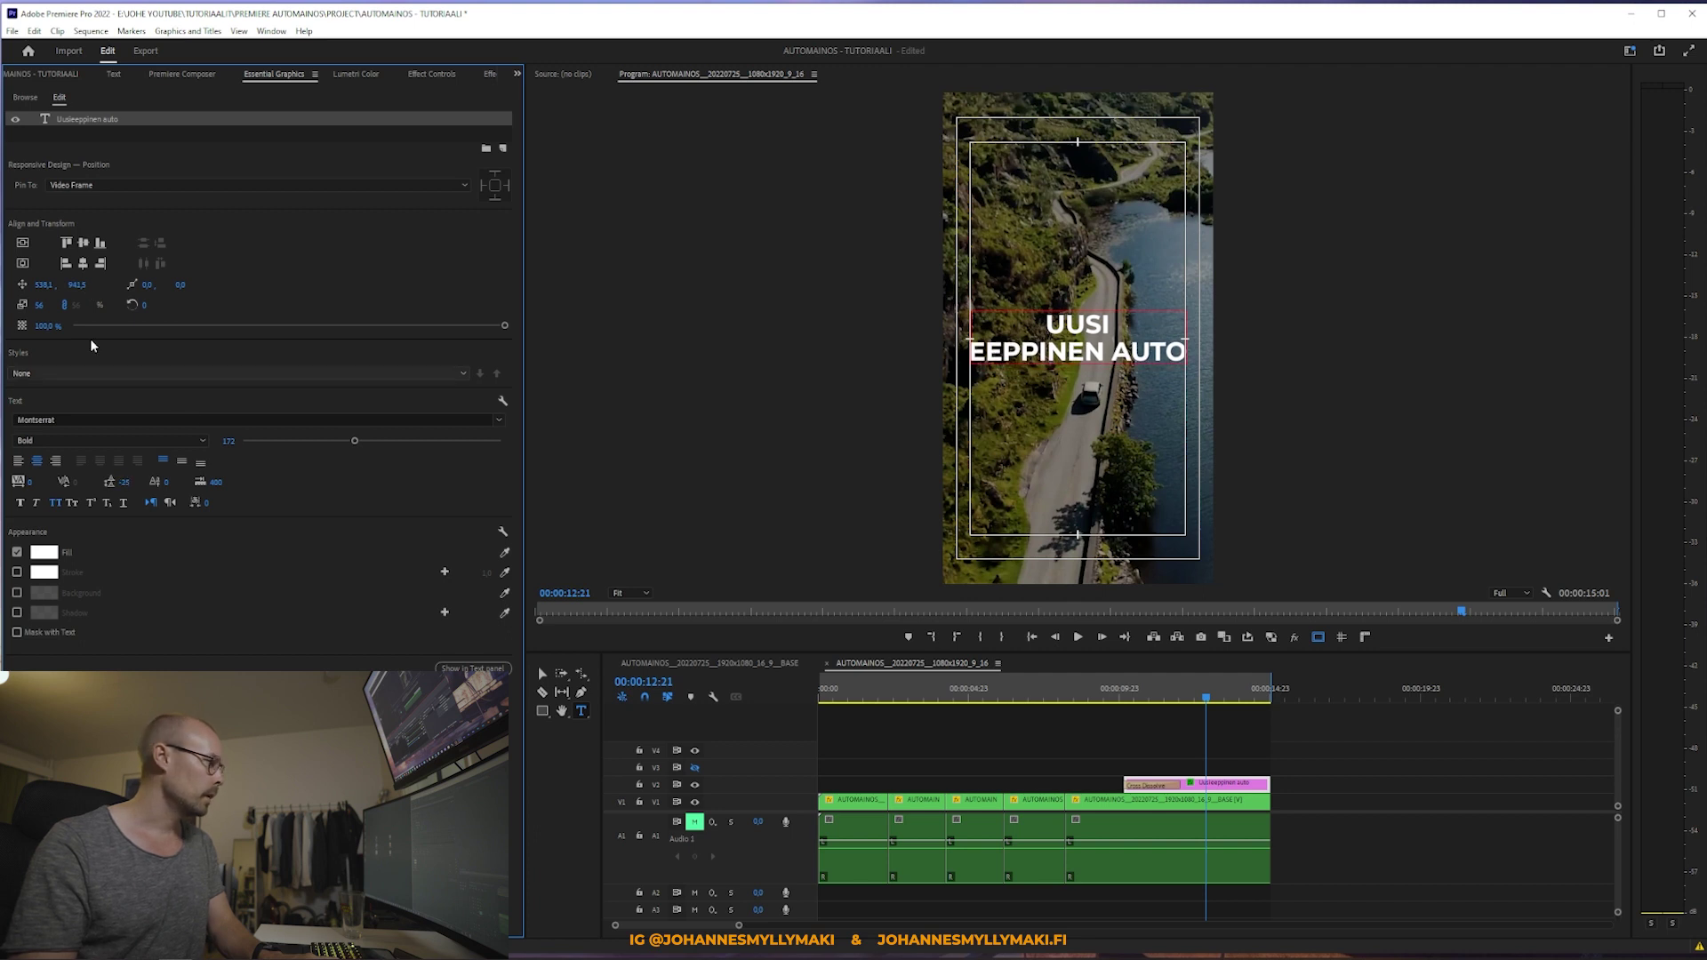
left_click(1386, 739)
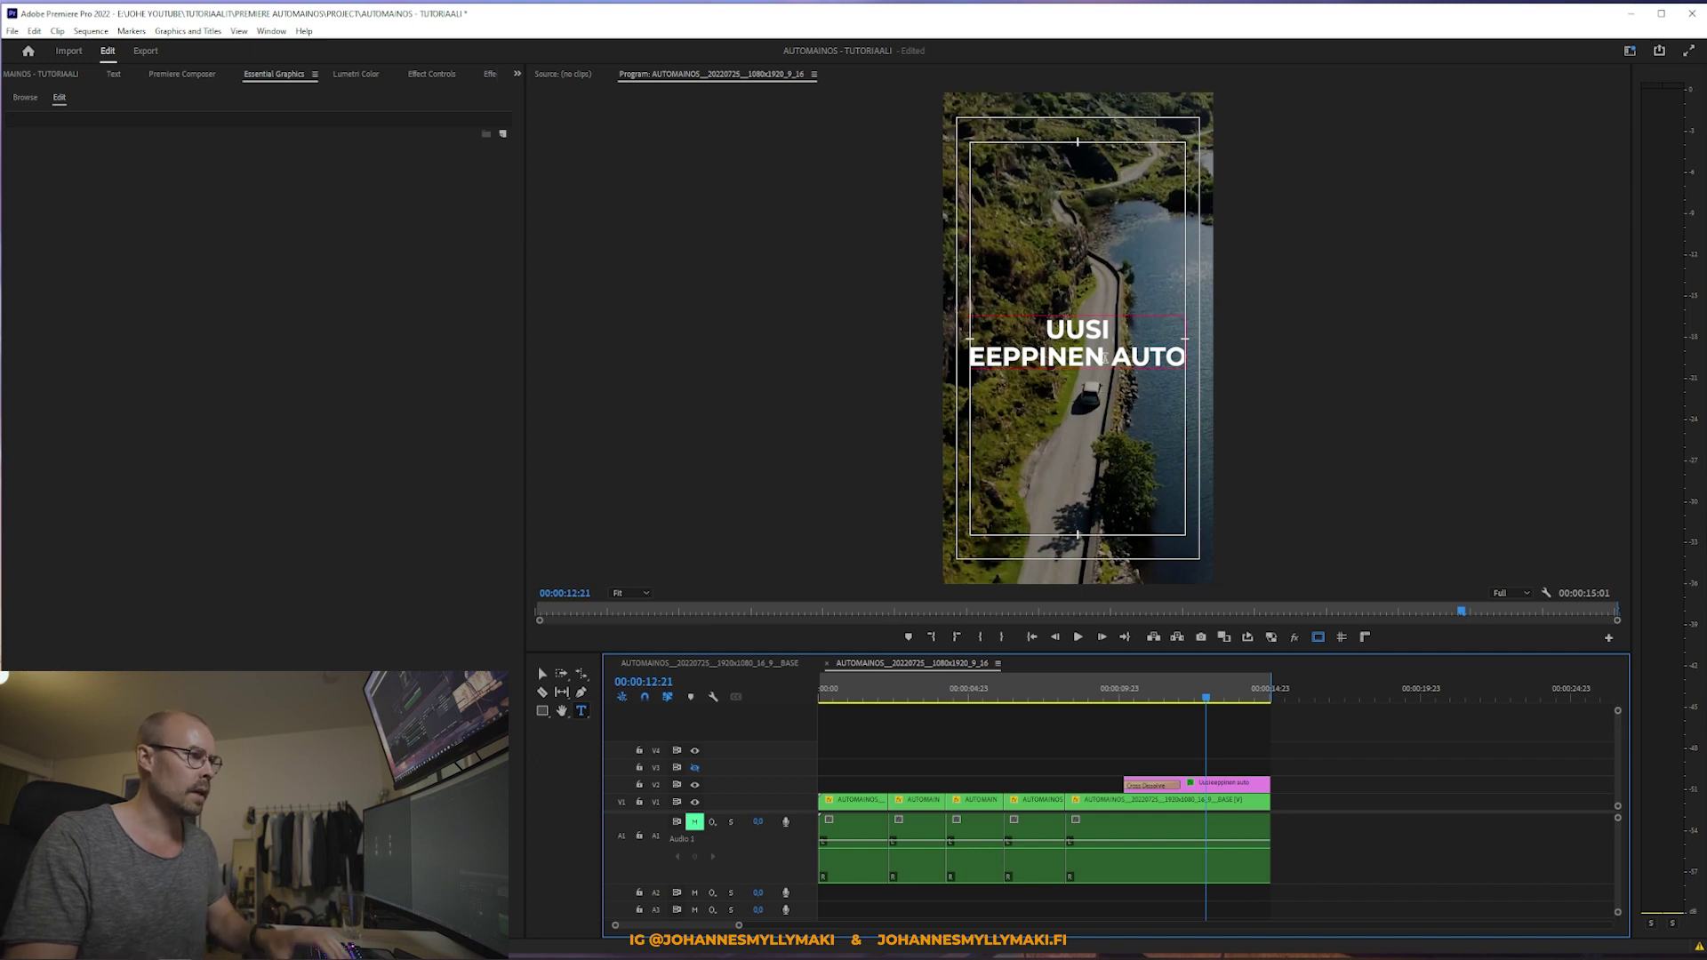
Step: Put AUTO on its own line, enlarge the font, raise the title to Y 873.5 and play it back
left_click(1175, 421)
key("BackSpace")
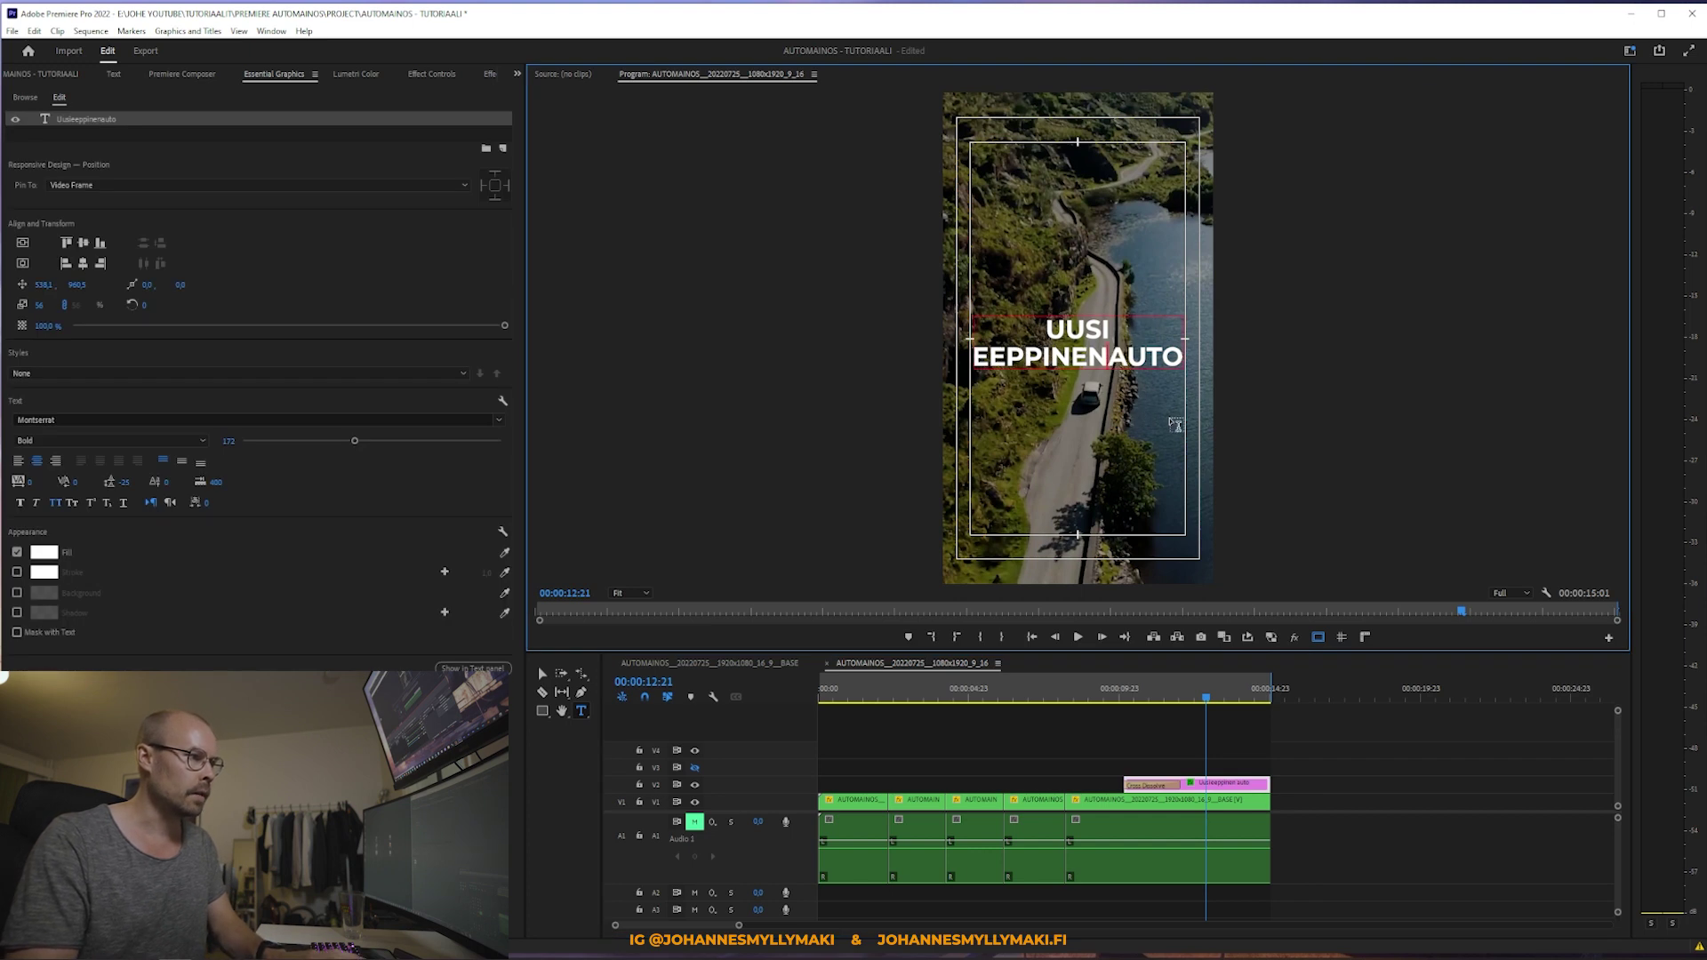
key("Return")
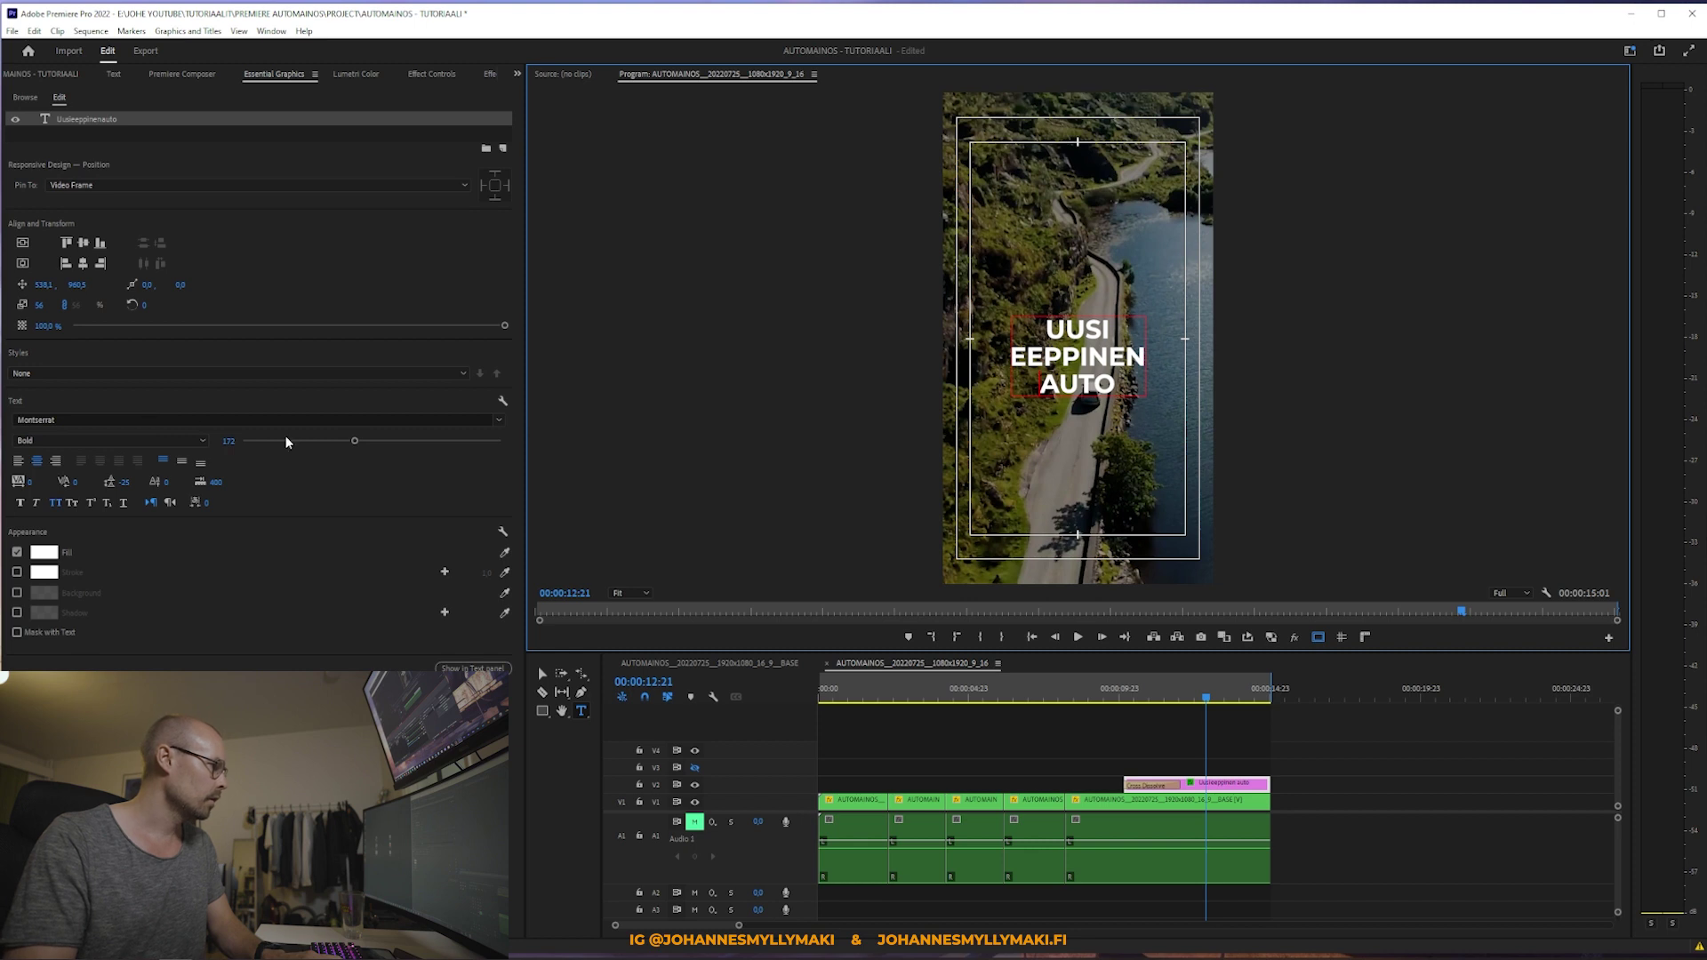
left_click(1174, 805)
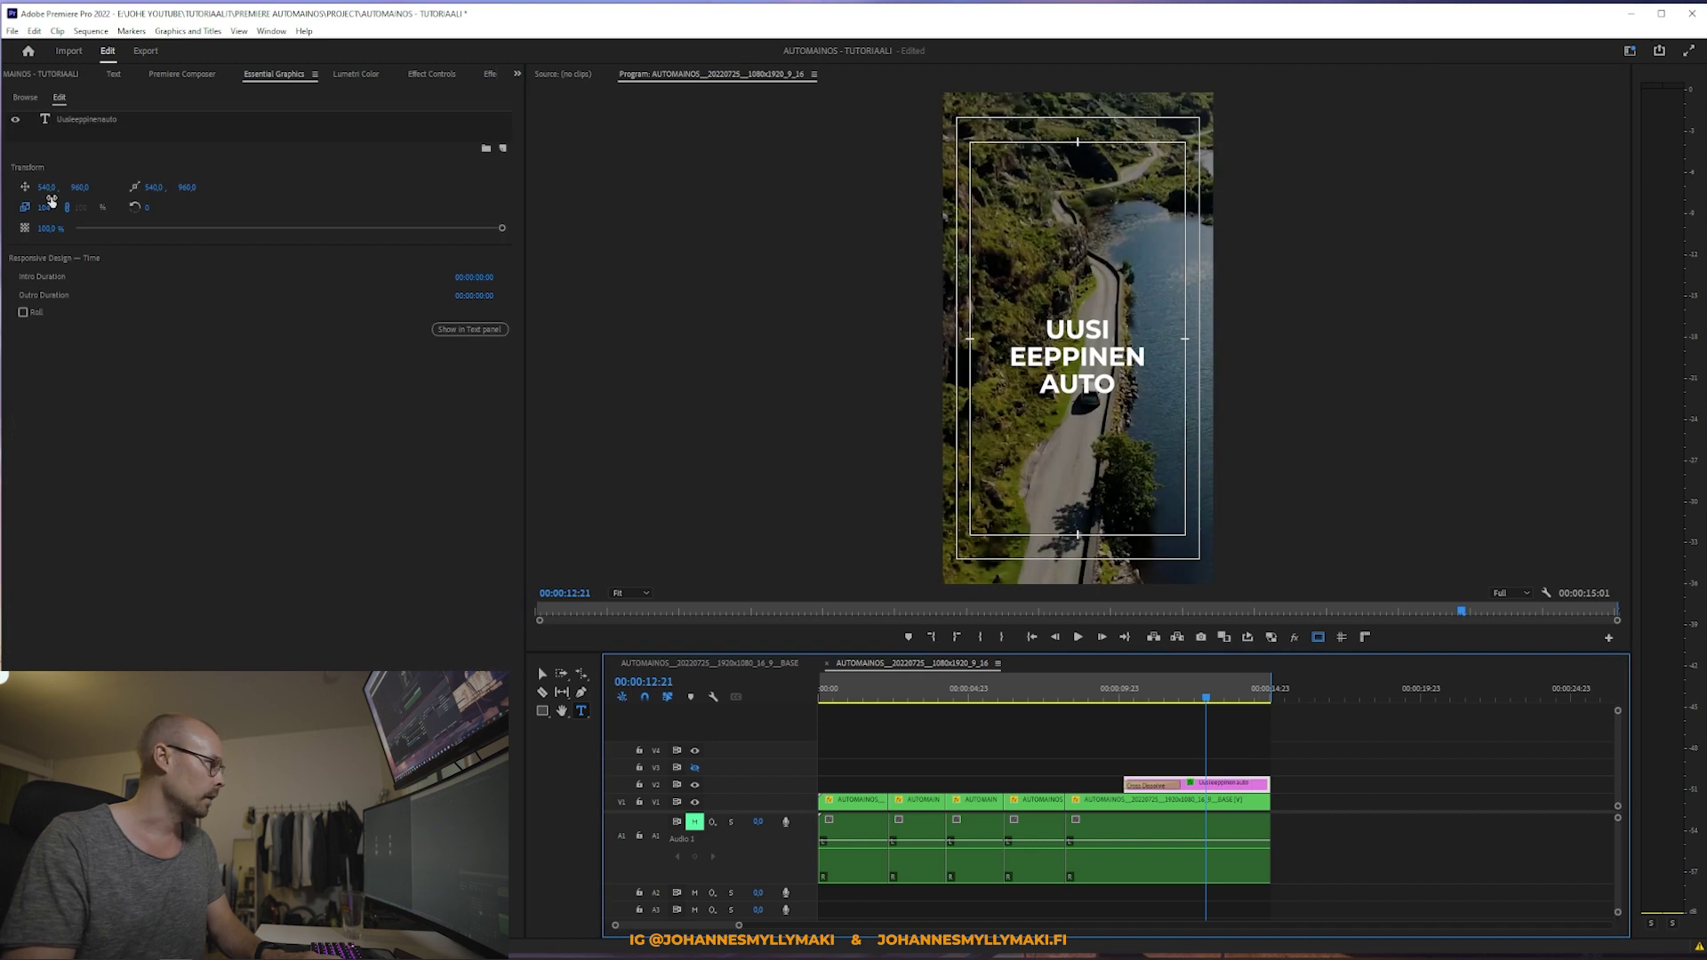
left_click(76, 121)
left_click_drag(294, 442, 394, 452)
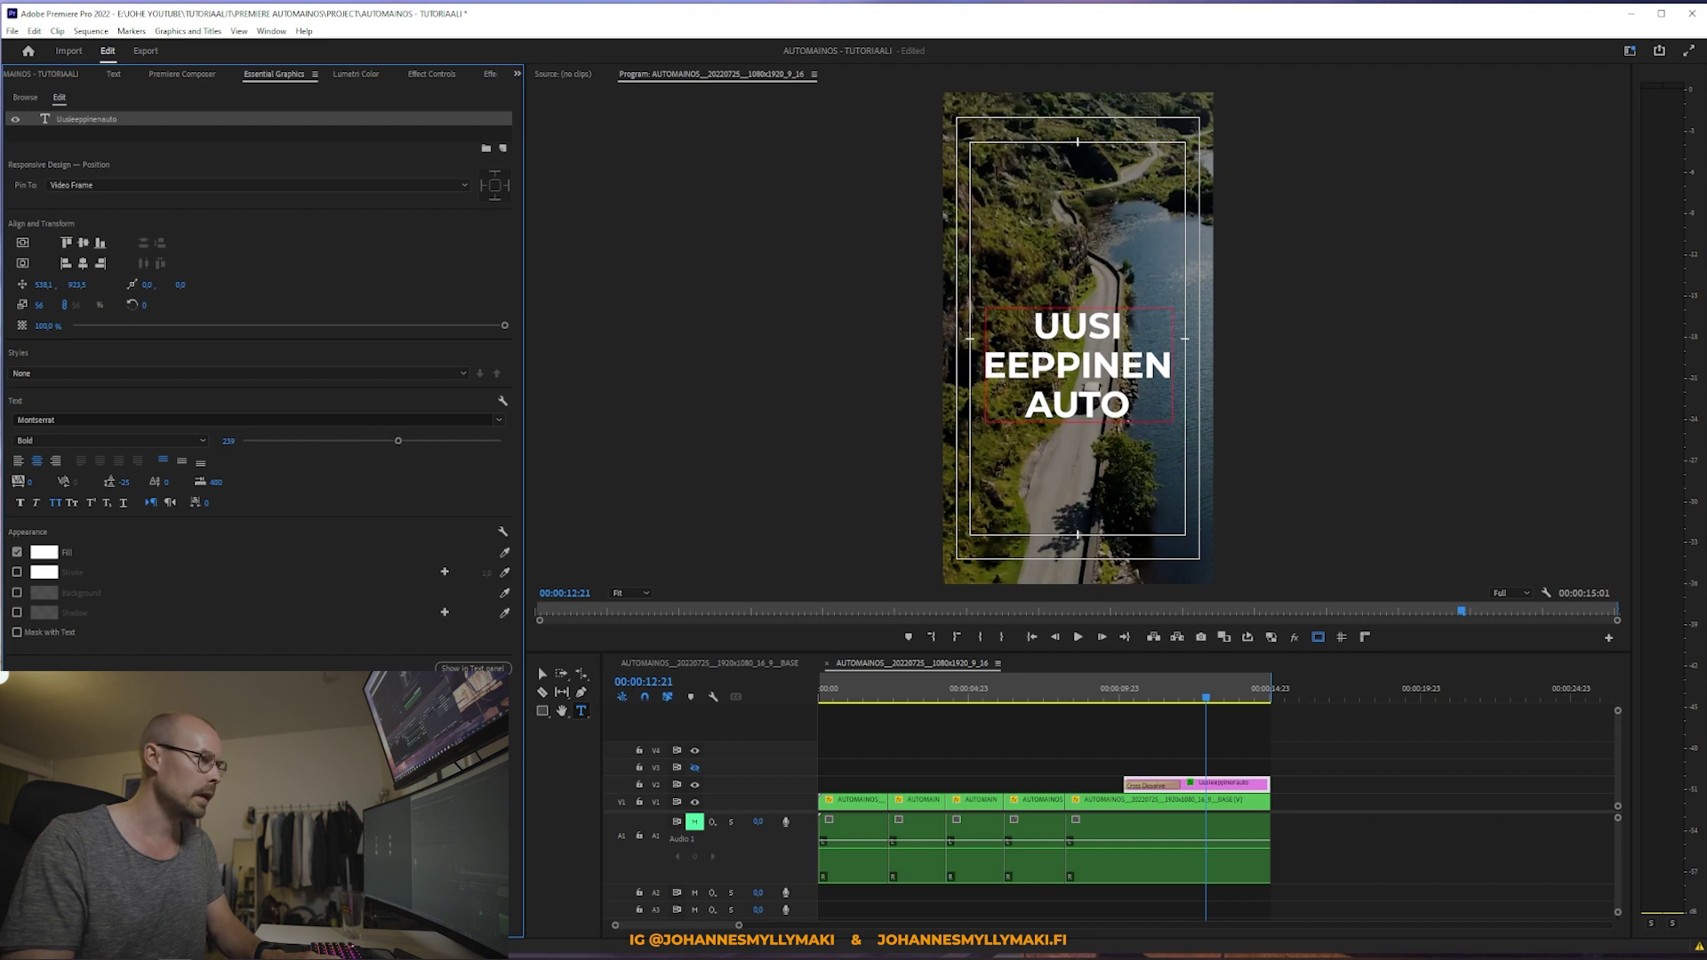
left_click_drag(77, 284, 53, 284)
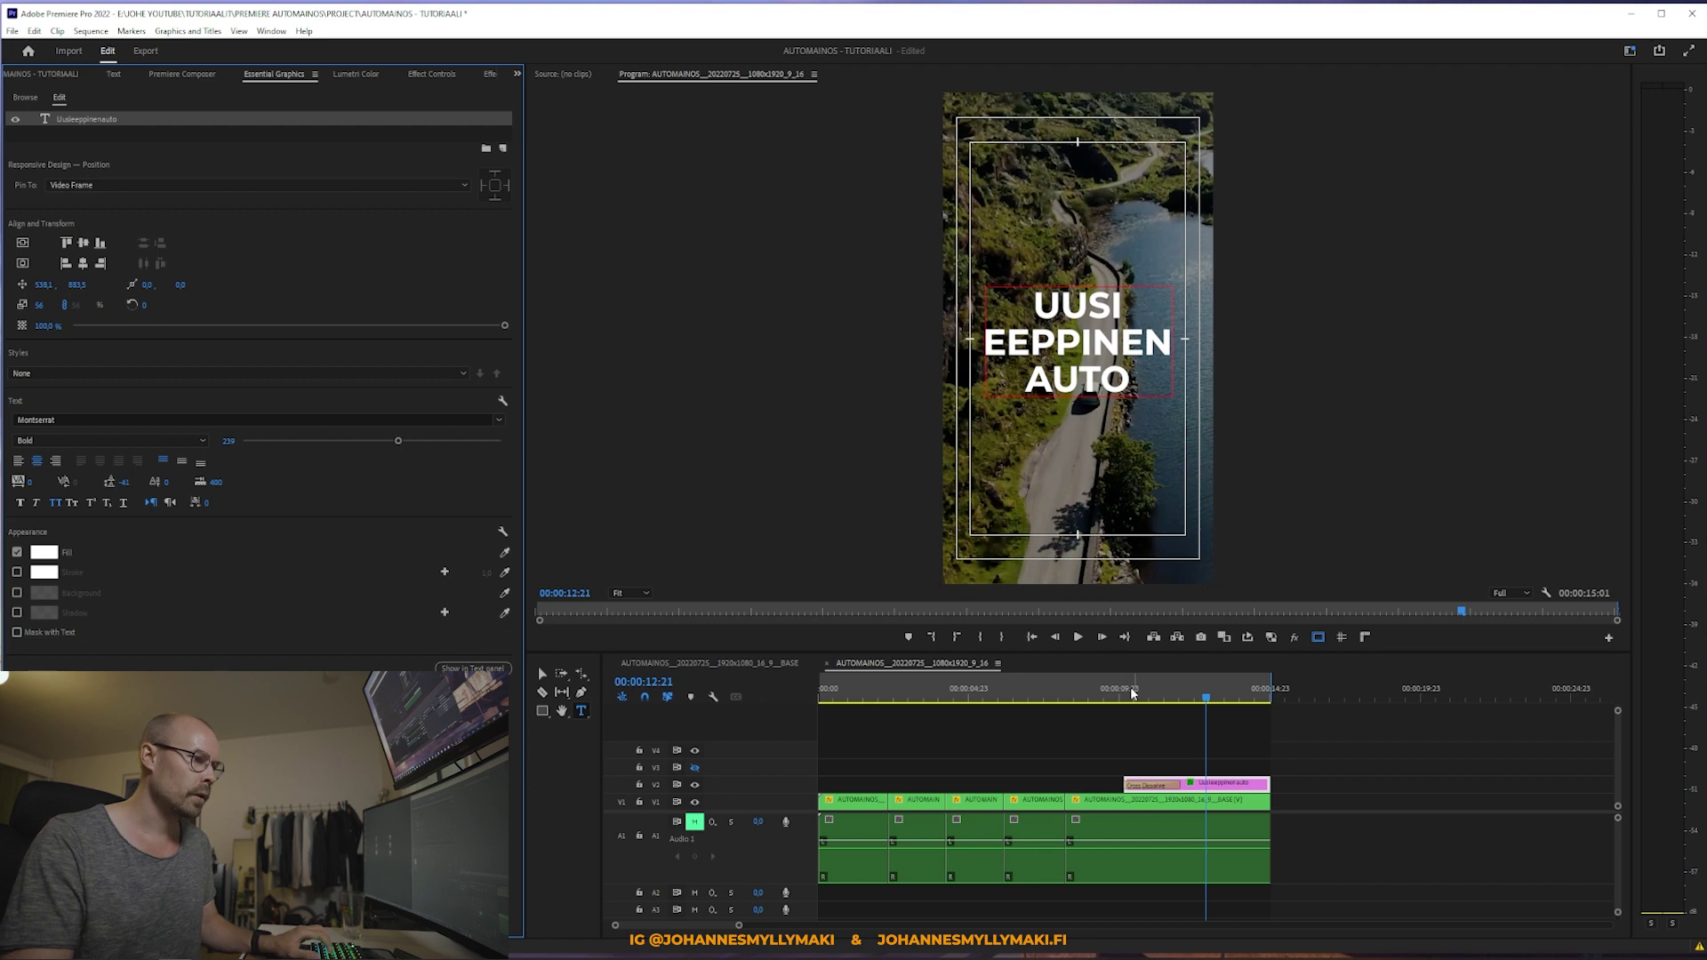
left_click_drag(1131, 690, 1104, 689)
key("space")
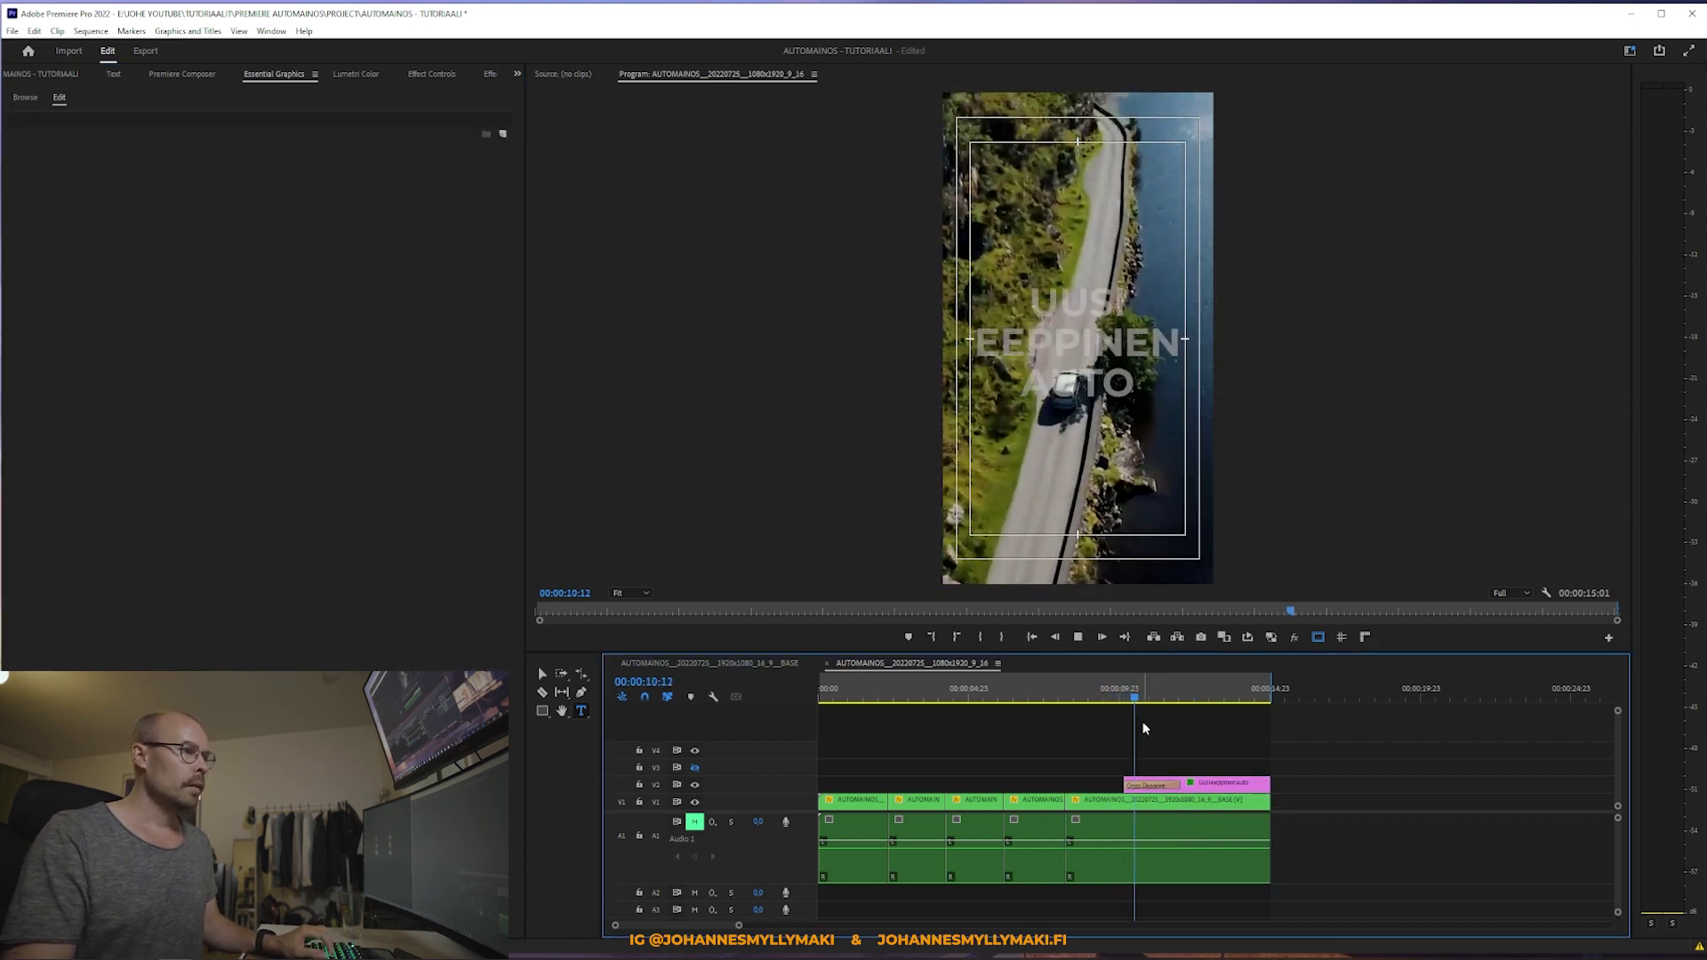
Step: Stop on the title, select the title graphic and test shrinking it
key("space")
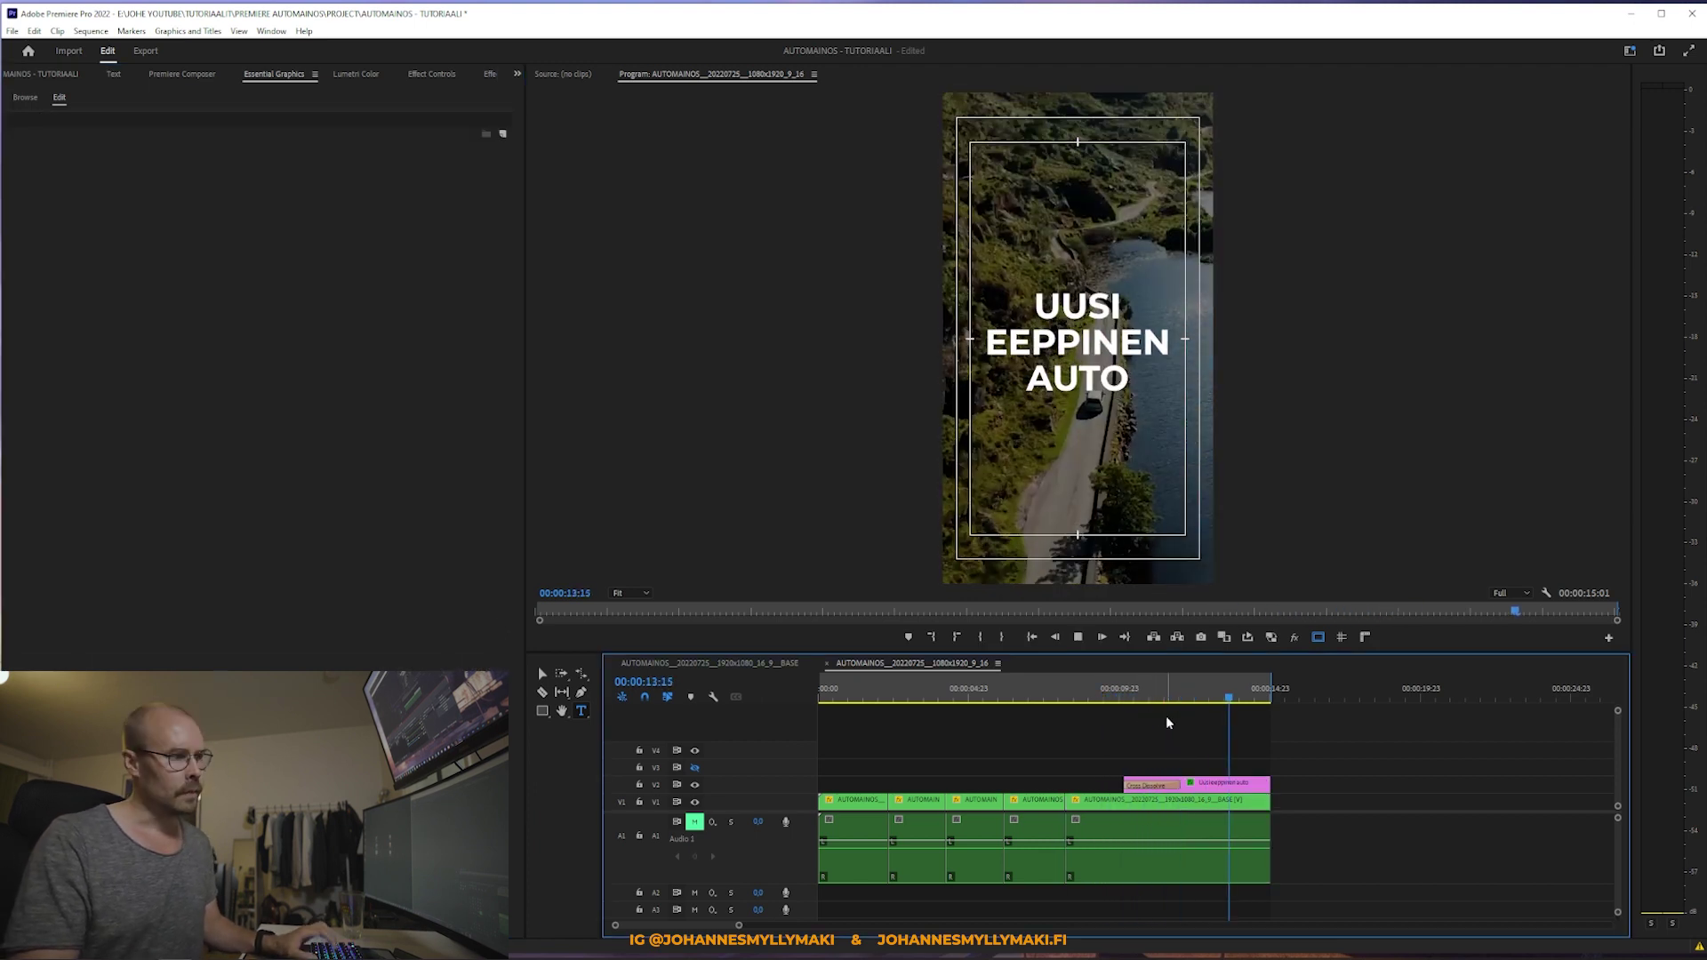
key("d")
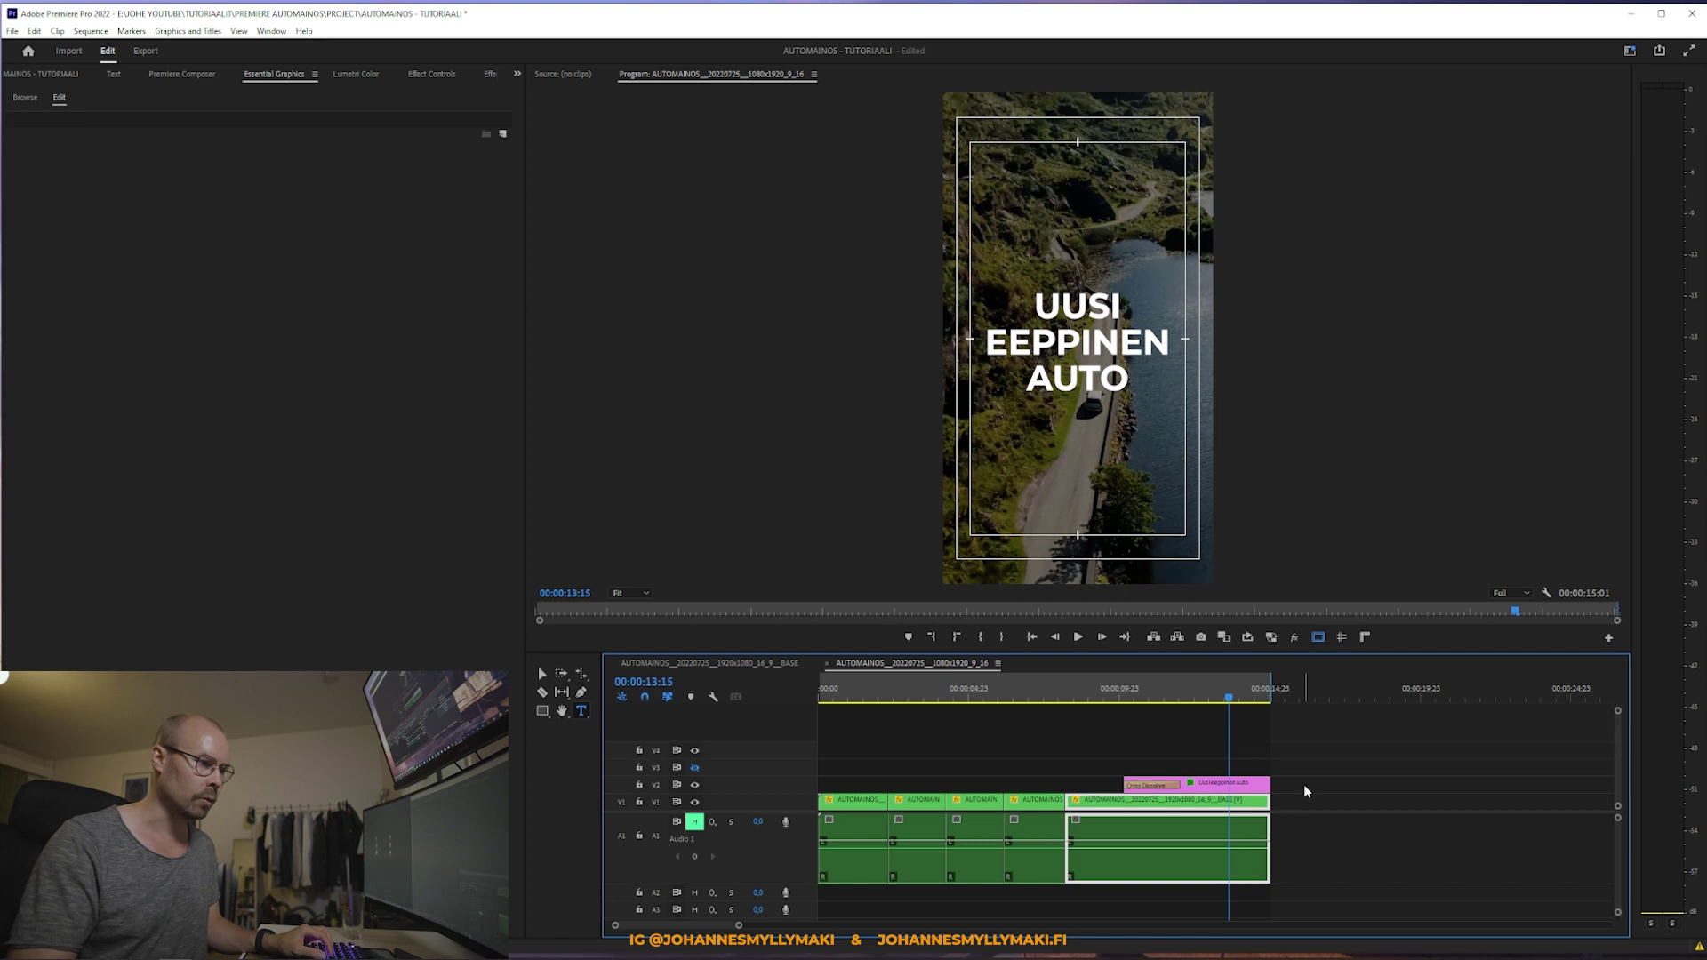
left_click(1314, 769)
left_click(1222, 784)
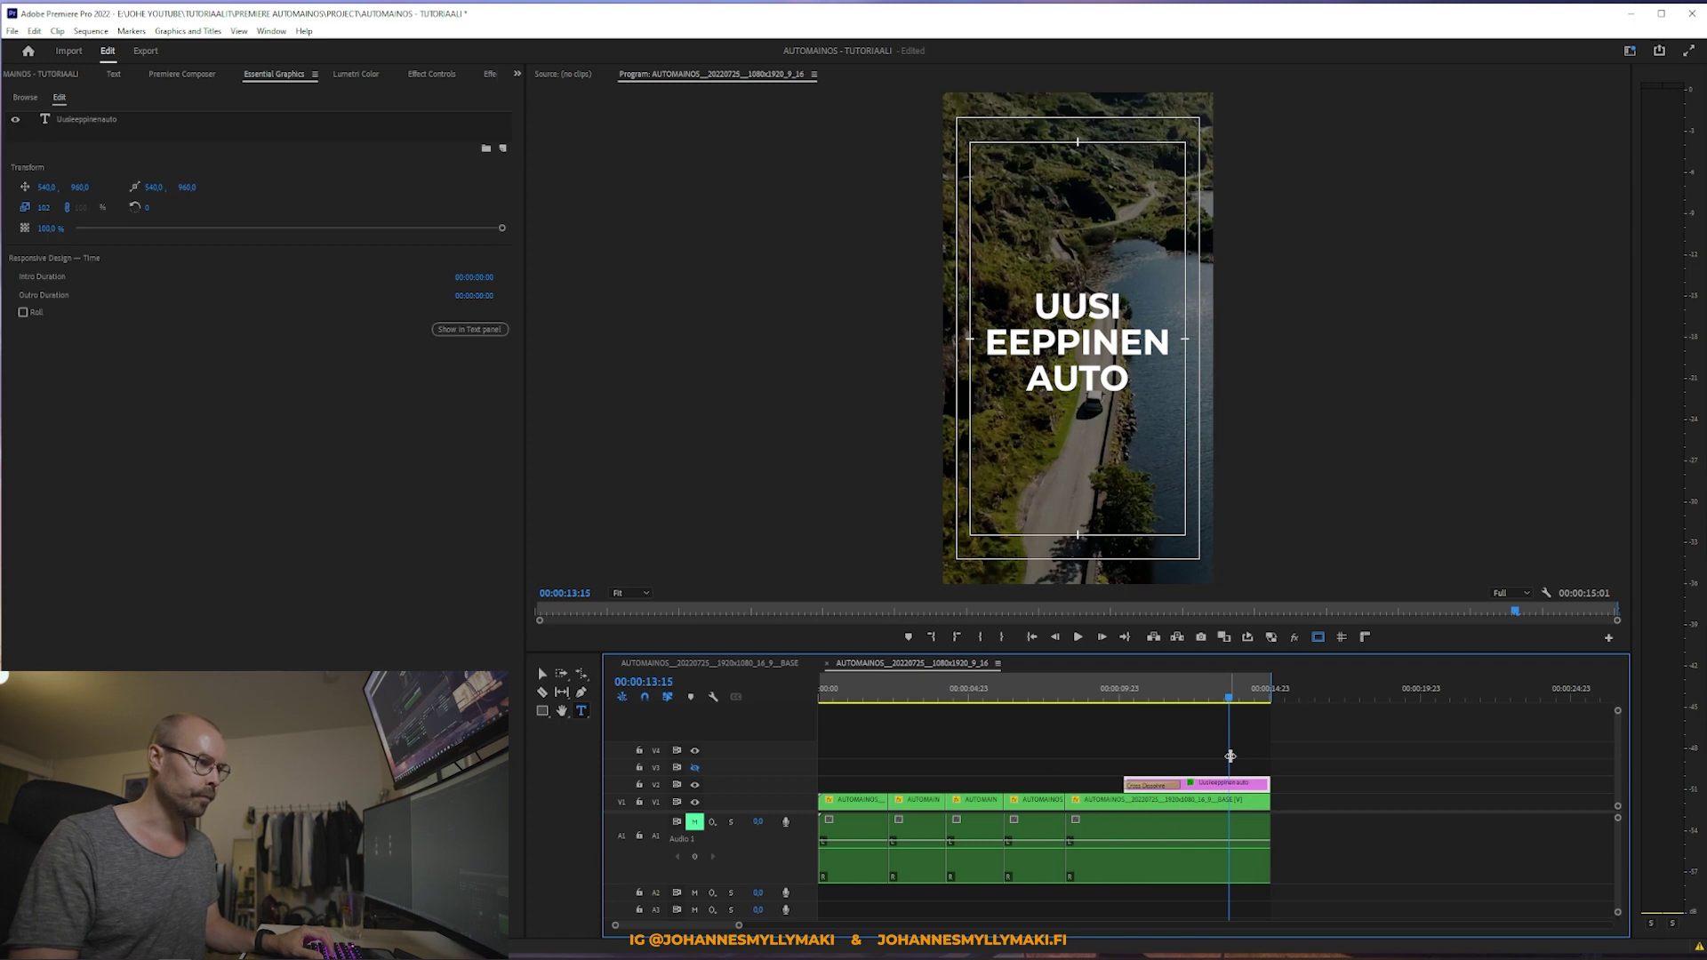
key("ctrl+z")
key("ctrl+z")
key("ctrl+z")
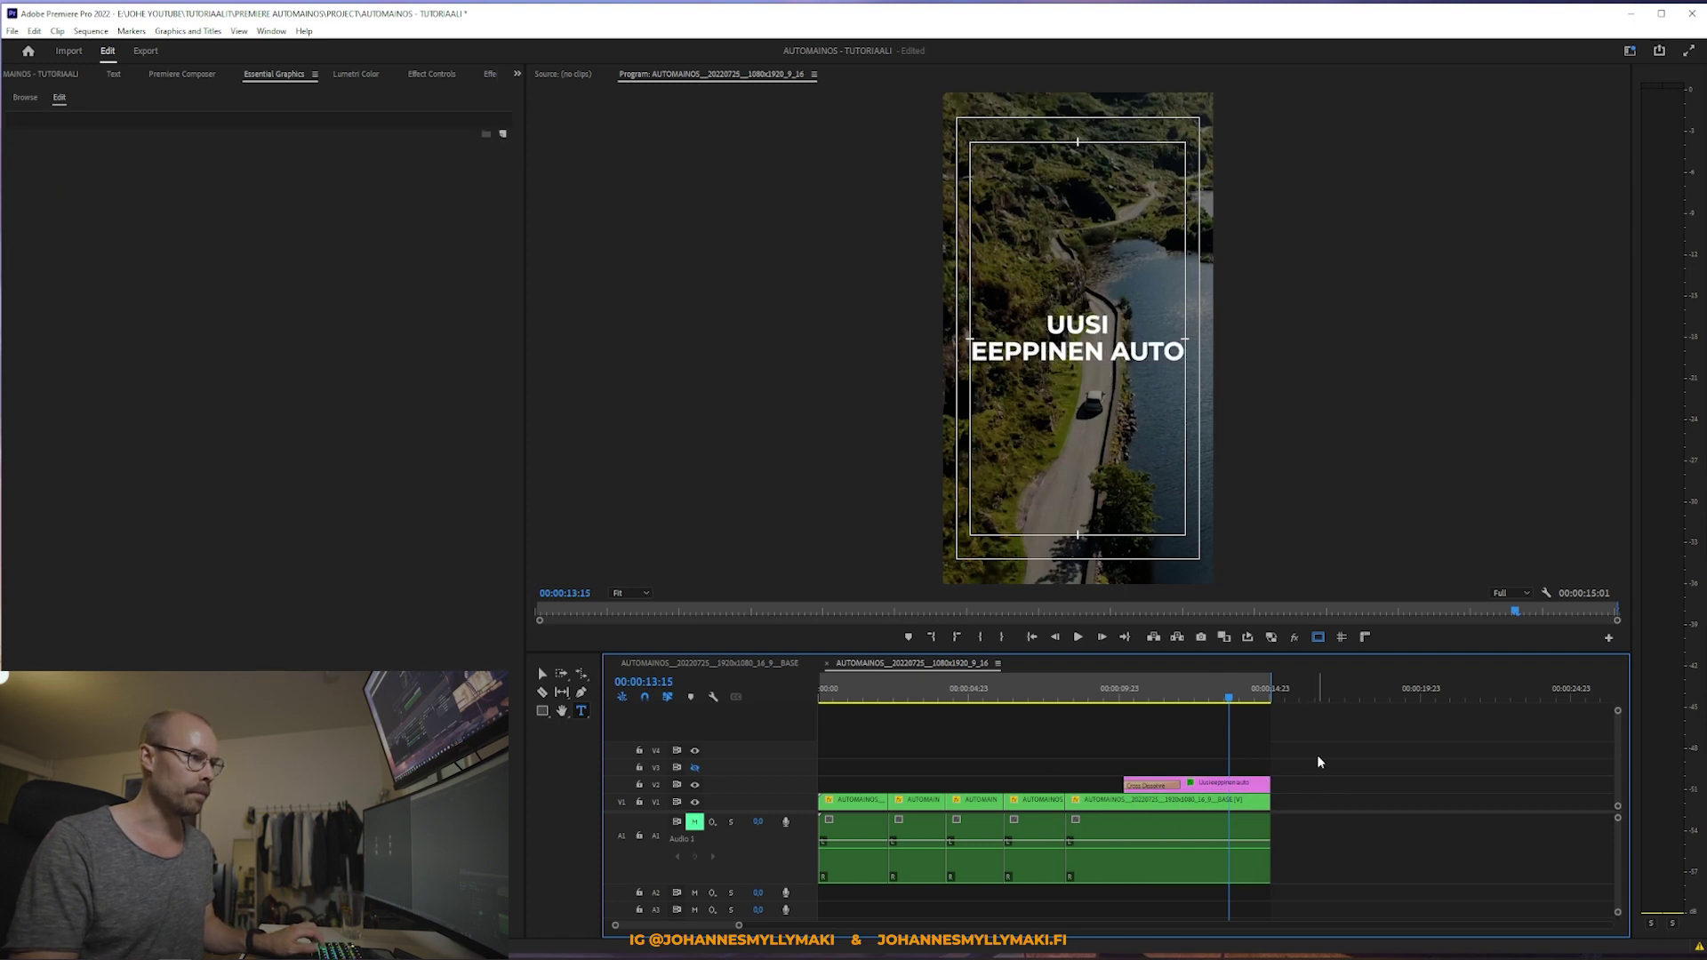
key("ctrl+z")
key("ctrl+z")
key("ctrl+z")
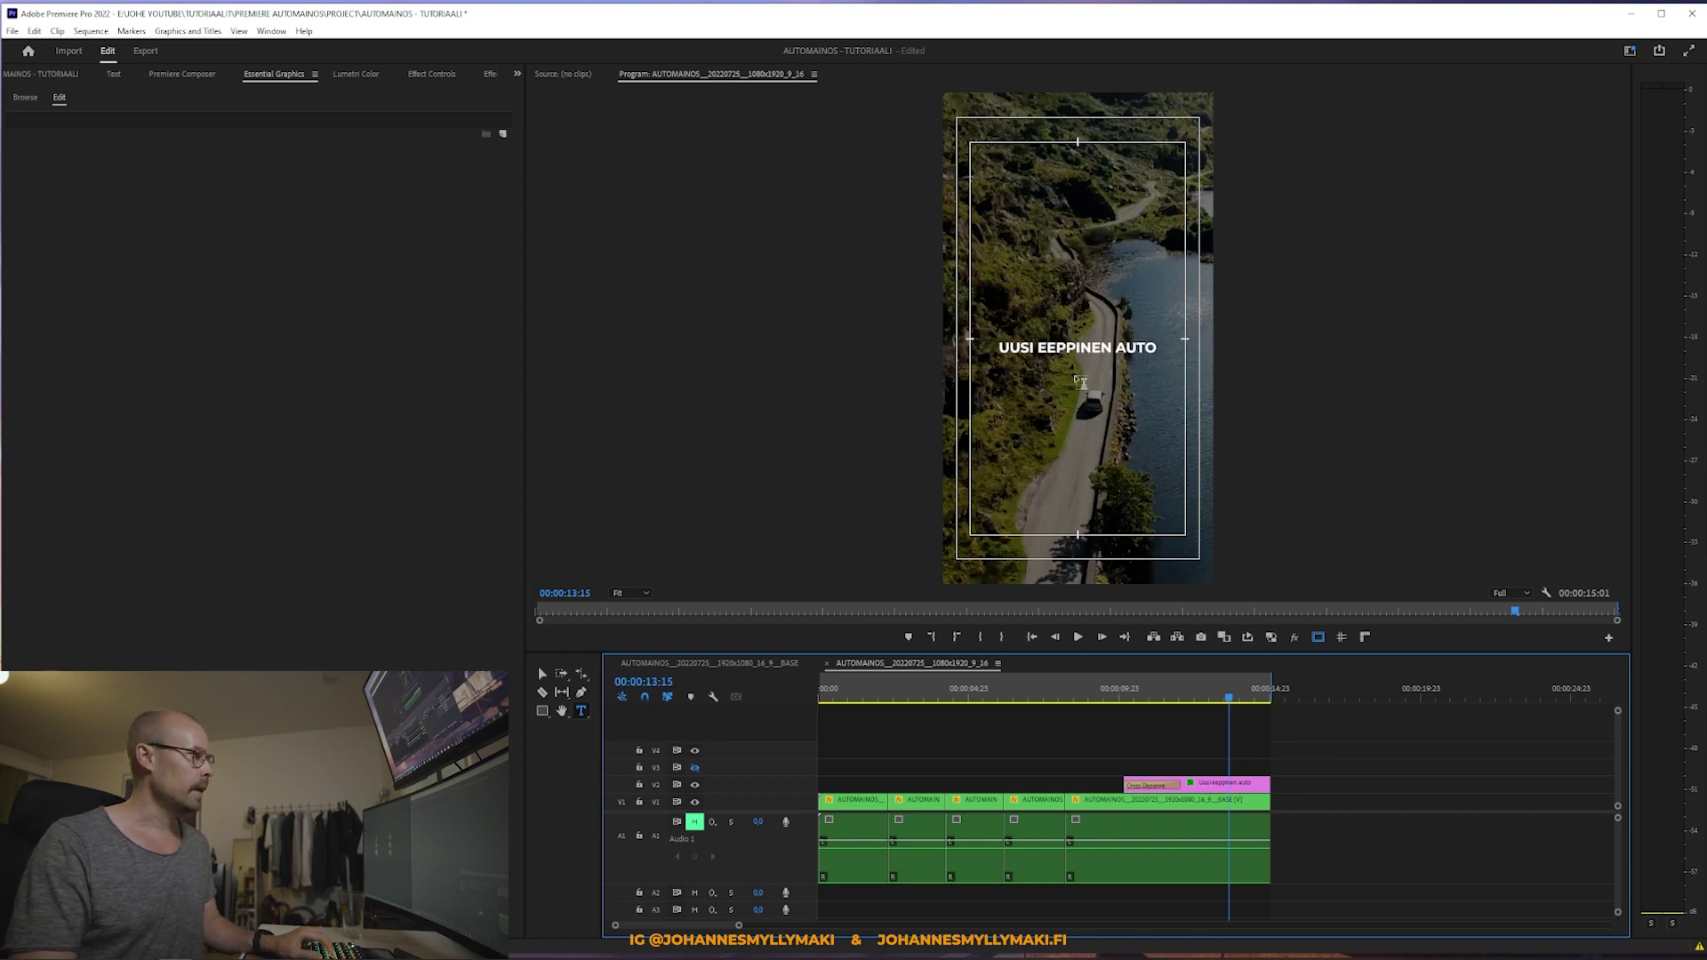
Step: Use Edit Redo and Undo to restore the two-line 'UUSI / EEPPINEN AUTO' title, then jump to 00:00:03:10
left_click(33, 32)
left_click(45, 60)
left_click(34, 31)
left_click(45, 60)
left_click(34, 31)
left_click(49, 46)
left_click(34, 31)
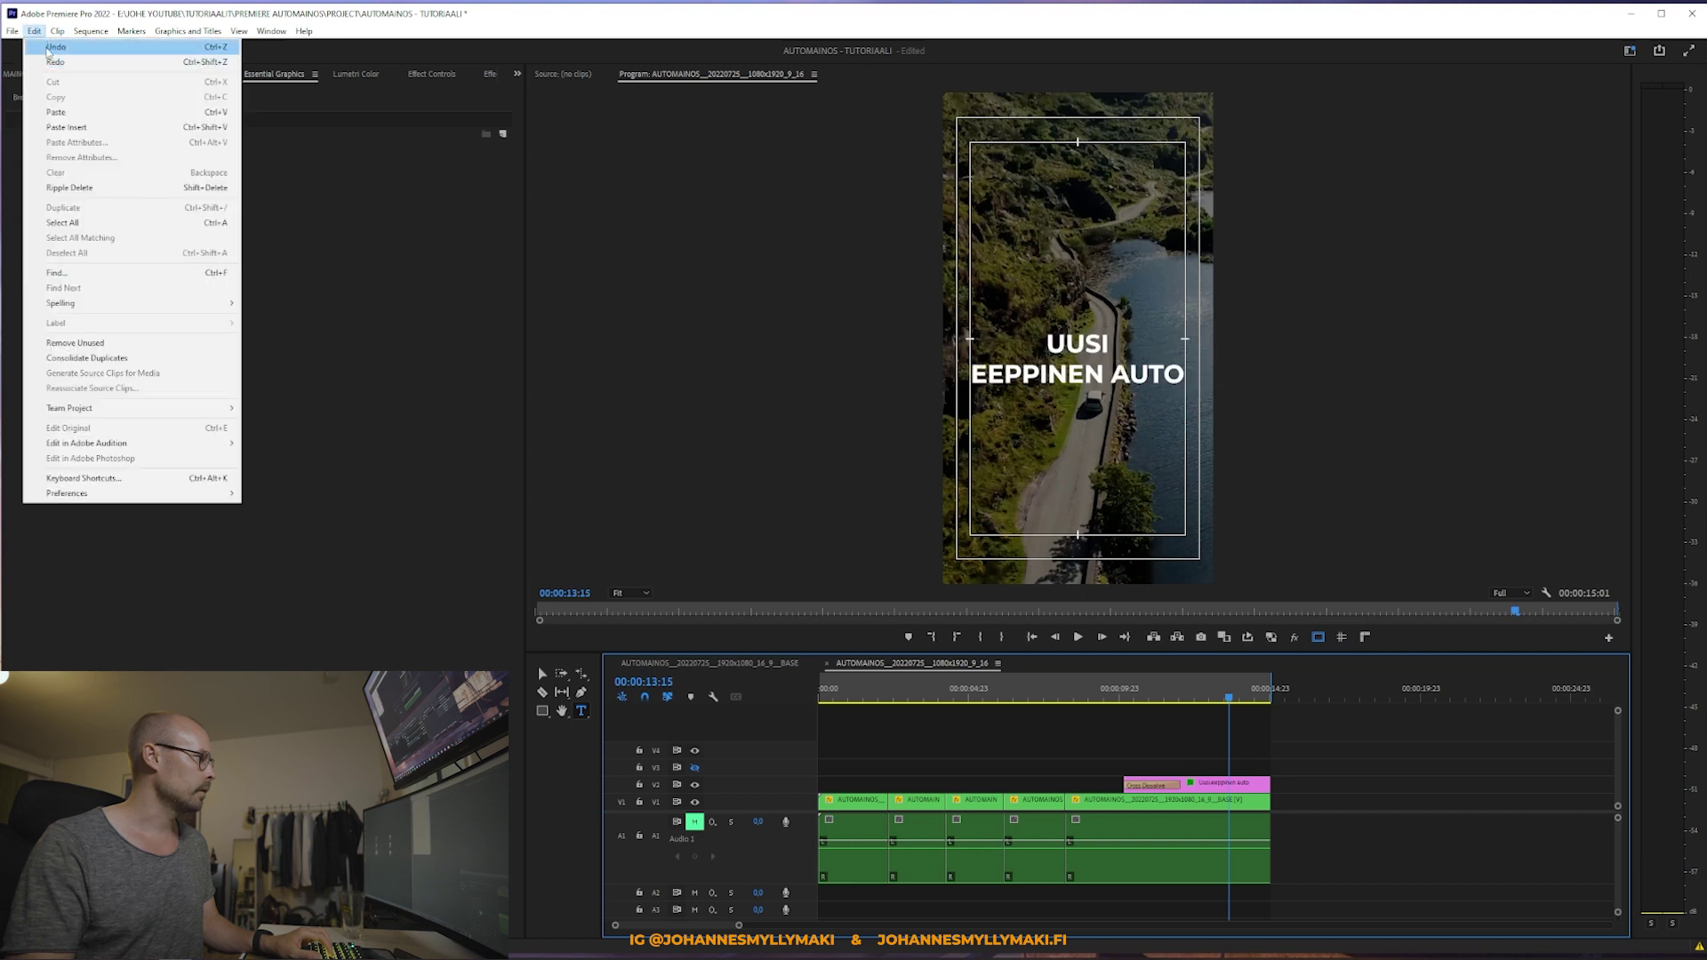
left_click(49, 46)
left_click(34, 32)
left_click(47, 48)
left_click(34, 32)
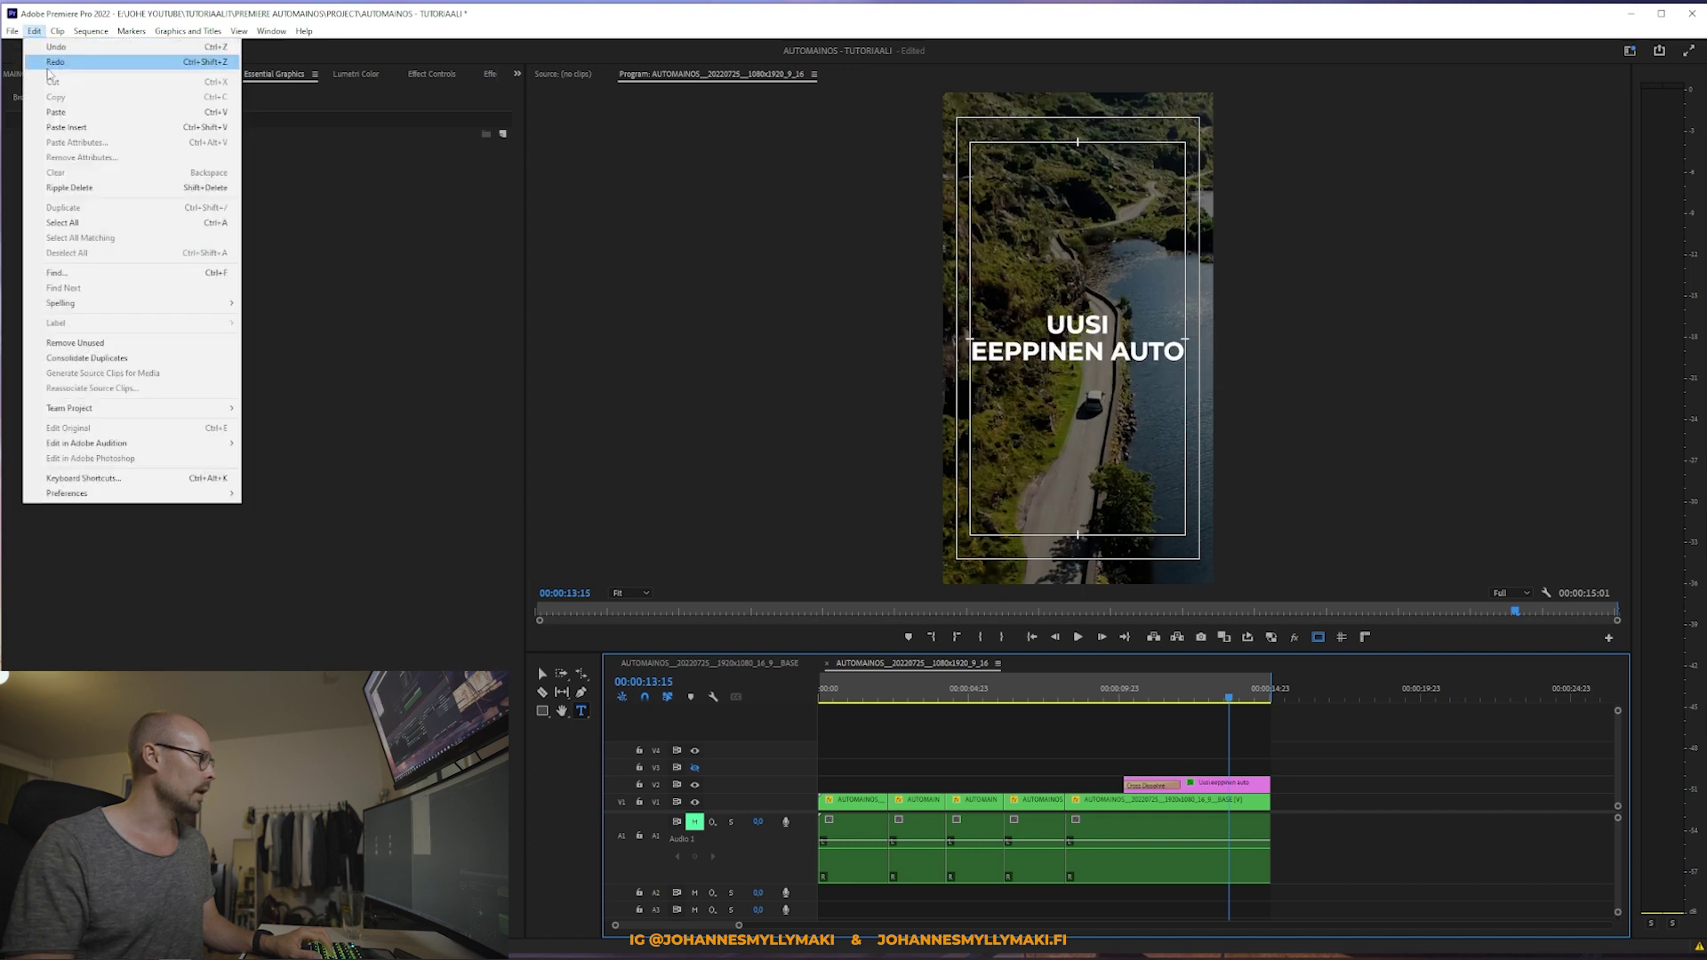
left_click(47, 48)
left_click(920, 697)
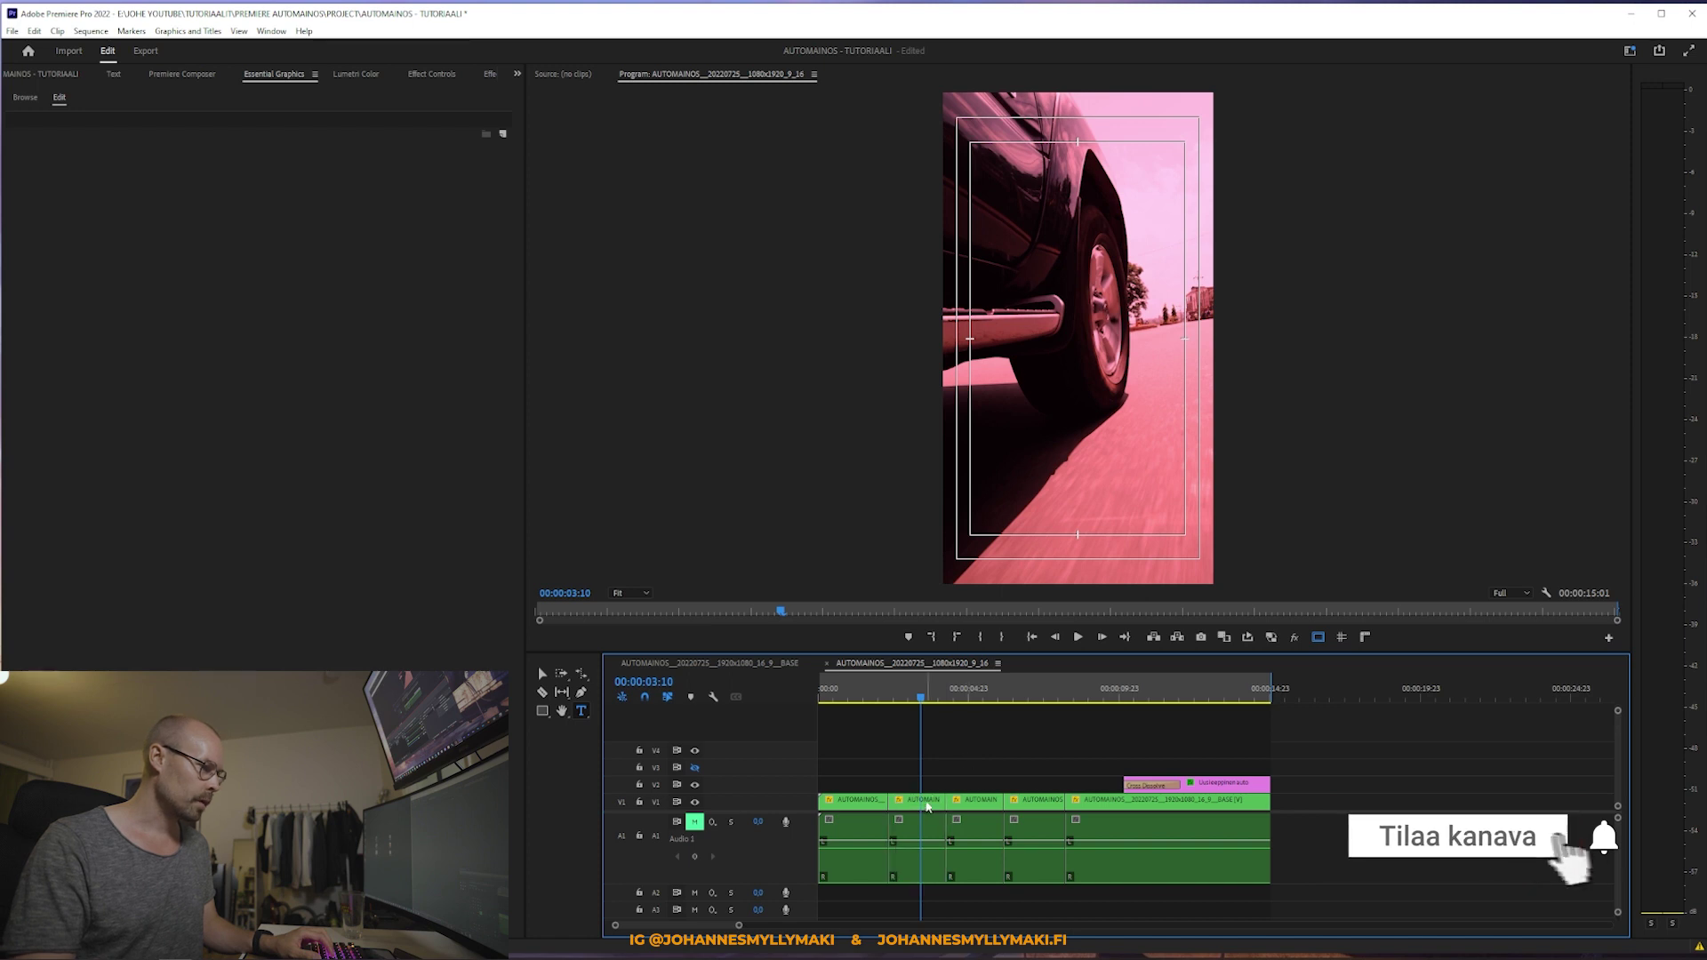
Step: In the 16:9 BASE sequence, lower the car clip's Temperature and Tint in Lumetri Color to remove the pink cast
left_click(665, 662)
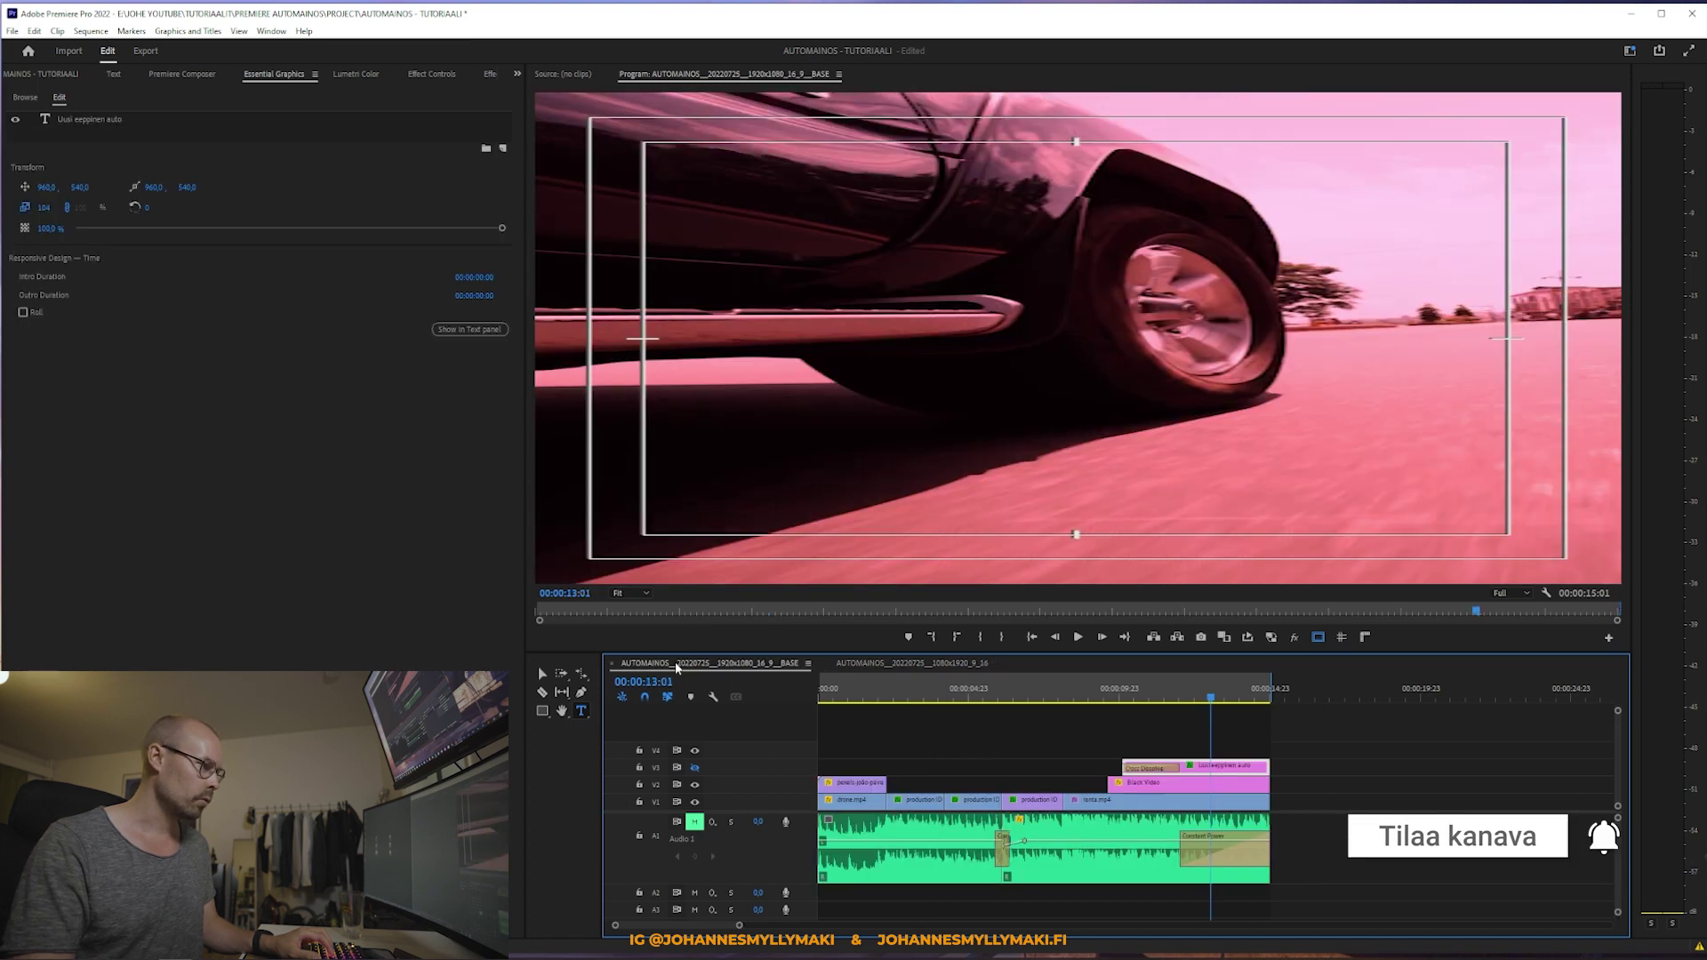
left_click(926, 692)
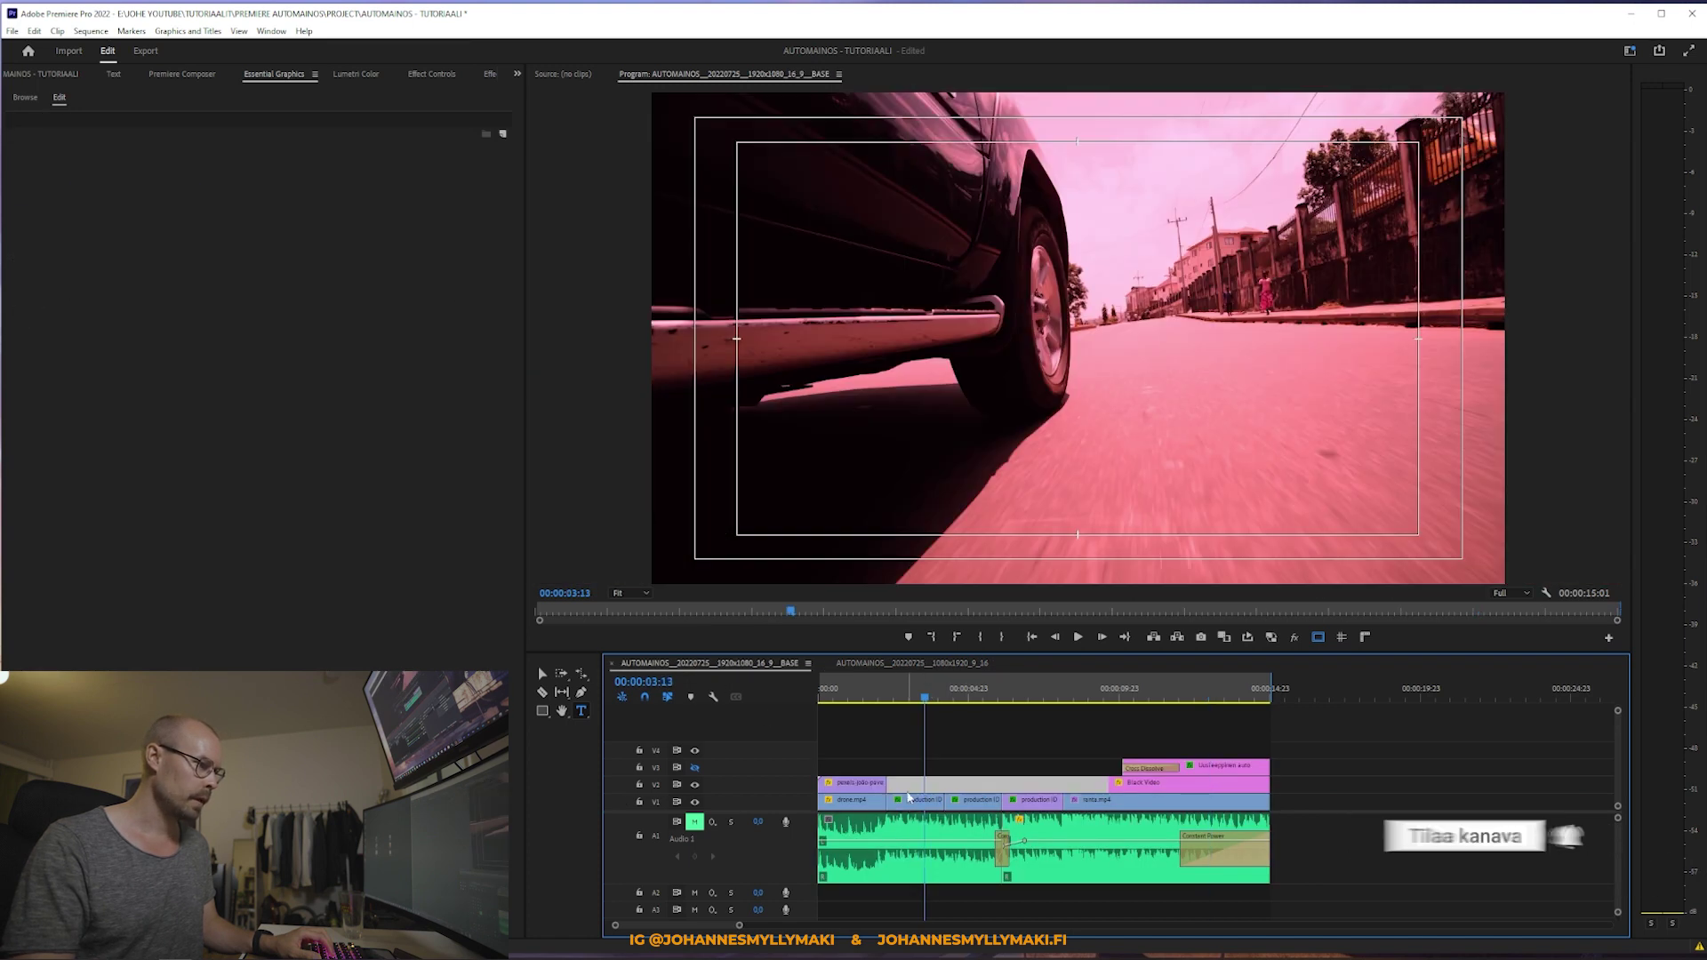
left_click(353, 75)
left_click_drag(400, 260, 311, 261)
left_click_drag(427, 280, 286, 280)
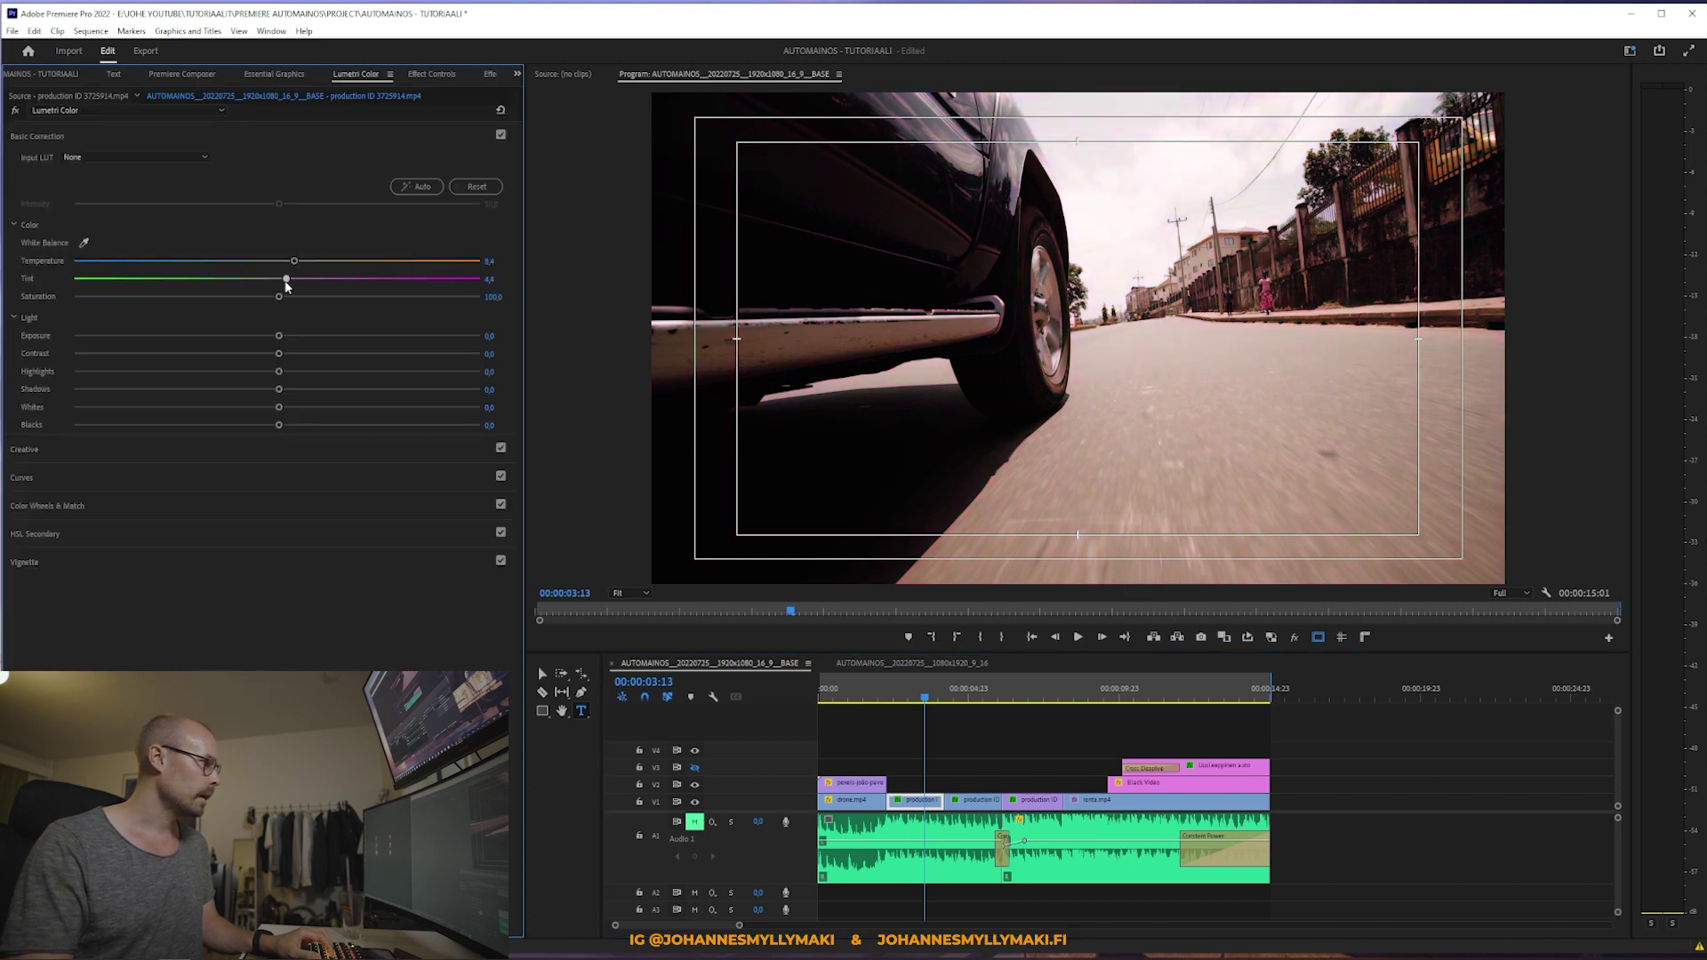
Step: Raise the steering-wheel clip's Temperature to 24.5 to remove its blue cast
left_click(977, 698)
left_click_drag(1012, 700, 1030, 717)
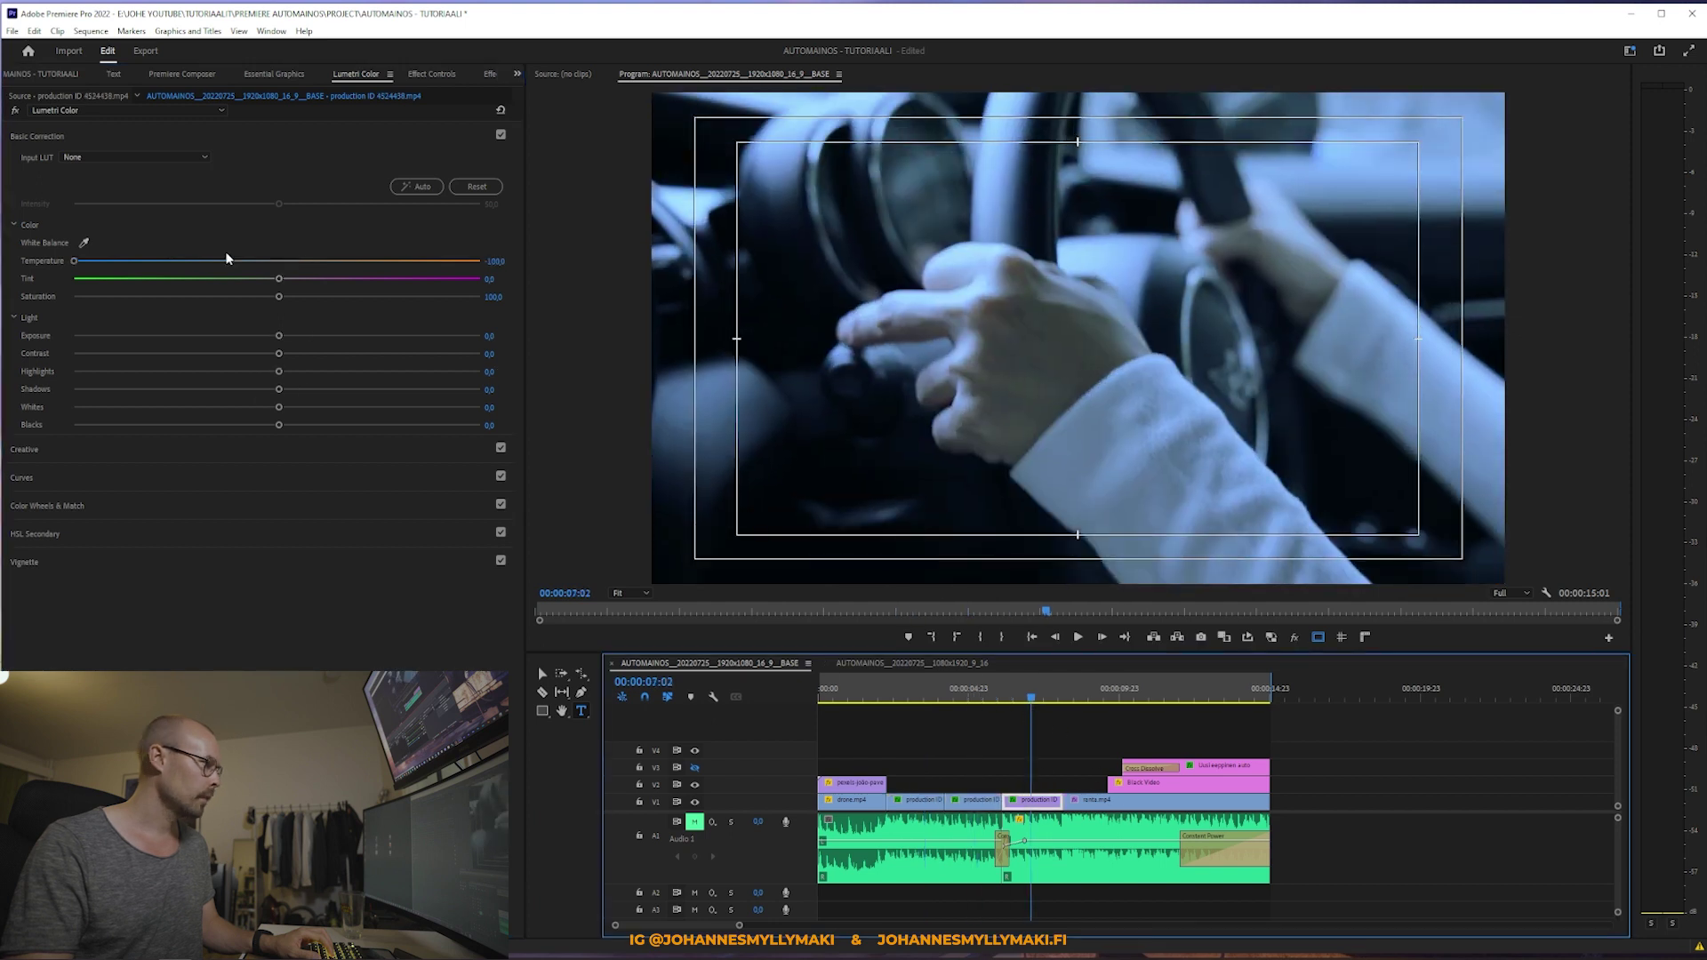
left_click_drag(71, 261, 320, 276)
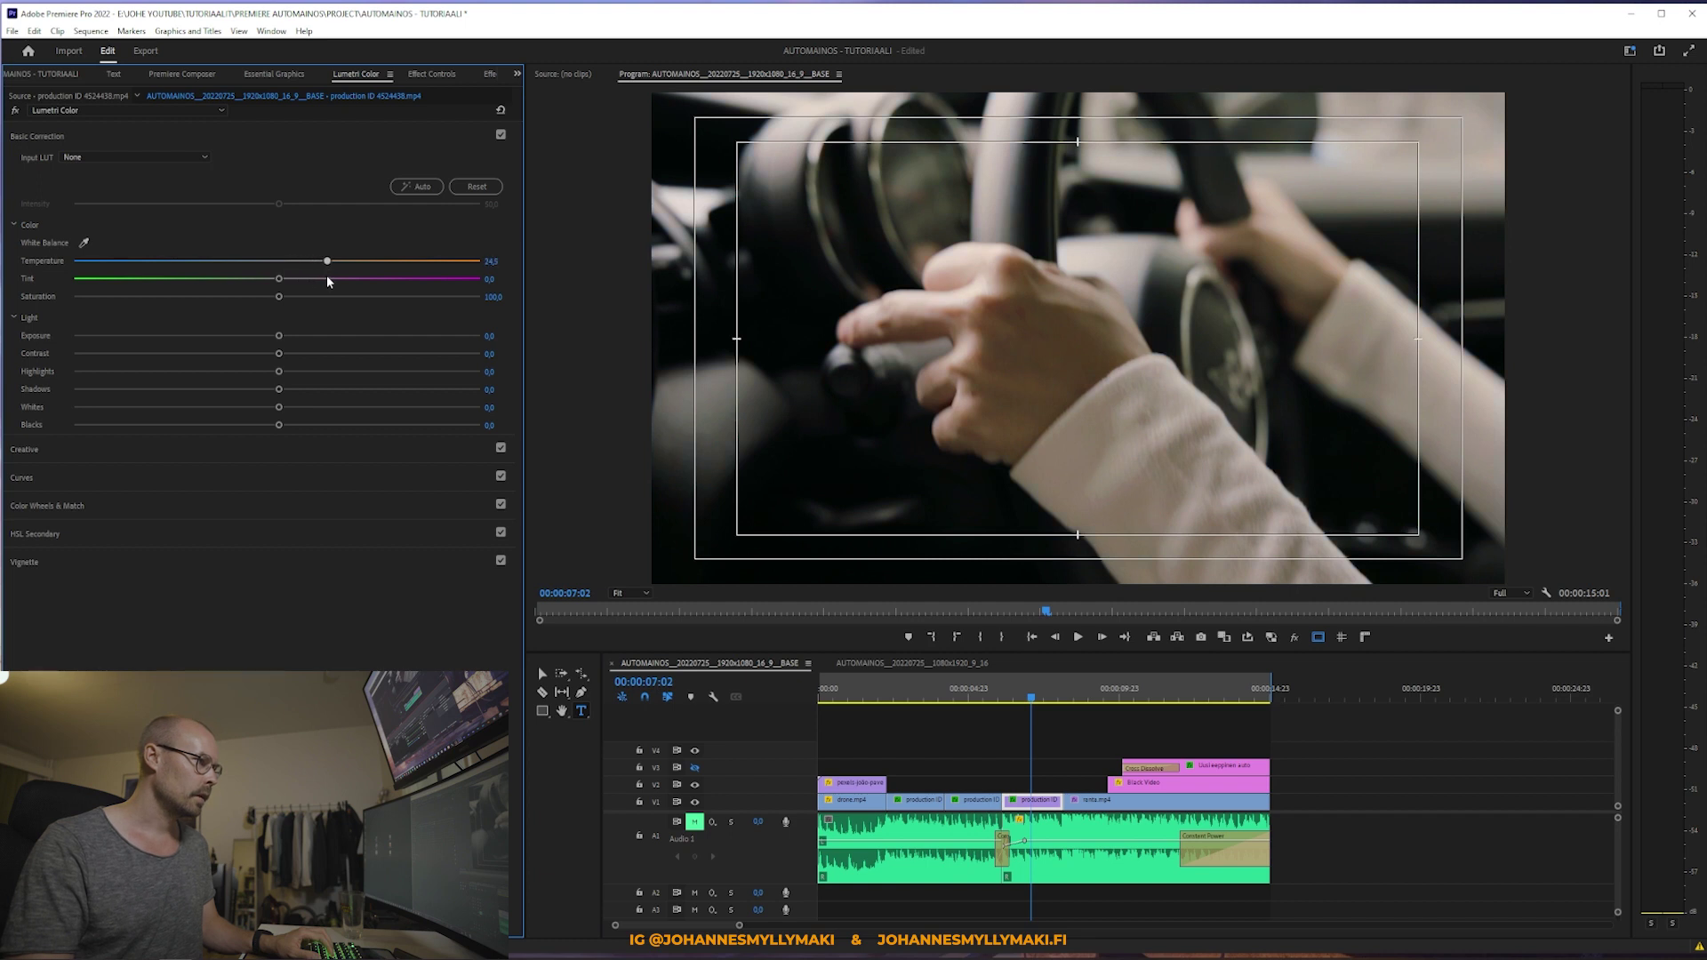
Step: Scrub through the 9:16 sequence to check the colour-corrected car and following clips
left_click(933, 663)
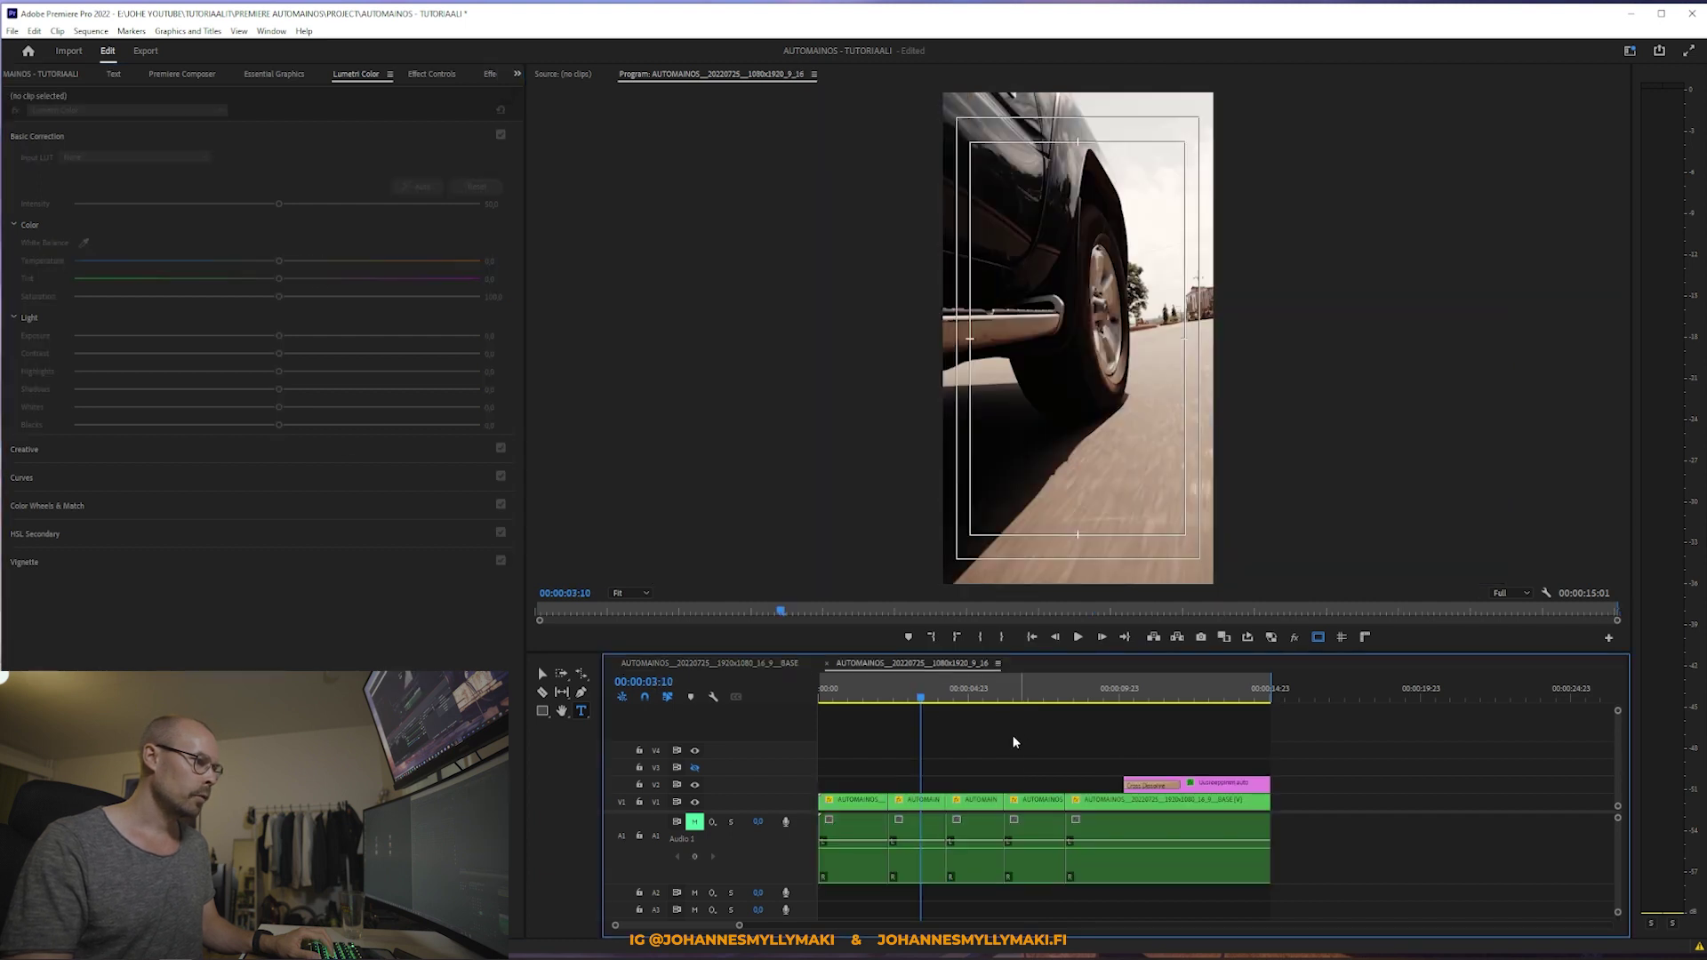
left_click_drag(923, 701, 910, 697)
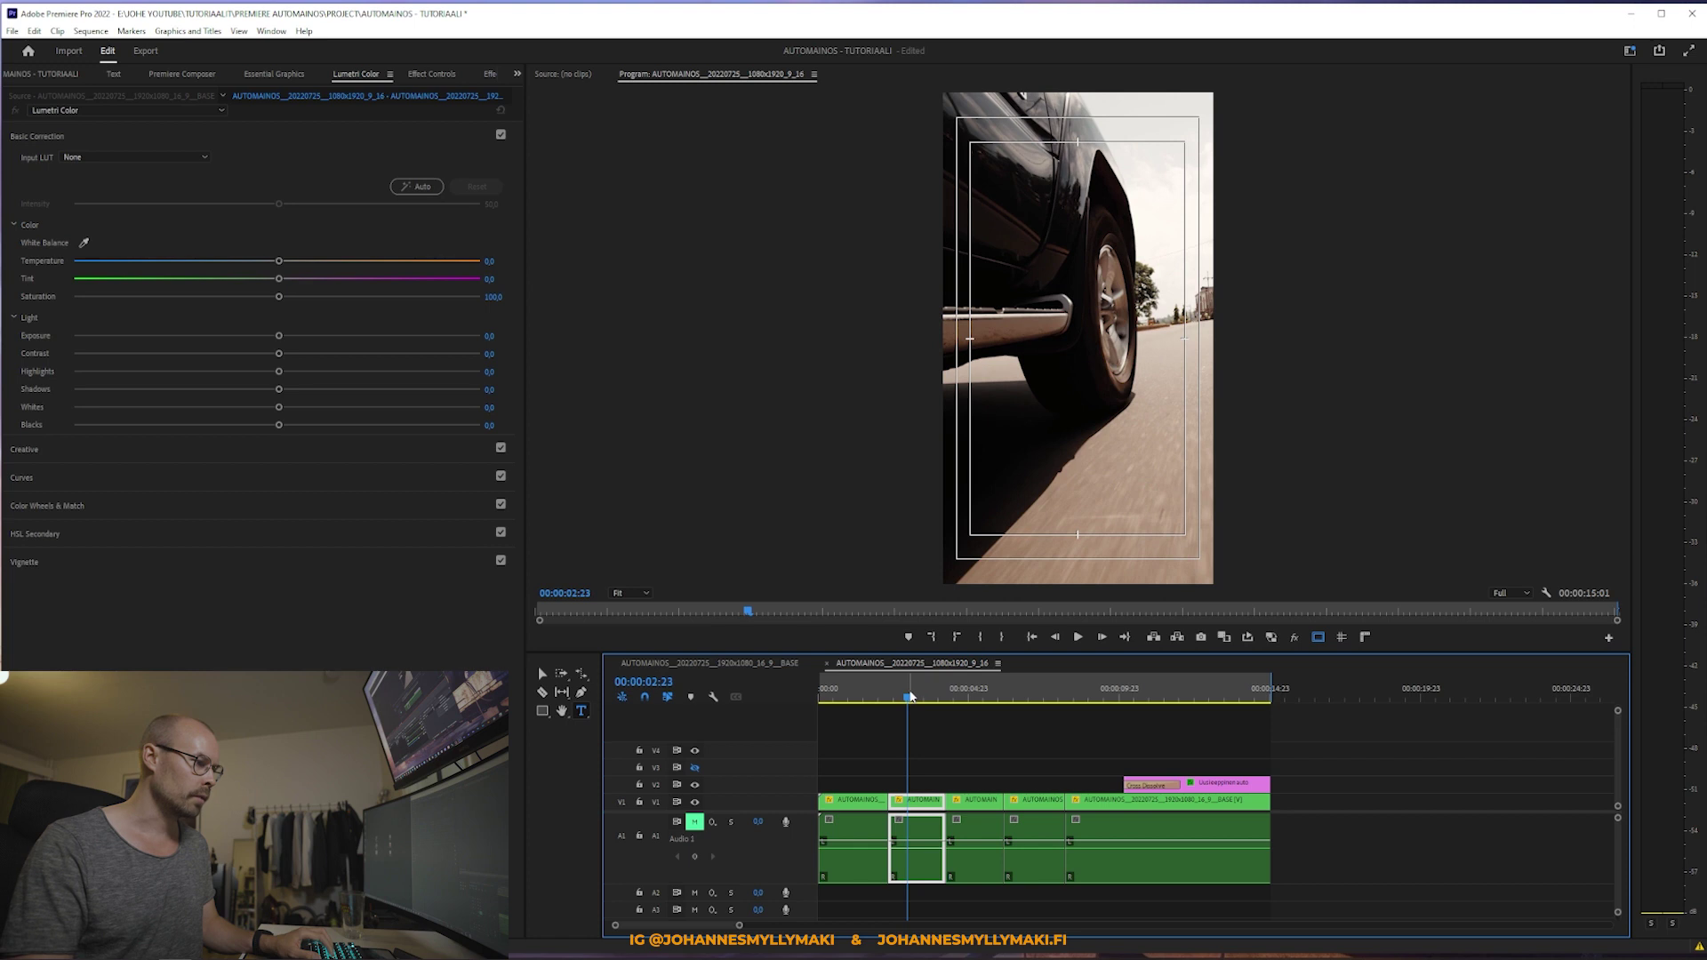
mouse_move(903, 709)
left_mouse_down()
mouse_move(1066, 702)
mouse_move(967, 705)
left_mouse_up()
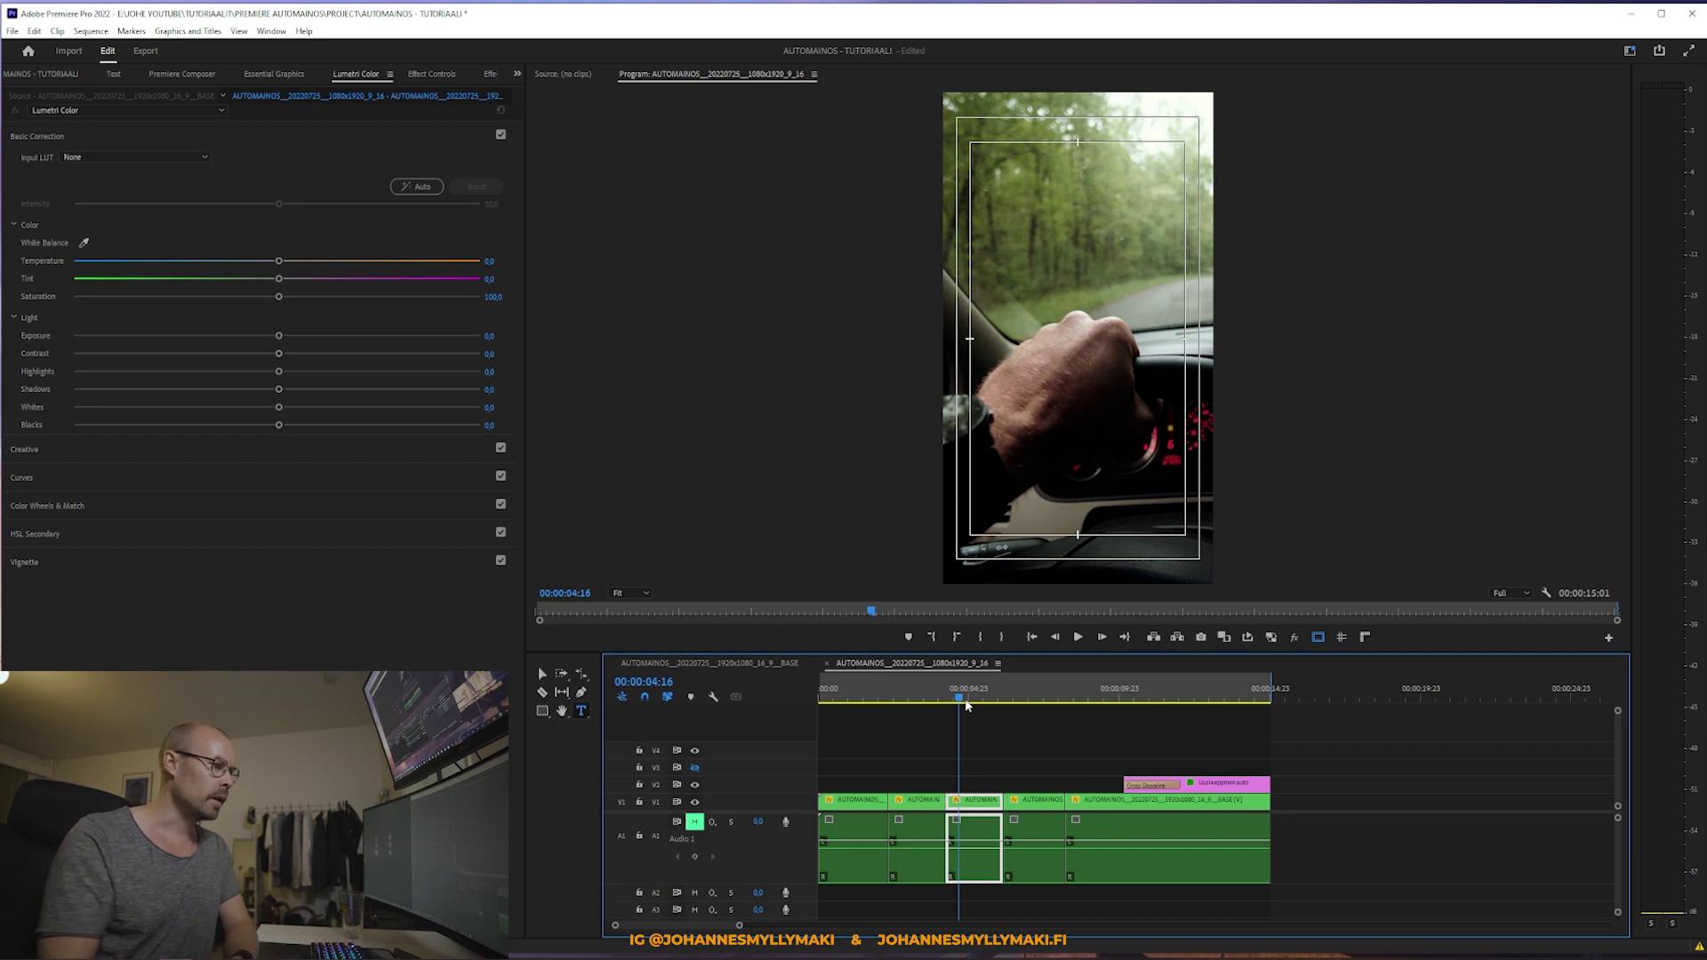
left_click(770, 664)
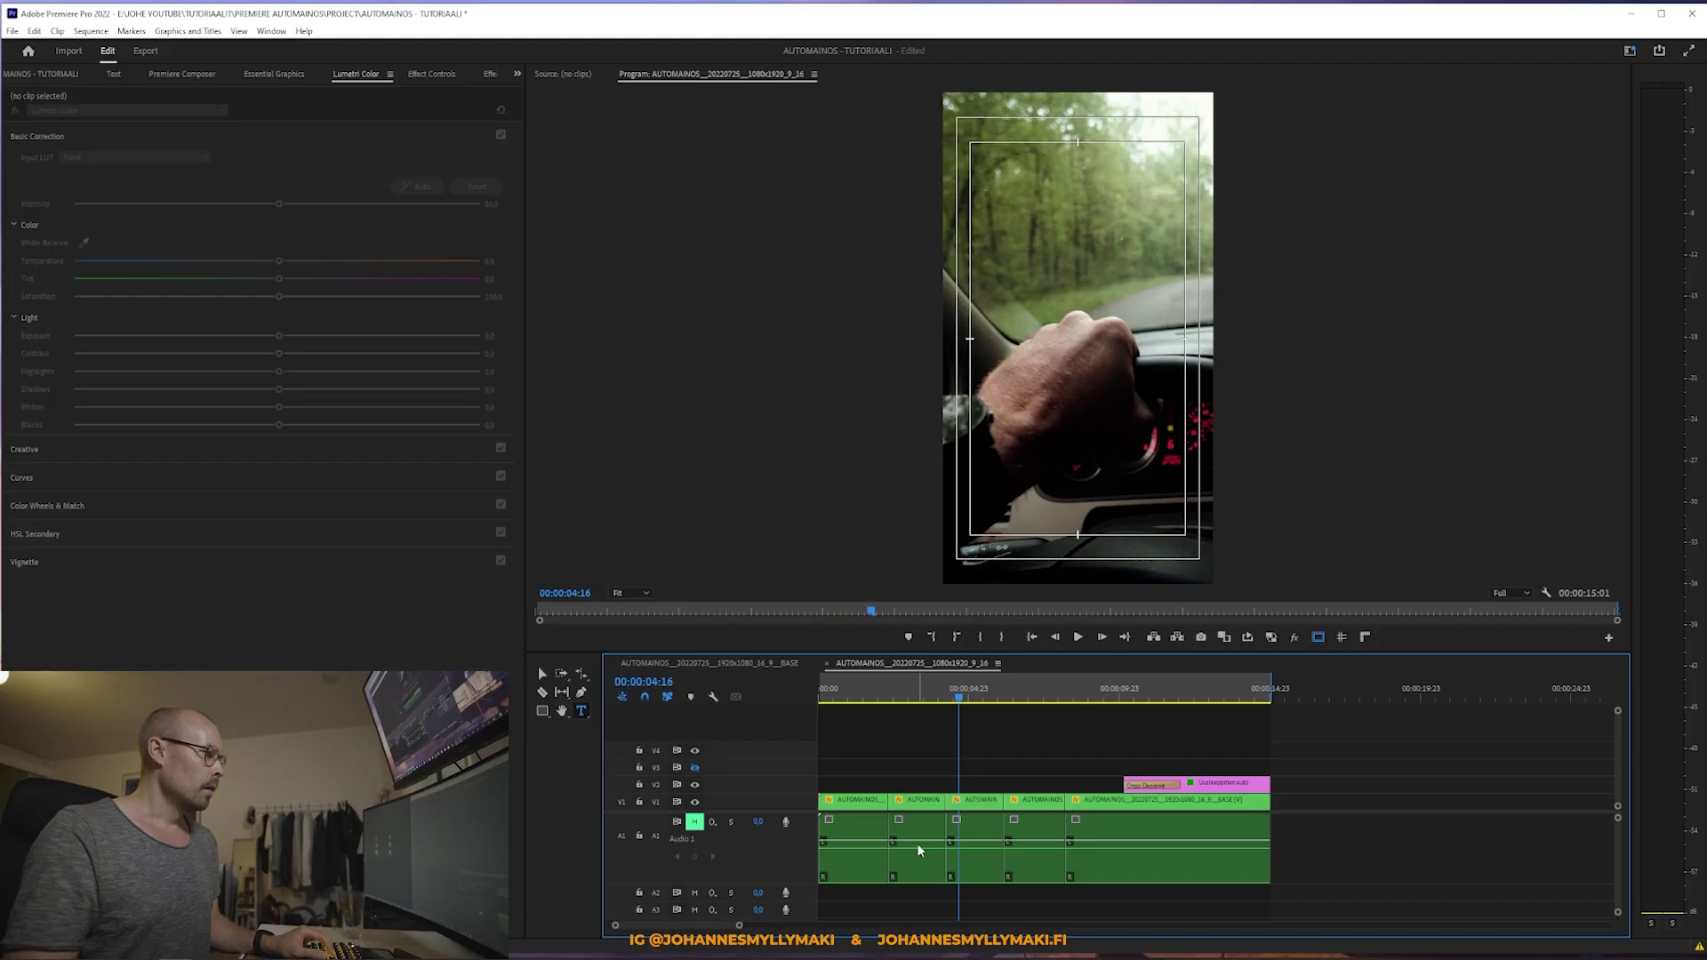
Step: Show the Project panel and open the context menu for the 9:16 sequence
left_click(517, 75)
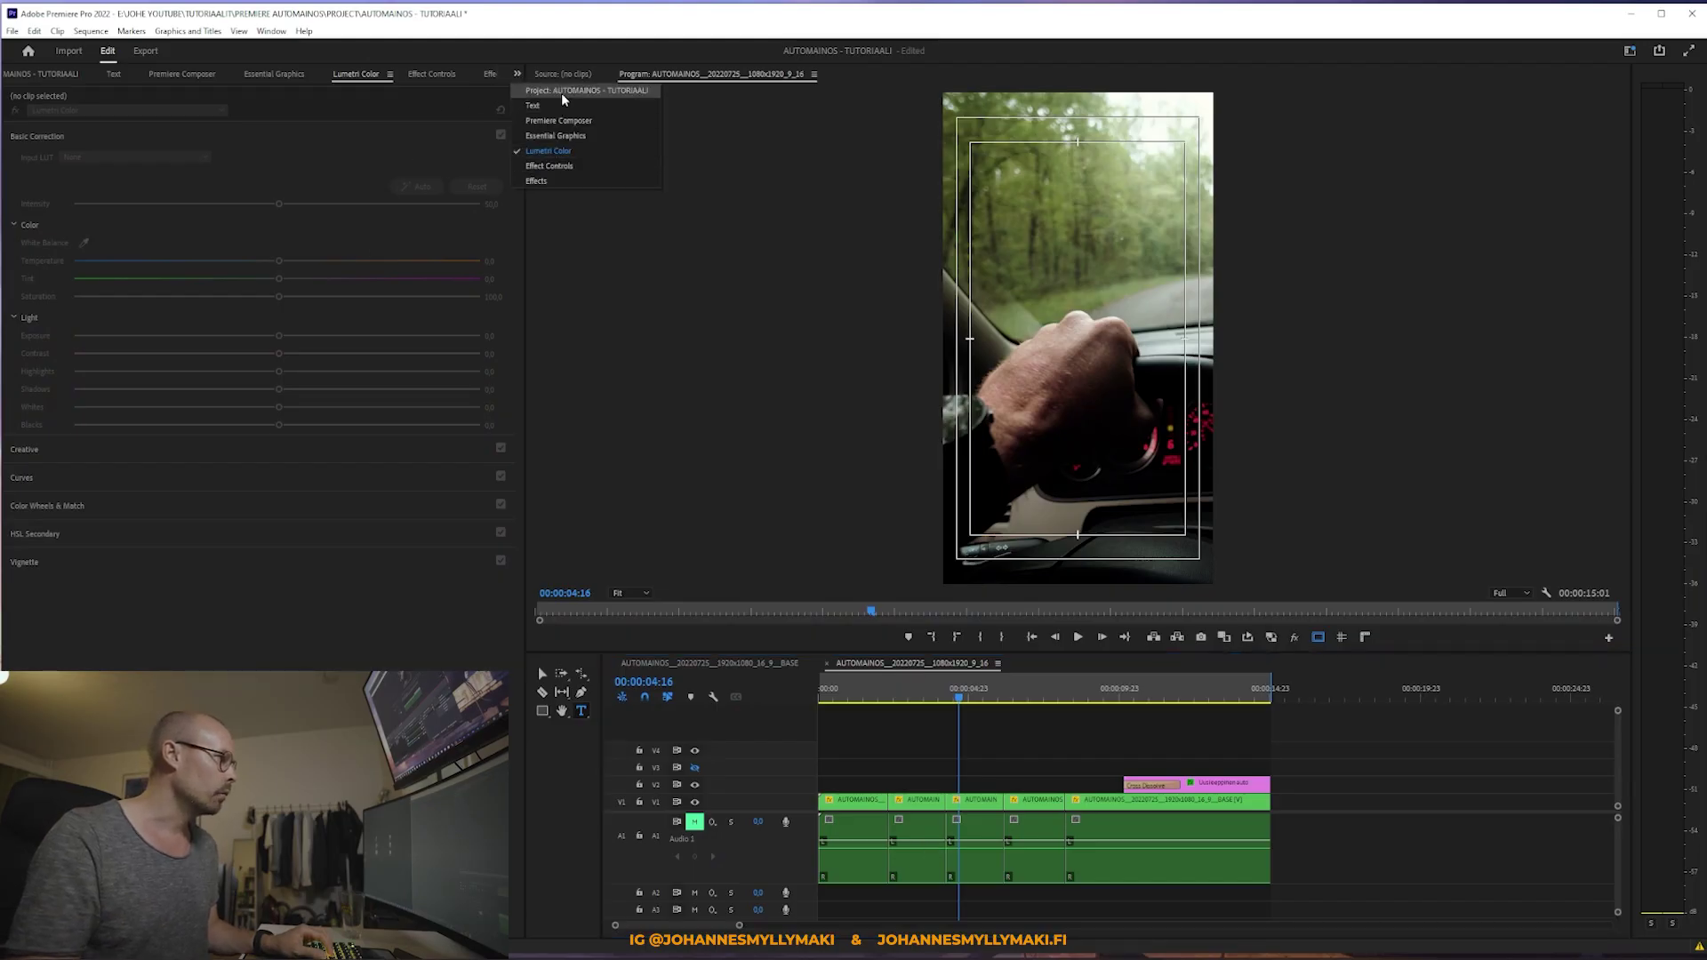
left_click(562, 92)
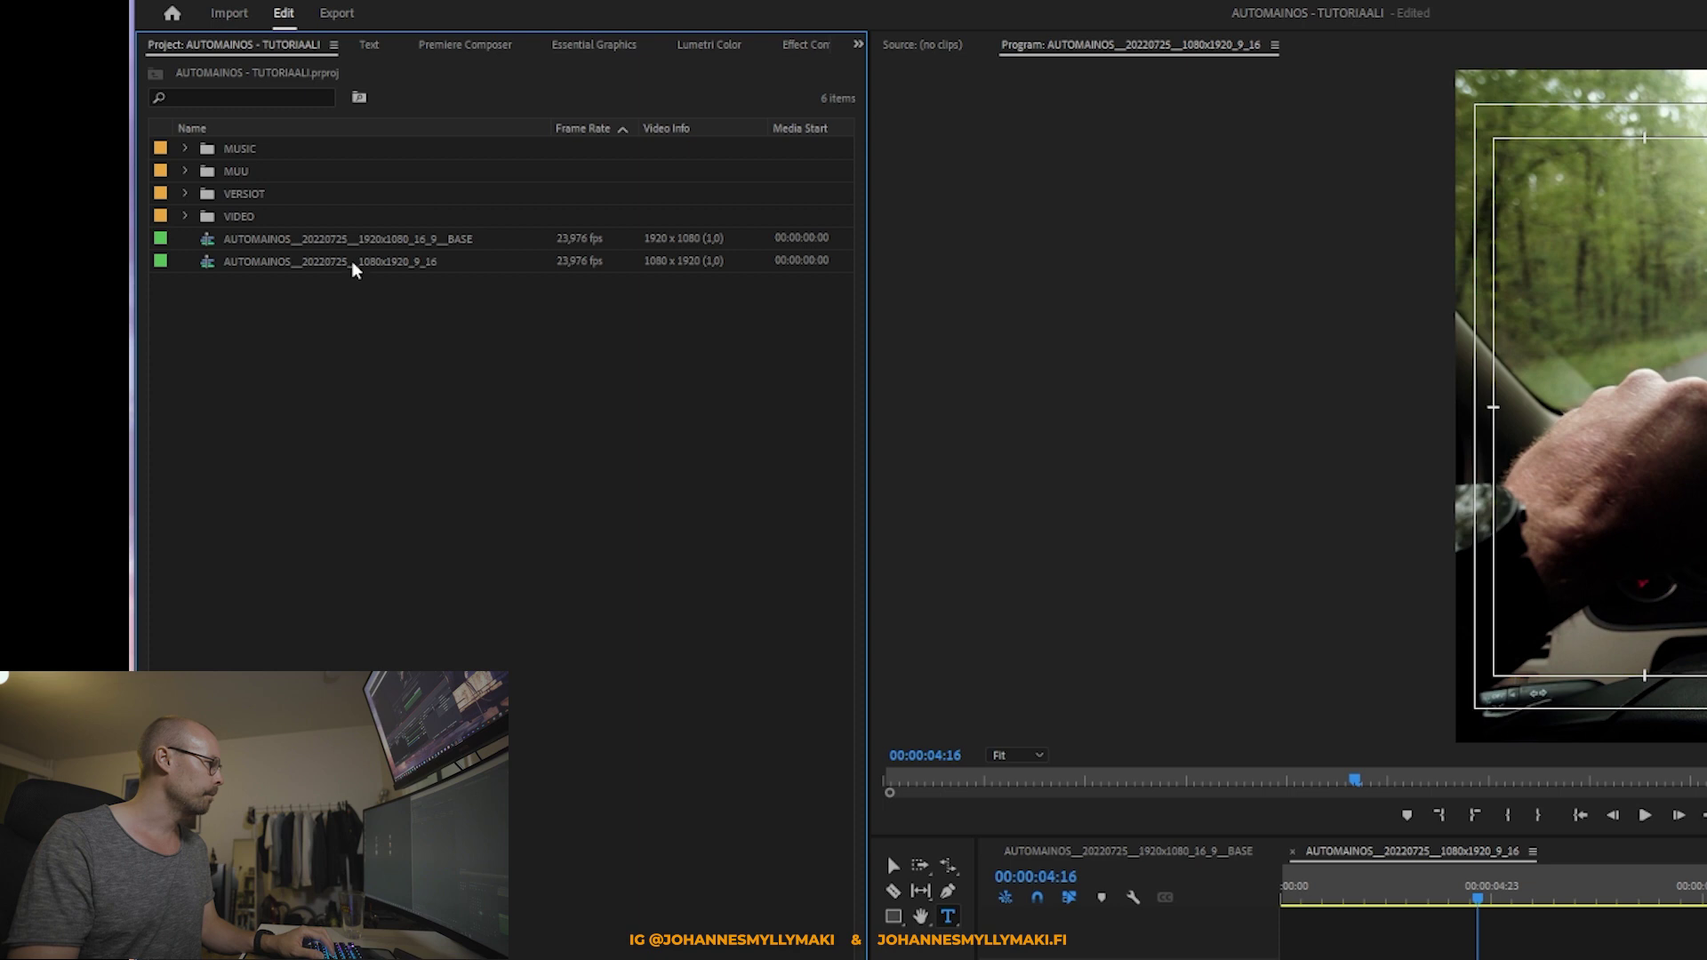
right_click(158, 236)
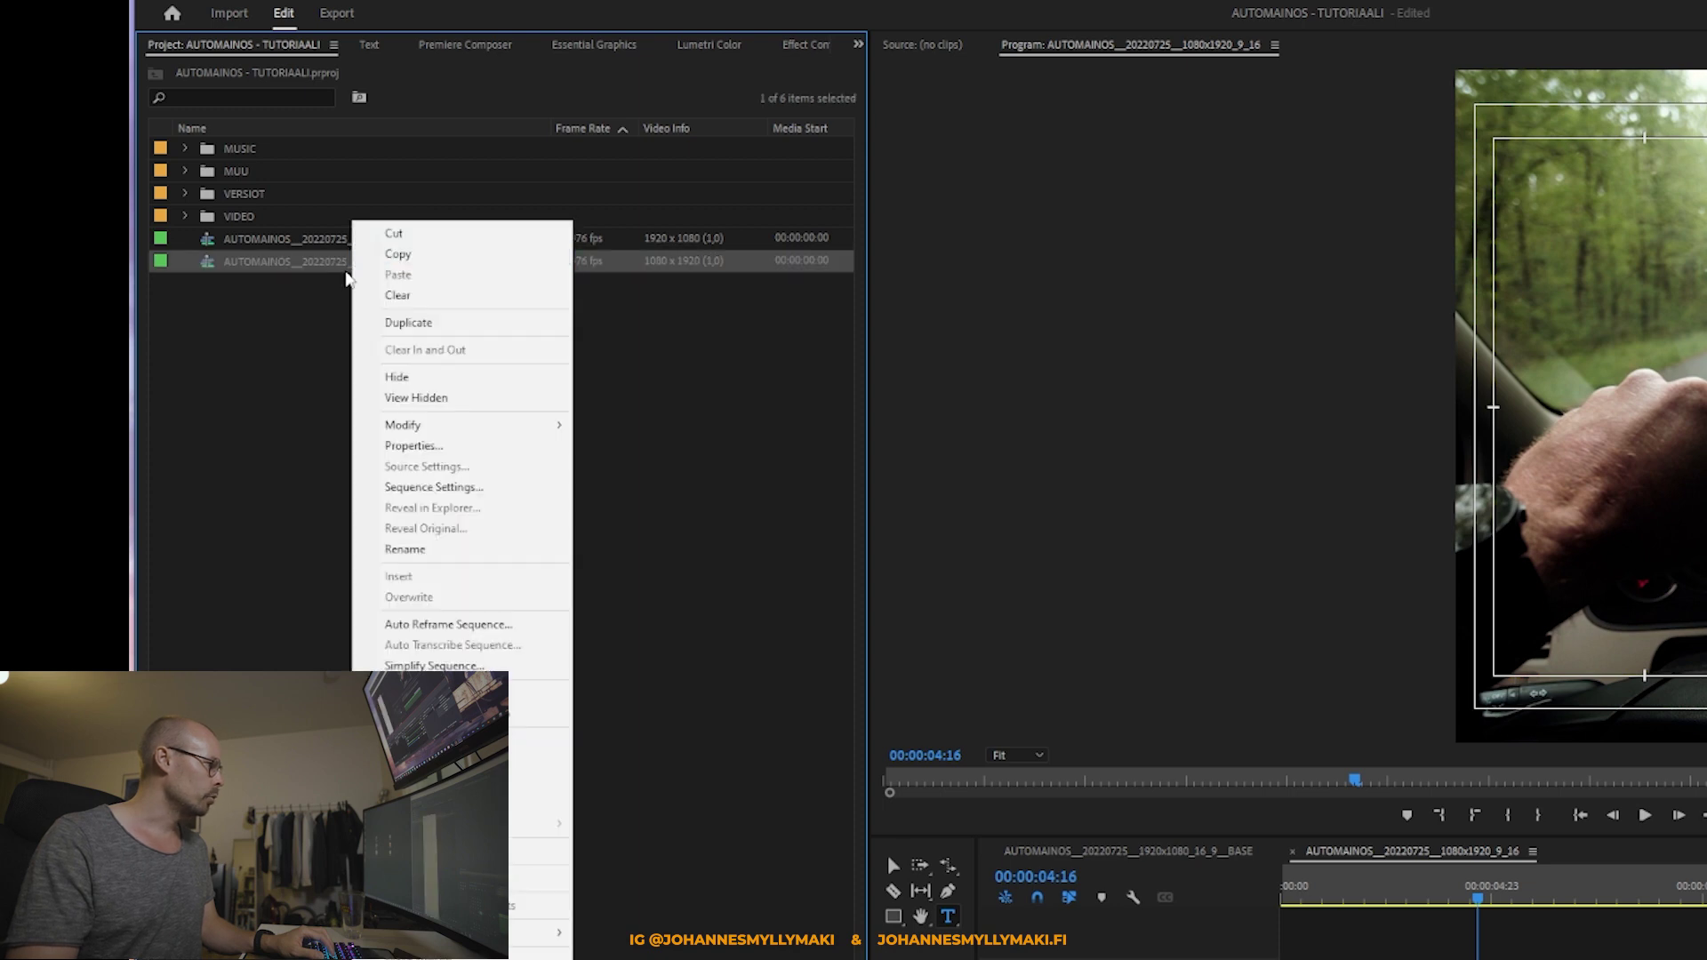
Step: Duplicate the vertical 9:16 sequence and change the copy's name ending to 1080x1080_1_1
left_click(425, 329)
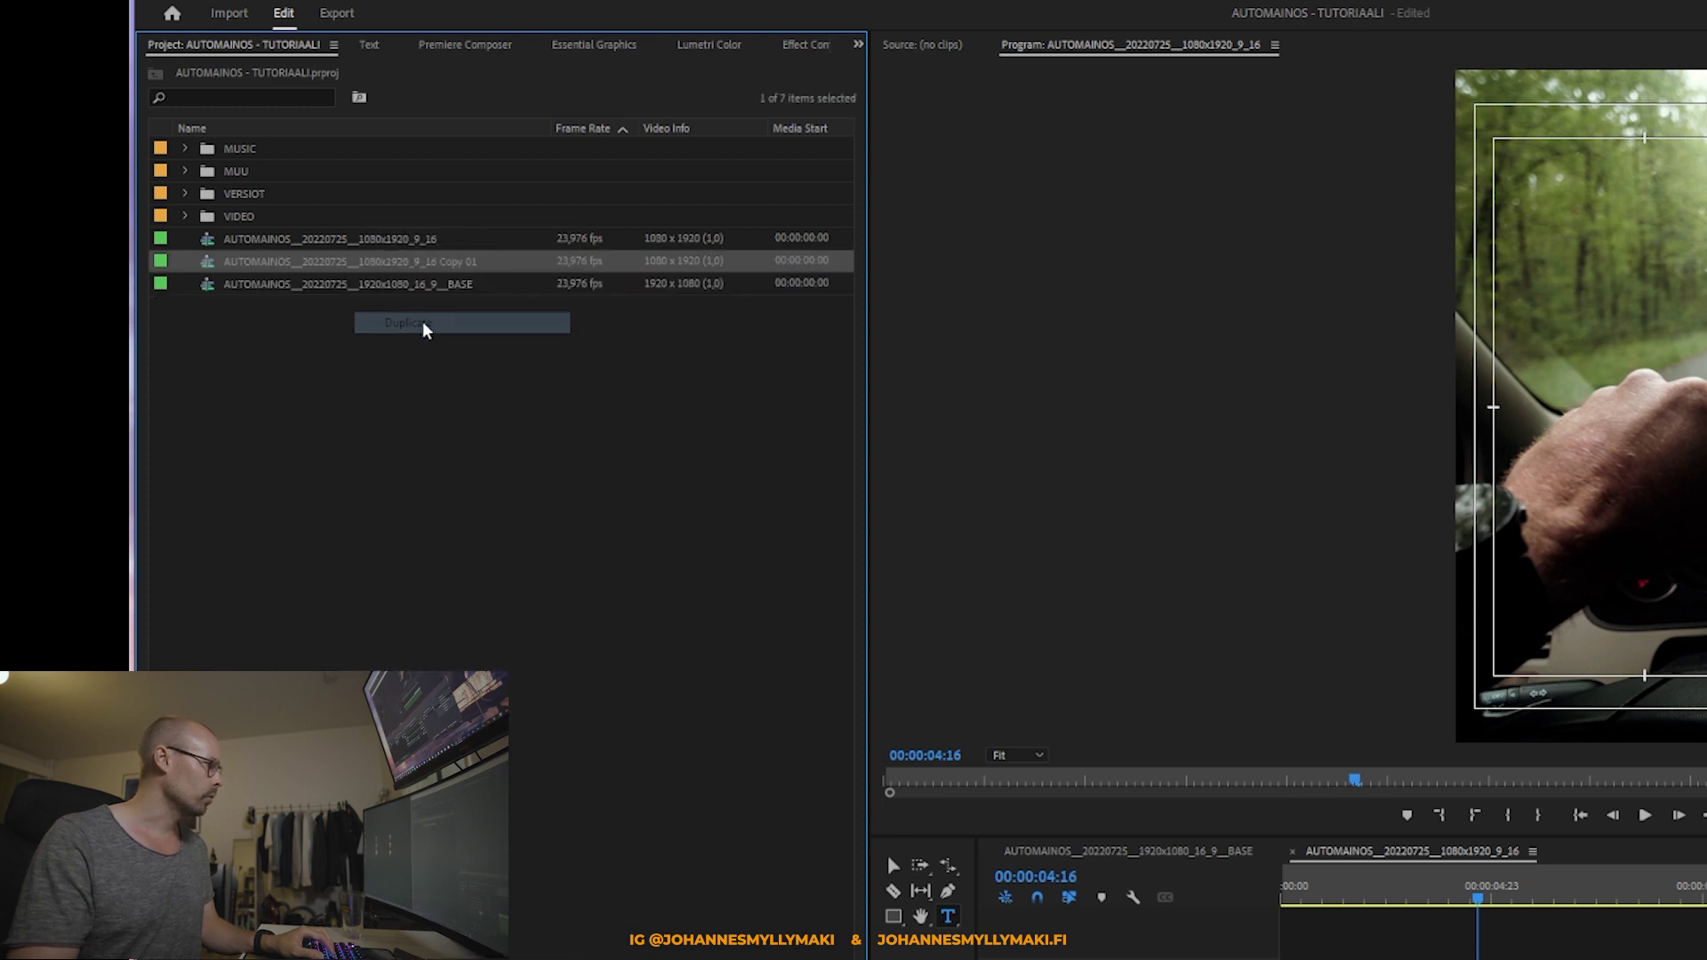
left_click(436, 264)
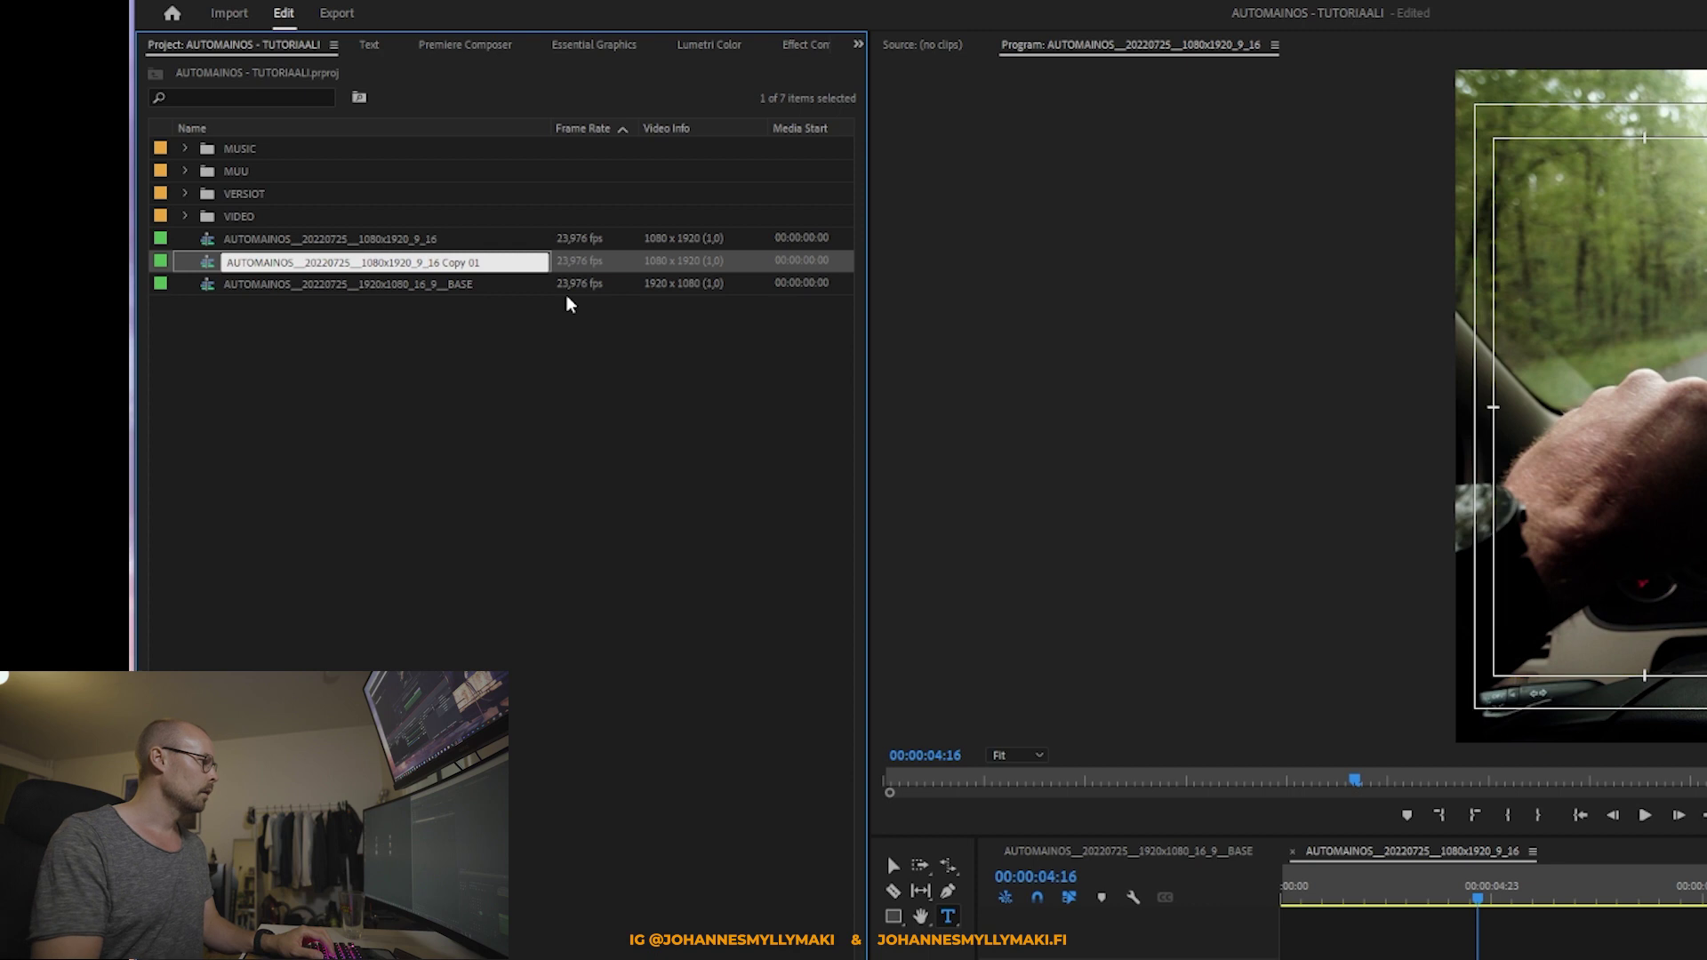
key("BackSpace")
type("1080x")
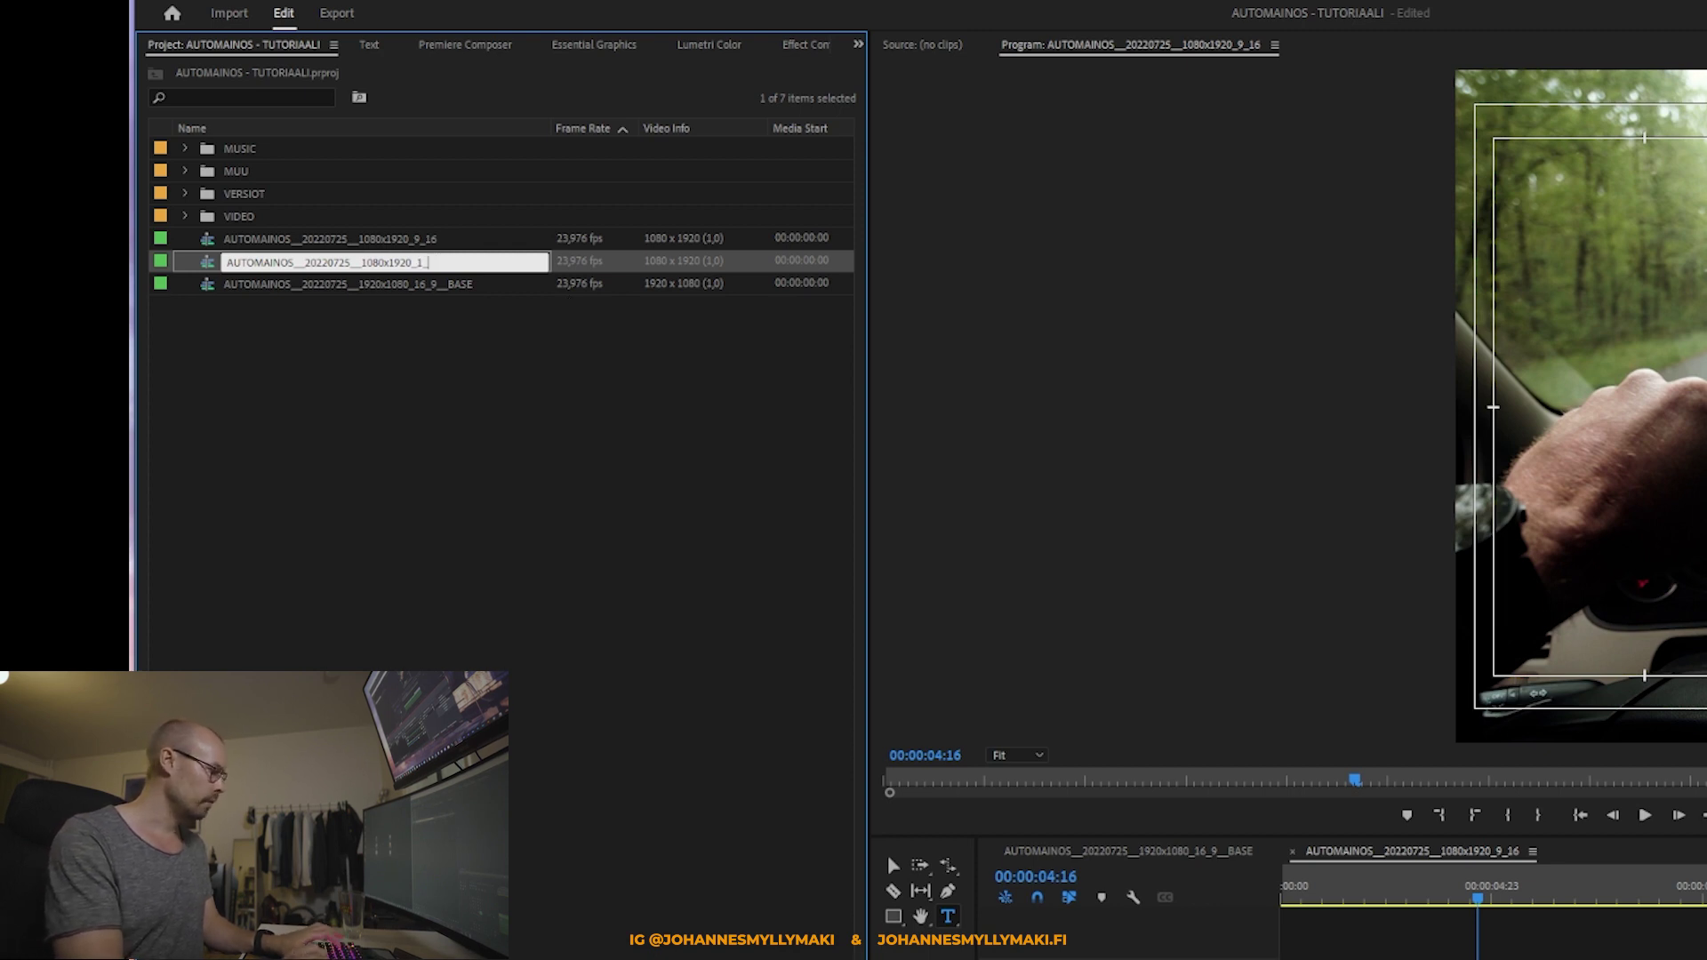
type("1")
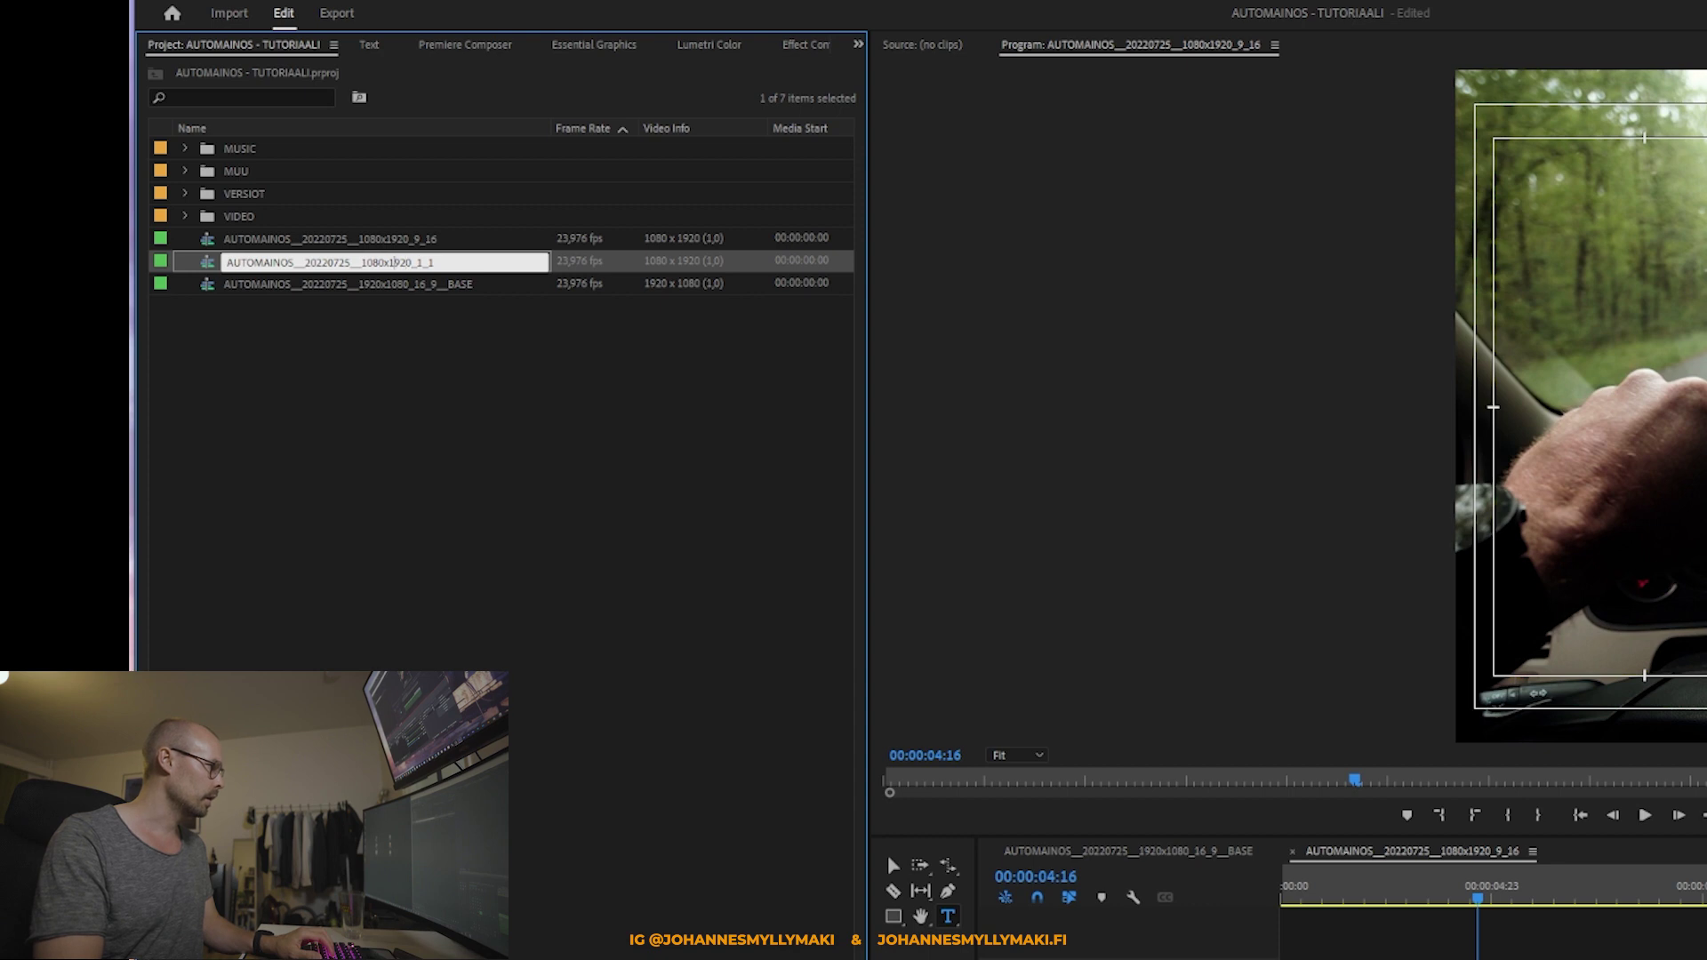
type("08")
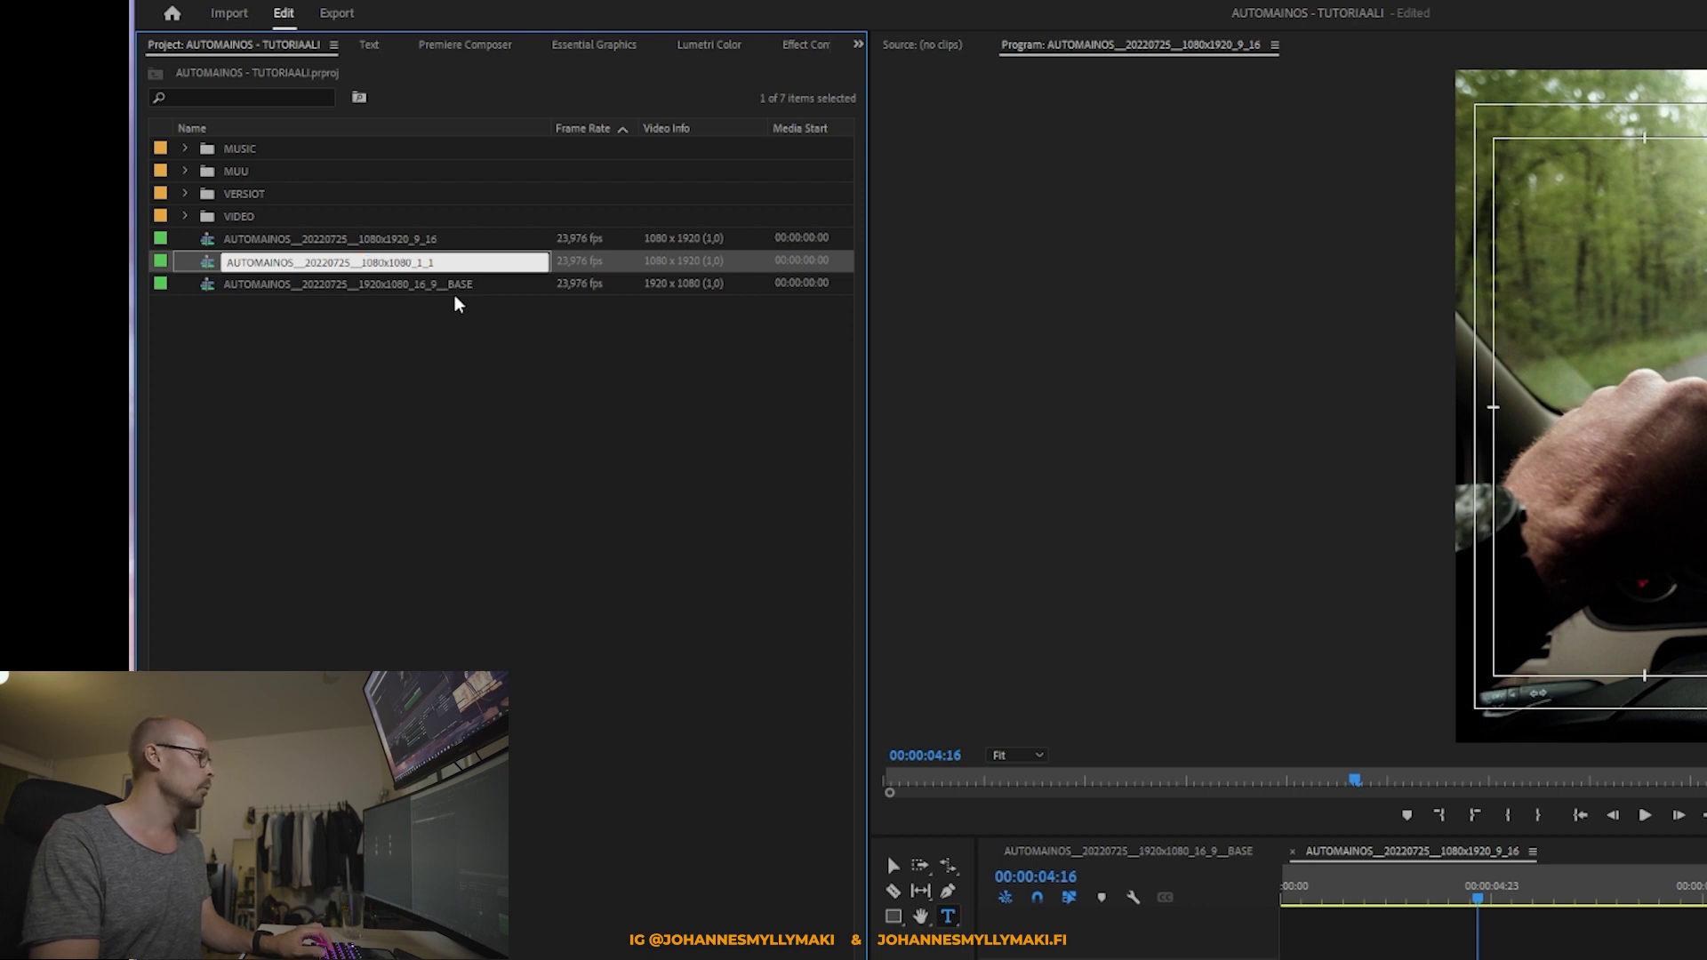
left_click(476, 480)
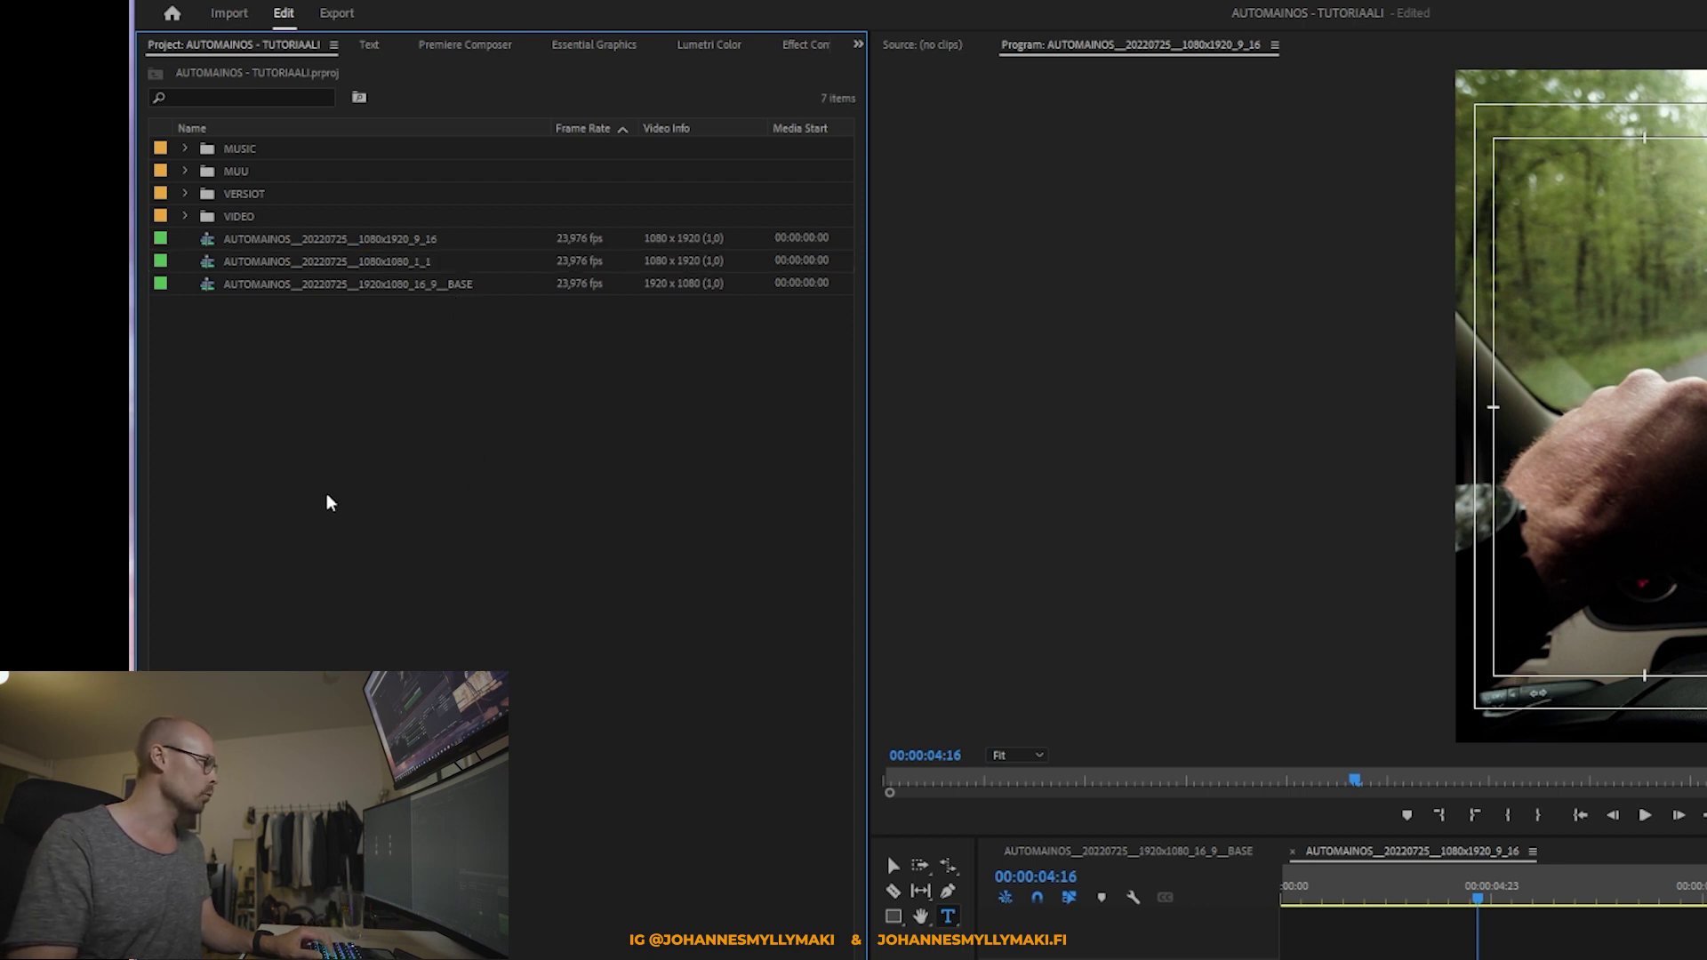
Step: Set the 1:1 sequence's vertical frame size to 1080 and accept deleting its previews
right_click(316, 269)
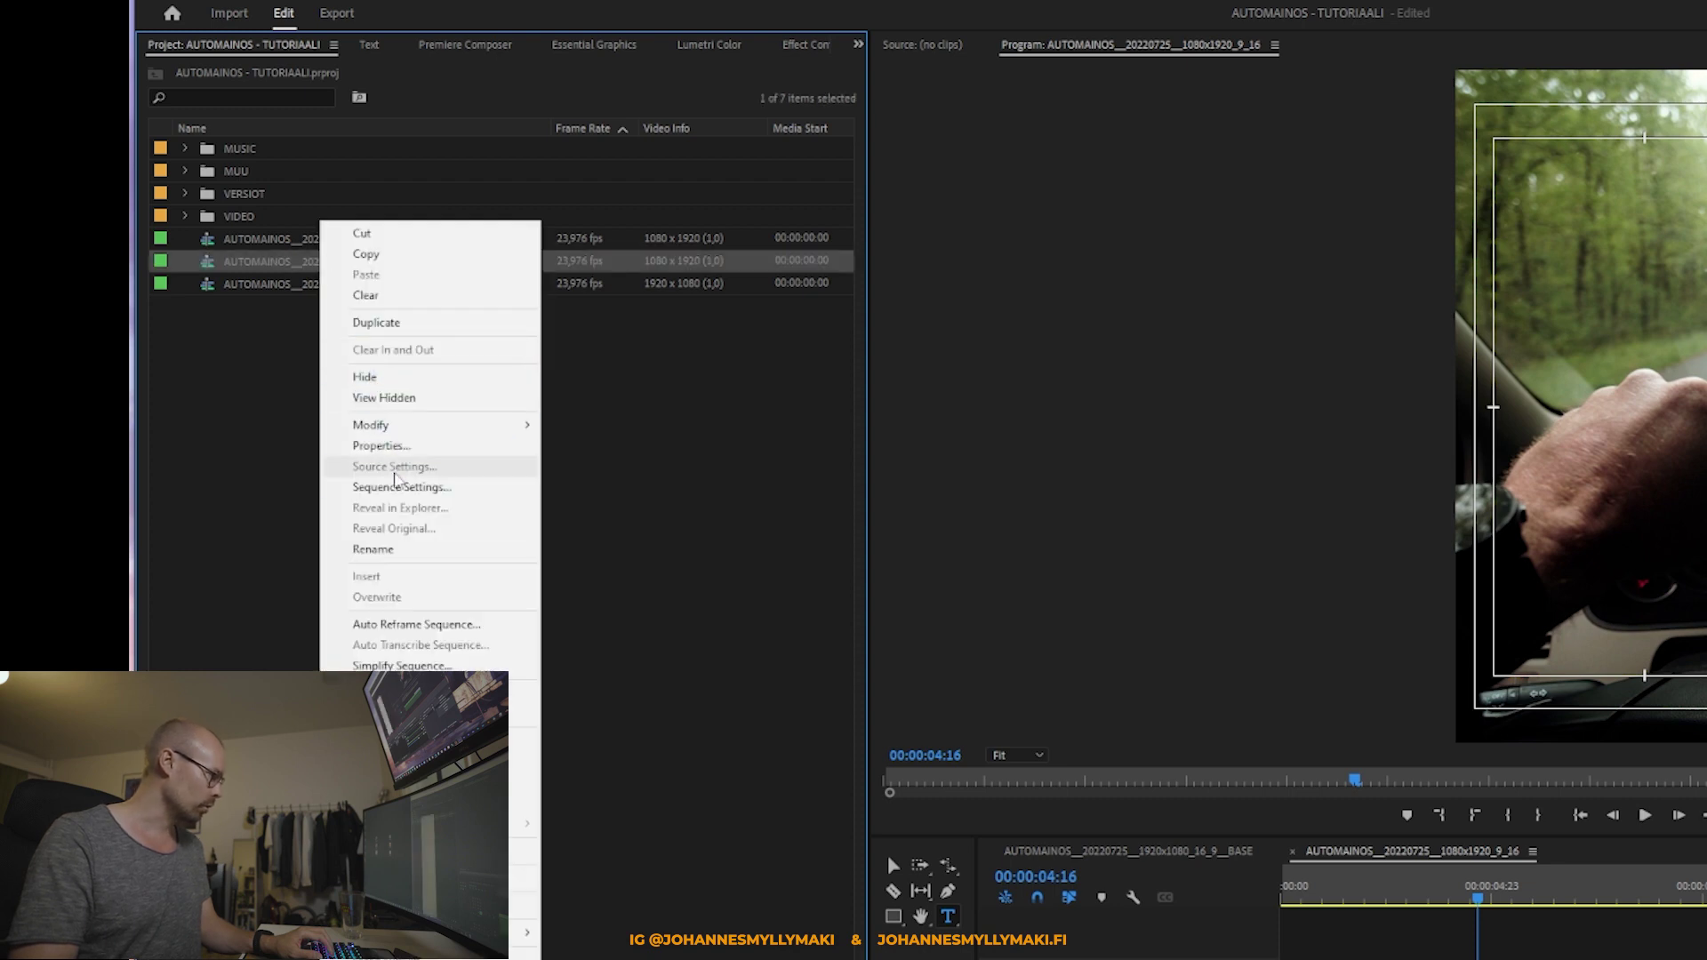
left_click(400, 486)
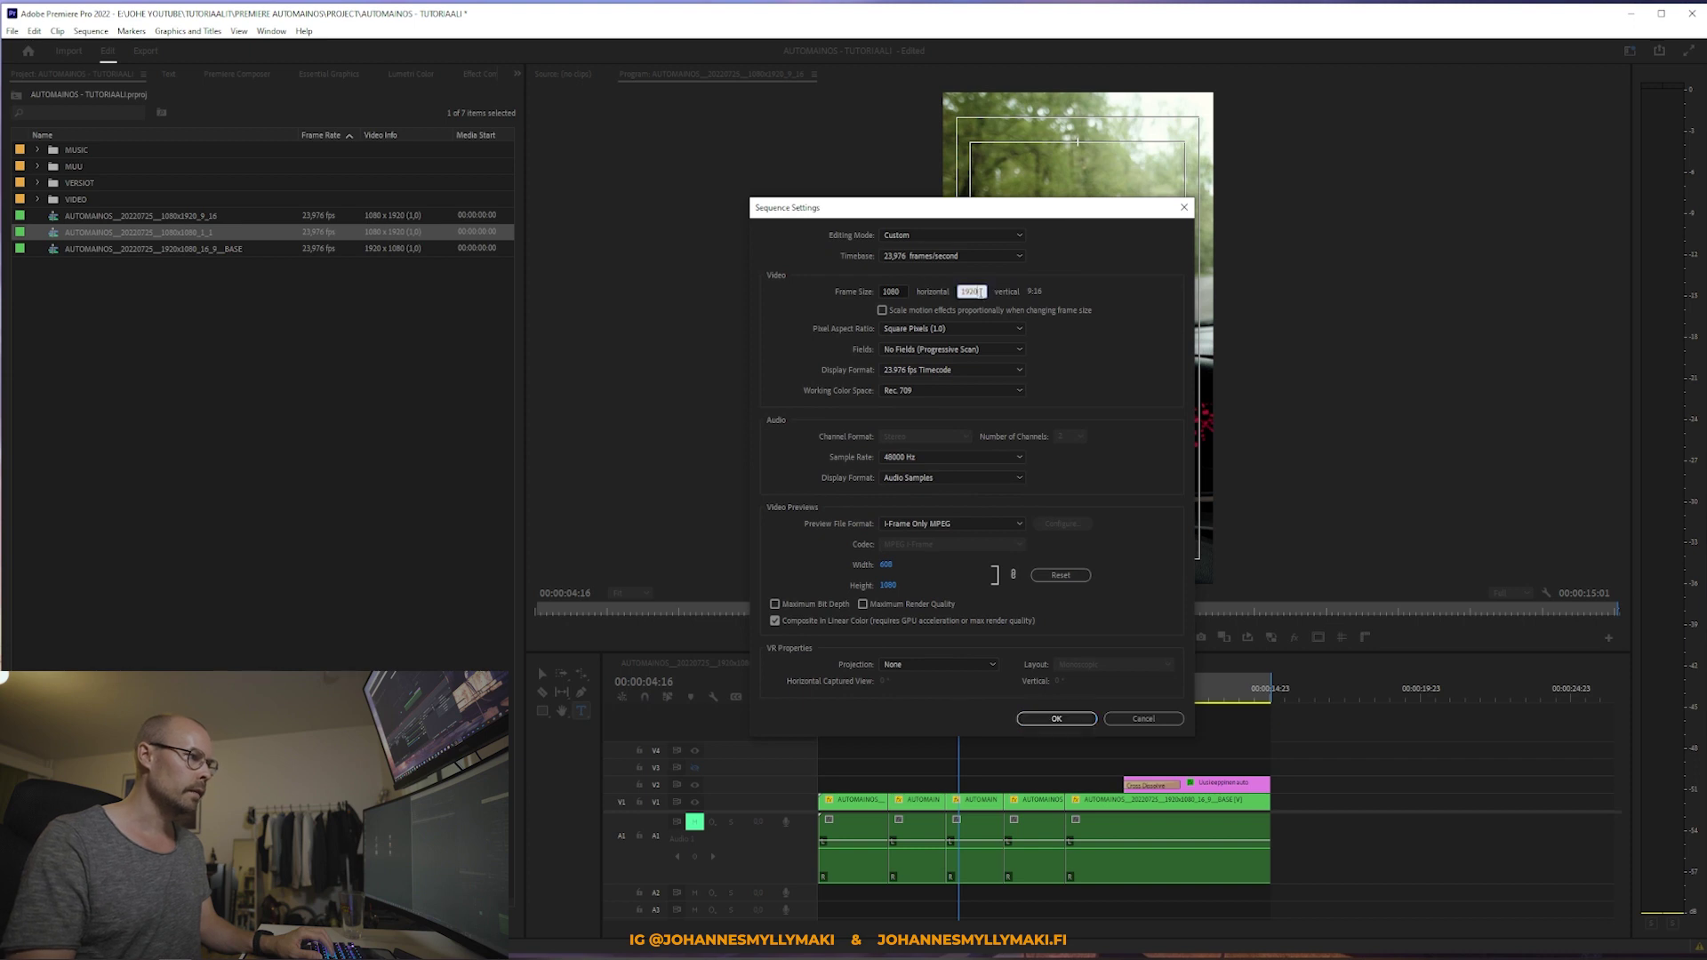
type("1")
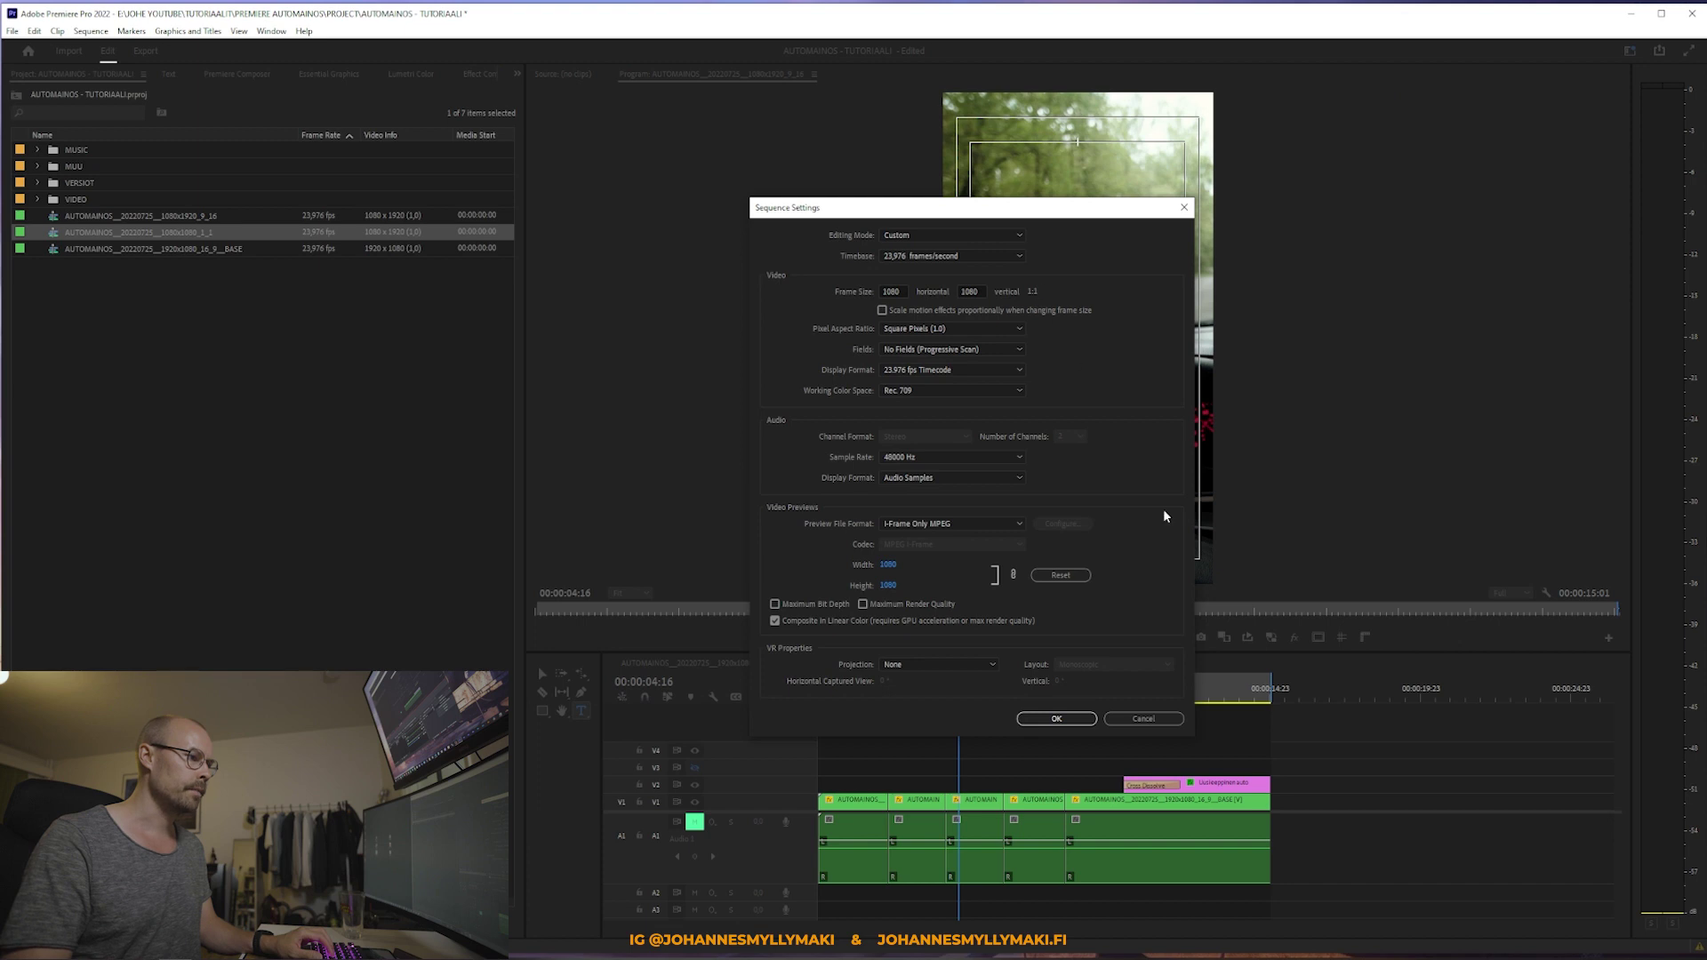
left_click(1055, 719)
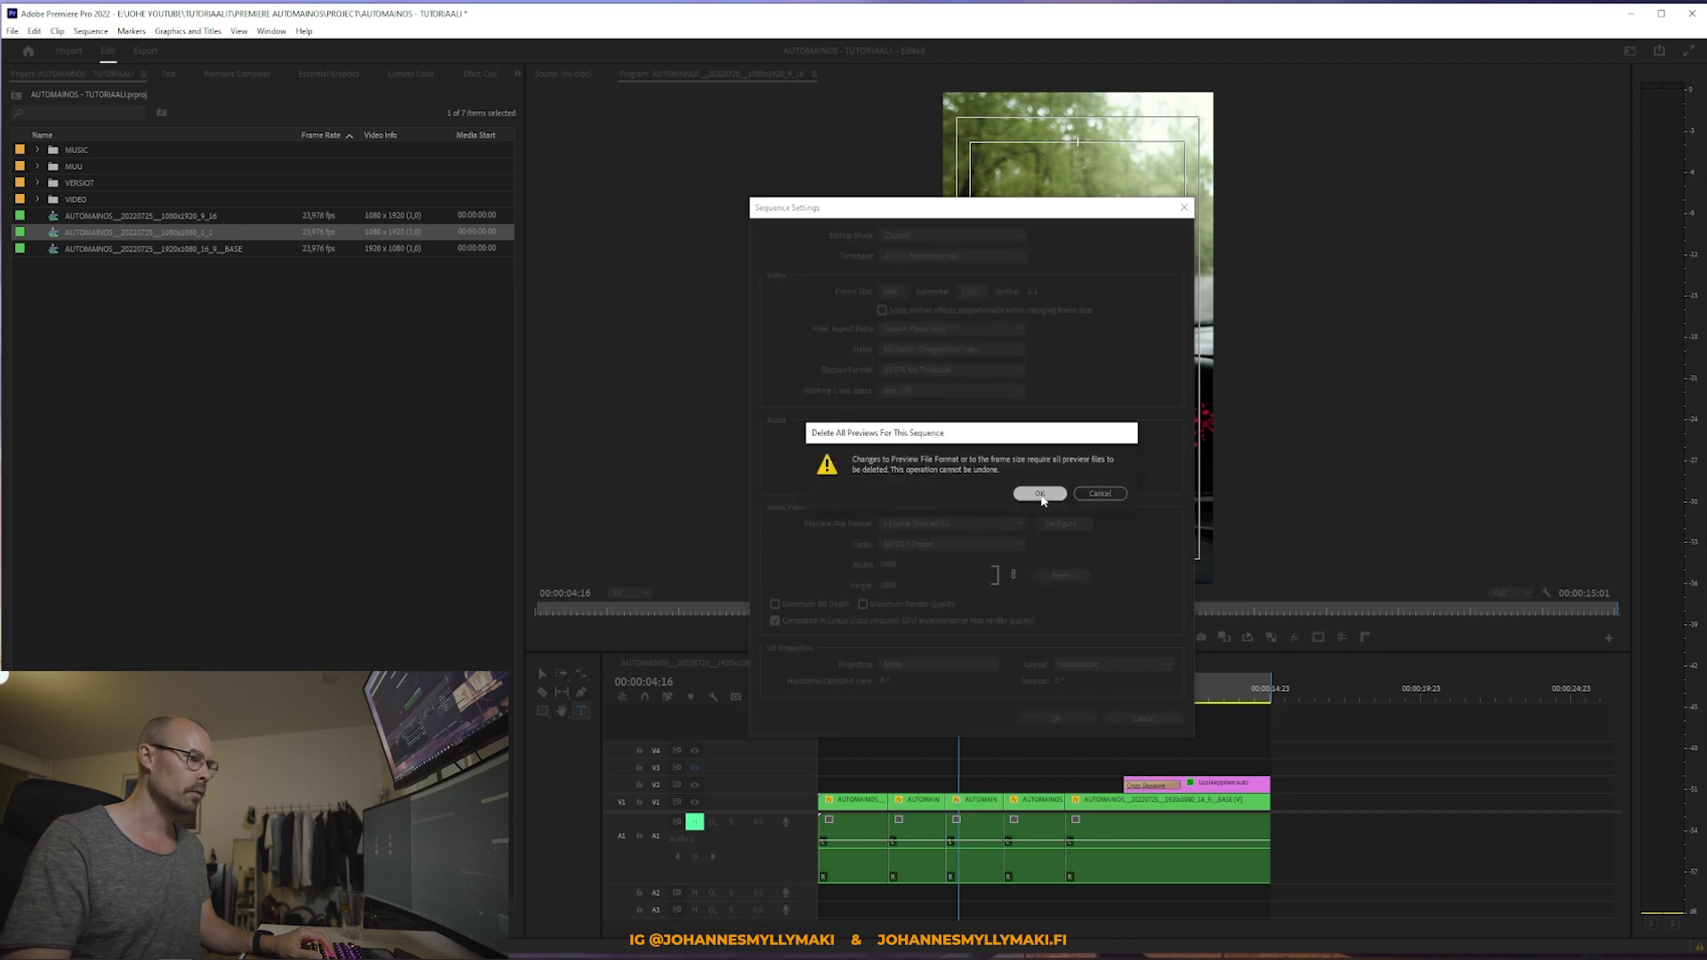
left_click(1040, 494)
Step: Open the 1080x1080 sequence in the timeline and give the timeline more height
left_click(89, 280)
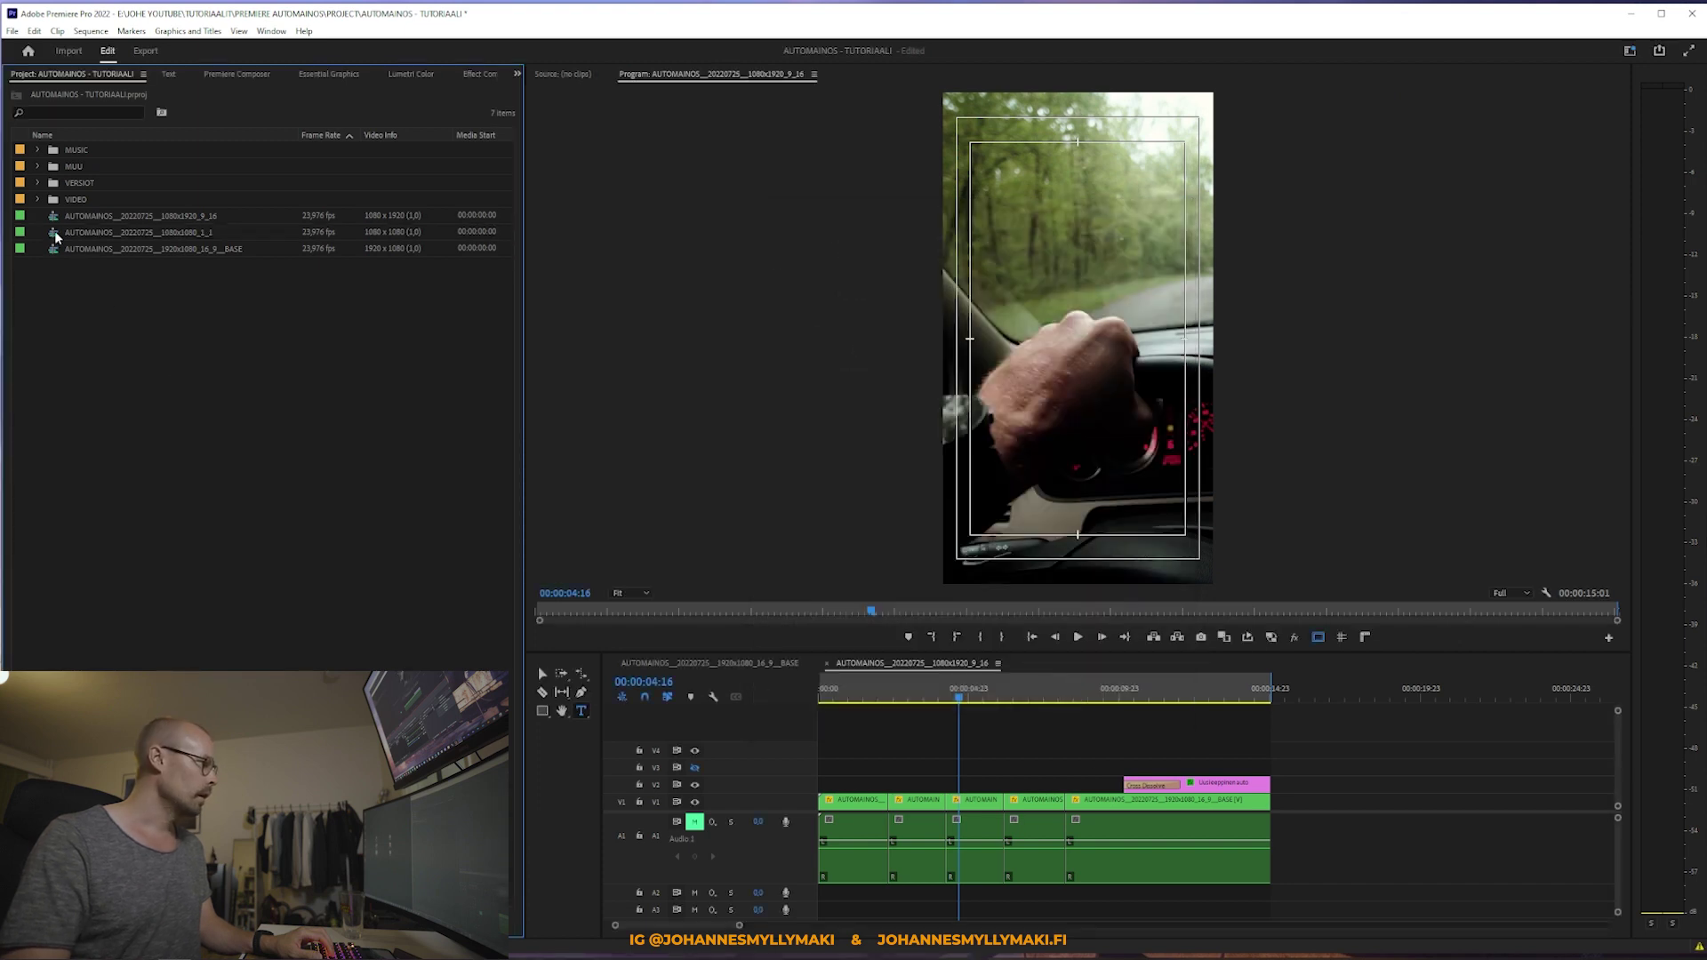
double_click(55, 233)
left_click_drag(910, 654, 910, 563)
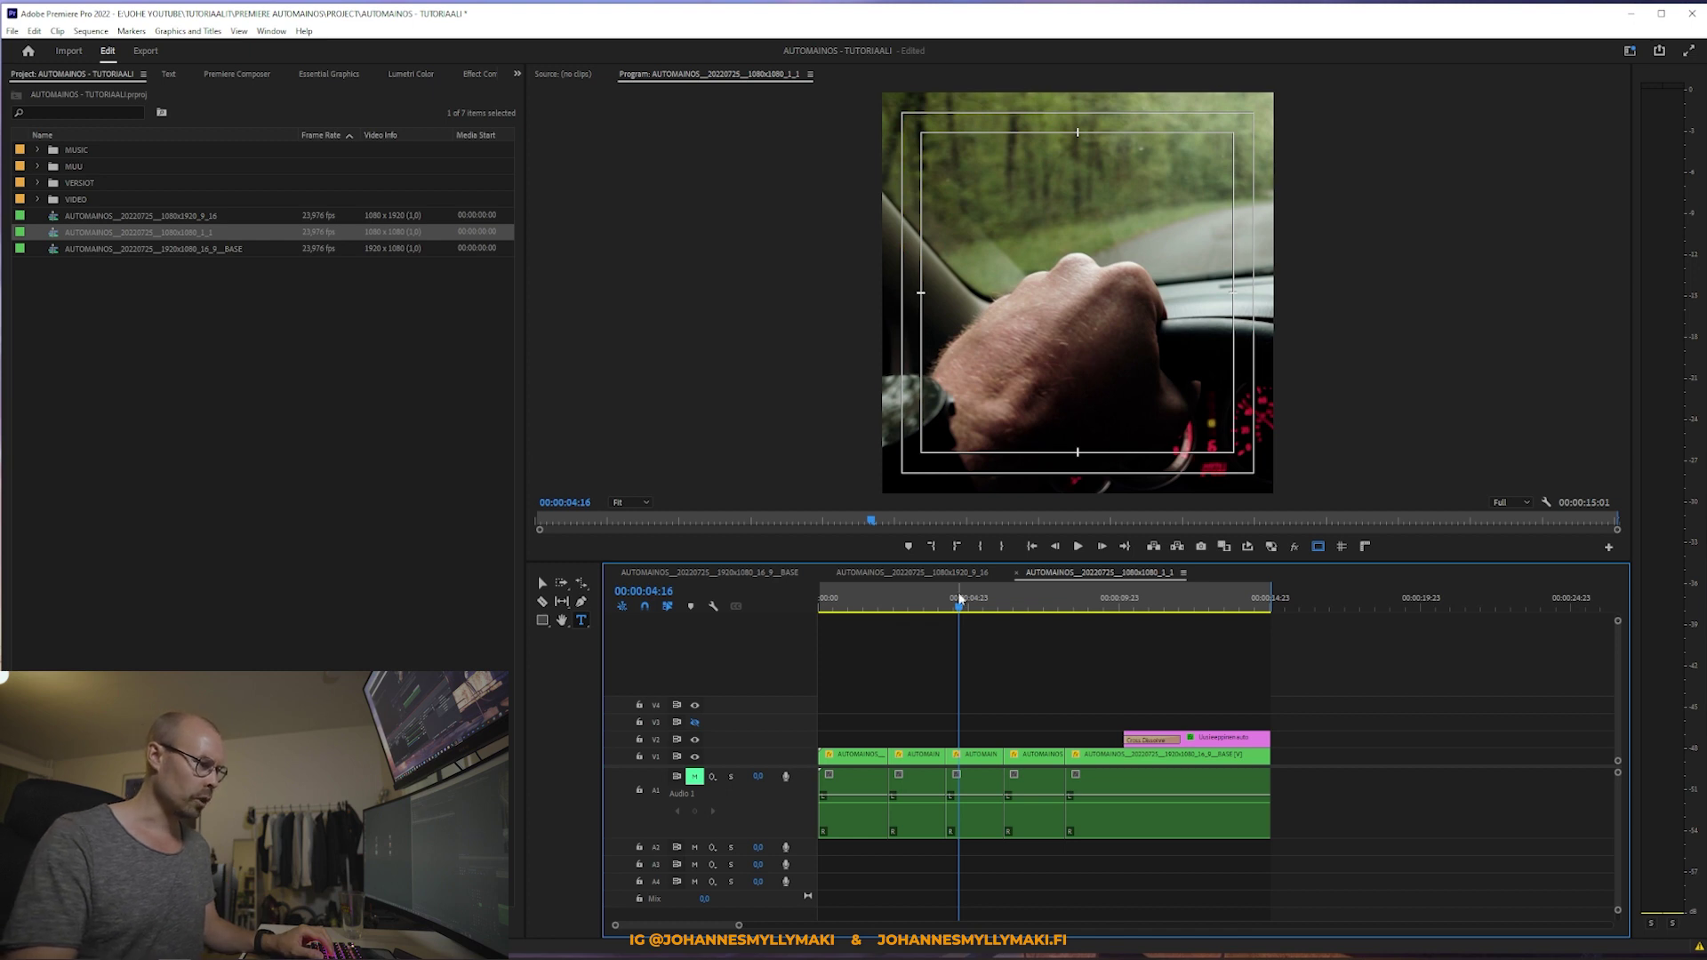
Step: Shrink the title font to 168 and put EEPPINEN AUTO on one line
left_click(1229, 598)
left_click_drag(1329, 864, 914, 807)
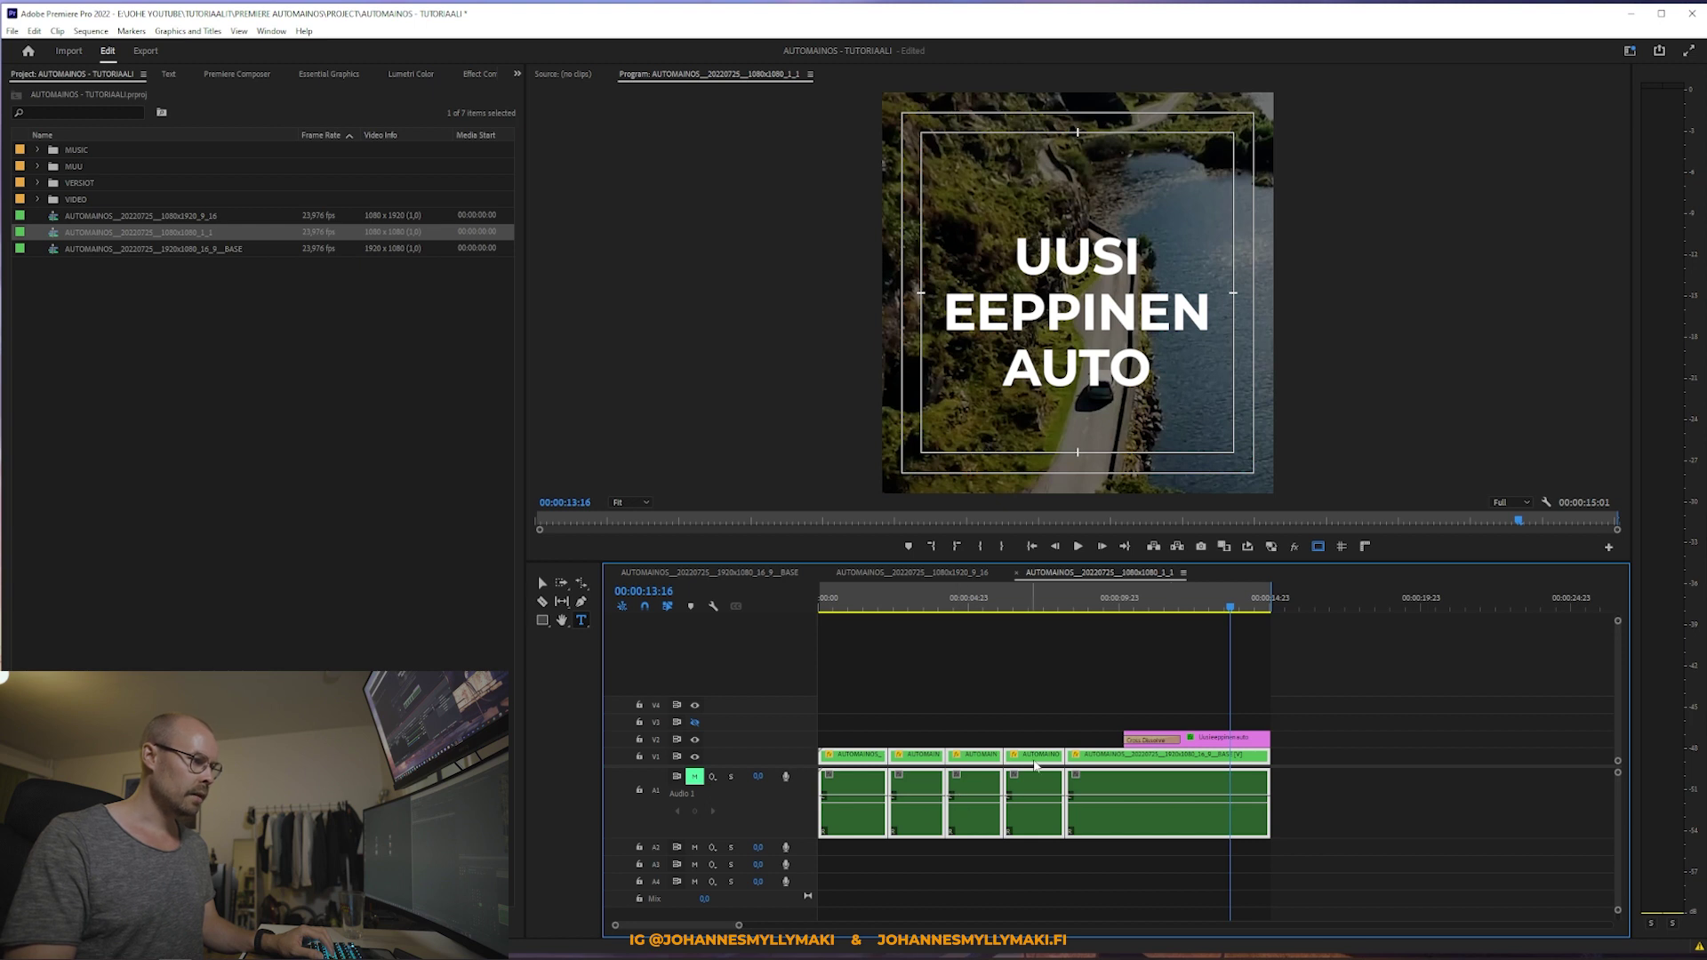
left_click(1207, 666)
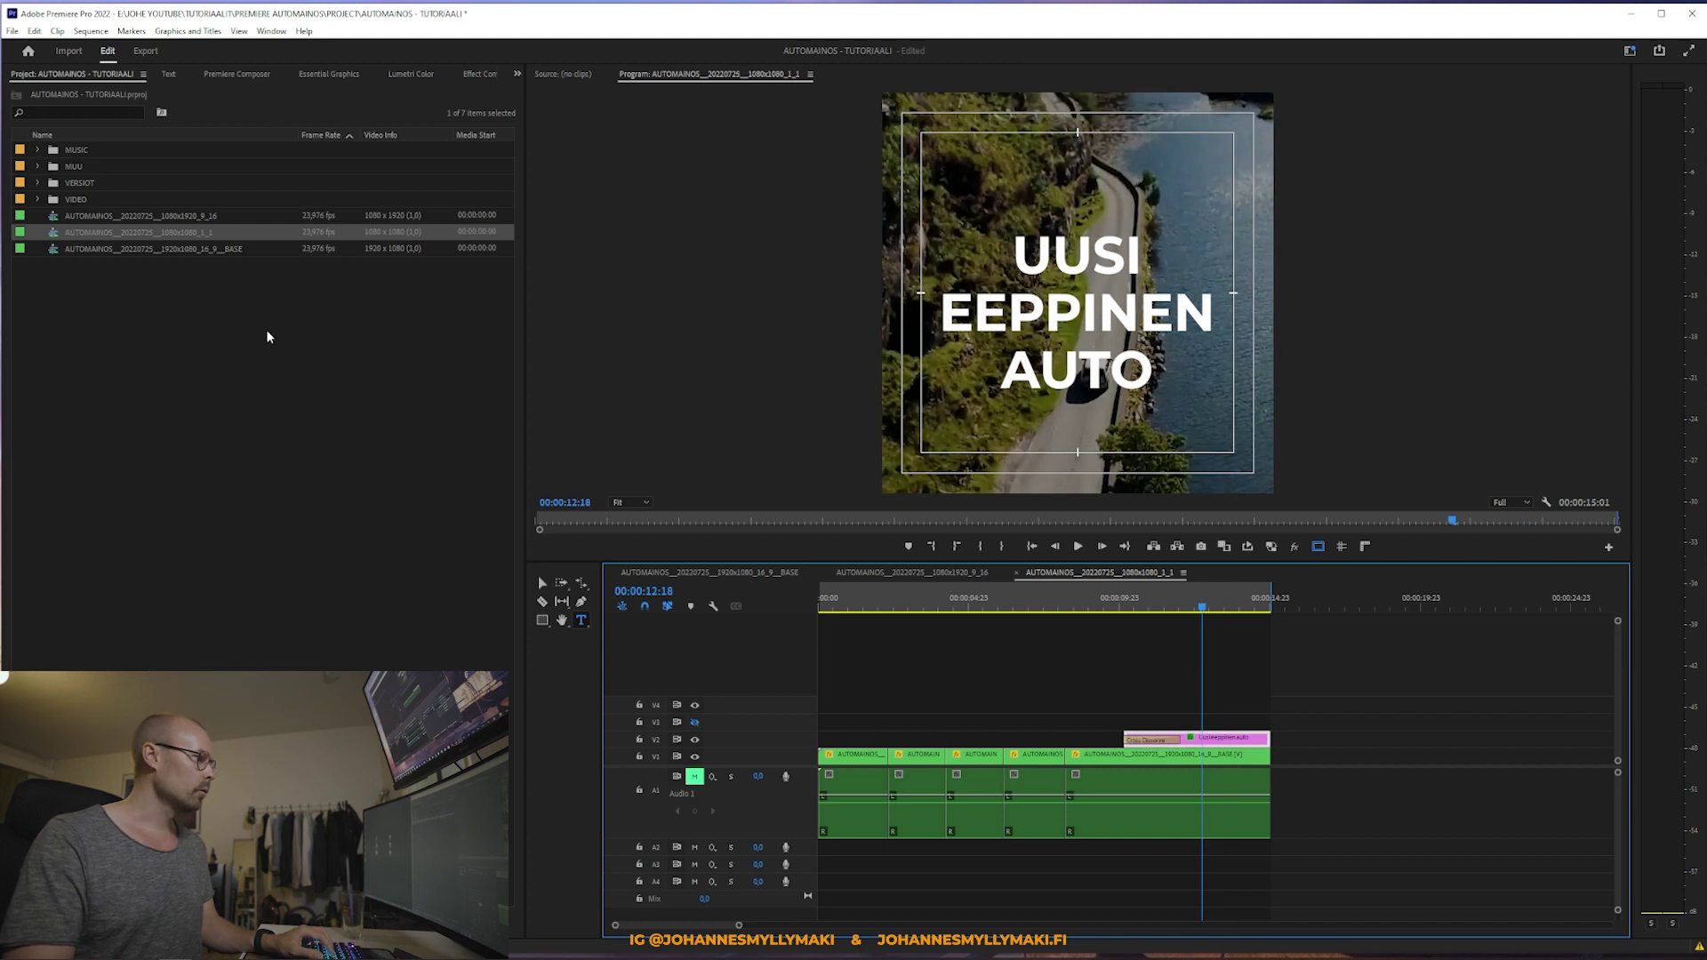
left_click(329, 74)
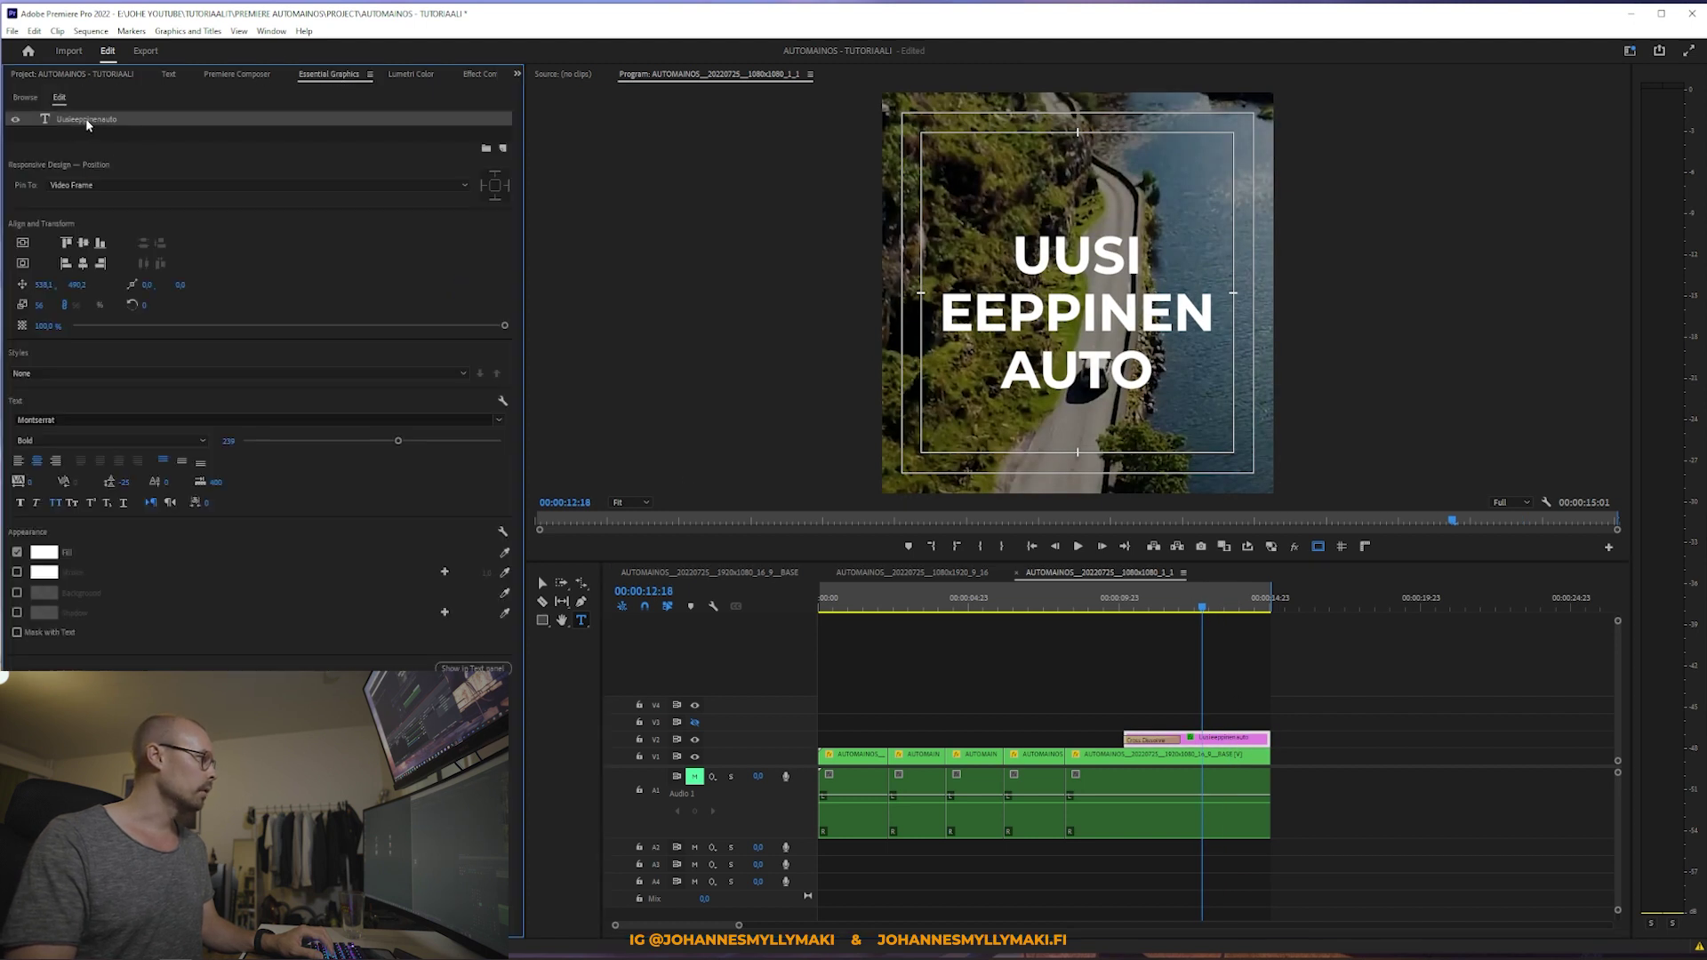
left_click_drag(397, 441, 355, 458)
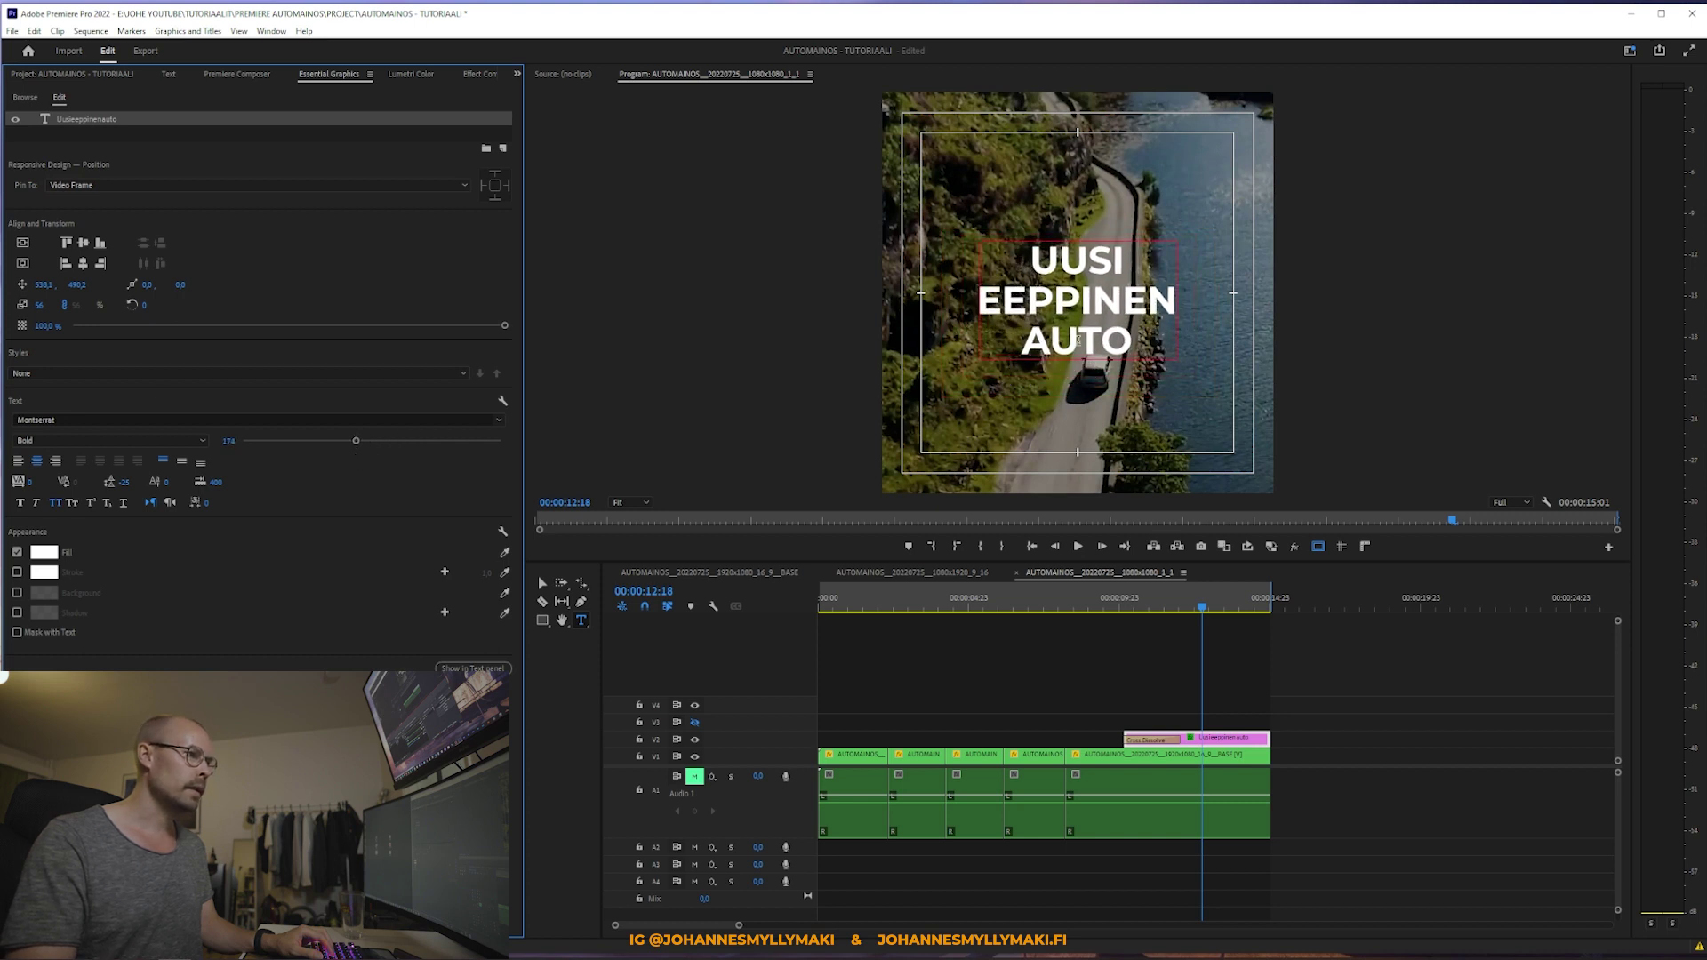
left_click(1163, 299)
key("Delete")
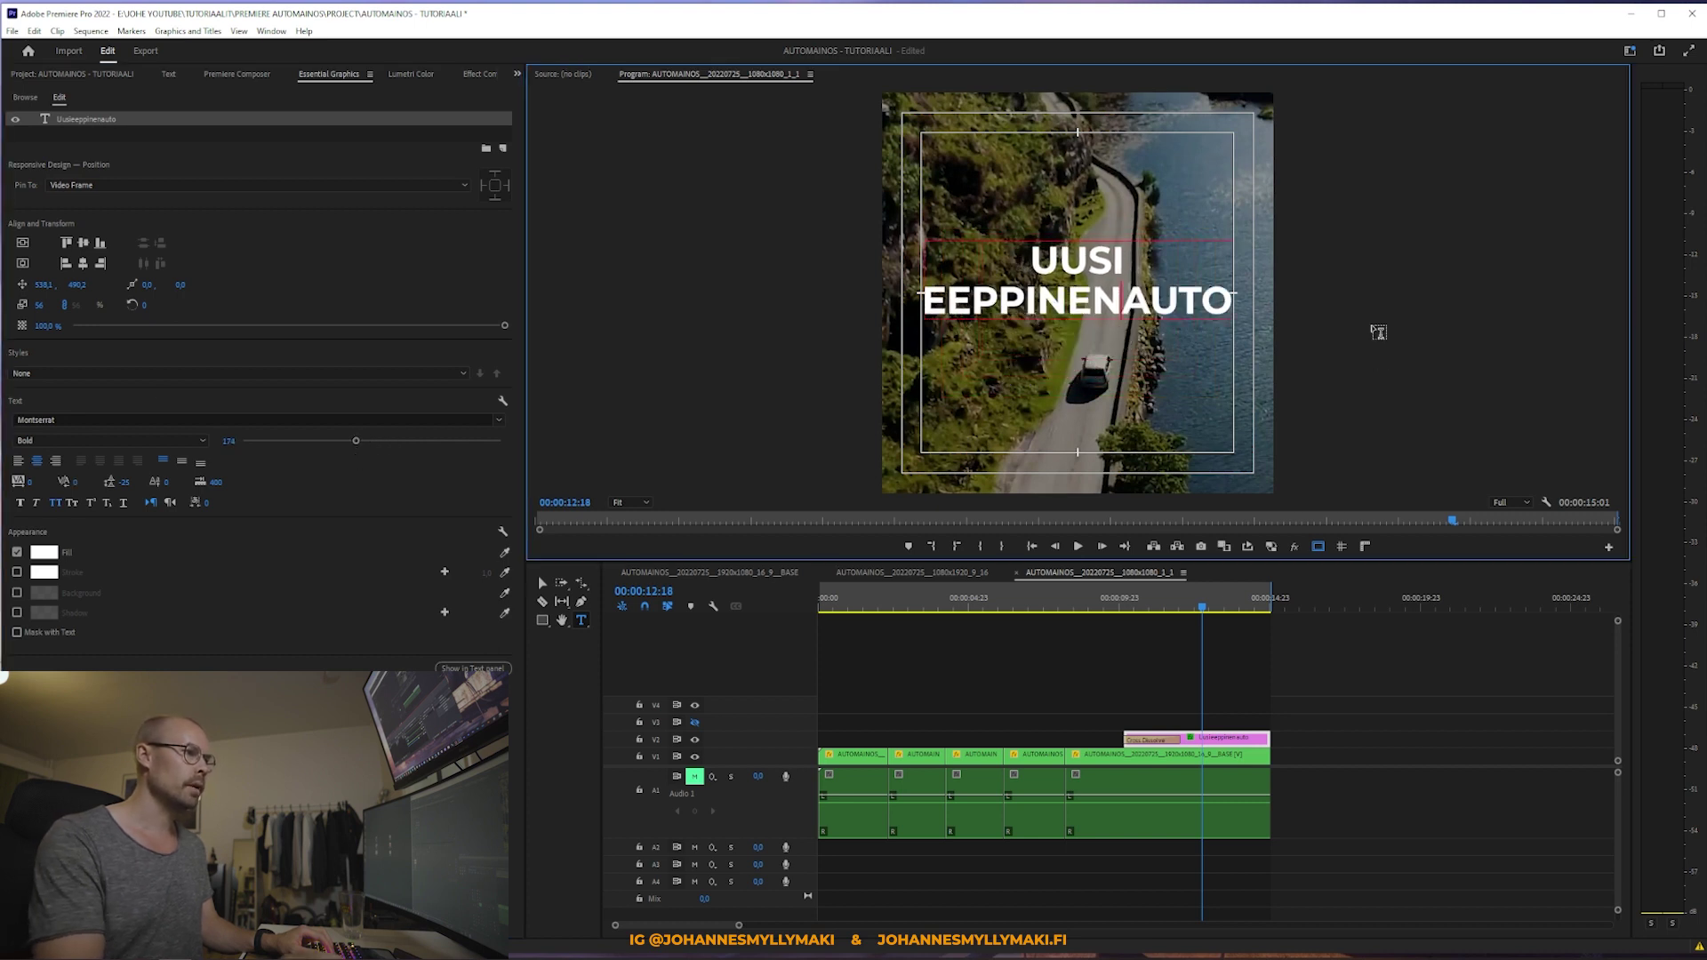
left_click(1269, 362)
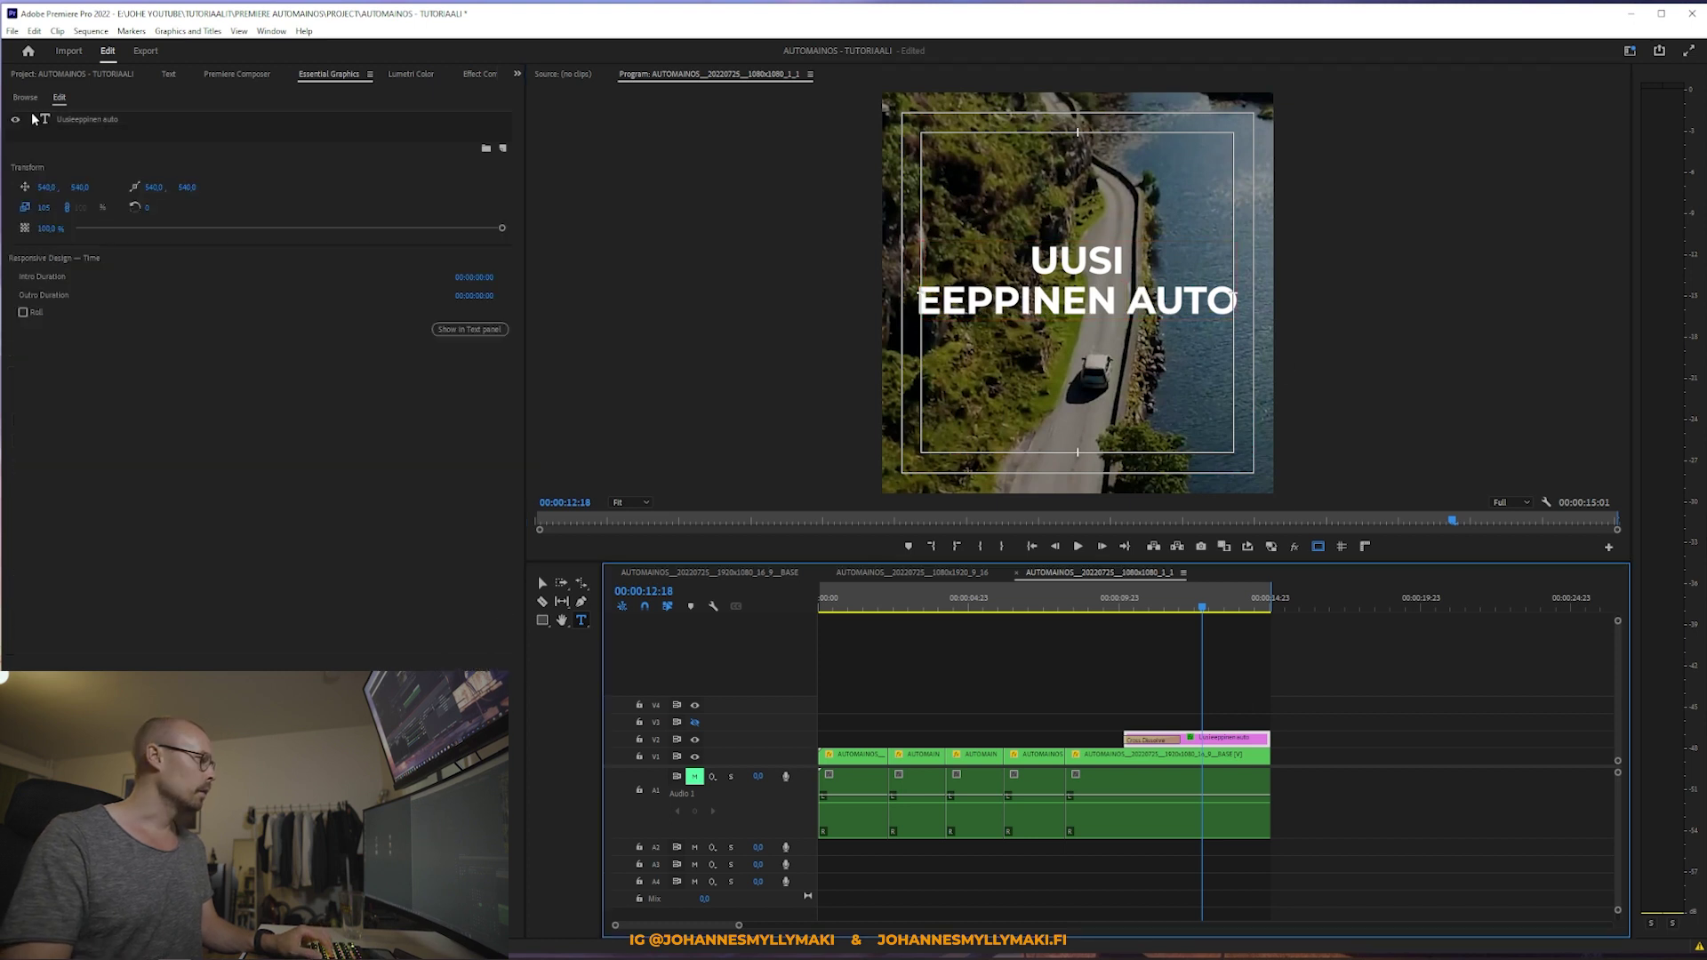
Step: Reduce the title font to 163, nudge it lower, and play it back
left_click(83, 121)
left_click_drag(355, 442, 348, 442)
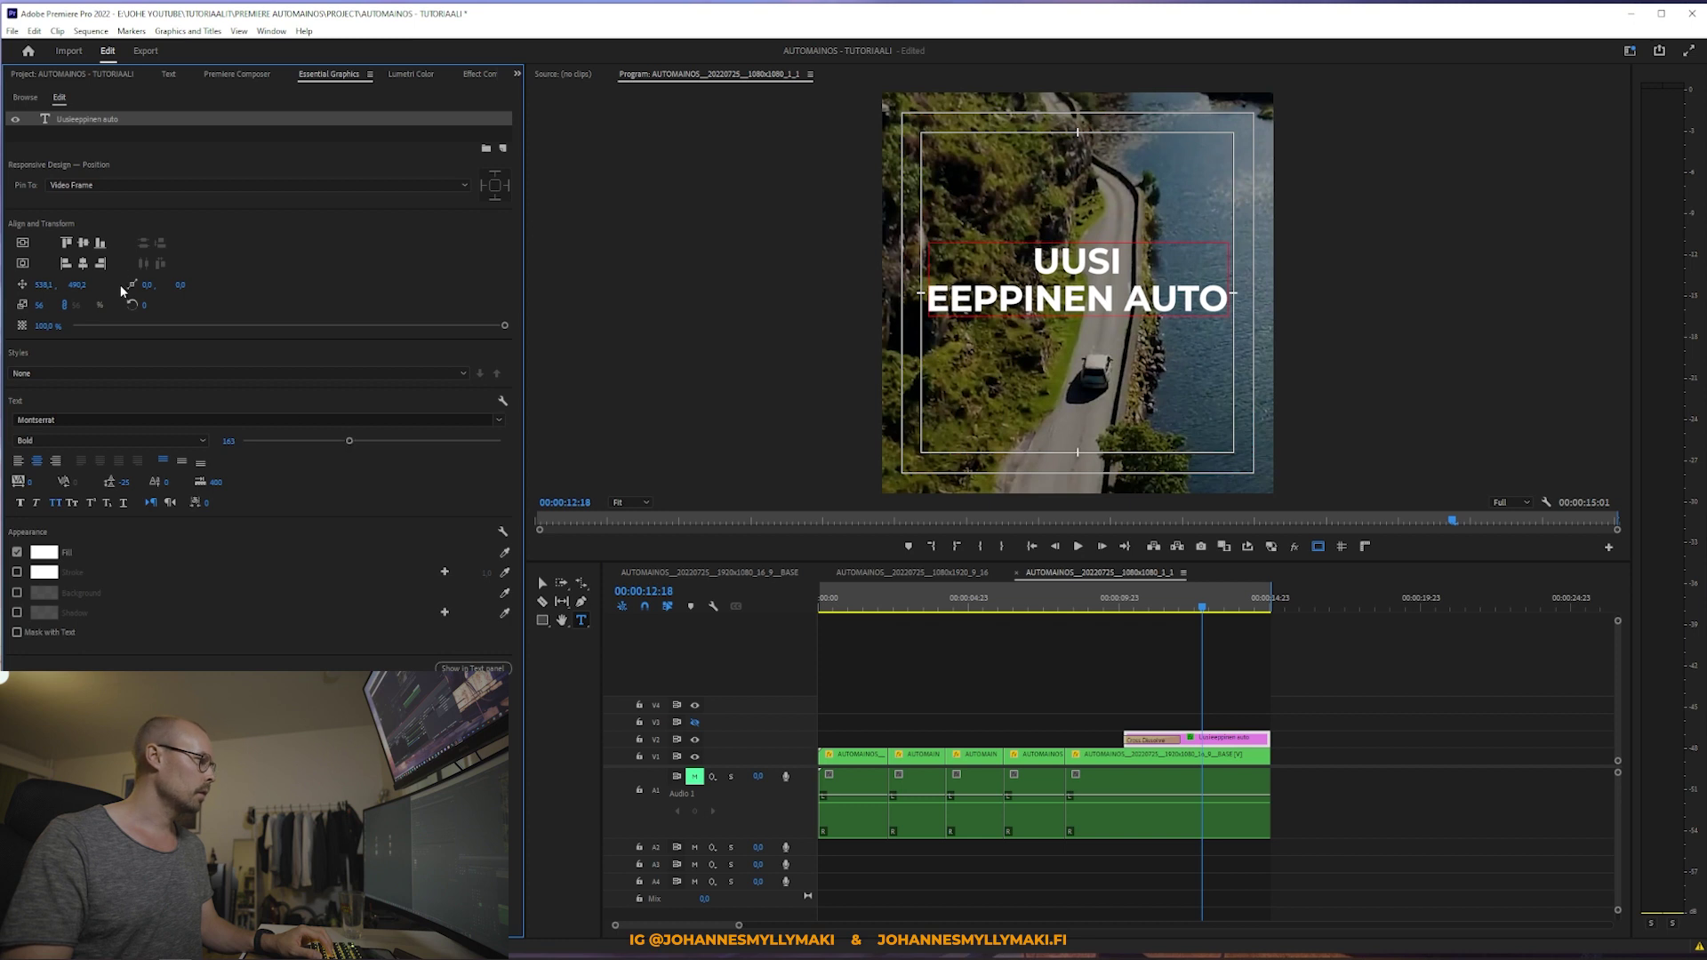
key("shift+Down")
key("shift+Down")
key("shift+Down")
key("shift+Down")
key("Down")
left_click(1228, 659)
key("Up")
key("space")
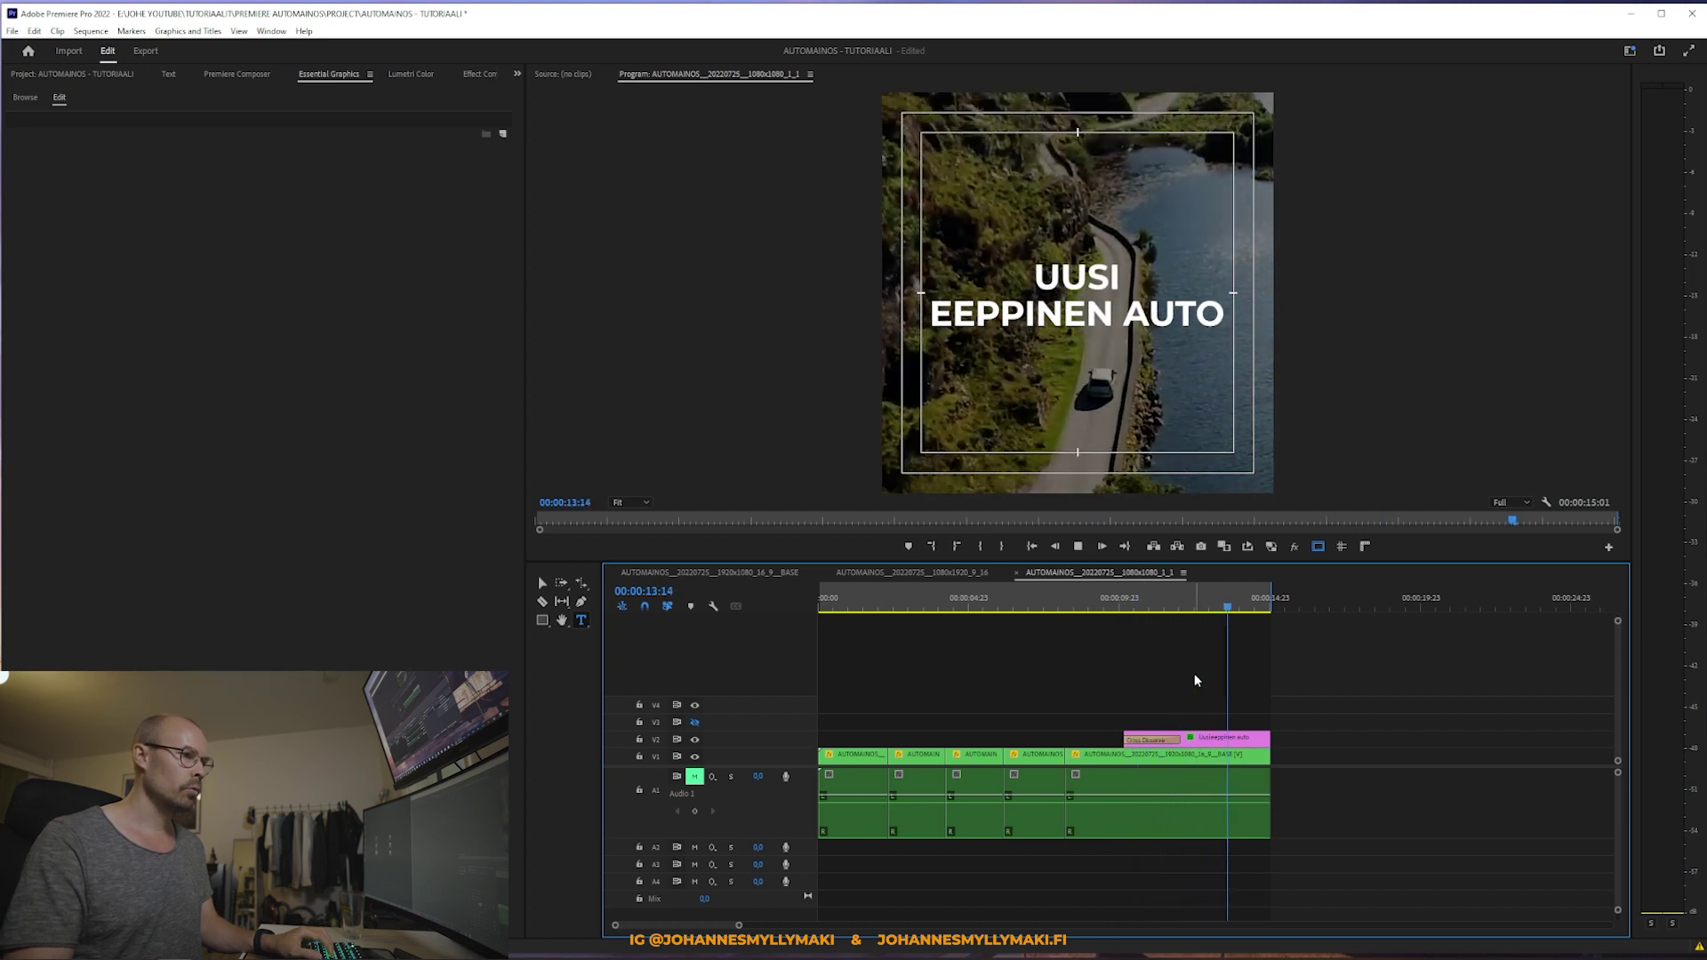
Step: Rescale and shift the first clip to fill the square frame, then preview the opening
left_click(1191, 800)
left_click(1211, 606)
left_click_drag(1211, 606, 864, 608)
key("v")
left_click(855, 756)
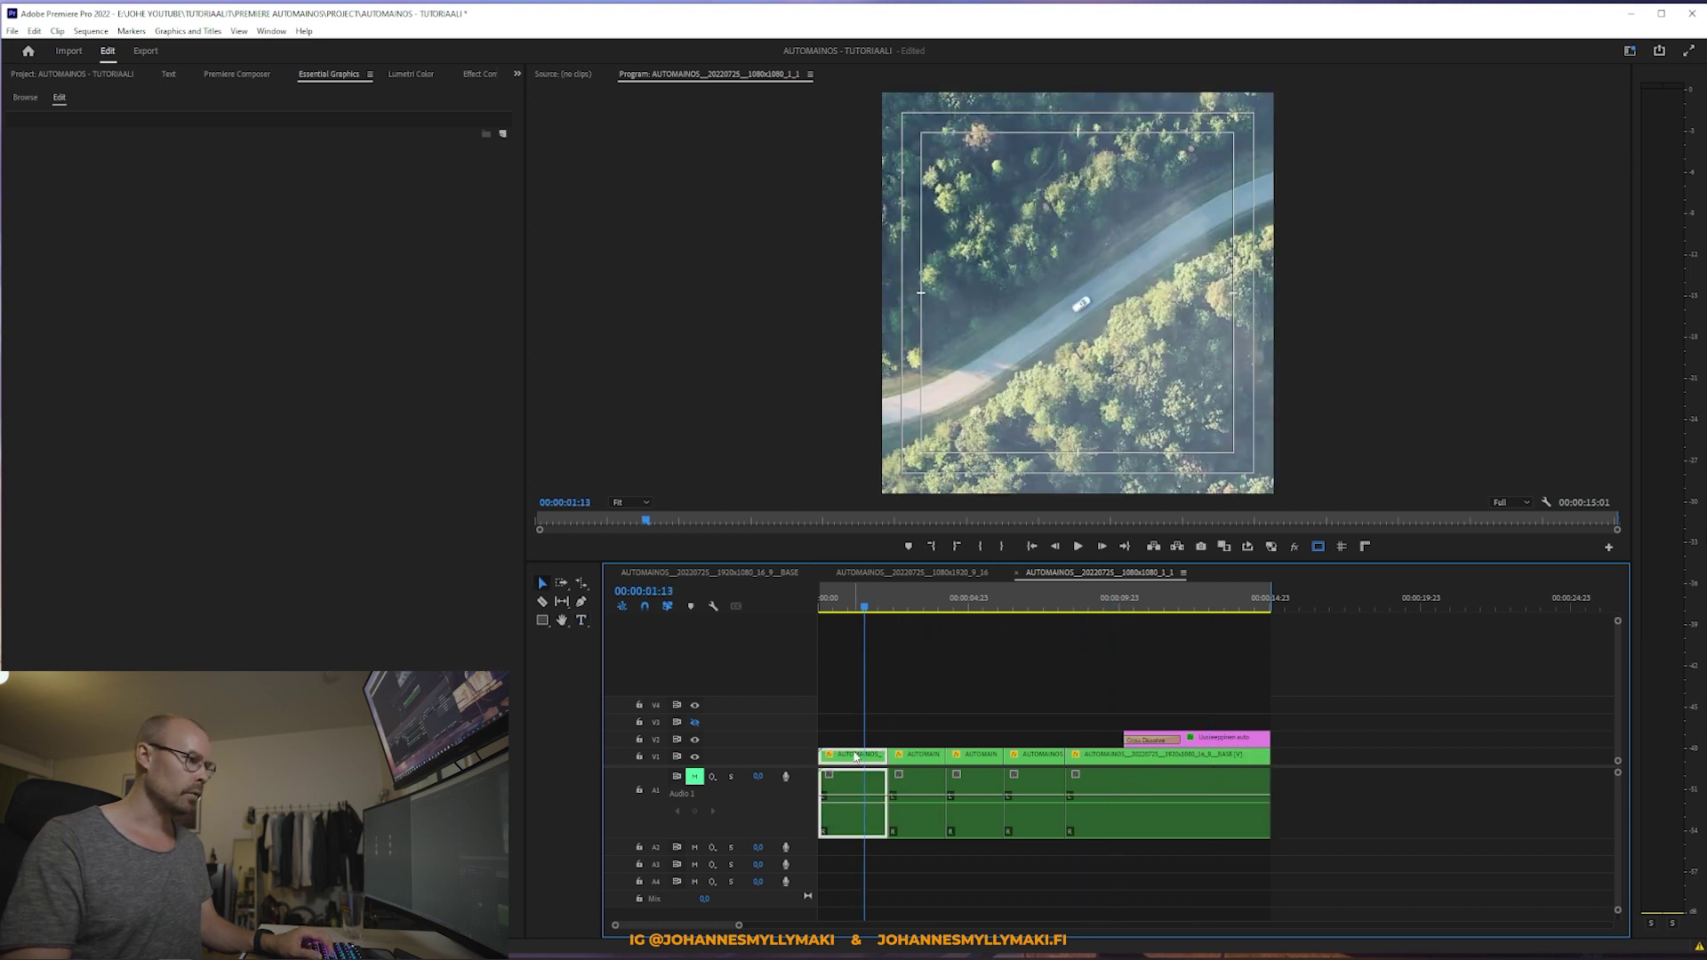
left_click(478, 75)
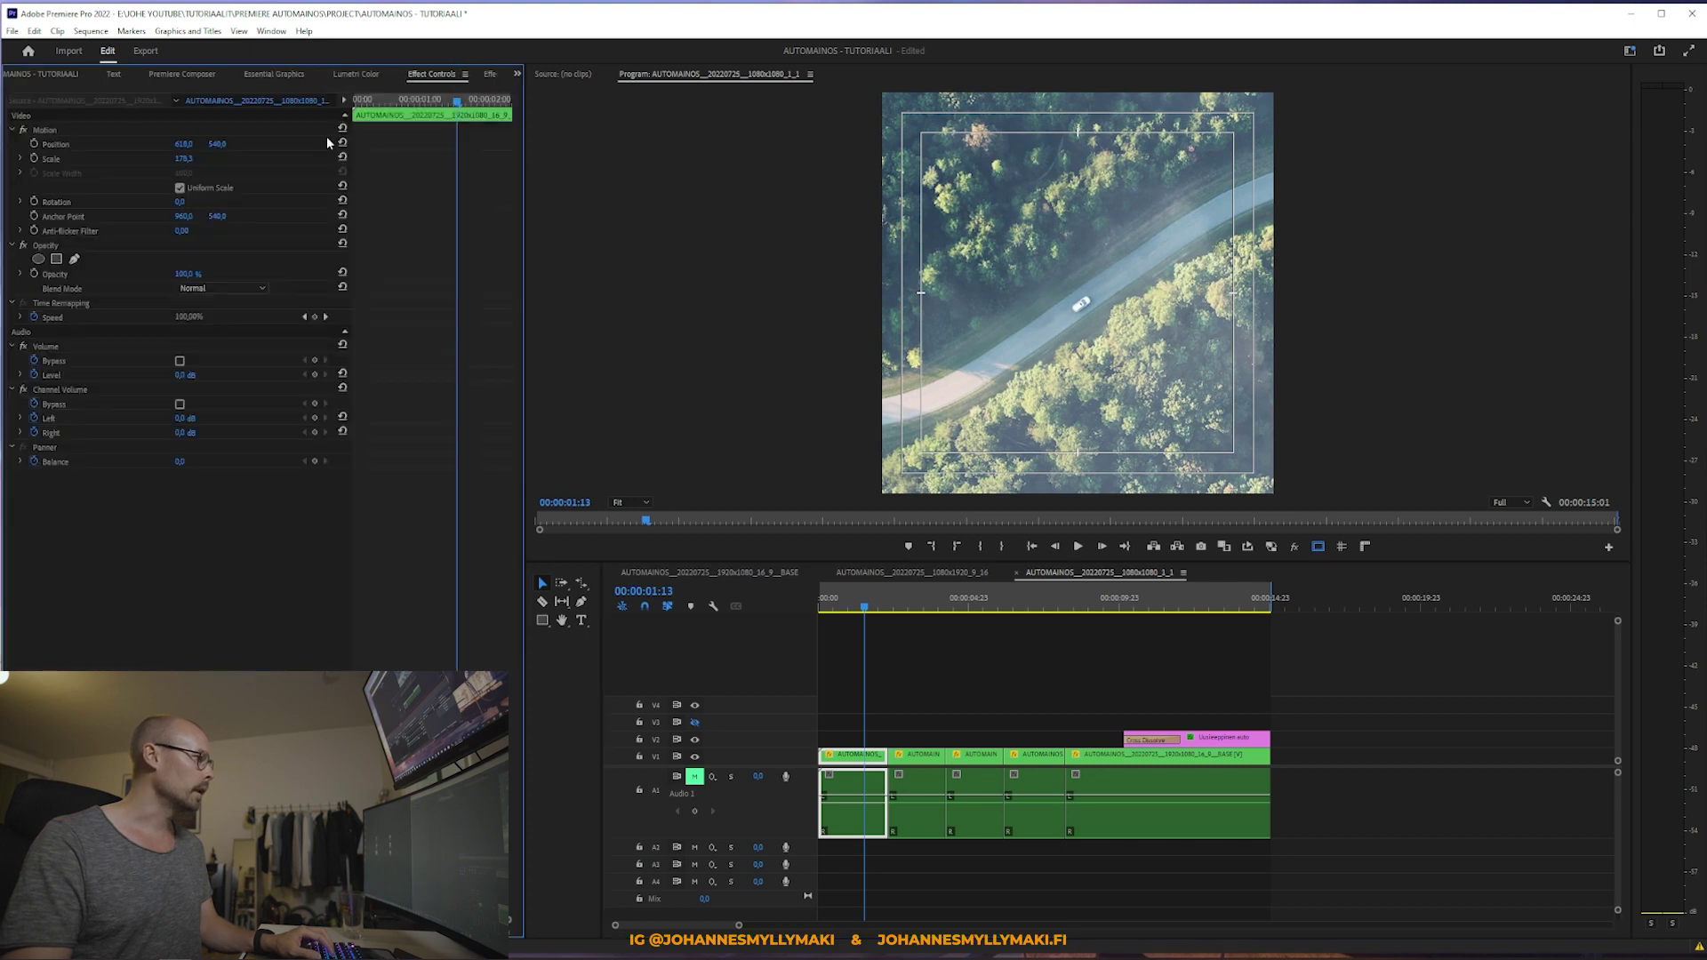
left_click_drag(183, 158, 183, 158)
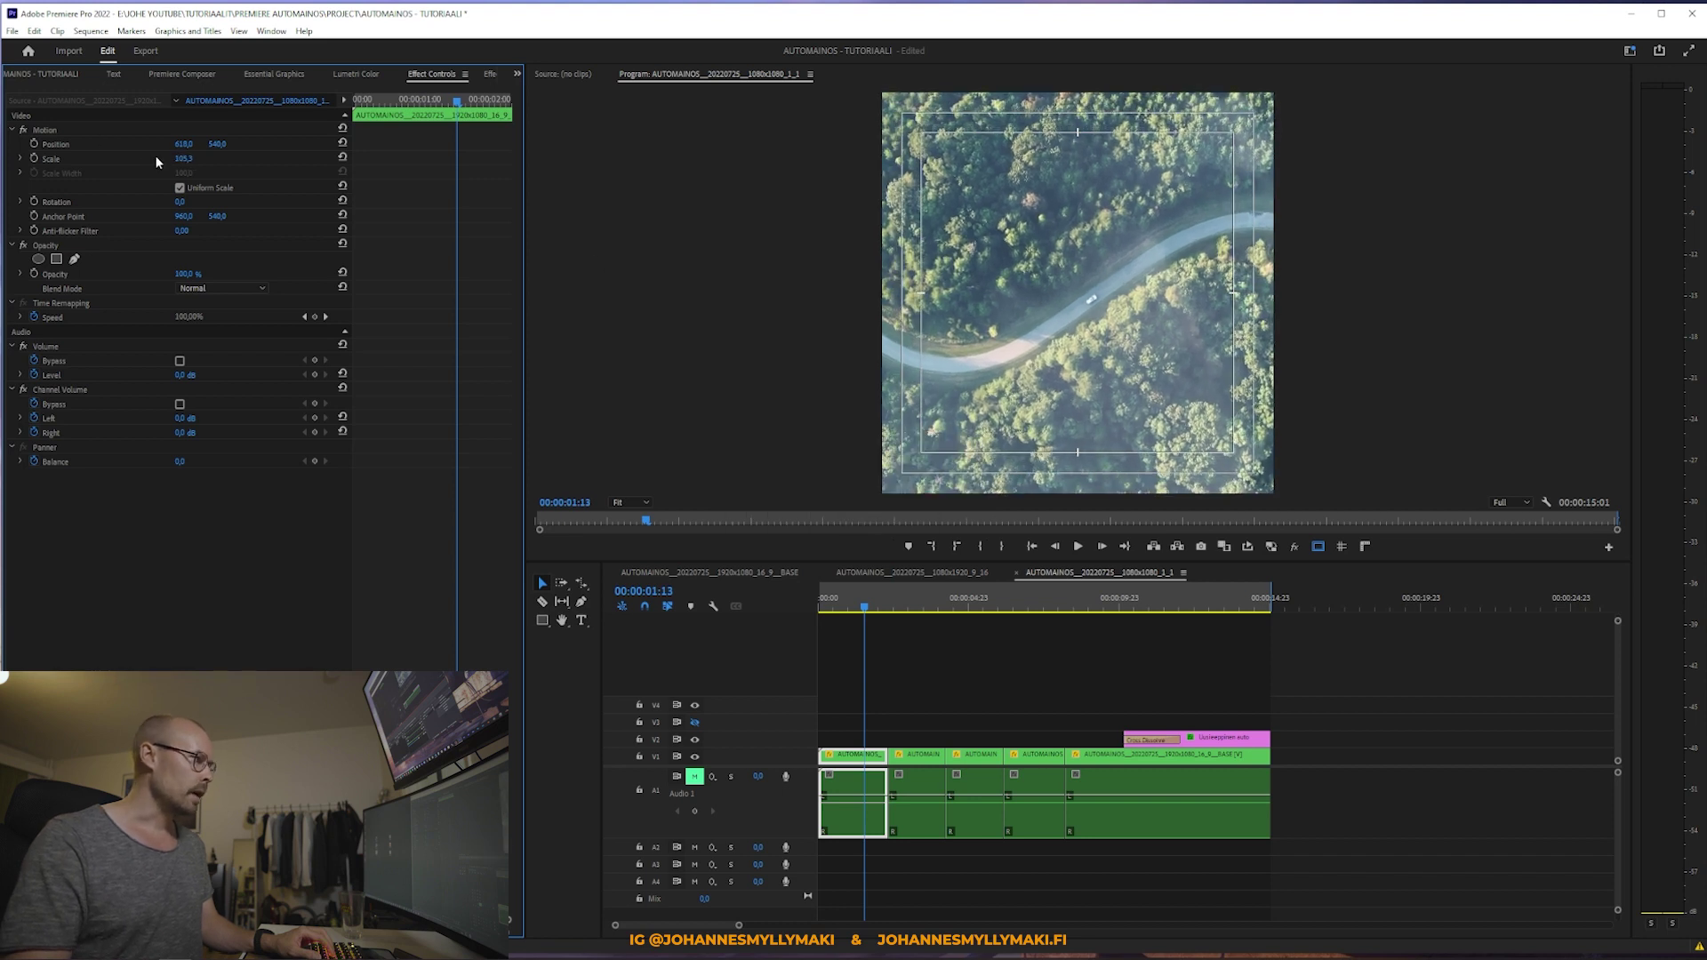
left_click_drag(180, 144, 162, 144)
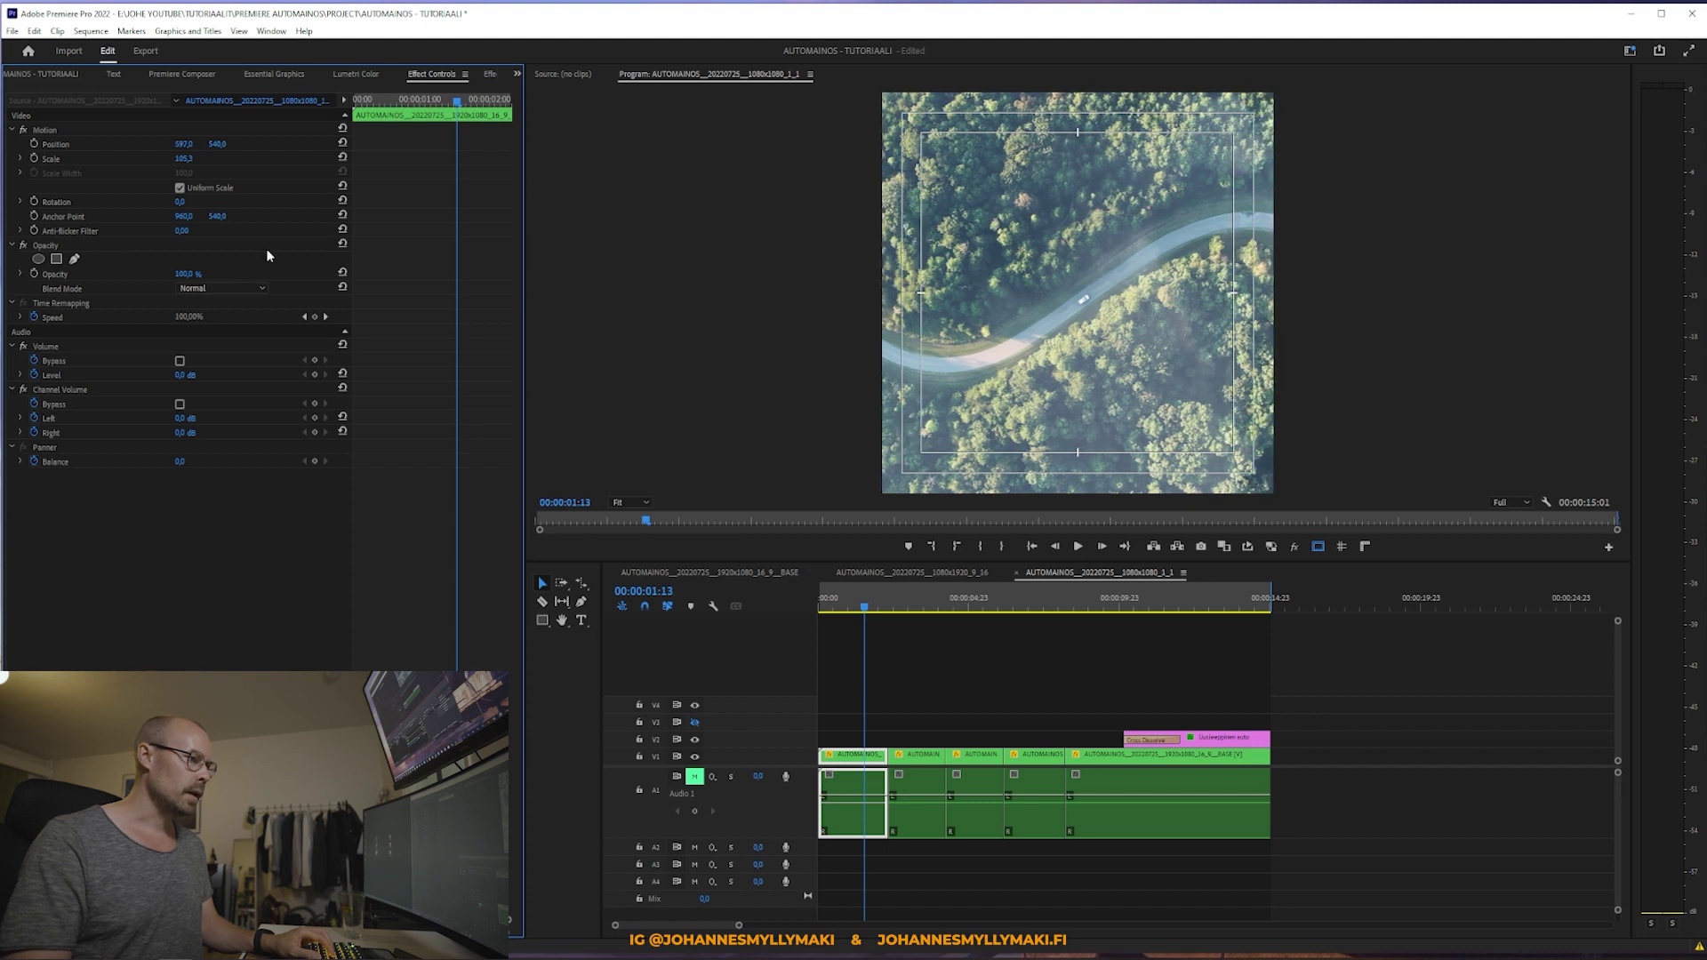
left_click(802, 610)
key("Home")
key("space")
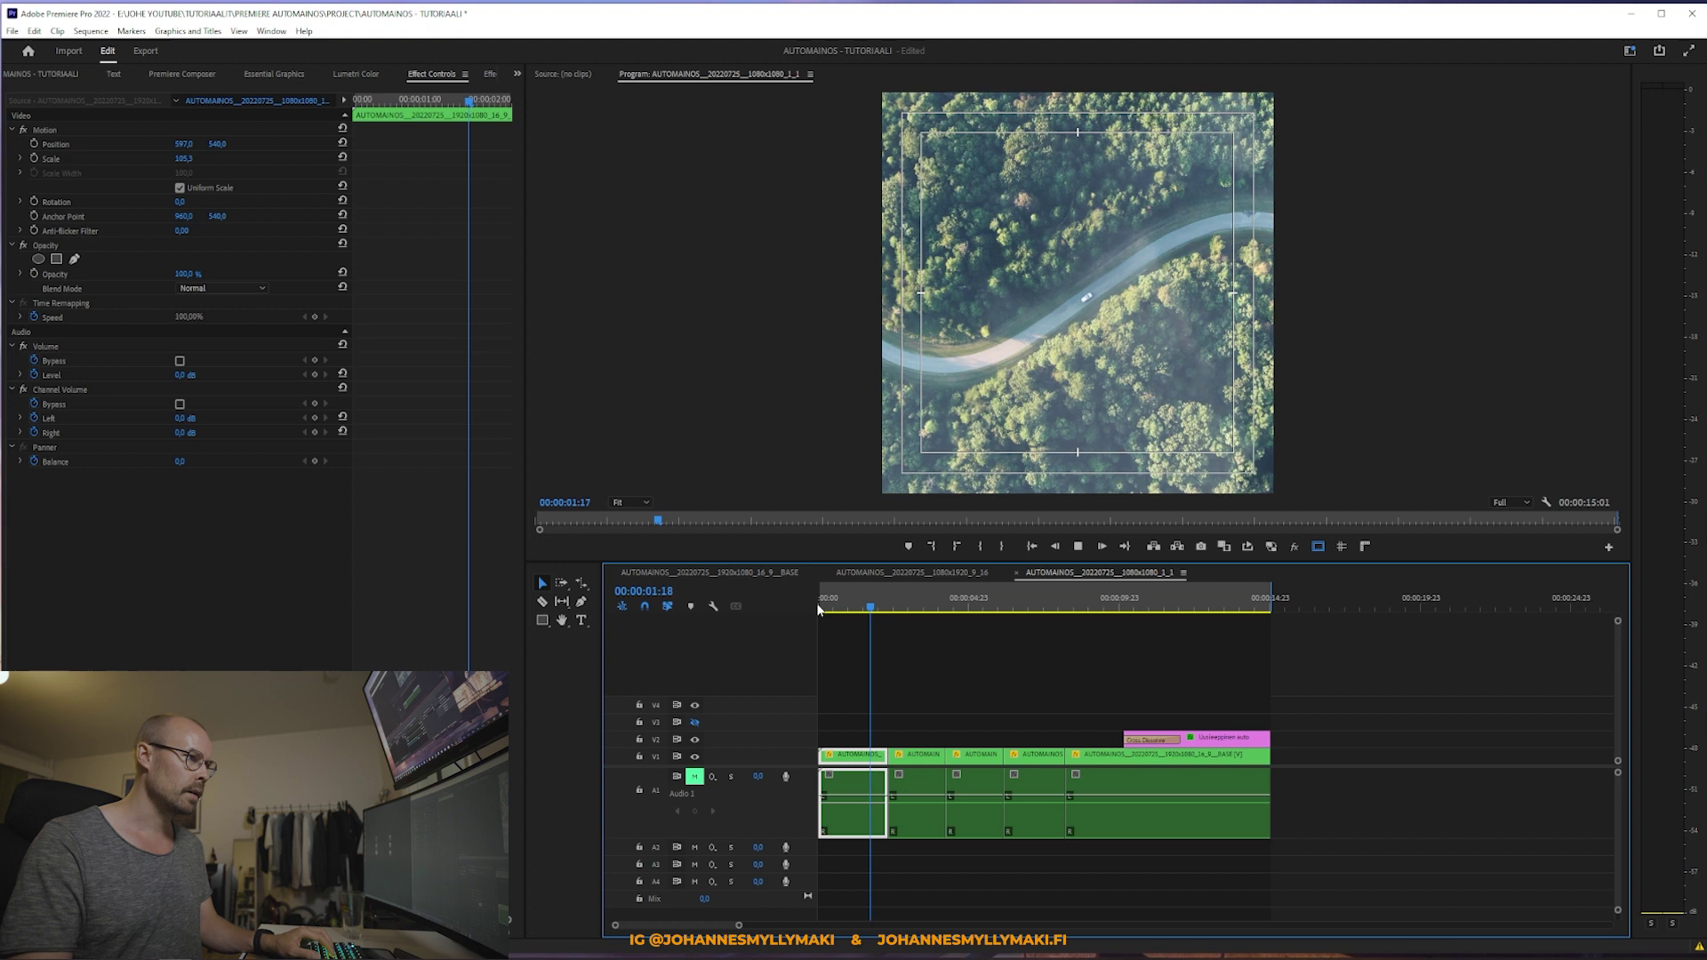
left_click(946, 694)
Step: Scale down the second clip and the third clip to fit the square frame
left_click(921, 766)
mouse_move(181, 158)
left_mouse_down()
mouse_move(107, 158)
mouse_move(189, 142)
mouse_move(99, 143)
left_mouse_up()
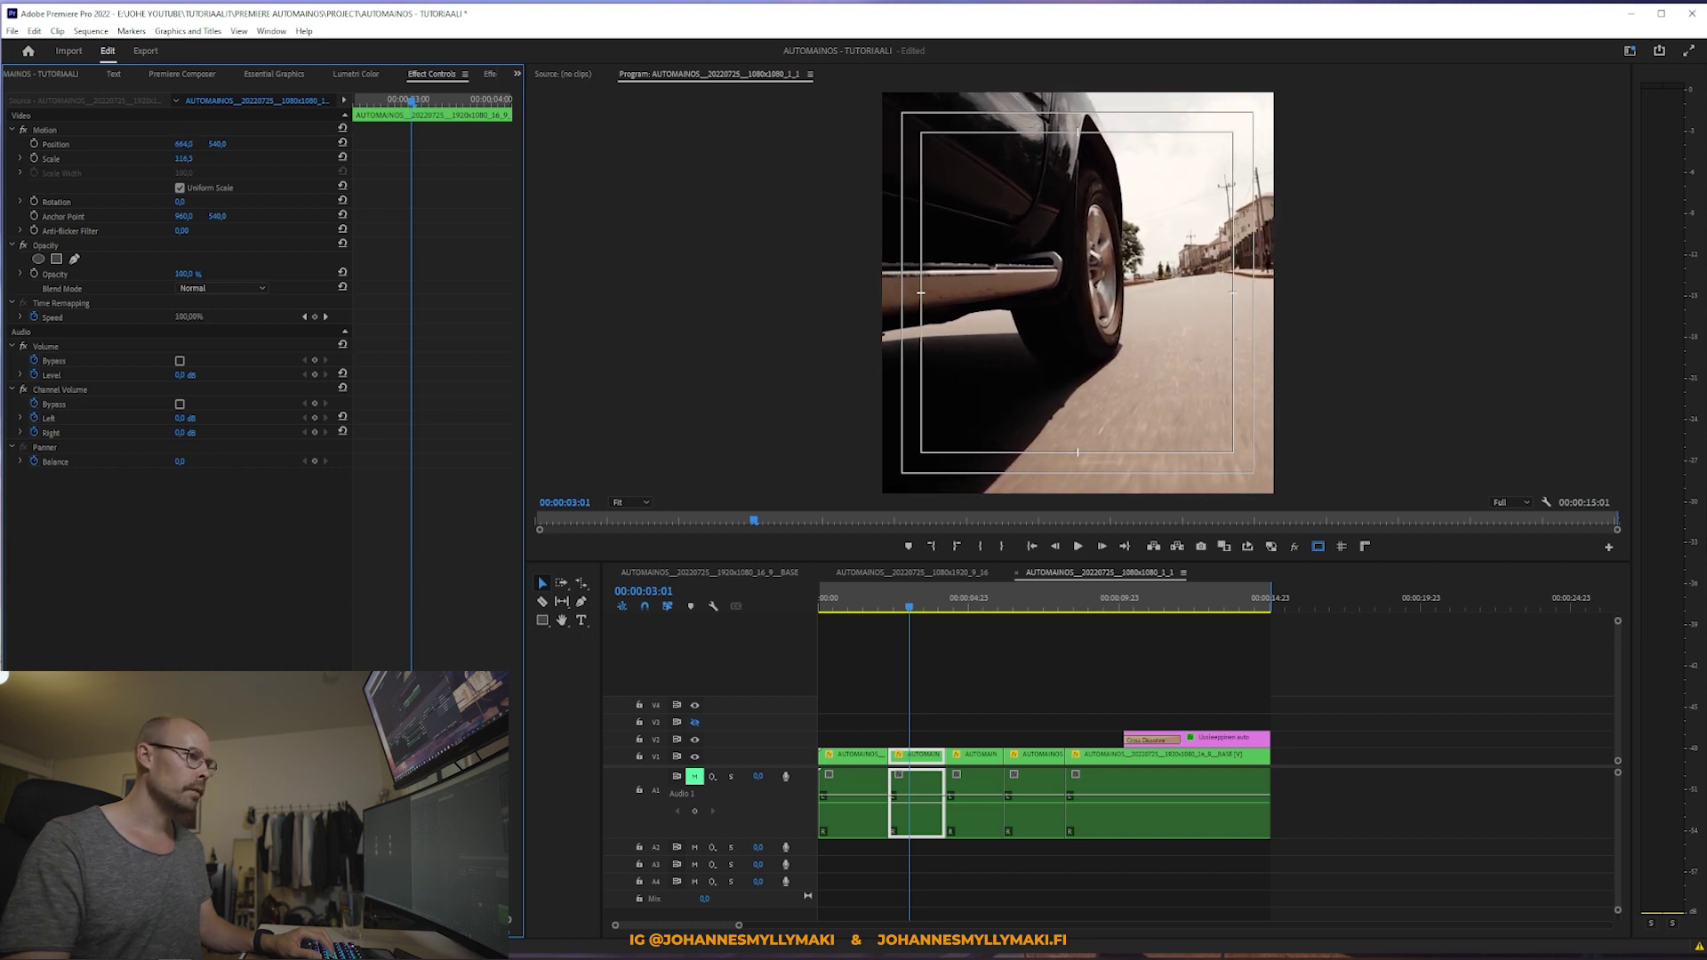
left_click(973, 713)
left_click(910, 607)
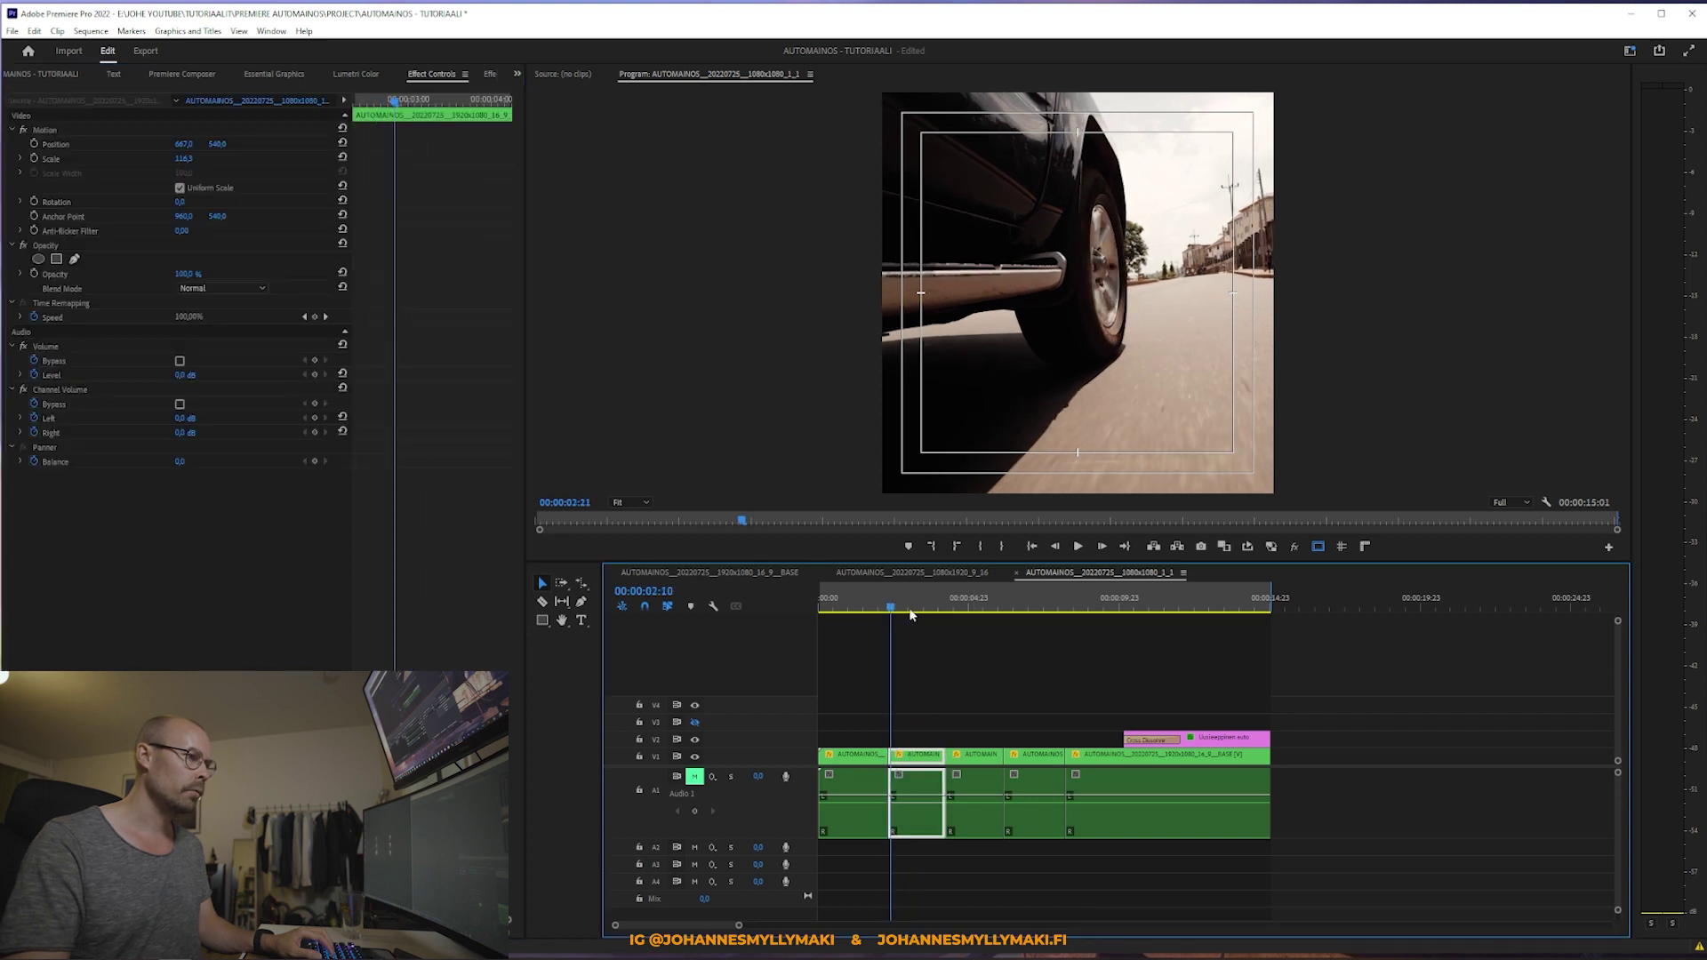
left_click_drag(913, 619, 964, 621)
left_click(970, 758)
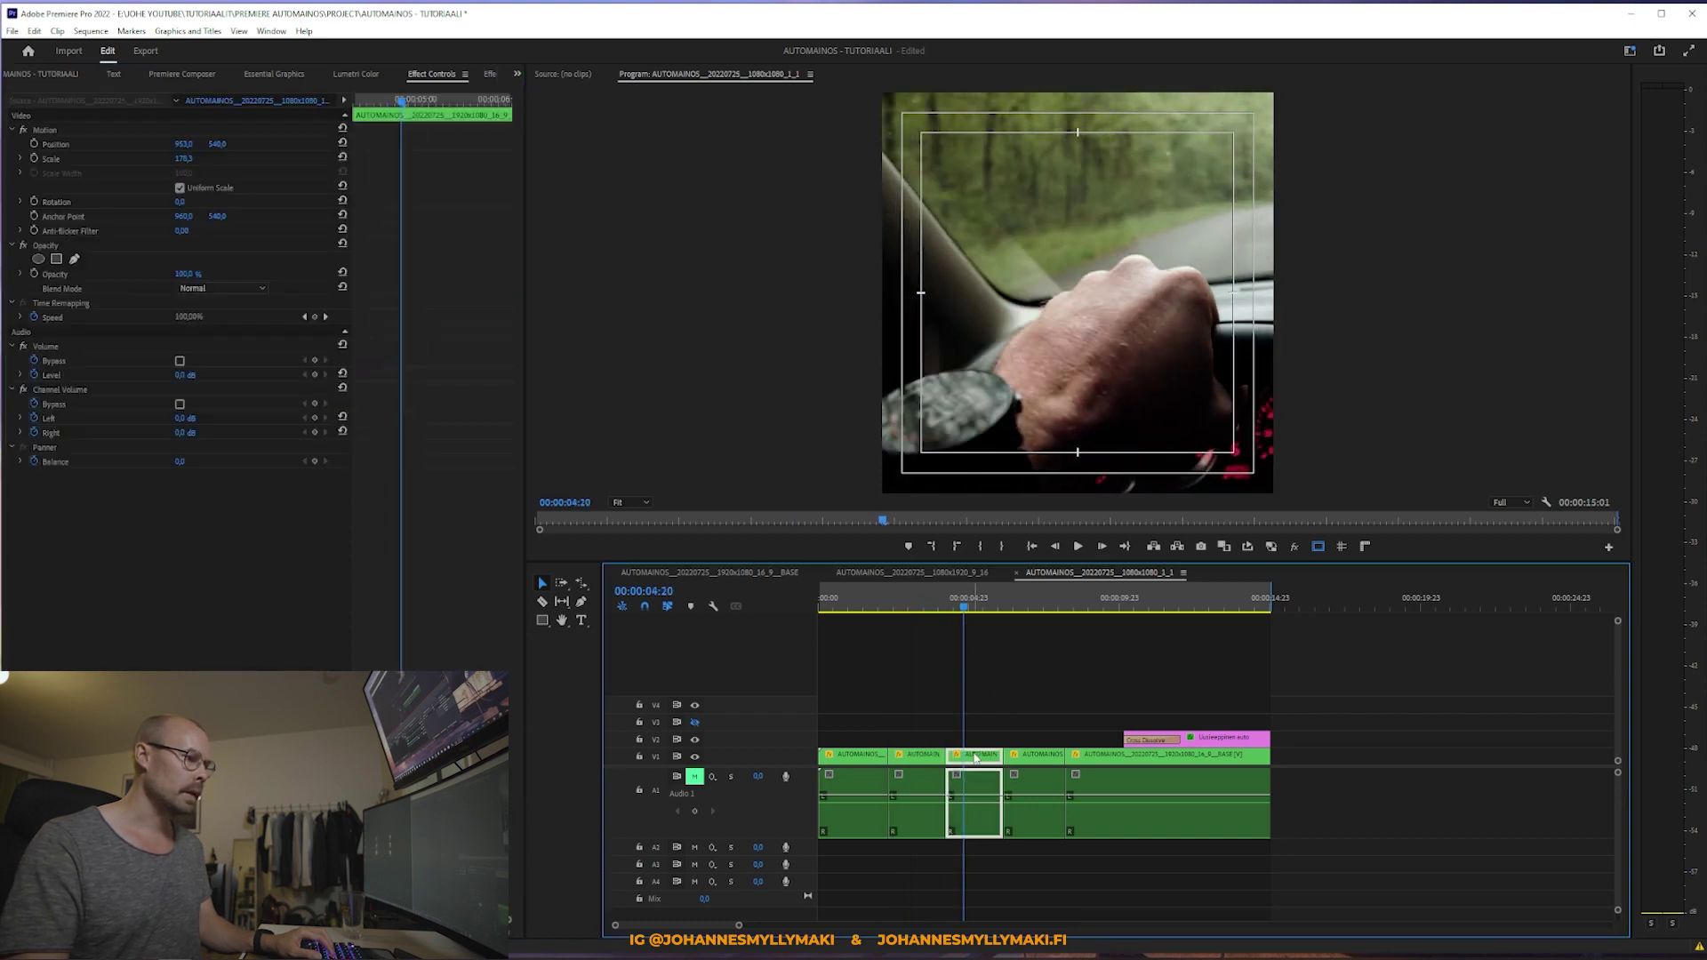
left_click_drag(184, 158, 80, 144)
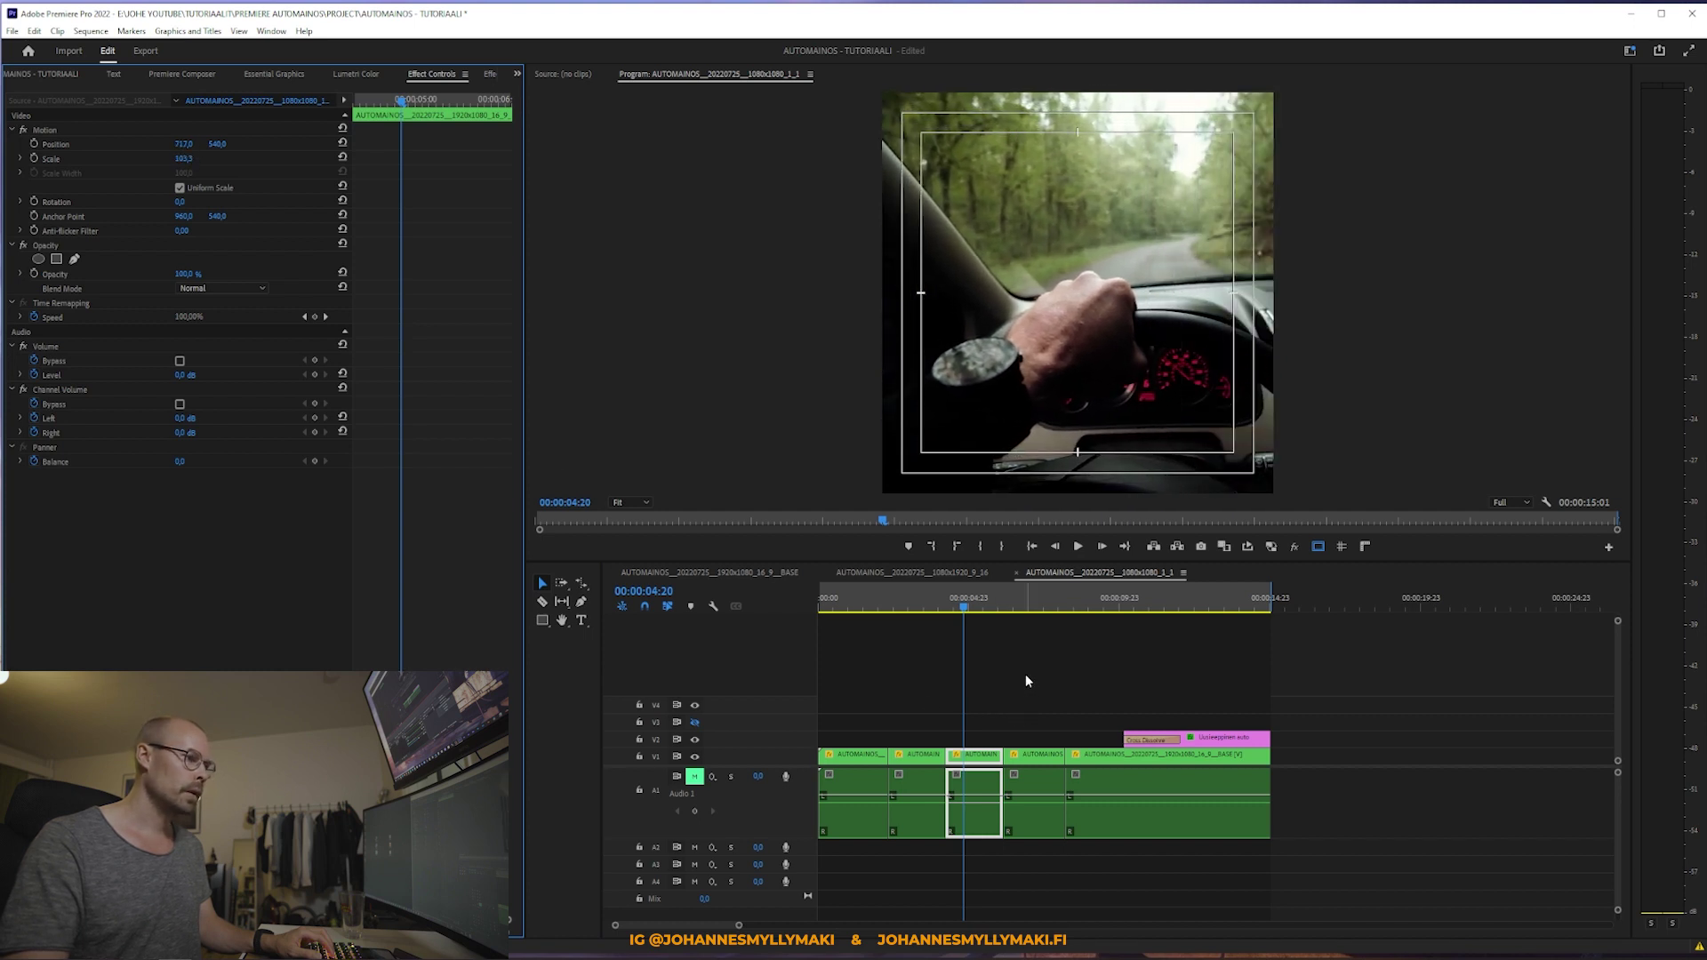
Step: Shrink and recentre the fourth clip, and scale the road shot to roughly 103
left_click(1026, 755)
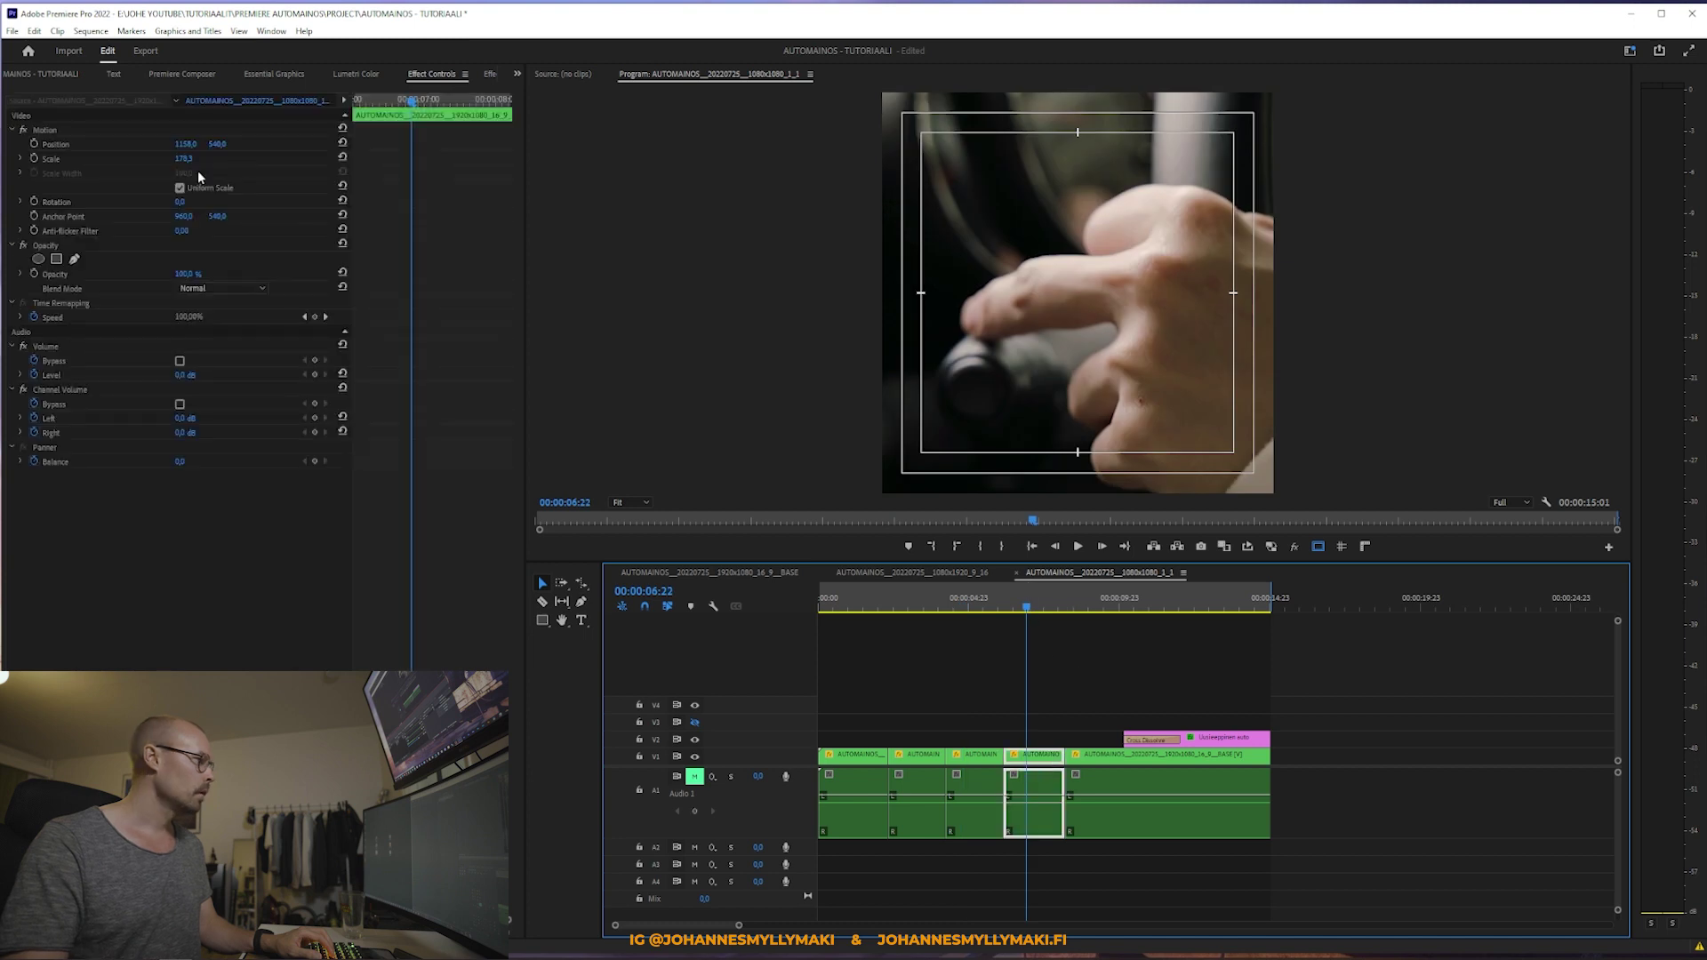
mouse_move(183, 158)
left_mouse_down()
mouse_move(106, 144)
mouse_move(169, 145)
left_mouse_up()
left_click(1125, 656)
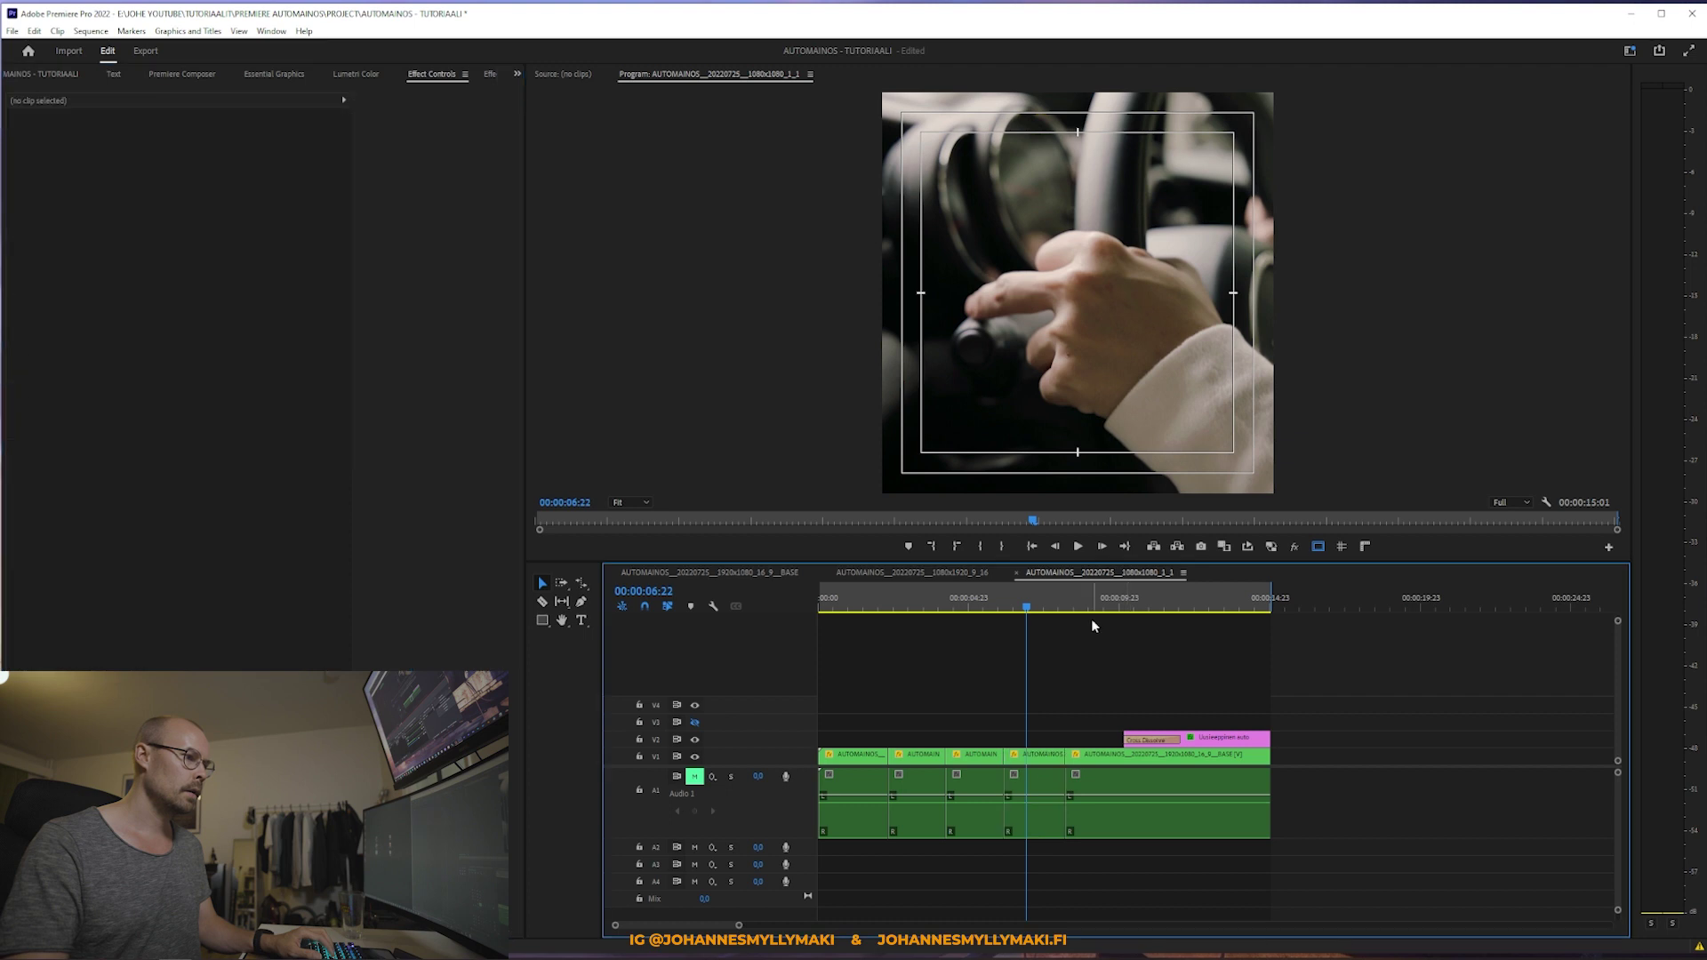
left_click(1091, 613)
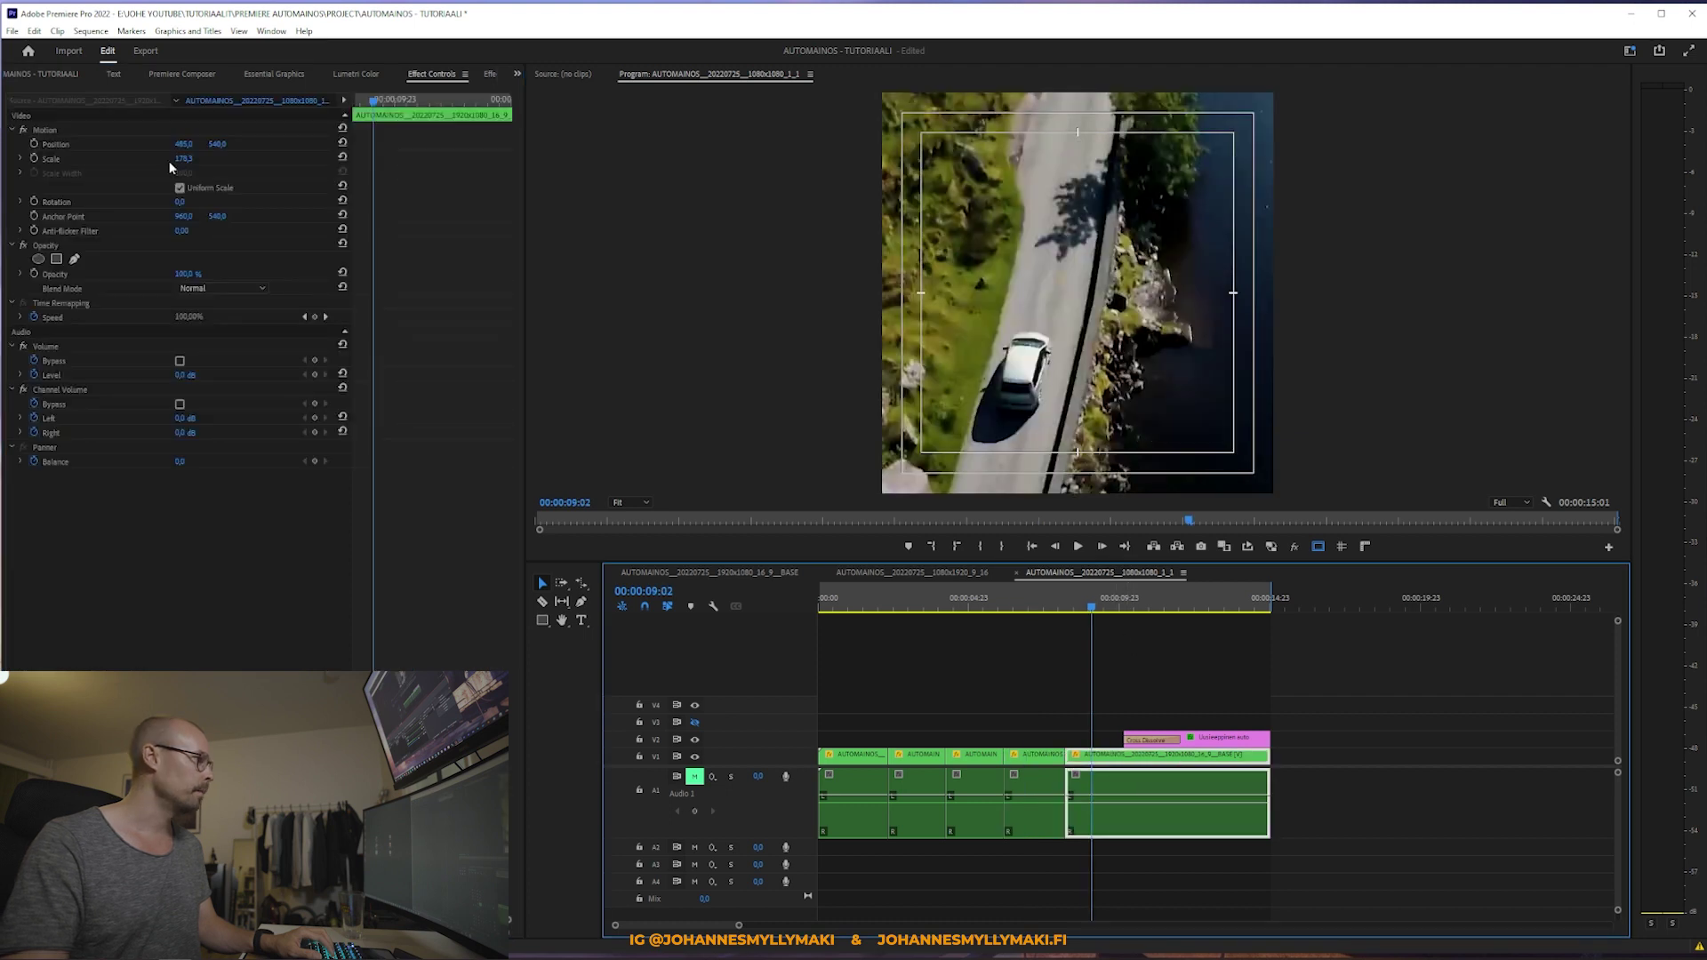
mouse_move(183, 158)
left_mouse_down()
mouse_move(106, 158)
mouse_move(214, 158)
mouse_move(188, 145)
left_mouse_up()
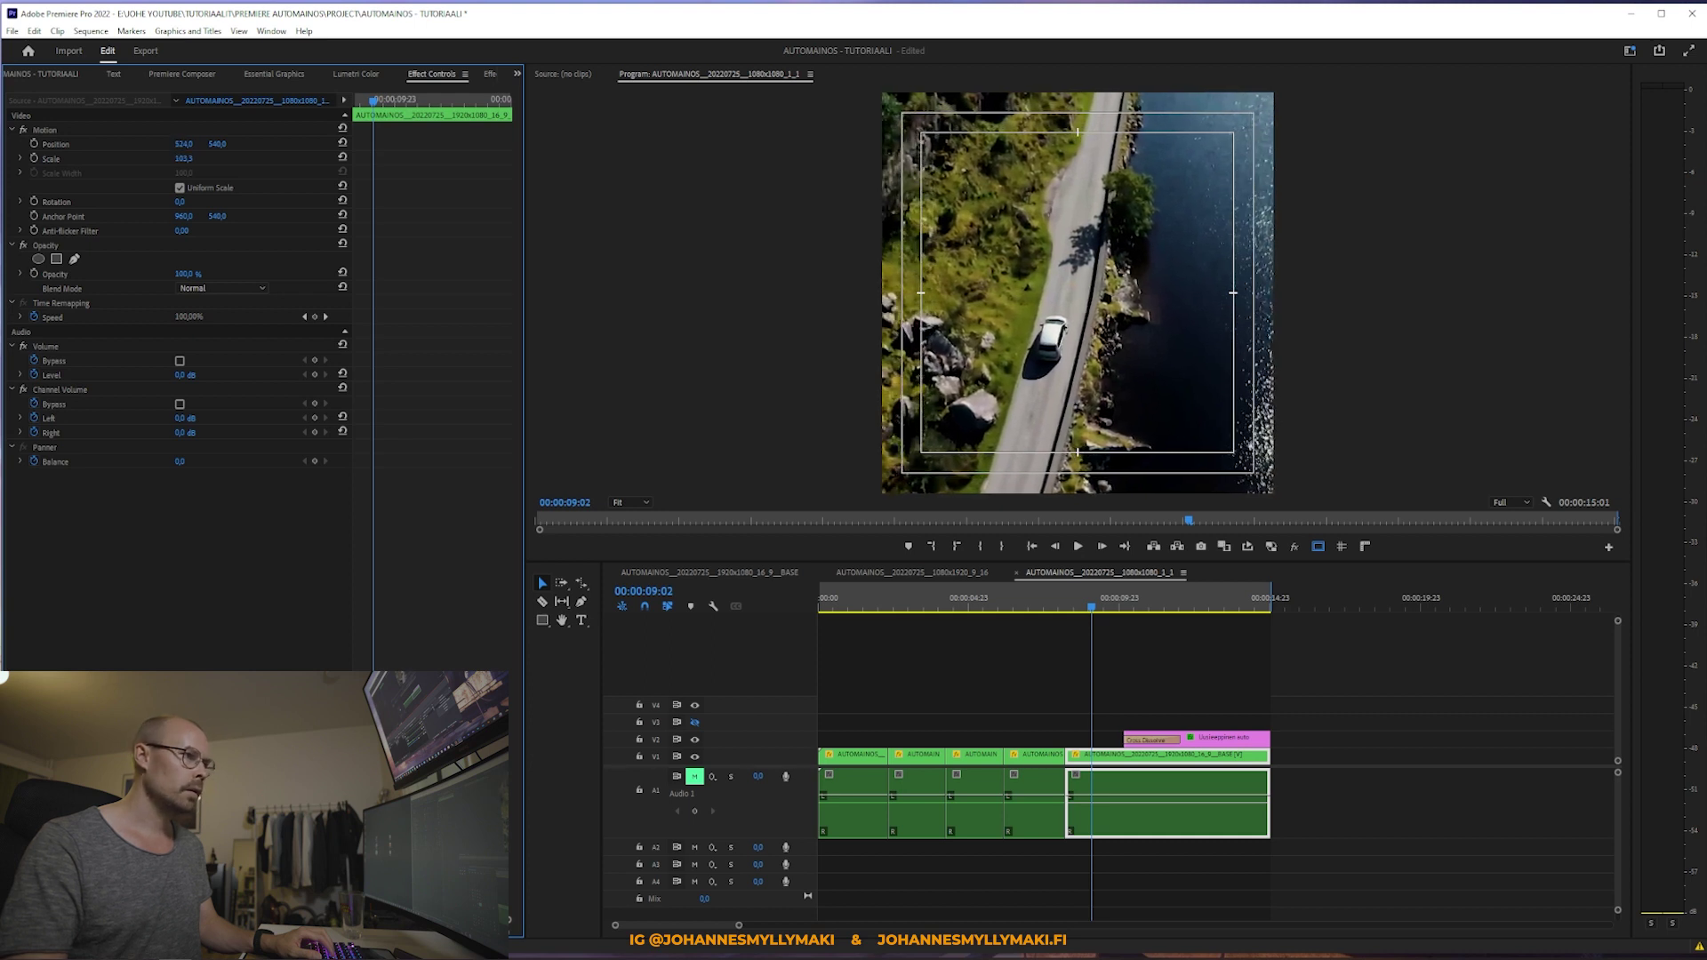
left_click(1148, 640)
Step: Play back the reframed square sequence from the start
key("Home")
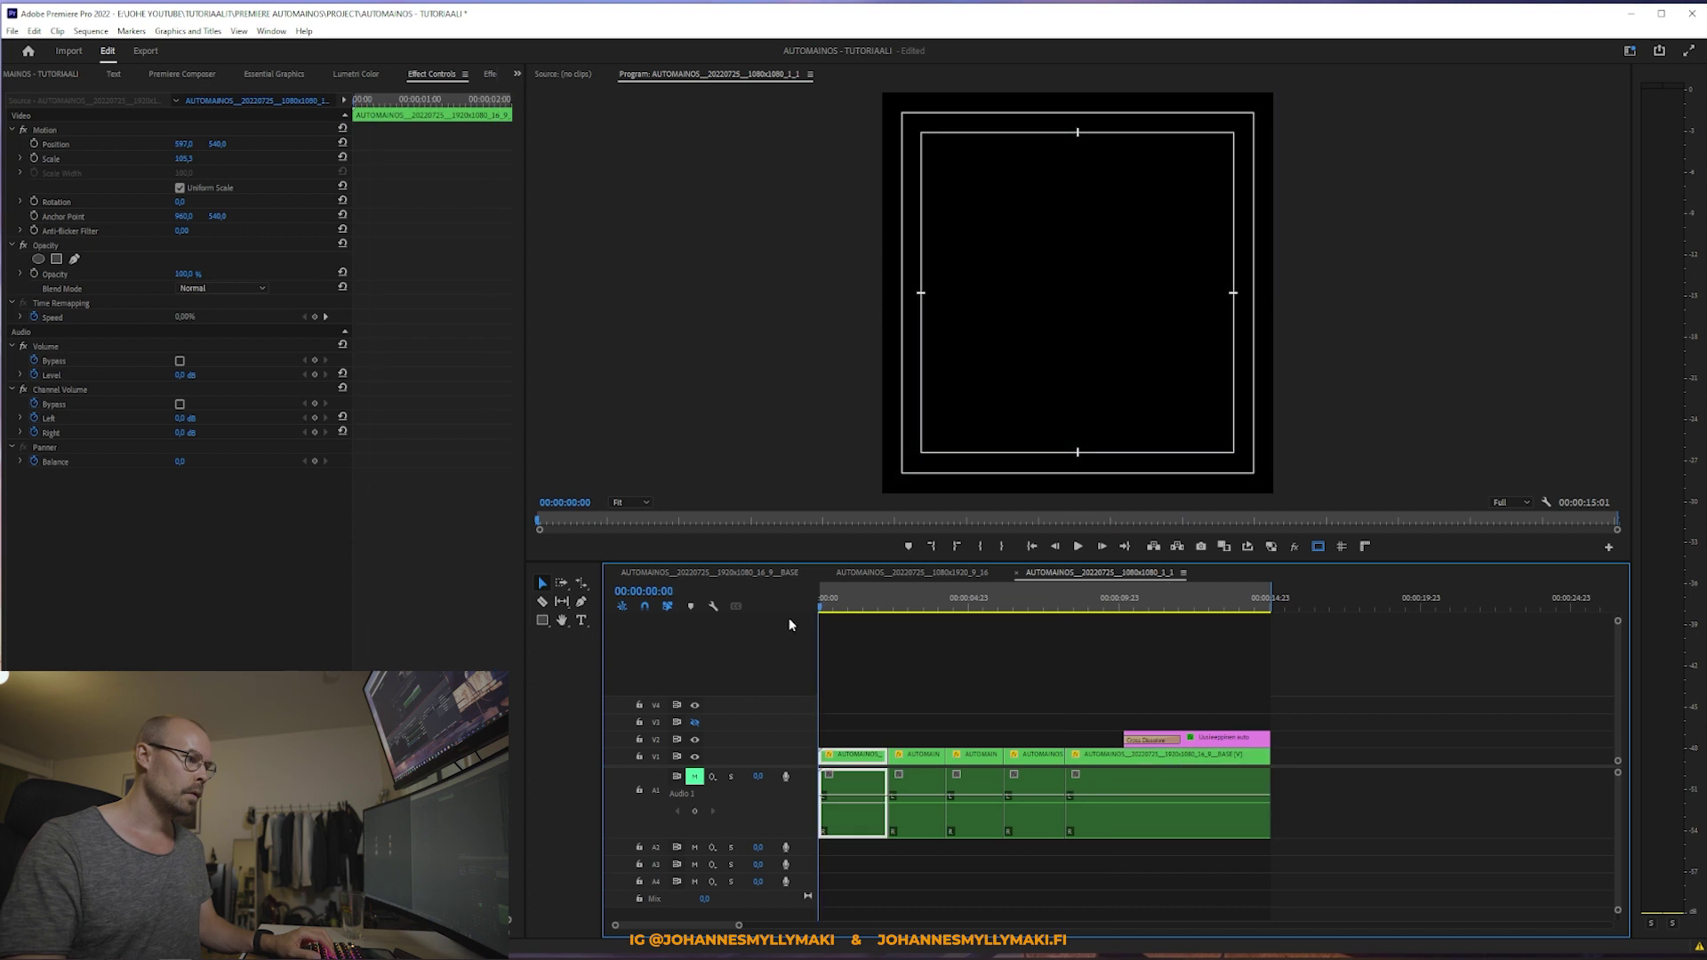
key("space")
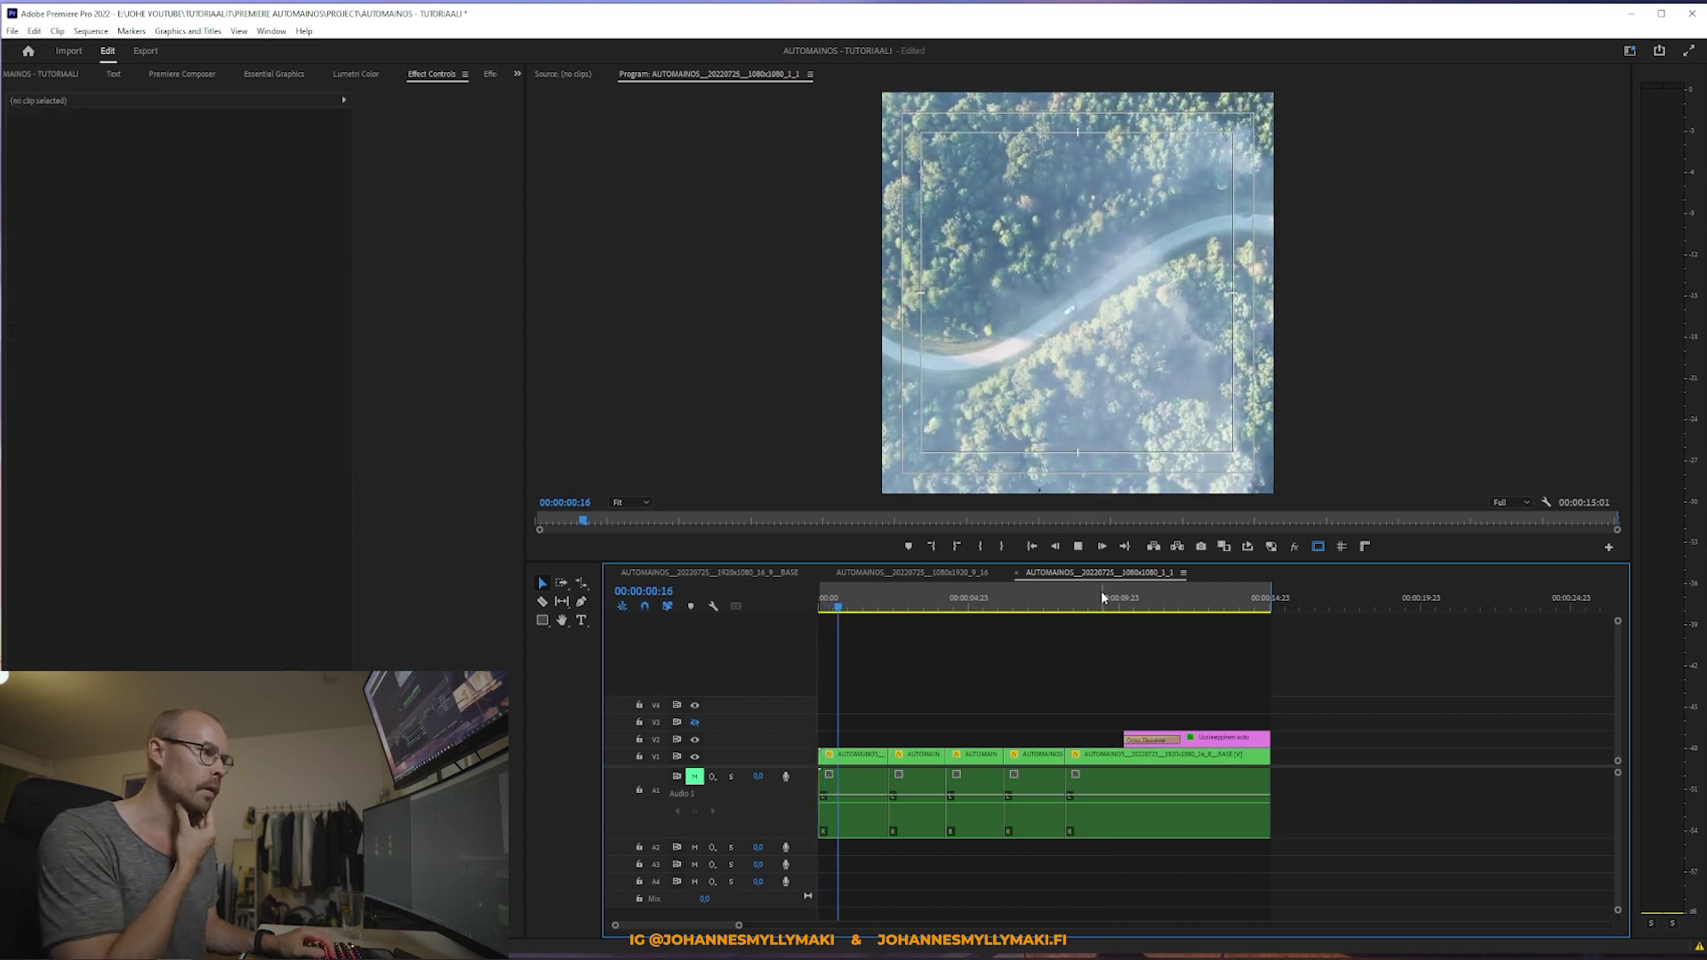
key("space")
key("Home")
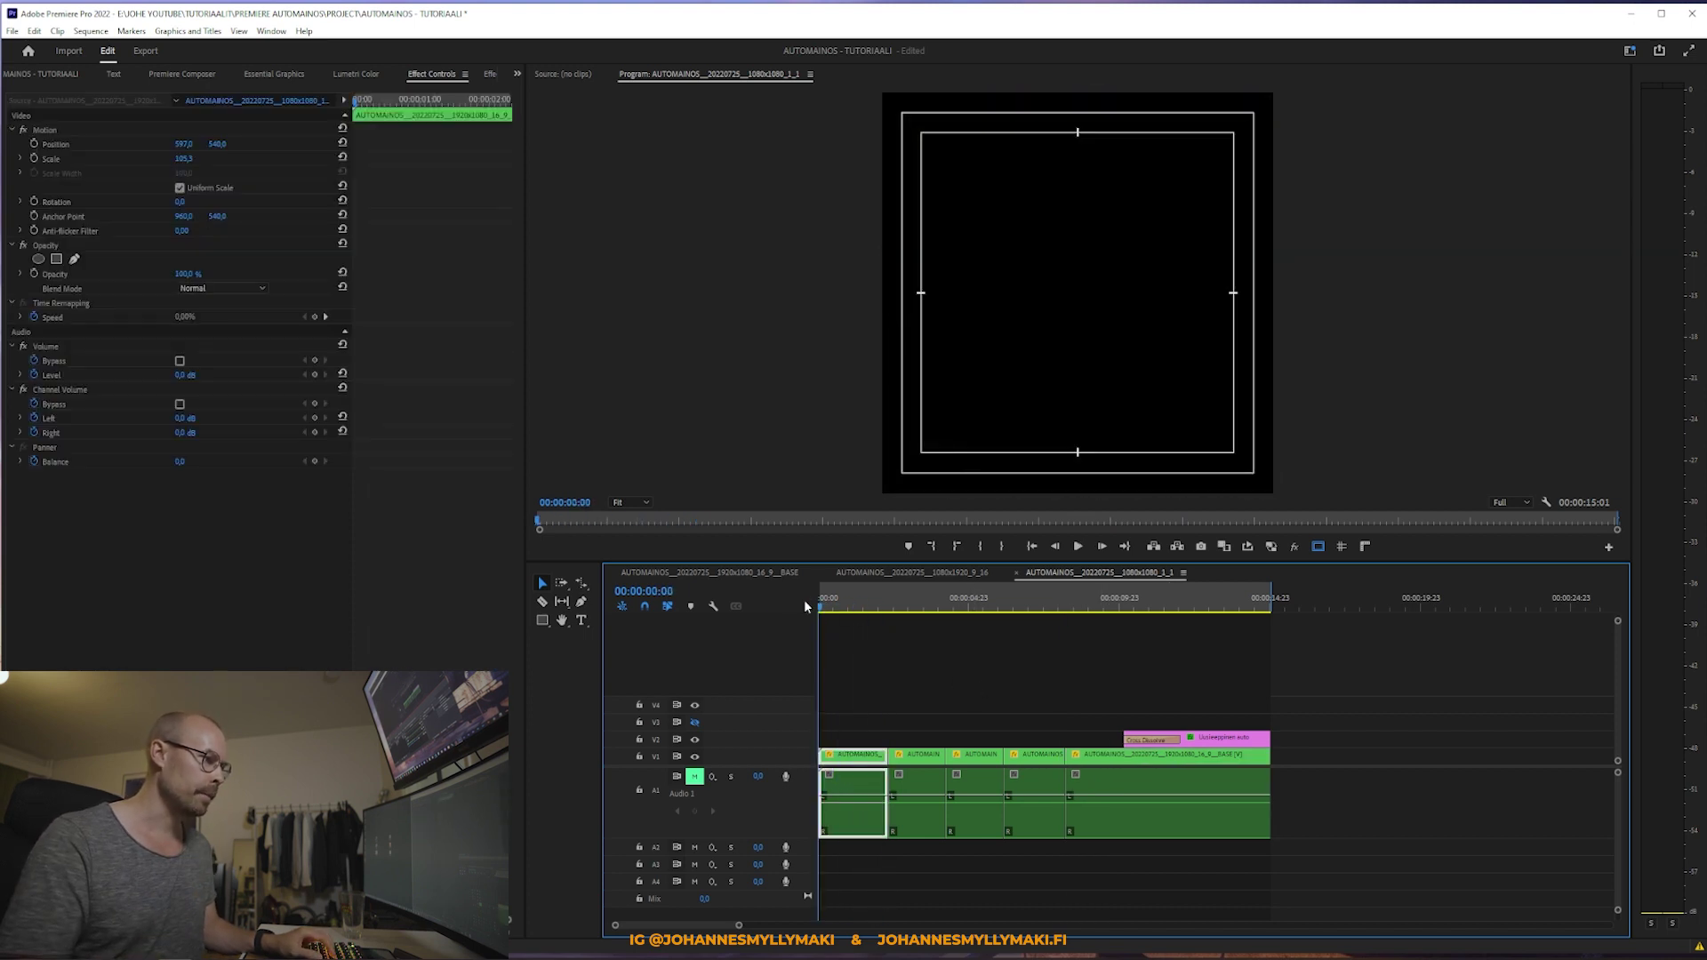
key("space")
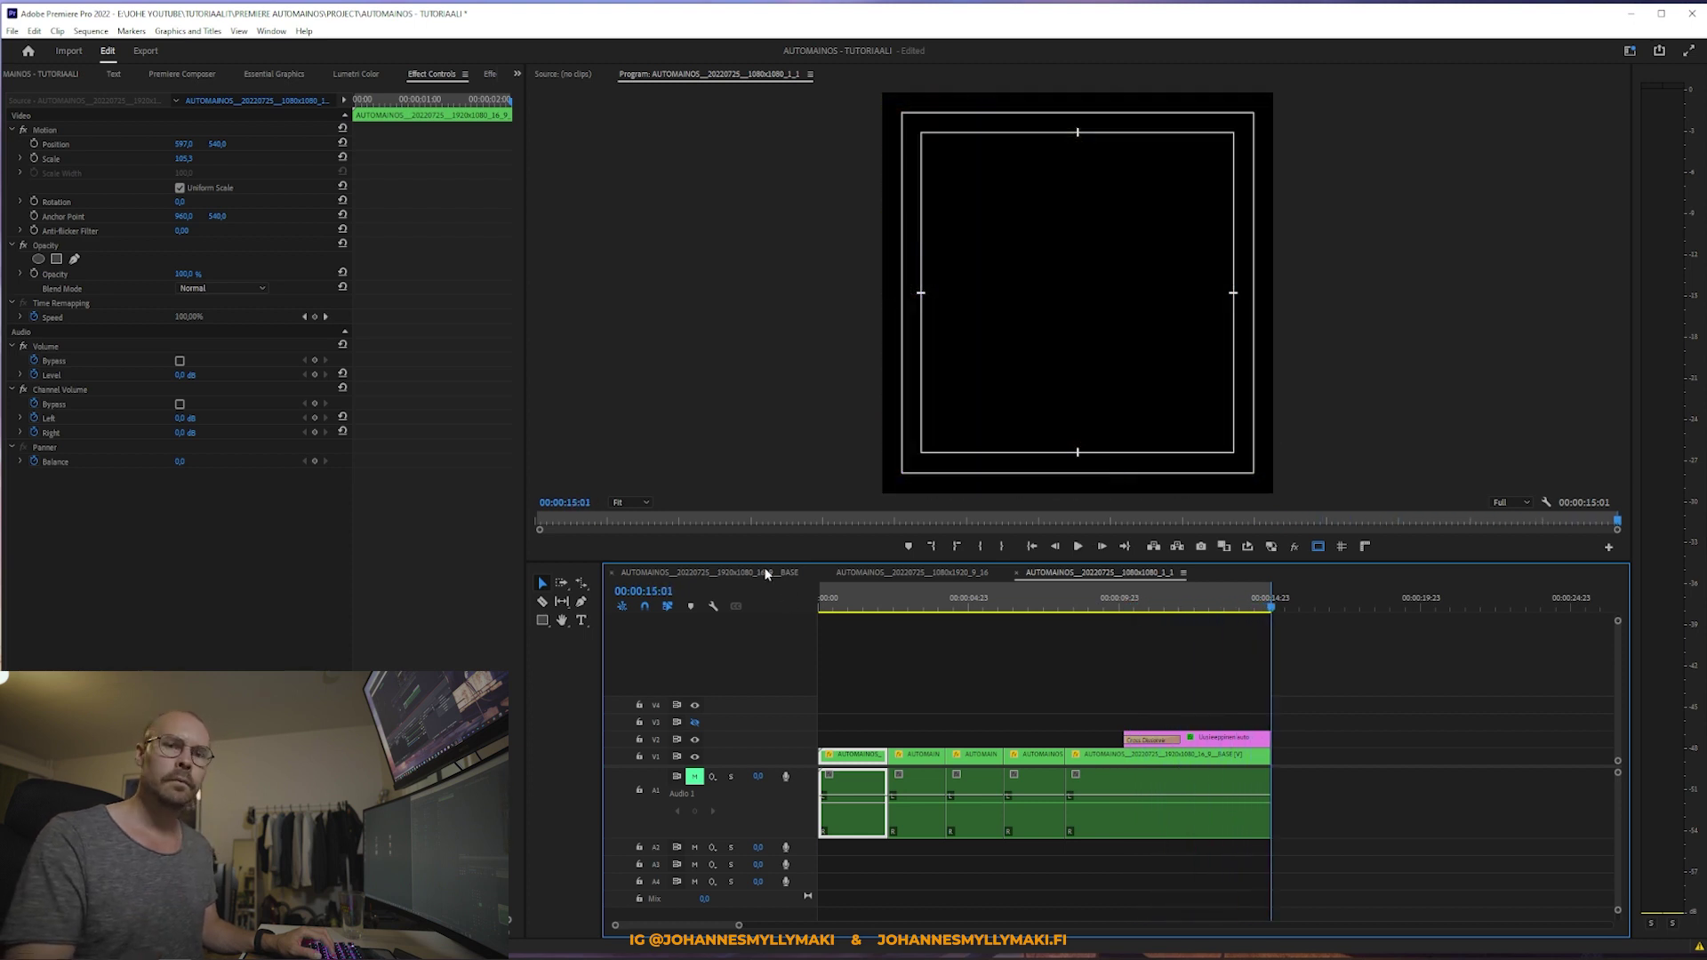
Step: Select the steering-wheel clip and bring up the Project panel's sequence list
left_click(1026, 664)
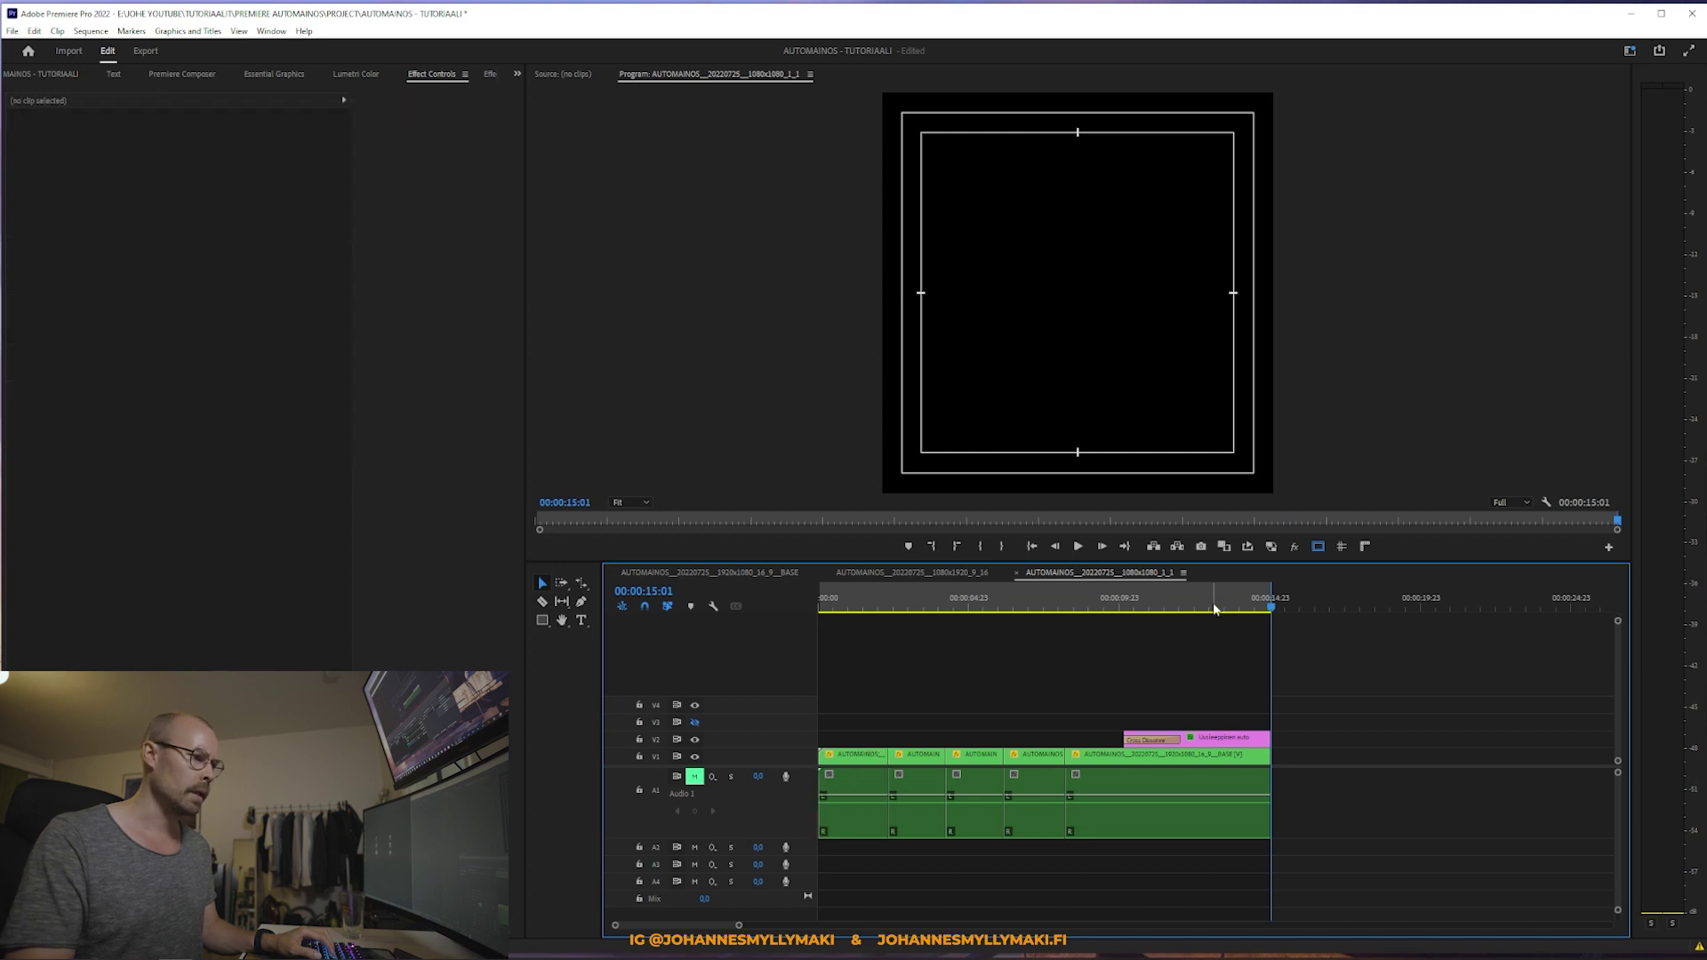
left_click(962, 604)
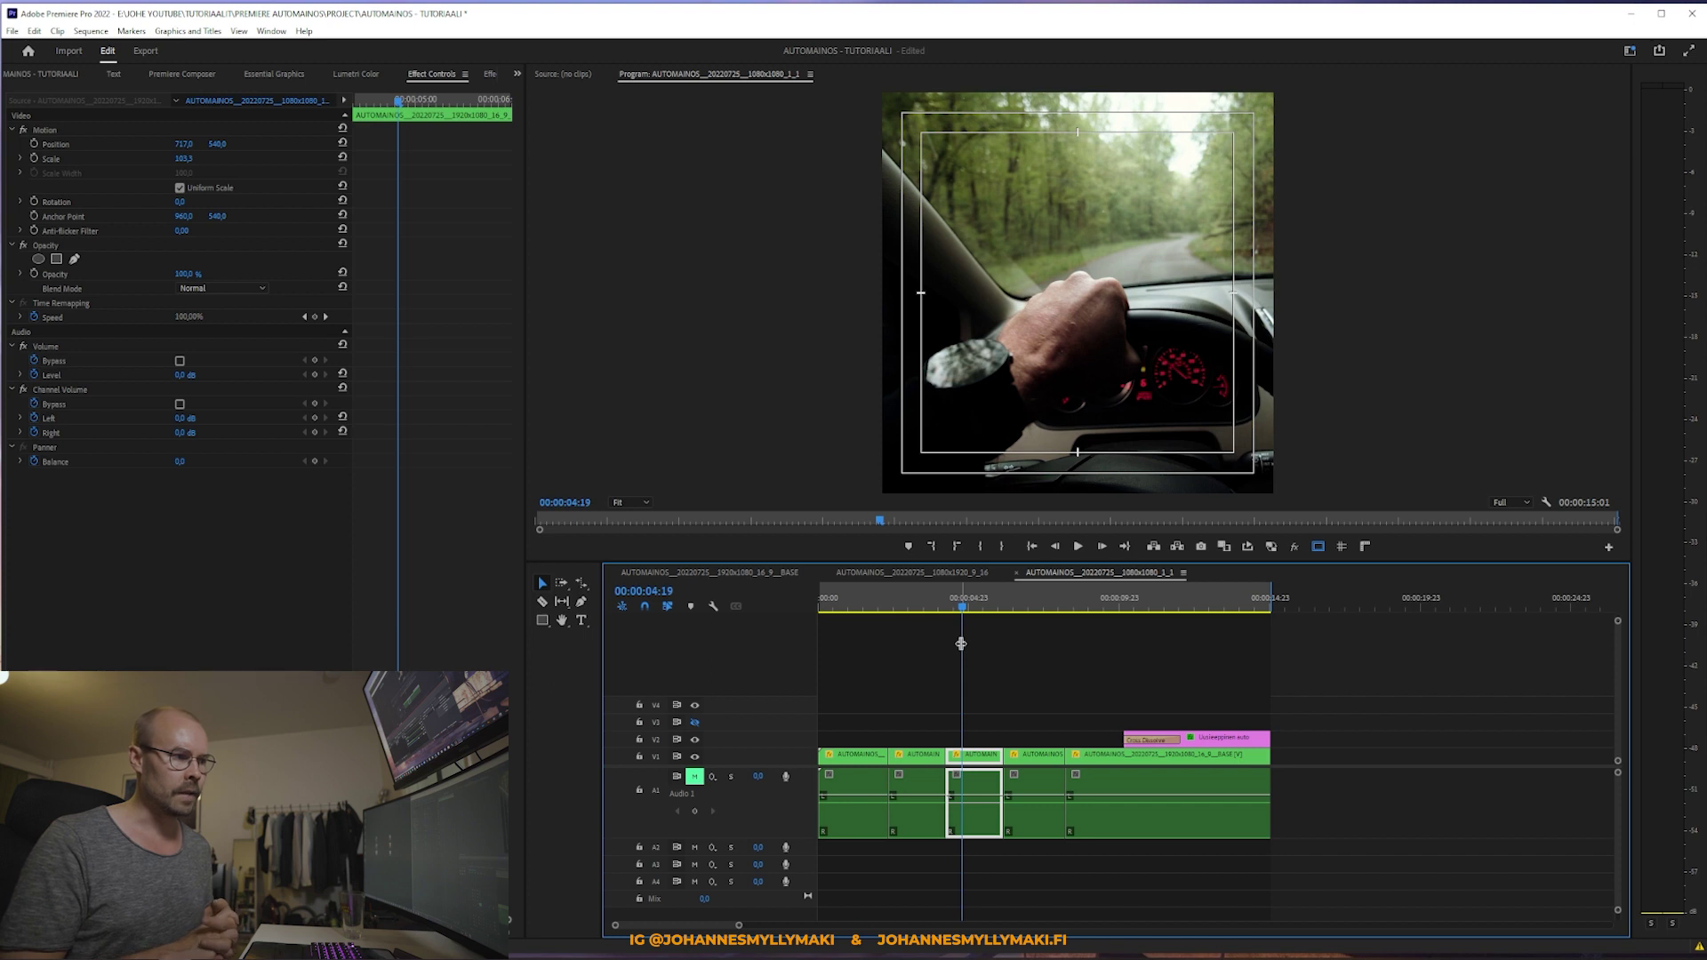
key("shift+1")
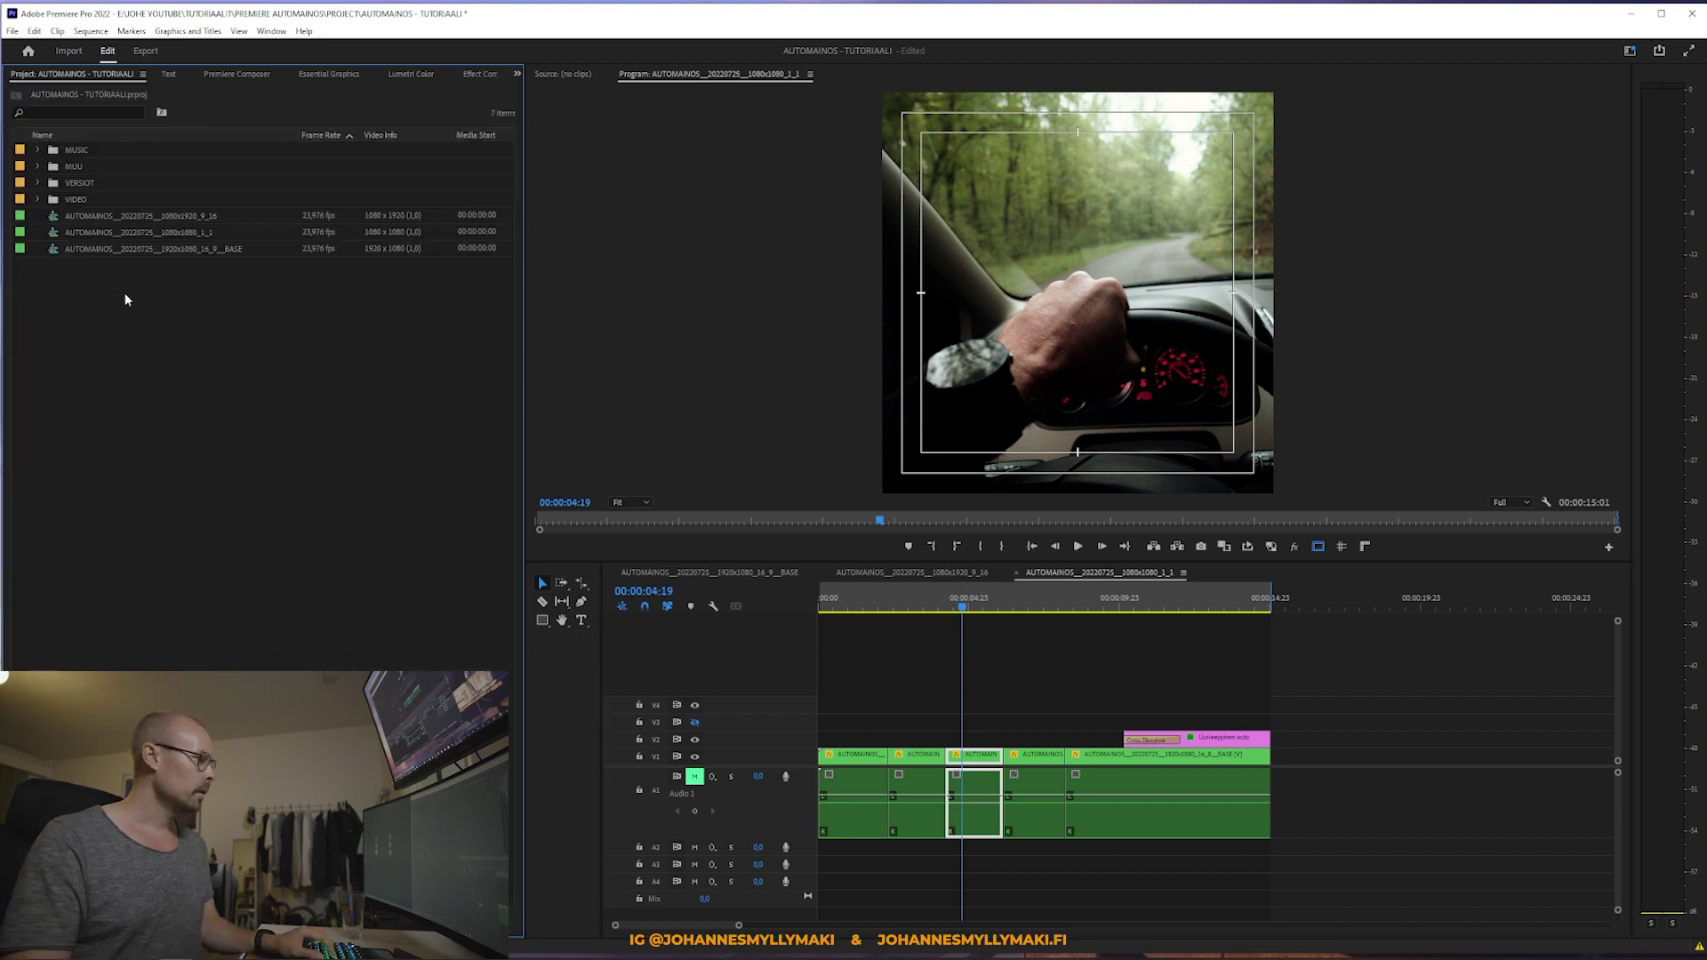
left_click(103, 251)
Step: Duplicate the 1:1 sequence and rename the copy AUTOMAINOS__20220725__1080x1350_4_5
left_click(102, 232)
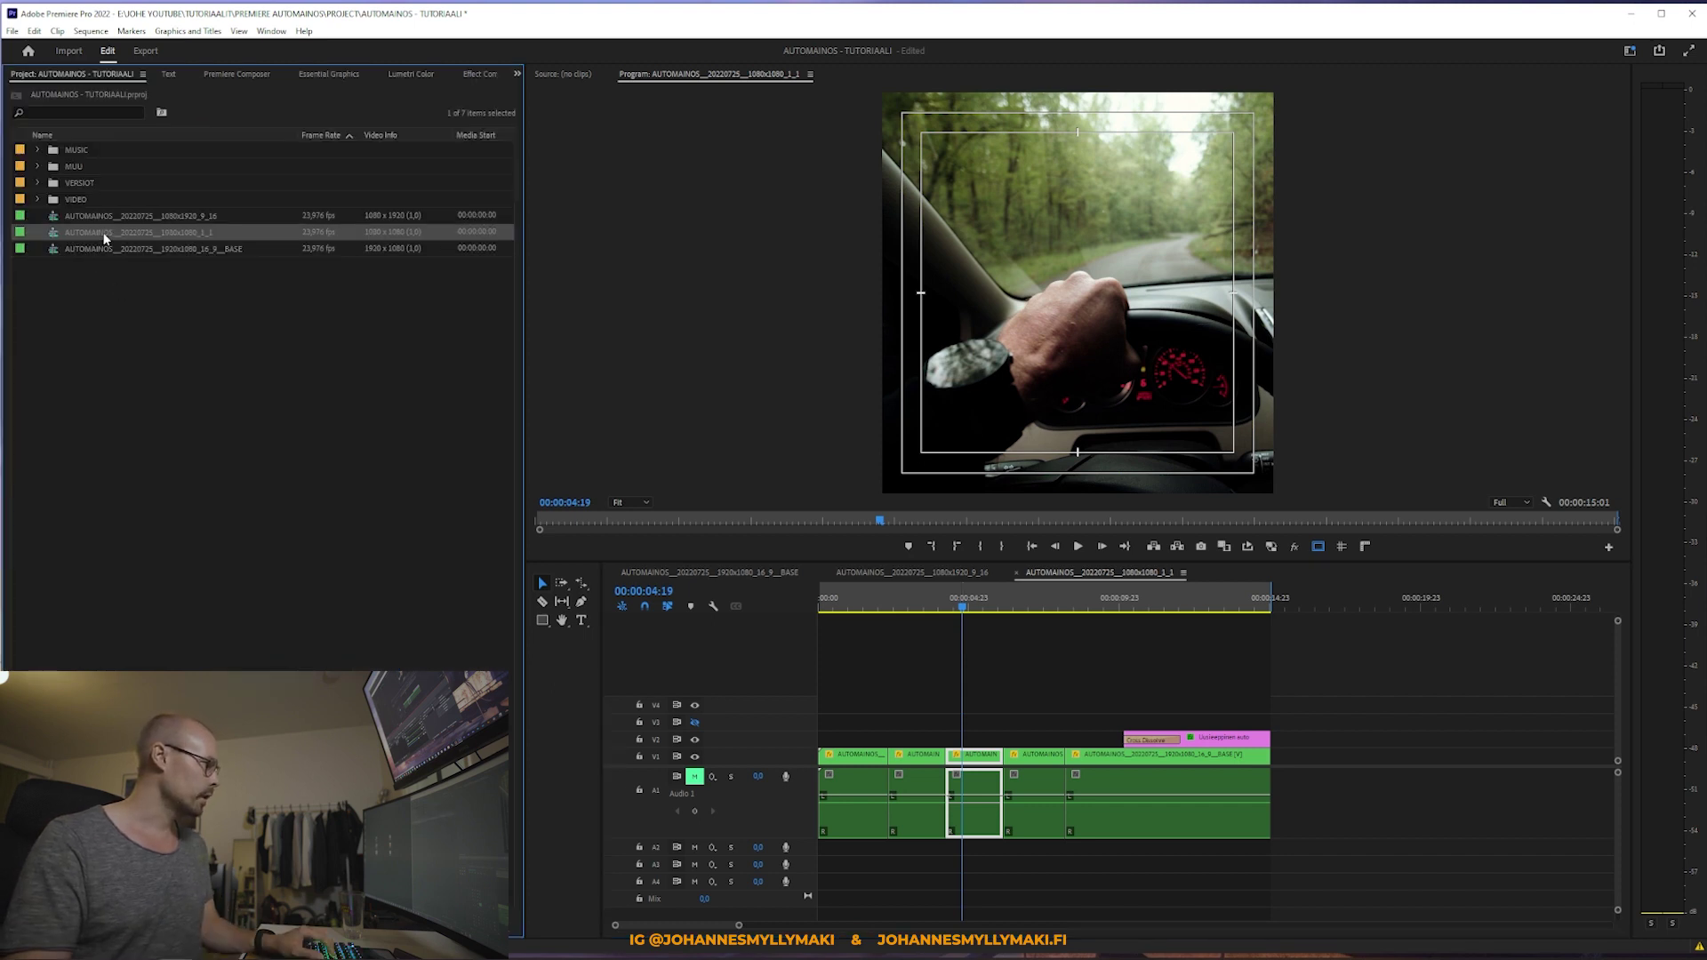
right_click(109, 232)
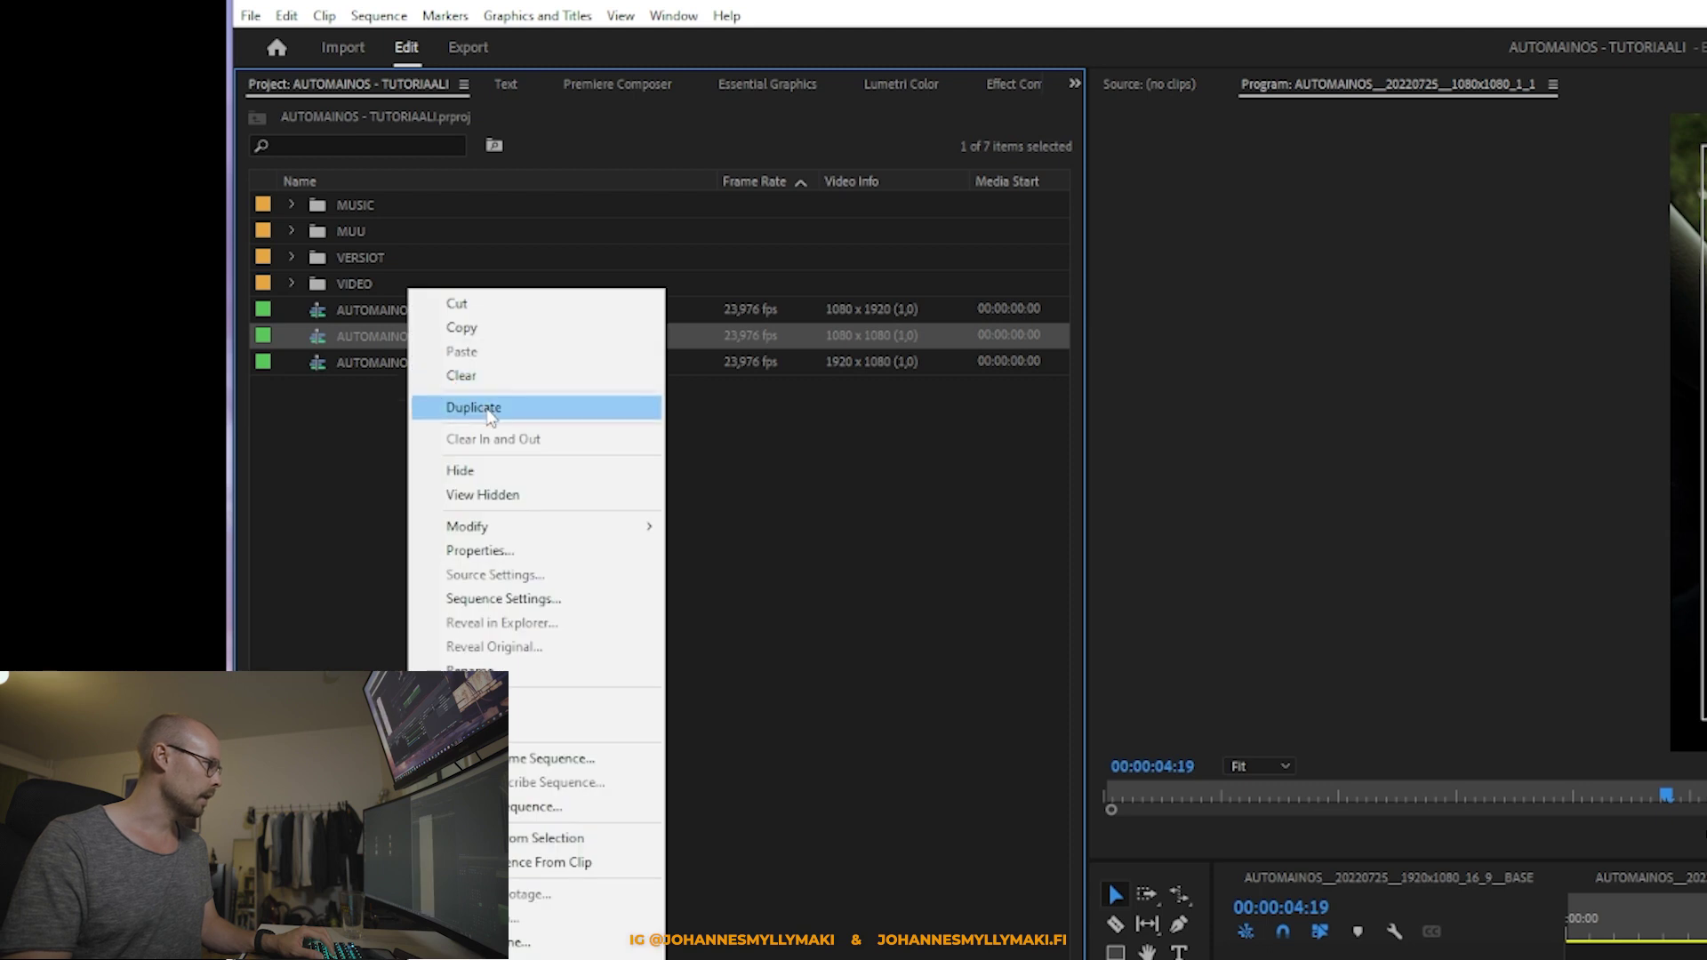
left_click(490, 407)
left_click(545, 342)
left_click(562, 338)
key("Delete")
key("BackSpace")
type("5__1080x_4_5")
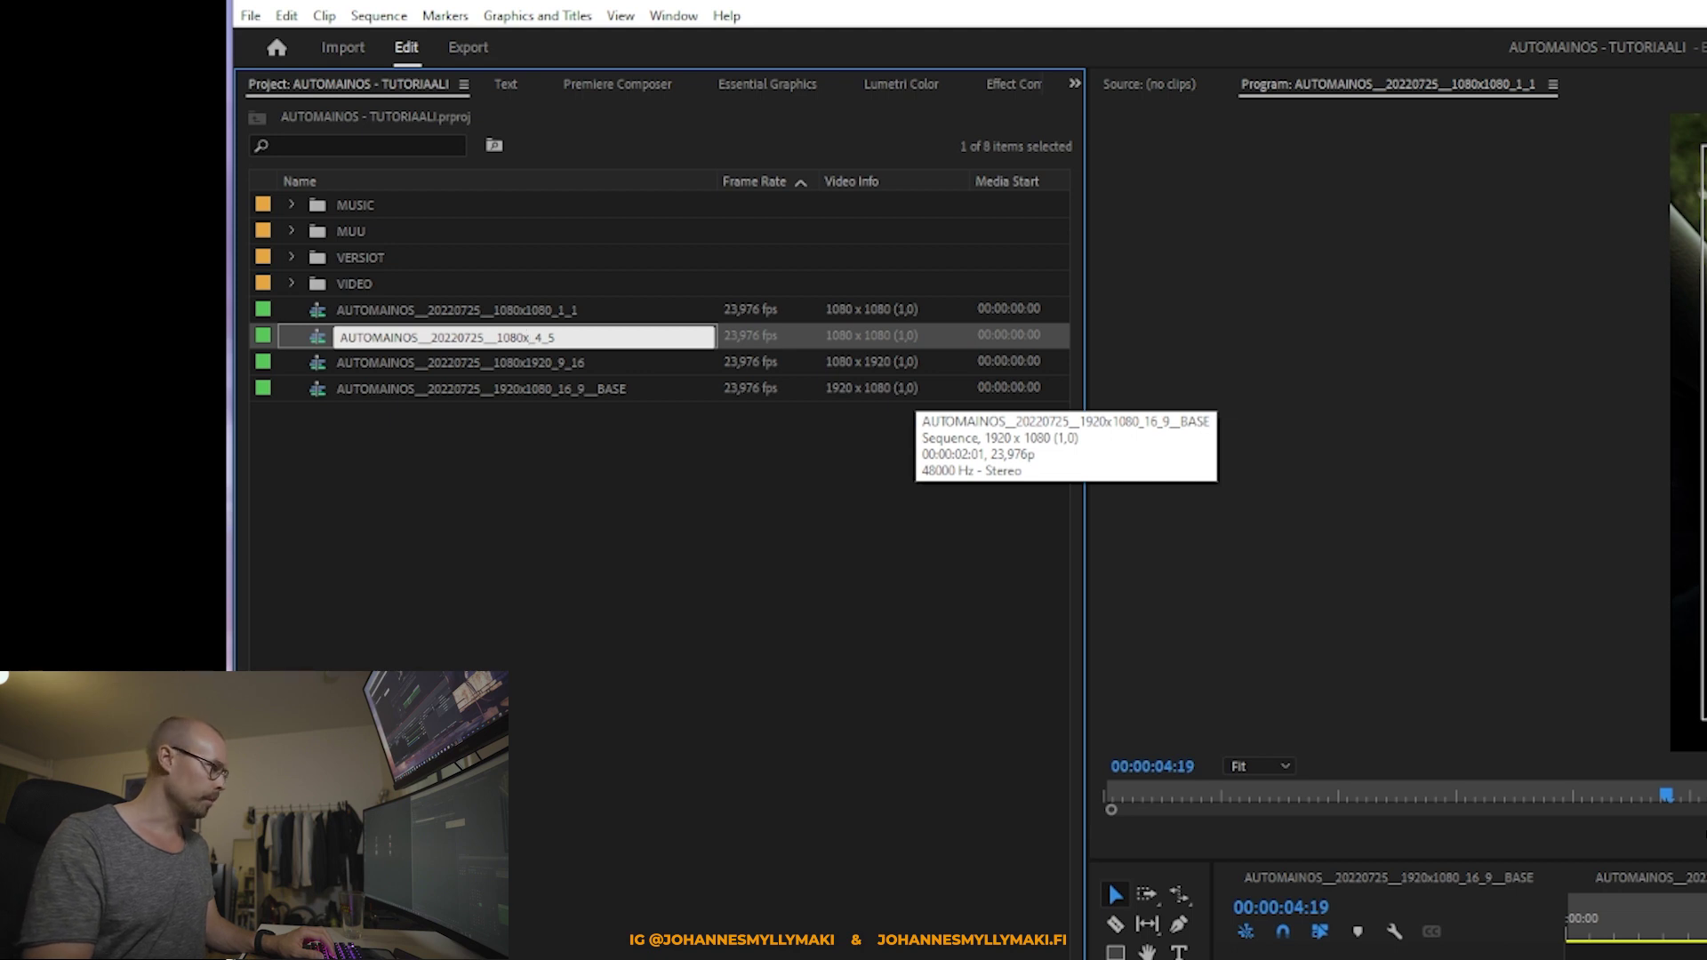
type("1350")
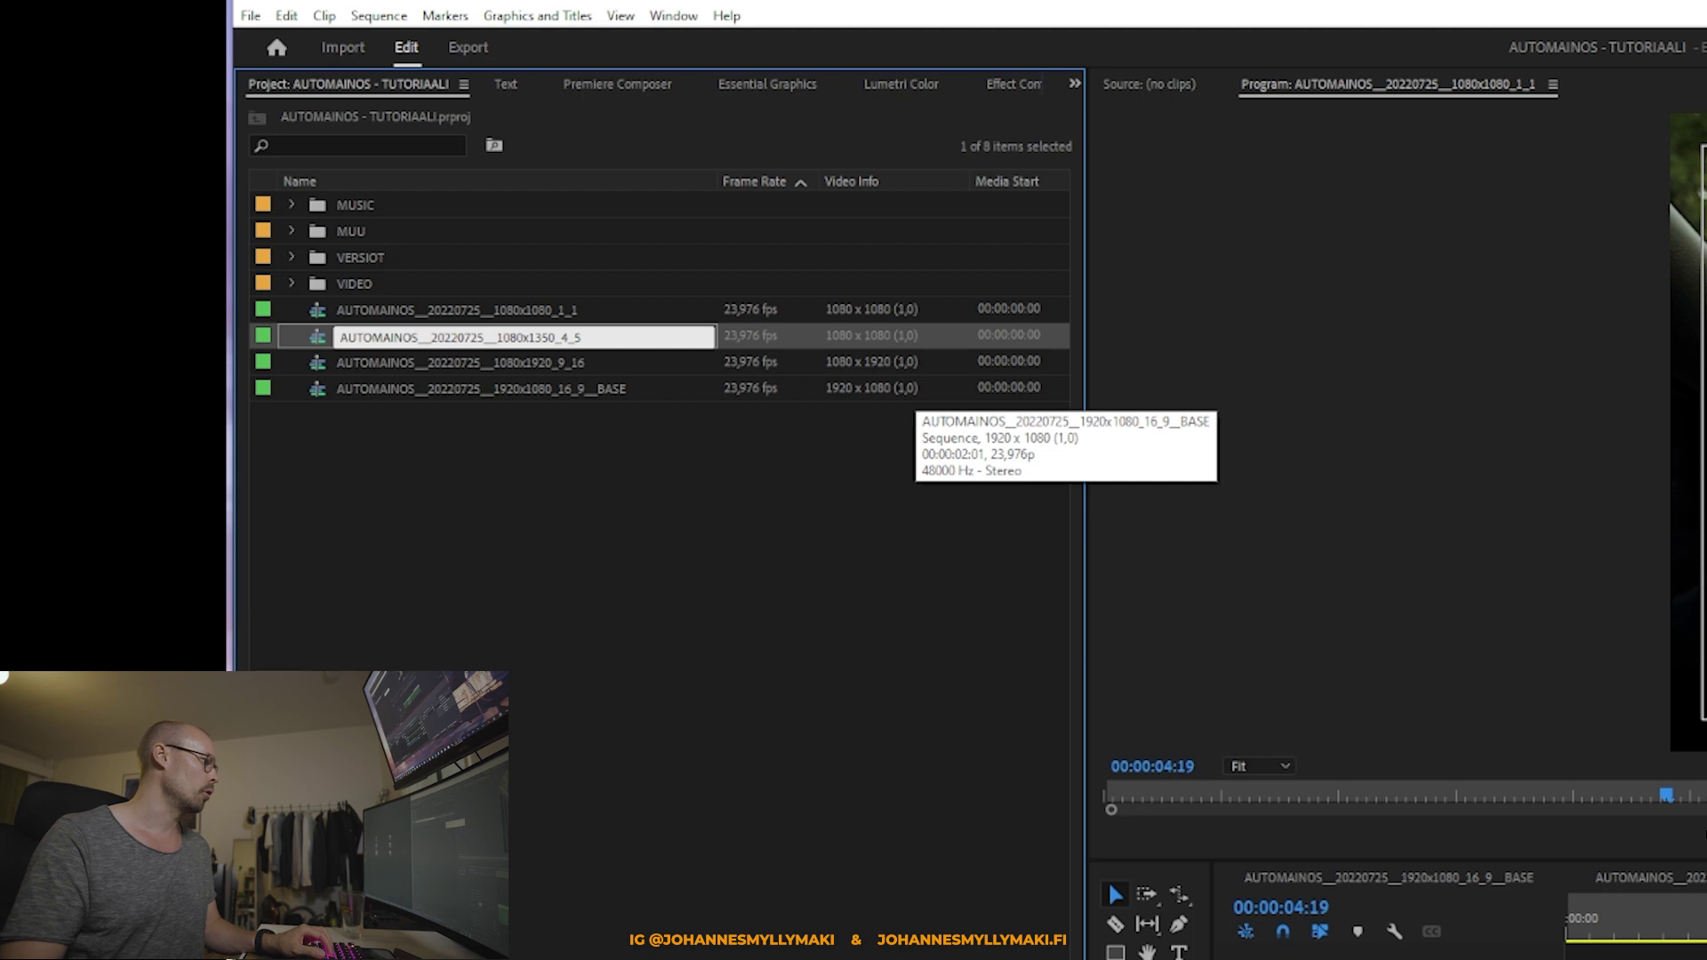
left_click(549, 528)
Step: Set the 4:5 sequence's vertical frame size to 1350 and accept deleting previews
right_click(537, 340)
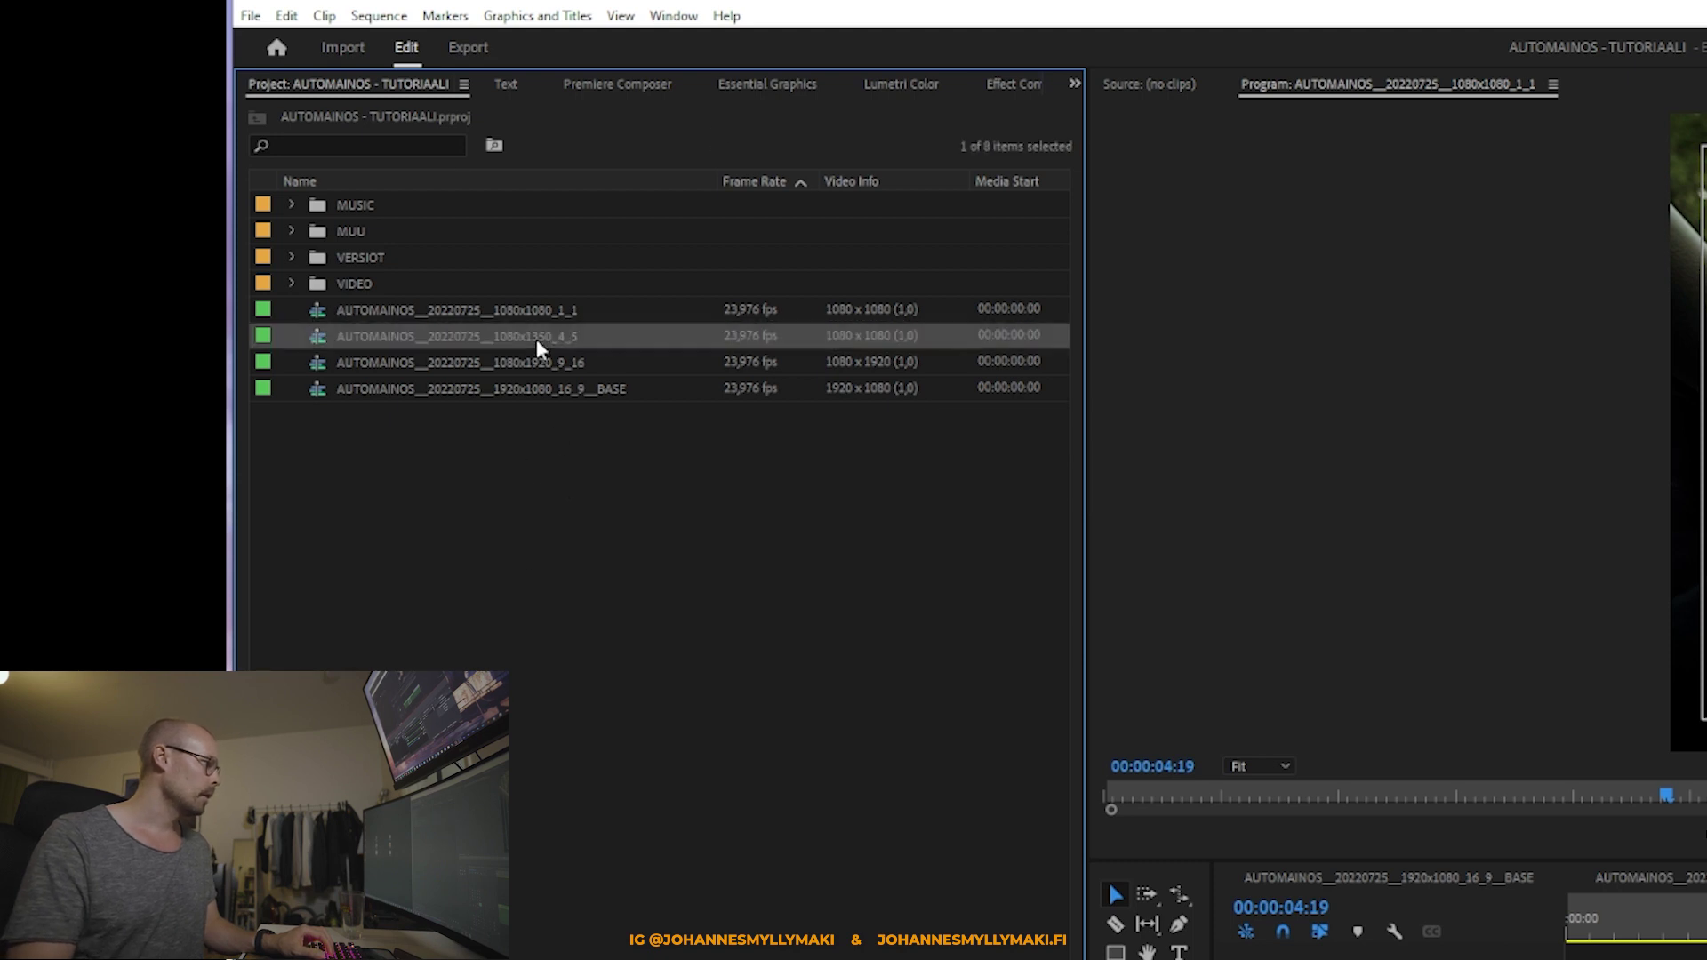
left_click(668, 599)
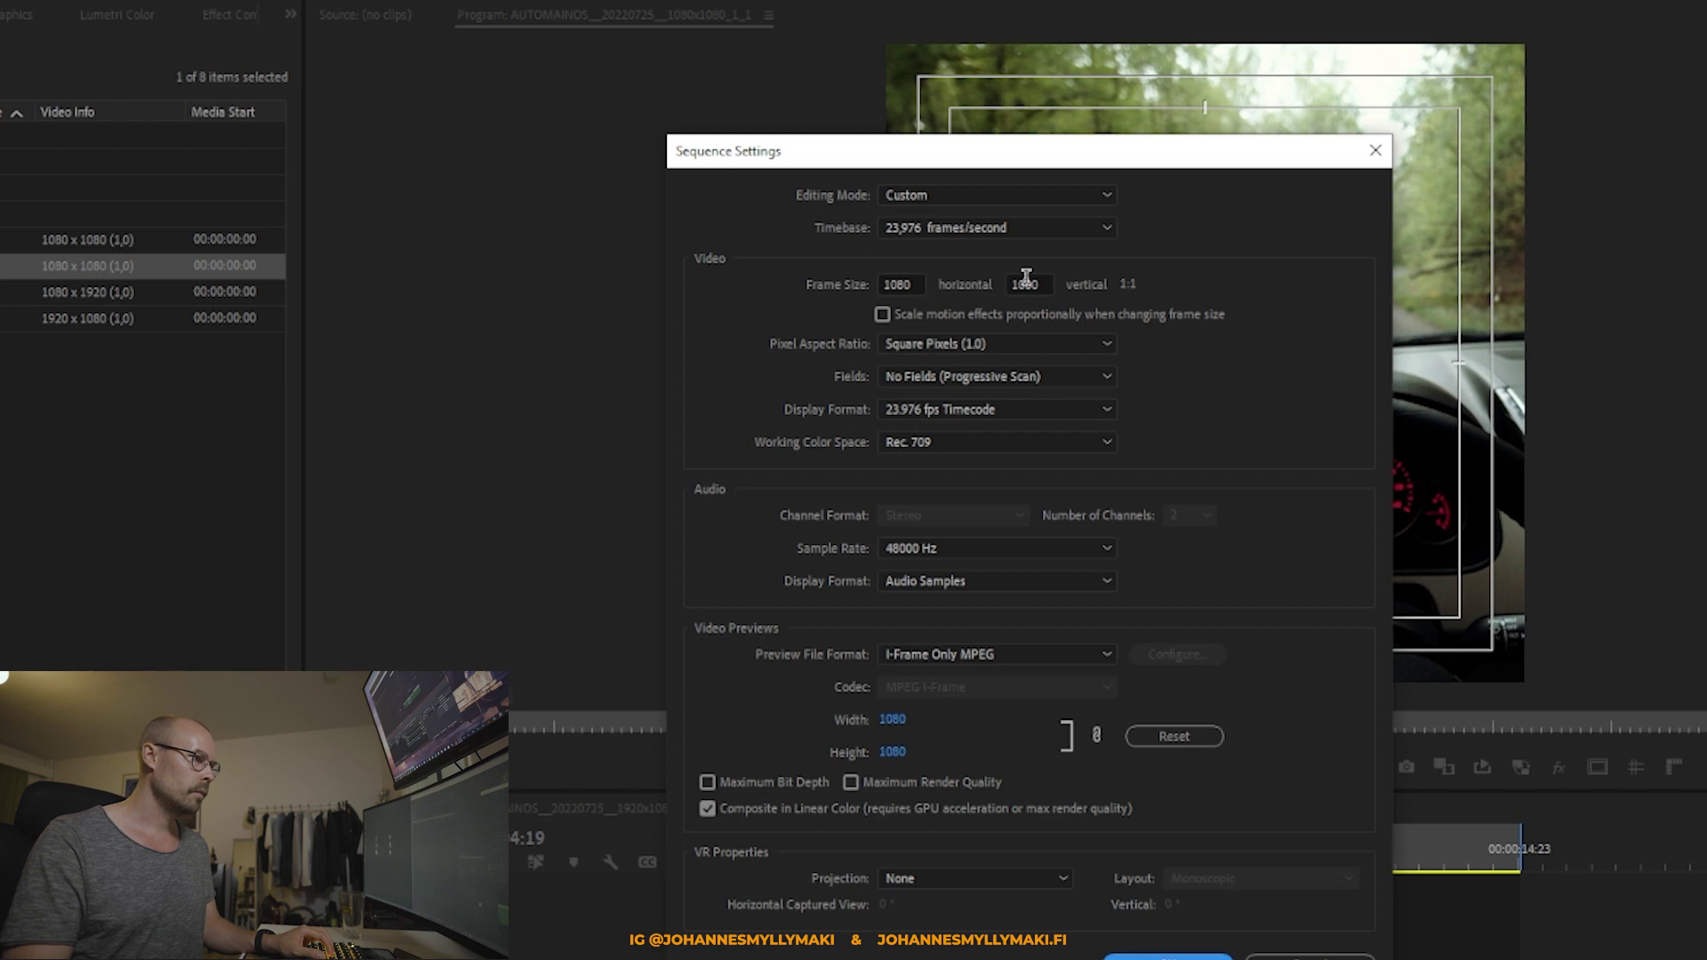
double_click(1026, 278)
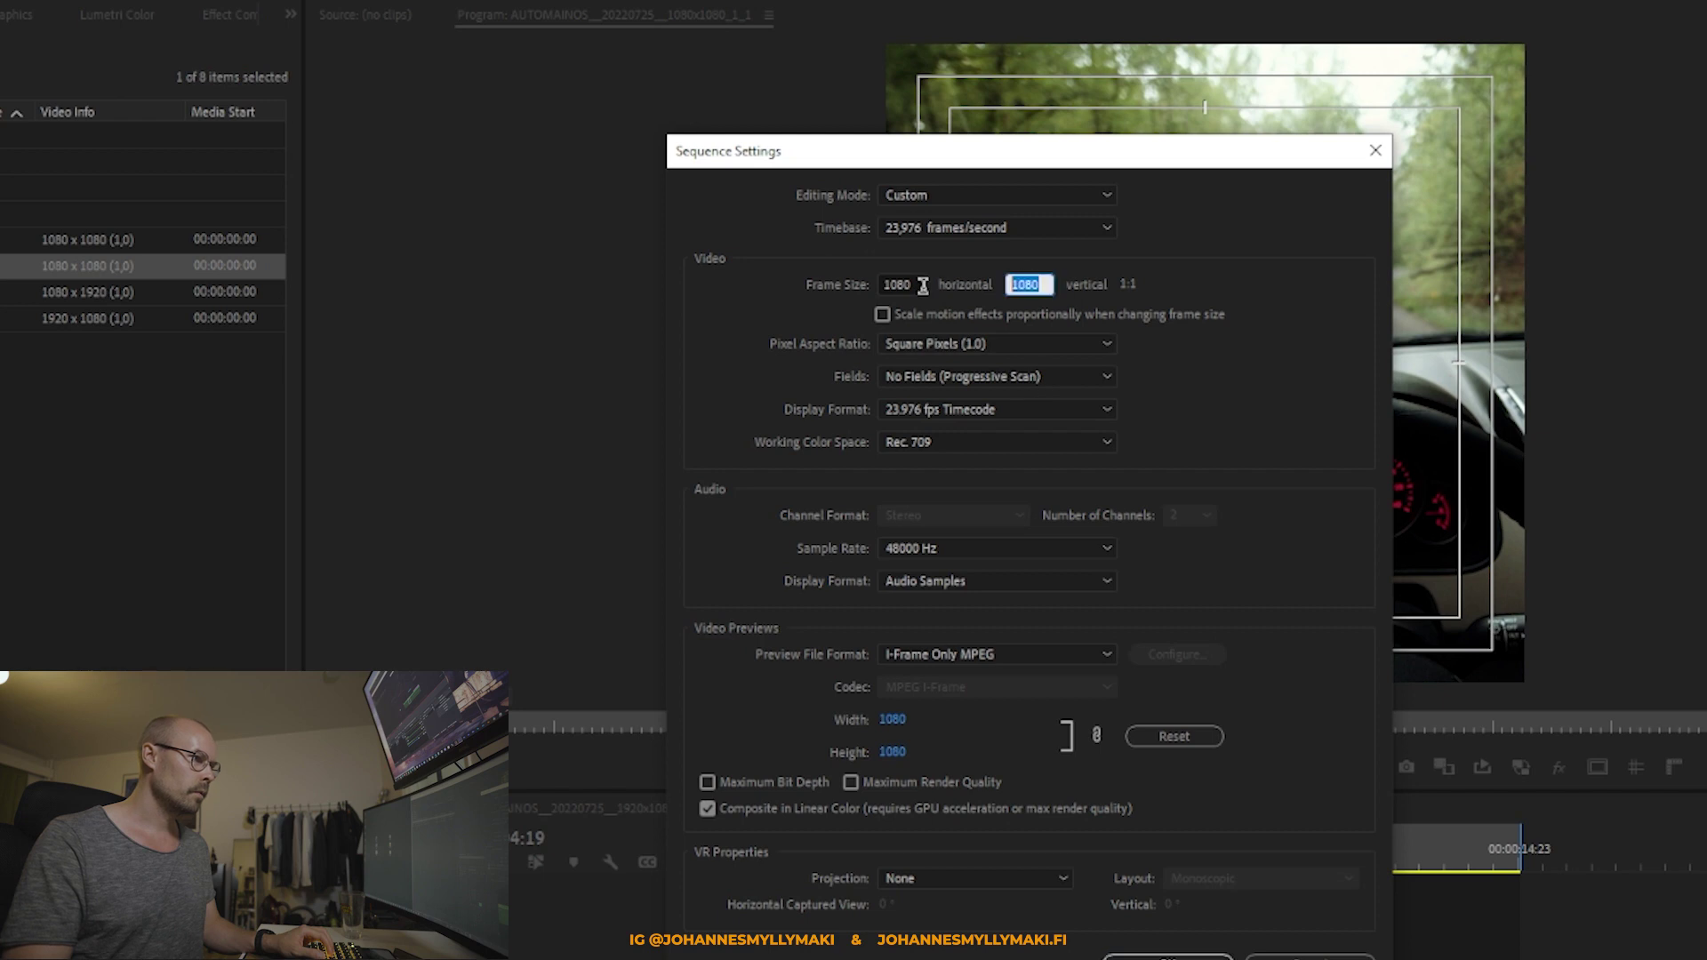
type("1350")
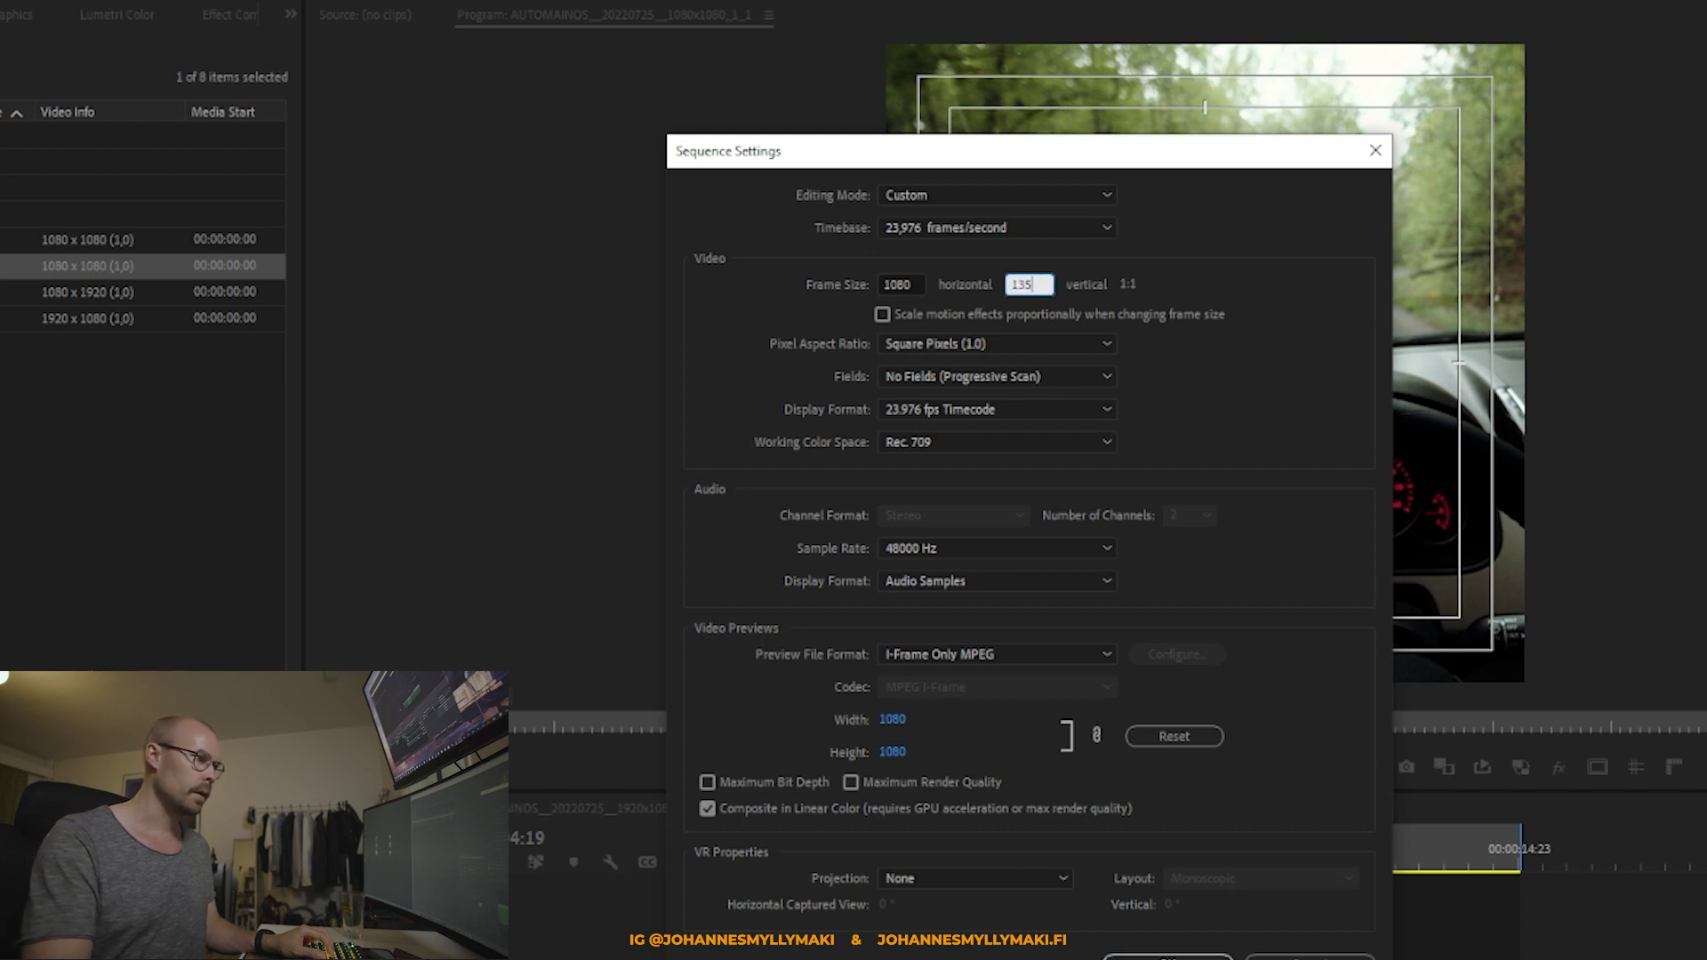
key("Return")
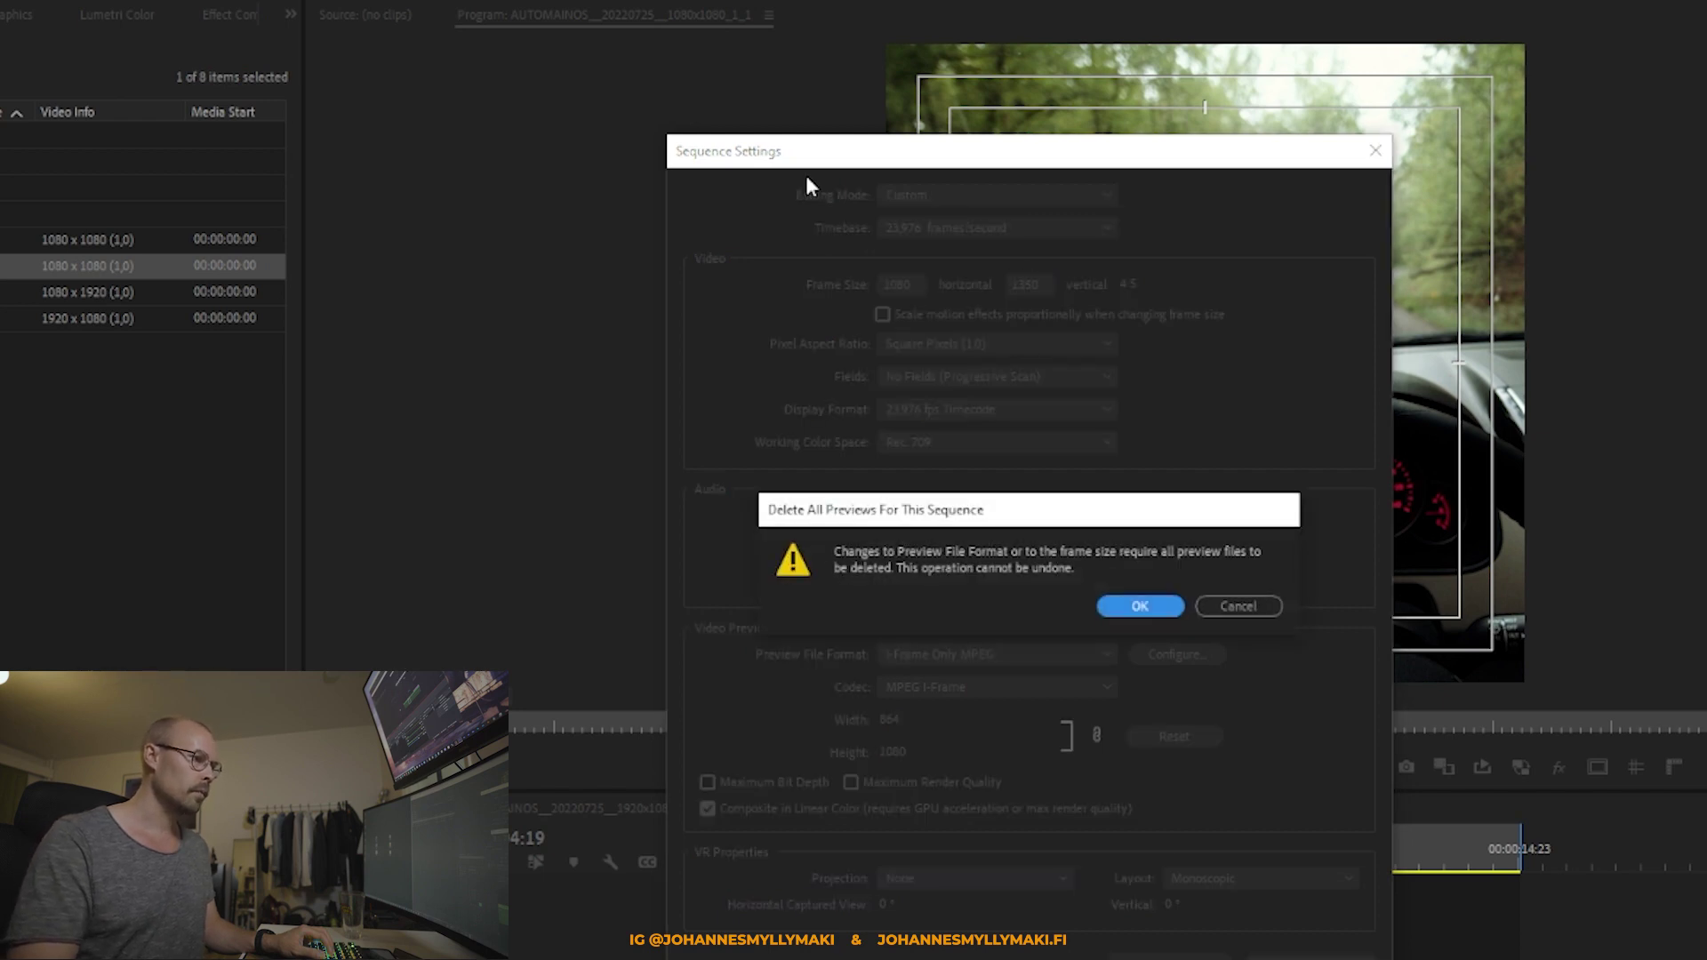
key("Return")
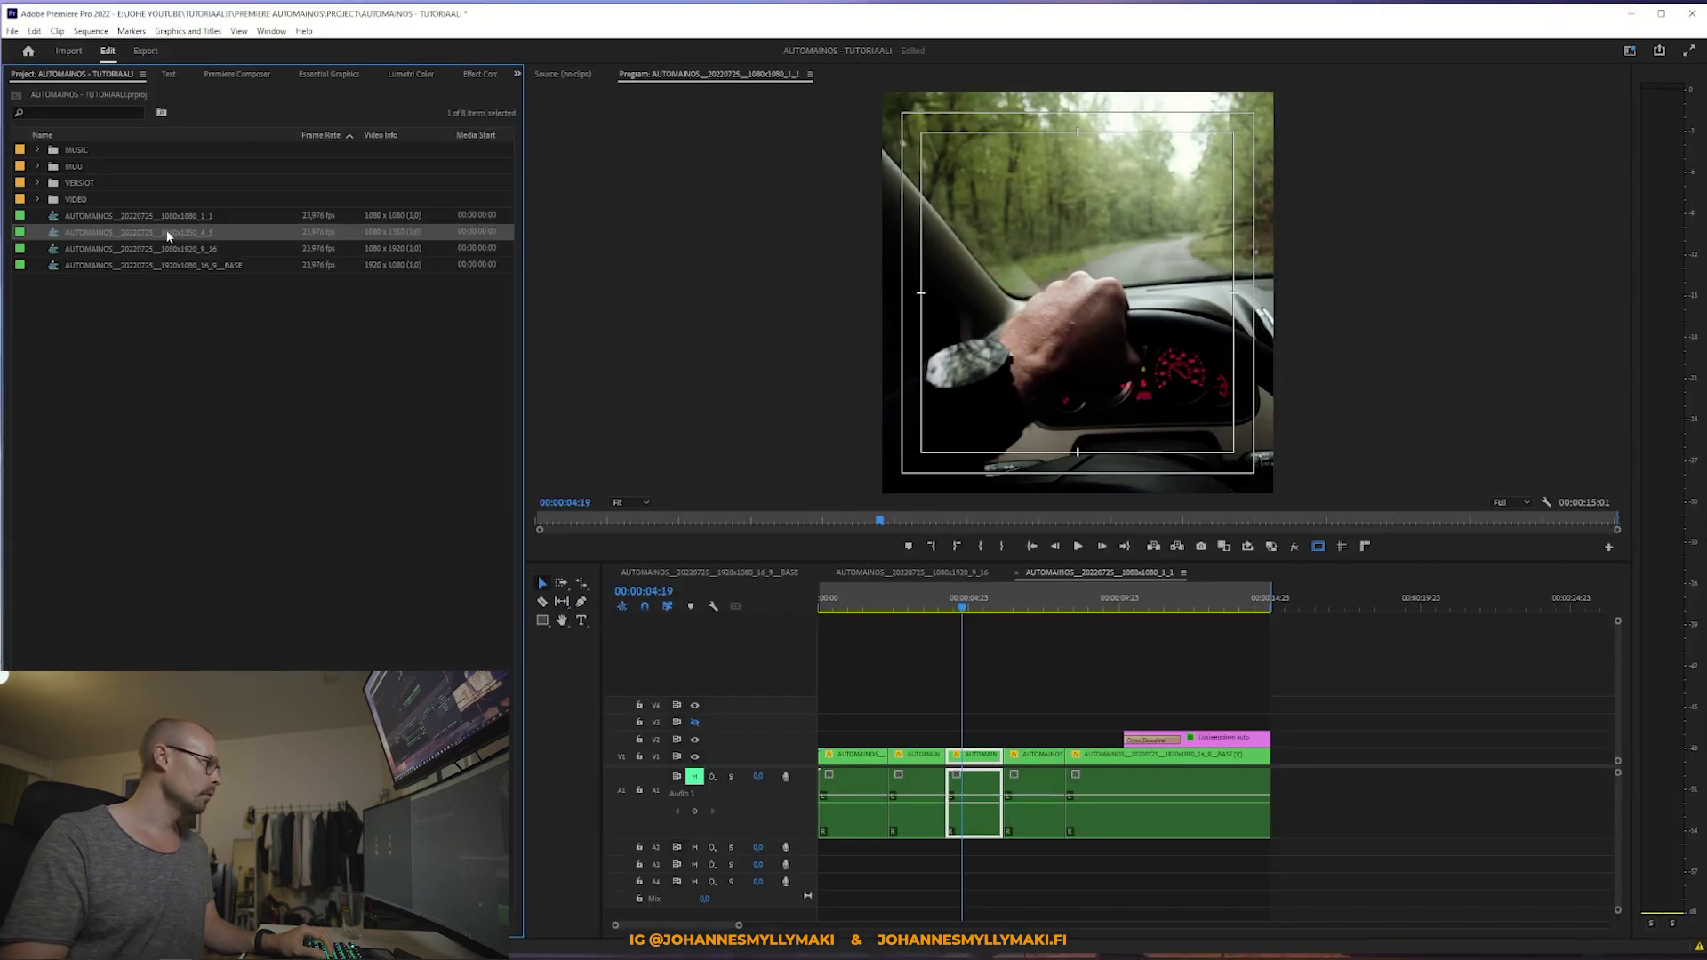
Step: Open the 4:5 sequence, then enlarge the aerial road shot and shift it slightly left
left_click(1116, 678)
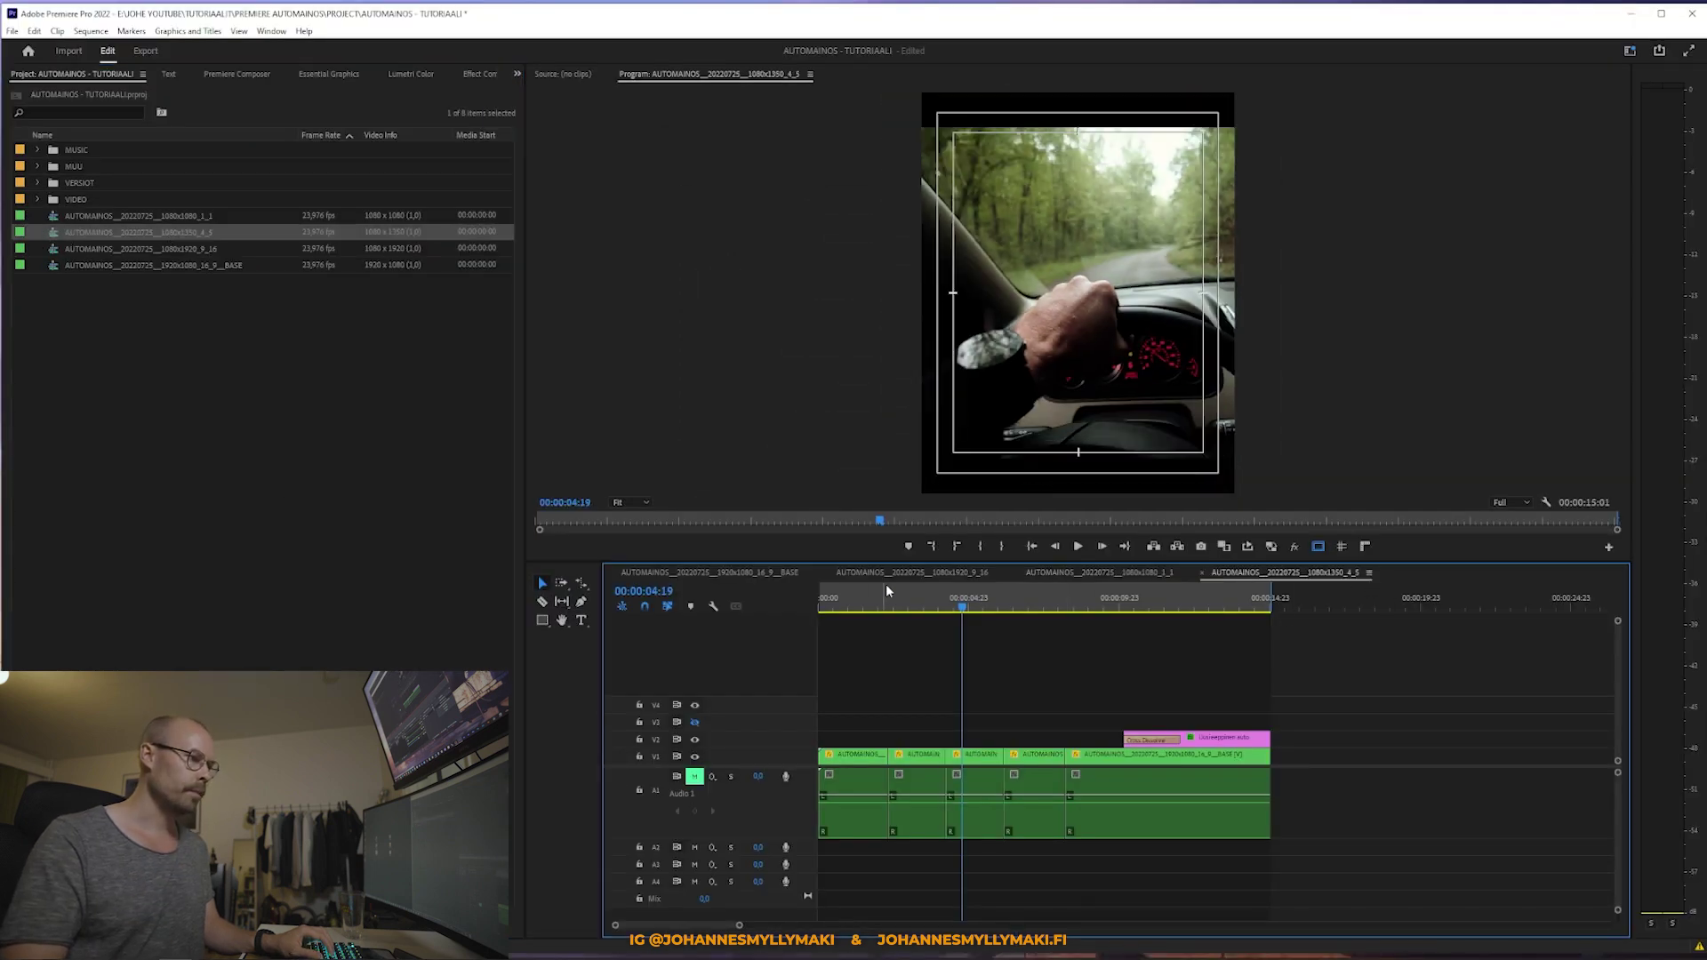
left_click(860, 598)
left_click(870, 763)
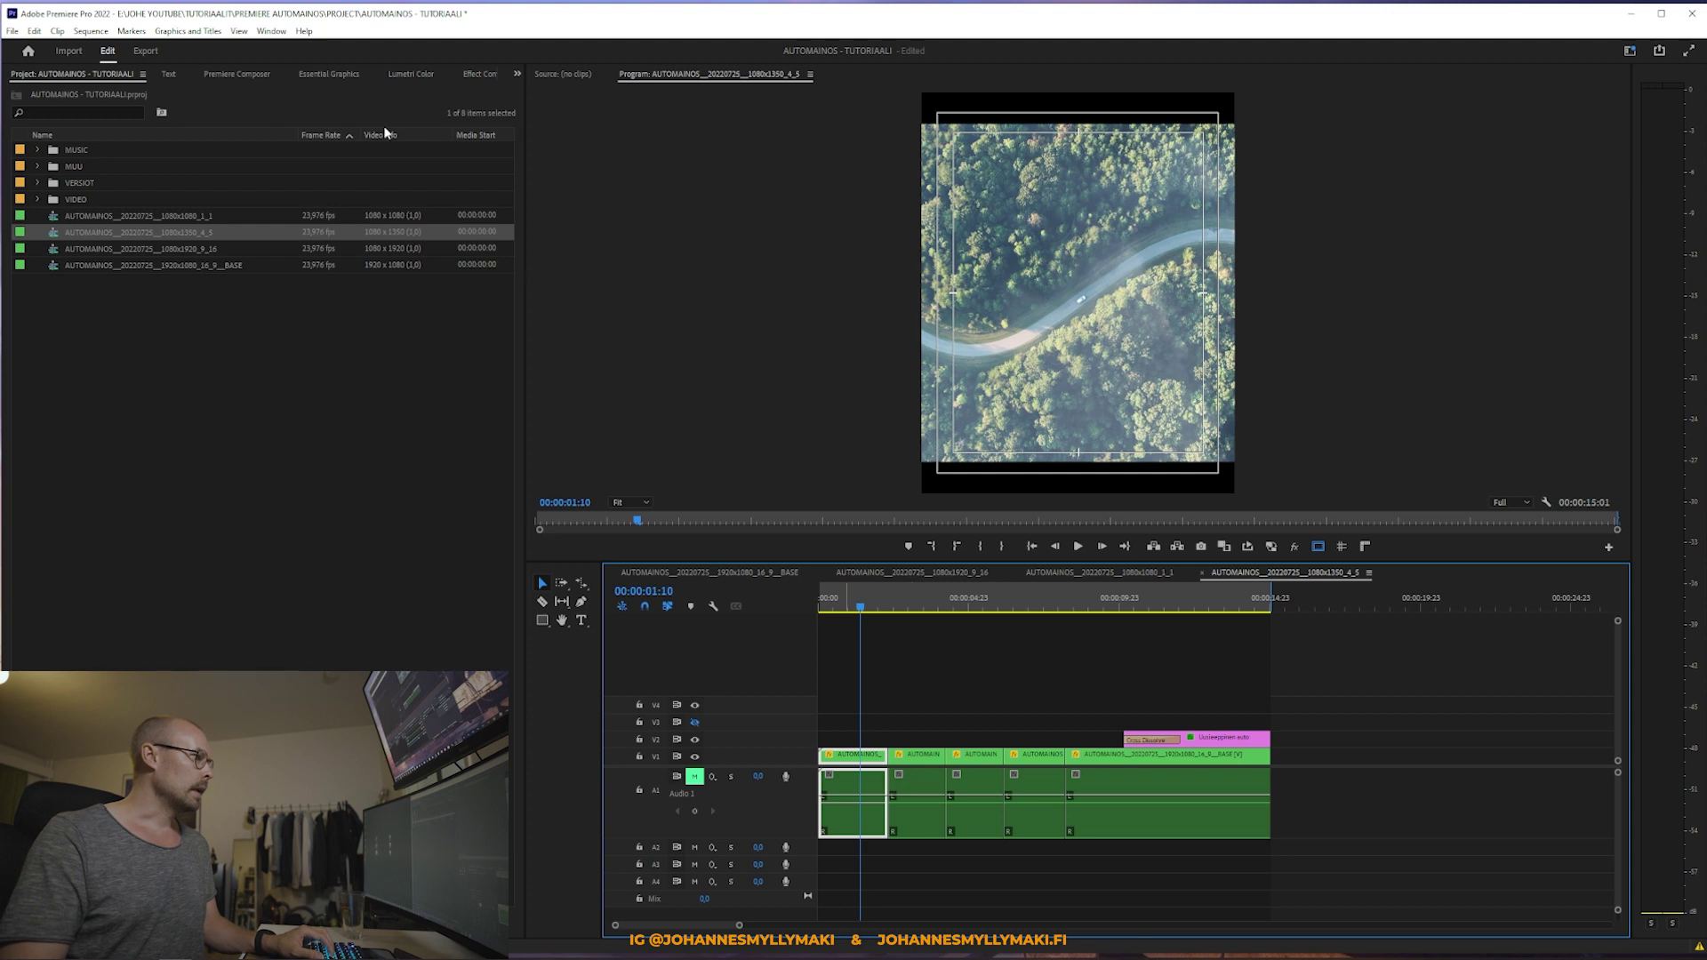
left_click(478, 75)
left_click_drag(183, 159, 214, 158)
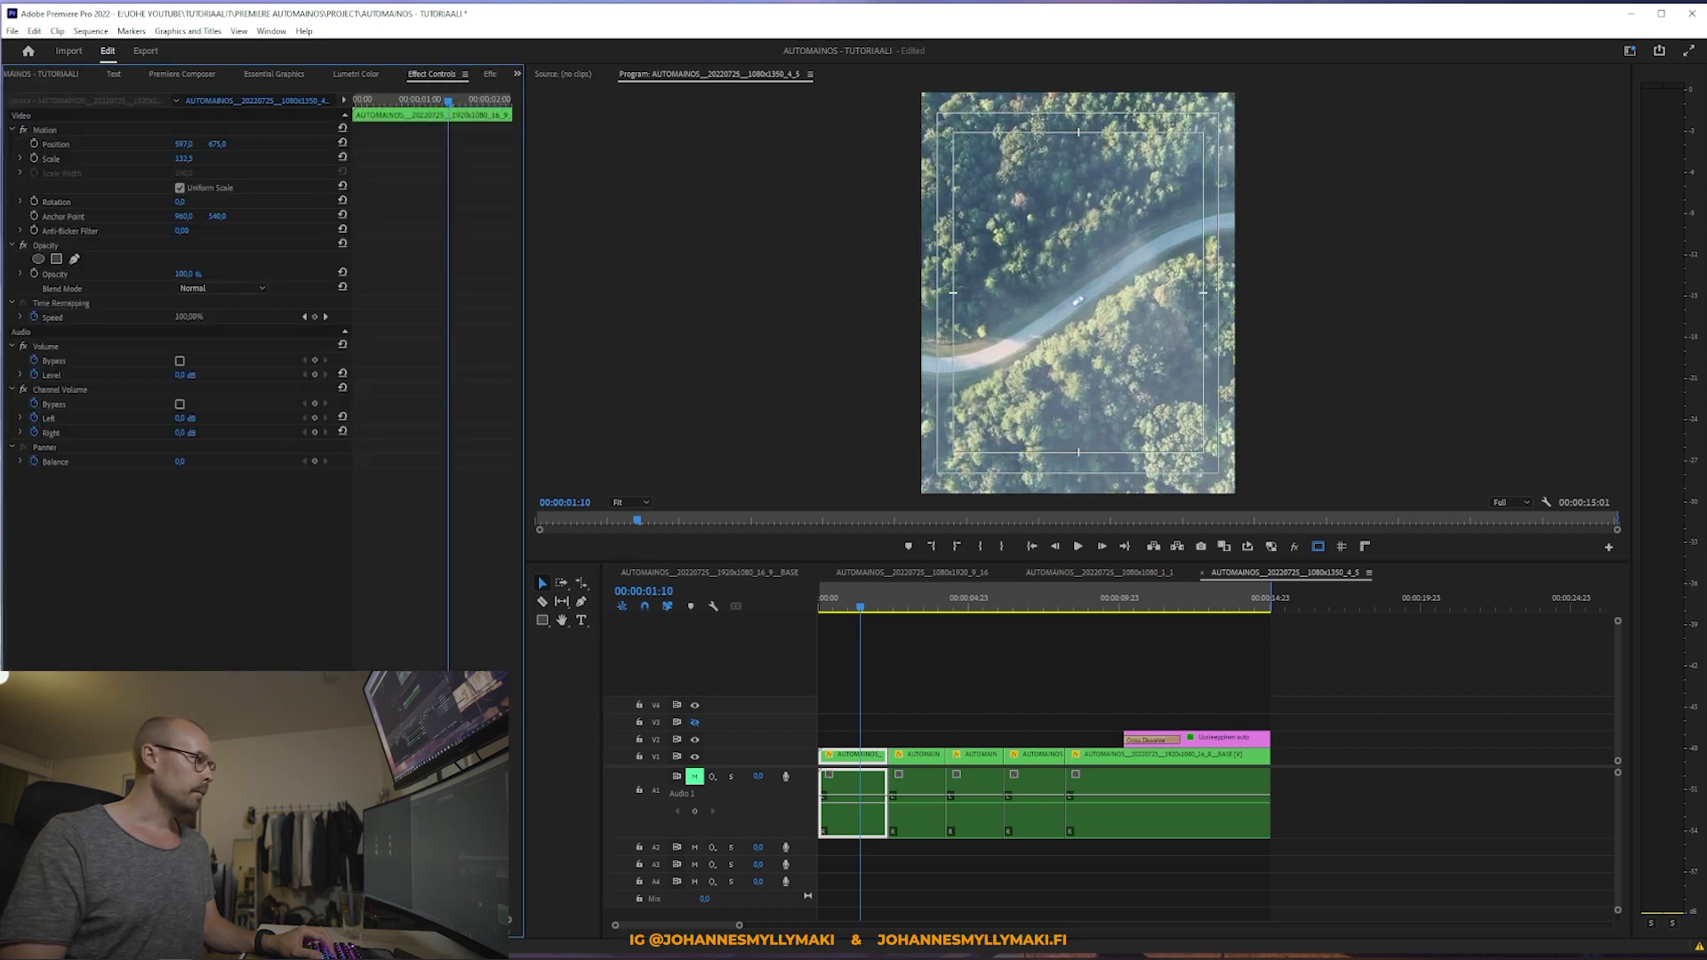
left_click_drag(183, 144, 163, 144)
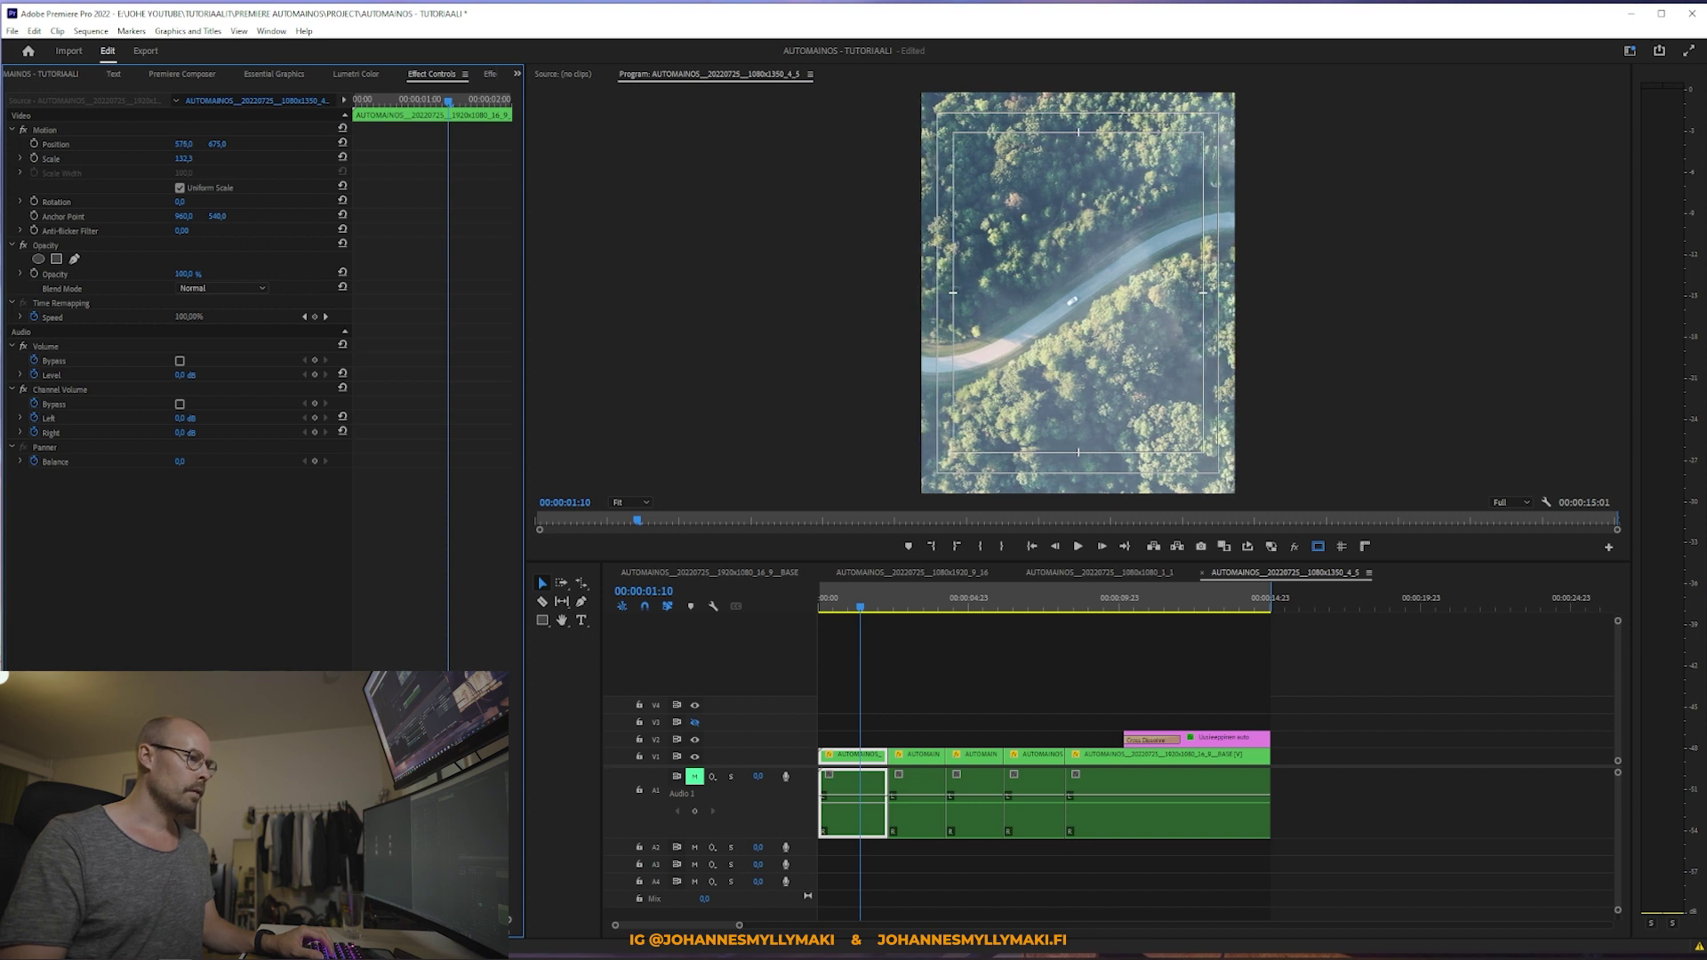
Step: Enlarge and reposition the car wheel, steering-wheel and hand-on-wheel shots to fill the 4:5 frame
left_click(914, 607)
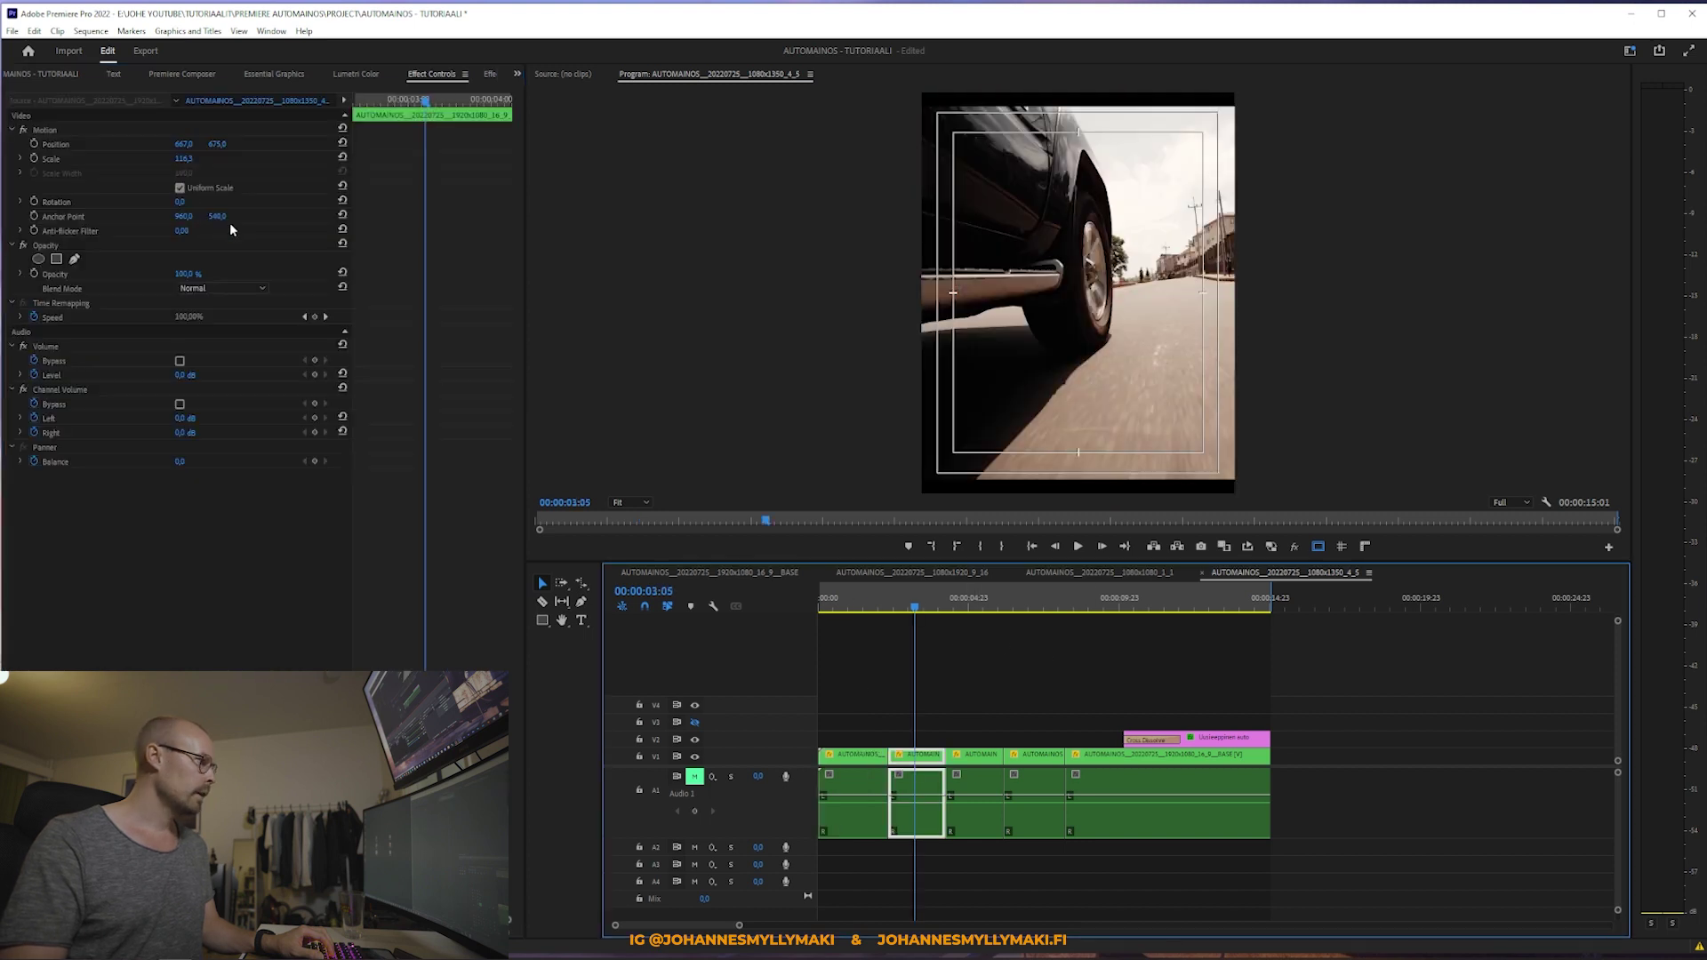
left_click_drag(184, 158, 242, 144)
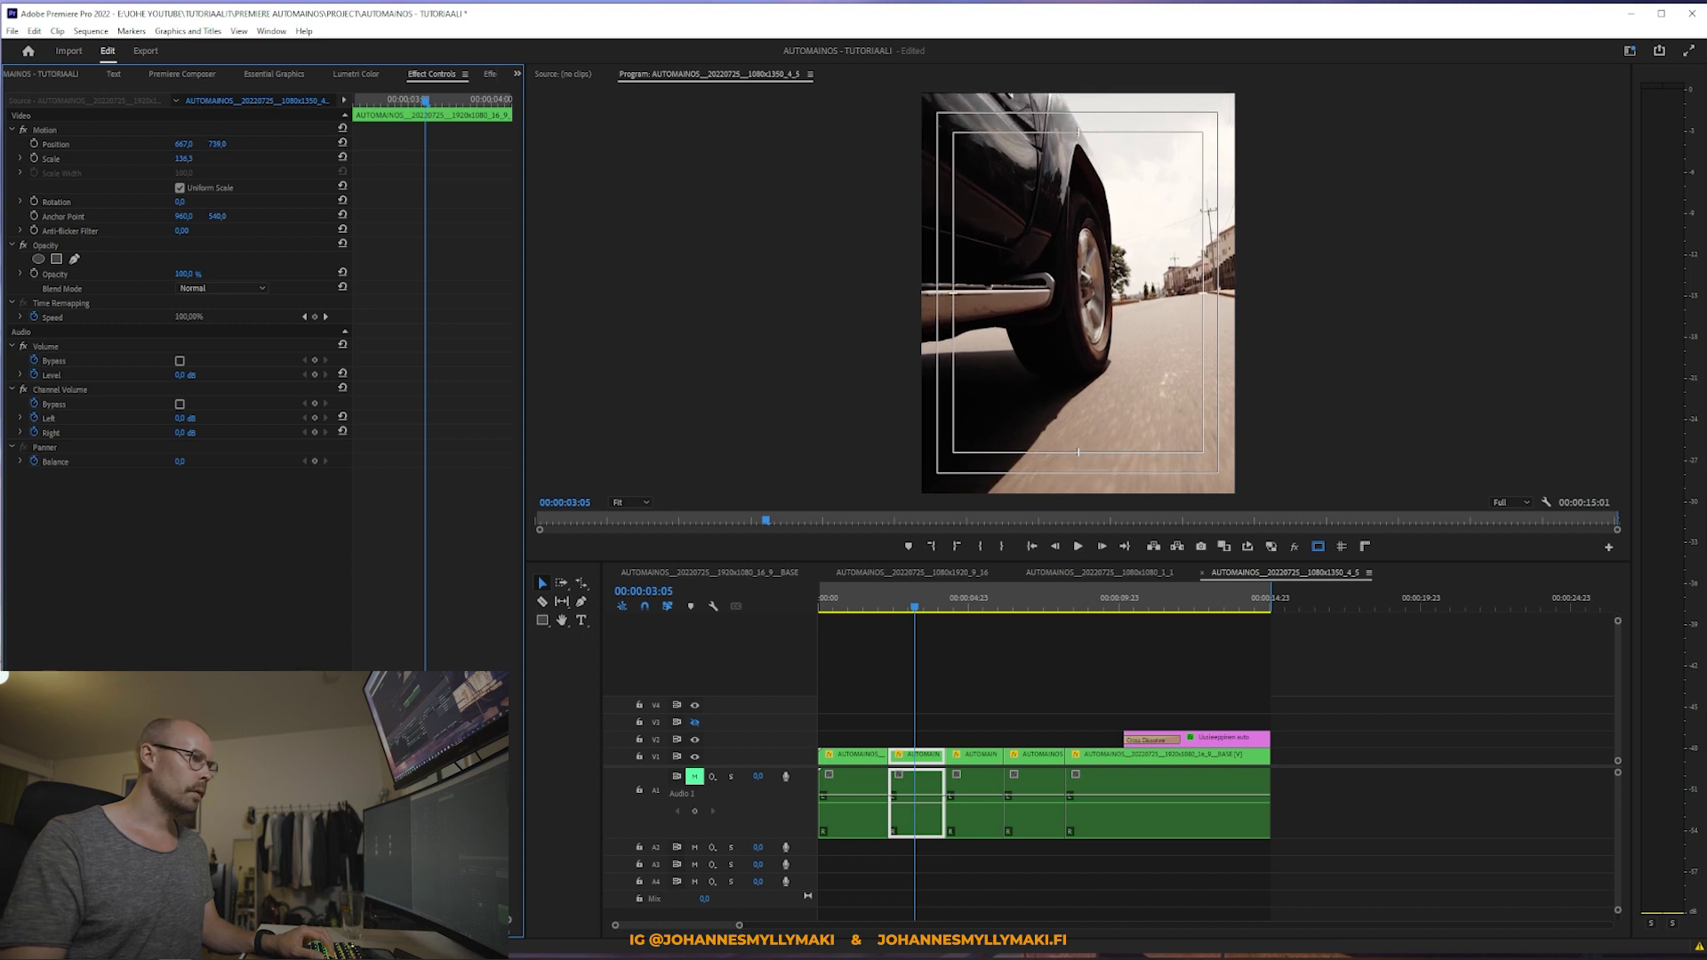
left_click(969, 607)
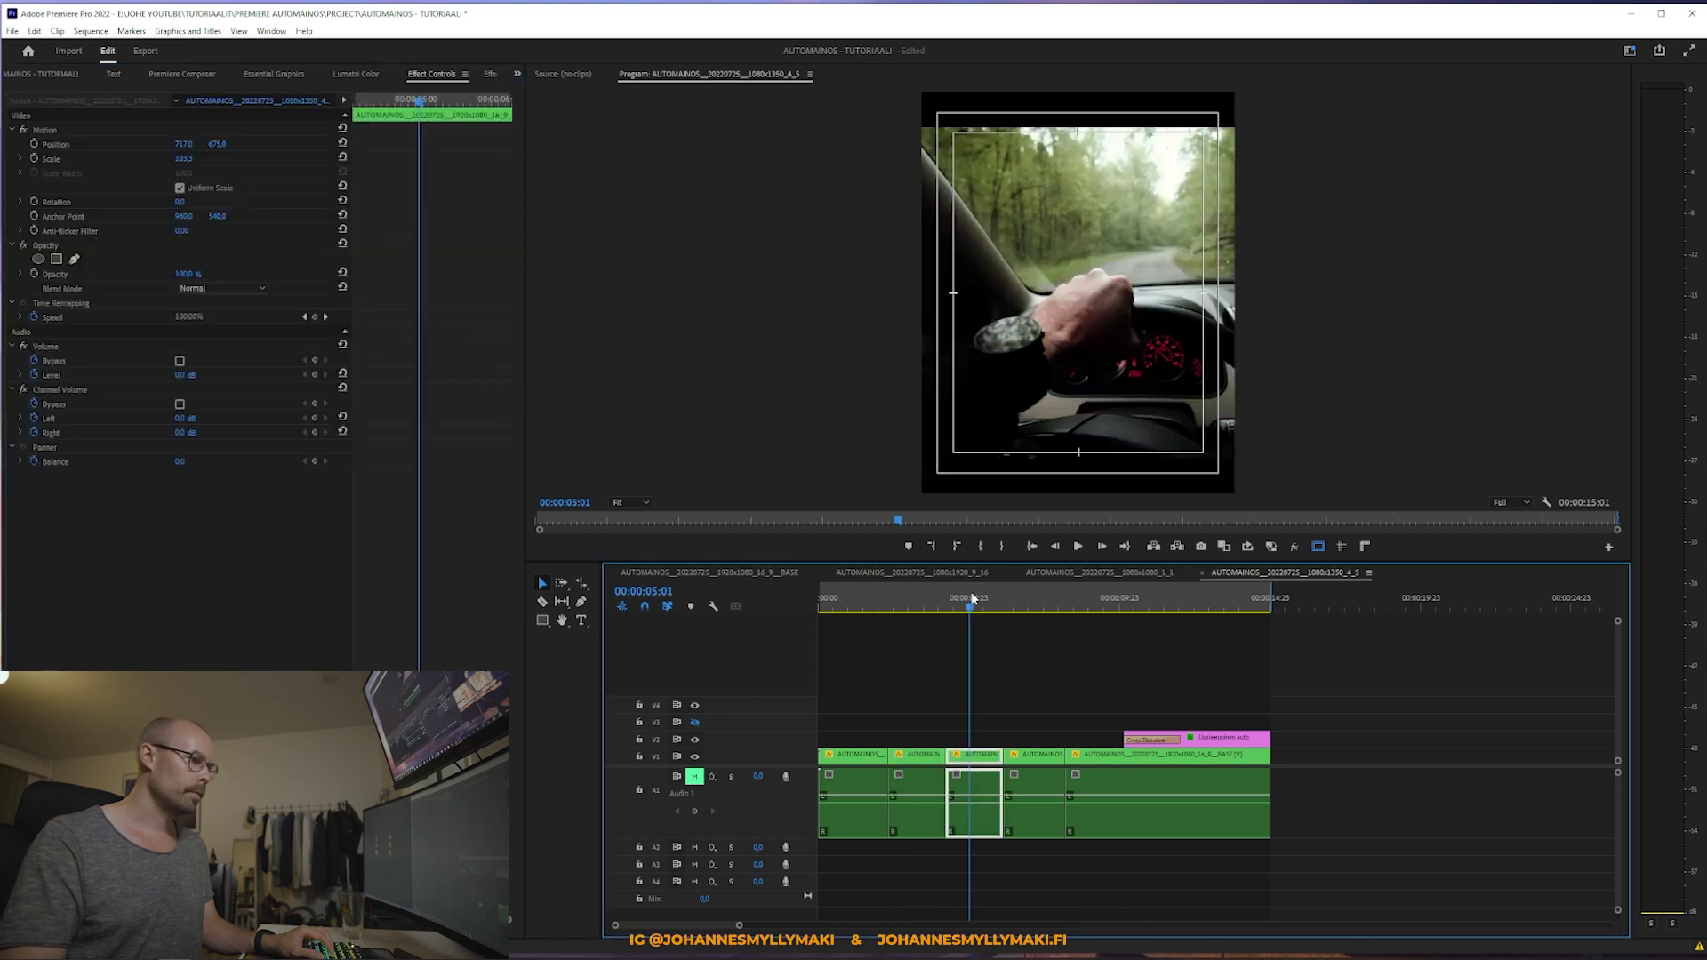
left_click_drag(183, 159, 205, 144)
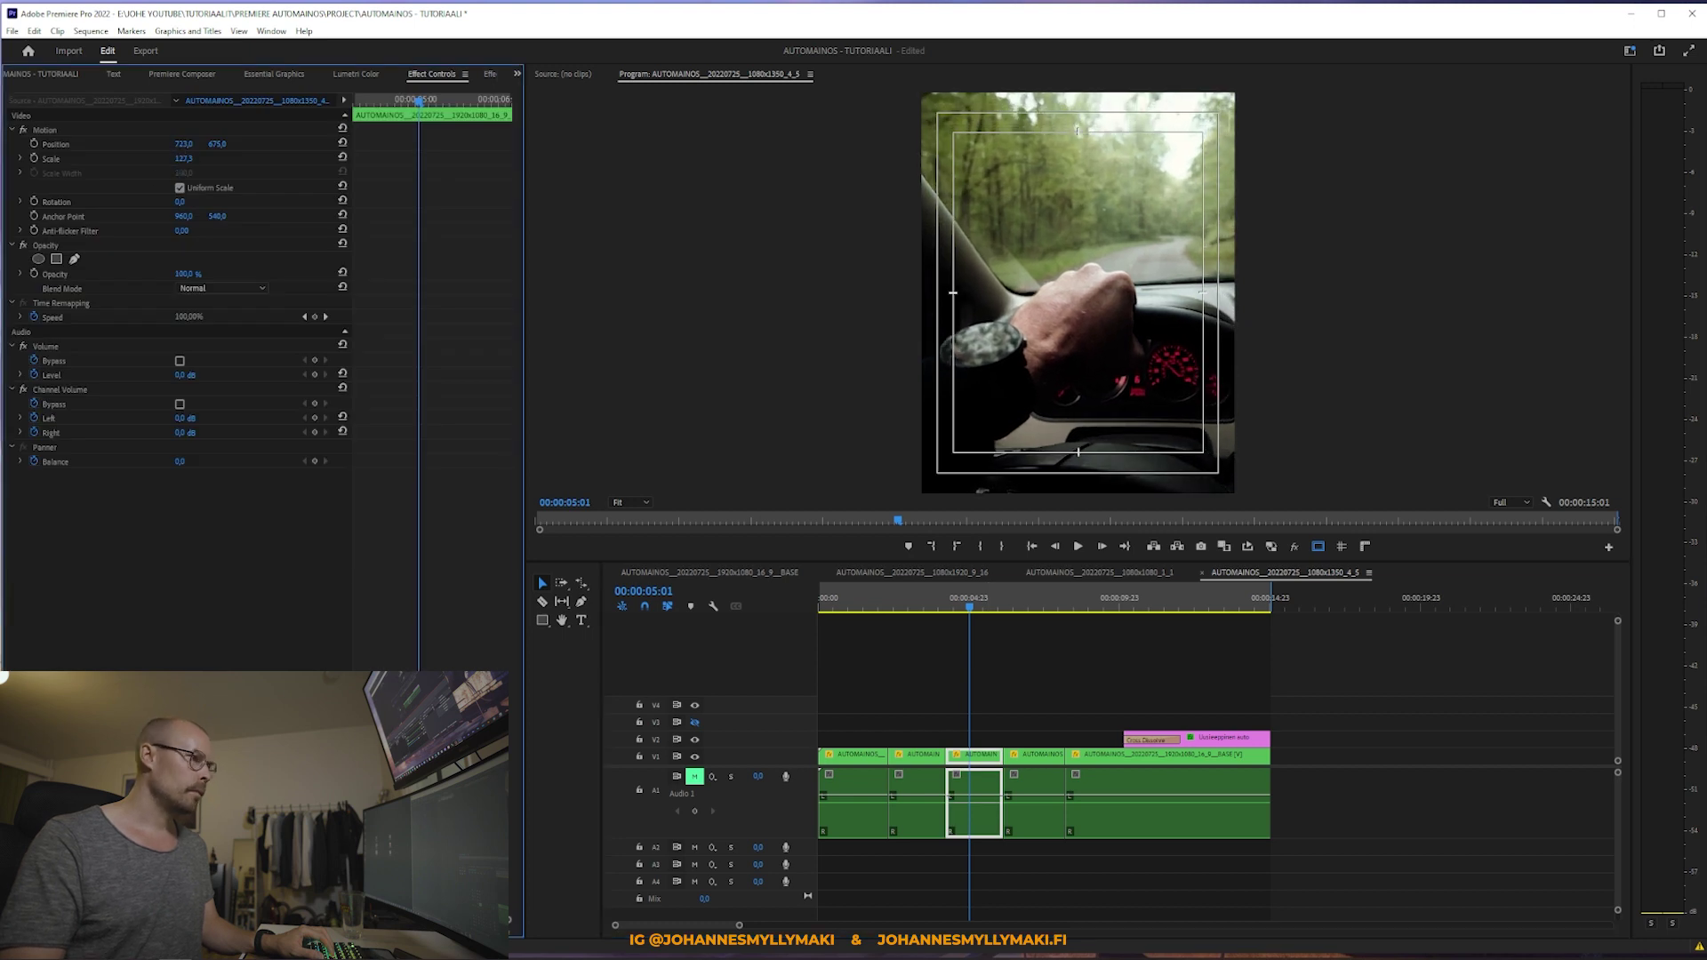
left_click(1031, 597)
left_click(1044, 705)
left_click(1034, 763)
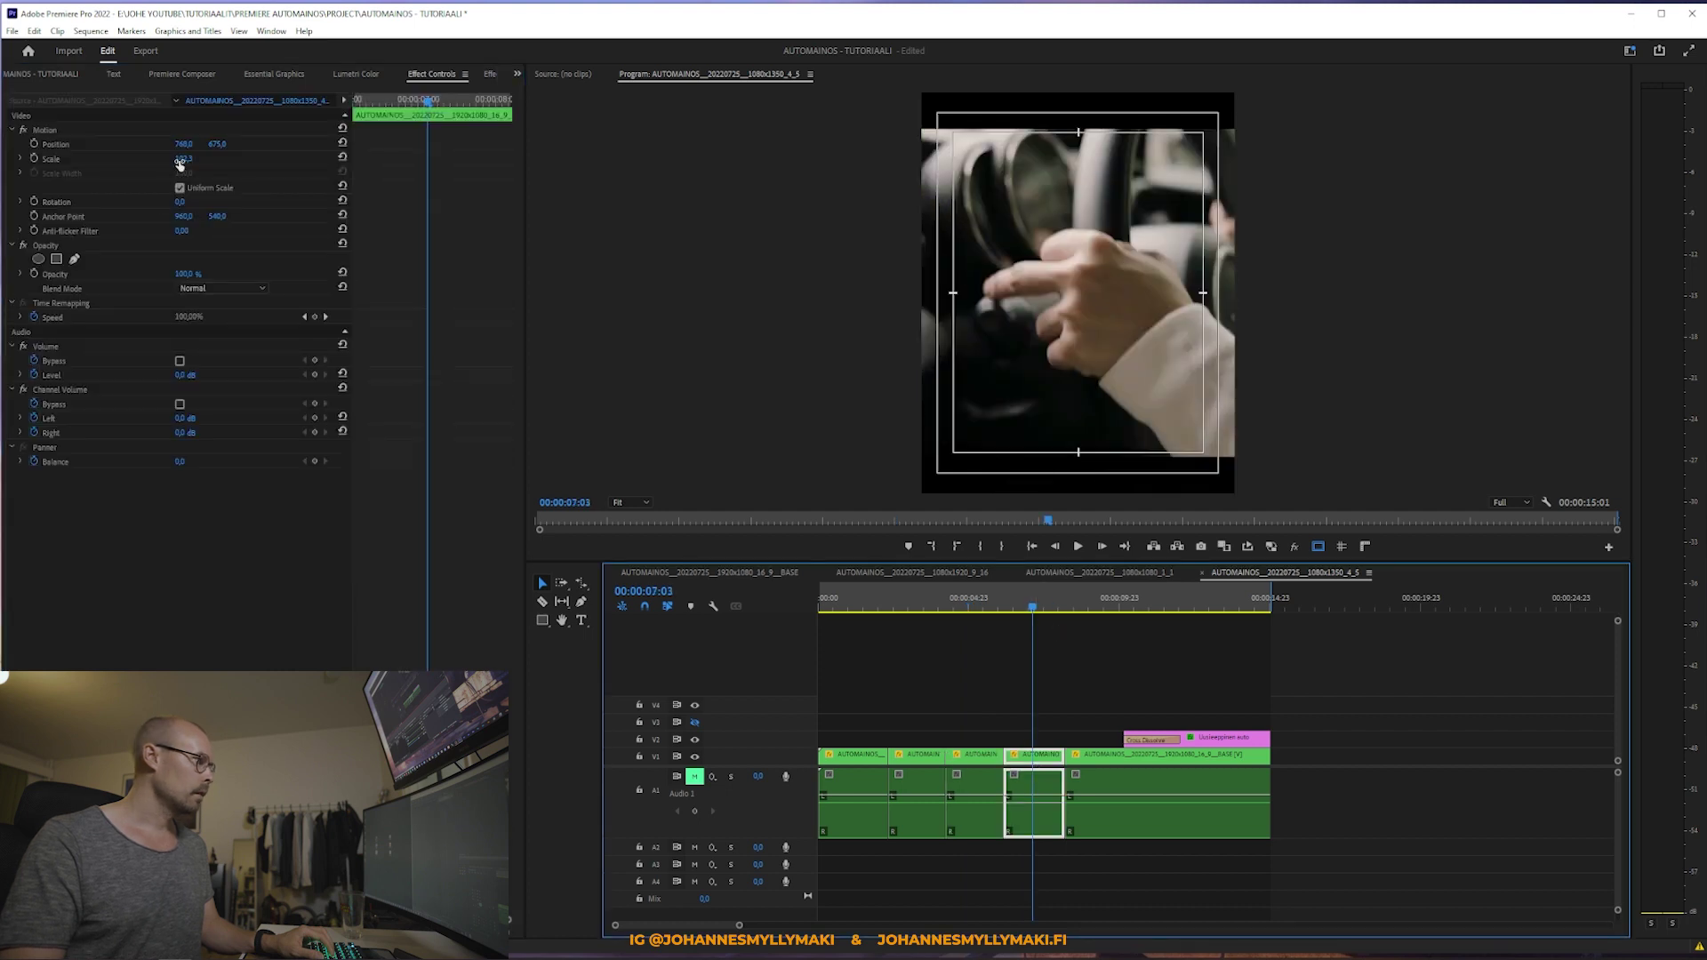
left_click_drag(180, 158, 200, 158)
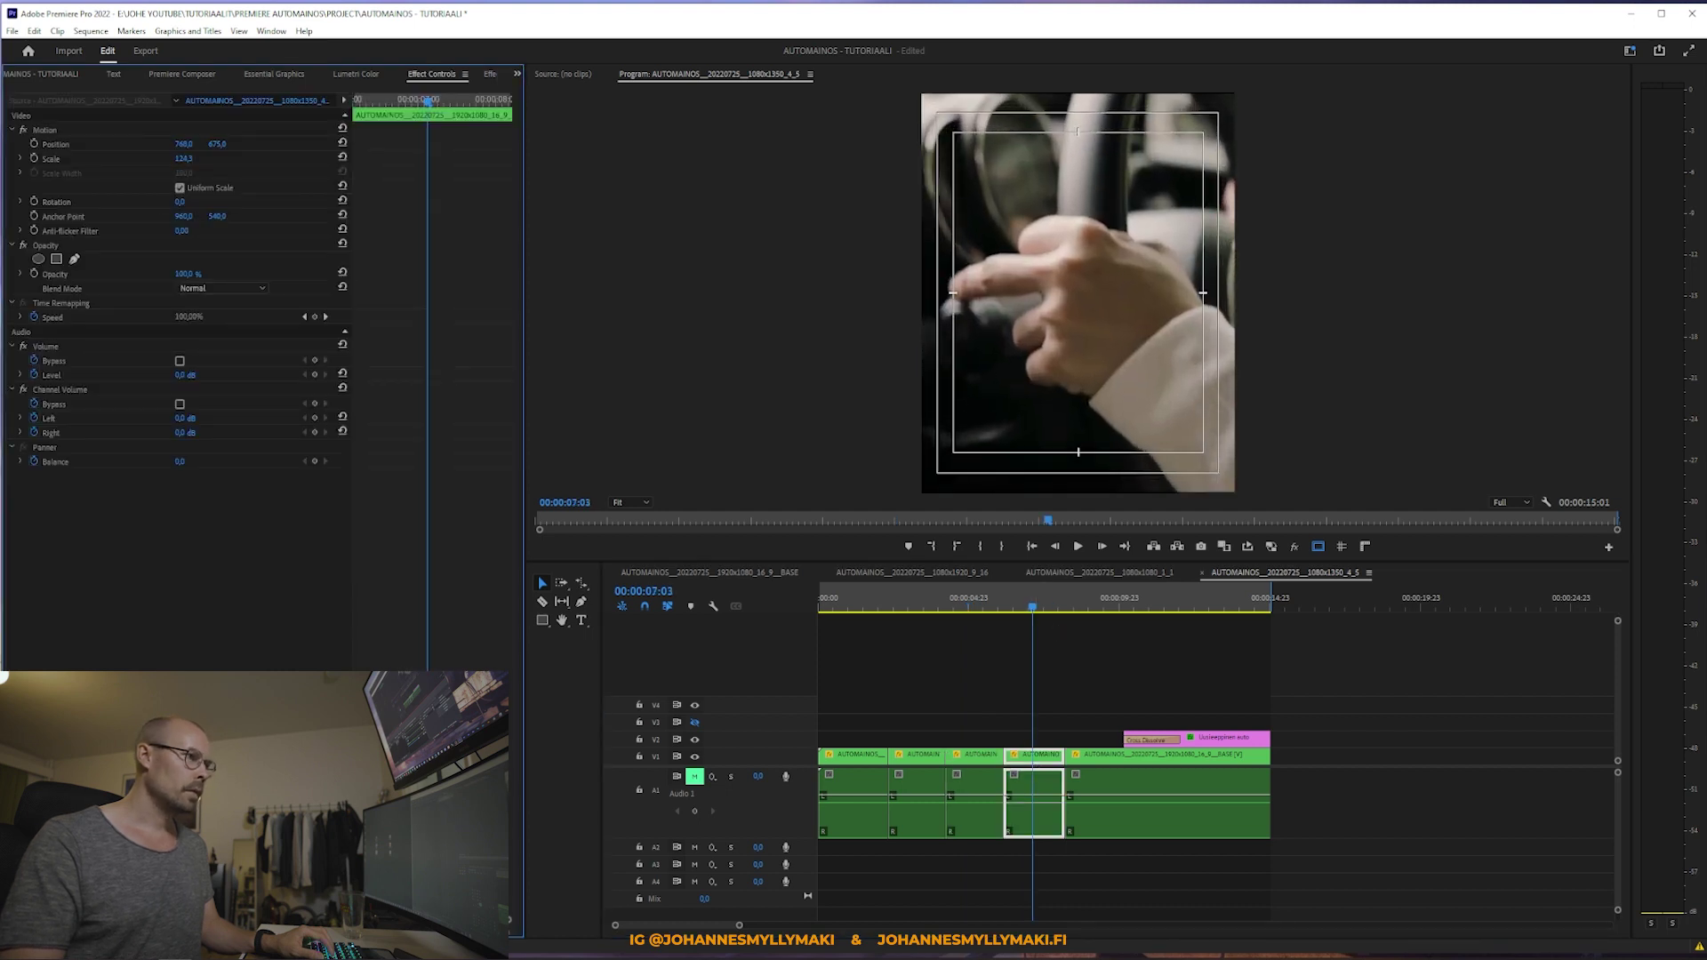
left_click_drag(183, 147, 205, 146)
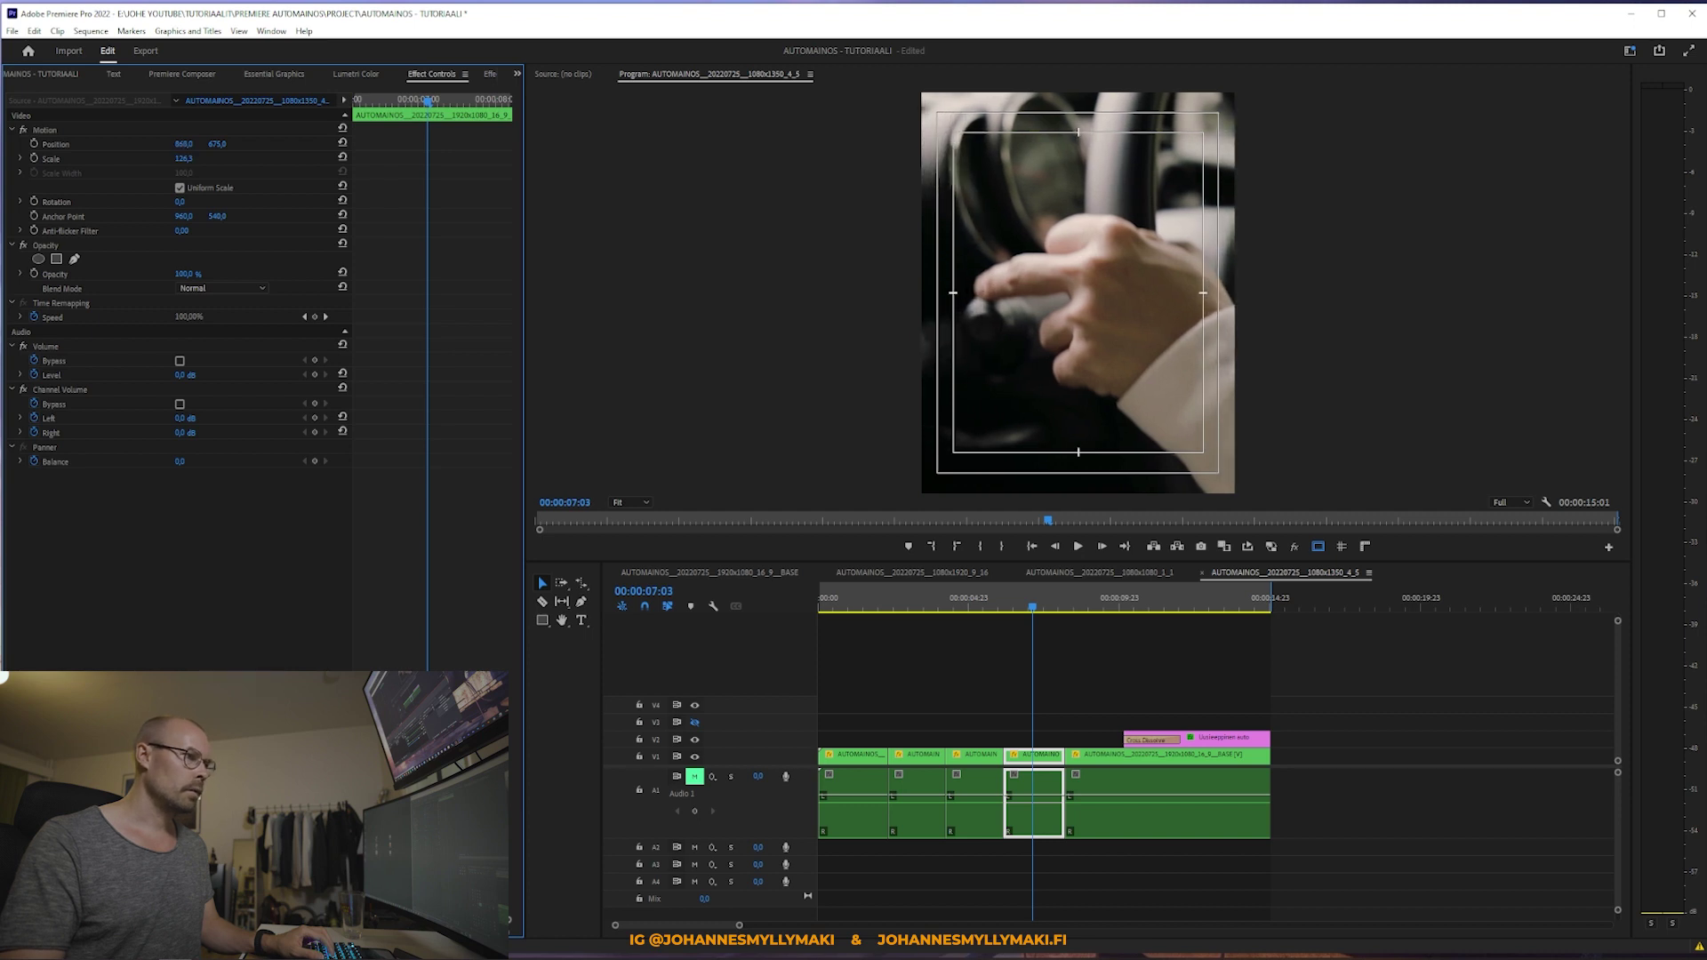
Step: Shift the coastal road shot to X 567 and play back the 4:5 version
left_click(1094, 606)
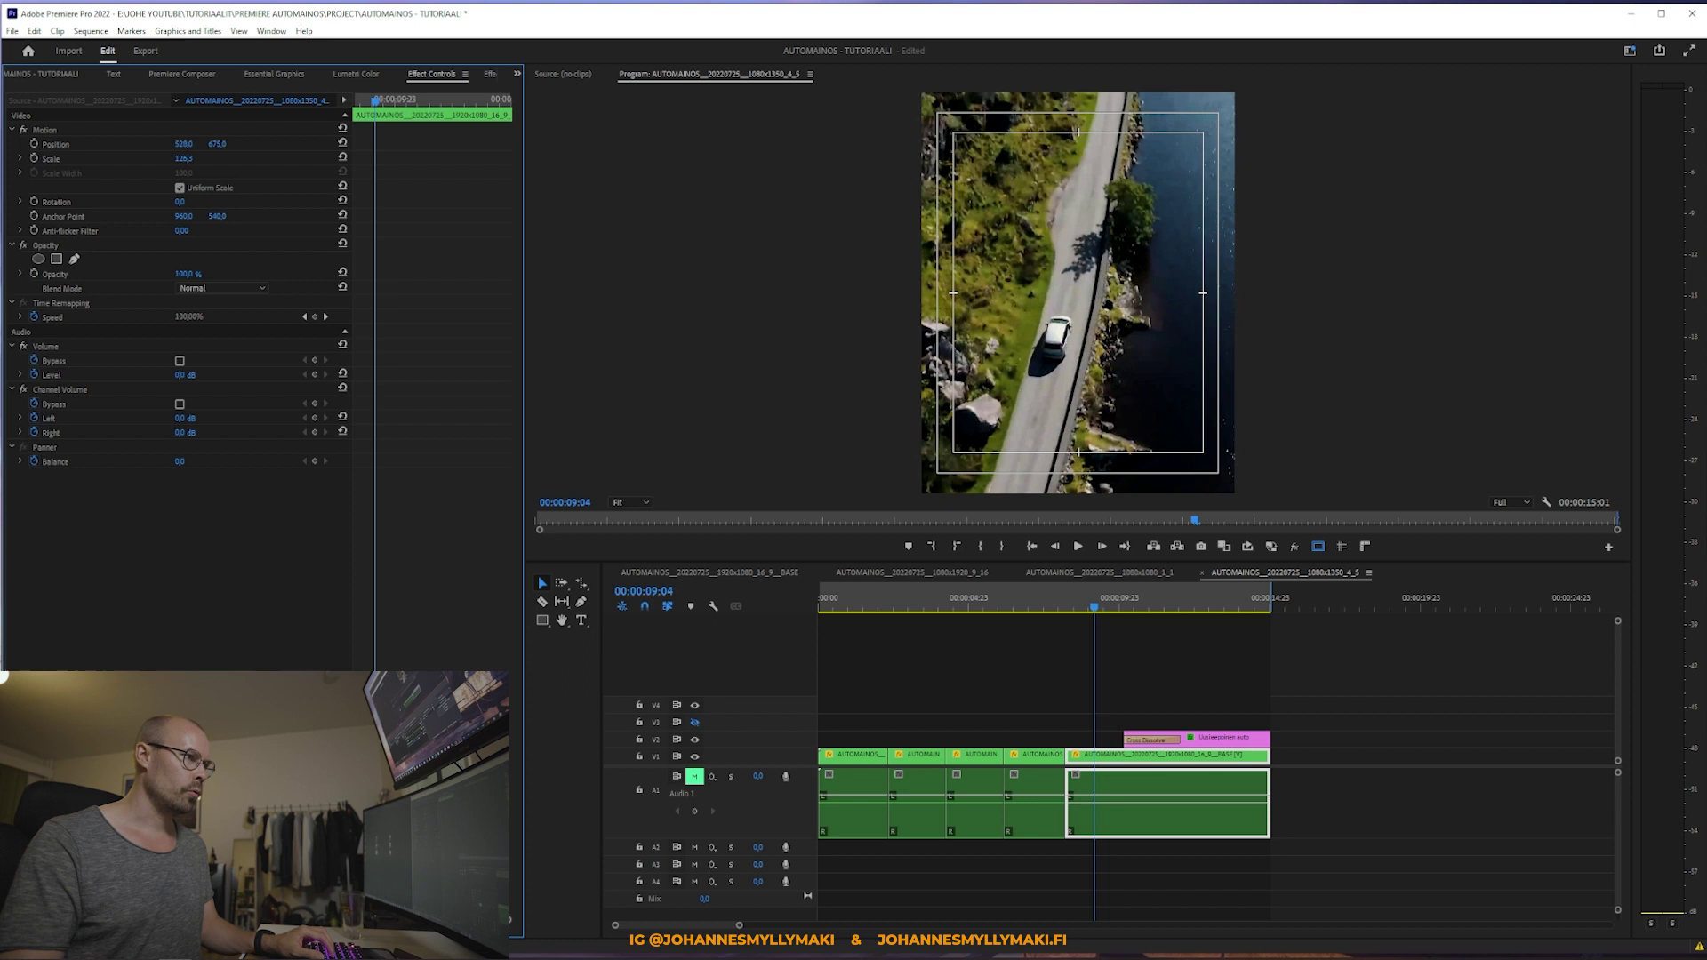
left_click_drag(183, 144, 164, 144)
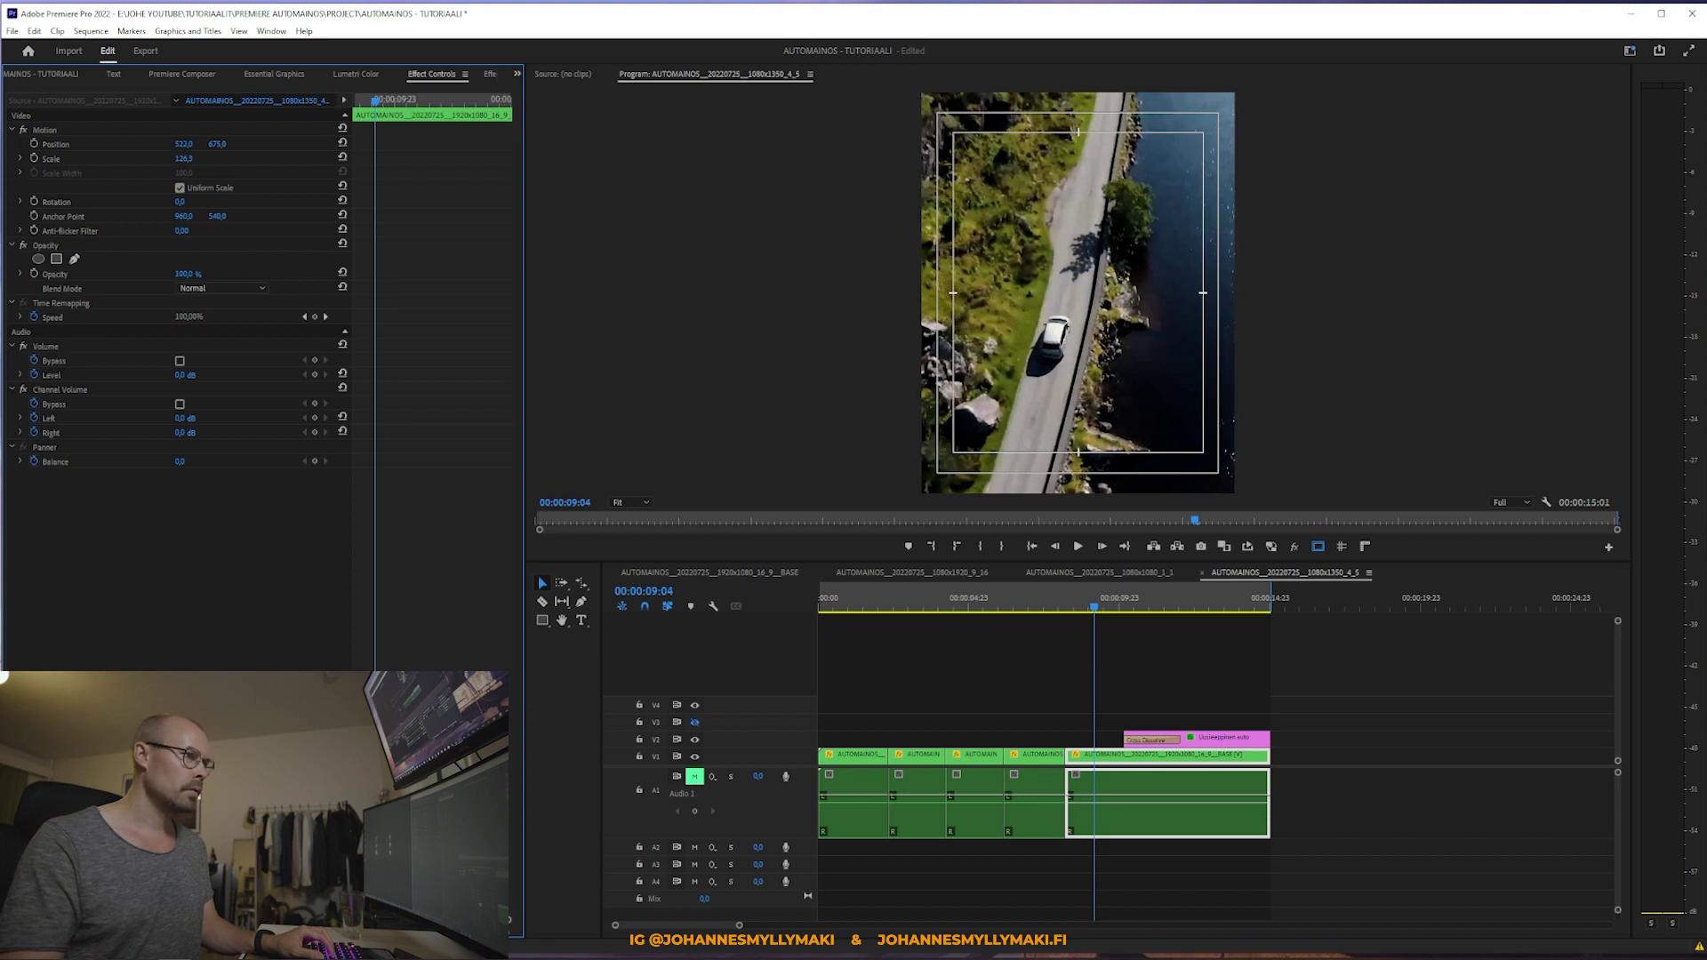
key("space")
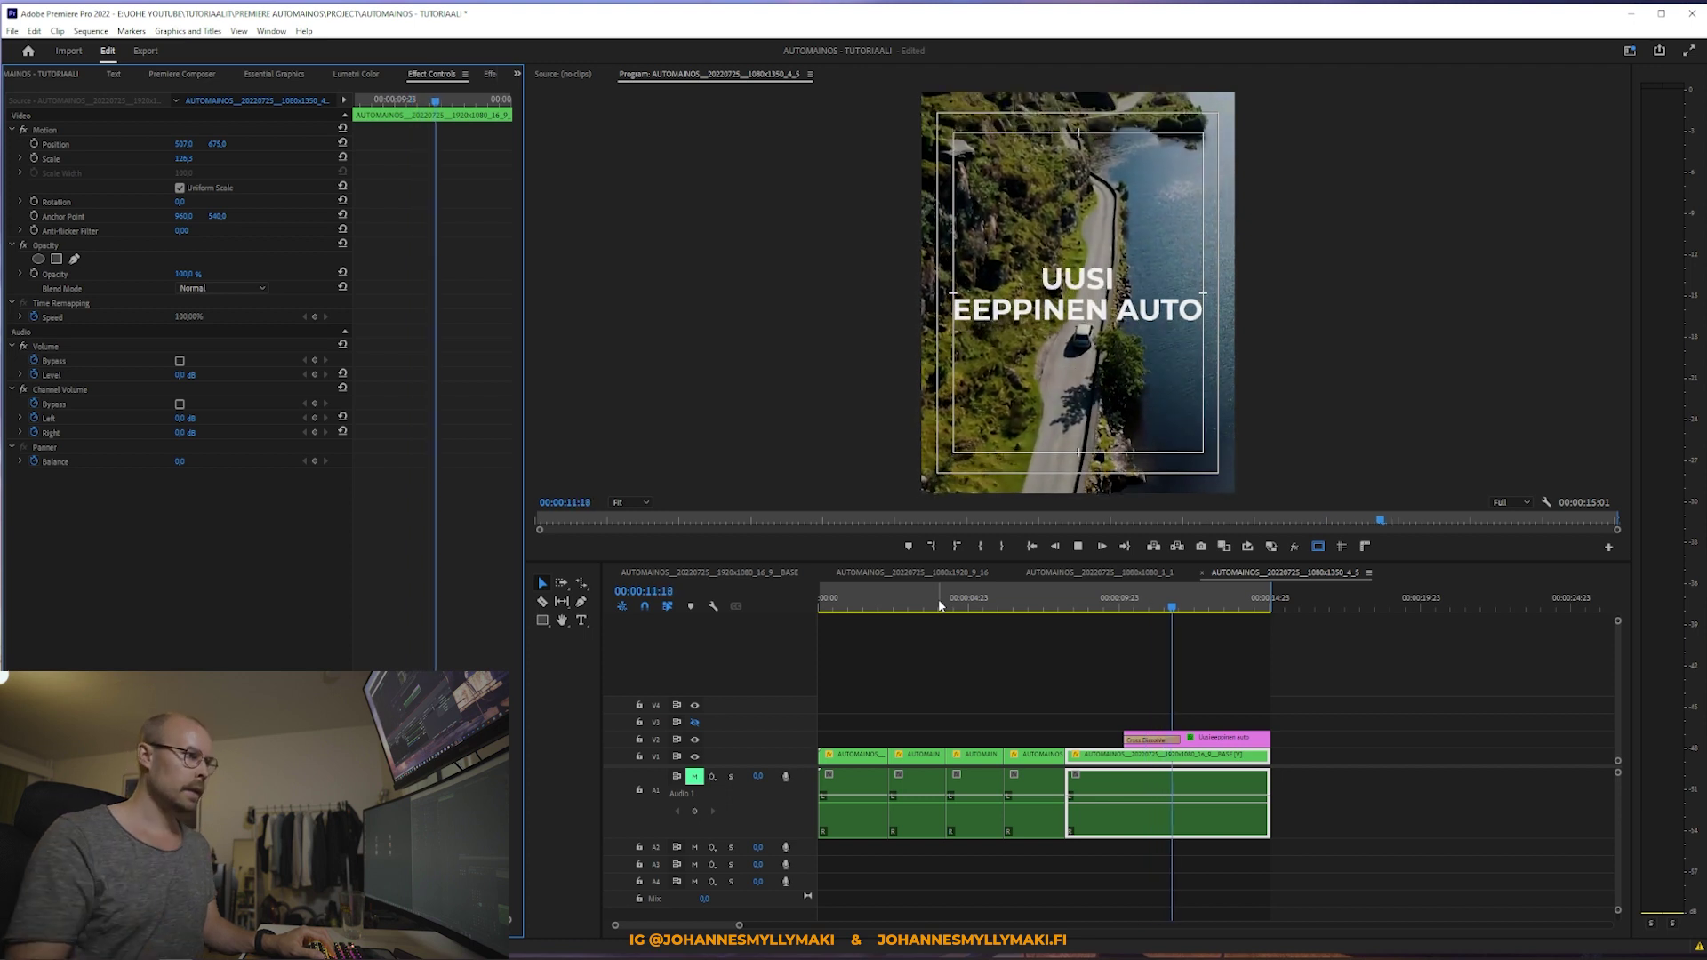
mouse_move(1101, 611)
left_mouse_down()
mouse_move(1241, 612)
mouse_move(1164, 624)
mouse_move(1227, 642)
left_mouse_up()
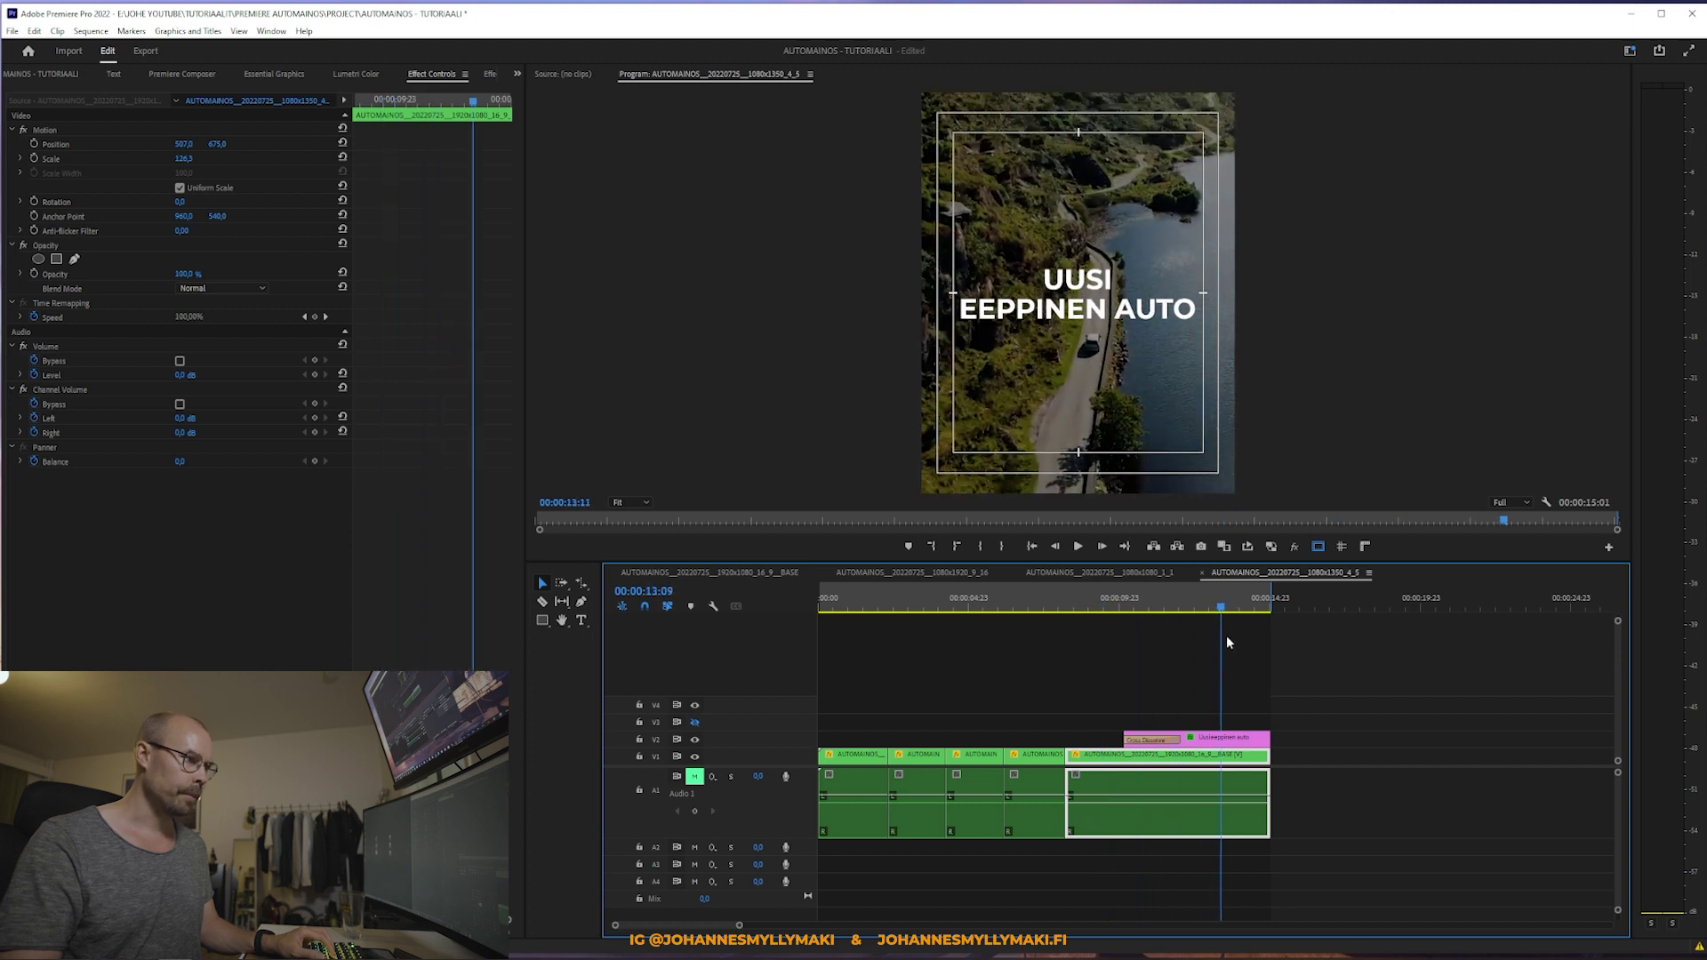
Step: Shrink the 4:5 title's font size from 163 to about 157
left_click(1248, 715)
left_click(1254, 740)
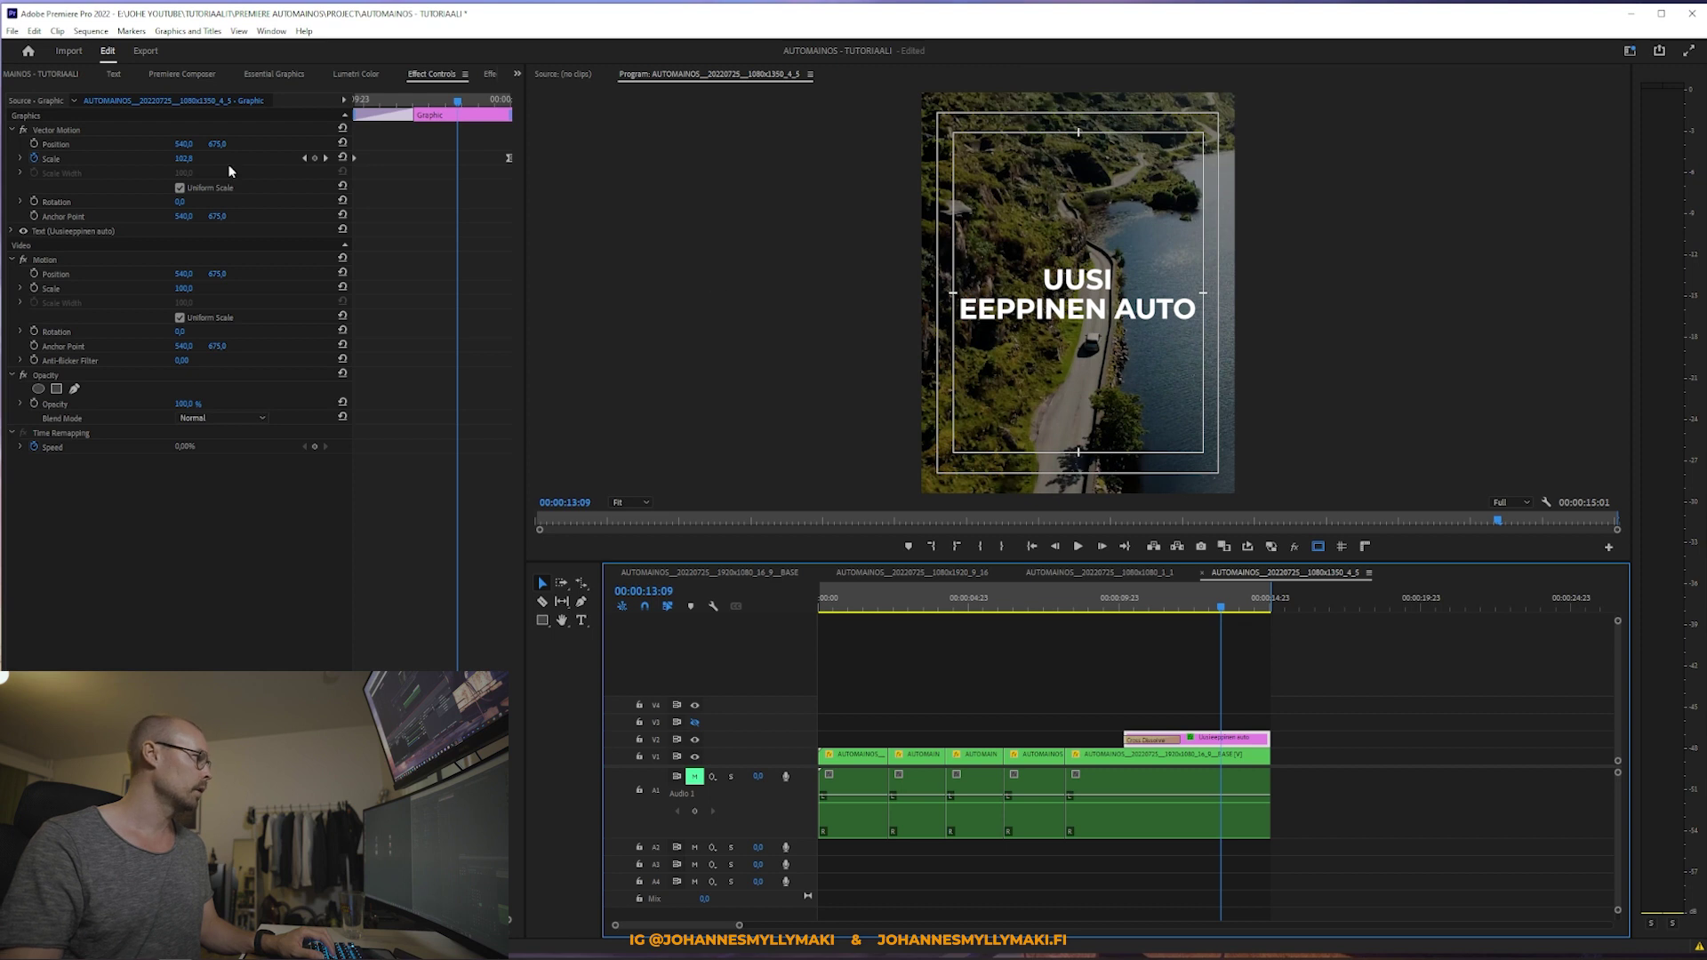
left_click(280, 77)
left_click(67, 127)
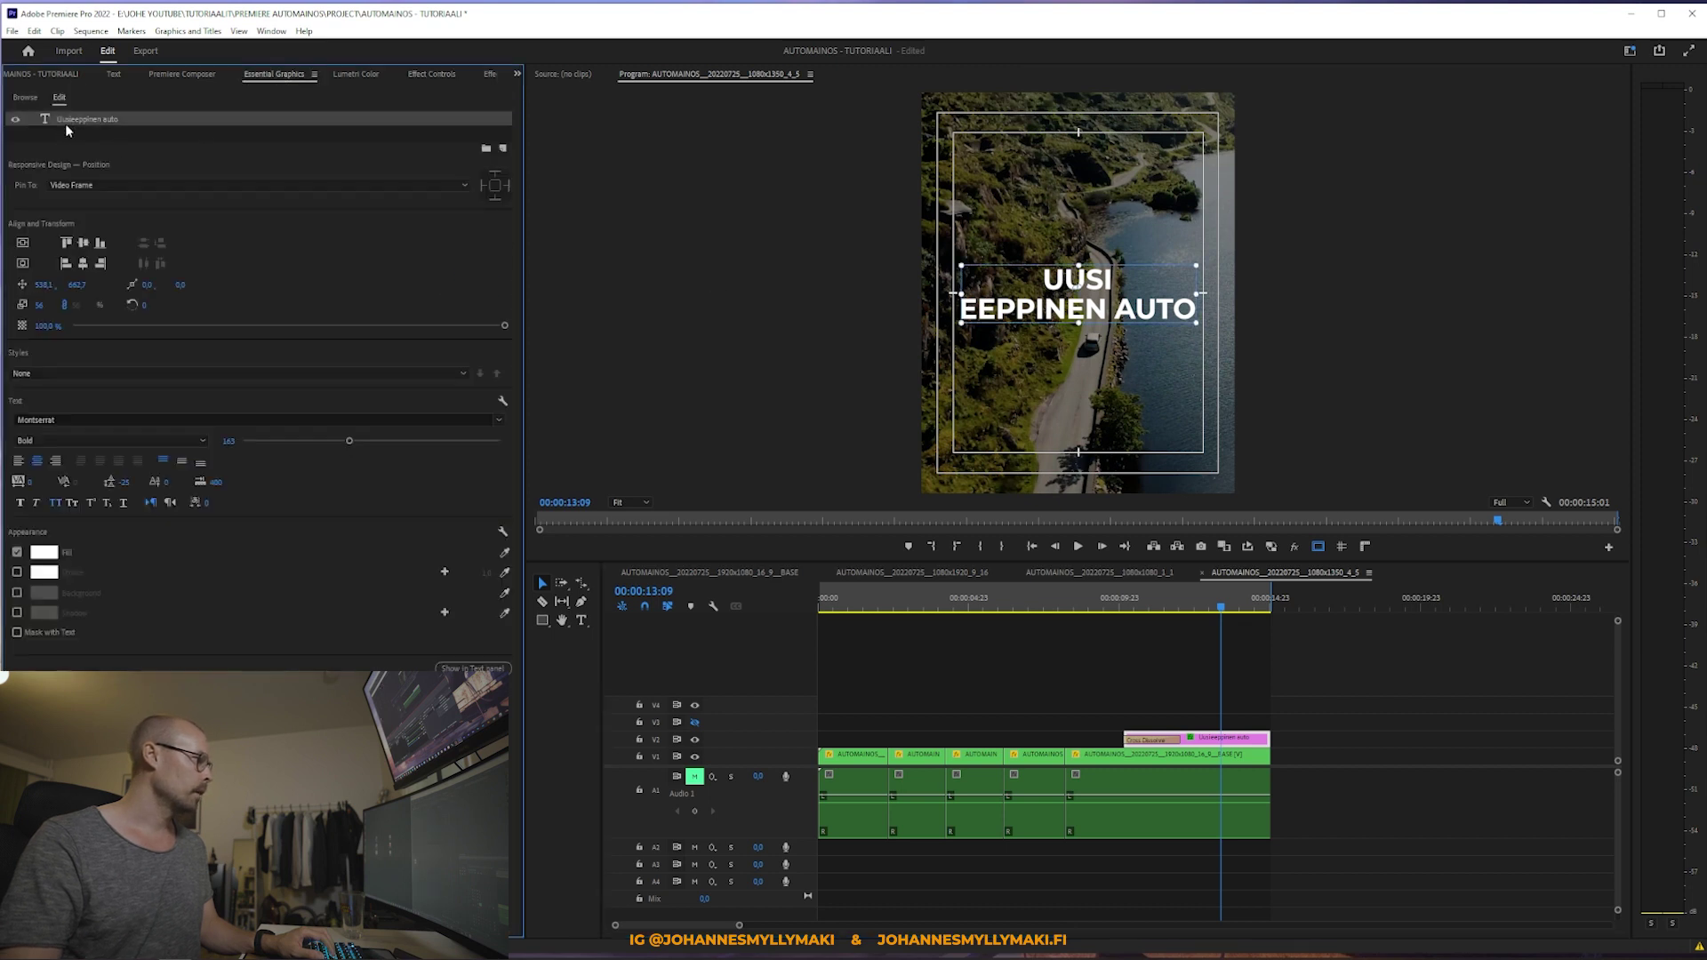
left_click(1144, 603)
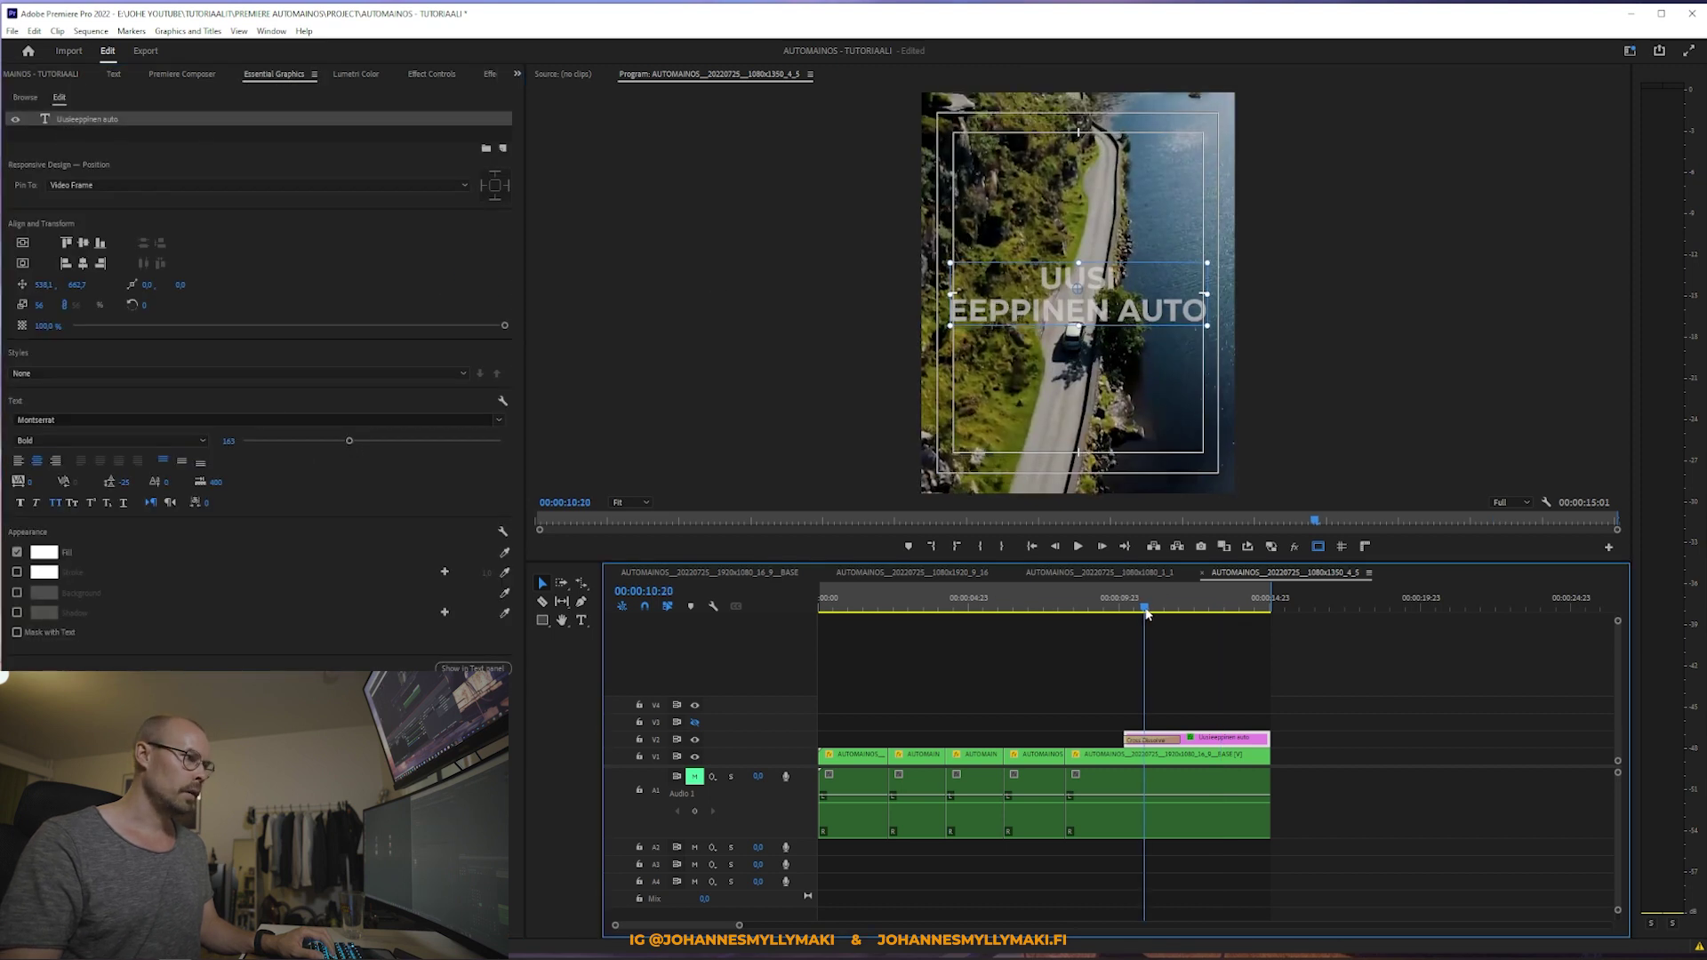
left_click_drag(356, 440, 345, 441)
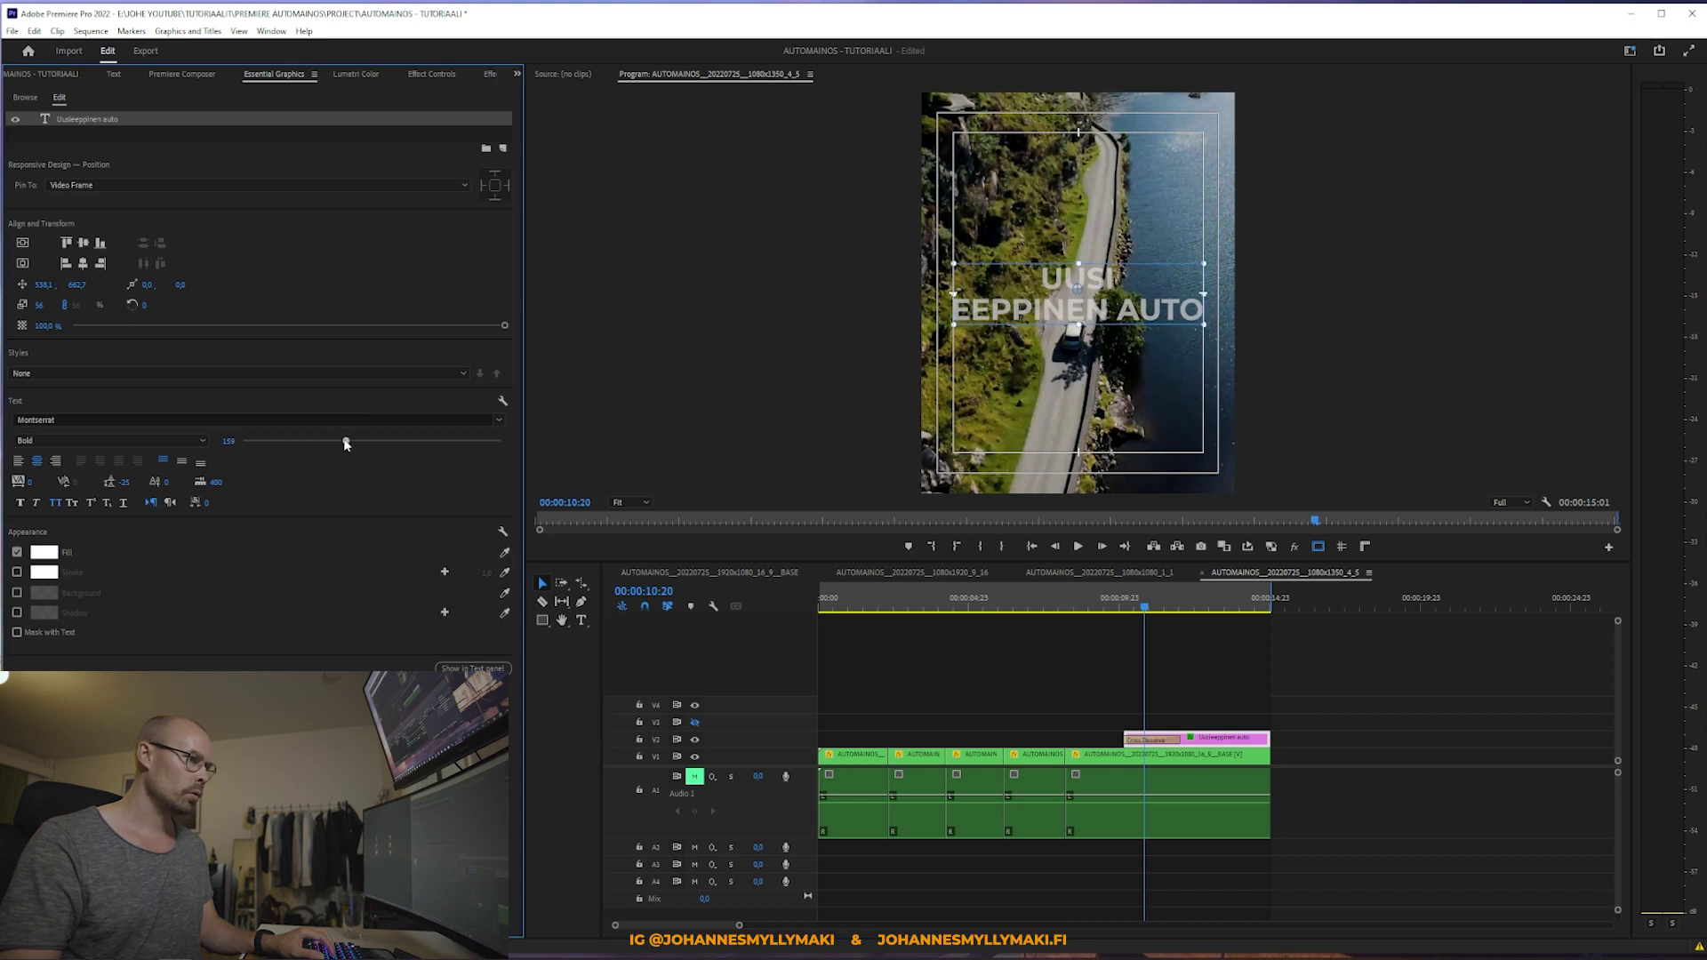
Step: Preview the resized title, stopping near the sequence end
left_click(1118, 710)
key("space")
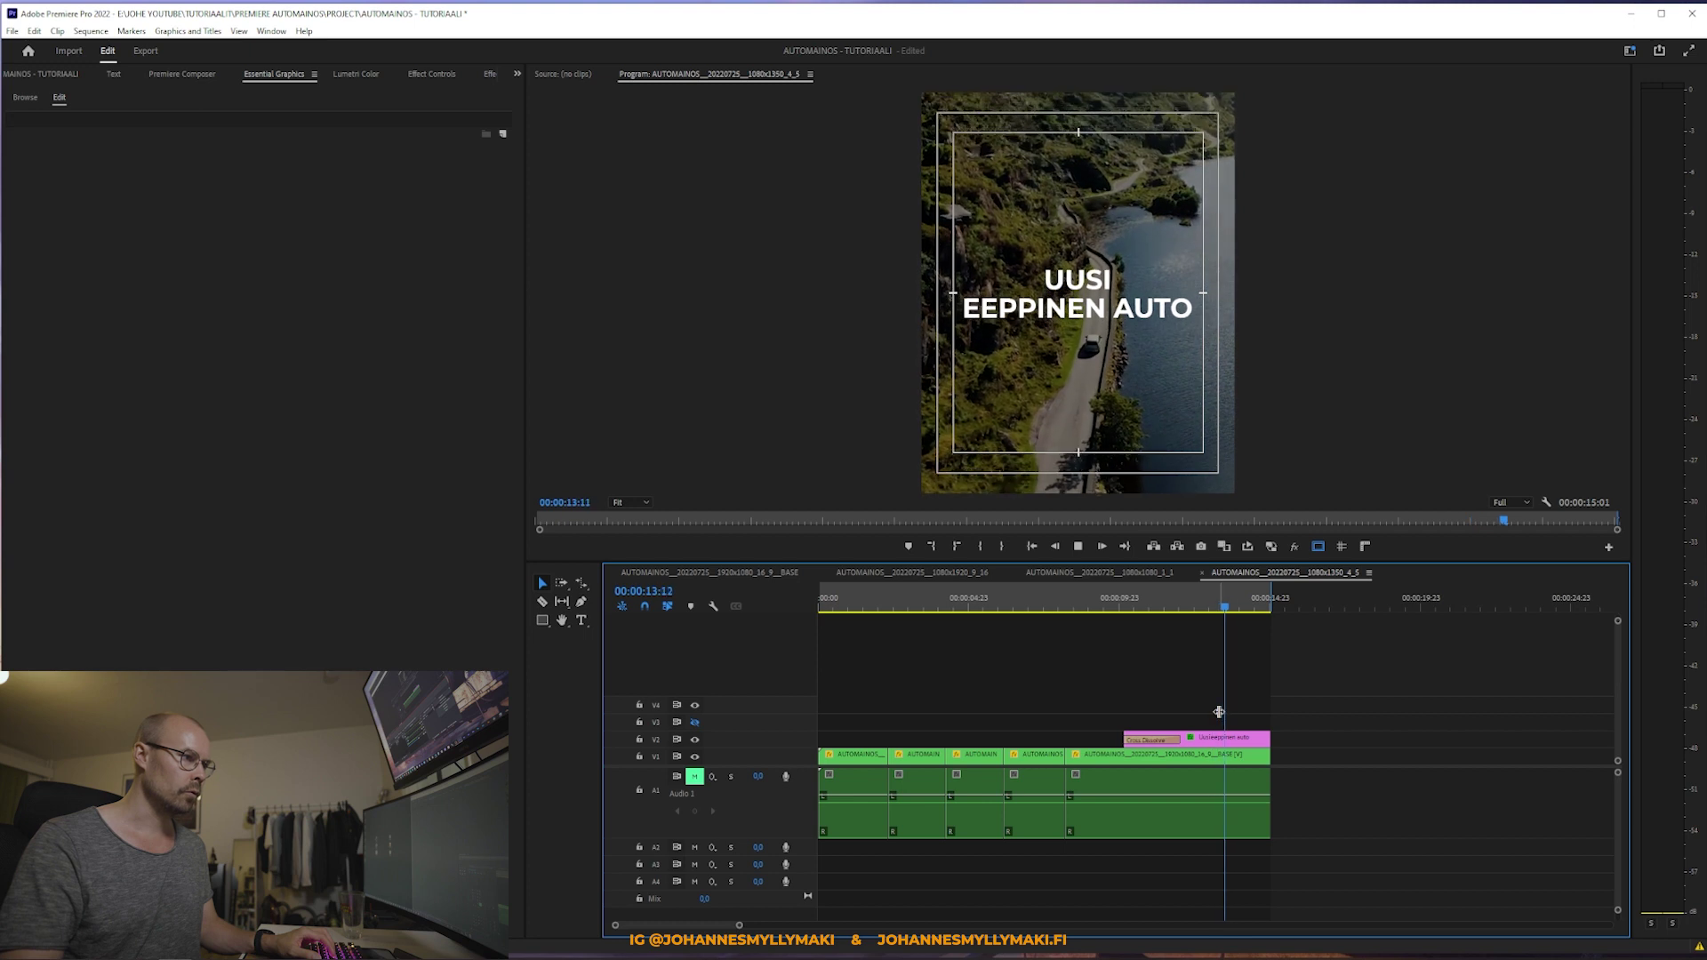
left_click(1213, 604)
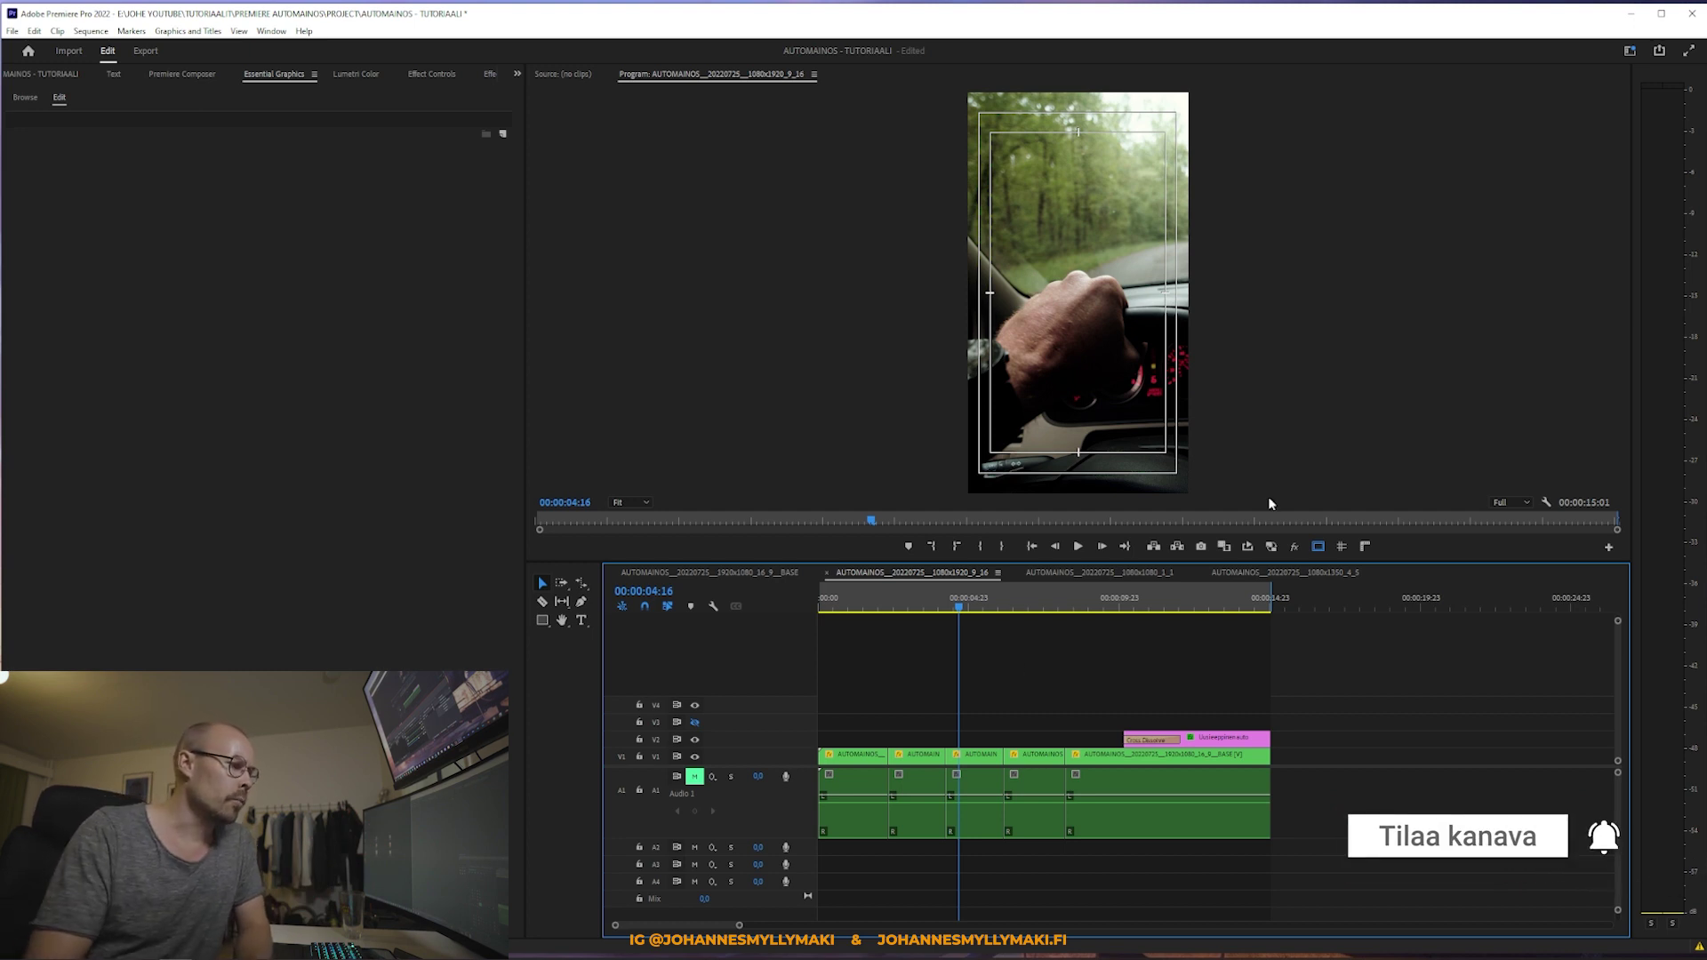
Step: Scrub to 00:00:04:15 and show the steering-wheel clip's motion settings (Position 953, 960, Scale 178.5)
left_click(1017, 608)
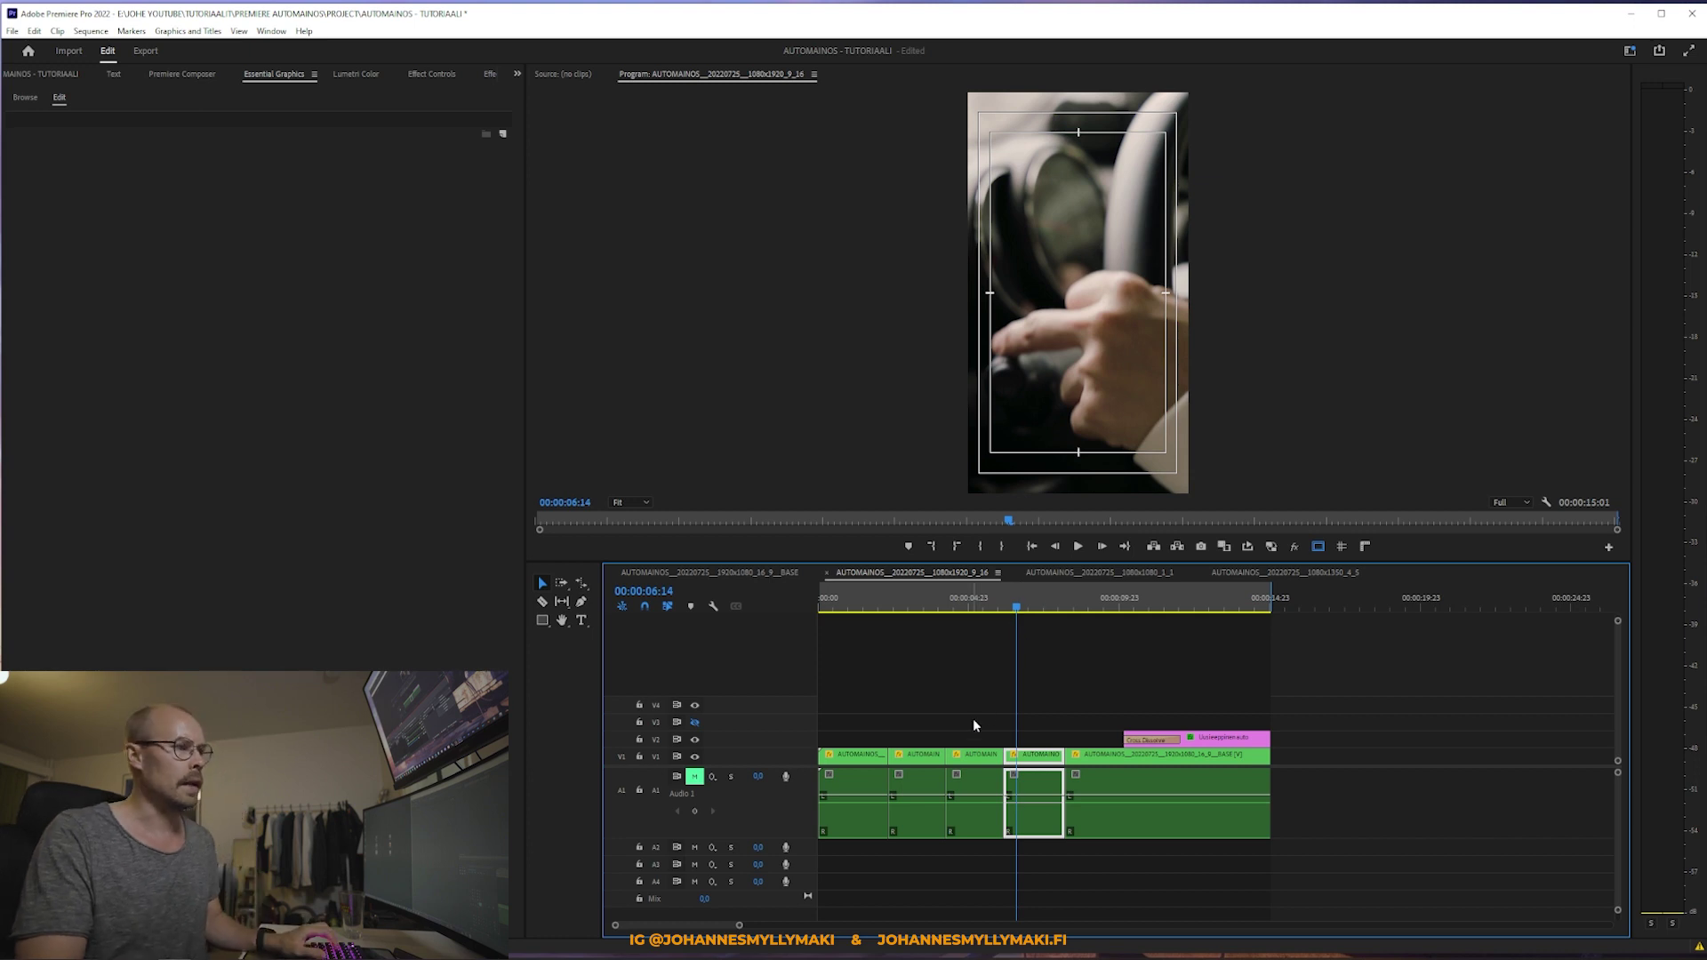
left_click_drag(978, 608, 961, 614)
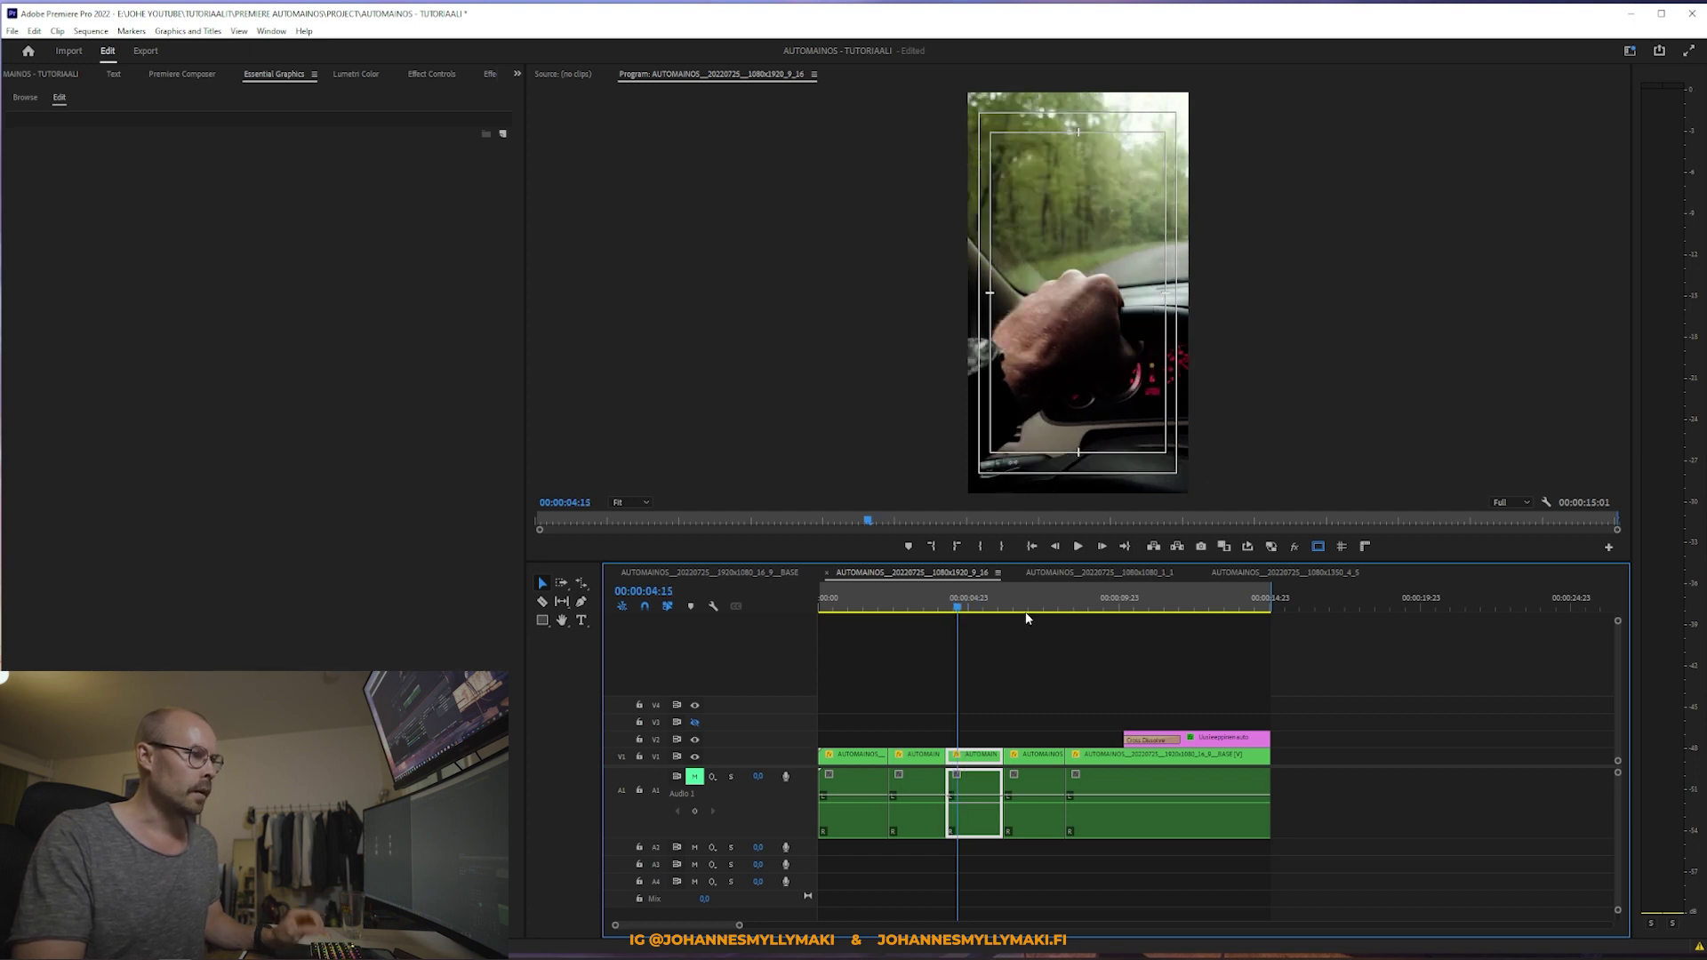
left_click(982, 712)
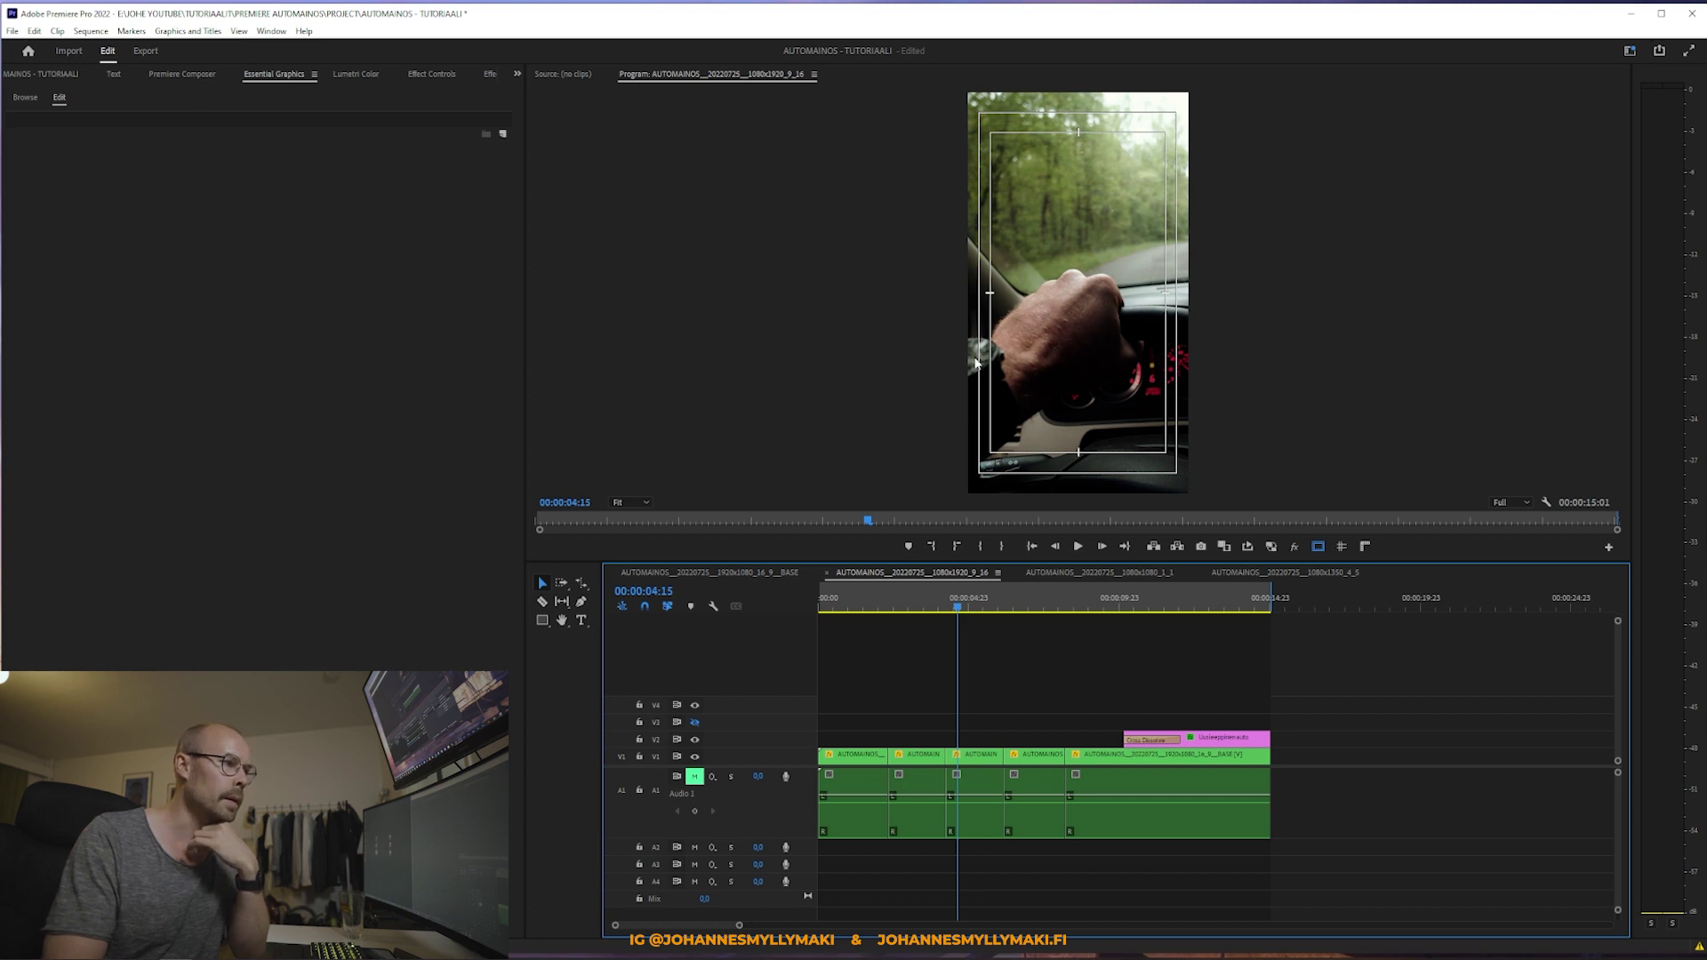
left_click_drag(965, 610, 961, 608)
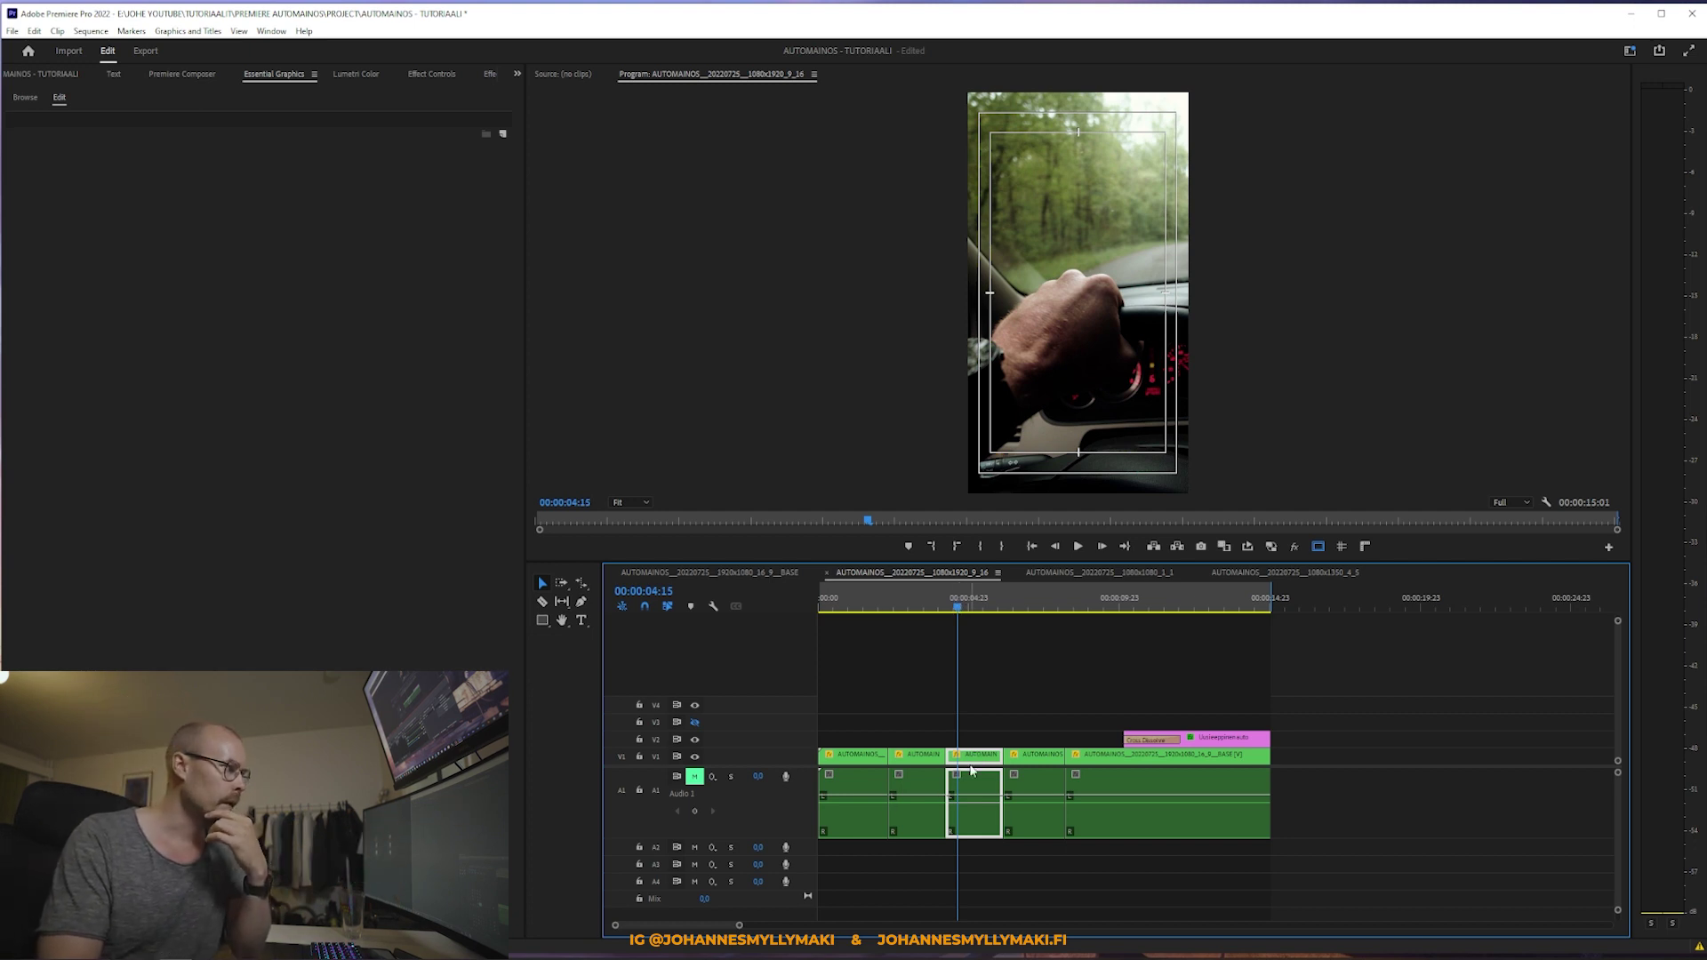
left_click(431, 75)
left_click(971, 758)
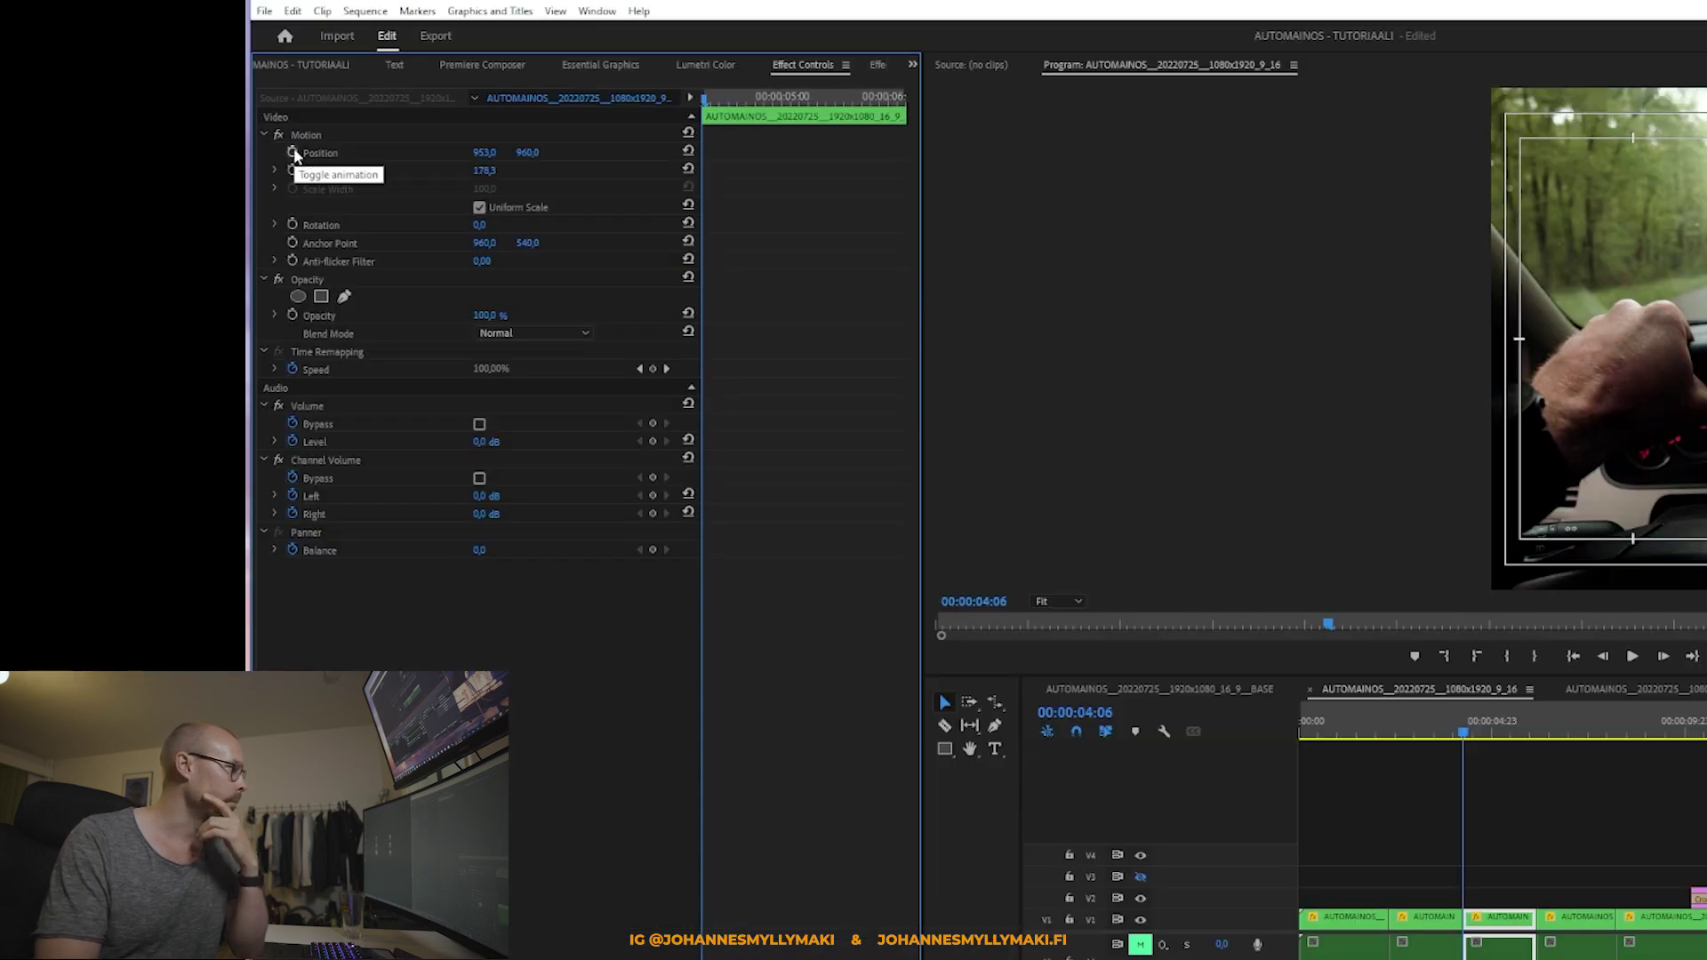
Step: Keyframe the clip's Position X at 1120, 1013 and 874 to pan across the shot
left_click(293, 152)
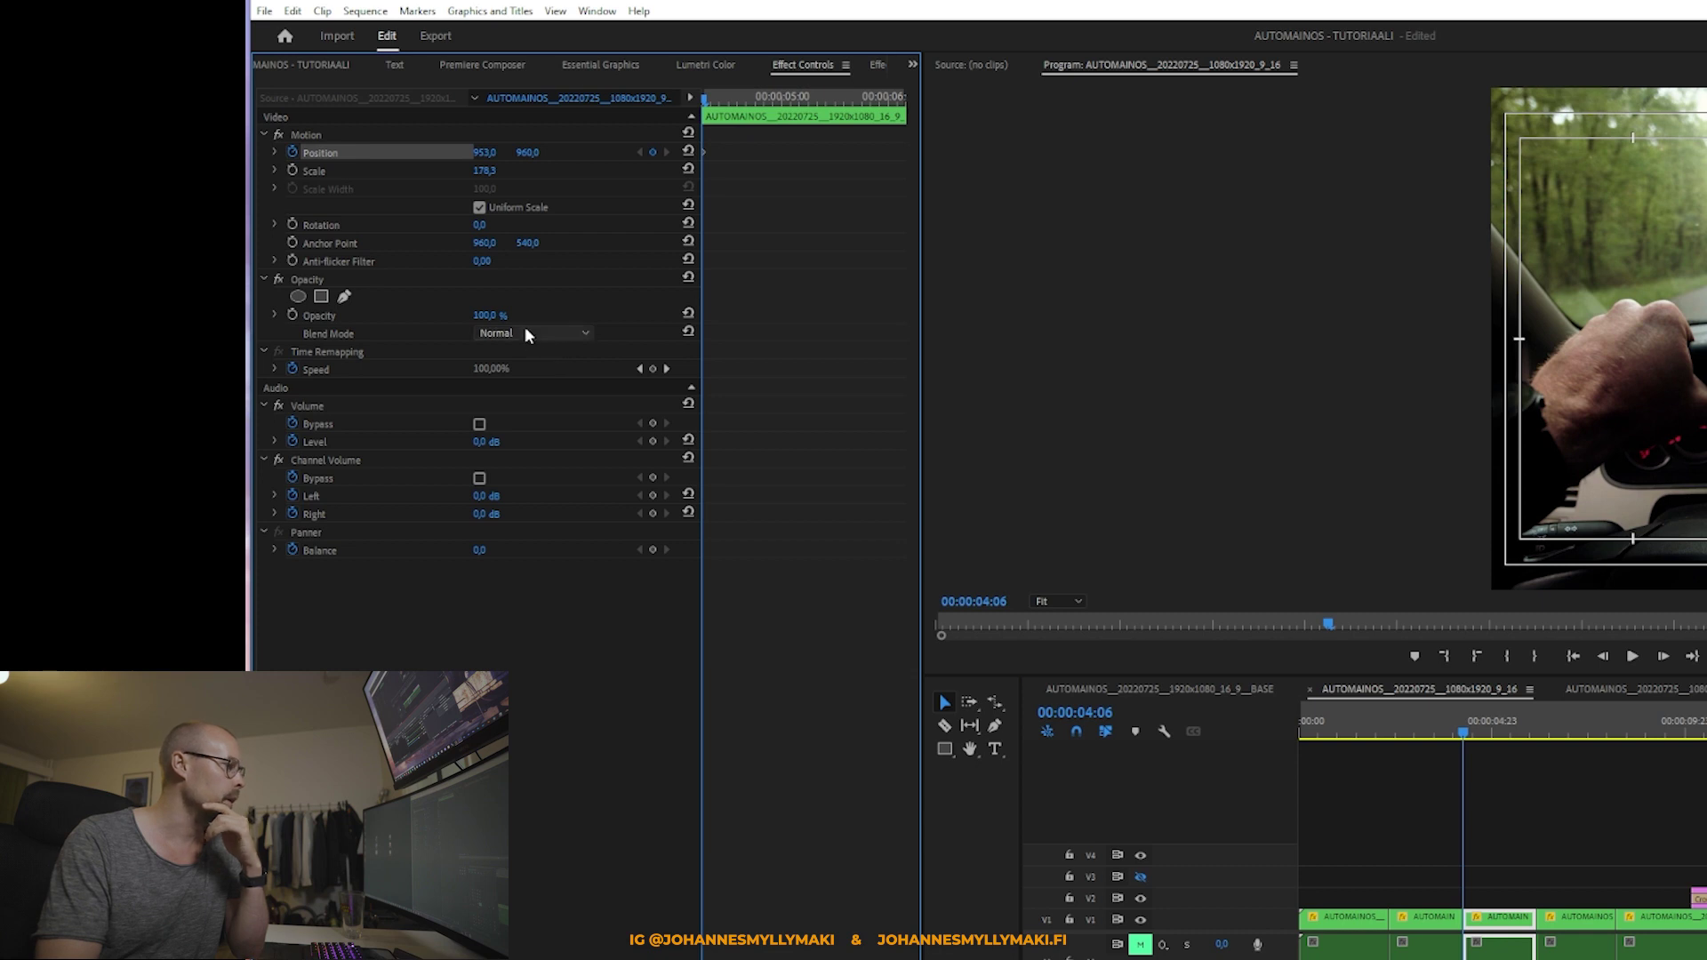
left_click_drag(484, 158, 547, 158)
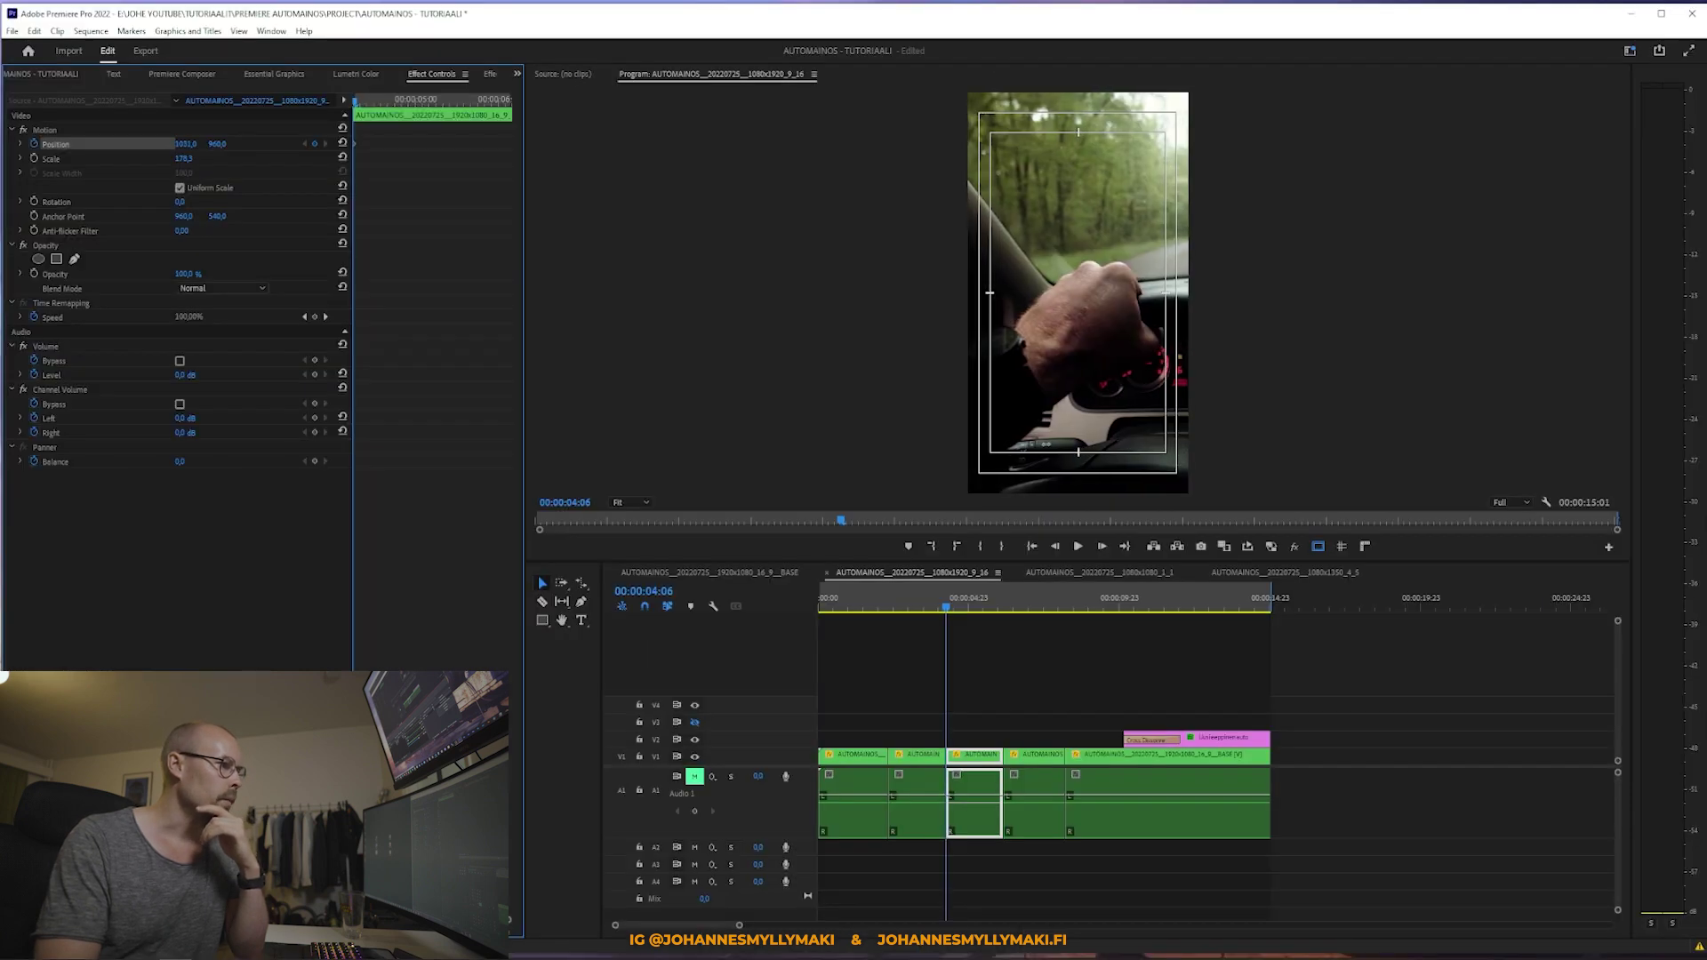
left_click_drag(186, 143, 204, 144)
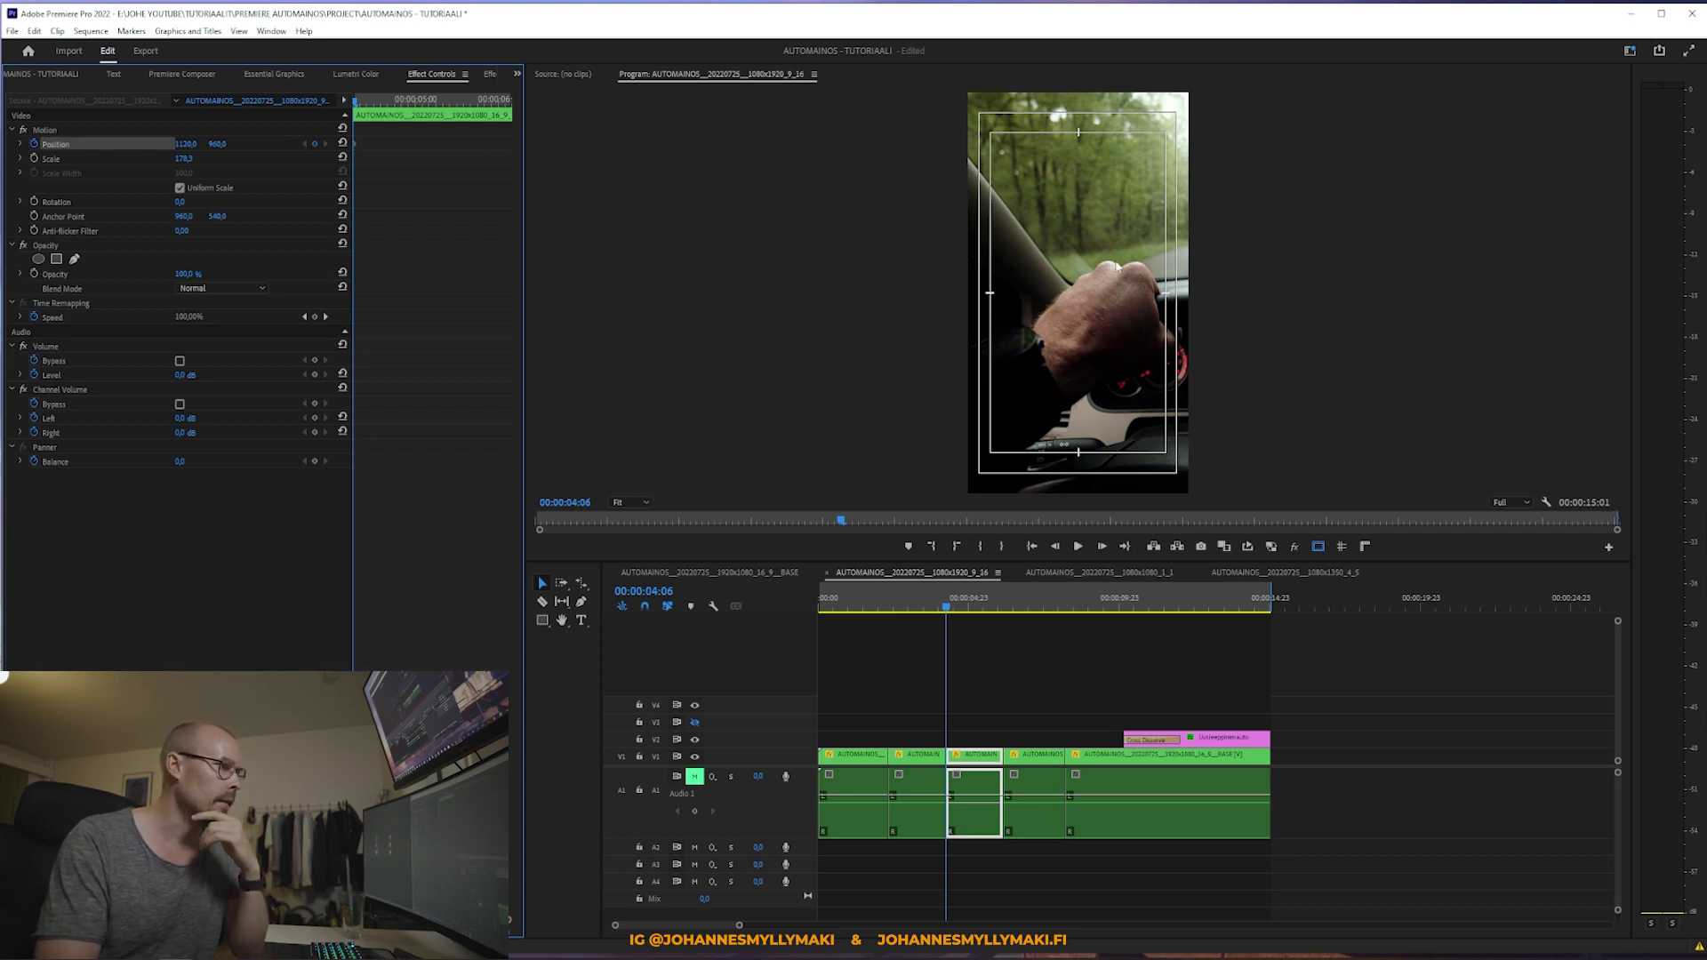
left_click_drag(362, 105, 437, 109)
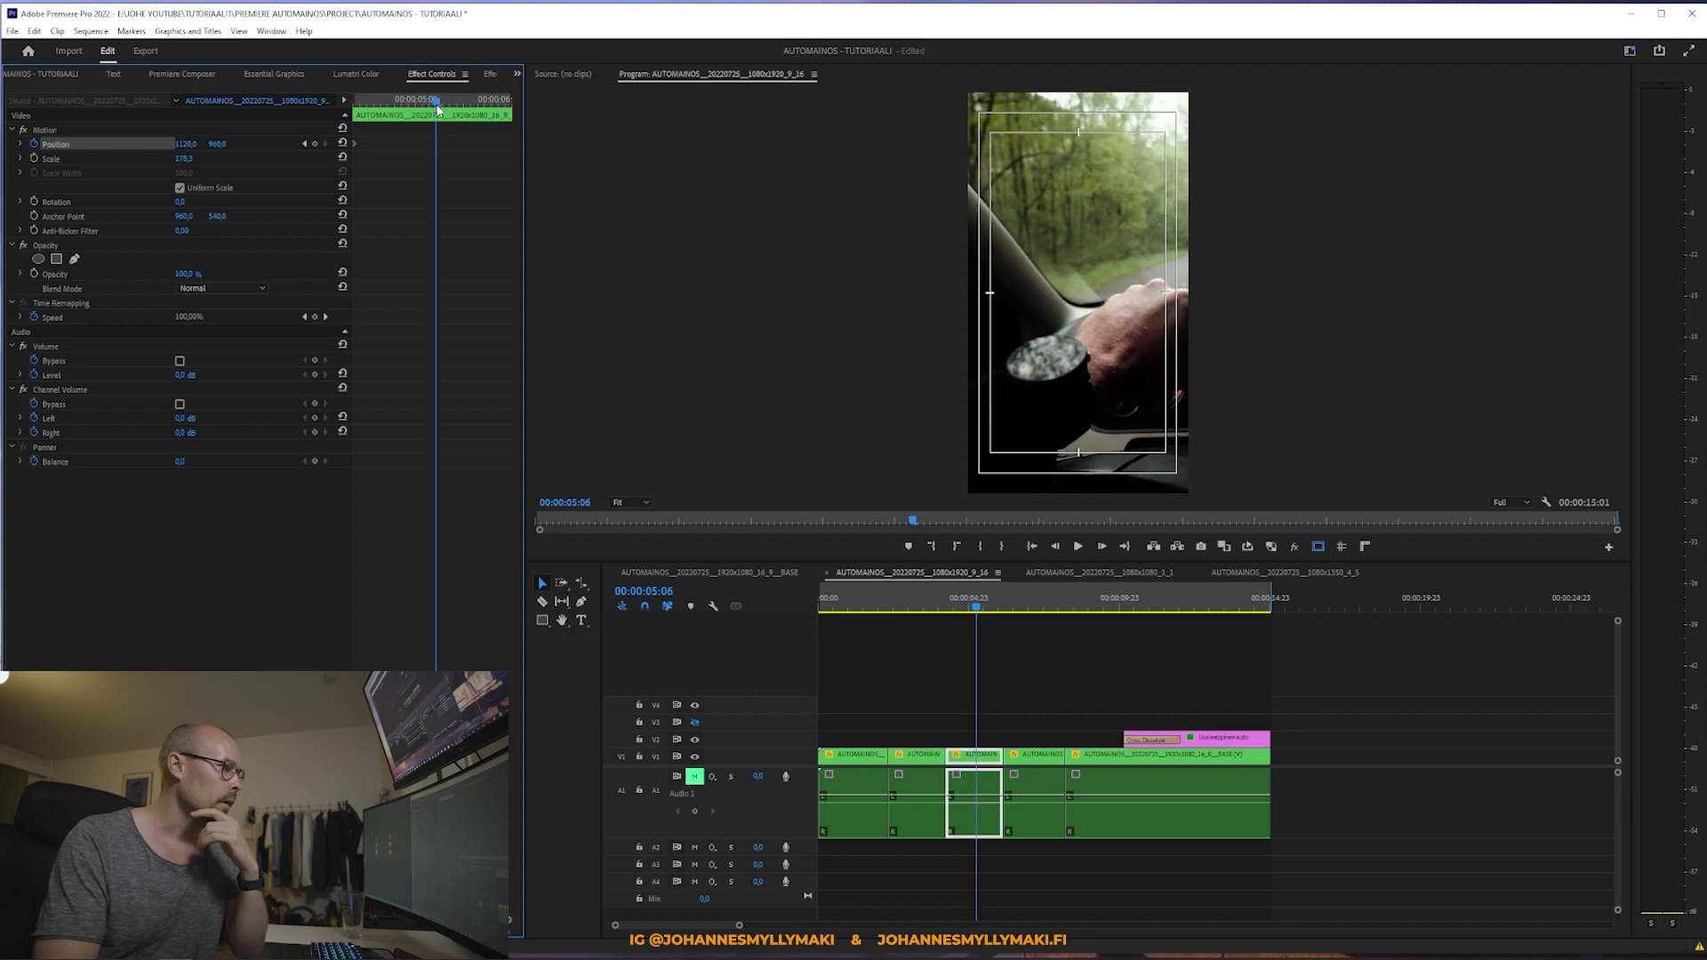
left_click_drag(186, 143, 88, 144)
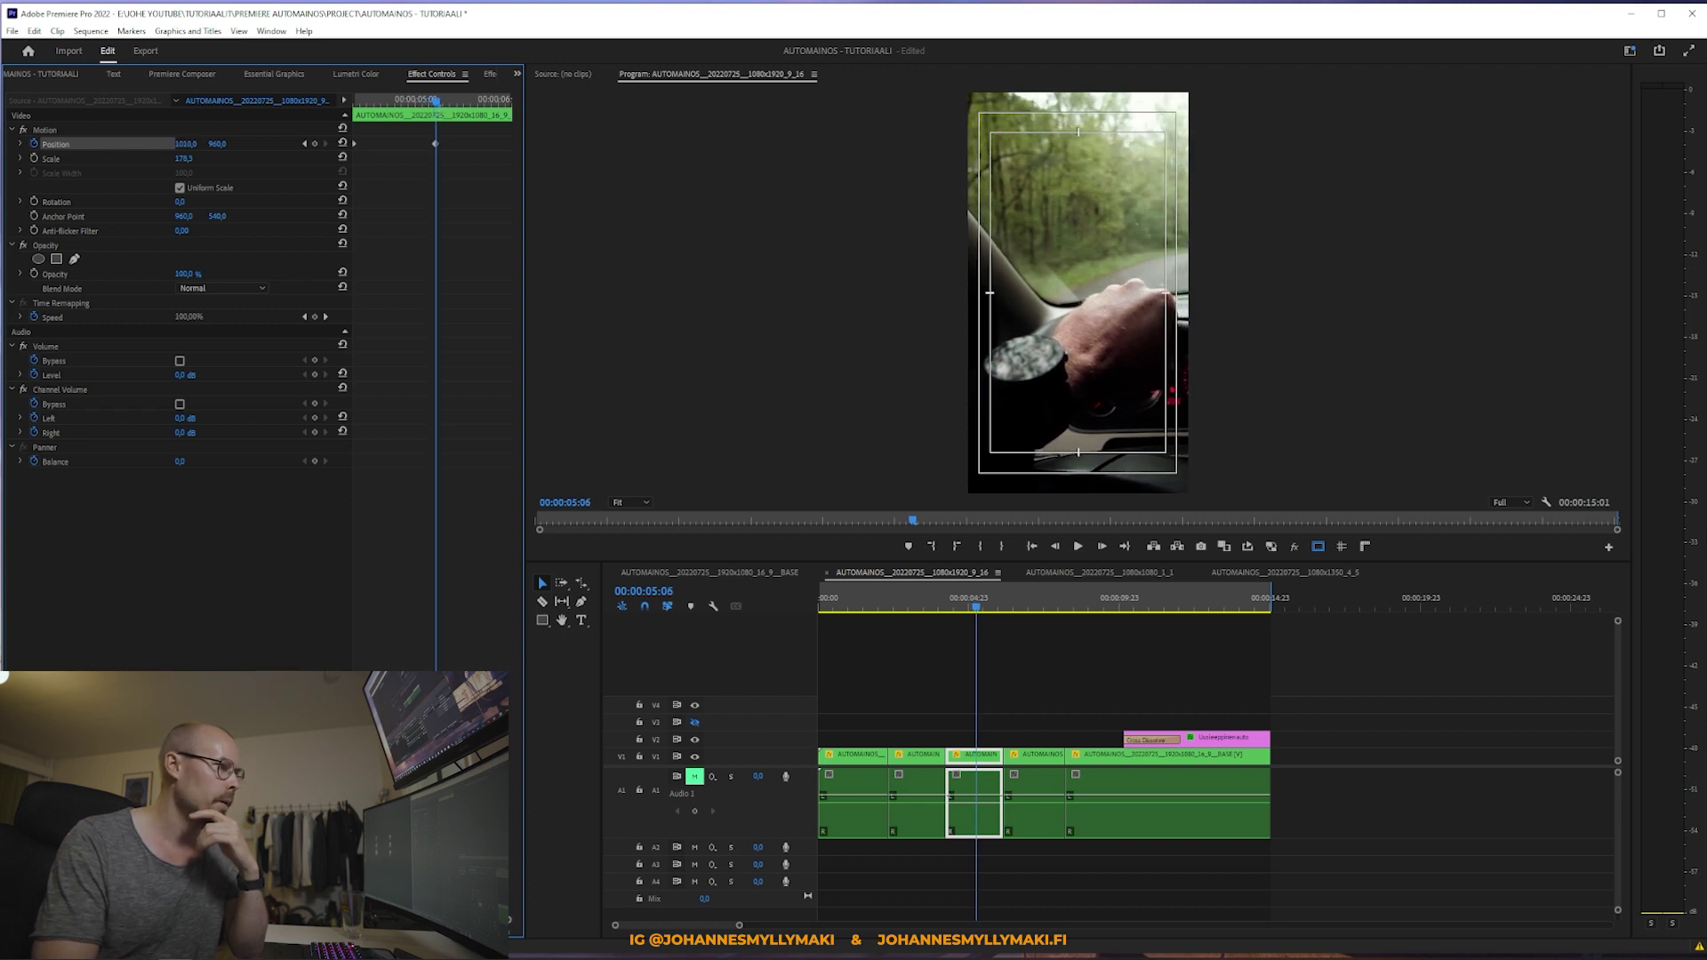
left_click_drag(435, 102, 504, 102)
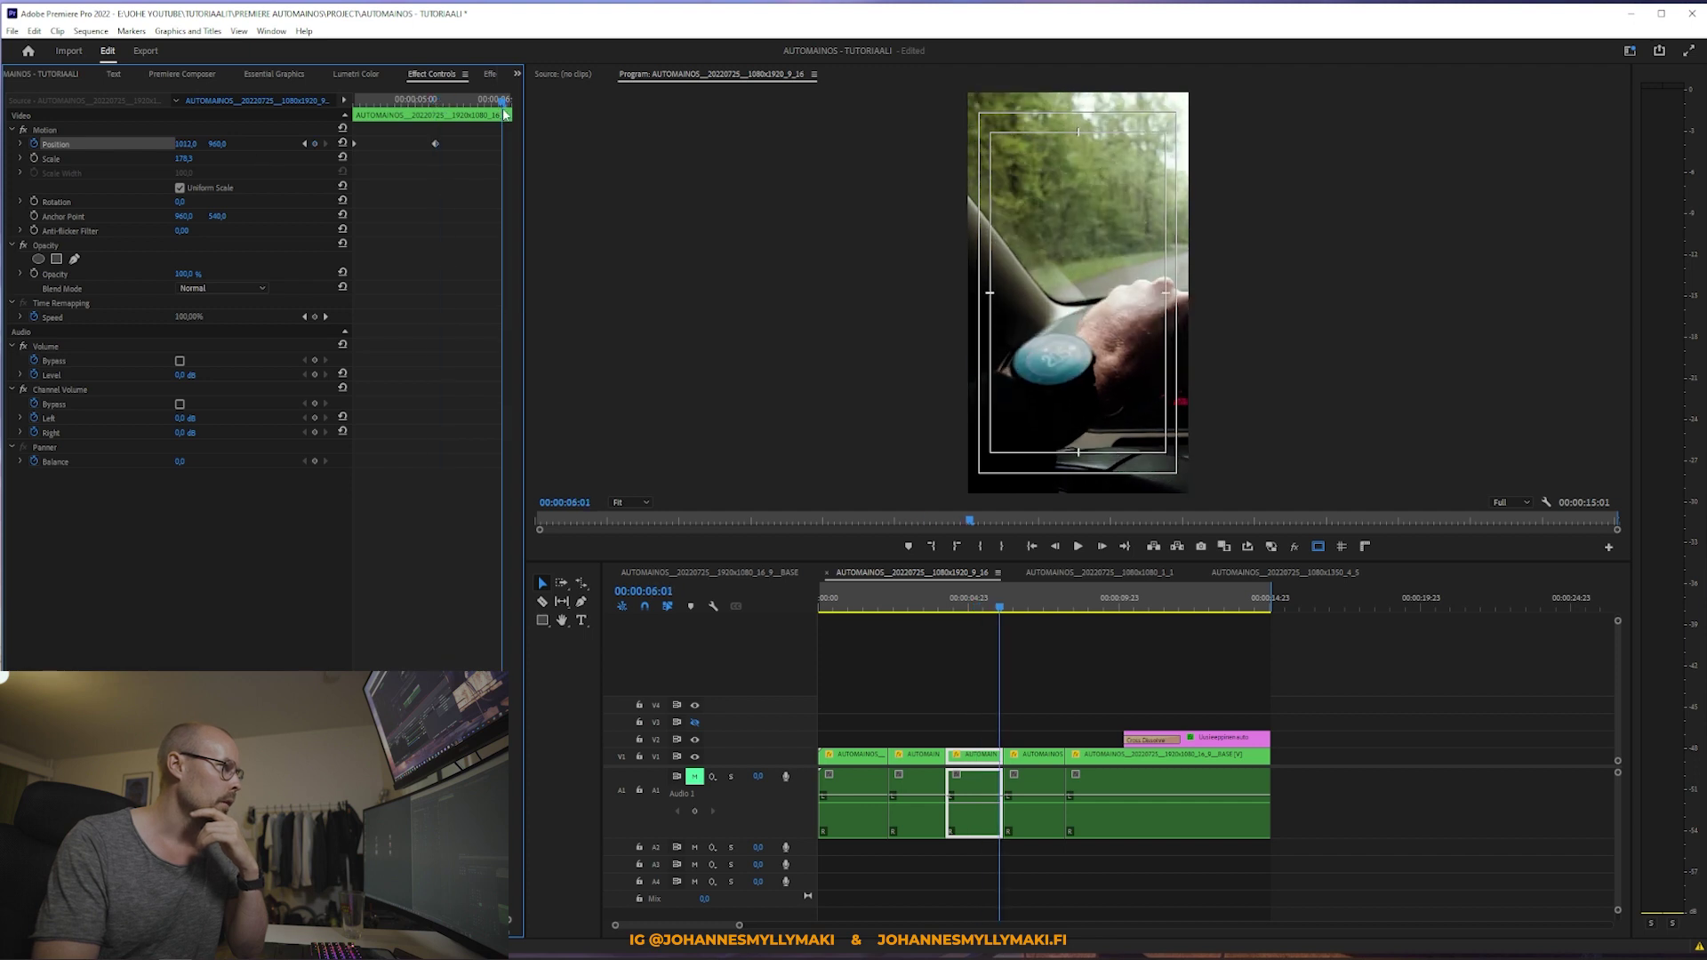
mouse_move(186, 145)
left_mouse_down()
mouse_move(64, 145)
mouse_move(80, 145)
left_mouse_up()
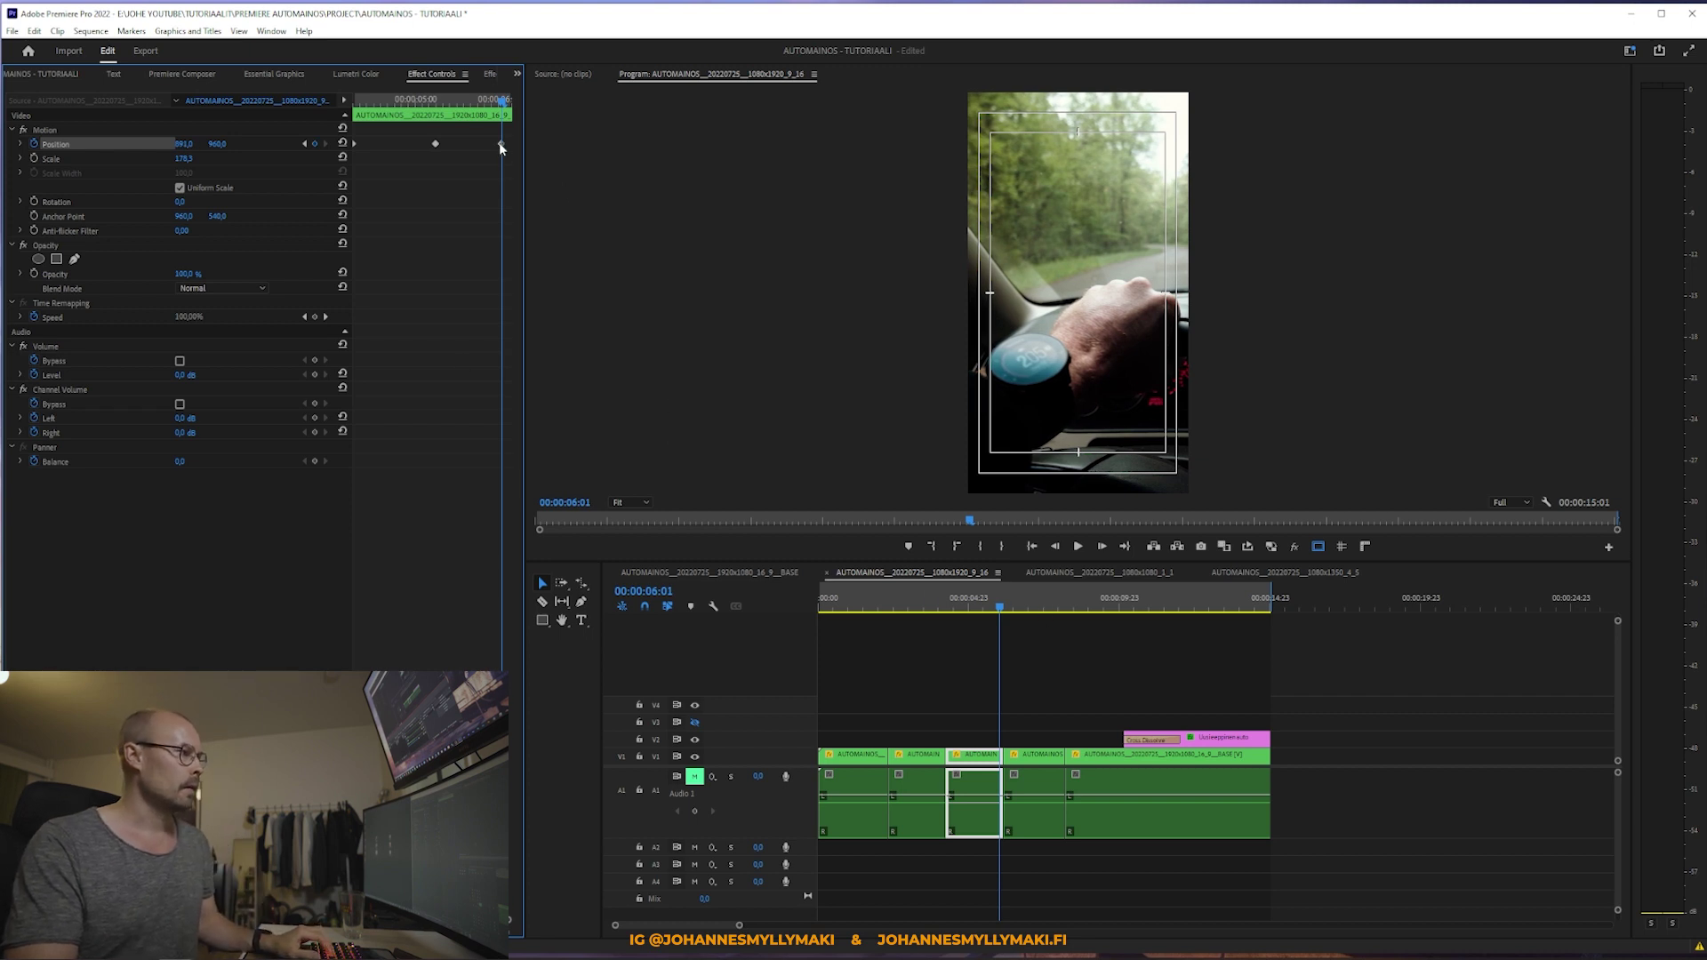
left_click_drag(500, 144, 512, 144)
Step: Play back the steering-wheel pan and review it frame by frame
left_click(931, 608)
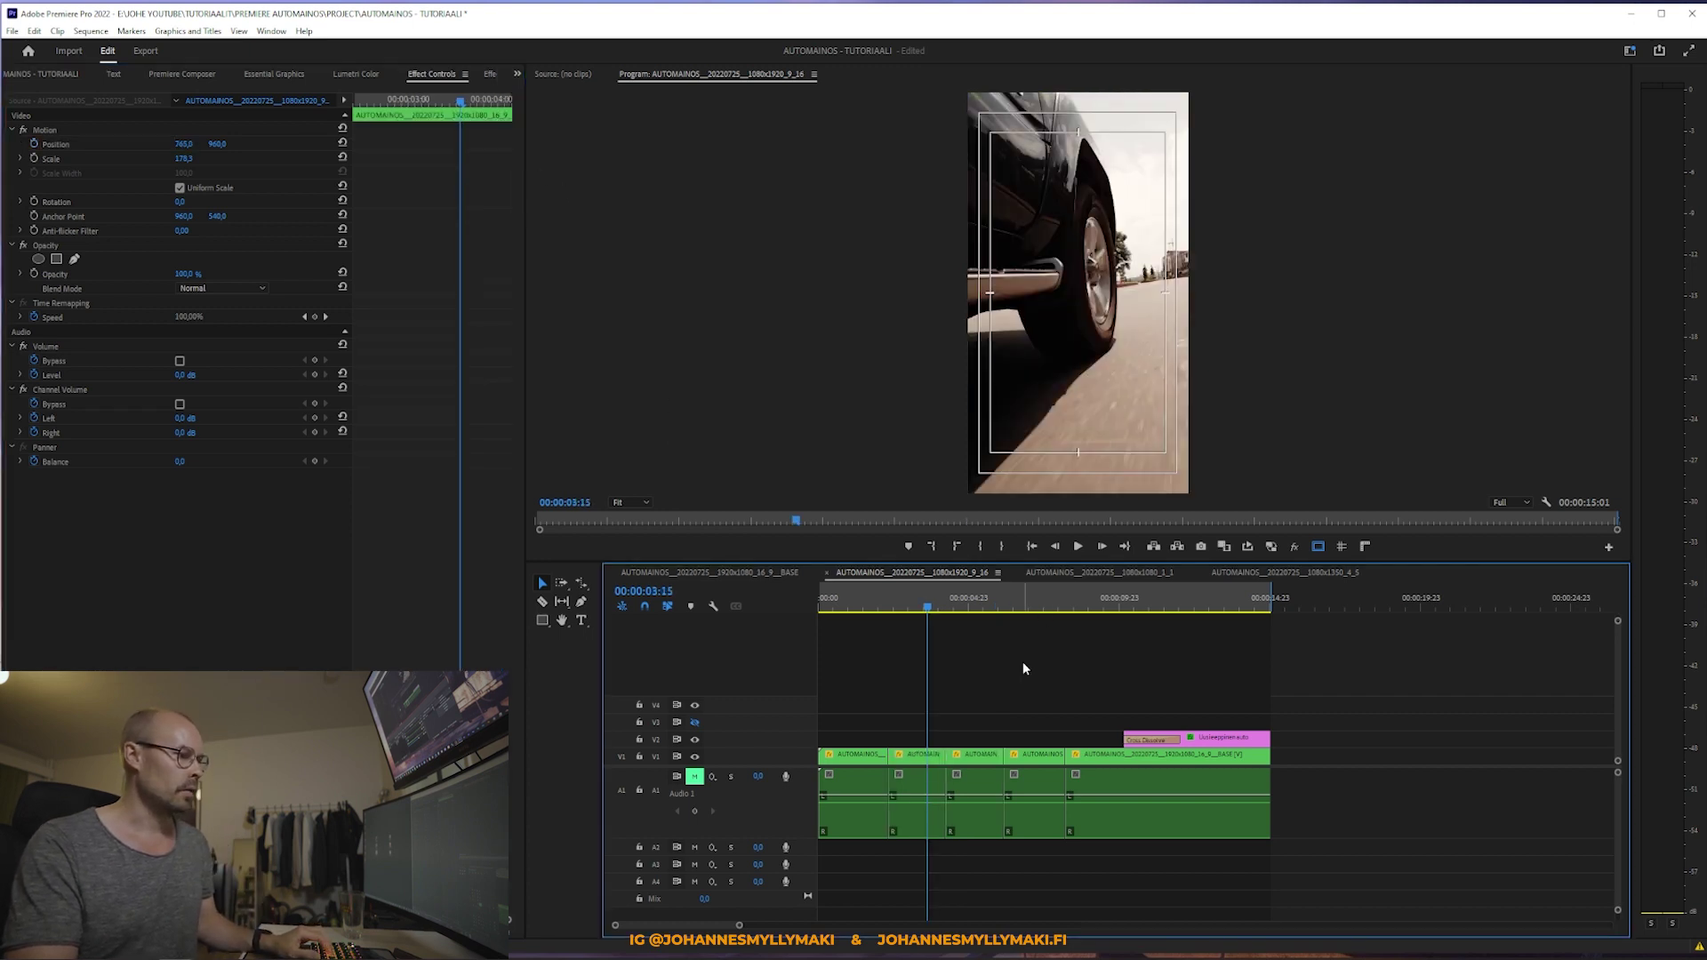
left_click(1022, 662)
key("space")
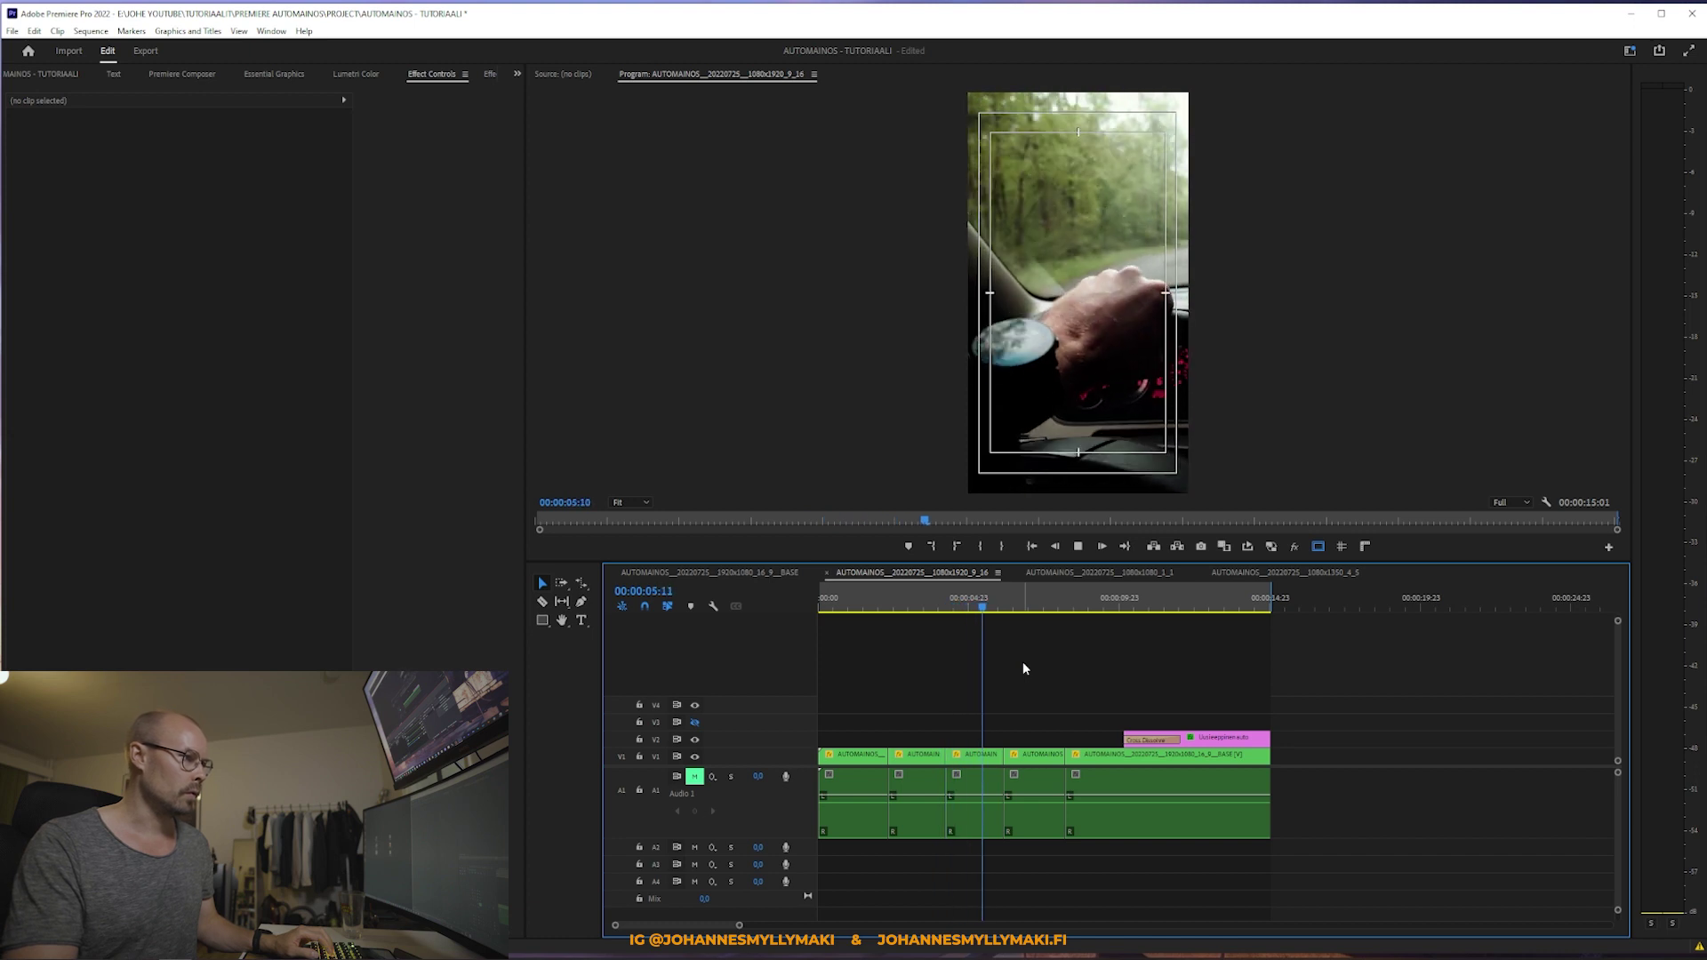
left_click(978, 604)
mouse_move(977, 604)
left_mouse_down()
mouse_move(952, 609)
mouse_move(997, 626)
left_mouse_up()
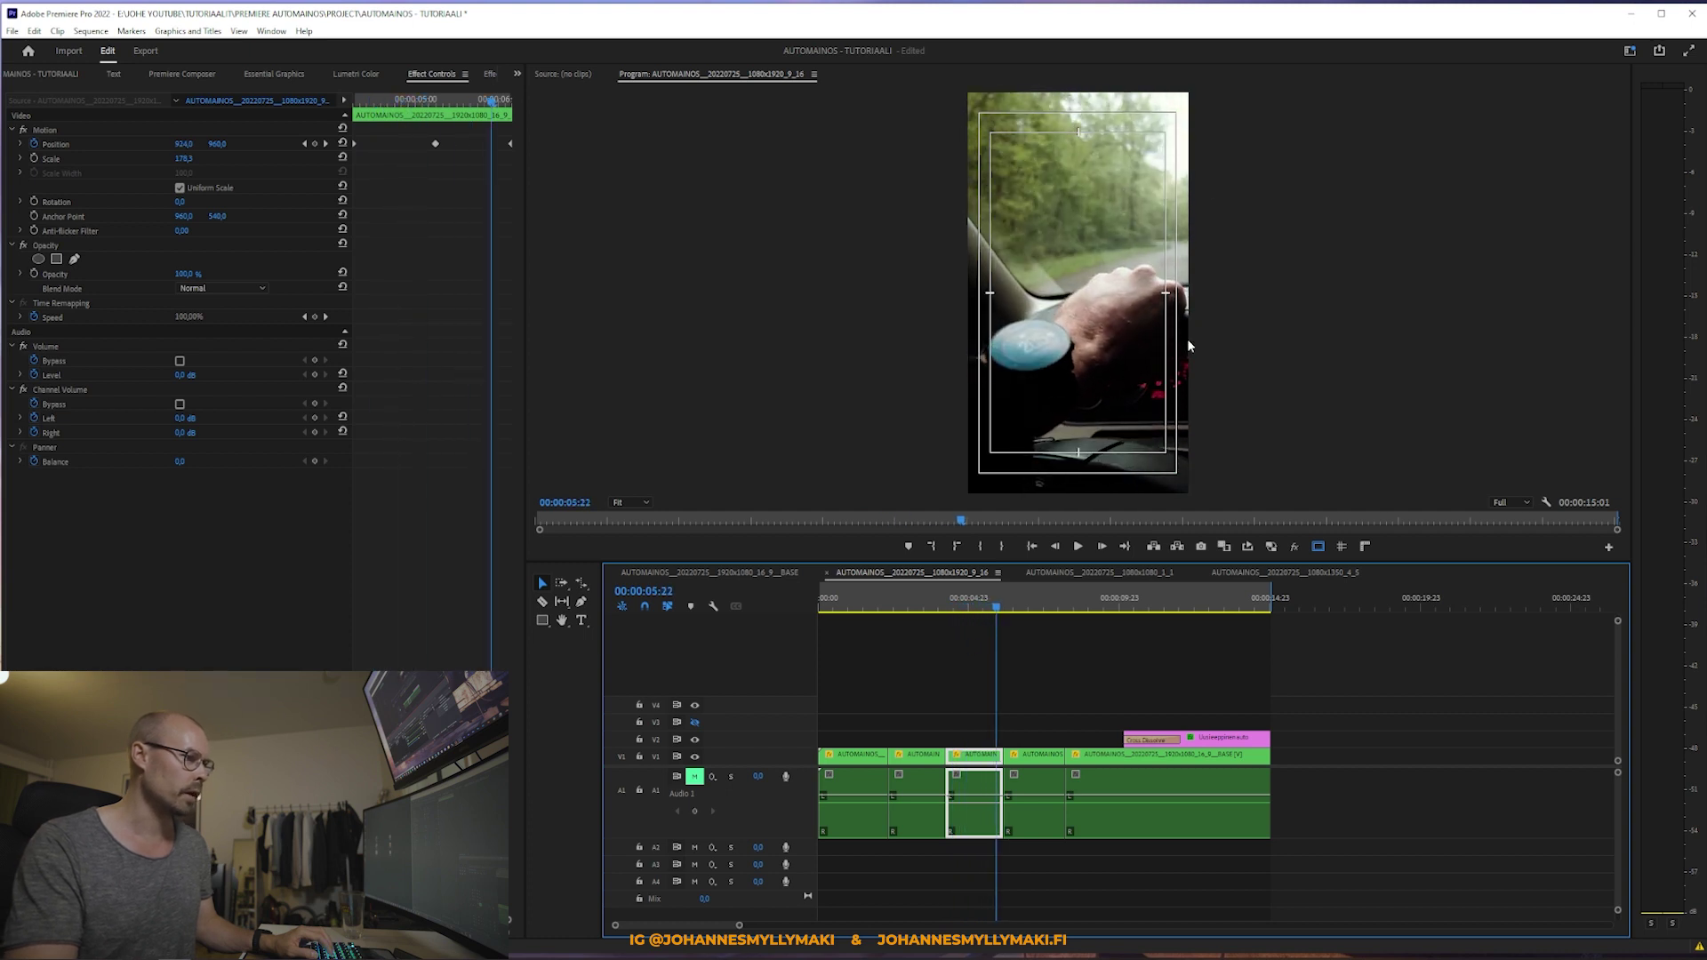
left_click(973, 849)
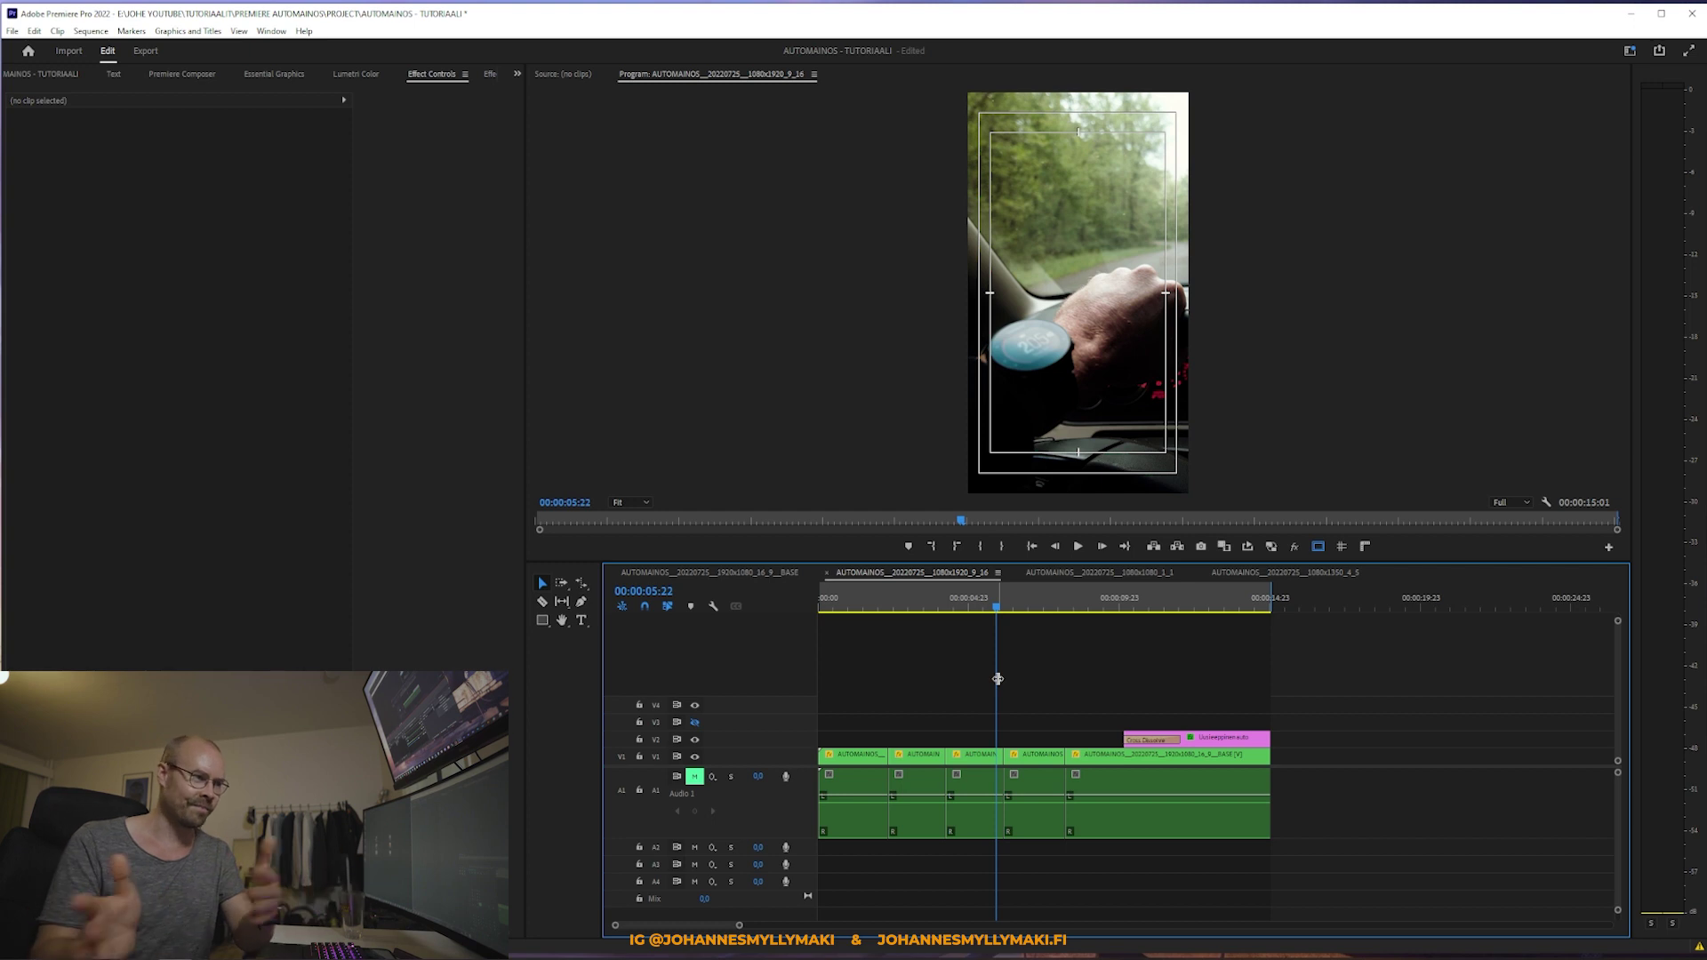
left_click_drag(977, 612, 983, 633)
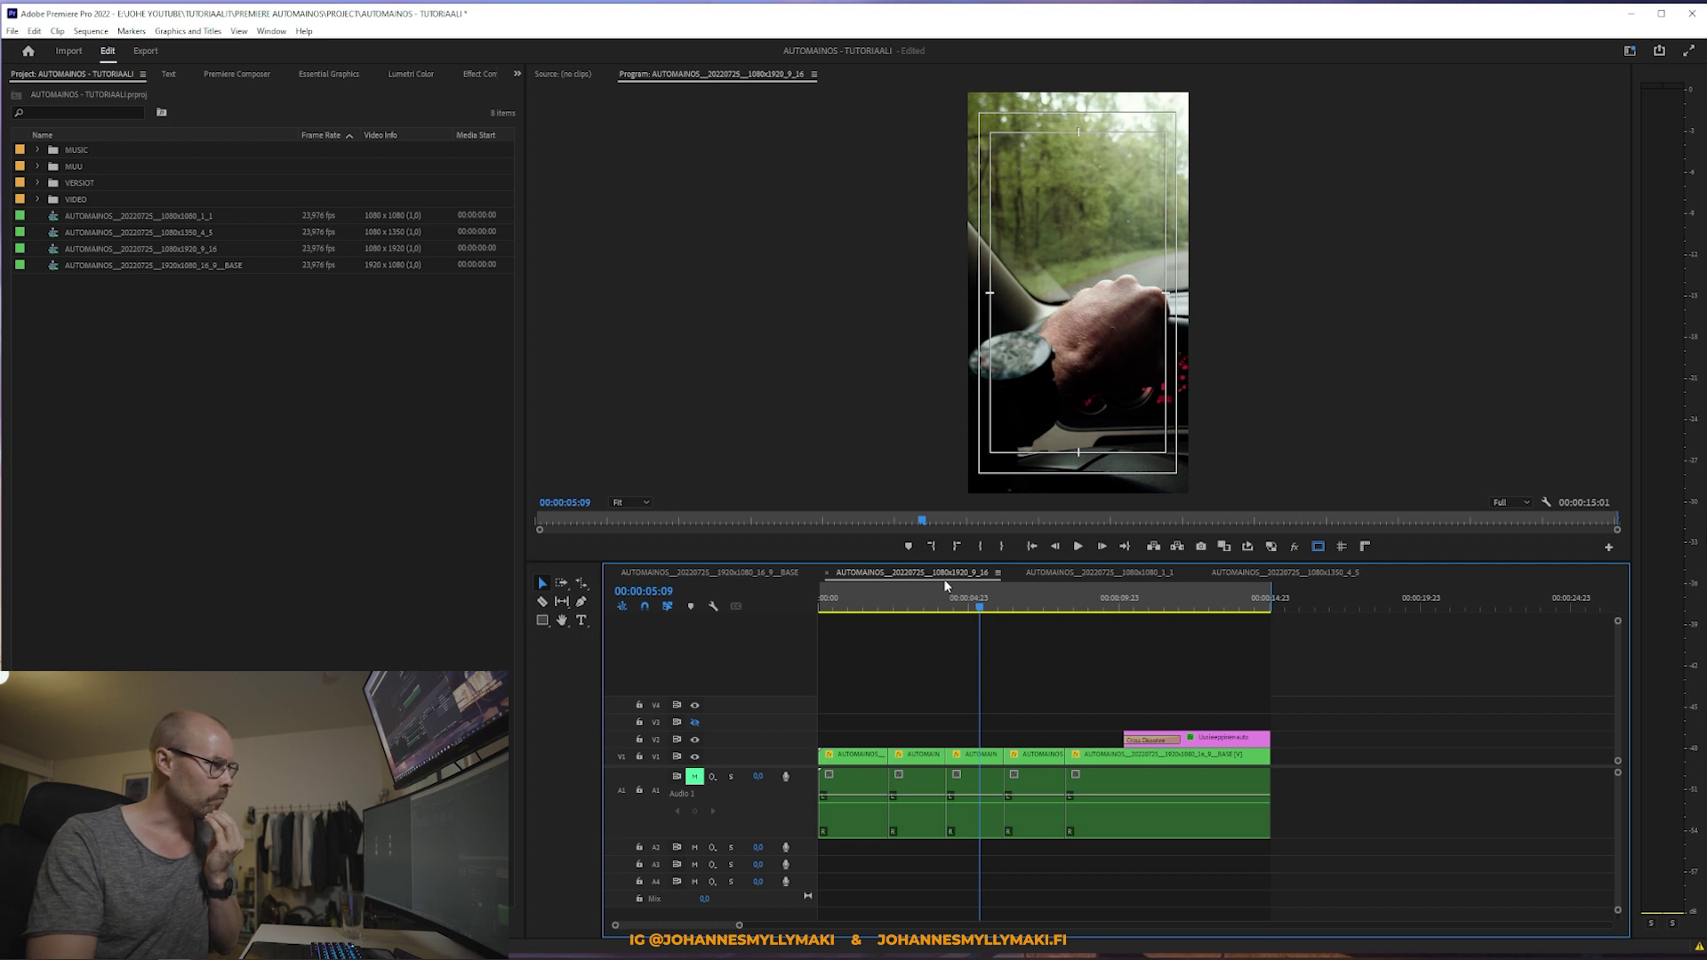
Step: Review the 1:1 and 4:5 sequences, then expand the VERSIOT bin and select its 16:9 sequence
left_click(1098, 574)
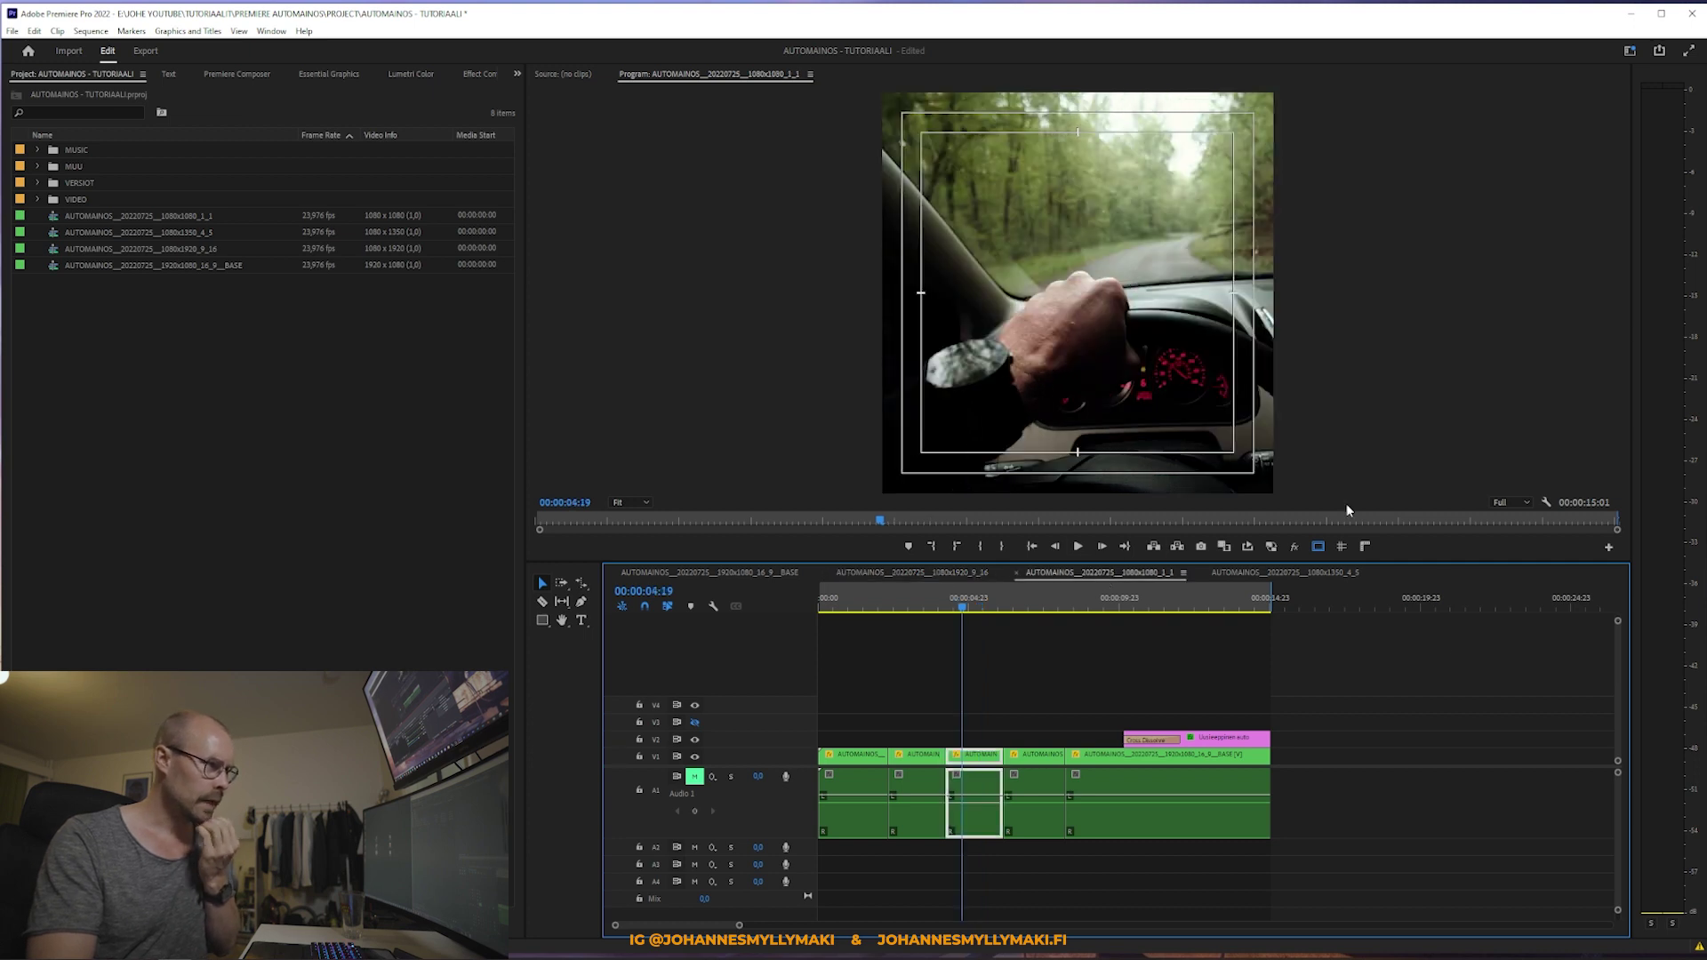
left_click(1292, 572)
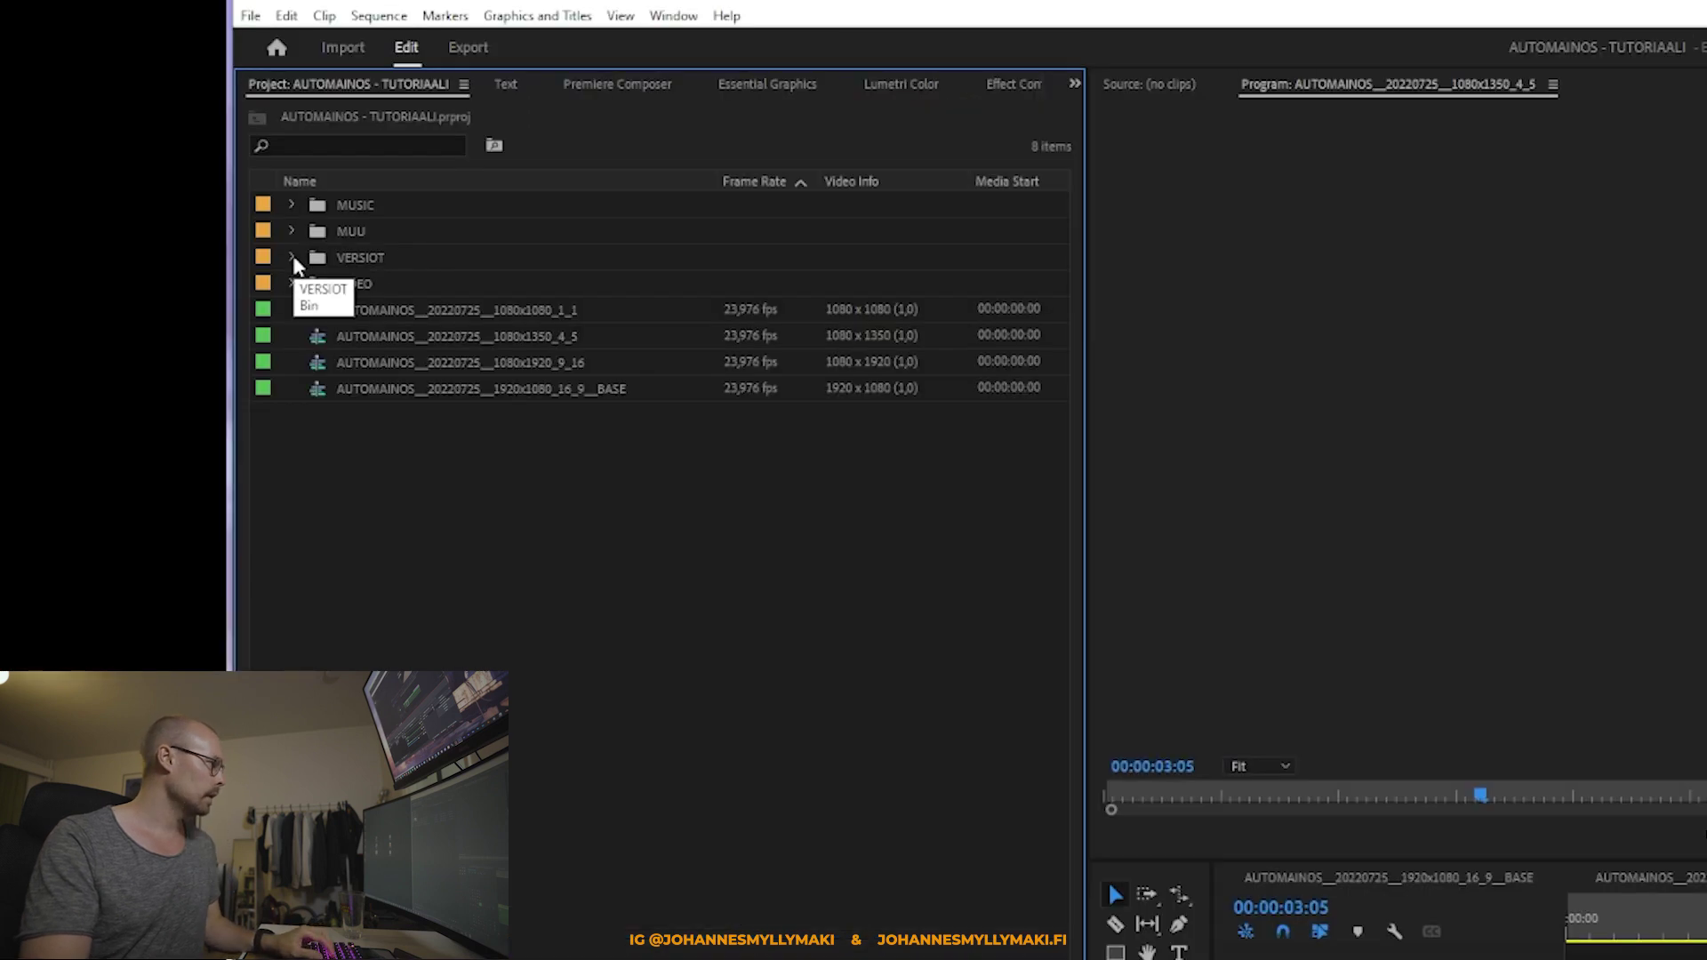
left_click(292, 258)
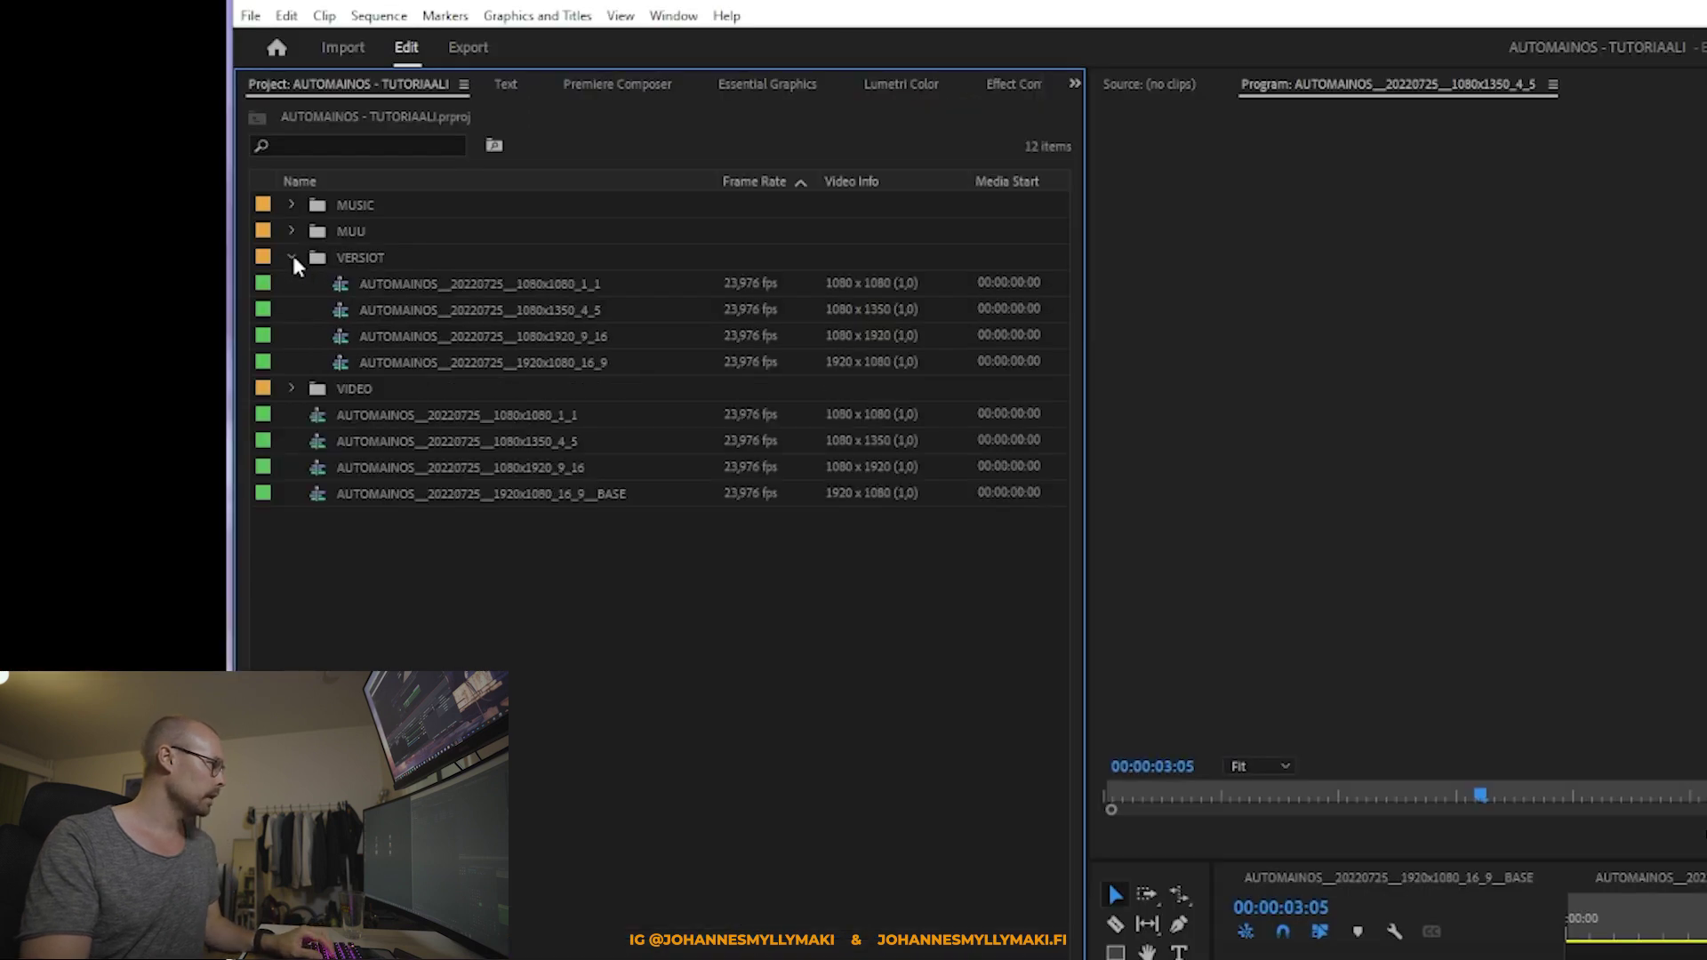
left_click(510, 362)
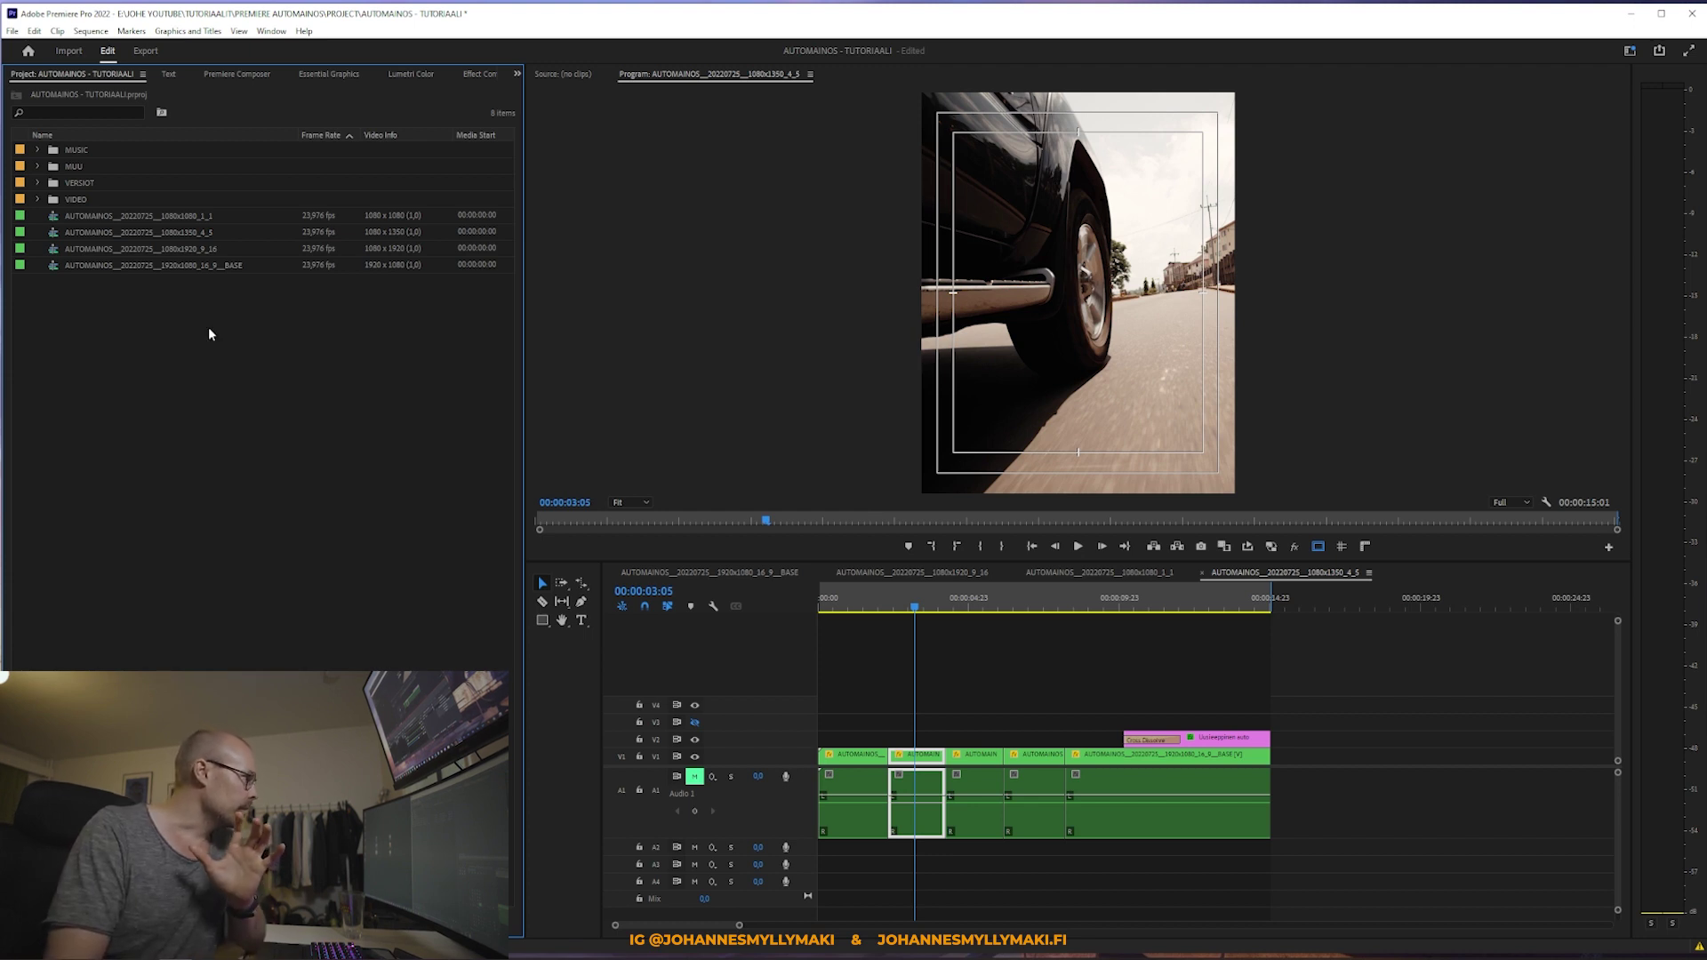
Step: Open the 16:9 sequence from VERSIOT and inspect its title clip at 00:00:11:11
left_click(38, 182)
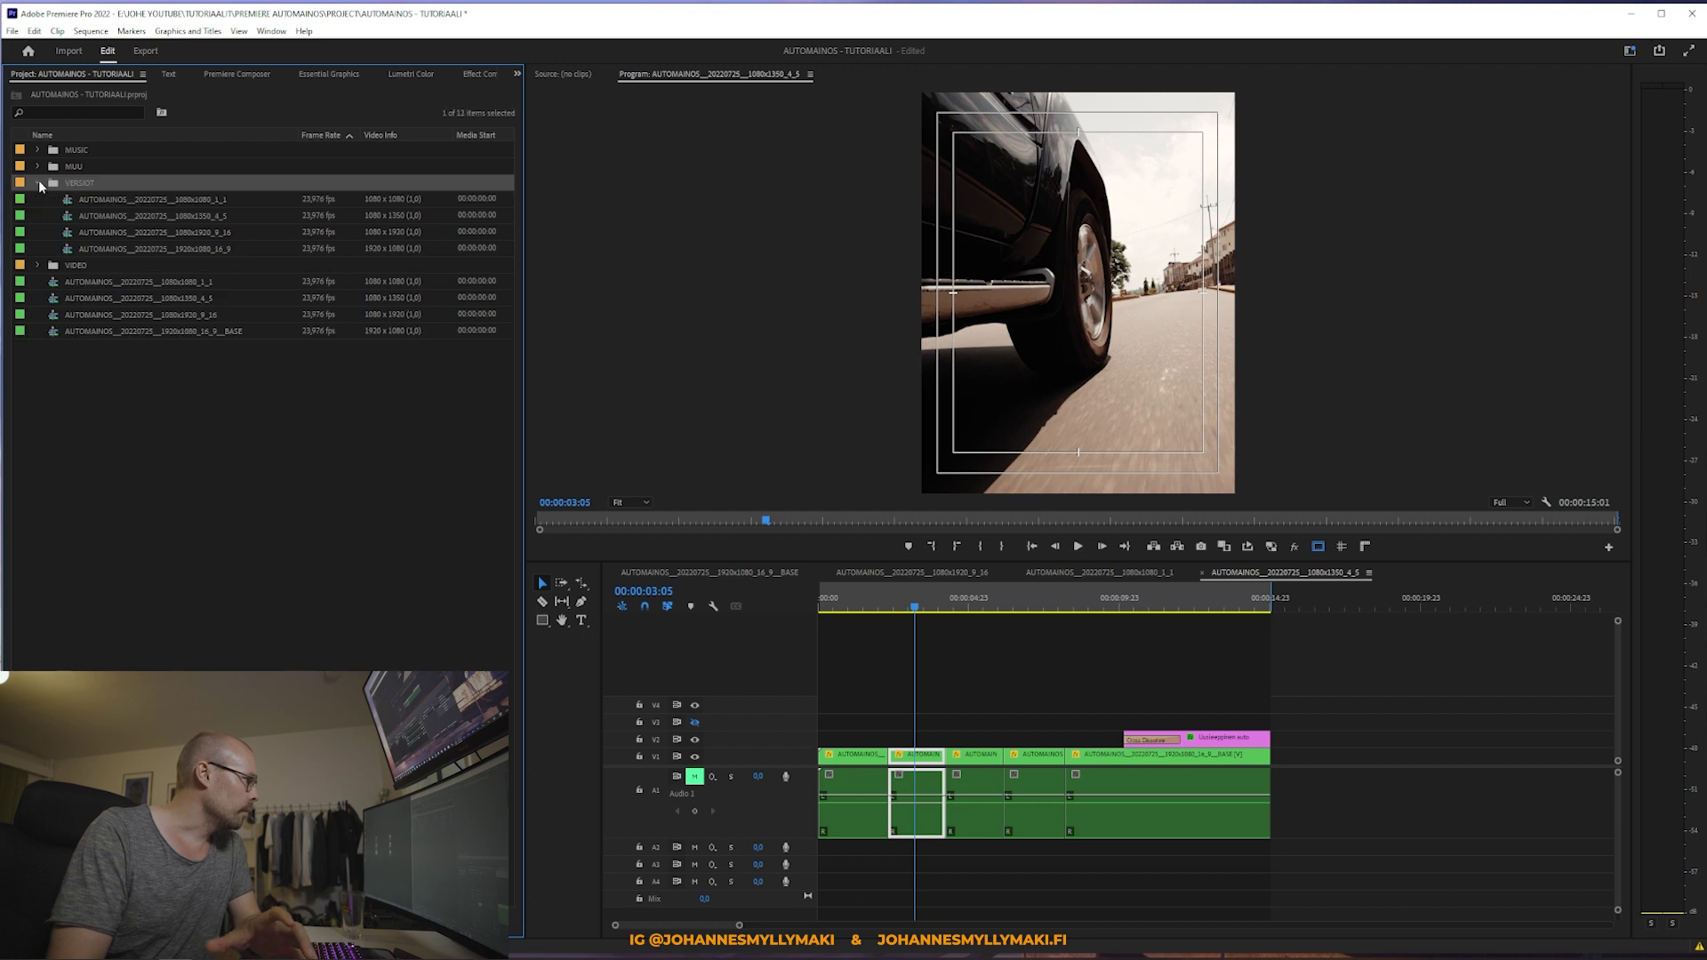
left_click(174, 249)
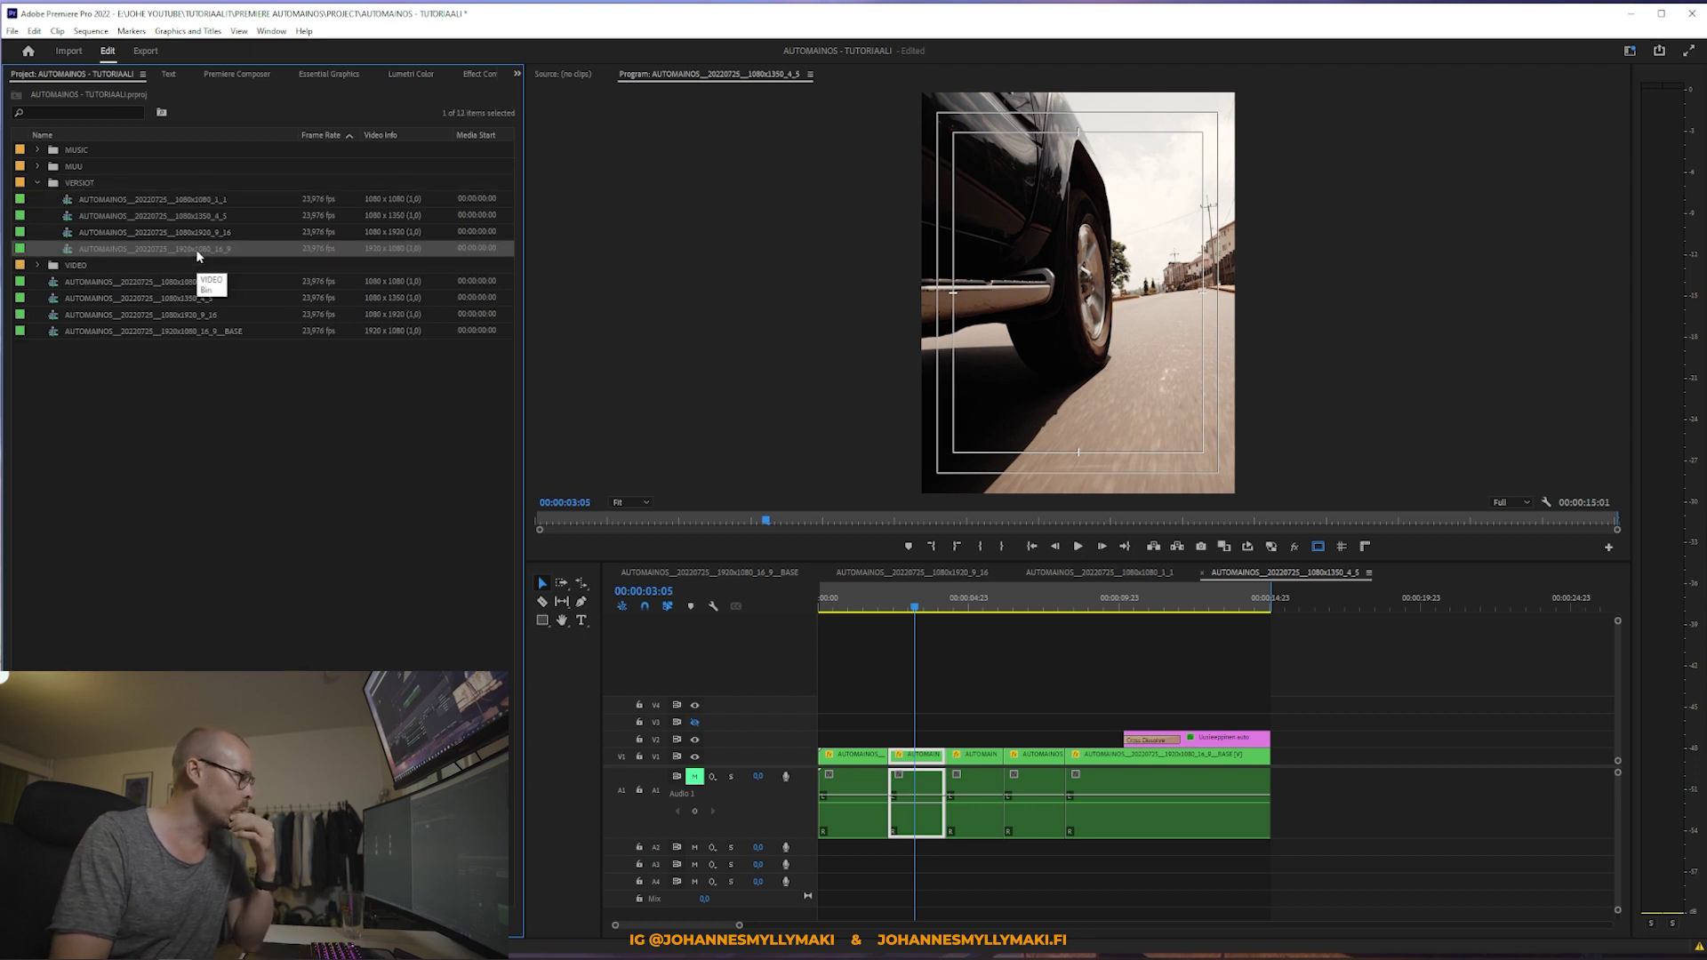
double_click(51, 250)
left_click(1163, 601)
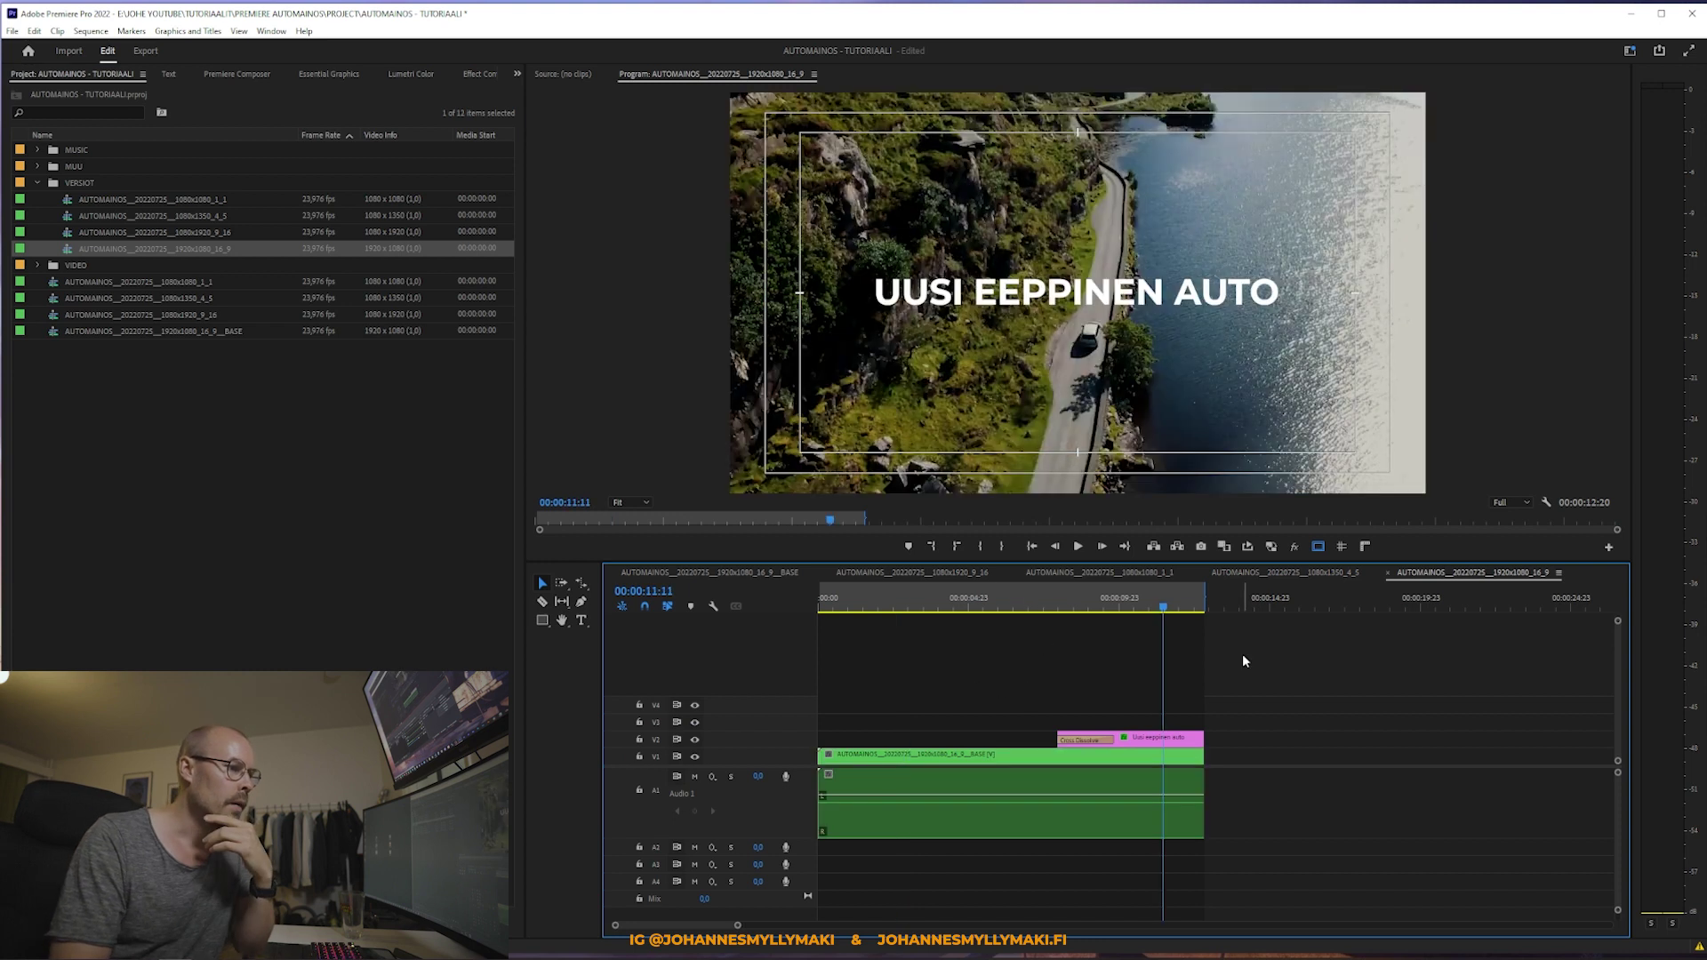
left_click(1170, 744)
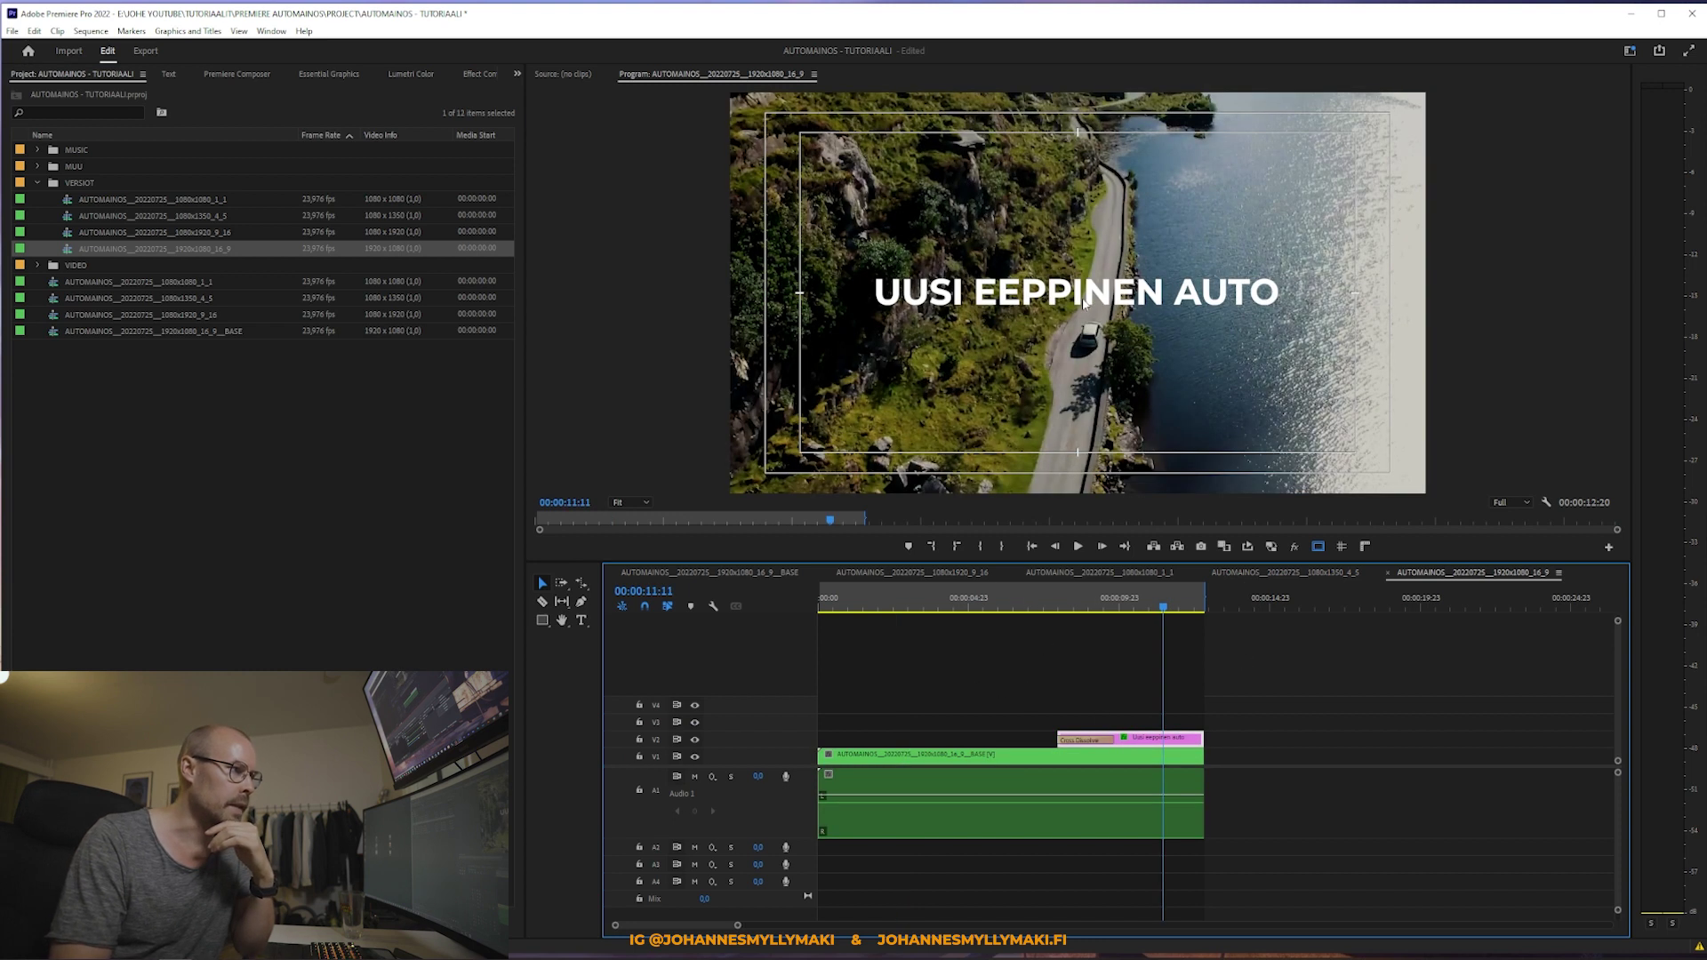
left_click(1298, 686)
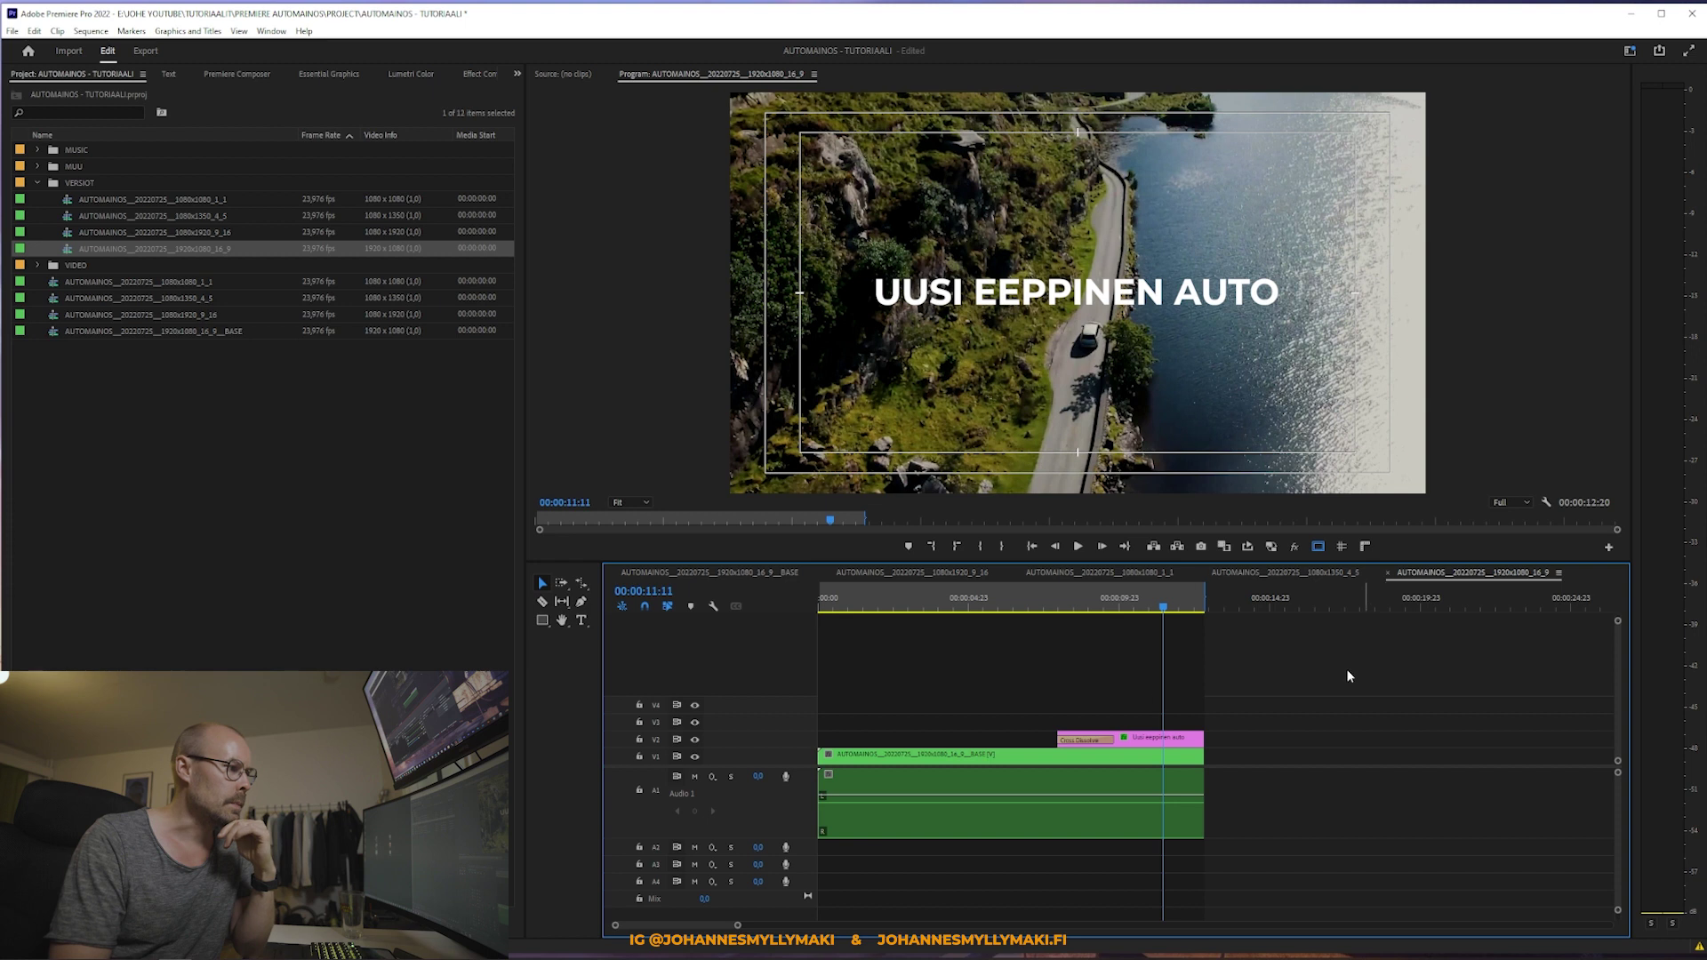
Step: In the 16:9 BASE sequence, select the title at 13:02 and make the V3 title track visible
left_click(776, 574)
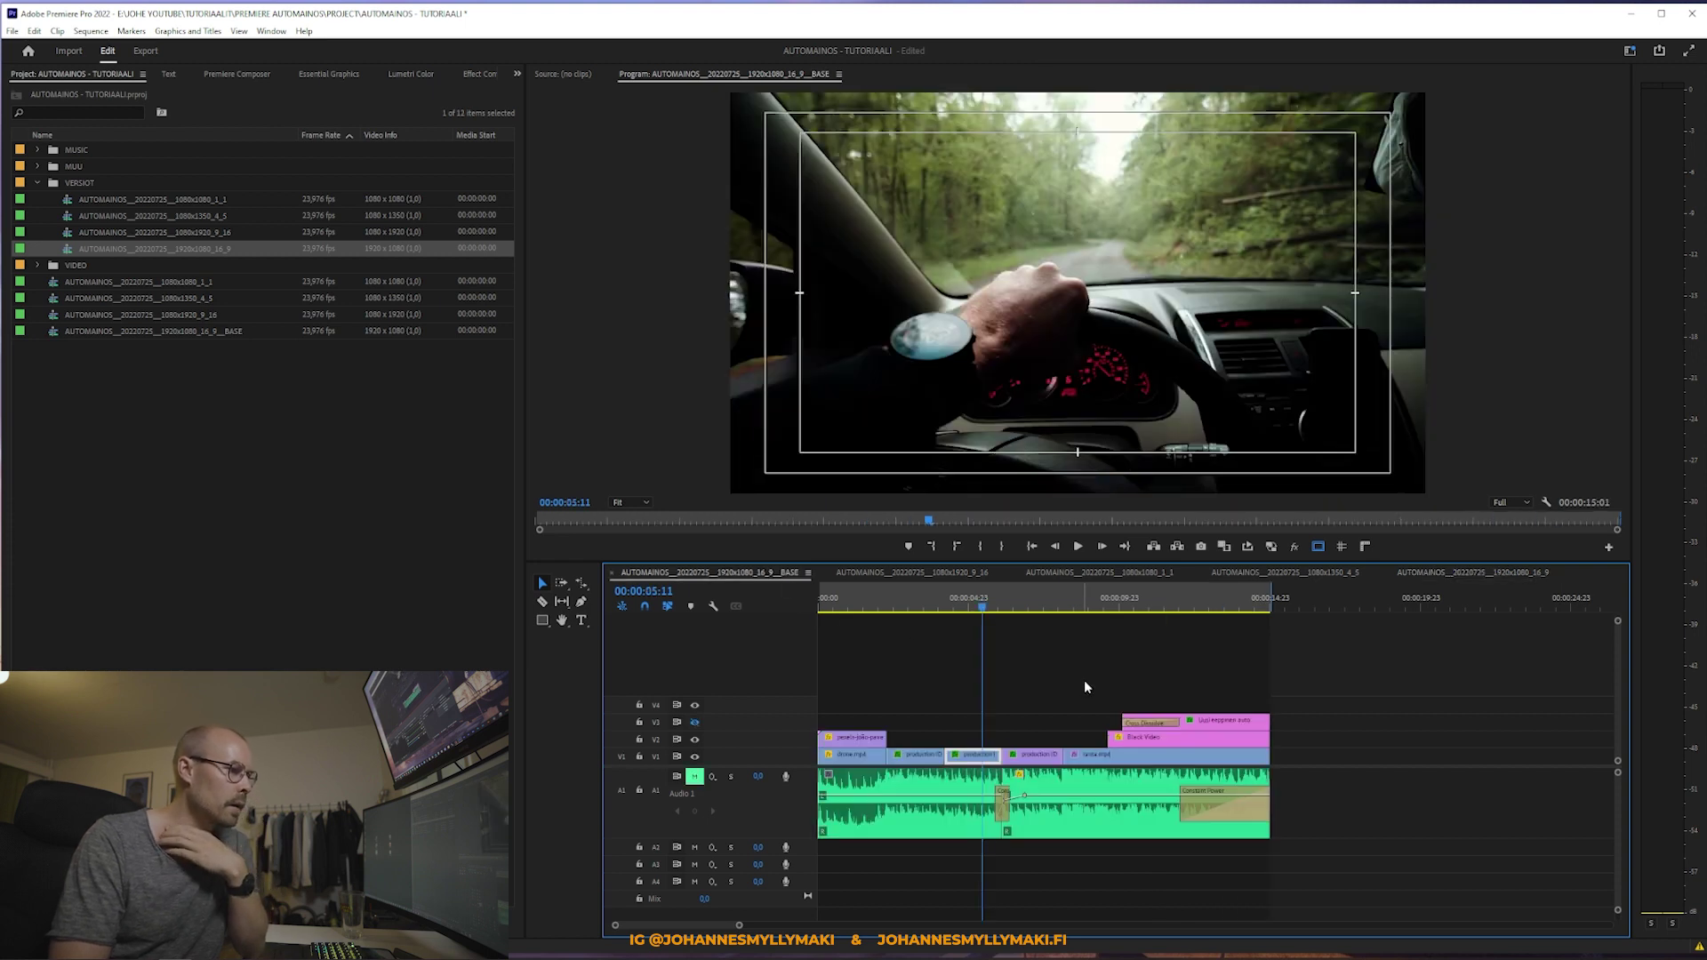
left_click(1211, 607)
left_click(1203, 723)
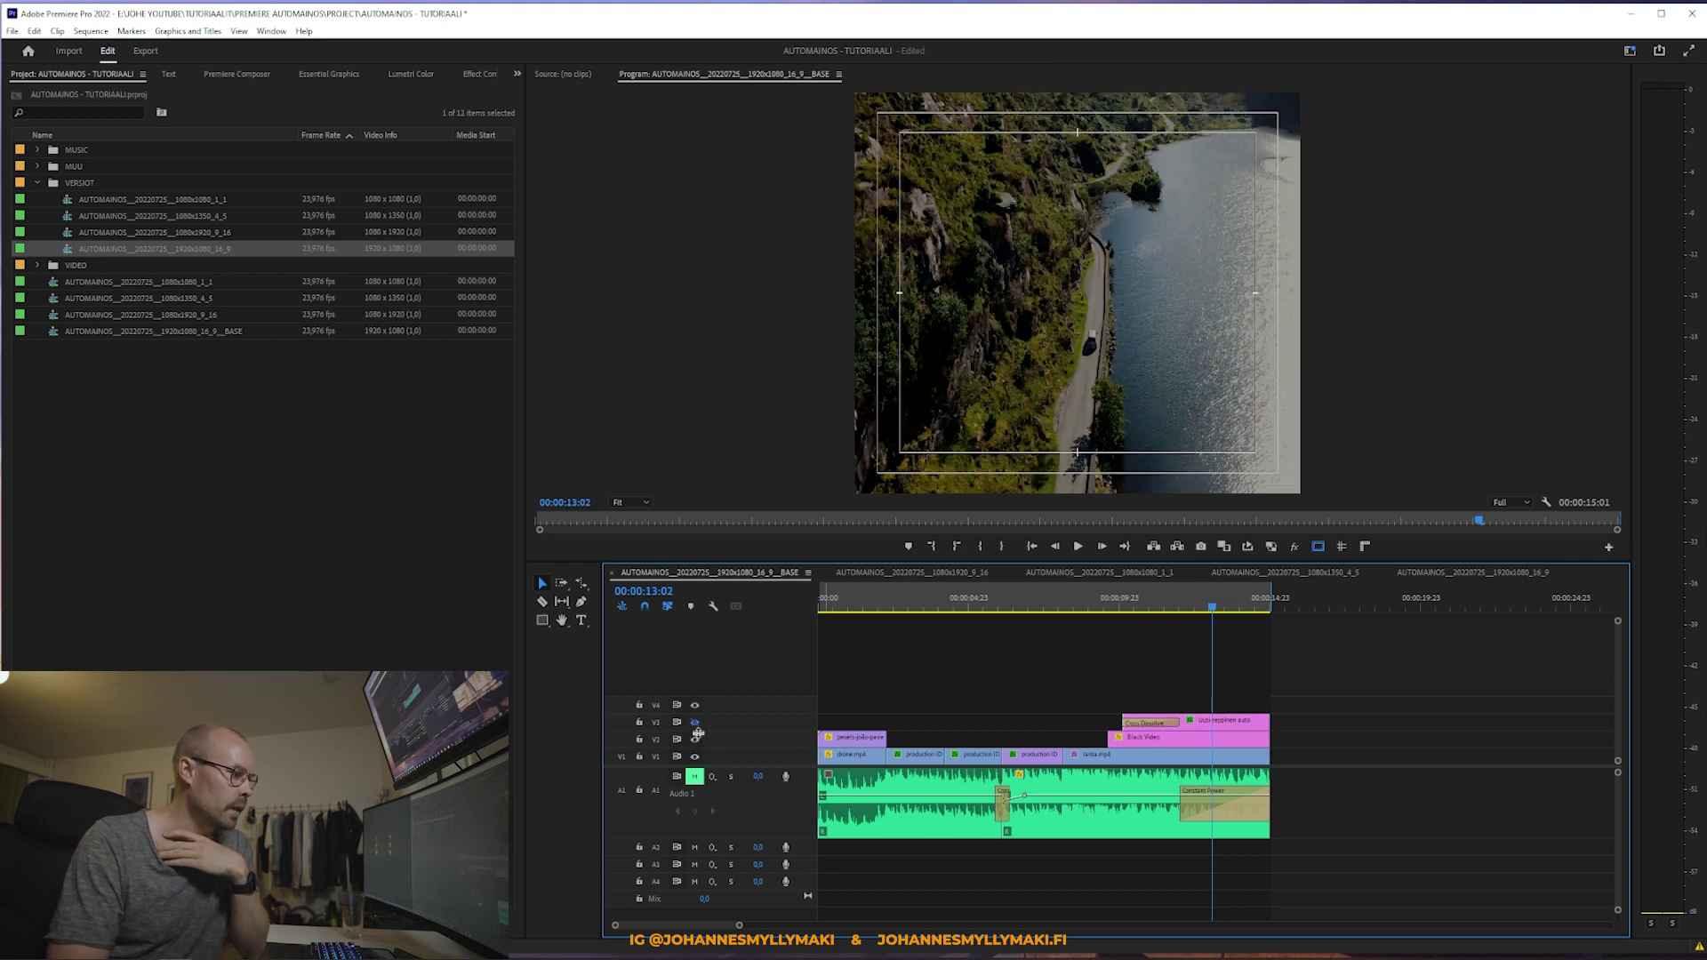
left_click(695, 722)
Step: Compare the title in the 1:1, 9:16 and 4:5 versions, hide V3 in BASE, then select the 16:9 title clip
left_click(1095, 572)
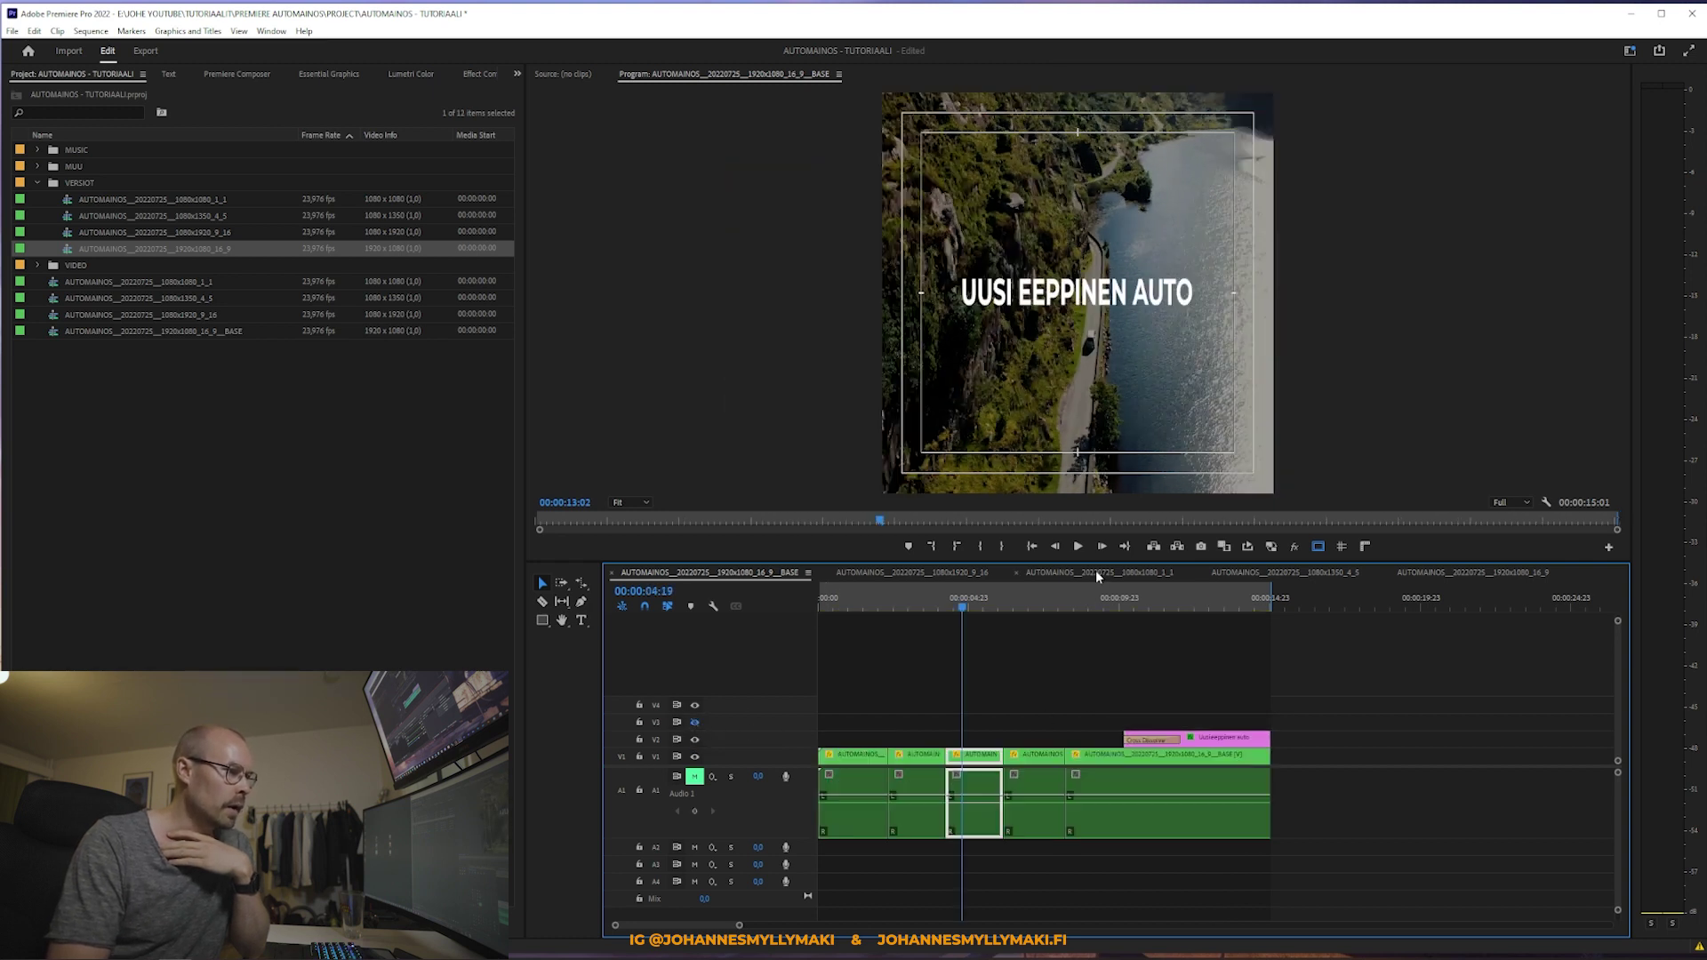
left_click(940, 573)
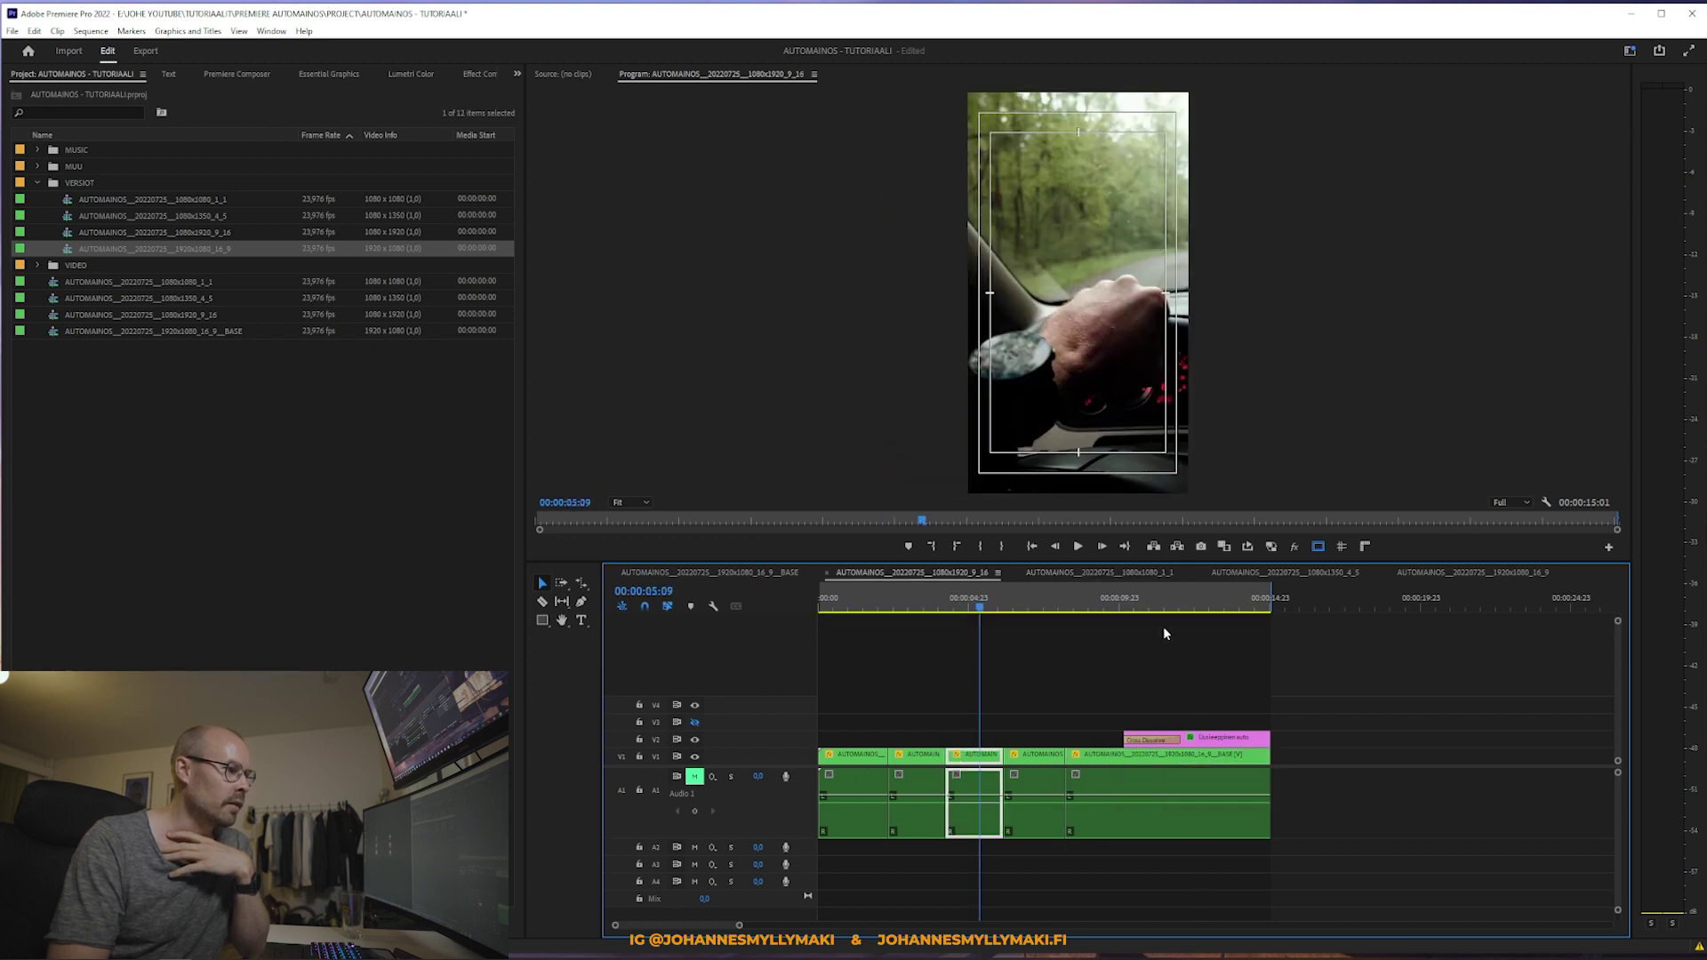
left_click(1329, 573)
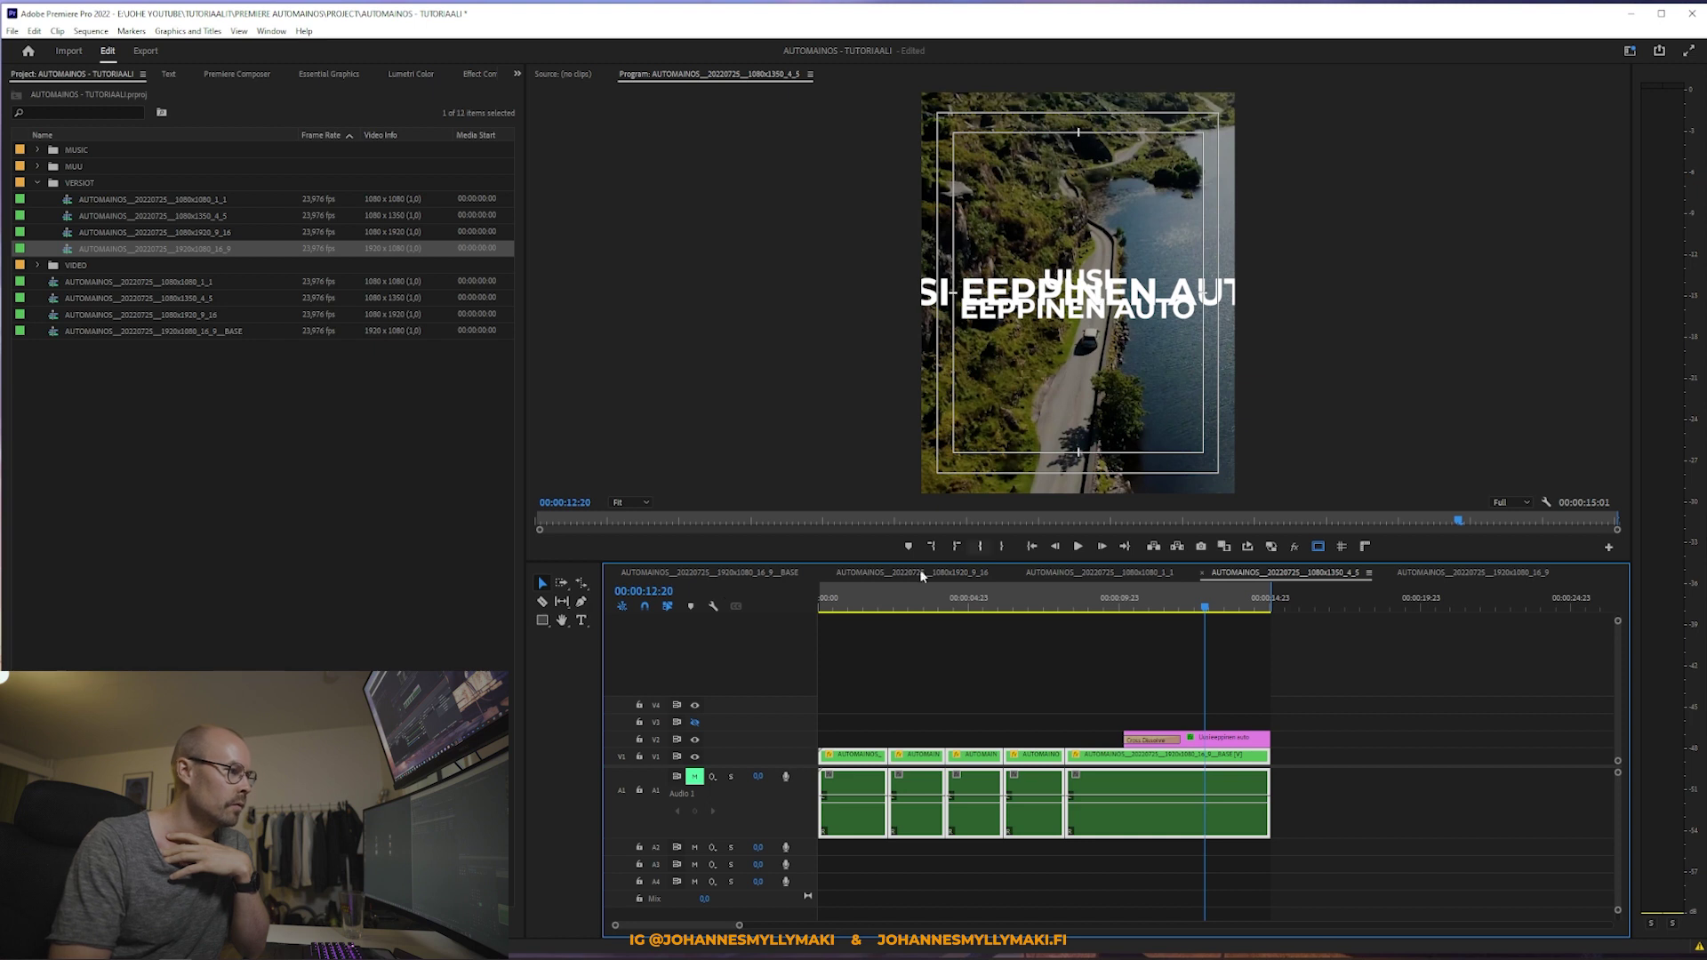
left_click(728, 572)
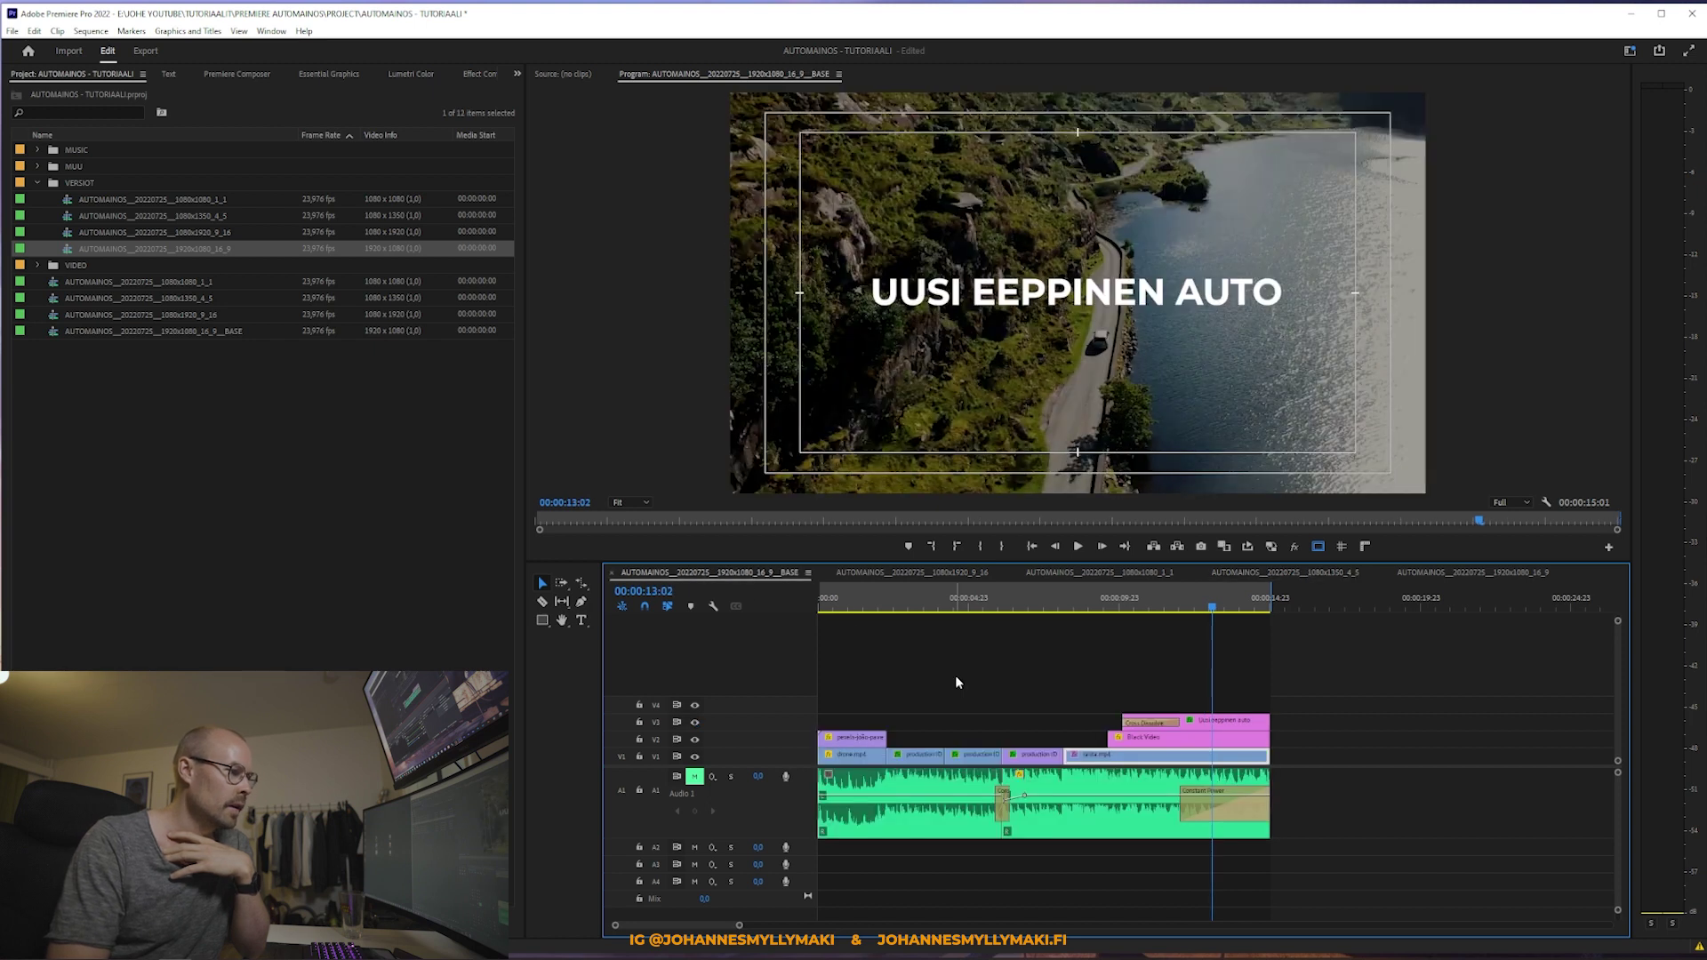
left_click(695, 723)
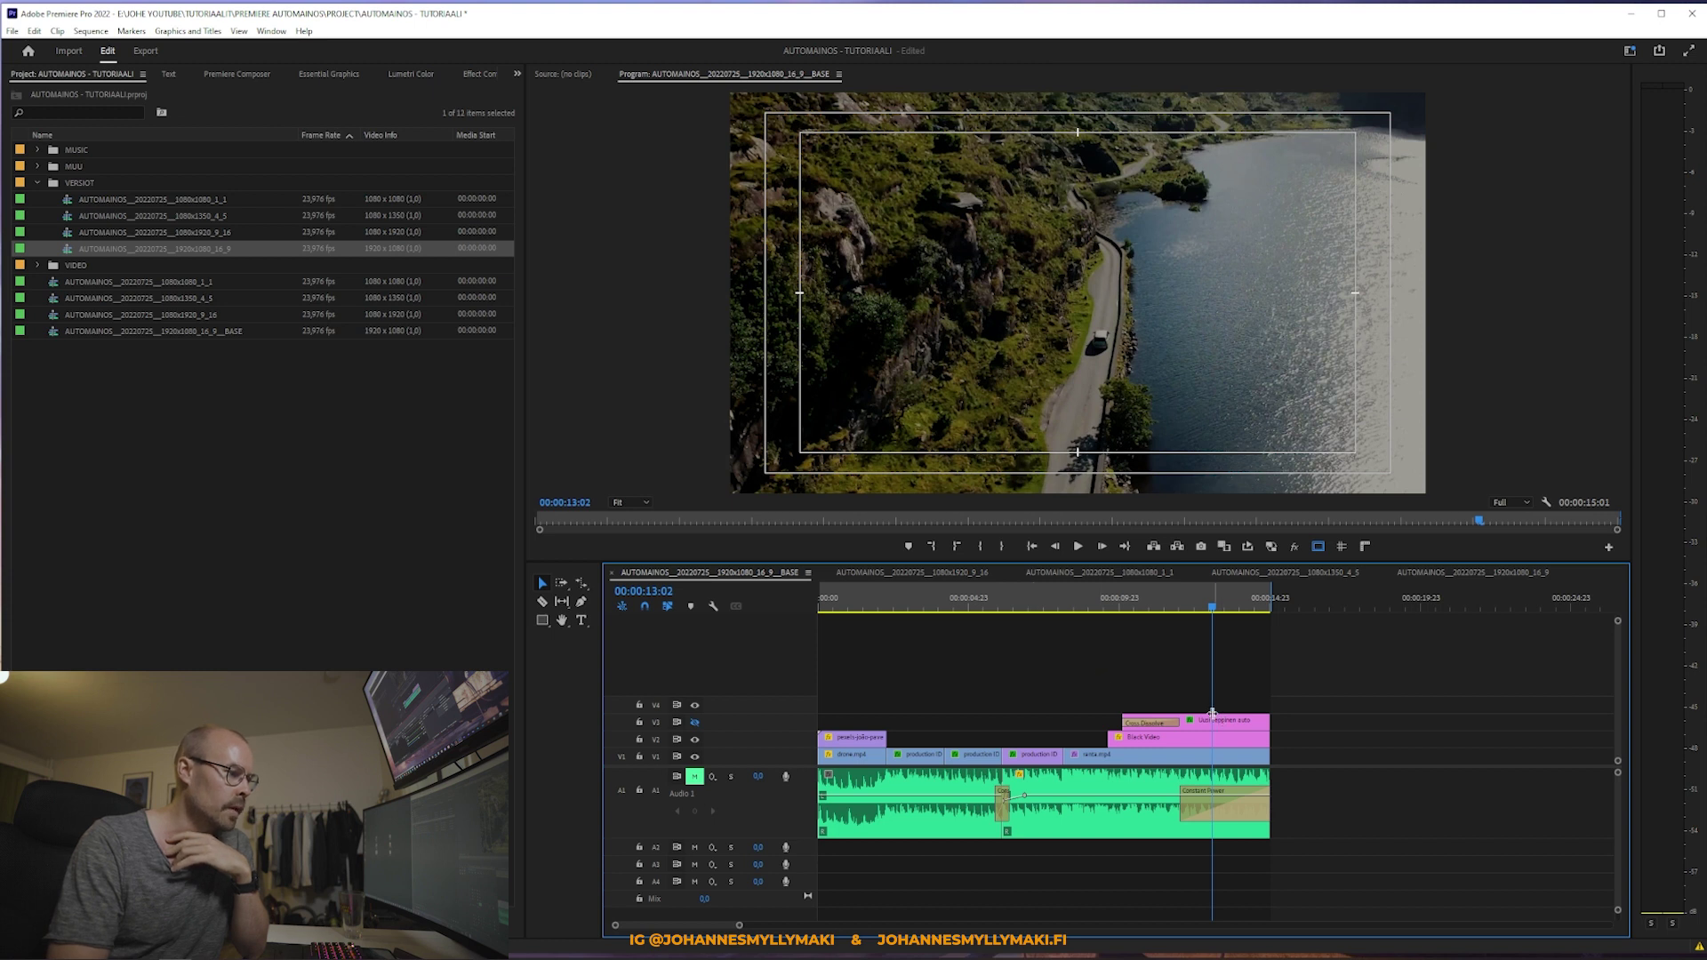
left_click(1484, 572)
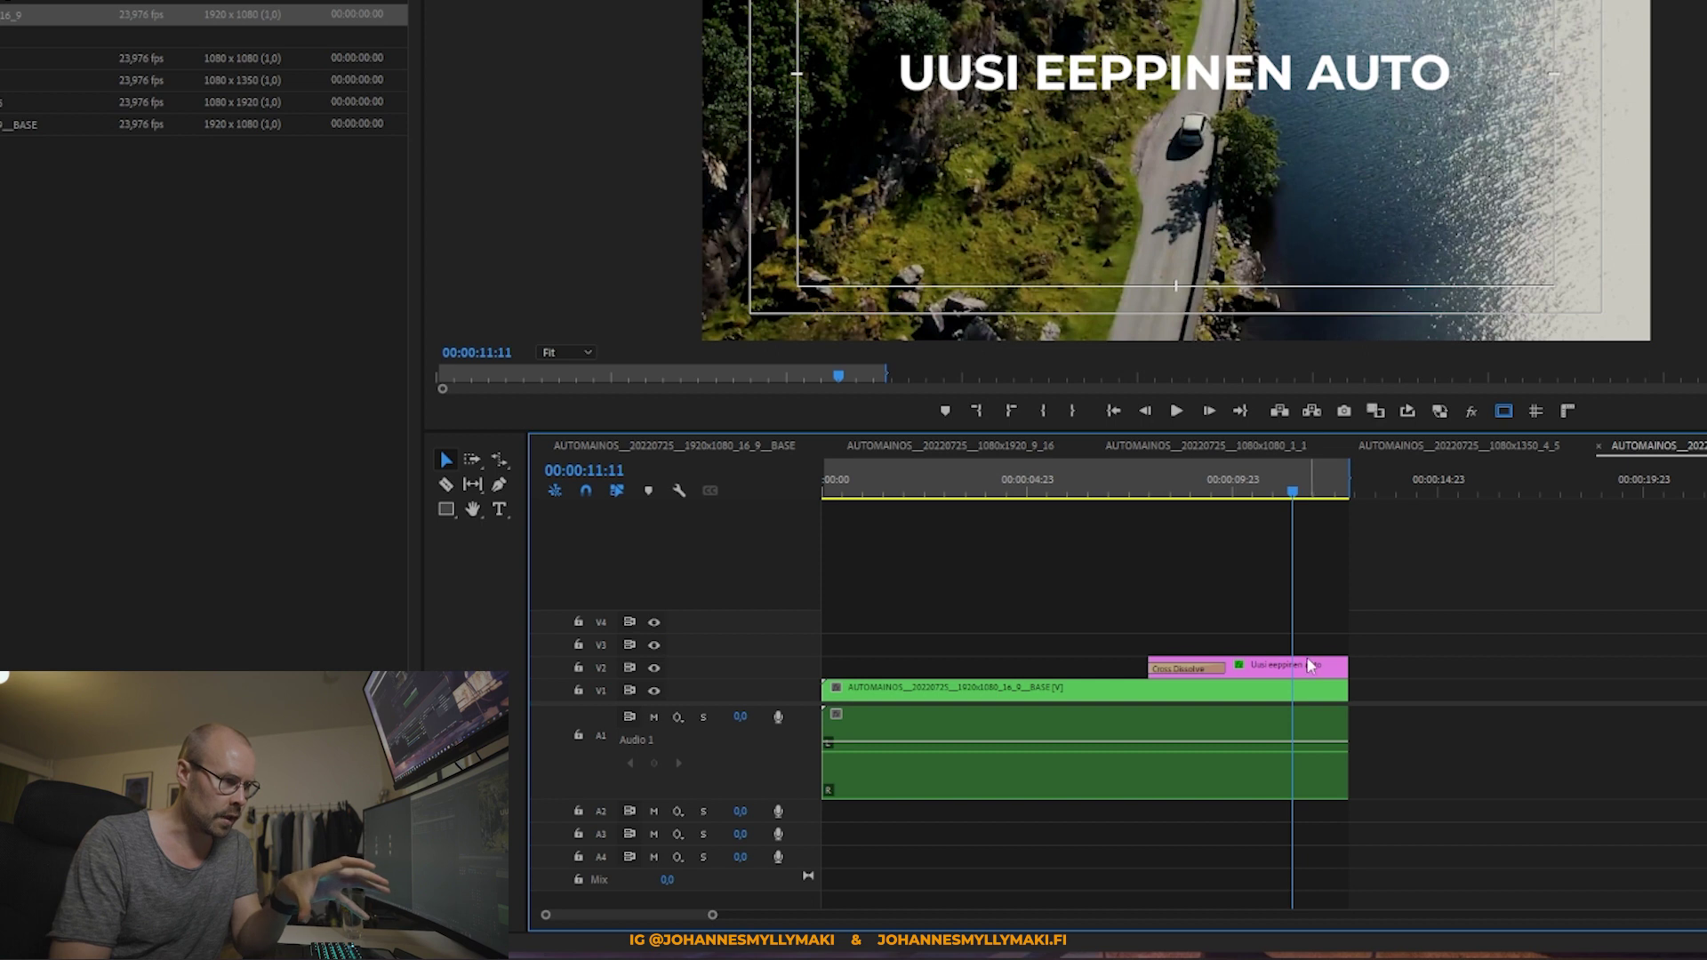
left_click(1303, 666)
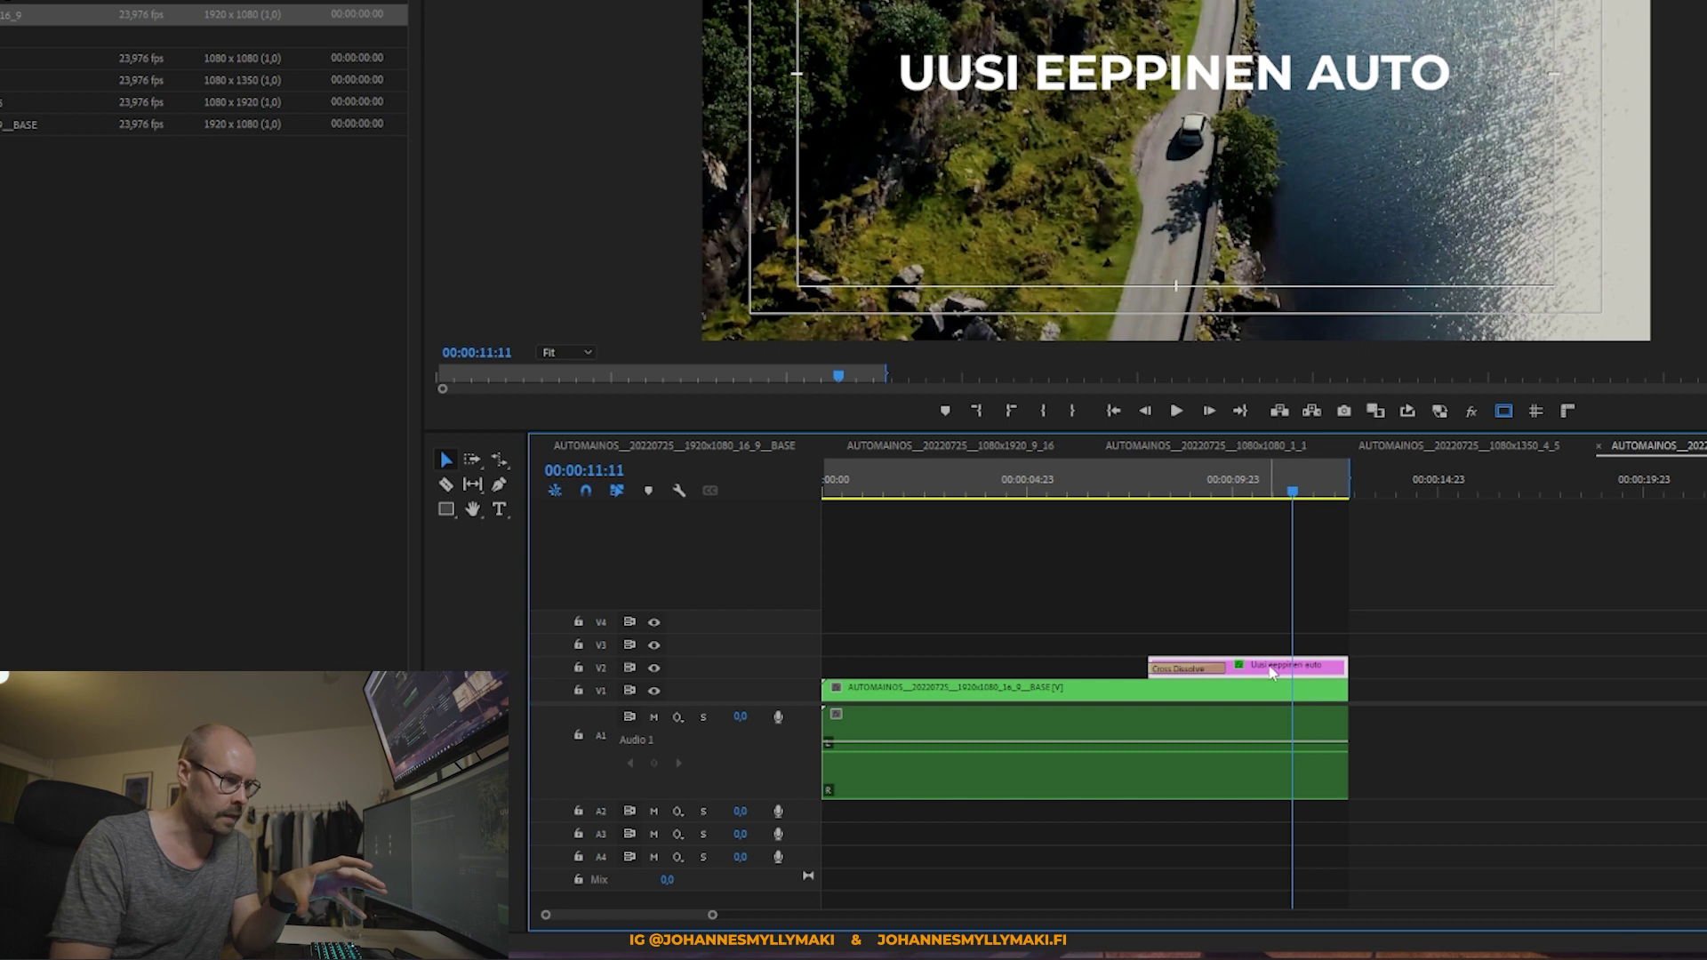
Step: Select the nested base clip and compare the 4:5, 16:9 BASE and 1920x1080 16:9 sequences
left_click(1216, 693)
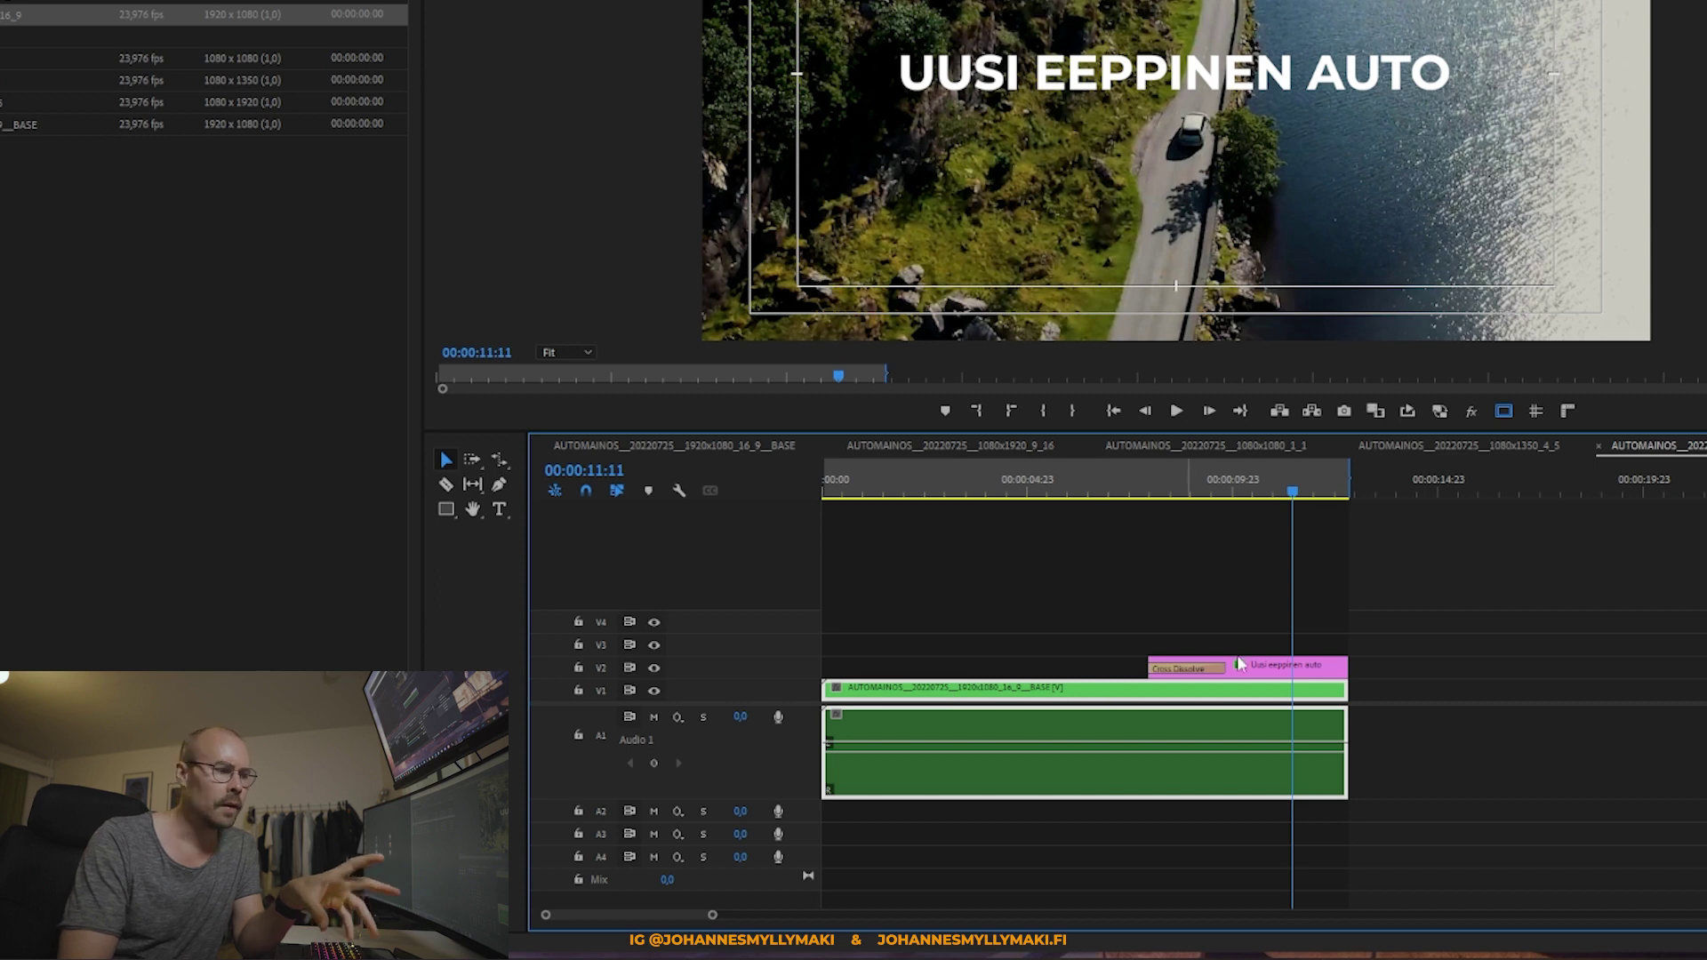
left_click(1459, 446)
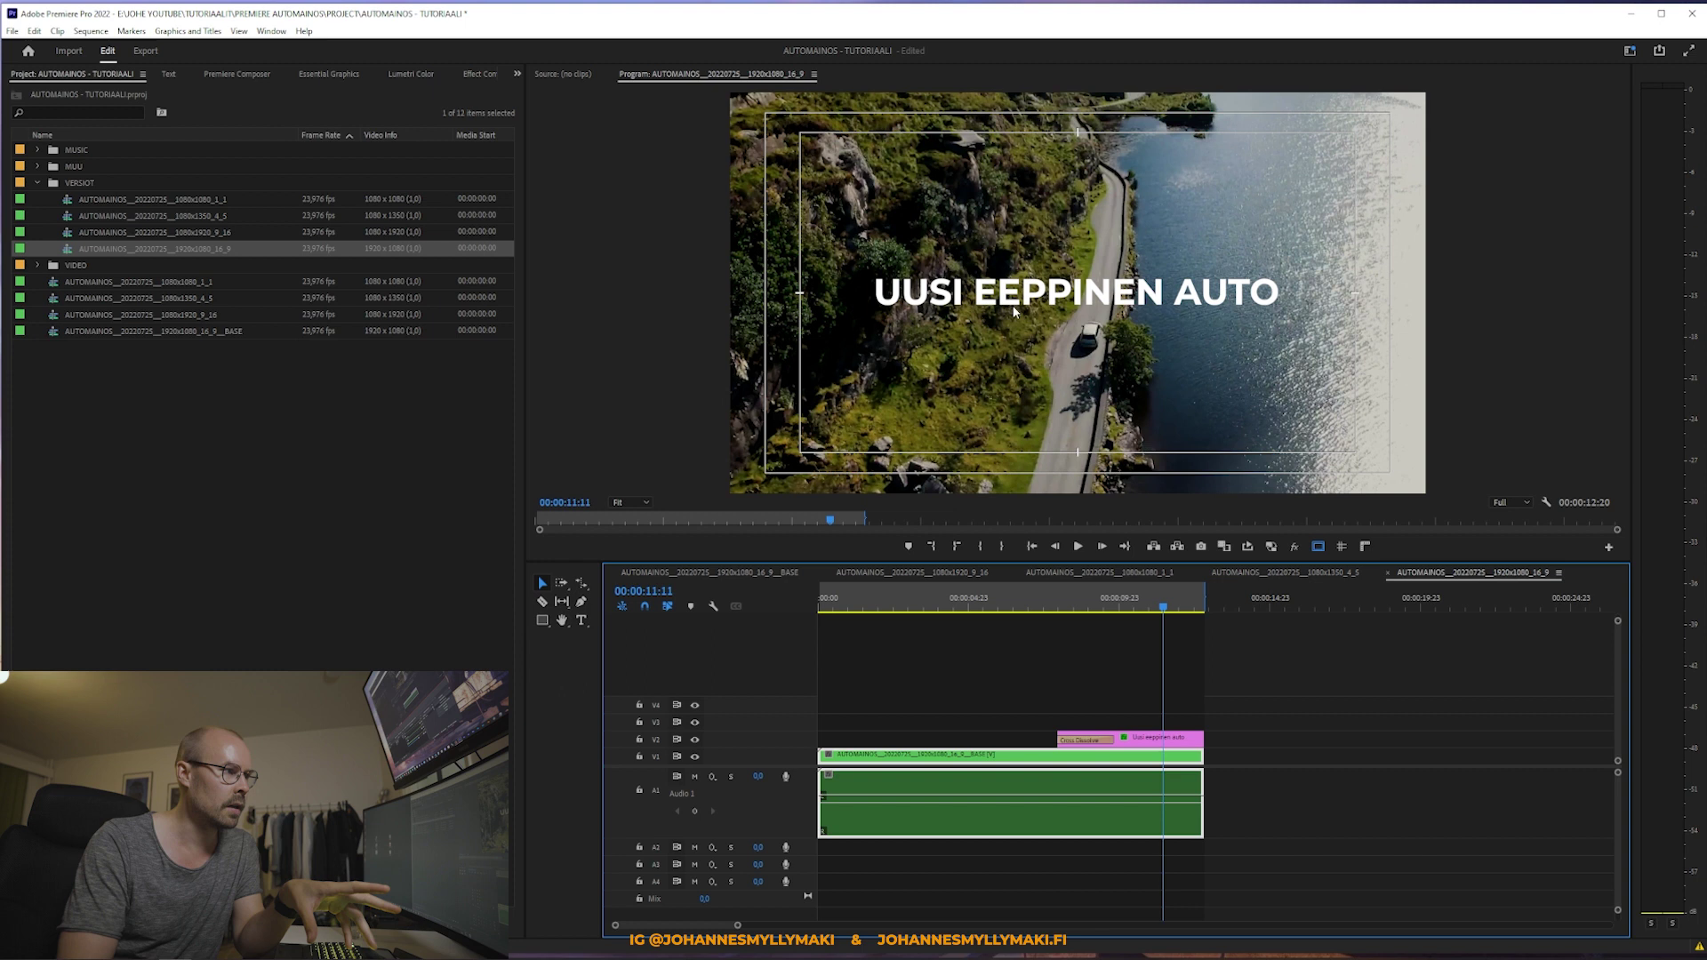
left_click(760, 574)
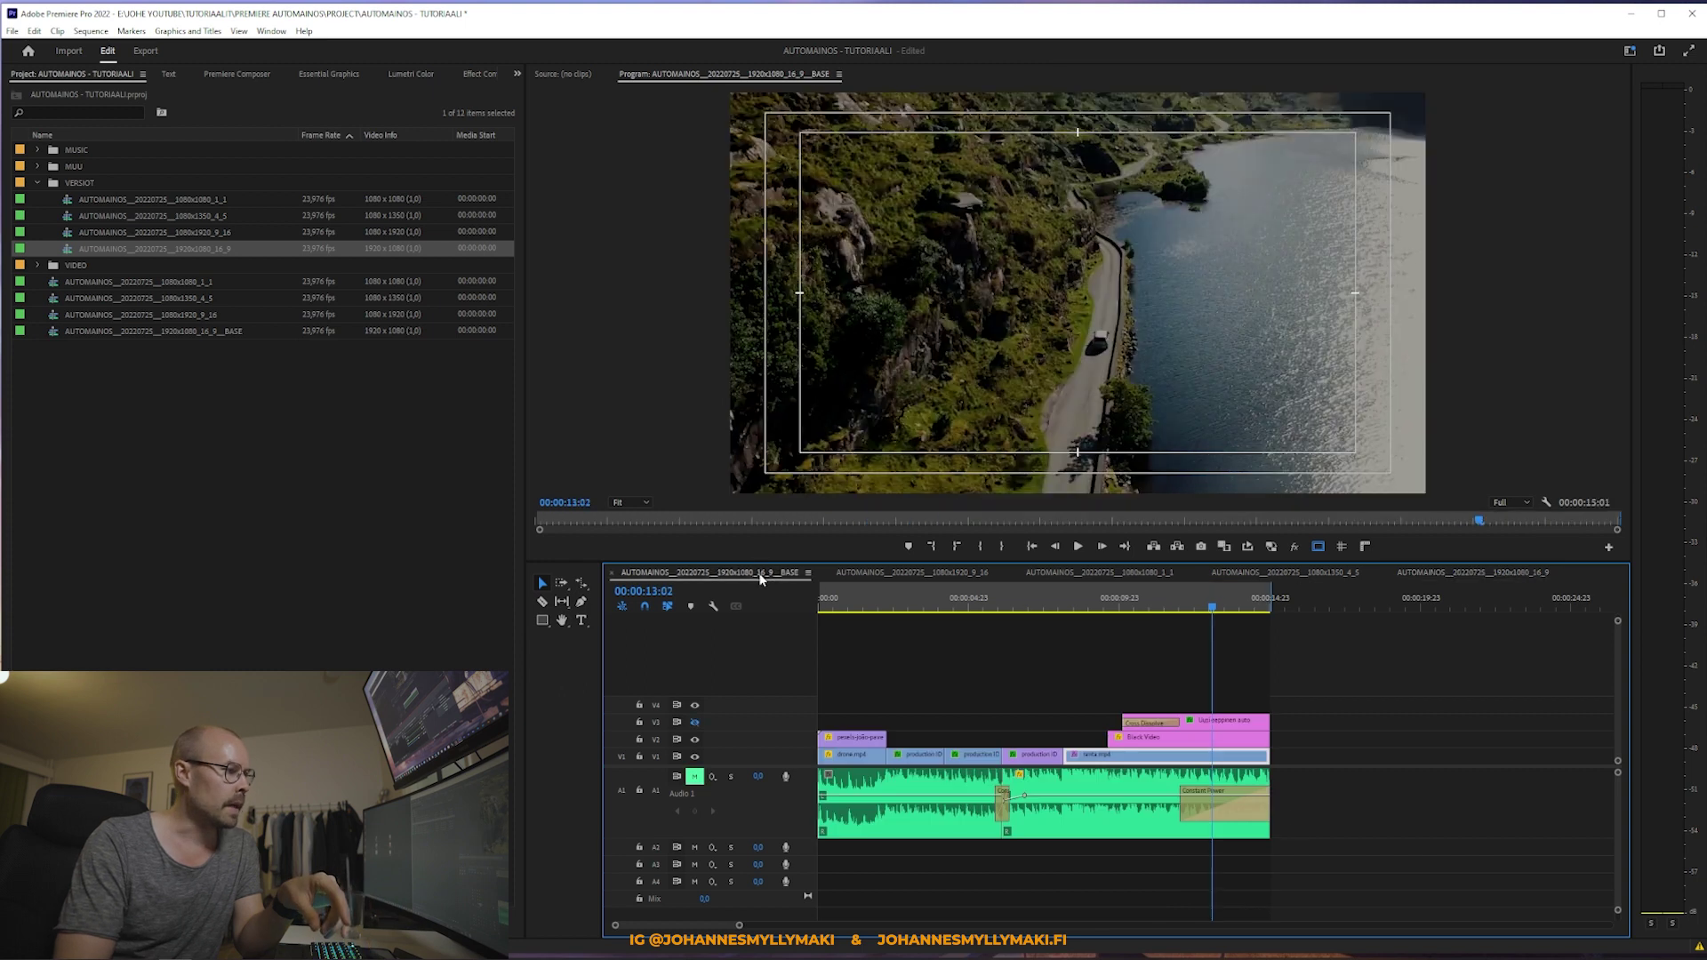
left_click(1458, 574)
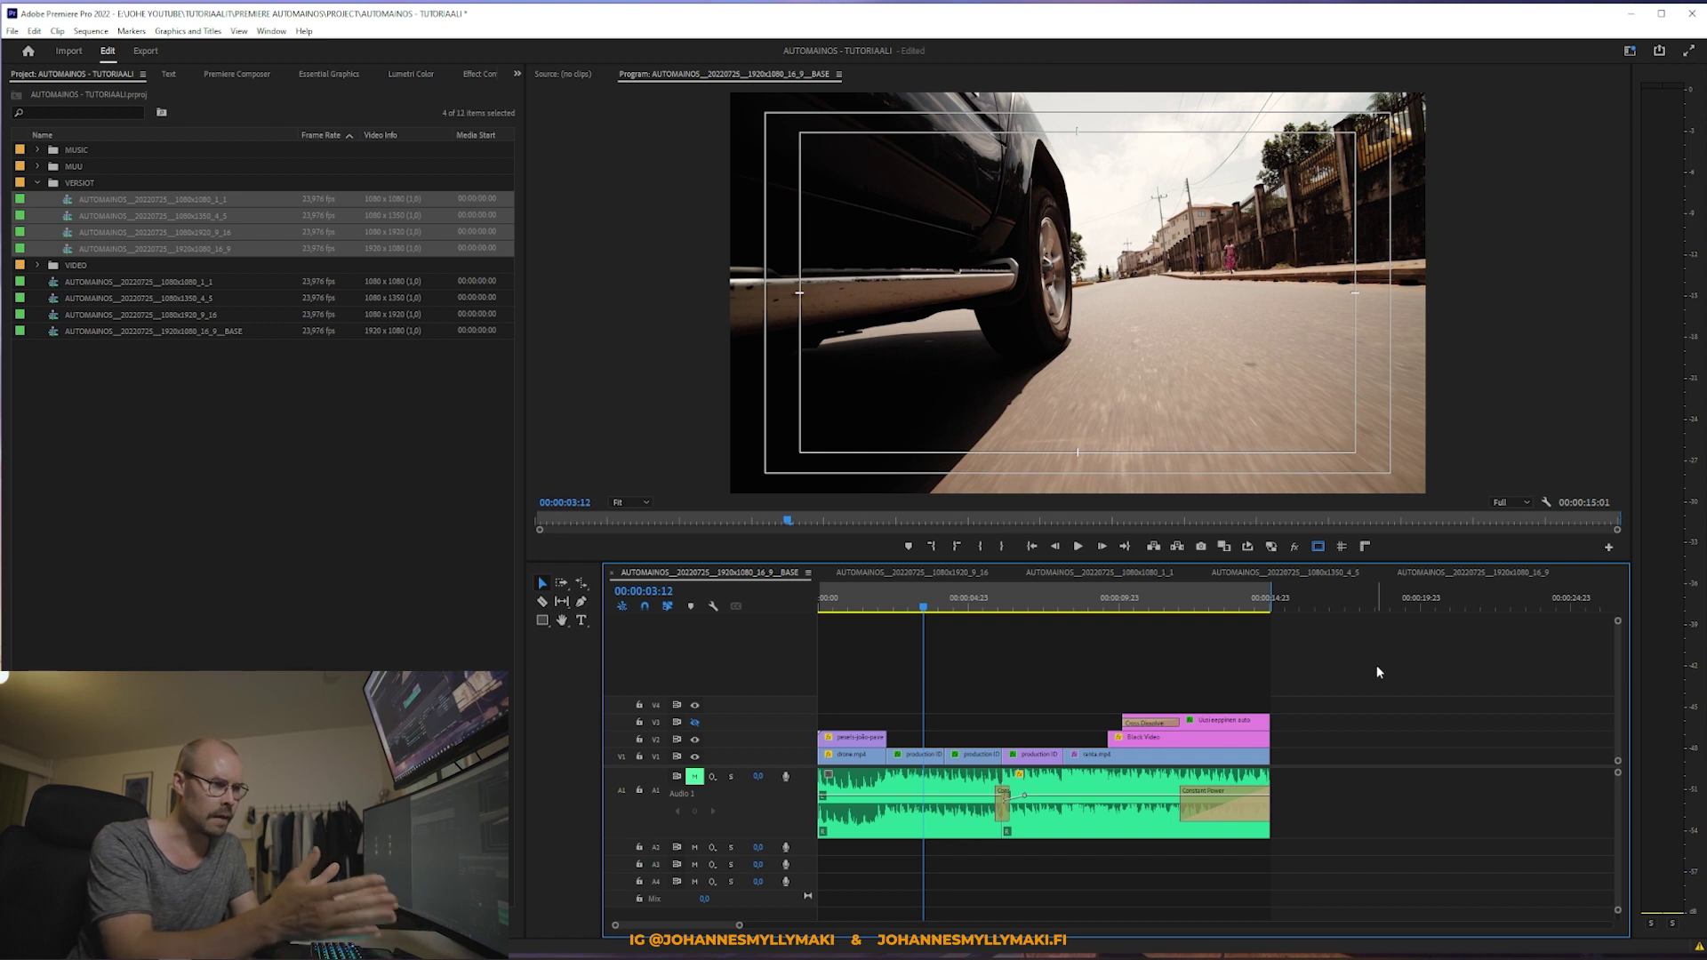
Step: In the 9:16 version, select all the clips, deselect them and scroll through the timeline
left_click(924, 572)
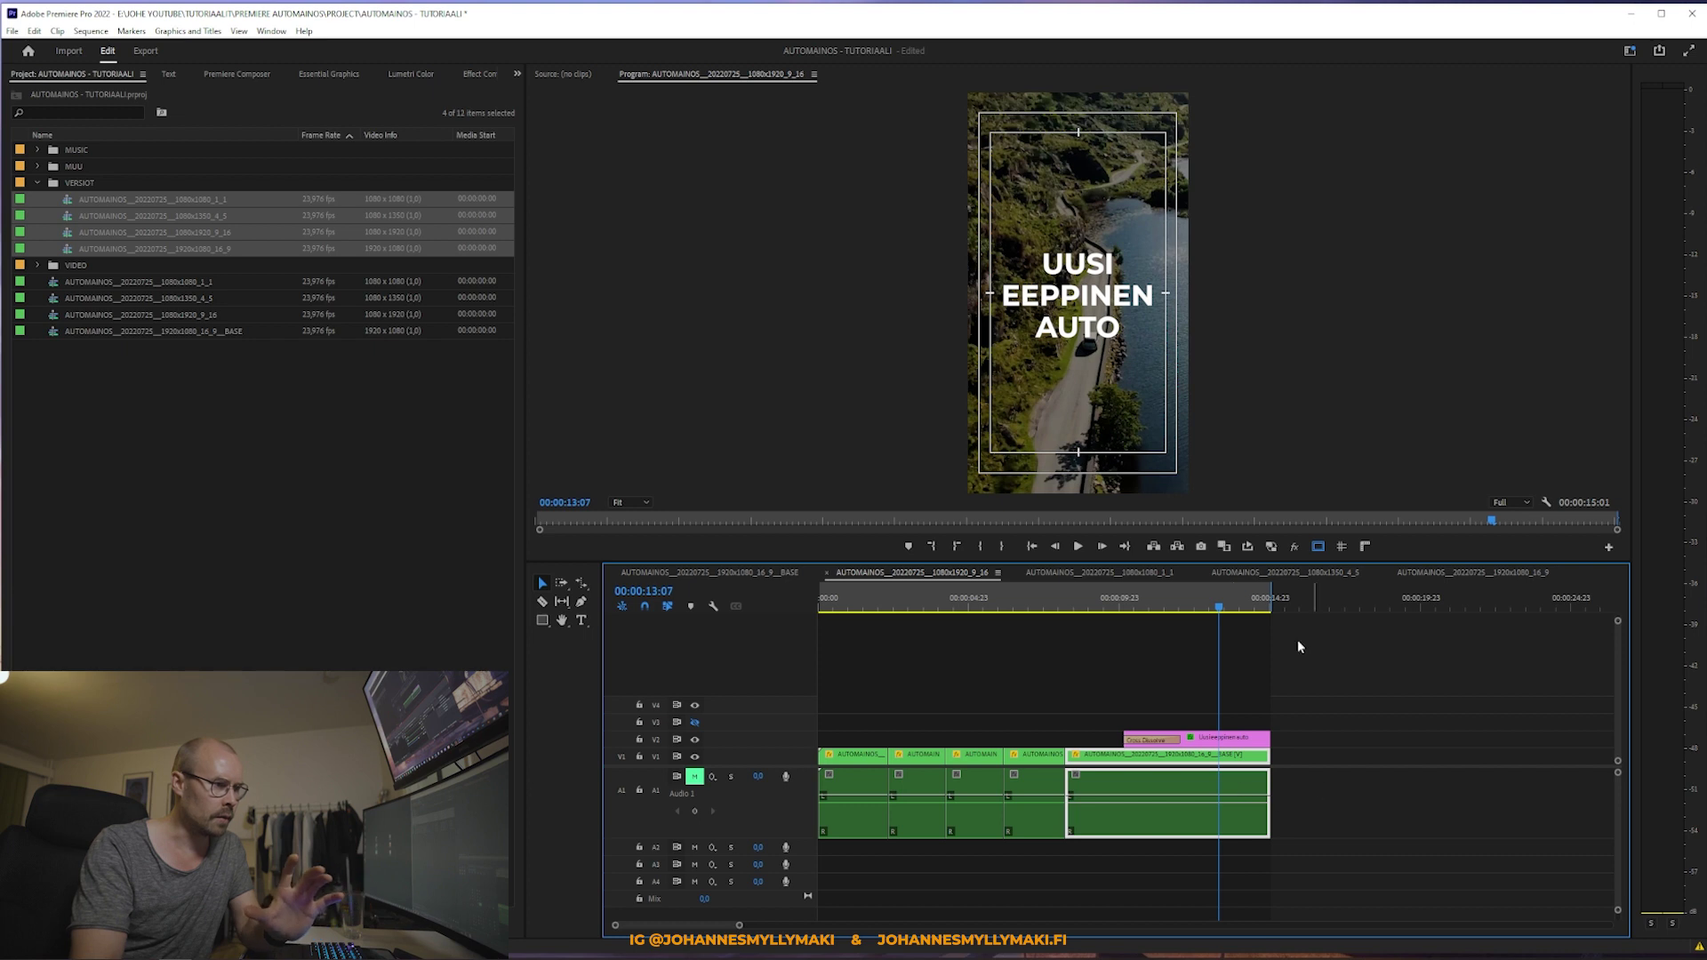
left_click_drag(1365, 669, 818, 843)
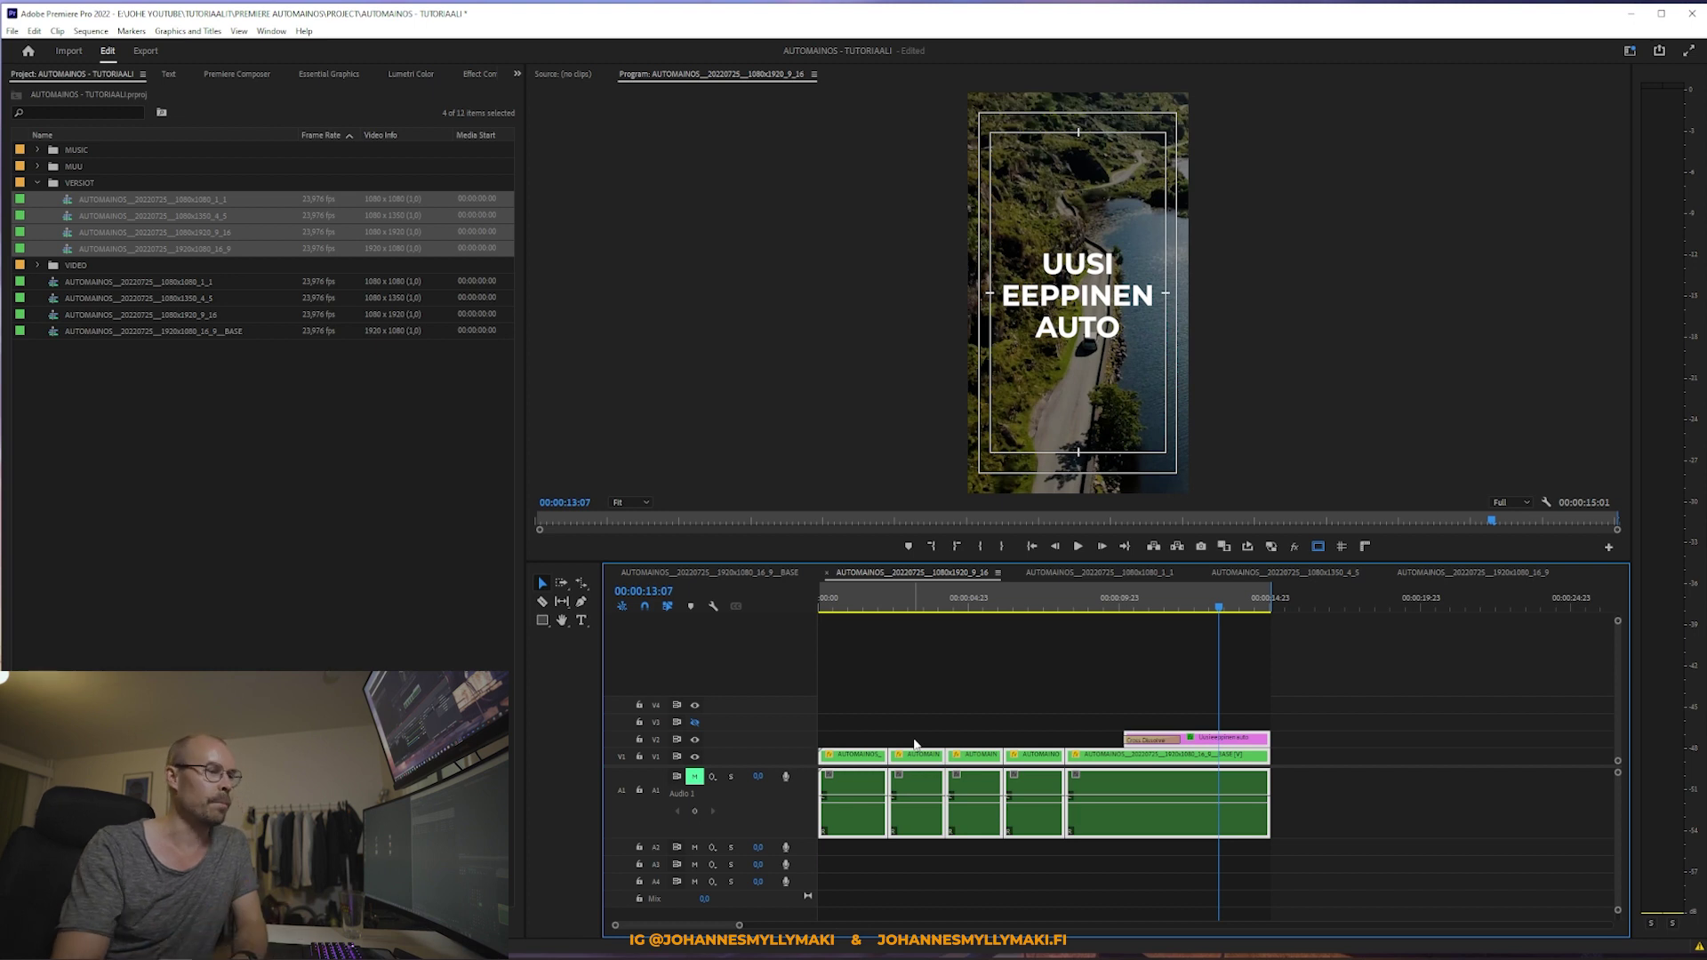
left_click(1298, 676)
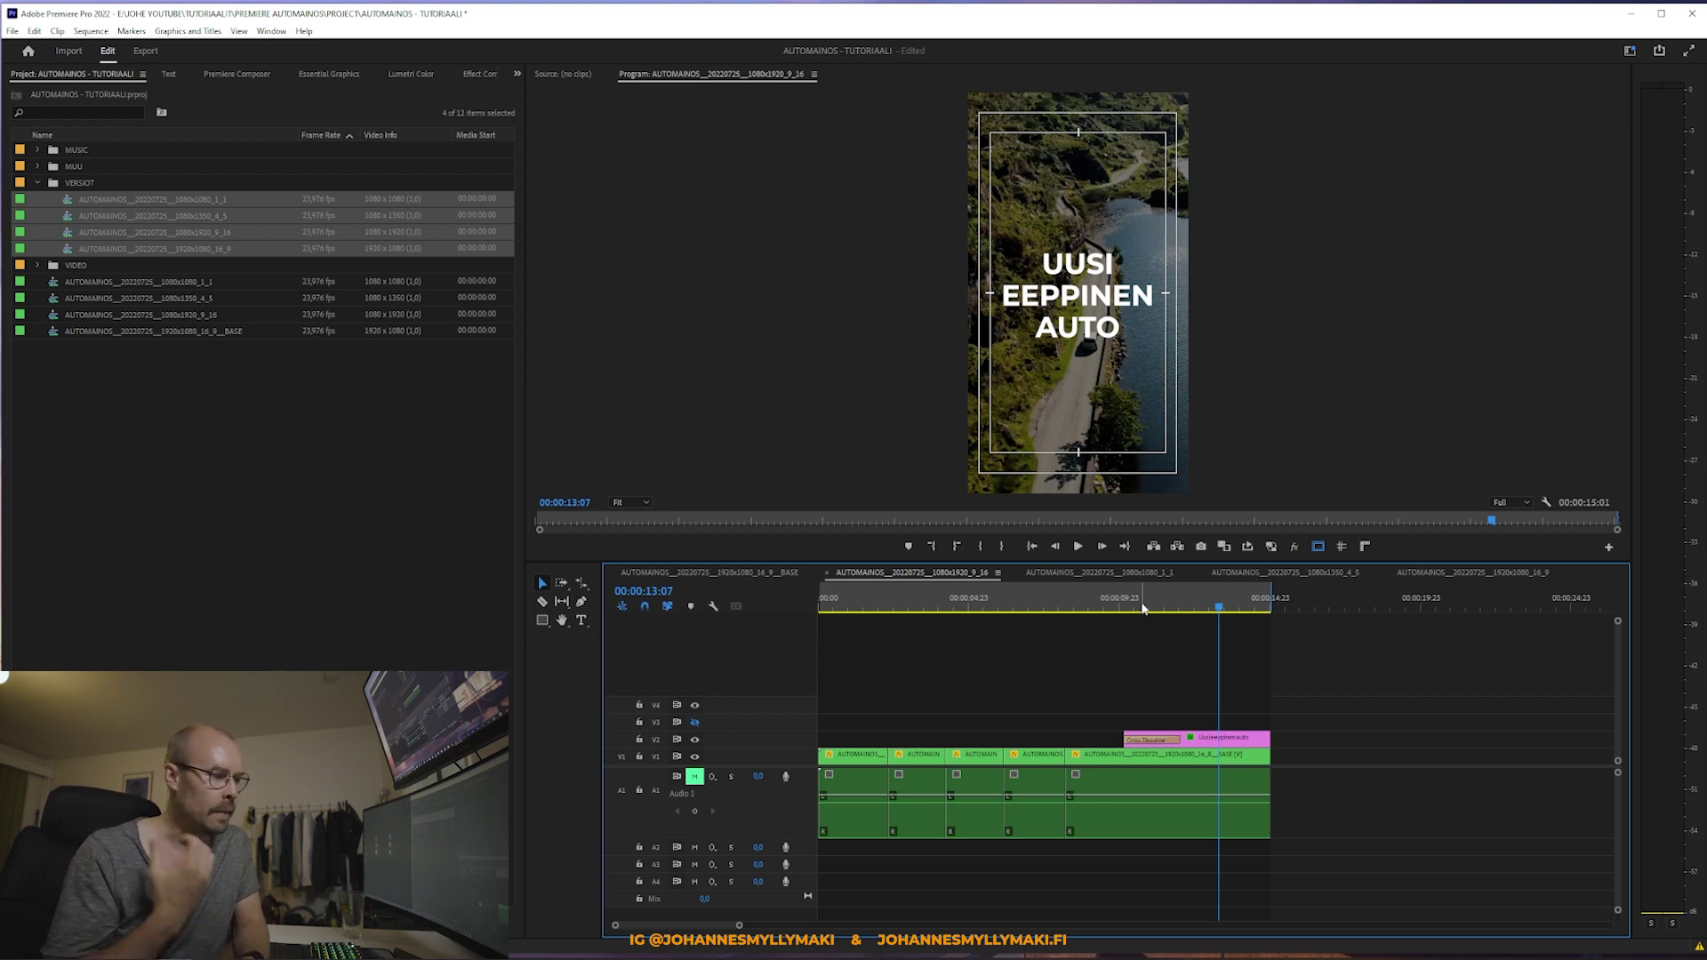
scroll(1147, 578, "down", 3)
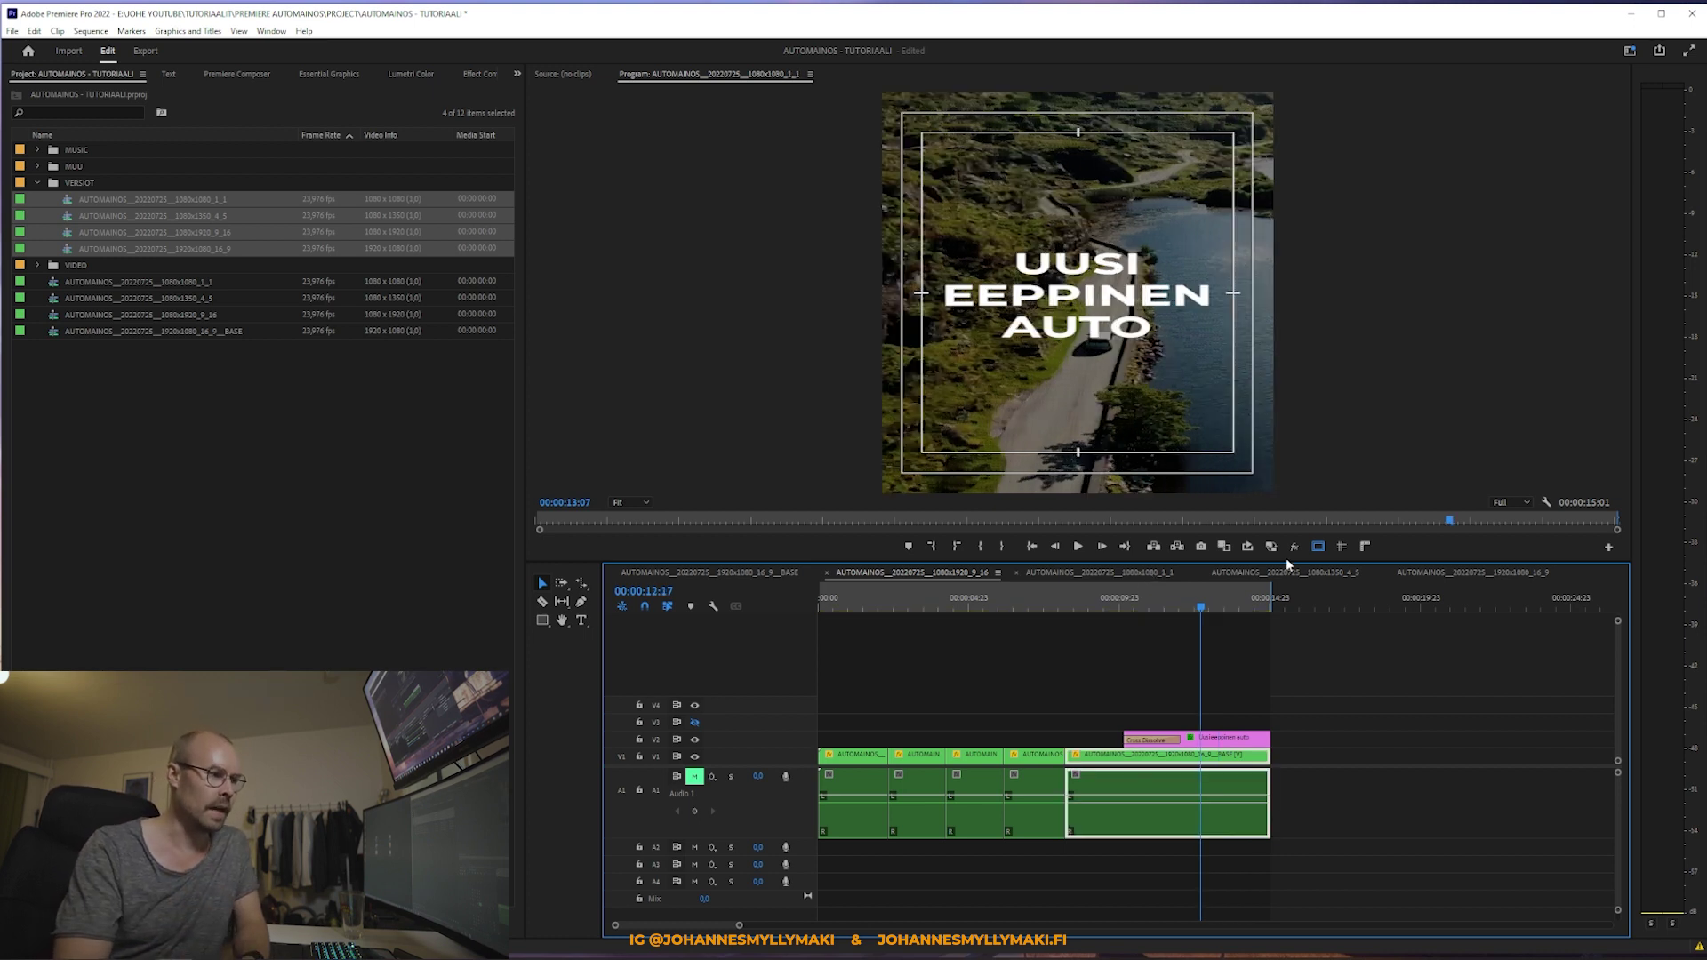
scroll(1142, 569, "up", 1)
scroll(1141, 569, "up", 1)
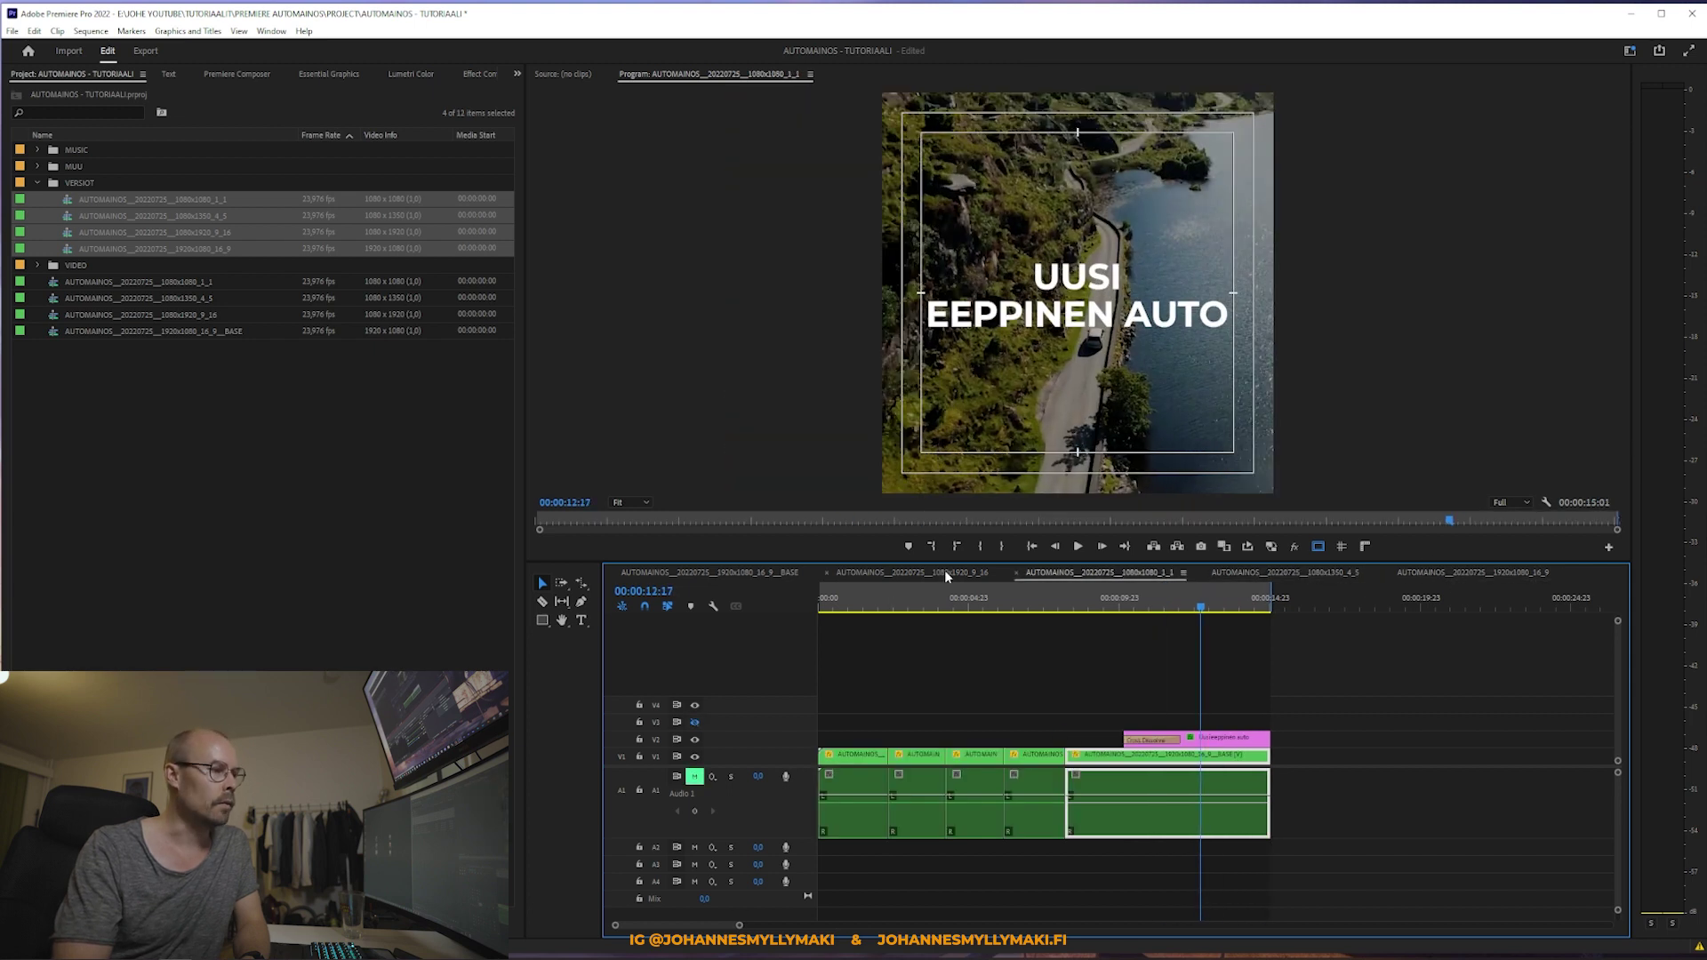
scroll(945, 569, "up", 1)
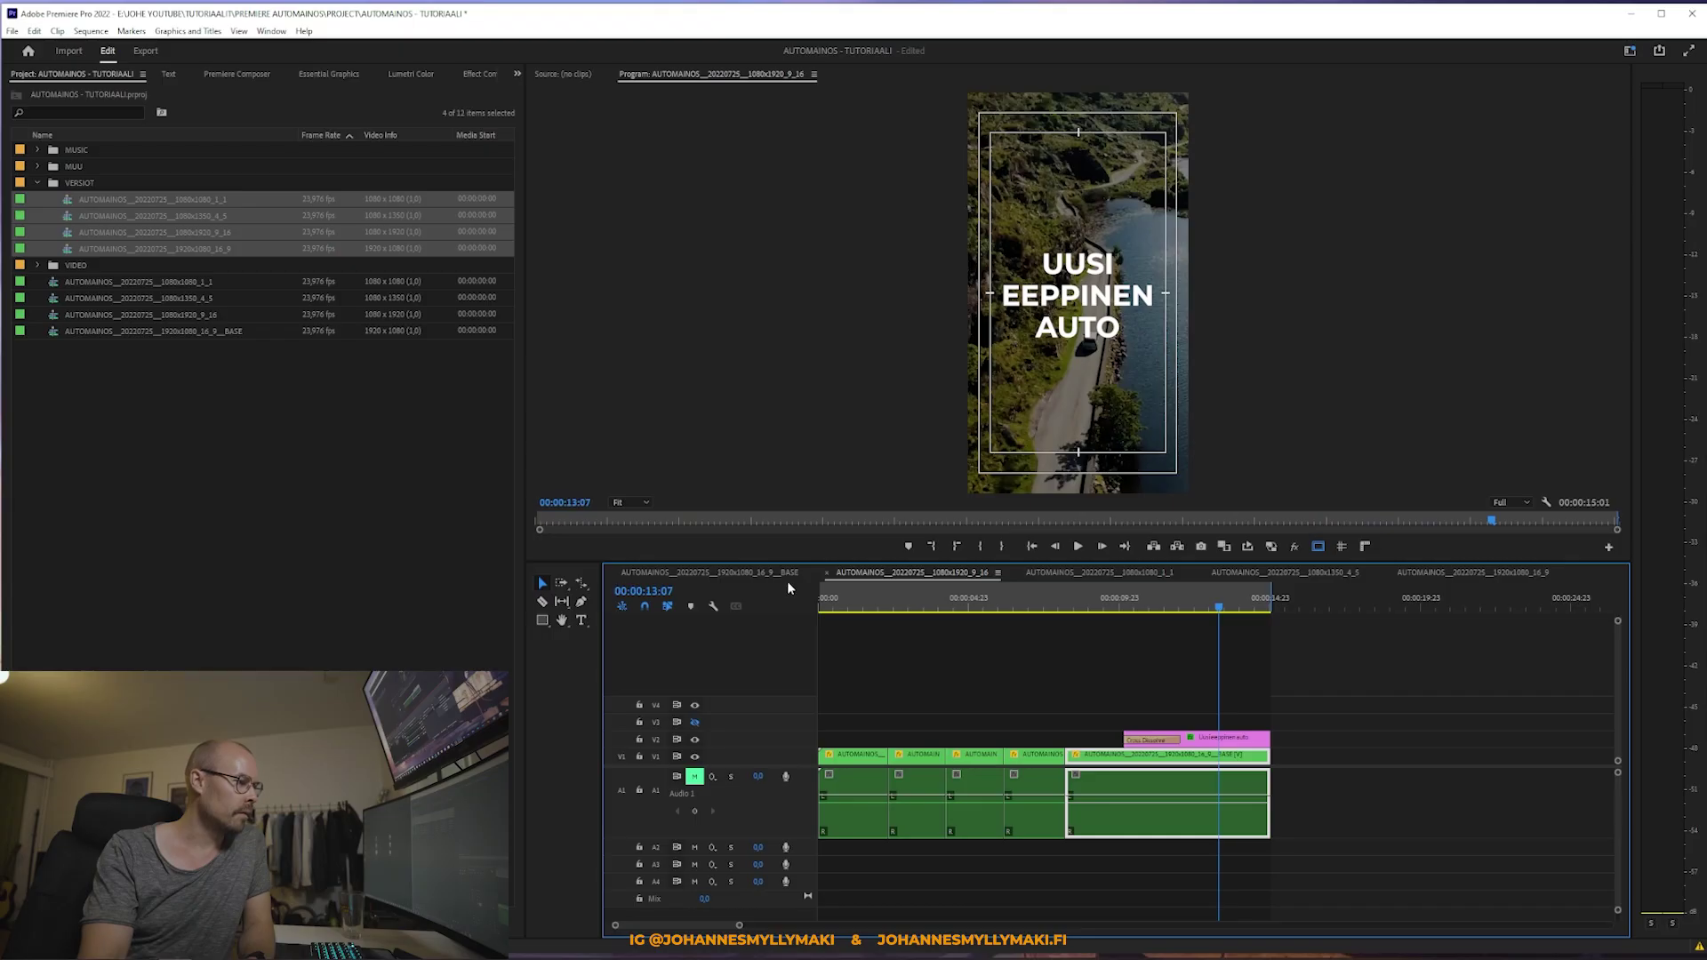
Step: In the 16:9 BASE sequence, step the playhead back two frames and jump to the steering wheel shot
left_click(783, 574)
key("Left")
key("Left")
key("d")
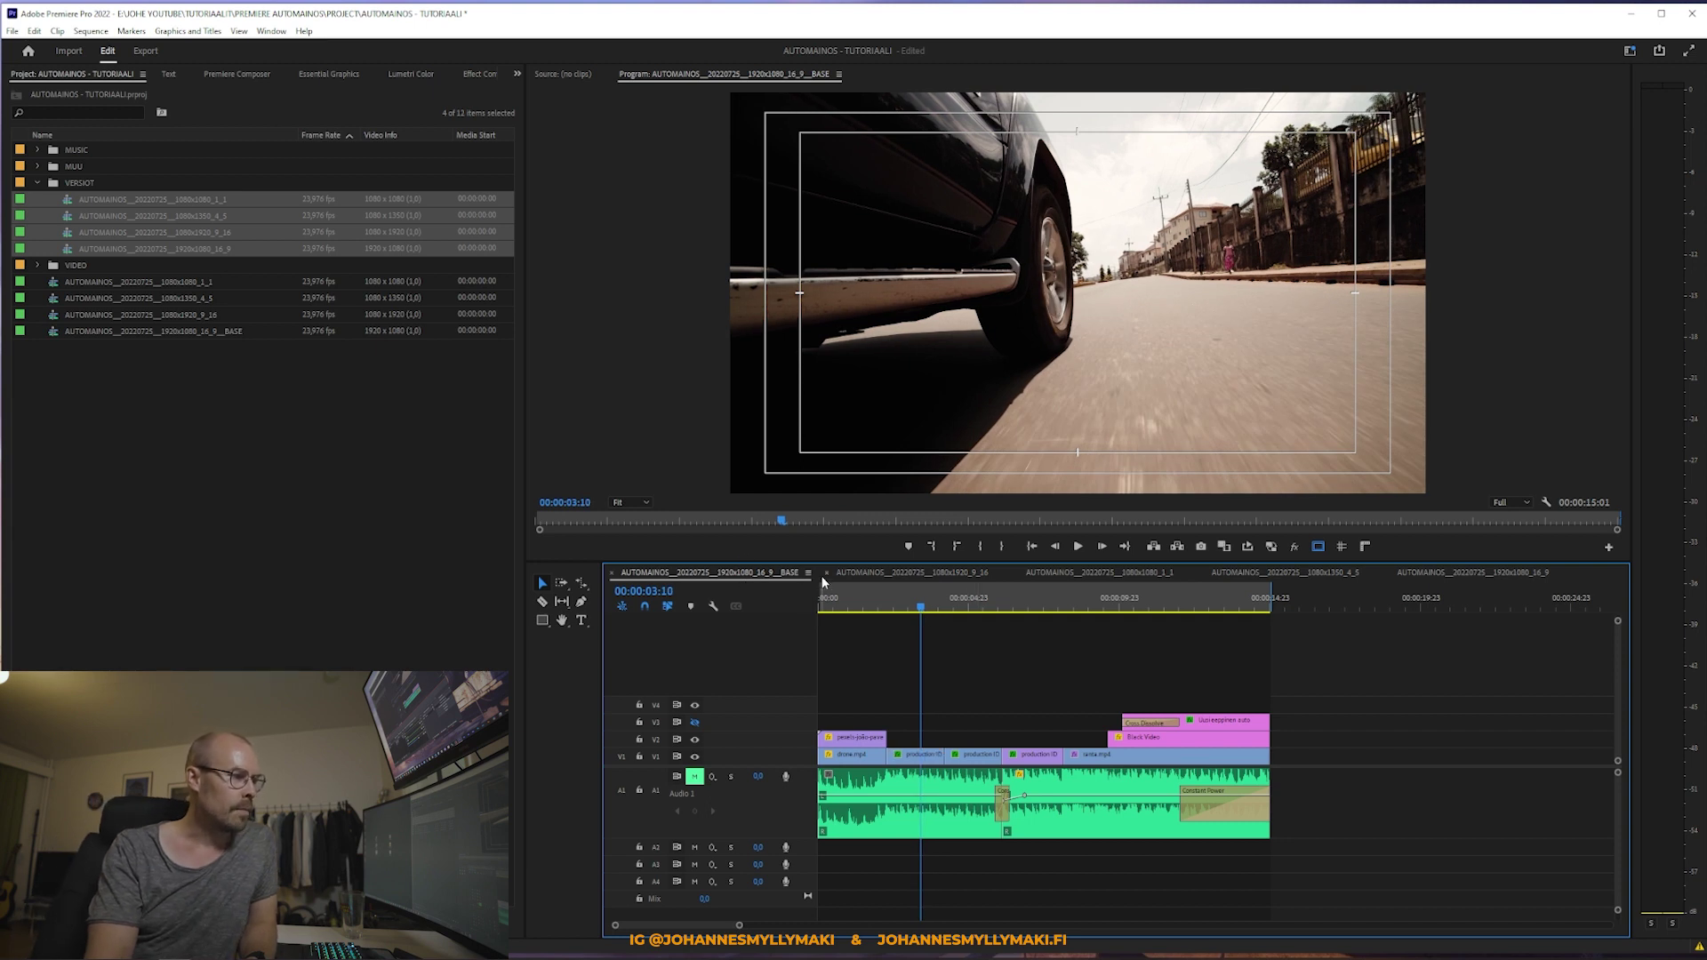
left_click(962, 608)
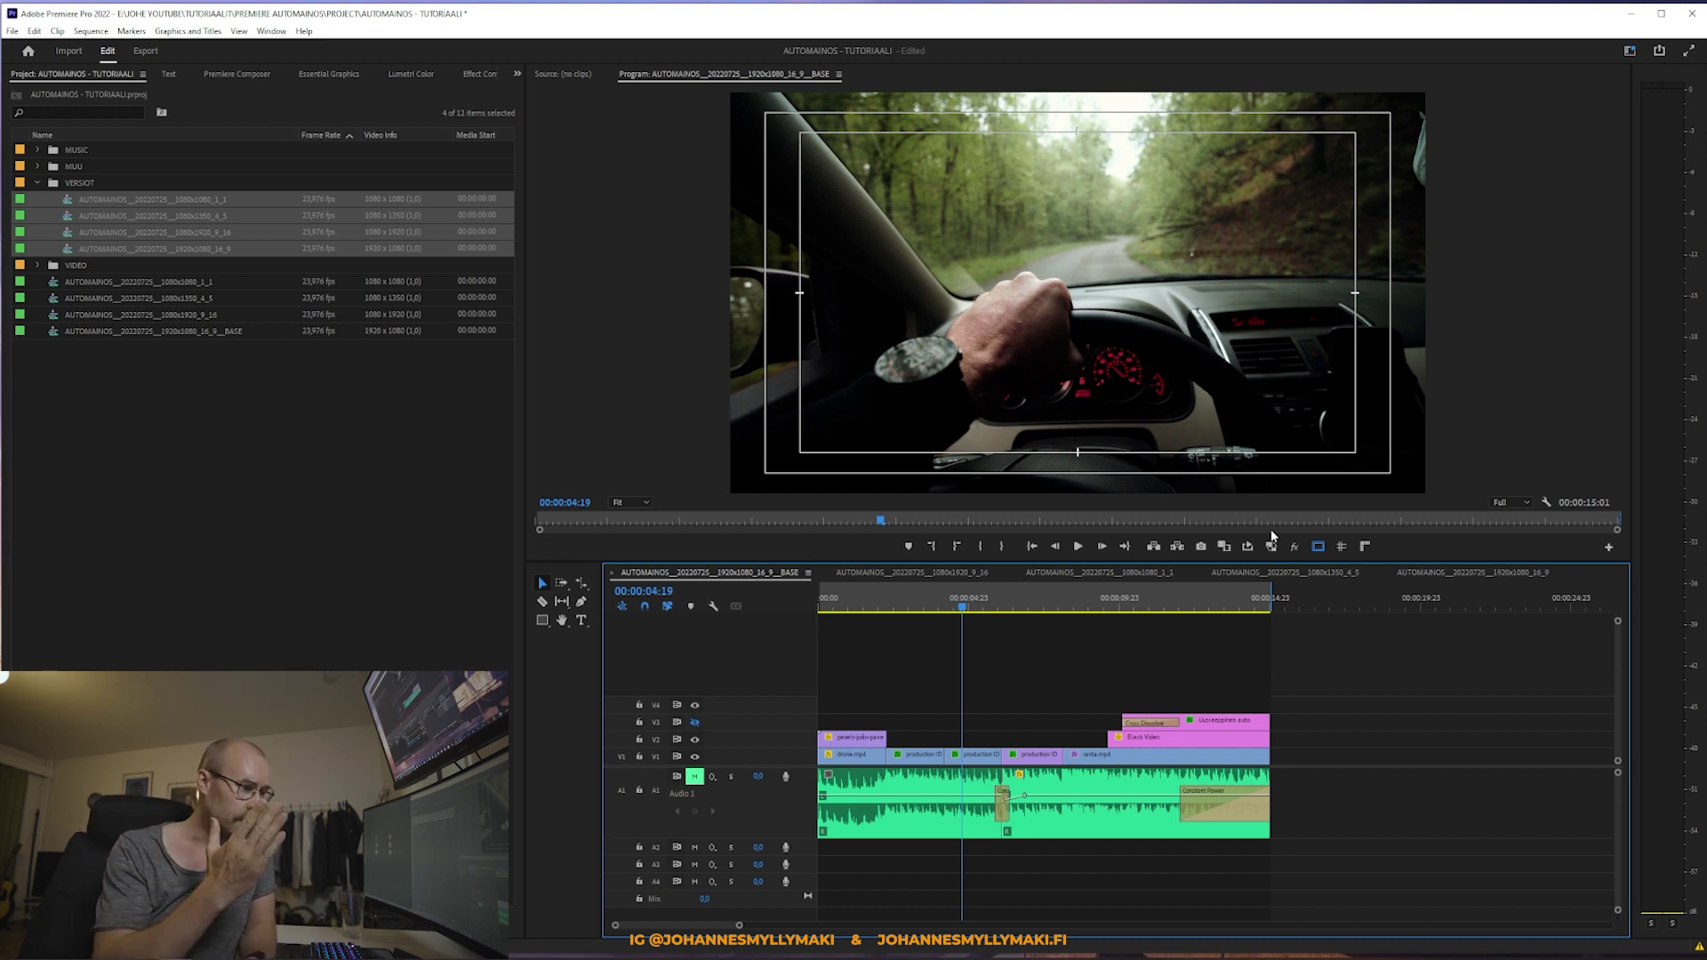
Step: Check the resized title in the 9:16, 1:1, 4:5 and 1920x1080 16:9 versions in turn
left_click(911, 572)
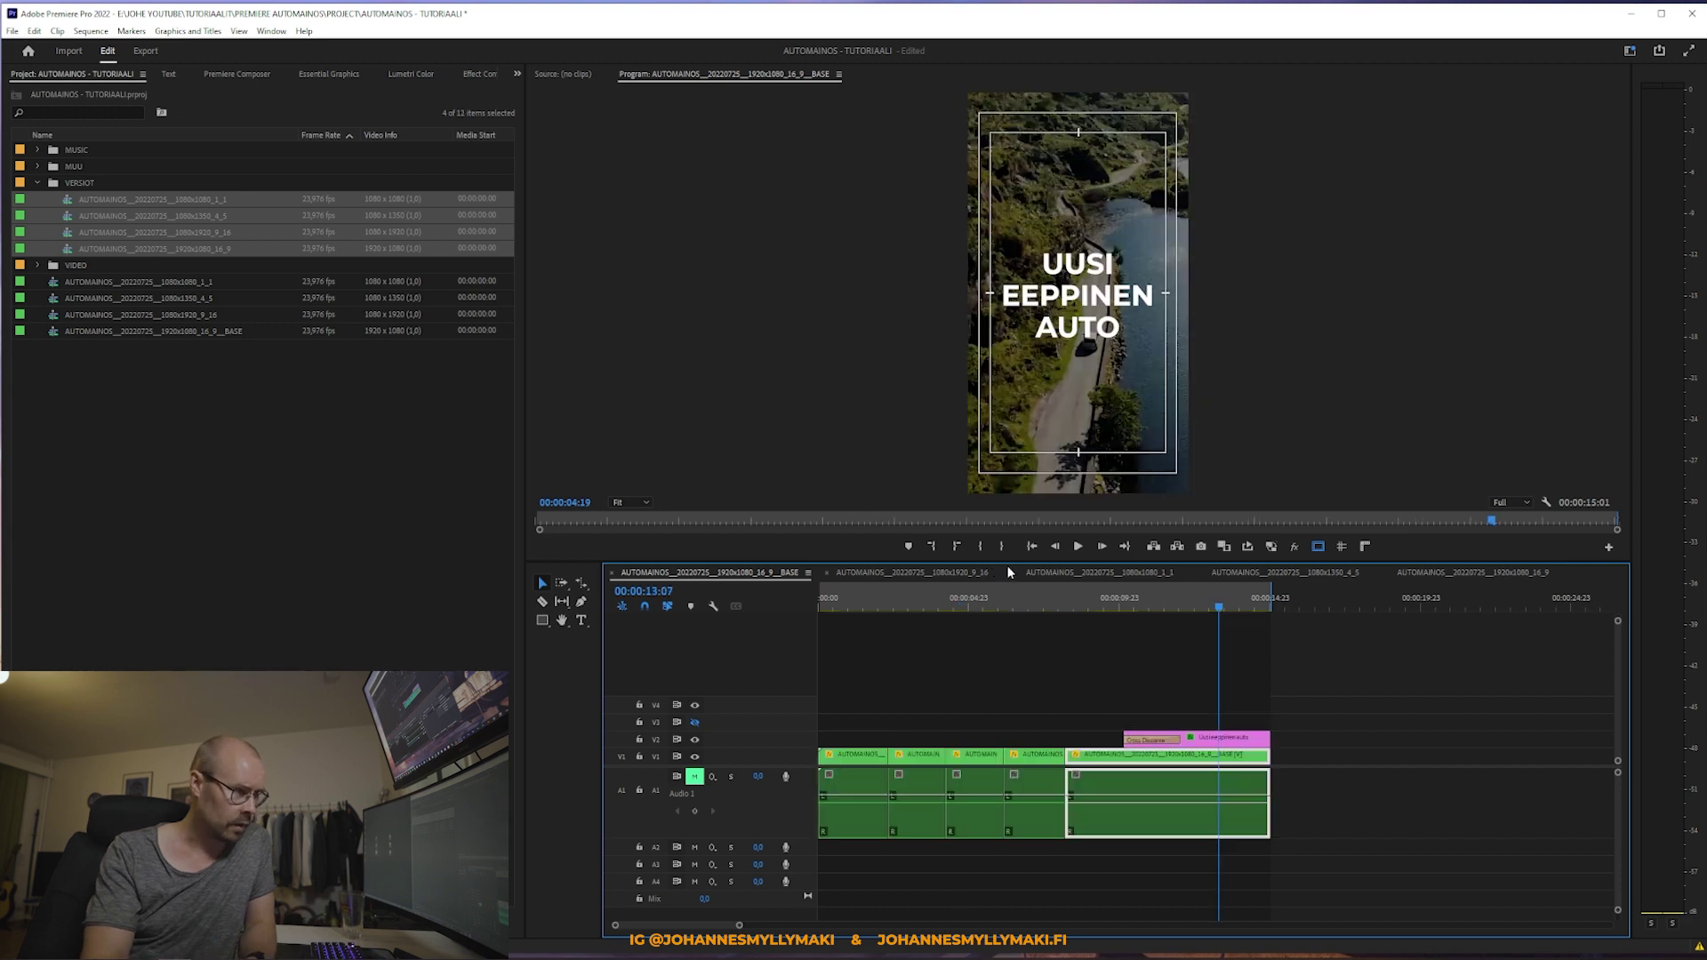
left_click(1102, 572)
left_click(1267, 574)
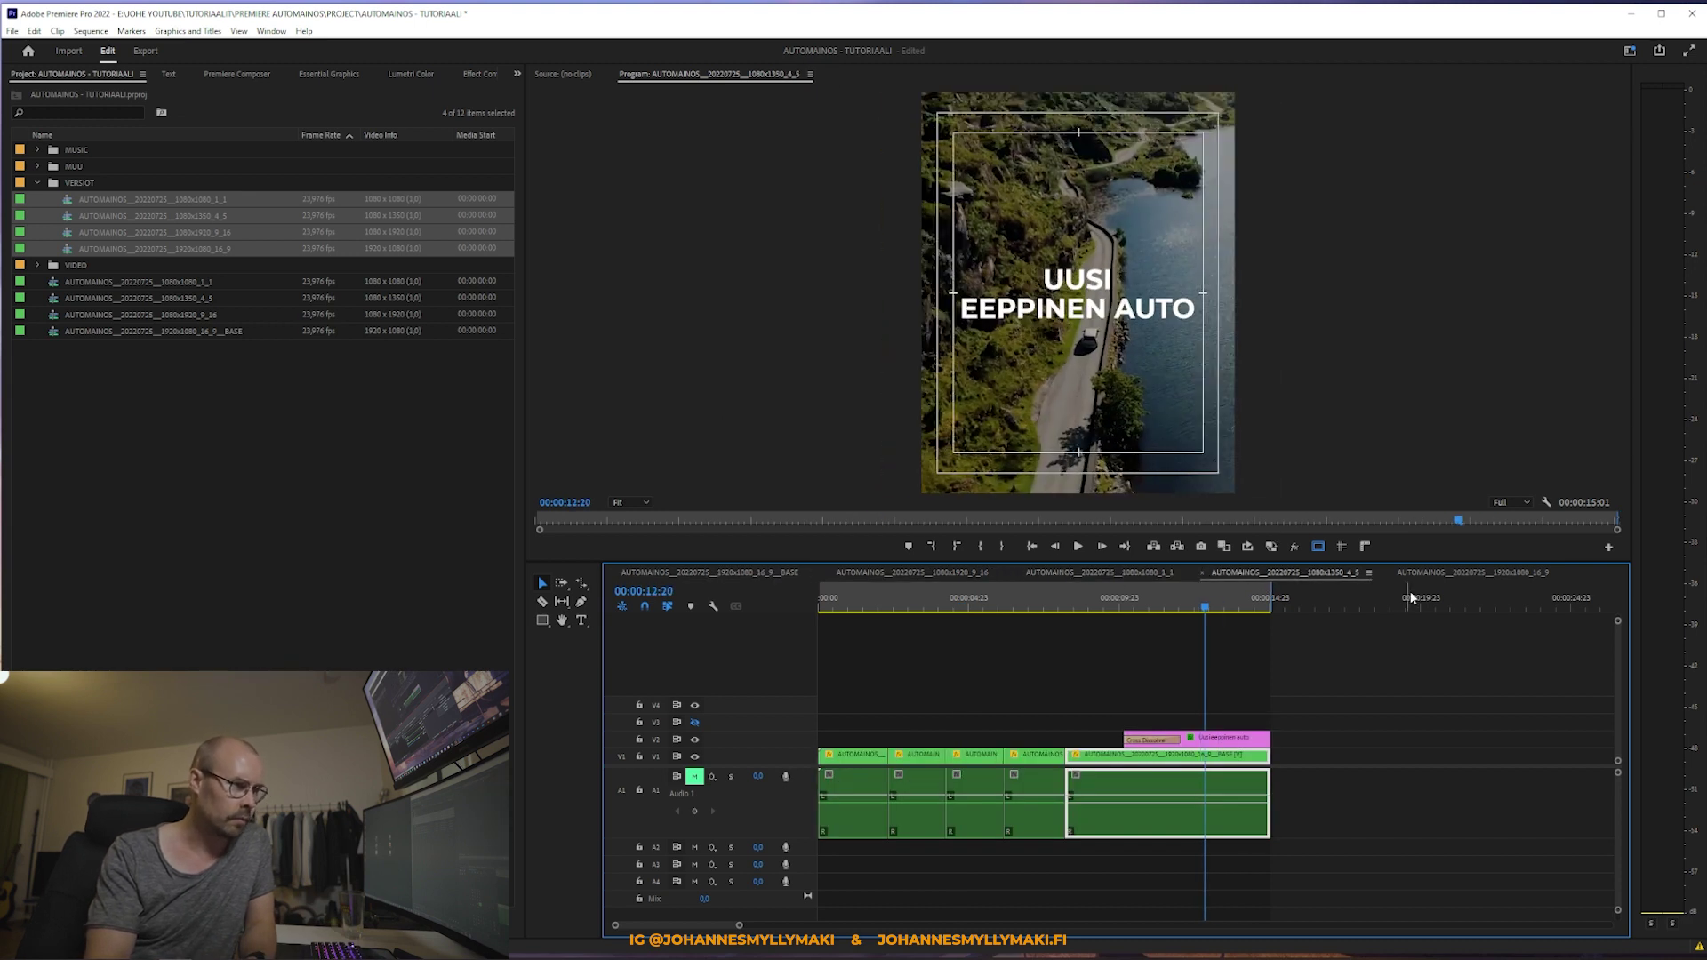
left_click(1437, 574)
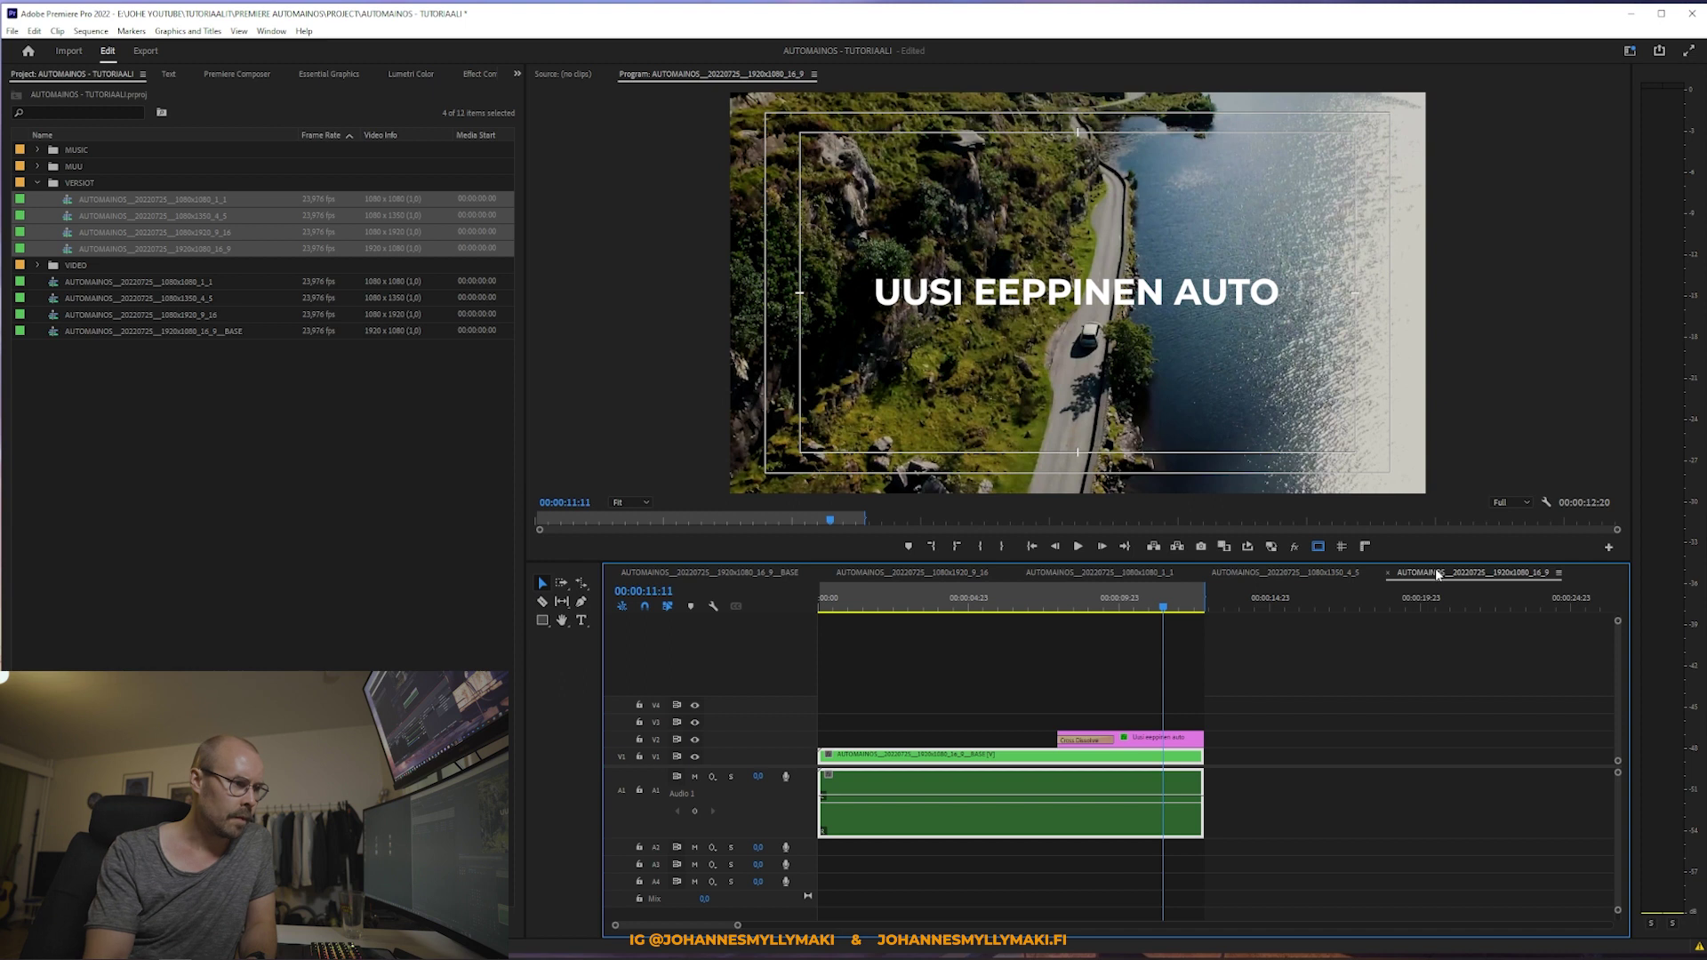